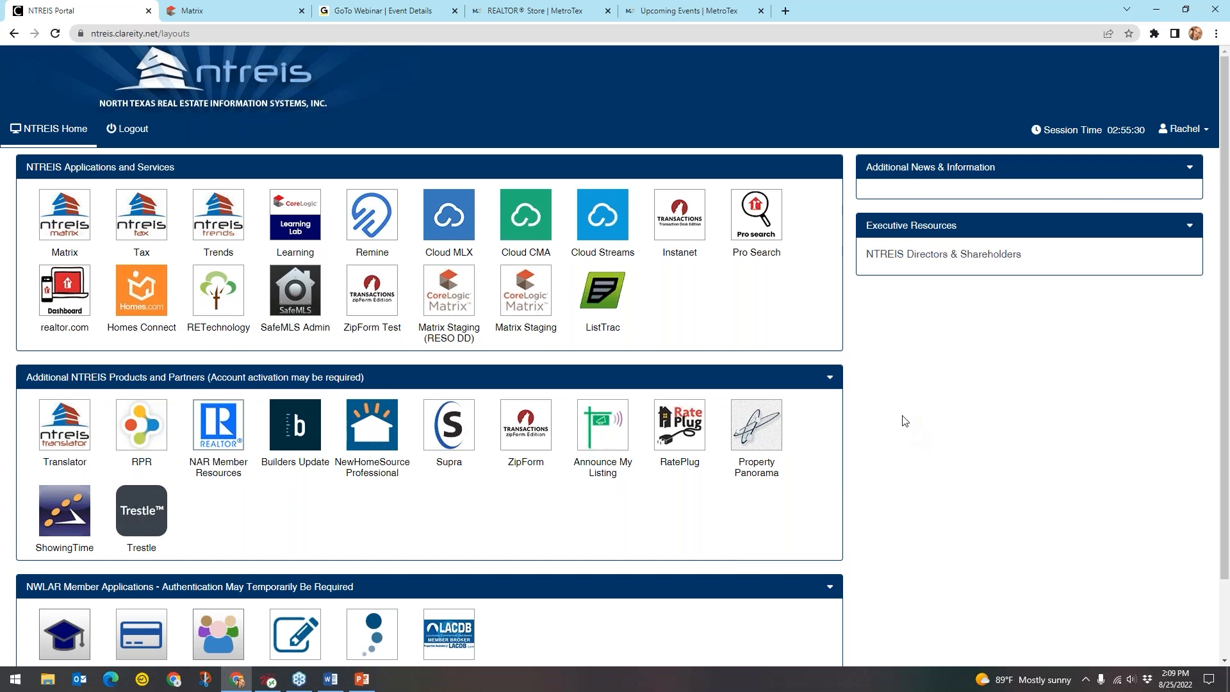
Point out the InstaNet and Matrix MLS applications
click(686, 232)
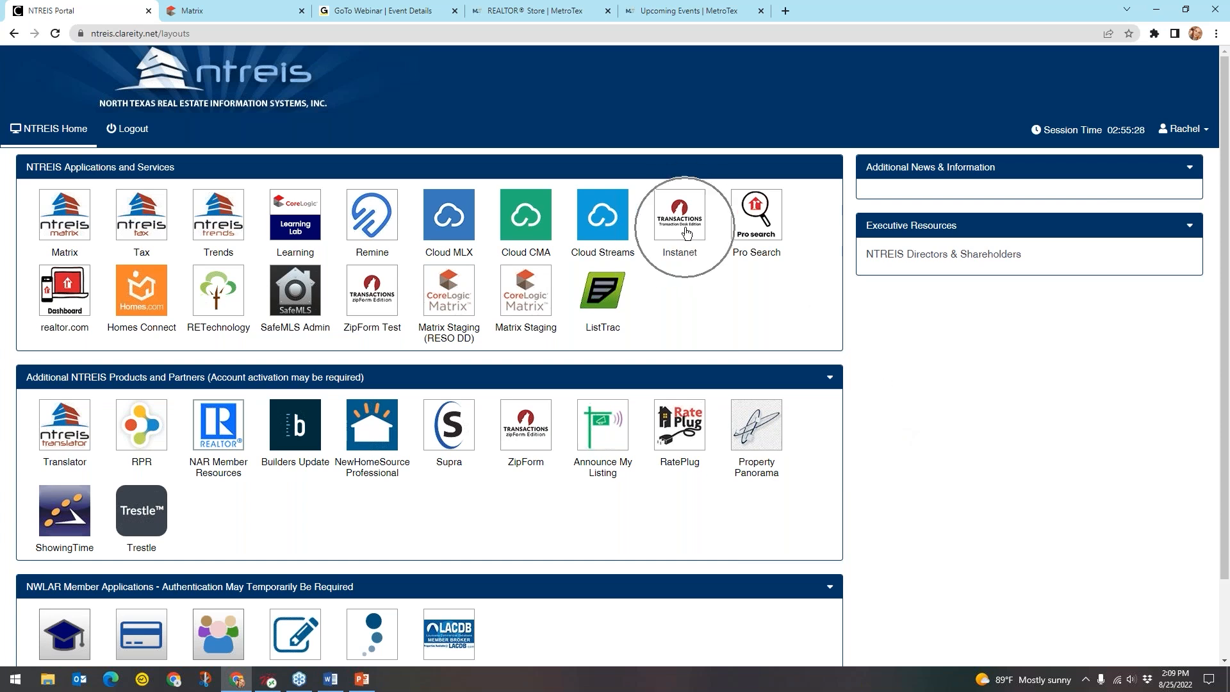
click(686, 229)
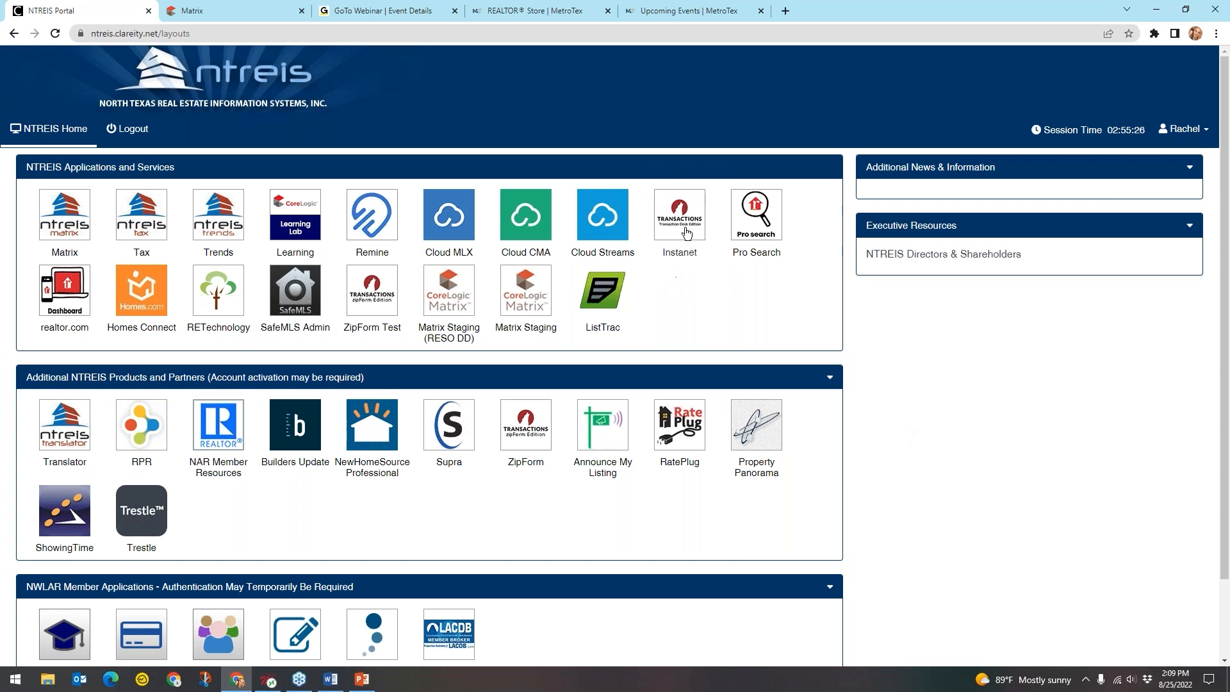
click(685, 227)
click(680, 239)
click(680, 240)
click(680, 240)
click(679, 239)
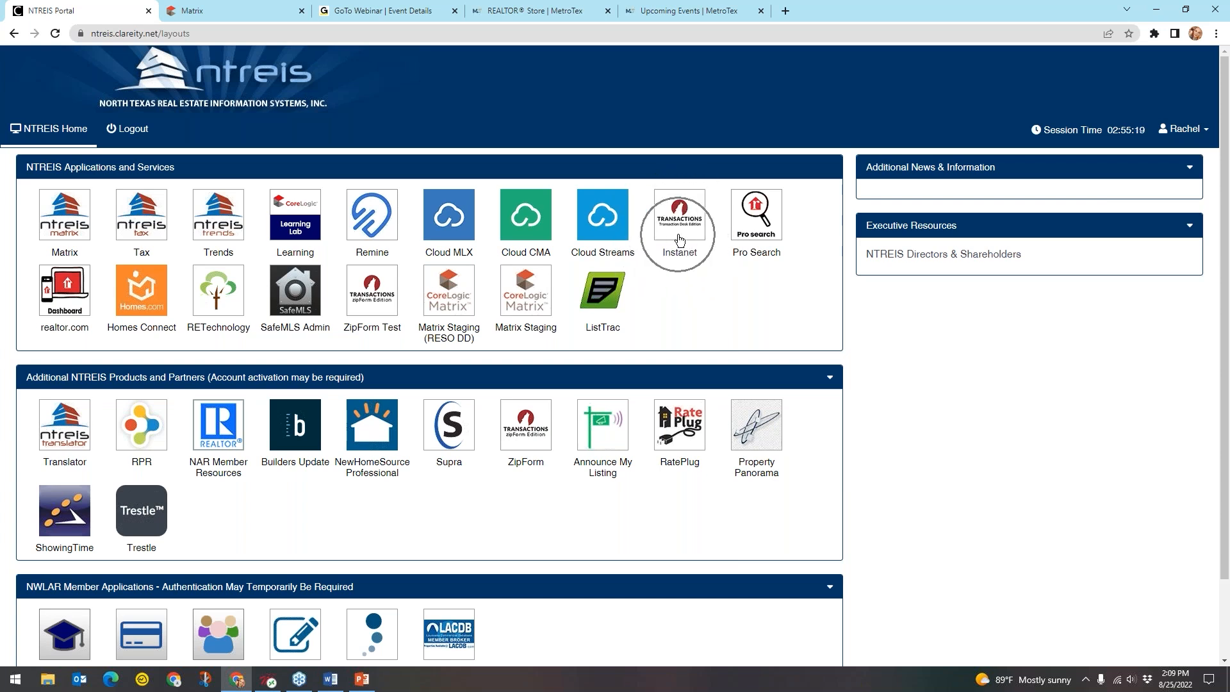
click(679, 239)
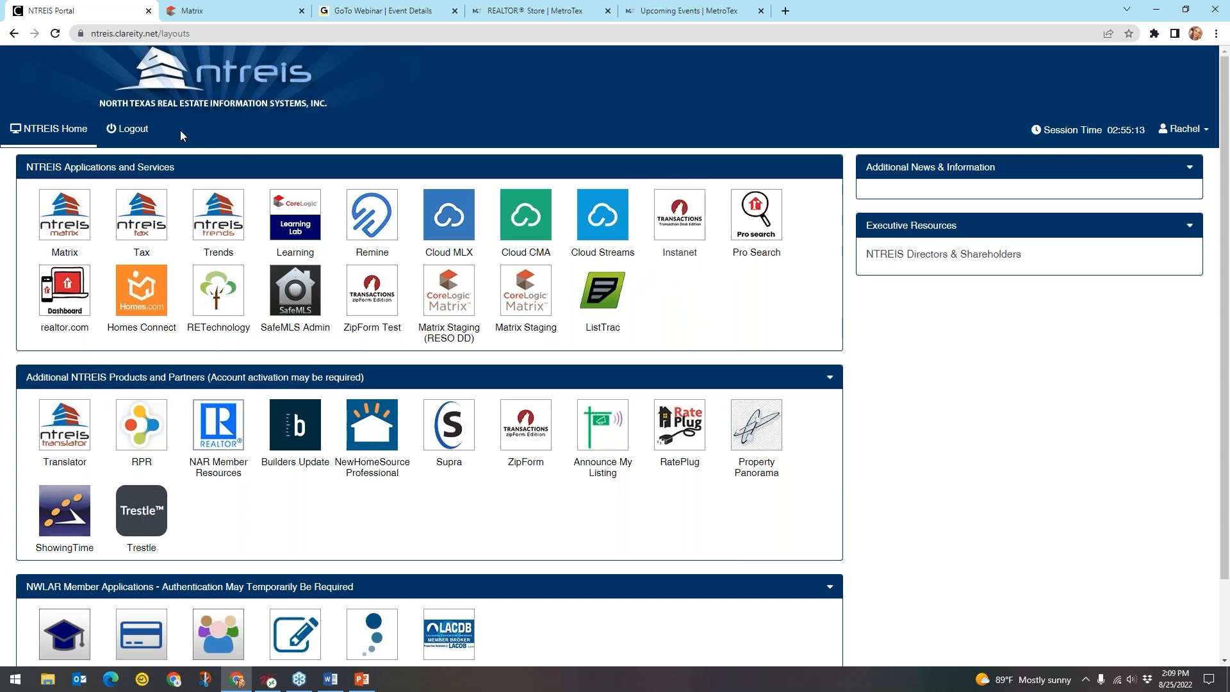
click(66, 227)
key(ctrl)
key(ctrl)
key(ctrl)
key(ctrl)
key(ctrl)
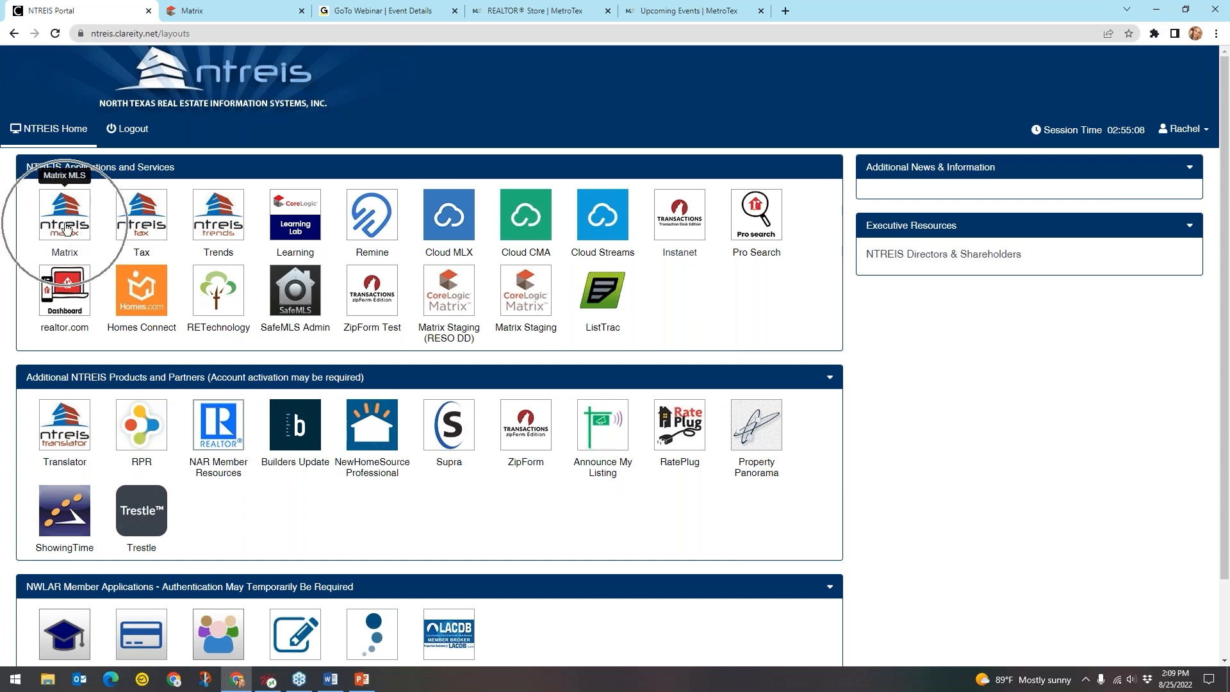
key(ctrl)
key(ctrl)
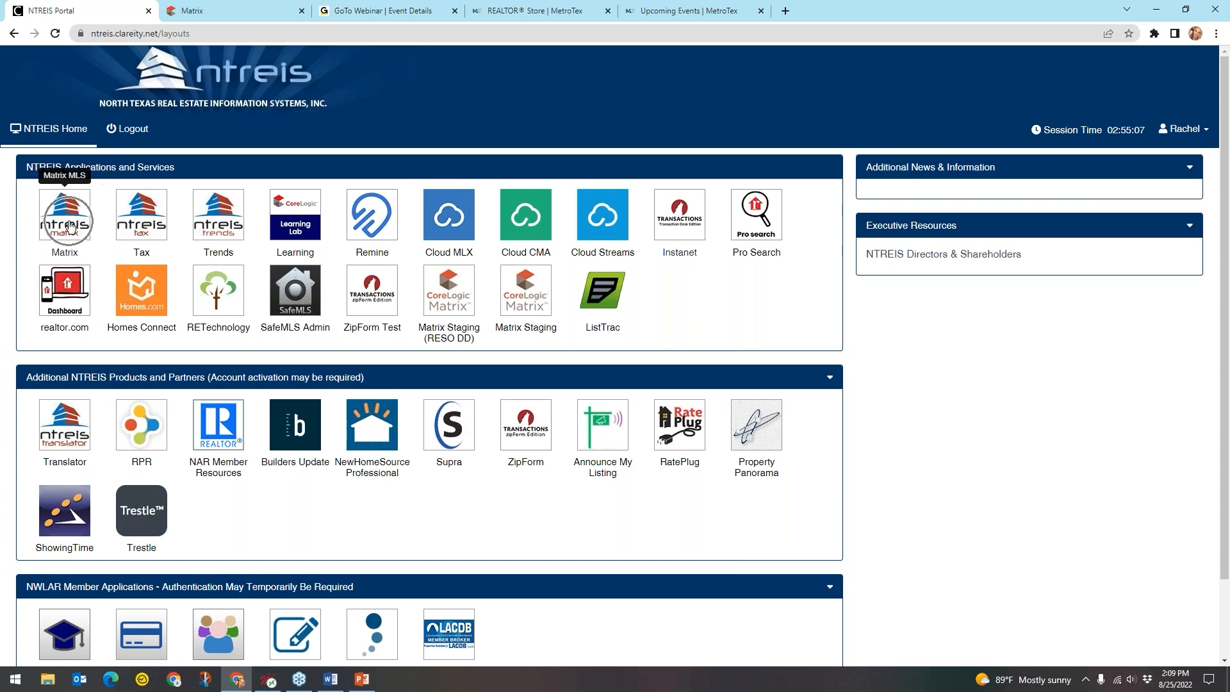
Open InstaNet Transaction Desk from Matrix's External Links in a new tab, then return to Matrix home
click(71, 226)
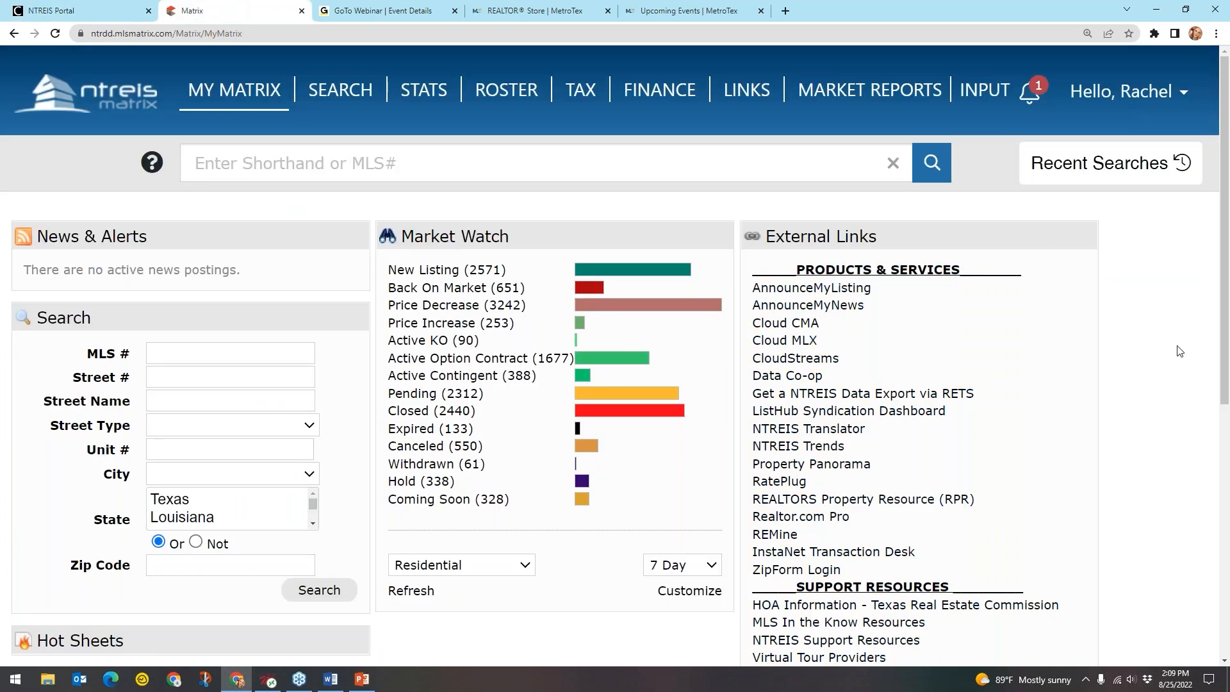
scroll(1154, 333, down, 1)
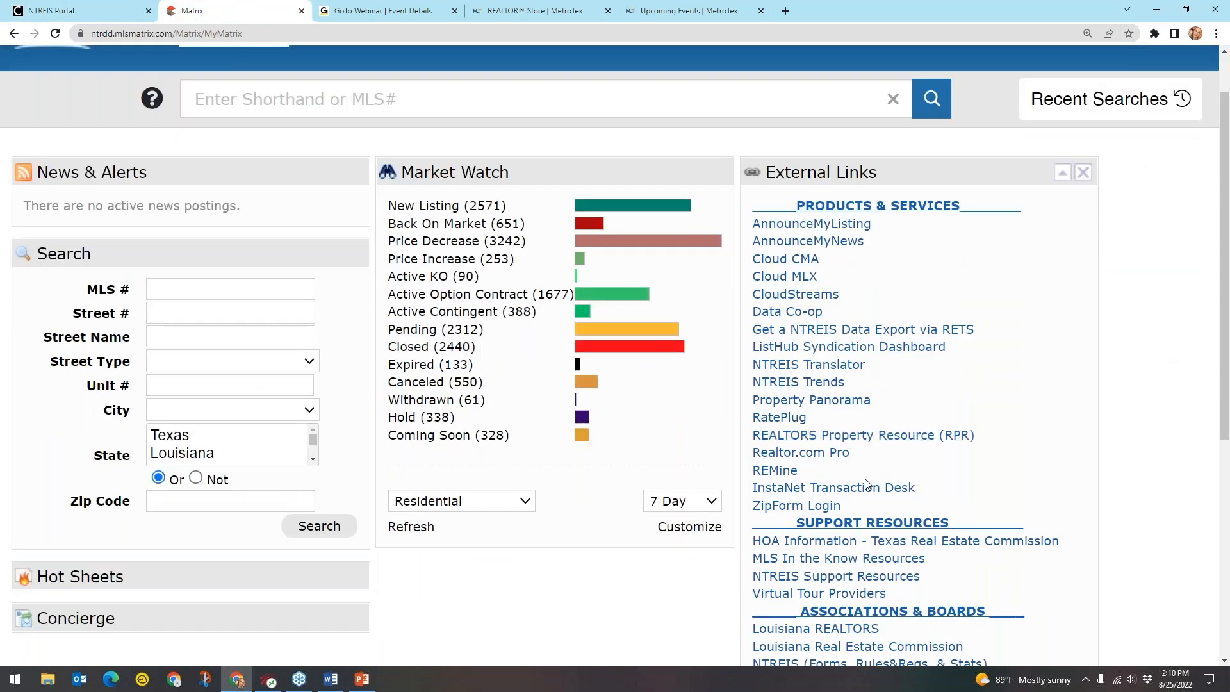
click(877, 492)
key(ctrl)
key(ctrl)
key(ctrl)
key(ctrl)
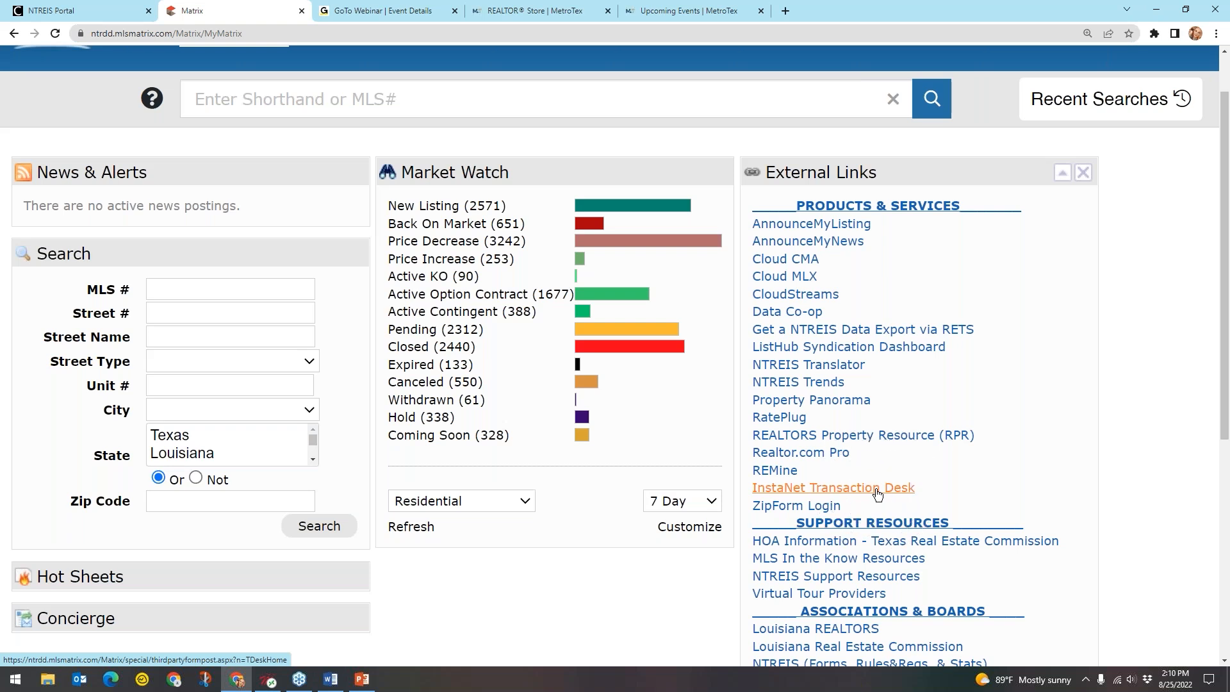
key(ctrl)
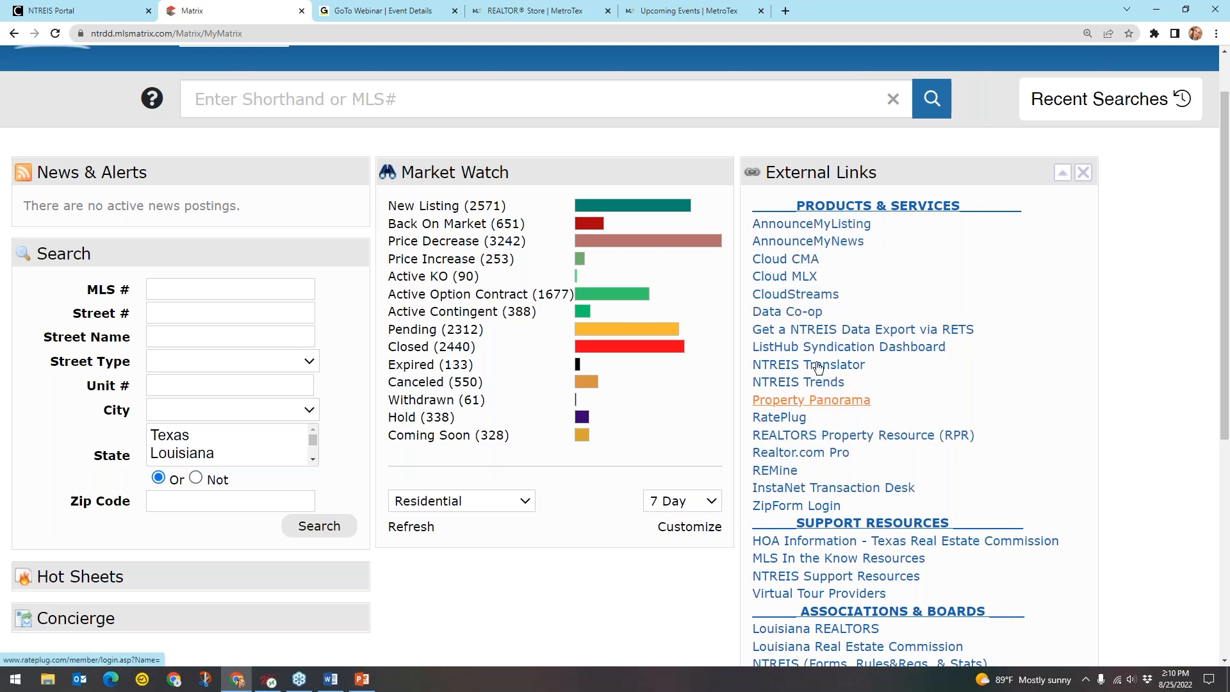
key(ctrl)
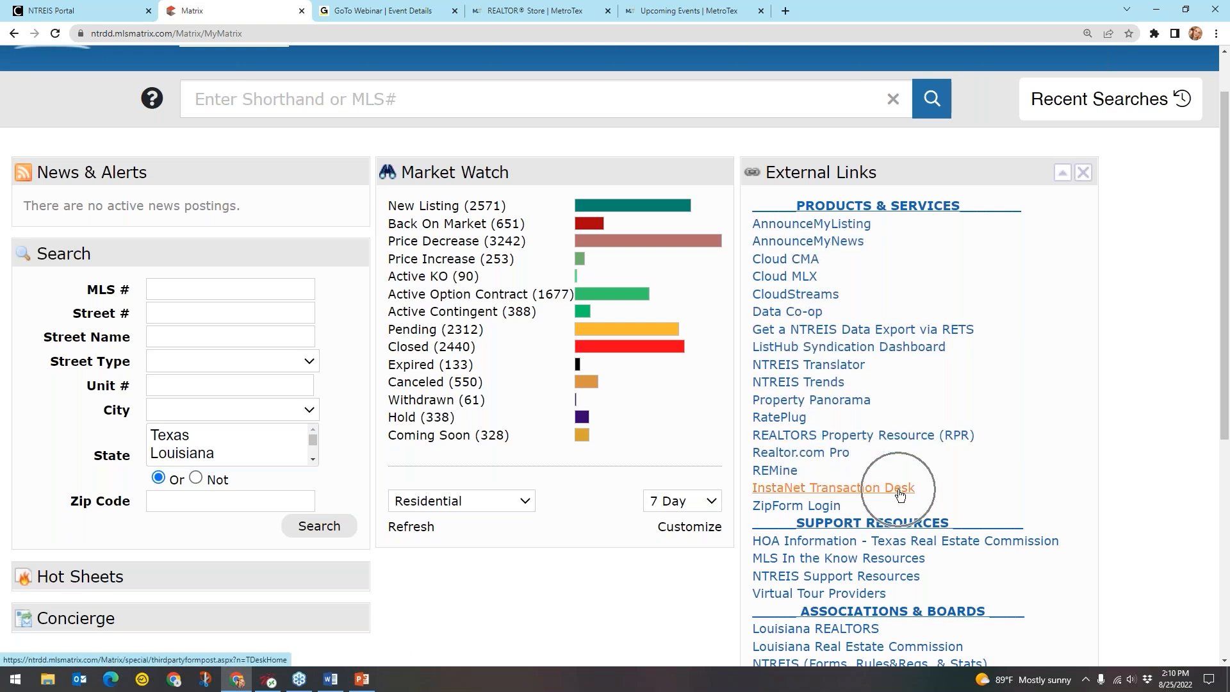
key(ctrl)
key(ctrl)
key(ctrl)
click(868, 490)
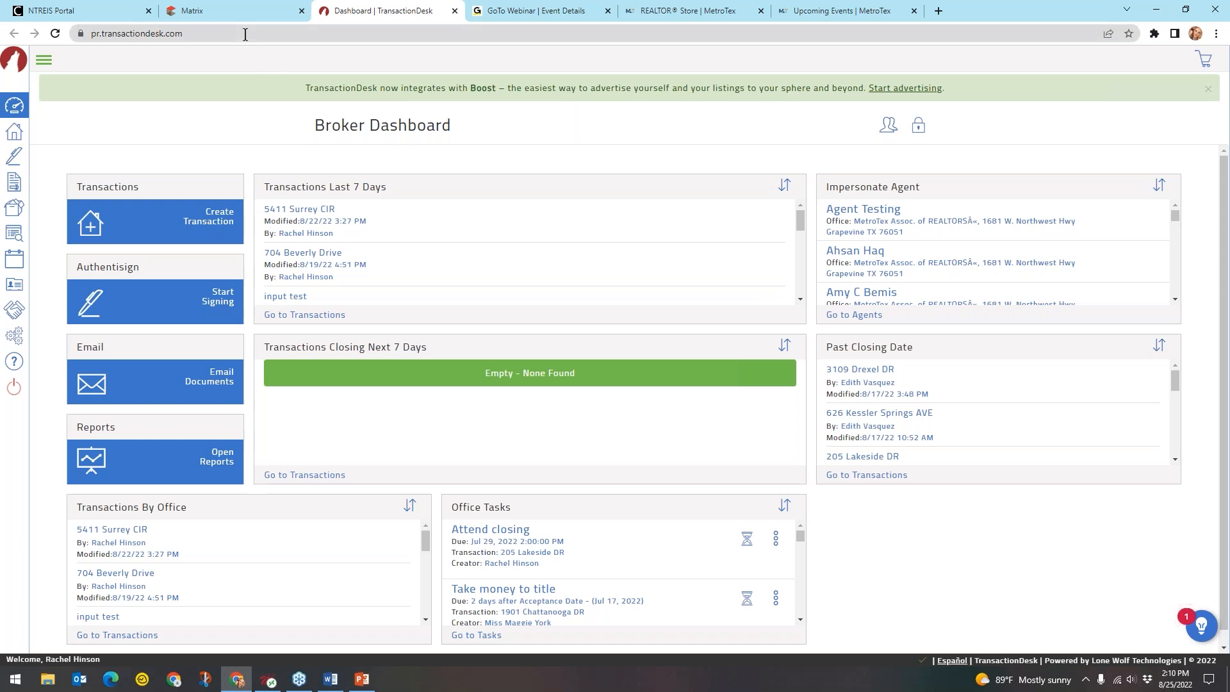
click(202, 5)
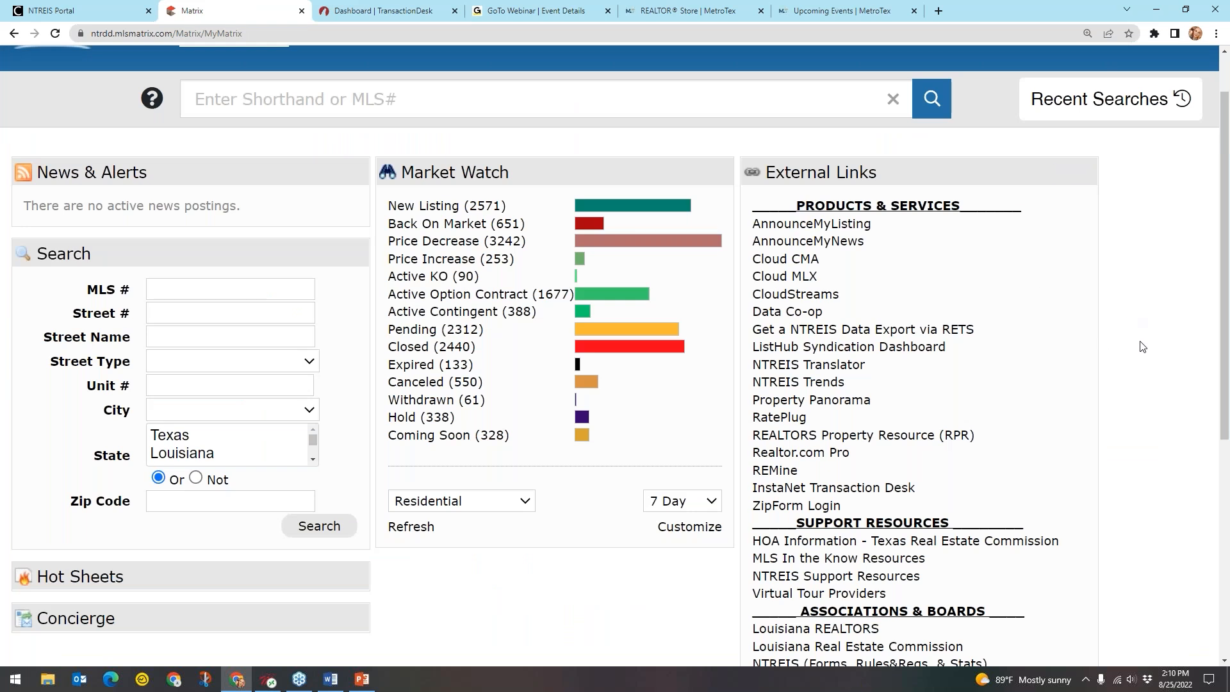
scroll(1142, 347, up, 1)
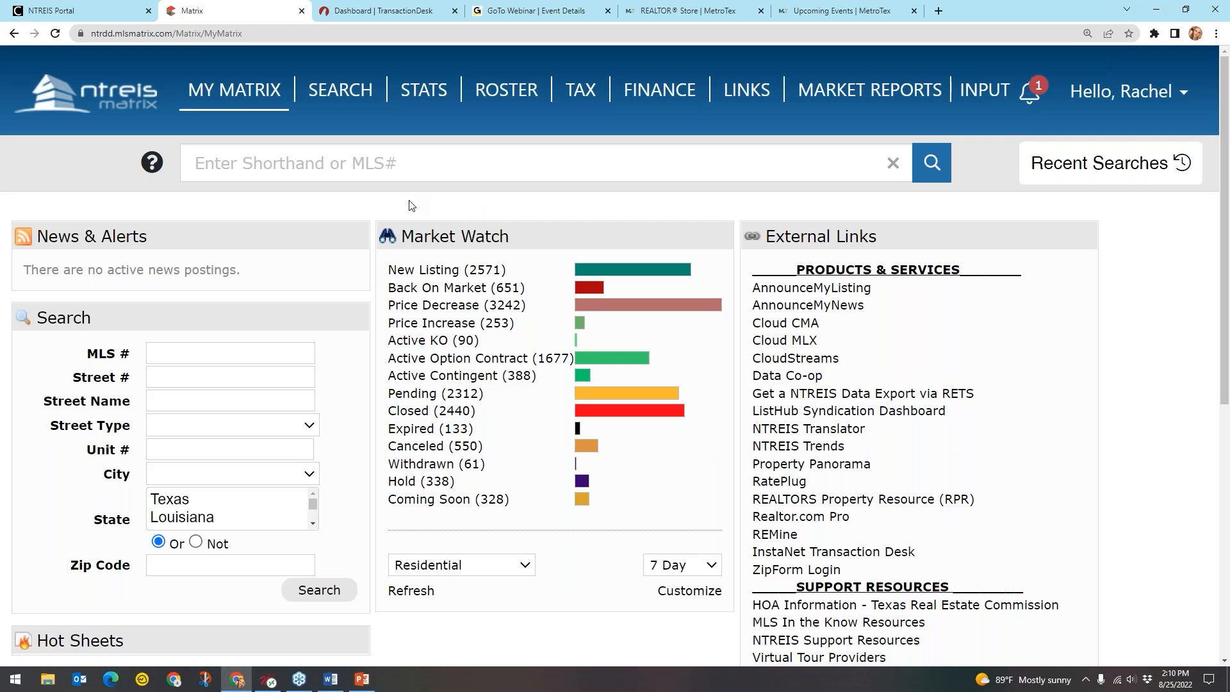
Enter a price of 10000+ in the Residential Detailed search form
mouse_move(366, 96)
mouse_move(375, 123)
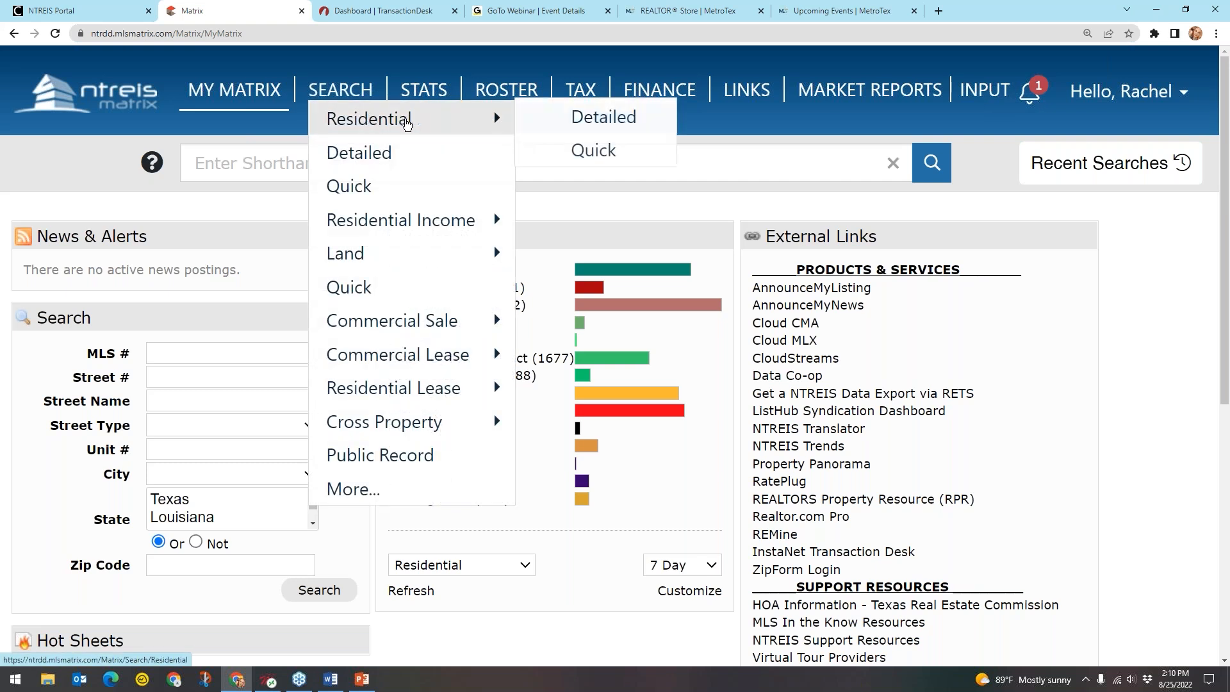
click(561, 116)
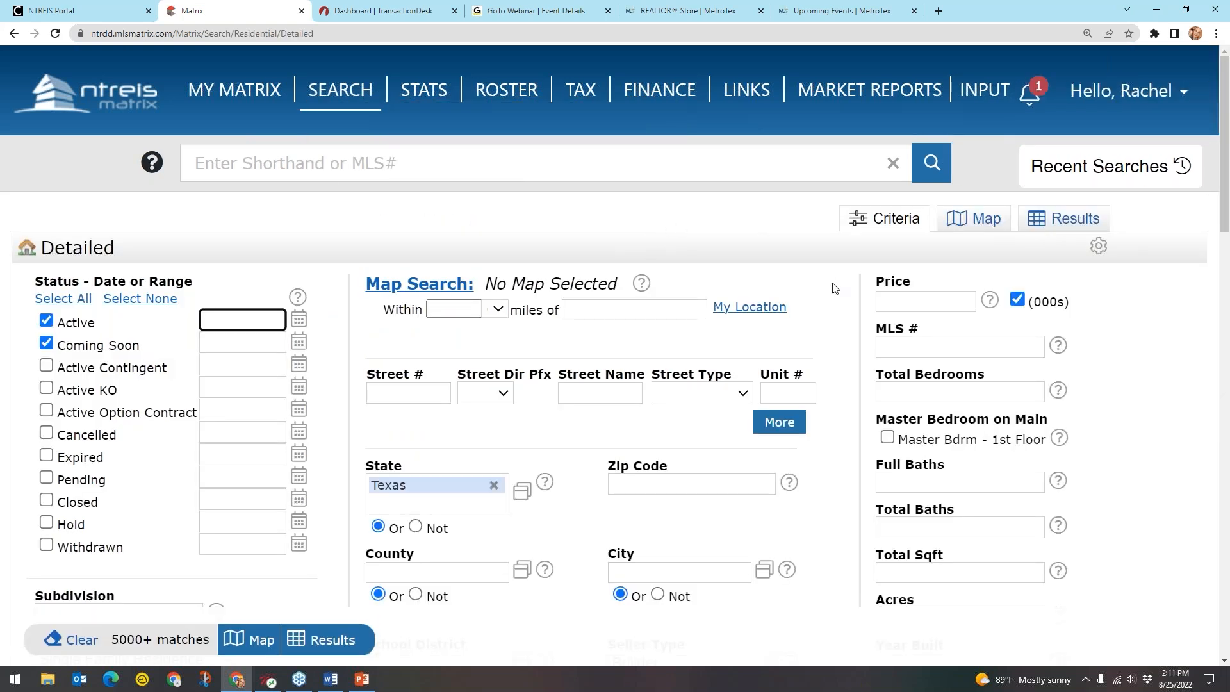
click(917, 299)
text(1)
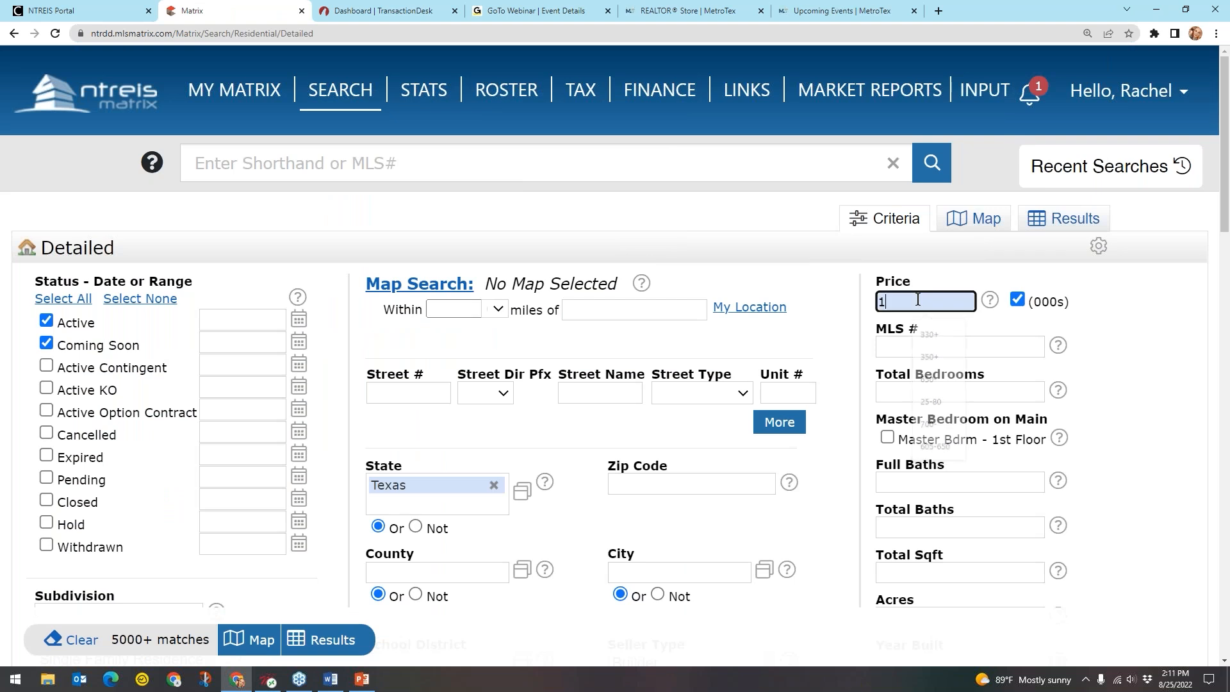
text(0000)
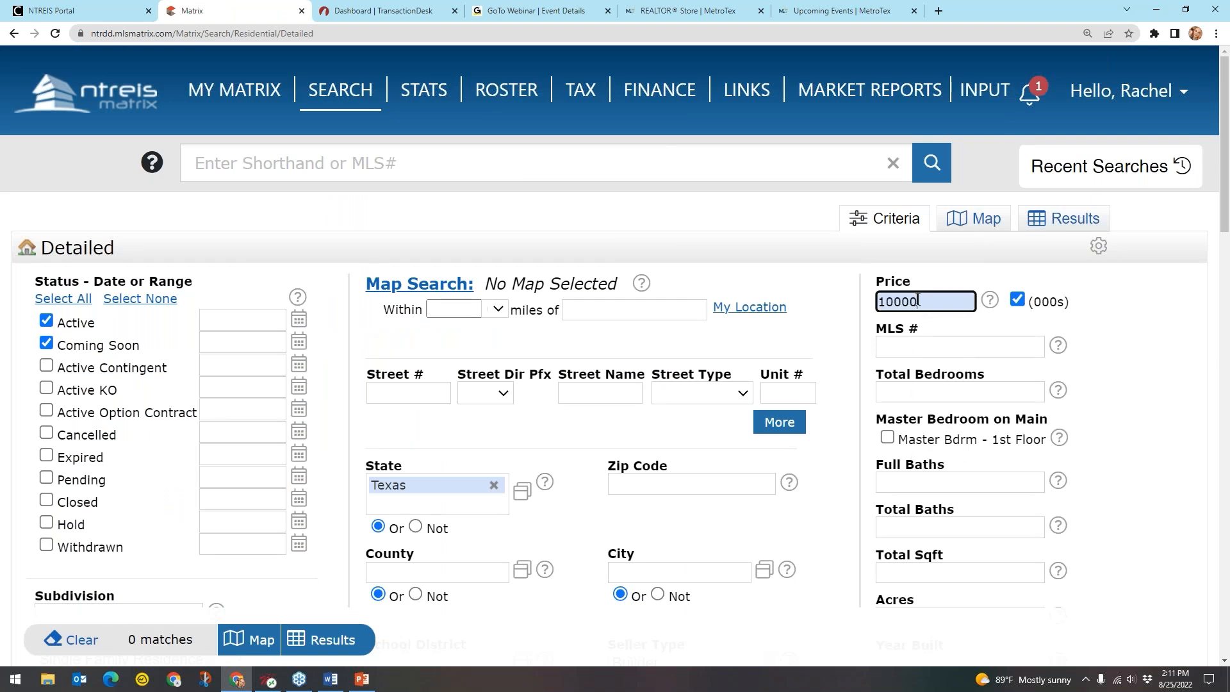
text(+)
click(847, 277)
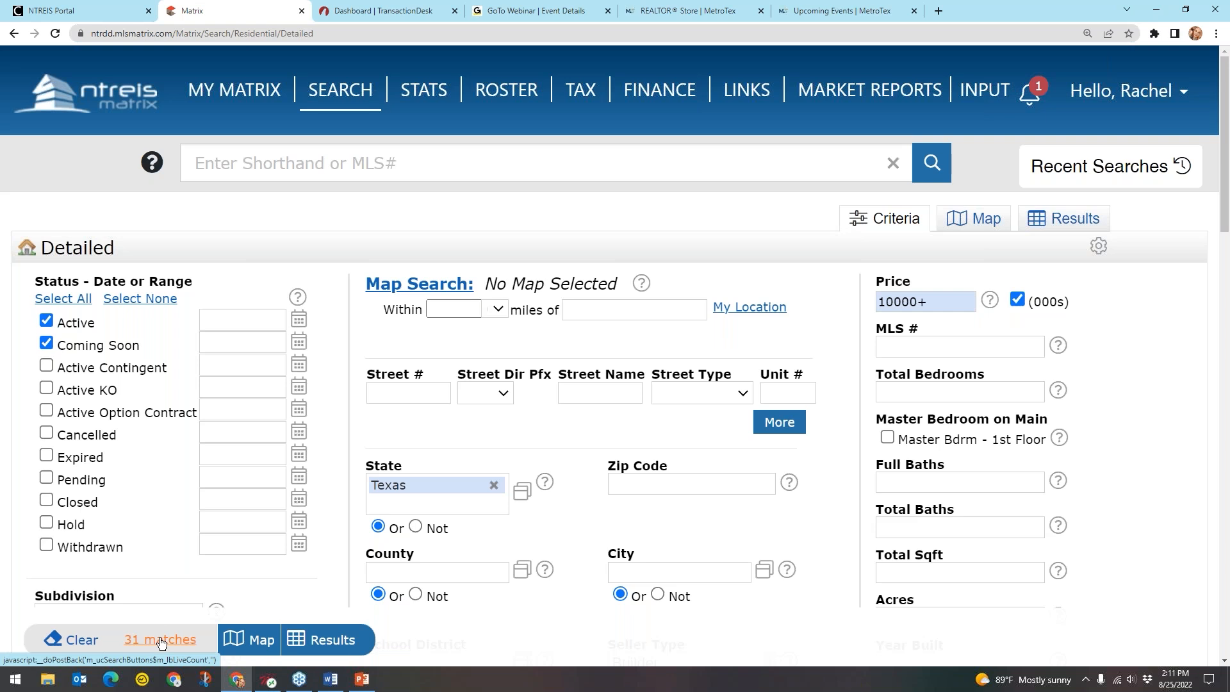
Show the 31 matching results and open the listing for MLS 20107810
click(326, 640)
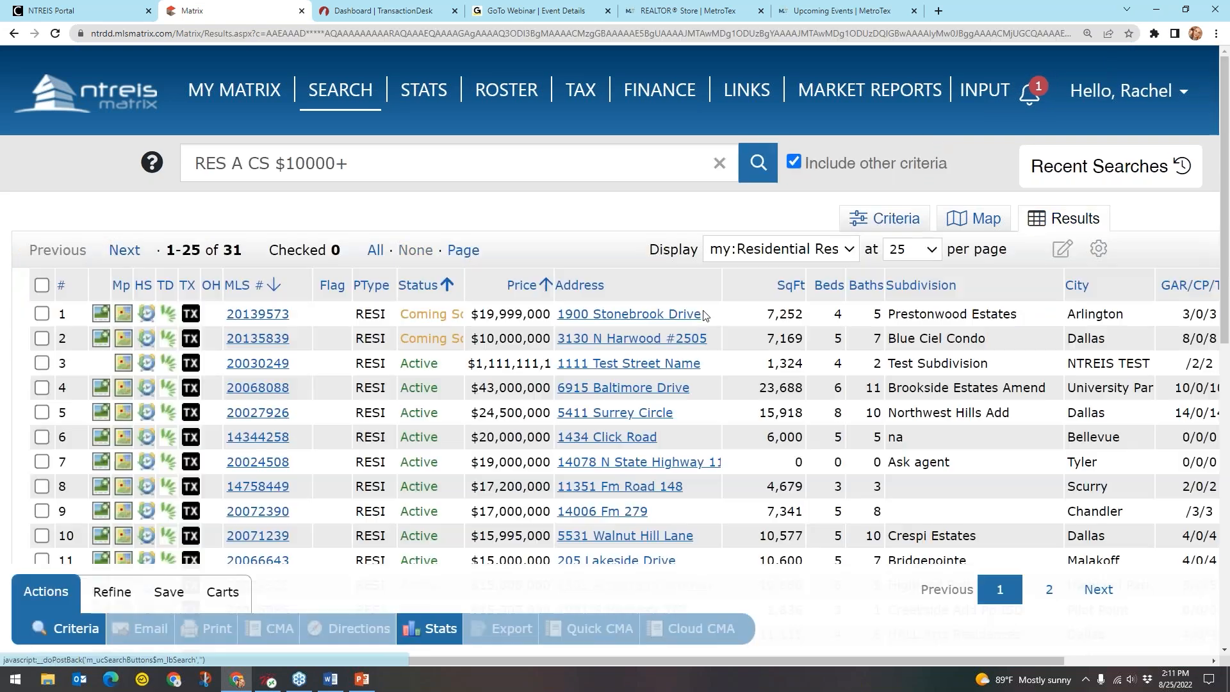
scroll(708, 320, down, 5)
scroll(802, 316, up, 5)
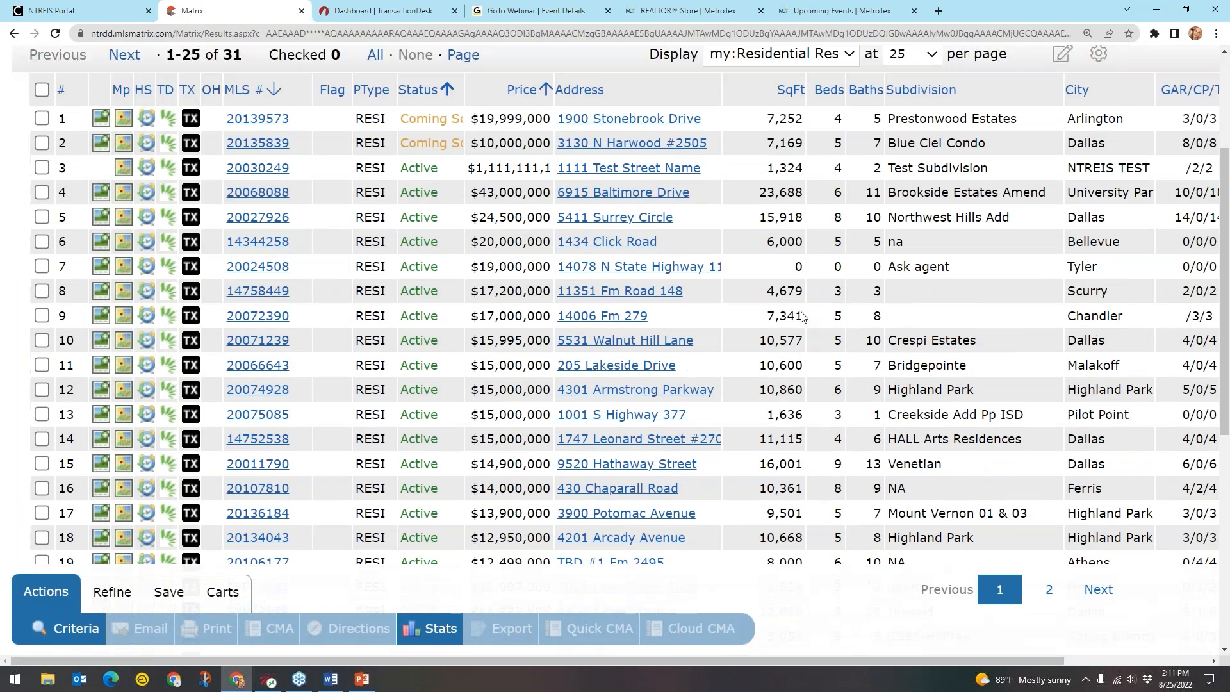
scroll(589, 461, down, 5)
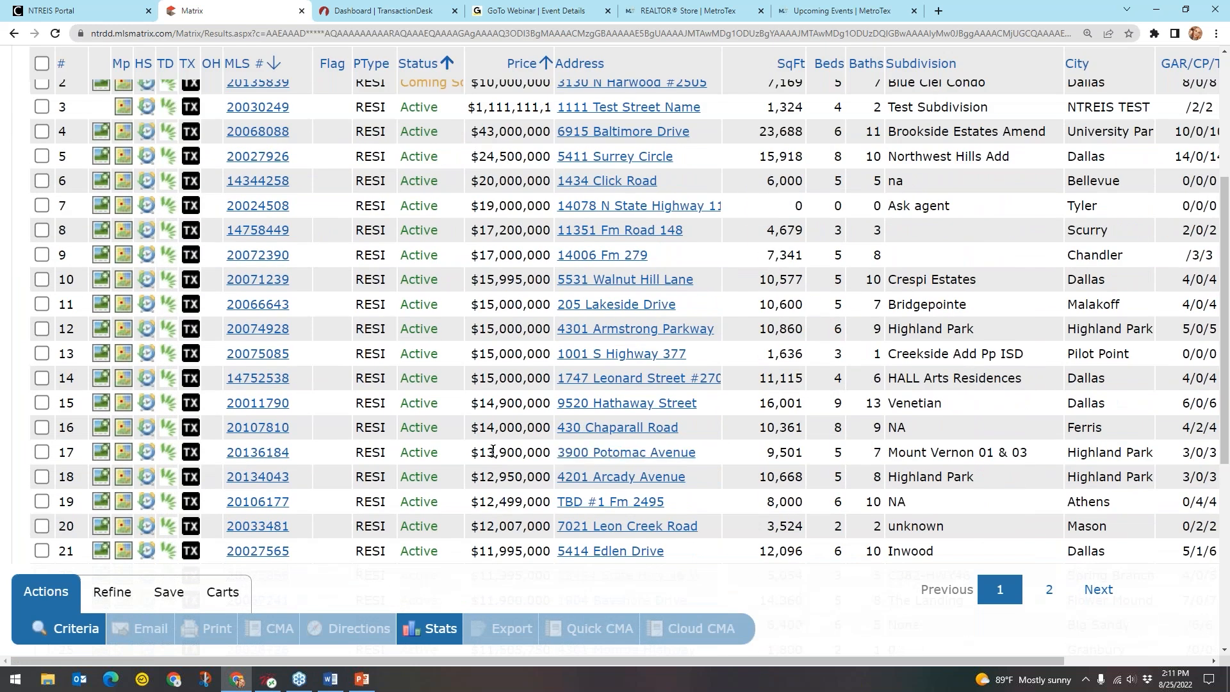
click(277, 433)
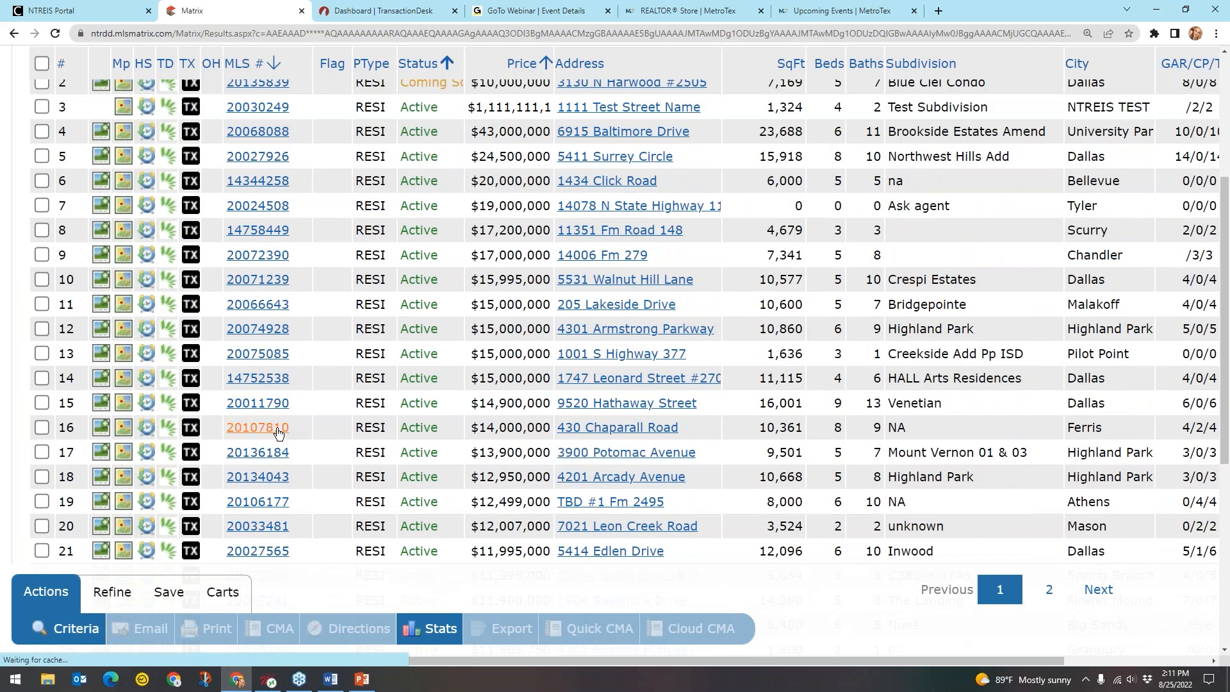
scroll(952, 401, down, 2)
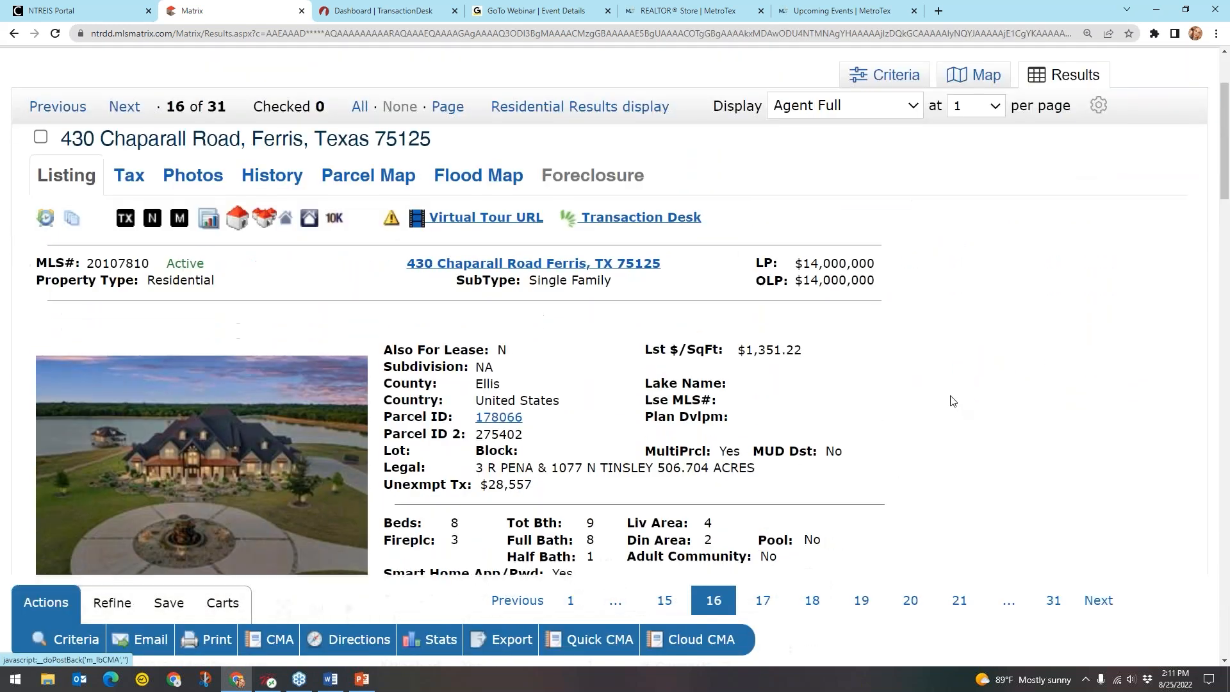
scroll(953, 401, down, 2)
scroll(853, 369, up, 1)
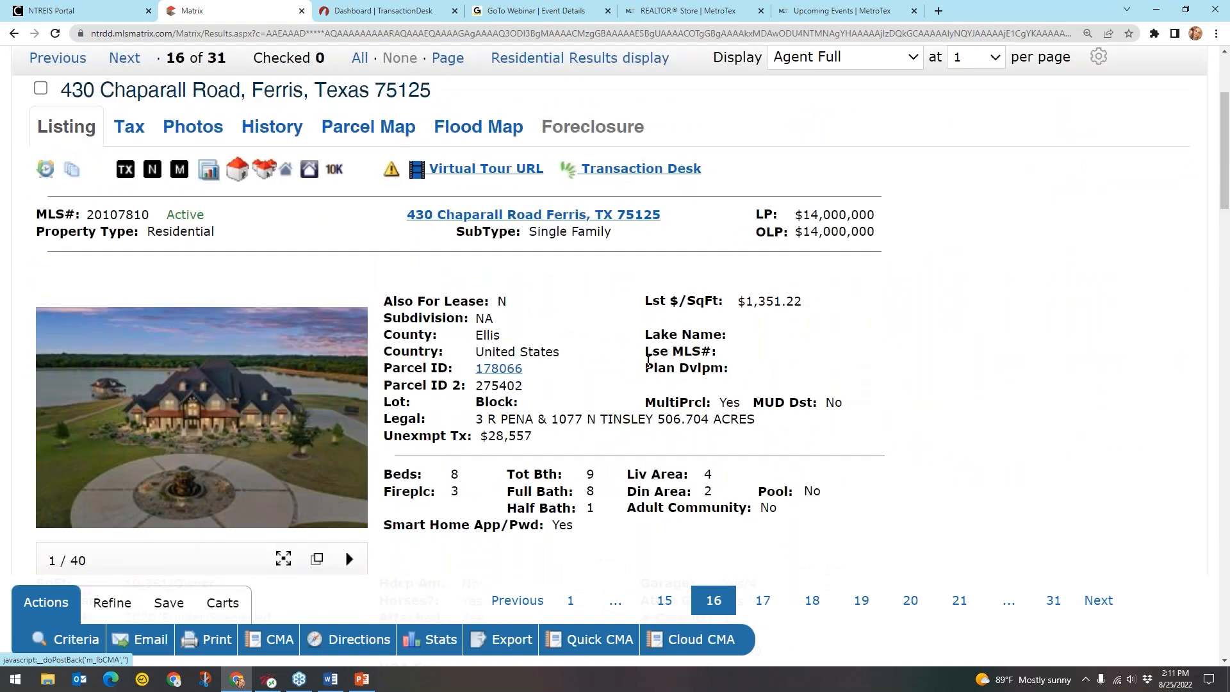
scroll(648, 360, up, 1)
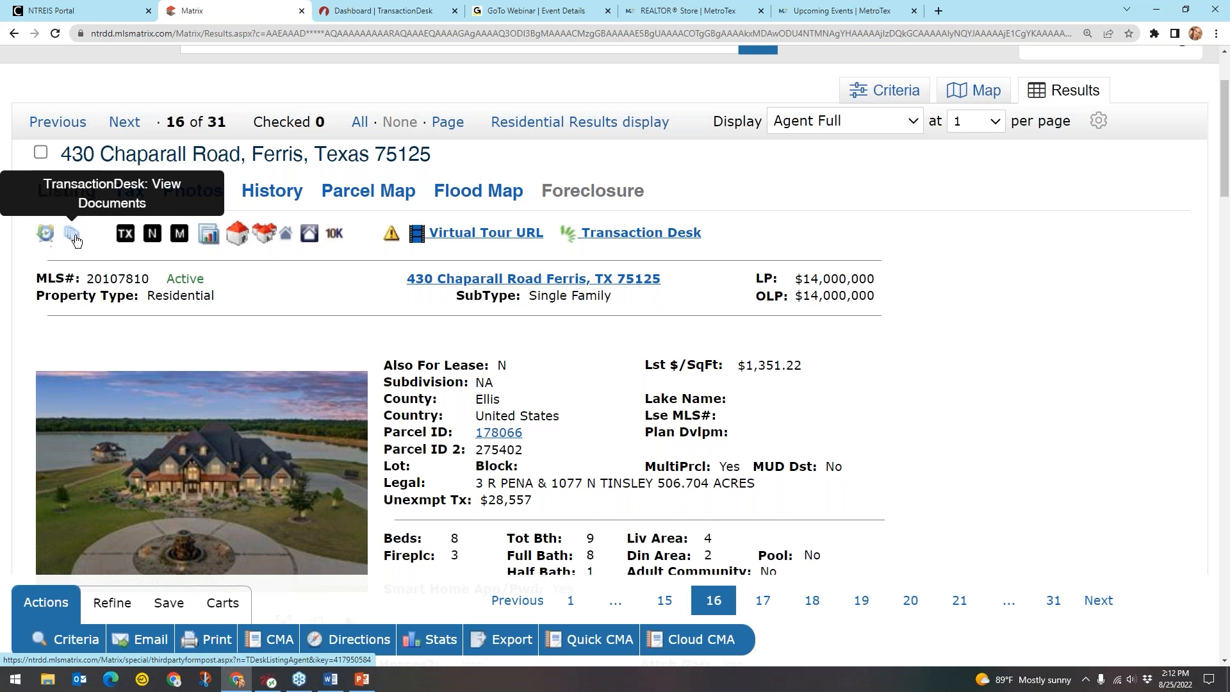
click(73, 236)
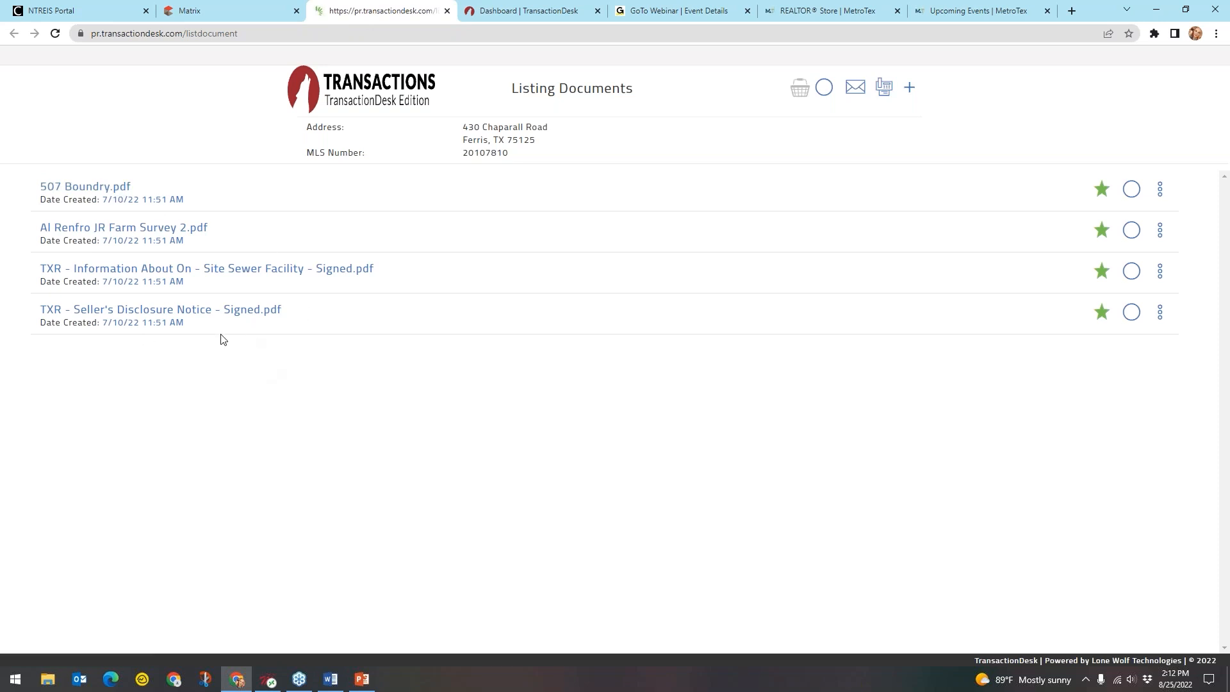
click(150, 318)
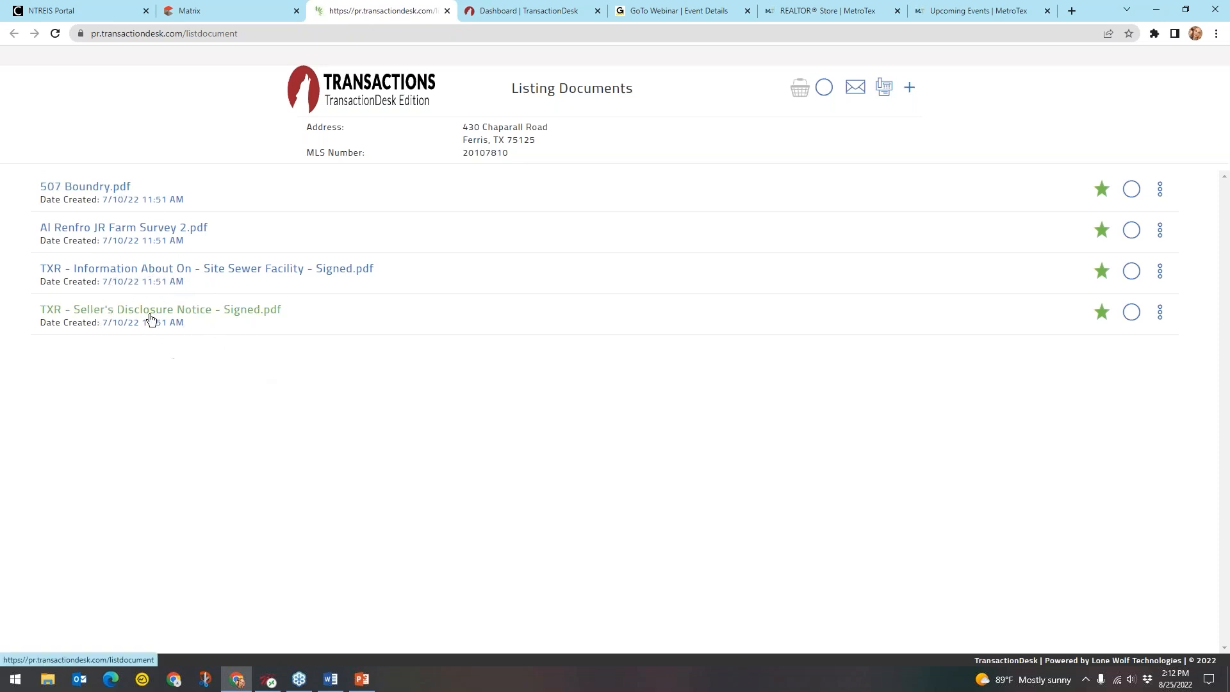
click(170, 228)
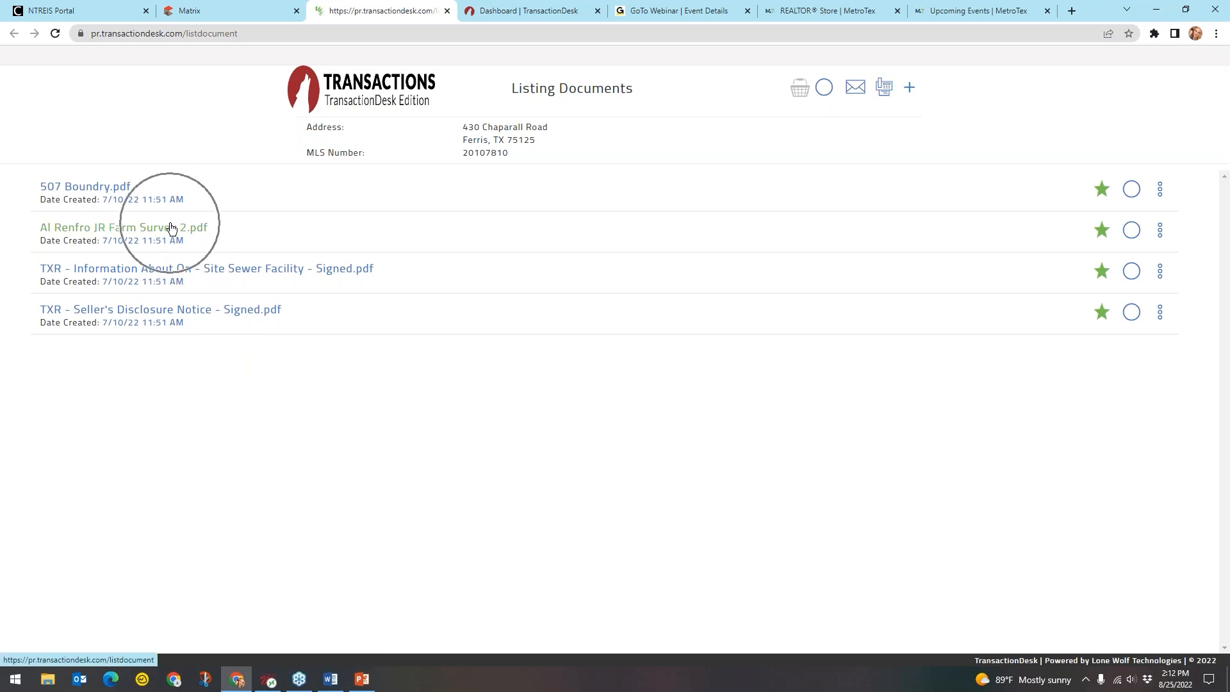
click(287, 274)
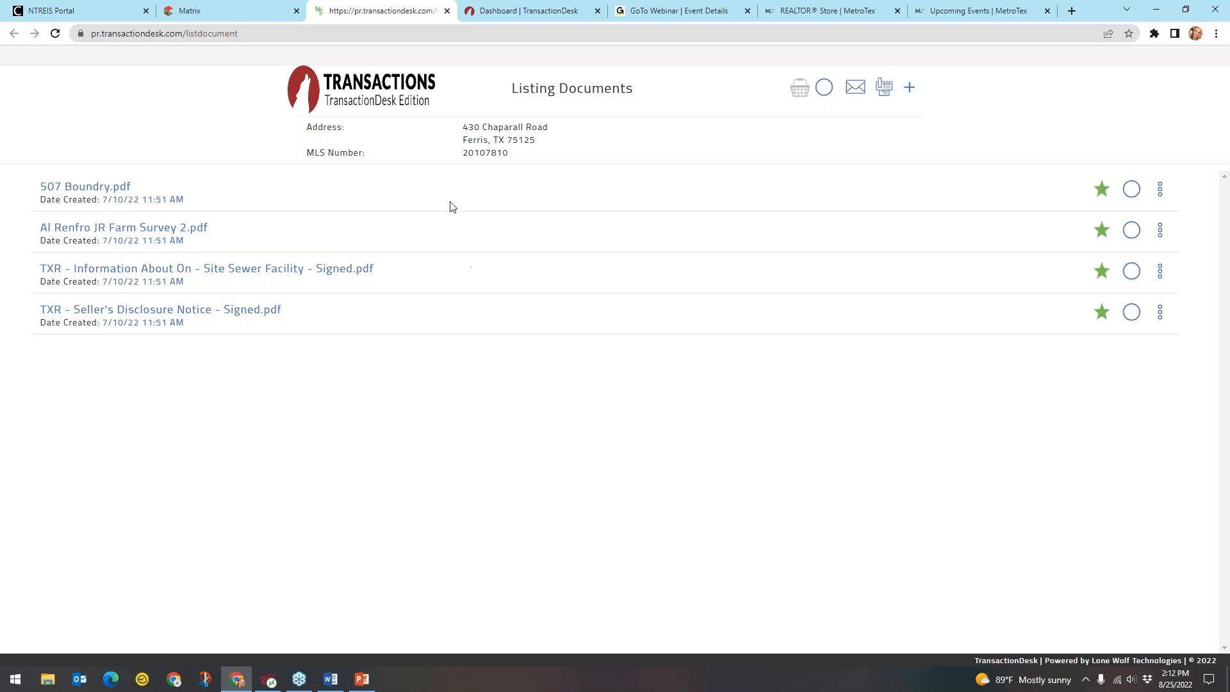
click(394, 106)
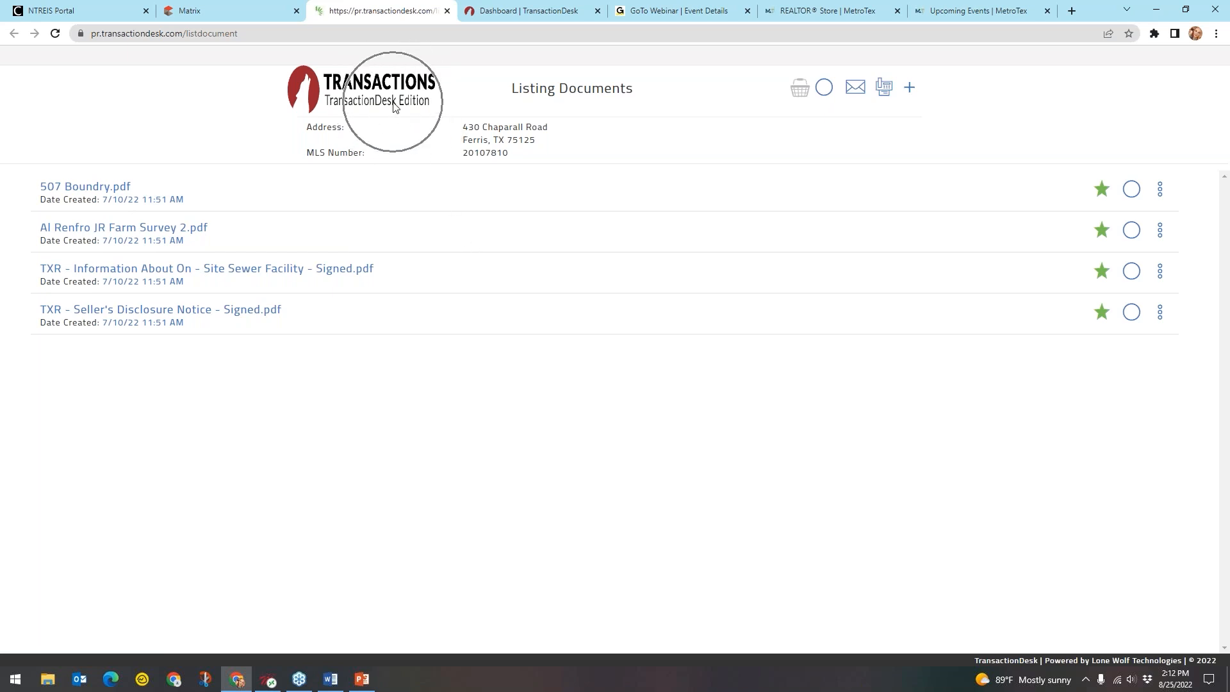
key(ctrl)
key(ctrl)
key(ctrl)
key(ctrl)
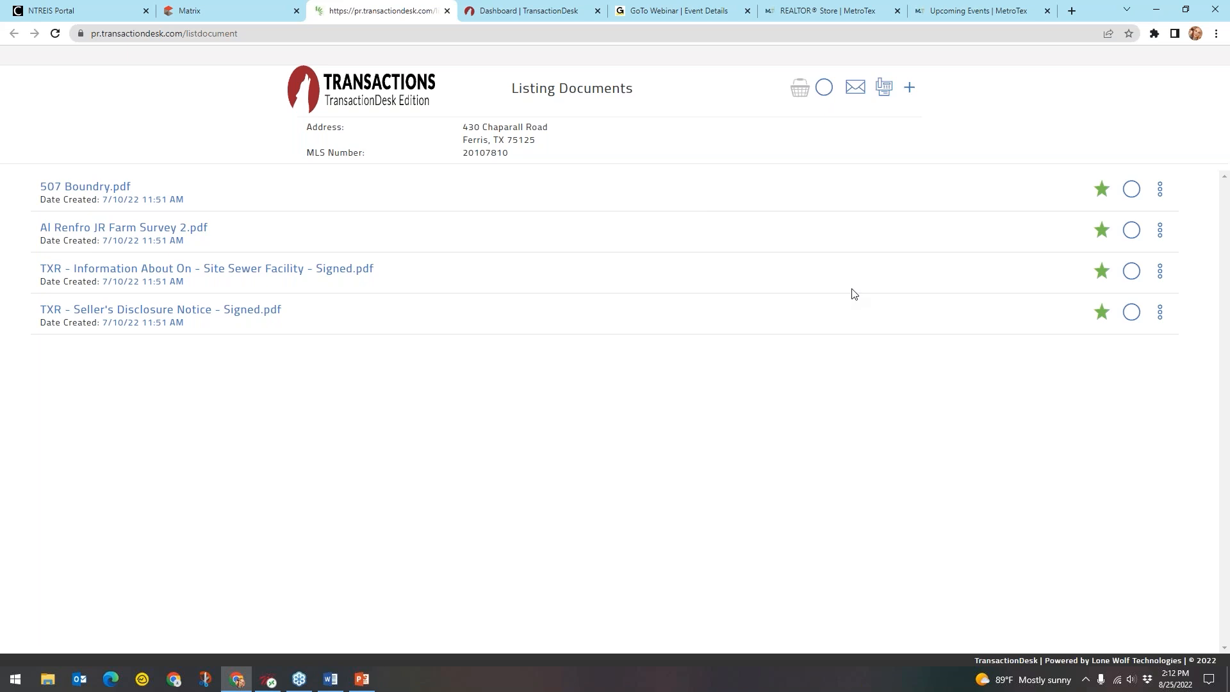
click(1102, 232)
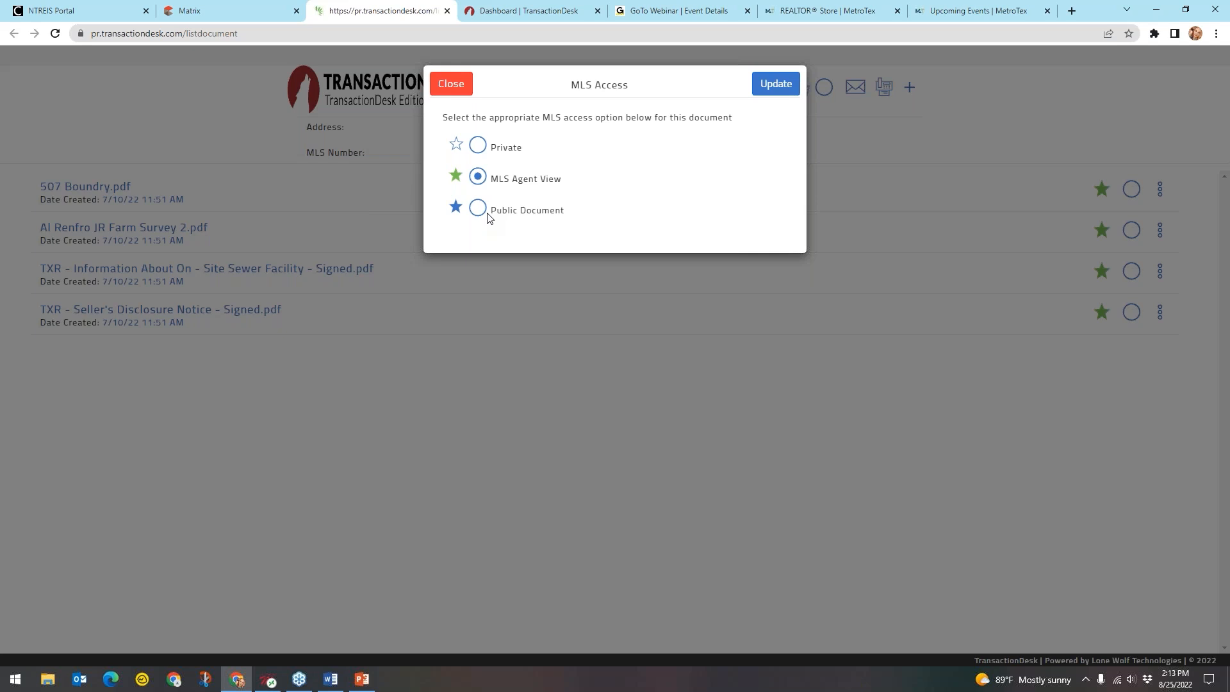
key(ctrl)
key(ctrl)
key(ctrl)
key(ctrl)
key(ctrl)
key(ctrl)
click(452, 84)
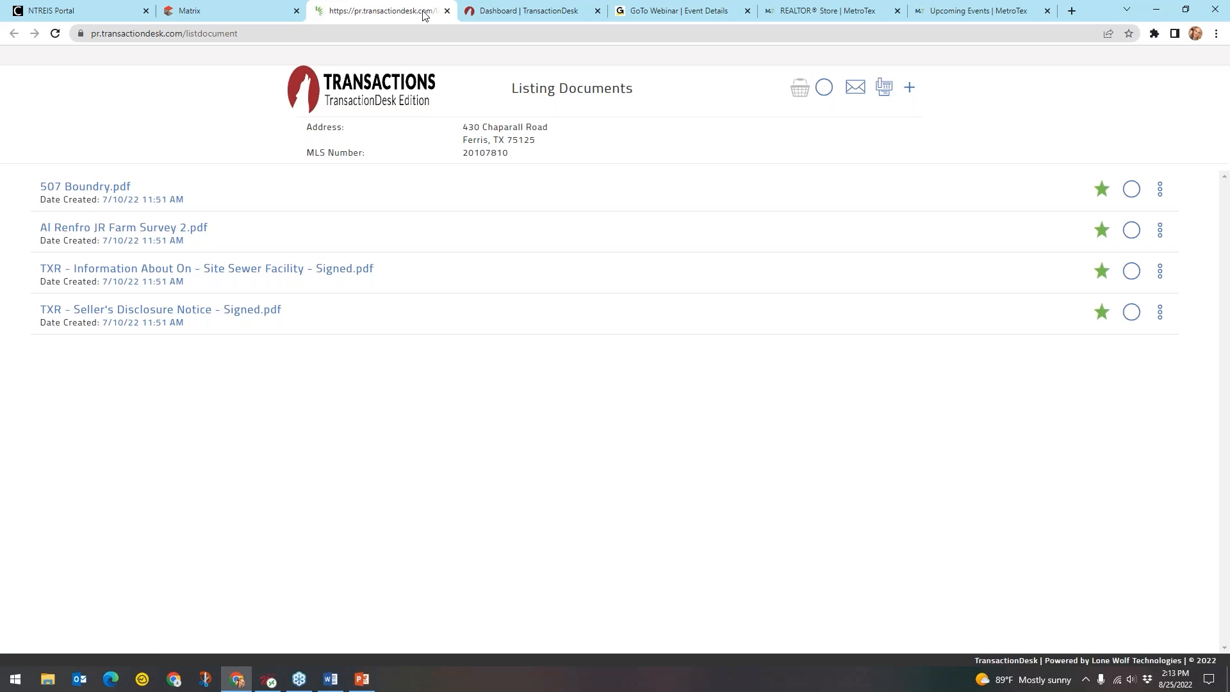
click(447, 11)
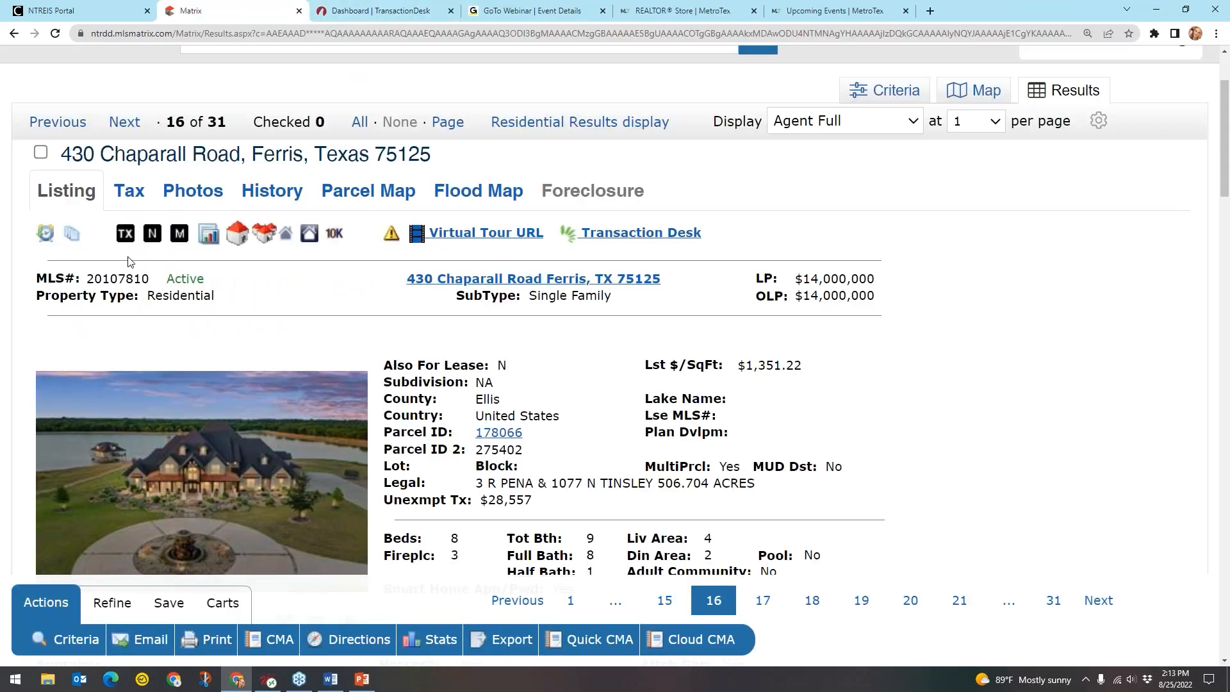
key(ctrl)
key(ctrl)
key(ctrl)
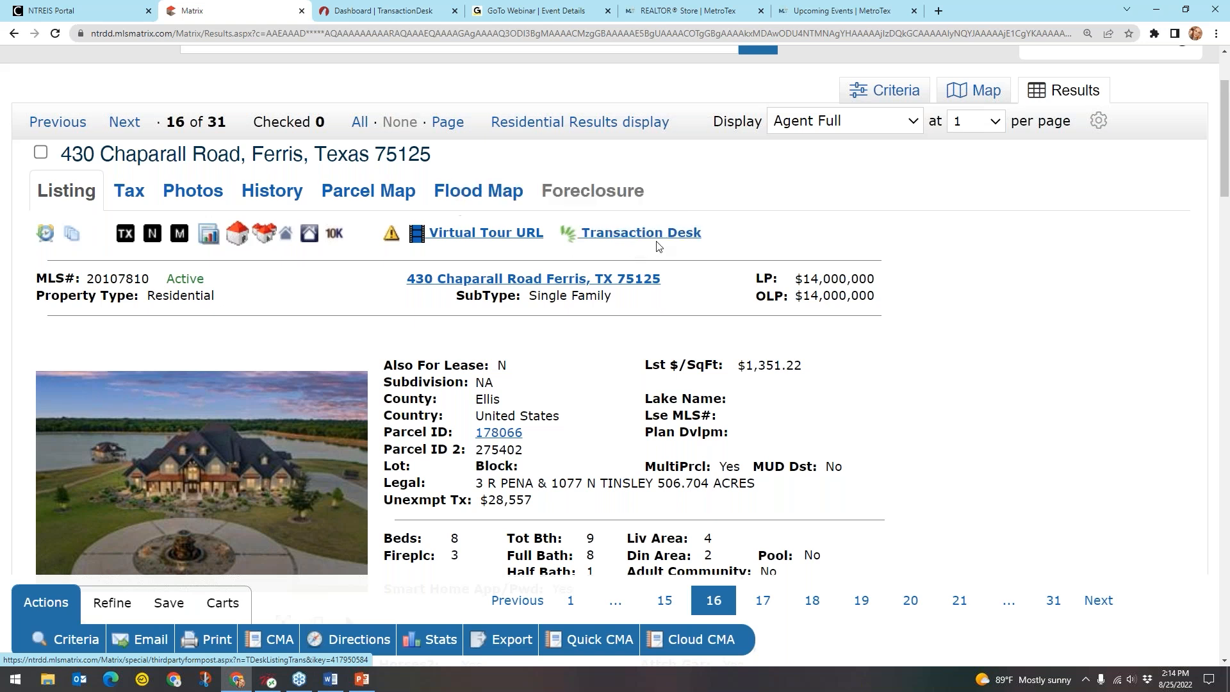
click(582, 239)
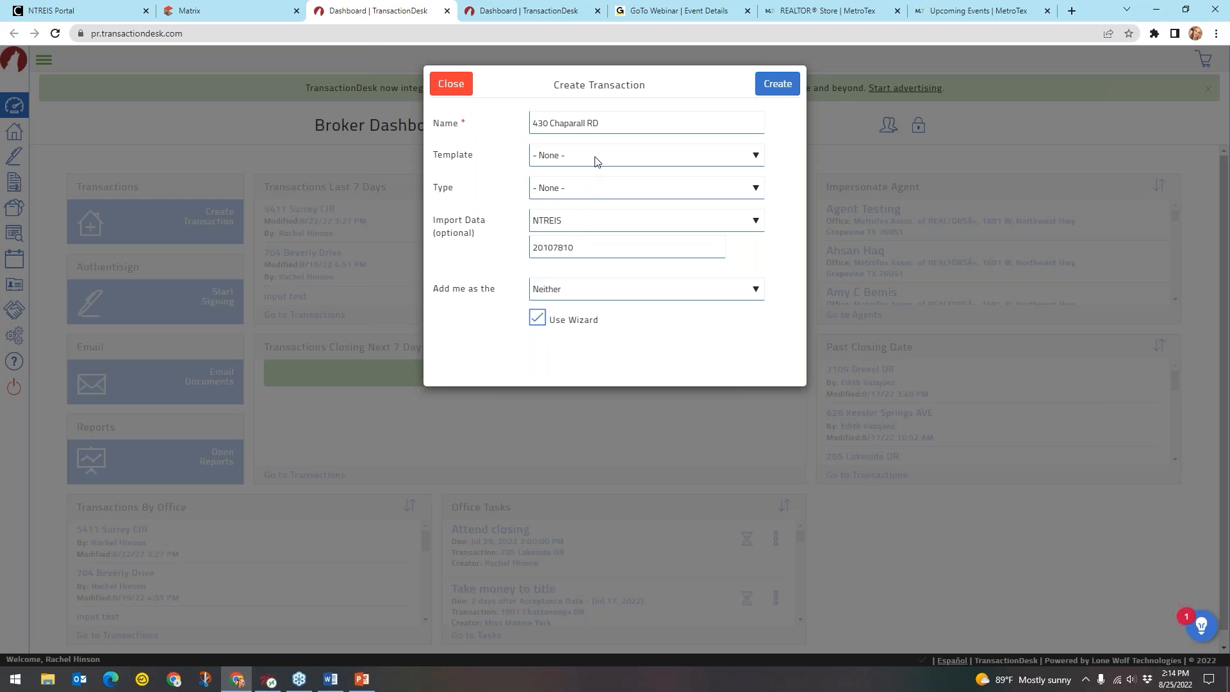
click(572, 126)
click(604, 125)
click(475, 163)
click(571, 164)
key(ctrl)
key(ctrl)
key(ctrl)
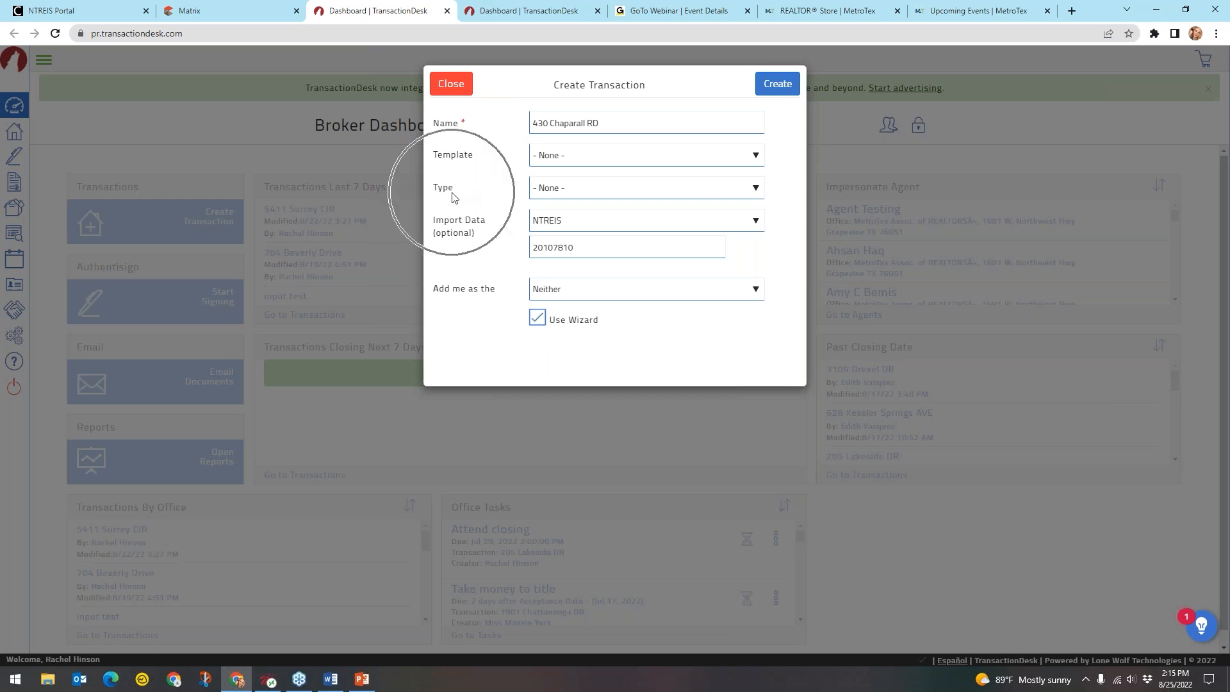
click(570, 192)
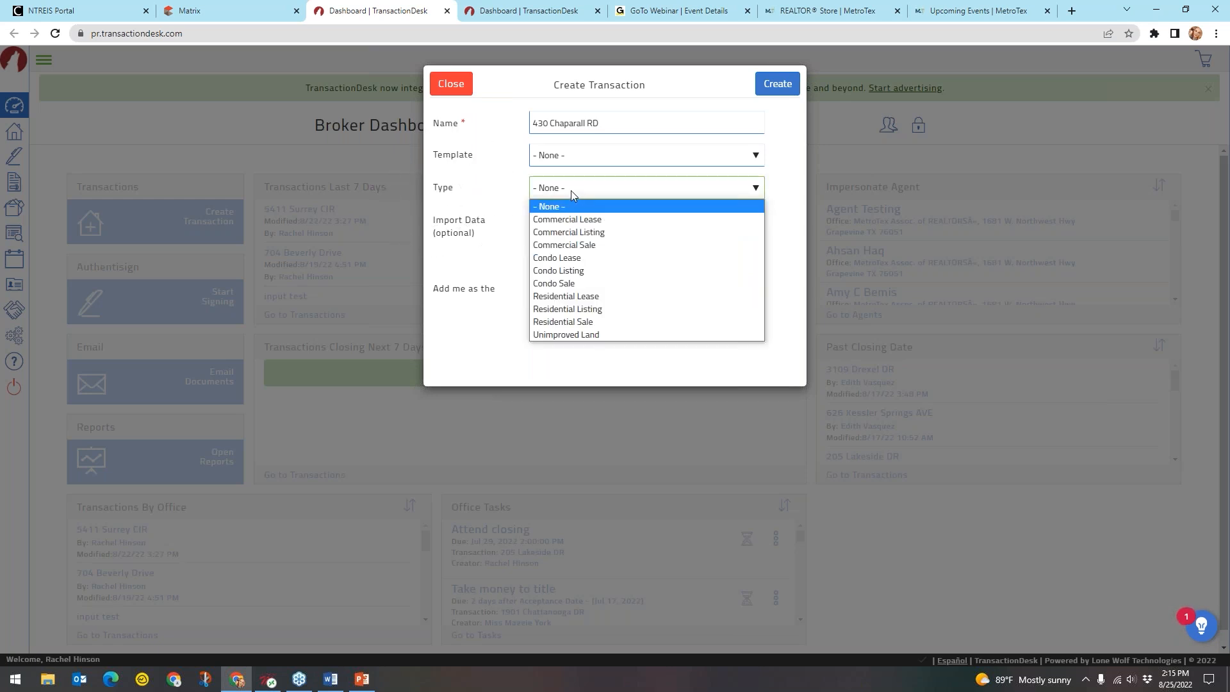
click(611, 320)
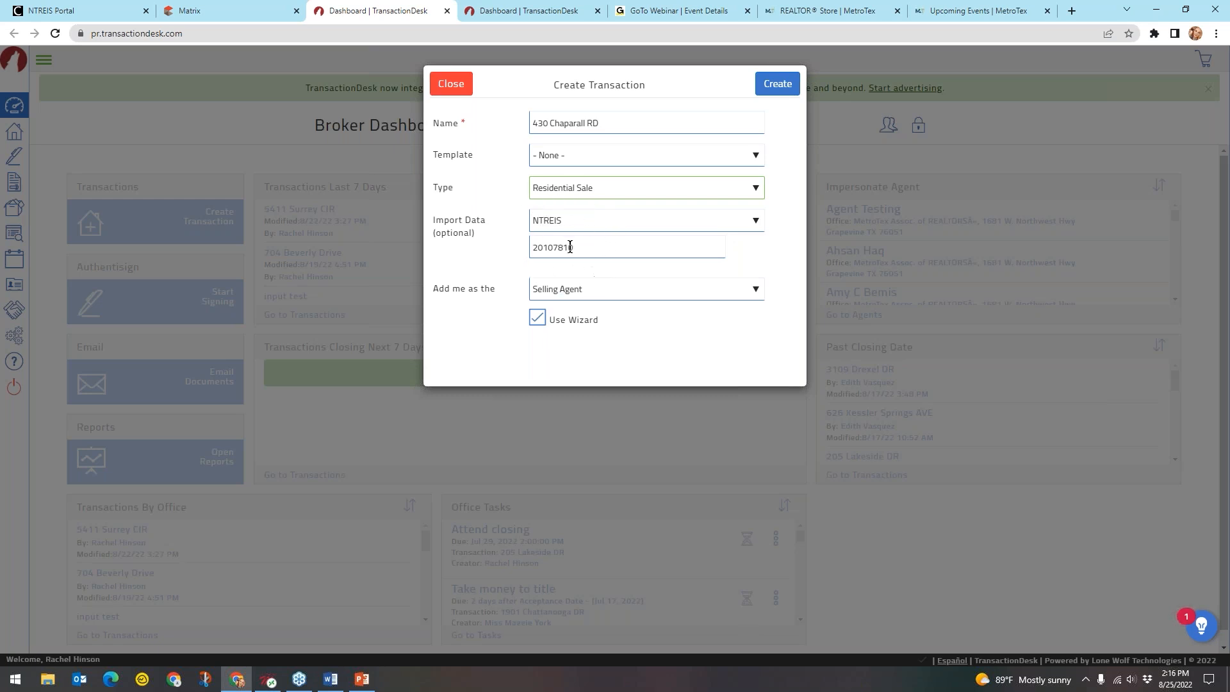
Keep NTREIS as the Import Data source
click(662, 224)
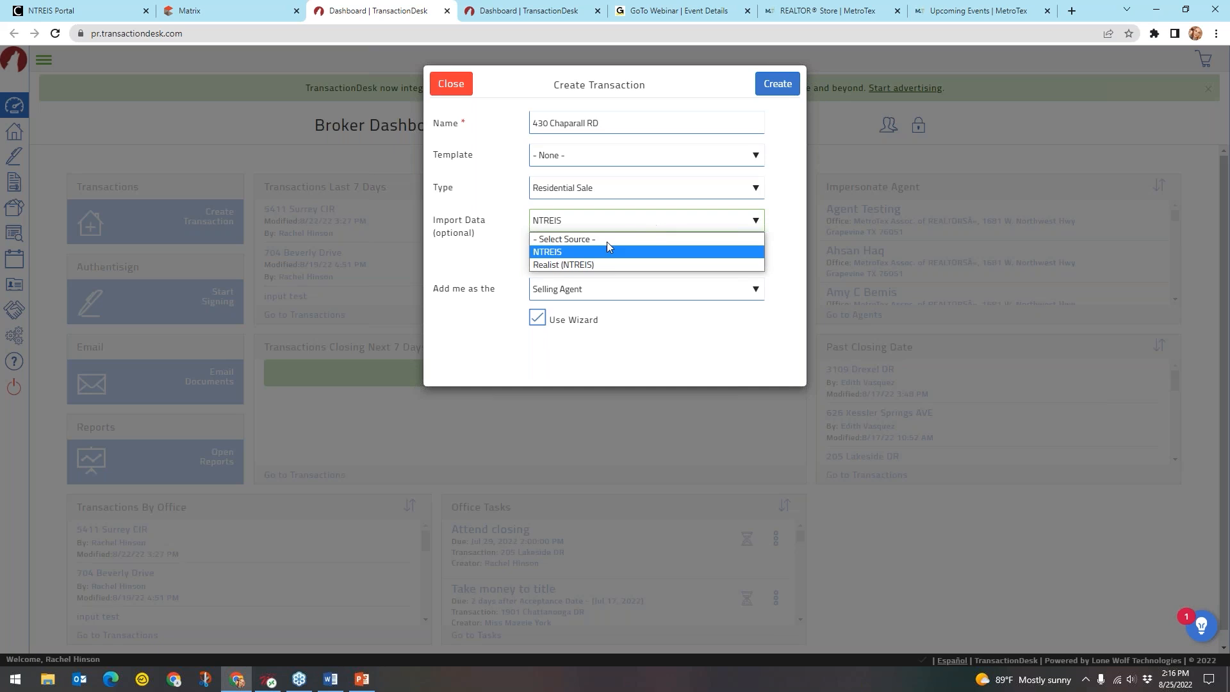
click(563, 267)
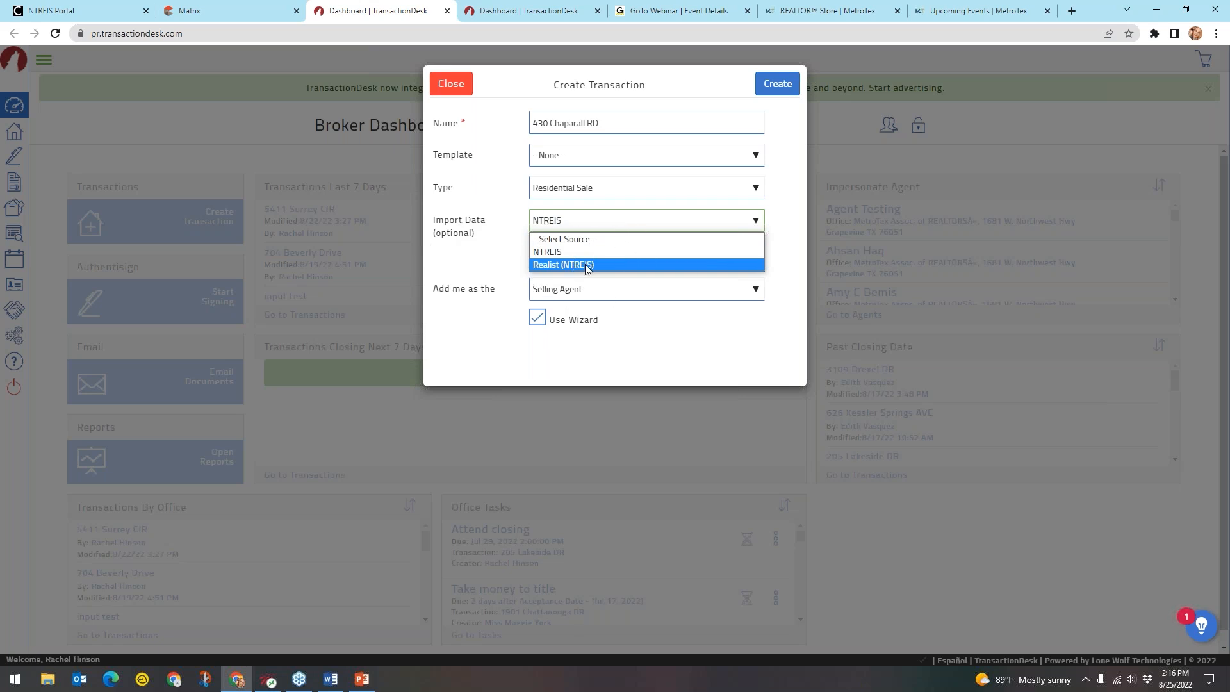
click(595, 252)
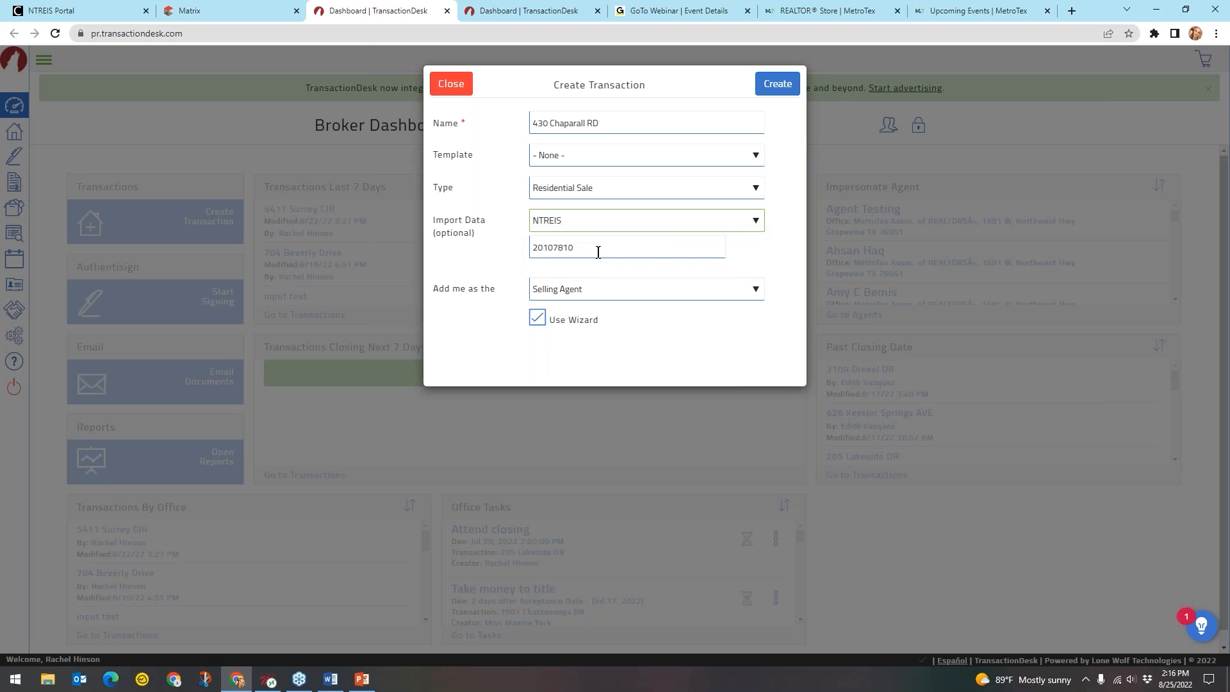
click(690, 345)
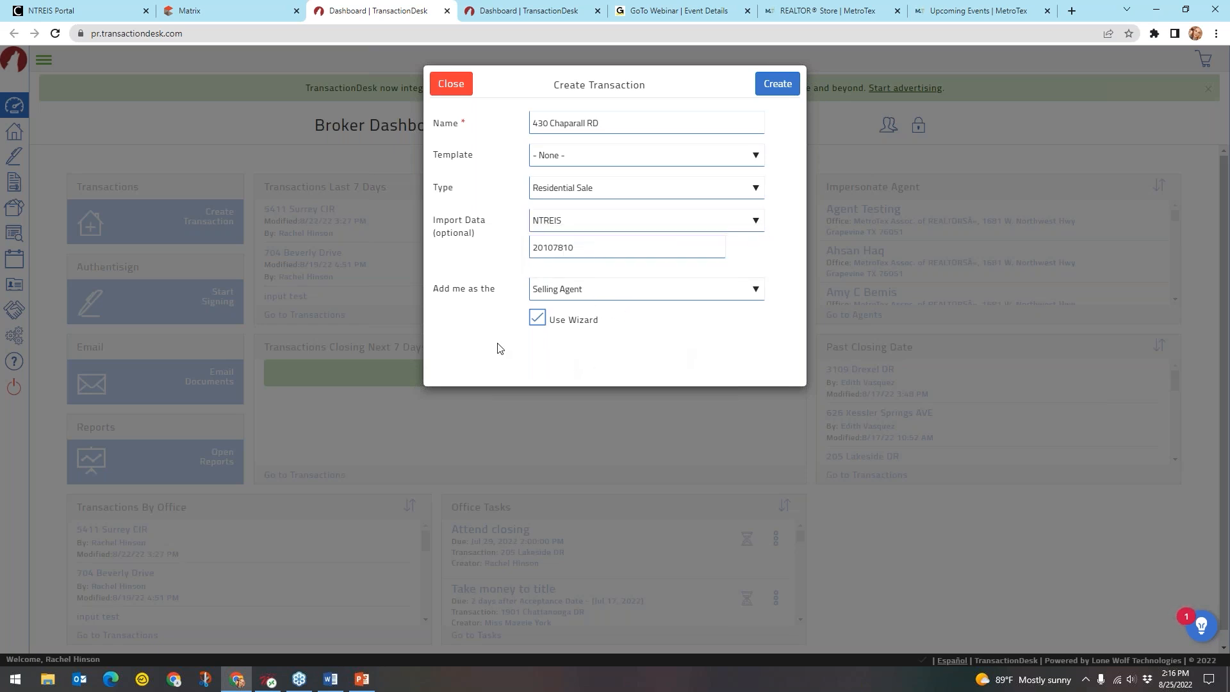
click(456, 297)
key(ctrl)
key(ctrl)
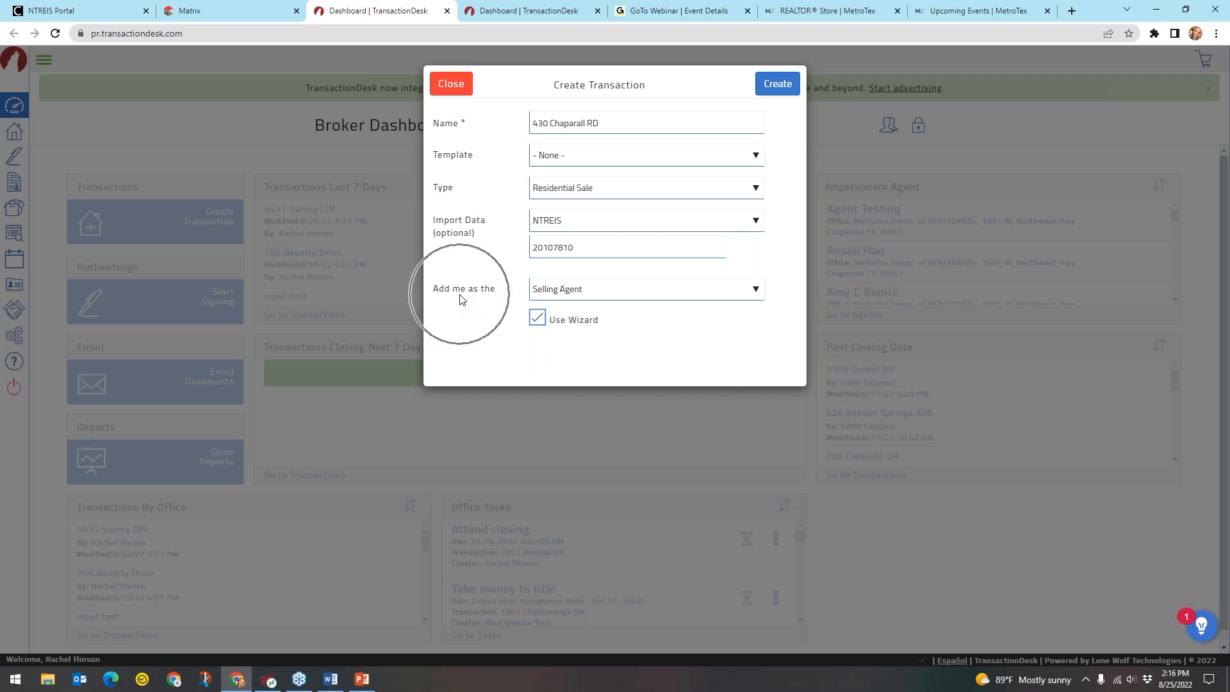
key(ctrl)
key(ctrl)
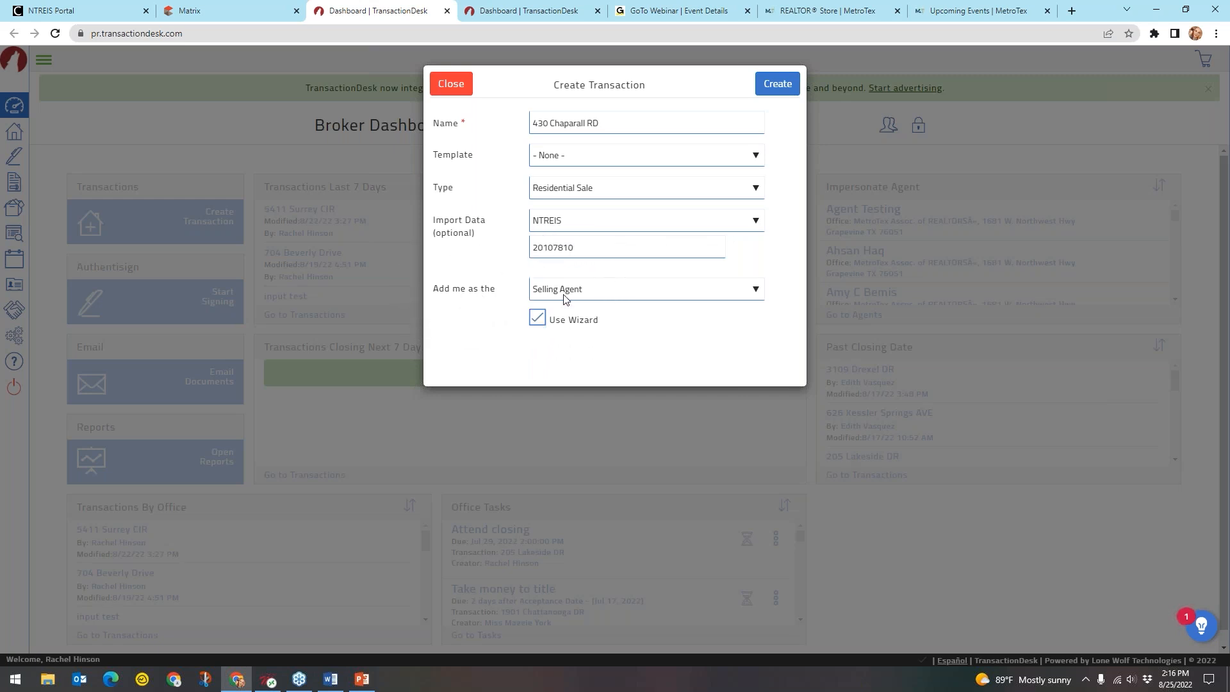
key(ctrl)
key(ctrl)
key(ctrl)
Keep Selling Agent as my role and create the transaction
click(613, 290)
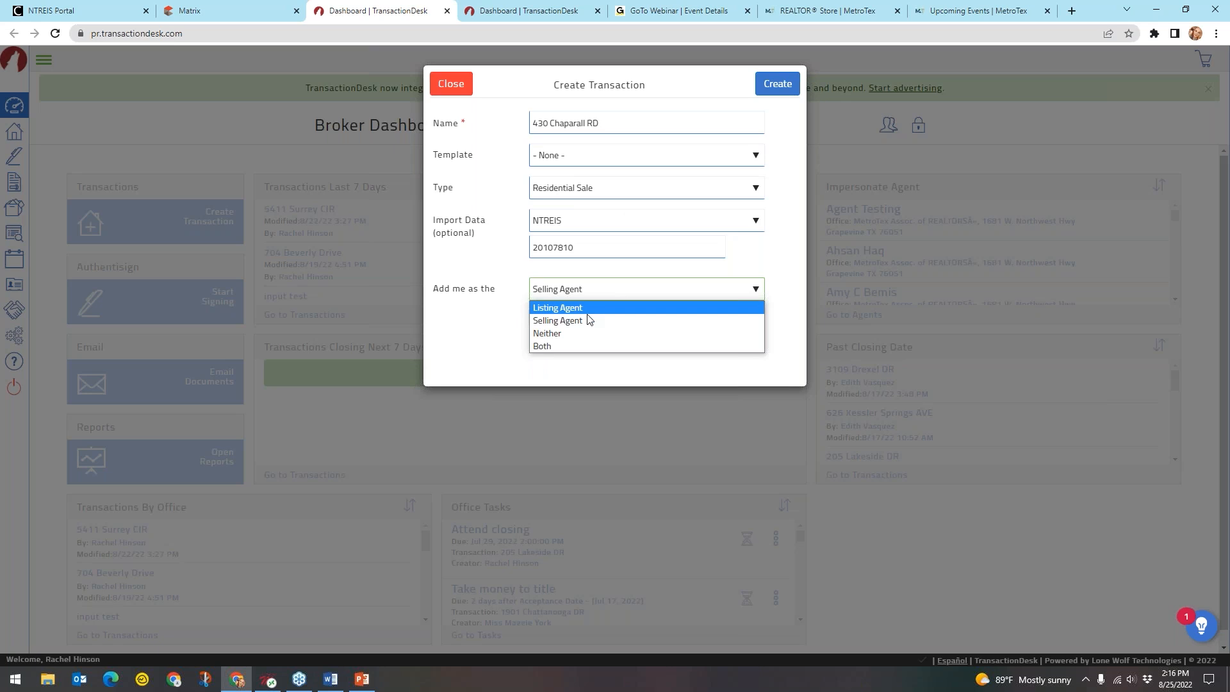
key(ctrl)
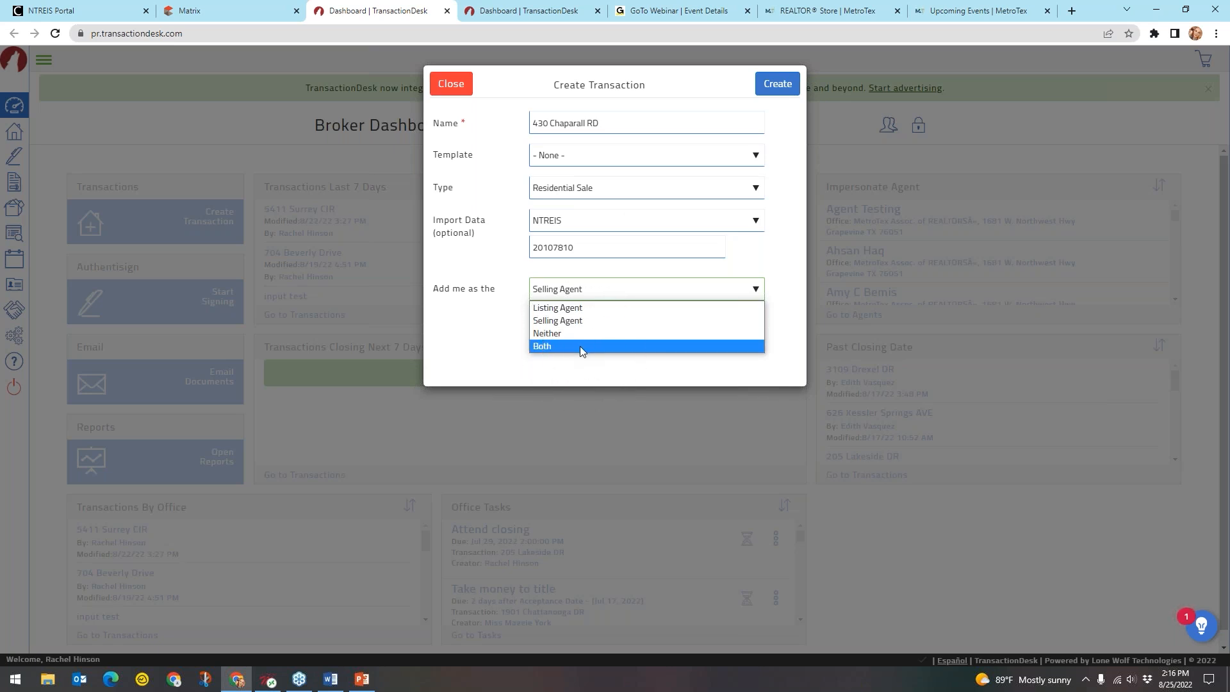
click(590, 320)
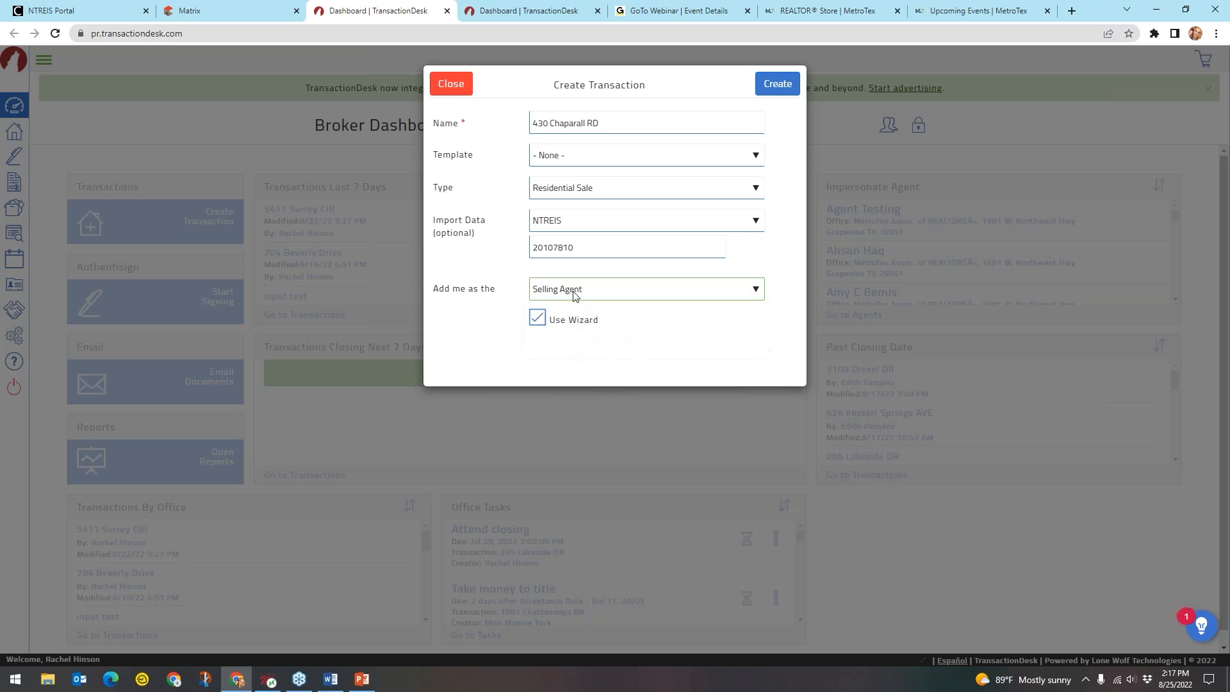
key(ctrl)
key(ctrl)
key(ctrl)
key(ctrl)
click(775, 89)
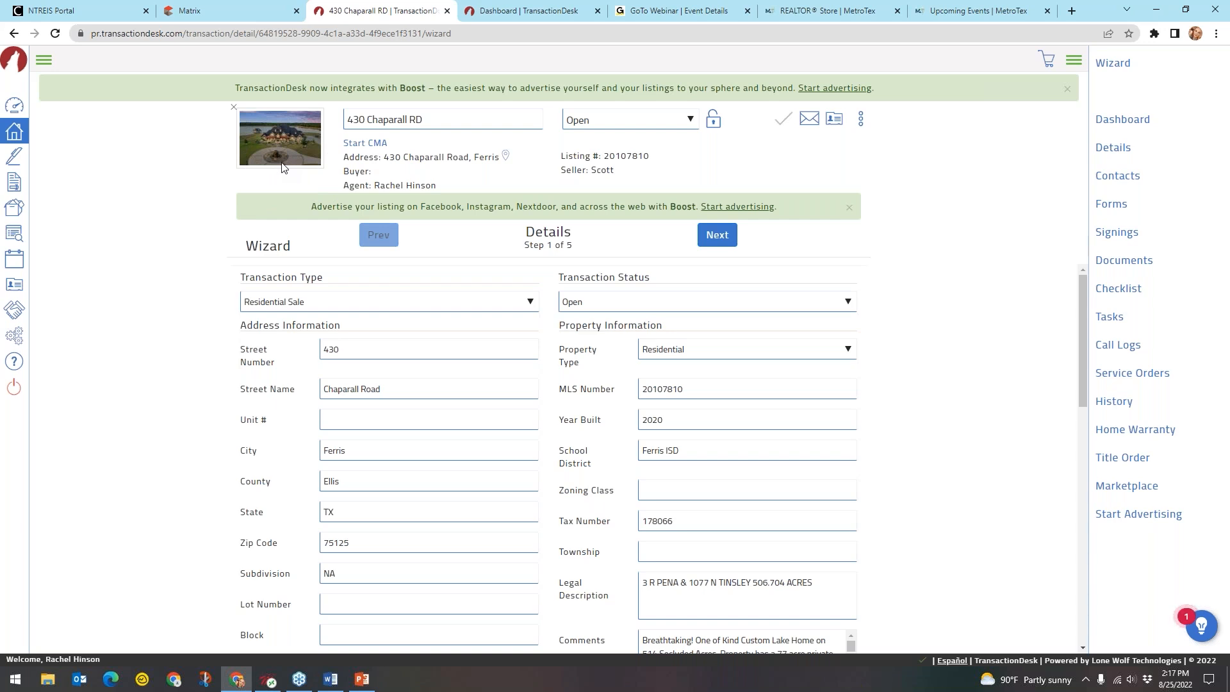
click(423, 120)
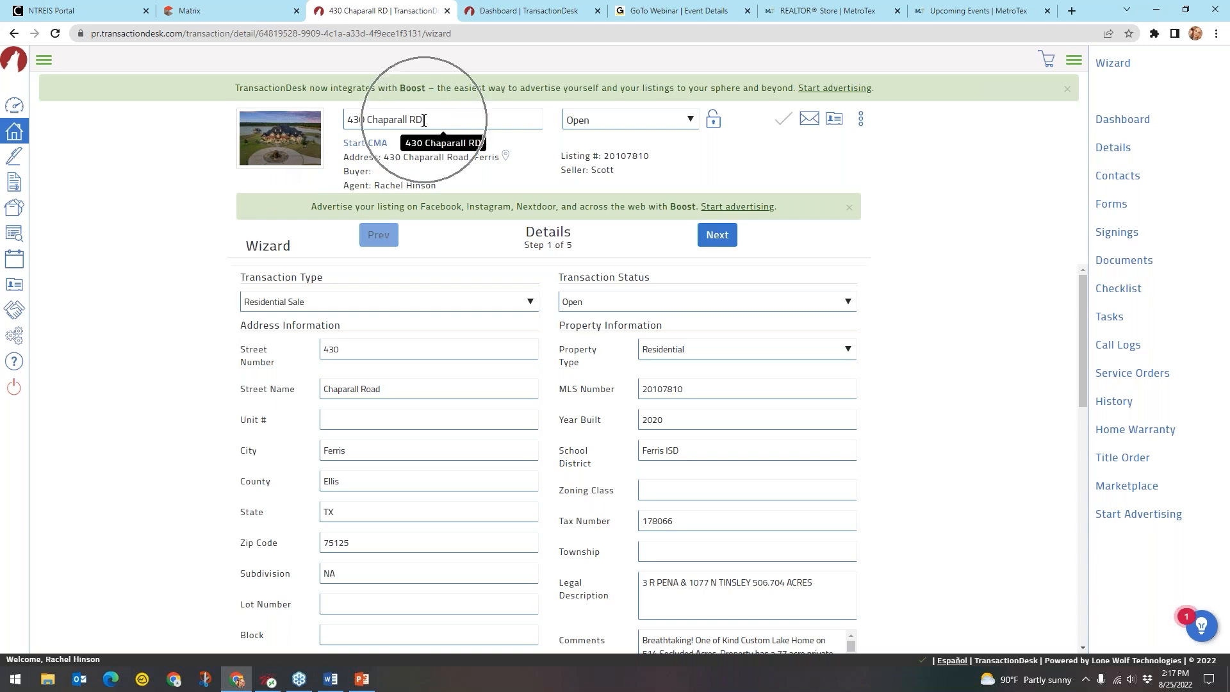
key(ctrl)
key(ctrl)
key(ctrl)
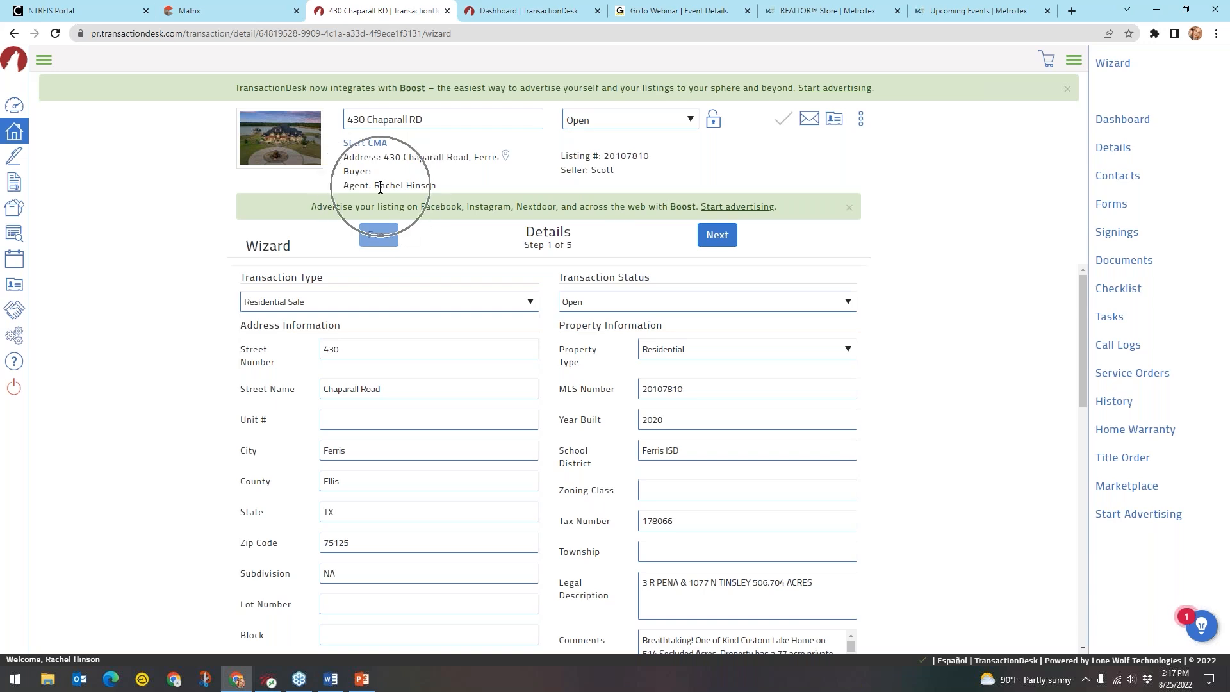
key(ctrl)
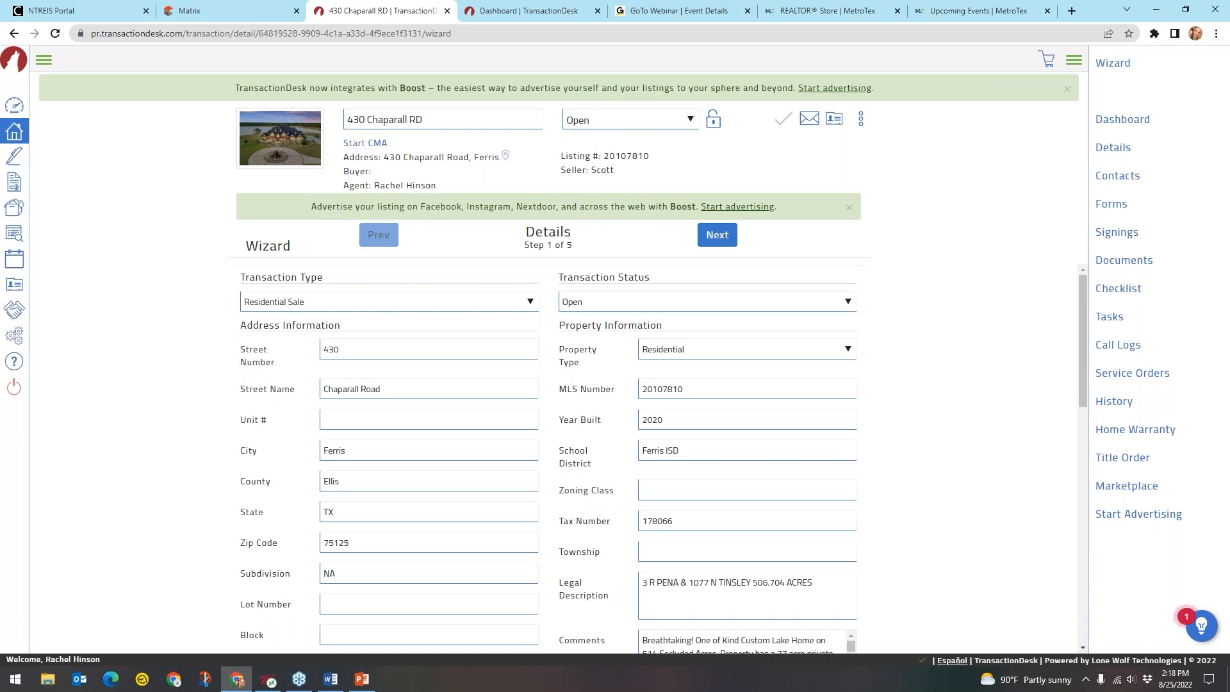
double_click(282, 247)
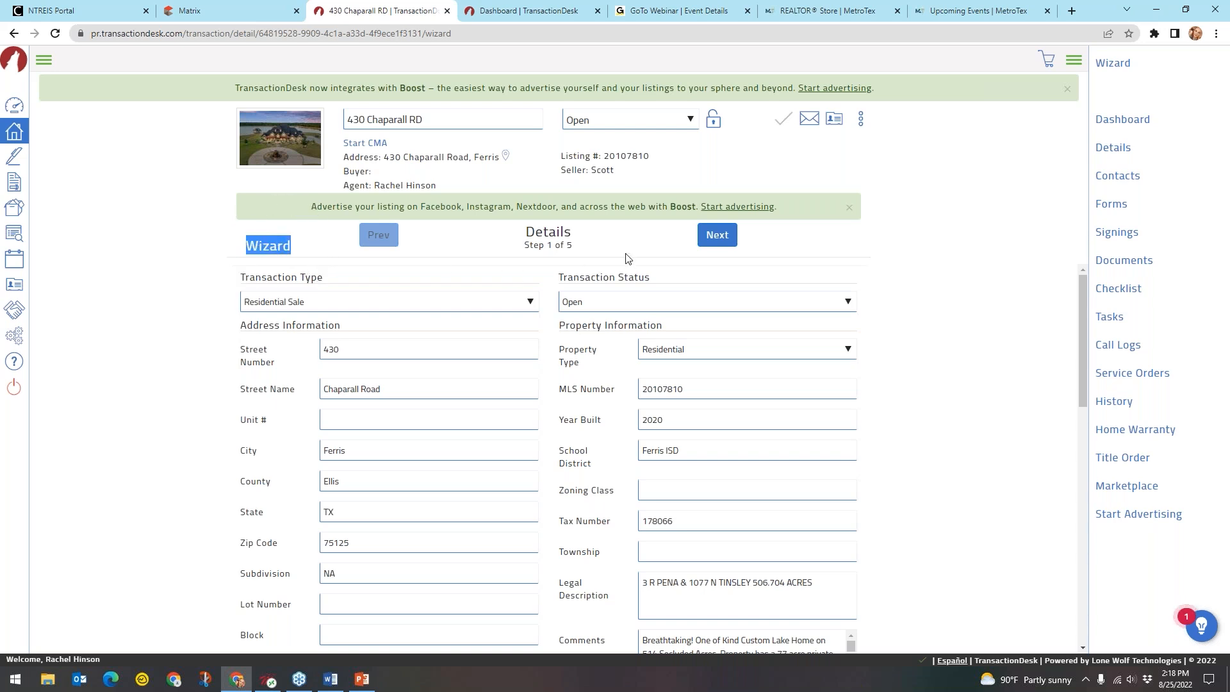
click(575, 253)
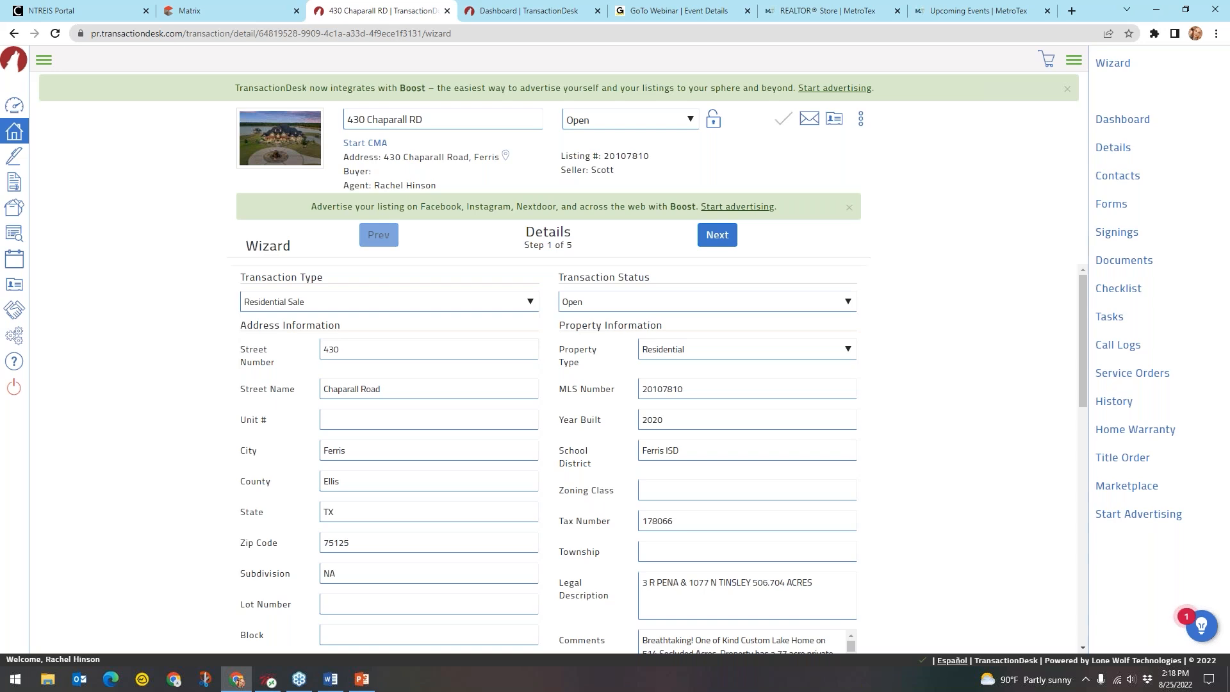
click(549, 247)
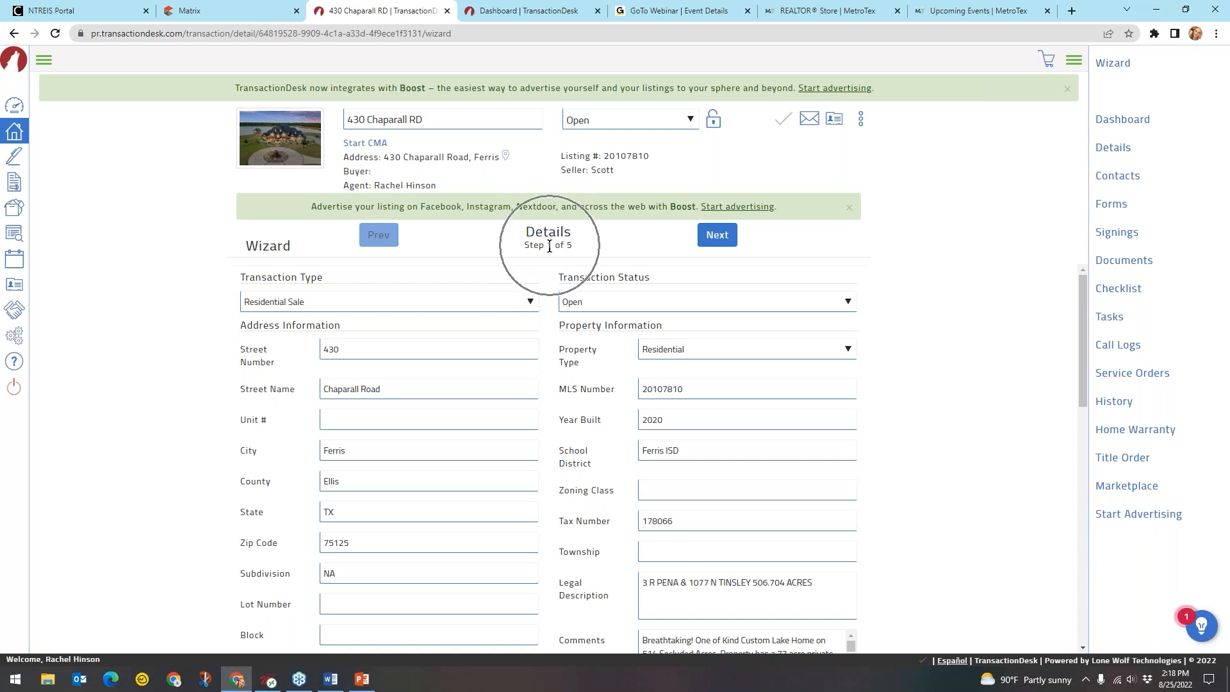
click(568, 239)
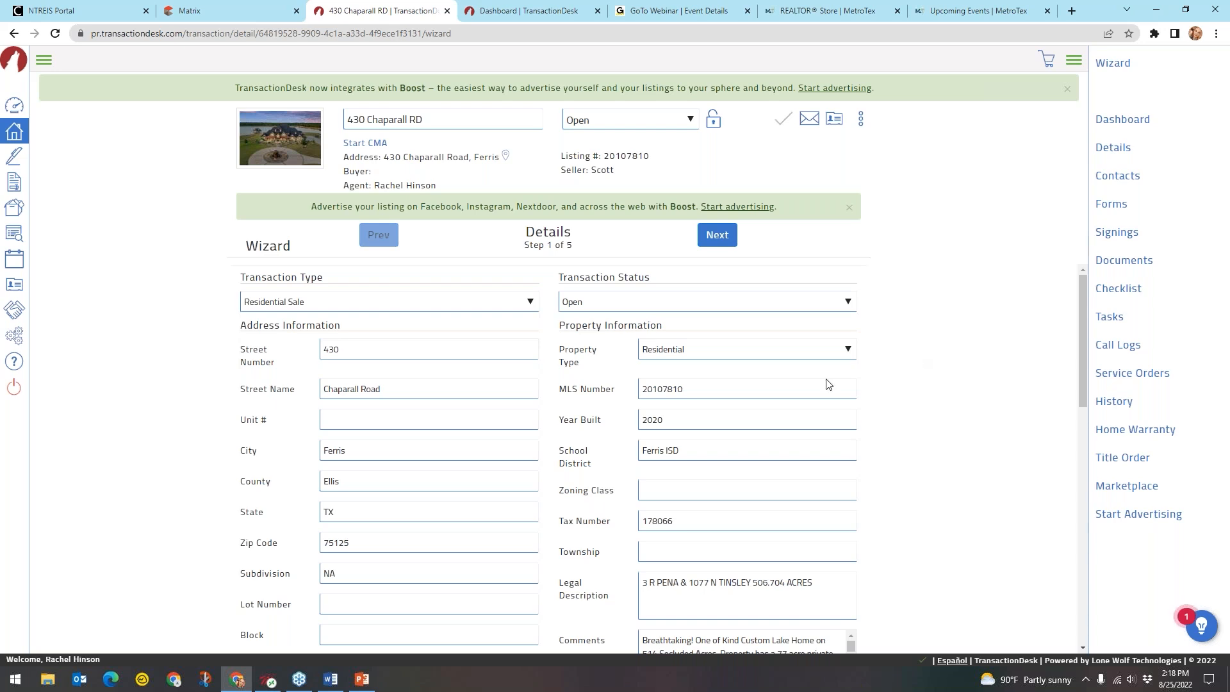
click(339, 354)
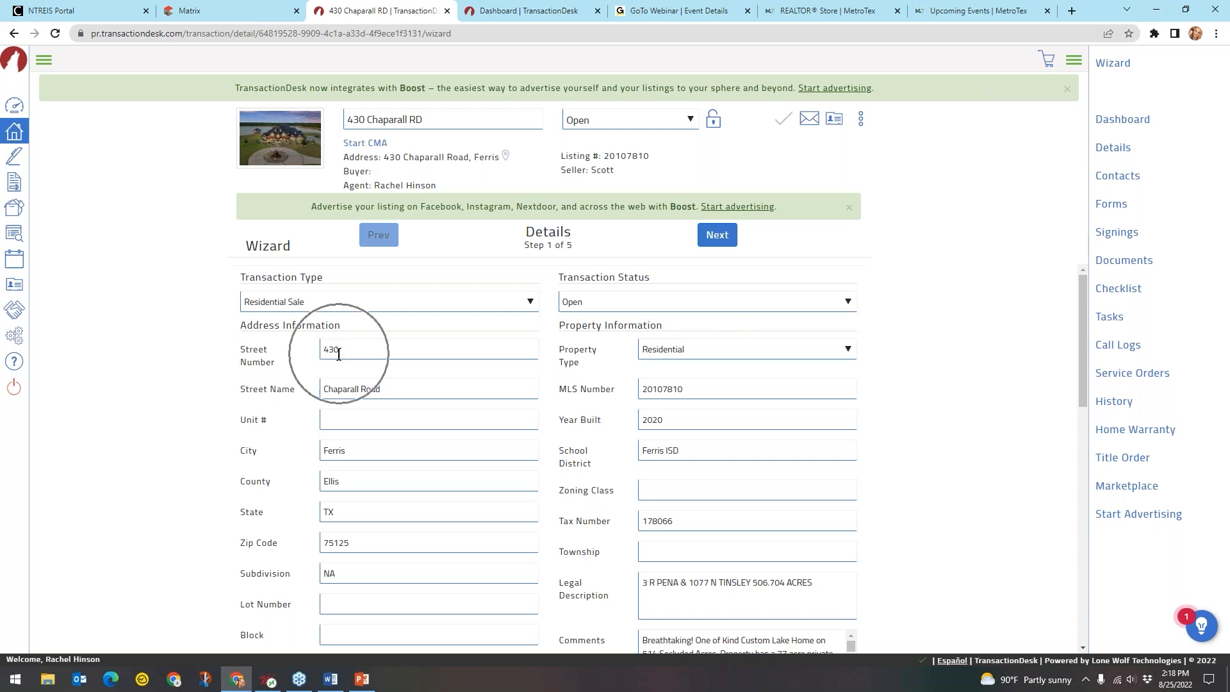
click(341, 354)
key(ctrl)
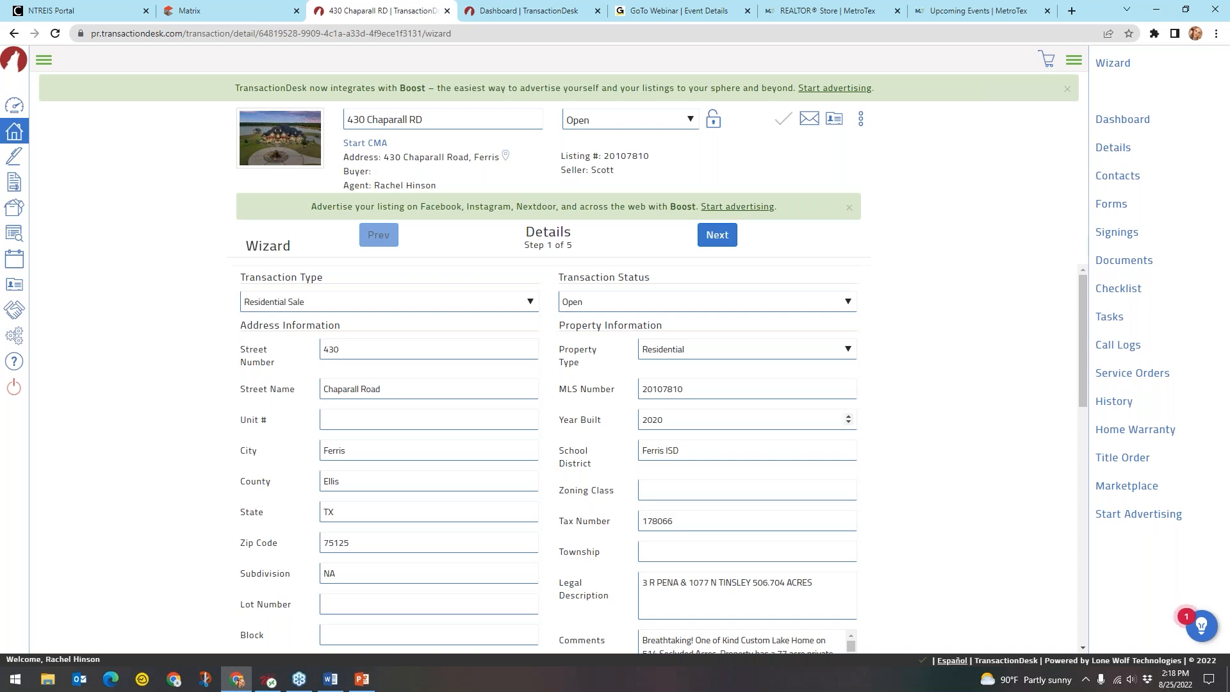
key(ctrl)
key(ctrl)
key(ctrl)
key(ctrl)
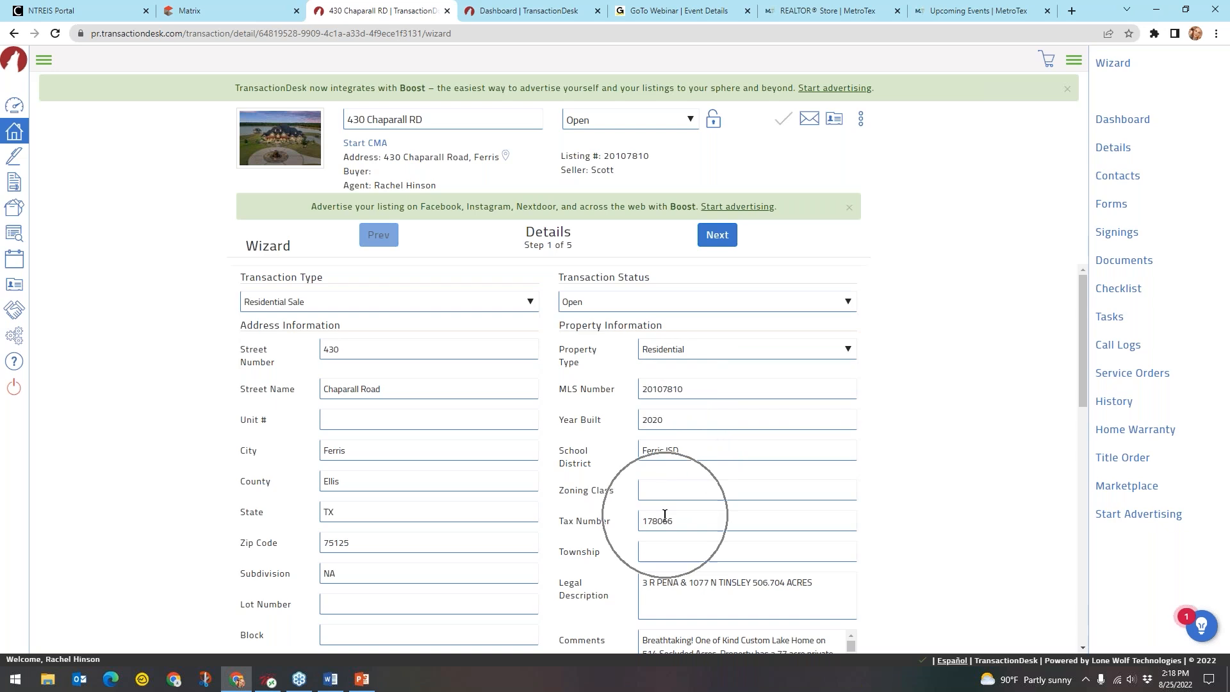
scroll(920, 385, down, 3)
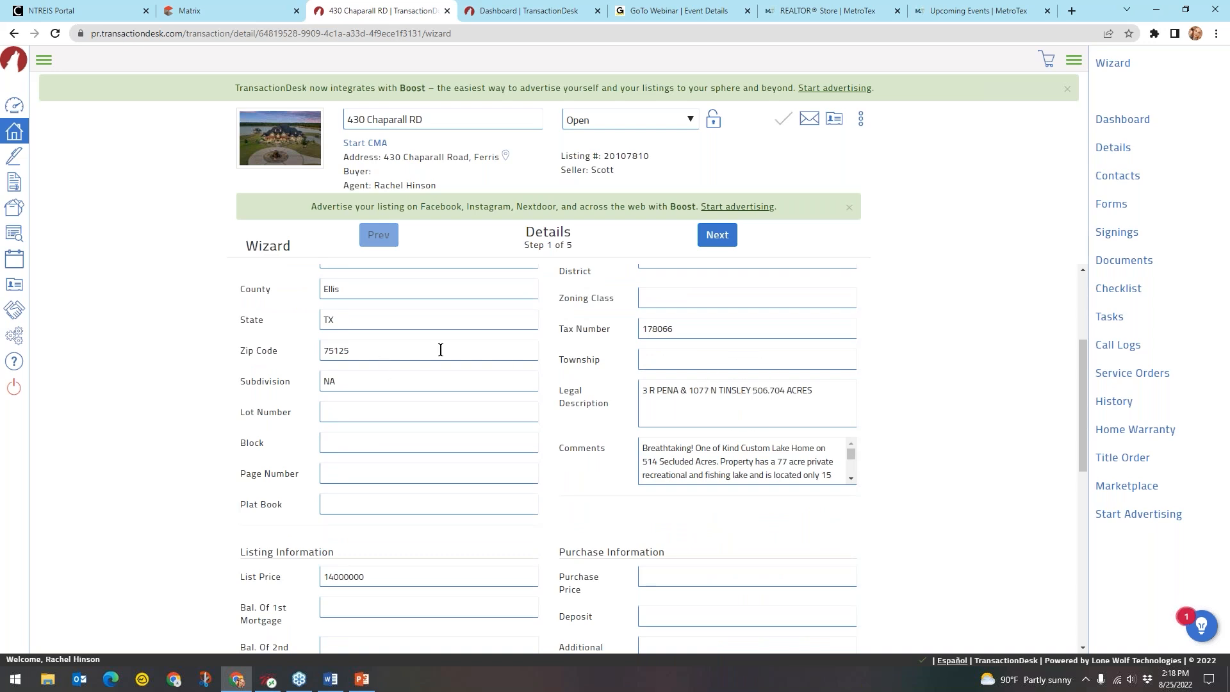
scroll(371, 381, down, 4)
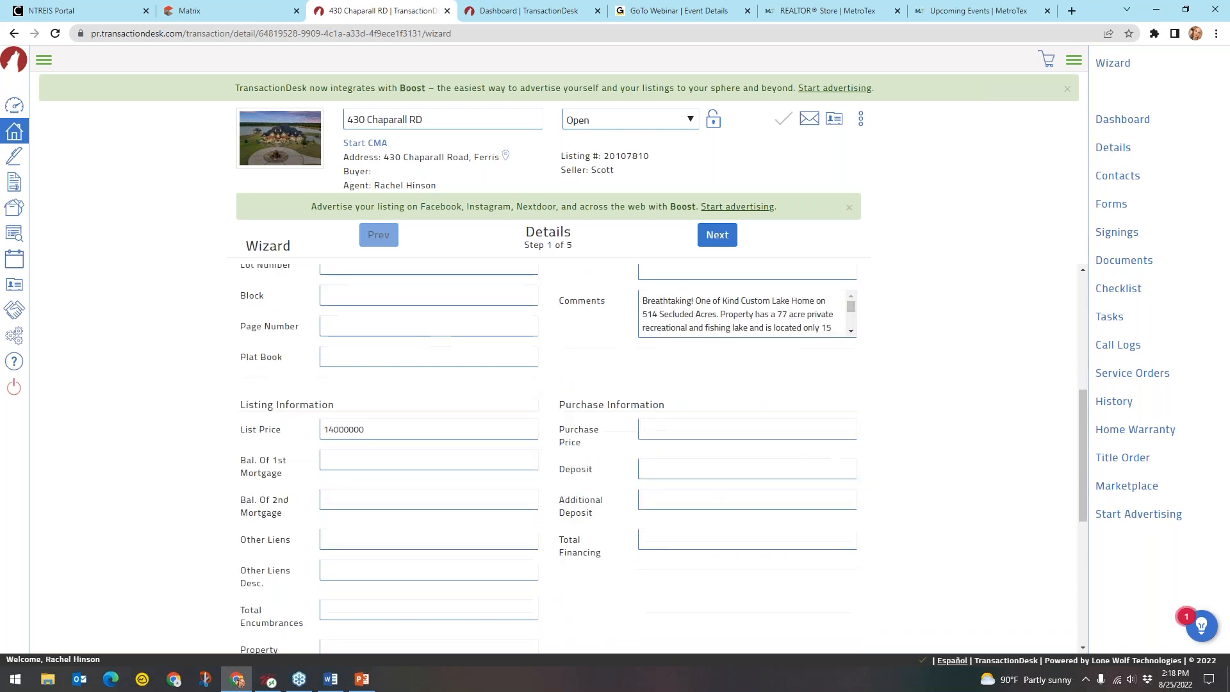
click(331, 299)
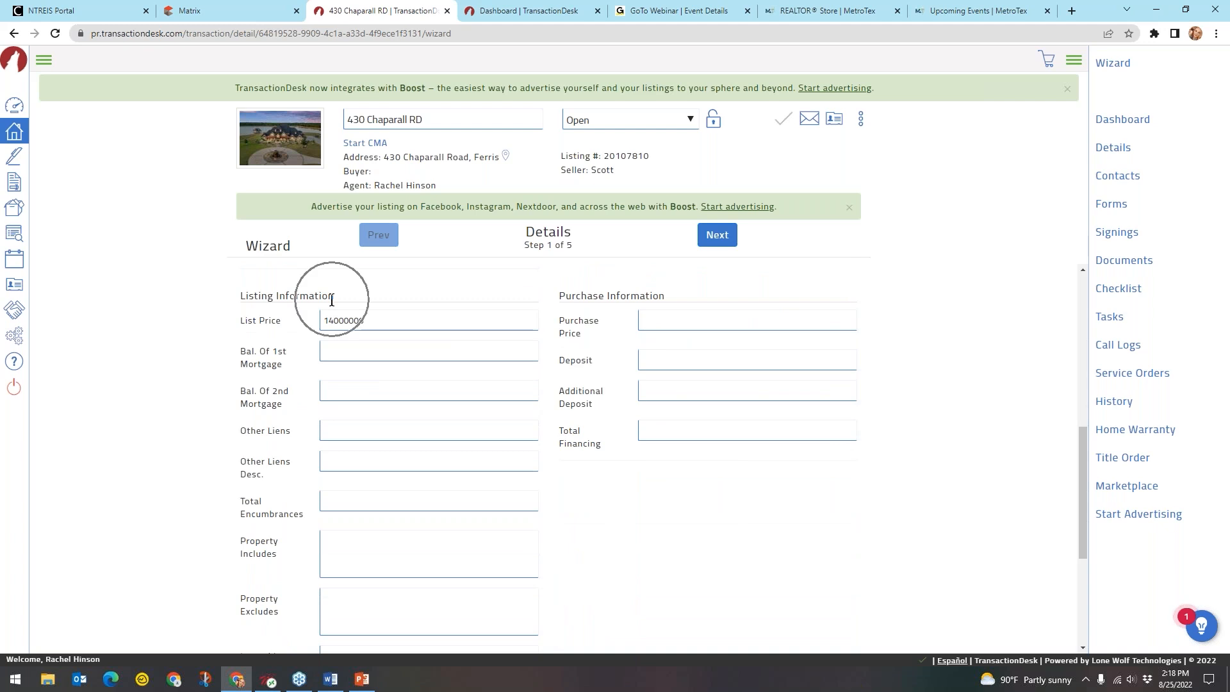
click(372, 321)
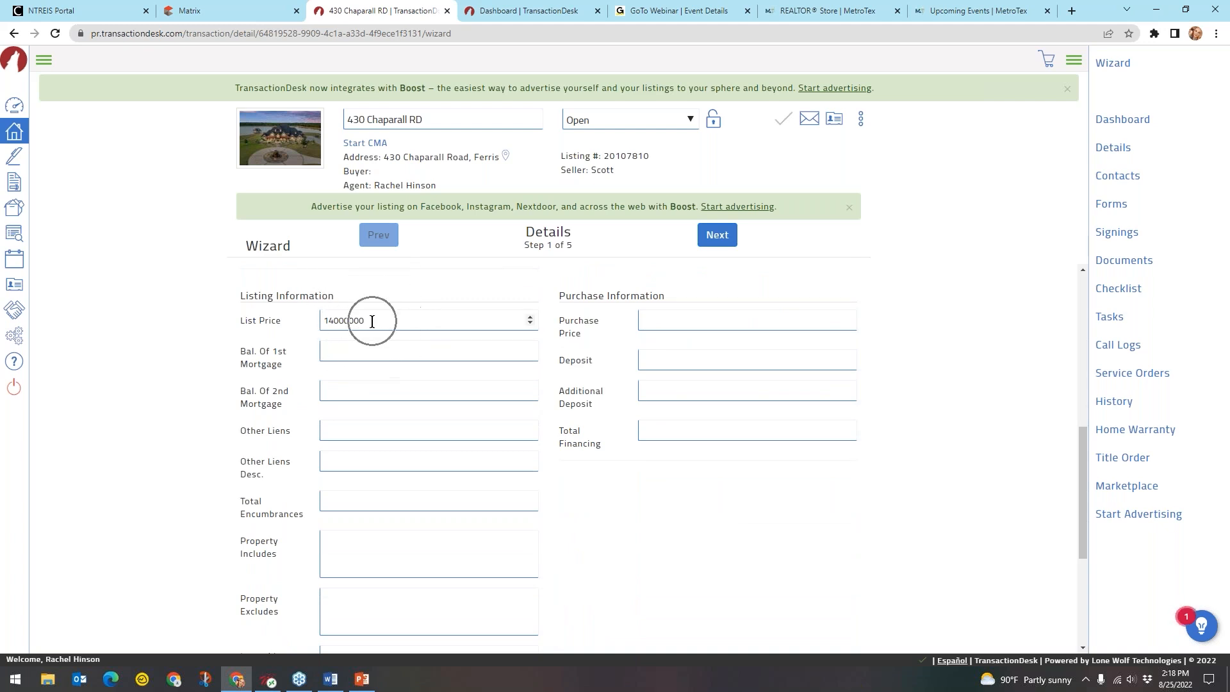
scroll(373, 321, down, 3)
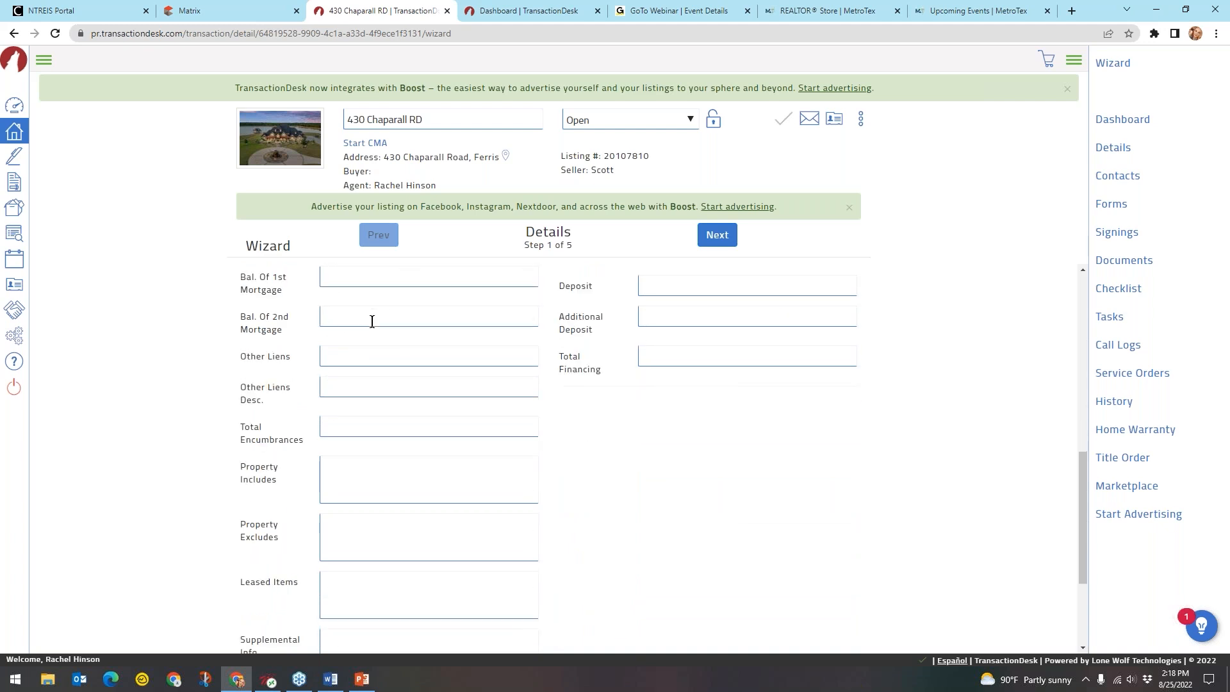
scroll(445, 355, up, 4)
scroll(445, 354, up, 6)
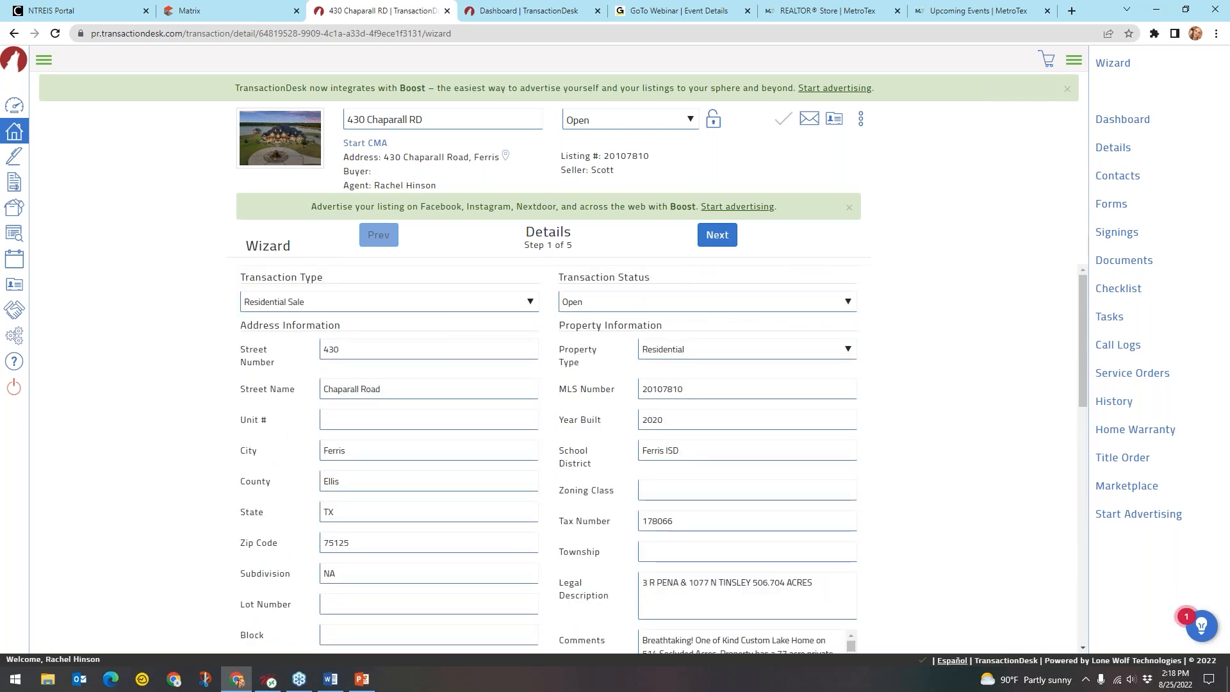
key(ctrl)
key(ctrl)
key(ctrl)
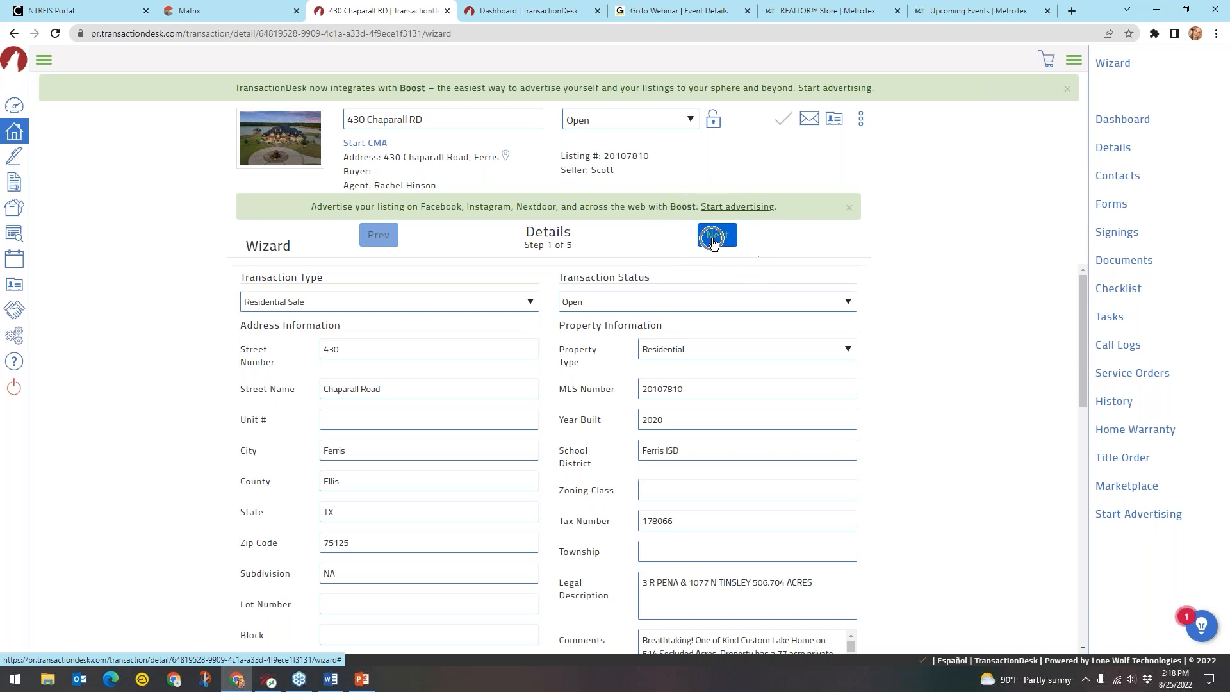
Enter 08/25/2022 as the Offer Date on Transaction Dates, then continue to Contacts
click(716, 234)
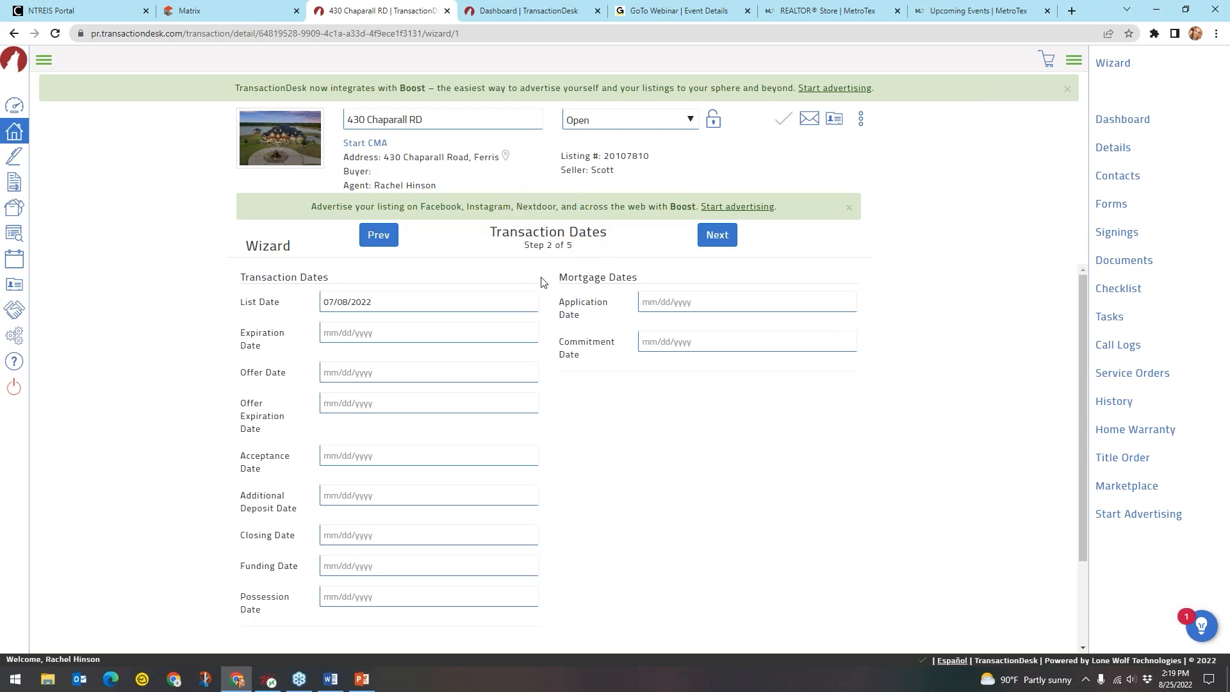
key(ctrl)
key(ctrl)
key(ctrl)
click(294, 378)
click(342, 366)
text(08/25/22)
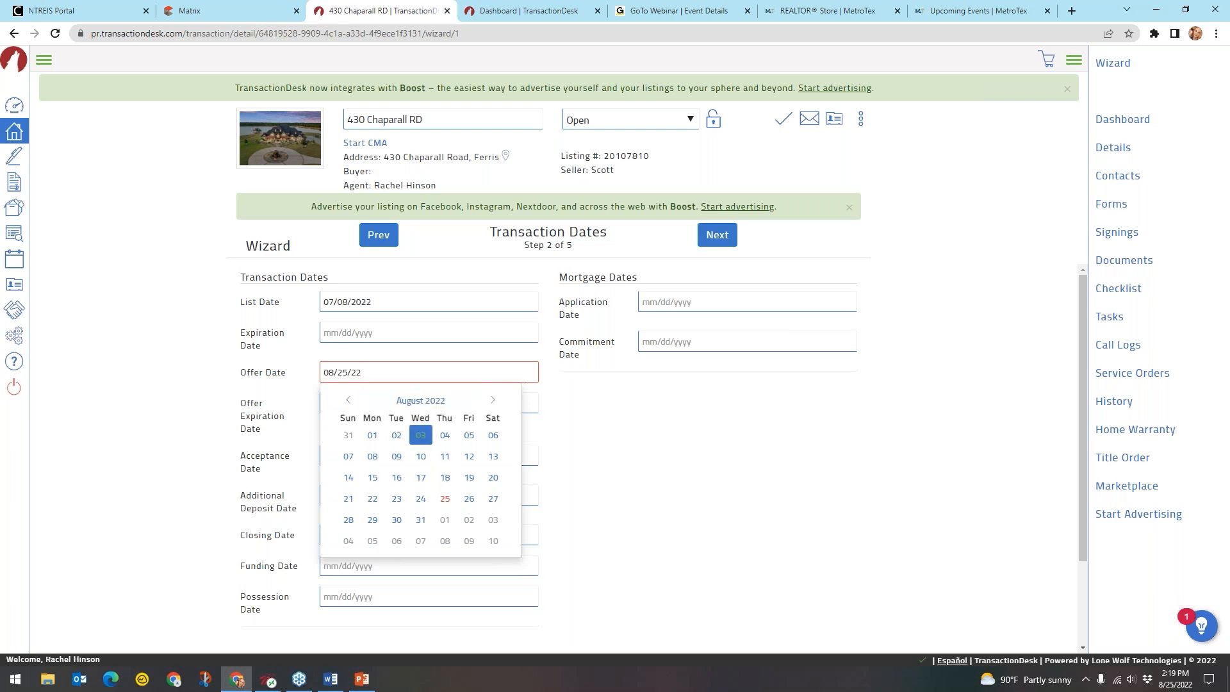
click(445, 499)
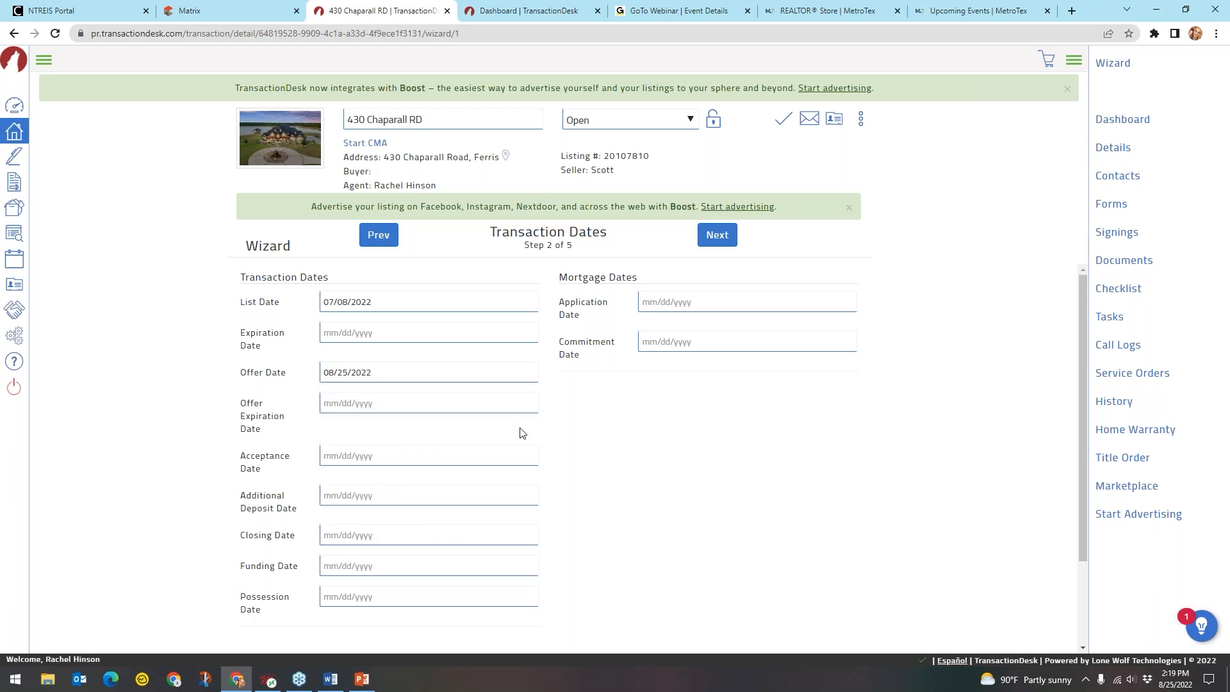
click(276, 459)
click(356, 468)
click(321, 611)
click(390, 497)
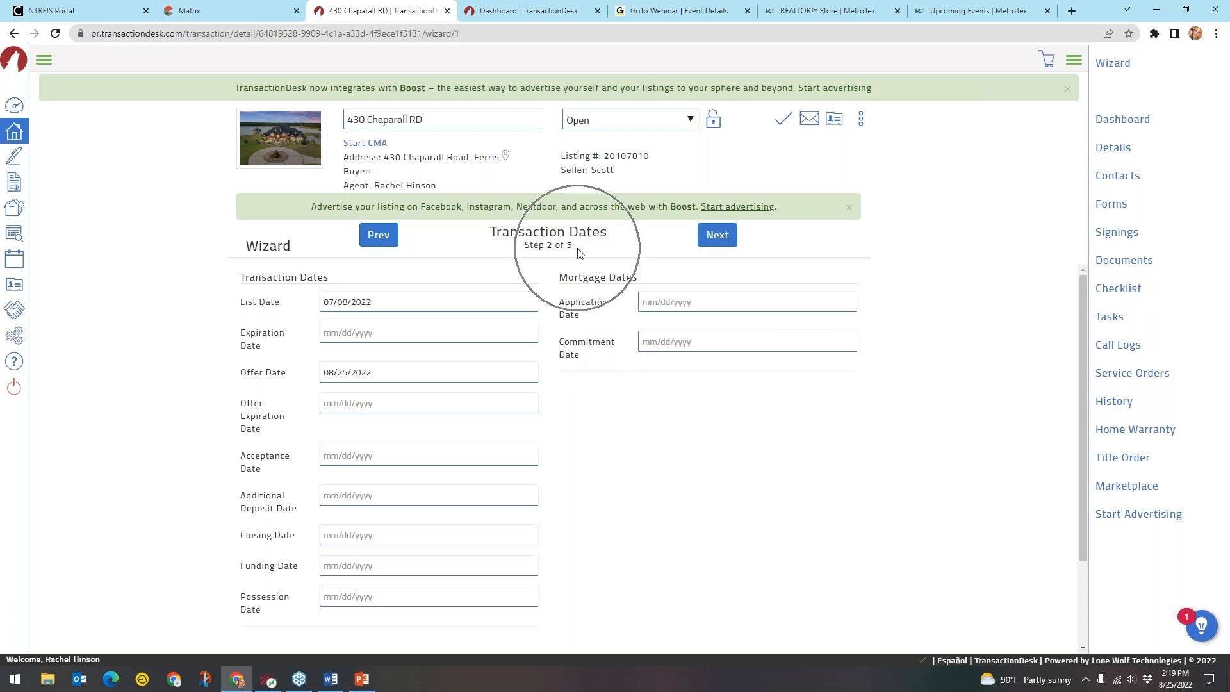
click(730, 241)
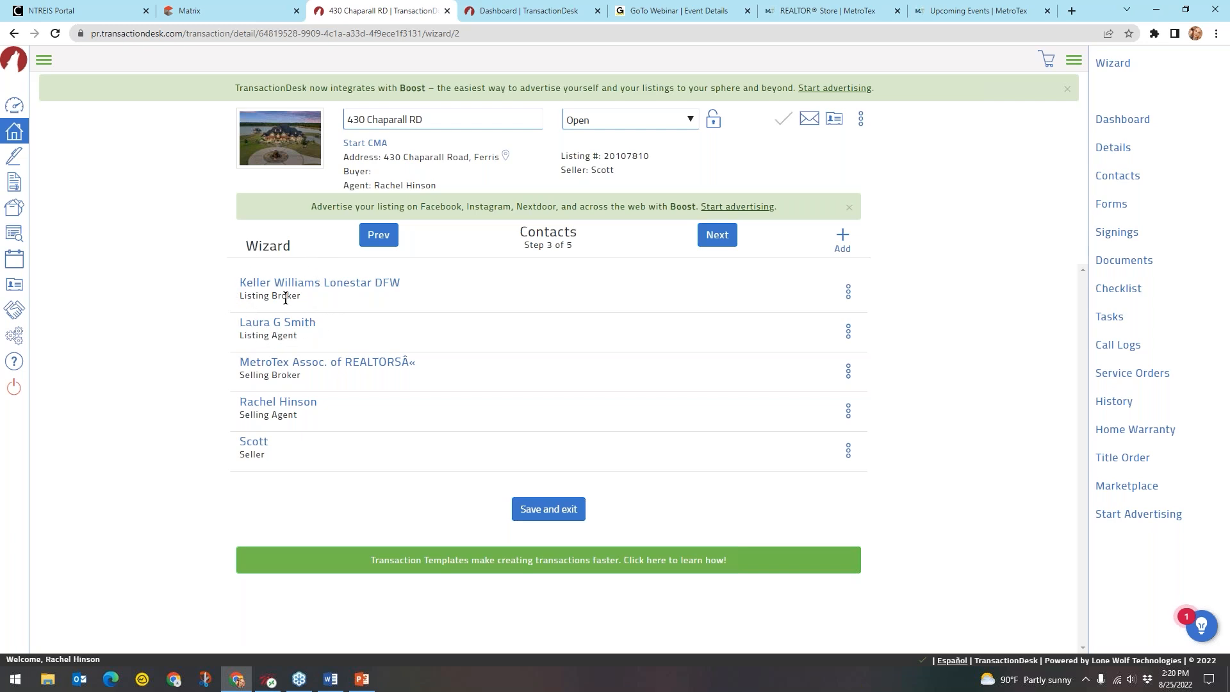
click(329, 292)
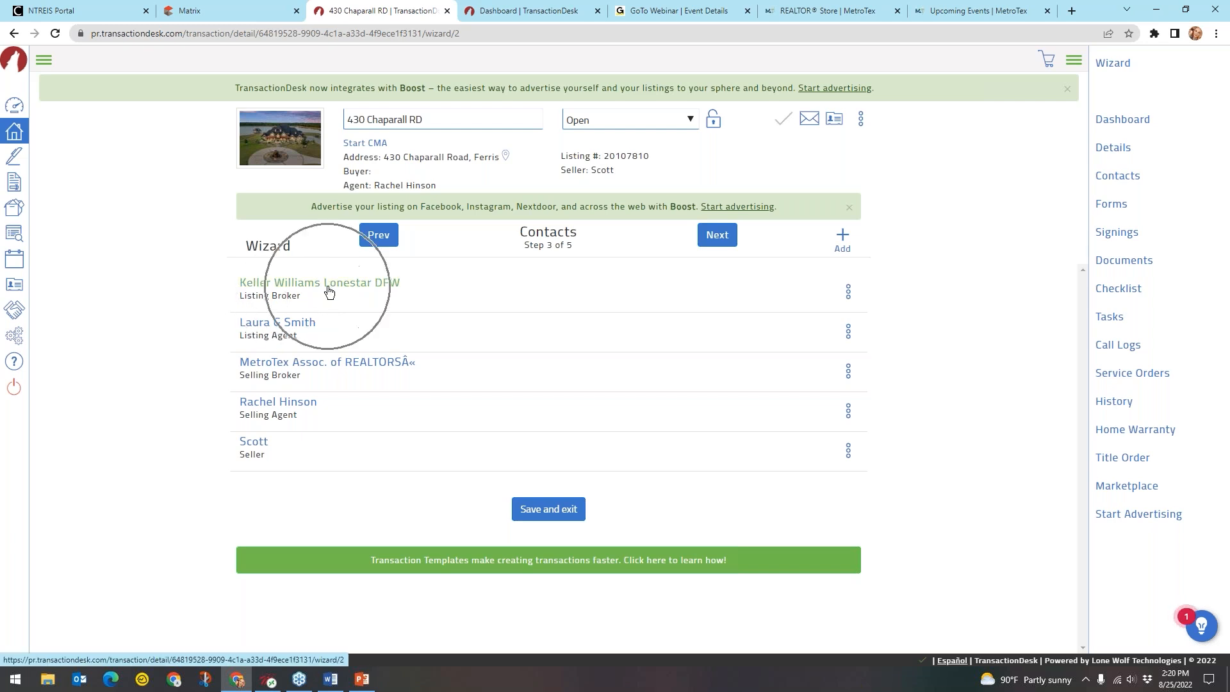
click(280, 339)
click(294, 323)
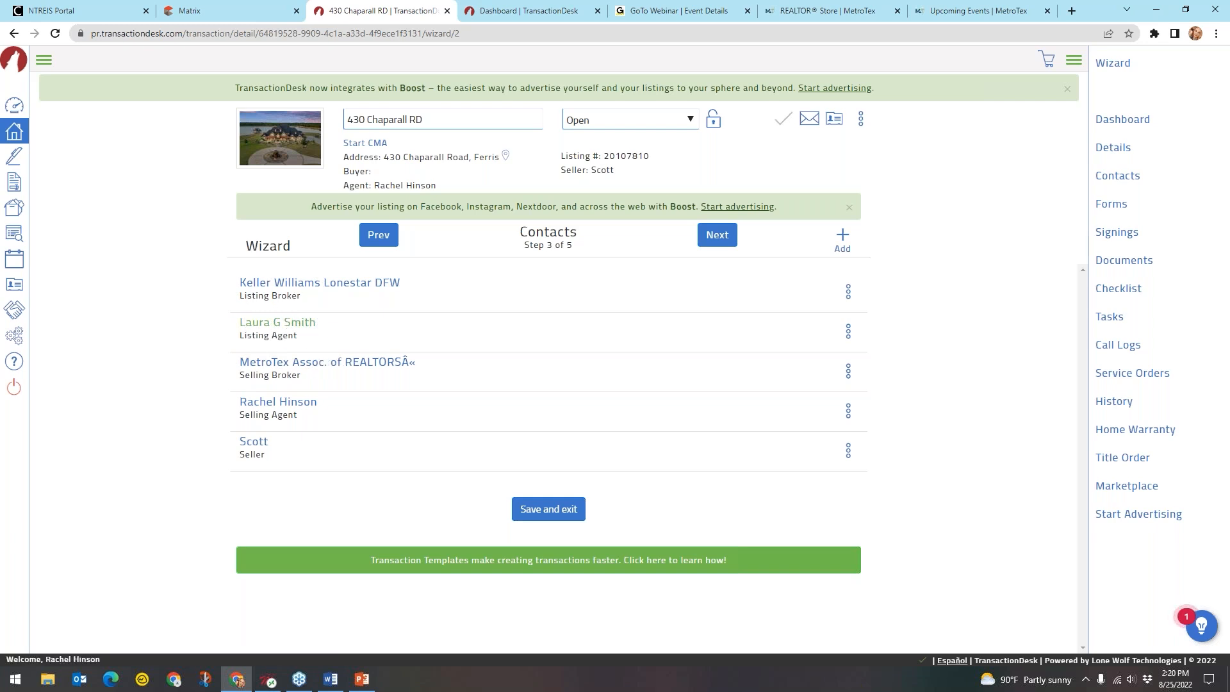
click(278, 374)
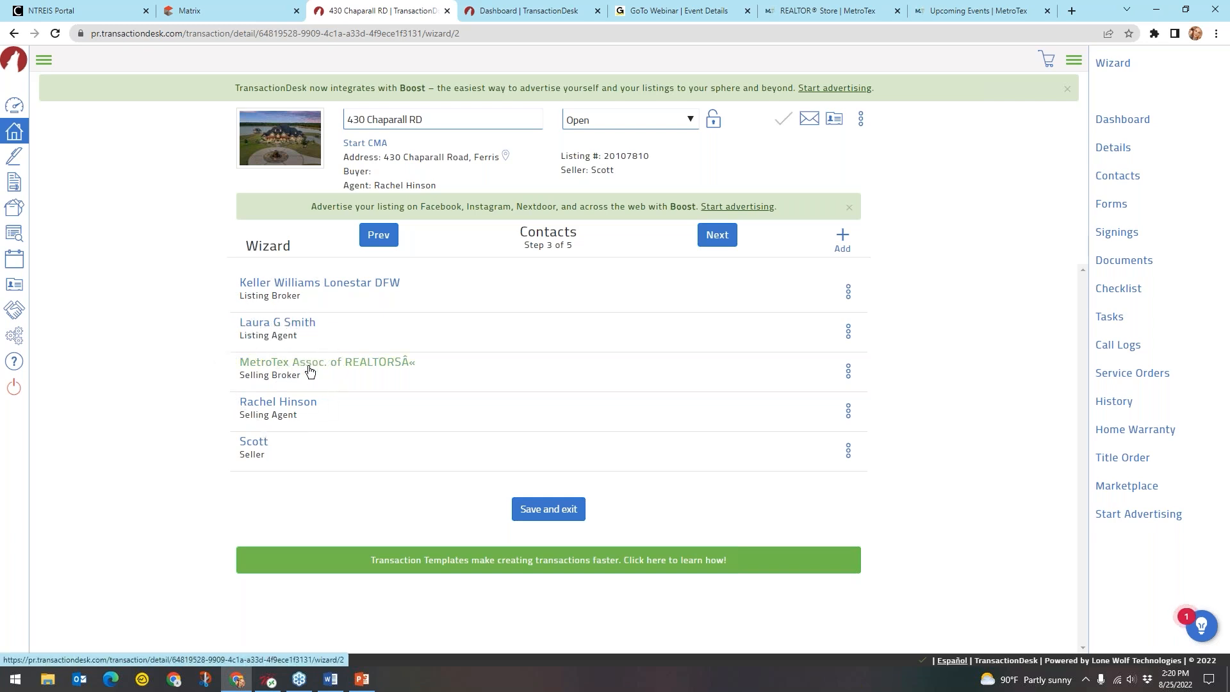
click(292, 363)
click(287, 374)
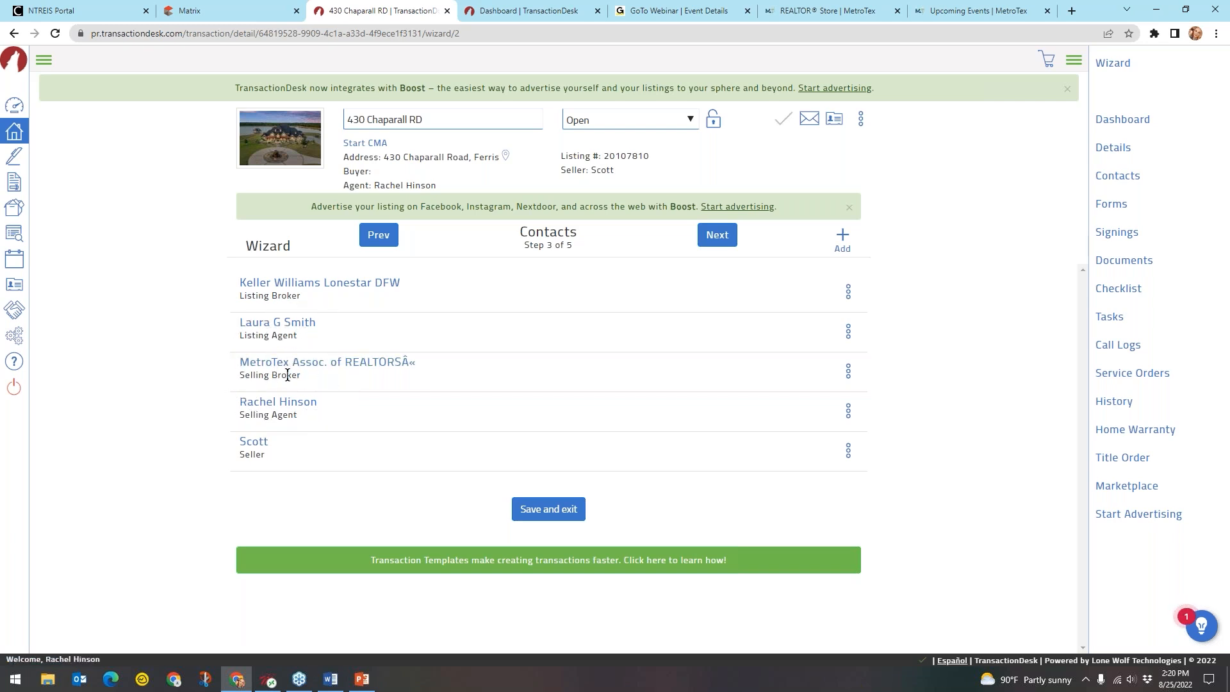
click(303, 409)
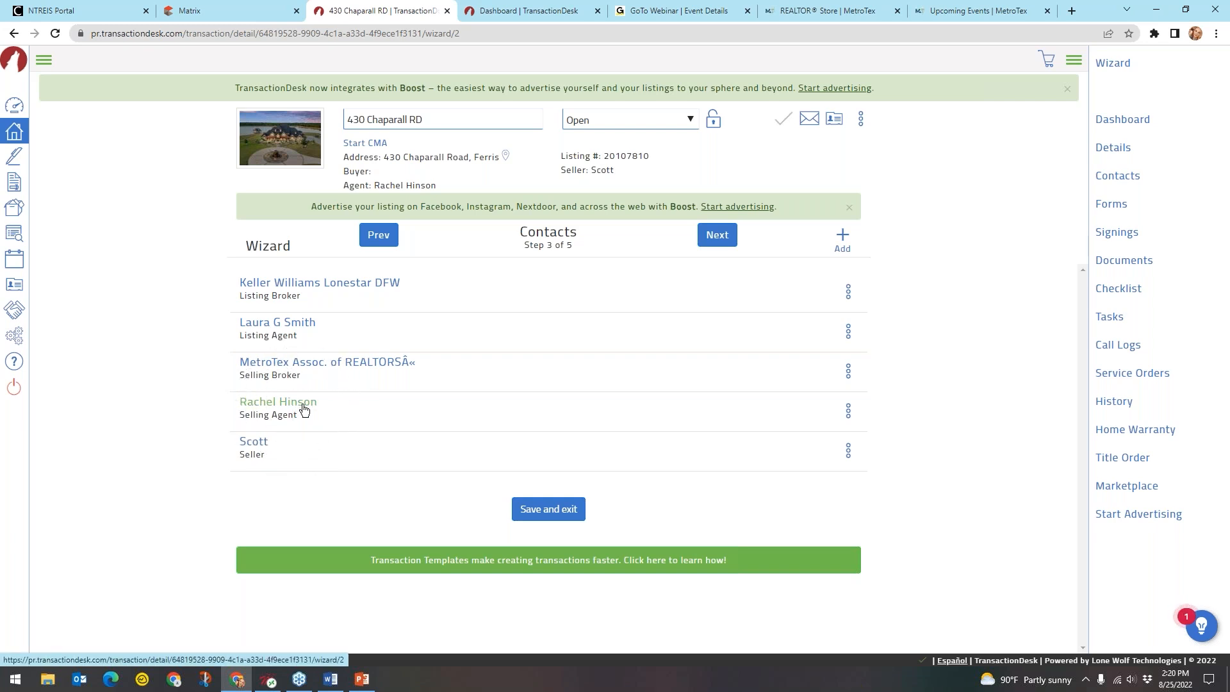
click(303, 409)
click(251, 455)
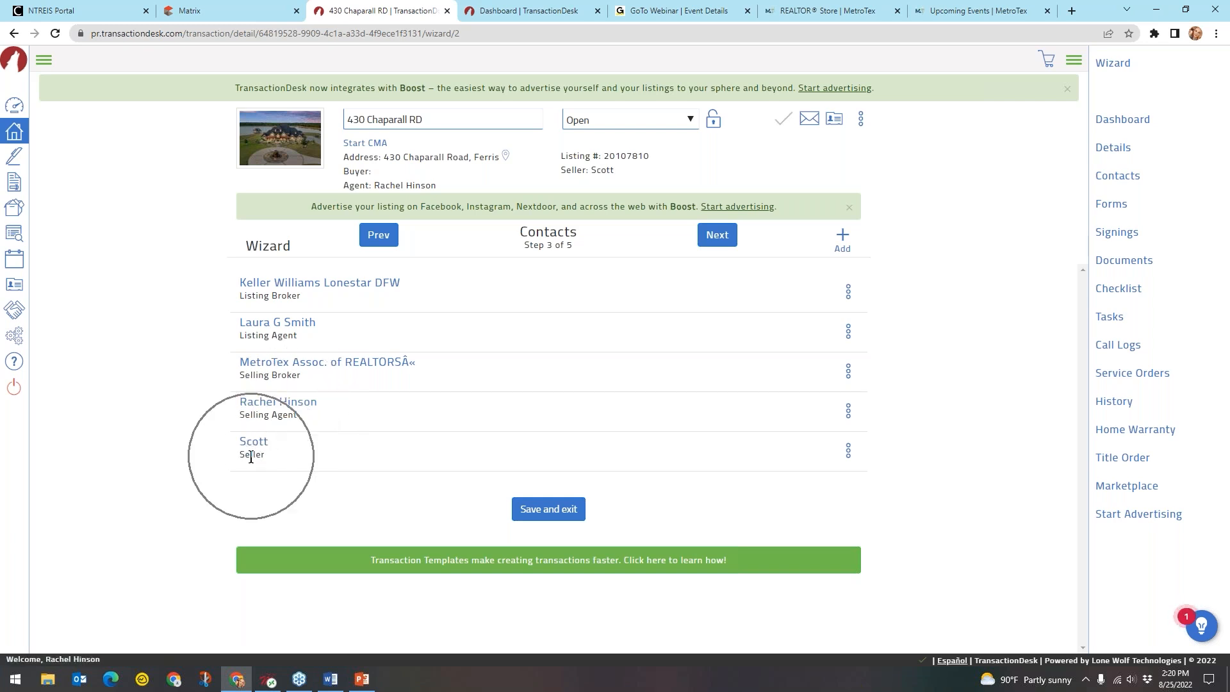
click(253, 442)
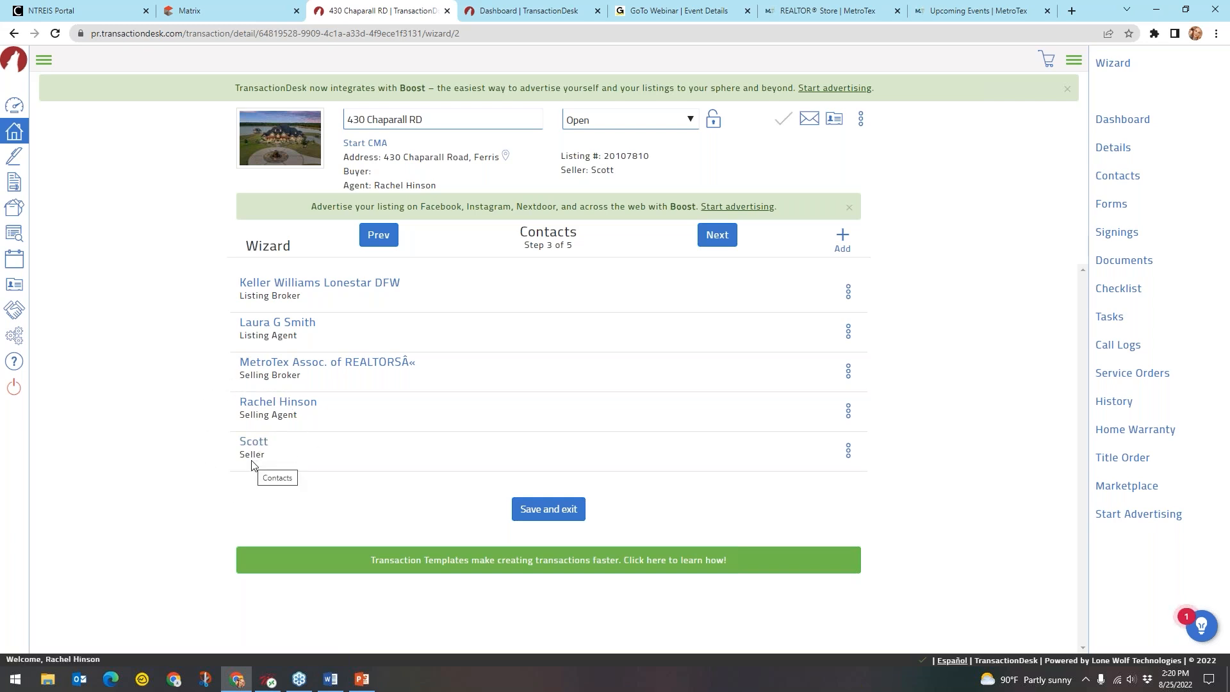
click(248, 446)
click(237, 10)
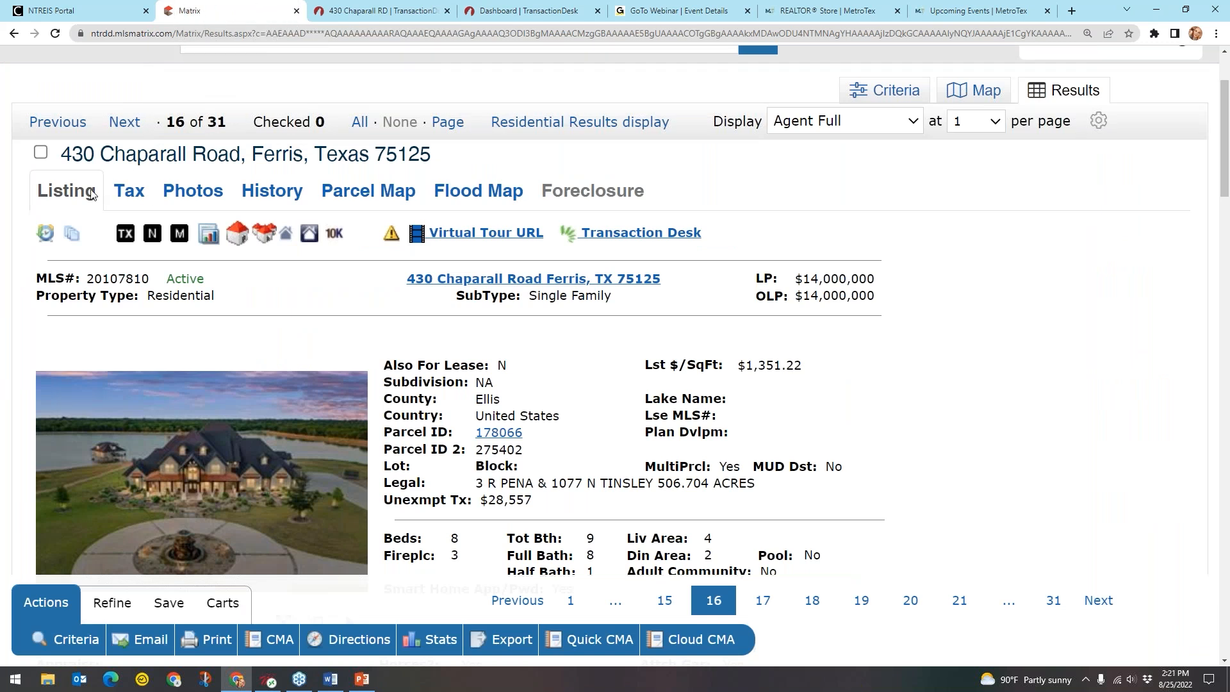
click(139, 196)
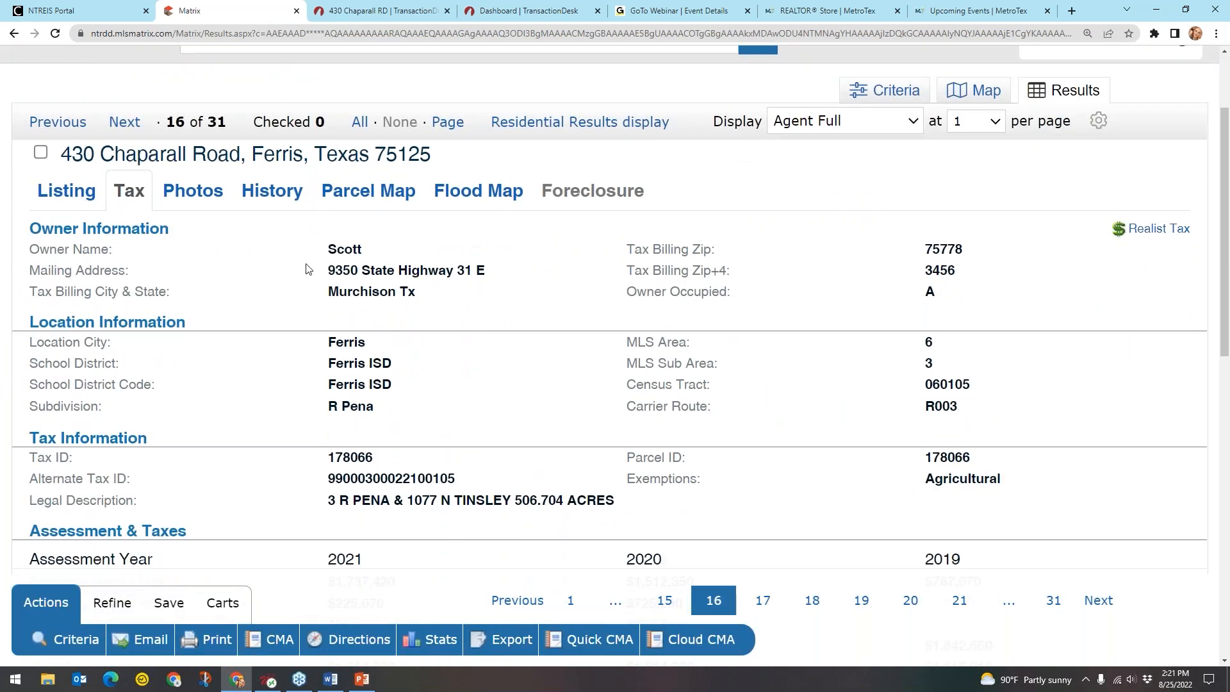
click(358, 252)
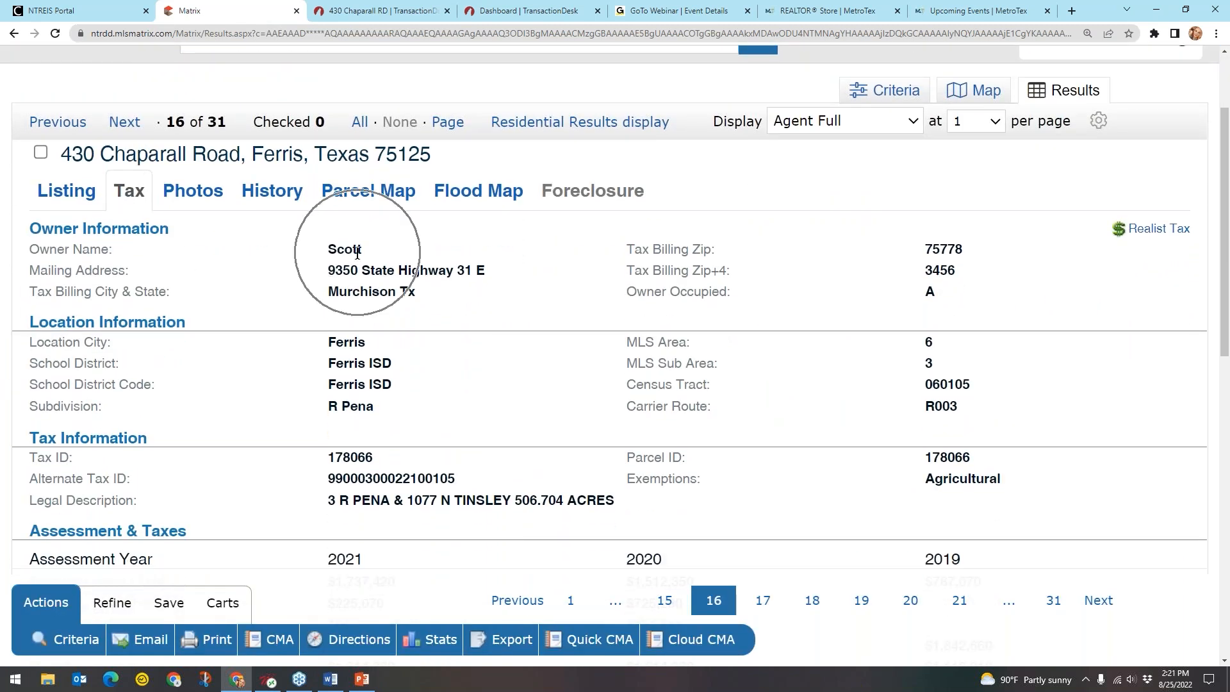
click(359, 253)
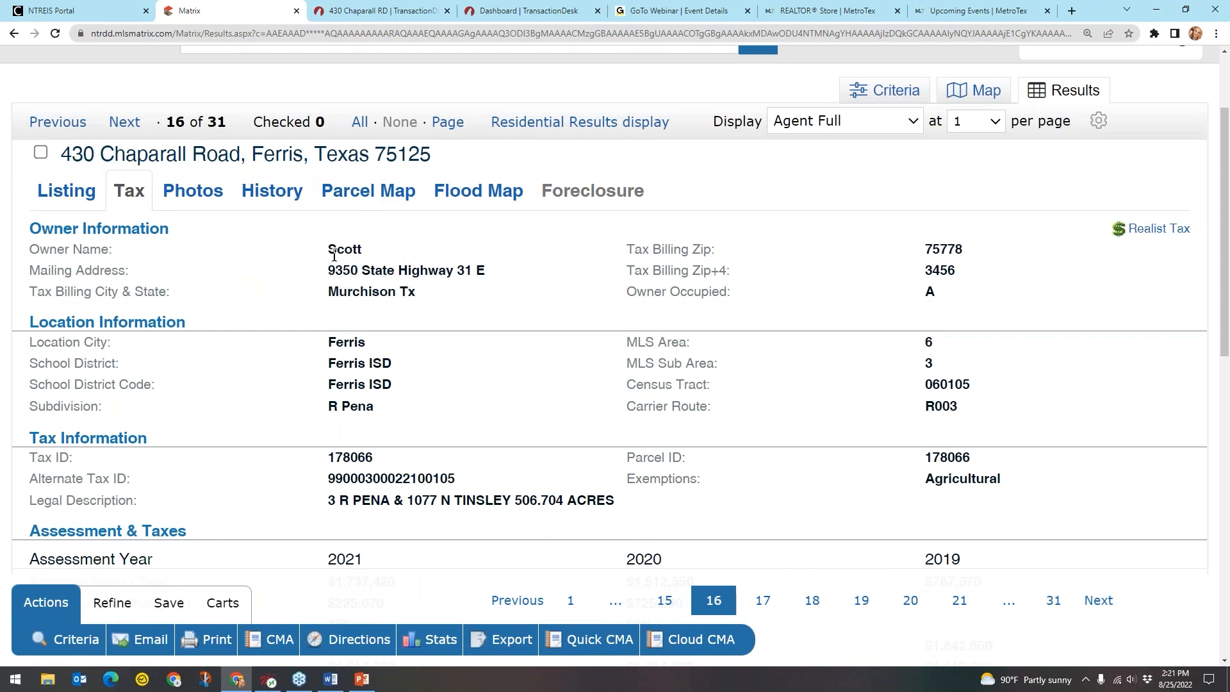
click(358, 248)
Back on the Contacts step, open and dismiss the seller's options menu without changes
click(416, 11)
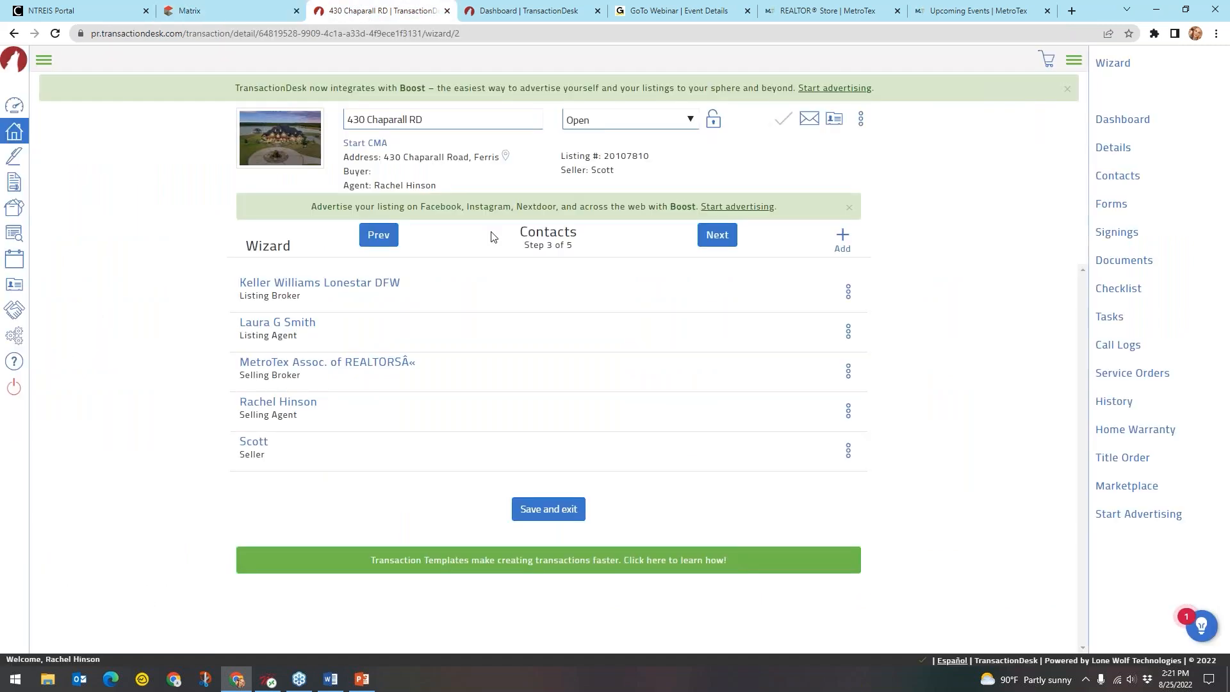
click(256, 441)
key(ctrl)
key(ctrl)
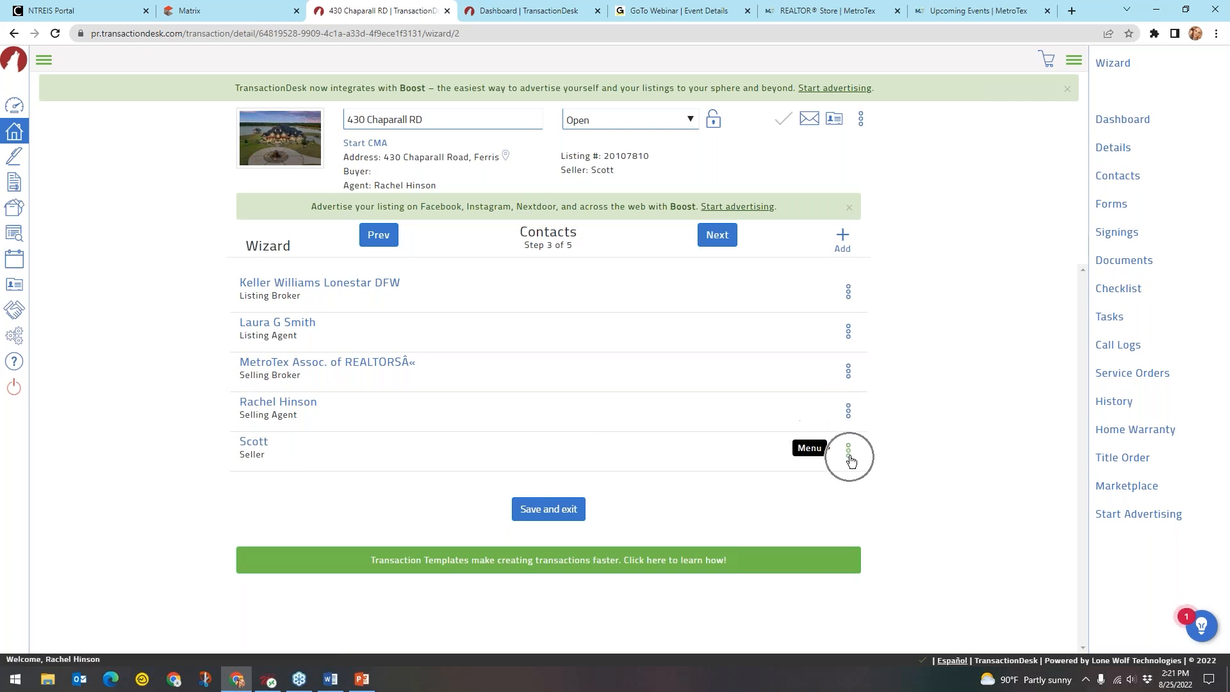
key(ctrl)
key(ctrl)
key(ctrl)
key(ctrl)
click(850, 455)
key(ctrl)
key(ctrl)
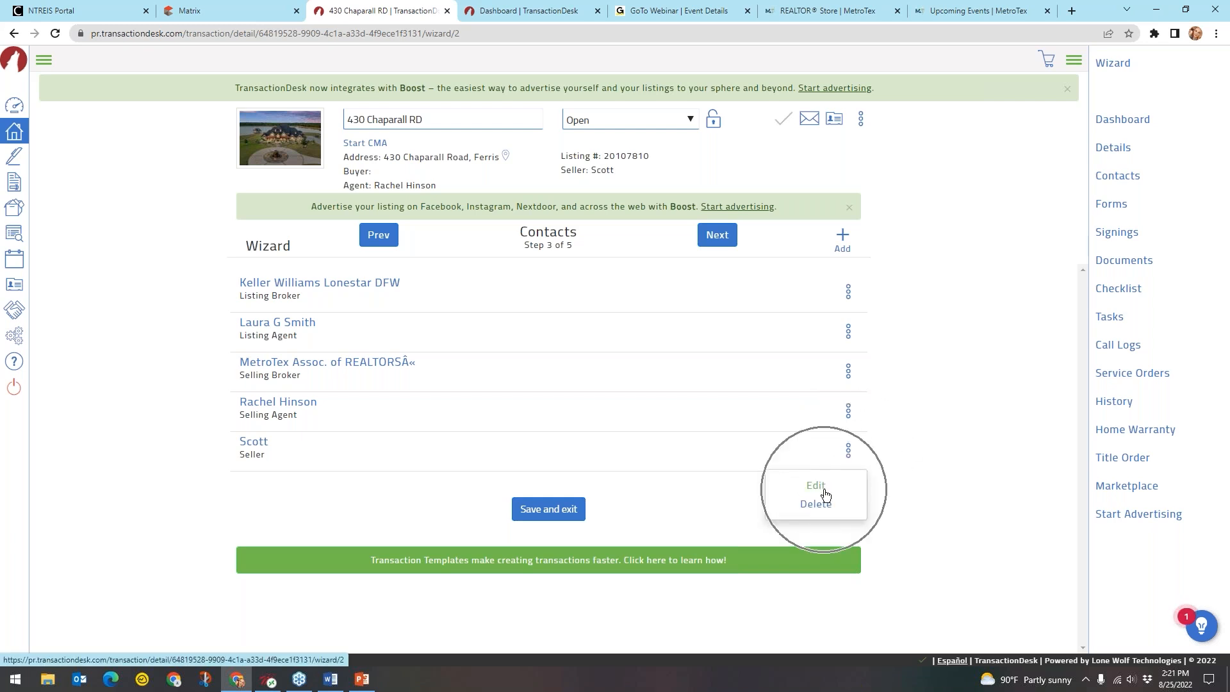
key(ctrl)
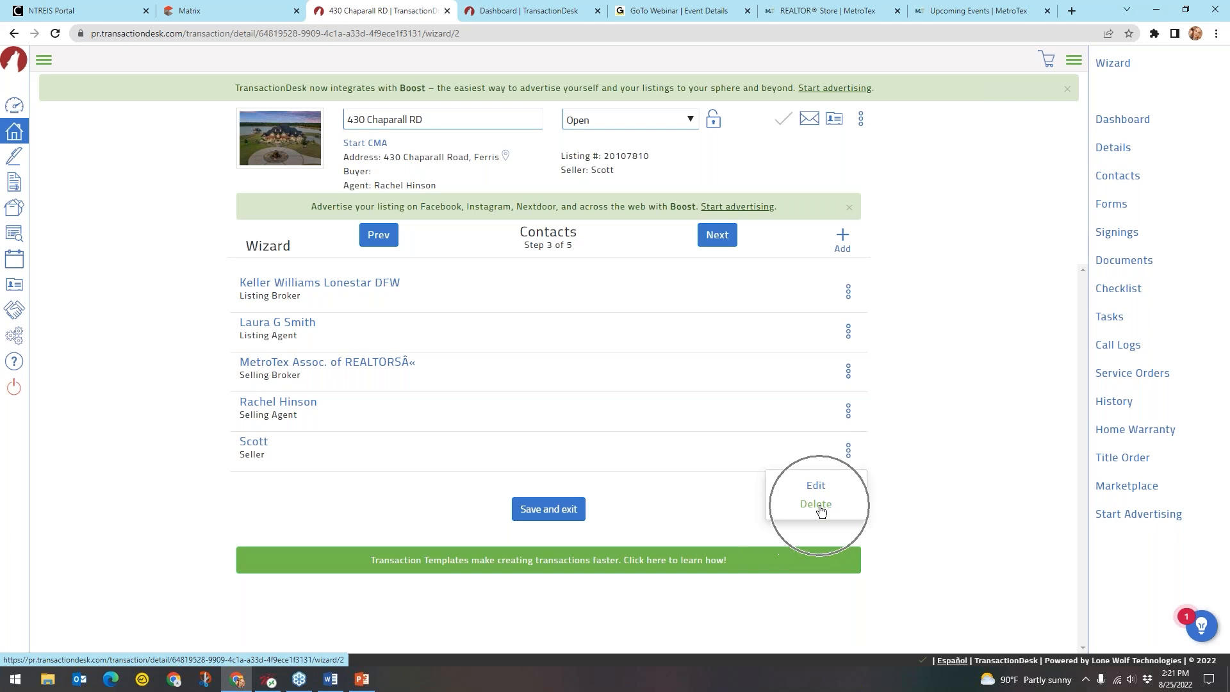
click(812, 456)
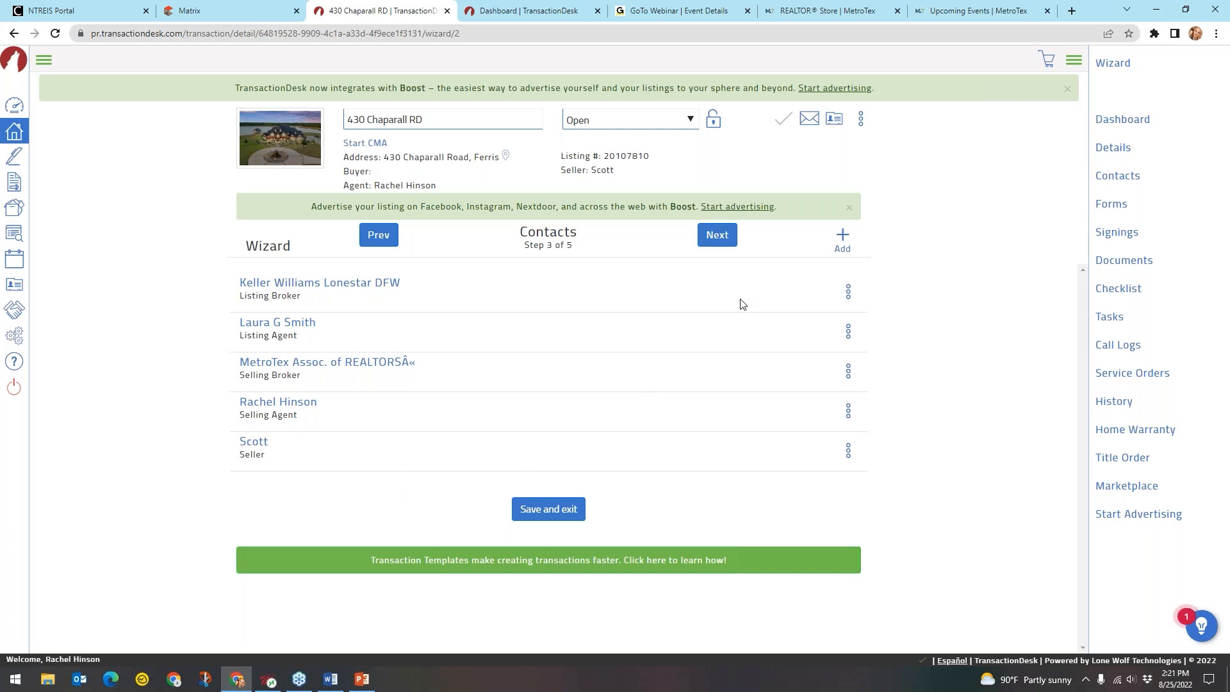
click(842, 243)
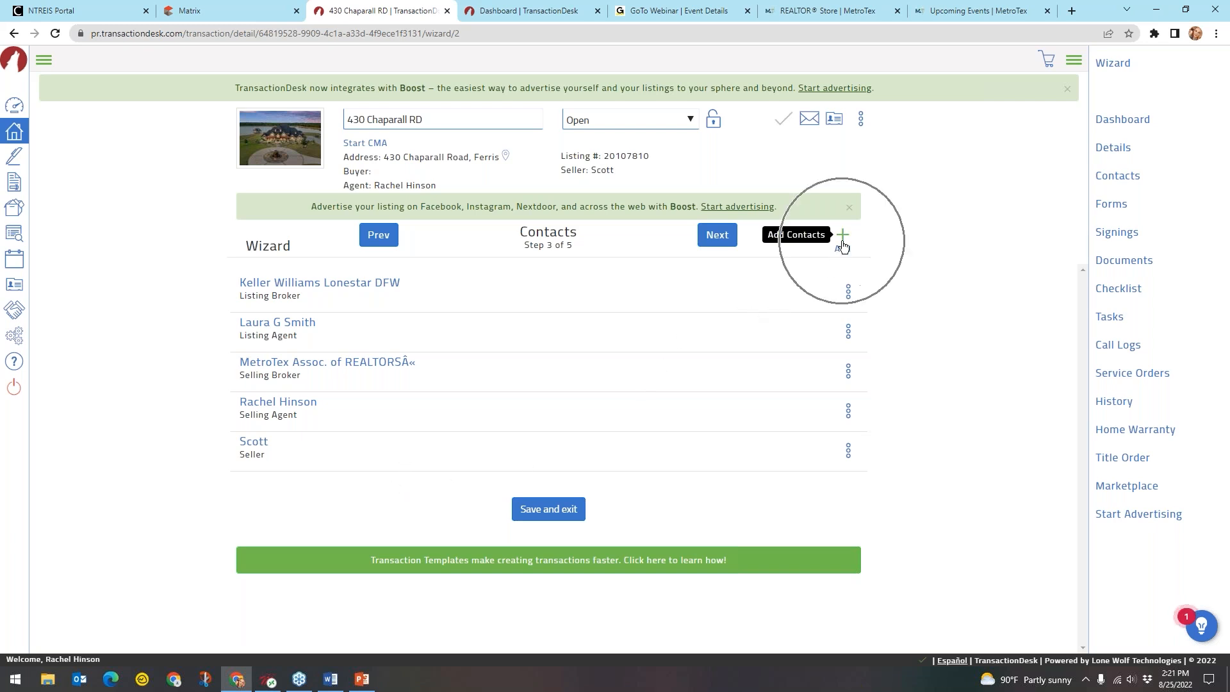
Use Add (+) above the contacts list to start a new Create Transaction Contact form
key(ctrl)
key(ctrl)
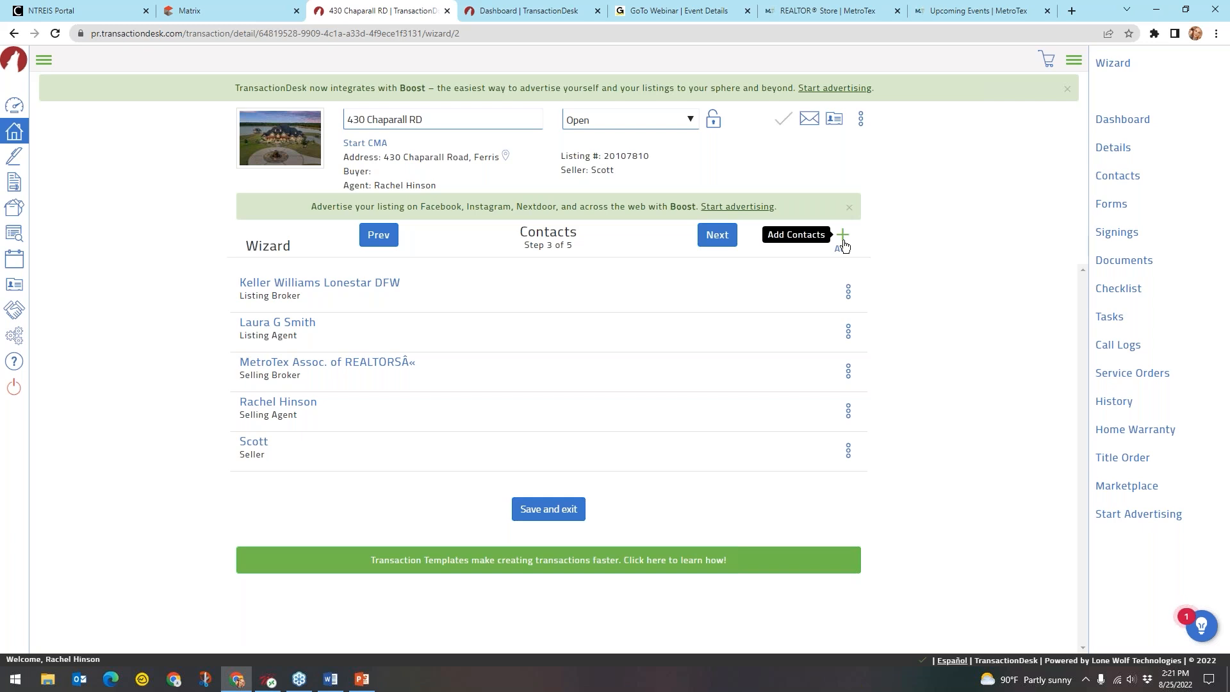
click(843, 244)
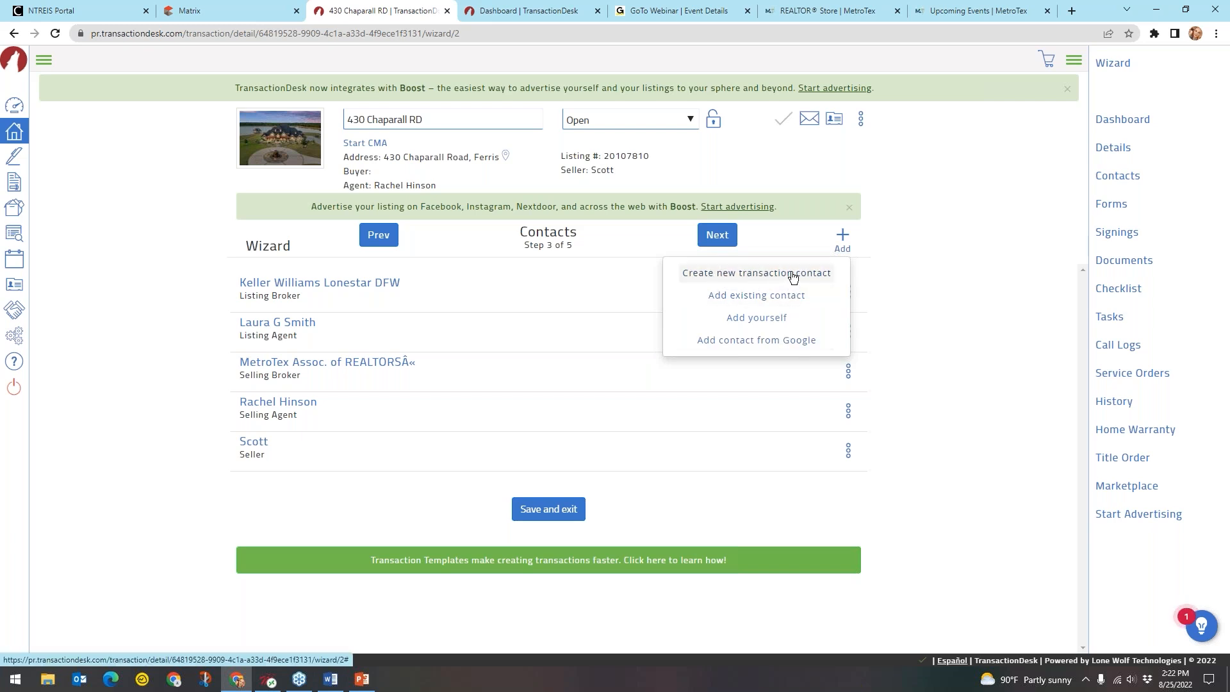
click(778, 301)
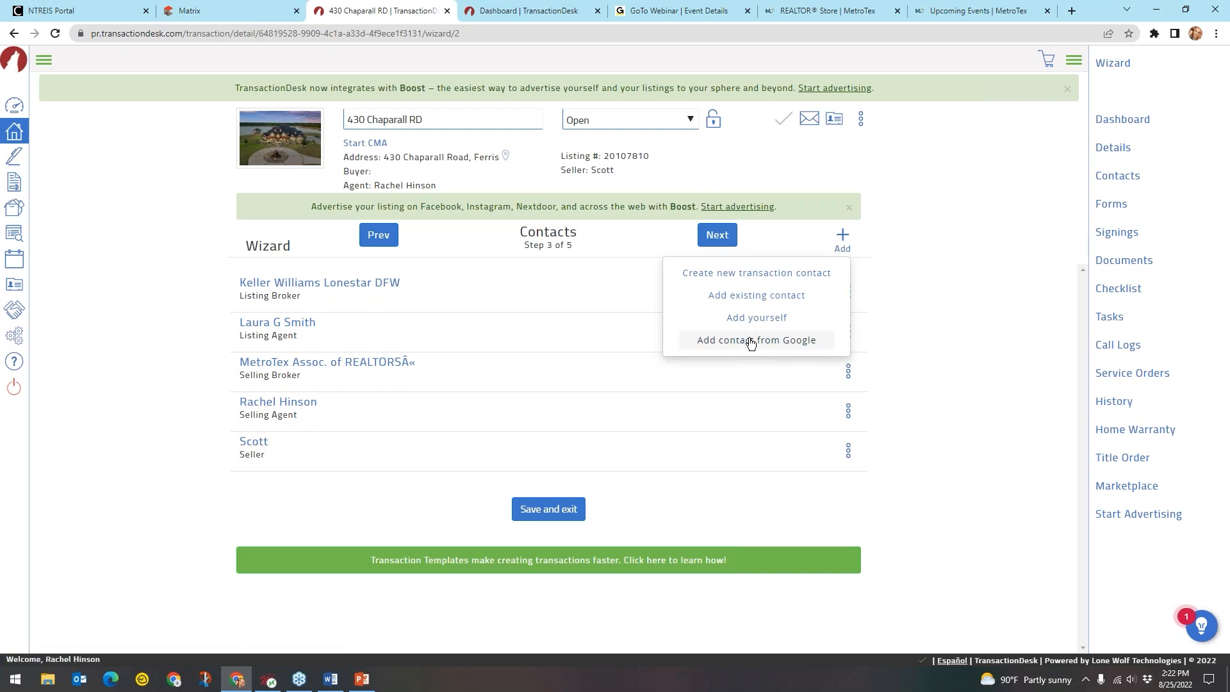
click(749, 275)
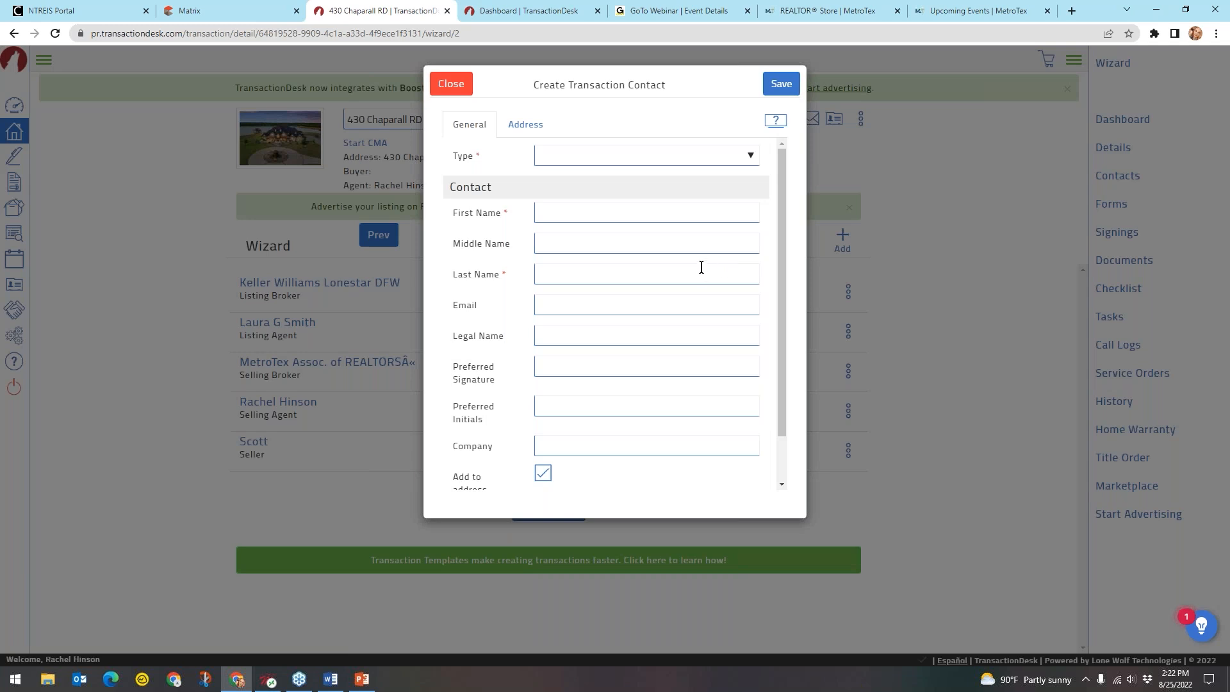
Set the contact type to Buyer and enter the buyer's first name, last name and e-mail address
click(474, 169)
click(589, 158)
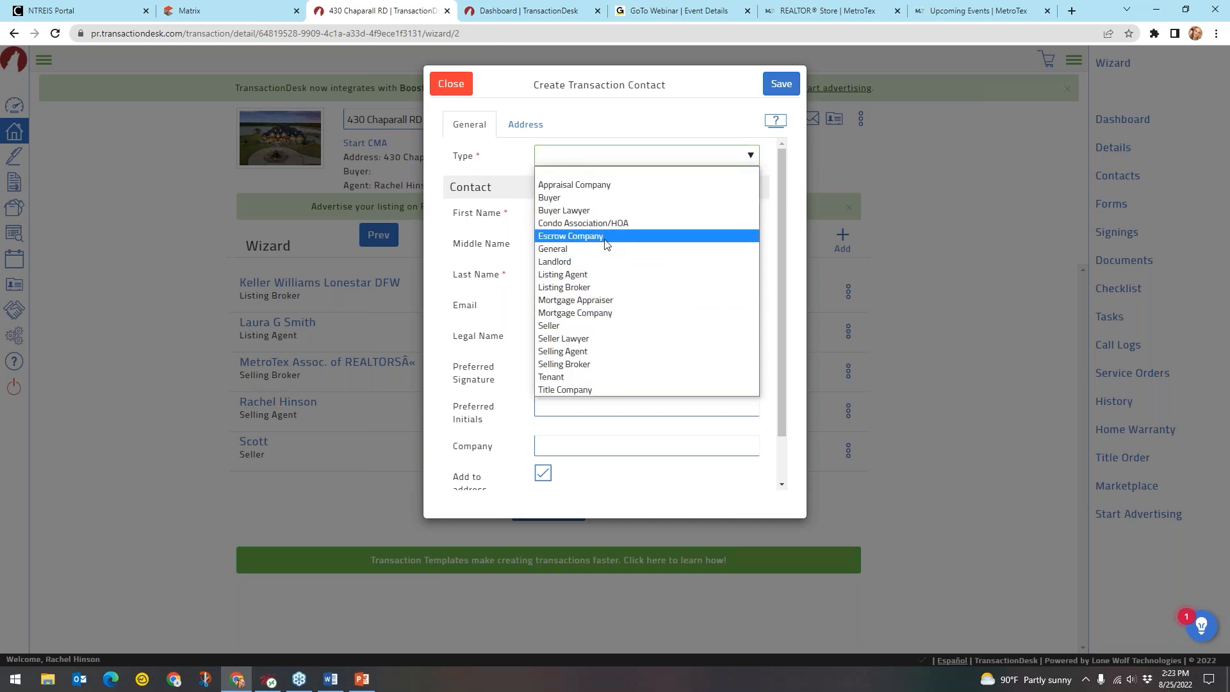
click(559, 204)
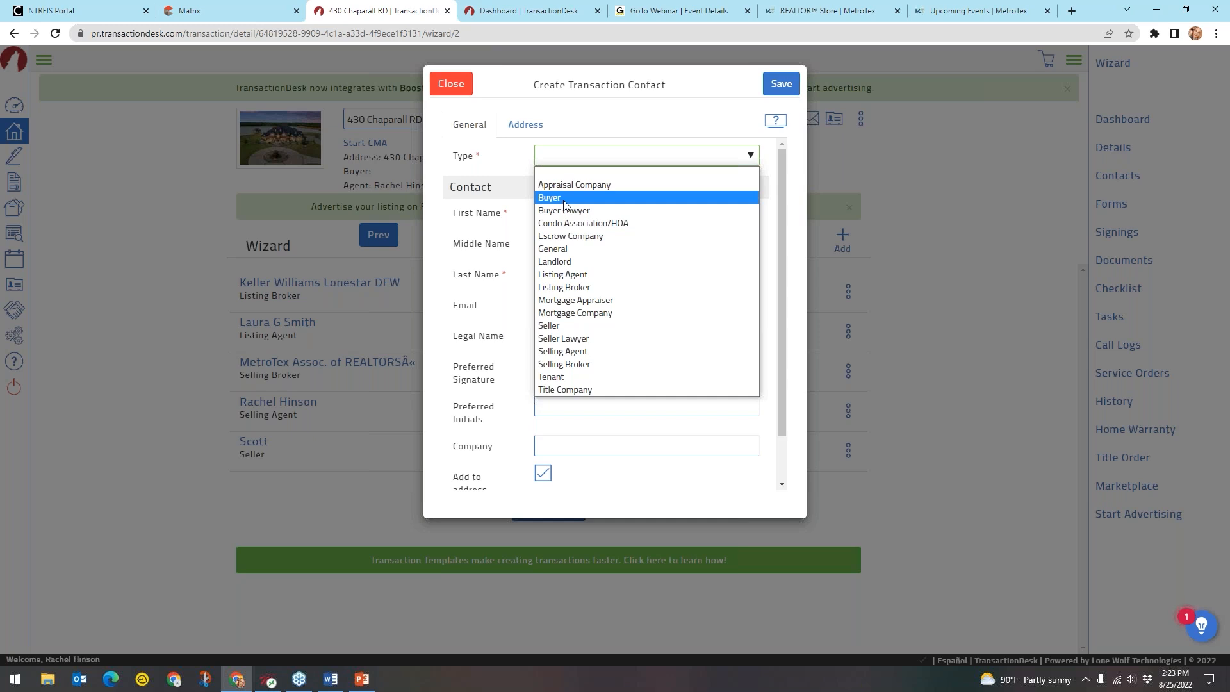
click(565, 204)
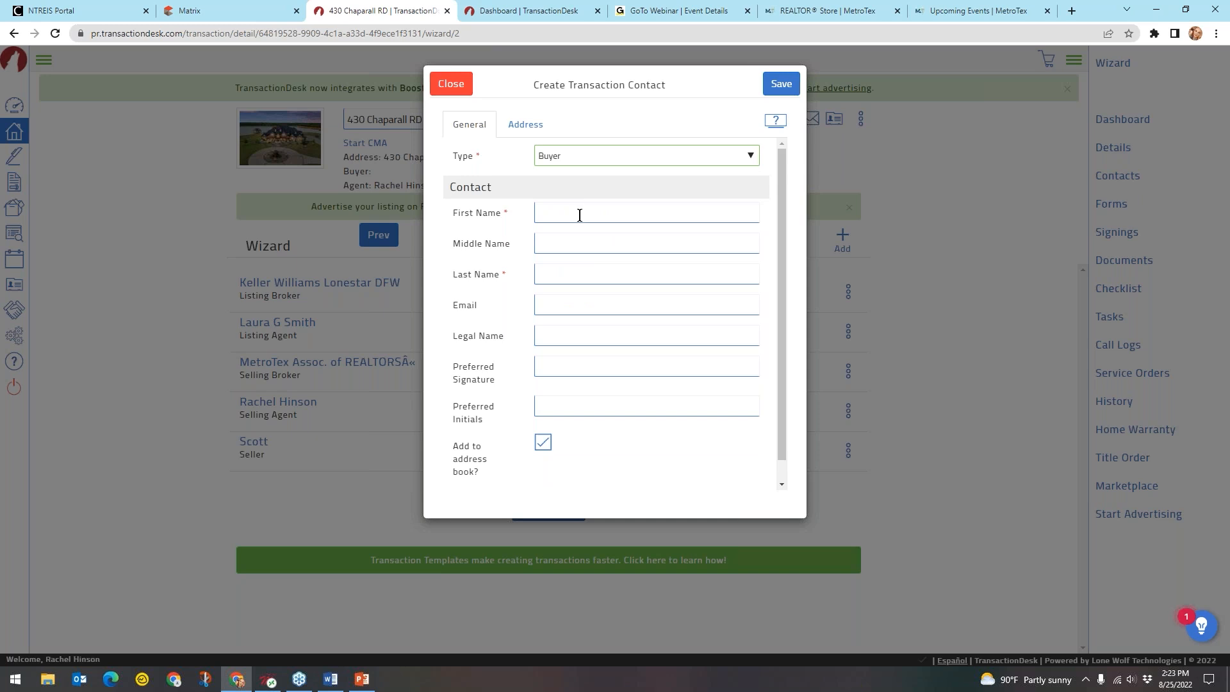
click(579, 215)
text(G)
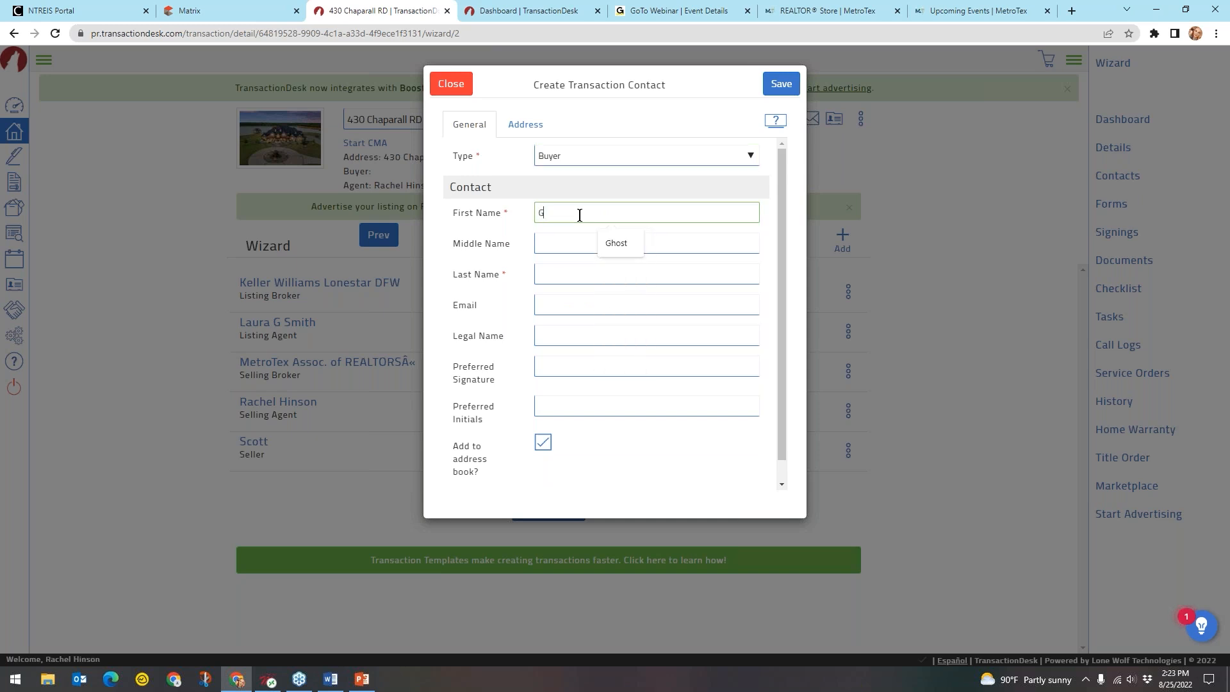
text(host)
click(565, 271)
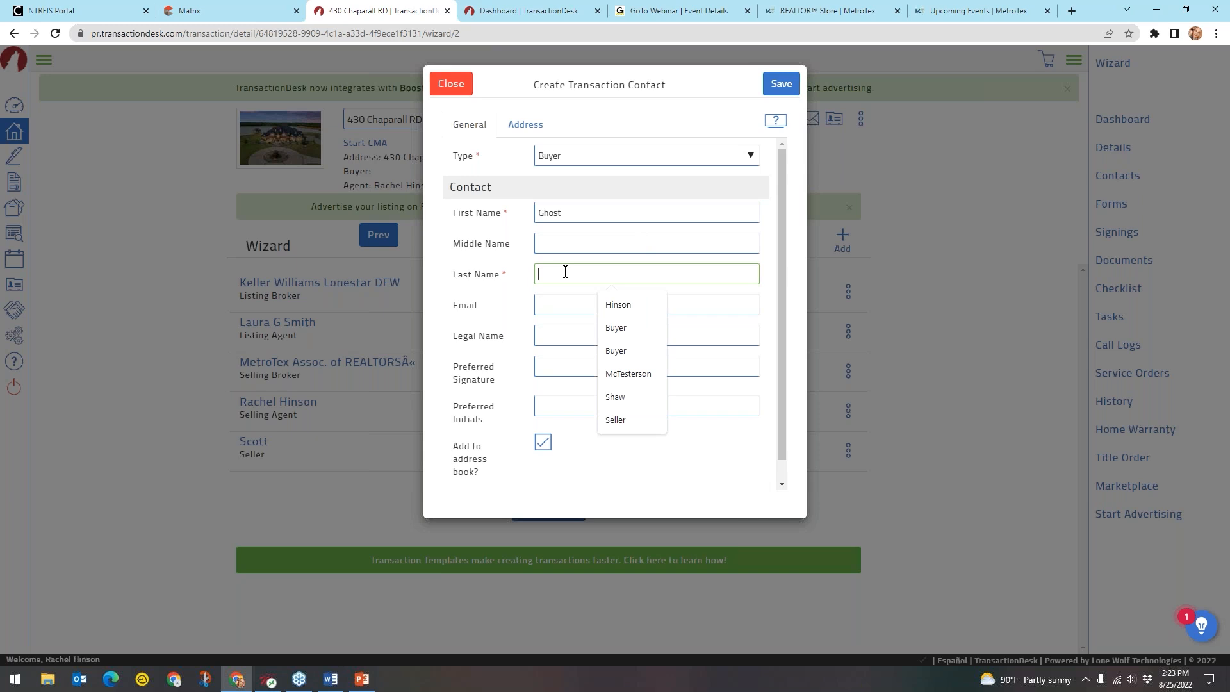
text(Wallace)
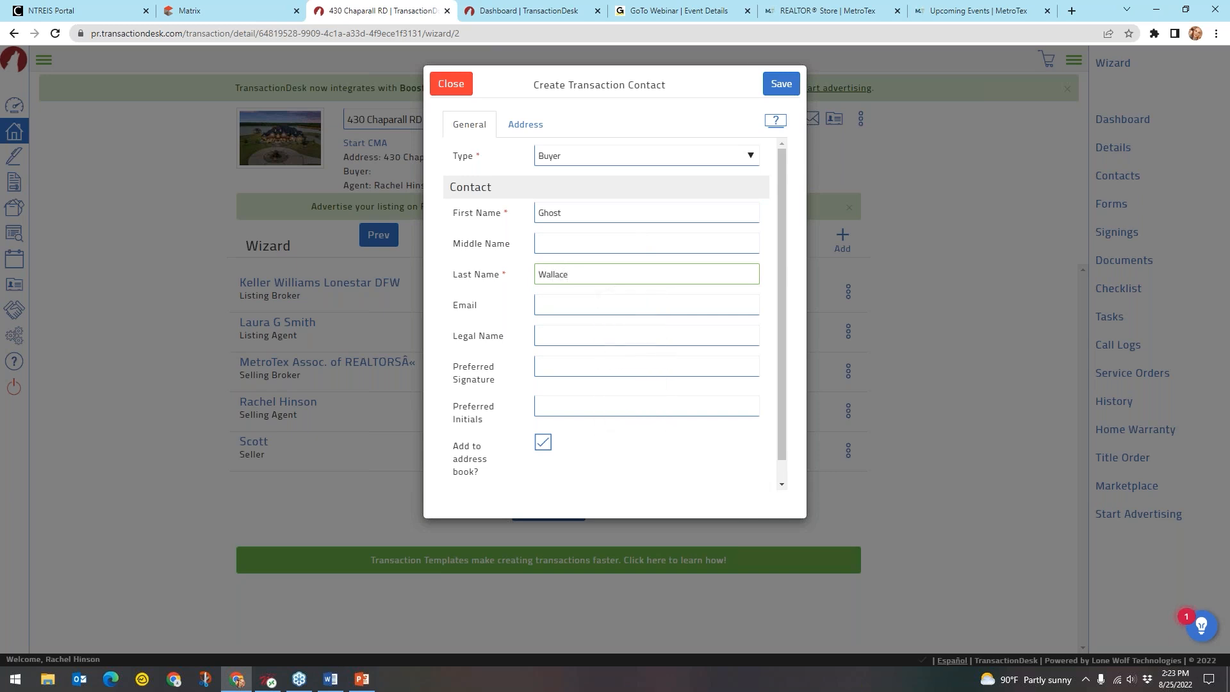
click(581, 310)
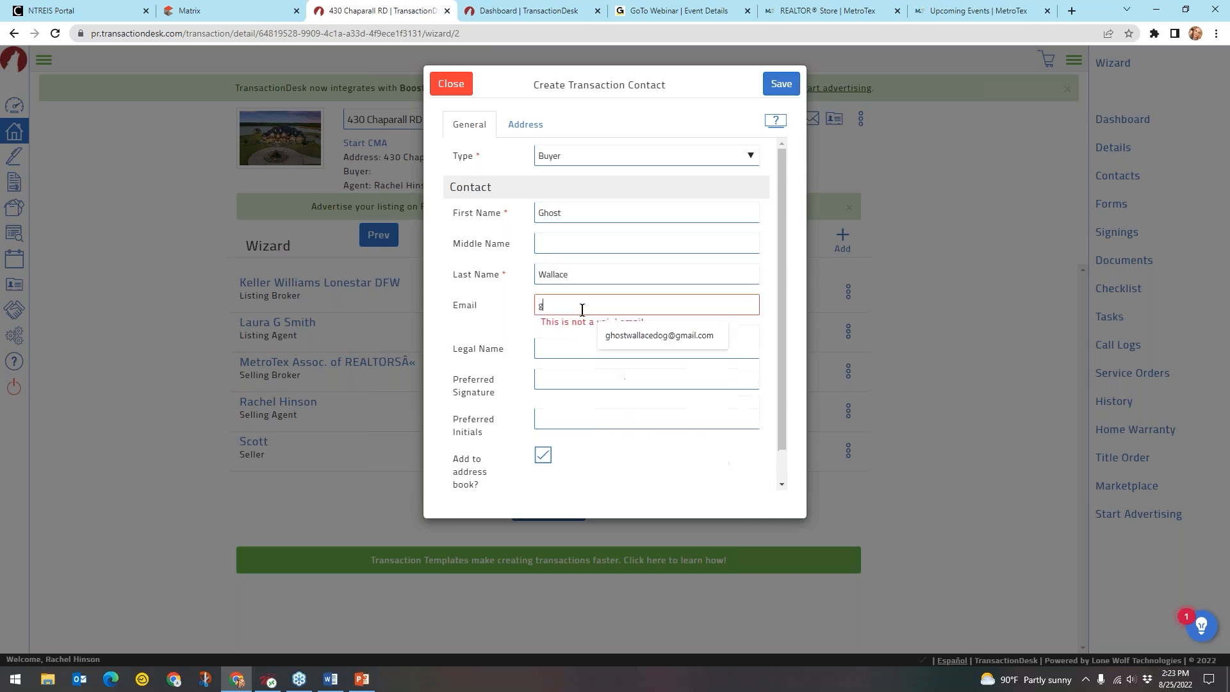
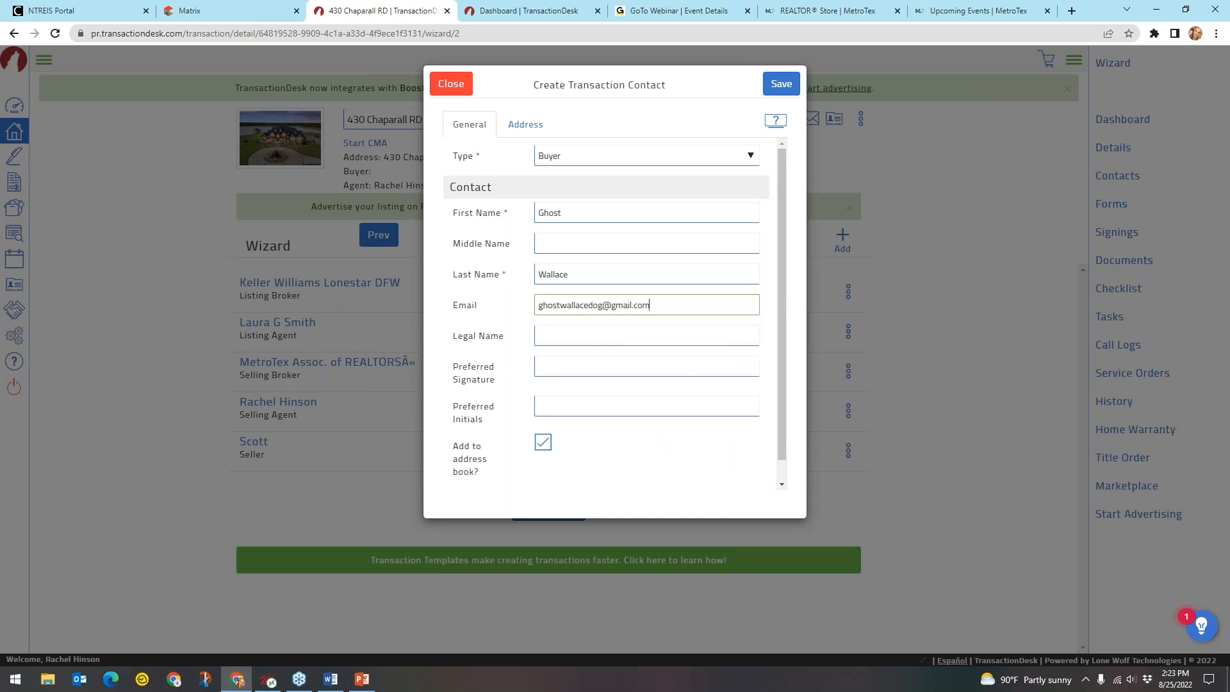
Enter the buyer's legal name, preferred signature and initials, and turn on the address-book option
click(561, 332)
text(Ghost)
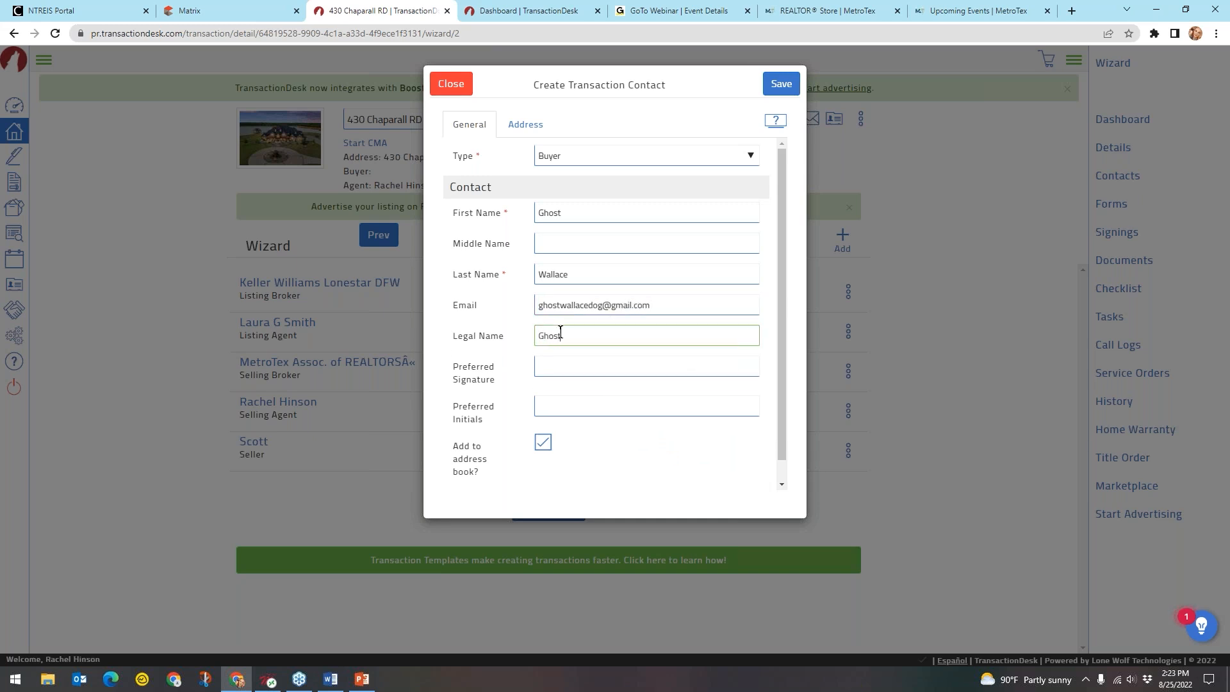
text( Wallce)
click(543, 367)
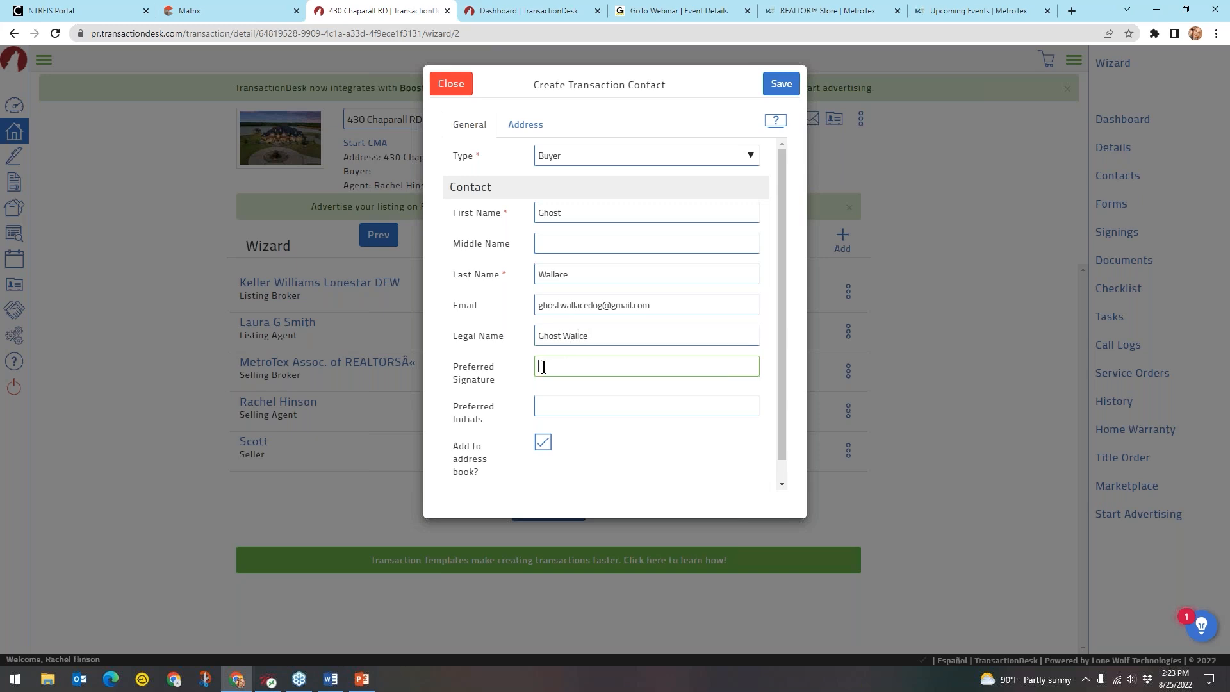
text(Ghost Wallace)
click(516, 375)
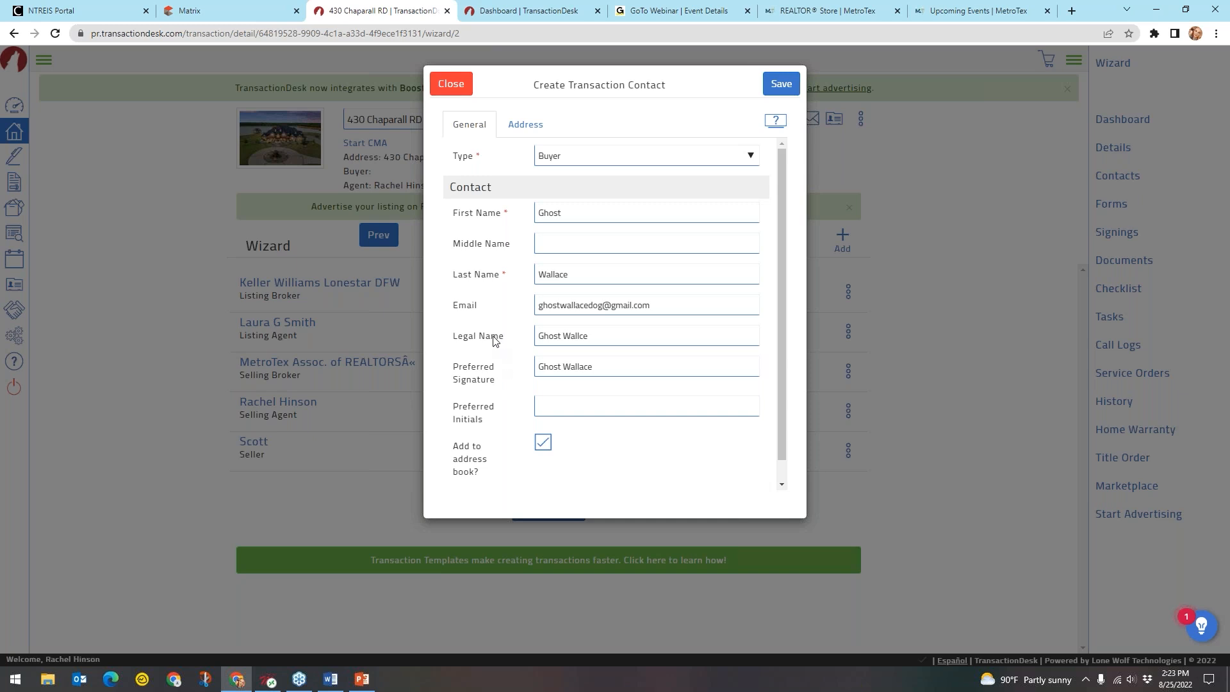
click(588, 406)
text(GW)
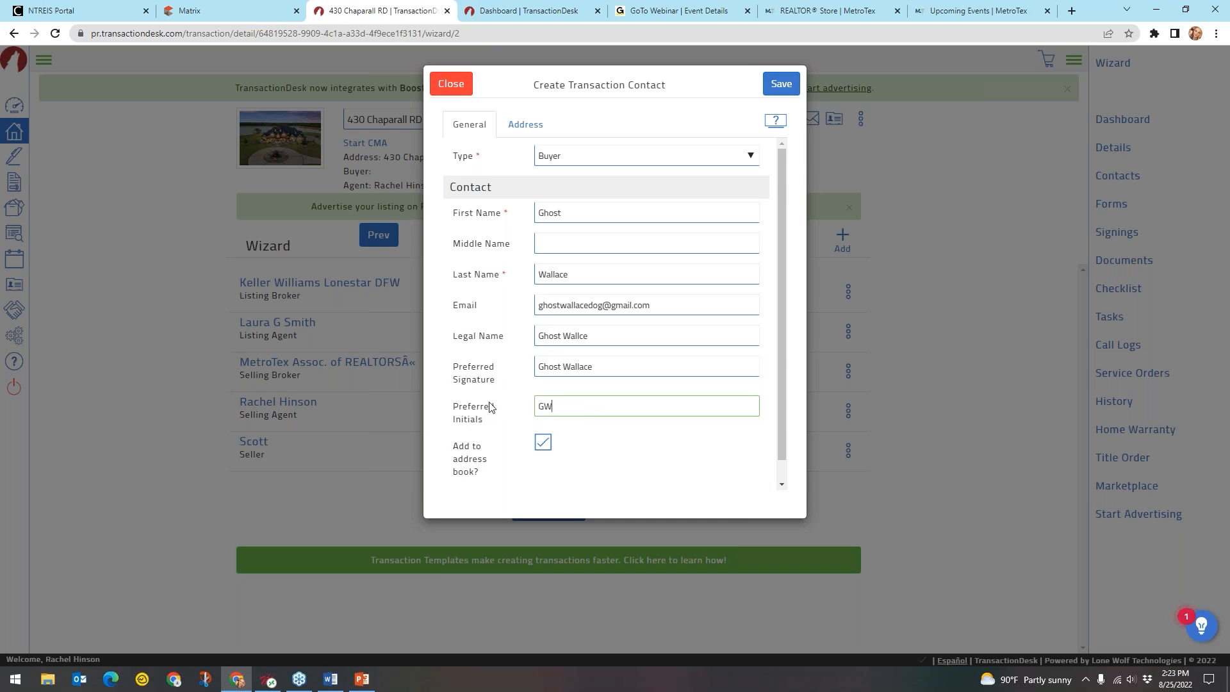
drag(489, 406, 495, 407)
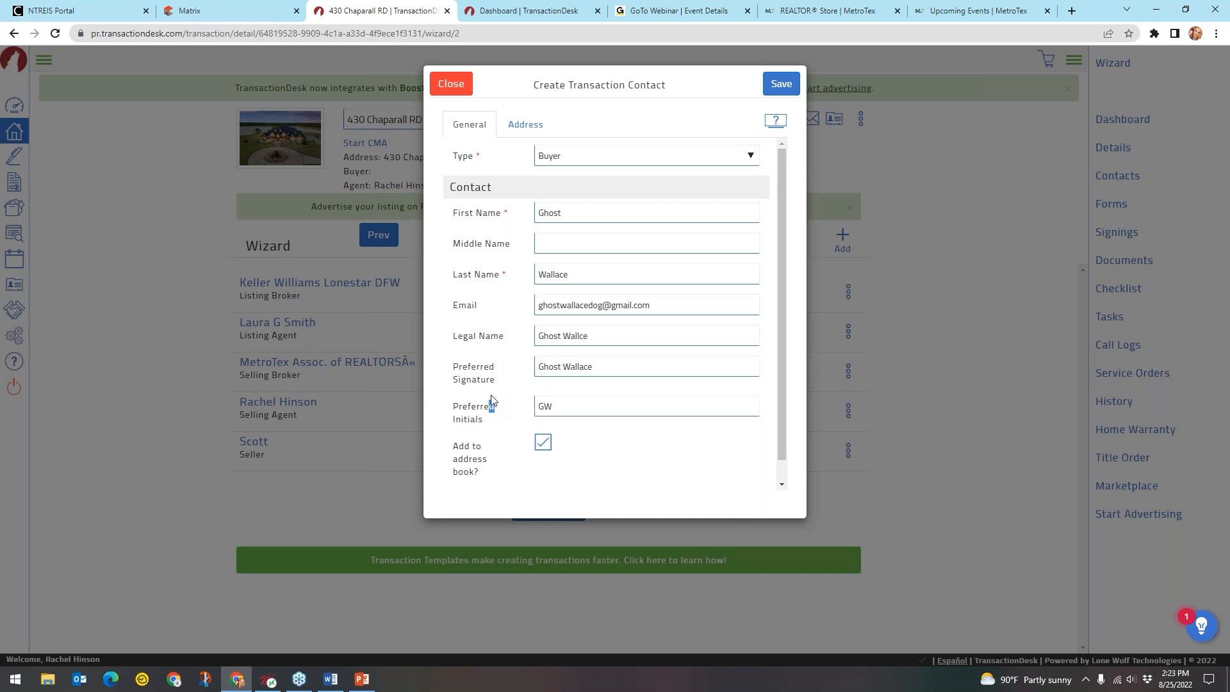
click(510, 422)
key(ctrl)
key(ctrl)
key(ctrl)
click(545, 455)
key(ctrl)
key(ctrl)
key(ctrl)
key(ctrl)
key(ctrl)
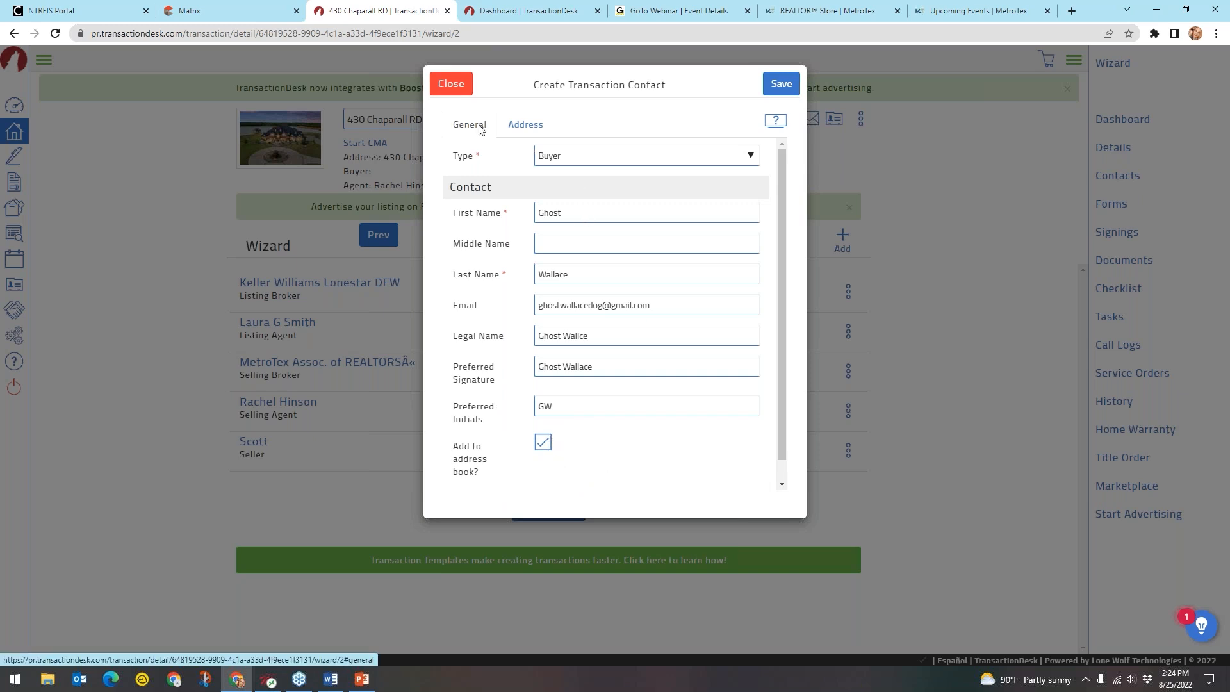
Check the Address fields, return to General details, and save the new Buyer contact
key(ctrl)
key(ctrl)
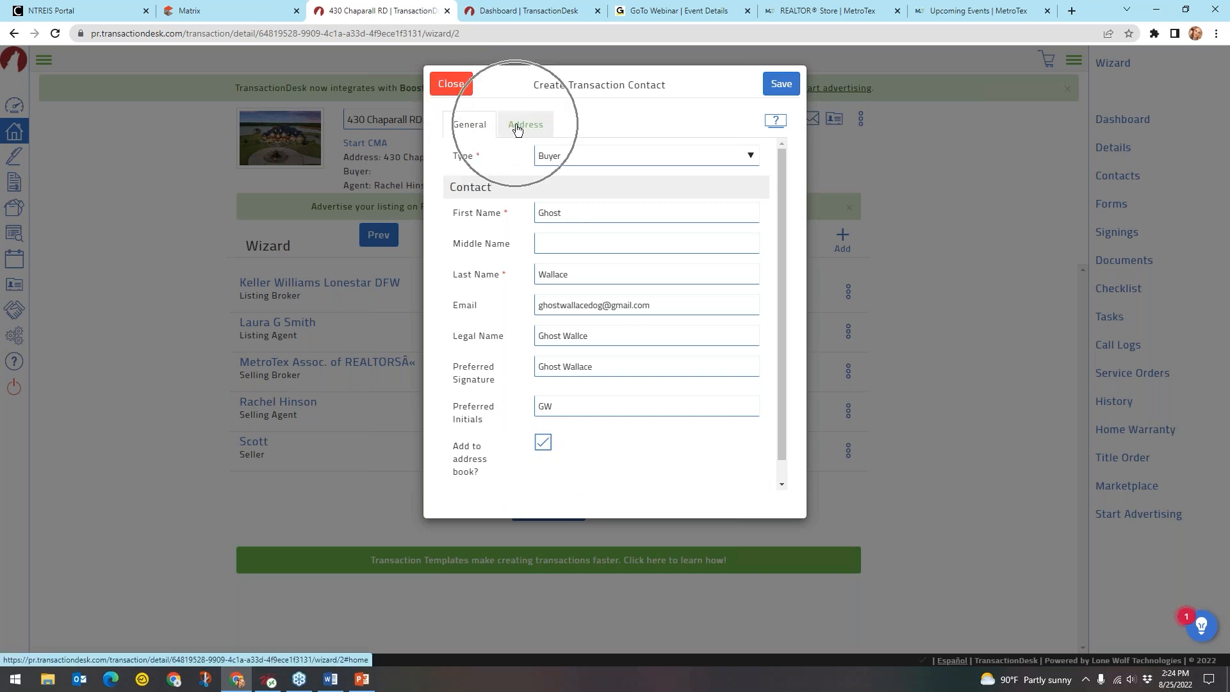
click(517, 128)
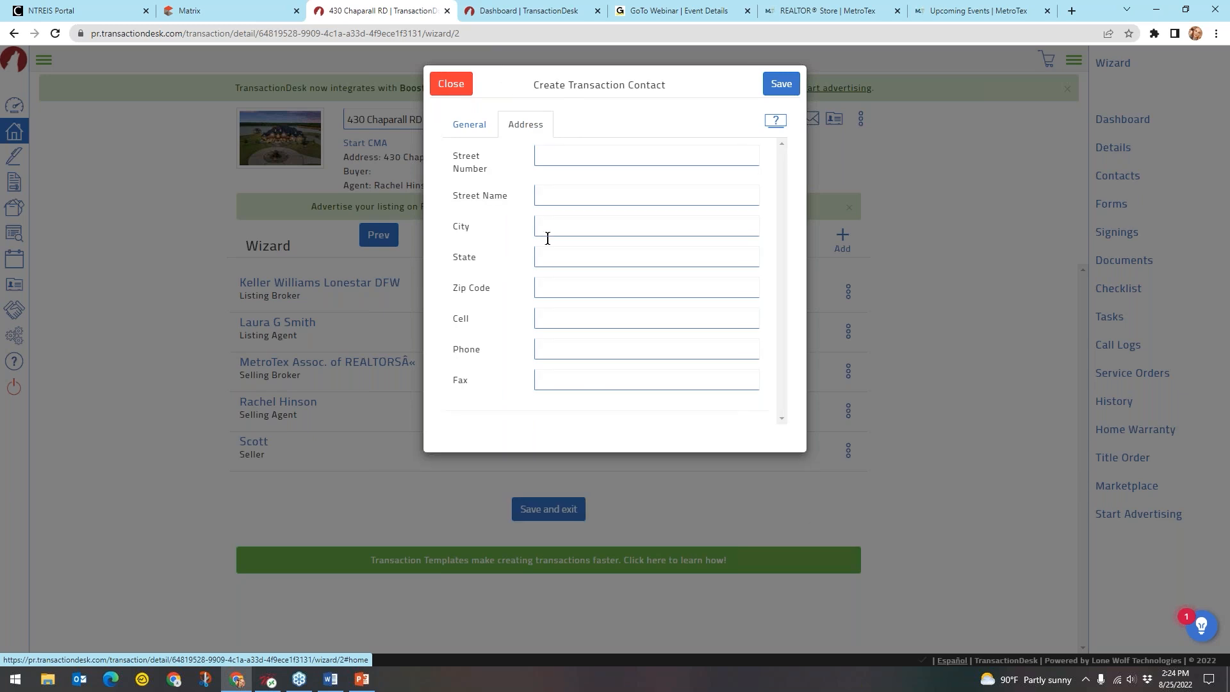
key(ctrl)
key(ctrl)
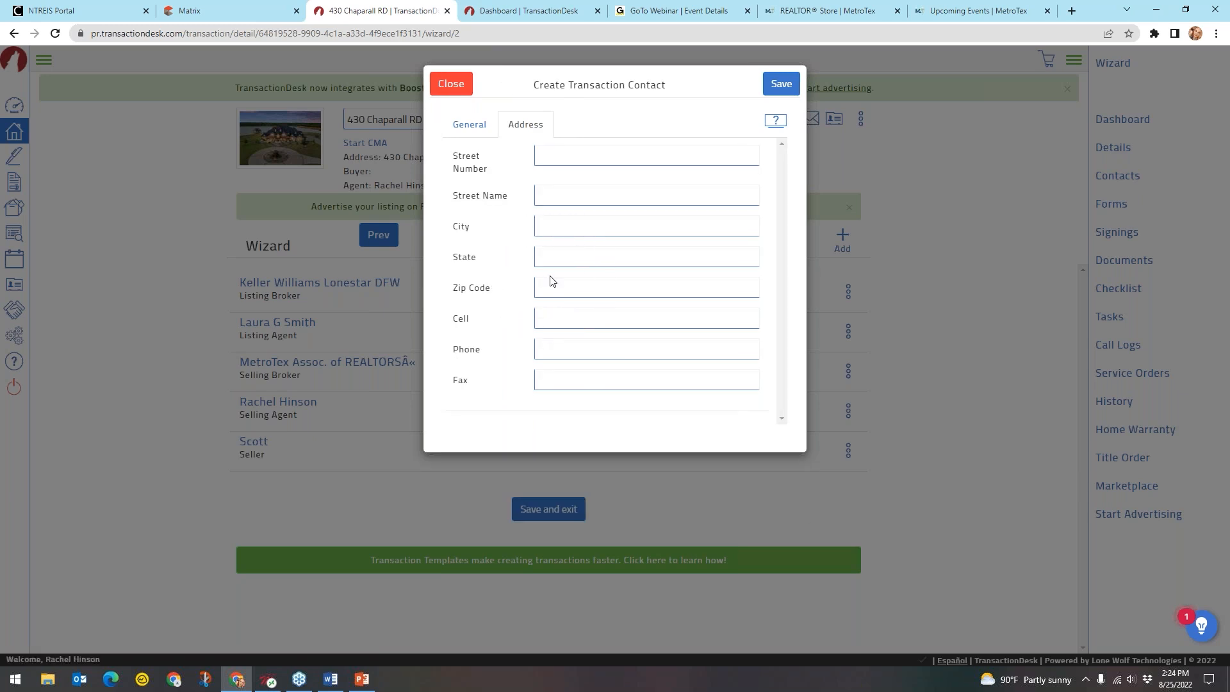
click(474, 123)
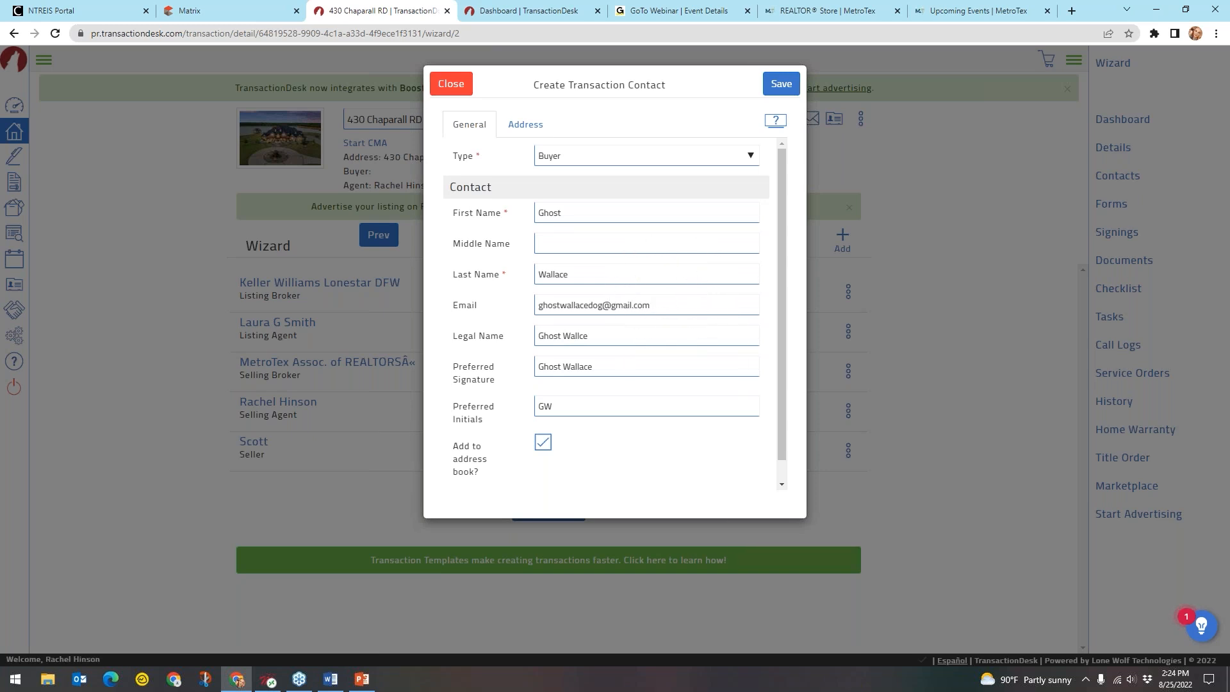
click(783, 85)
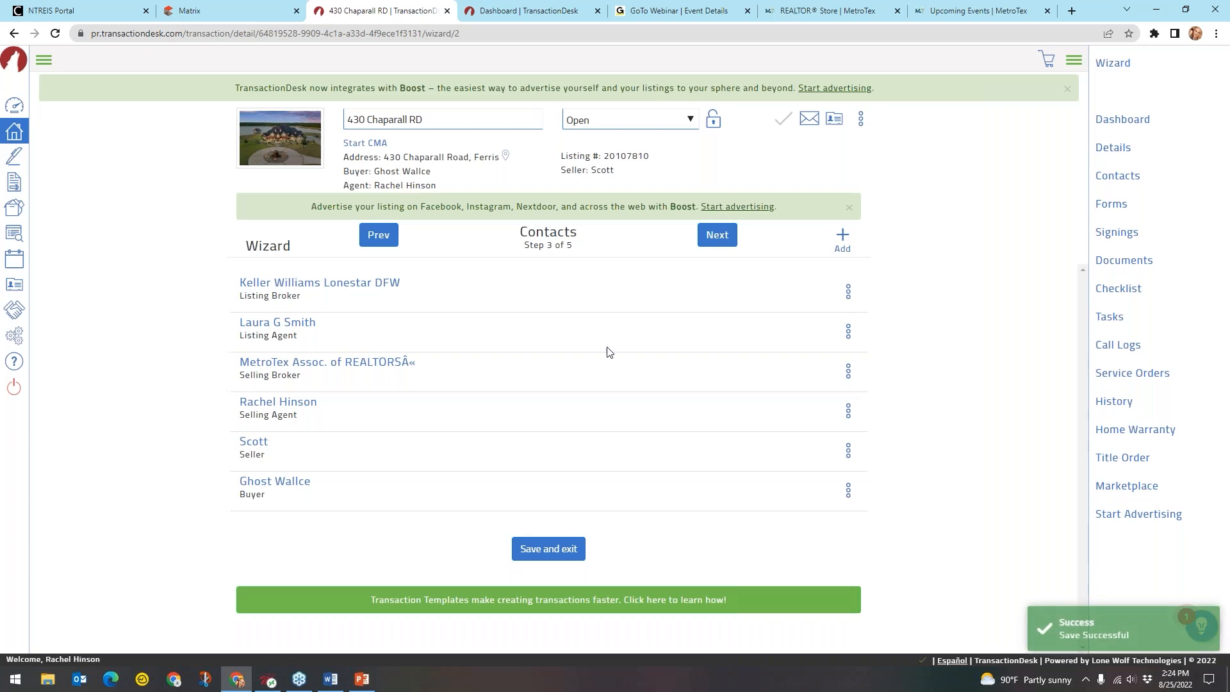
click(289, 488)
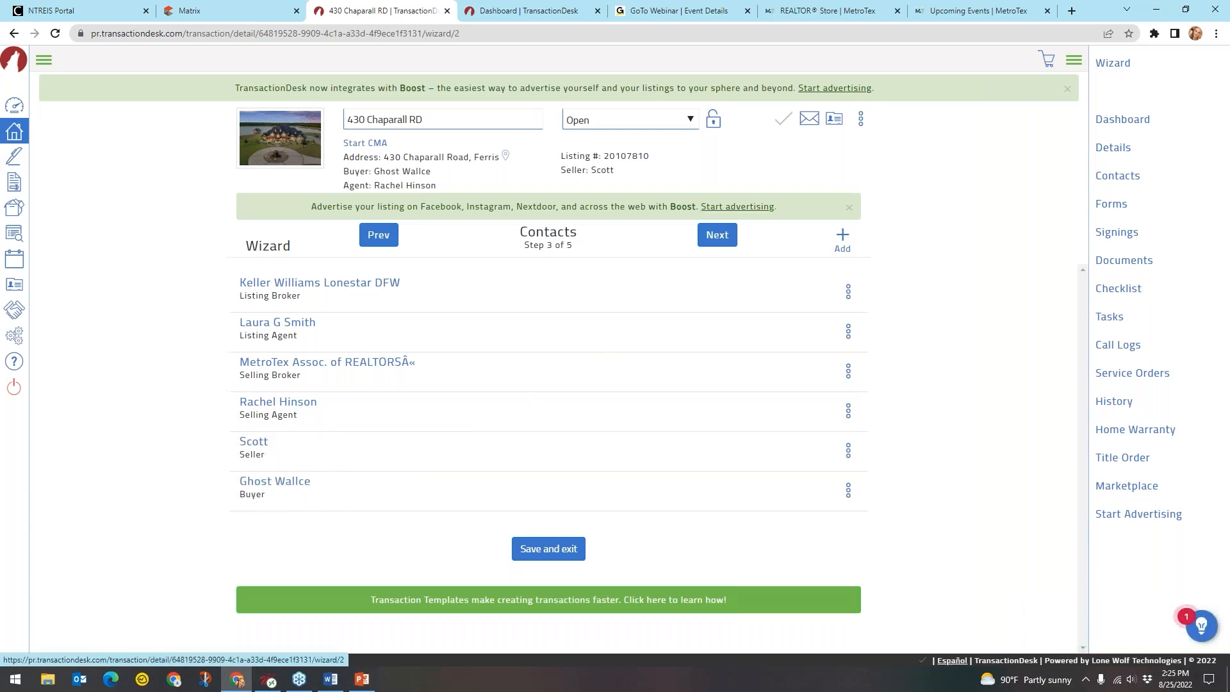
click(848, 491)
Add the missing 'a' to the buyer's legal name, save it, and advance to the Forms step
click(814, 526)
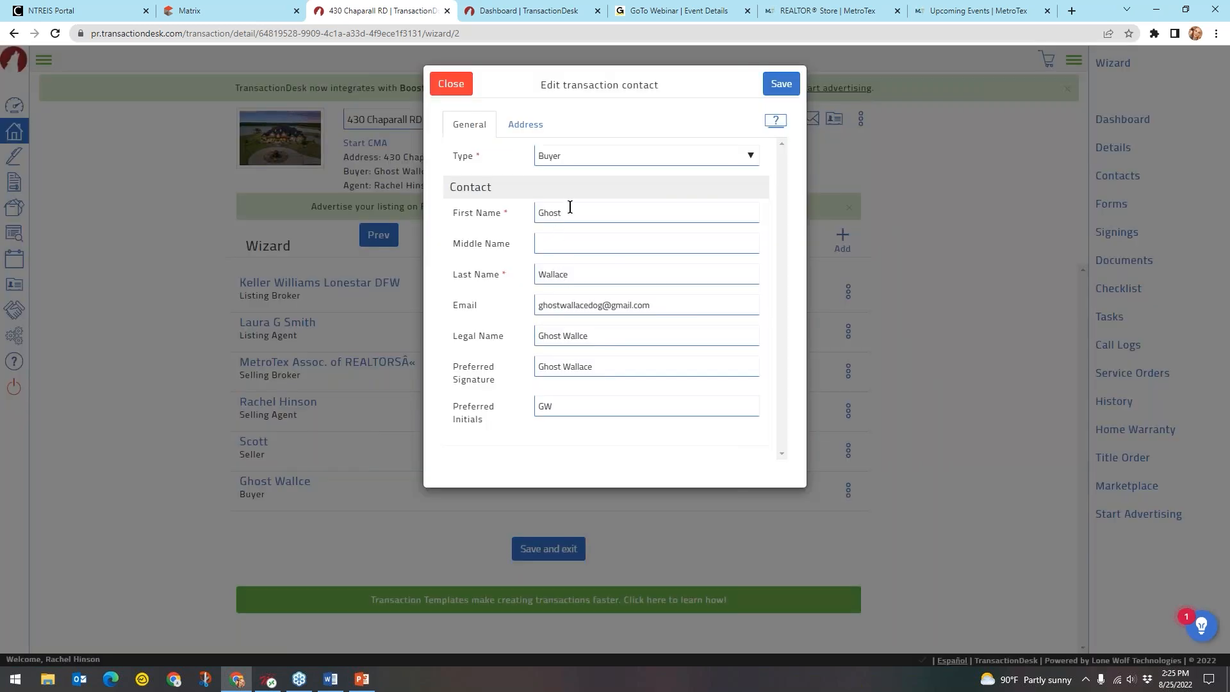
click(581, 335)
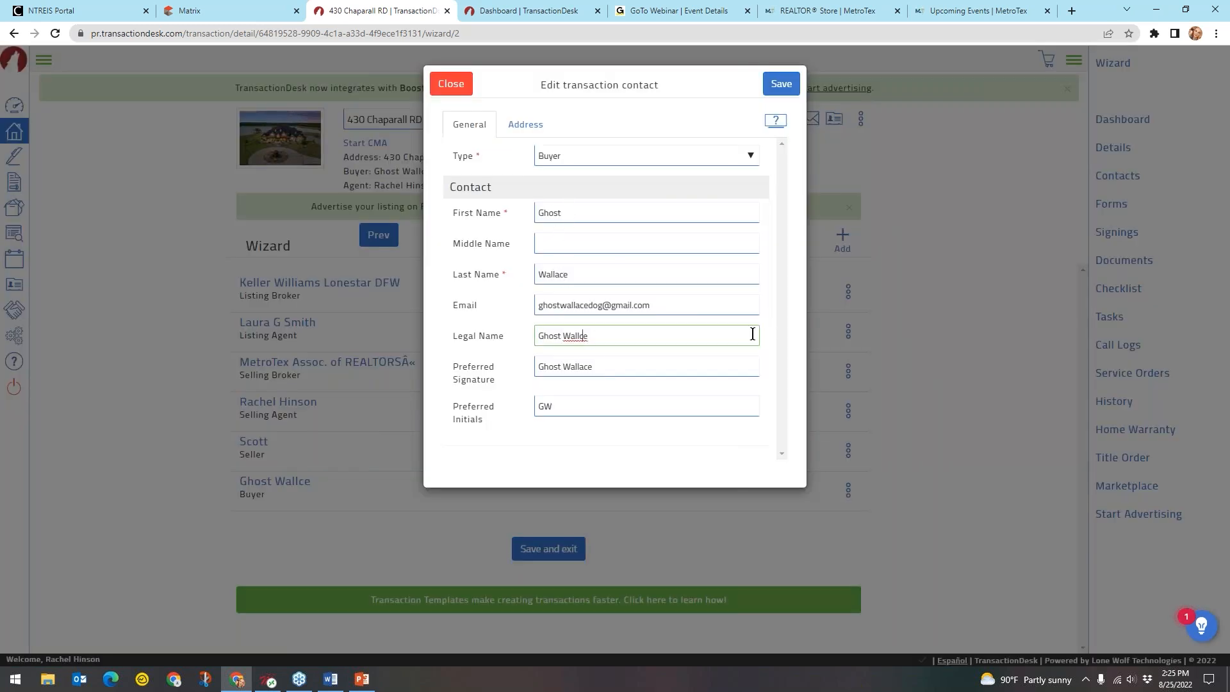
text(a)
click(781, 84)
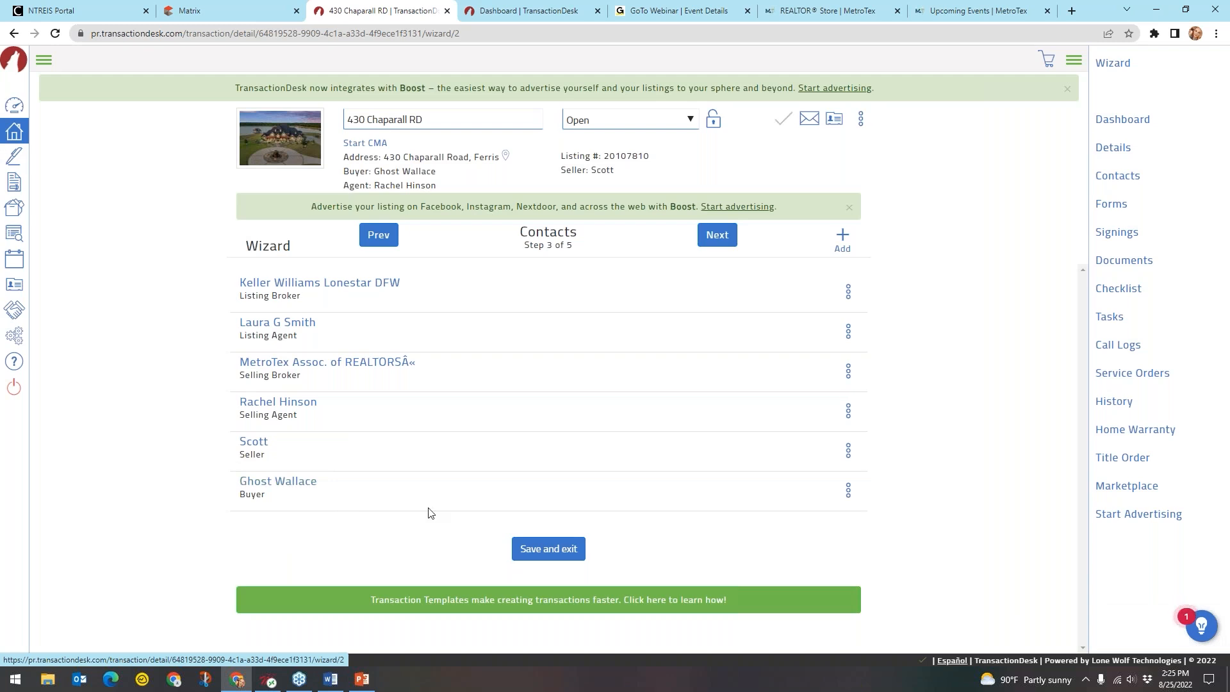
click(725, 248)
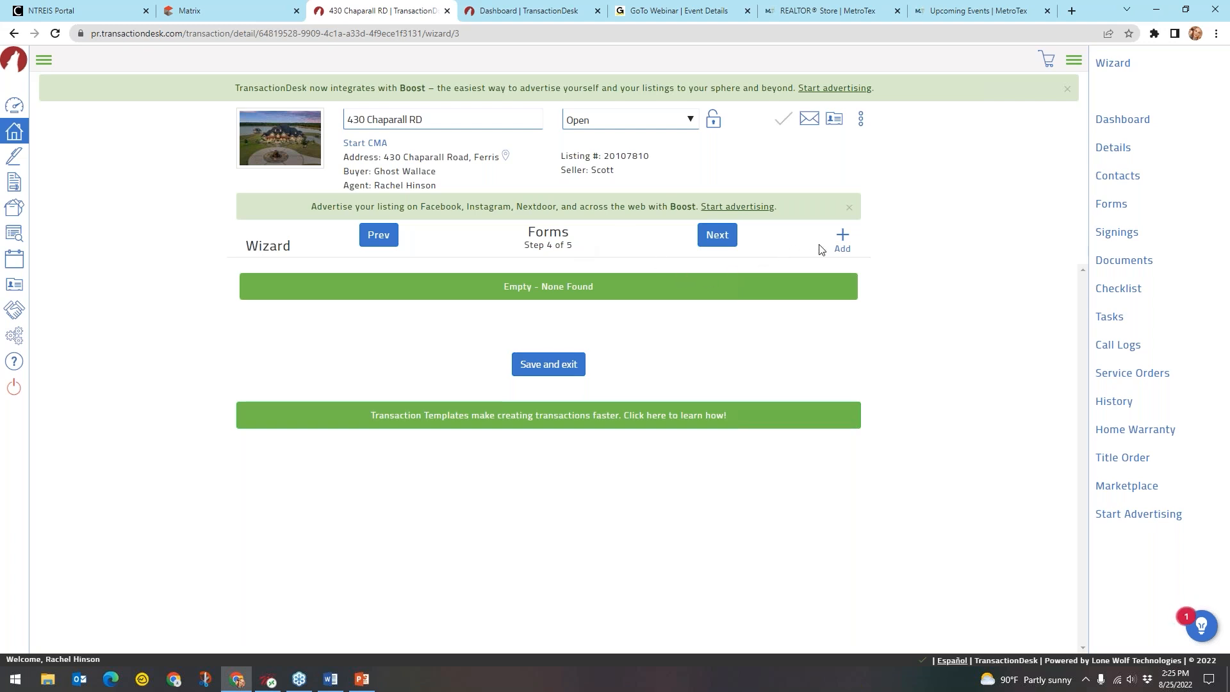
click(843, 241)
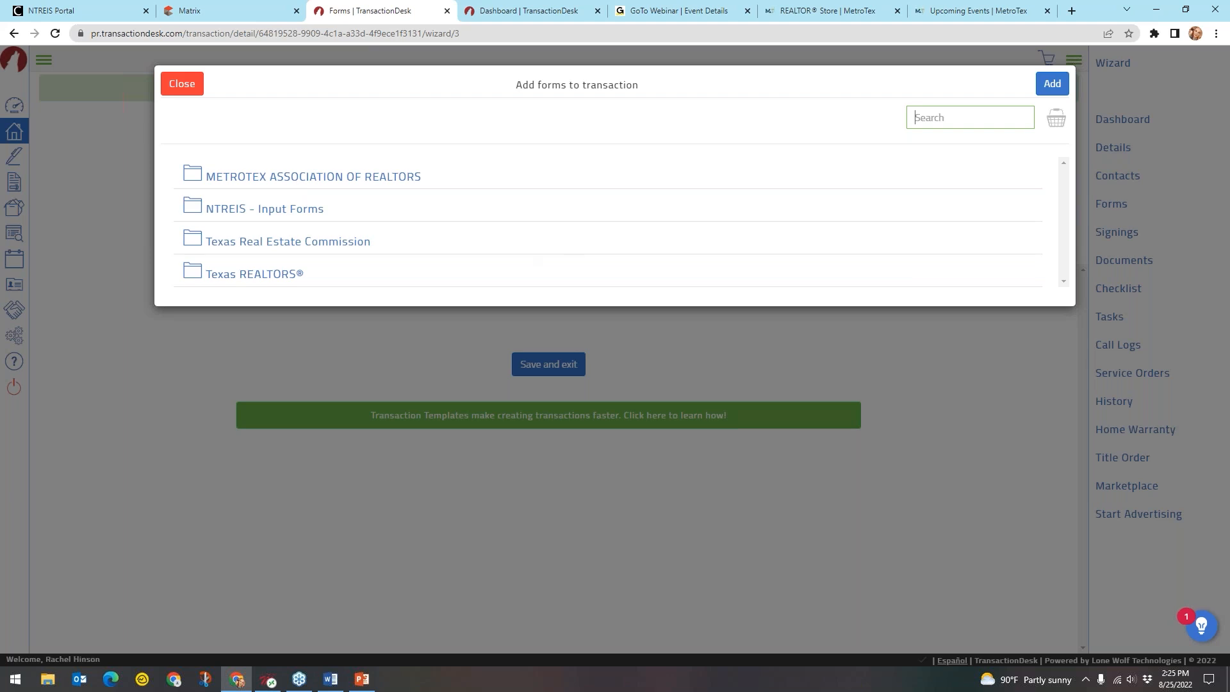
Search 'information', tick Information About Brokerage Services (TXR-2501) (Selling Side), then clear the search
click(937, 119)
text(iabs)
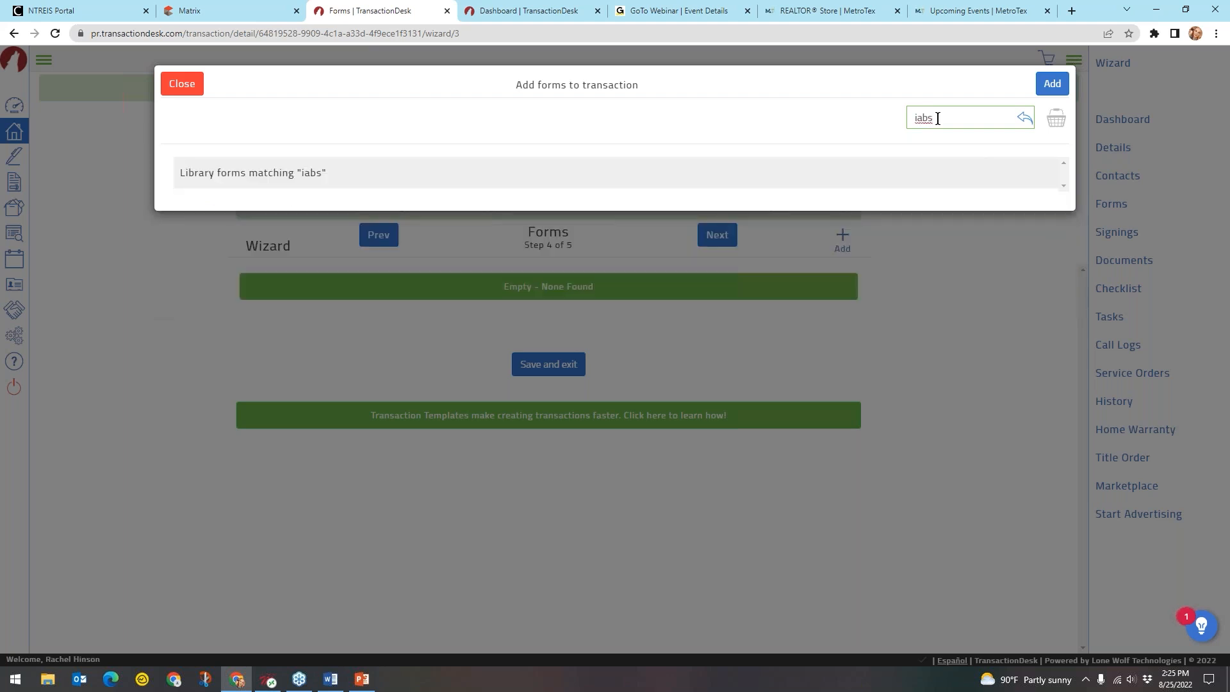
key(BackSpace)
key(BackSpace)
key(BackSpace)
text(nform)
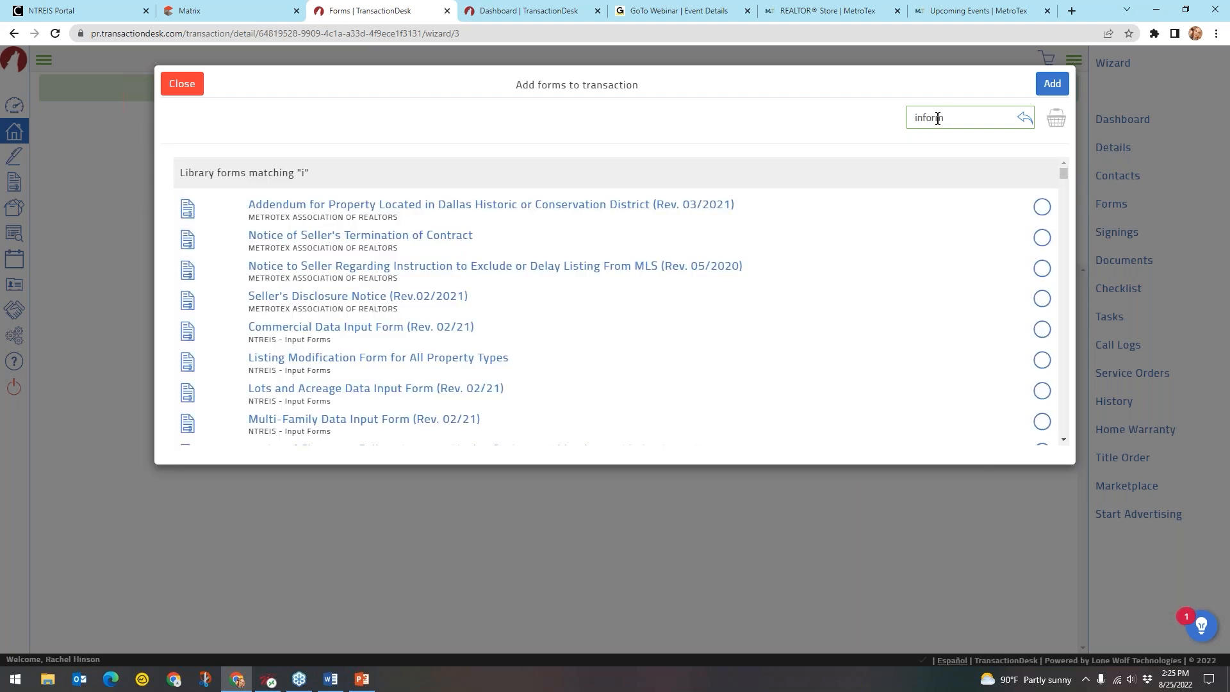
text(ation)
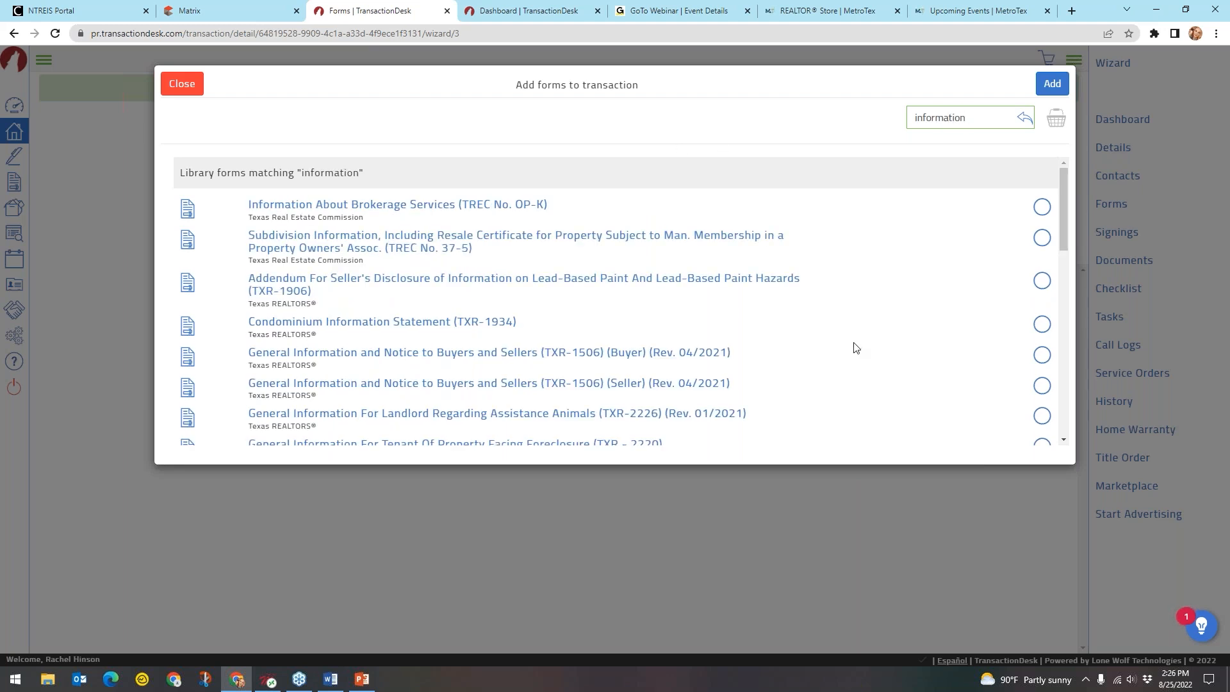
scroll(854, 348, down, 2)
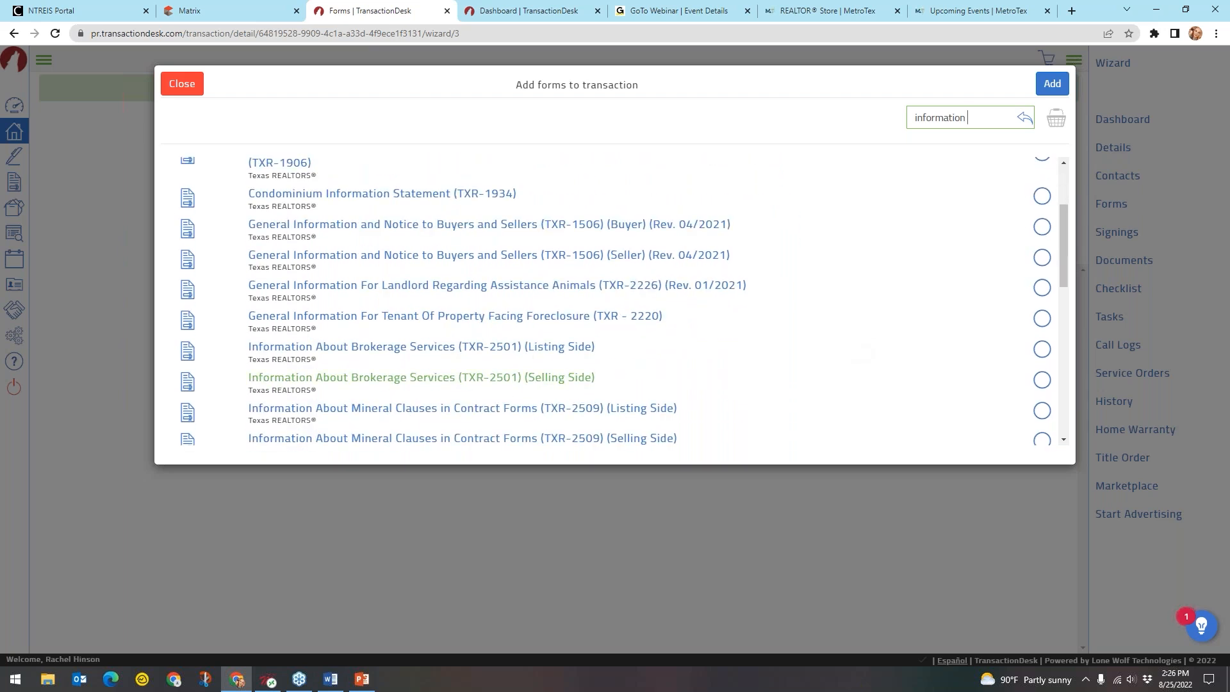
click(565, 383)
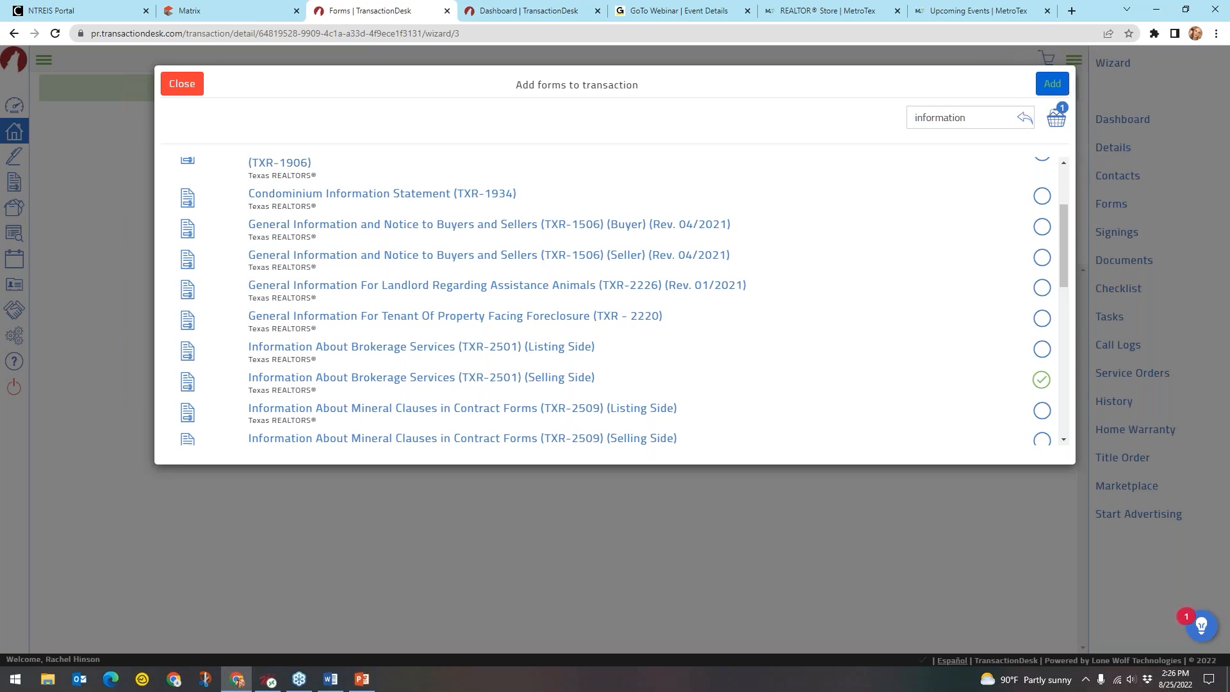
double_click(964, 119)
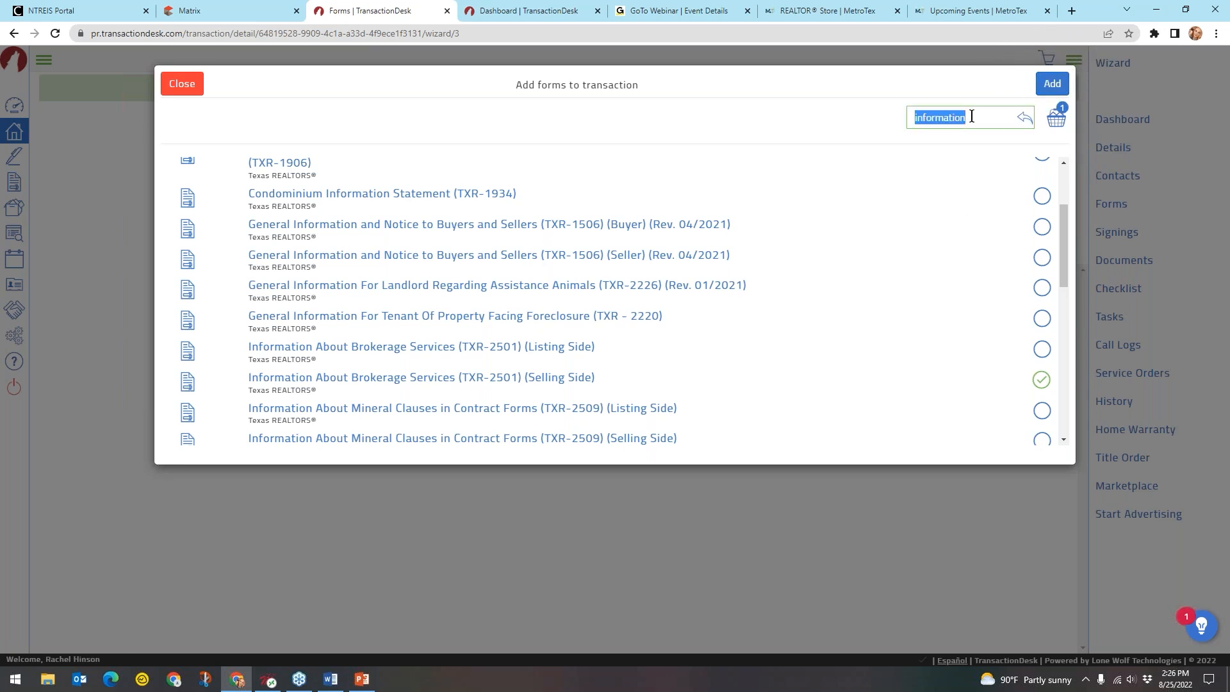
key(BackSpace)
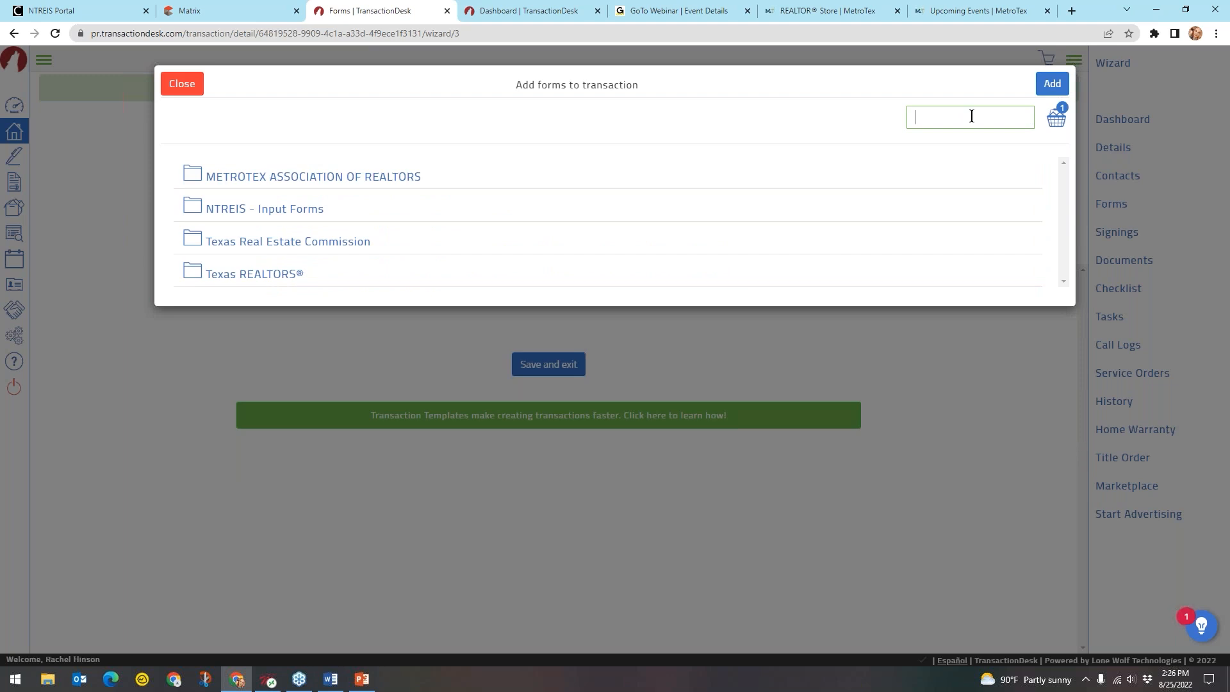
Search 'one to four' and mark the One to Four Family Residential Contract (TREC No. 20-16)
text(one to four)
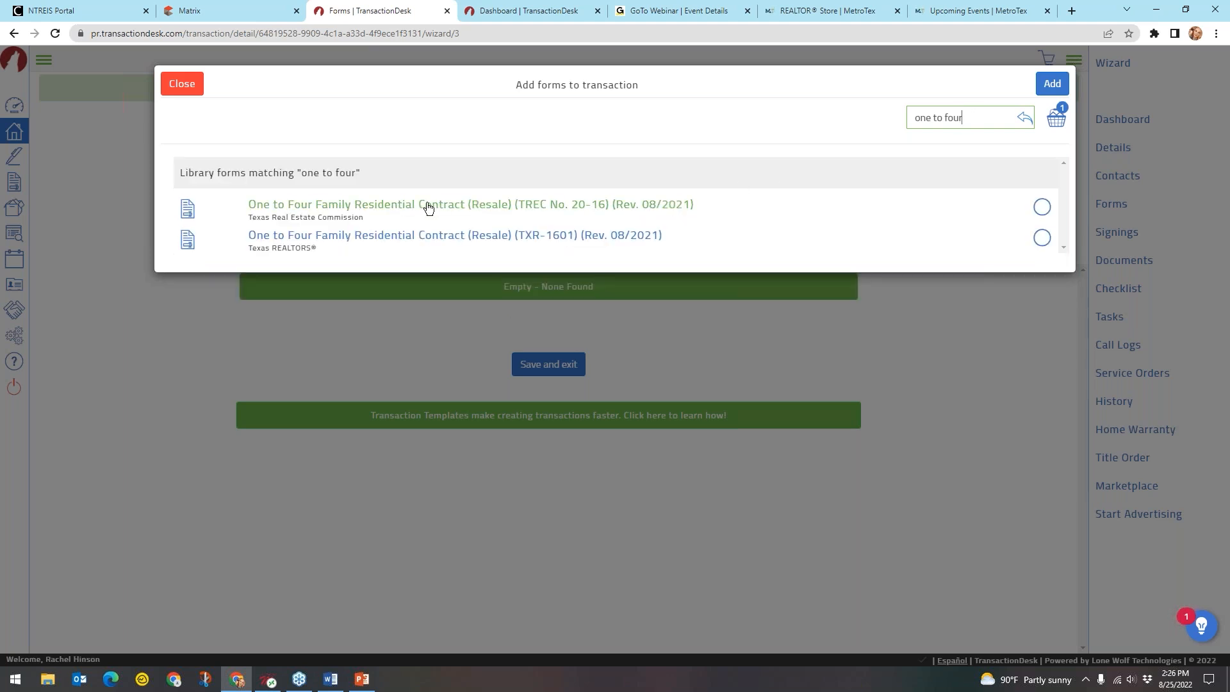
click(383, 209)
click(406, 235)
click(1042, 206)
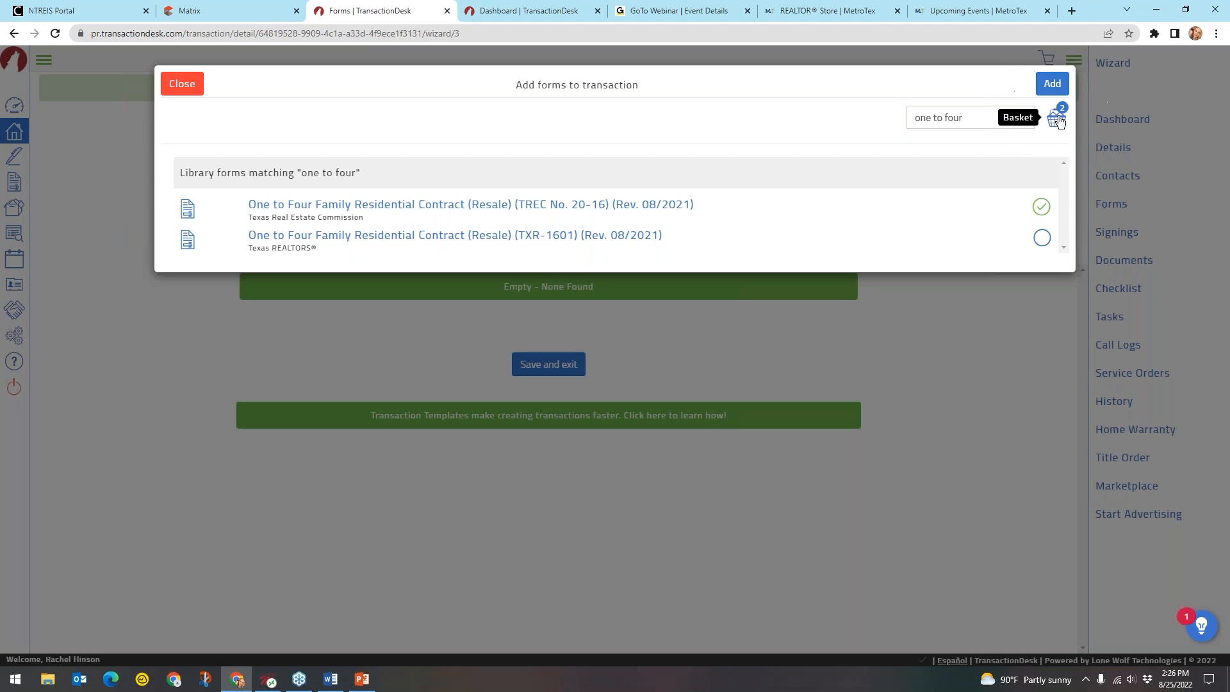
Search 'third', mark the TXR 1901 Third Party Financing Addendum, and add the chosen forms
click(989, 120)
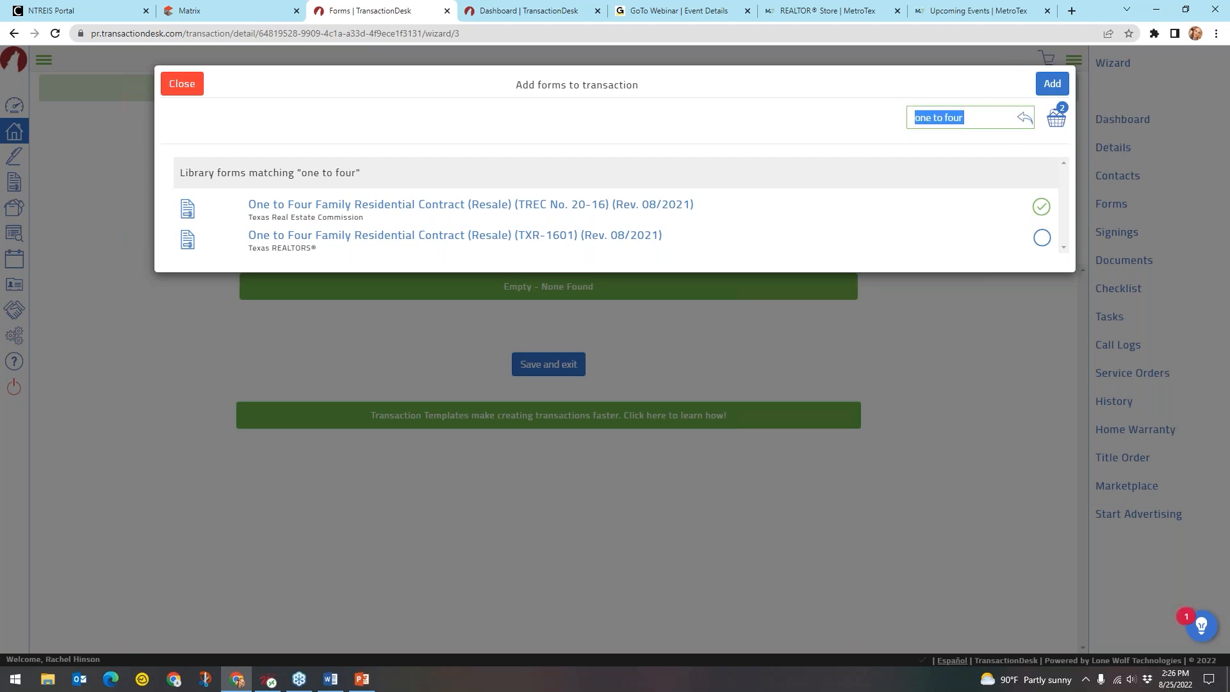
key(BackSpace)
text(third)
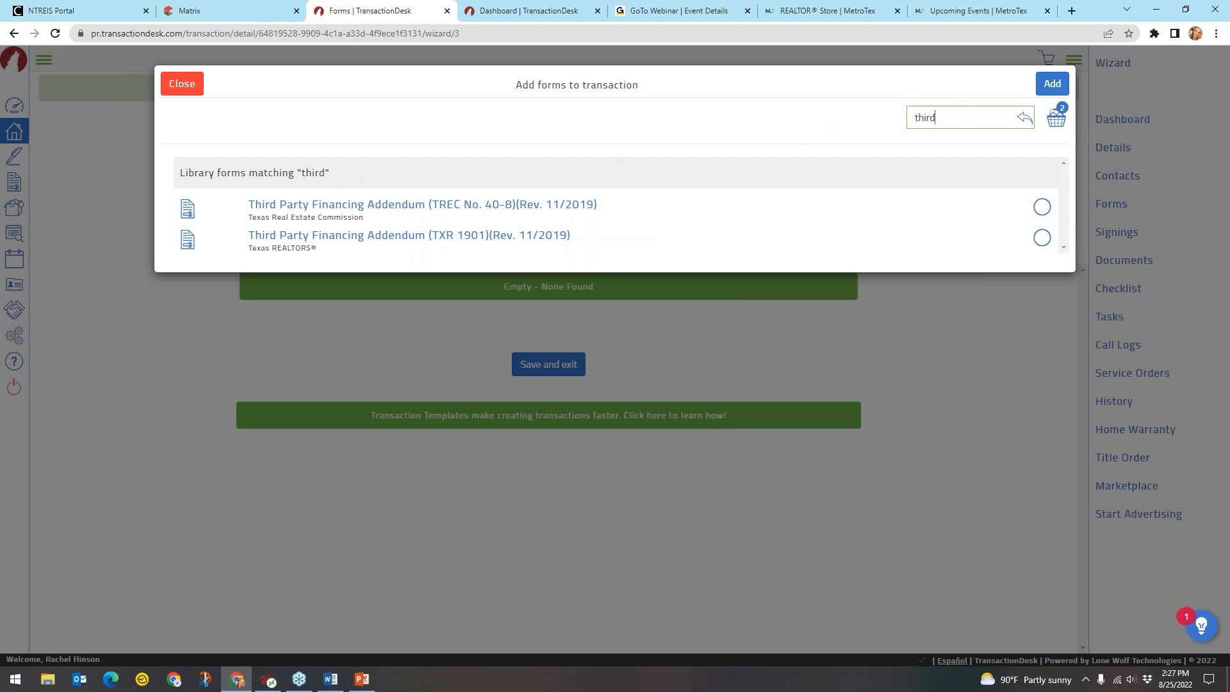
click(375, 212)
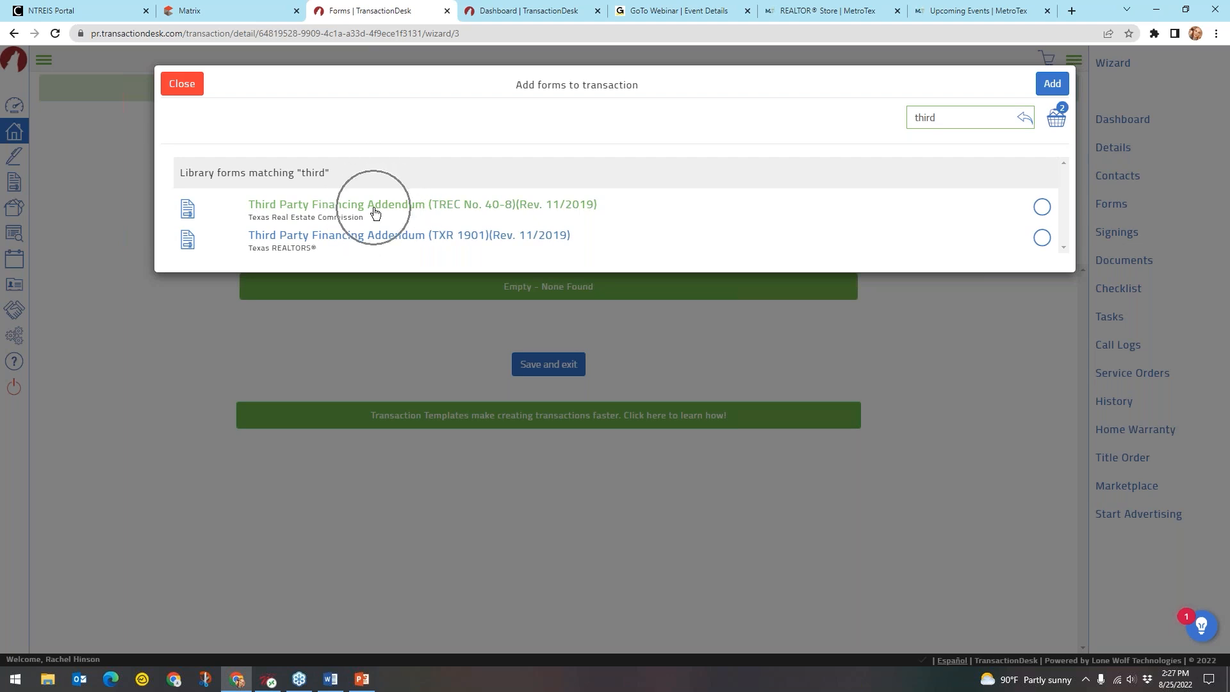
click(382, 242)
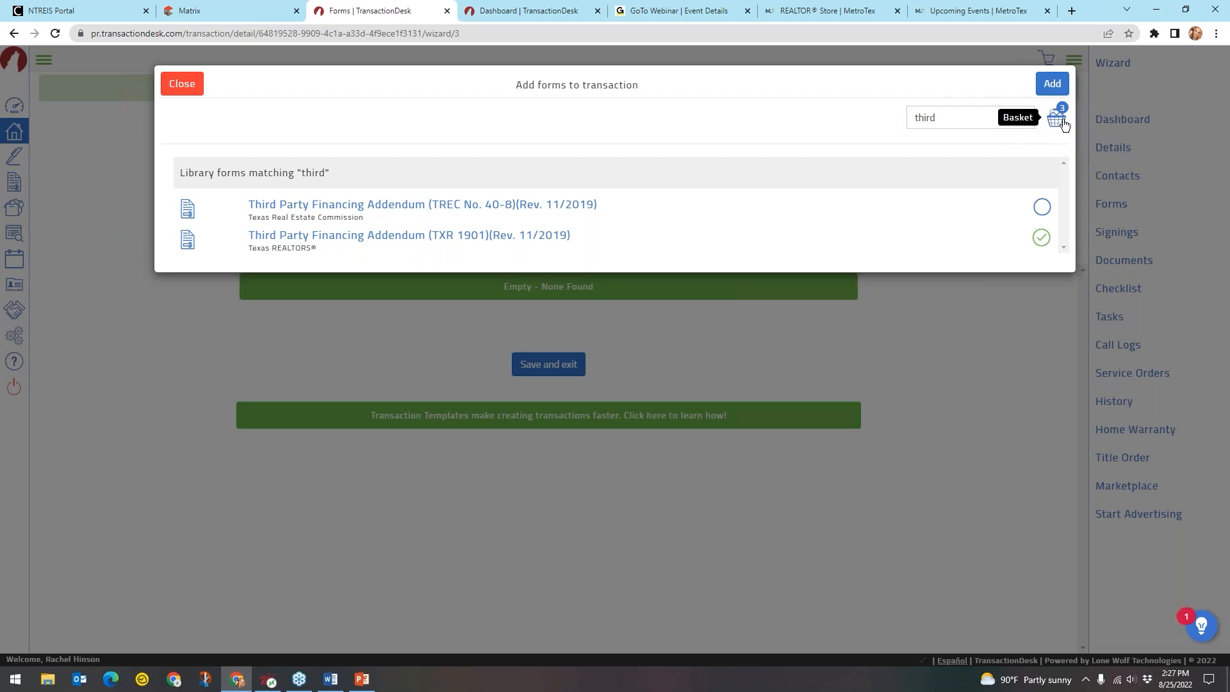
click(1052, 84)
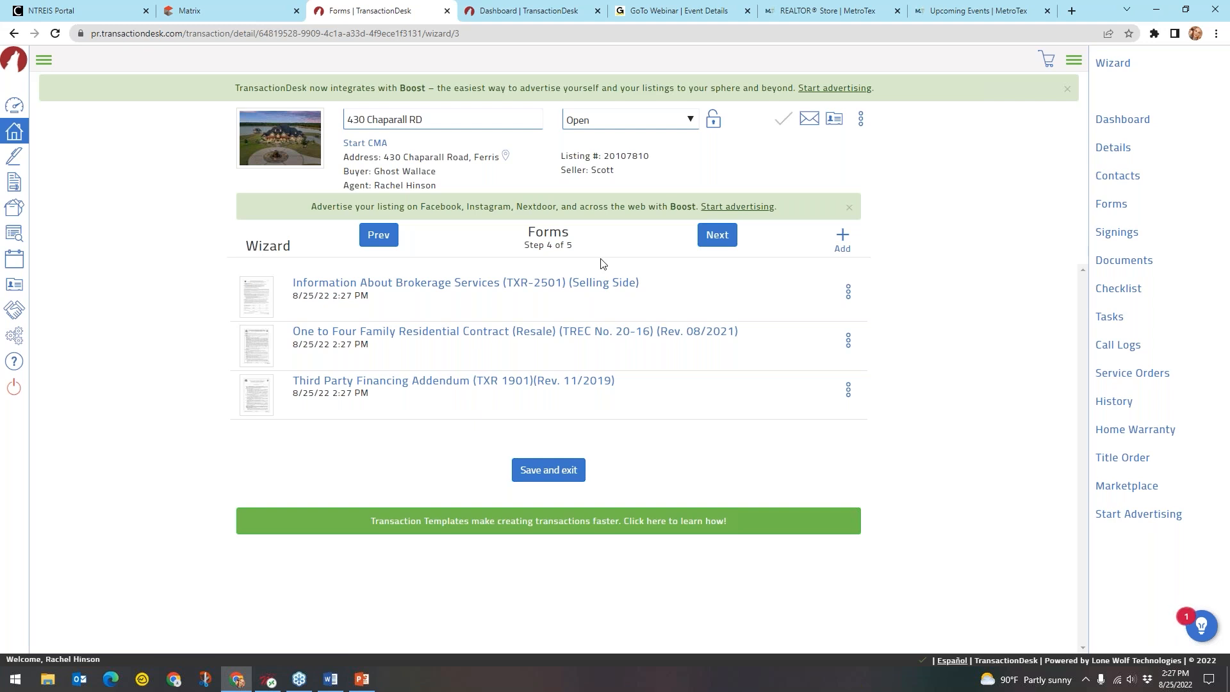
Advance the wizard from Forms (Step 4 of 5) to Documents (Step 5 of 5) and review its five PDFs
click(550, 252)
key(ctrl)
key(ctrl)
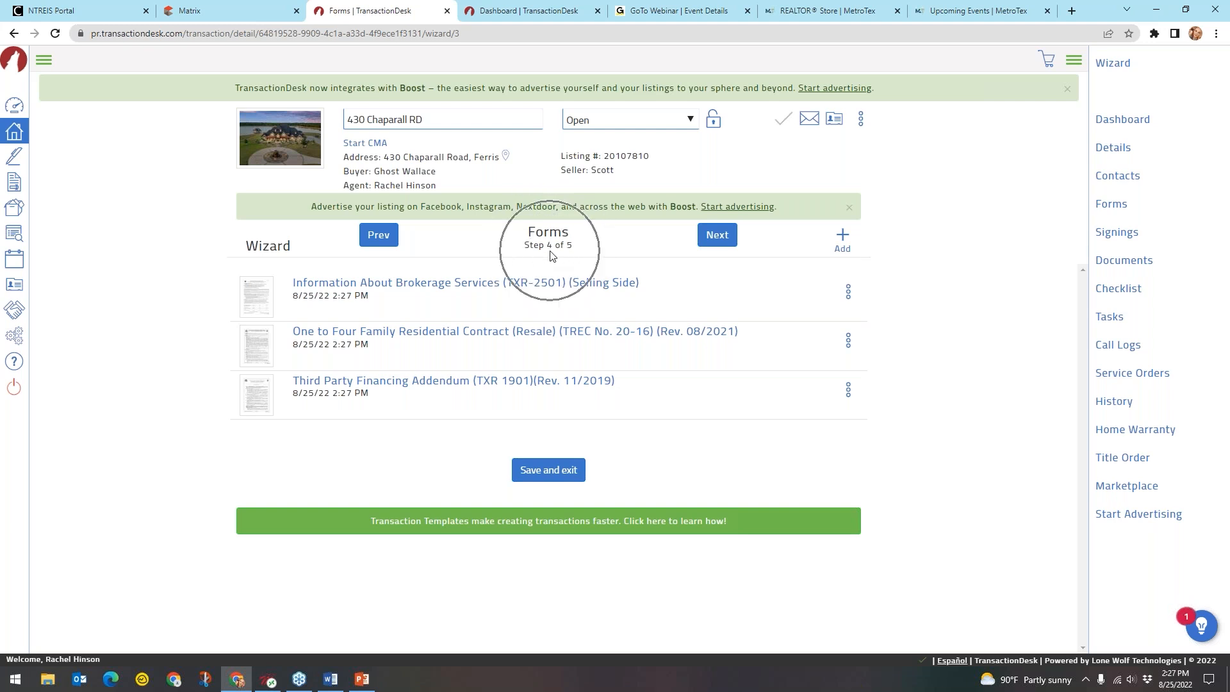
key(ctrl)
key(ctrl)
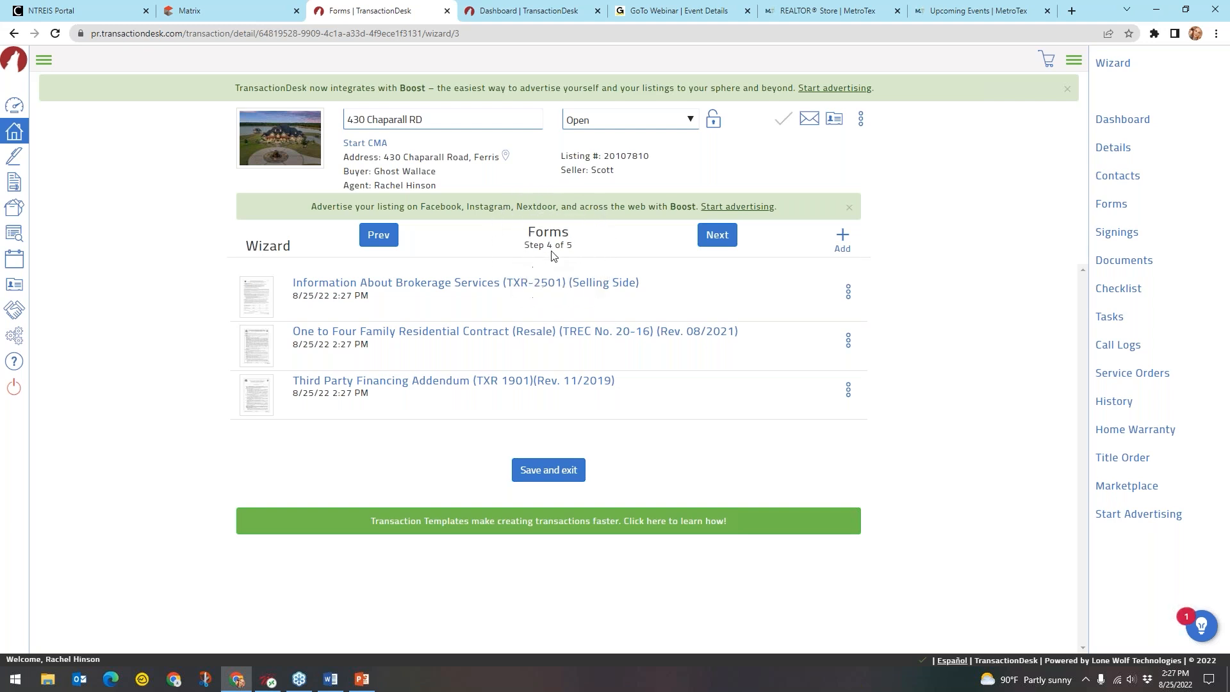
click(724, 241)
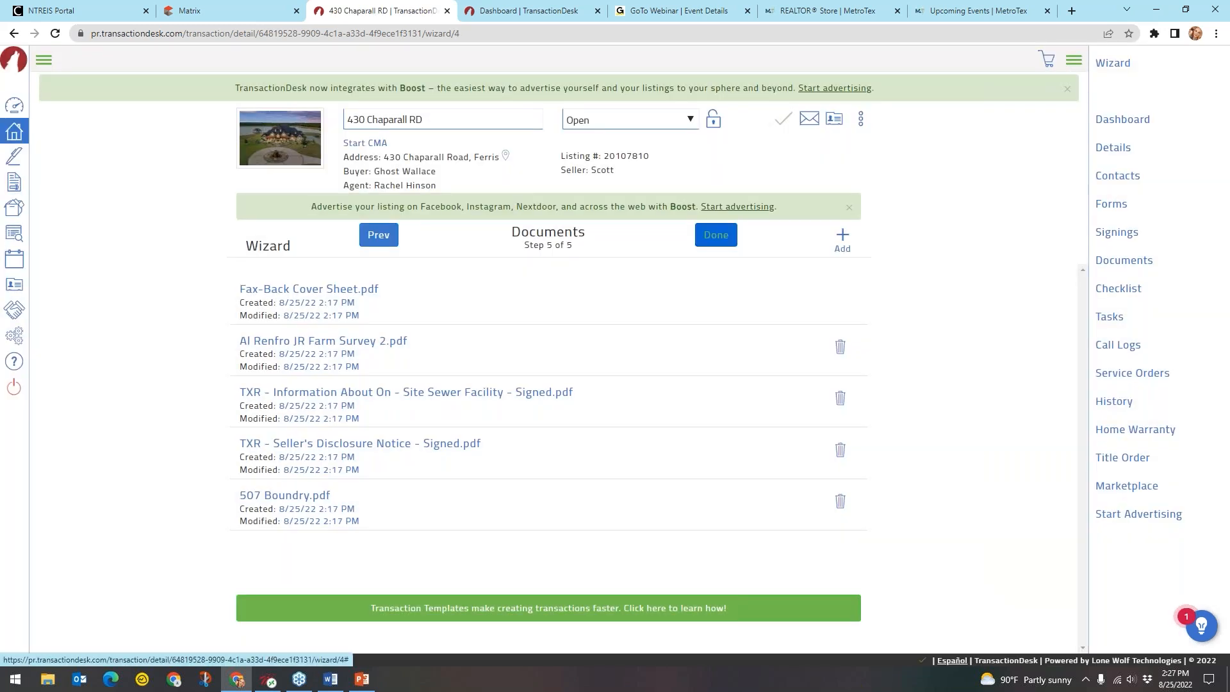
key(ctrl)
key(ctrl)
key(ctrl)
key(ctrl)
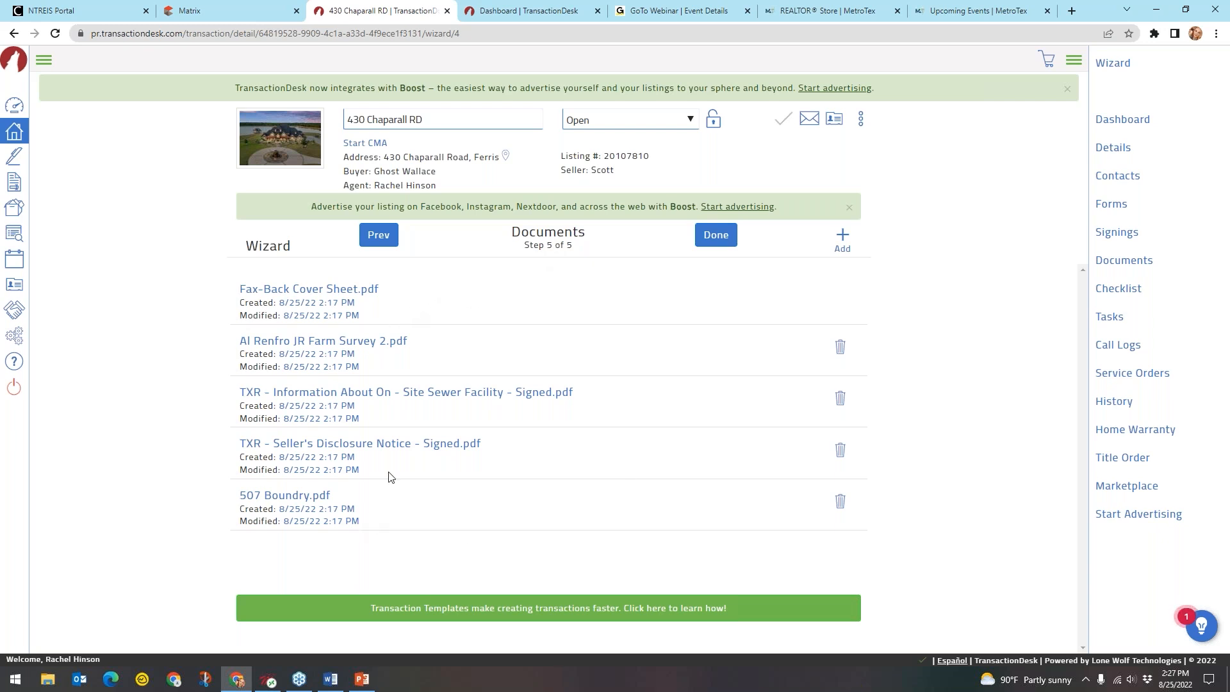
click(363, 449)
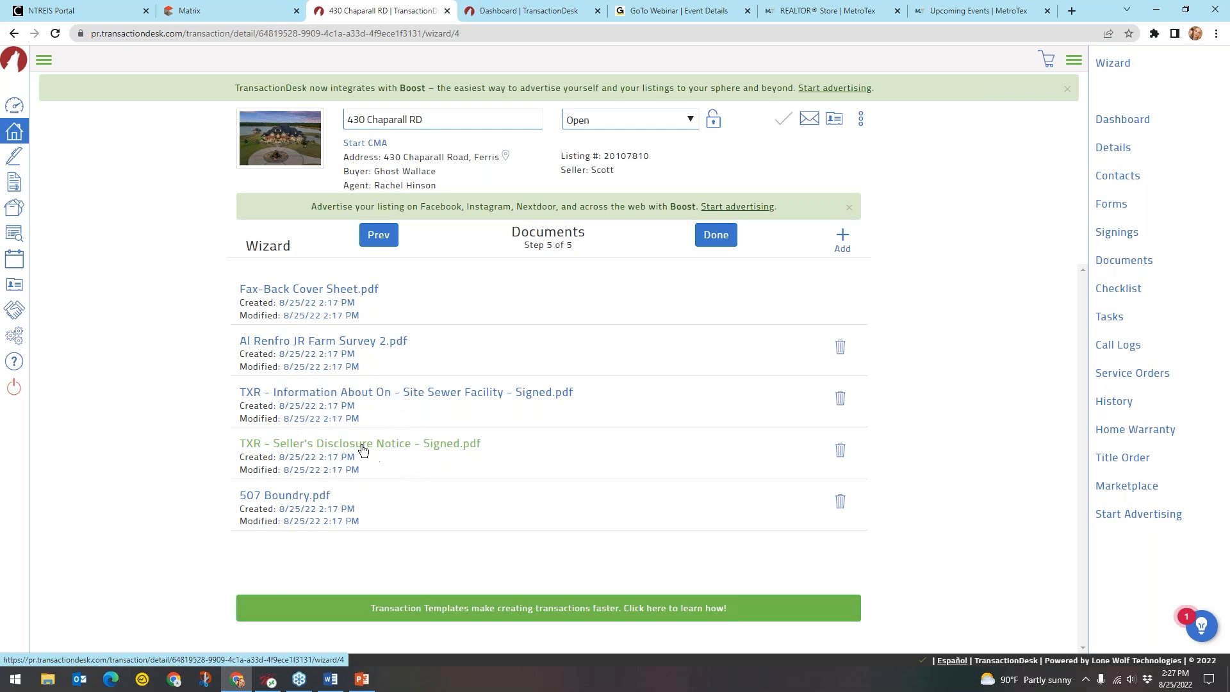
click(374, 349)
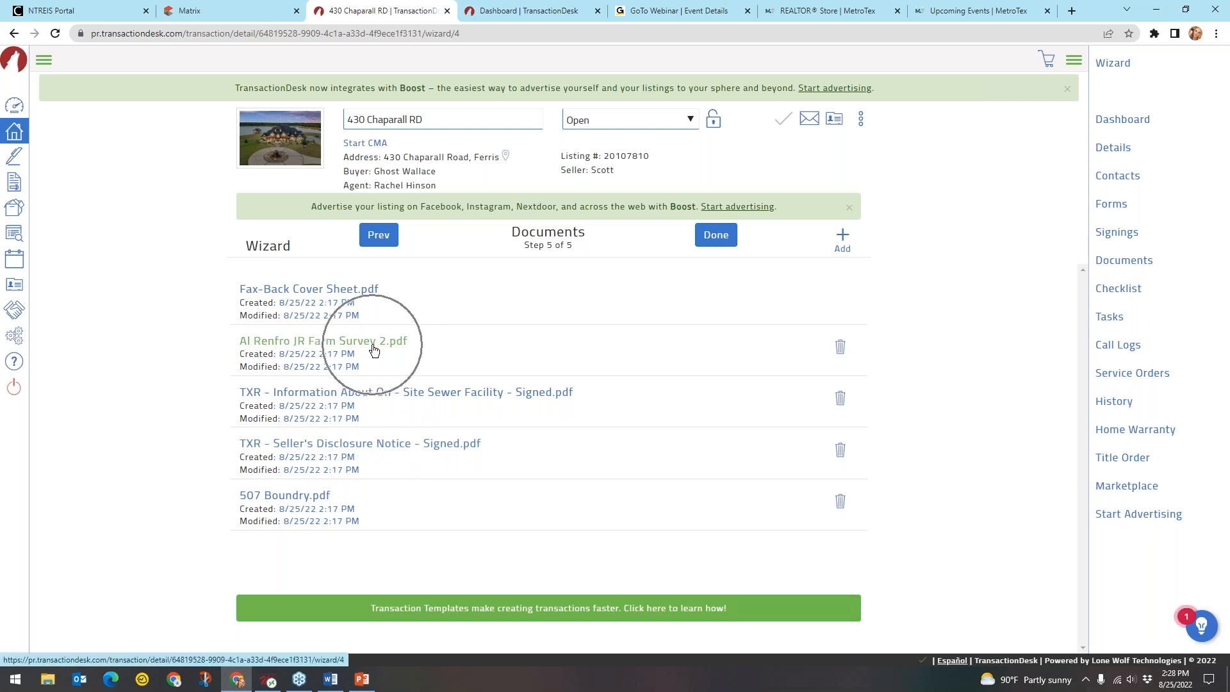
click(432, 393)
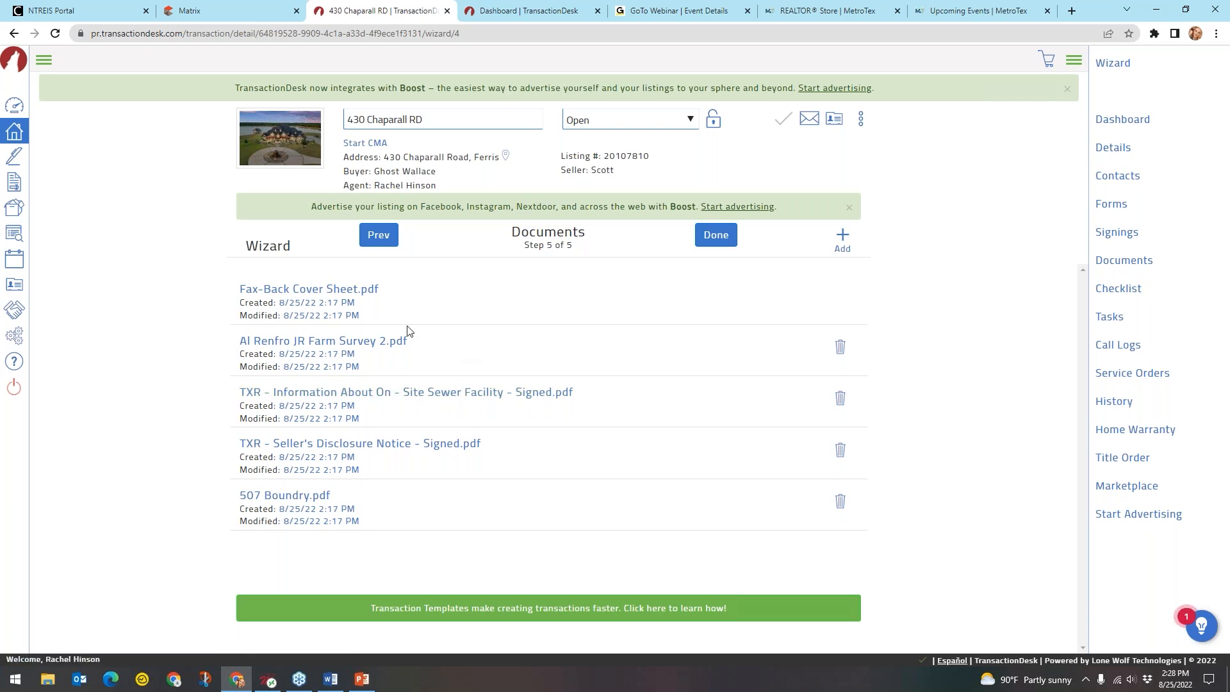
click(324, 298)
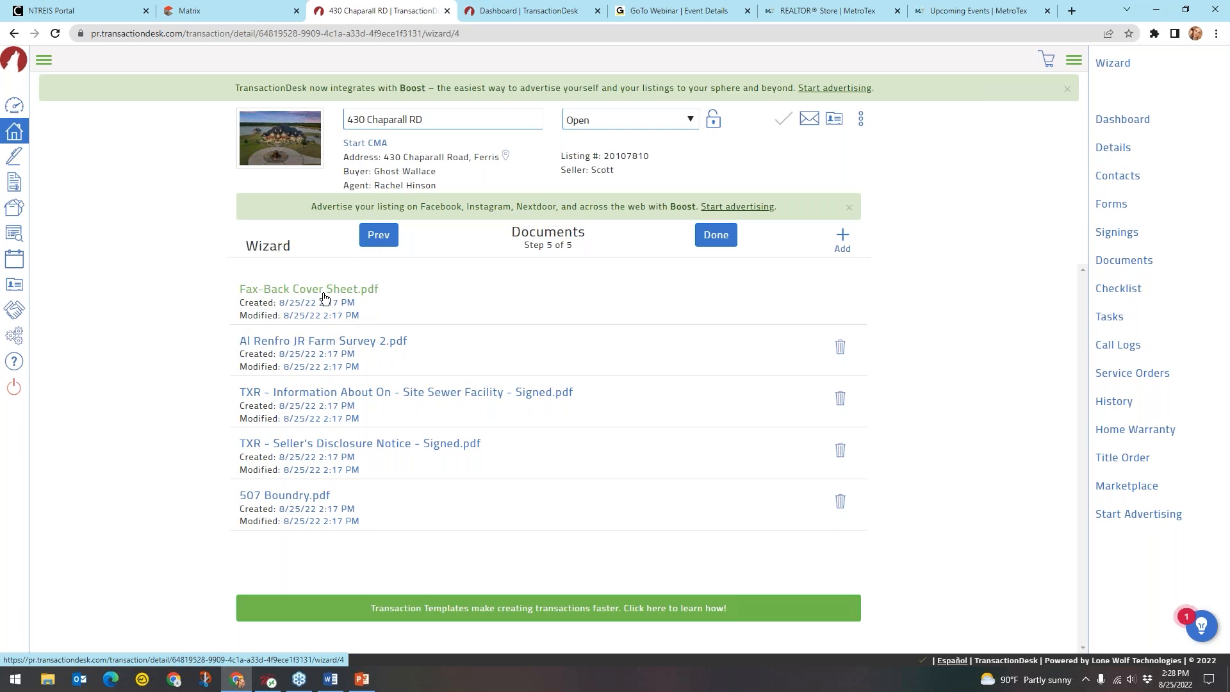
click(324, 298)
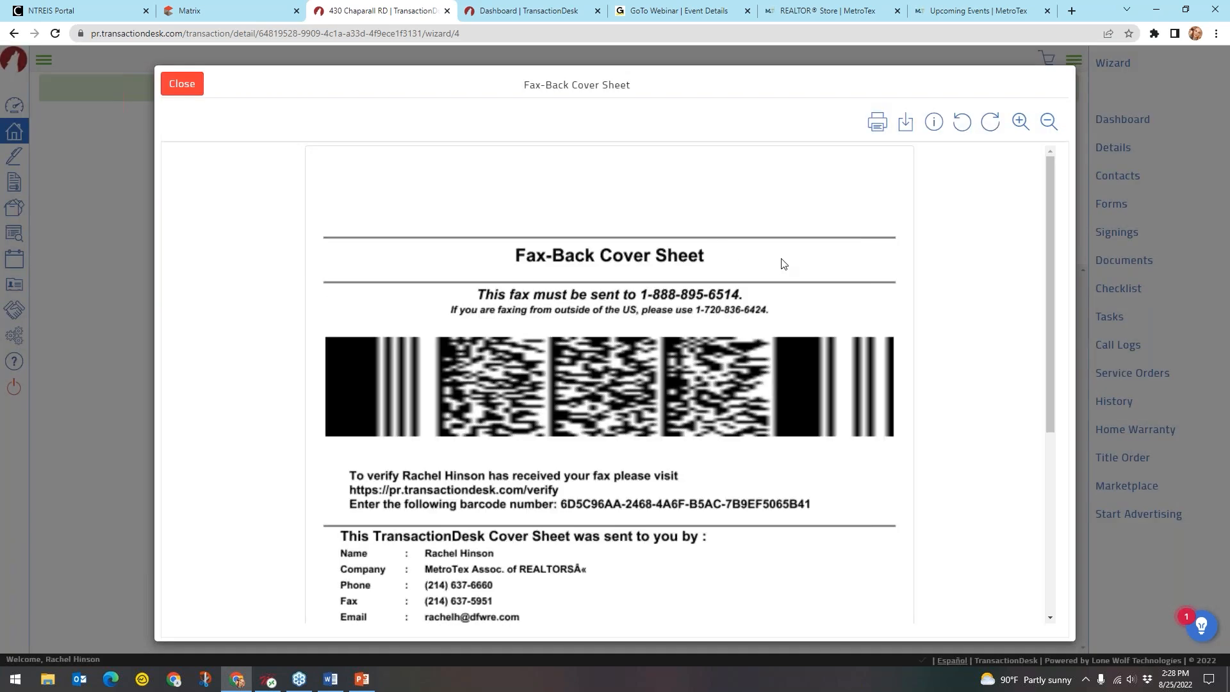
scroll(887, 258, down, 2)
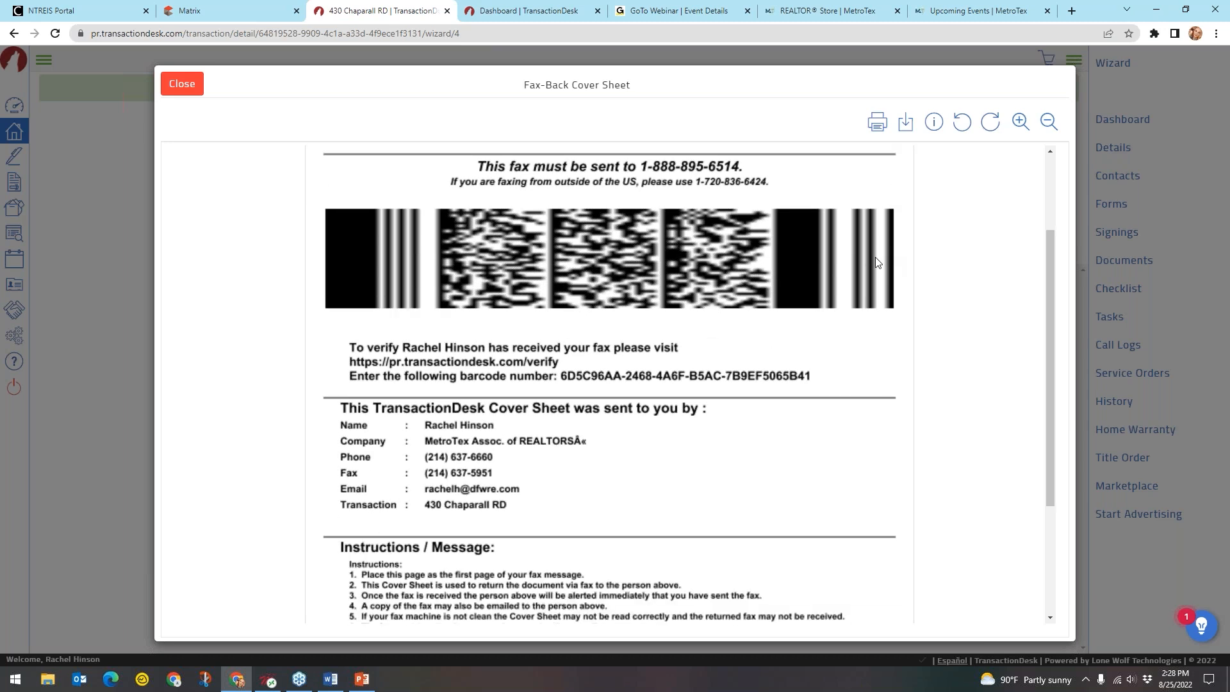
scroll(875, 257, up, 1)
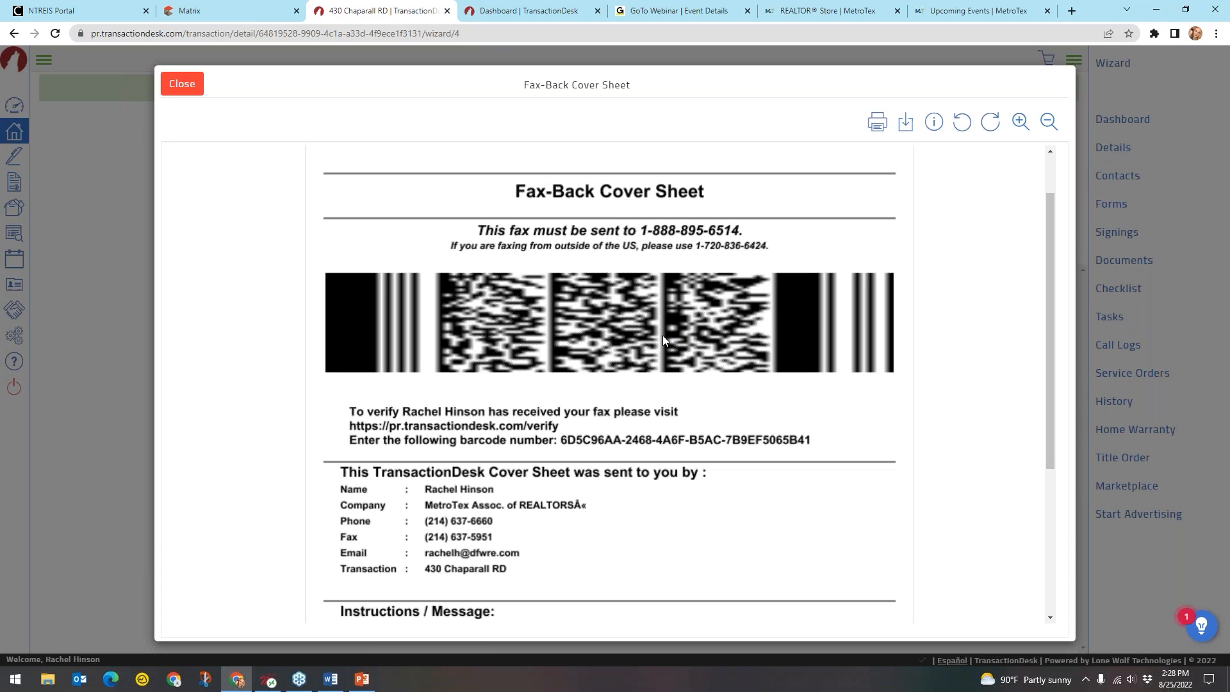
scroll(657, 335, down, 4)
scroll(666, 336, up, 5)
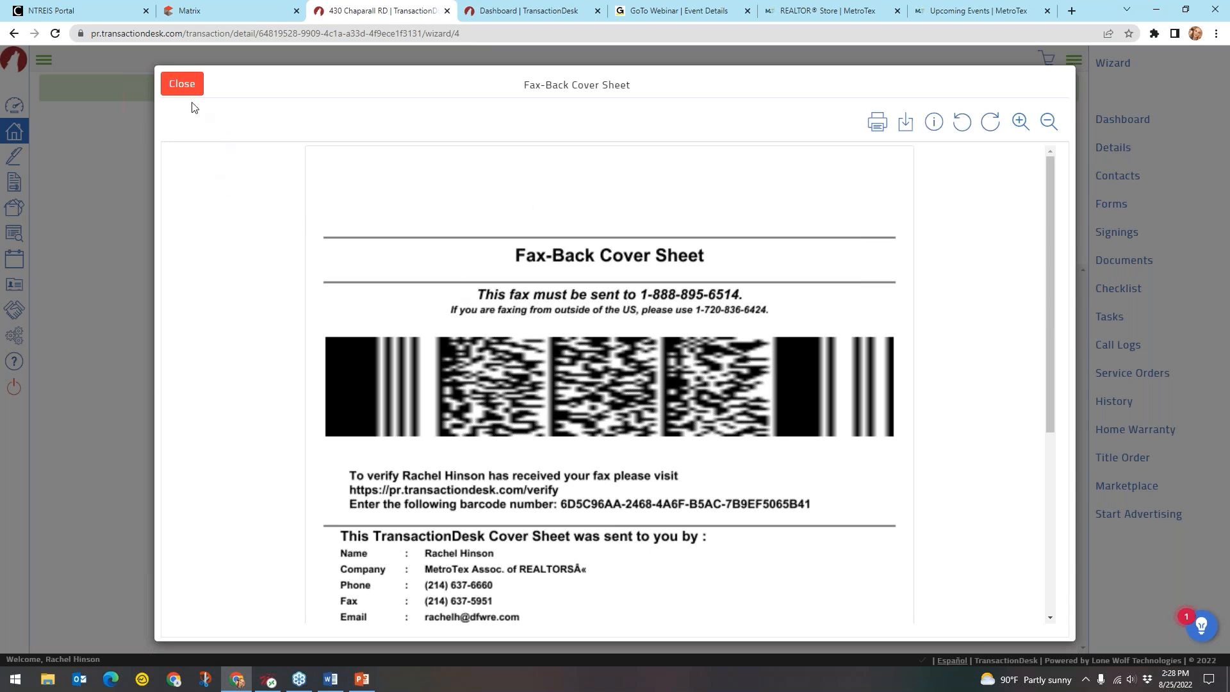
click(182, 86)
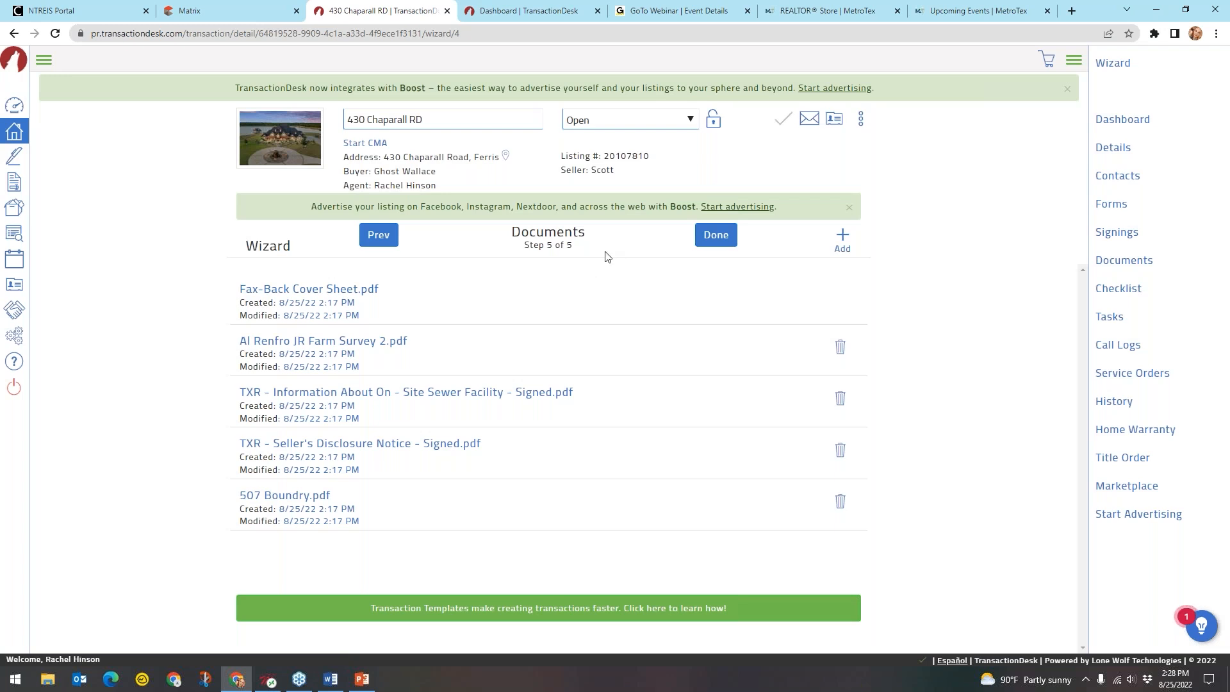
click(577, 252)
click(710, 244)
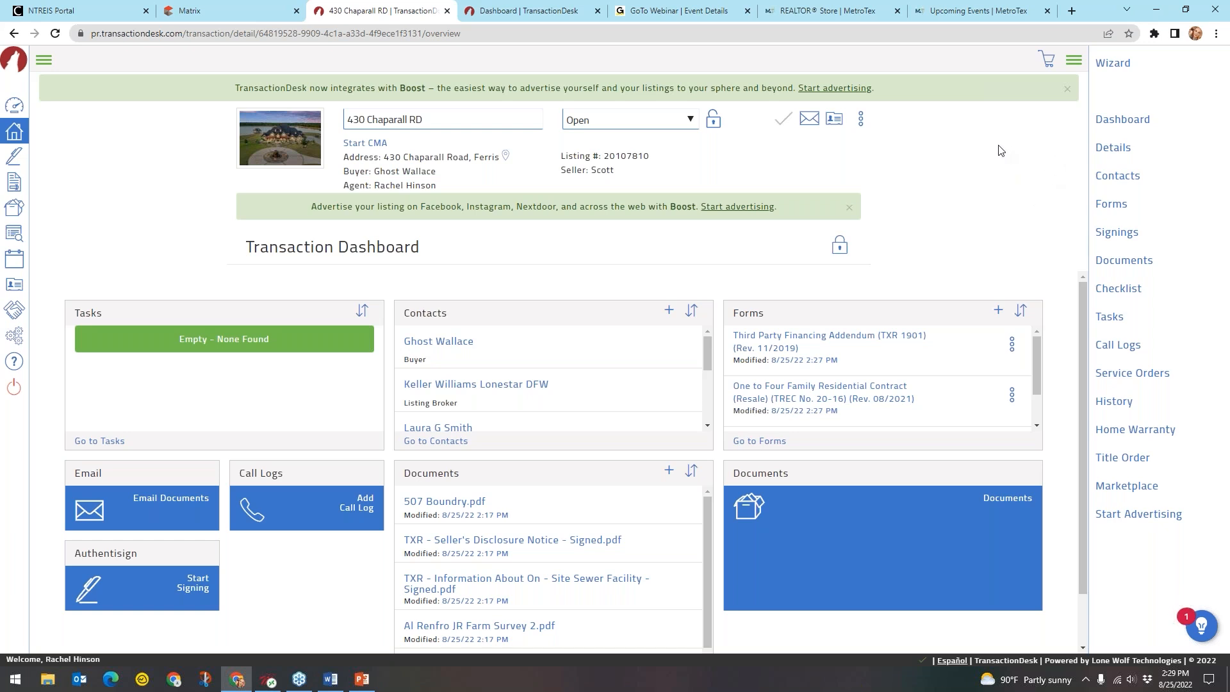
click(1160, 168)
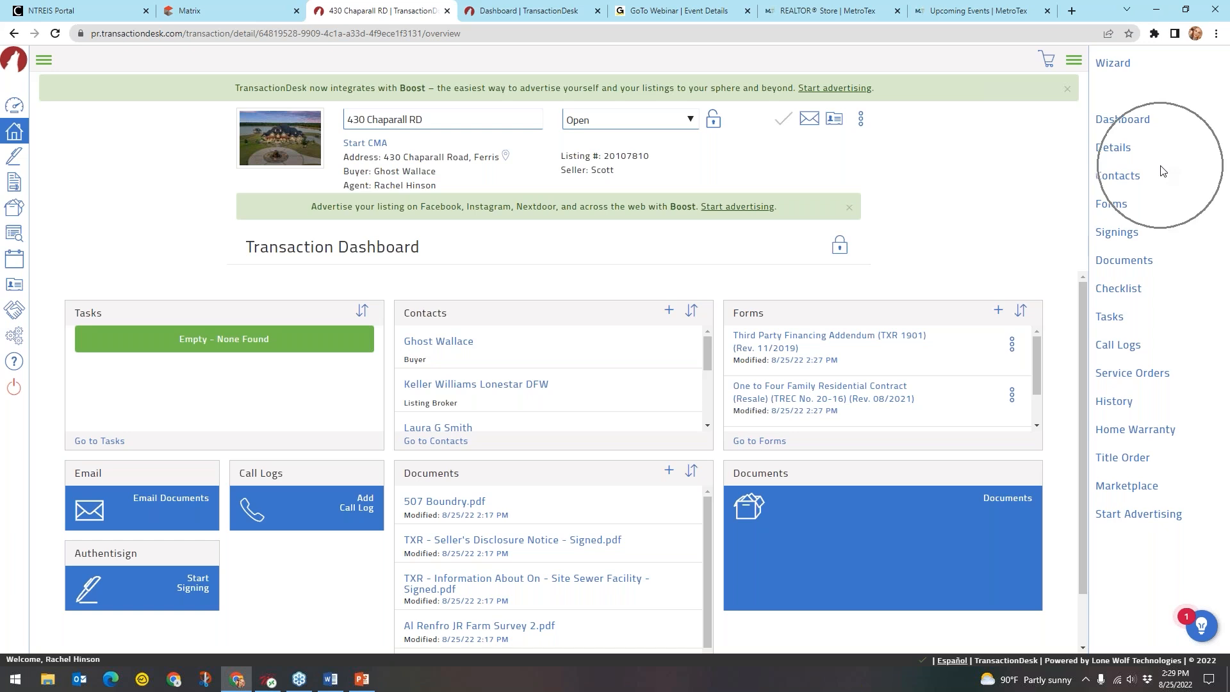
click(1190, 273)
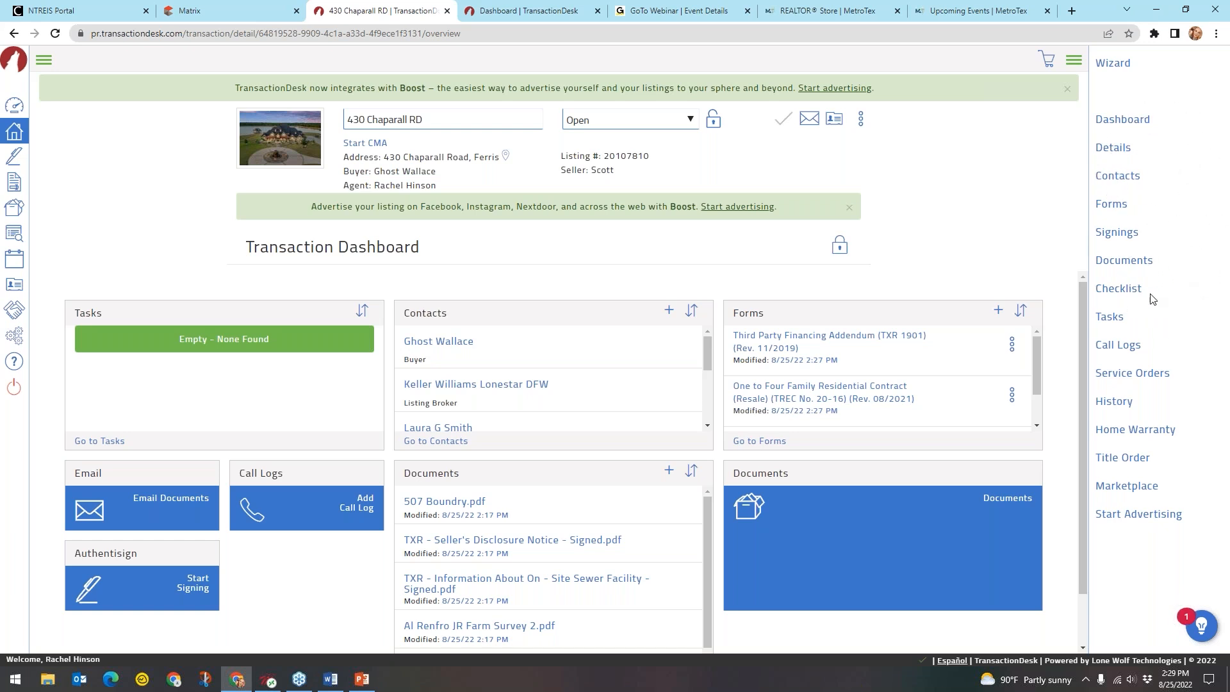
key(ctrl)
key(ctrl)
key(ctrl)
key(ctrl)
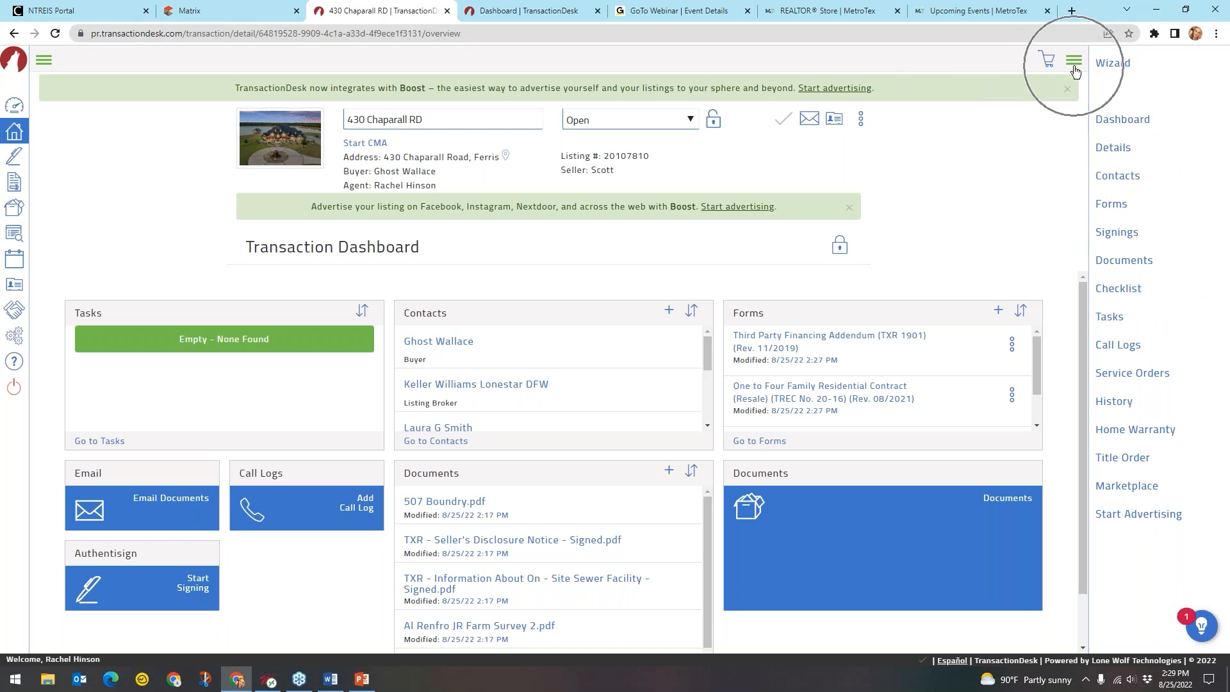
Hide and reshow the right navigation panel, then go to the transaction's Documents list
click(1073, 61)
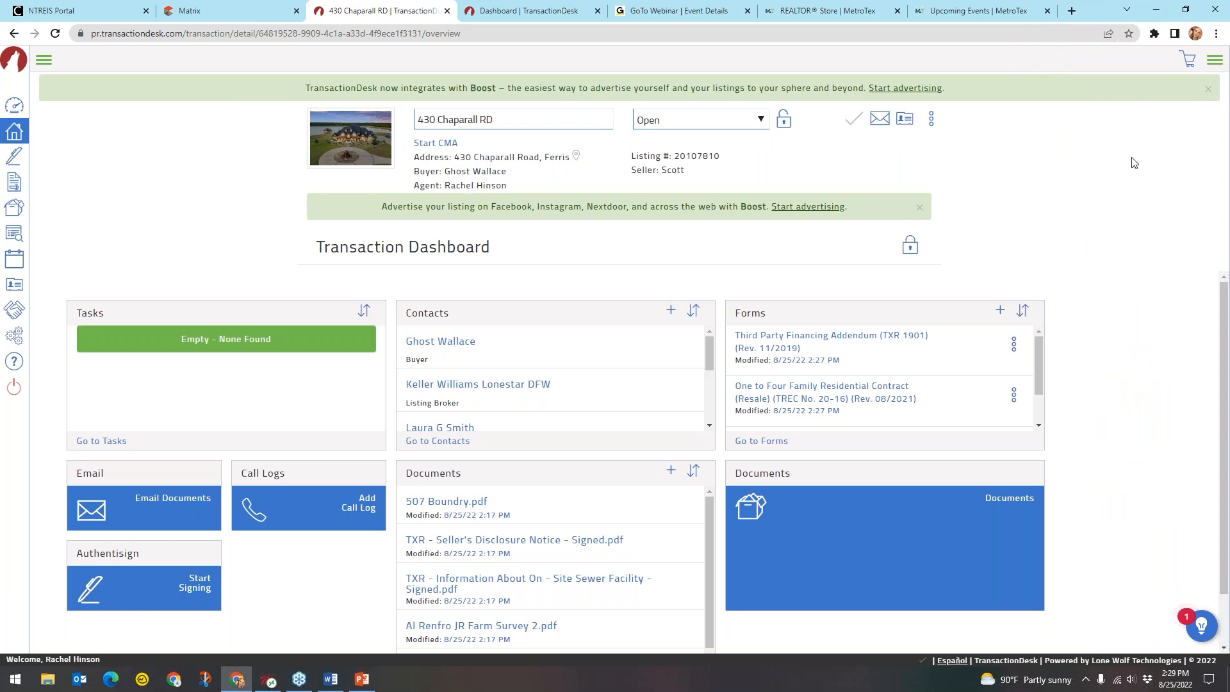
click(1212, 62)
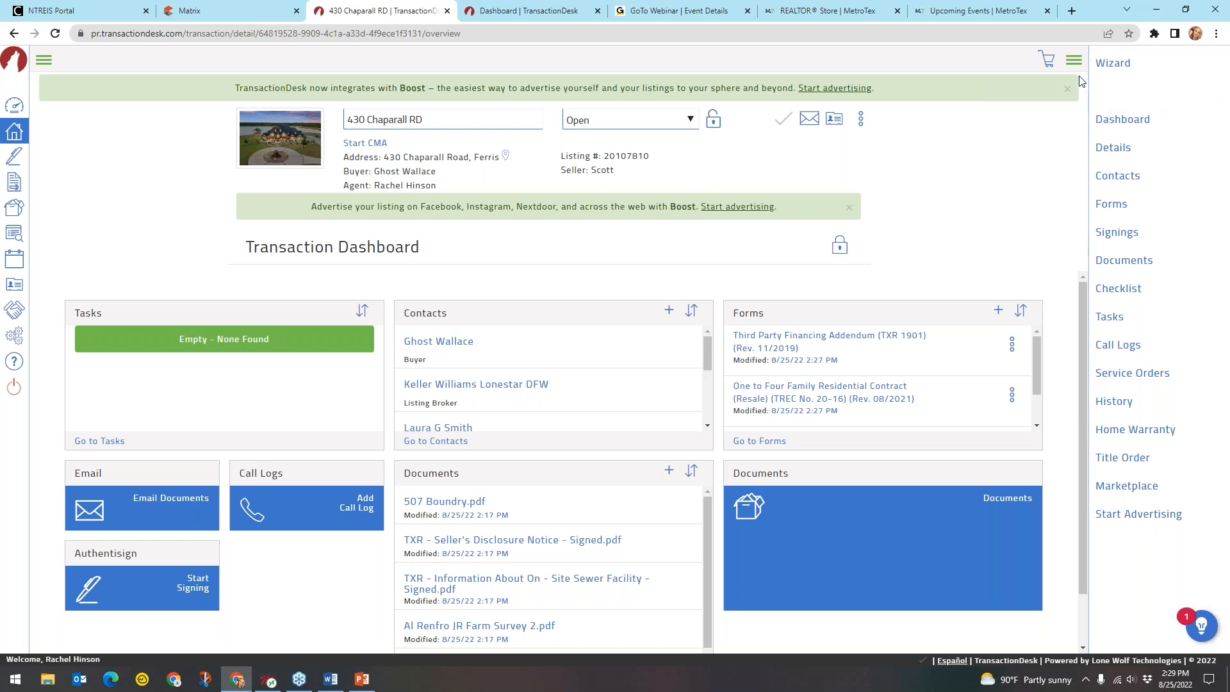
key(ctrl)
key(ctrl)
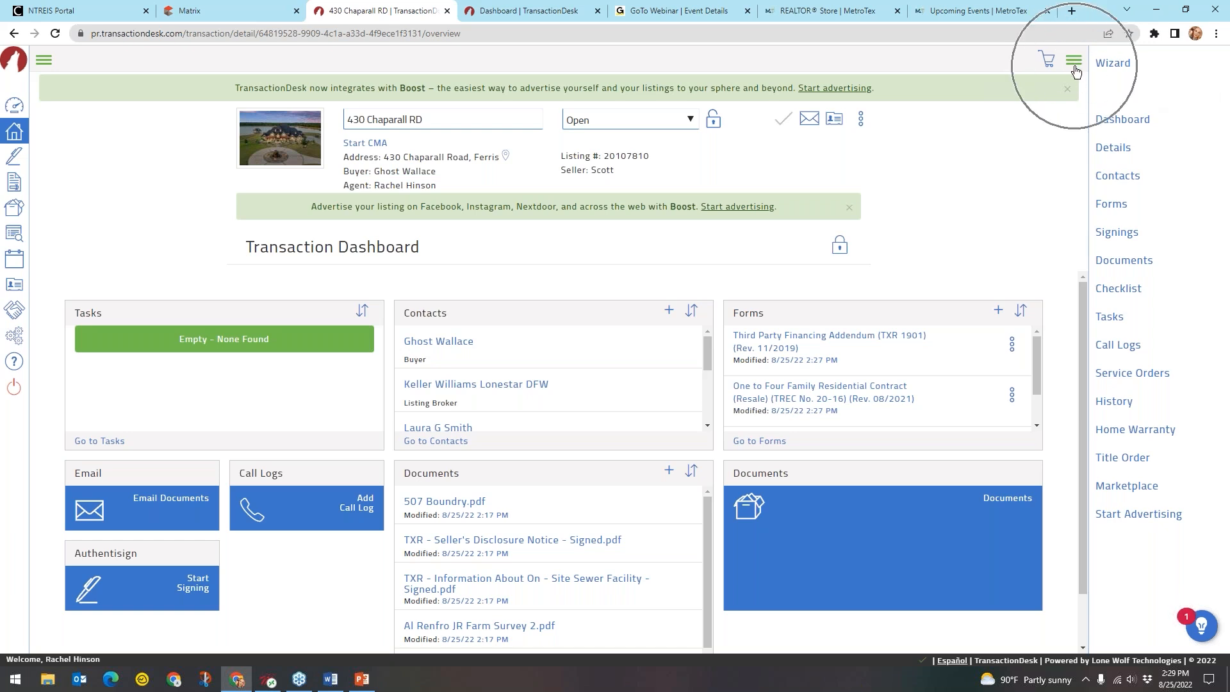
key(ctrl)
key(ctrl)
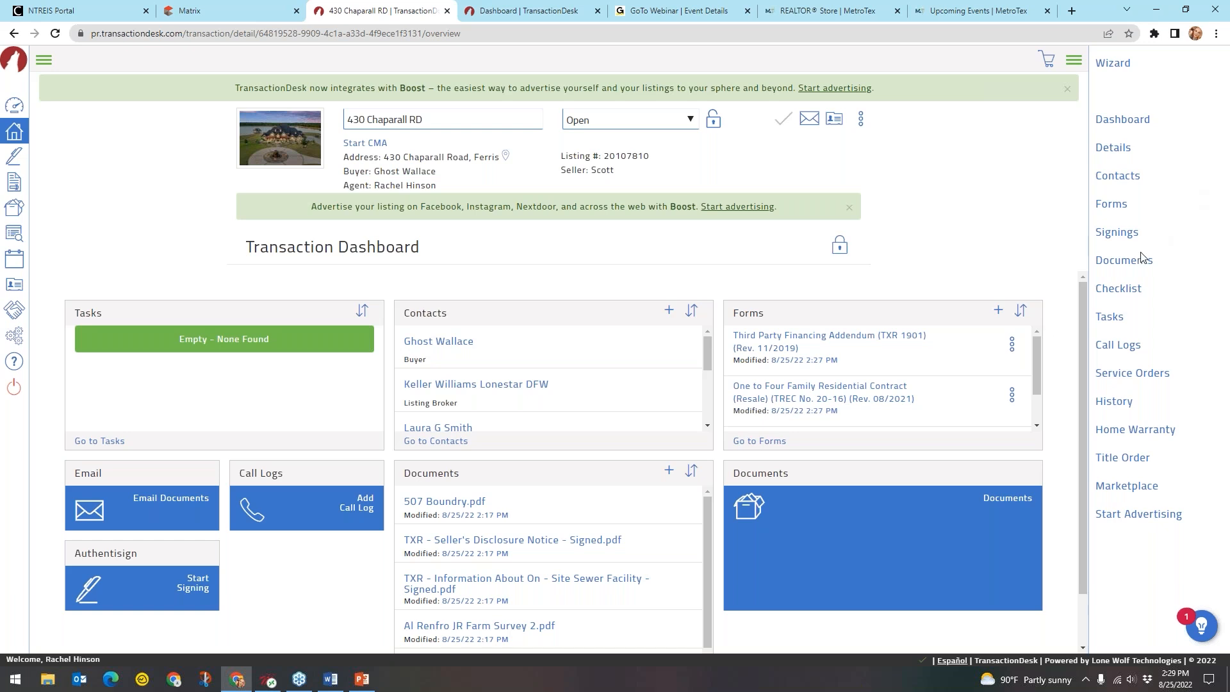
key(ctrl)
key(ctrl)
key(ctrl)
click(1129, 265)
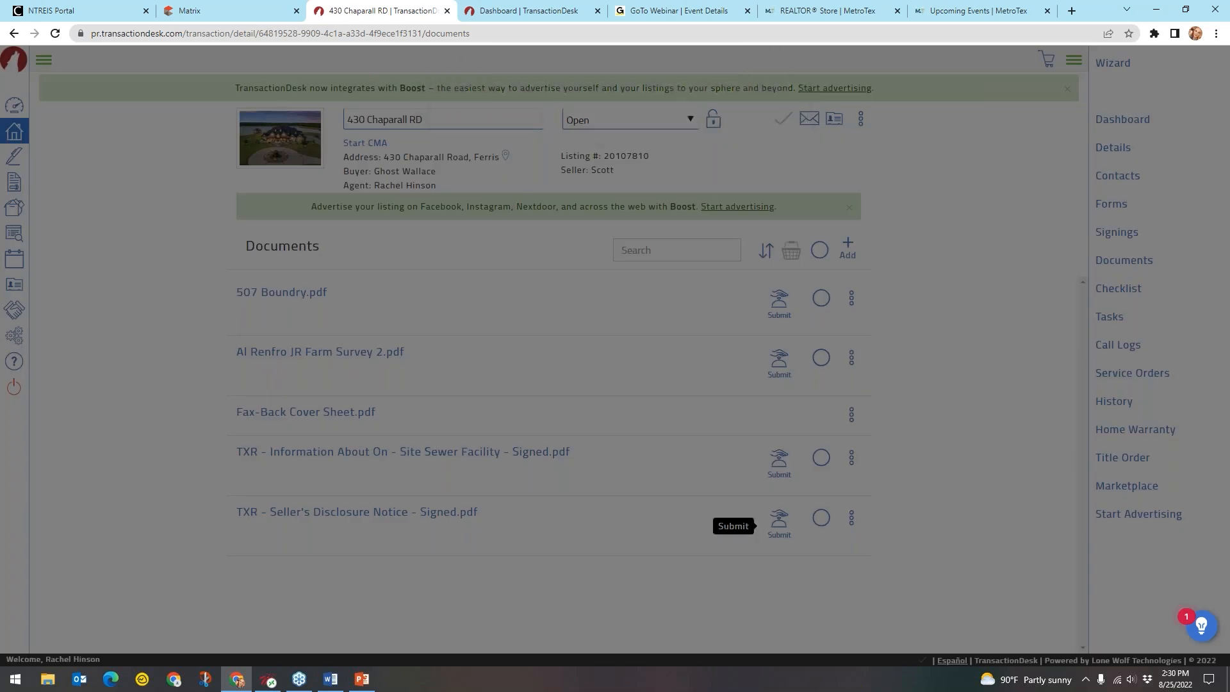
Submit the Seller's Disclosure Notice for review and confirm
click(778, 520)
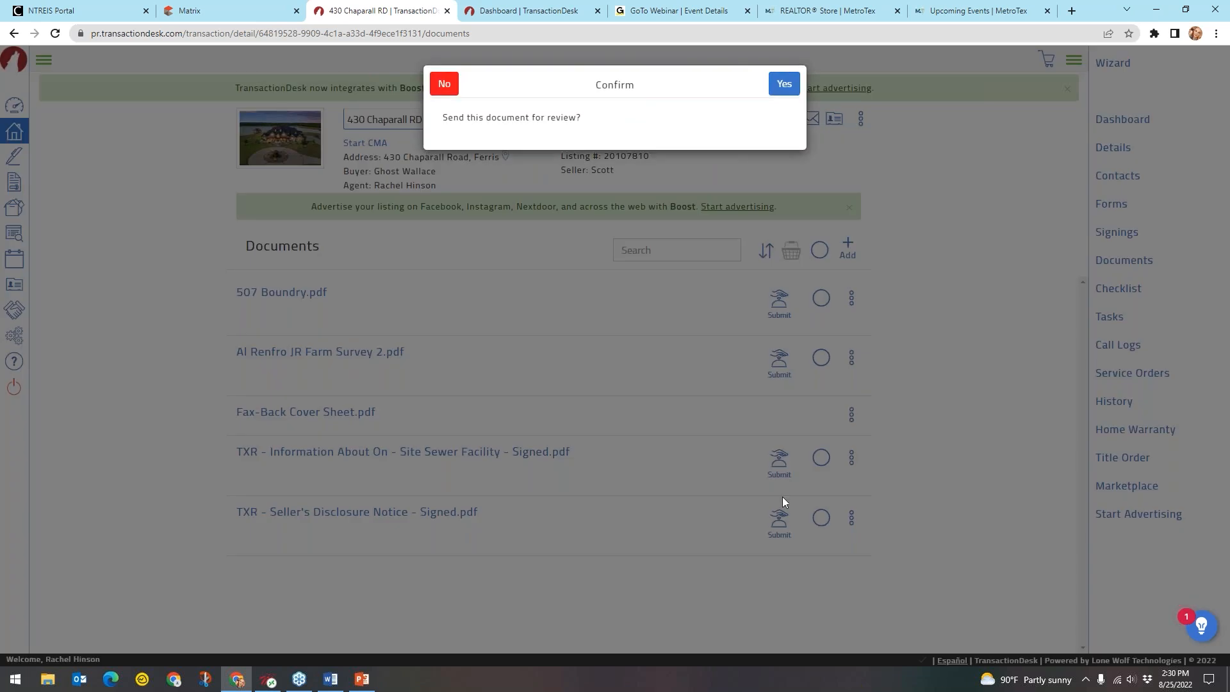
key(ctrl)
key(ctrl)
key(ctrl)
key(ctrl)
key(ctrl)
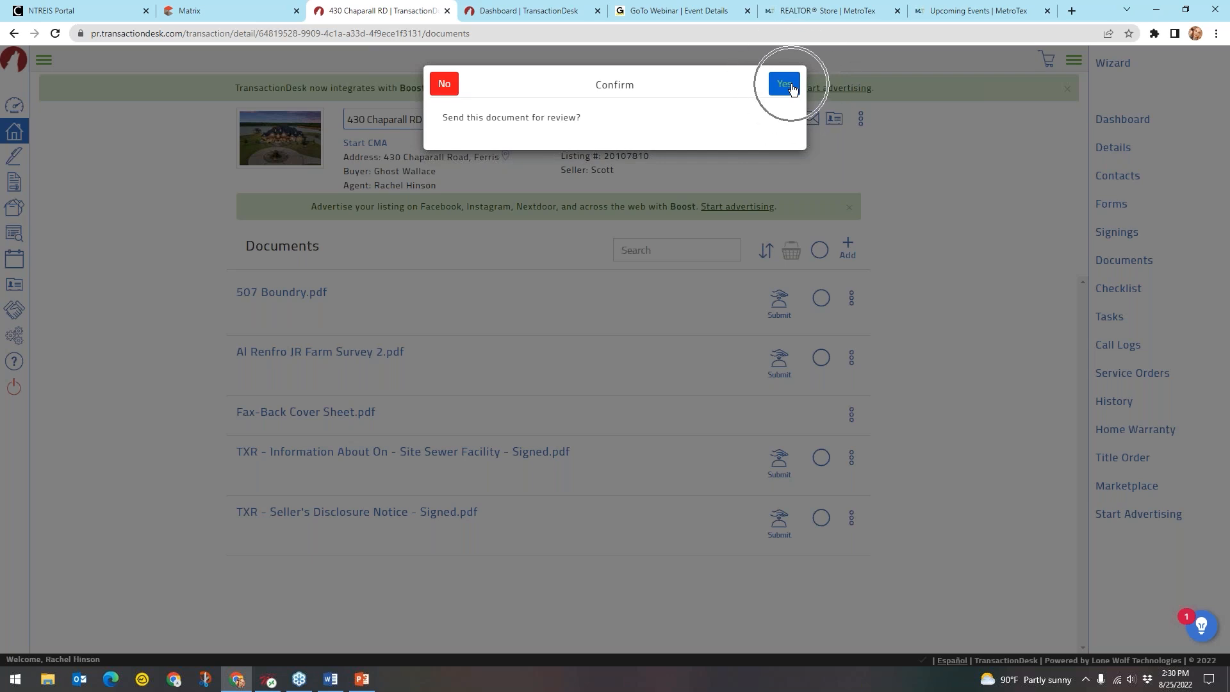
click(787, 84)
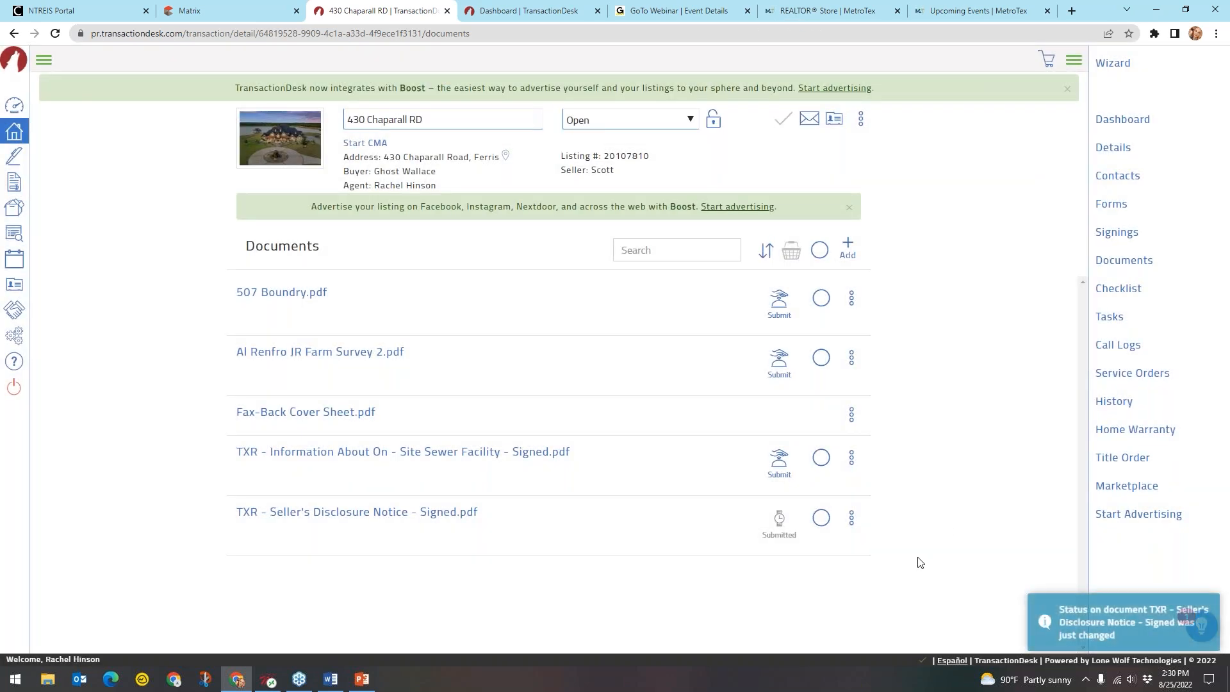
key(ctrl)
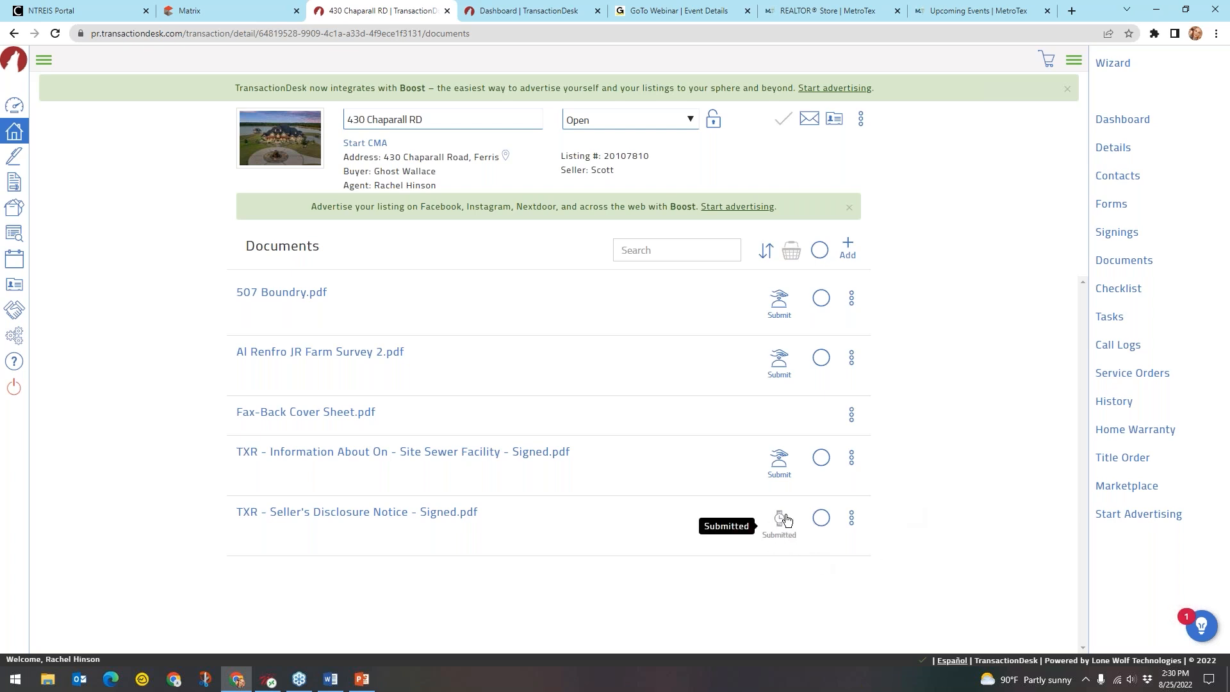
click(781, 458)
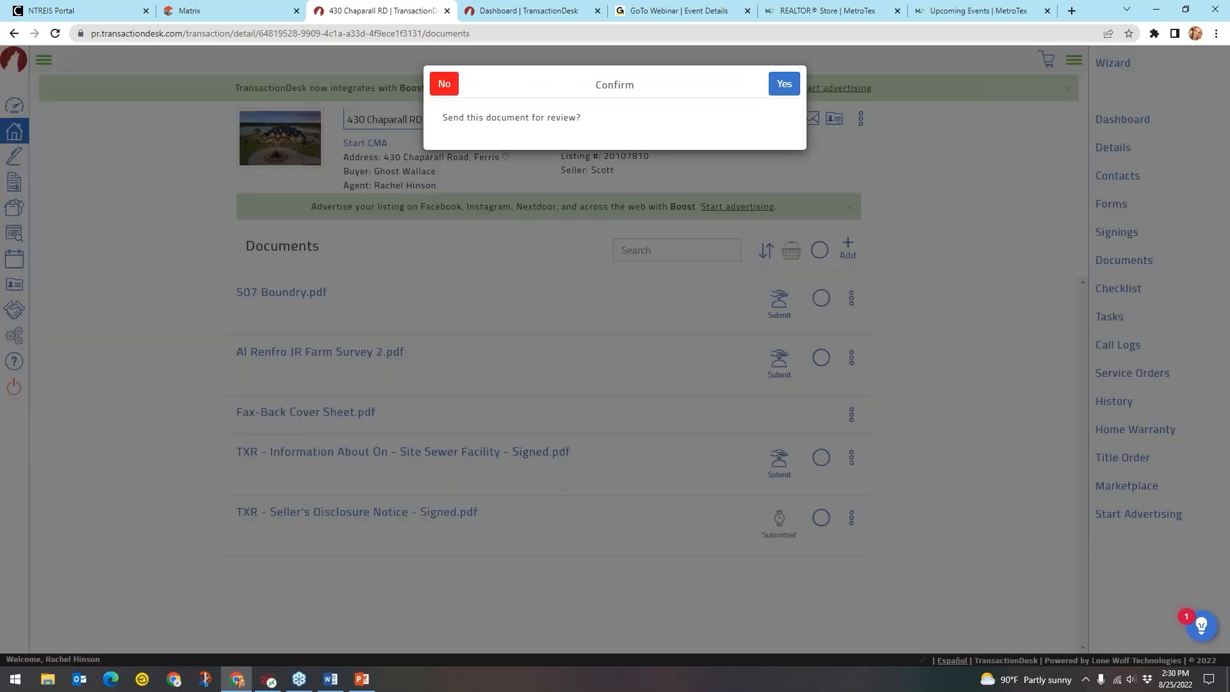
click(784, 86)
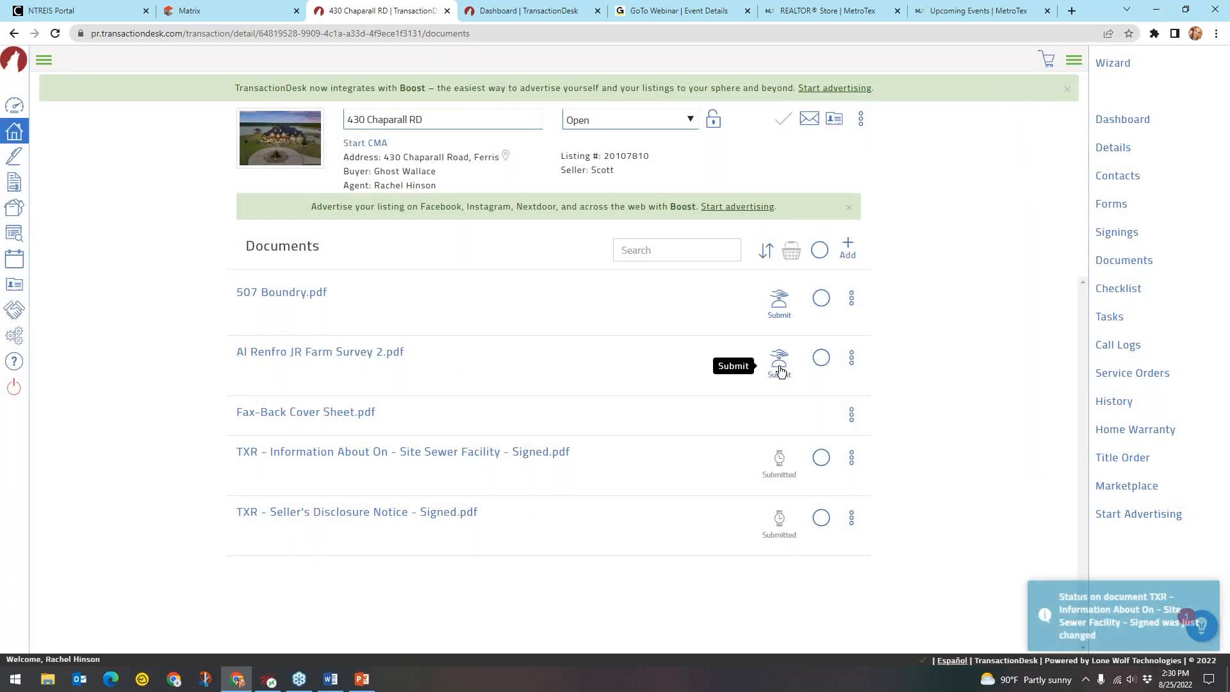
click(779, 359)
click(782, 82)
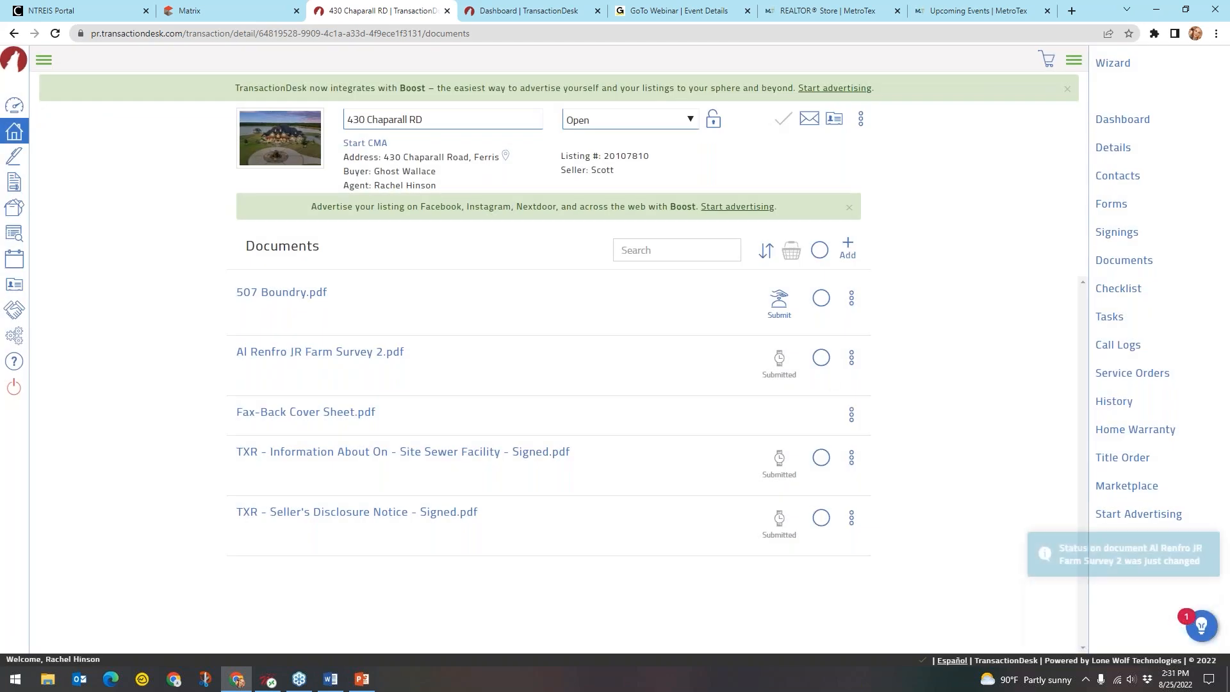
Expand the left navigation sidebar to show its labels
key(ctrl)
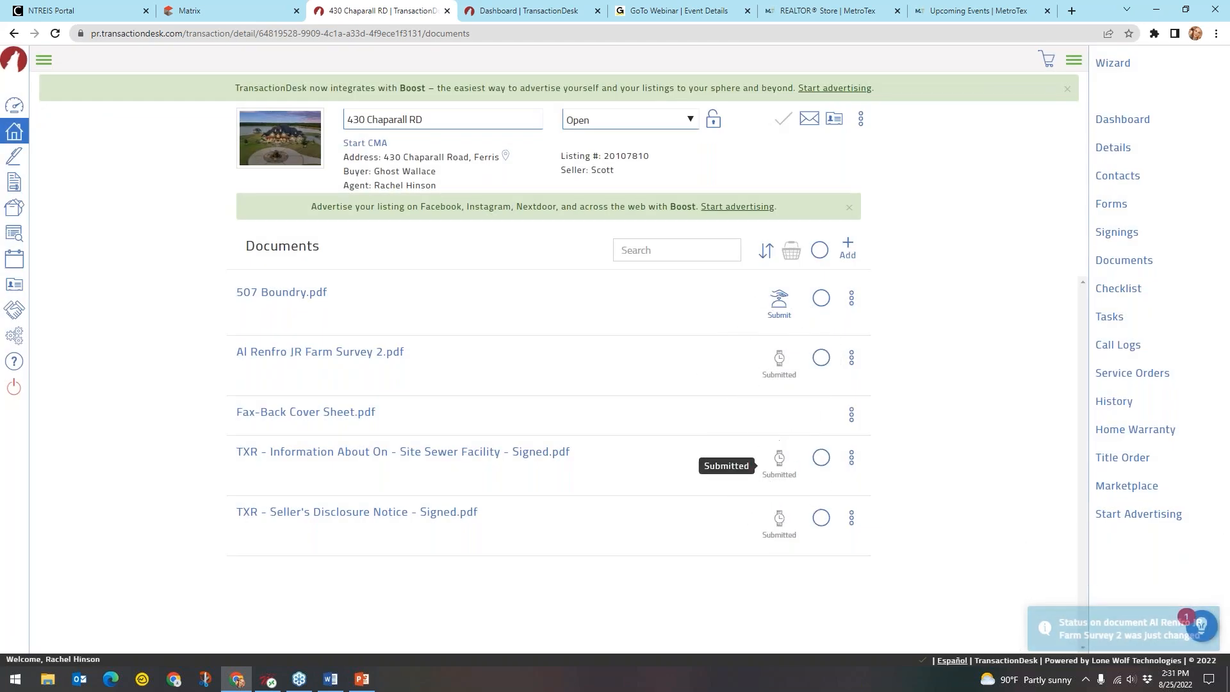
key(ctrl)
key(ctrl)
key(ctrl)
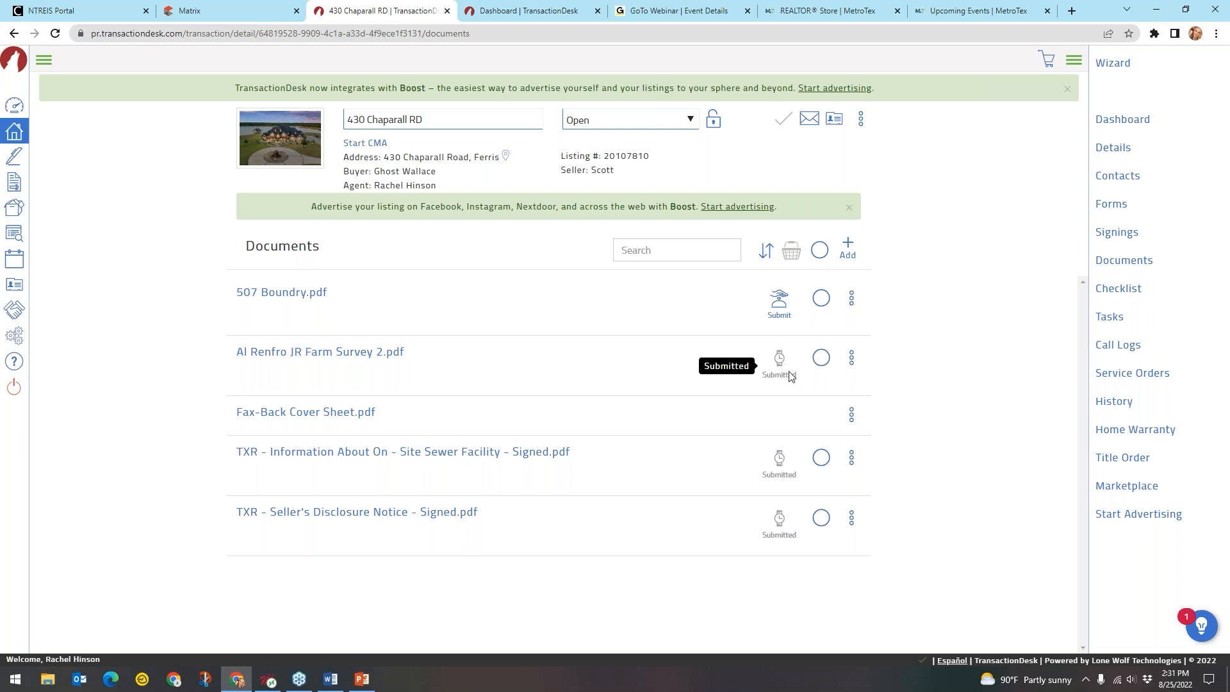
key(ctrl)
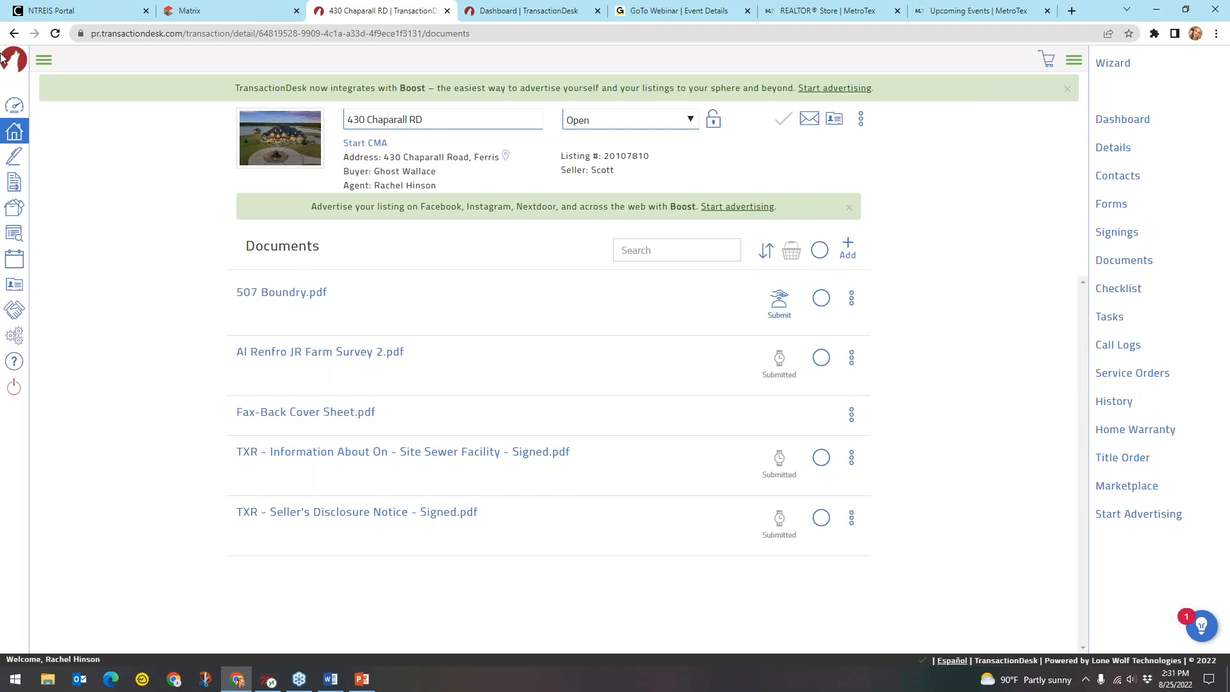
click(52, 64)
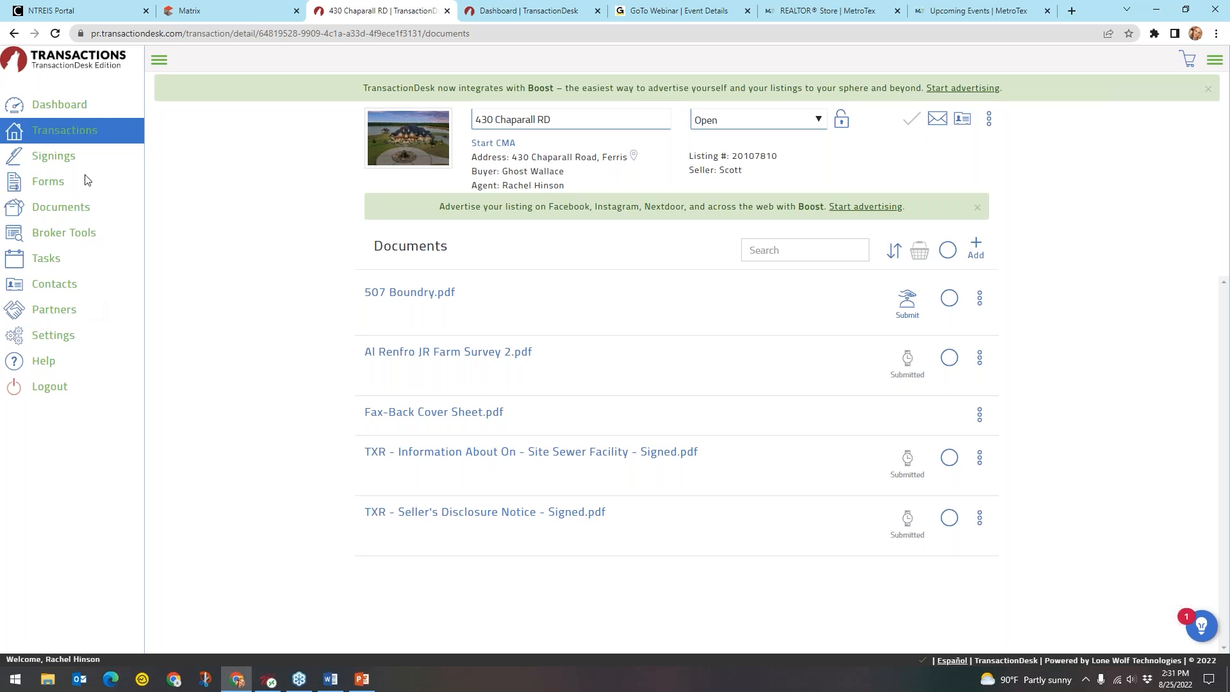
click(74, 112)
key(ctrl)
key(ctrl)
key(ctrl)
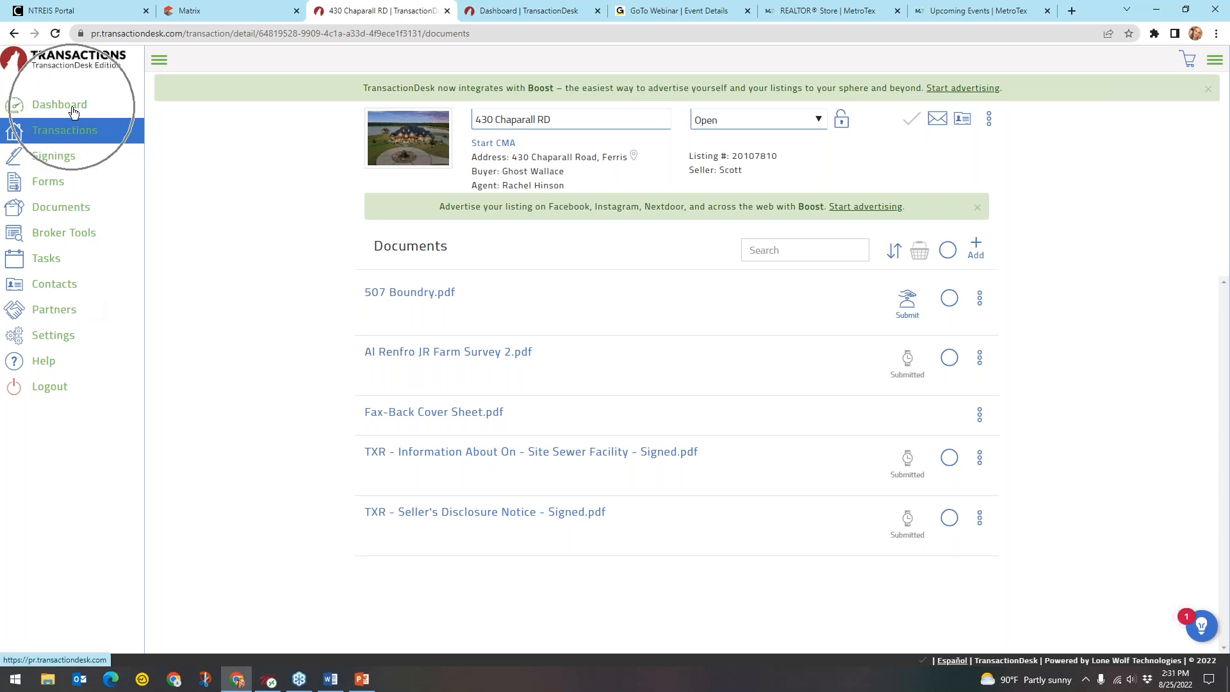
click(74, 112)
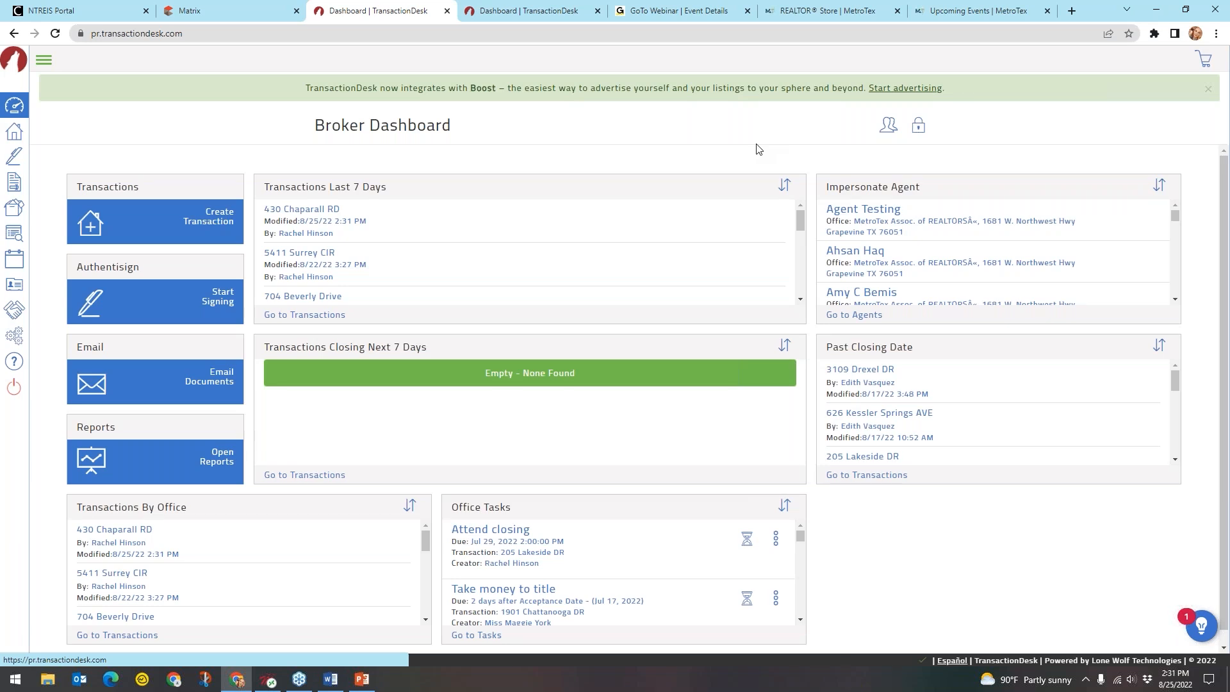
click(369, 144)
click(889, 133)
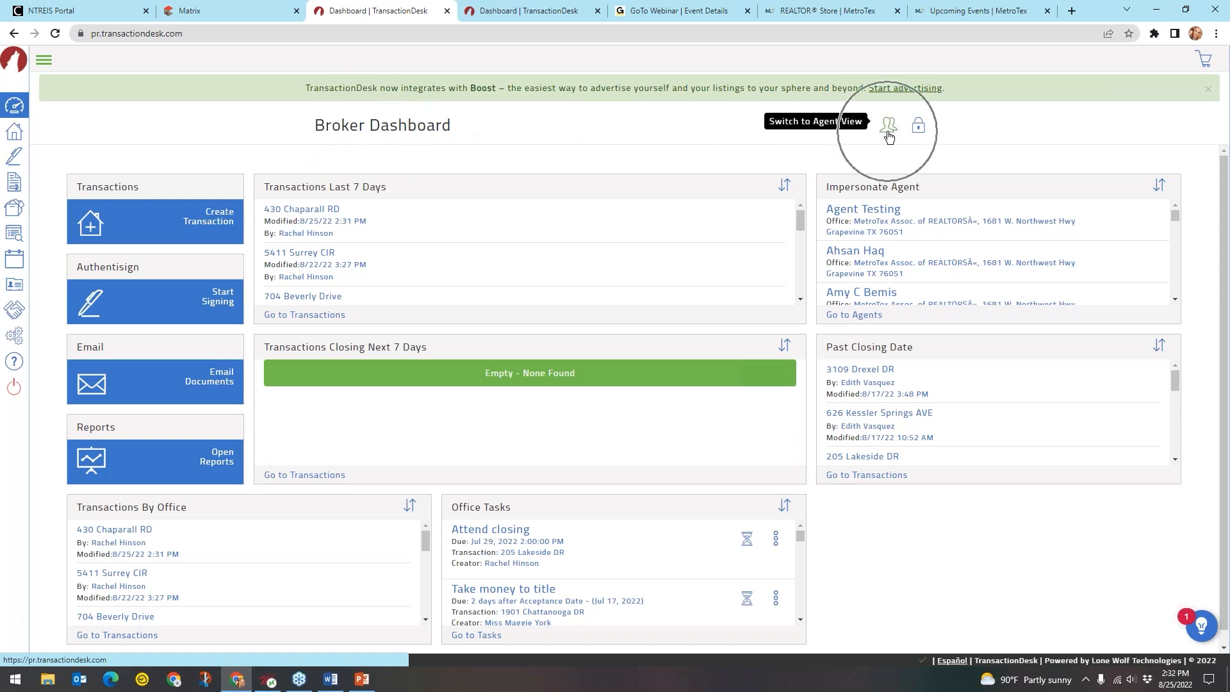
click(891, 129)
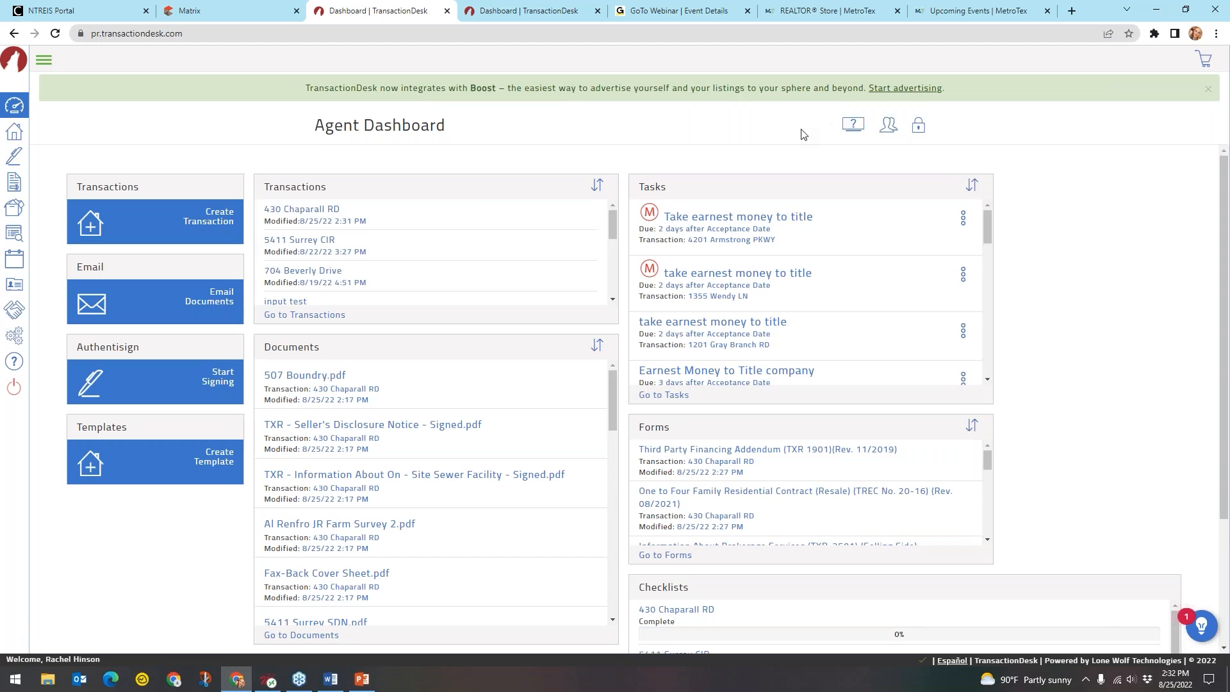
key(ctrl)
key(ctrl)
key(ctrl)
key(ctrl)
key(ctrl)
key(ctrl)
key(ctrl)
key(ctrl)
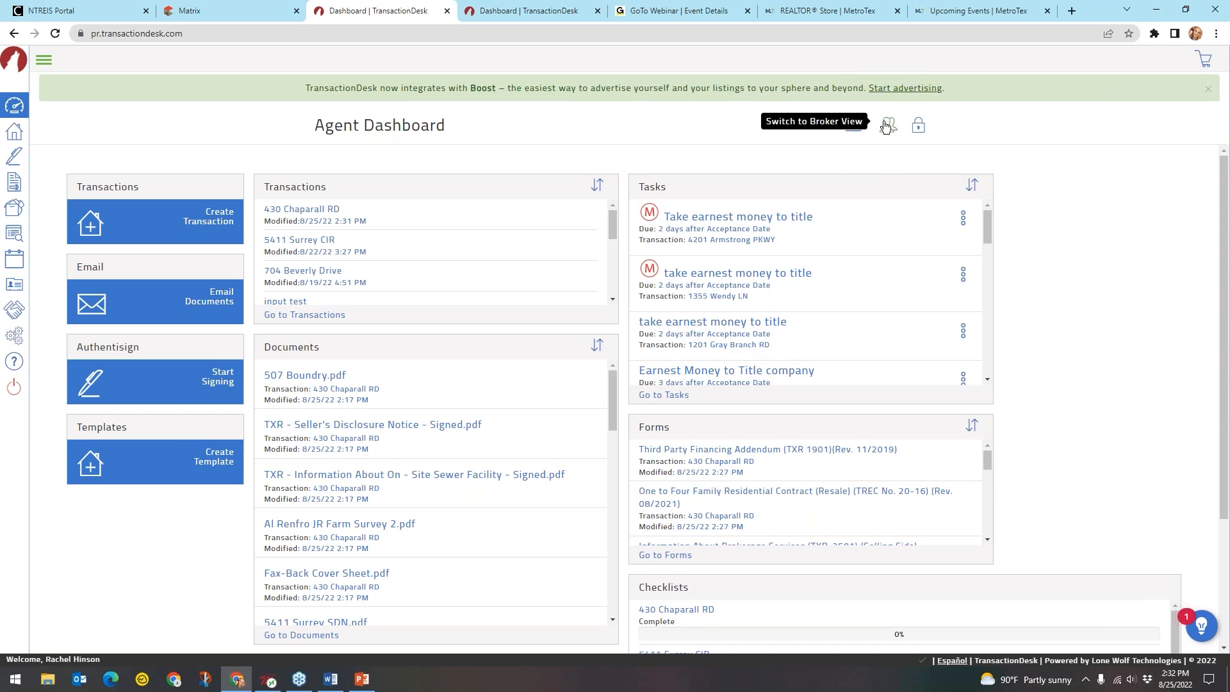
click(887, 125)
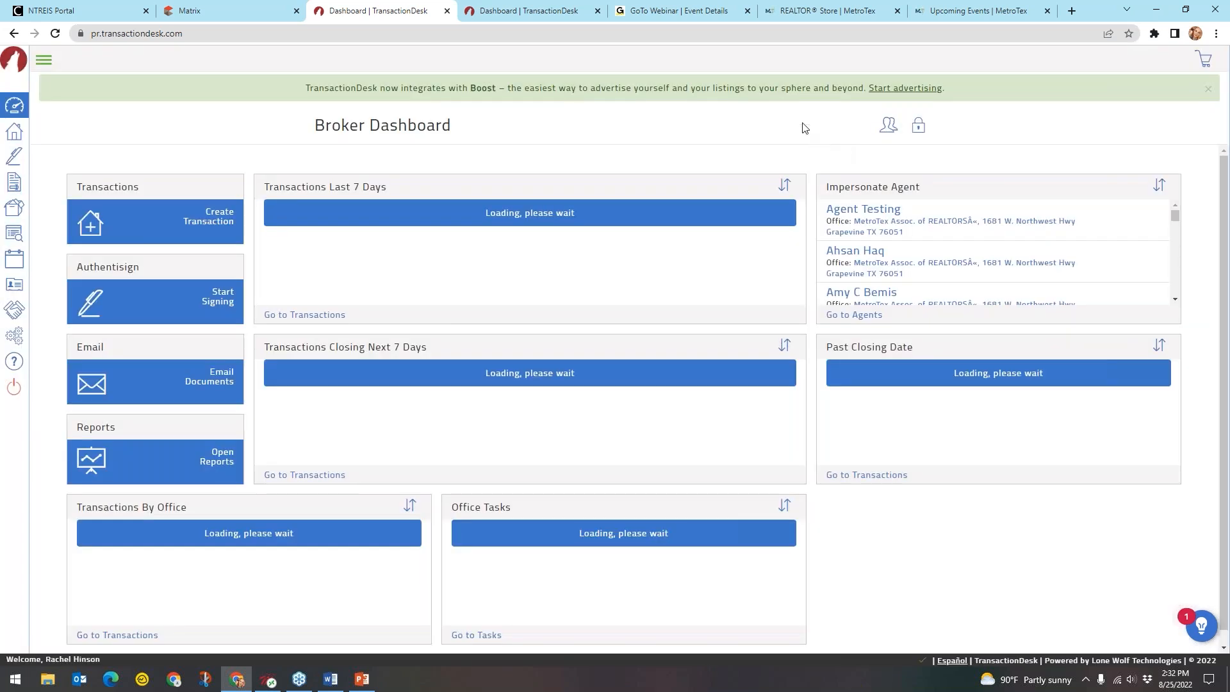
key(ctrl)
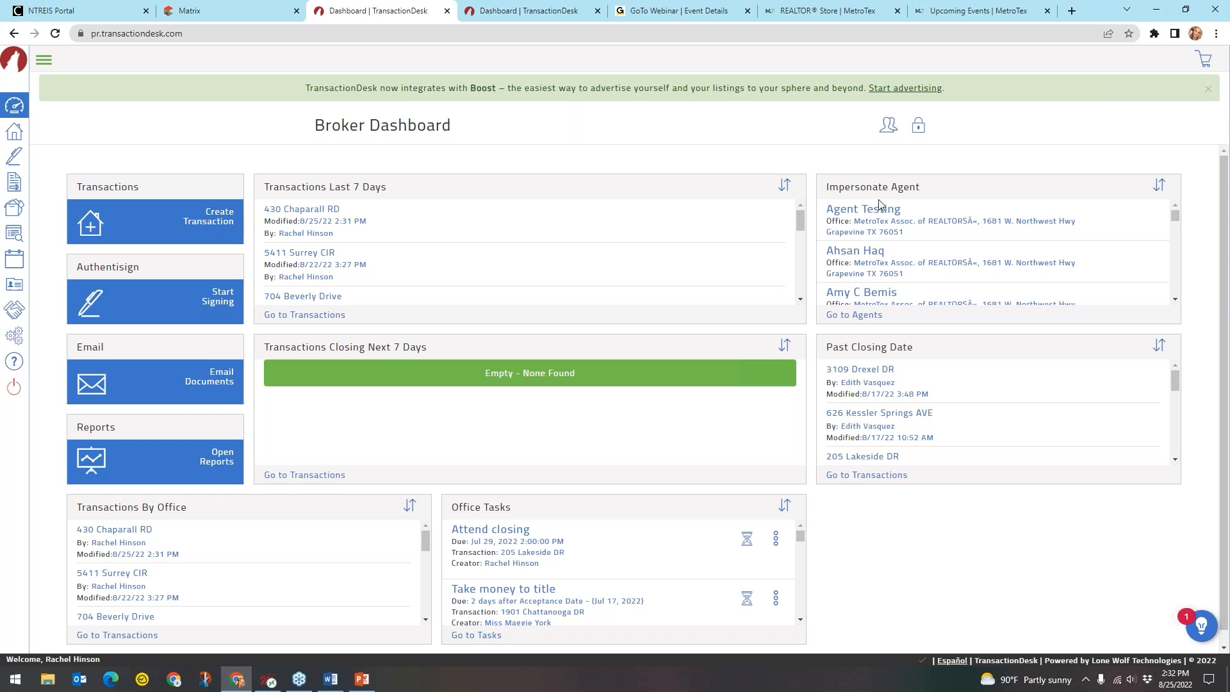
scroll(896, 250, down, 5)
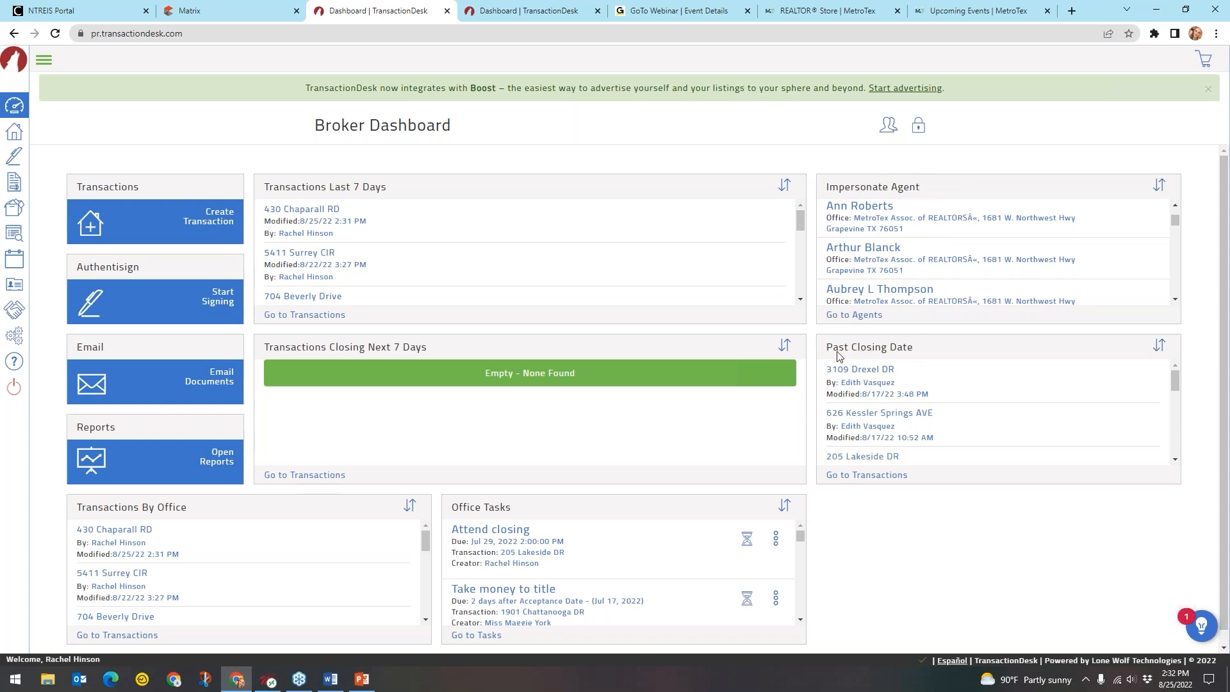
click(859, 357)
scroll(881, 384, down, 1)
scroll(881, 385, down, 2)
click(879, 382)
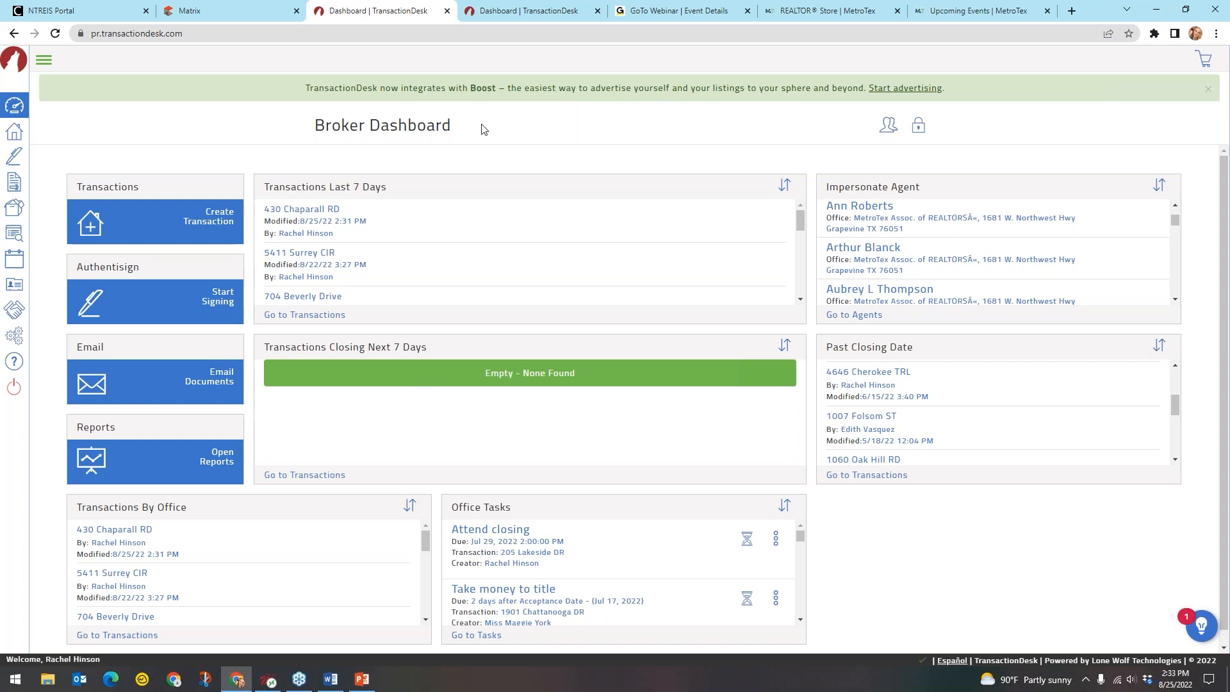
click(435, 123)
Unlock the dashboard layout, move Impersonate Agent below Past Closing Date, and close it
click(919, 133)
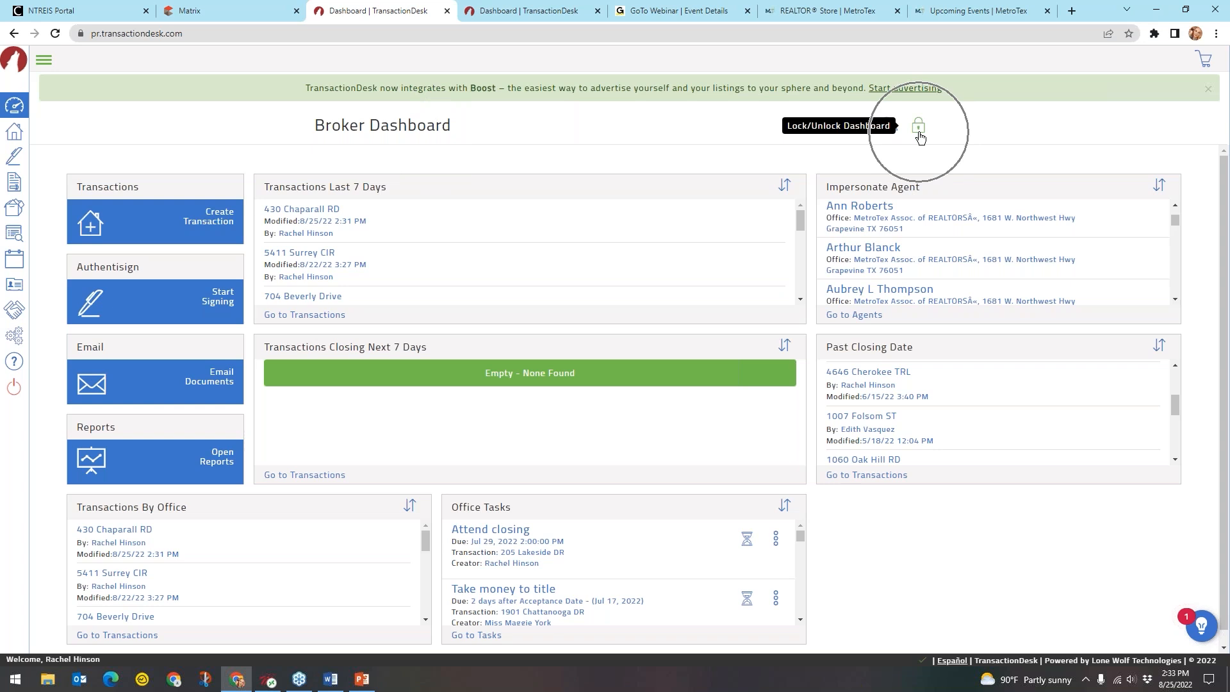
click(919, 135)
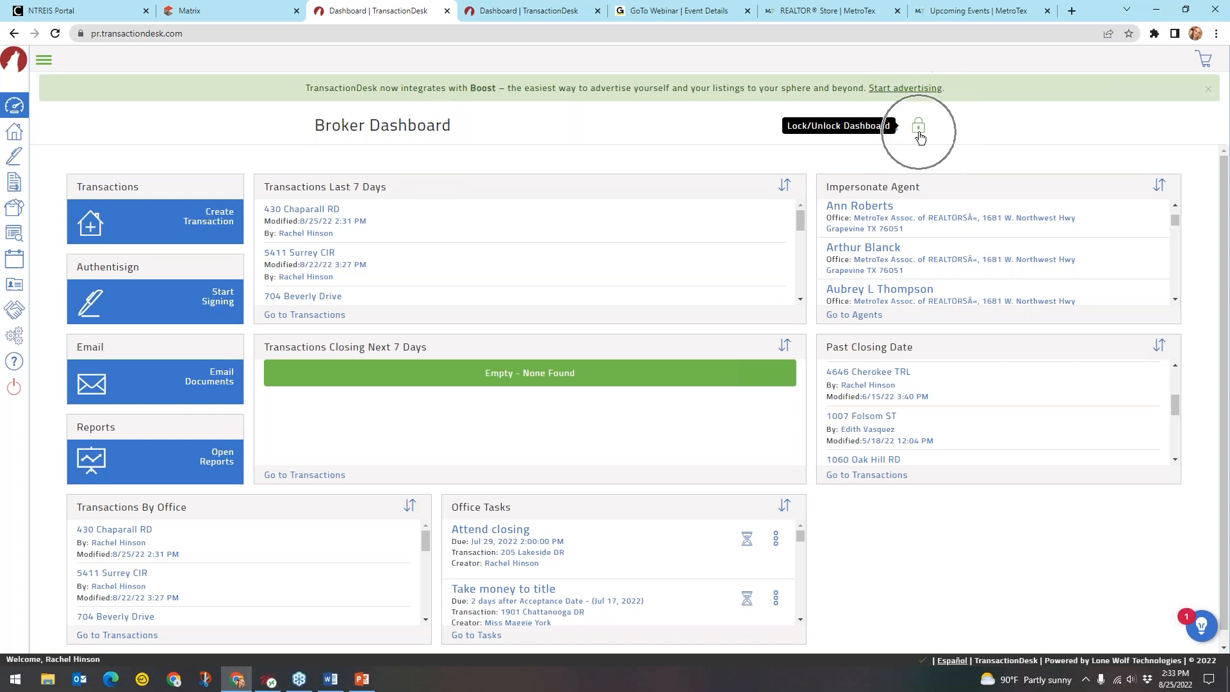
click(919, 131)
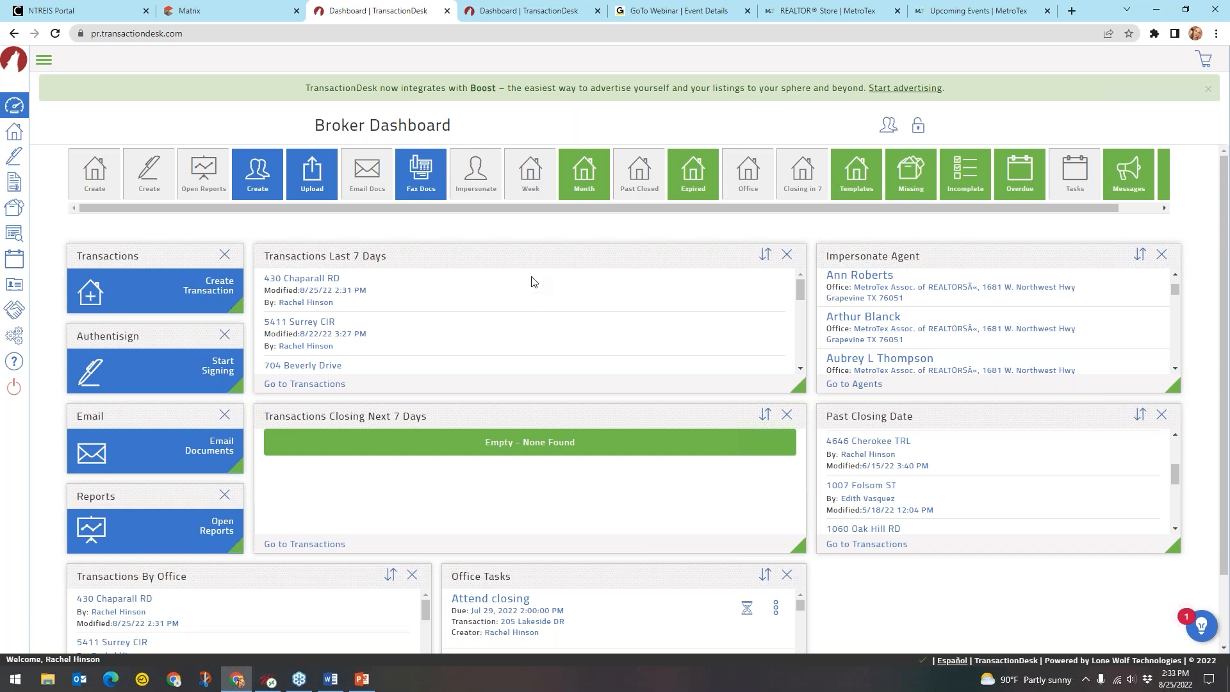
click(870, 257)
drag(941, 256, 950, 451)
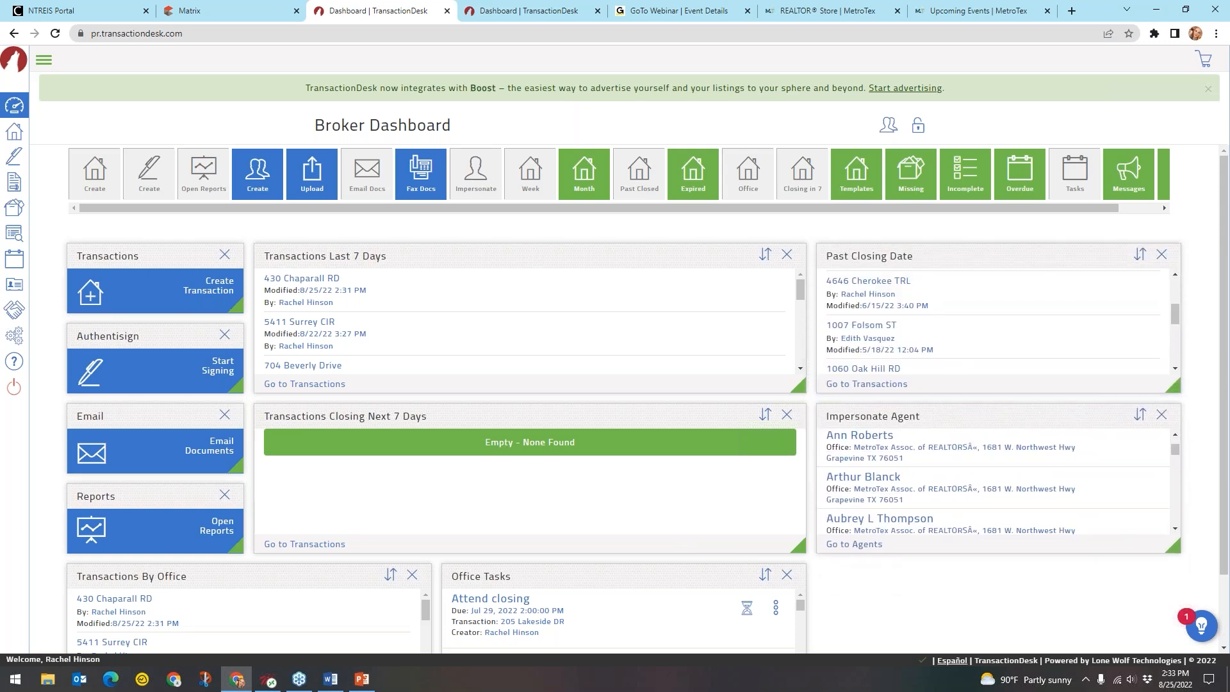
click(883, 260)
click(1162, 415)
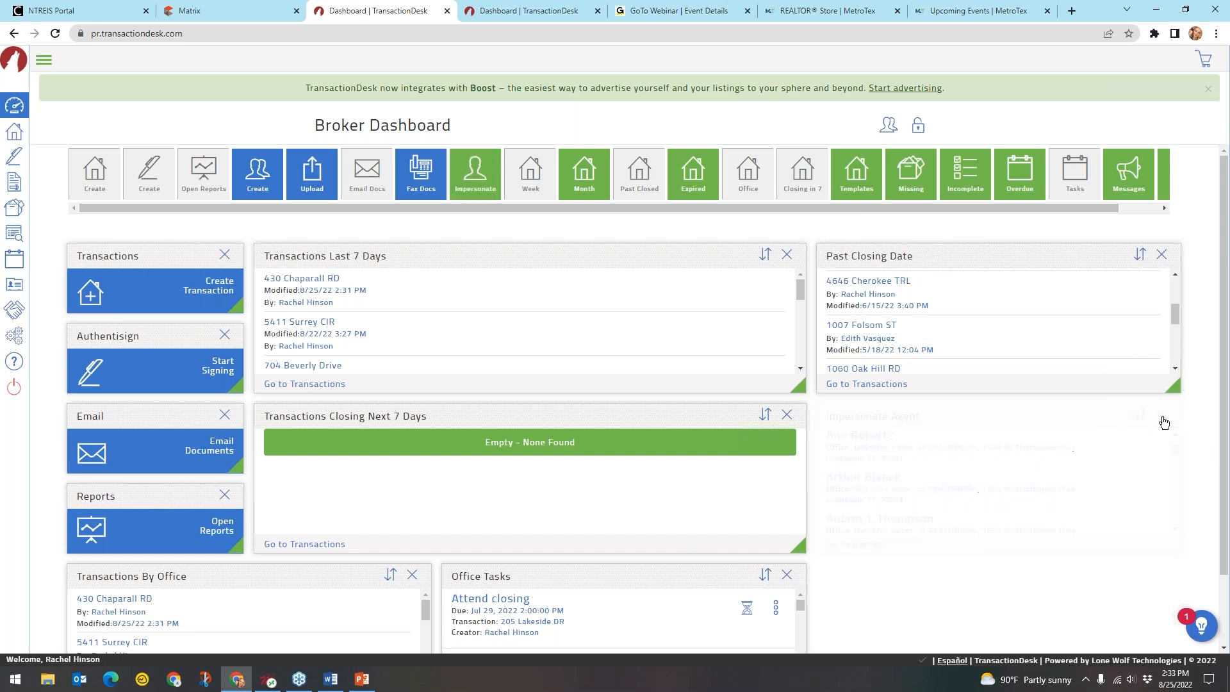
click(996, 474)
click(474, 184)
click(726, 174)
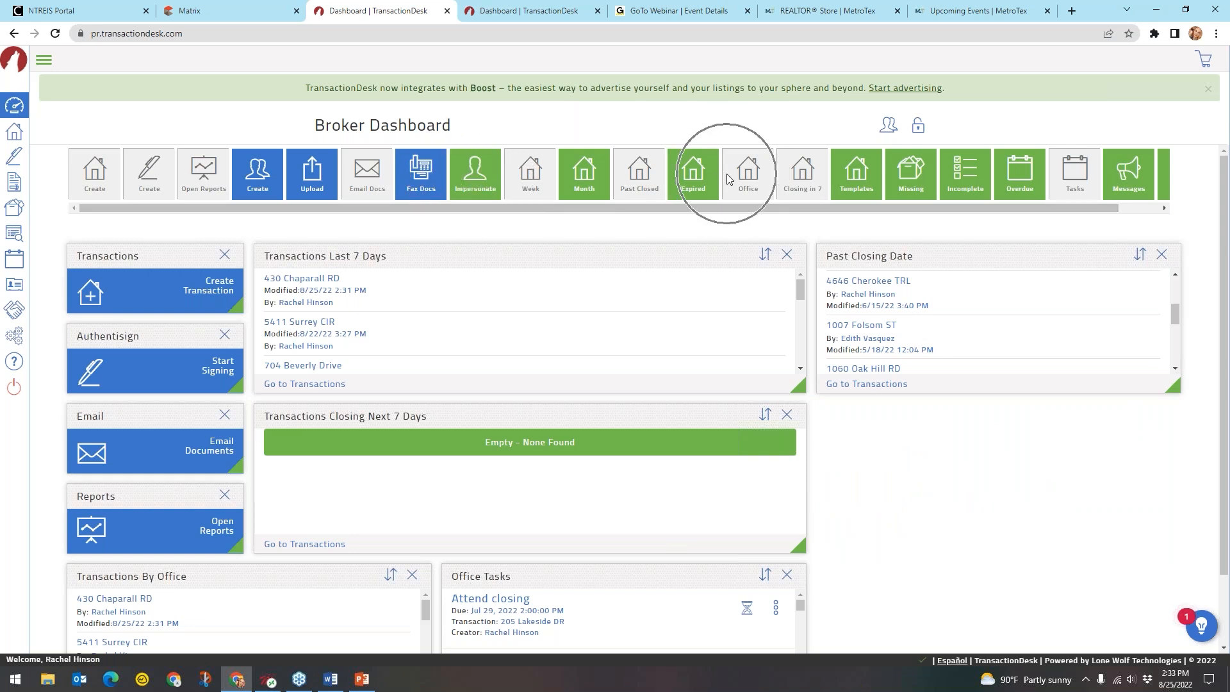
click(862, 184)
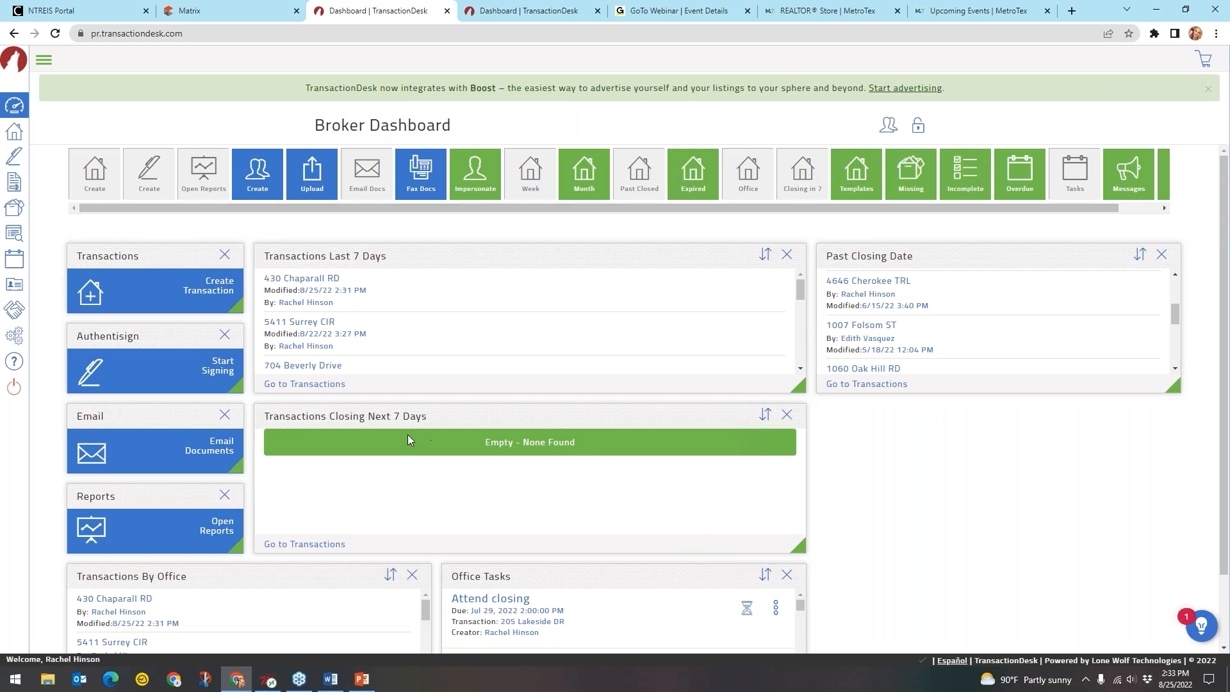
key(ctrl)
key(ctrl)
key(ctrl)
key(ctrl)
key(ctrl)
key(ctrl)
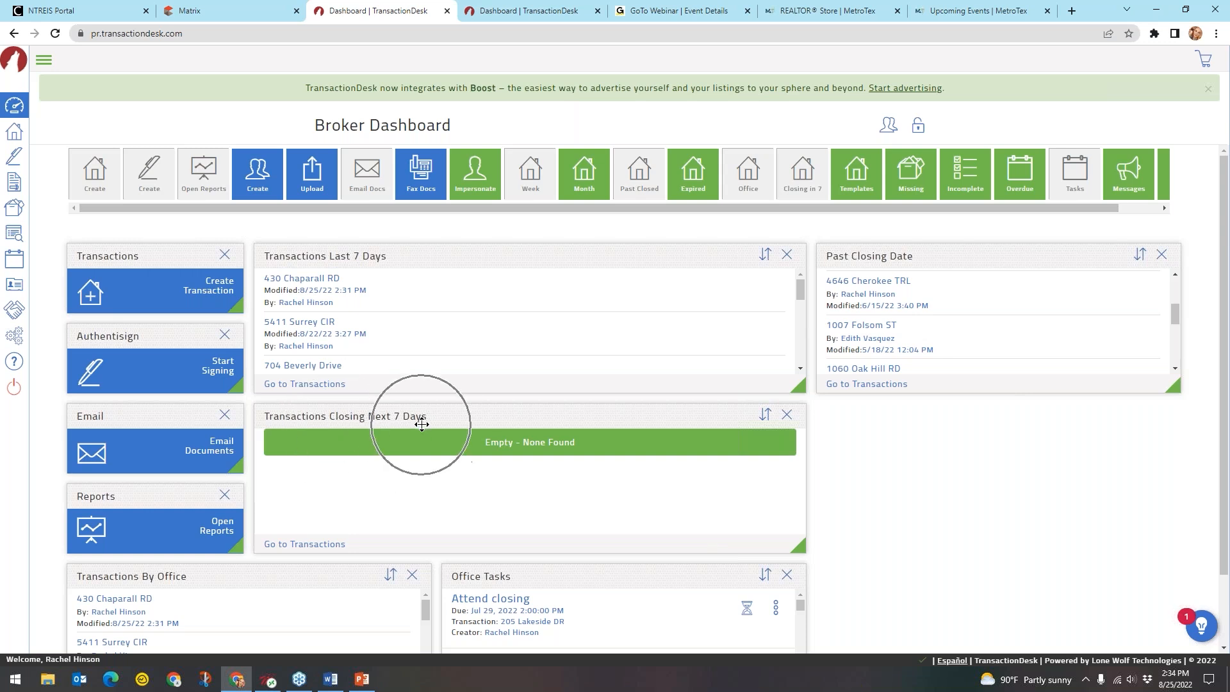
key(ctrl)
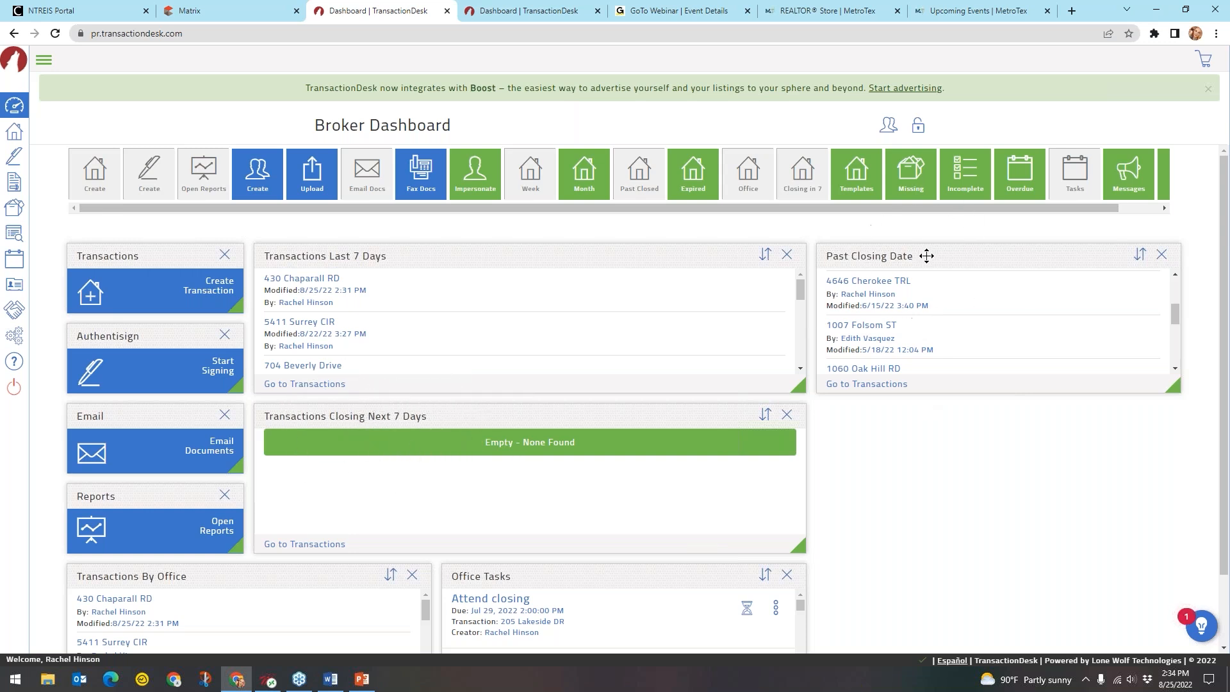
key(ctrl)
key(ctrl)
key(ctrl)
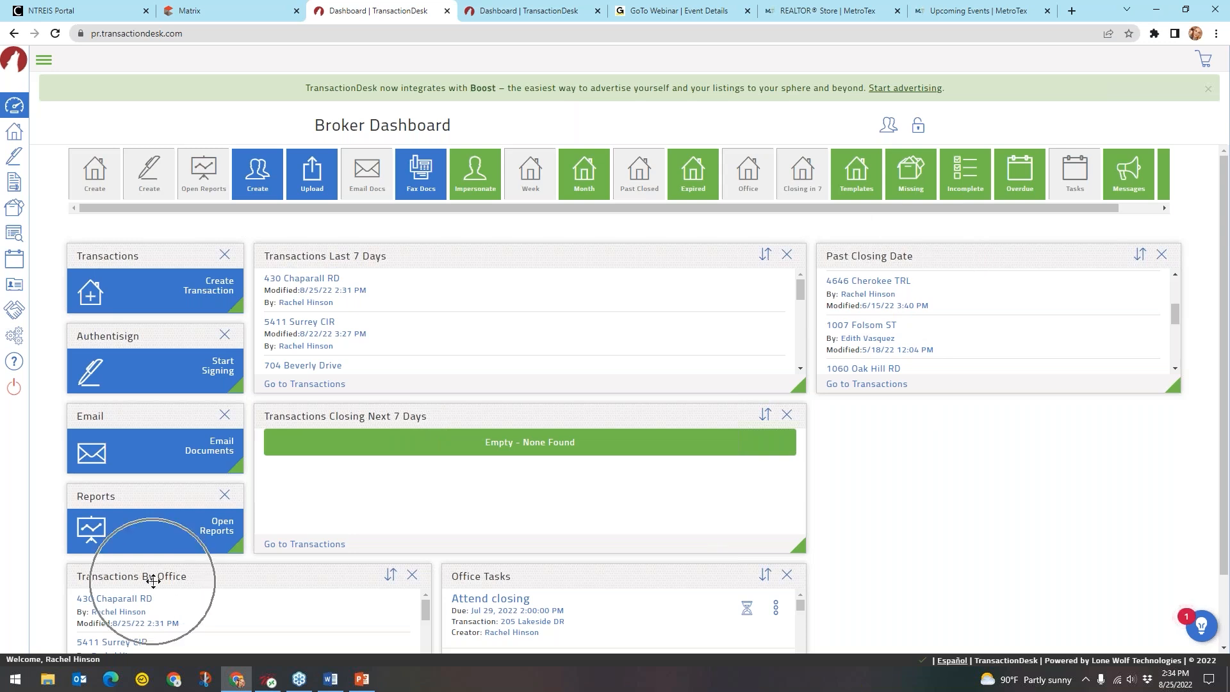
key(ctrl)
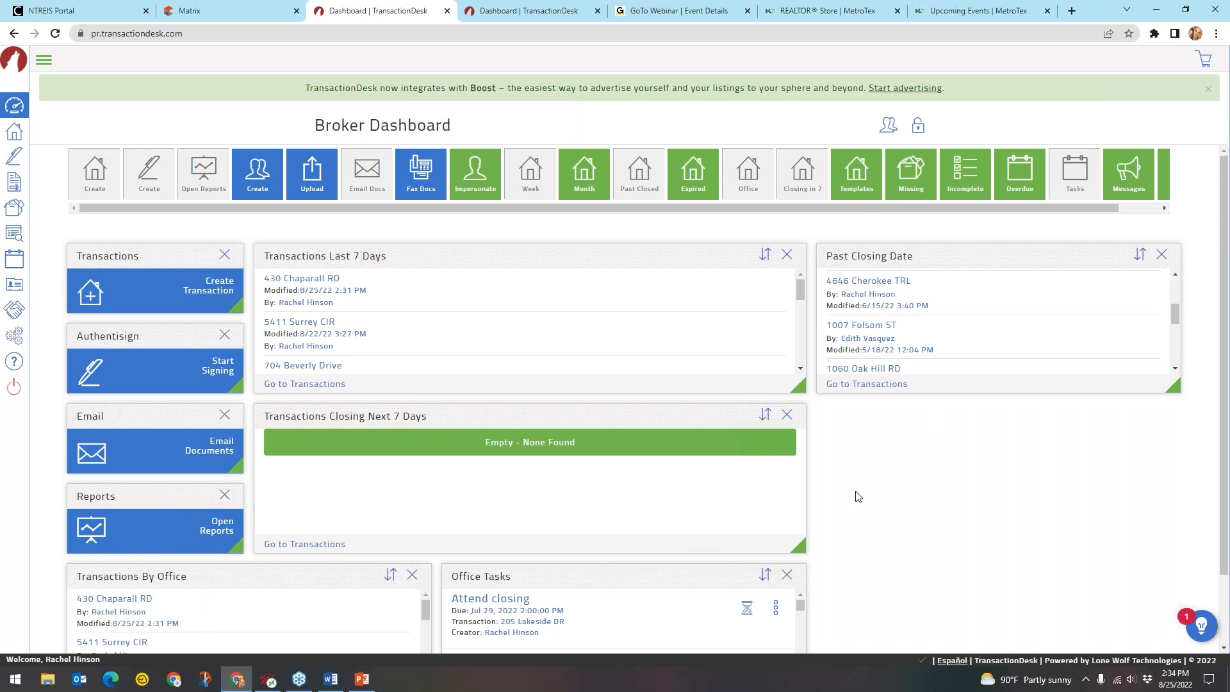
scroll(1054, 493, down, 2)
key(ctrl)
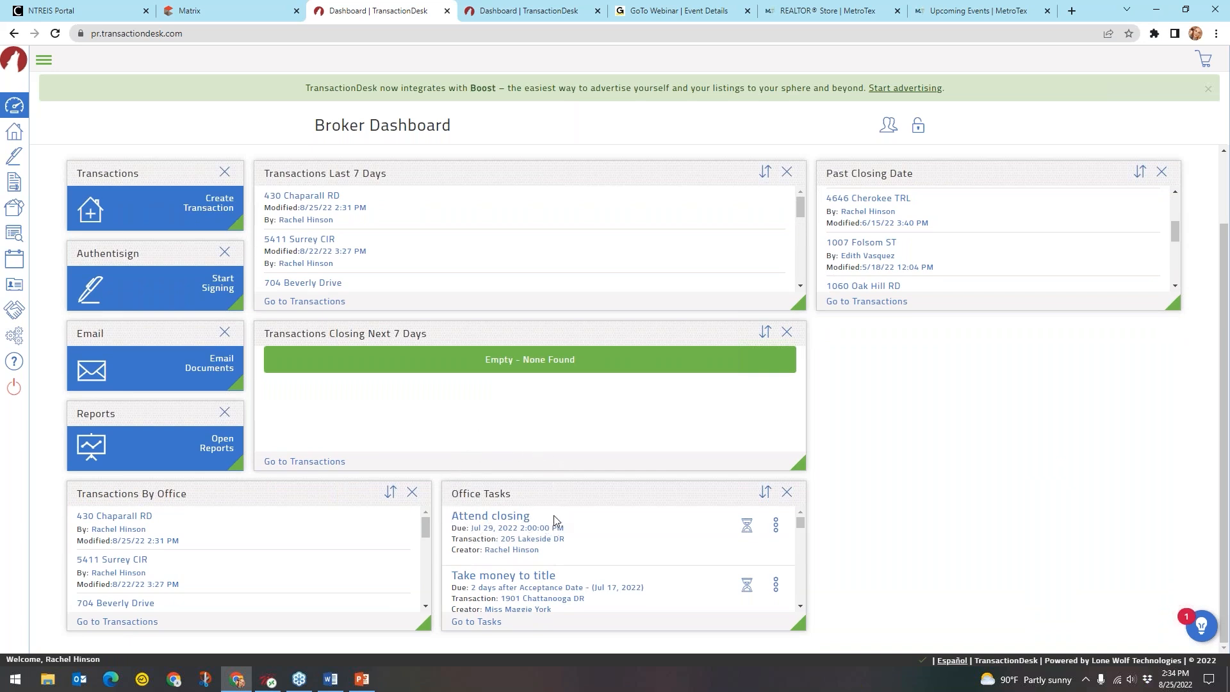
scroll(1115, 480, up, 1)
scroll(1115, 480, up, 1)
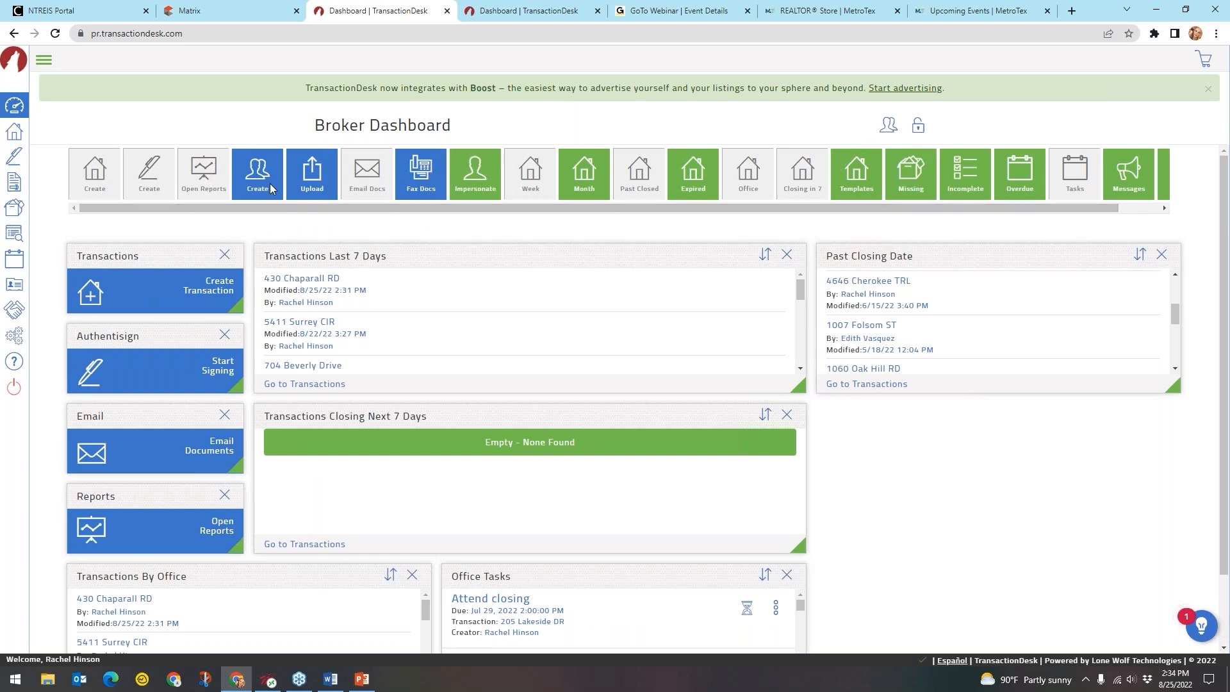
Add a Contact widget and line up Transactions, Contact, Authentisign, Email and Reports in the top row
drag(270, 183, 948, 493)
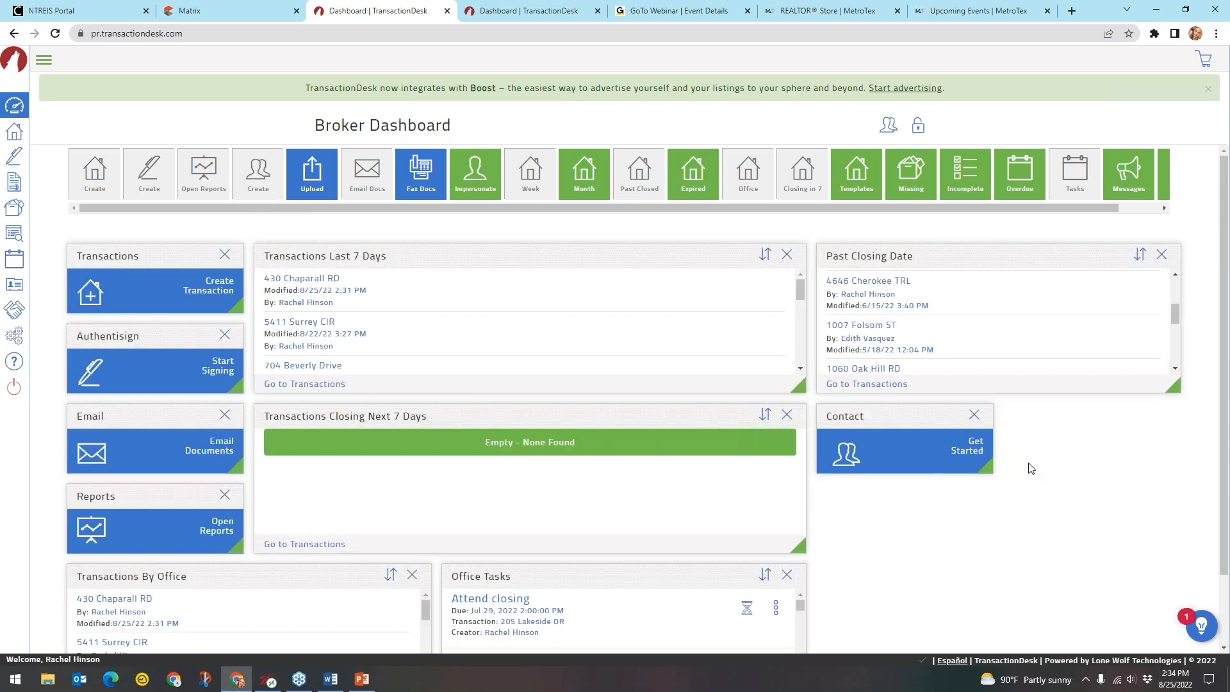
drag(897, 420, 442, 269)
drag(267, 262, 321, 252)
drag(128, 250, 679, 247)
drag(109, 337, 642, 260)
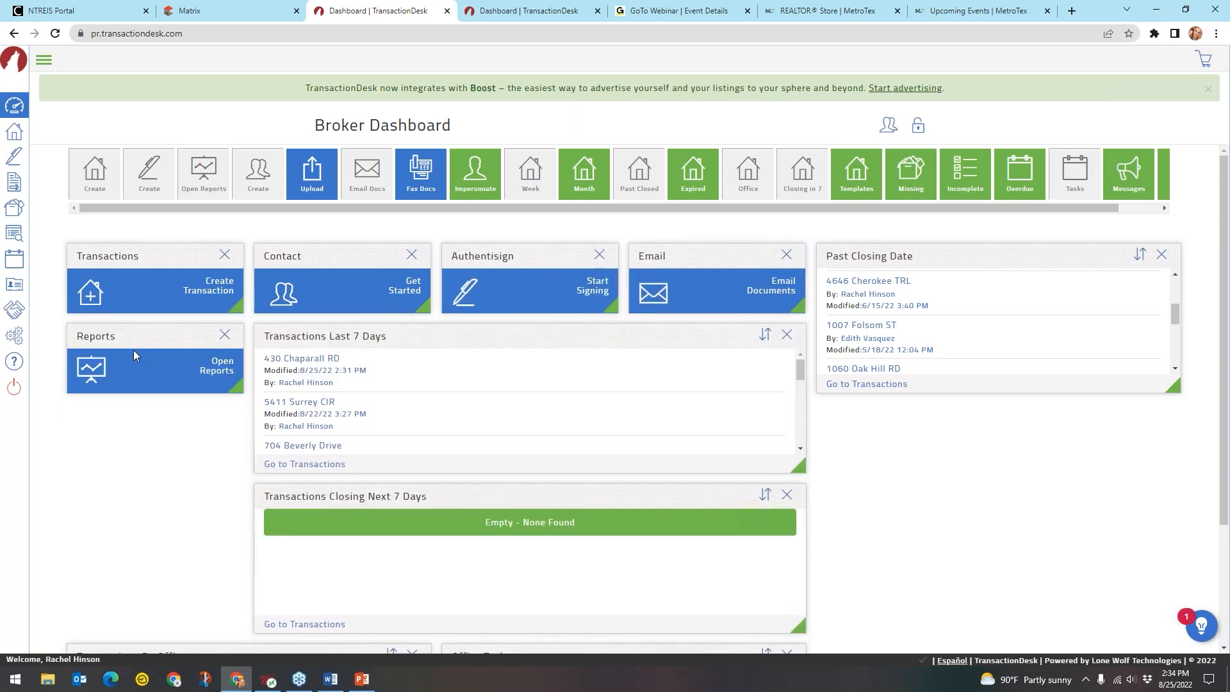
drag(160, 335, 916, 299)
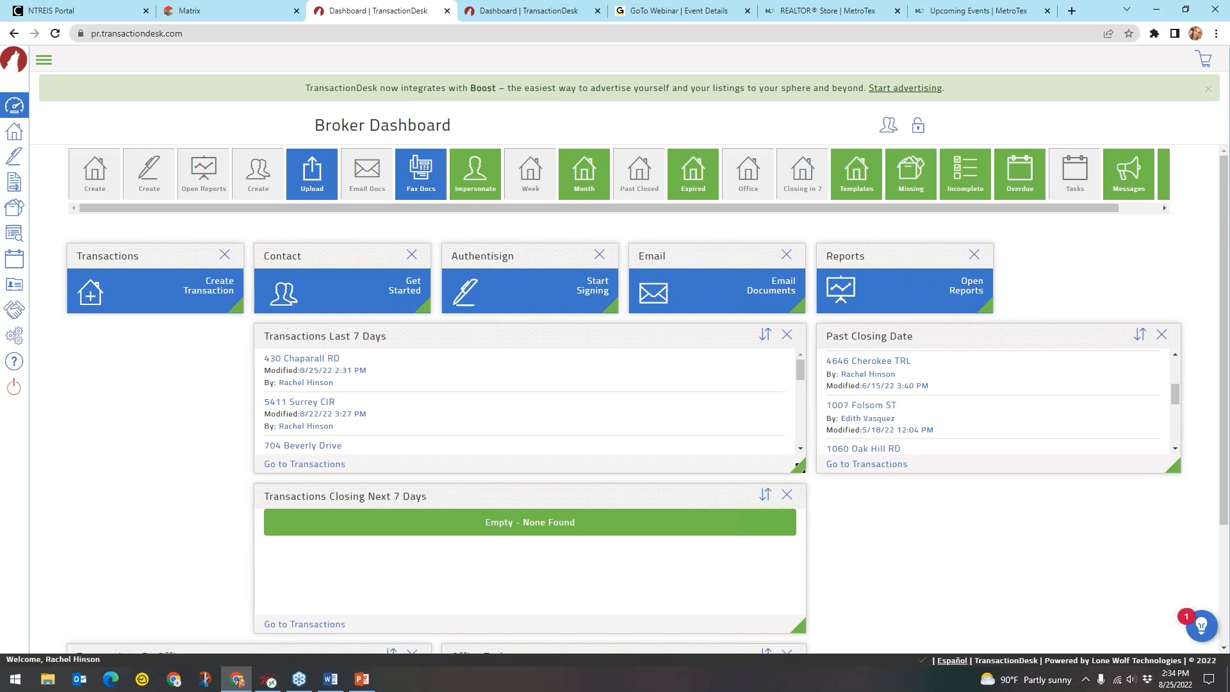
Narrow Transactions Last 7 Days, Past Closing Date and Transactions Closing Next 7 Days into three columns
drag(748, 465, 617, 312)
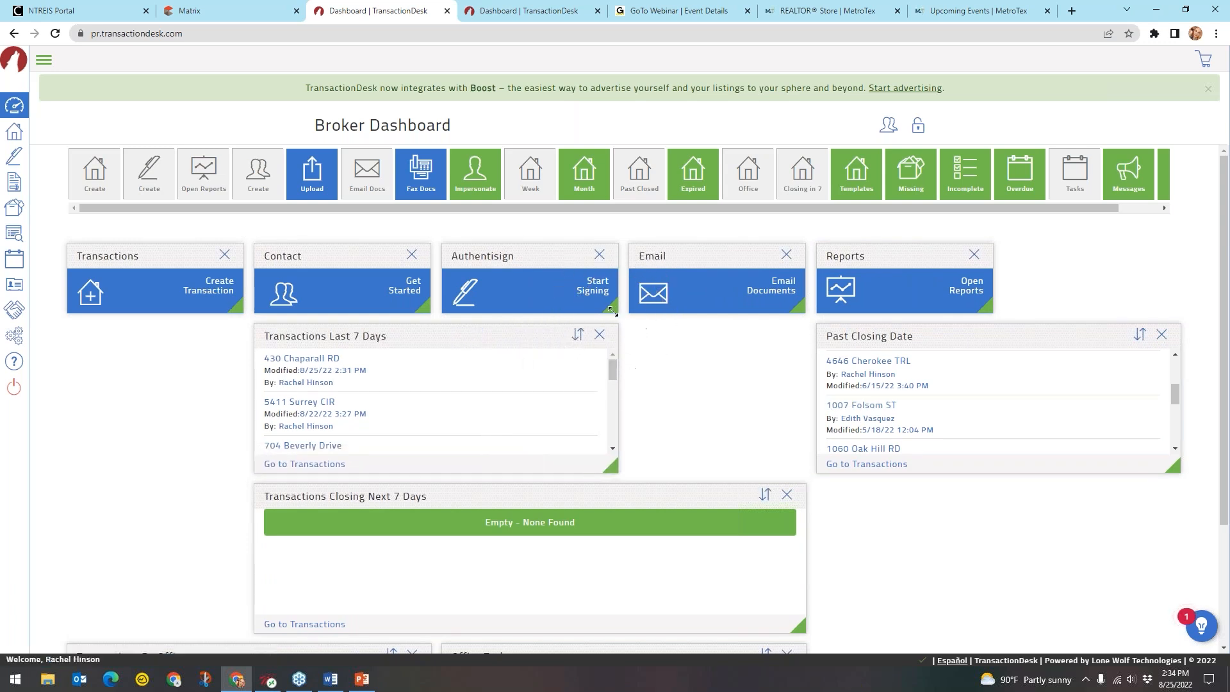
drag(615, 465, 510, 472)
drag(474, 336, 222, 330)
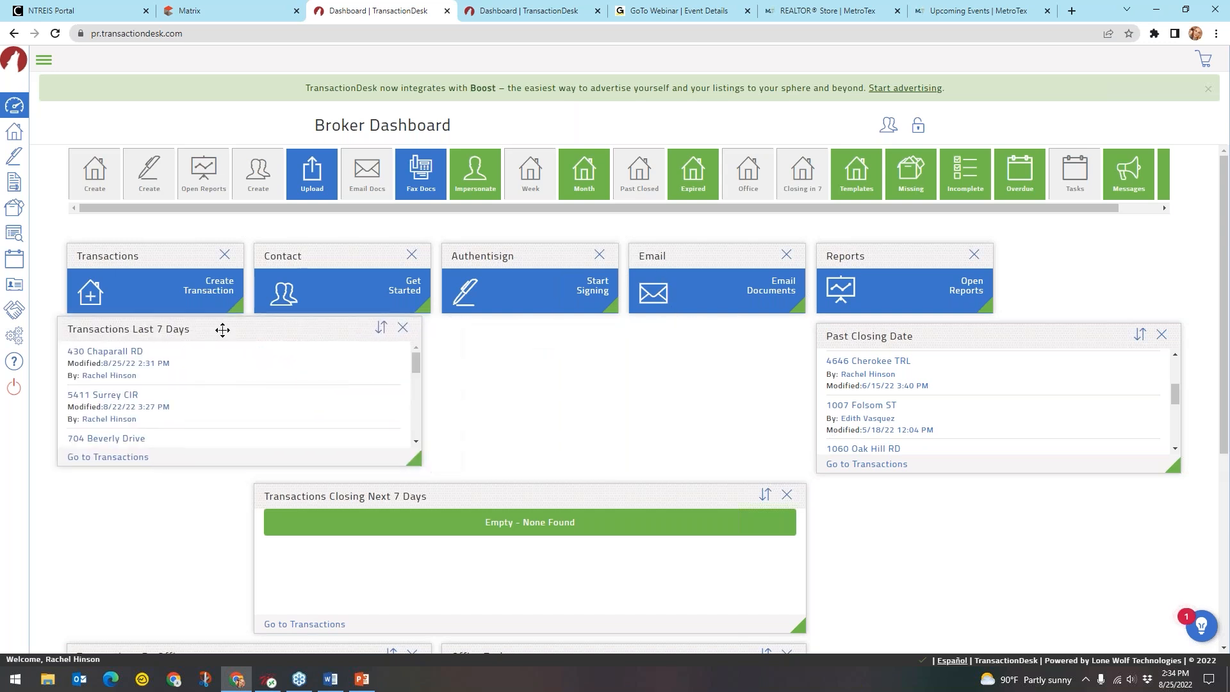
drag(969, 336, 596, 337)
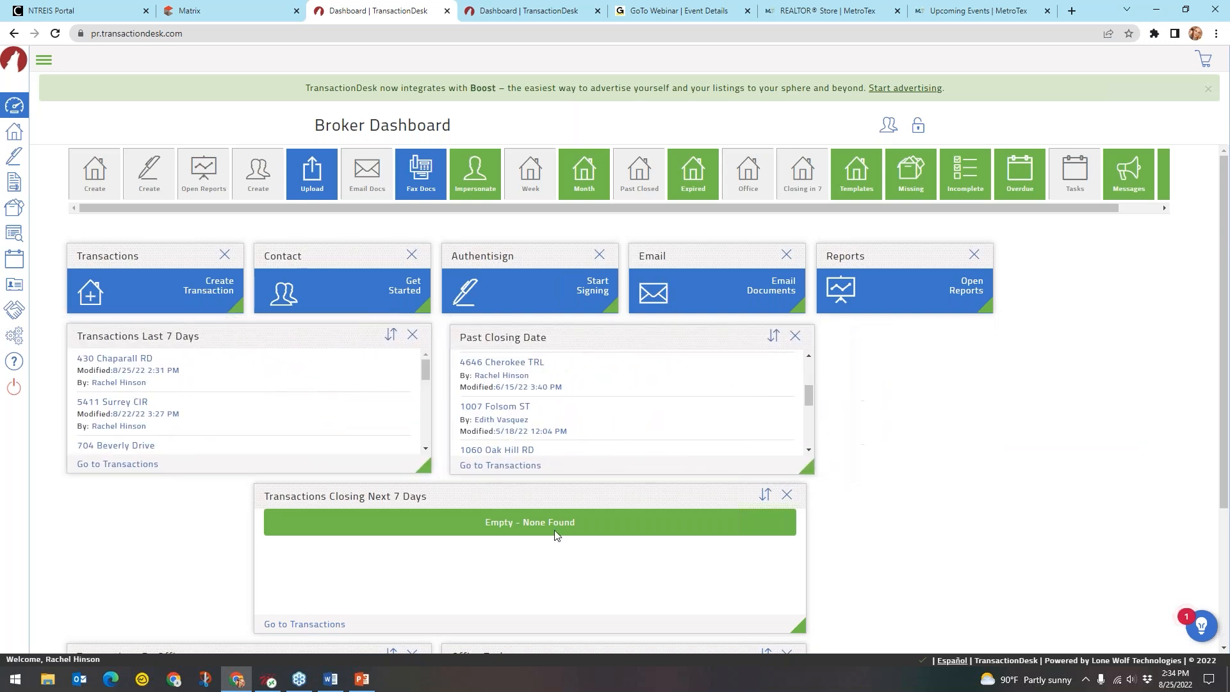
drag(693, 491, 782, 489)
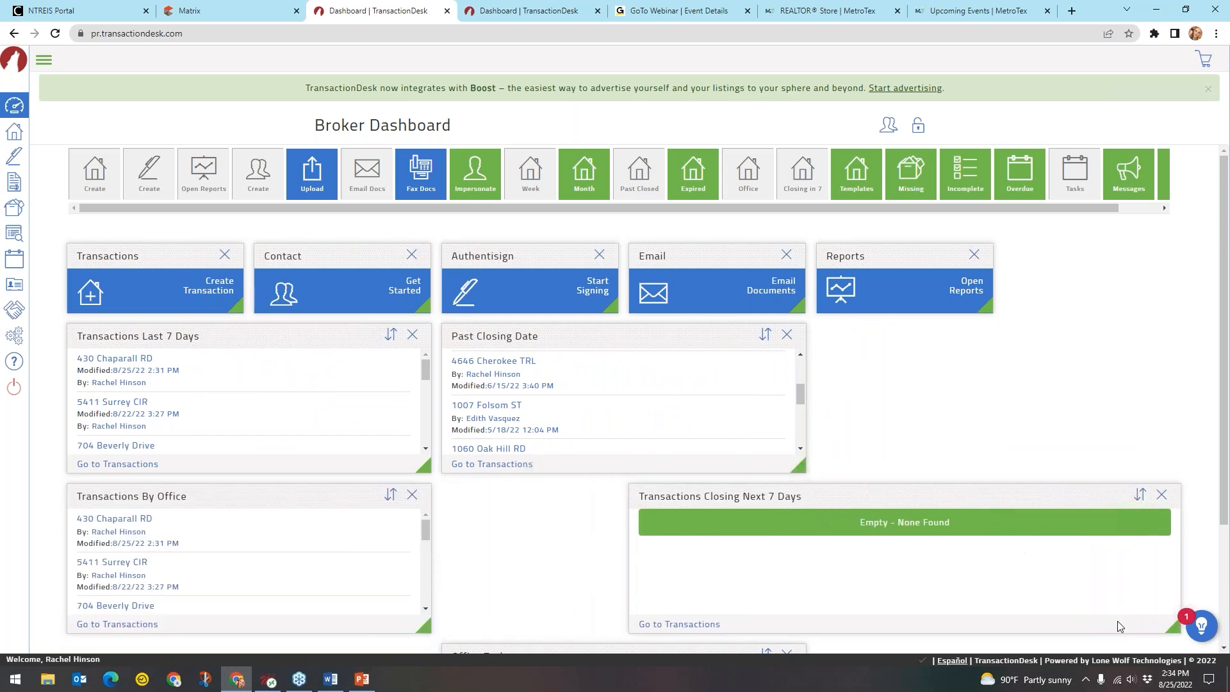
drag(1161, 631, 993, 632)
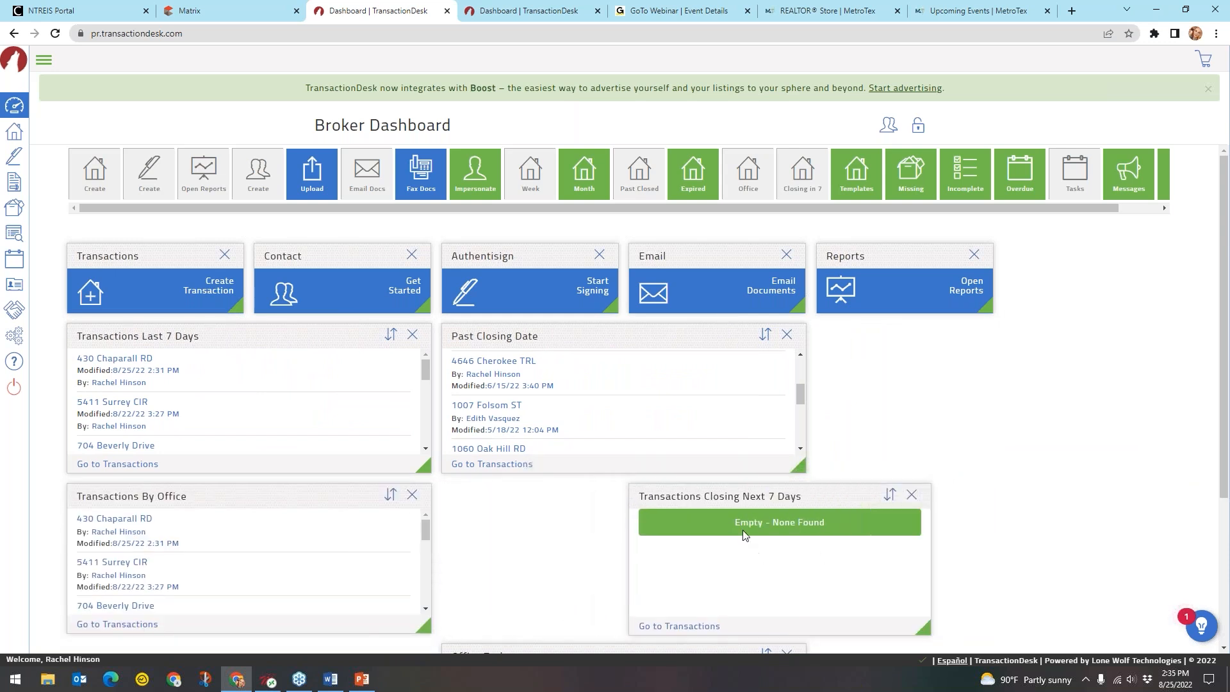
drag(746, 497, 1016, 361)
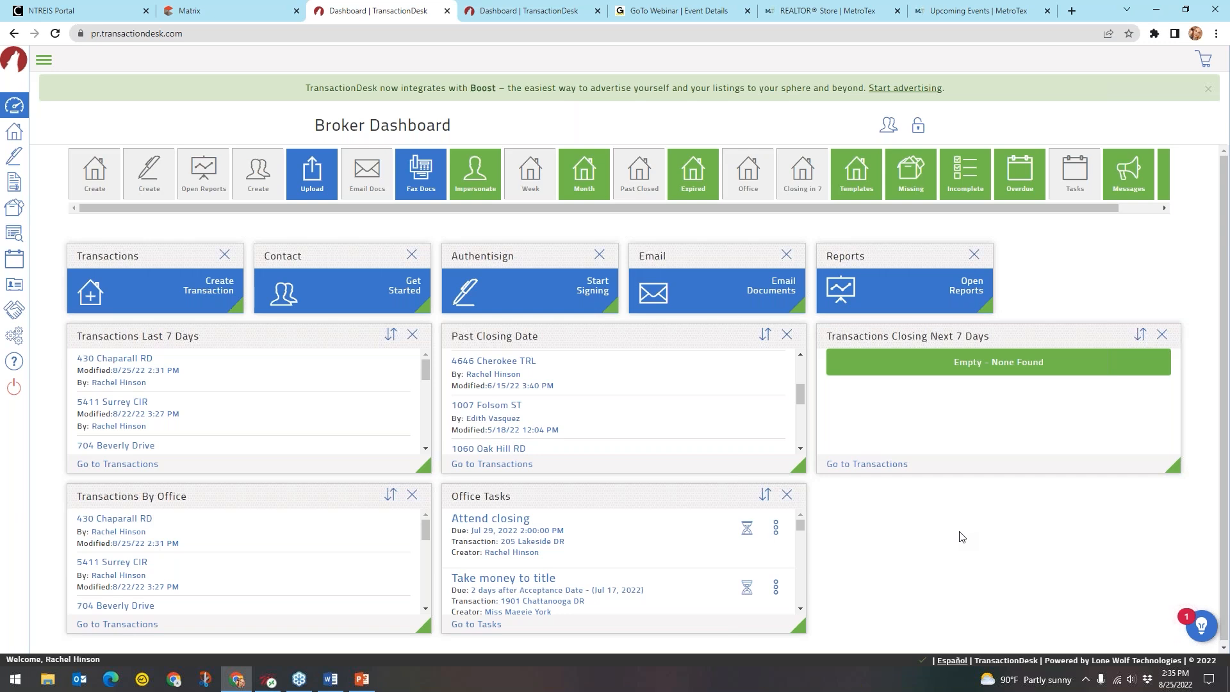
click(974, 256)
click(918, 128)
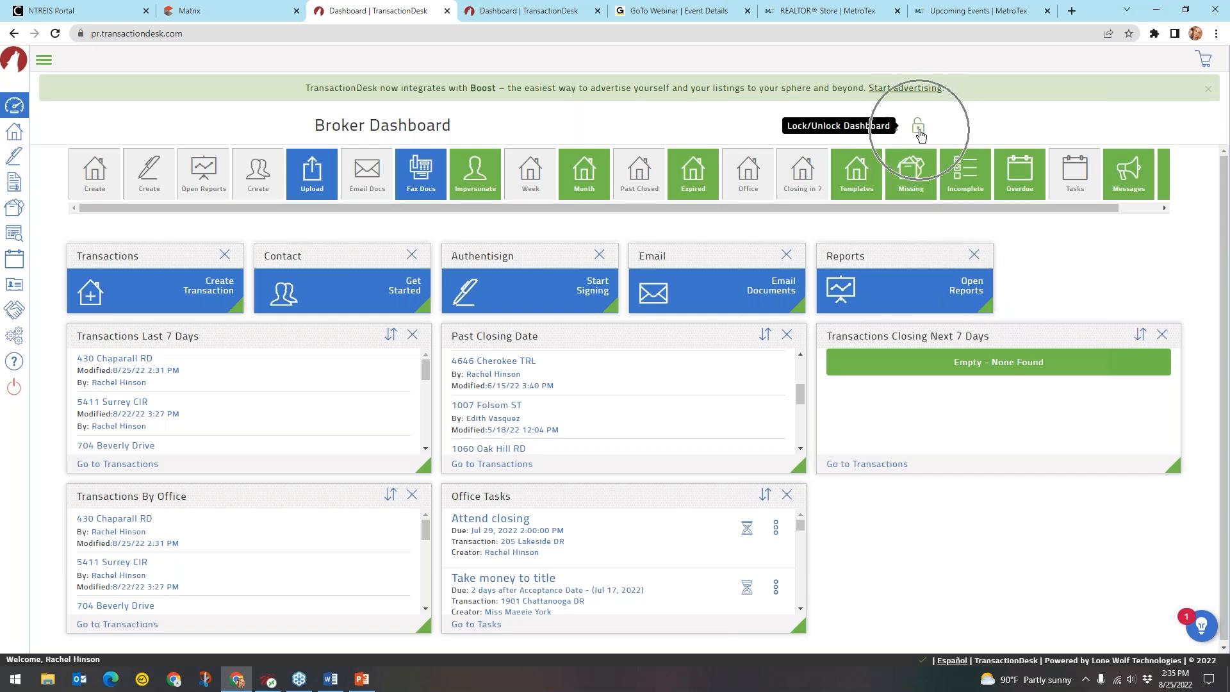
Lock the dashboard layout with the padlock and expand the sidebar to show navigation labels
click(919, 130)
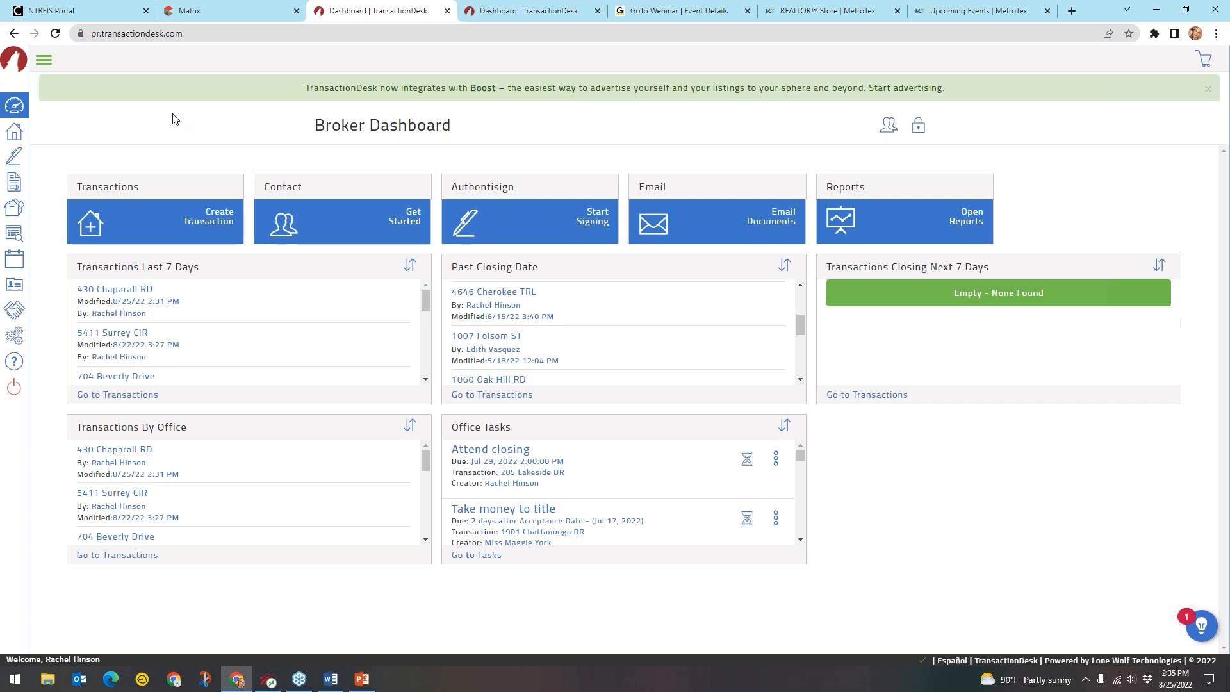
click(44, 61)
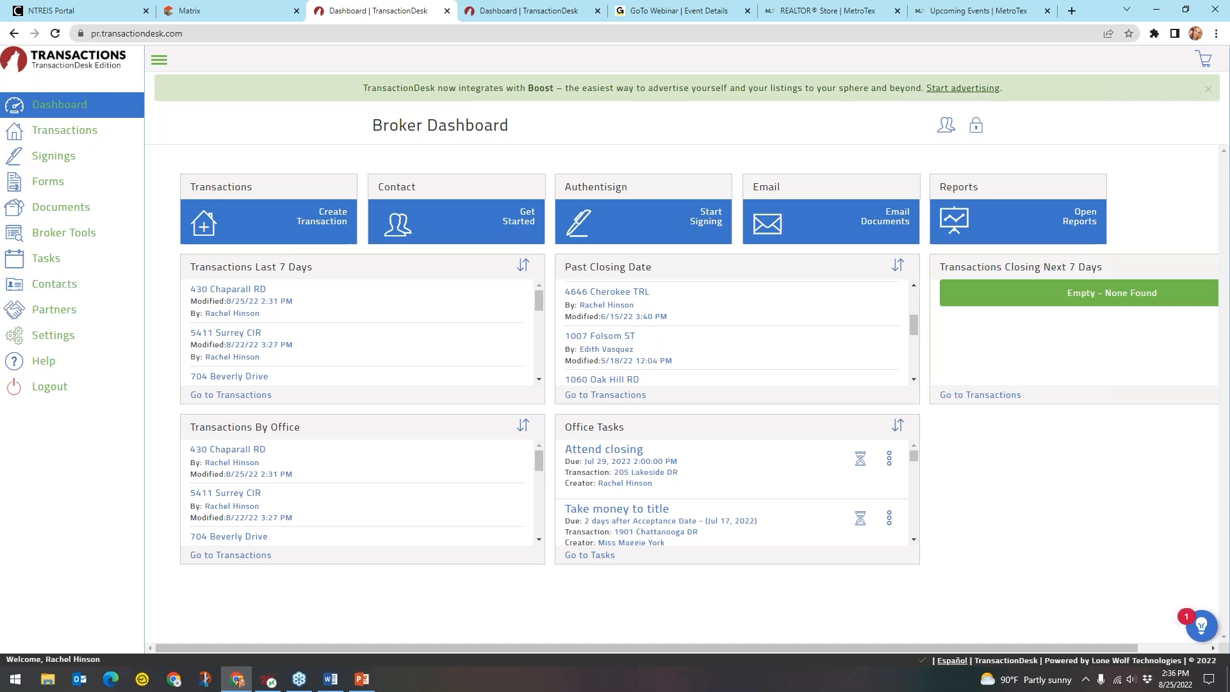
key(ctrl)
key(ctrl)
key(ctrl)
key(ctrl)
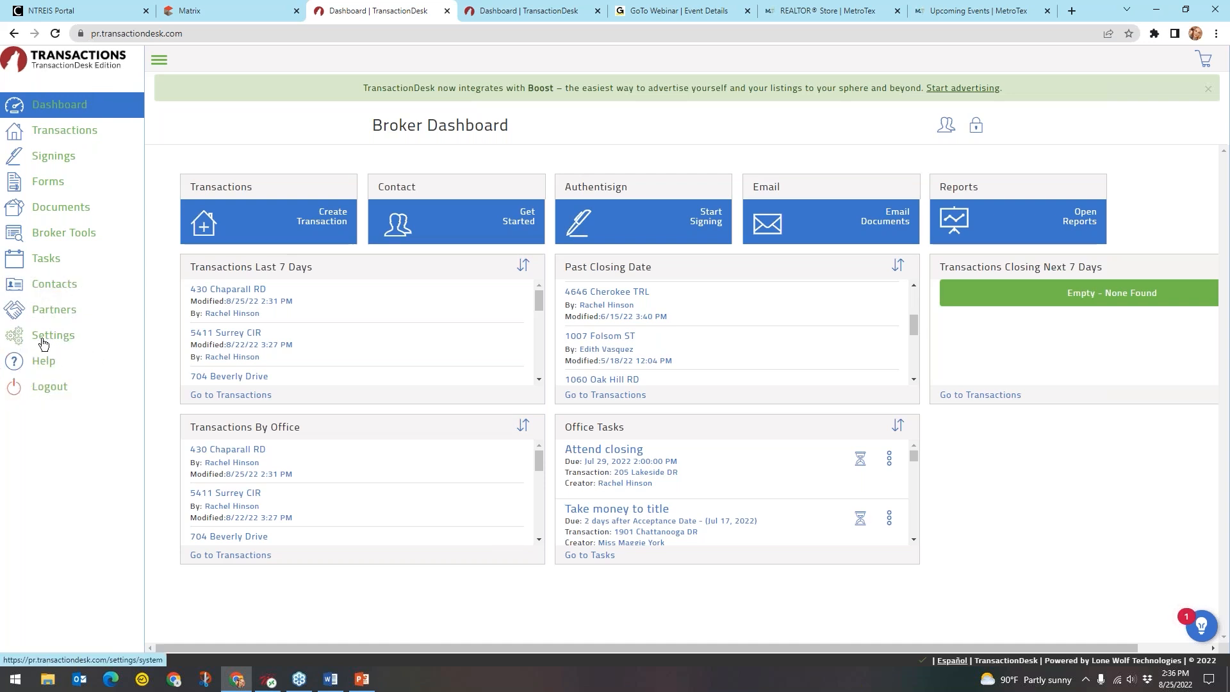
Go to Settings in the sidebar and choose Program Settings
click(43, 344)
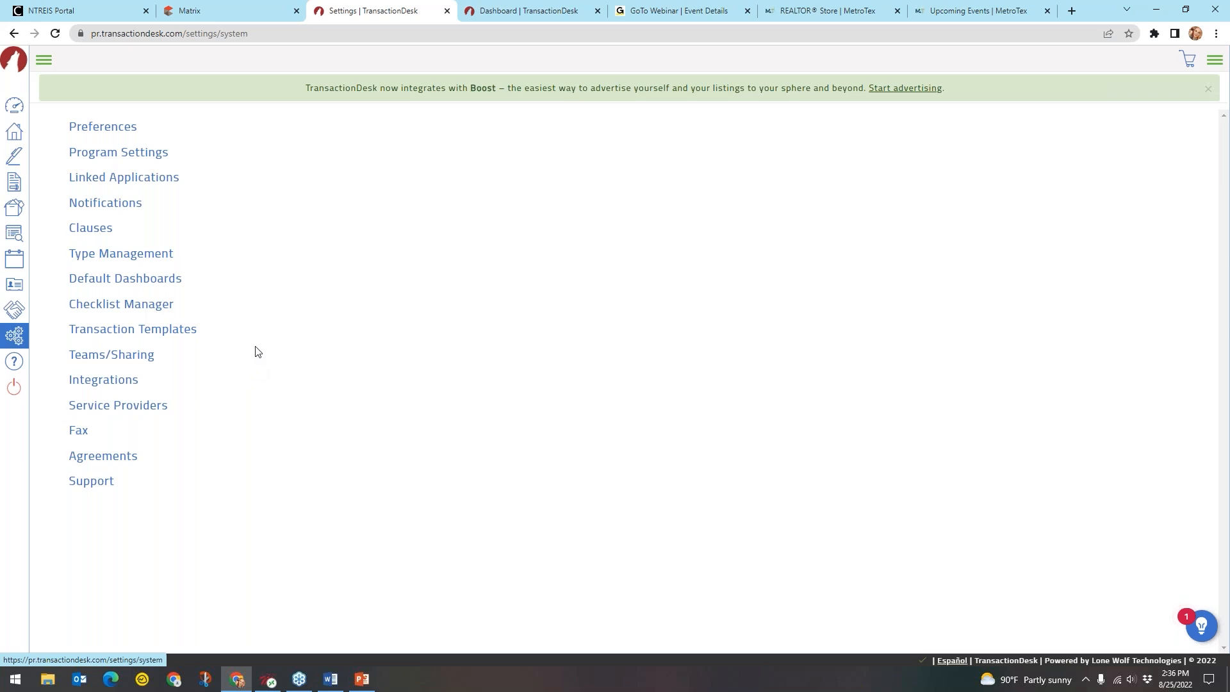
click(142, 159)
click(142, 160)
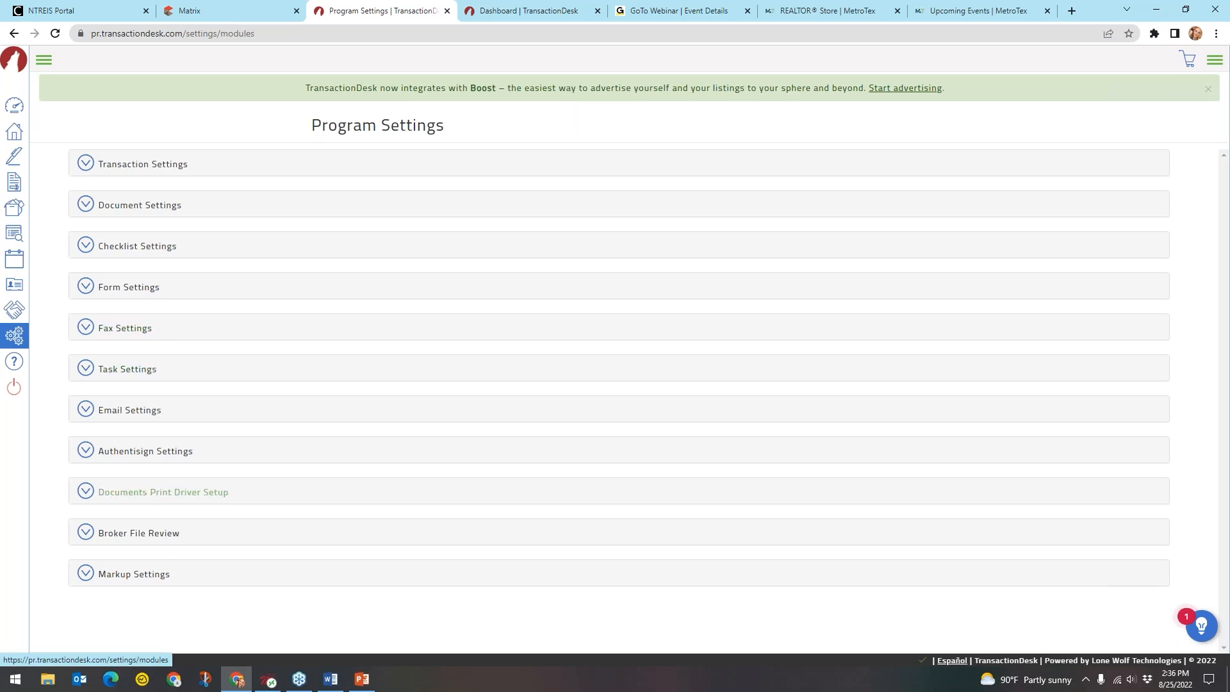
Expand the Broker File Review section, currently set to Turn off my review functionality
click(157, 544)
click(157, 543)
click(156, 542)
click(157, 543)
click(157, 543)
click(132, 540)
Show the Review Option choices: Staff, Listing, Closing and Broker Reviewer roles
key(ctrl)
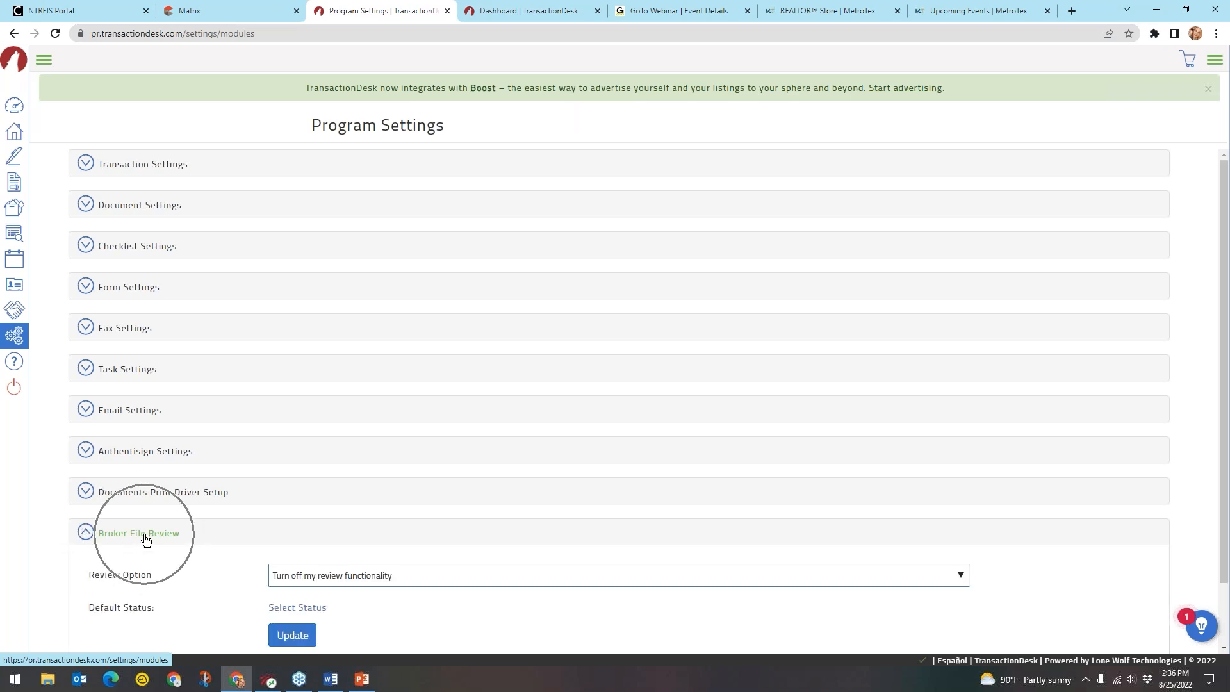
scroll(150, 535, down, 1)
scroll(150, 538, down, 1)
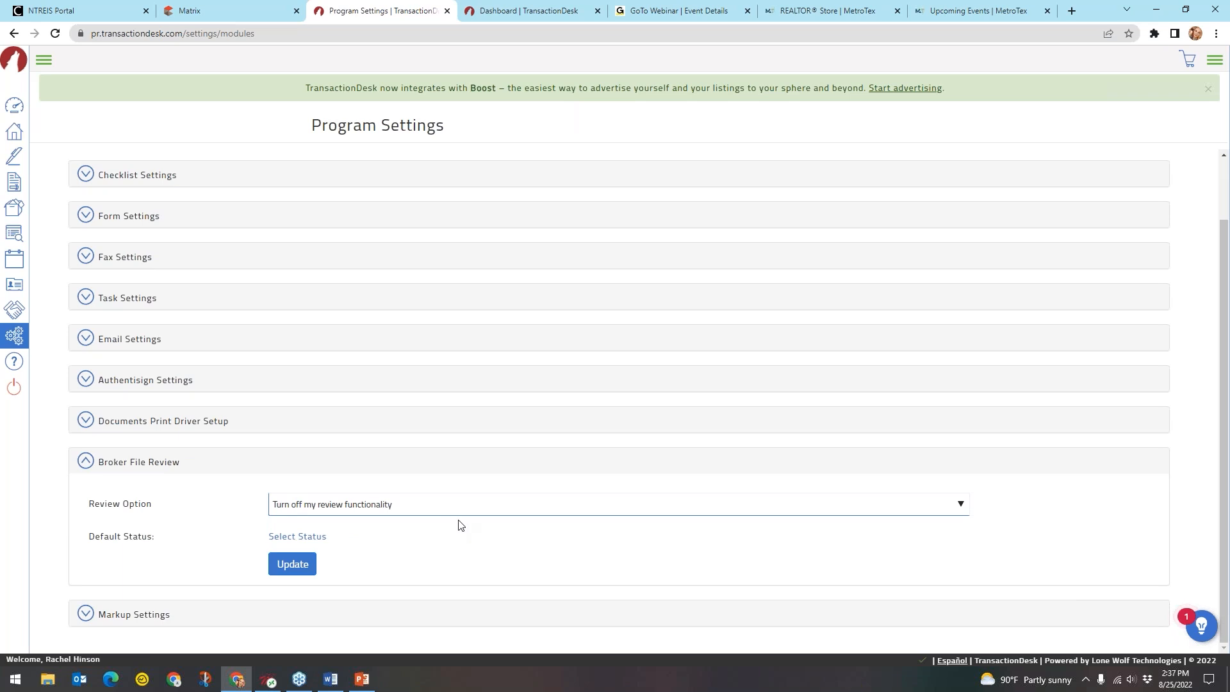
key(ctrl)
click(387, 505)
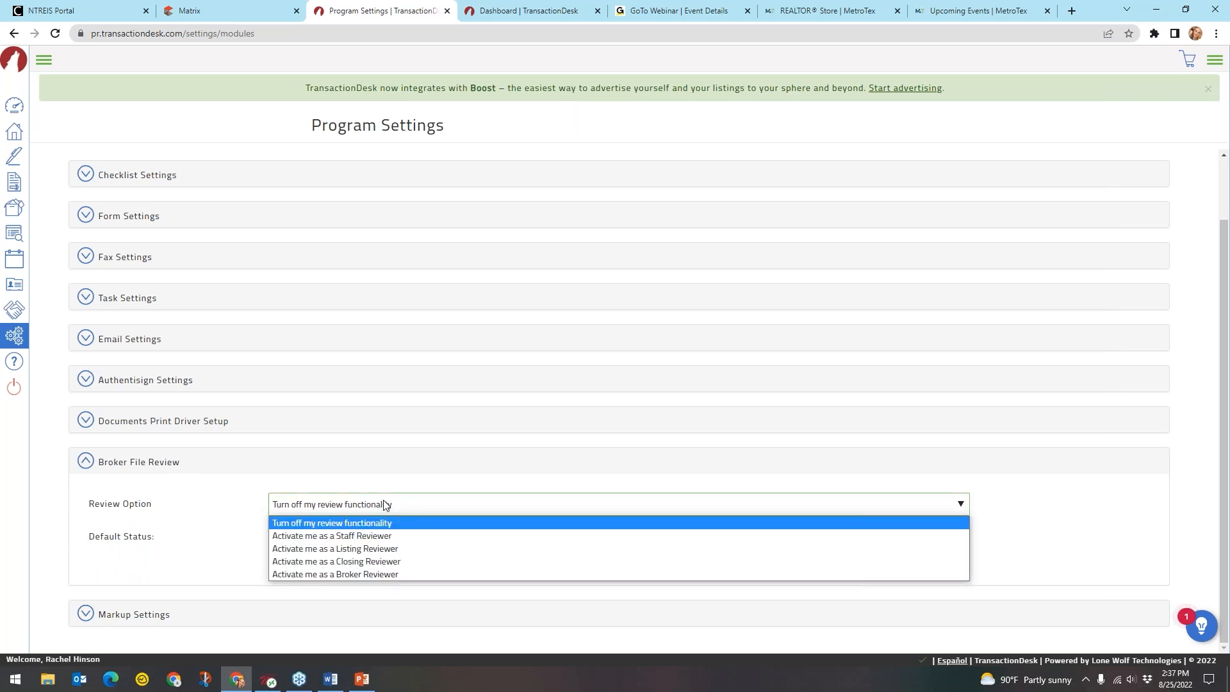
key(ctrl)
key(ctrl)
key(ctrl)
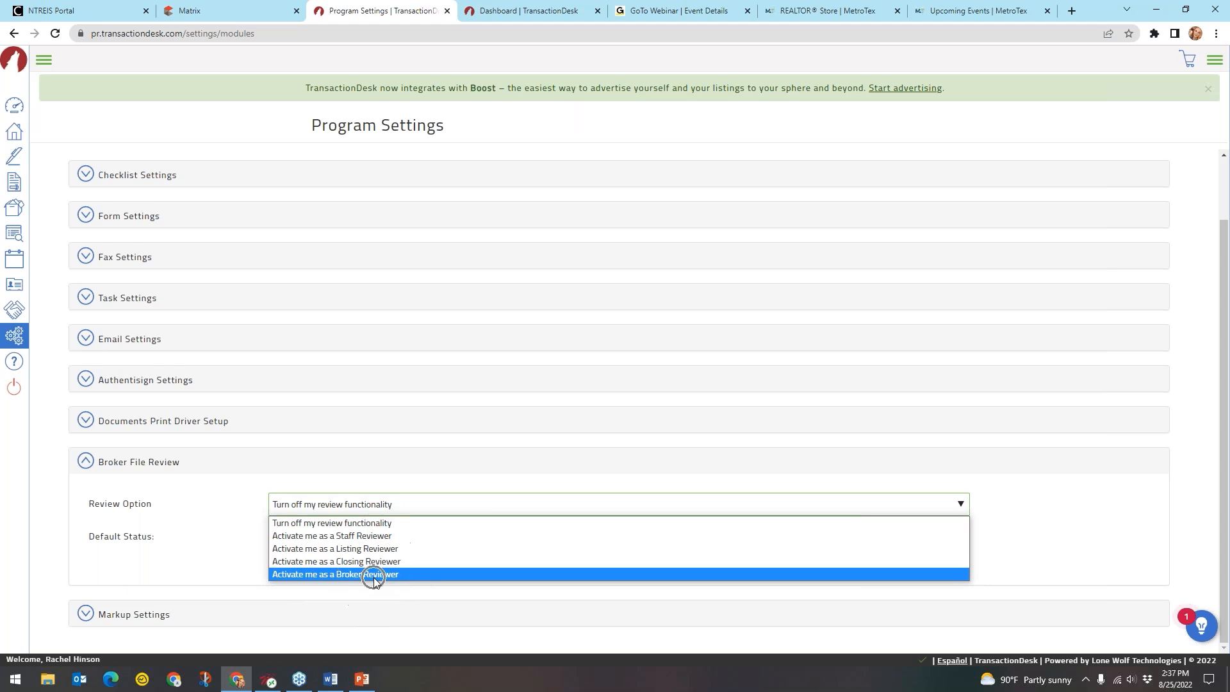
key(ctrl)
key(ctrl)
key(ctrl)
key(ctrl)
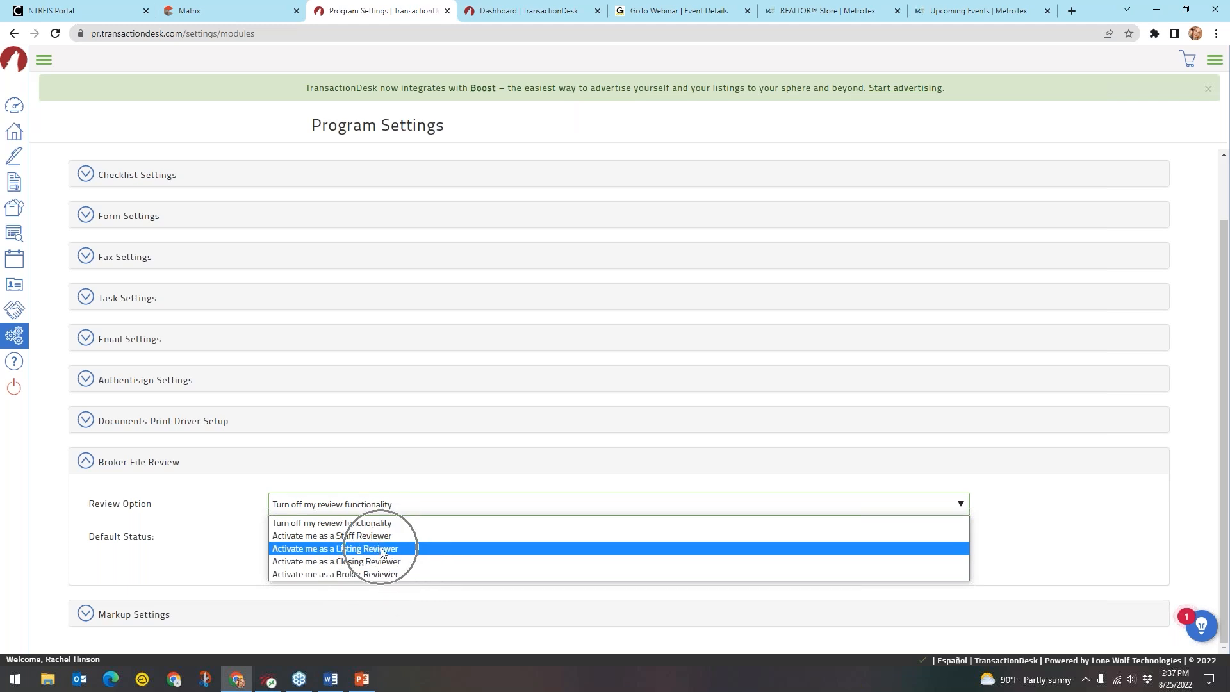
key(ctrl)
key(ctrl)
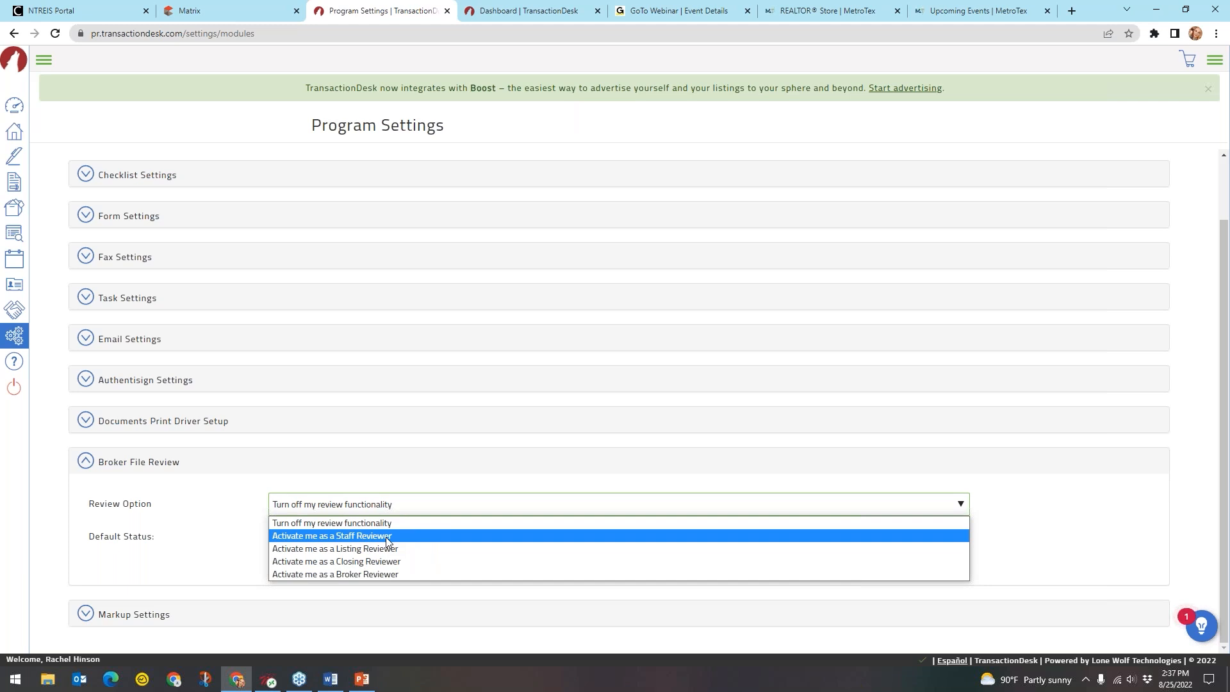
Set Review Option to 'Activate me as a Broker Reviewer', enable document review notifications, and update
click(401, 575)
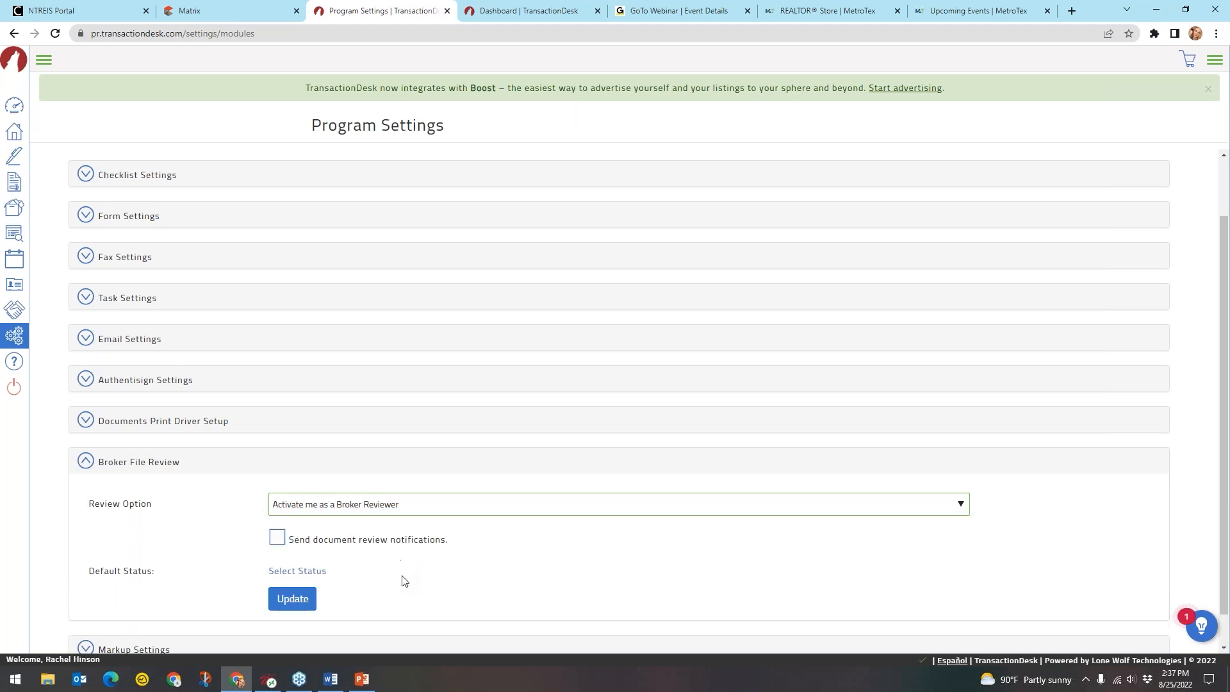
scroll(551, 518, down, 1)
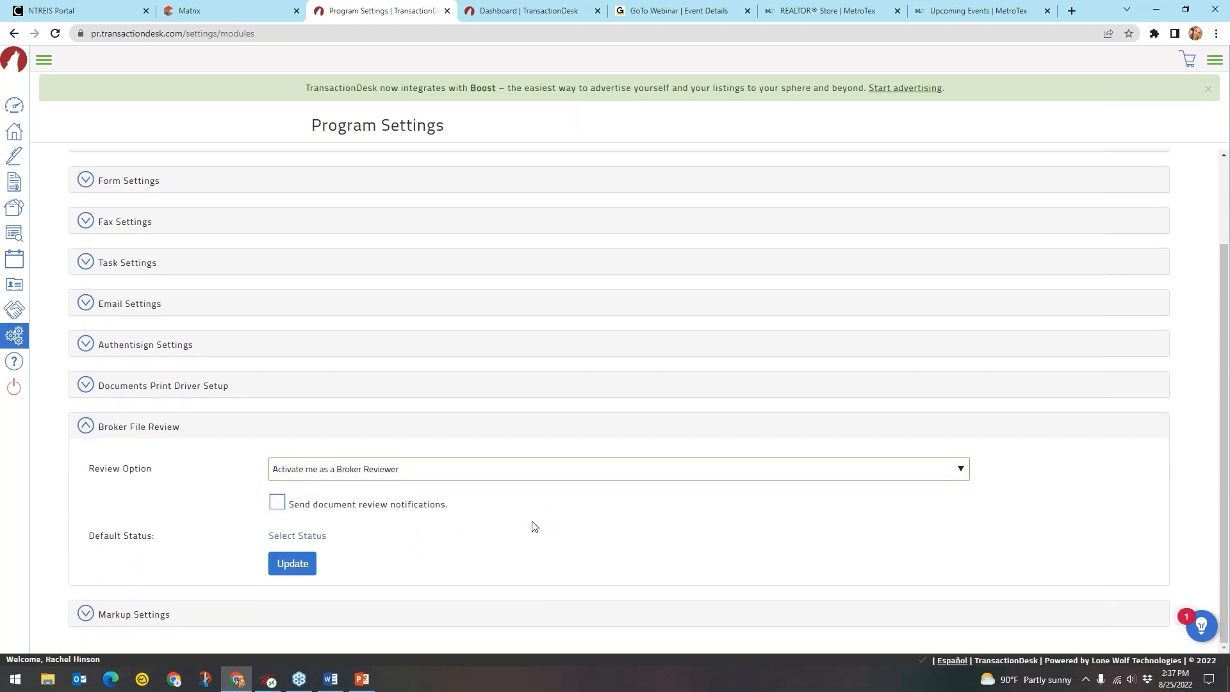
click(279, 506)
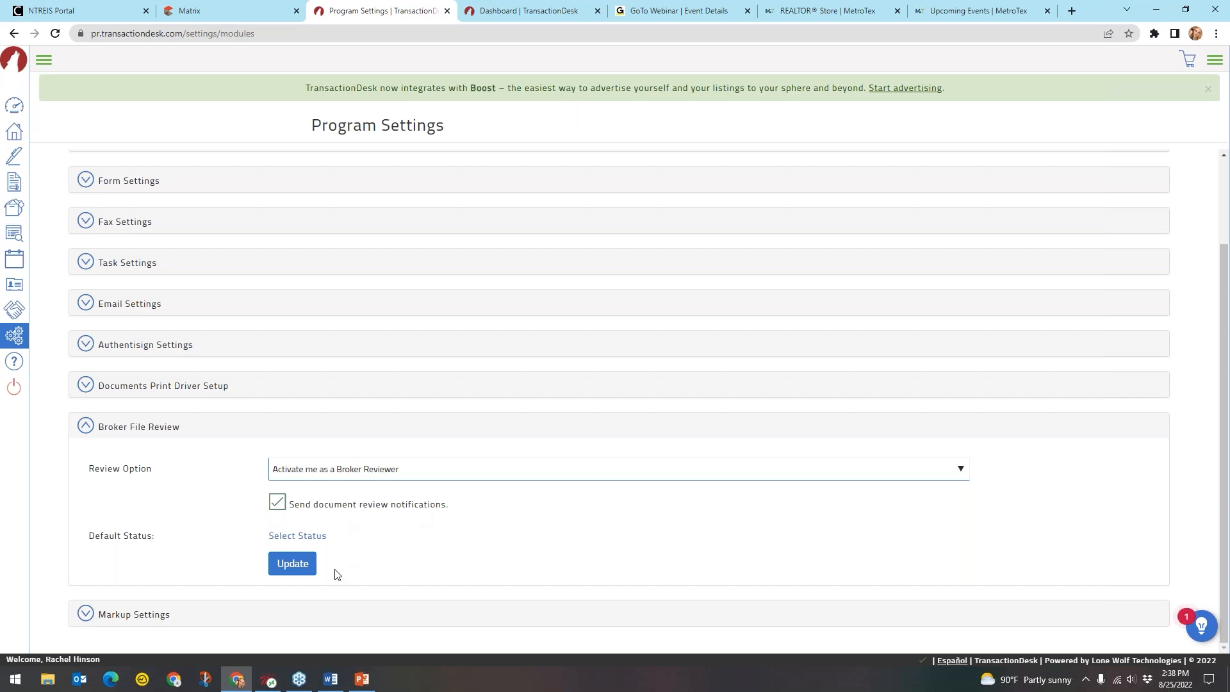
click(293, 565)
click(292, 565)
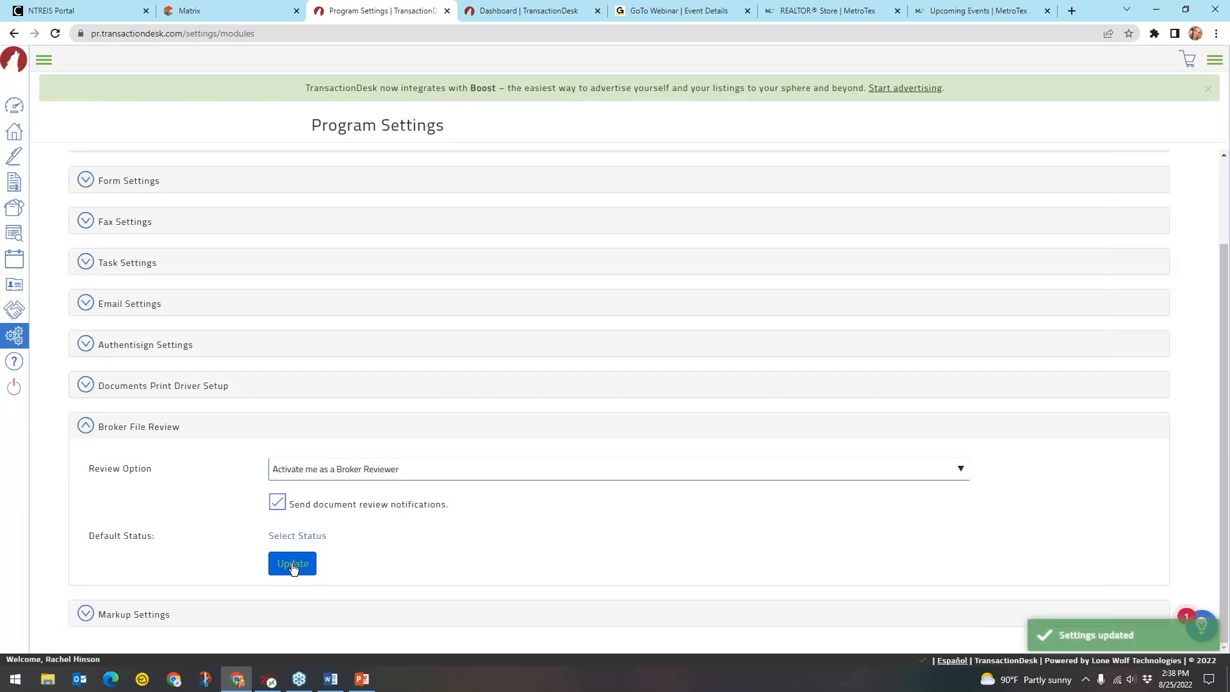
key(ctrl)
key(ctrl)
Collapse Broker File Review and go to the Broker Tools page
click(152, 427)
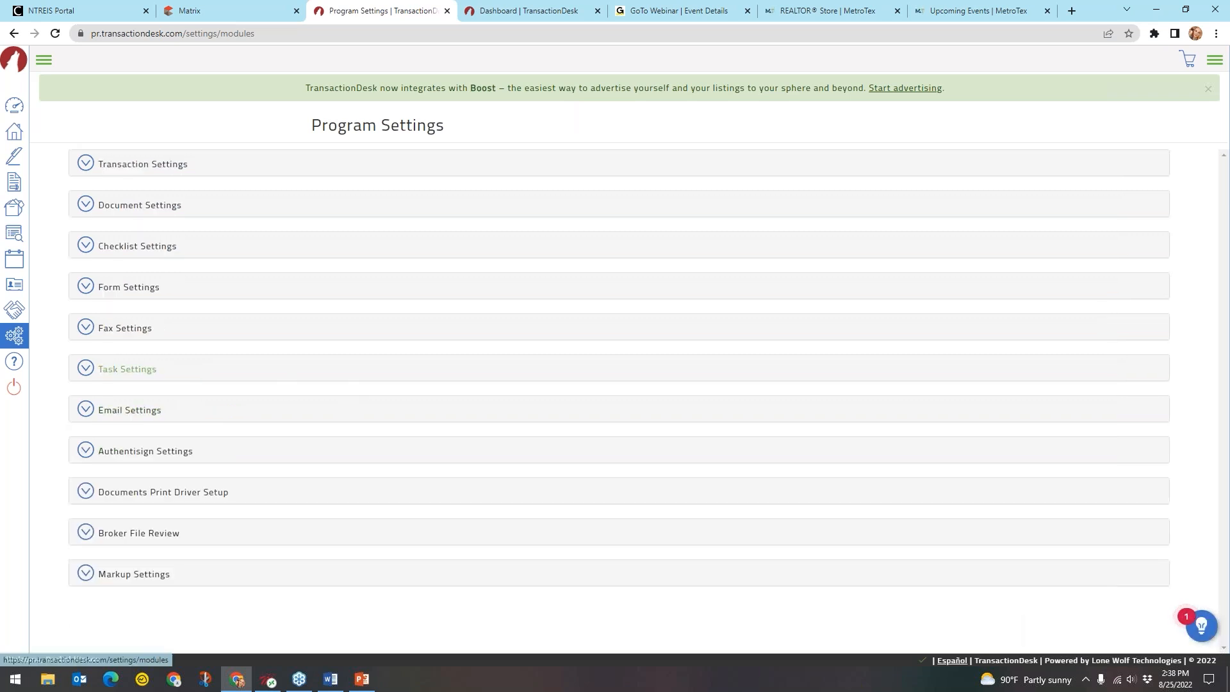
click(44, 61)
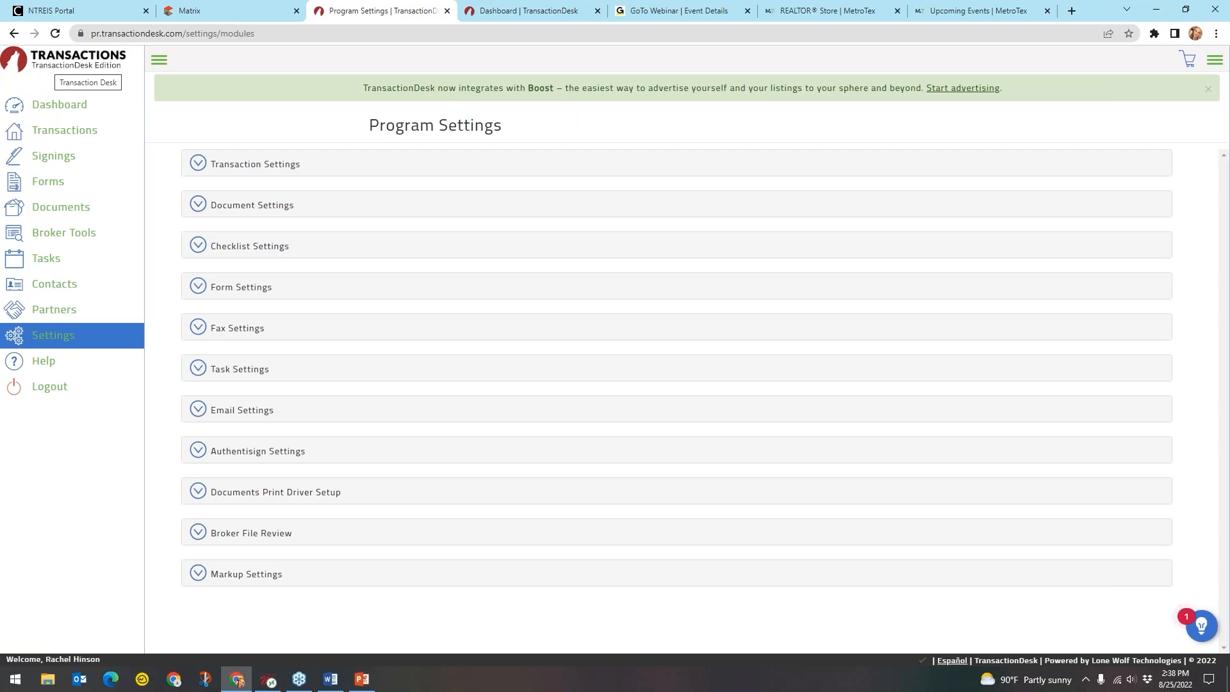
click(158, 64)
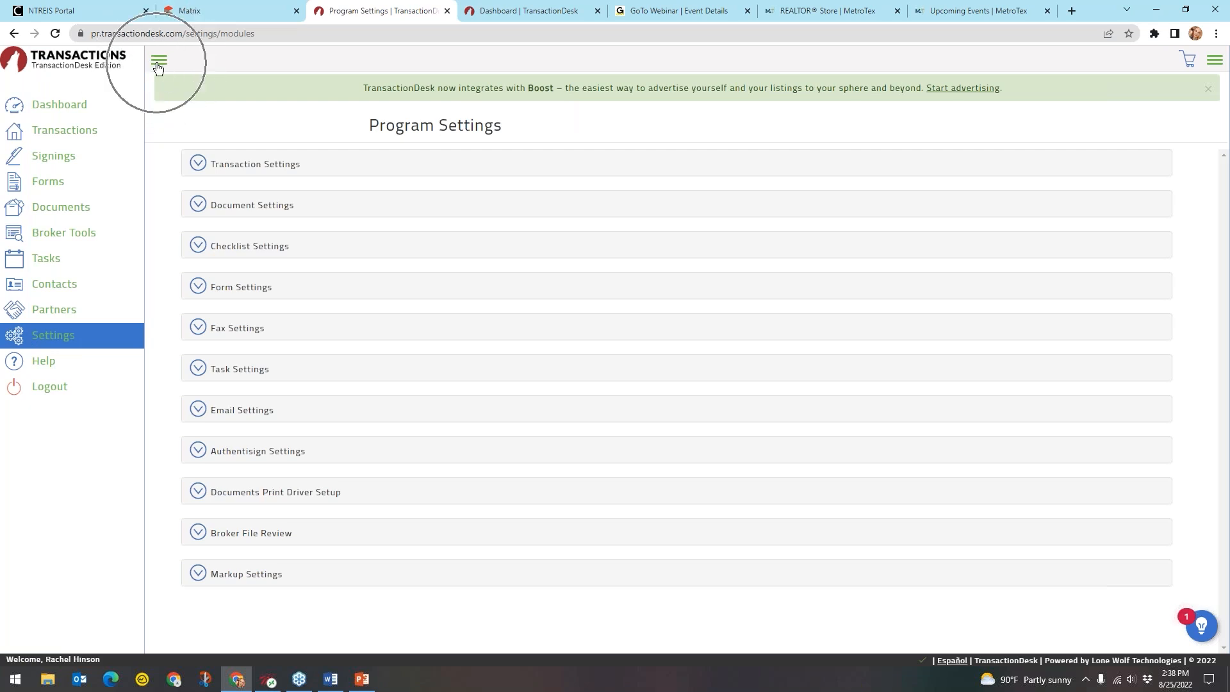
click(74, 238)
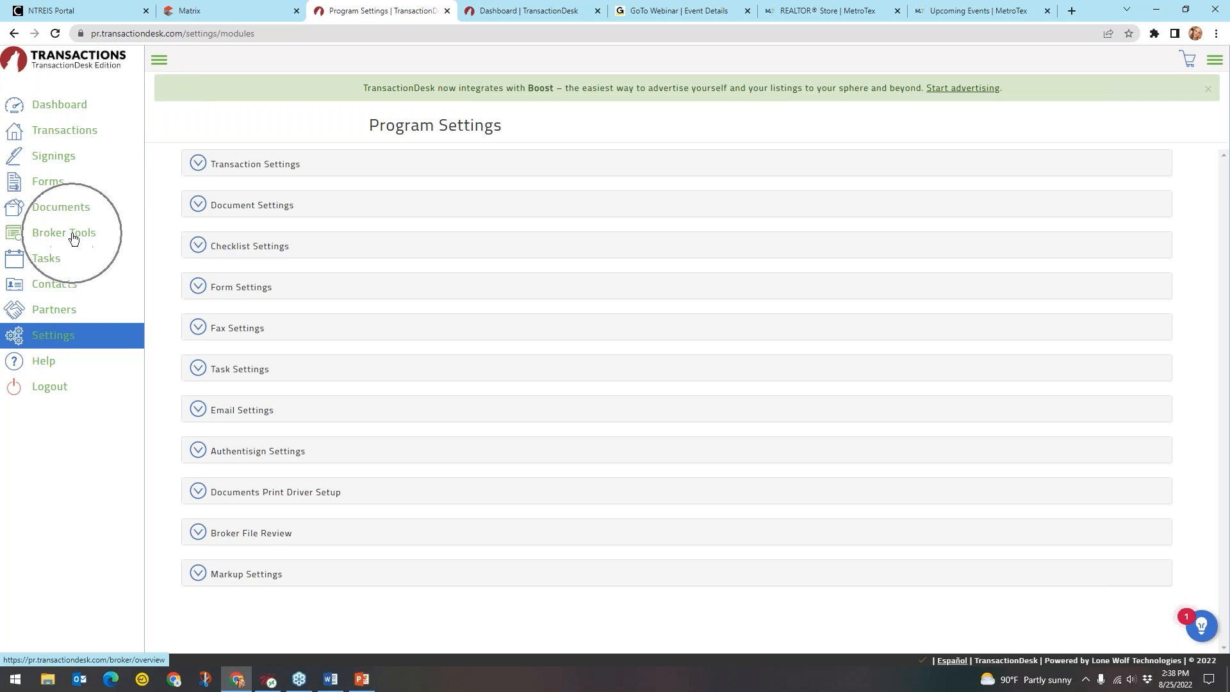
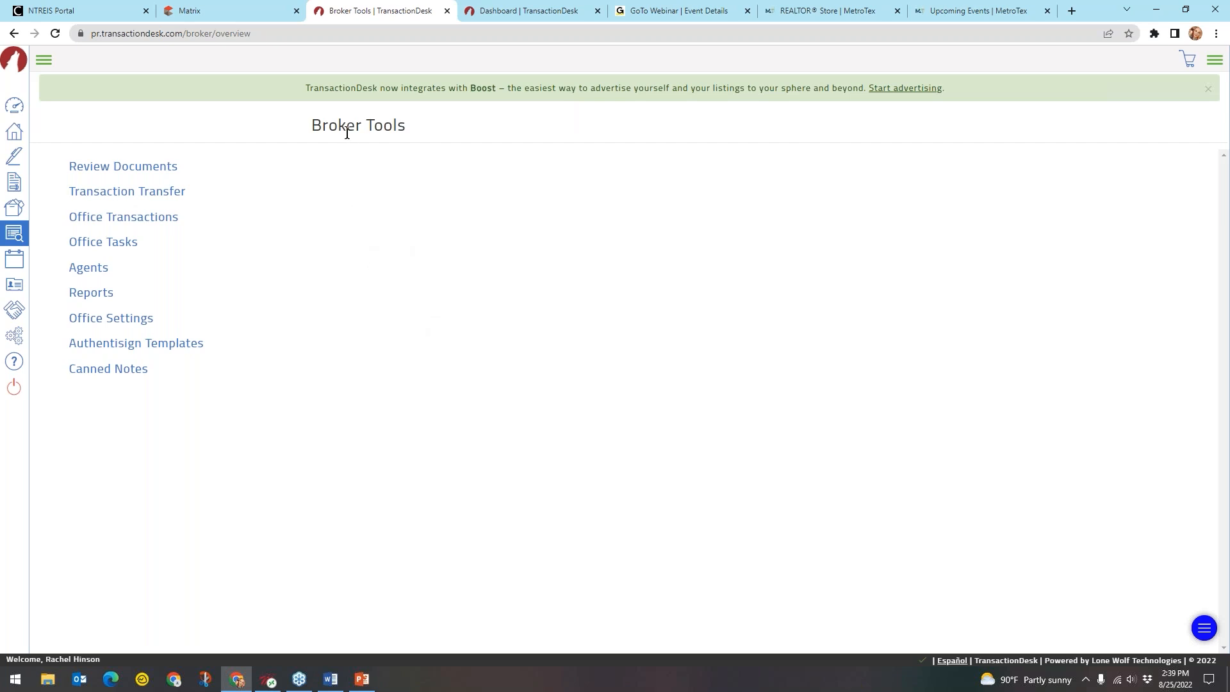
Open Review Documents from Broker Tools to list the two property files awaiting approval
click(165, 169)
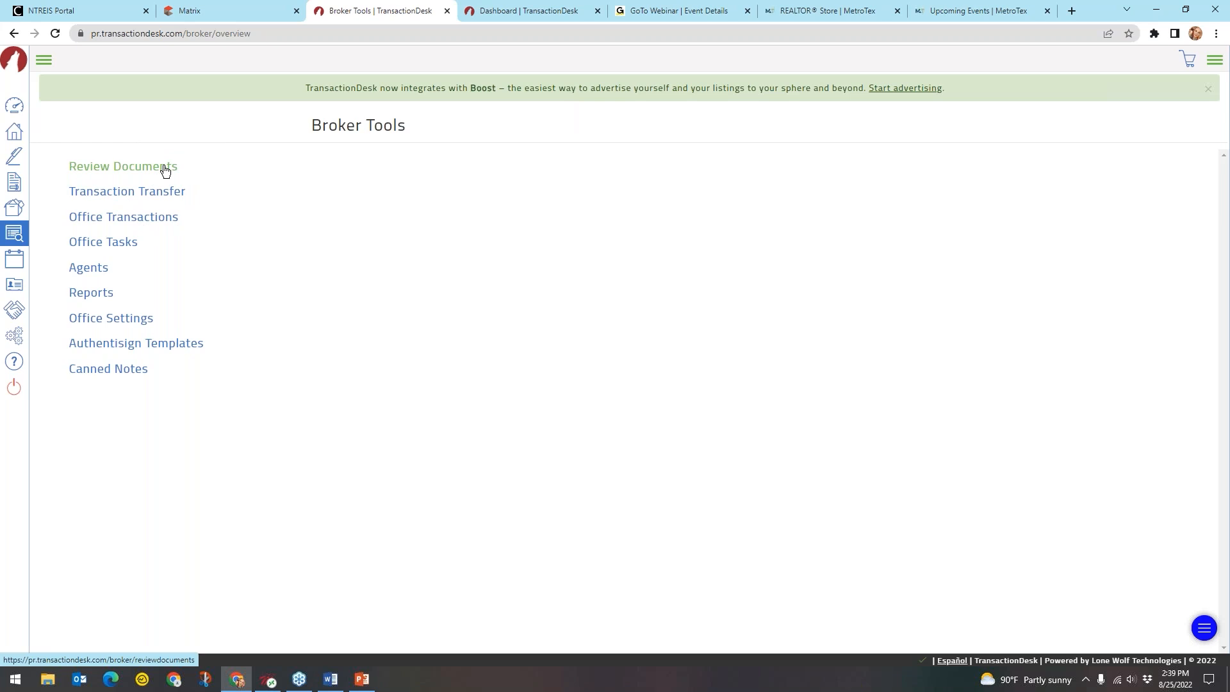
click(125, 170)
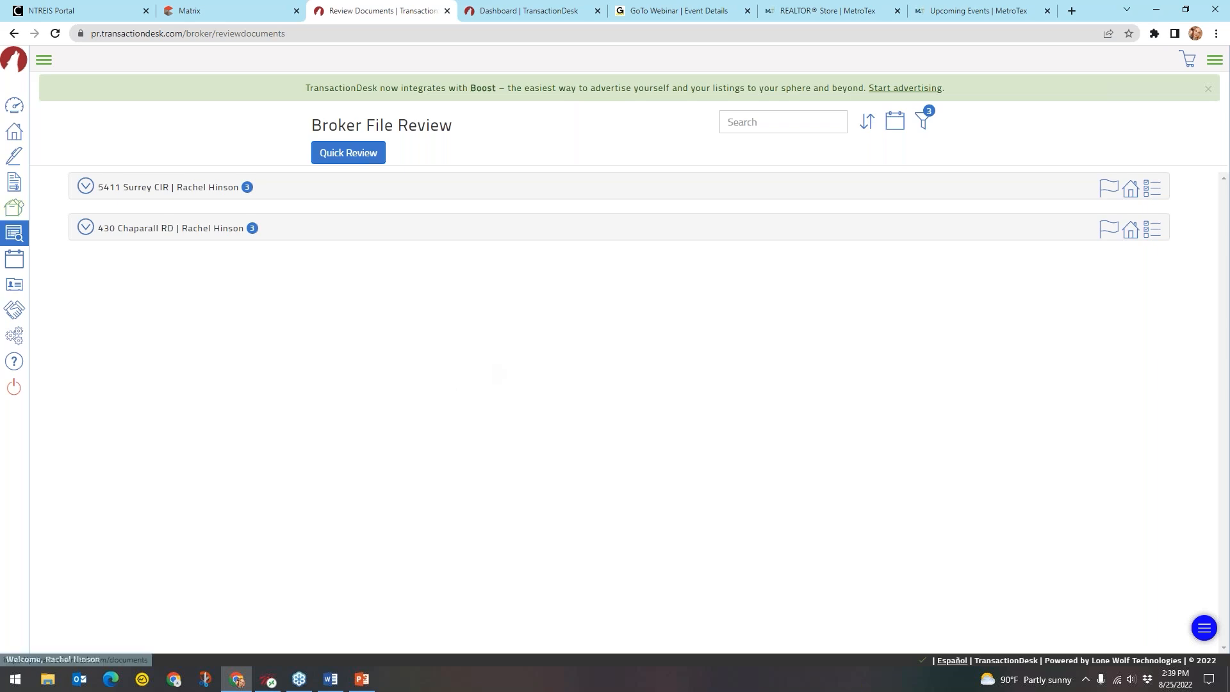
Expand the second property's documents and look at a document's action menu without choosing anything
key(ctrl)
key(ctrl)
key(ctrl)
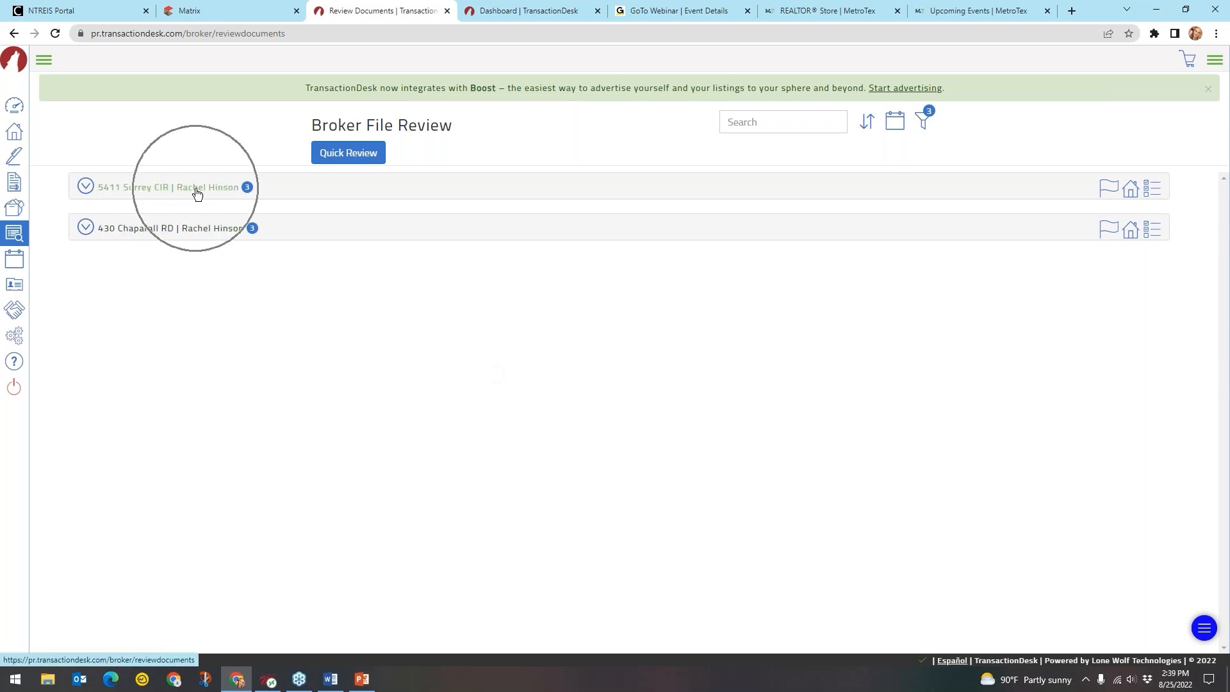
key(ctrl)
key(ctrl)
key(ctrl)
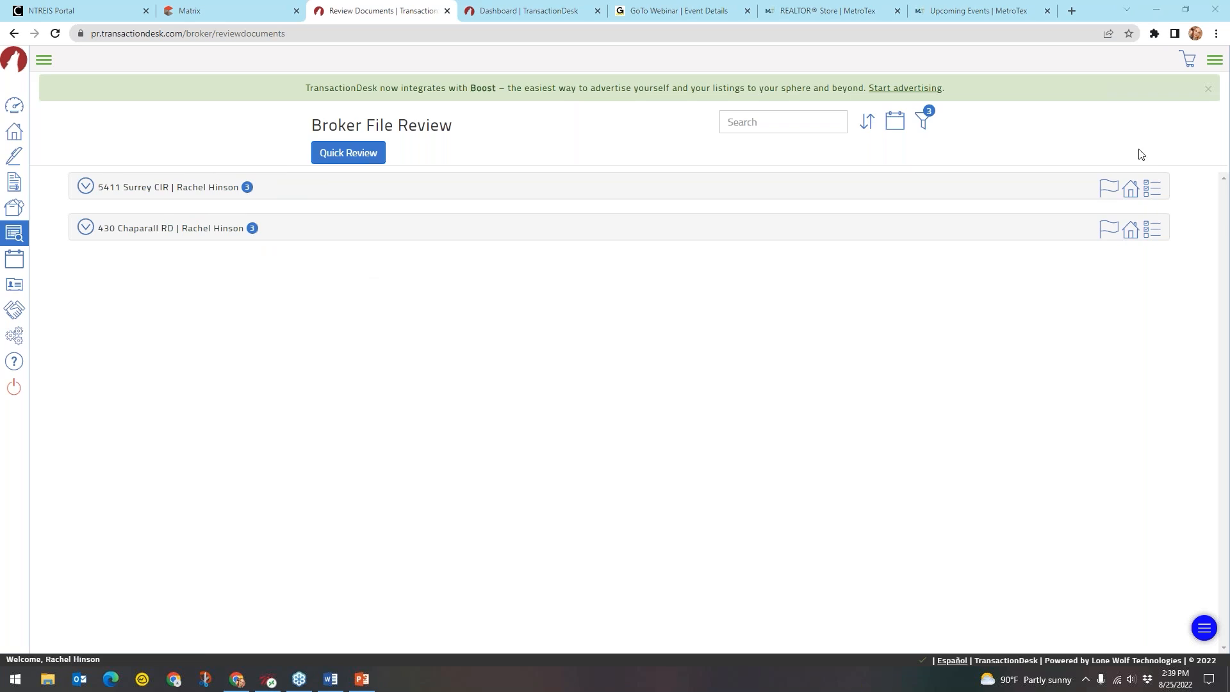
click(149, 232)
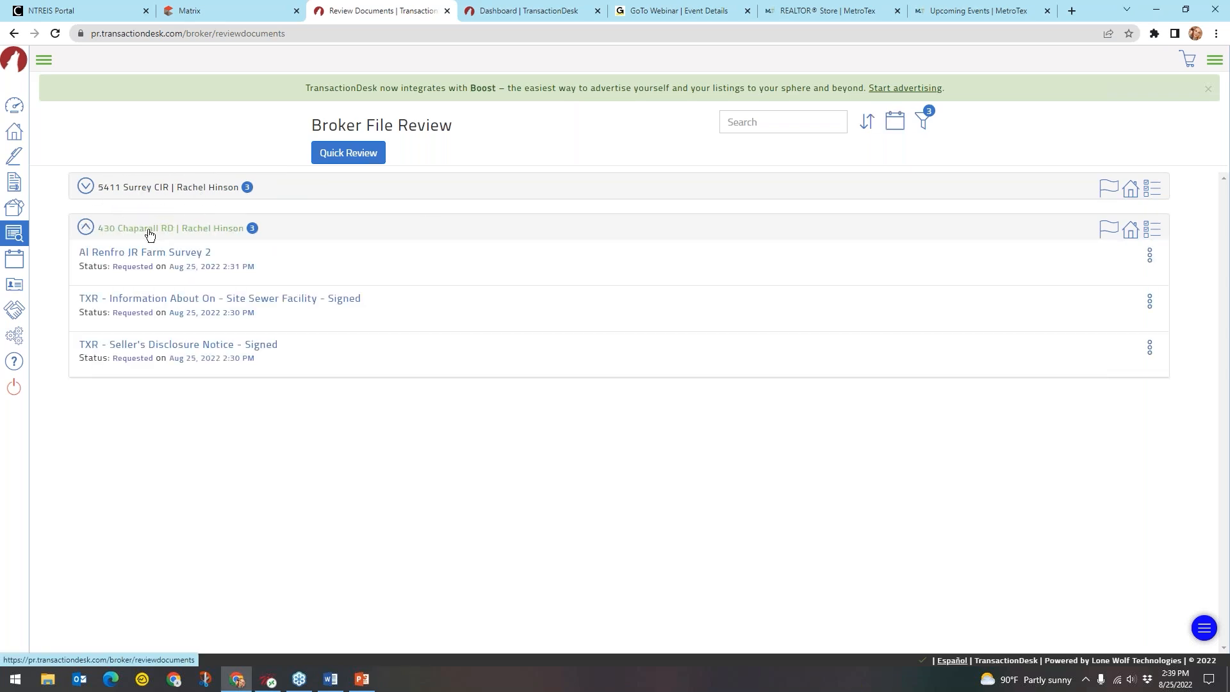
key(ctrl)
key(ctrl)
key(ctrl)
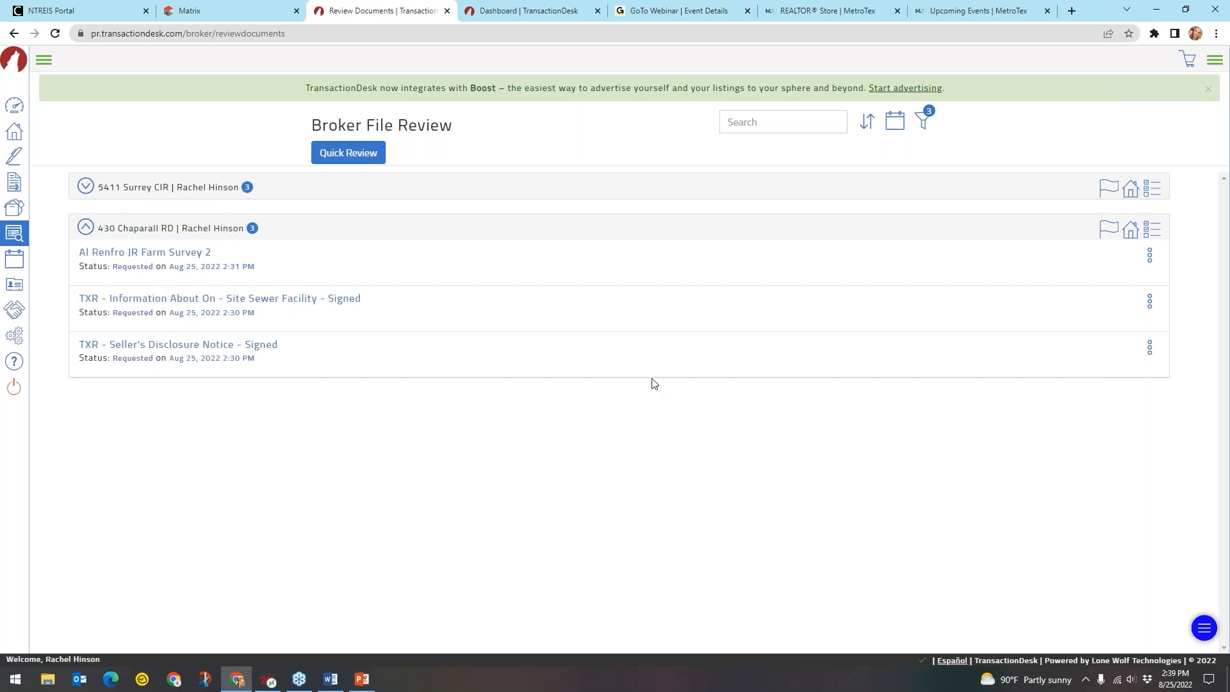
click(1150, 256)
key(ctrl)
key(ctrl)
key(ctrl)
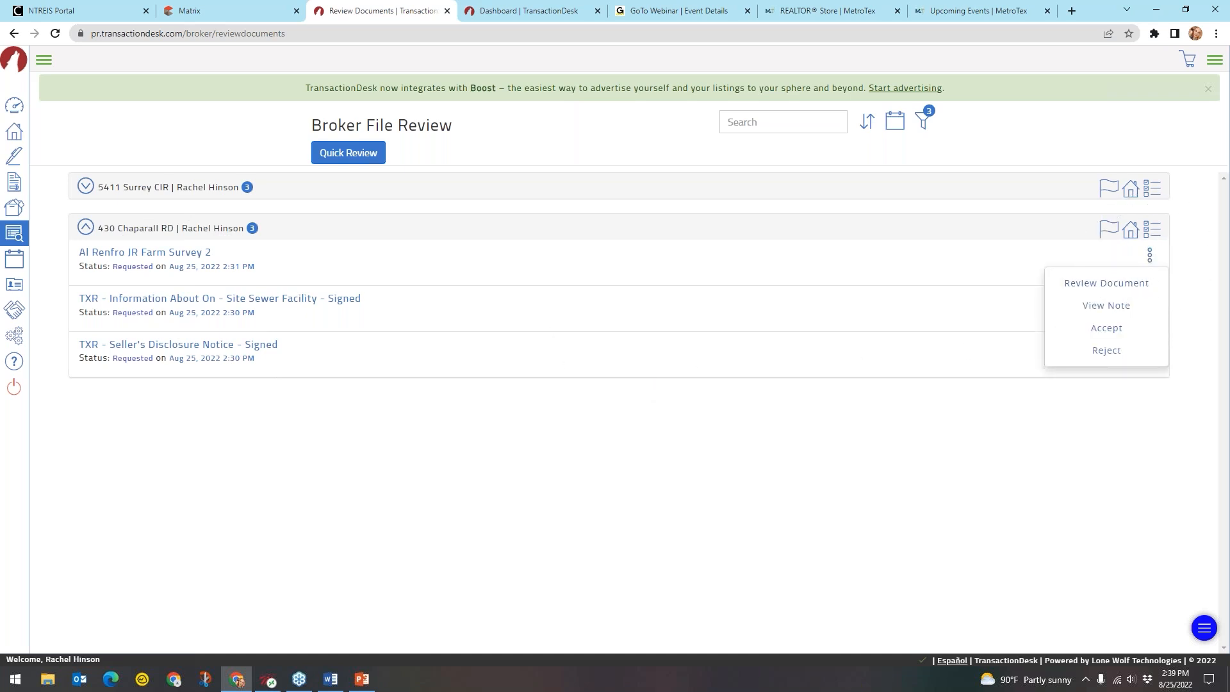
key(ctrl)
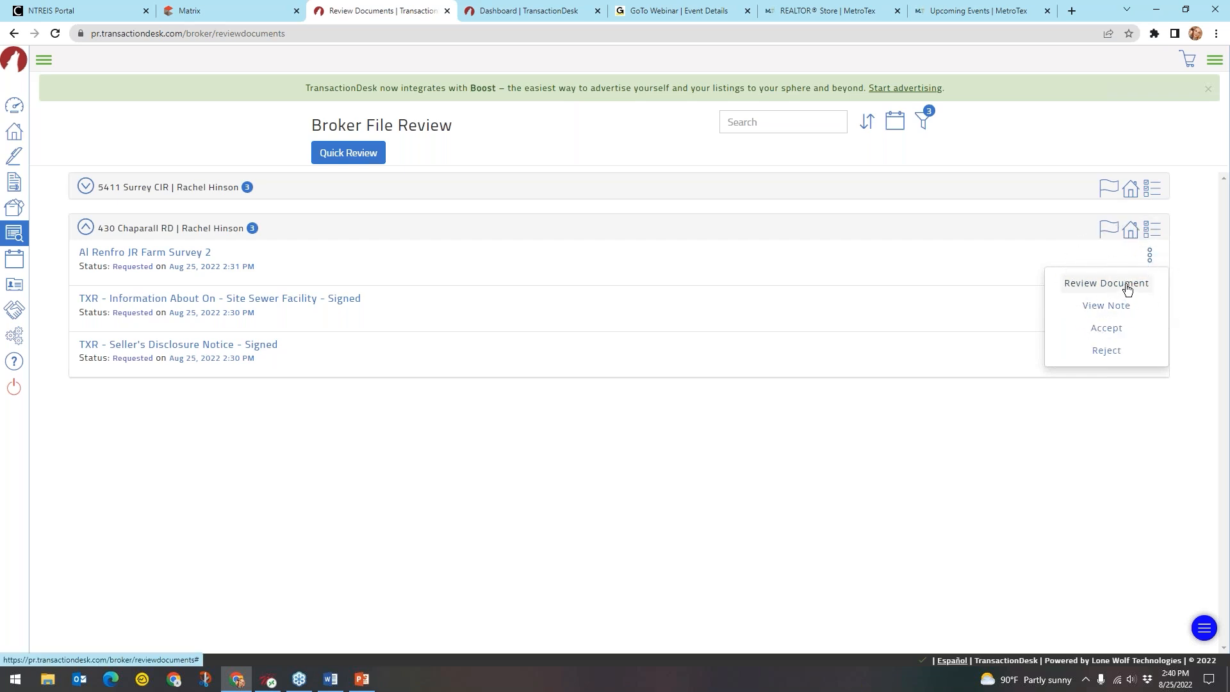
click(811, 434)
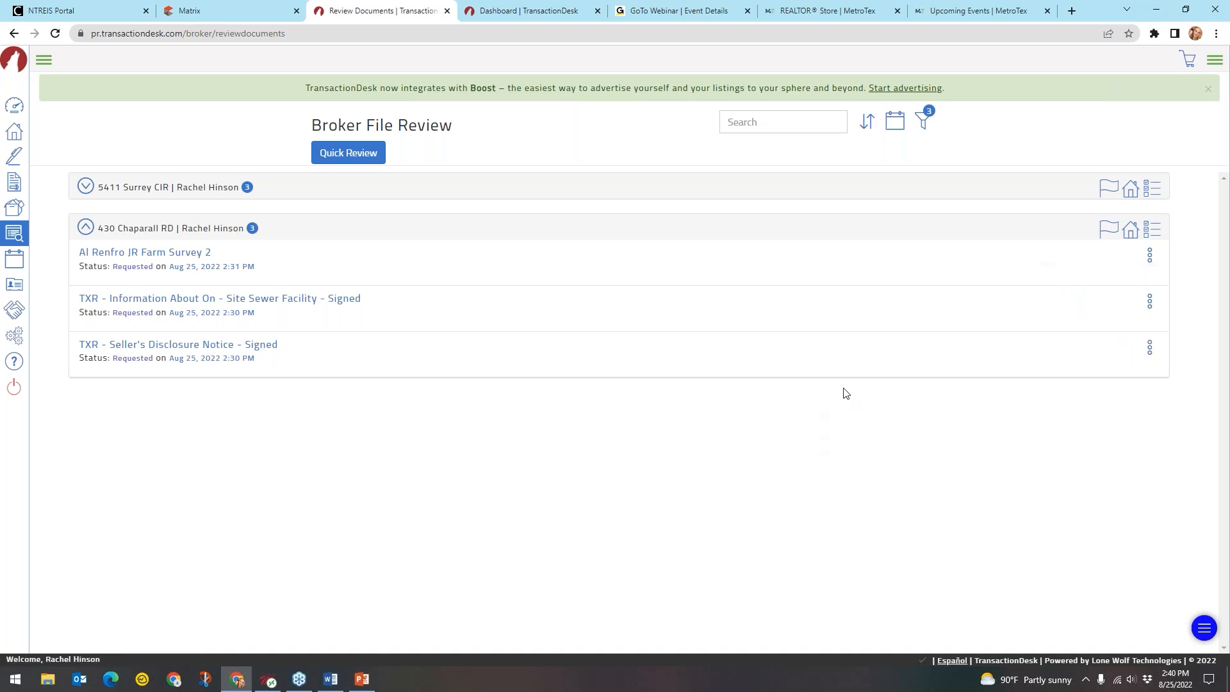
Start Quick Review on the first property's three requested documents
key(ctrl)
key(ctrl)
key(ctrl)
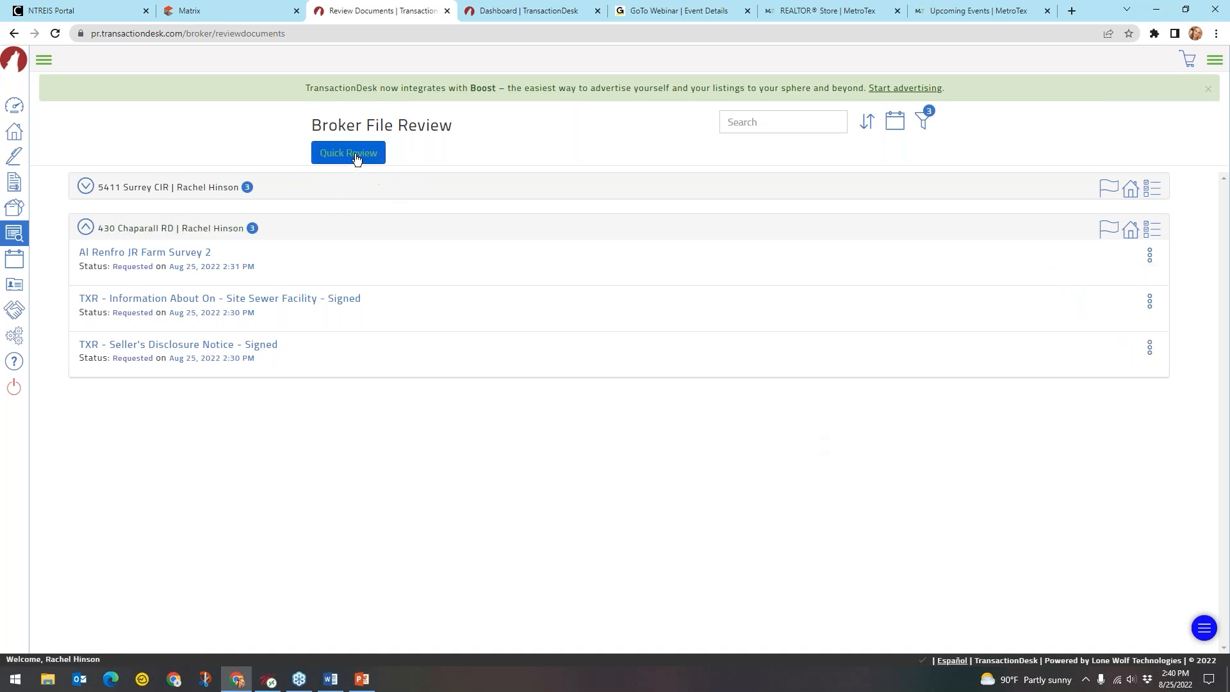
key(ctrl)
key(ctrl)
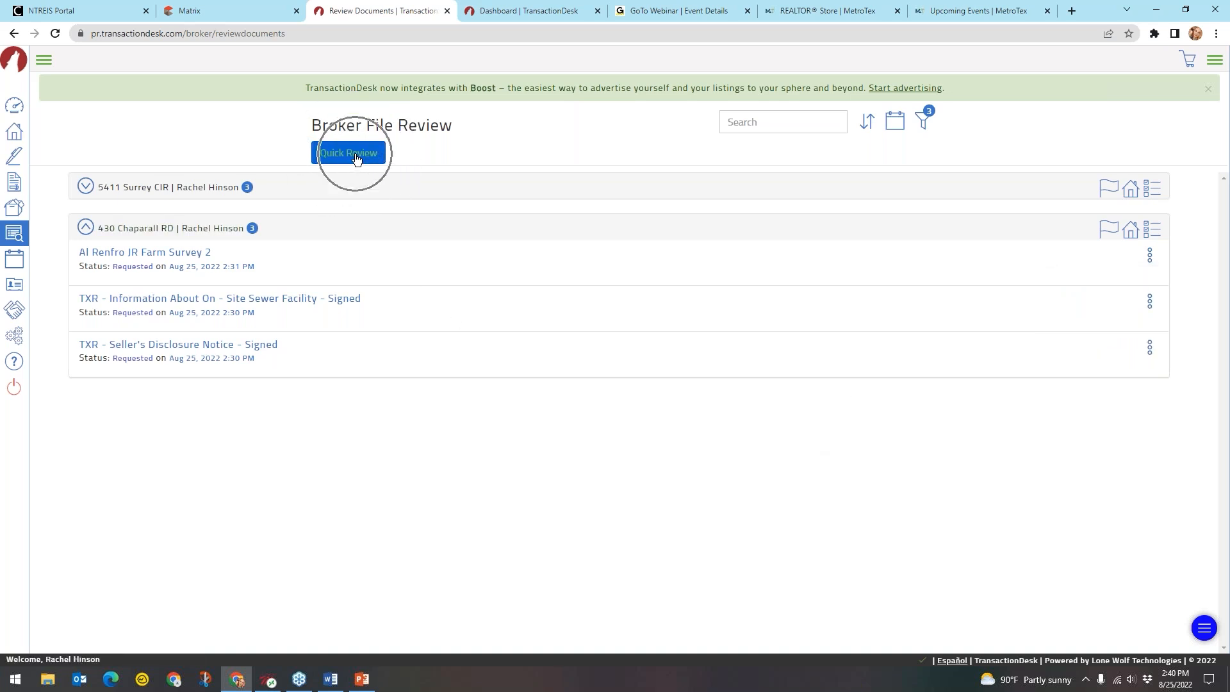
click(205, 232)
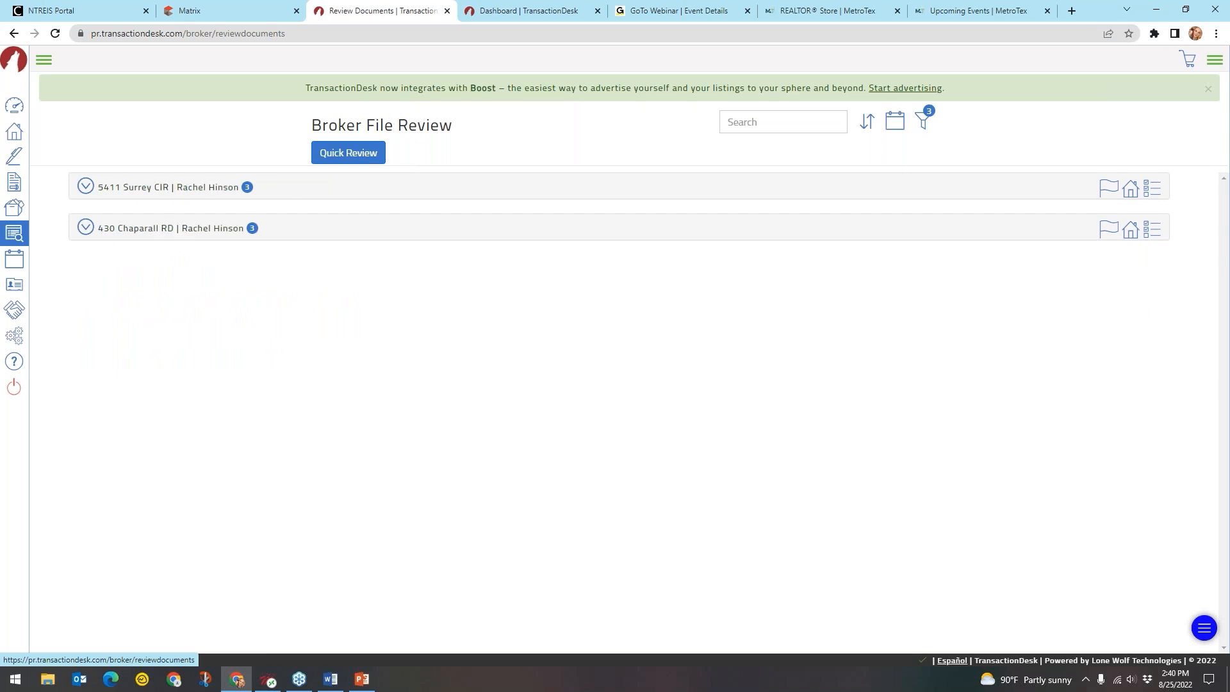
key(ctrl)
key(ctrl)
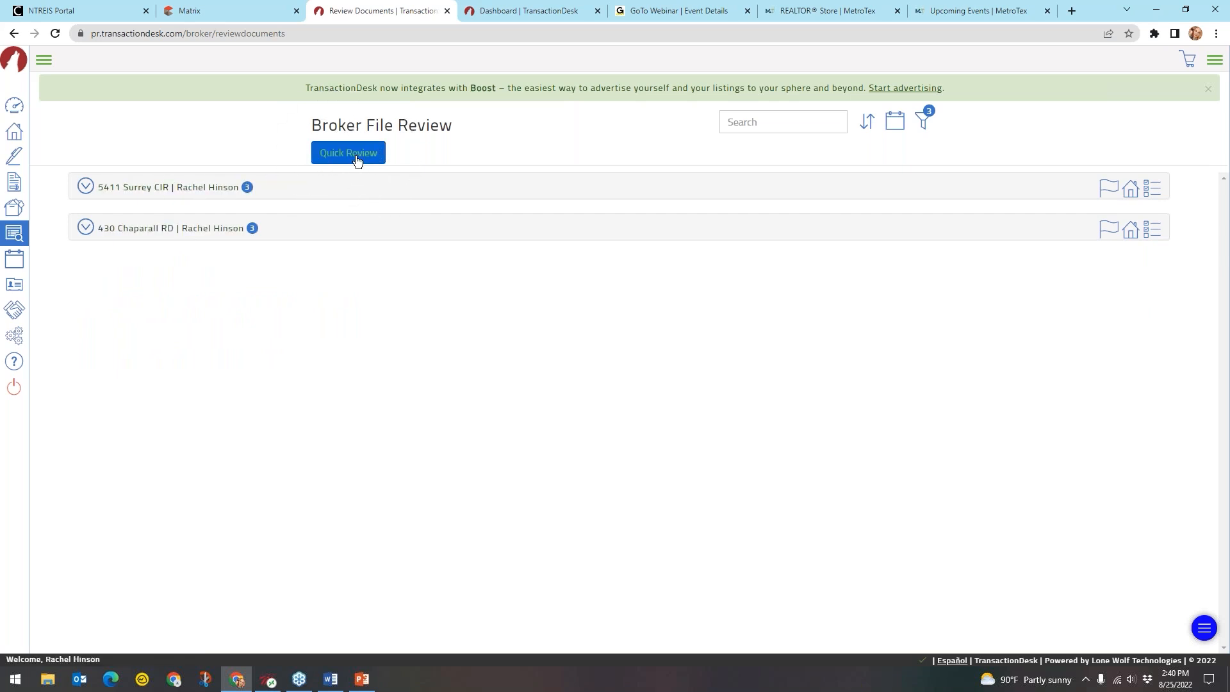
click(358, 160)
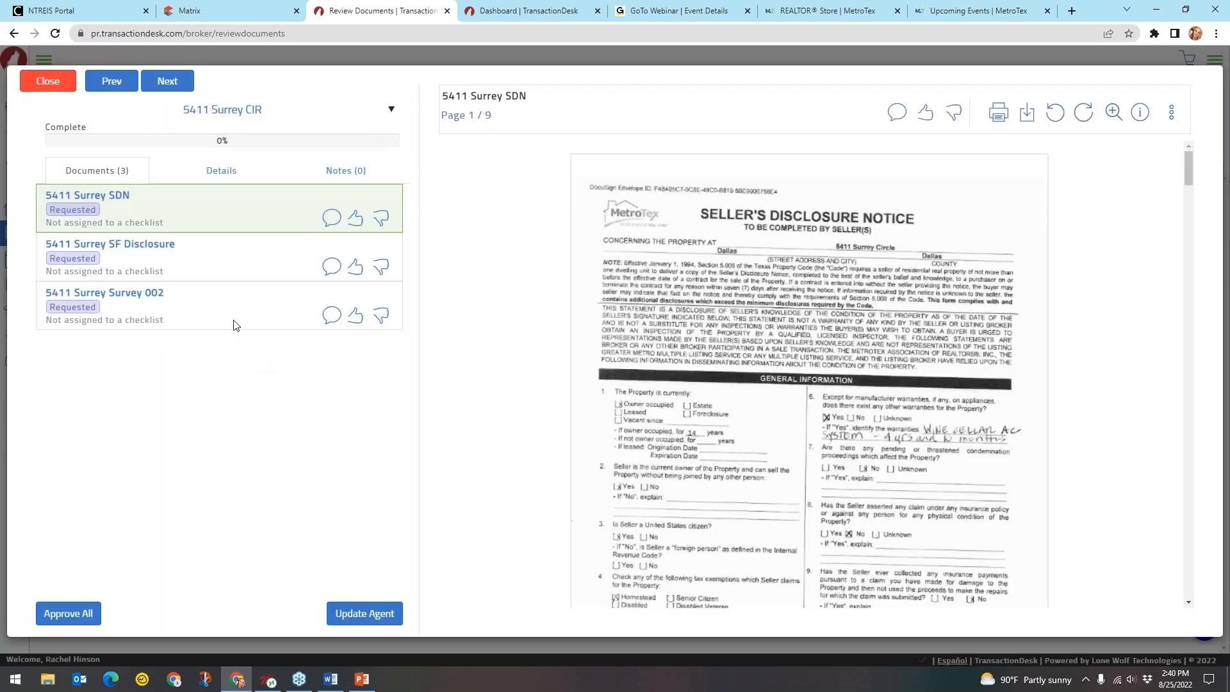
Scroll the seller's disclosure notice down to the pool and spa section on page 5 of 9
click(250, 121)
click(208, 119)
click(106, 218)
click(197, 207)
click(1061, 288)
scroll(1061, 287, down, 5)
scroll(1061, 292, down, 10)
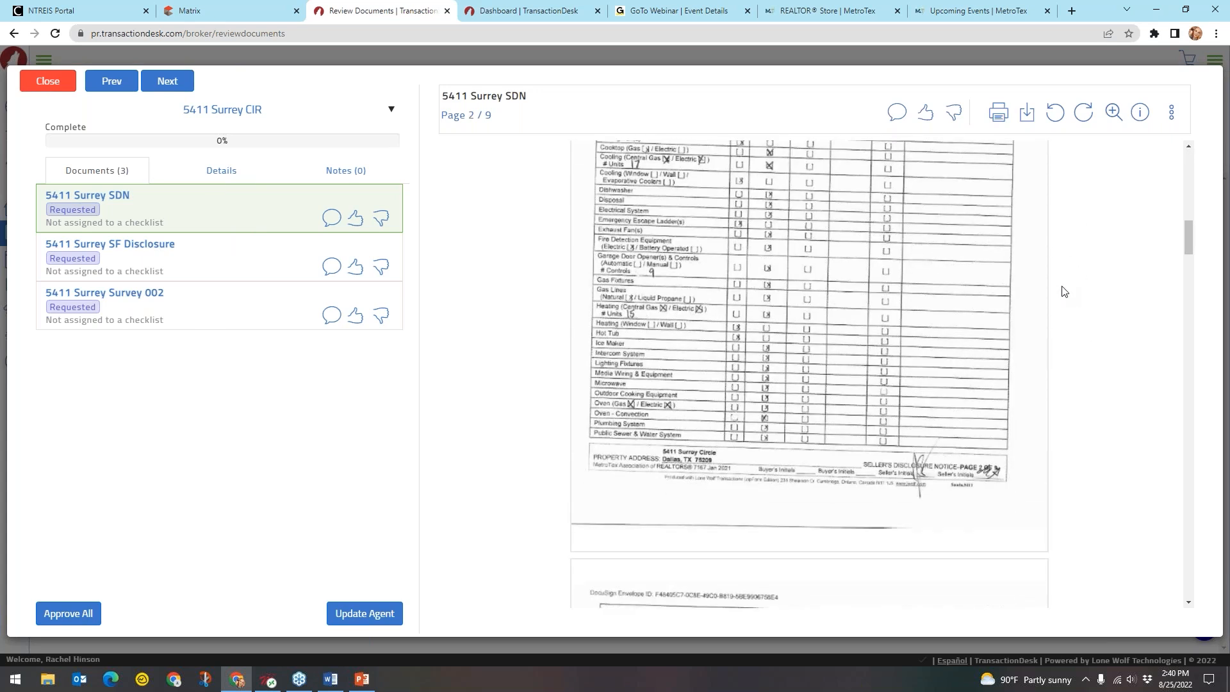
scroll(1061, 291, down, 10)
scroll(1064, 291, down, 10)
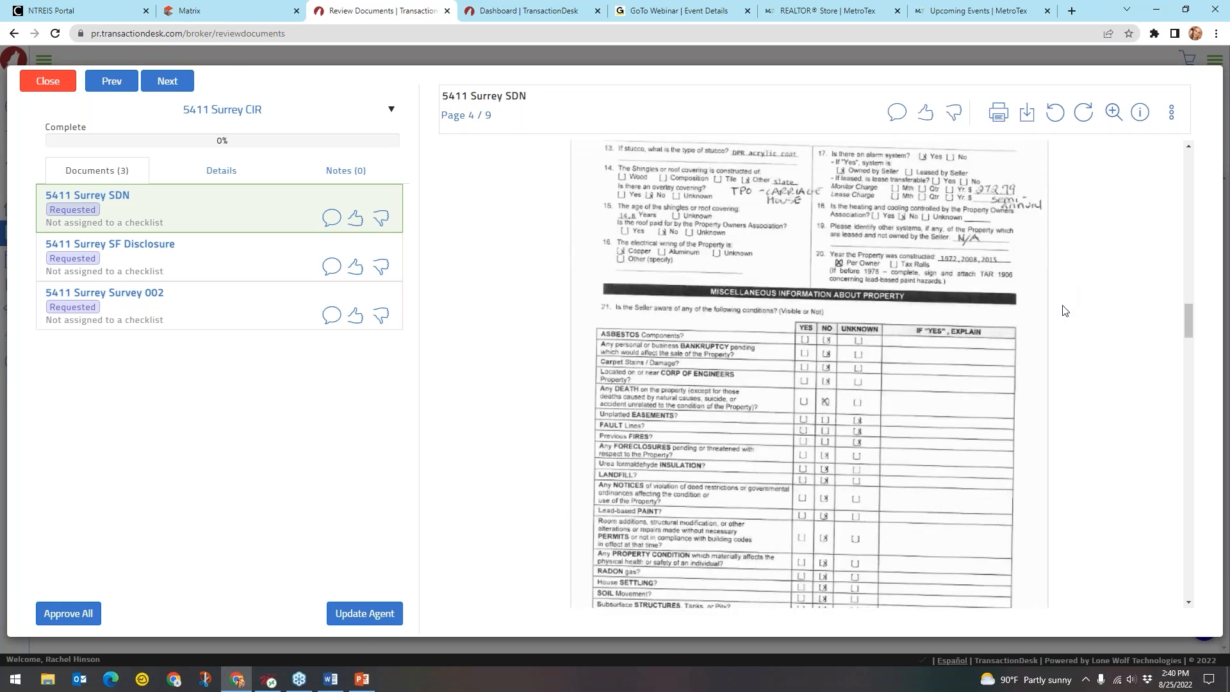
scroll(1067, 294, down, 10)
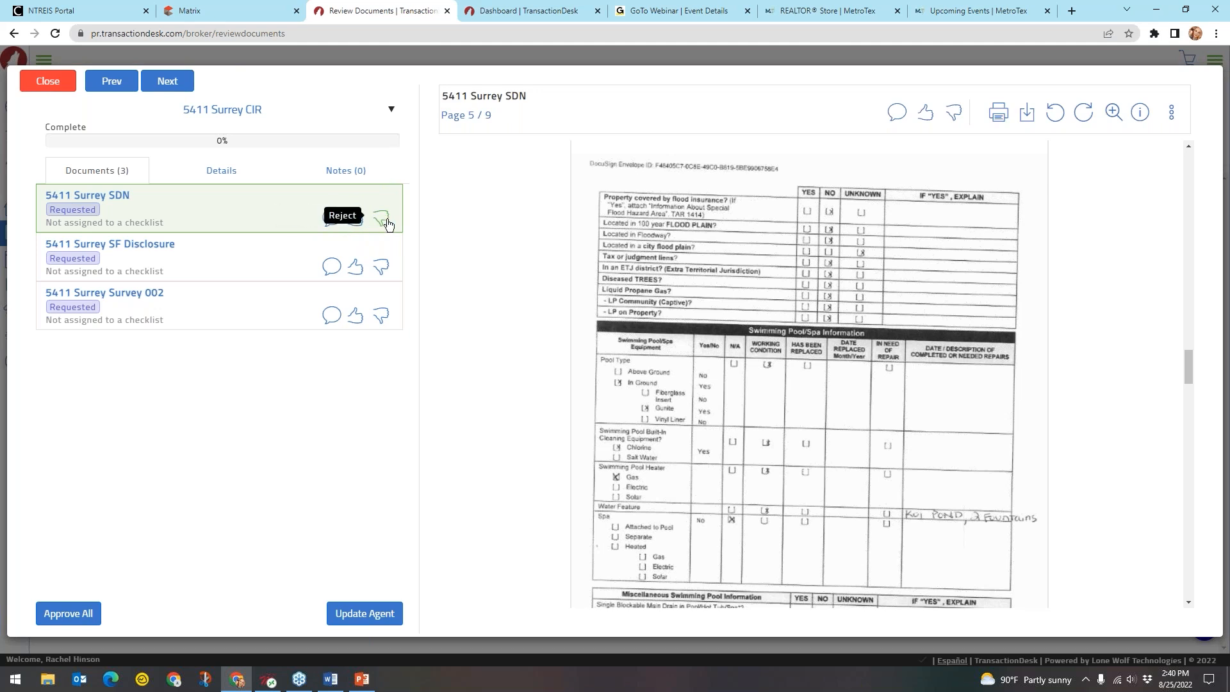
Check the note, accept and reject icons, bringing up the Notes dialog
click(331, 218)
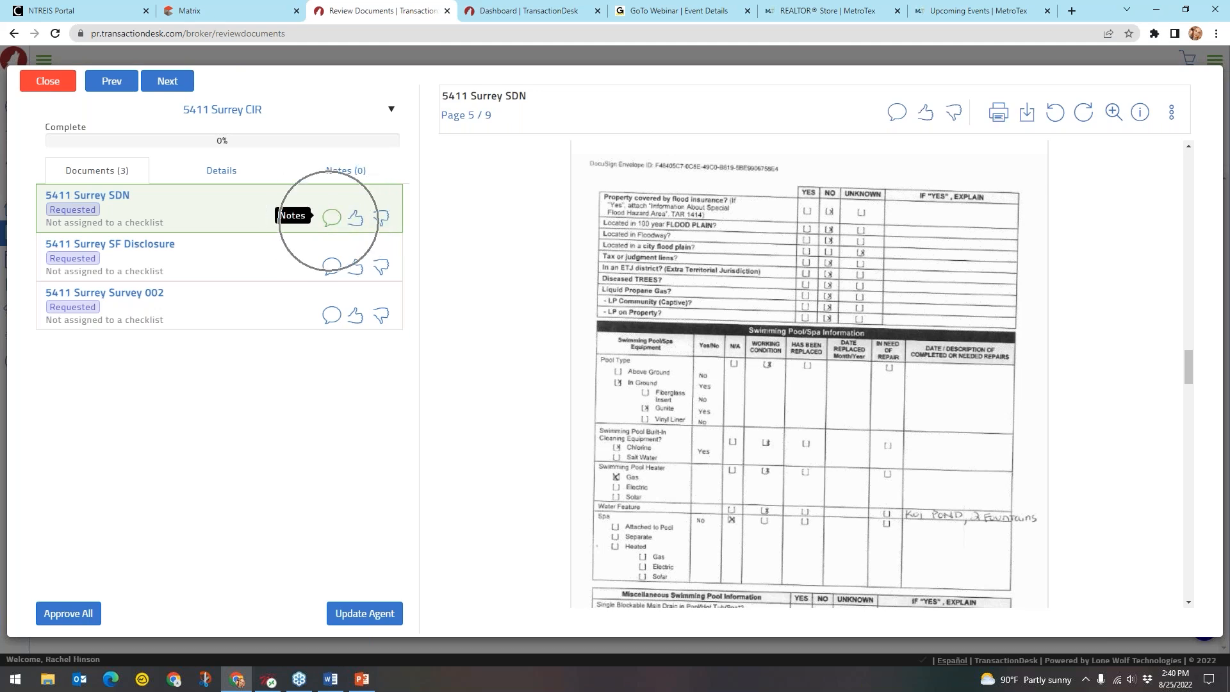
click(359, 222)
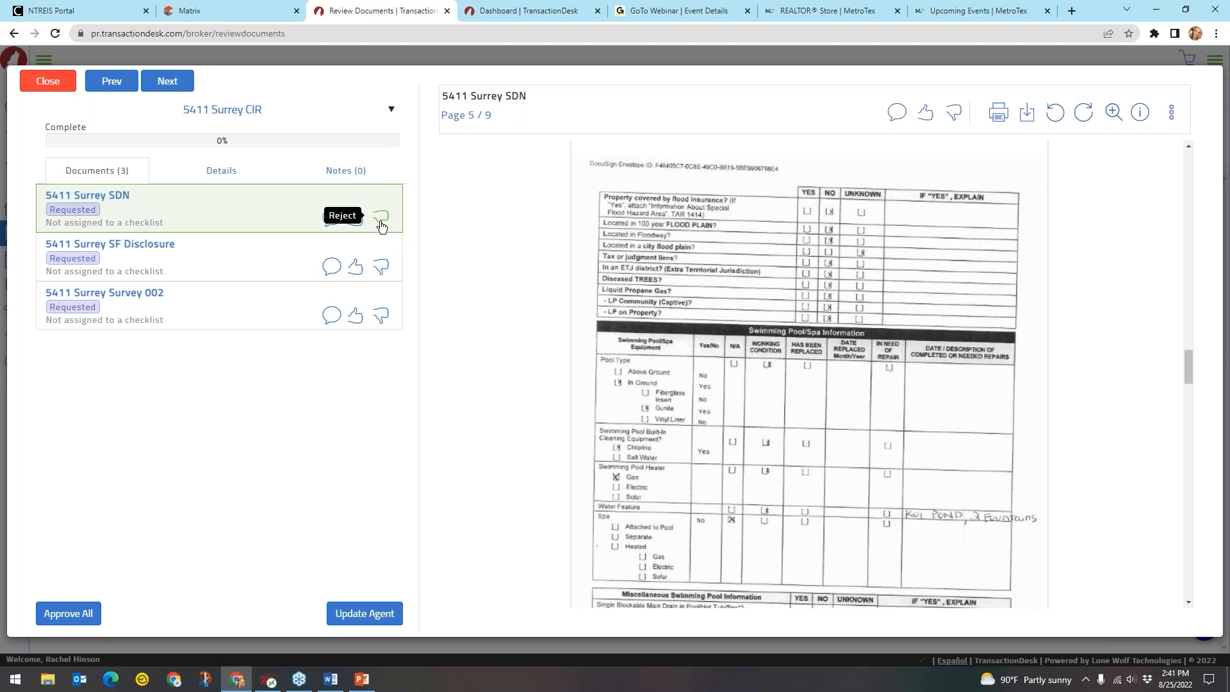
click(381, 223)
Accept the seller's disclosure notice and write the note 'This looks good!' without using a canned note
click(354, 222)
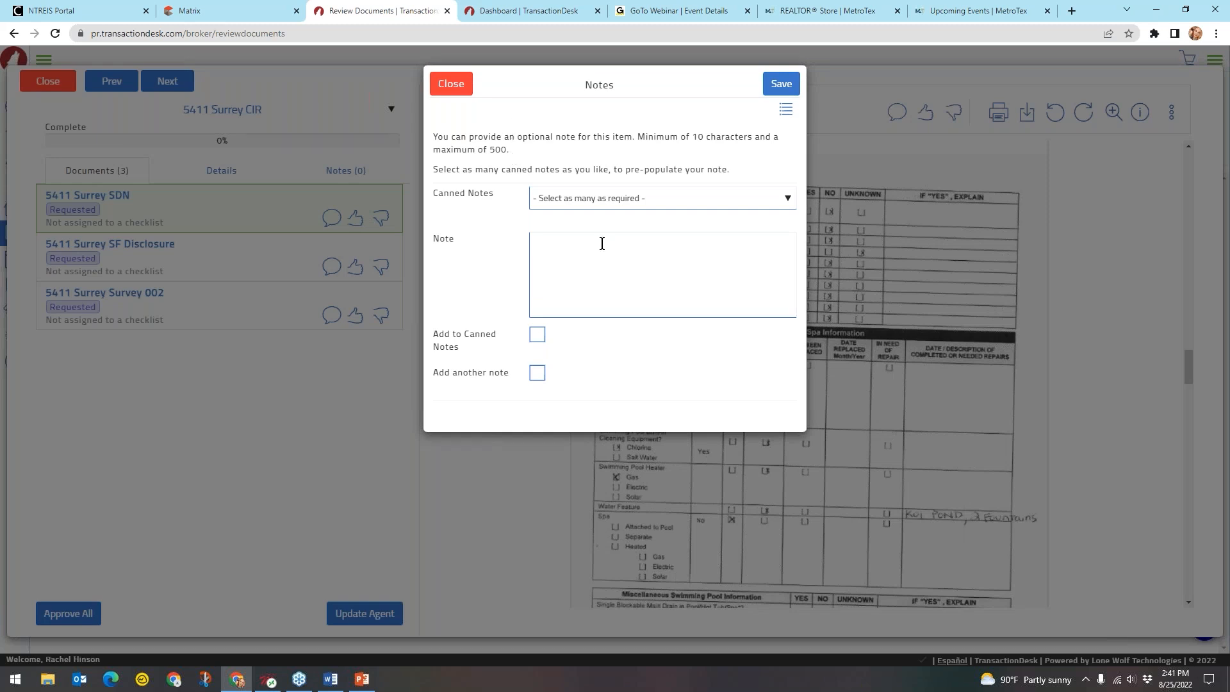
click(563, 275)
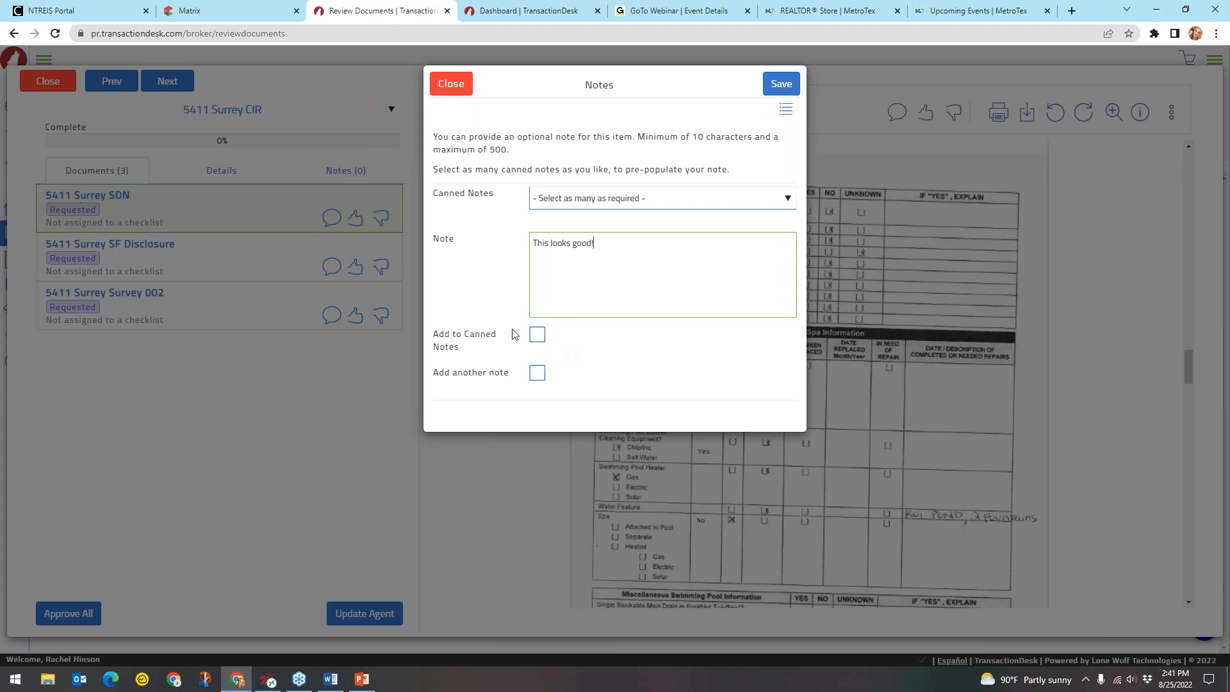
key(ctrl)
key(ctrl)
key(ctrl)
key(ctrl)
click(602, 200)
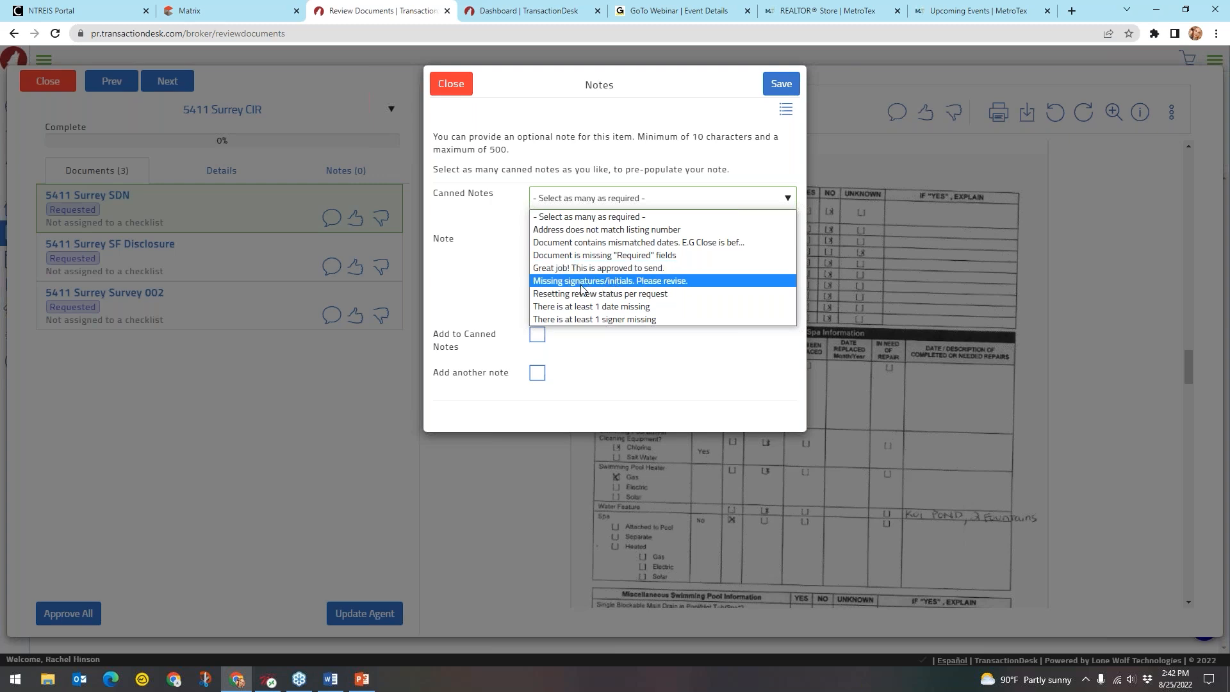
click(664, 286)
click(515, 284)
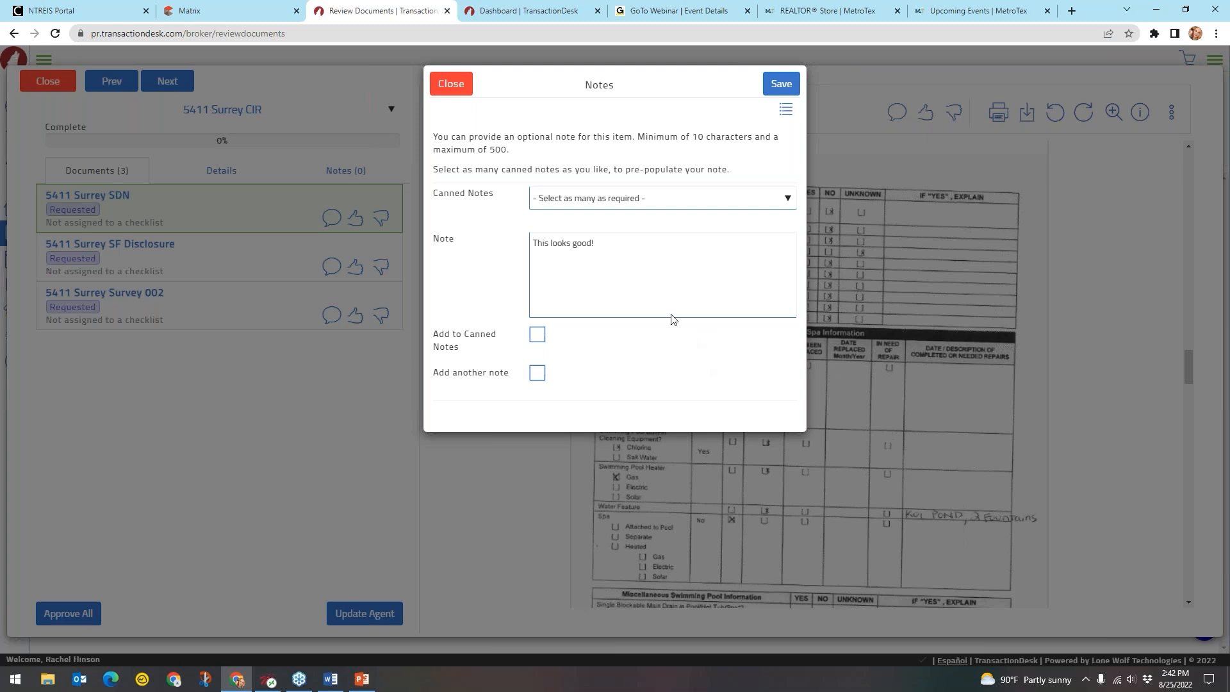
Save the approval, marking it FullyApproved at 33%, and bring up the SF Disclosure
click(669, 245)
click(781, 87)
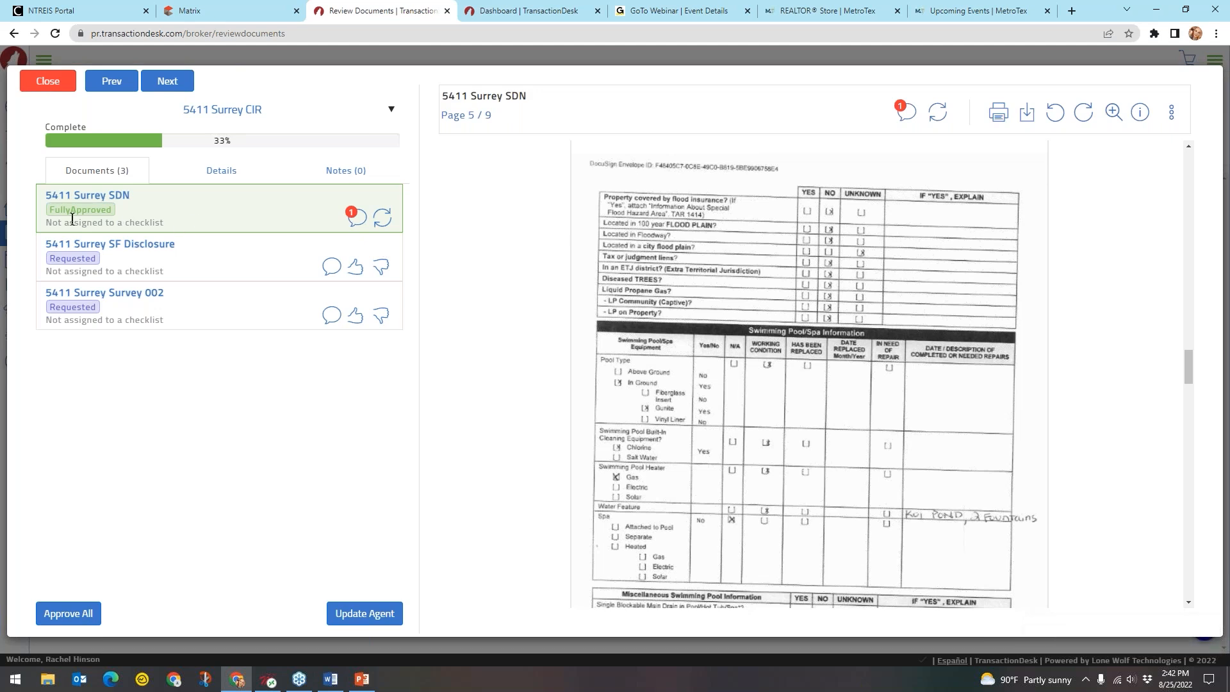
key(ctrl)
key(ctrl)
key(ctrl)
key(ctrl)
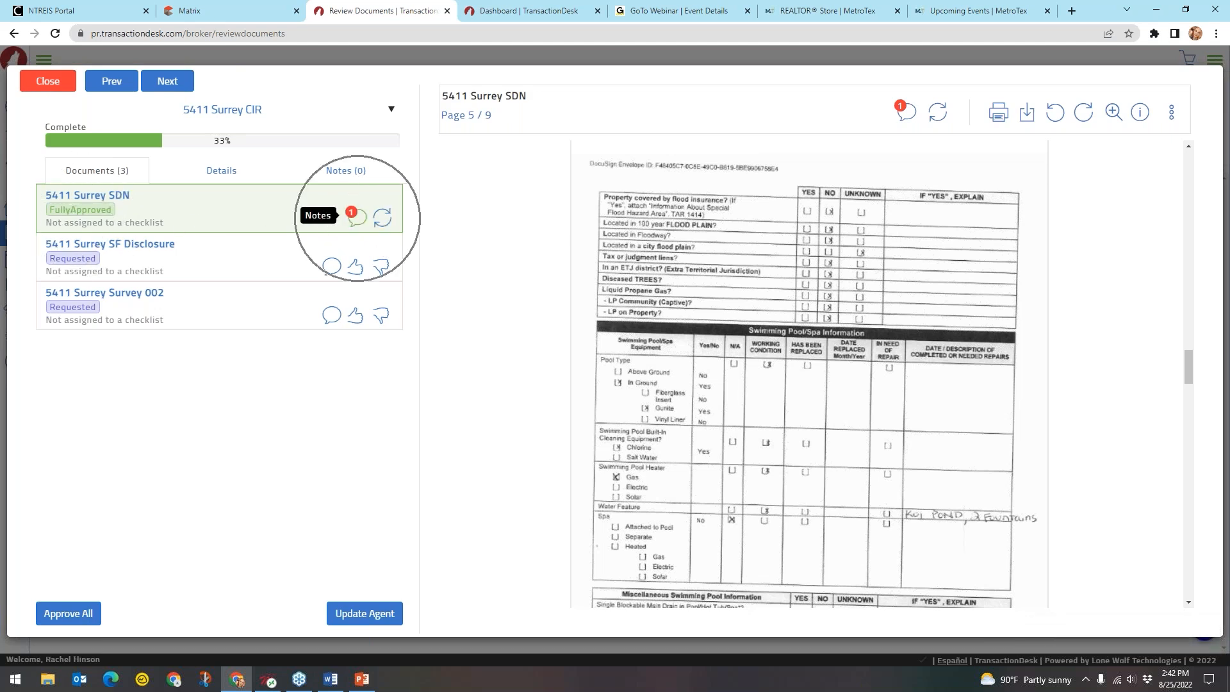
click(216, 259)
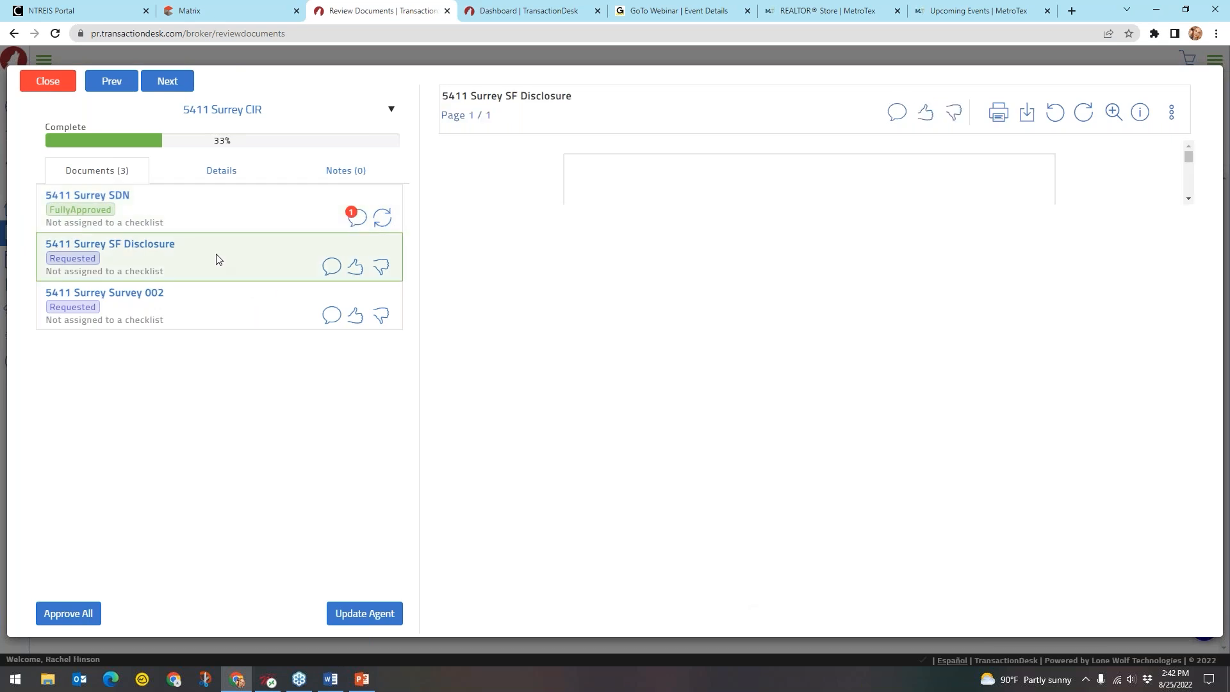
key(ctrl)
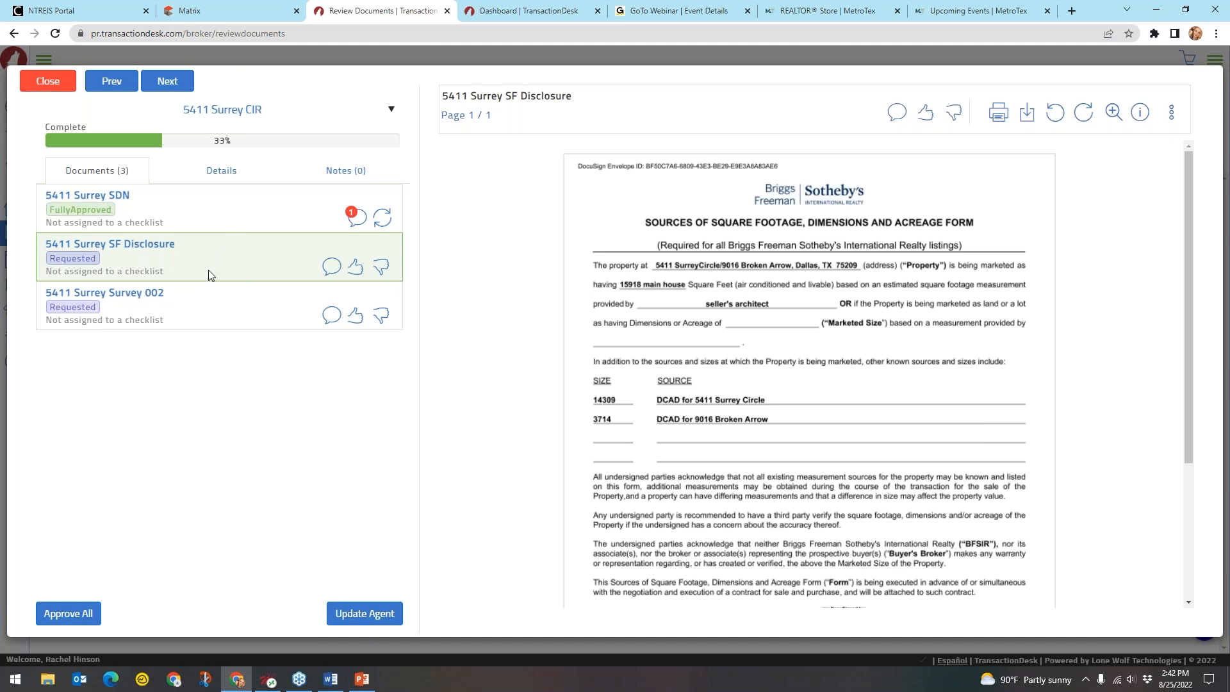
scroll(841, 344, down, 1)
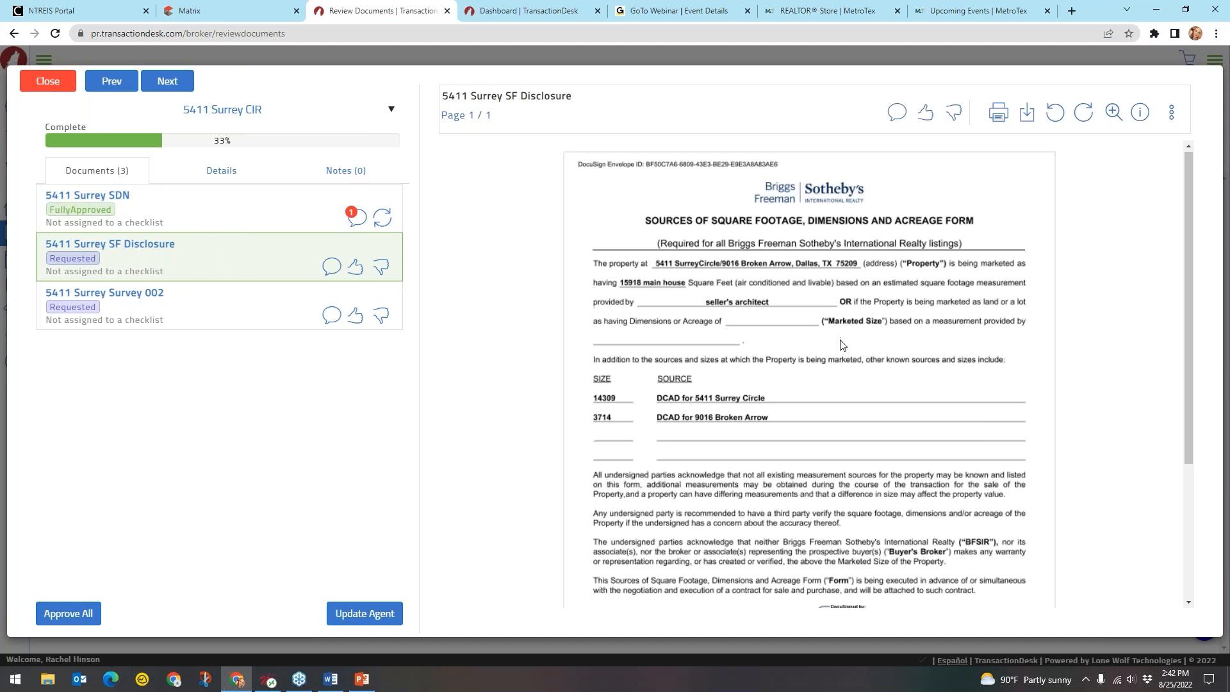
scroll(841, 344, down, 3)
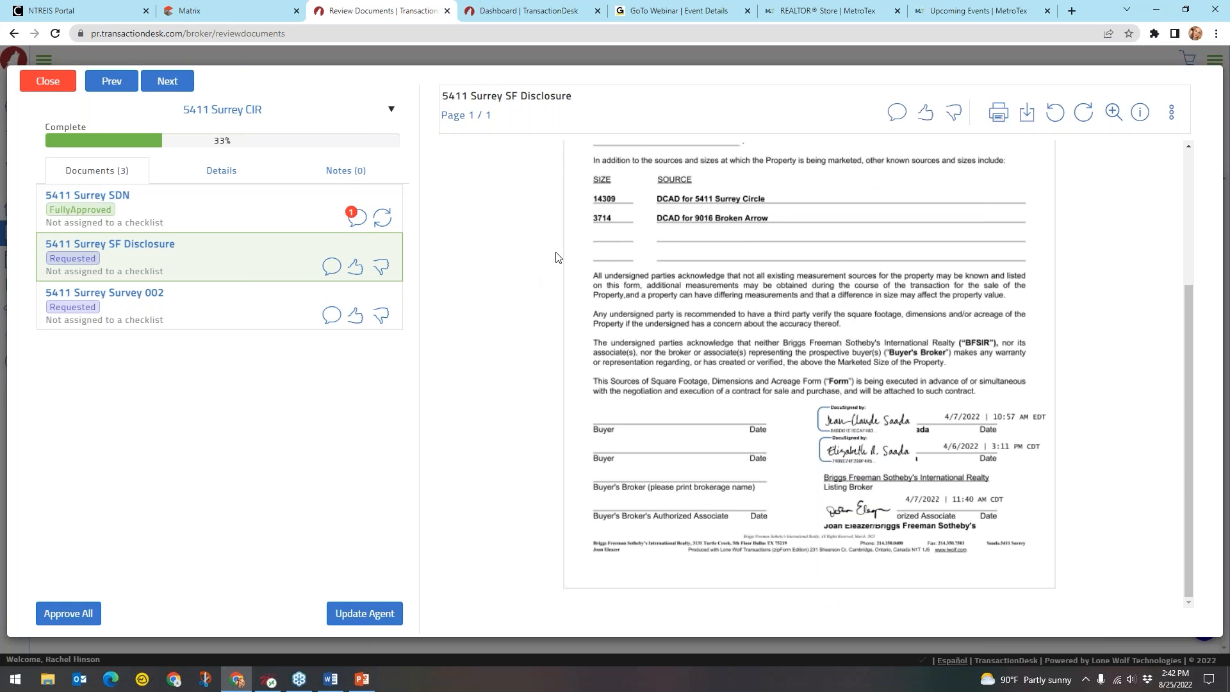
click(382, 267)
click(385, 272)
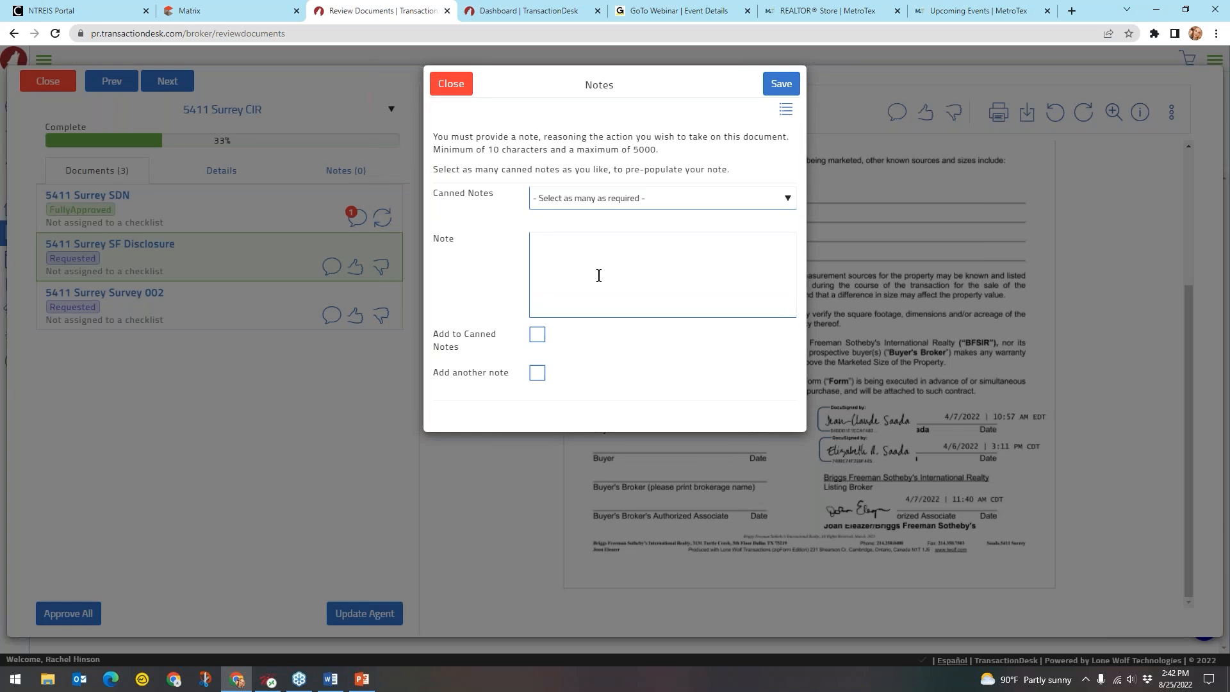
click(786, 89)
click(787, 89)
Save the rejection with the 'Missing signatures/initials. Please revise.' canned note, then open Survey 002
click(659, 204)
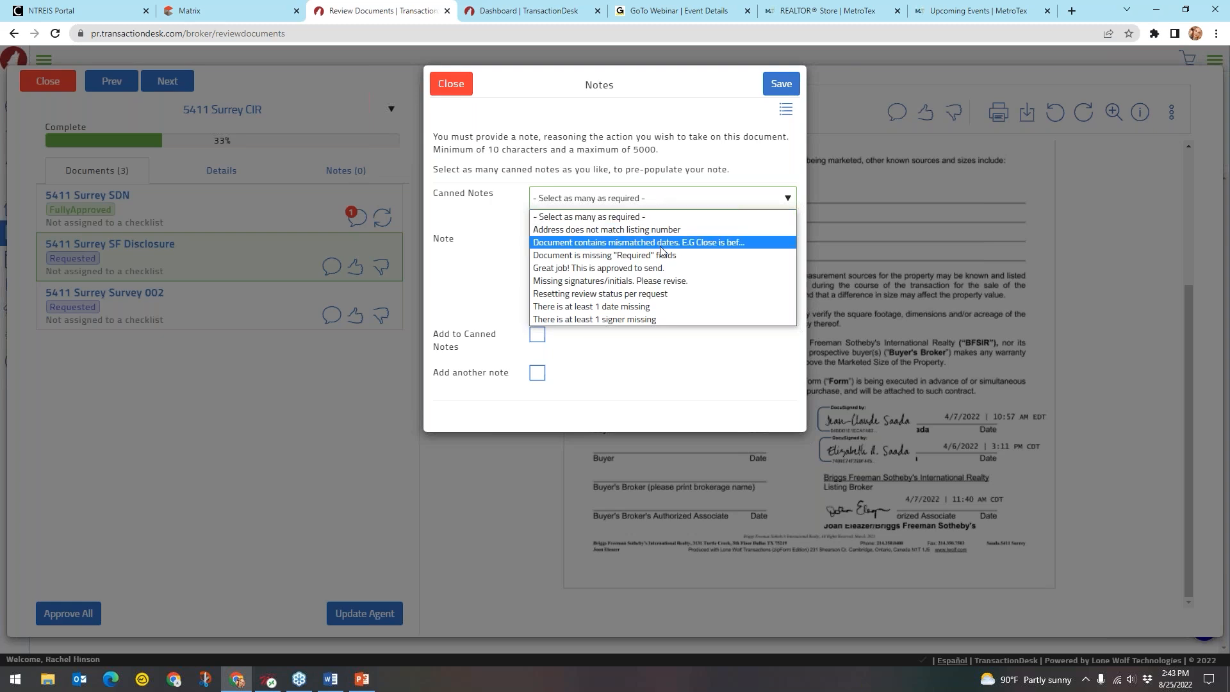
click(639, 282)
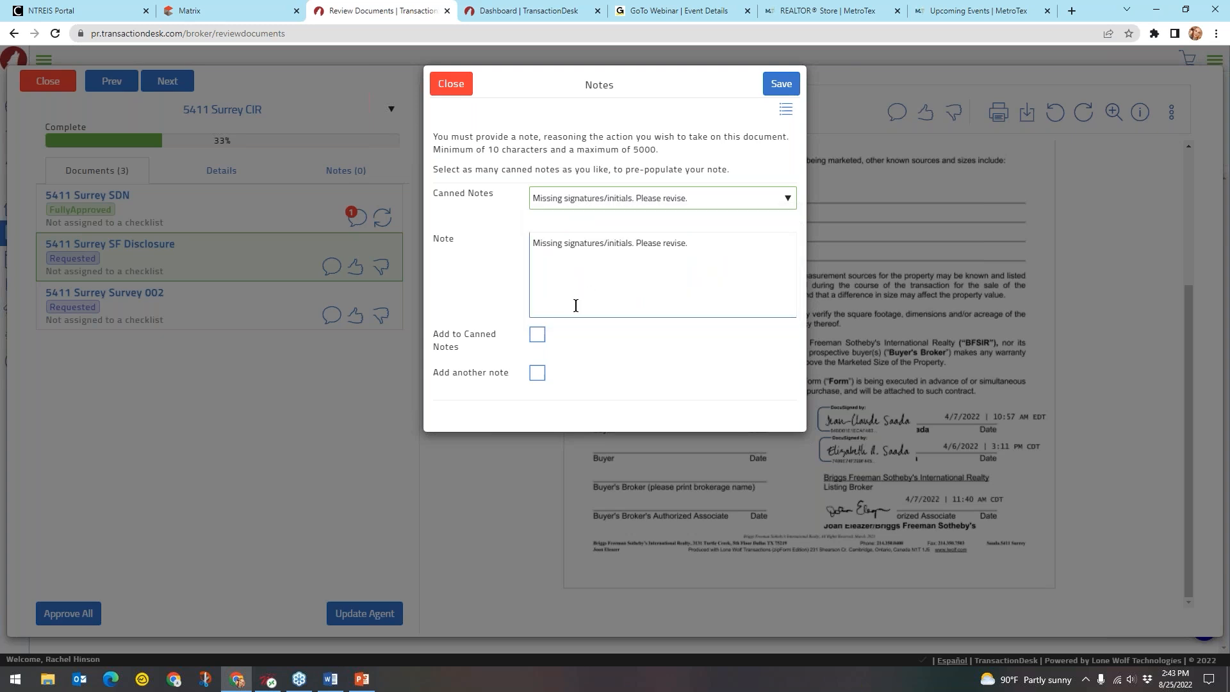
click(647, 287)
click(780, 84)
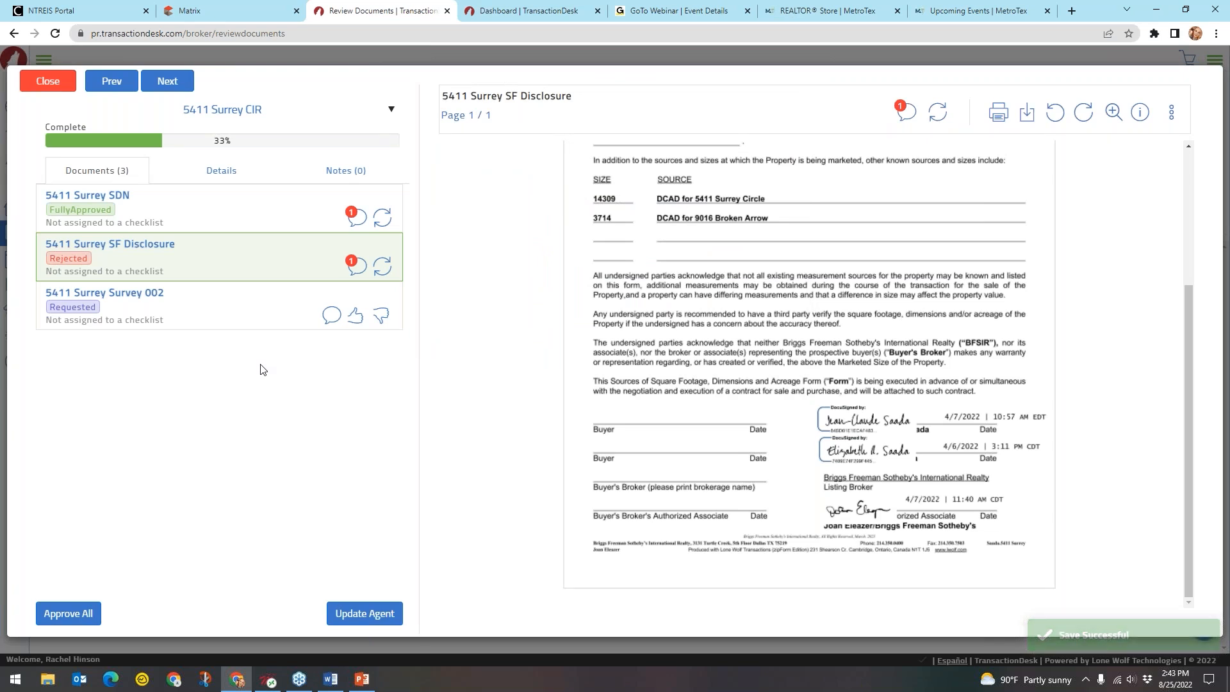
click(119, 215)
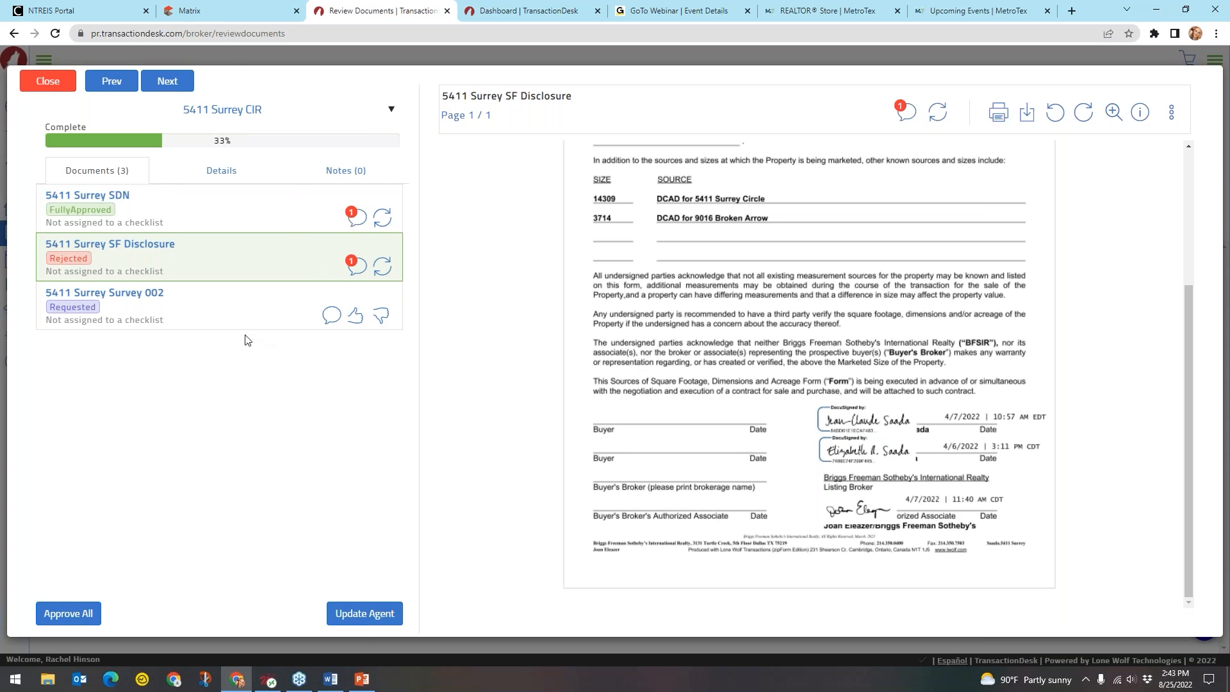
click(185, 314)
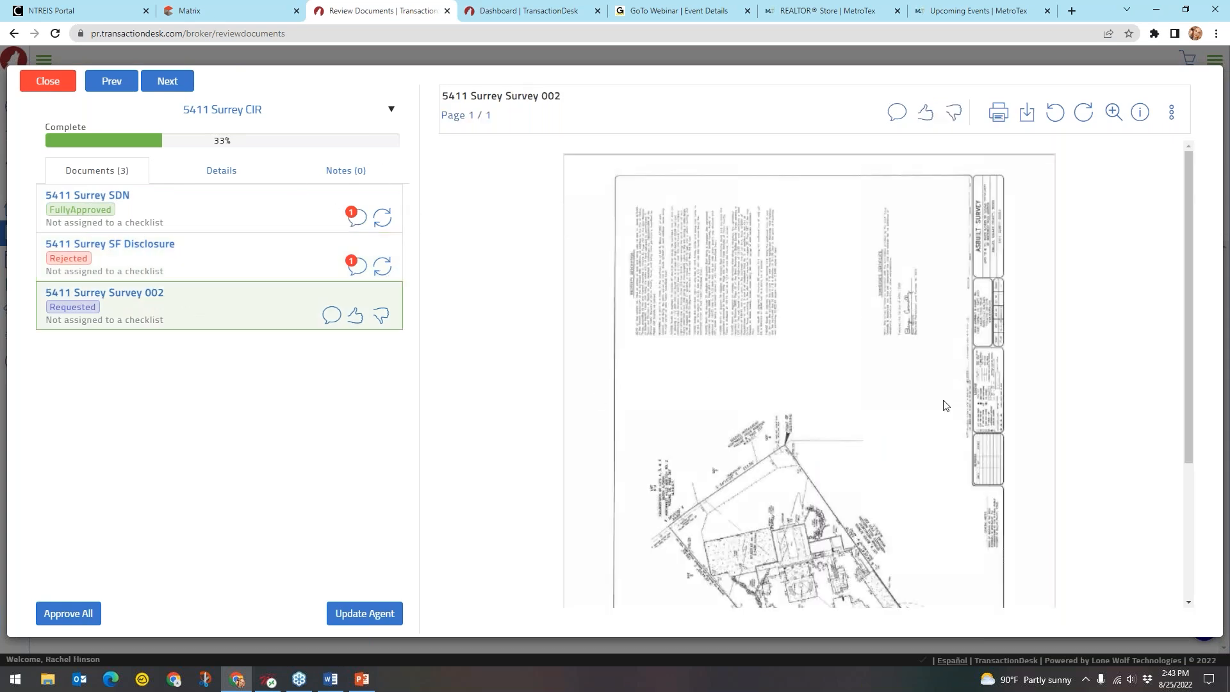
scroll(946, 405, down, 5)
scroll(946, 403, up, 5)
click(355, 315)
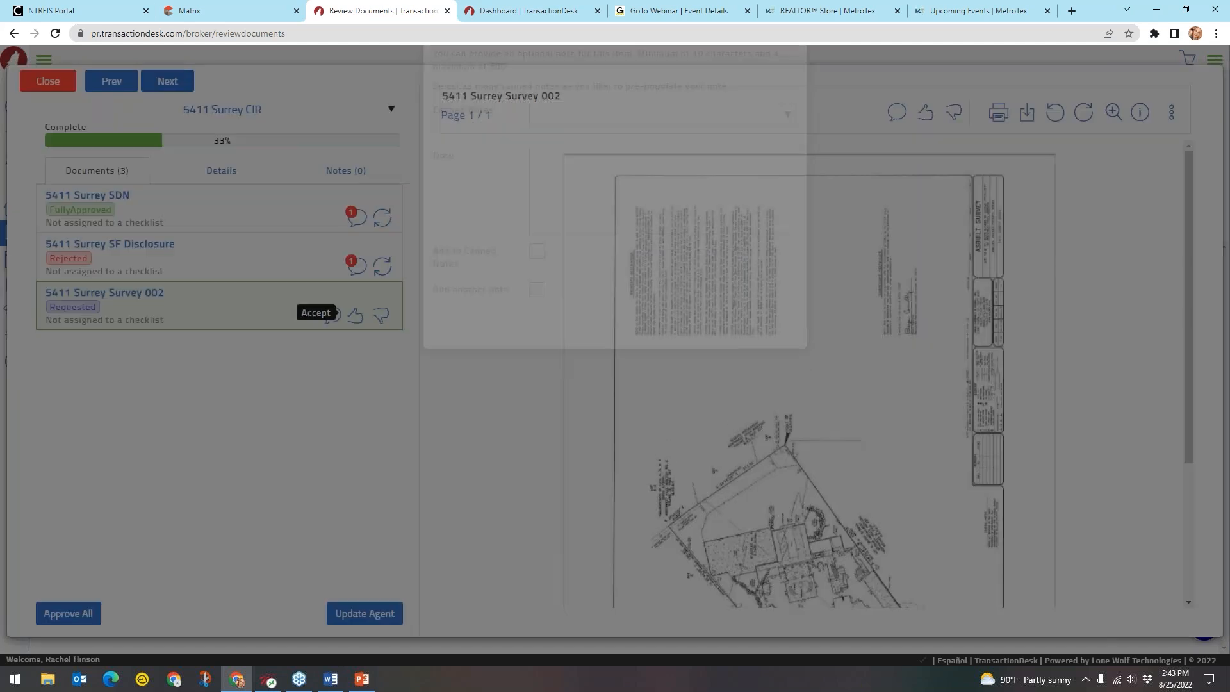
click(781, 85)
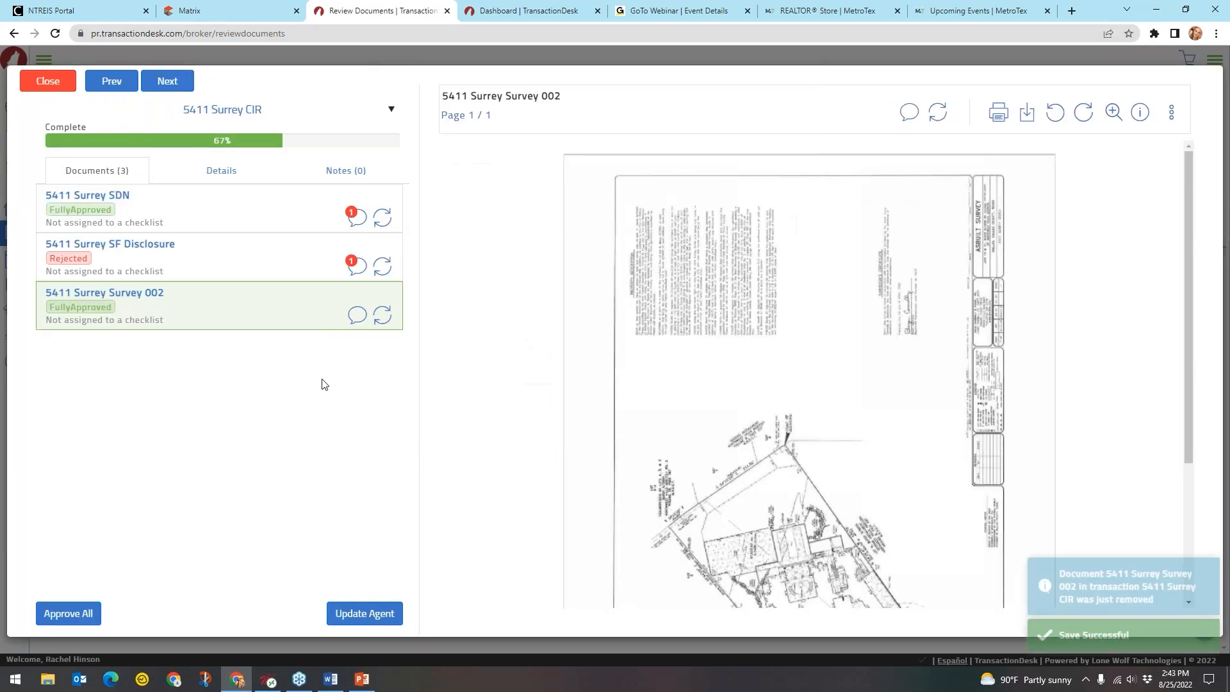
key(ctrl)
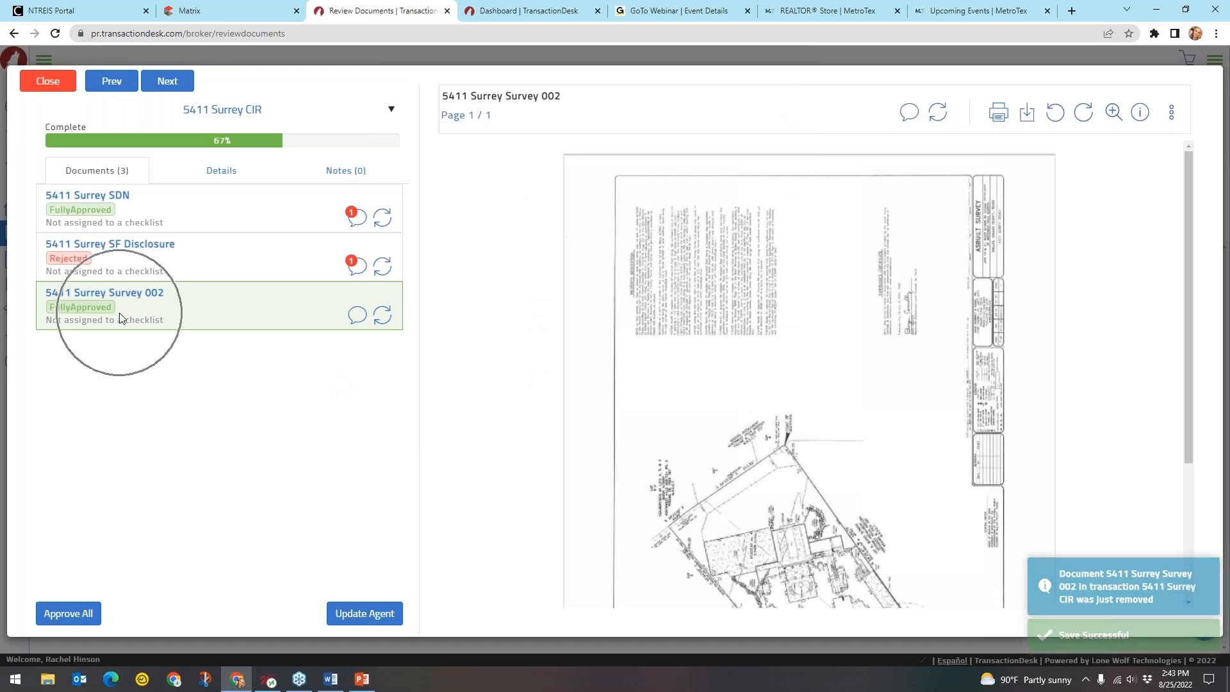
key(ctrl)
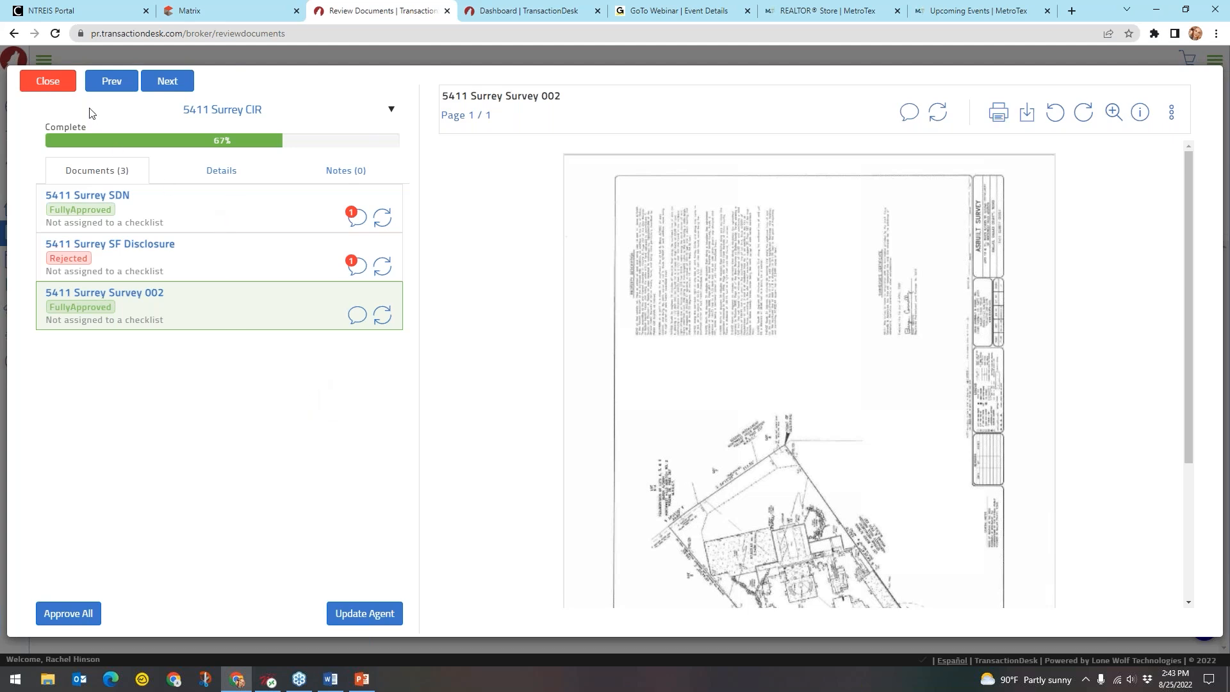
click(175, 88)
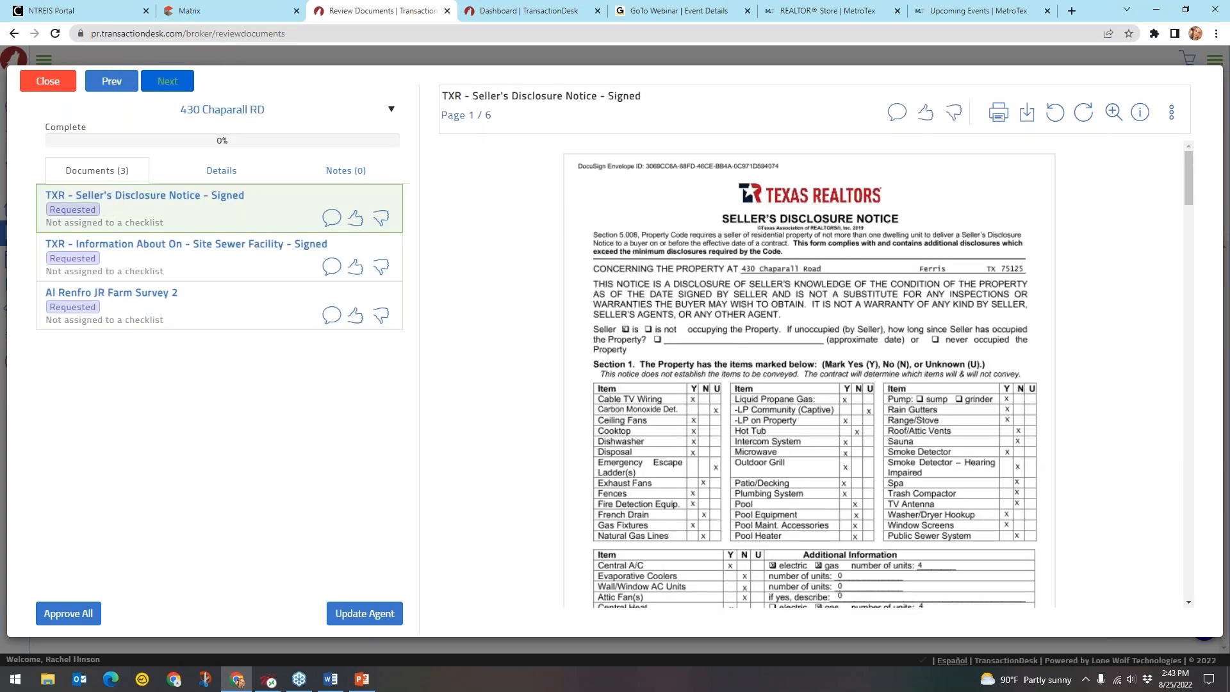
click(232, 119)
key(ctrl)
scroll(995, 327, down, 3)
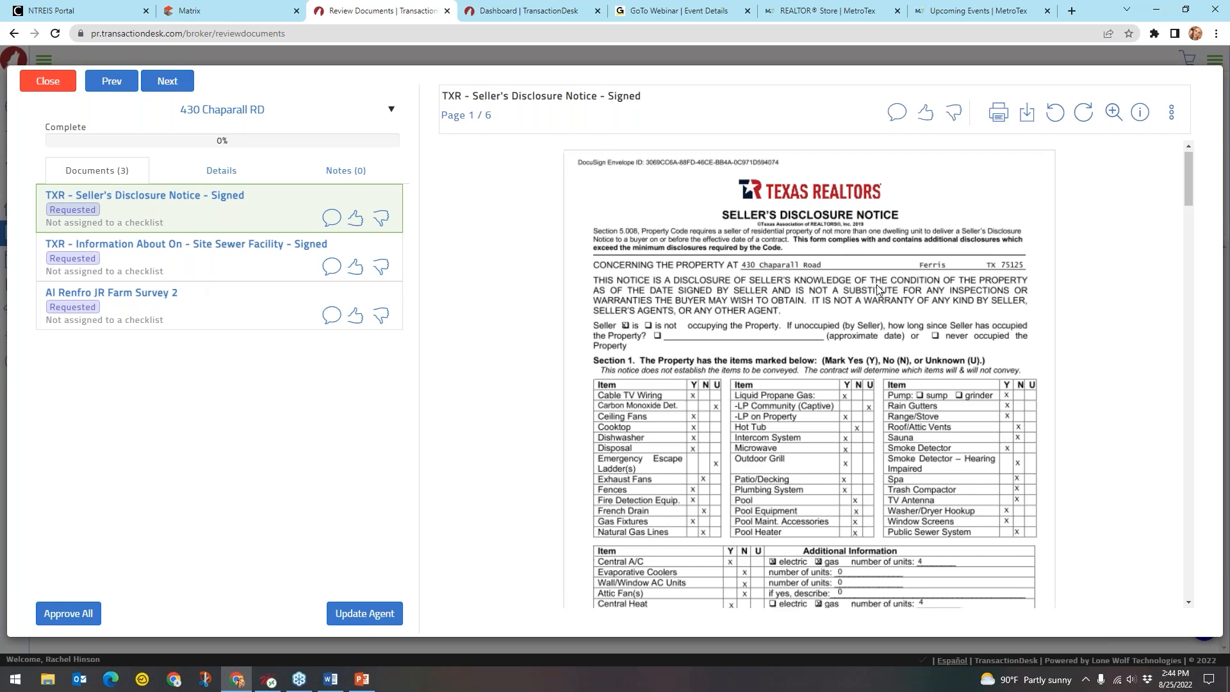
scroll(994, 327, down, 8)
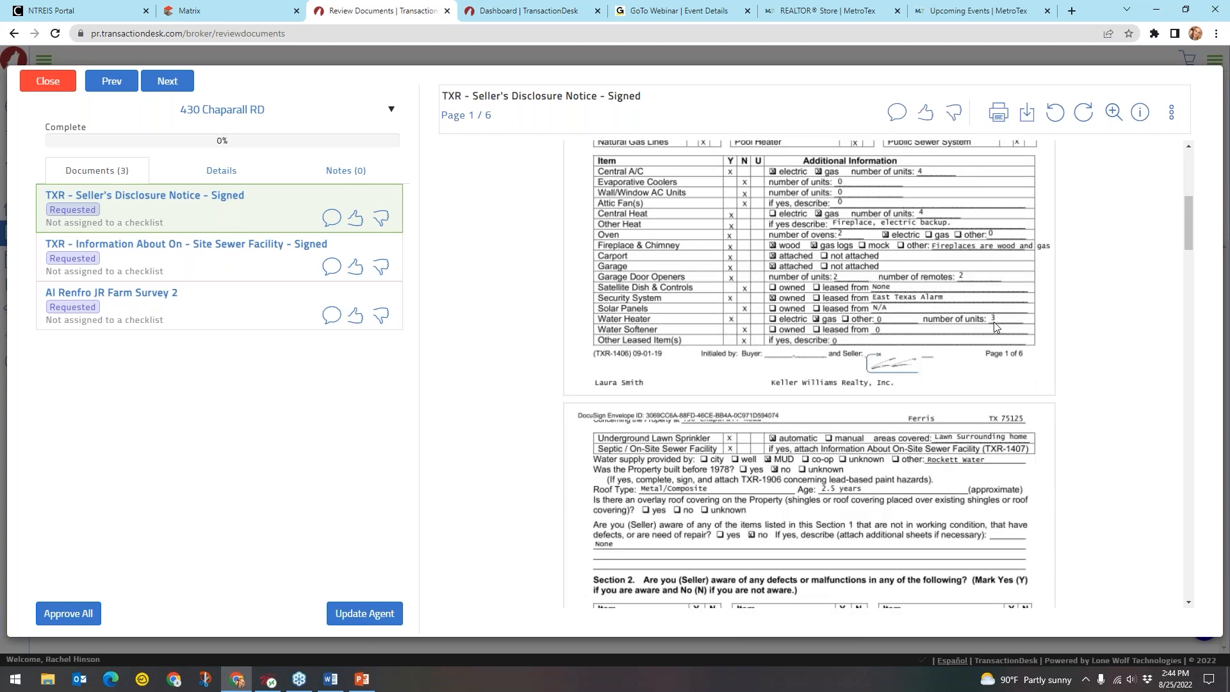
scroll(994, 327, down, 10)
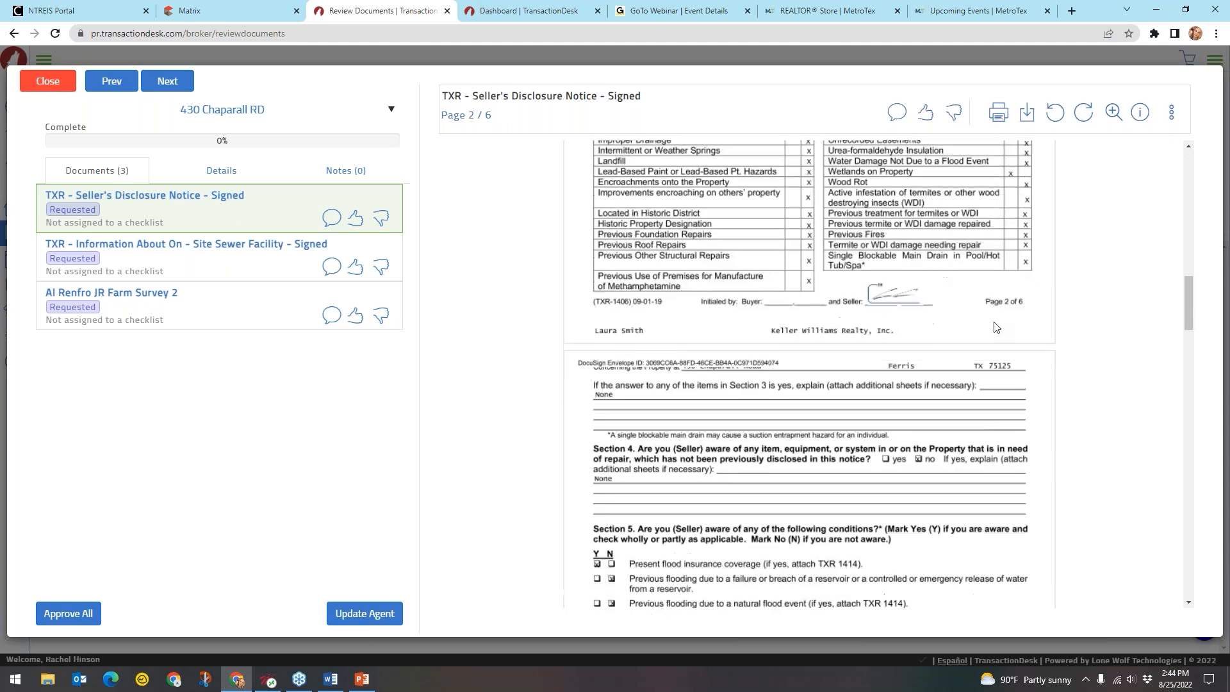
scroll(995, 327, down, 1)
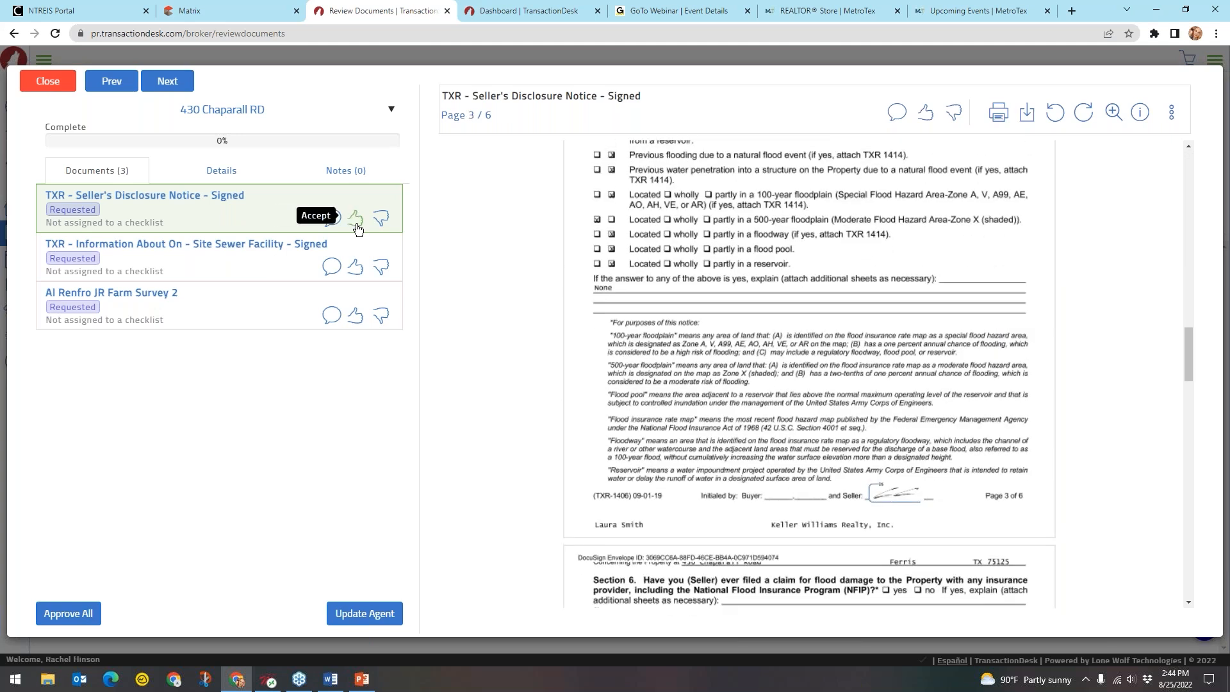
Approve the seller's disclosure with the canned note 'Great job! This is approved to send.'
click(357, 220)
click(640, 201)
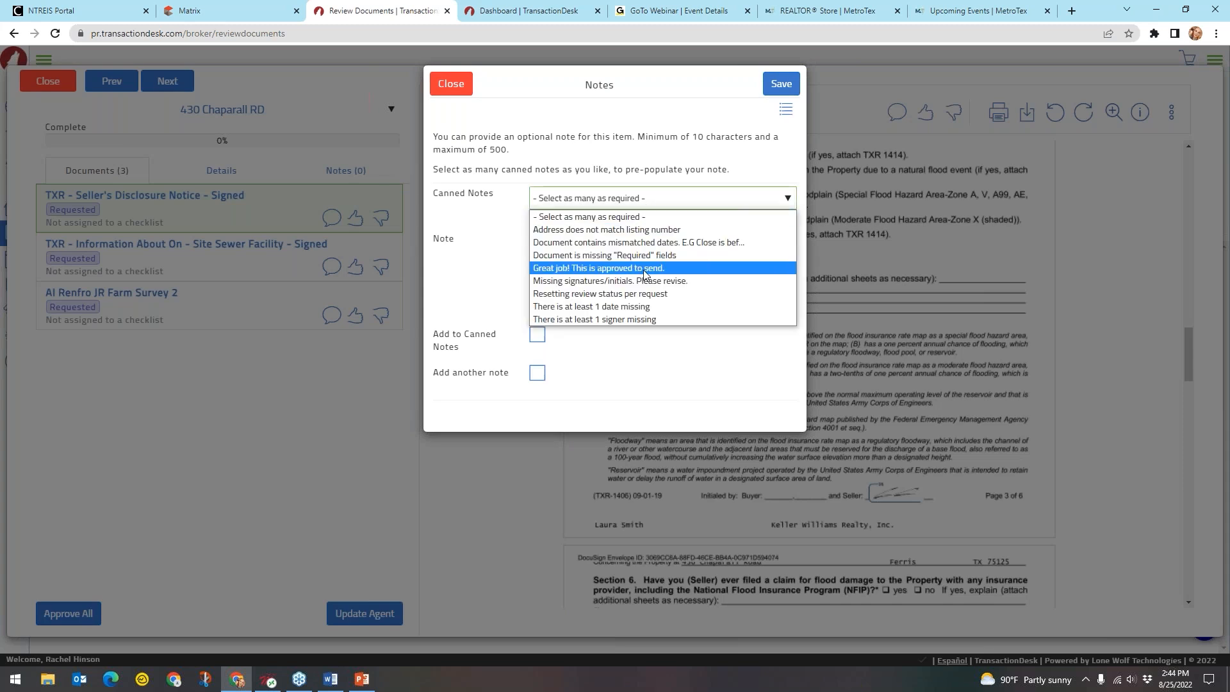
click(615, 267)
click(782, 84)
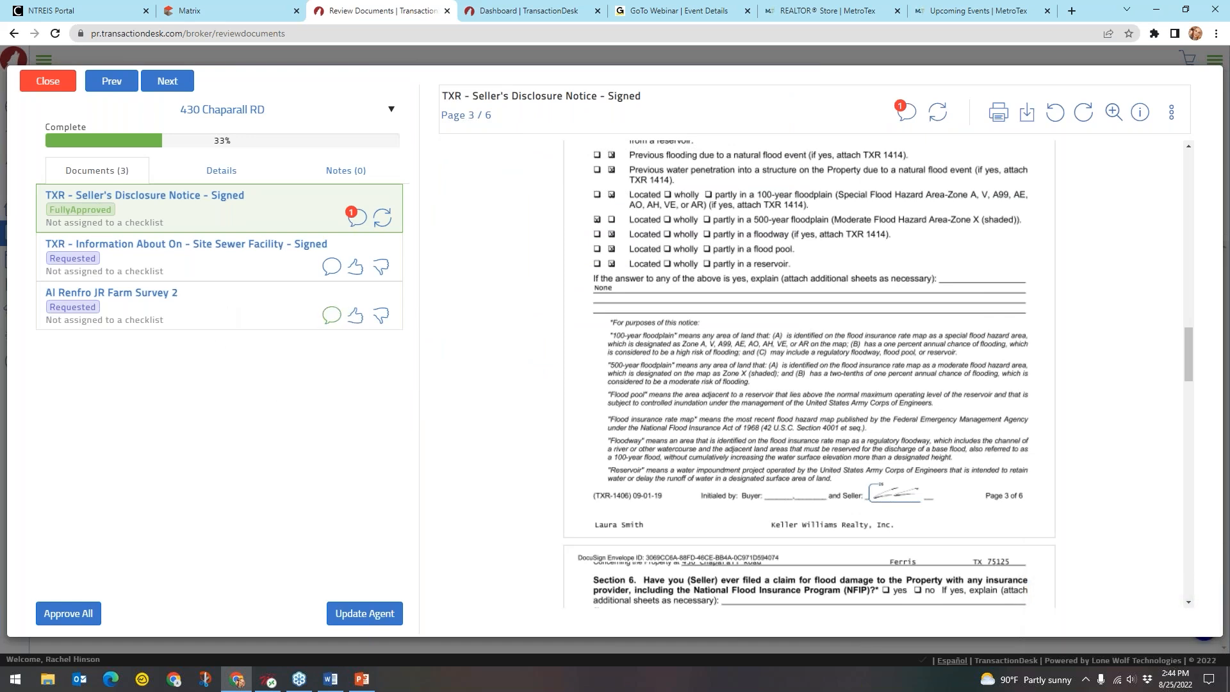
click(381, 265)
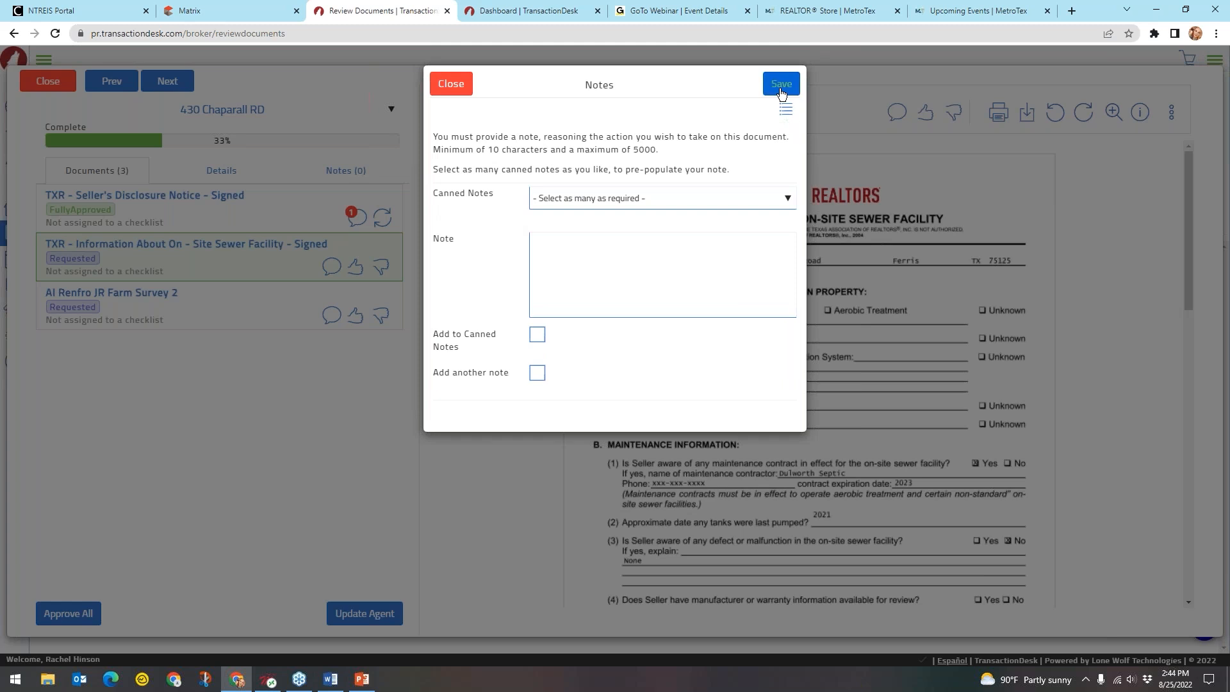
Reject the On-Site Sewer Facility document with the 'There is at least 1 date missing' note
click(782, 85)
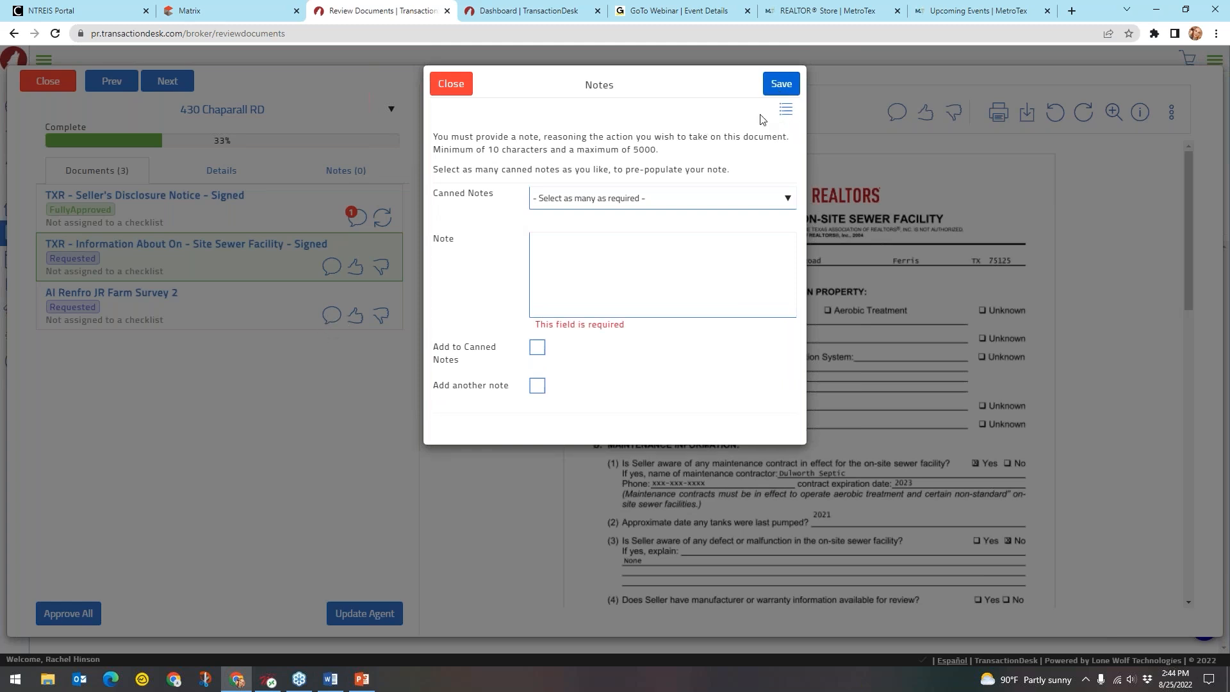
click(547, 268)
click(644, 199)
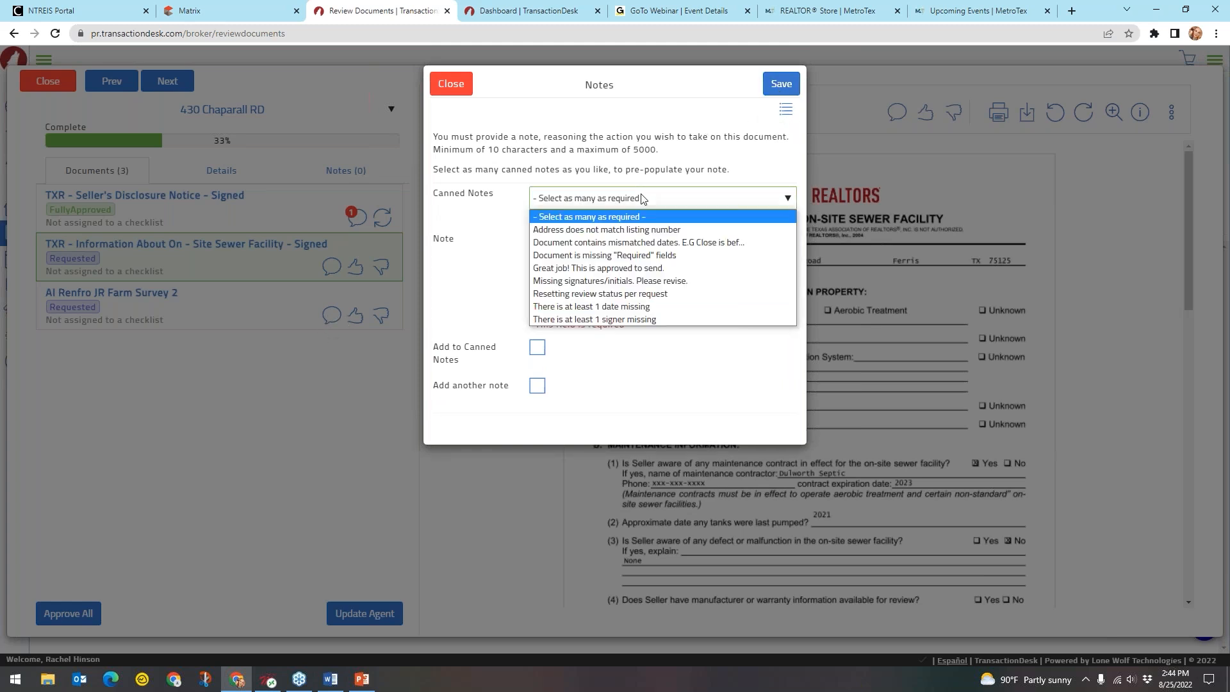
click(604, 306)
click(781, 83)
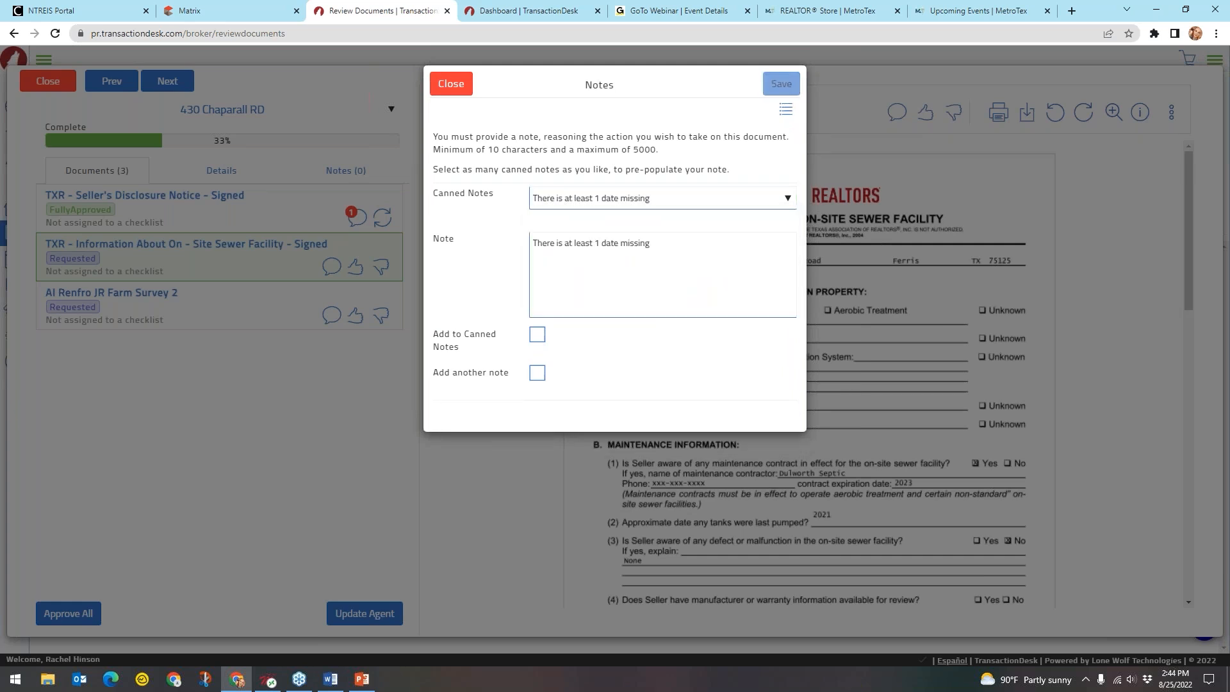
click(356, 315)
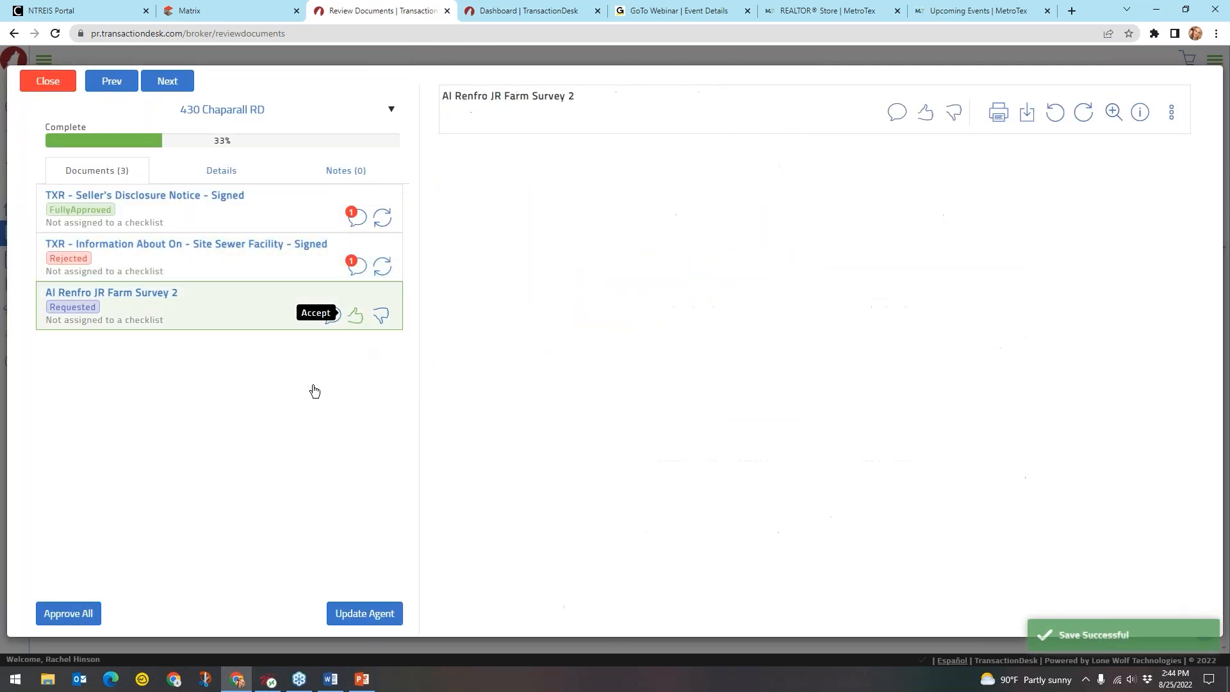
click(781, 85)
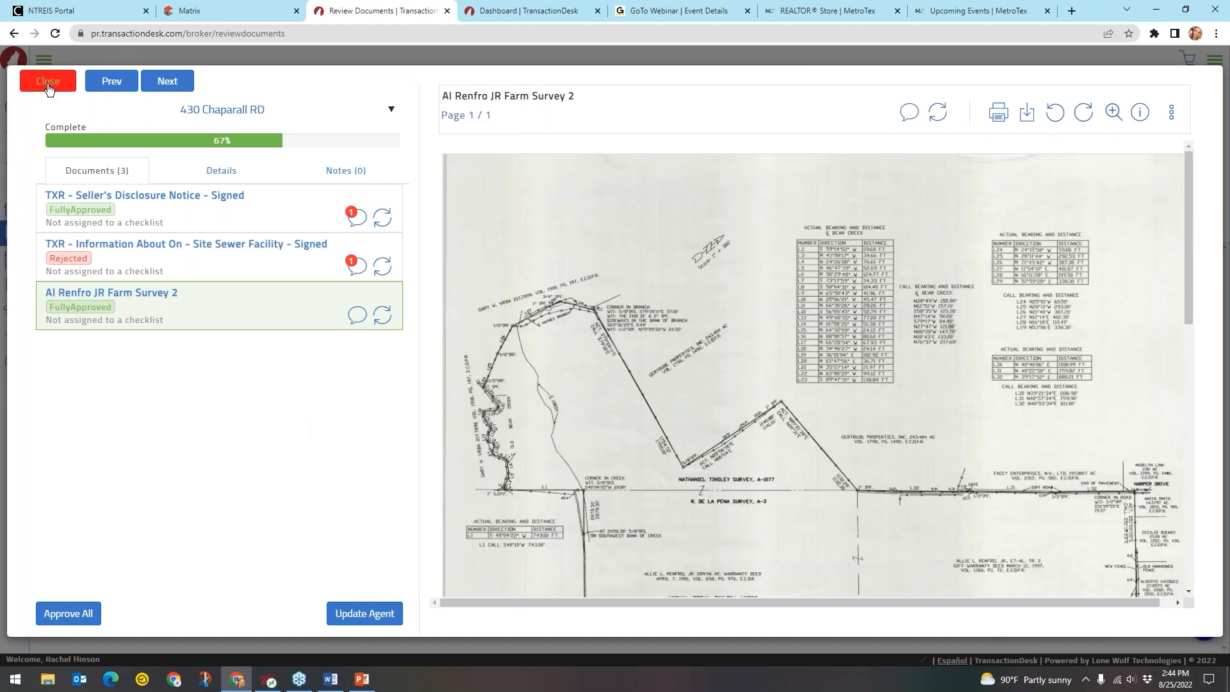
key(ctrl)
key(ctrl)
key(ctrl)
key(ctrl)
Close the document review and load the newly submitted documents on Broker File Review
click(50, 86)
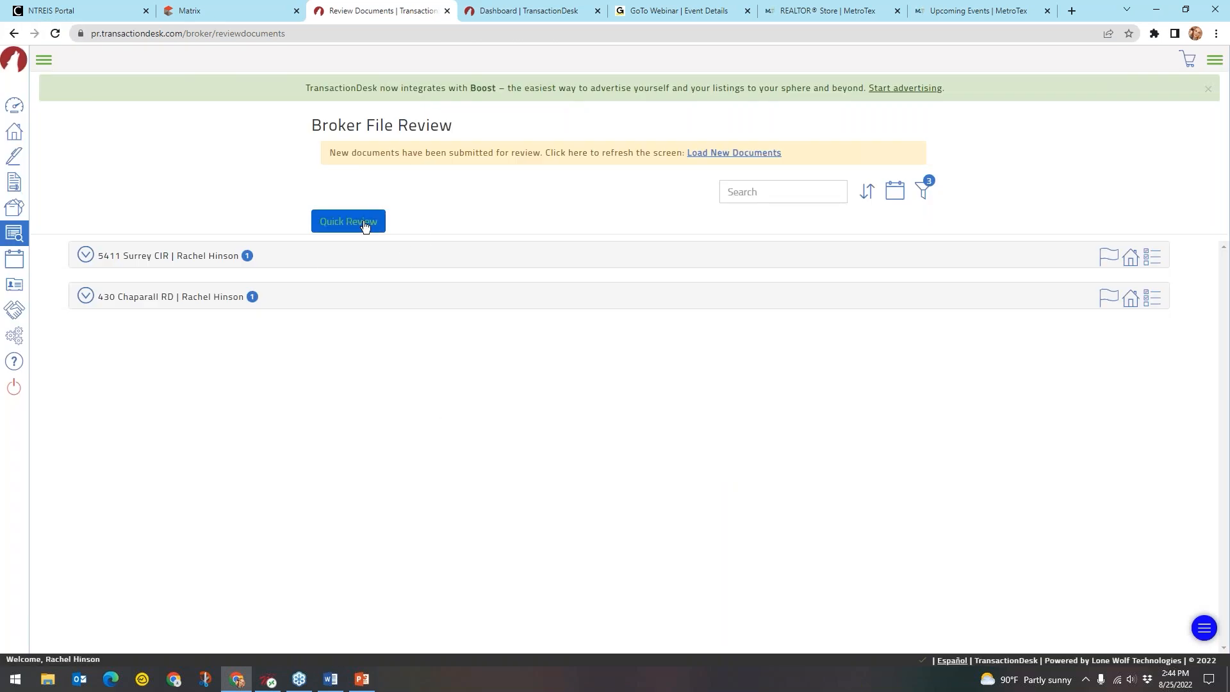
key(ctrl)
key(ctrl)
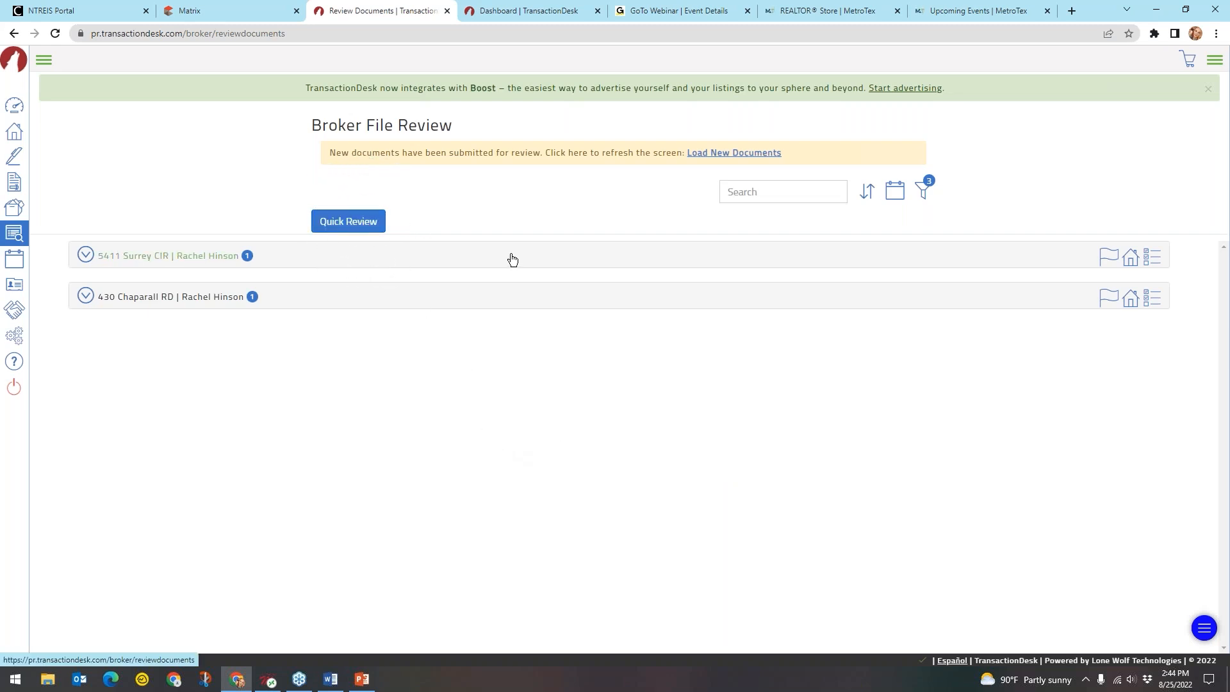
click(350, 158)
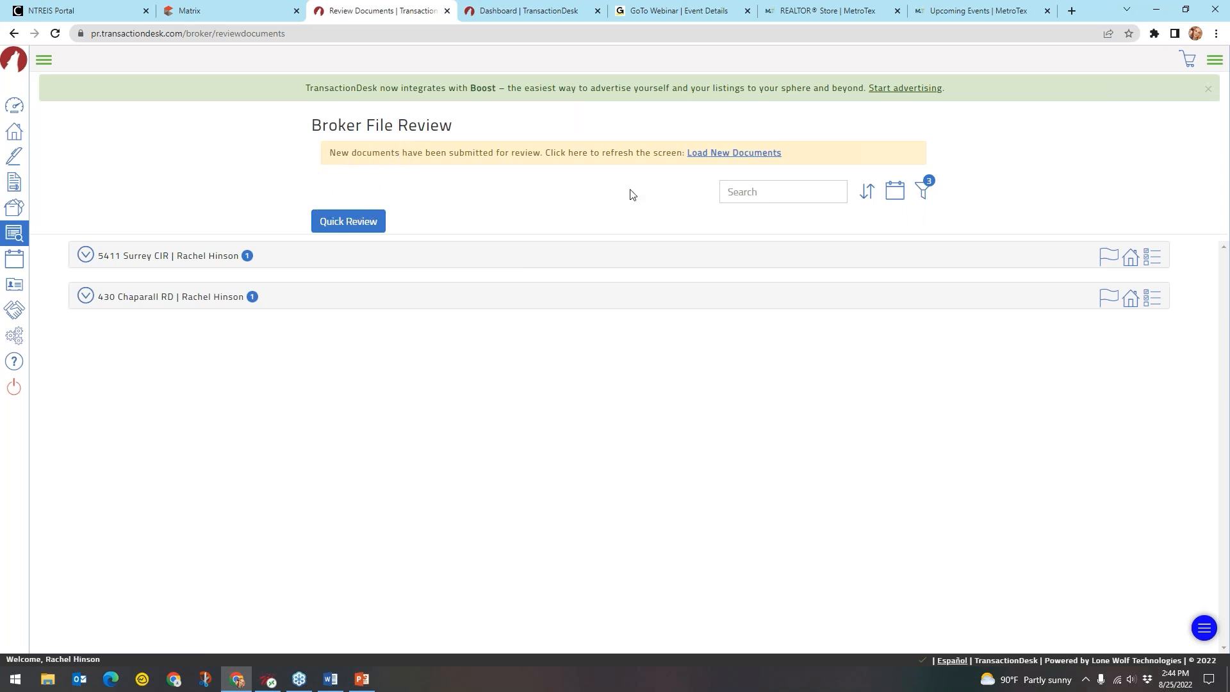
click(708, 153)
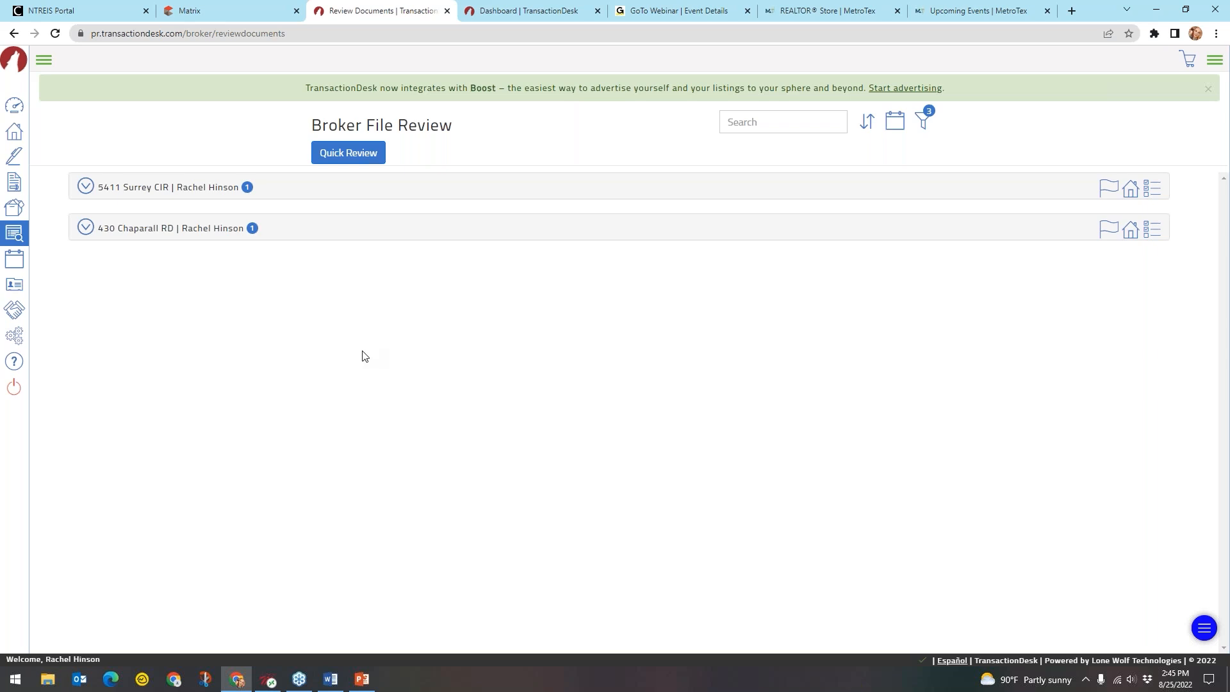
Expand the labelled navigation menu and go to the broker dashboard
key(ctrl)
key(ctrl)
key(ctrl)
click(45, 62)
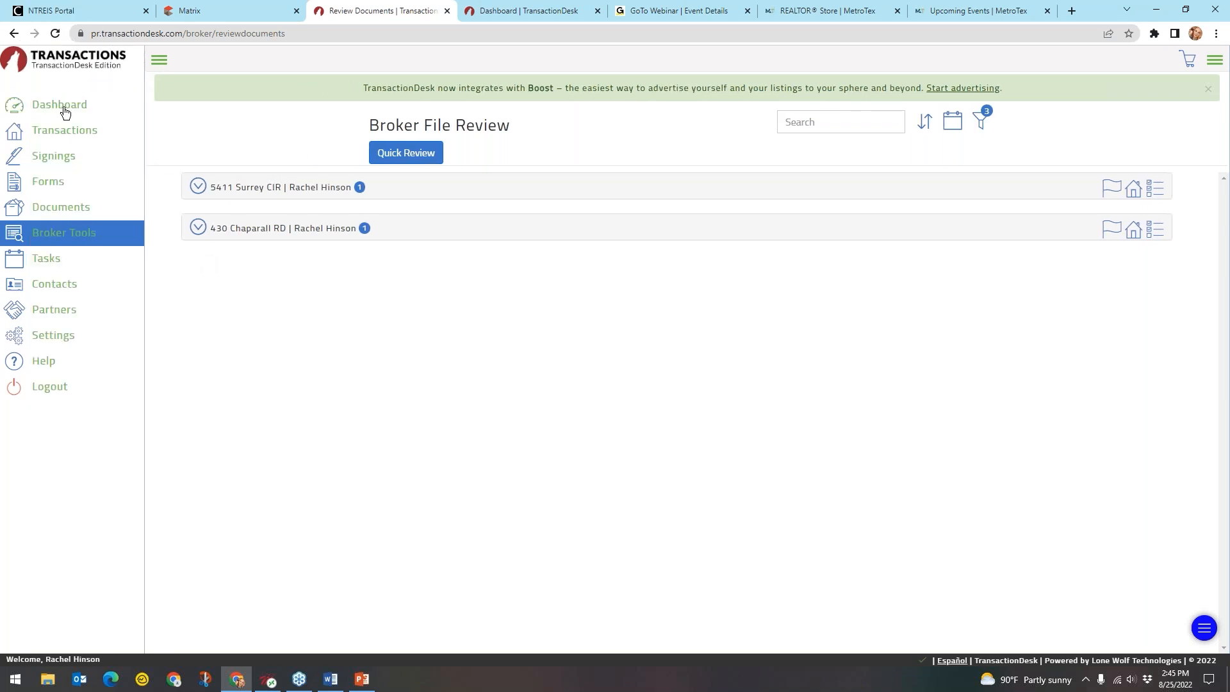
key(ctrl)
key(ctrl)
key(ctrl)
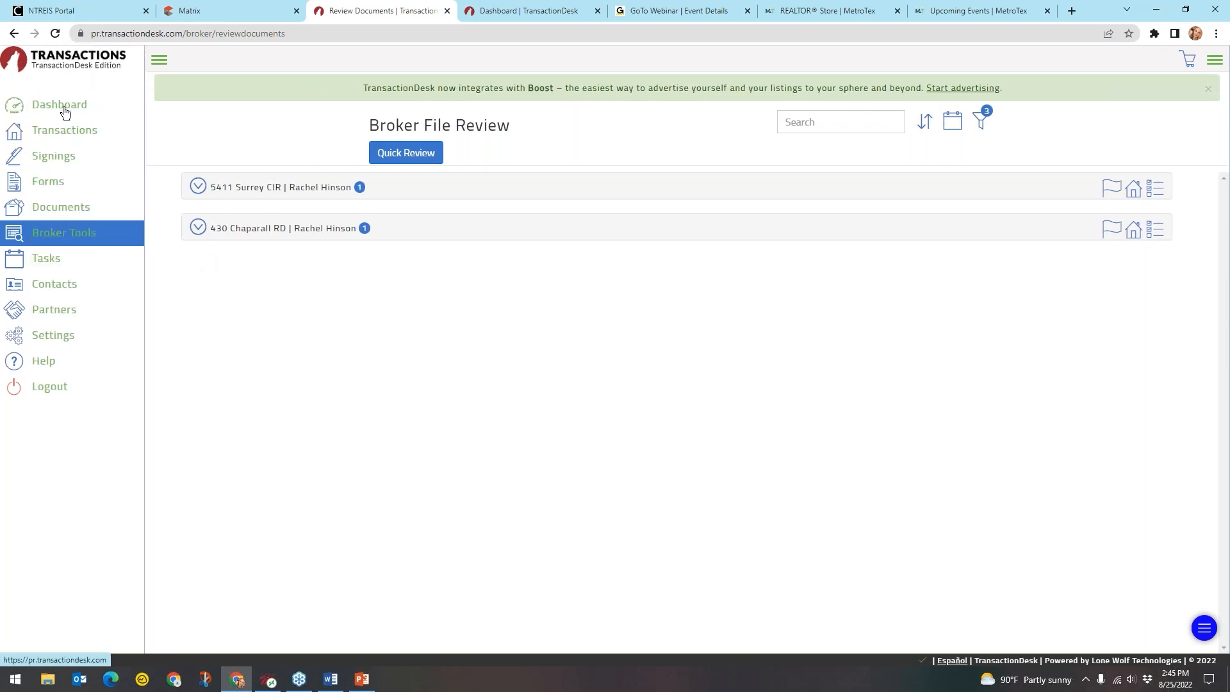
click(64, 109)
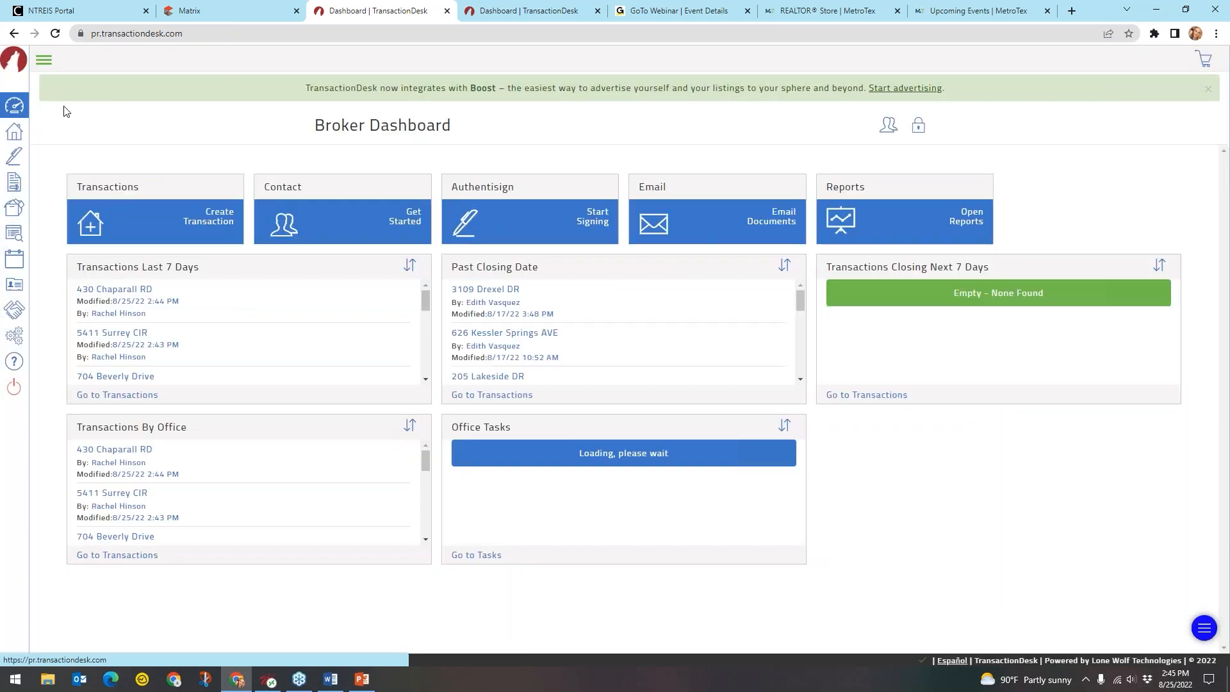
Switch to Agent View and open Transactions, showing 66 results with both reviewed files at 67%
key(ctrl)
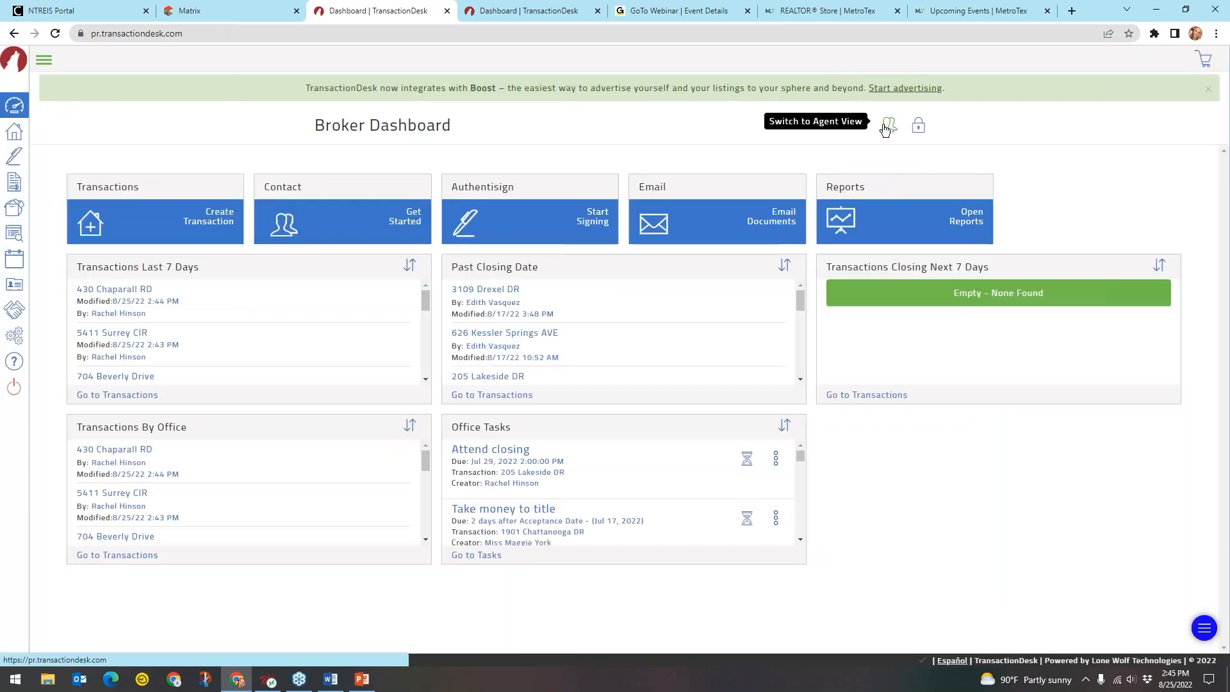
click(886, 127)
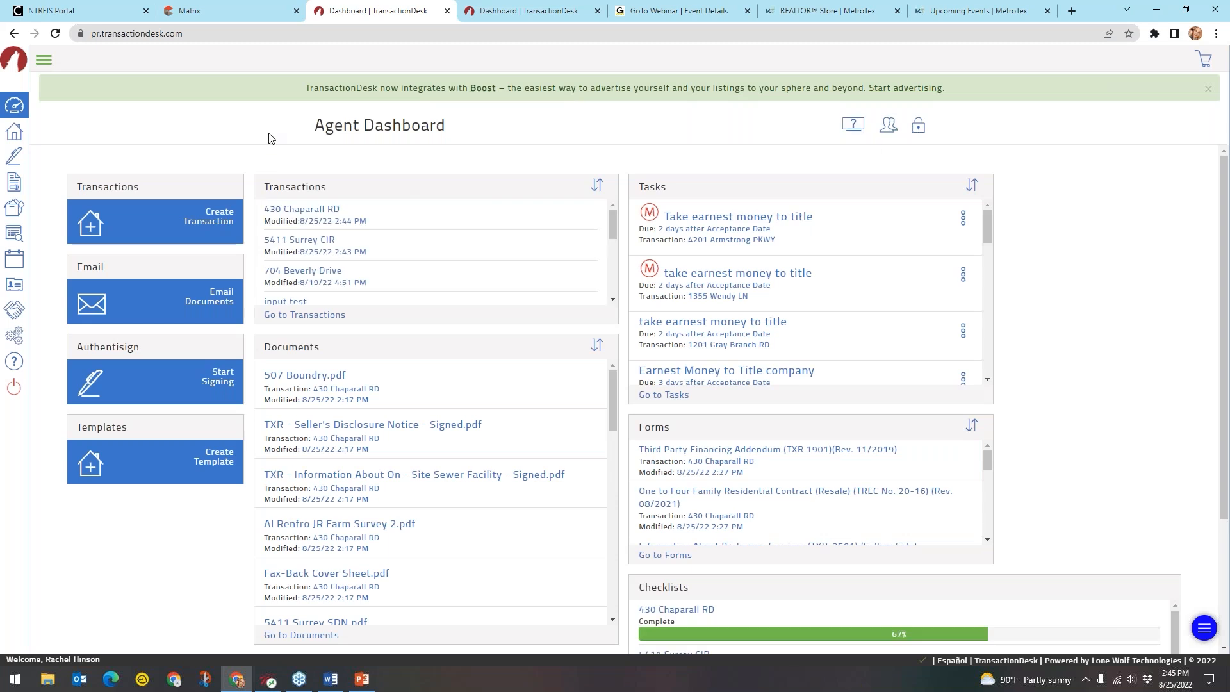
click(45, 61)
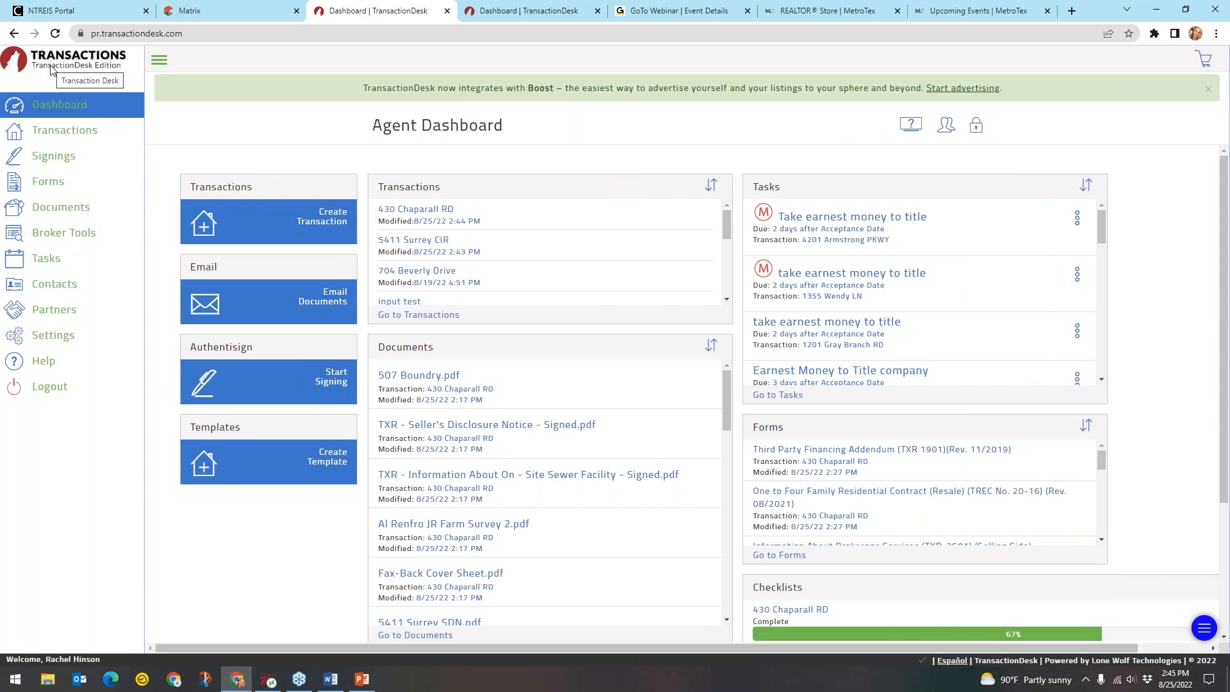
click(59, 132)
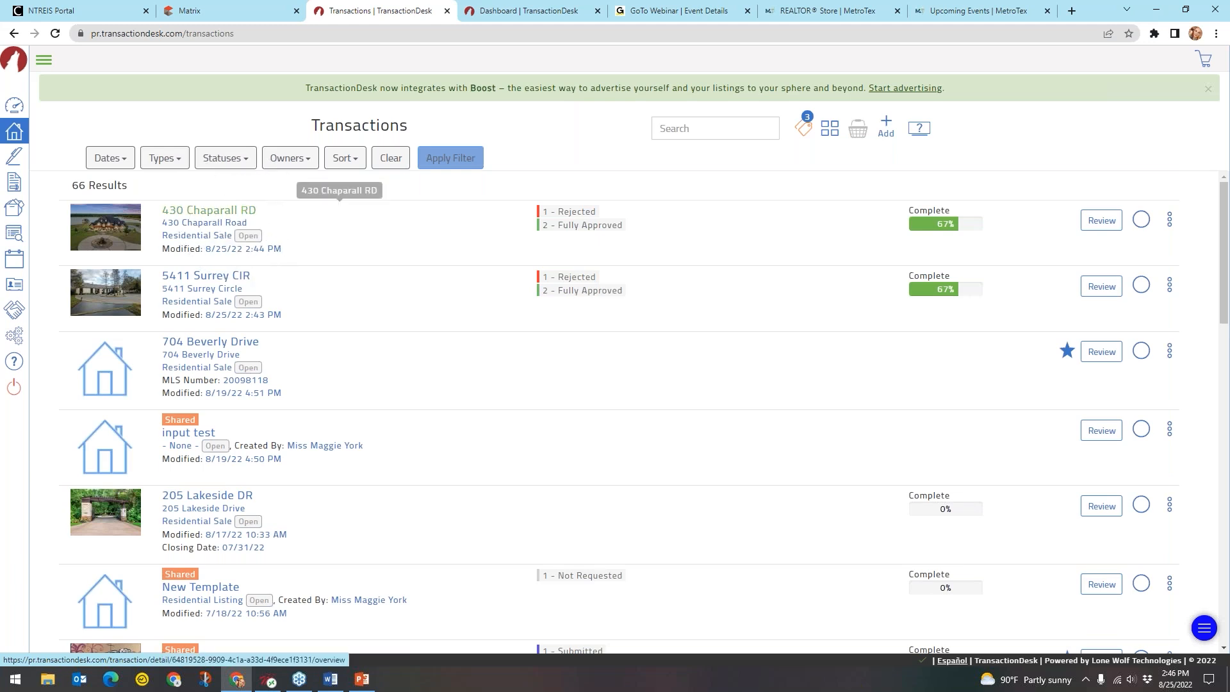
click(242, 213)
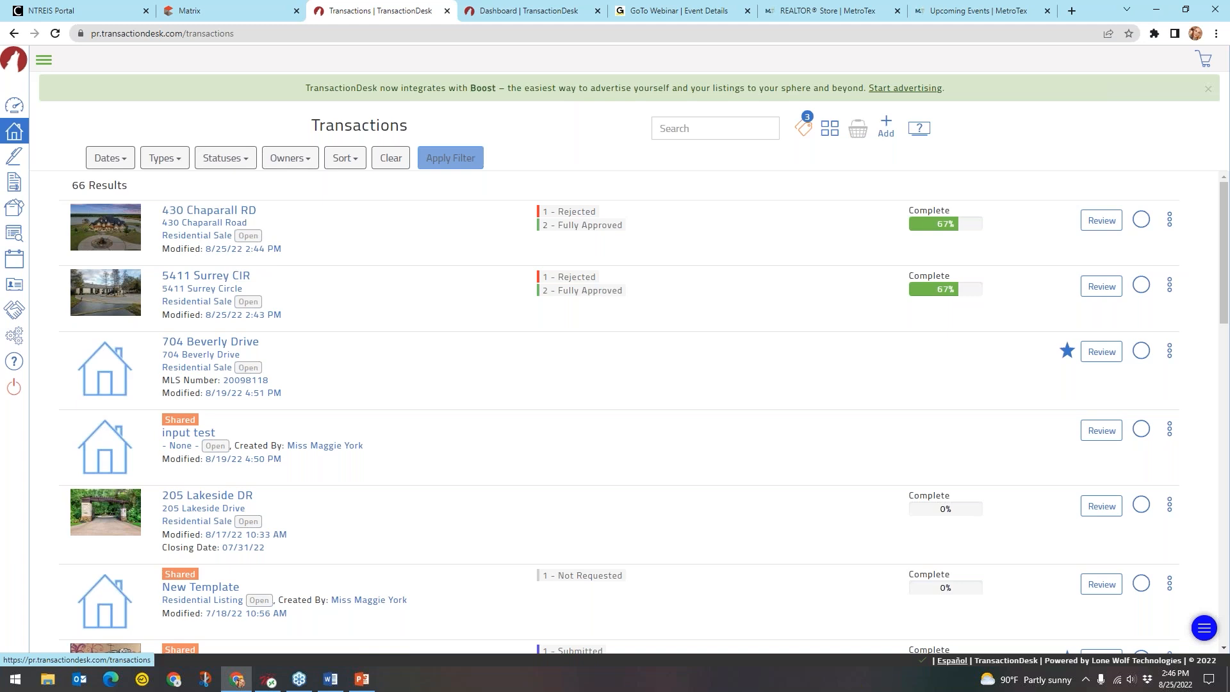
click(601, 215)
click(601, 215)
click(560, 230)
key(ctrl)
key(ctrl)
key(ctrl)
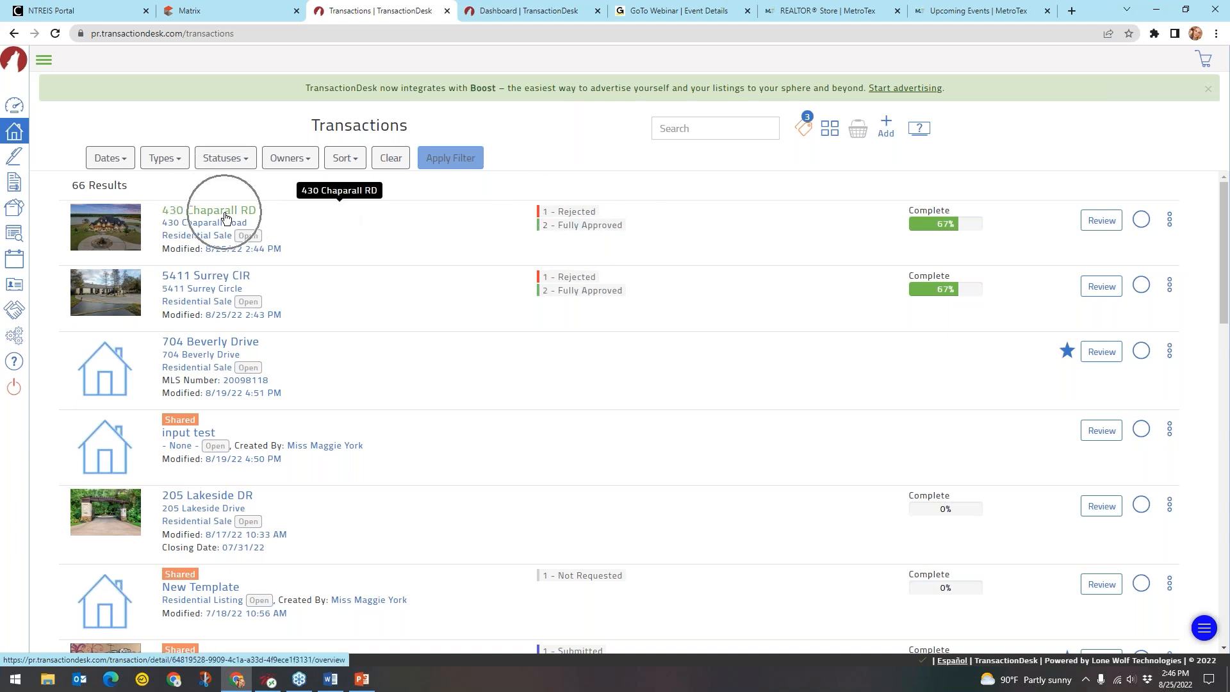
click(225, 217)
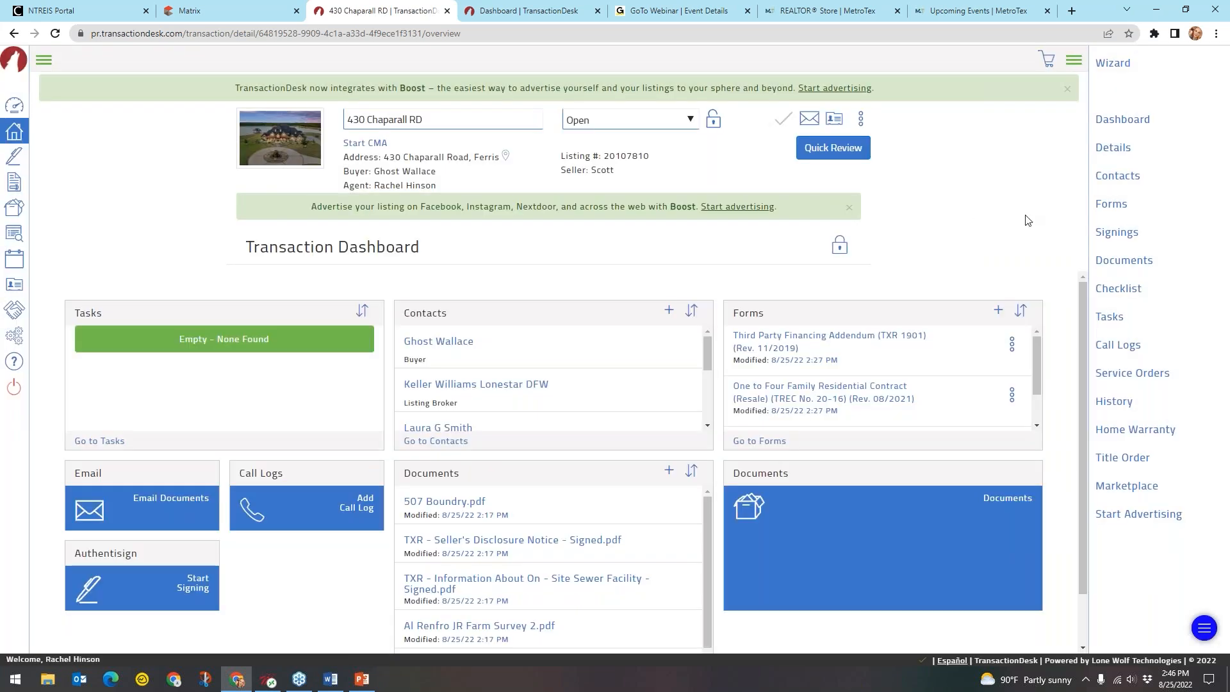
key(ctrl)
key(ctrl)
click(1112, 265)
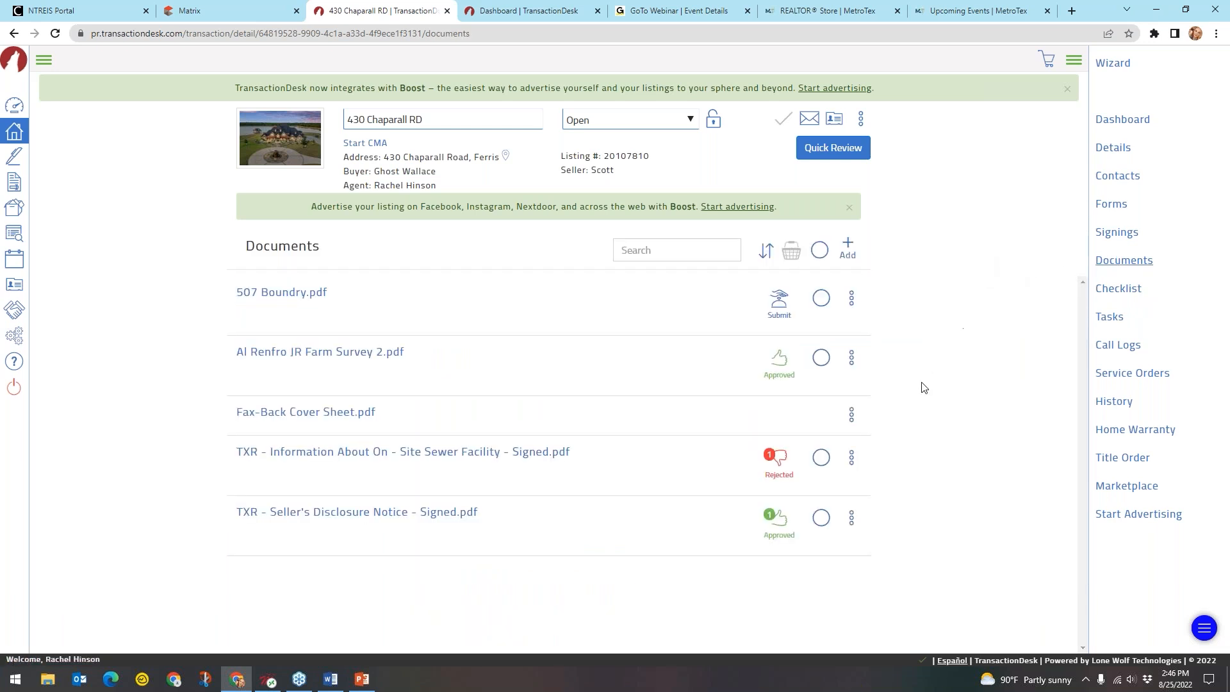
click(787, 378)
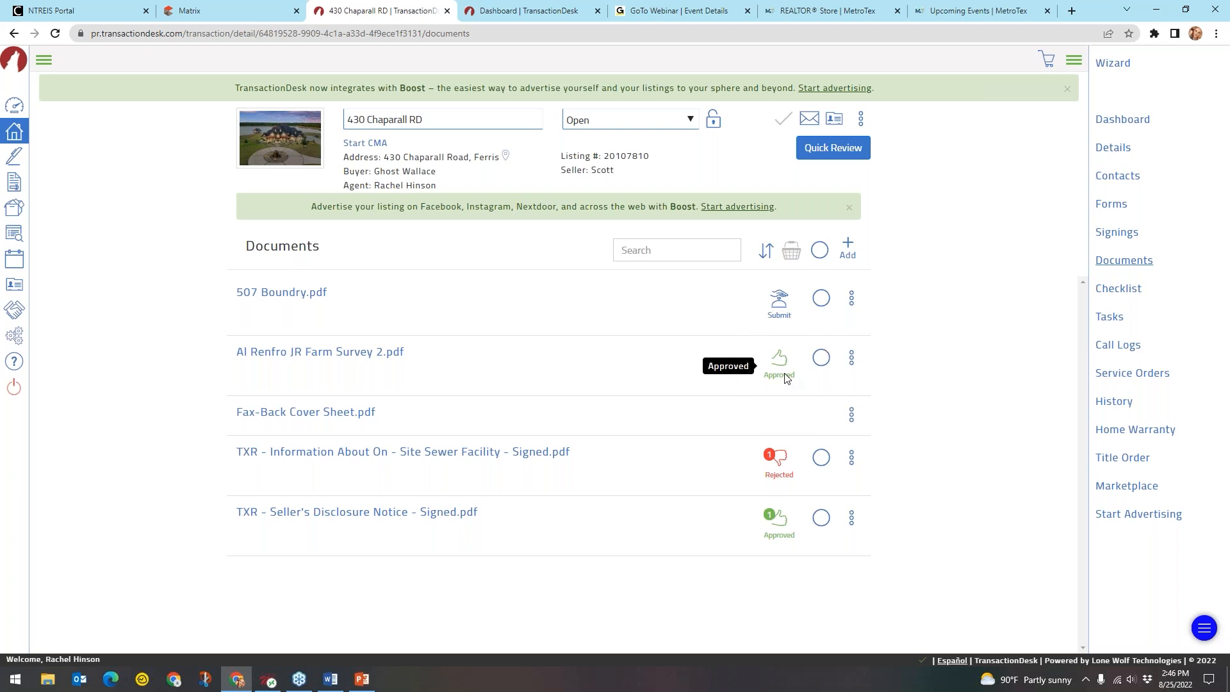
Open the sewer facility's rejection note reading 'There is at least 1 date missing'
click(779, 468)
click(772, 458)
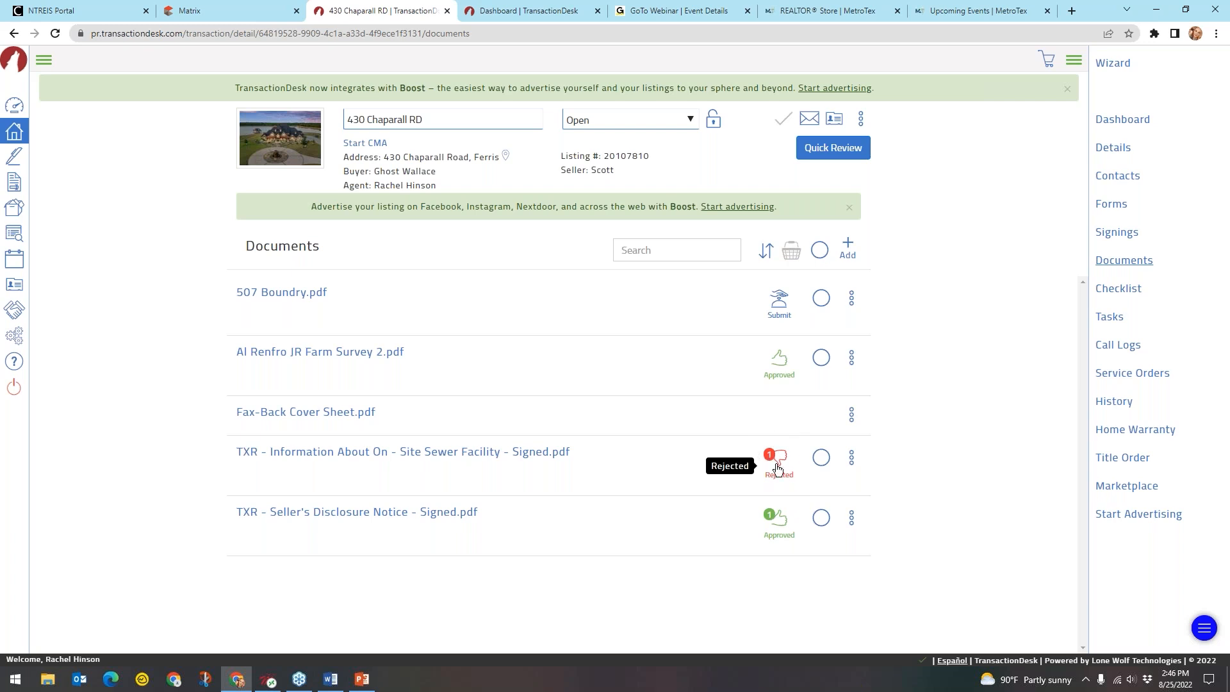
click(780, 463)
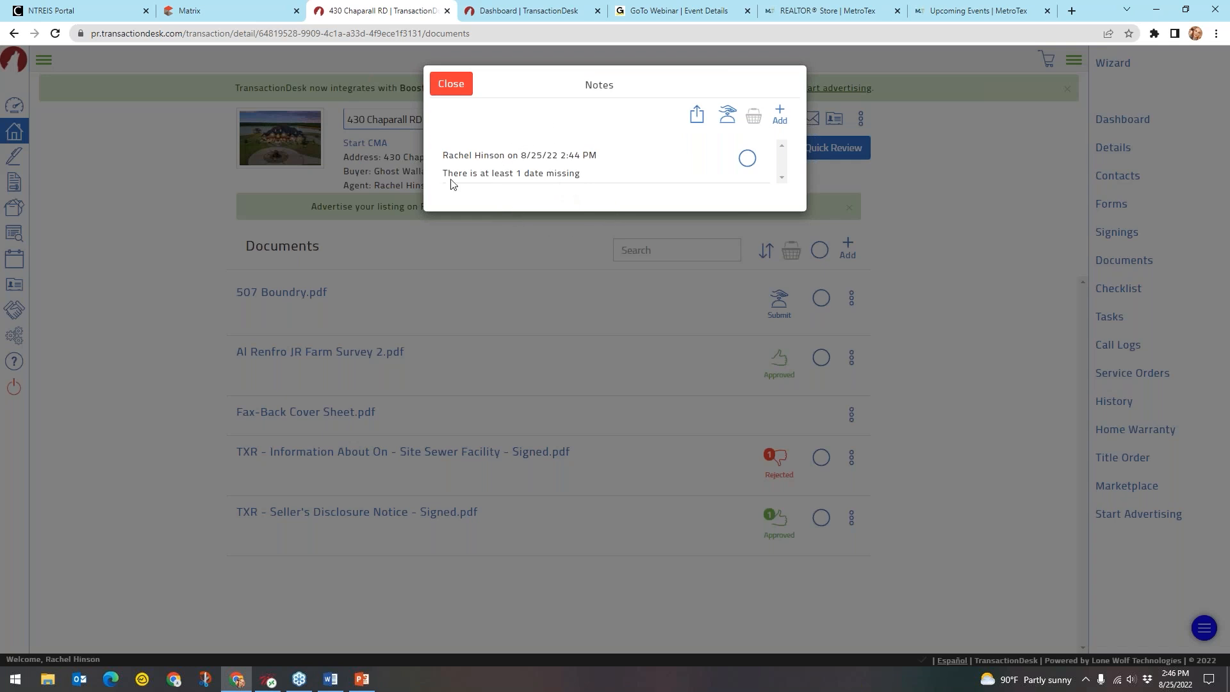
click(555, 179)
Add the rejection note to the basket, view the basket, then close the notes
click(746, 158)
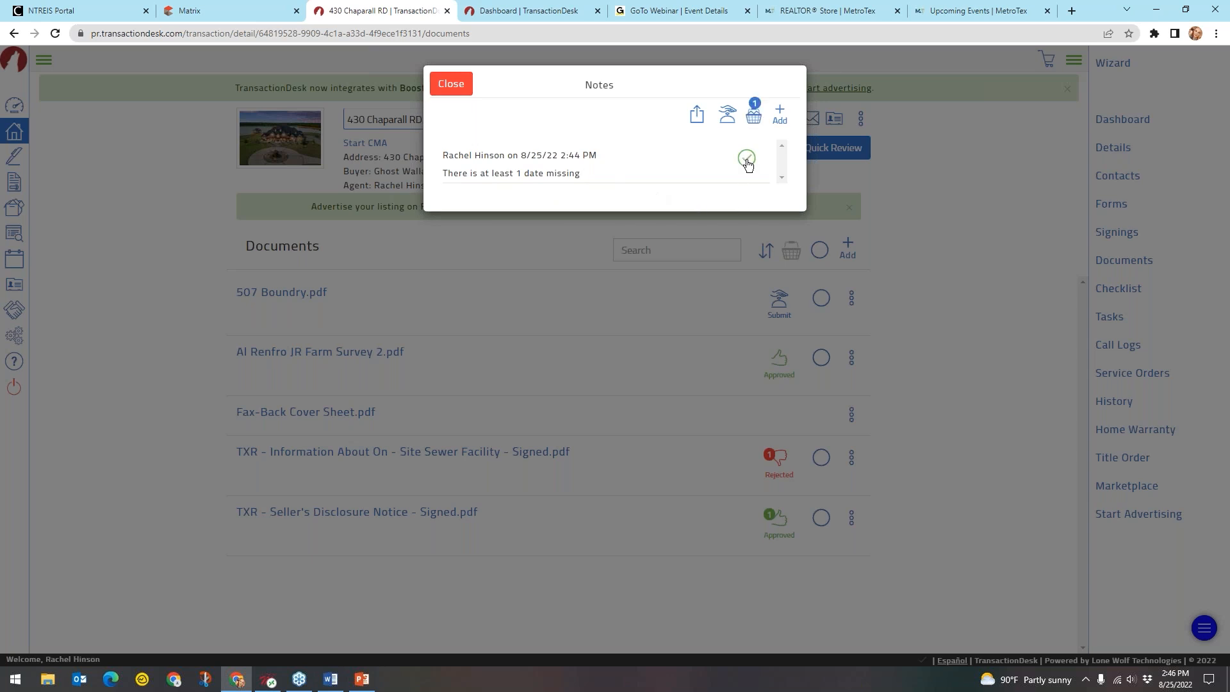
click(755, 117)
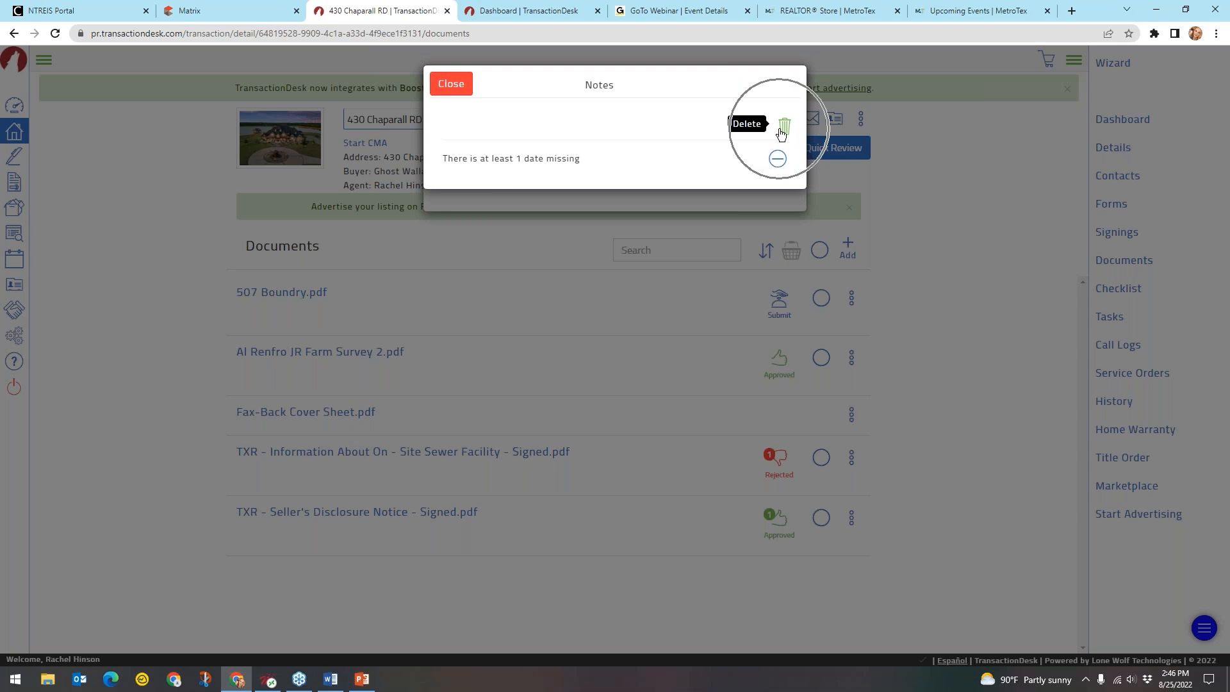
click(457, 89)
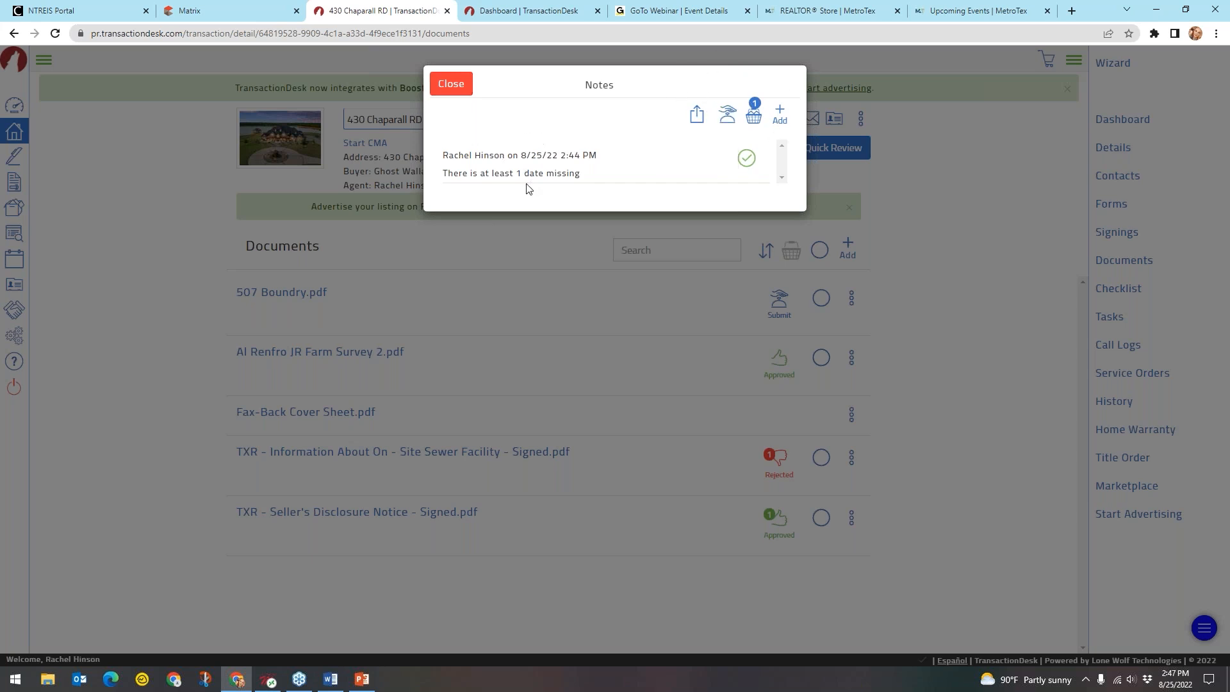
click(451, 84)
click(375, 456)
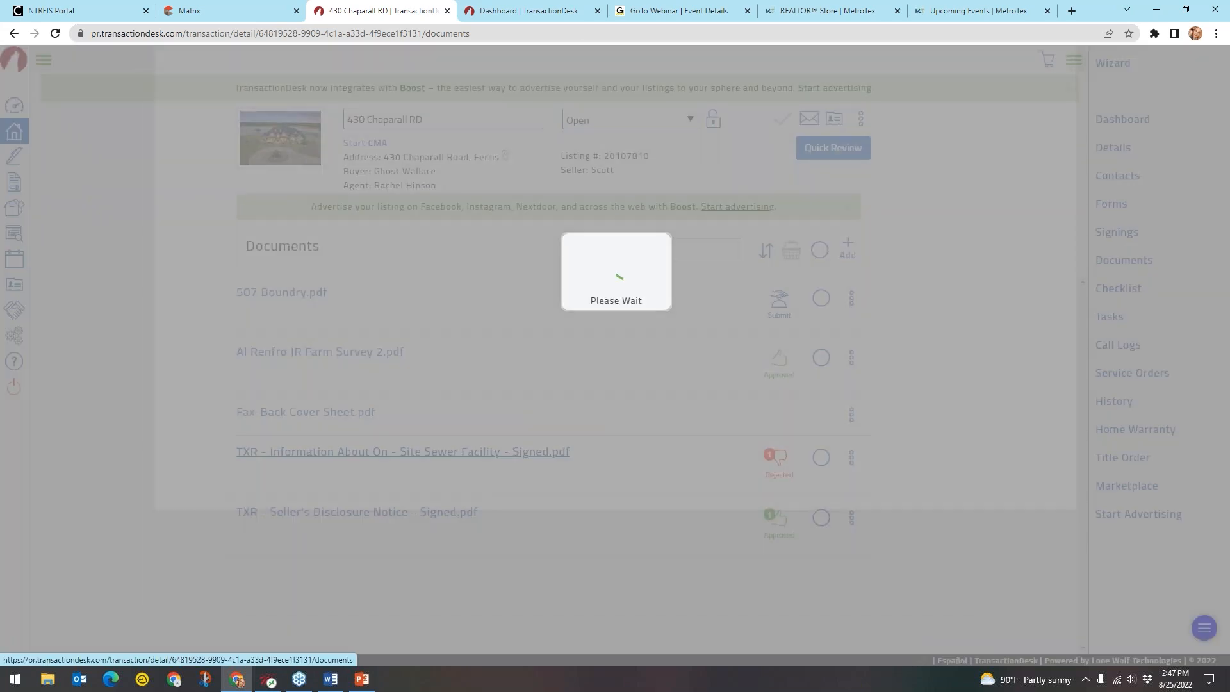
scroll(574, 283, down, 5)
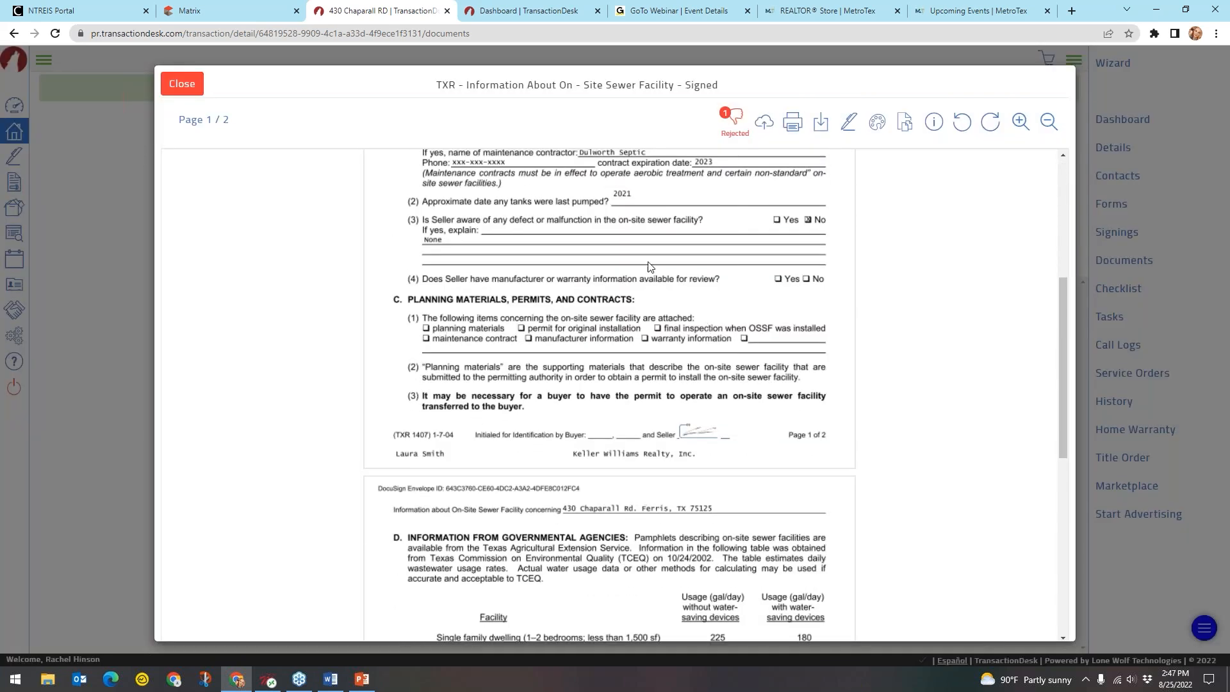
click(200, 94)
click(783, 460)
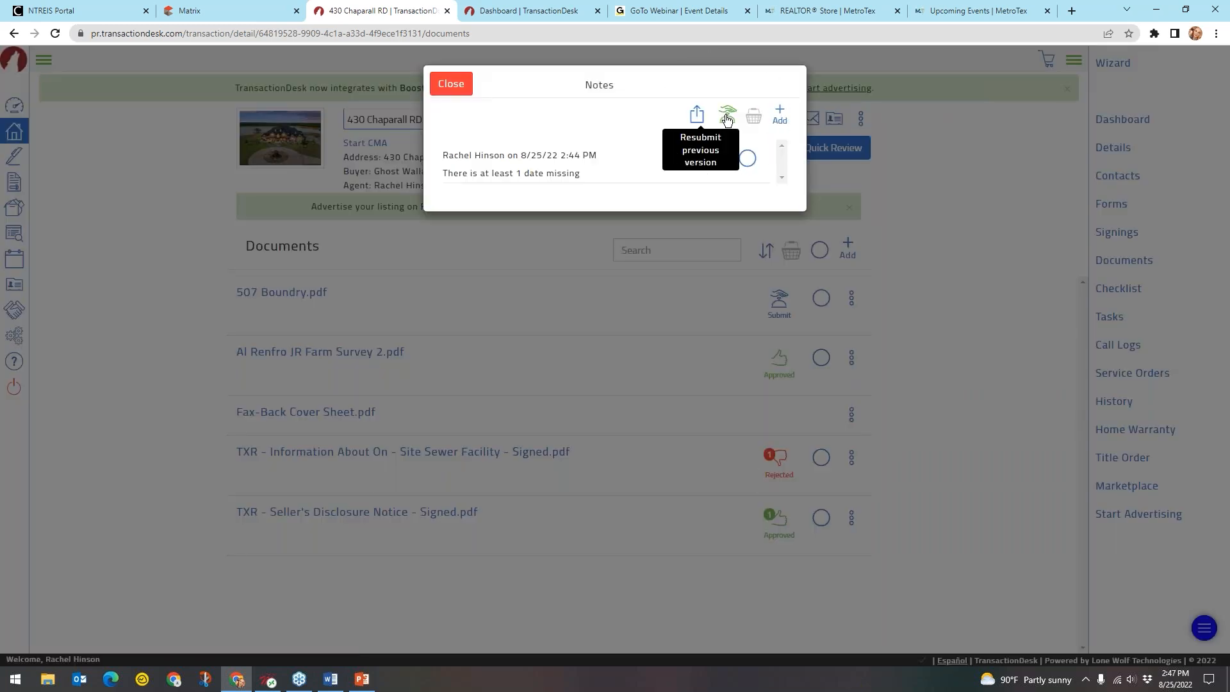
click(454, 87)
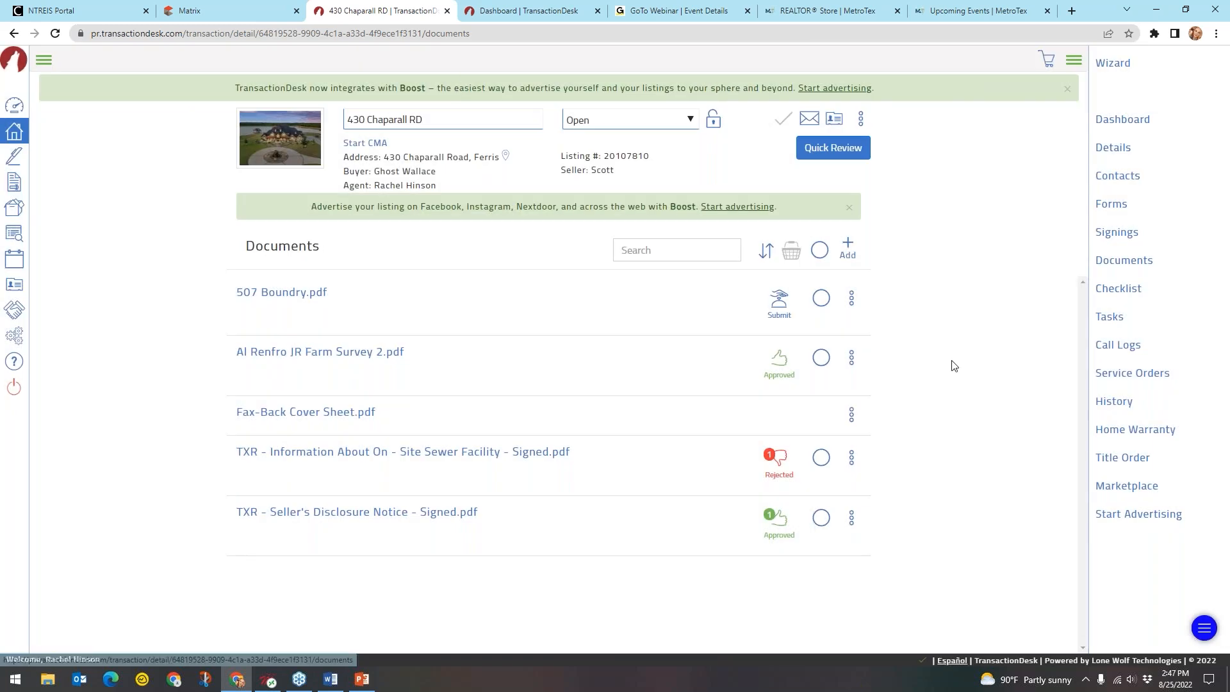
click(779, 529)
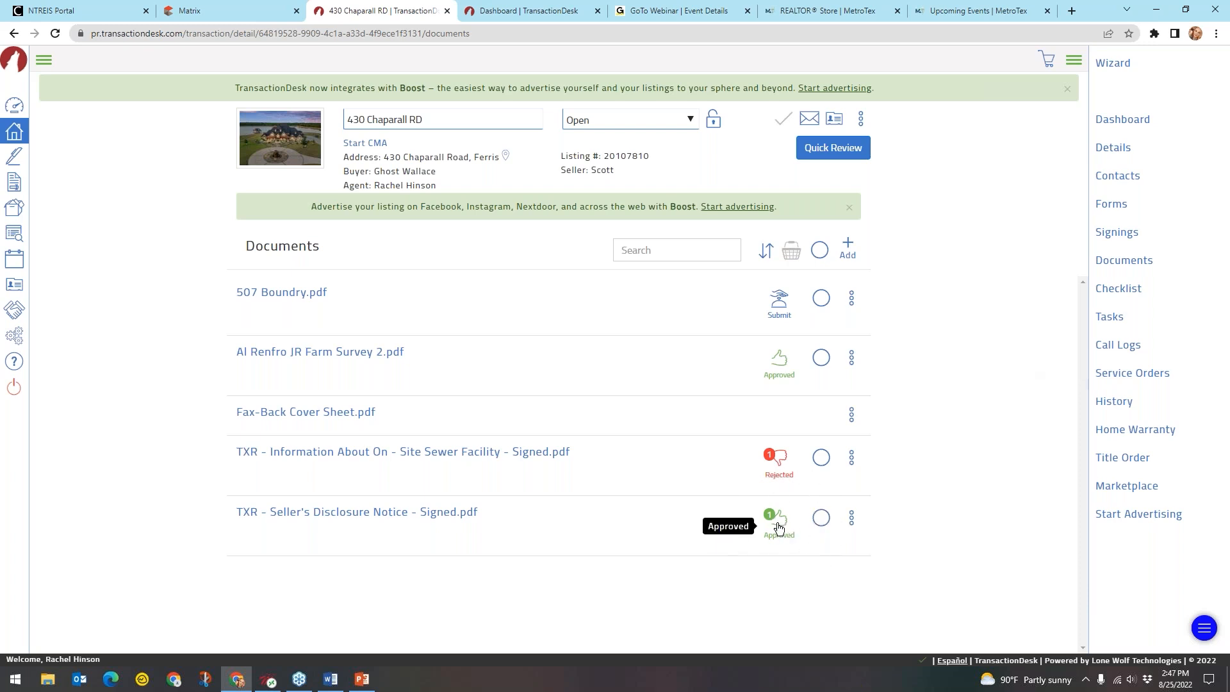
Read and close the Seller's Disclosure Notice approval note, then expand the sidebar menu
click(779, 534)
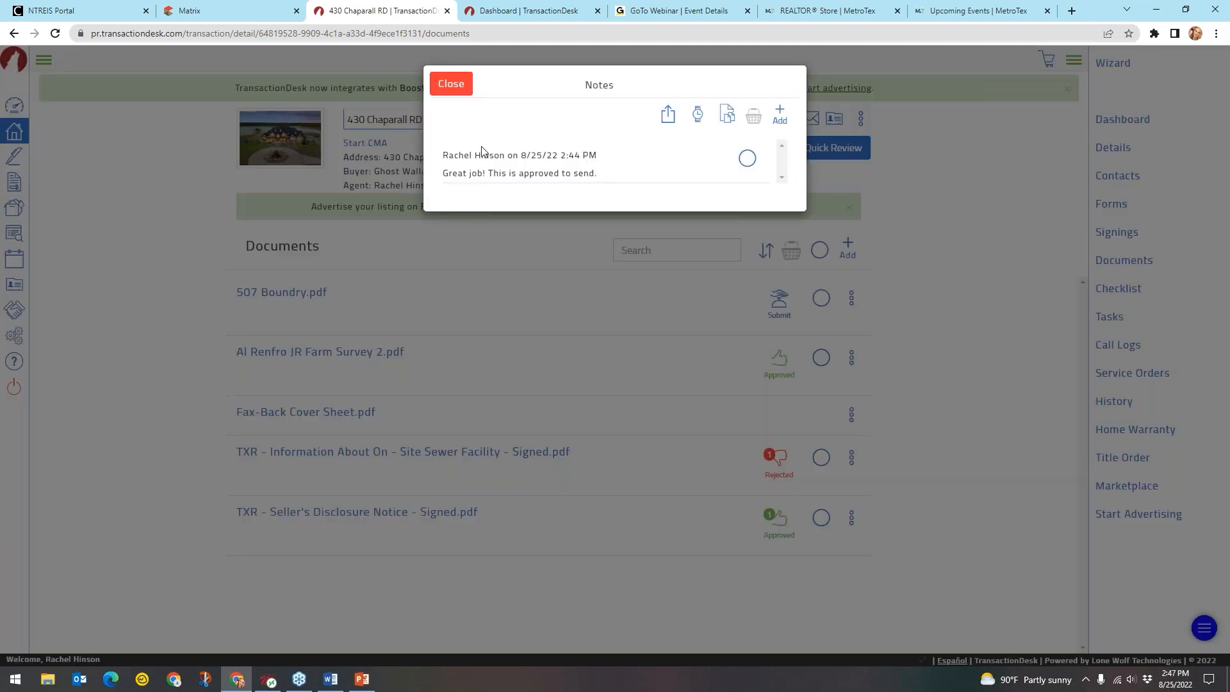
click(468, 182)
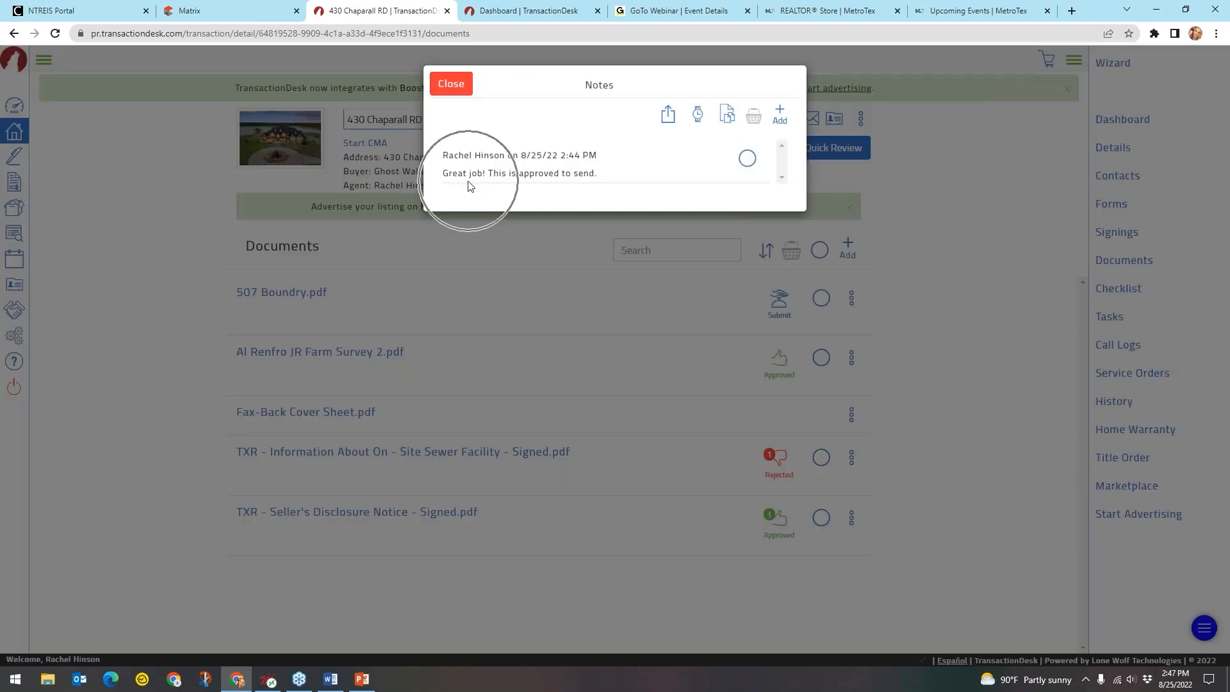
click(581, 186)
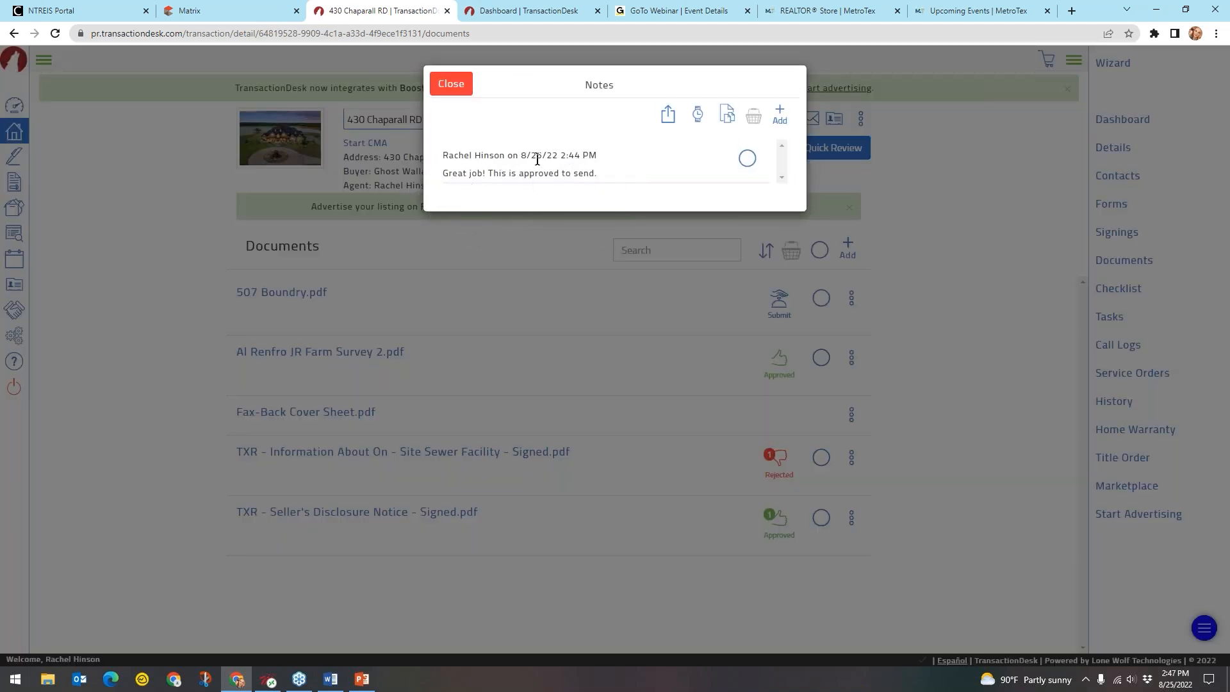
click(452, 85)
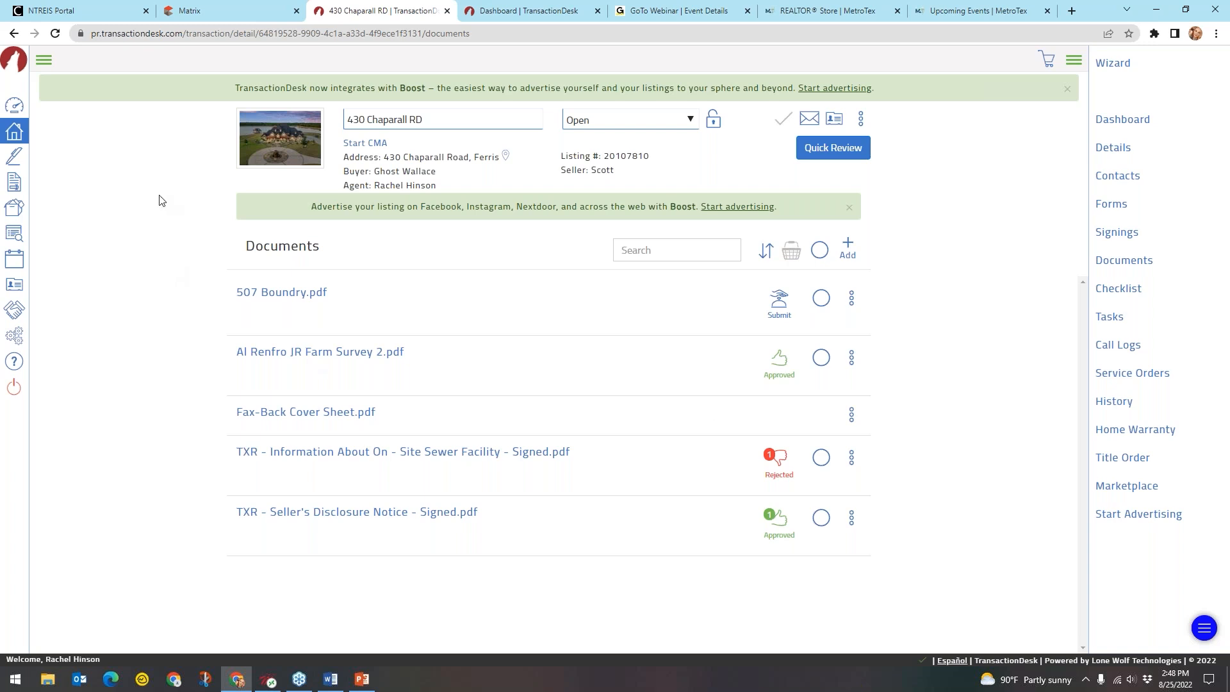
click(44, 61)
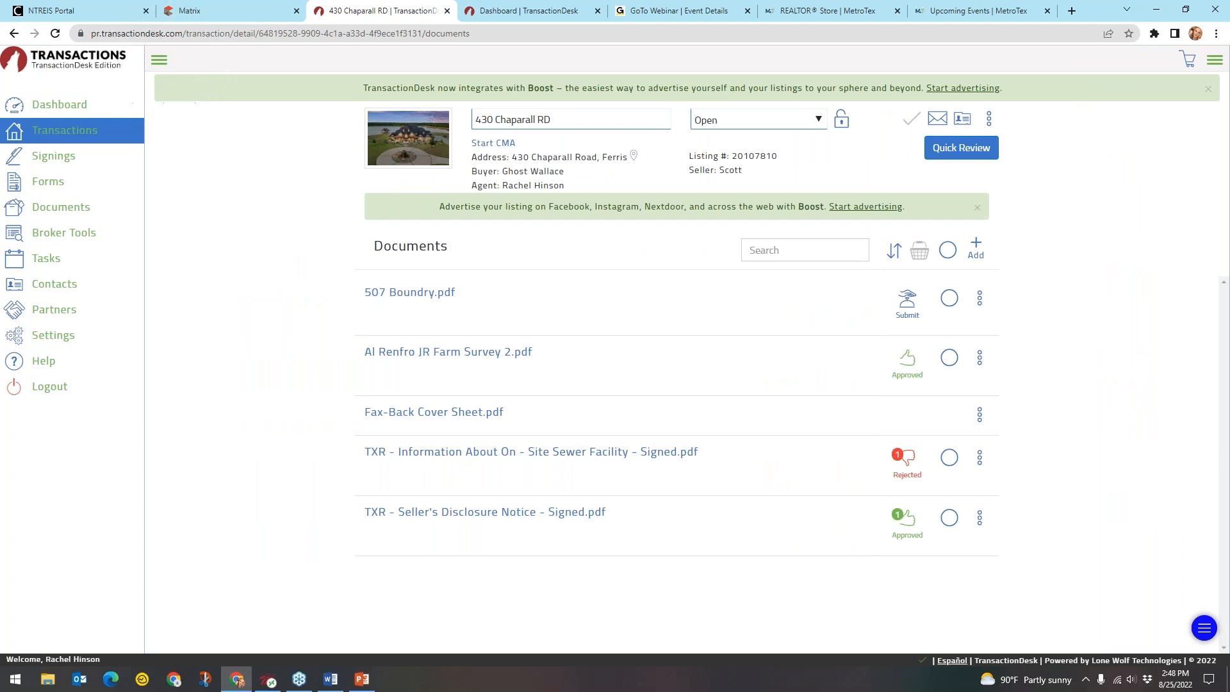
Go to Settings > Preferences from the sidebar
click(66, 341)
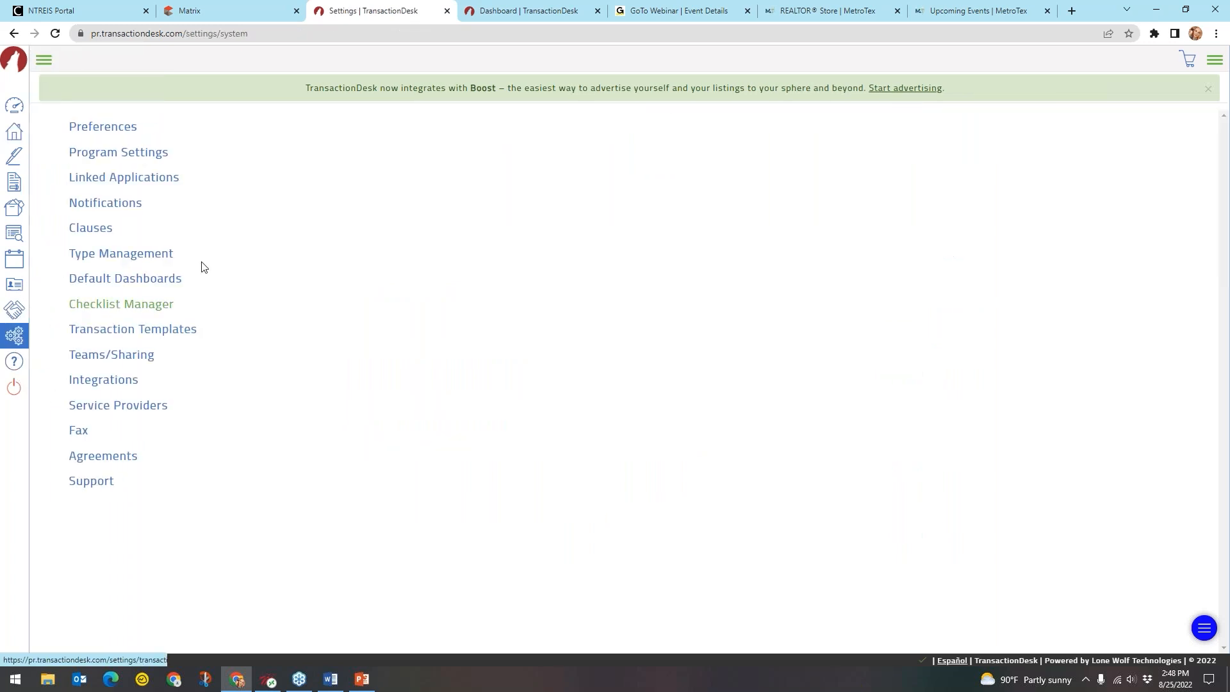
click(116, 132)
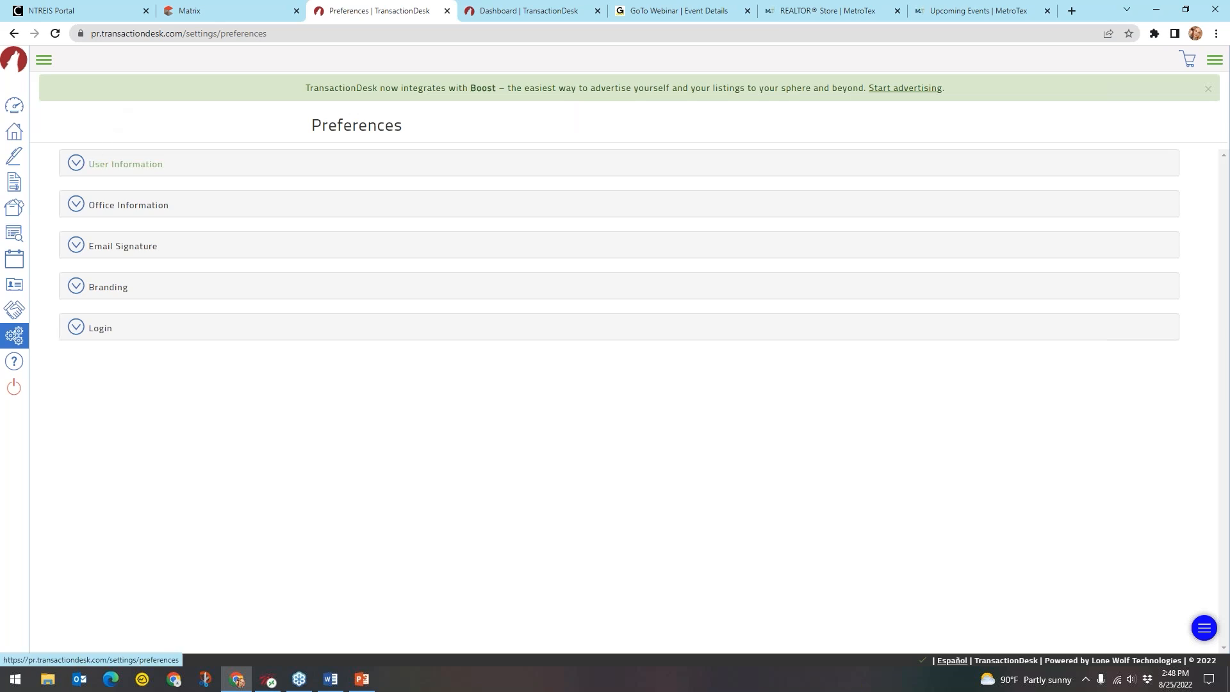
click(125, 164)
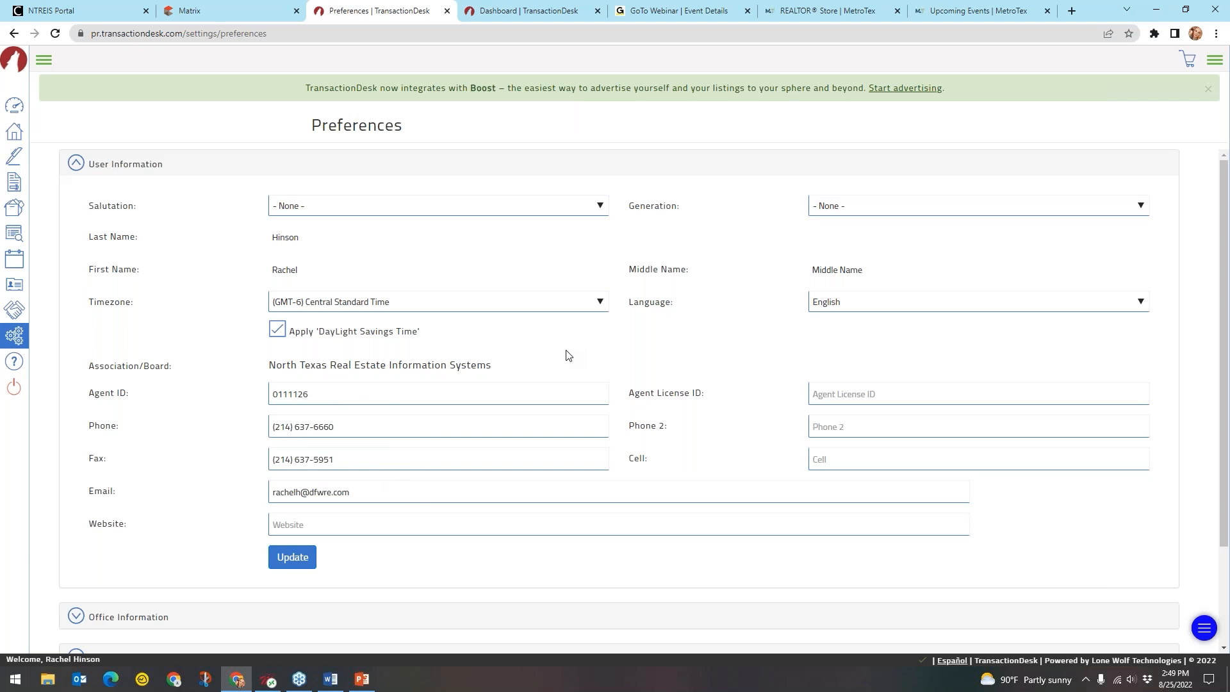
click(121, 166)
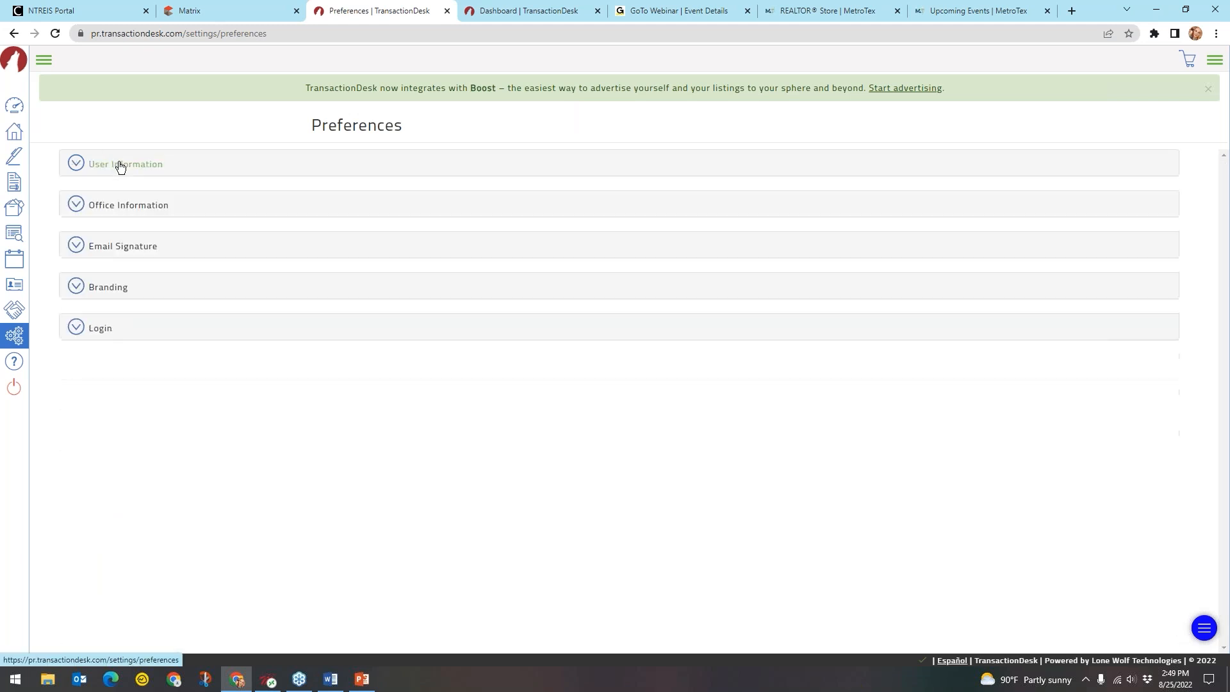
click(132, 212)
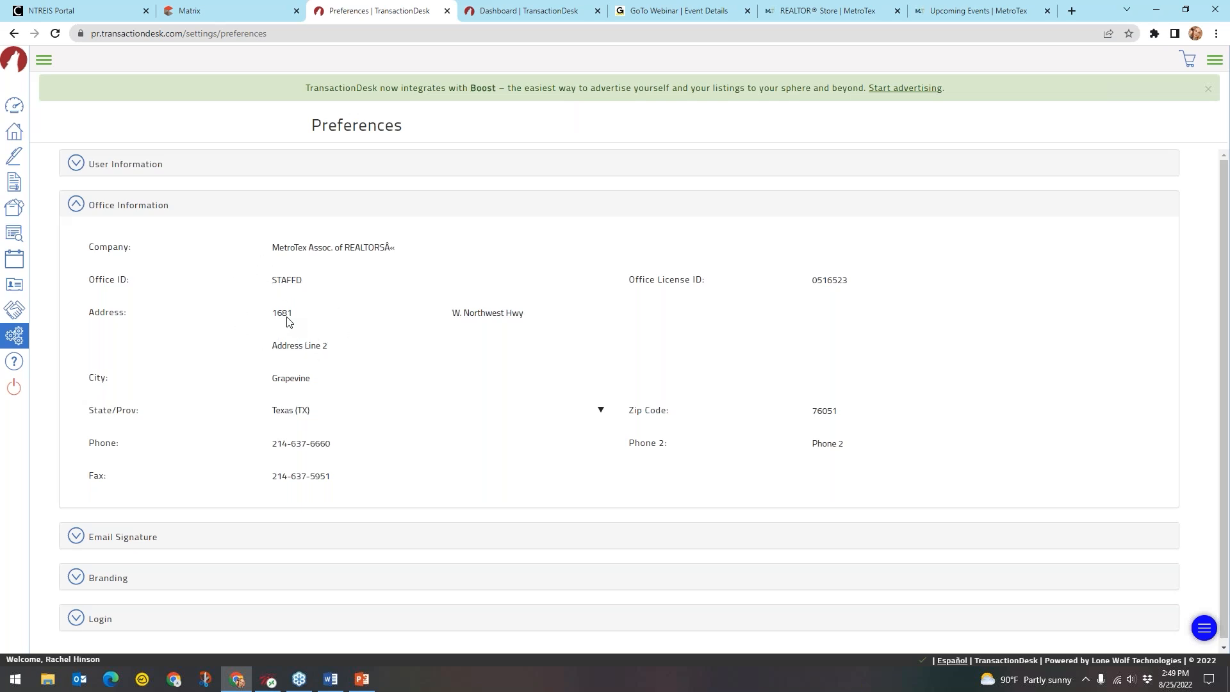
click(139, 206)
click(387, 257)
click(131, 210)
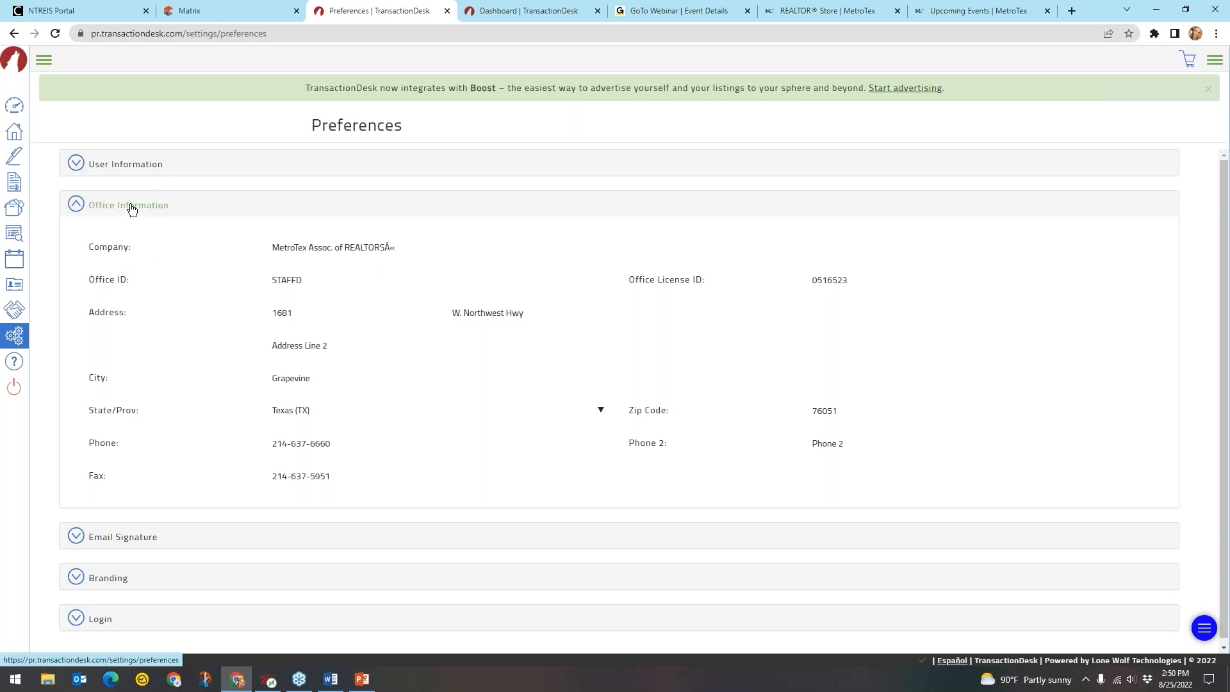
click(131, 210)
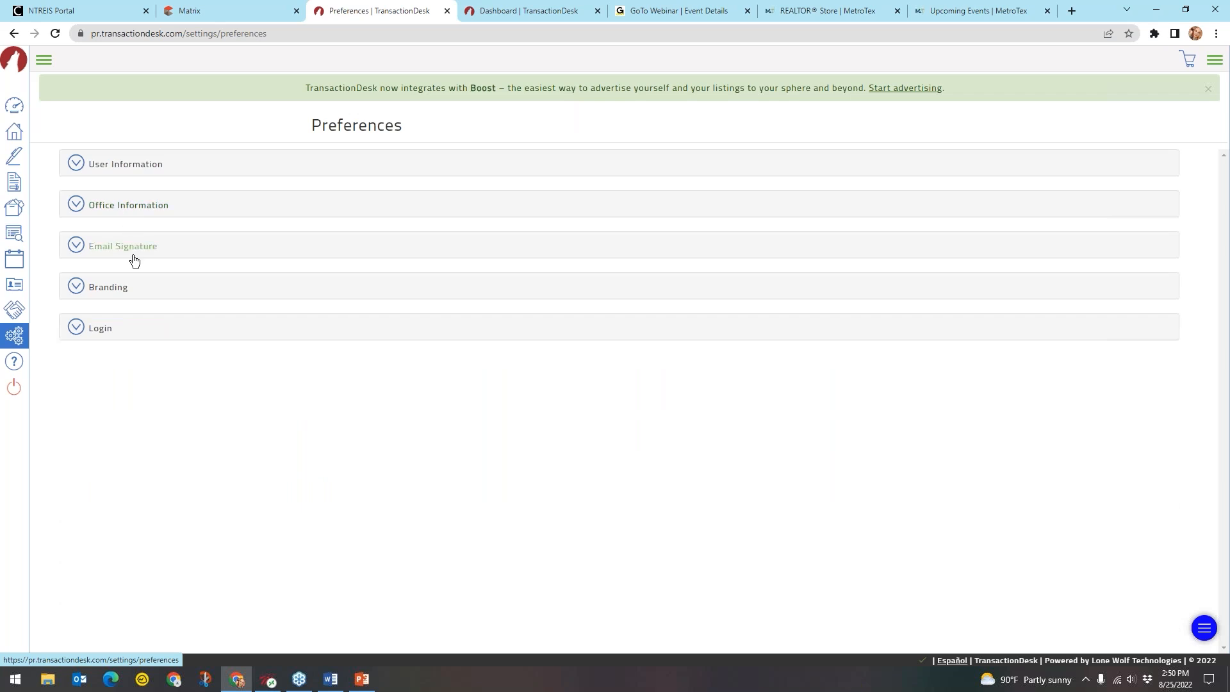
Expand Email Signature and go over the name, MLS Instructor, MetroTex association and e-mail lines
click(136, 246)
click(392, 341)
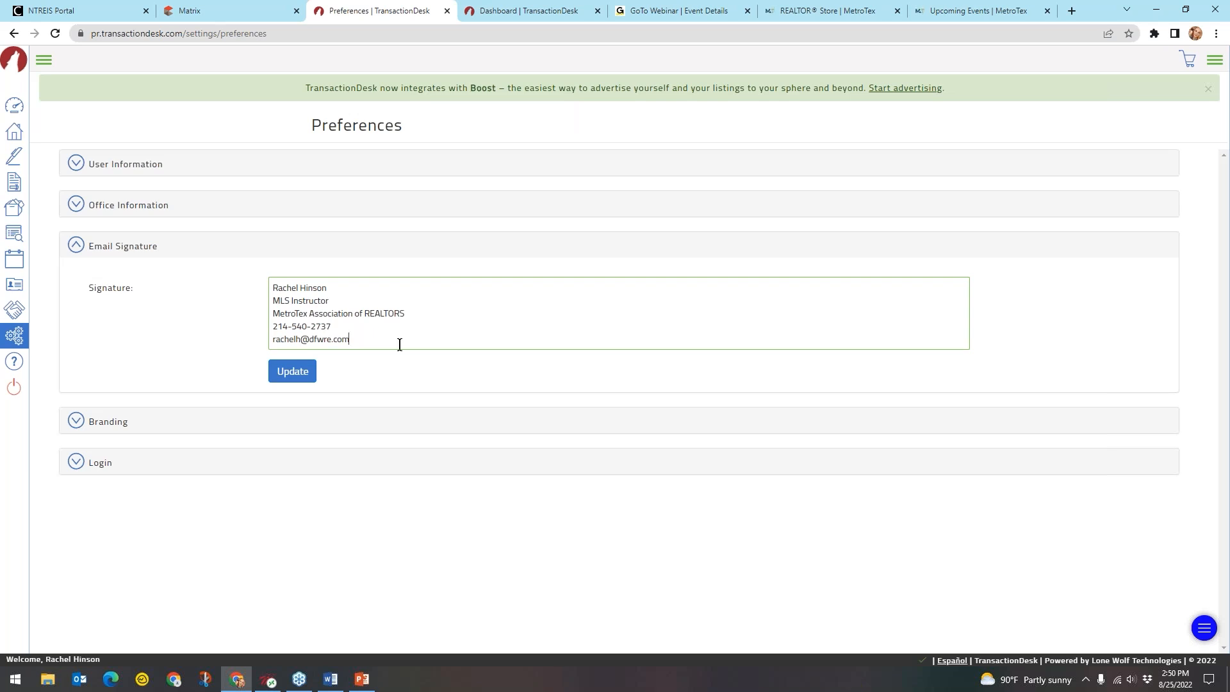
drag(331, 287, 272, 288)
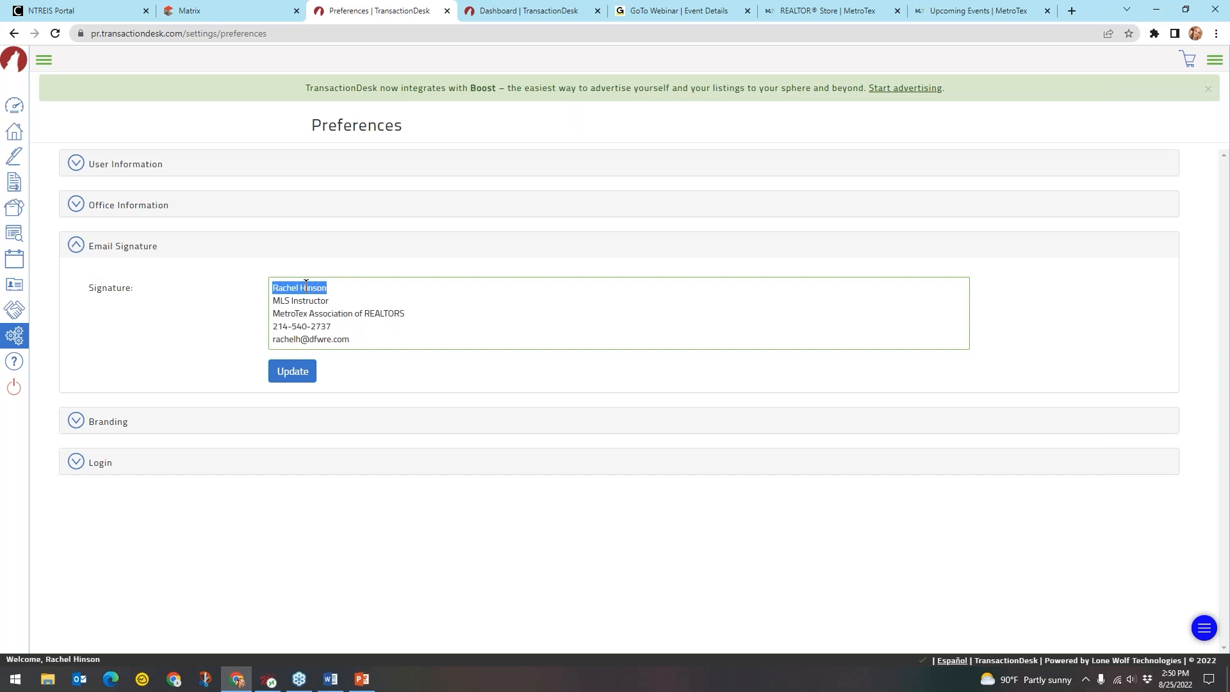
click(344, 288)
click(343, 301)
click(422, 309)
click(422, 310)
click(357, 336)
click(359, 335)
Save the email signature with Update and collapse the section
click(281, 376)
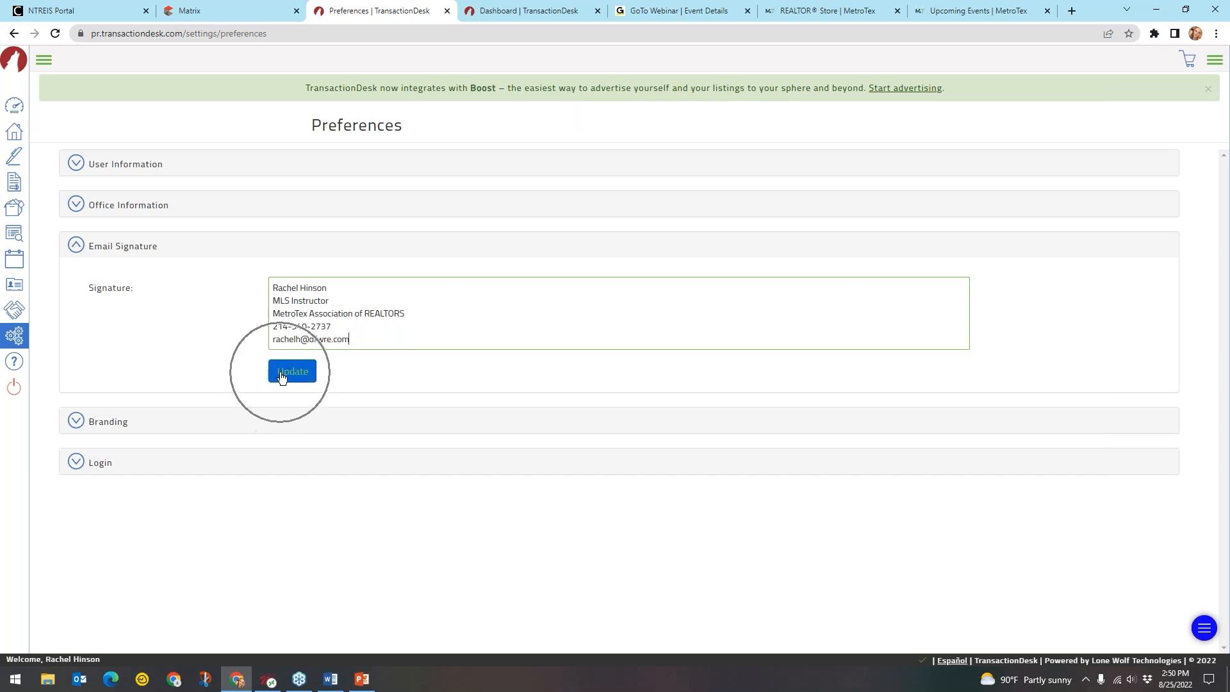
click(281, 376)
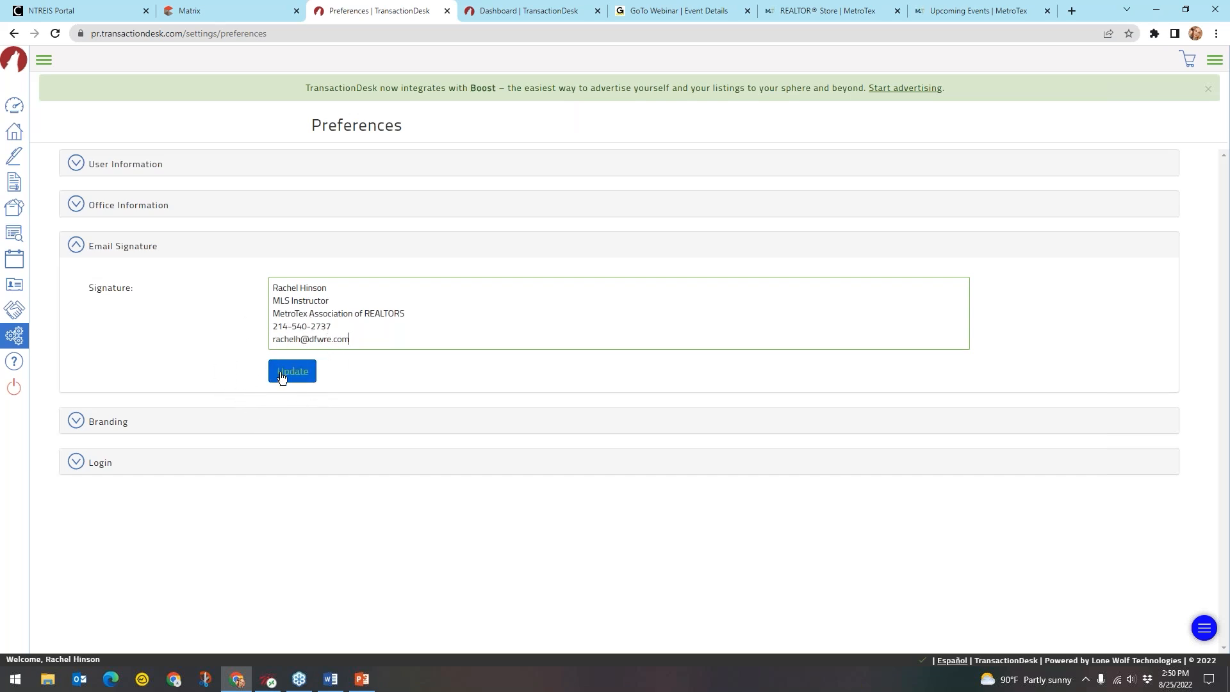
click(110, 246)
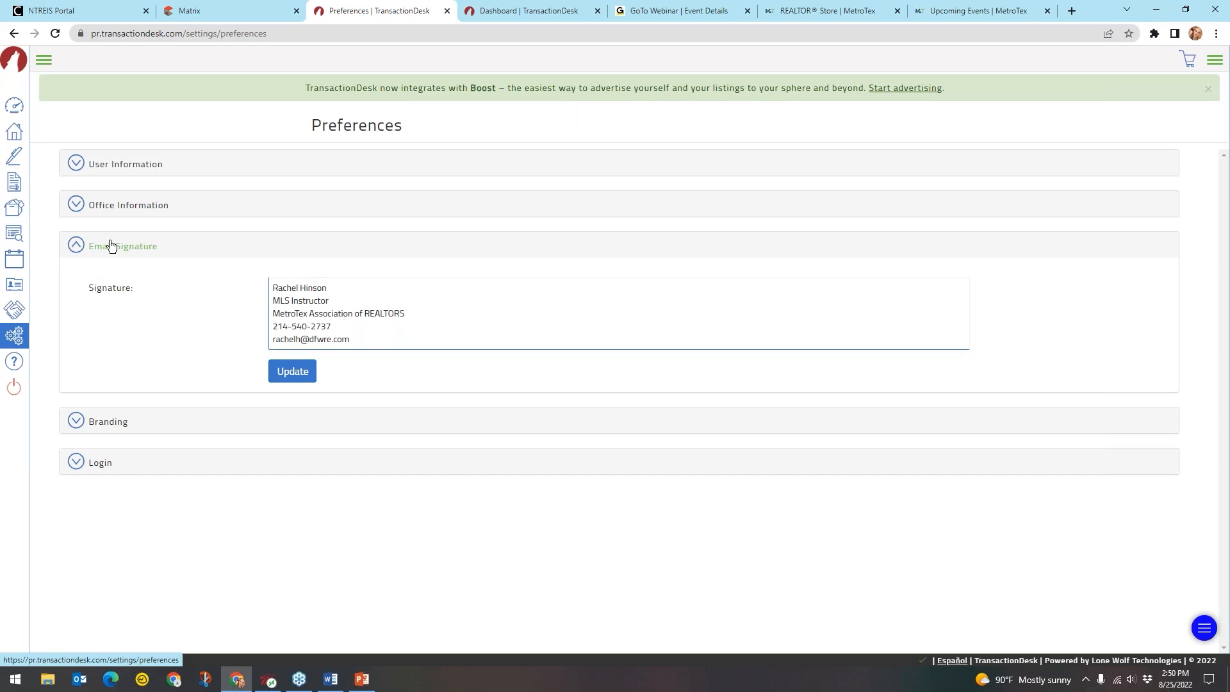
Expand Branding and highlight the Fax-Back Cover Sheet & Email Banner heading and banner image
click(110, 294)
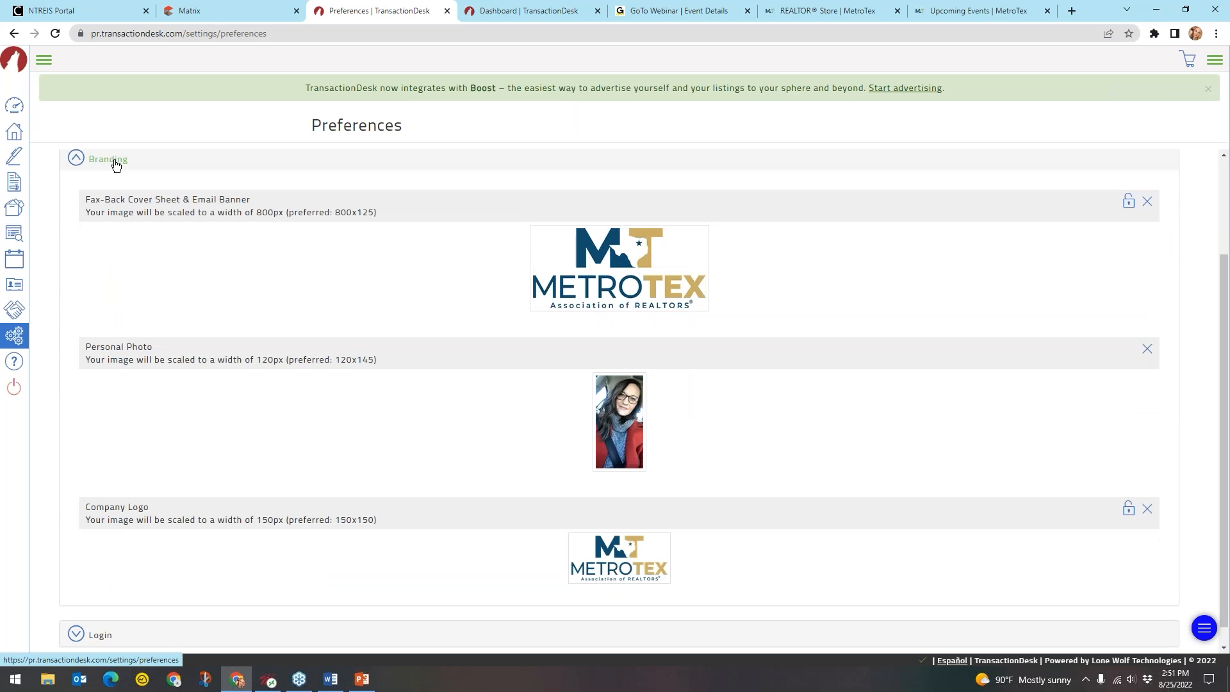
drag(184, 200, 91, 198)
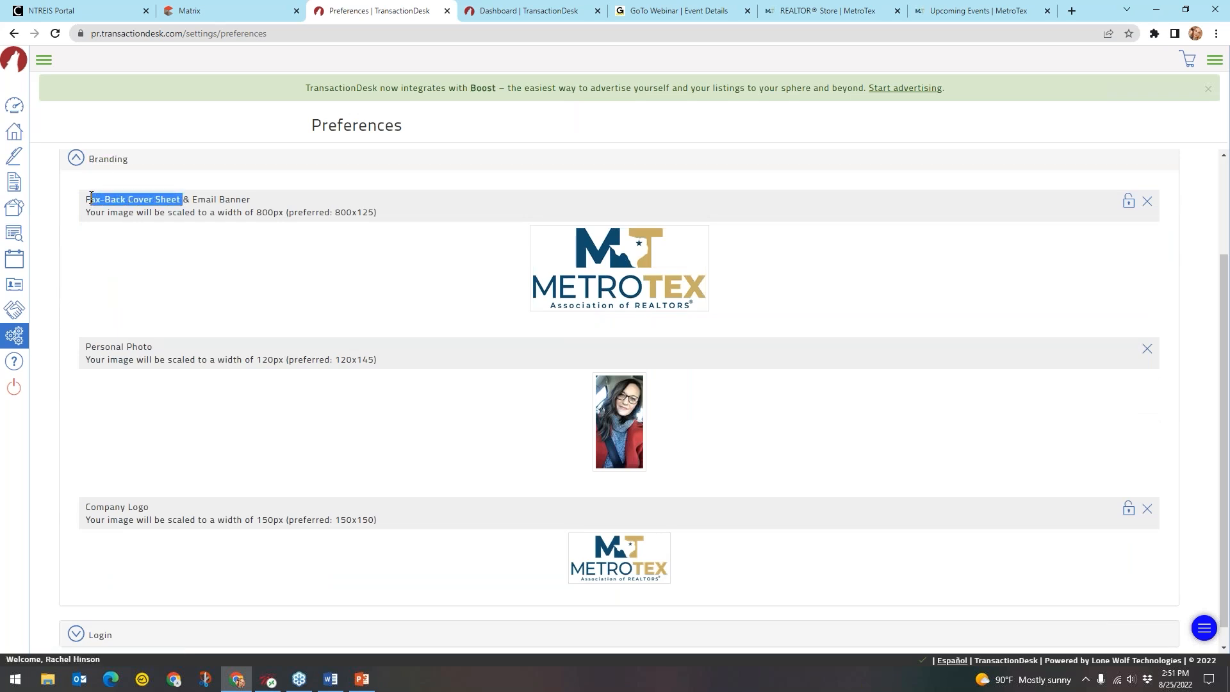
drag(251, 200, 173, 198)
click(217, 197)
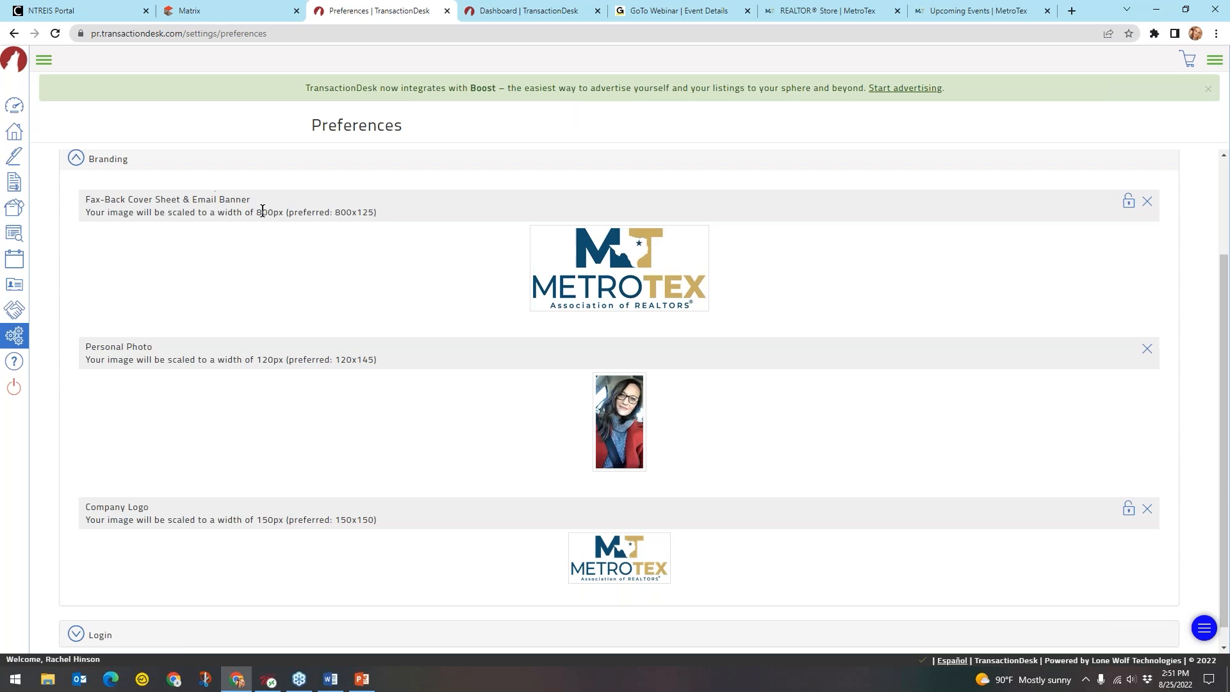
click(689, 289)
click(689, 292)
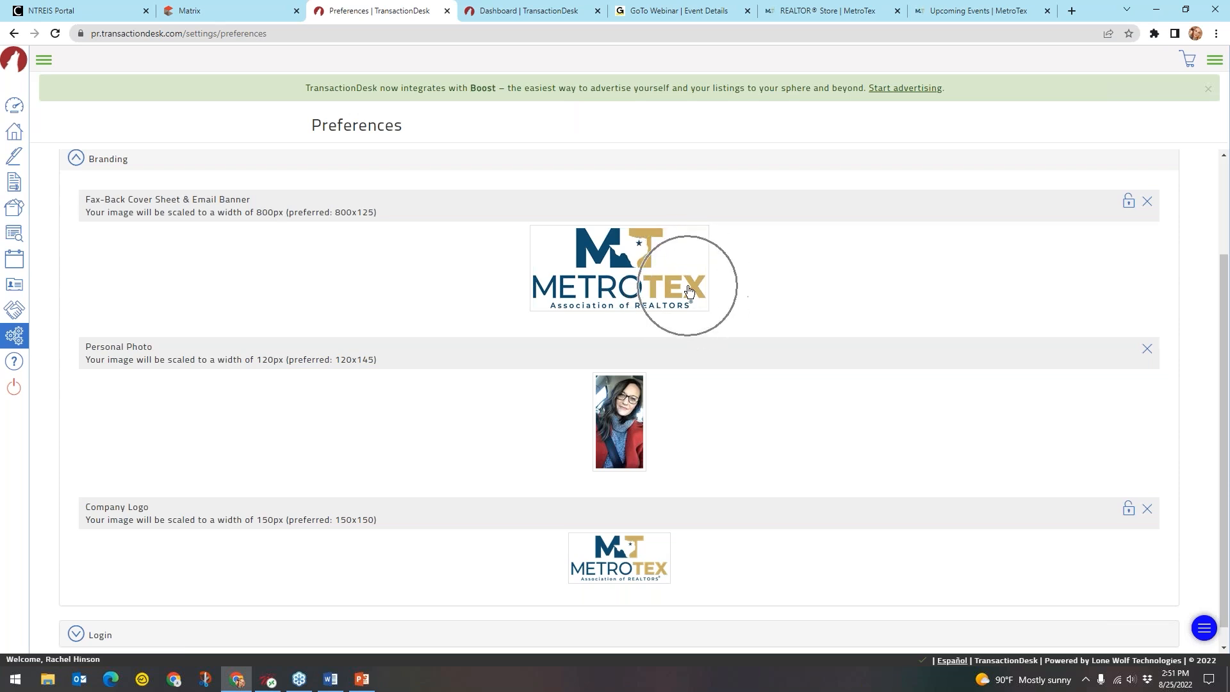
click(687, 286)
click(687, 285)
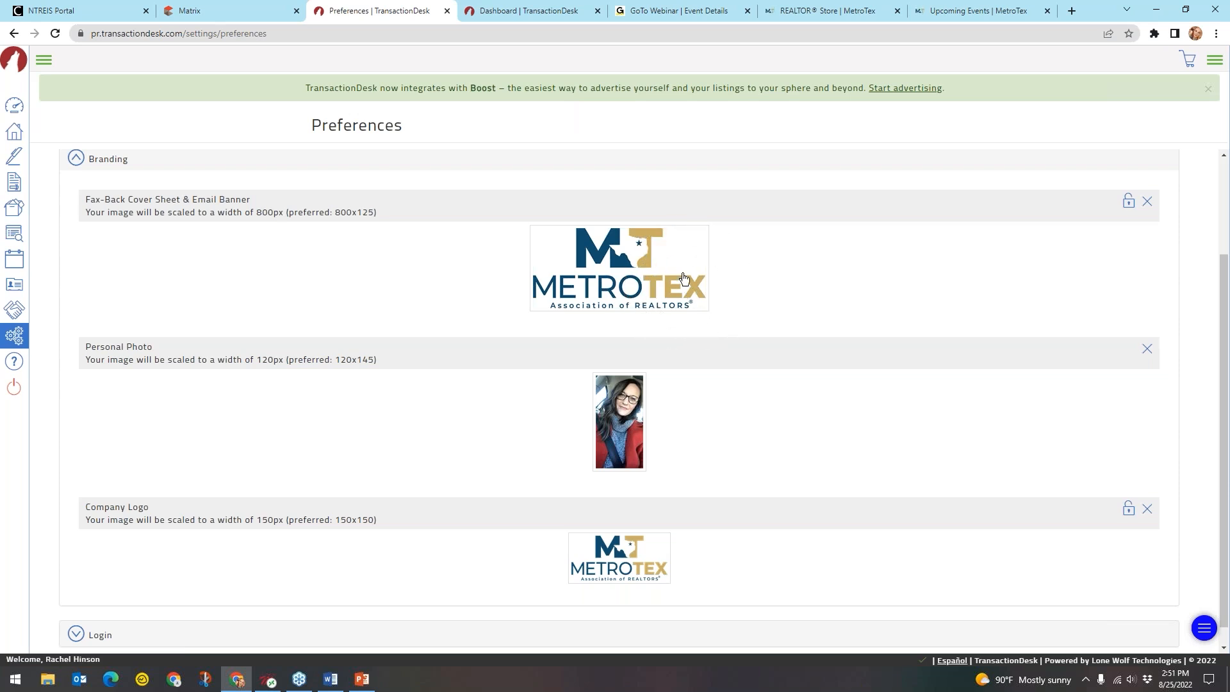
Point out the Personal Photo slot with its photo and the Company Logo slot
click(142, 353)
click(143, 353)
click(649, 437)
click(651, 434)
click(653, 437)
click(141, 508)
click(141, 509)
click(625, 263)
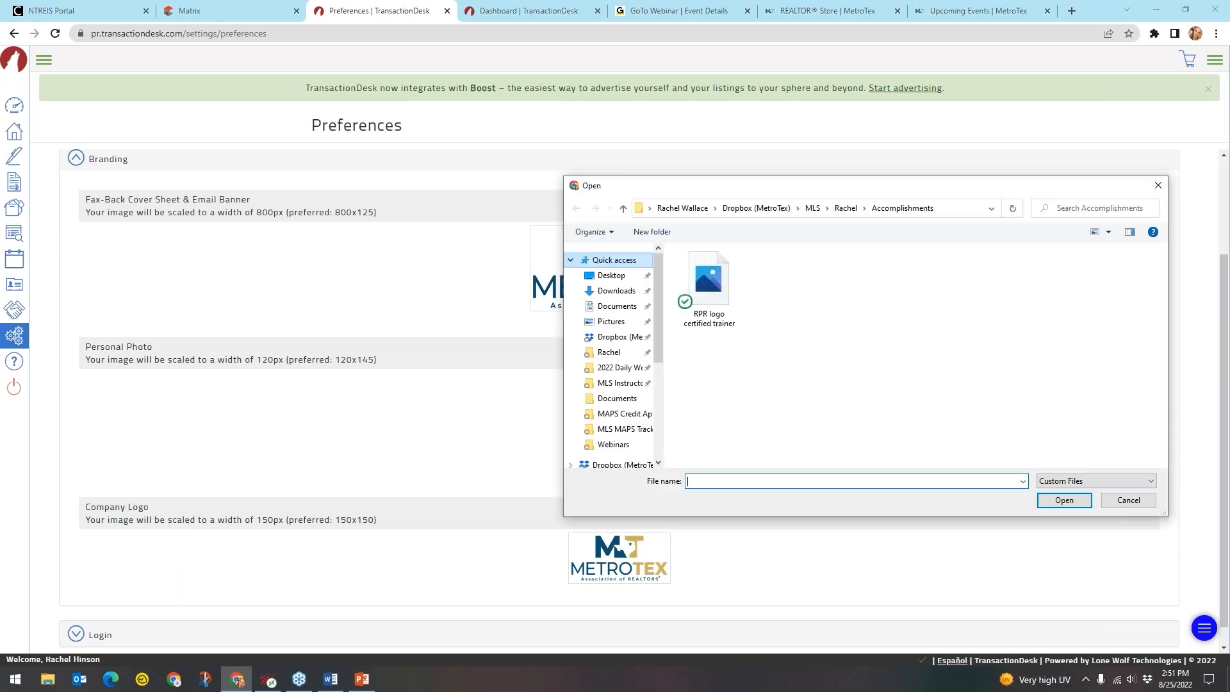
click(612, 322)
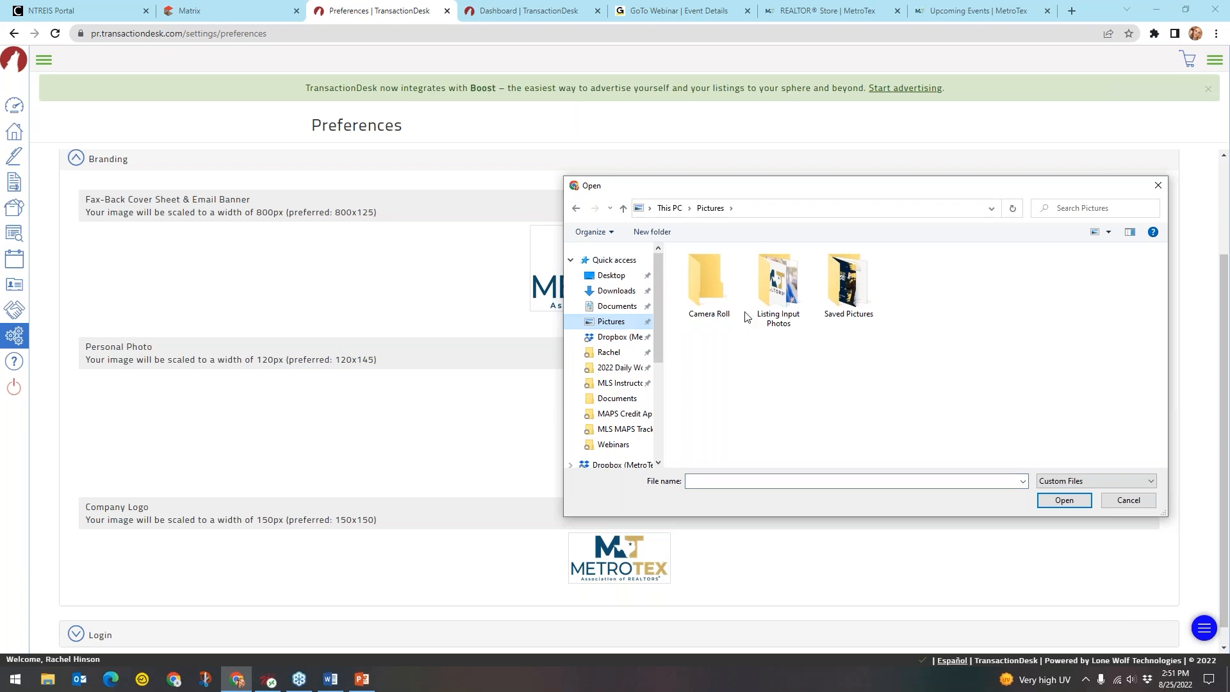
double_click(778, 285)
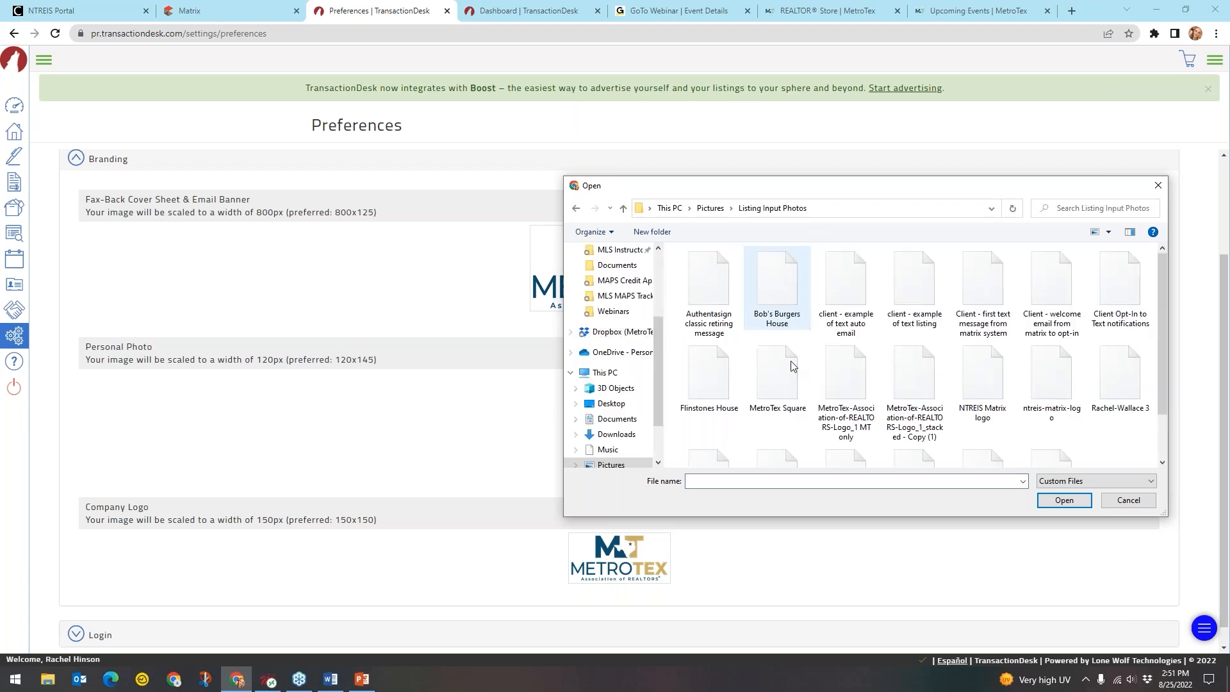
click(905, 378)
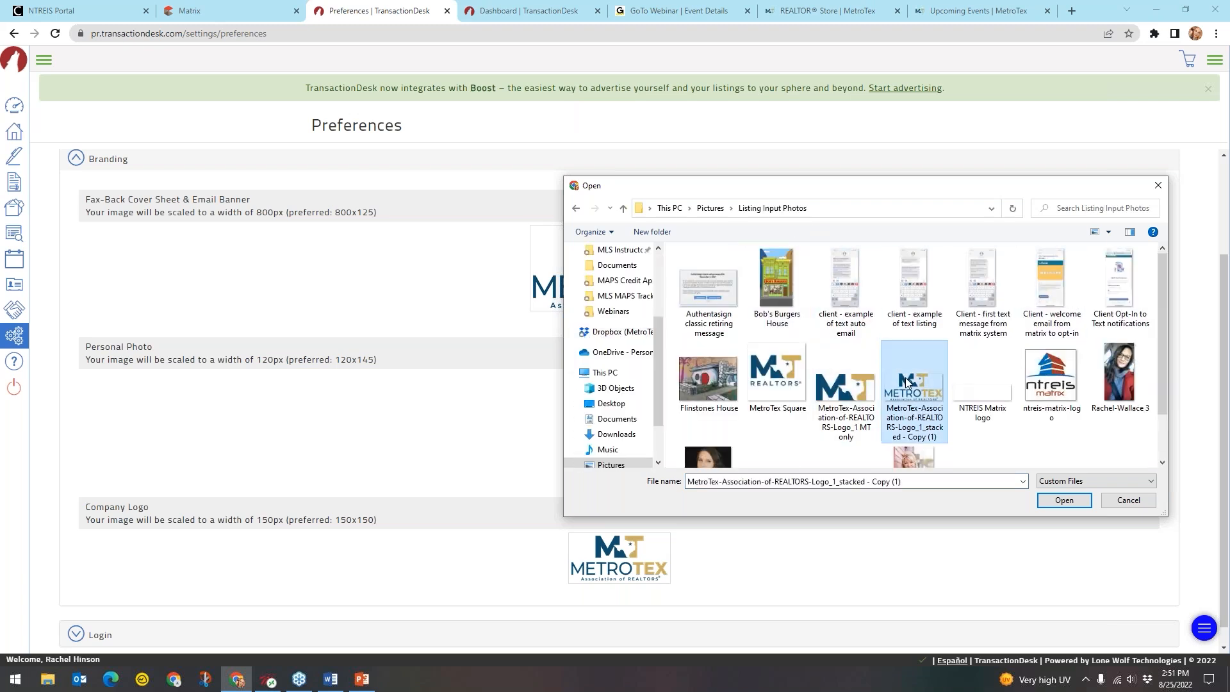
click(1149, 505)
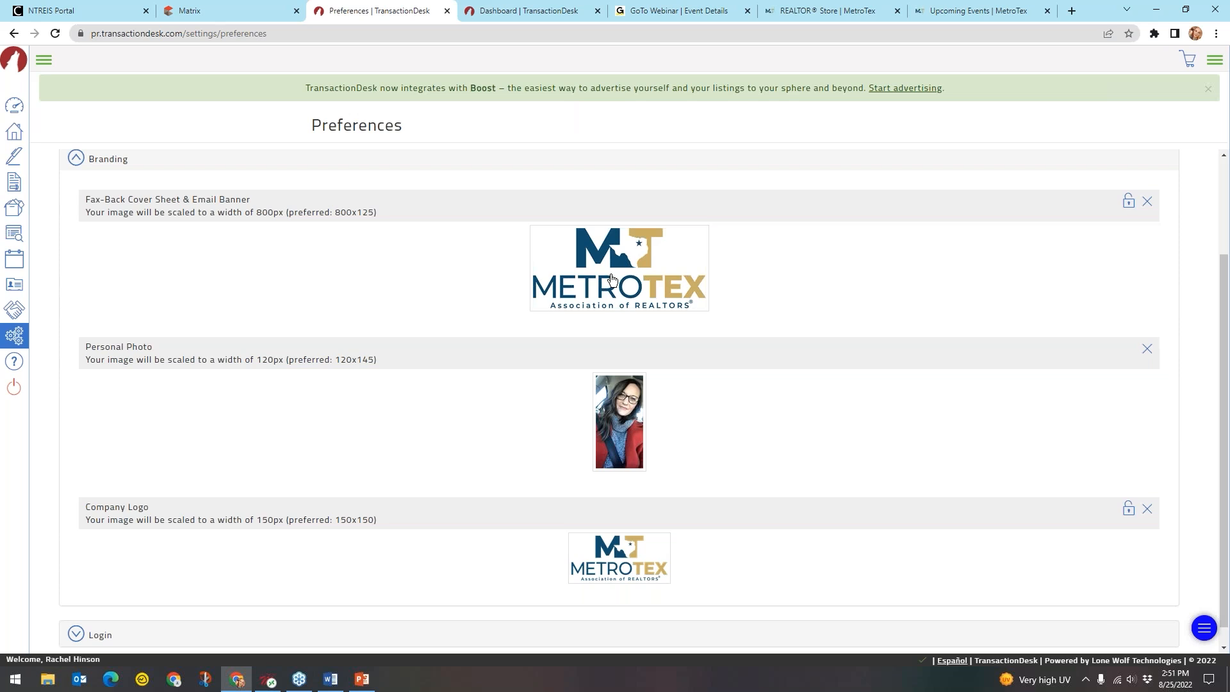
Collapse Branding and expand Login to show the current, new and confirm password fields
scroll(612, 280, down, 1)
key(ctrl)
key(ctrl)
key(ctrl)
key(ctrl)
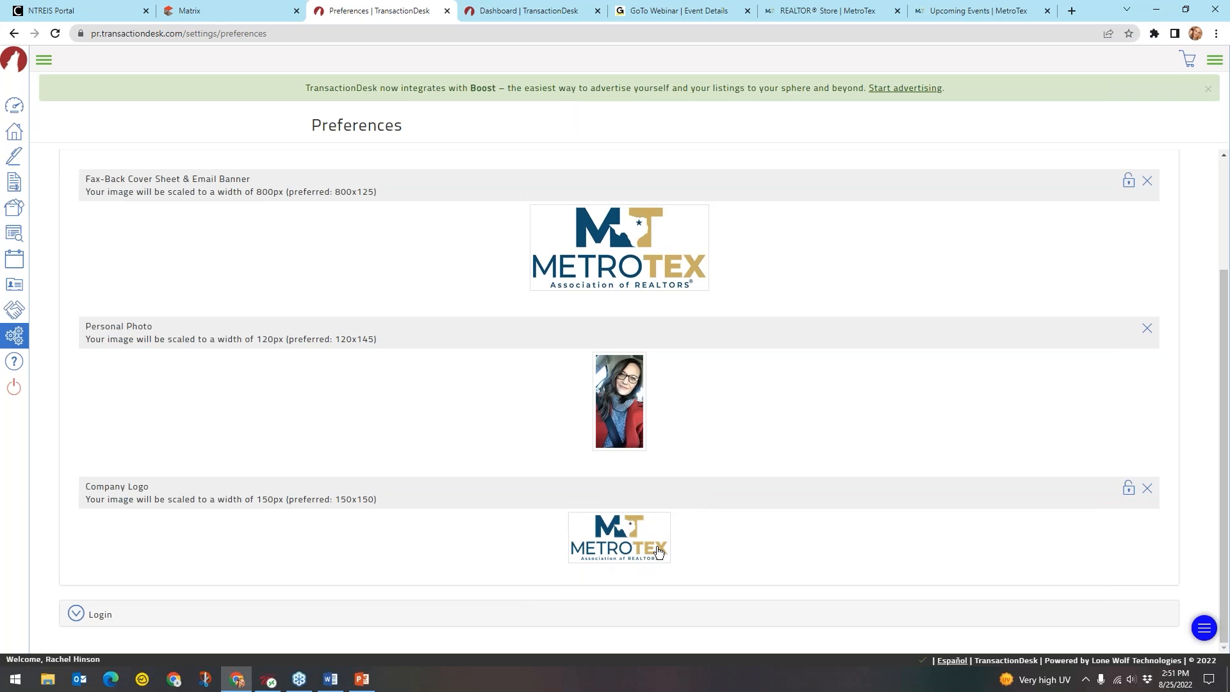
key(ctrl)
key(ctrl)
scroll(307, 328, up, 2)
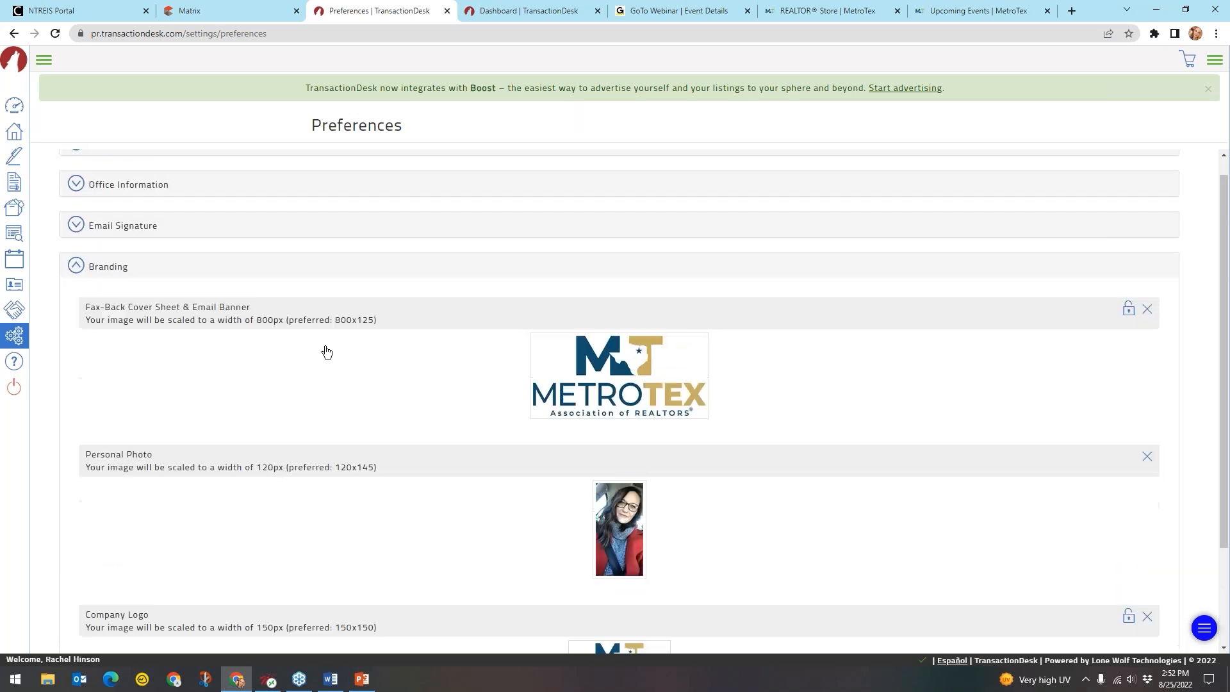
click(98, 267)
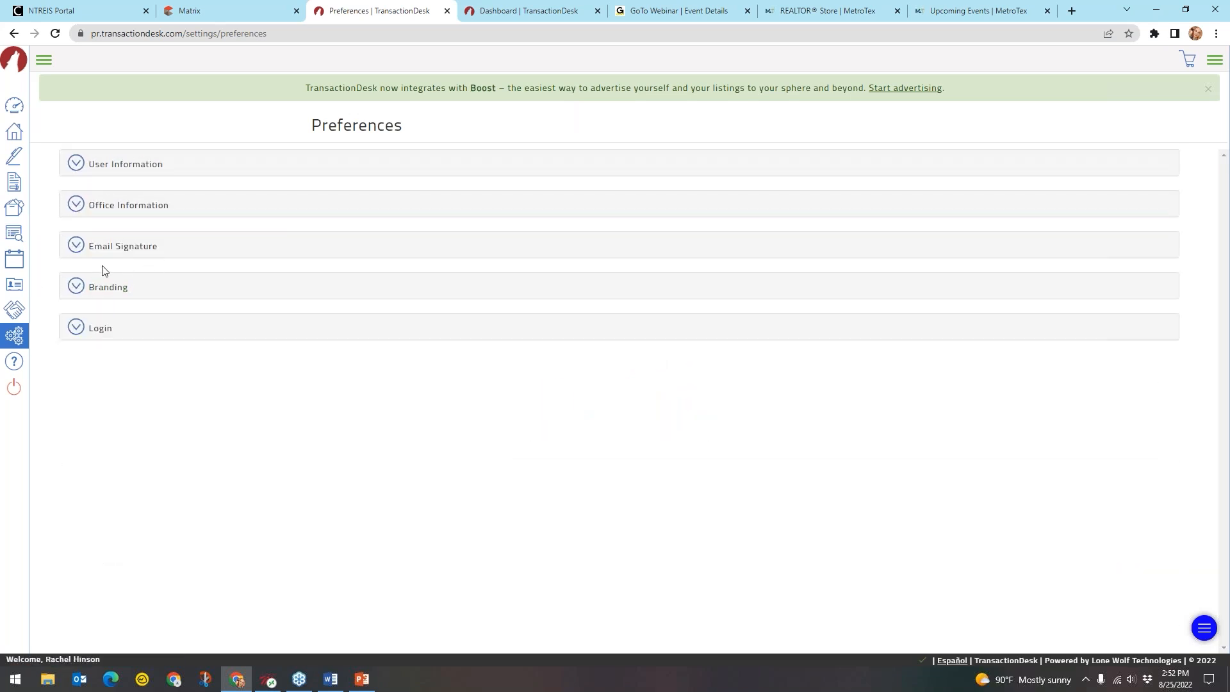
click(99, 329)
key(ctrl)
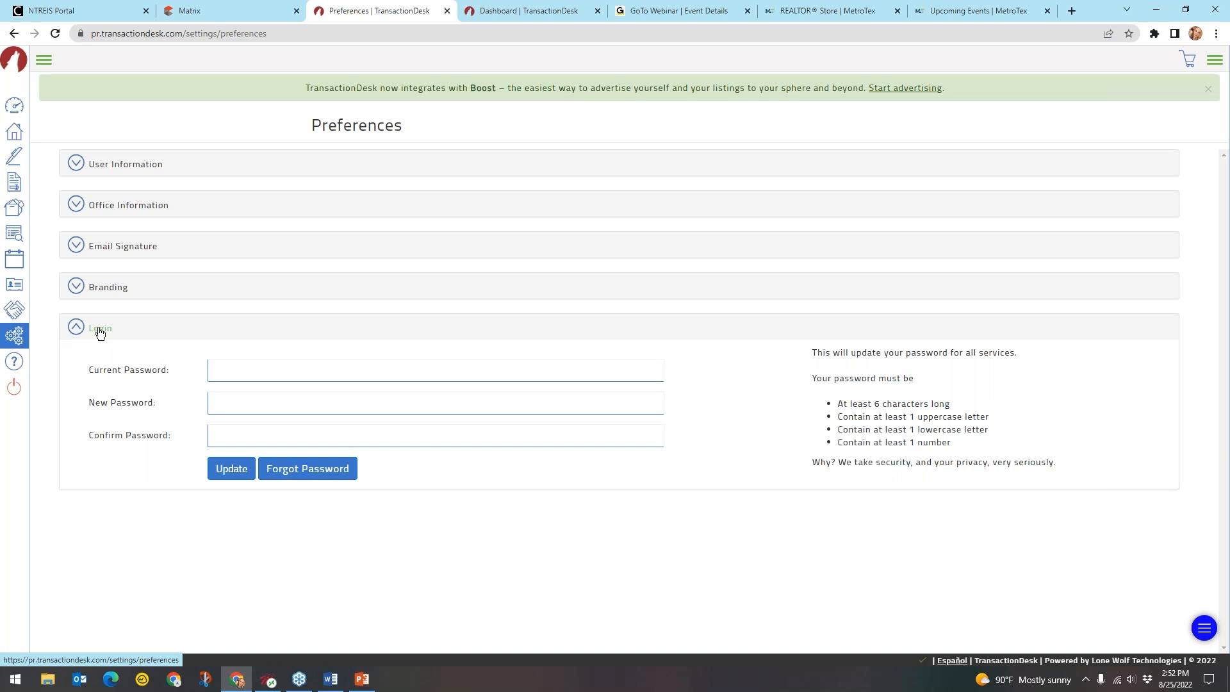
Collapse the Login section without changing the password, leaving all five sections closed
click(99, 329)
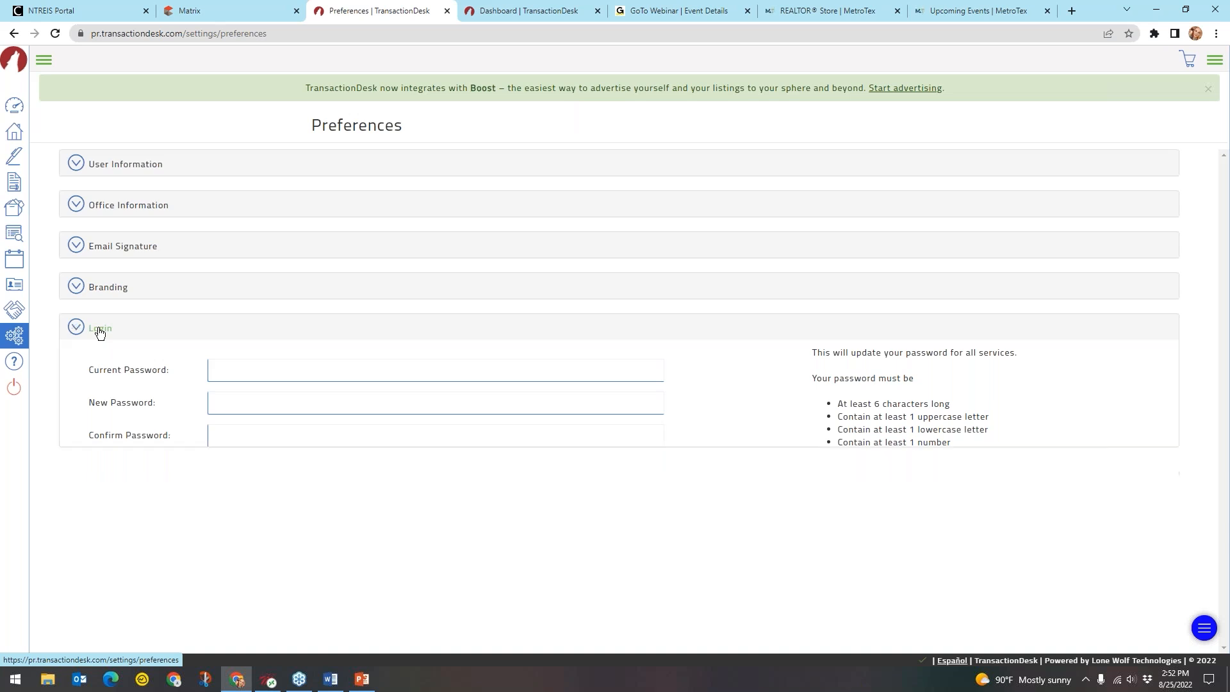
click(91, 332)
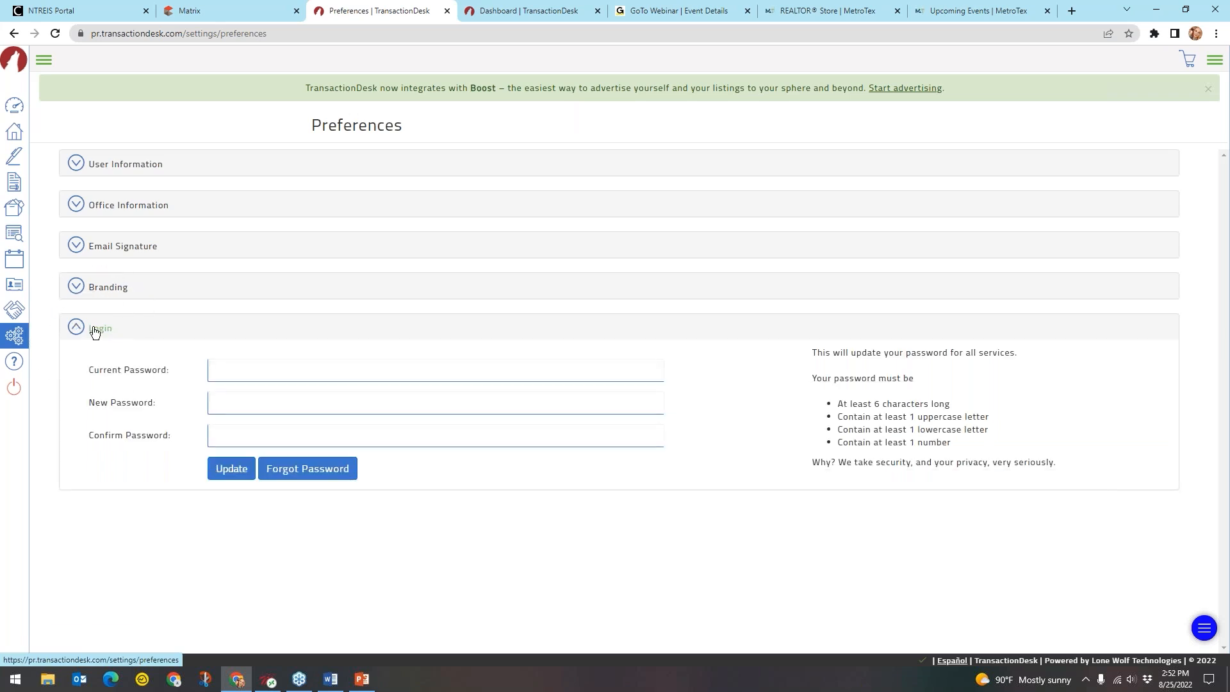
click(102, 331)
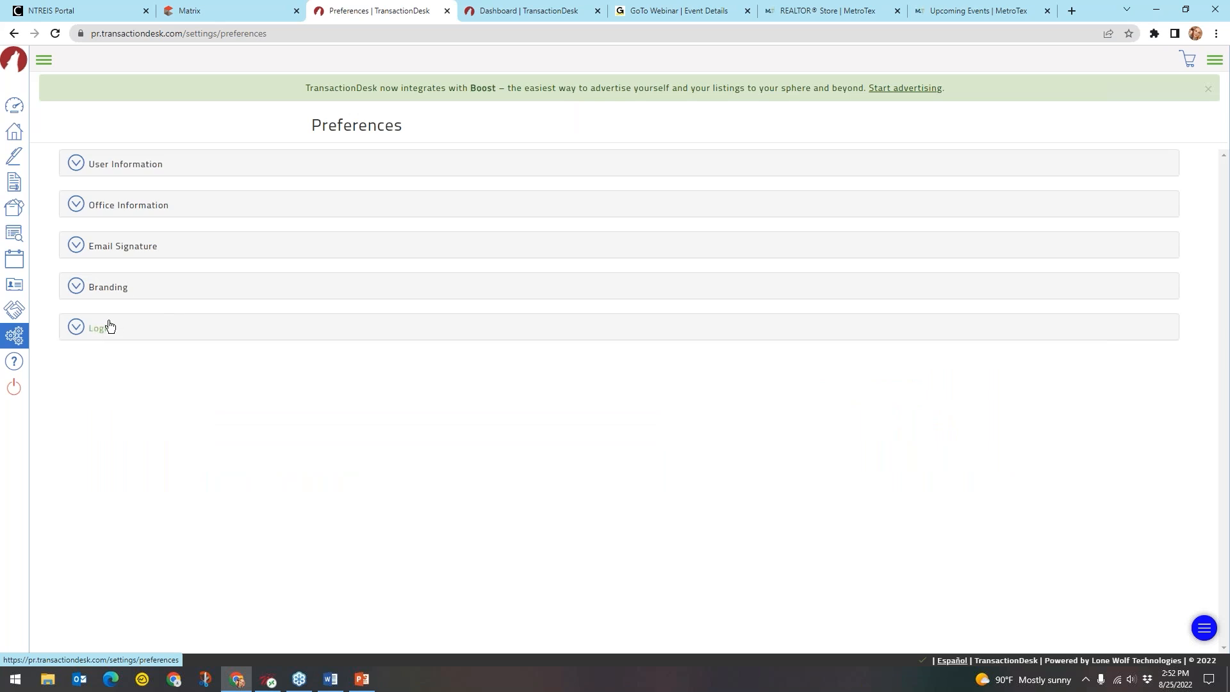
click(174, 178)
key(ctrl)
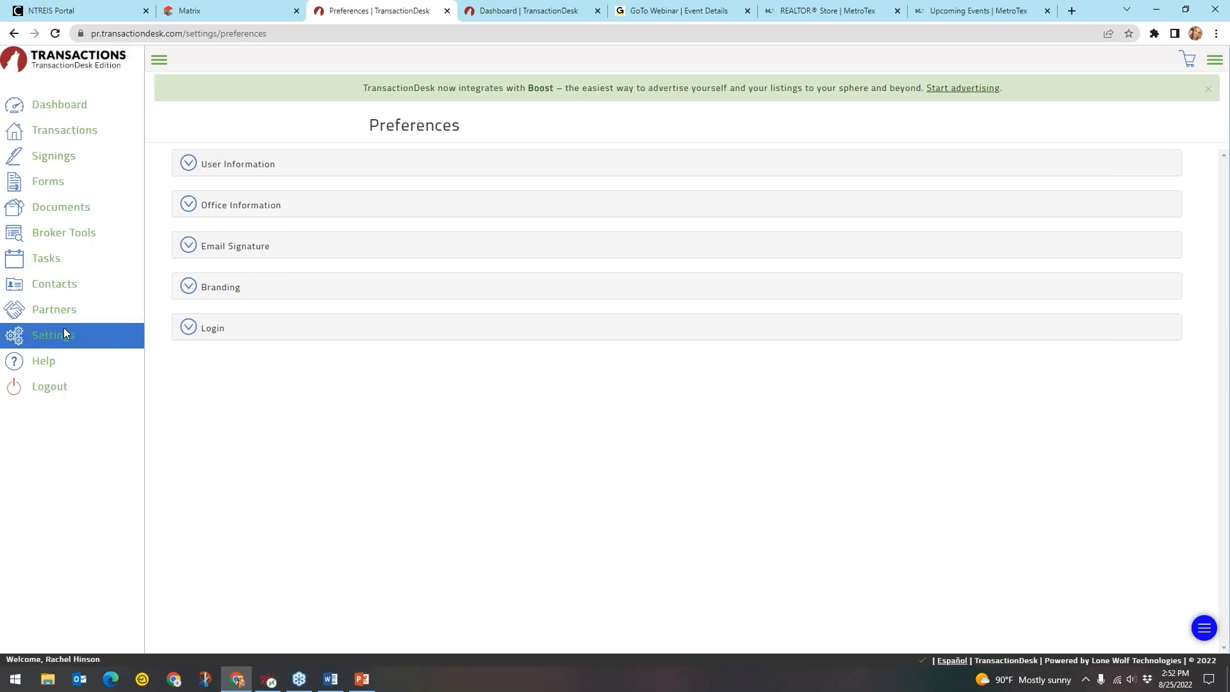
click(58, 344)
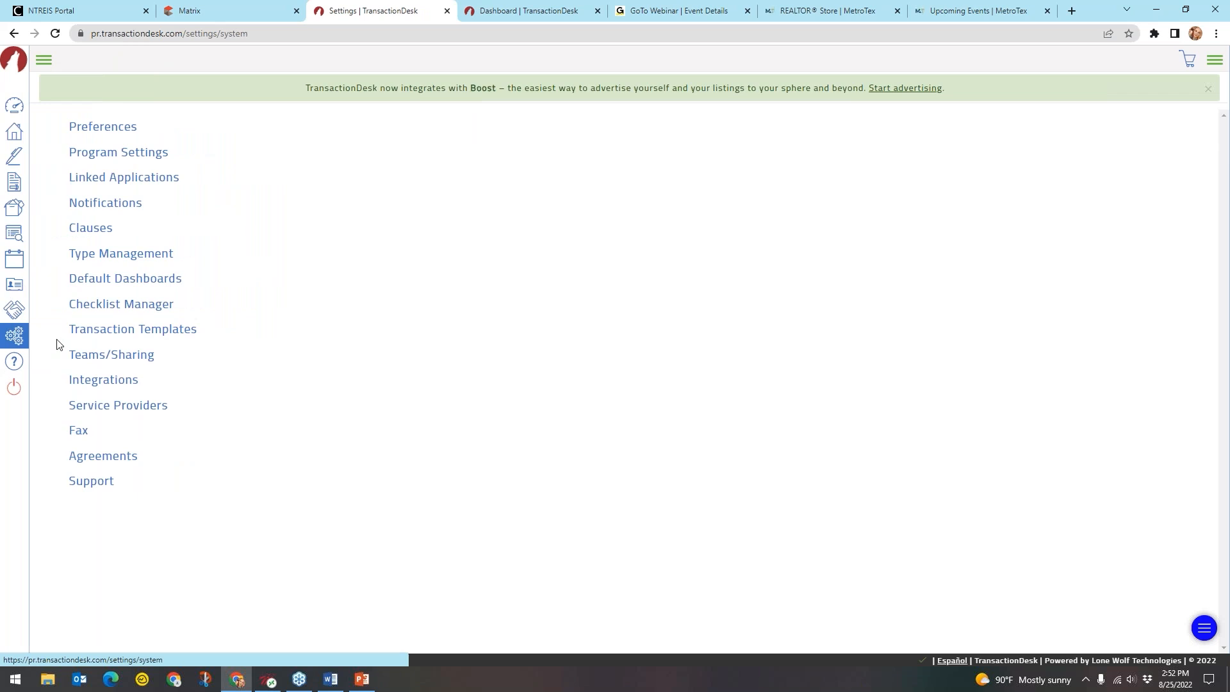
Open Program Settings, showing eleven sections from Transaction Settings to Markup Settings
click(141, 158)
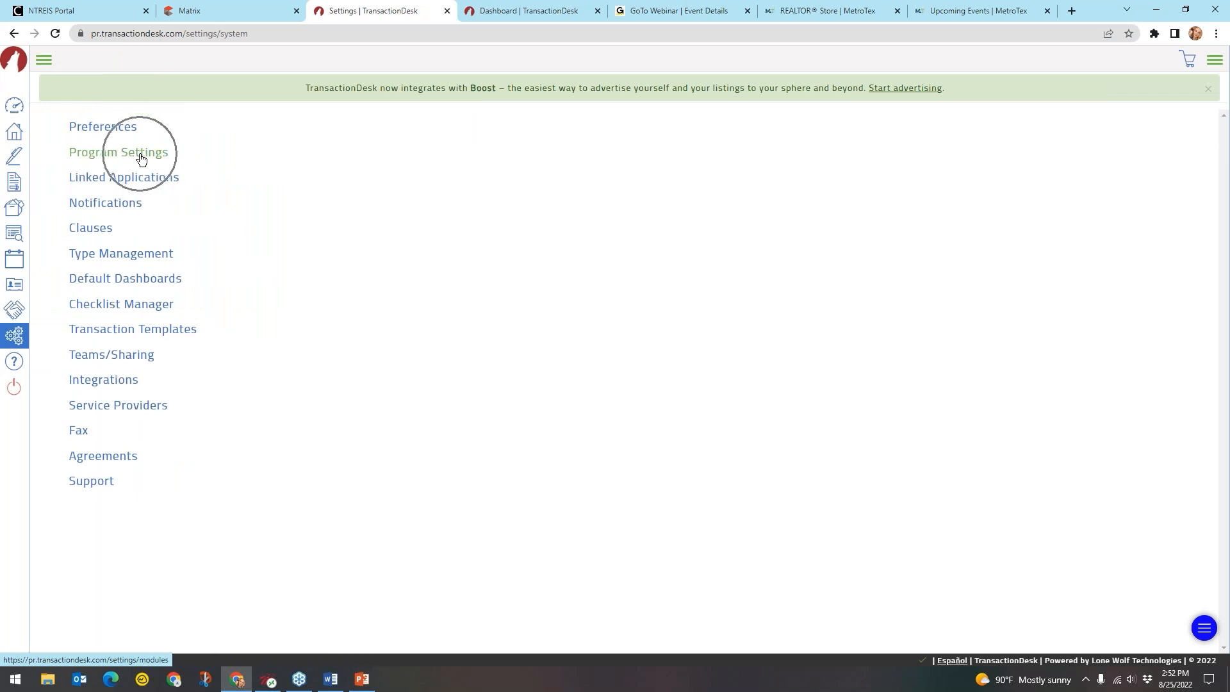
click(141, 158)
key(ctrl)
key(ctrl)
click(141, 158)
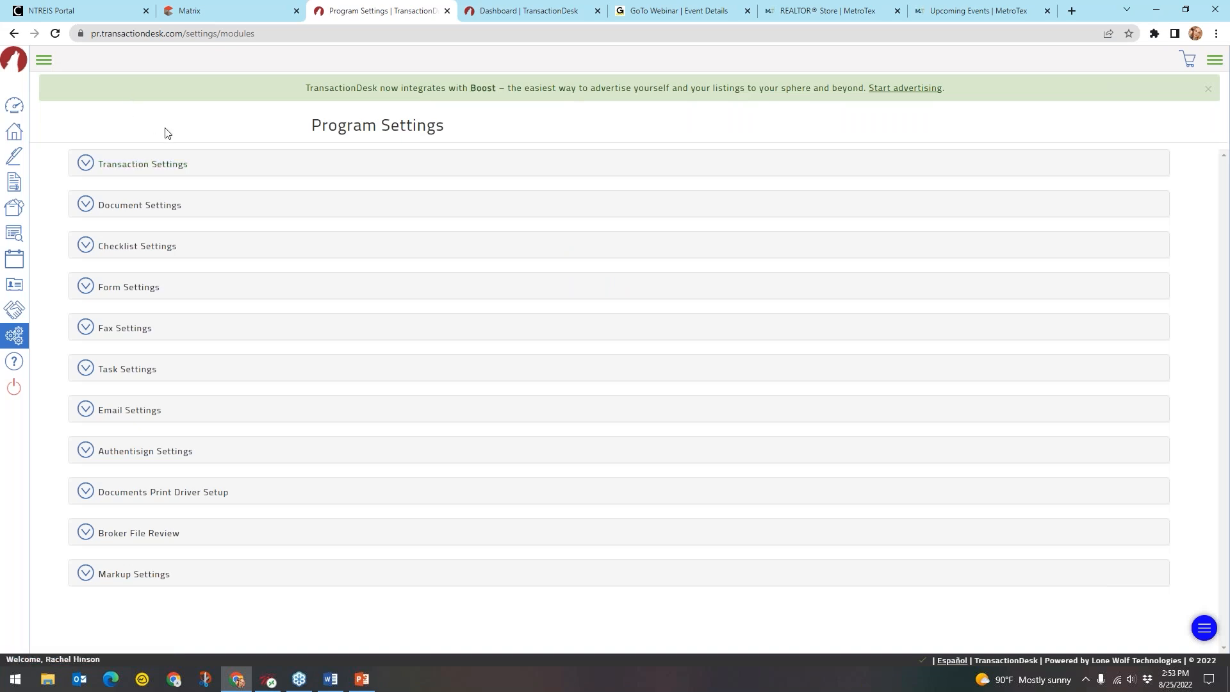
click(127, 169)
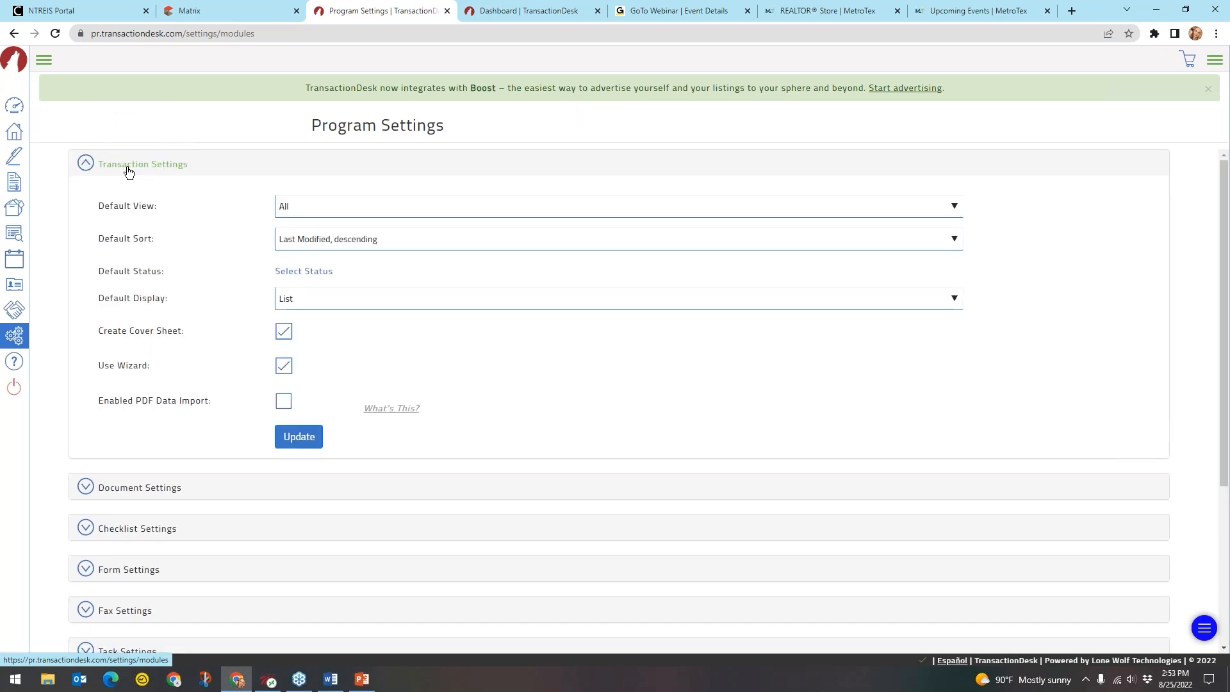
click(312, 215)
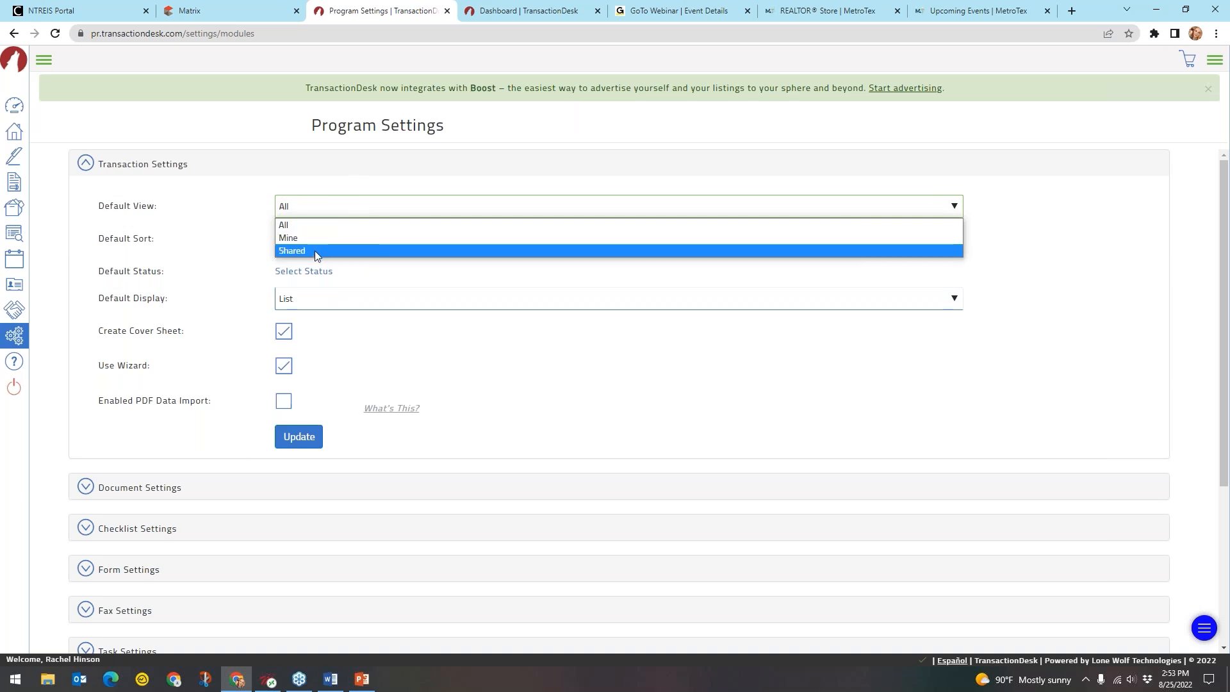
click(333, 222)
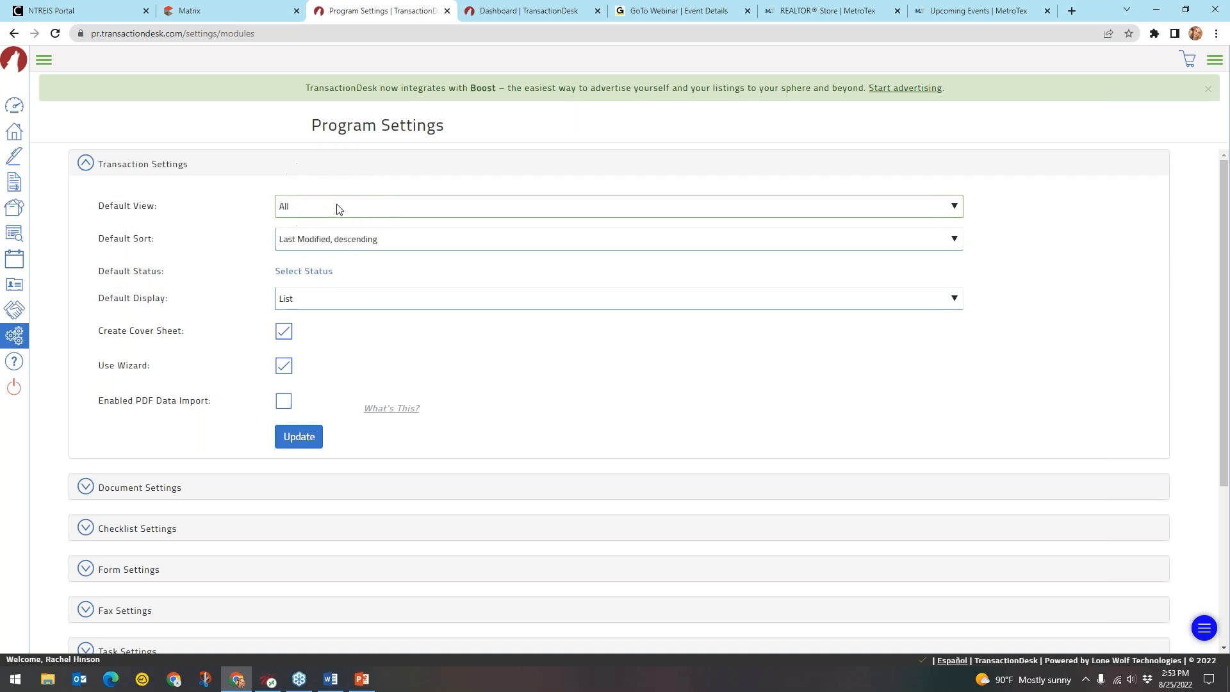
click(368, 241)
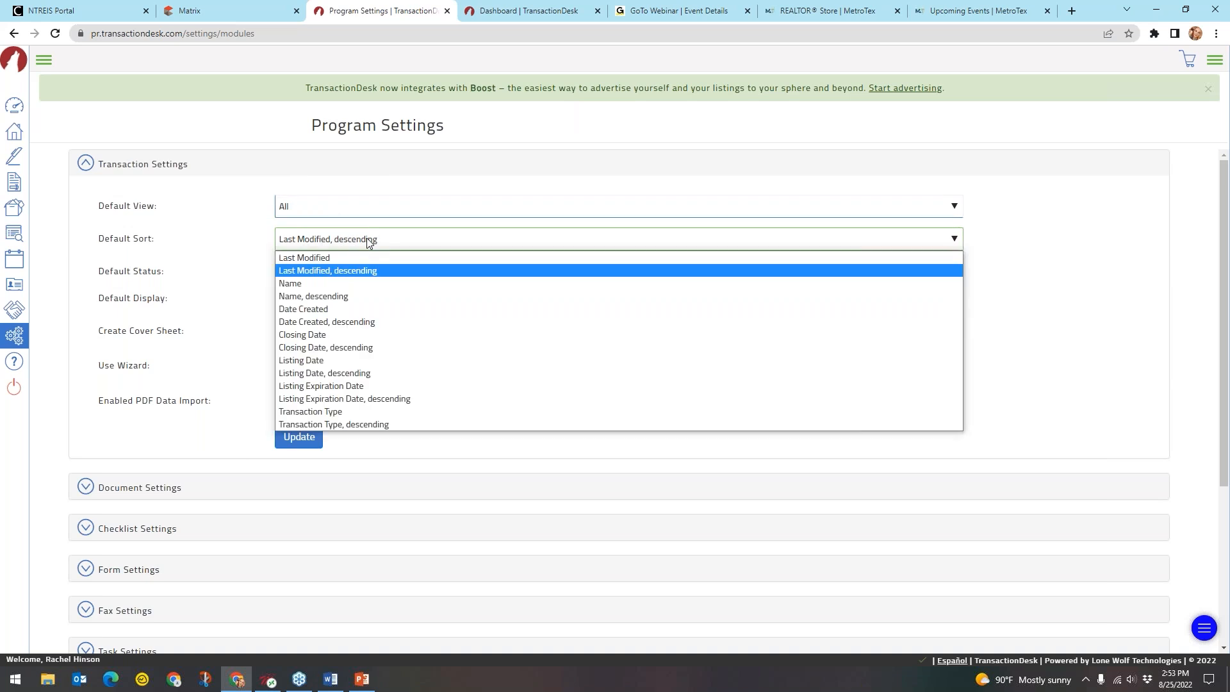
click(362, 275)
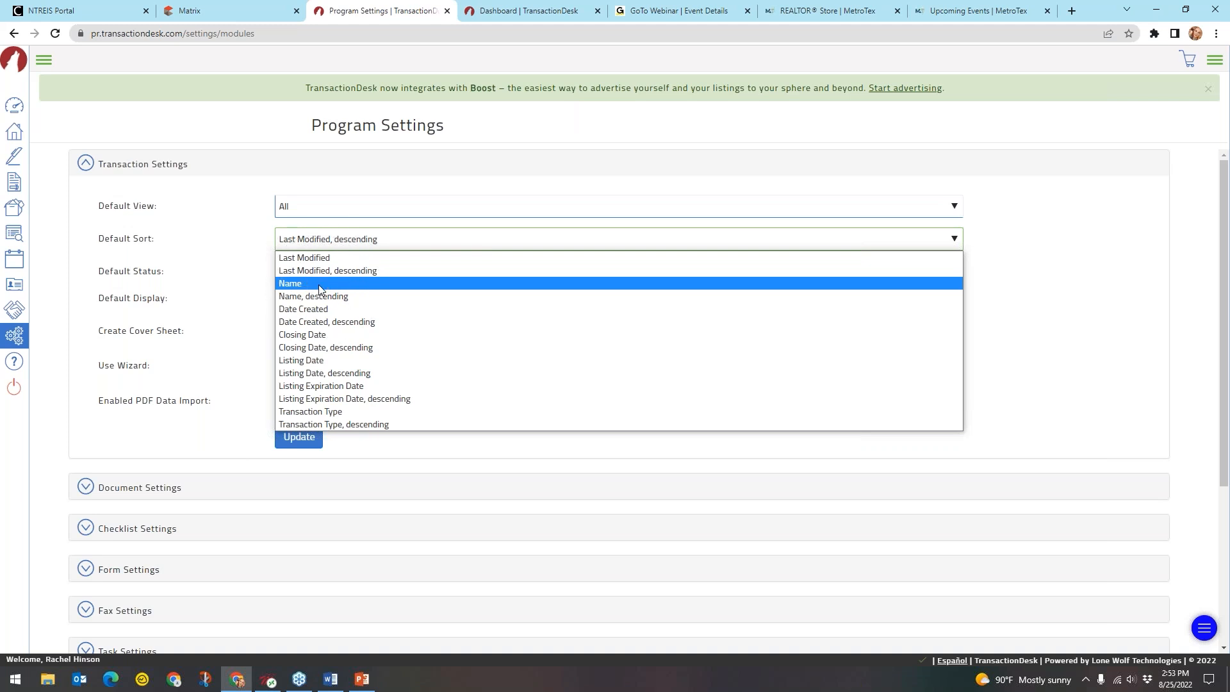
key(ctrl)
key(ctrl)
key(ctrl)
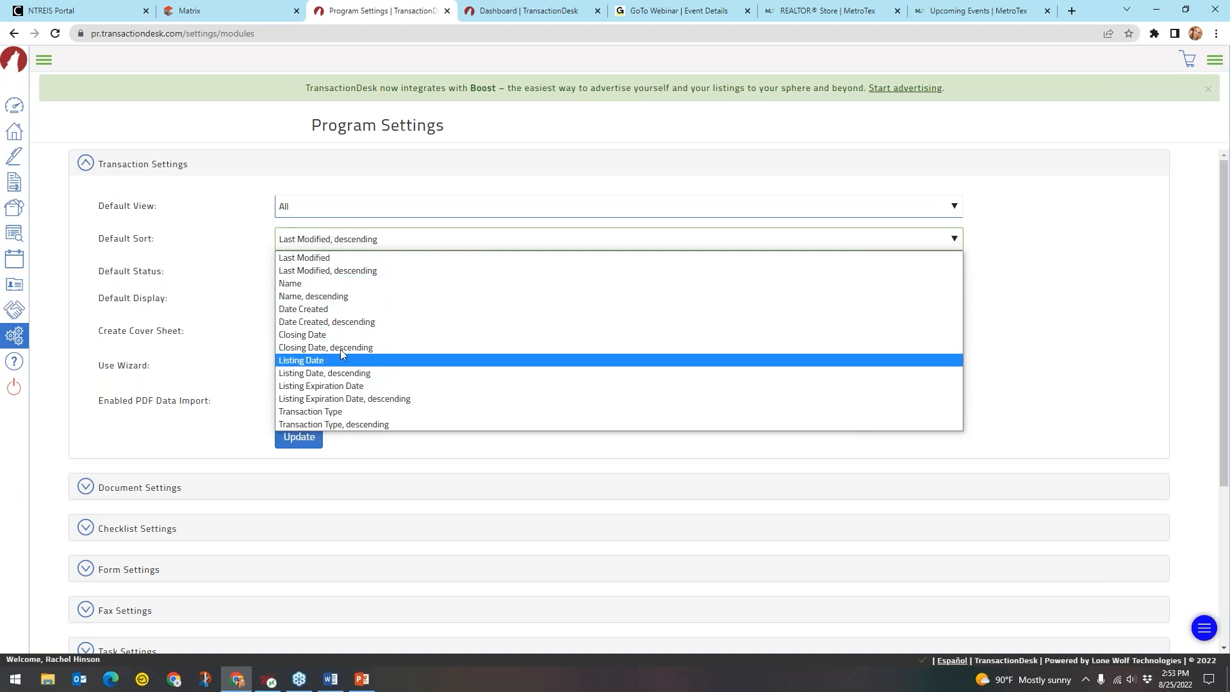
key(ctrl)
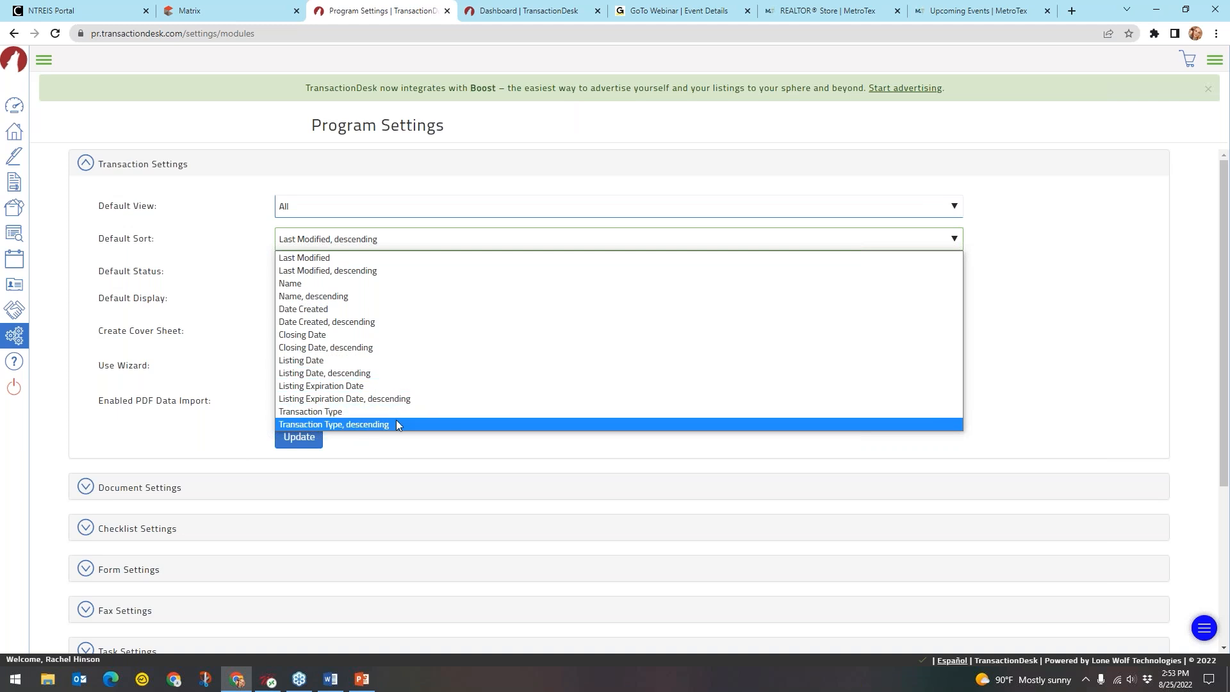
click(399, 272)
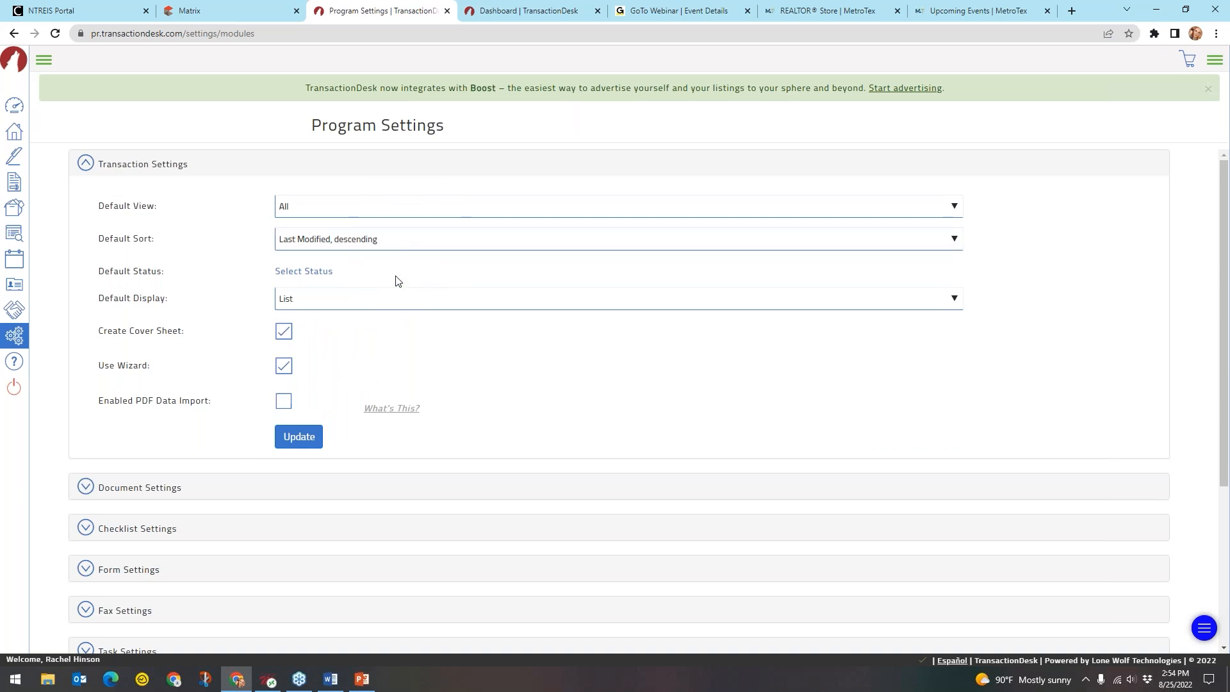
Open the Select Status checklist under Default Status
click(289, 272)
click(305, 274)
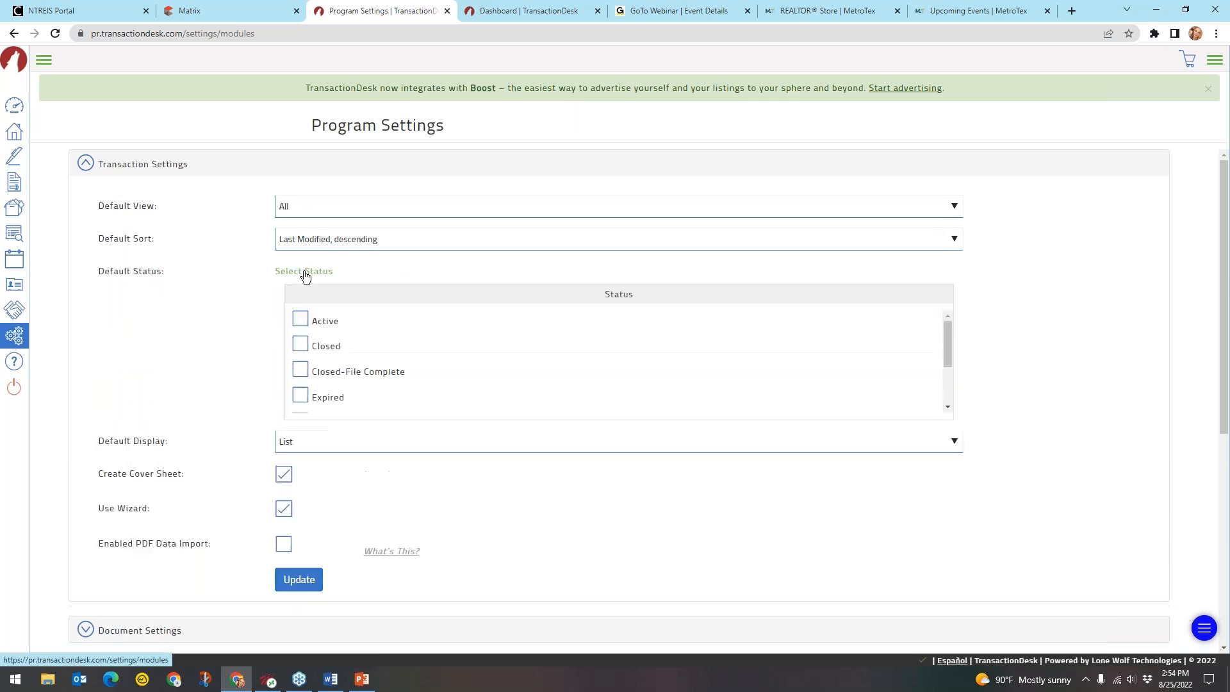
scroll(448, 338, down, 2)
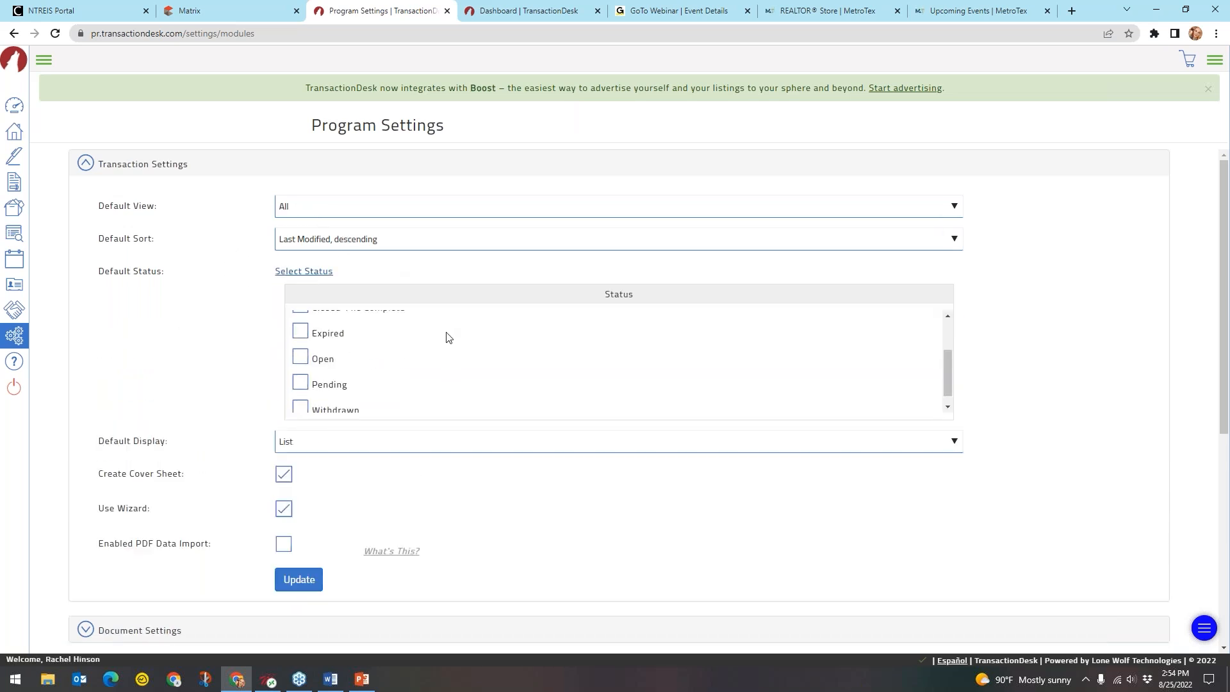
scroll(448, 338, up, 2)
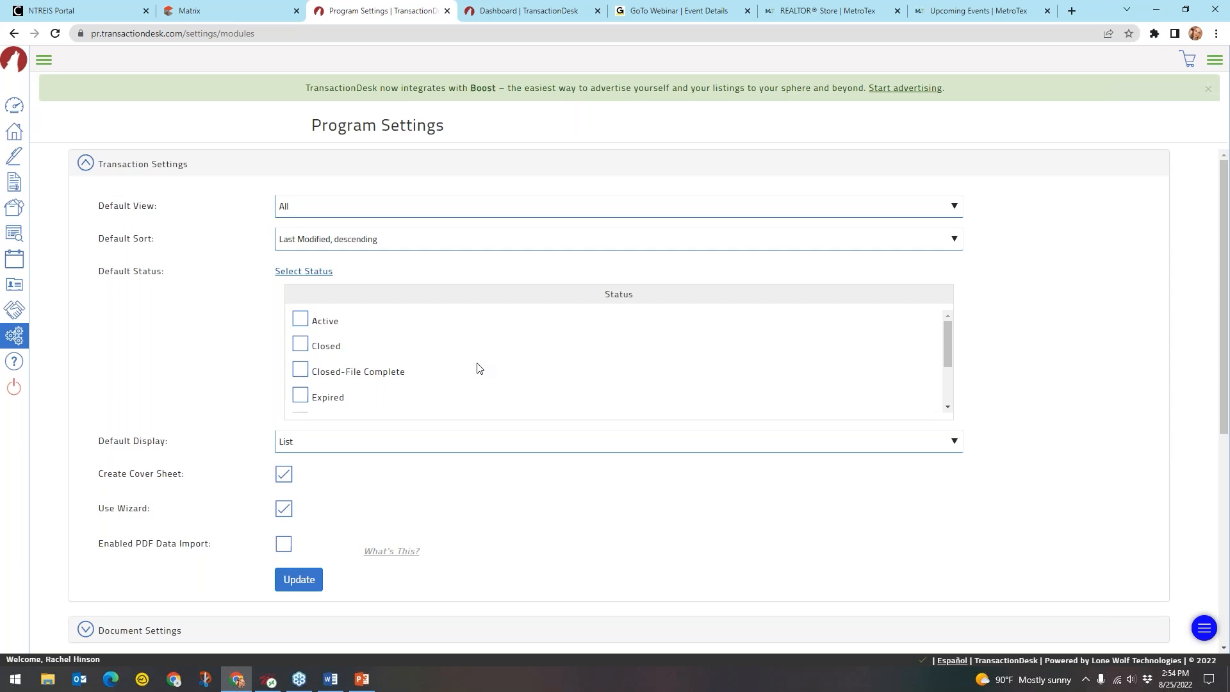
Tick and then untick Active, leaving every default status from Active to Withdrawn unchecked
click(301, 322)
scroll(301, 336, down, 2)
scroll(305, 346, up, 2)
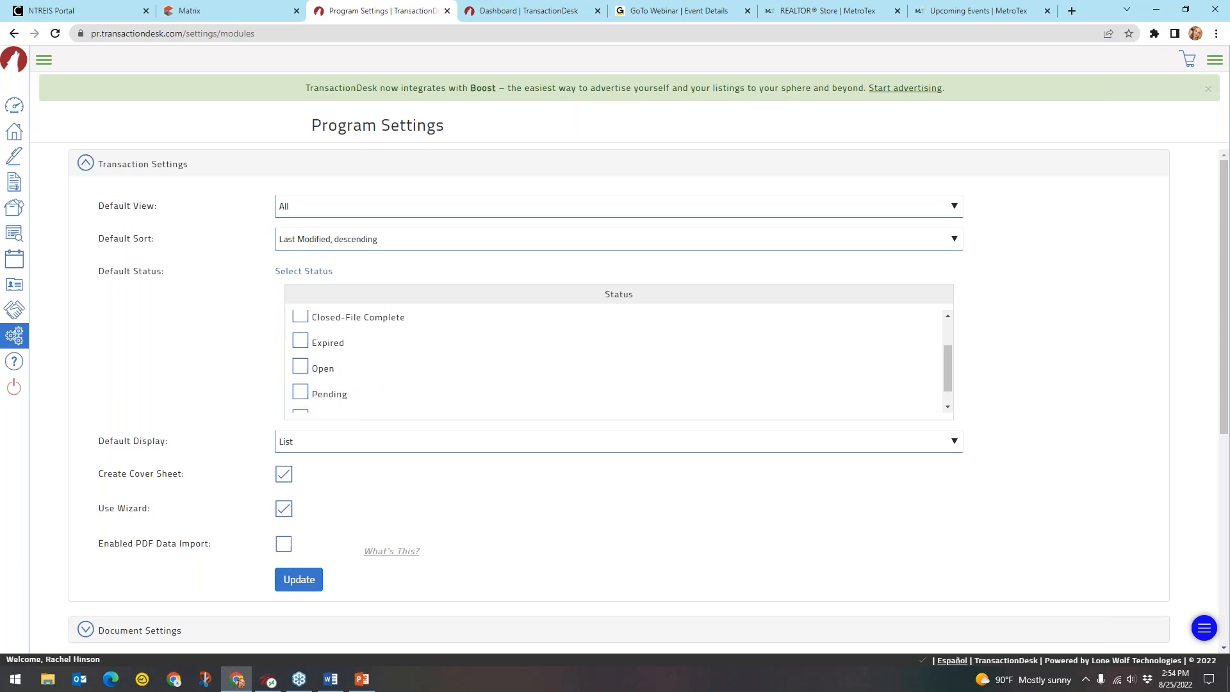
scroll(382, 391, down, 2)
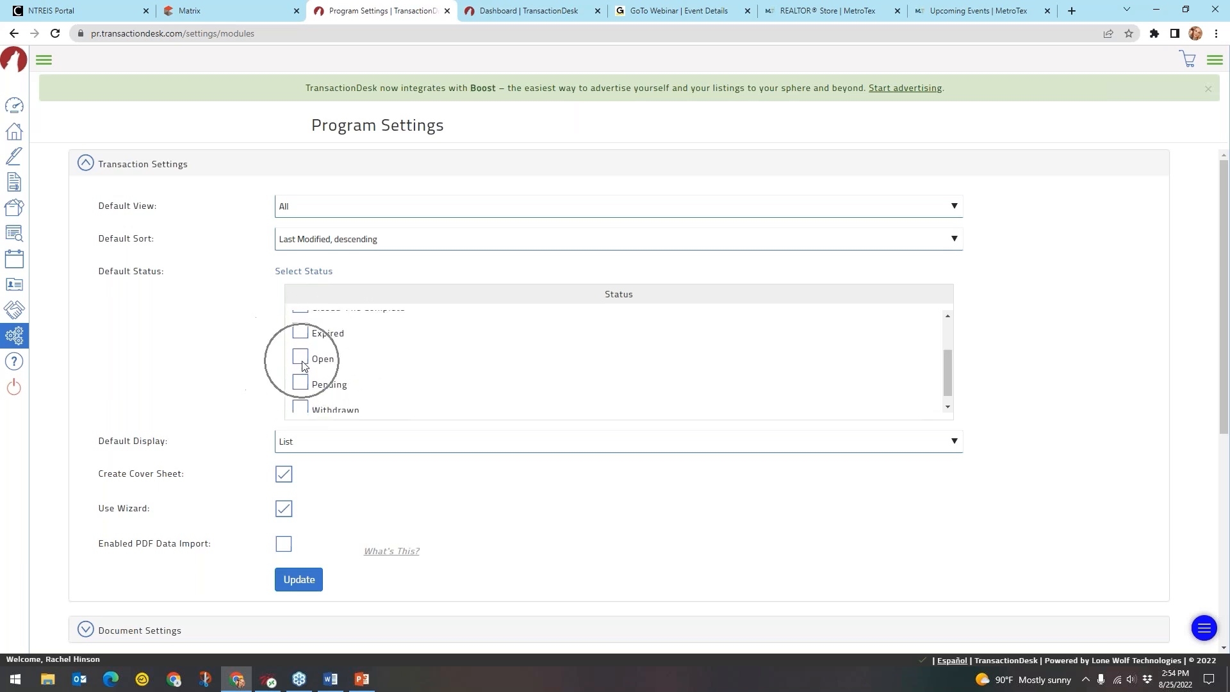
scroll(304, 366, down, 1)
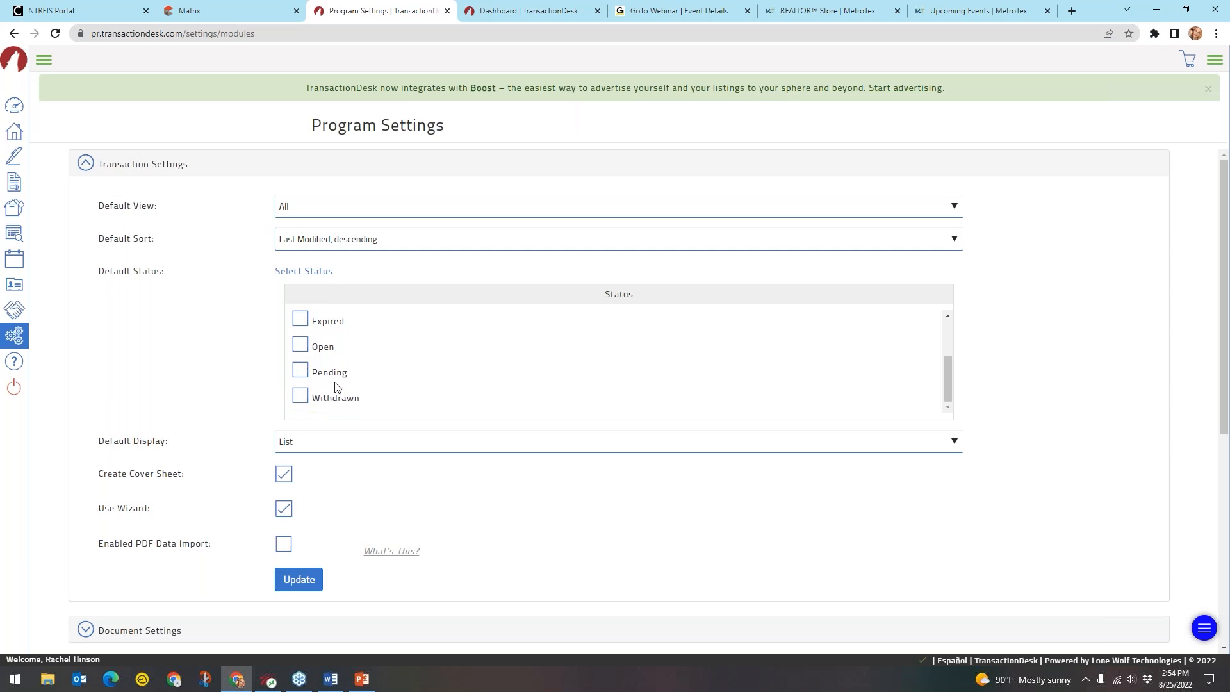
scroll(346, 391, up, 2)
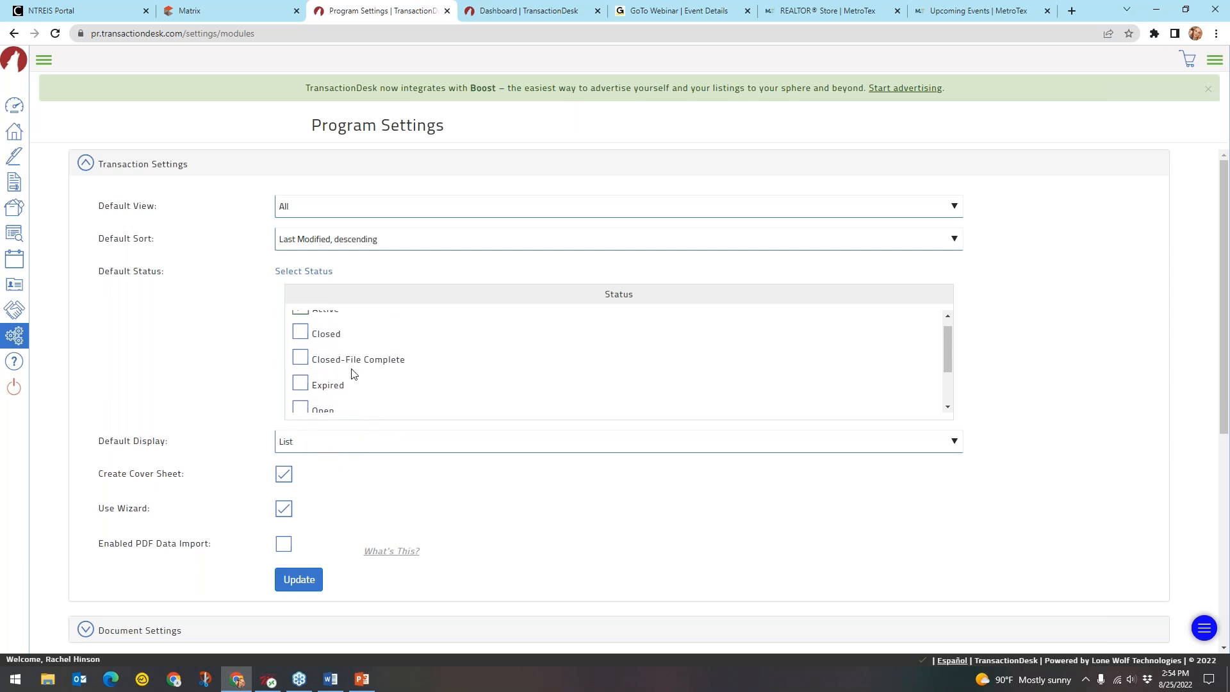
scroll(359, 362, up, 1)
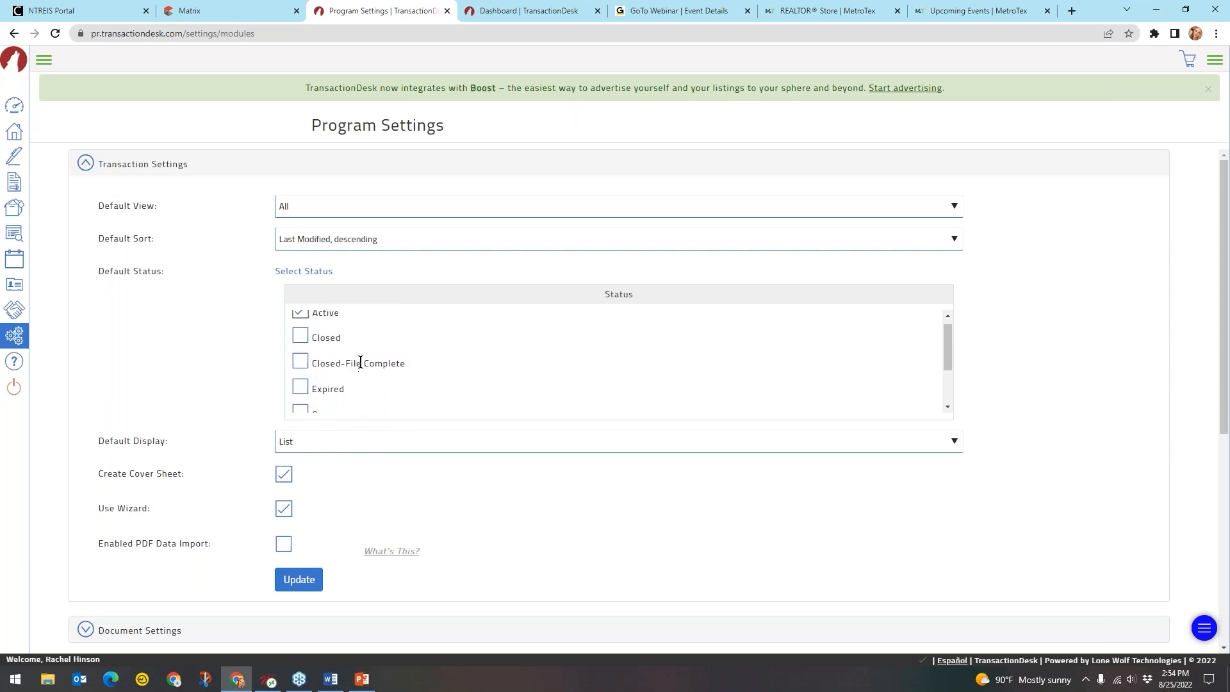
click(305, 321)
click(302, 320)
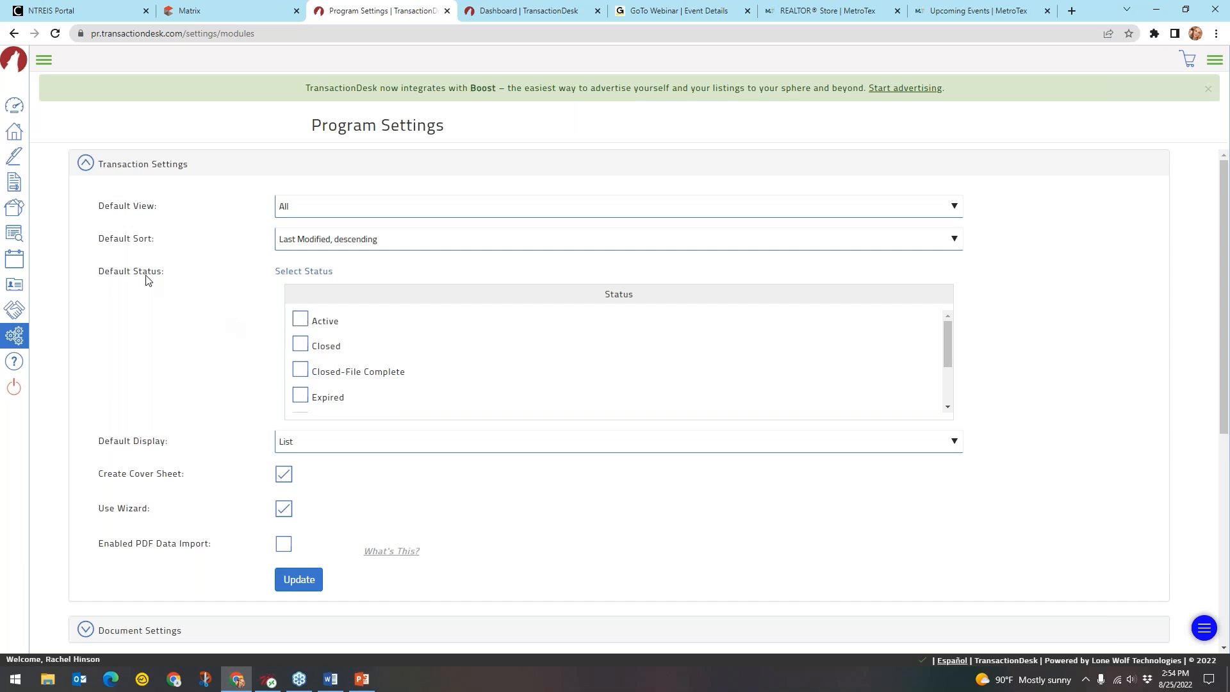
key(ctrl)
scroll(151, 281, down, 2)
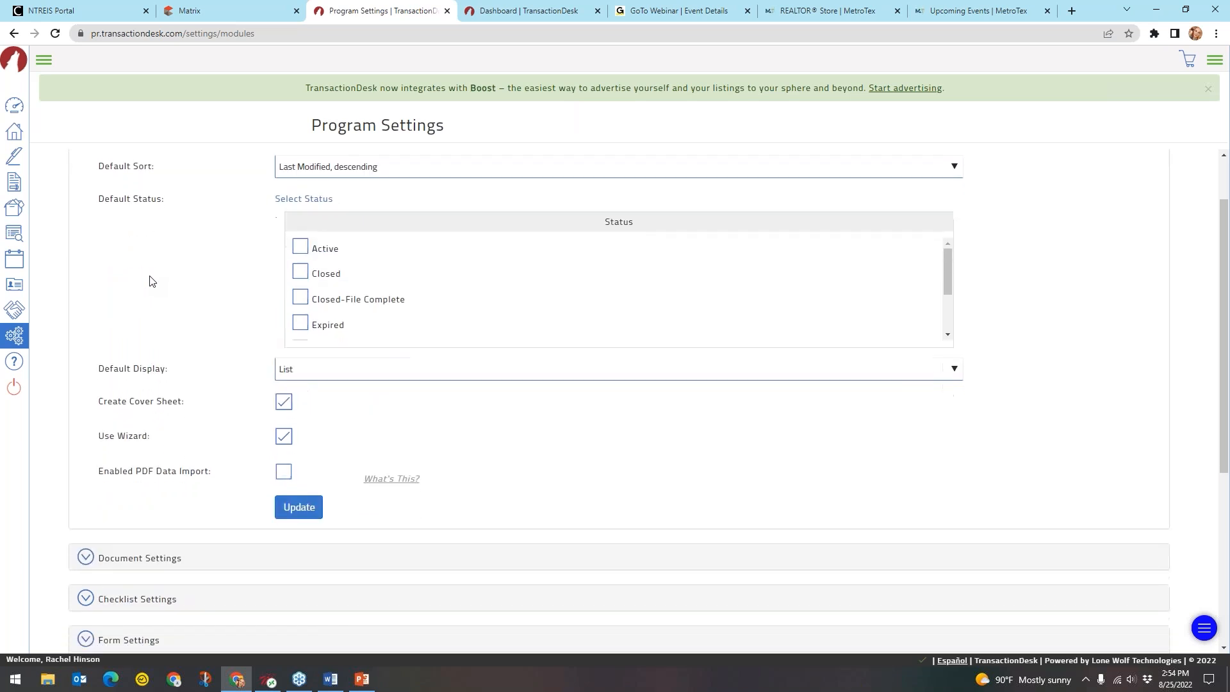
key(ctrl)
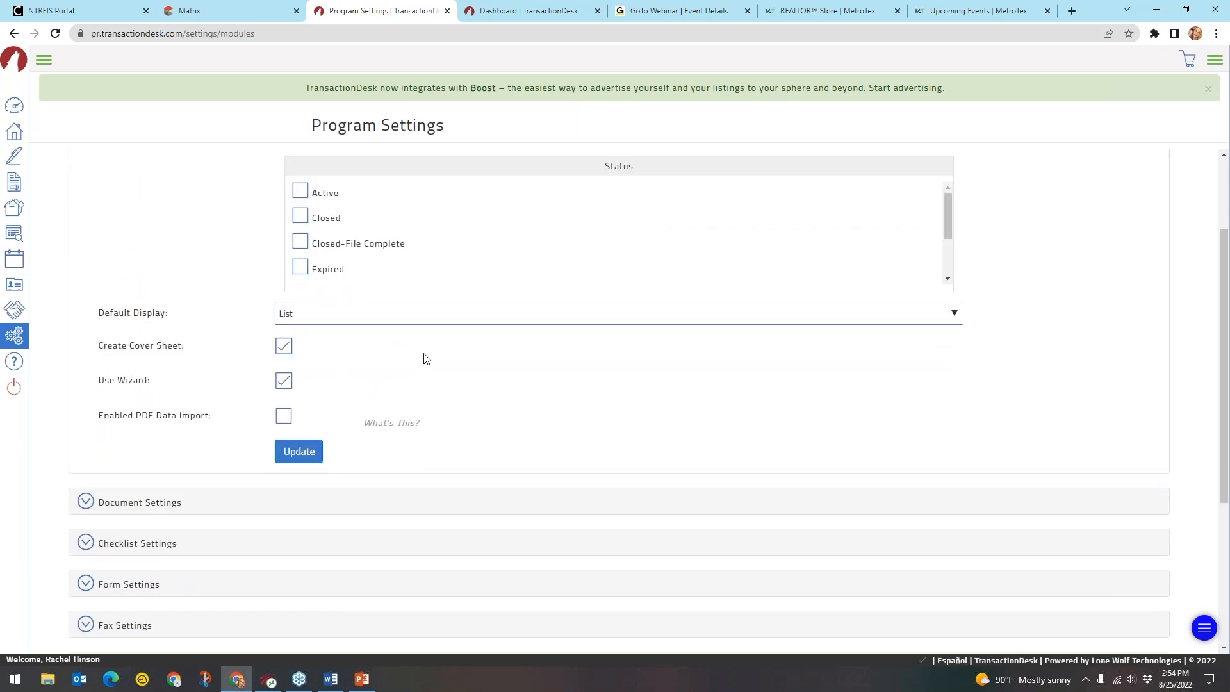
click(445, 320)
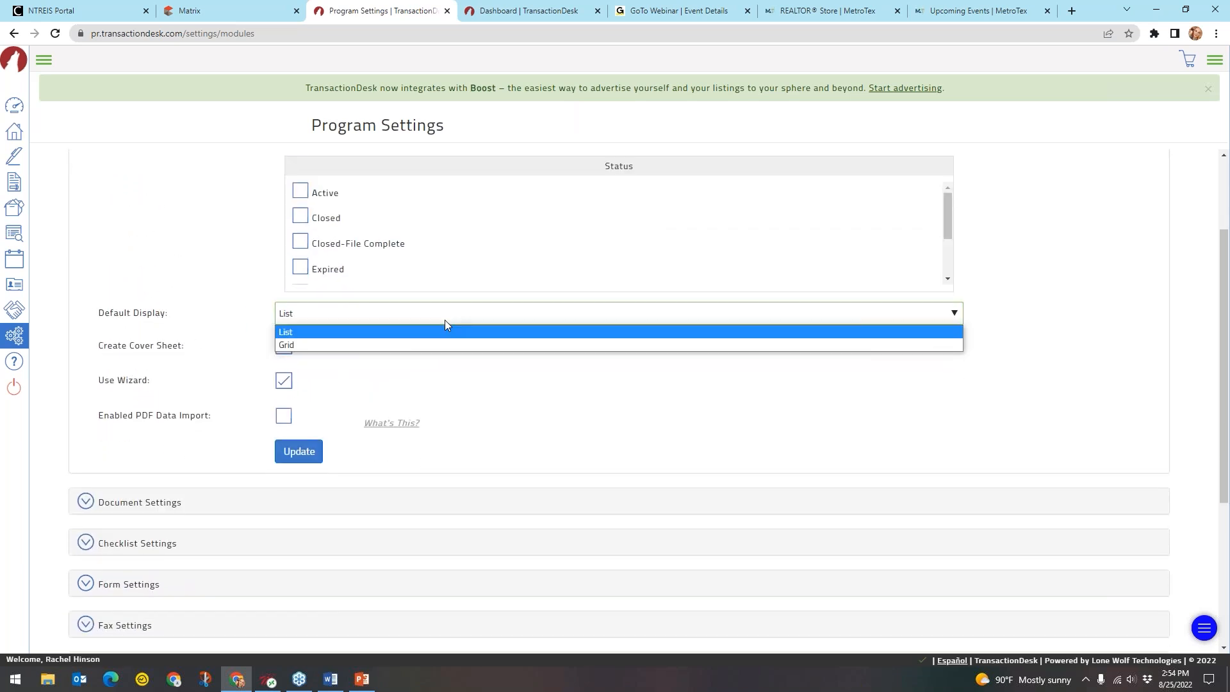
click(308, 332)
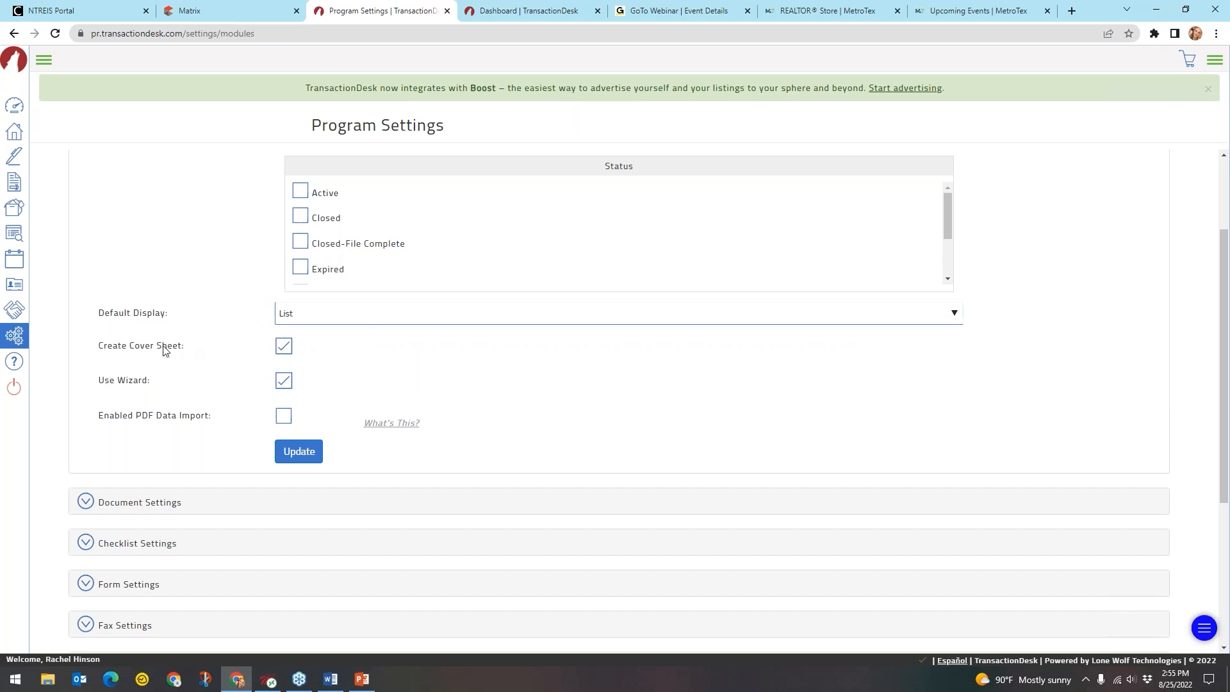
key(ctrl)
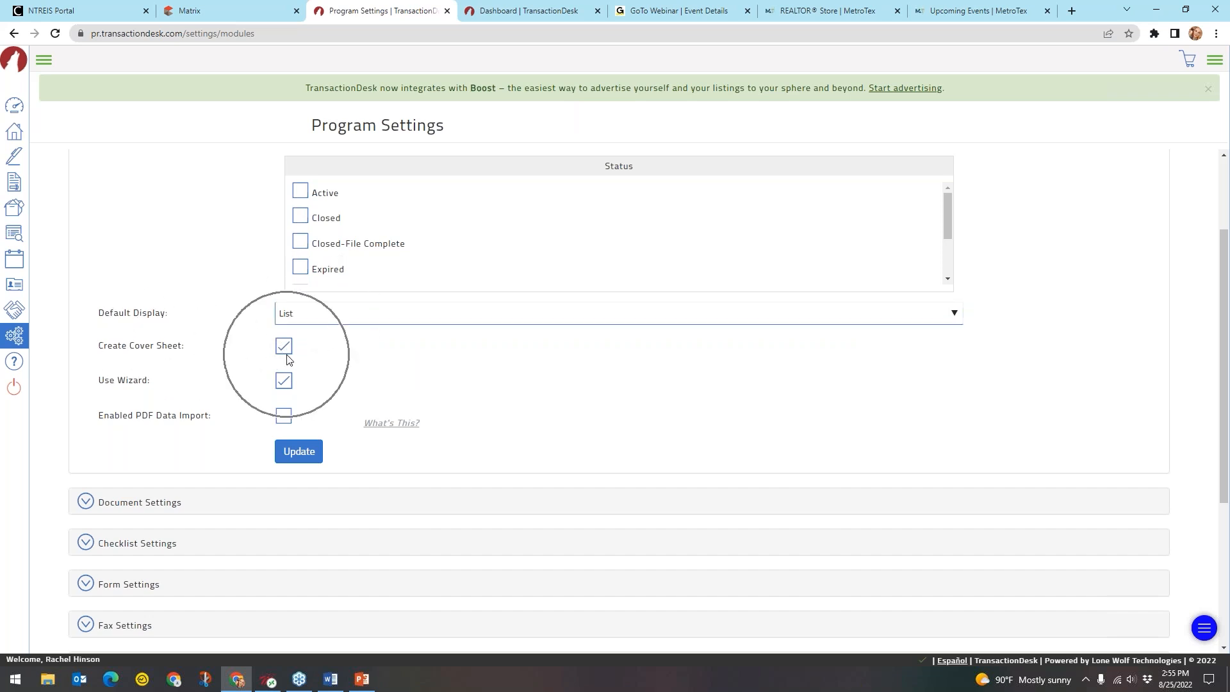
key(ctrl)
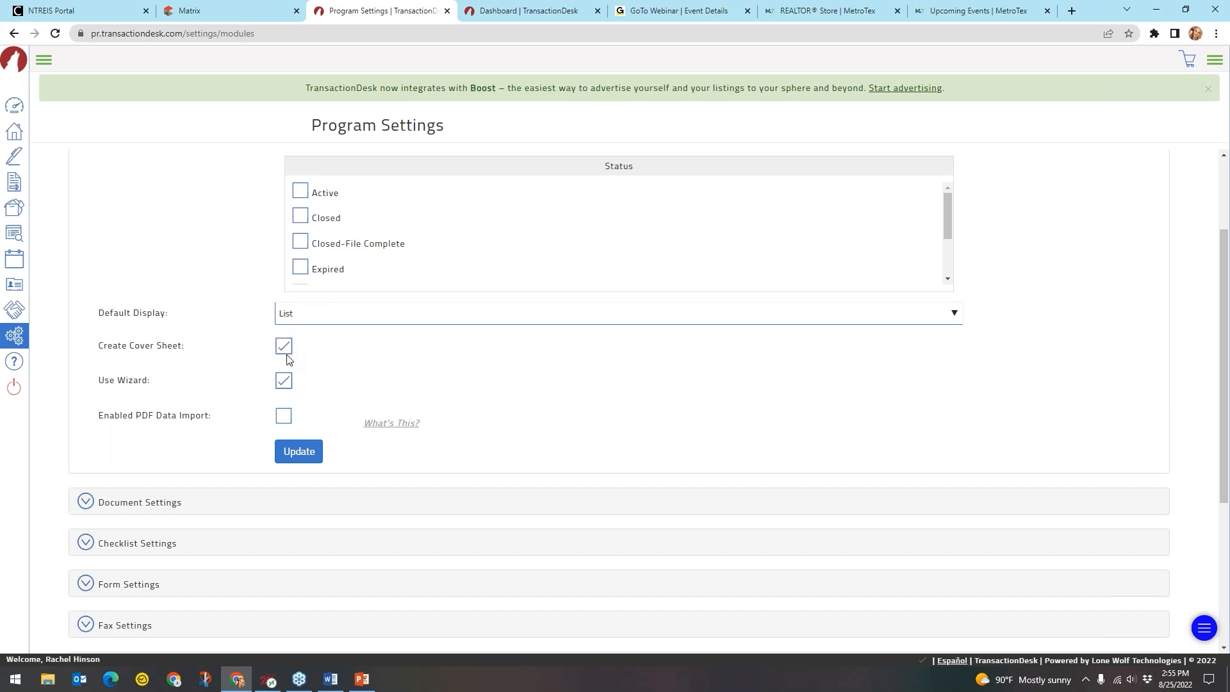
click(286, 354)
key(ctrl)
click(285, 351)
key(ctrl)
key(ctrl)
click(282, 385)
click(290, 385)
scroll(322, 387, down, 1)
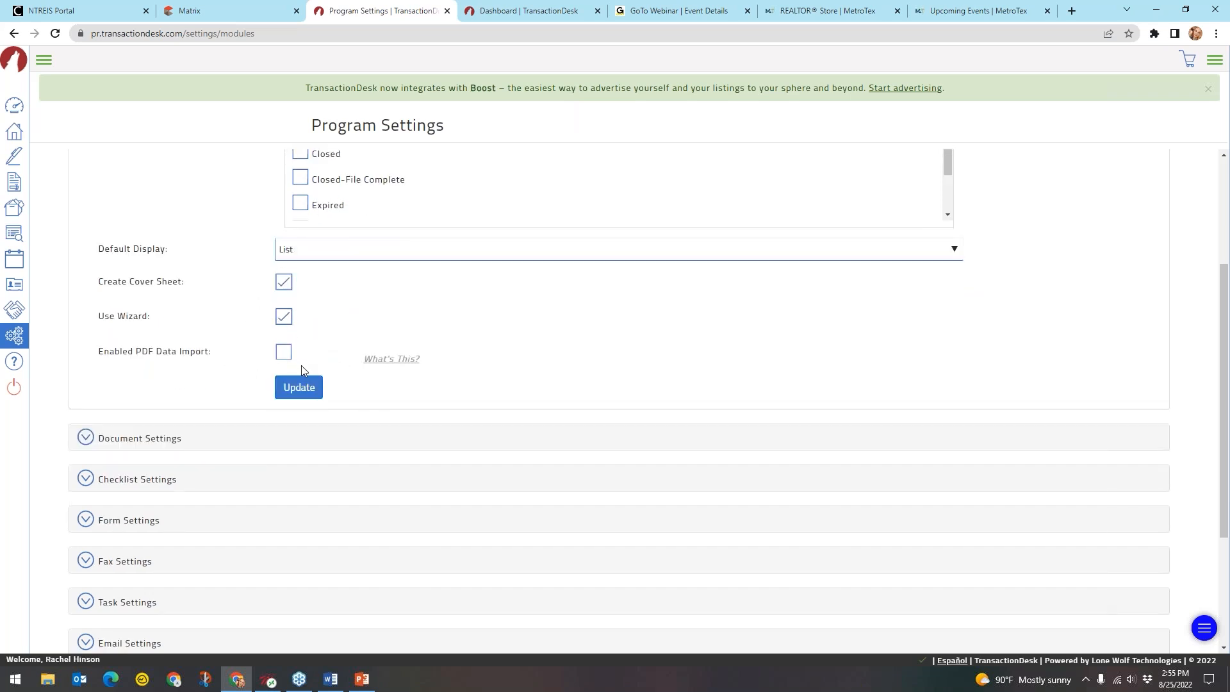
Enable PDF Data Import and read its What's This explanation before dismissing it
click(284, 356)
click(397, 360)
click(397, 360)
click(398, 361)
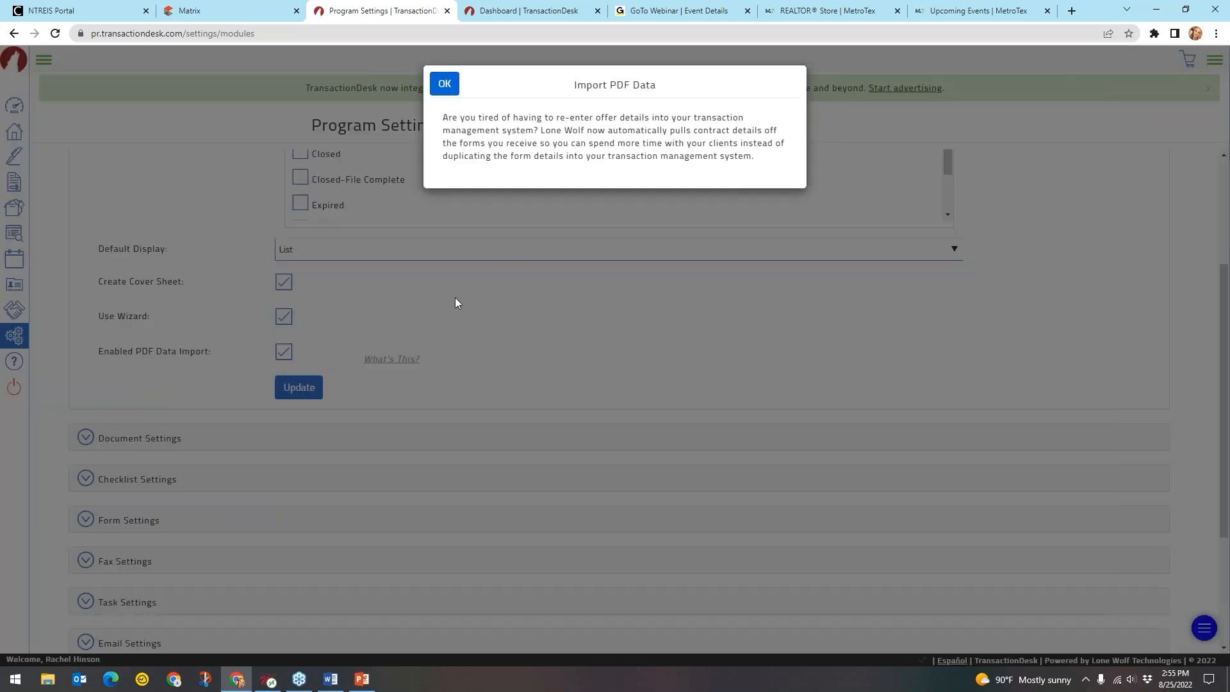
key(ctrl)
key(ctrl)
key(ctrl)
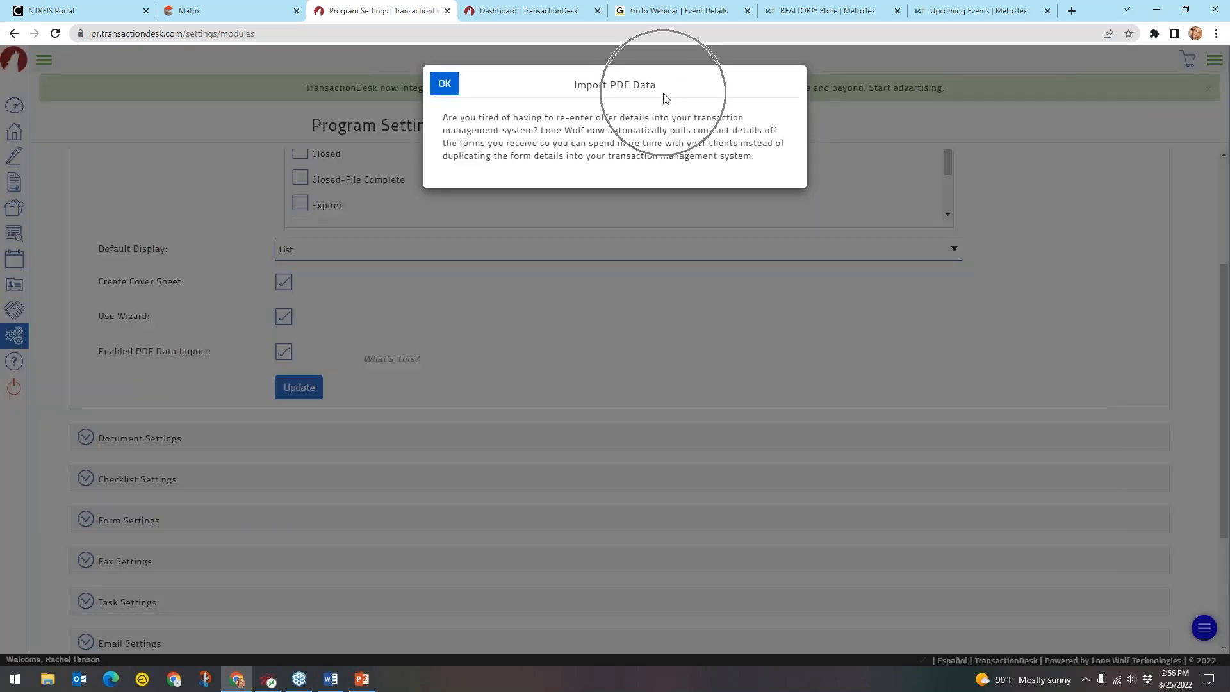
key(ctrl)
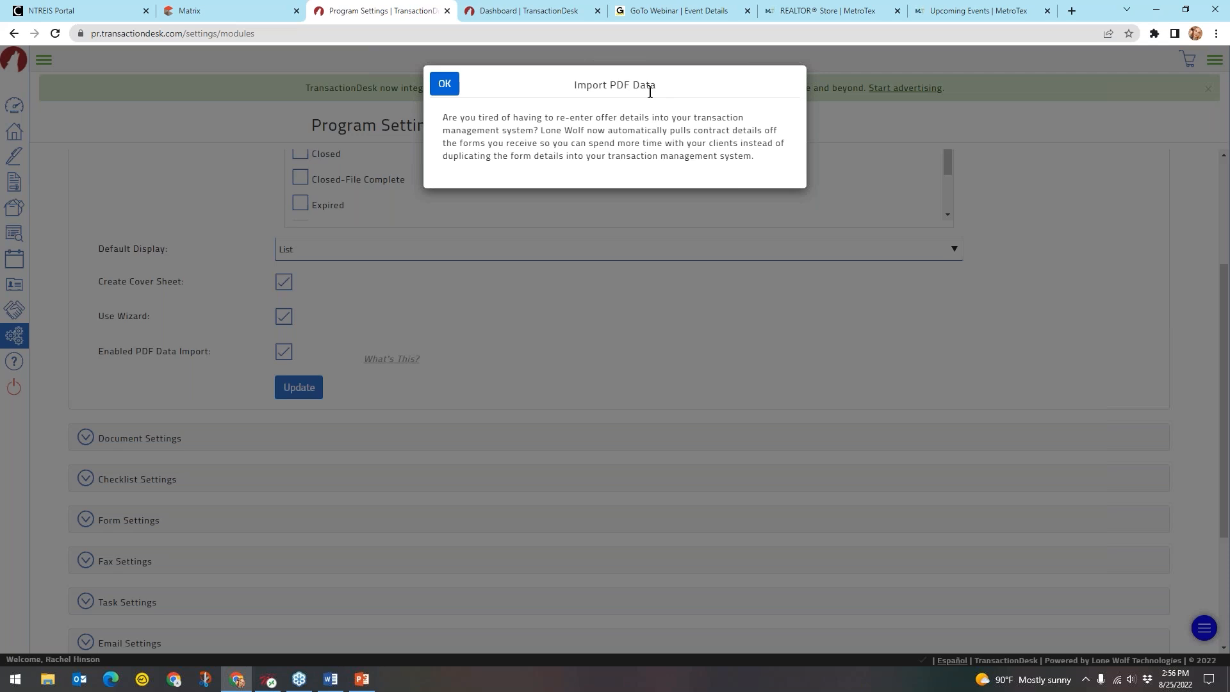
click(447, 89)
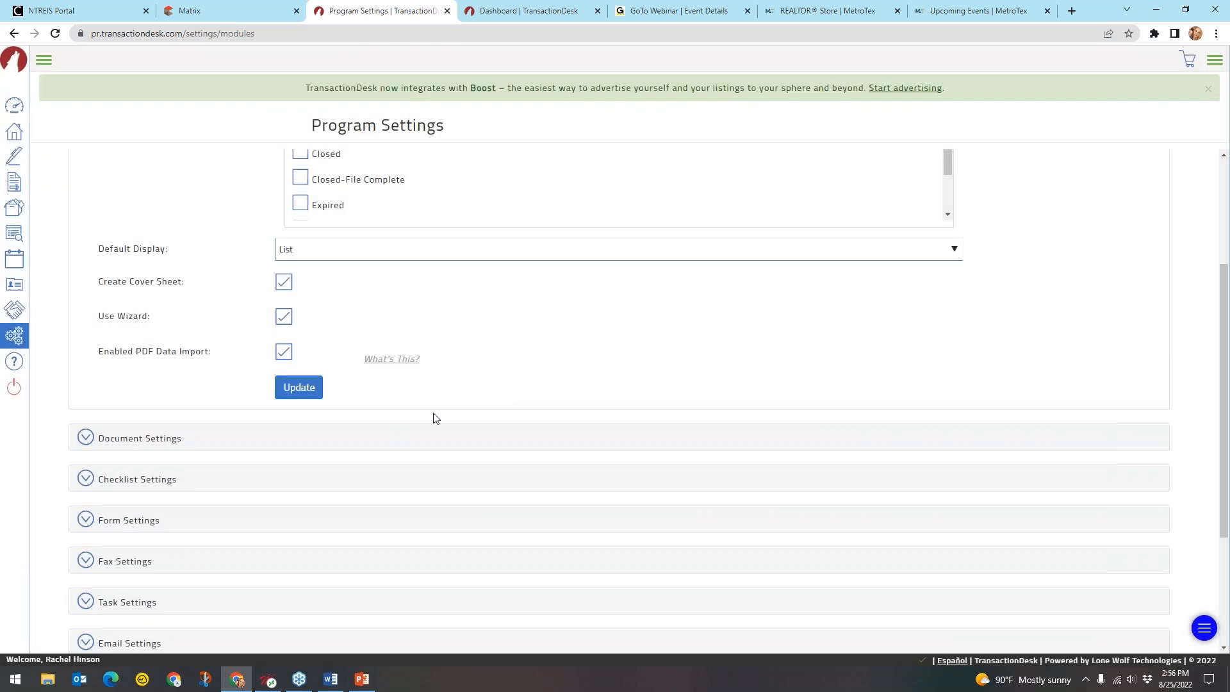
Save the transaction settings with PDF Data Import enabled
click(284, 353)
click(294, 392)
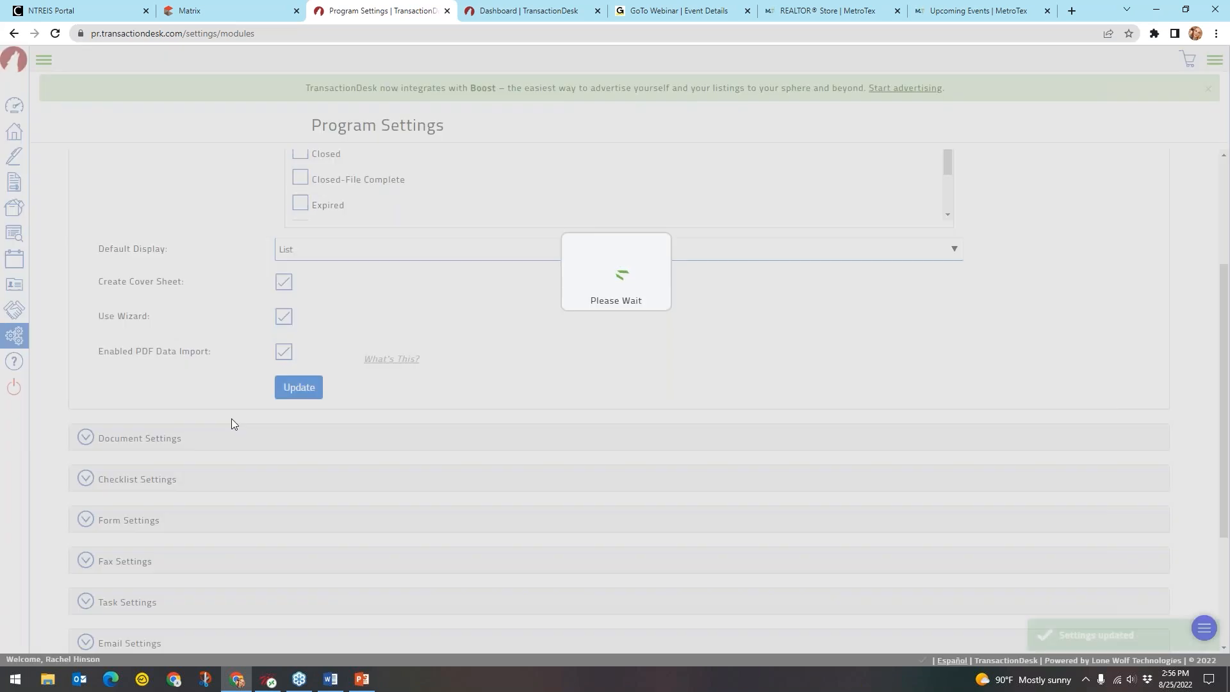
scroll(503, 326, up, 1)
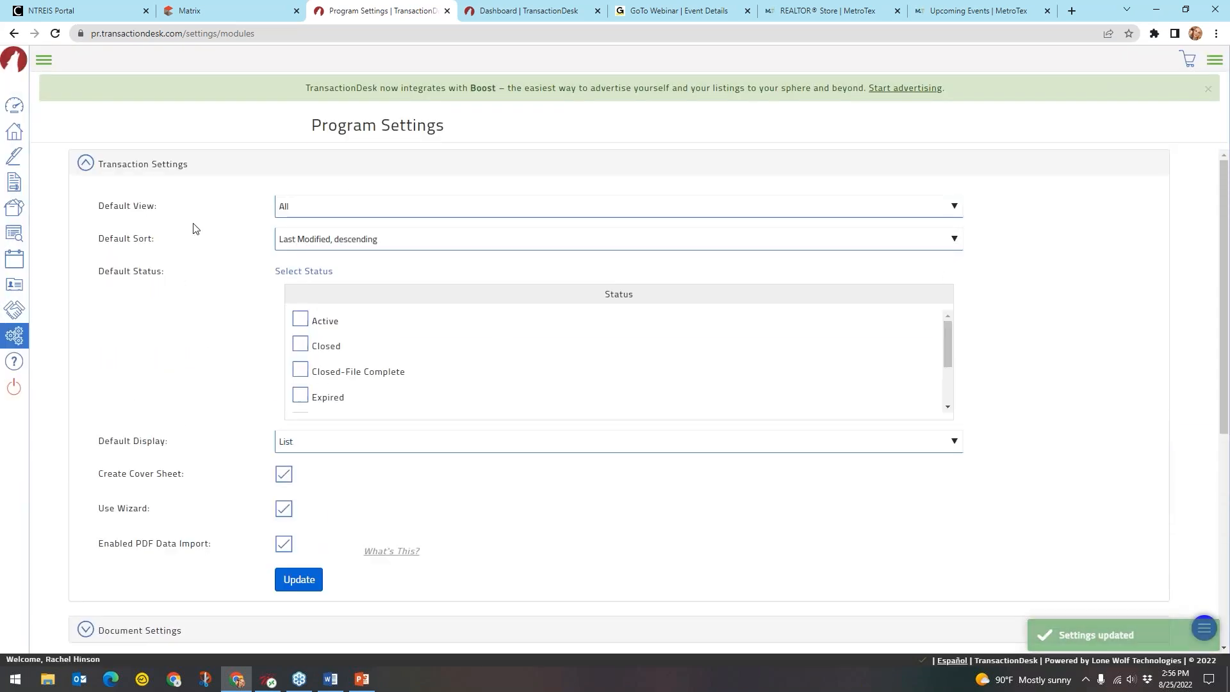
Check Document Settings, leaving Default View at Sort (default) and Default Sort at Name
click(144, 164)
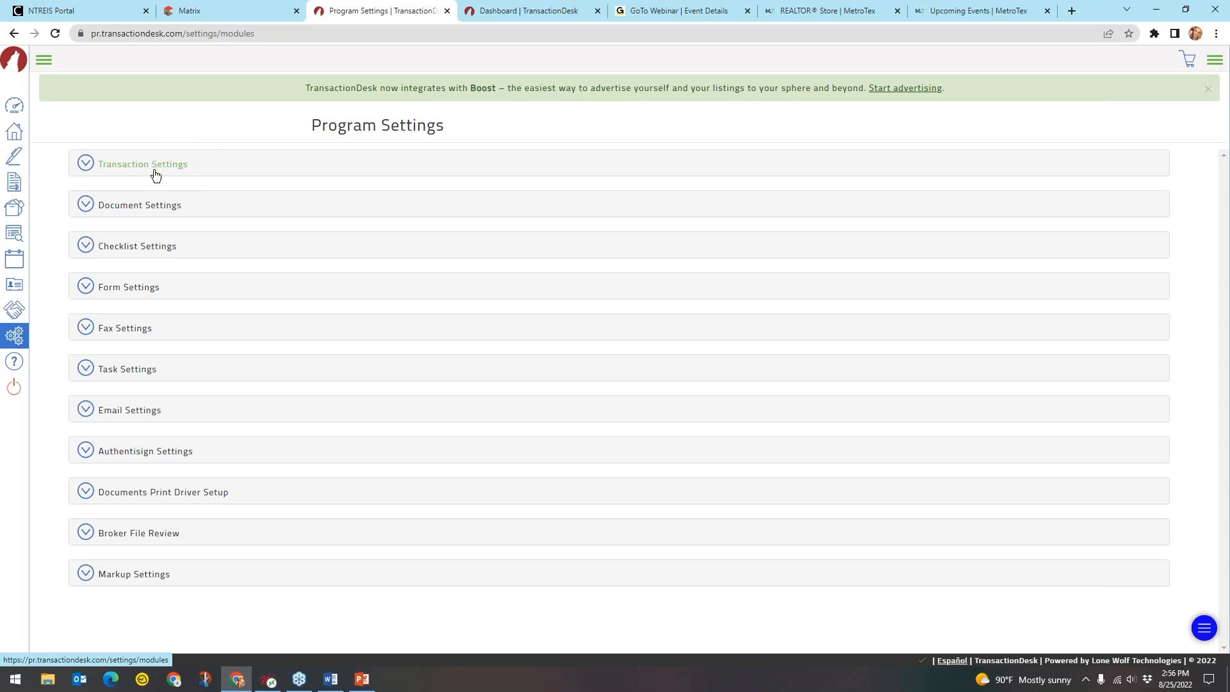
click(144, 207)
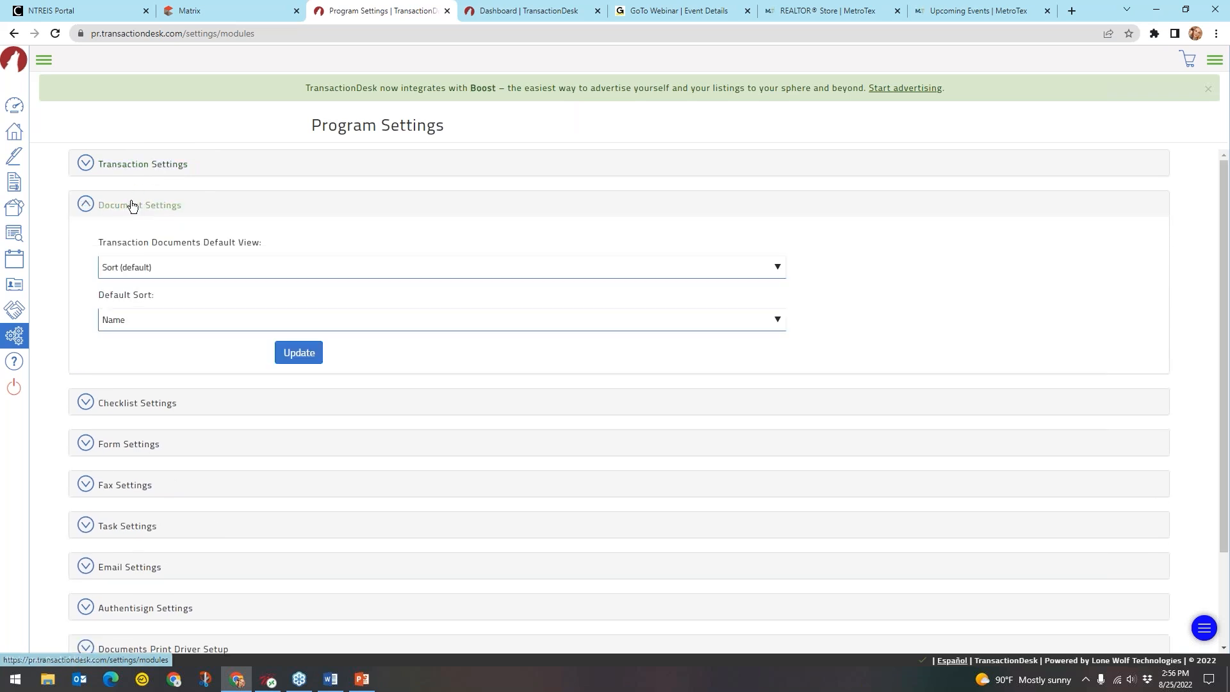
click(154, 269)
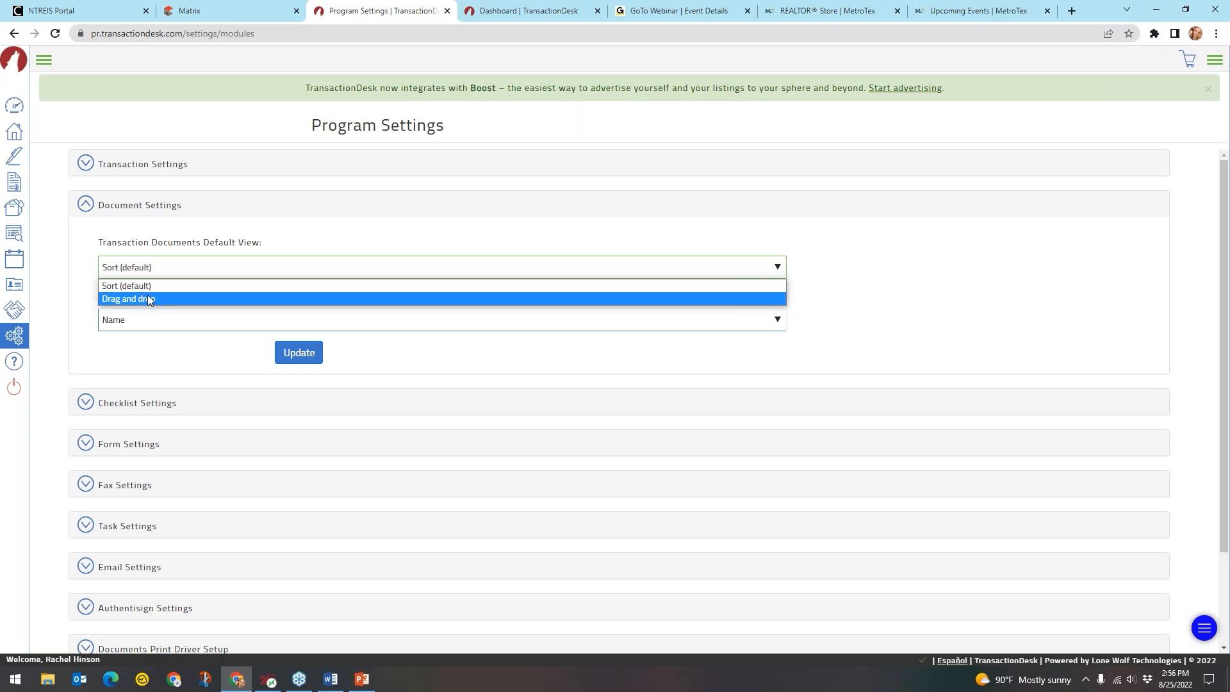
click(159, 285)
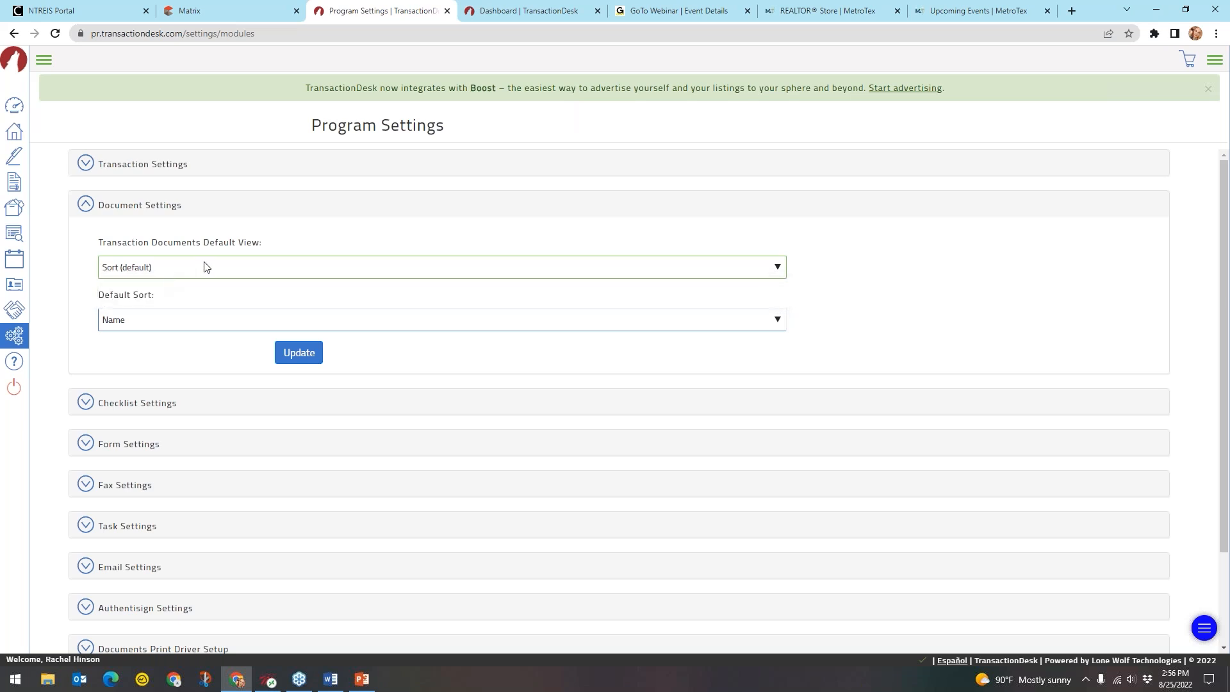
click(161, 320)
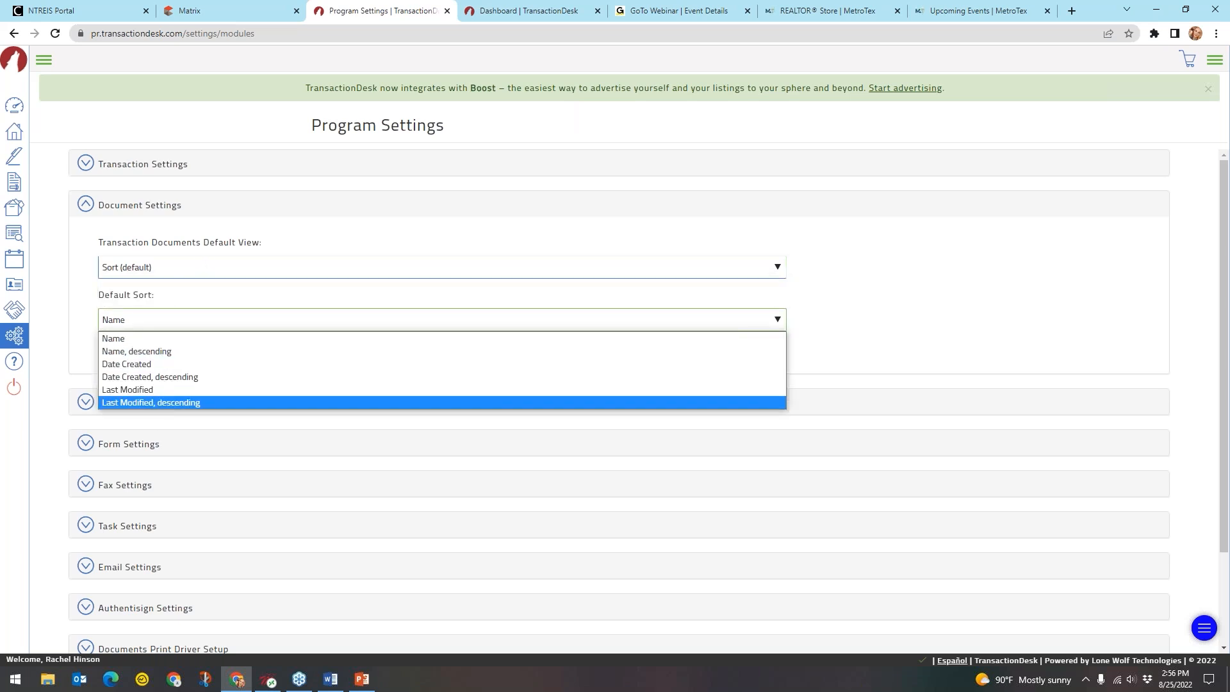
click(174, 318)
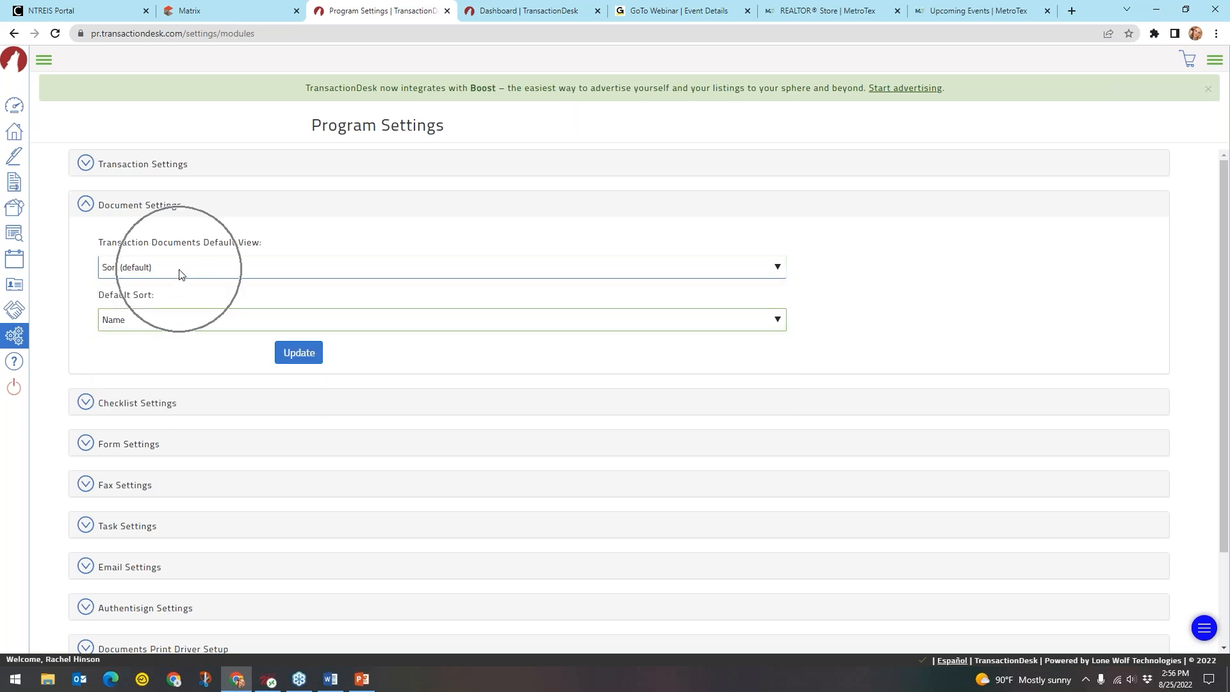
key(ctrl)
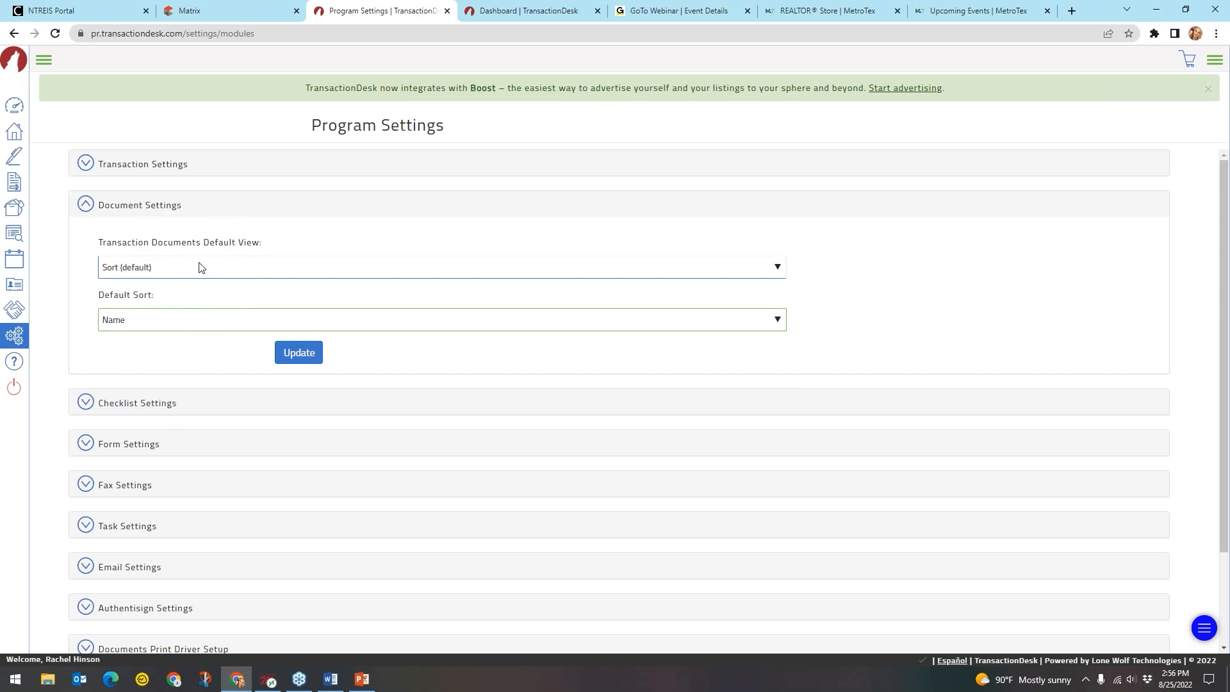
Collapse Document Settings and bring up the Checklist and Form Settings sections
click(144, 214)
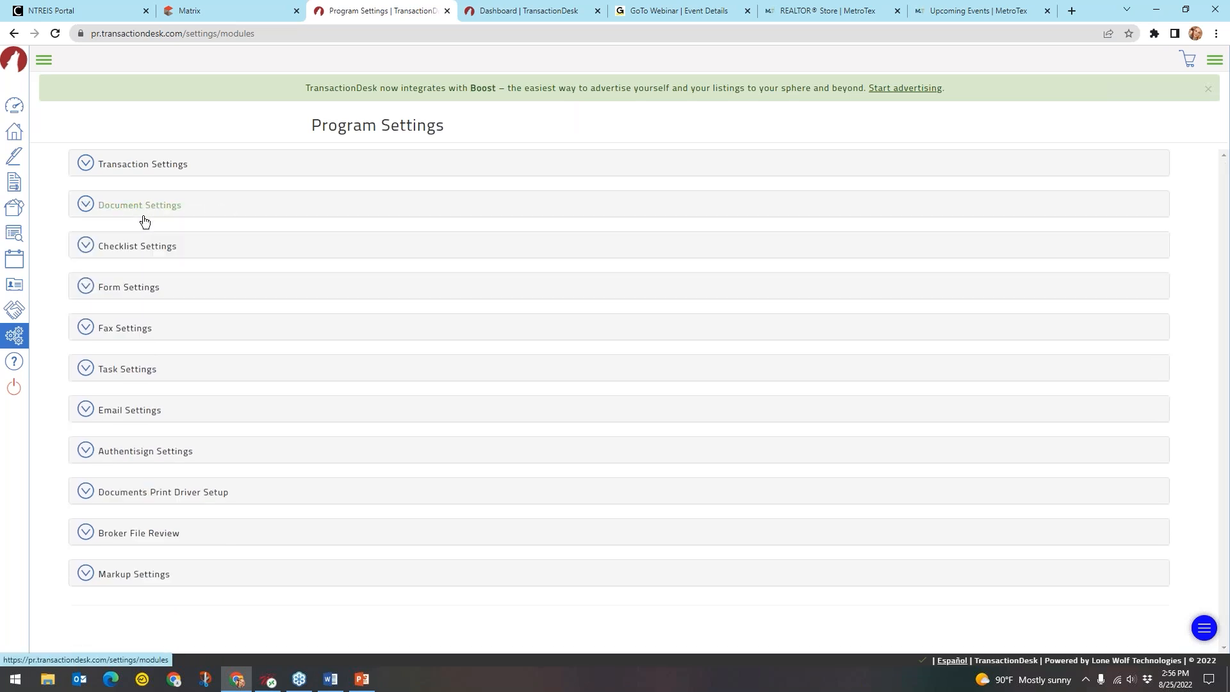
click(156, 248)
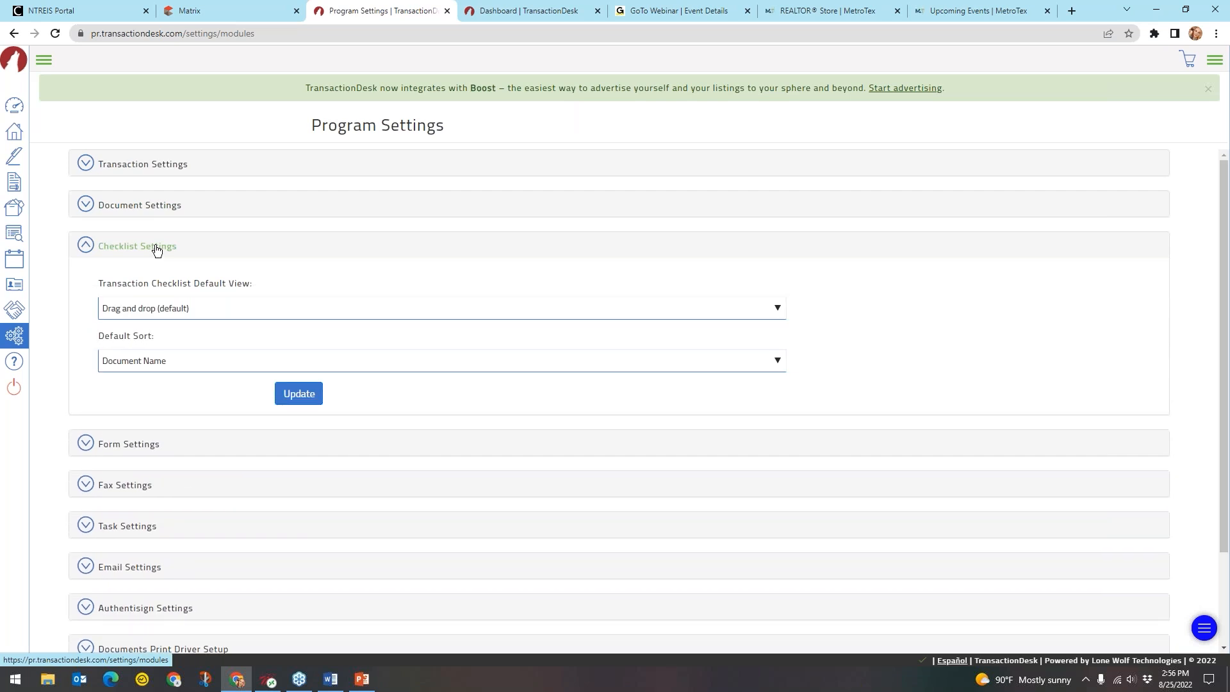
key(ctrl)
key(ctrl)
key(ctrl)
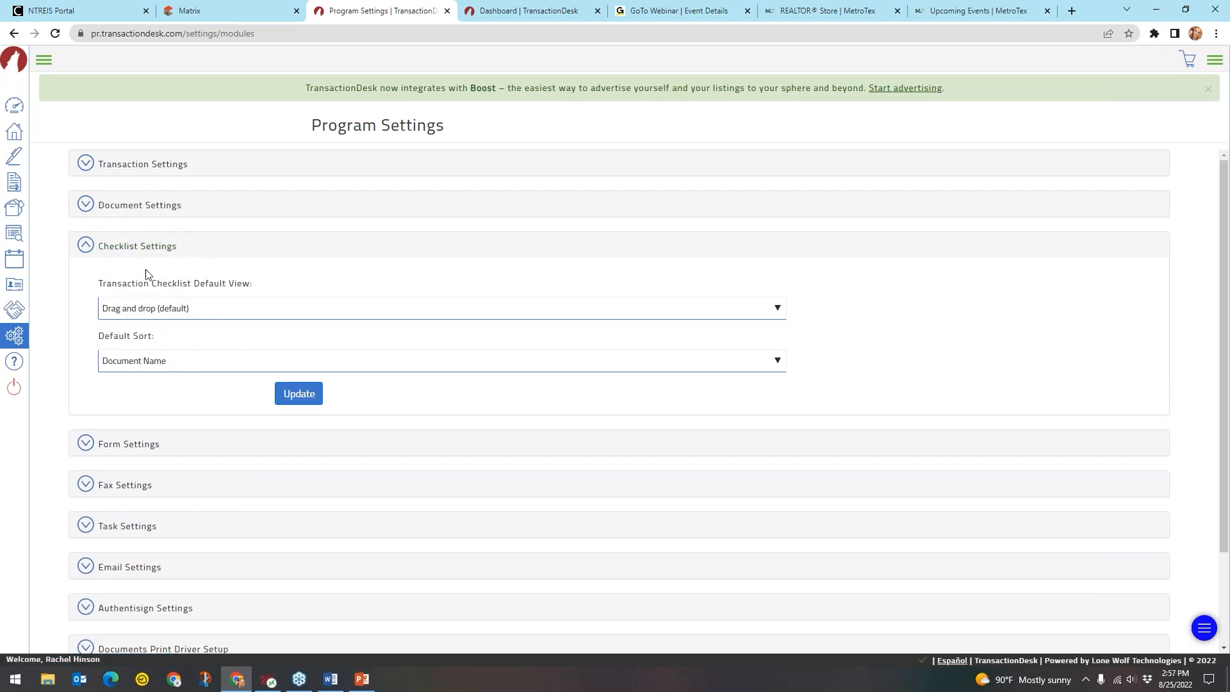
click(131, 444)
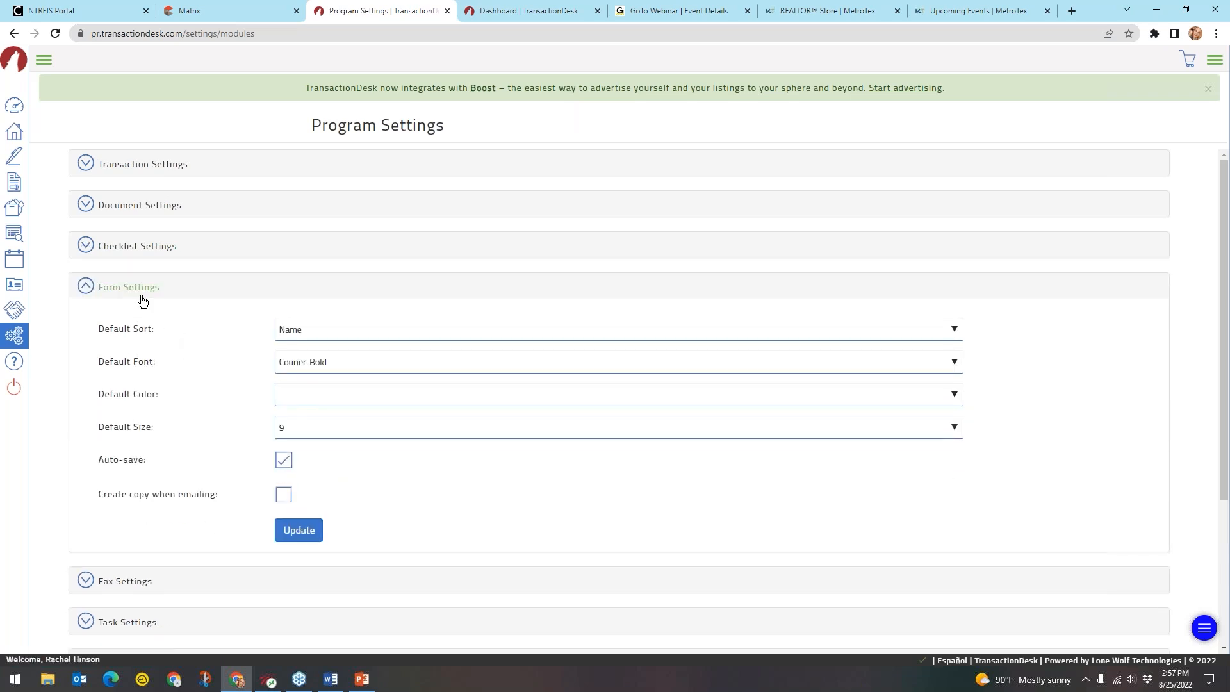
Set the default form colour to Black, switching away from a brief Blue choice
key(ctrl)
key(ctrl)
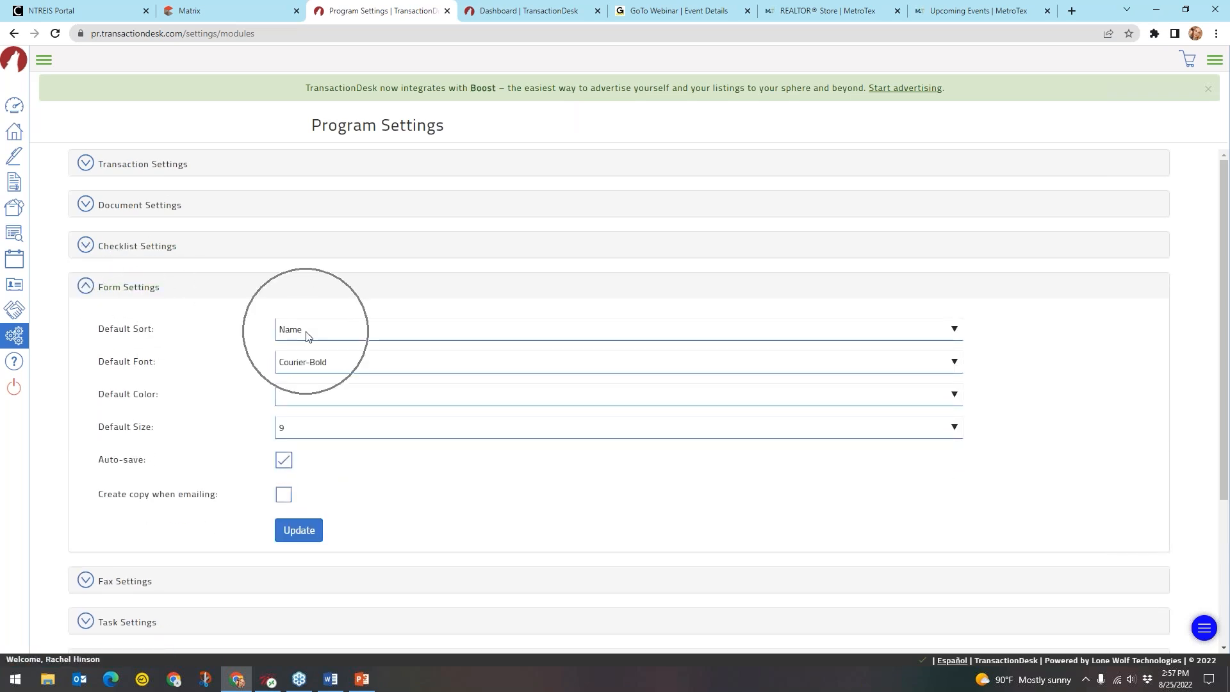
key(ctrl)
key(ctrl)
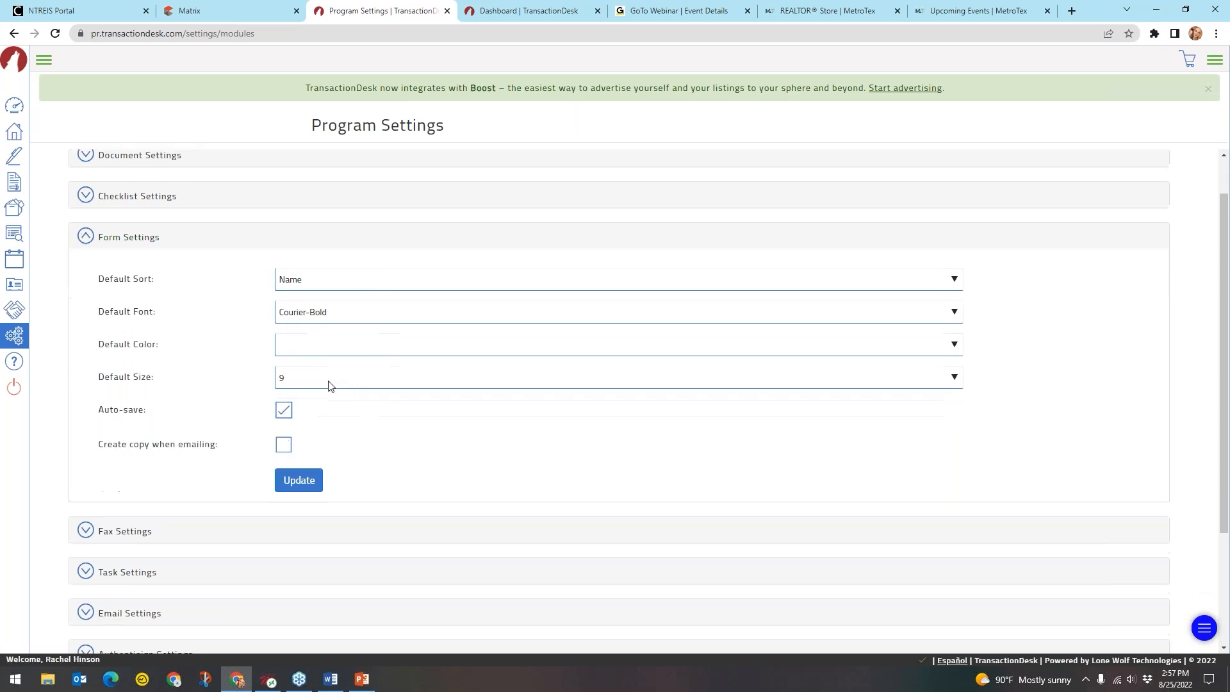
scroll(311, 385, down, 1)
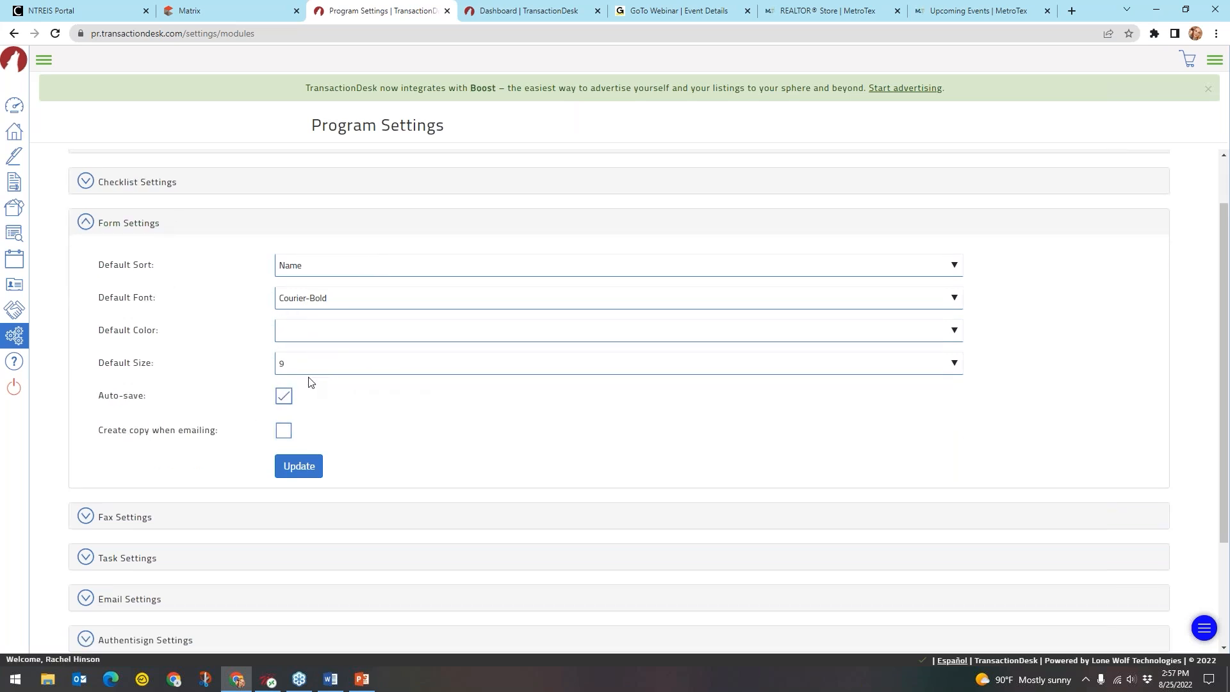
drag(159, 335, 131, 335)
click(331, 330)
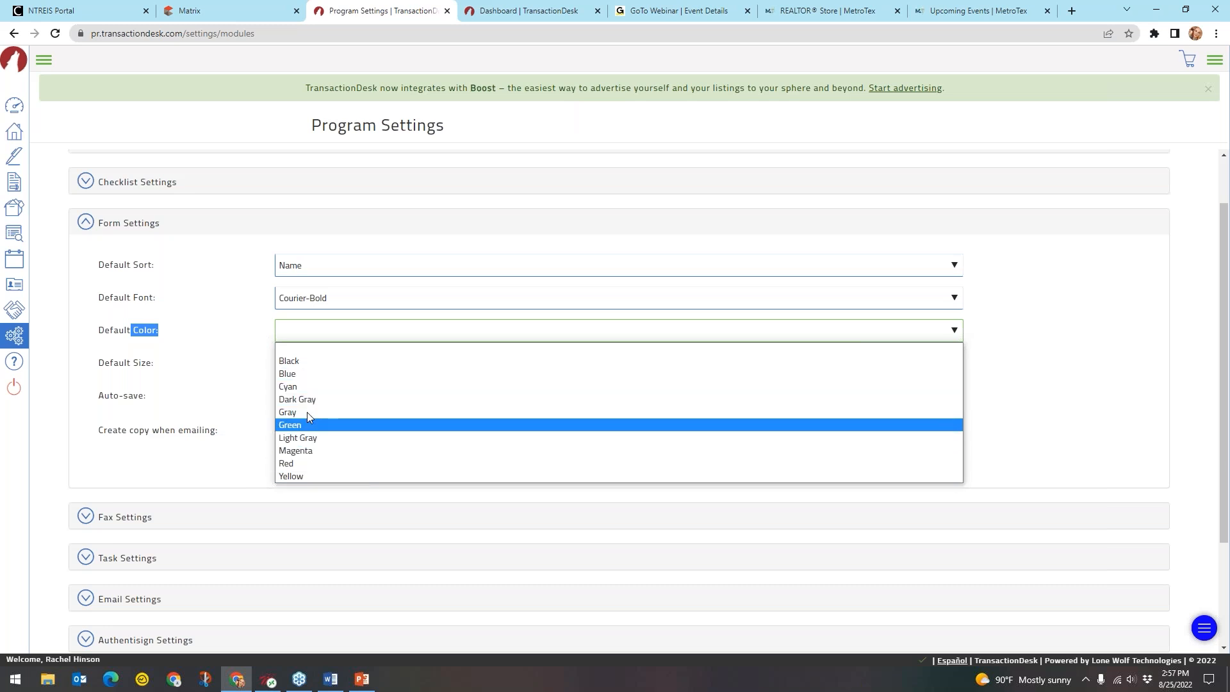
click(314, 376)
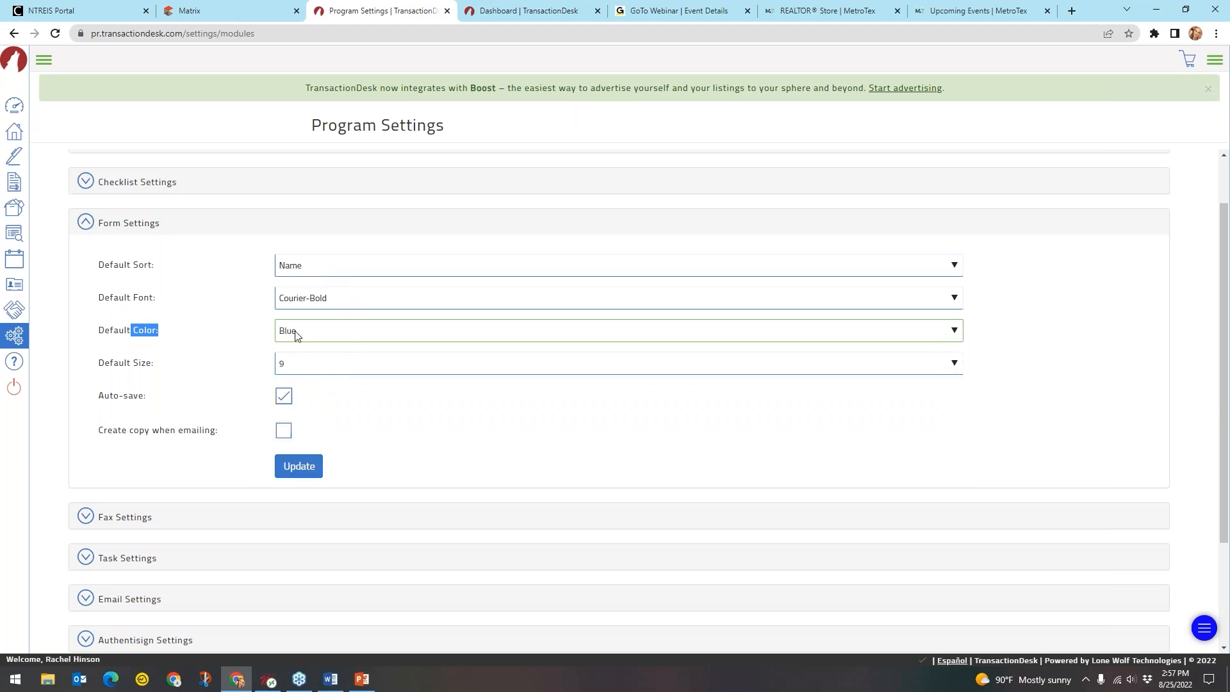
click(314, 334)
click(319, 347)
Keep Courier-Bold as the default font, save the form settings, and collapse the section
click(325, 301)
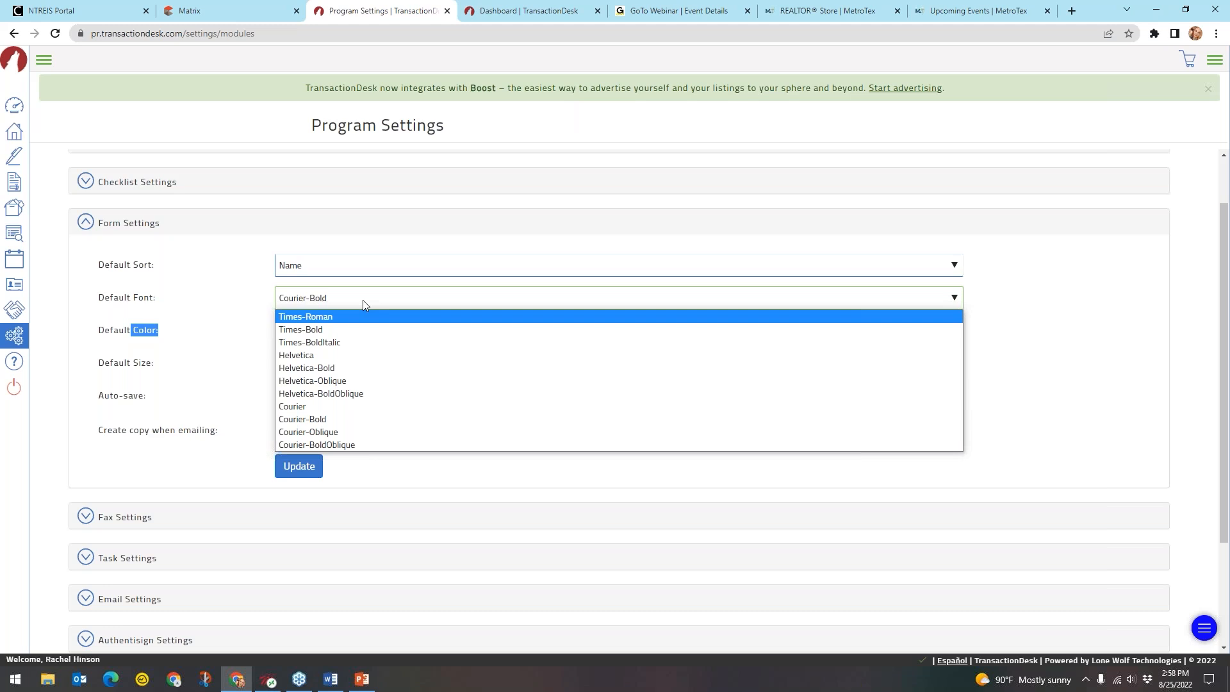
click(249, 334)
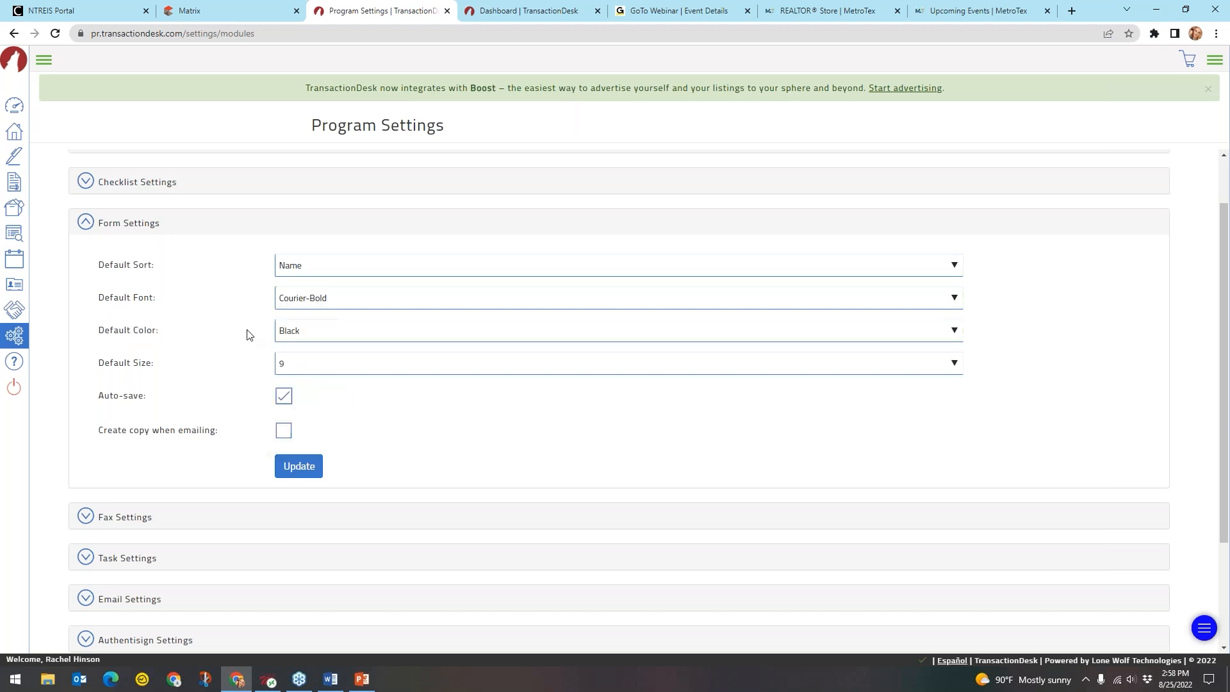
key(ctrl)
key(ctrl)
key(ctrl)
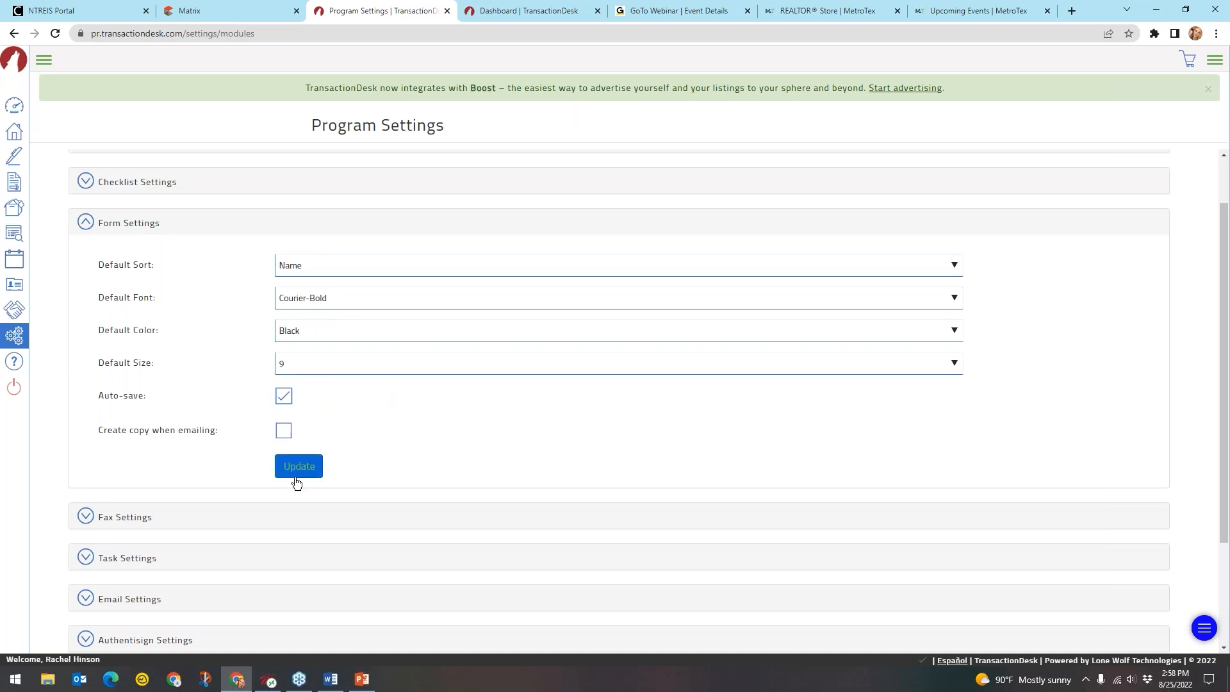
click(309, 482)
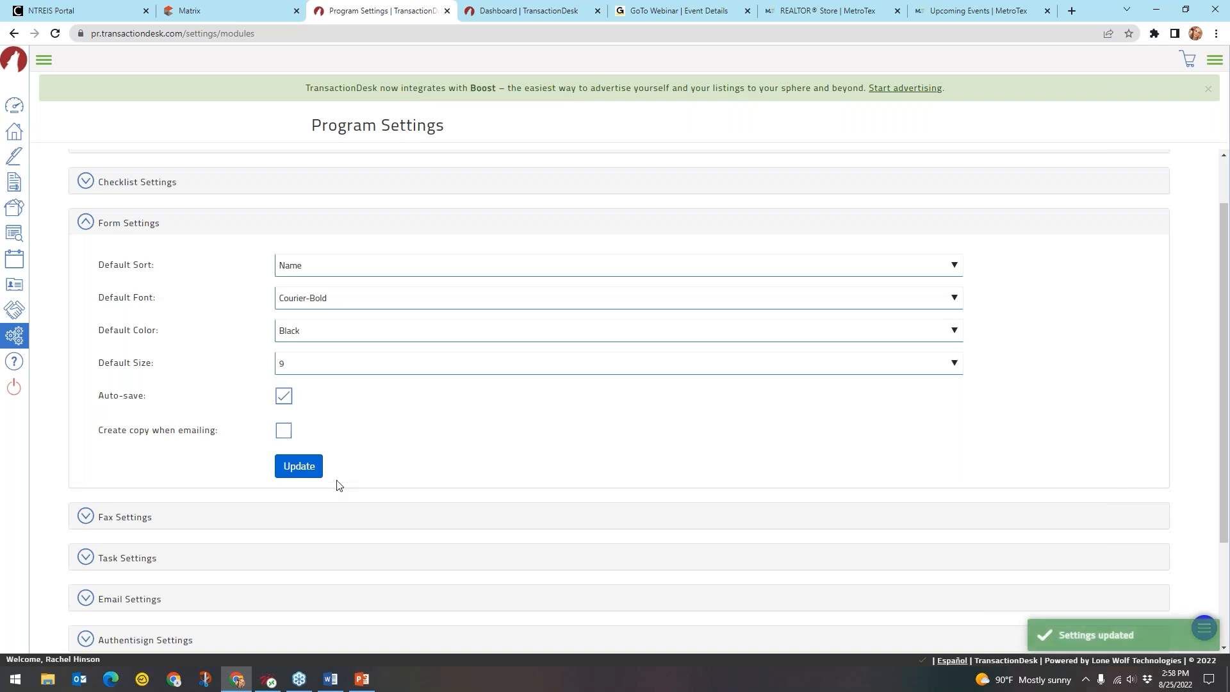
click(128, 230)
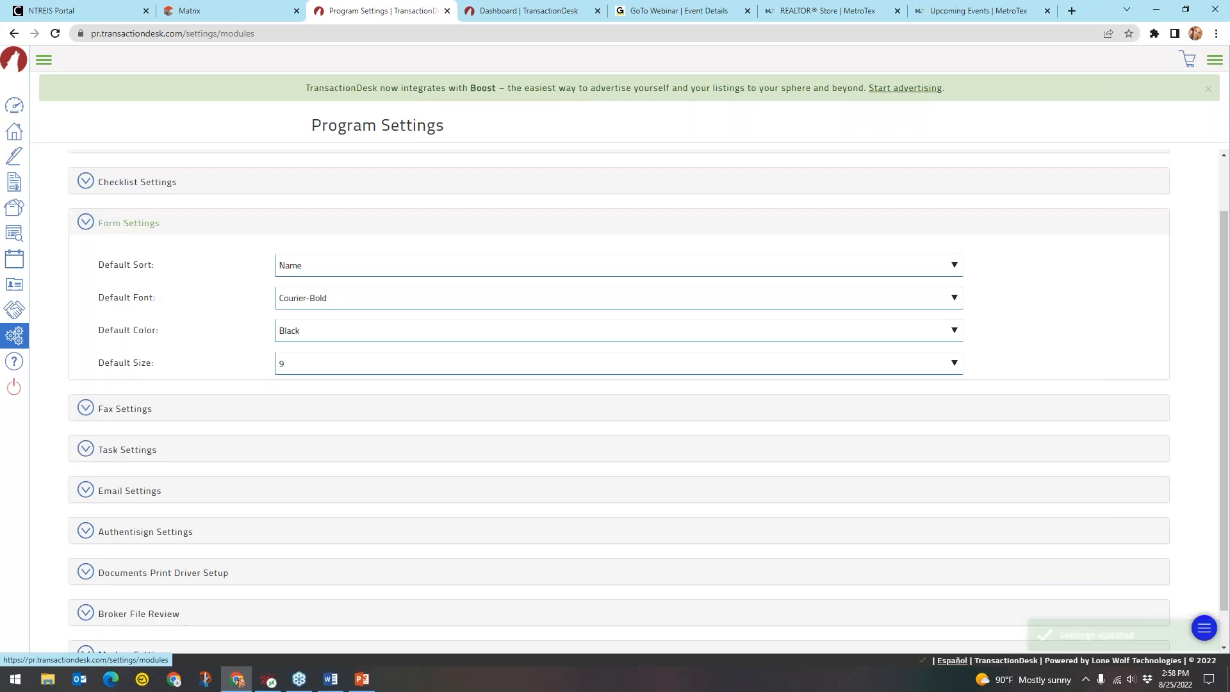
click(125, 328)
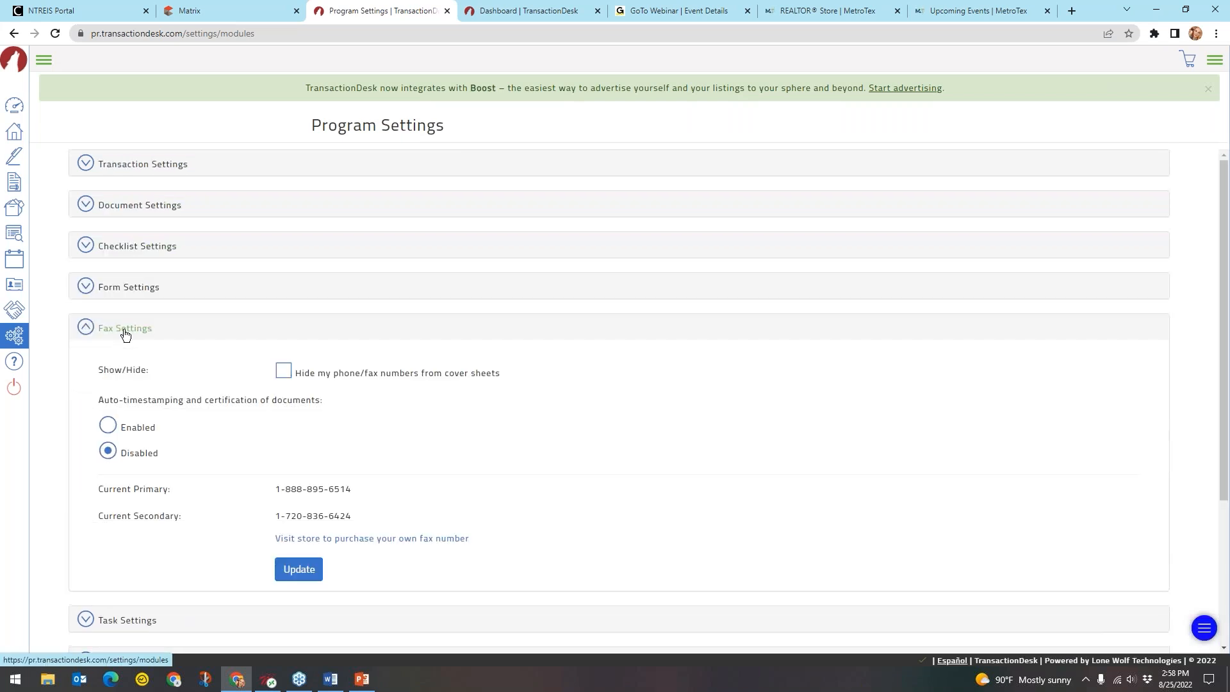
Review the cover-sheet, timestamping and fax number options, leaving auto-timestamping Disabled, then collapse Fax Settings
scroll(320, 394, down, 1)
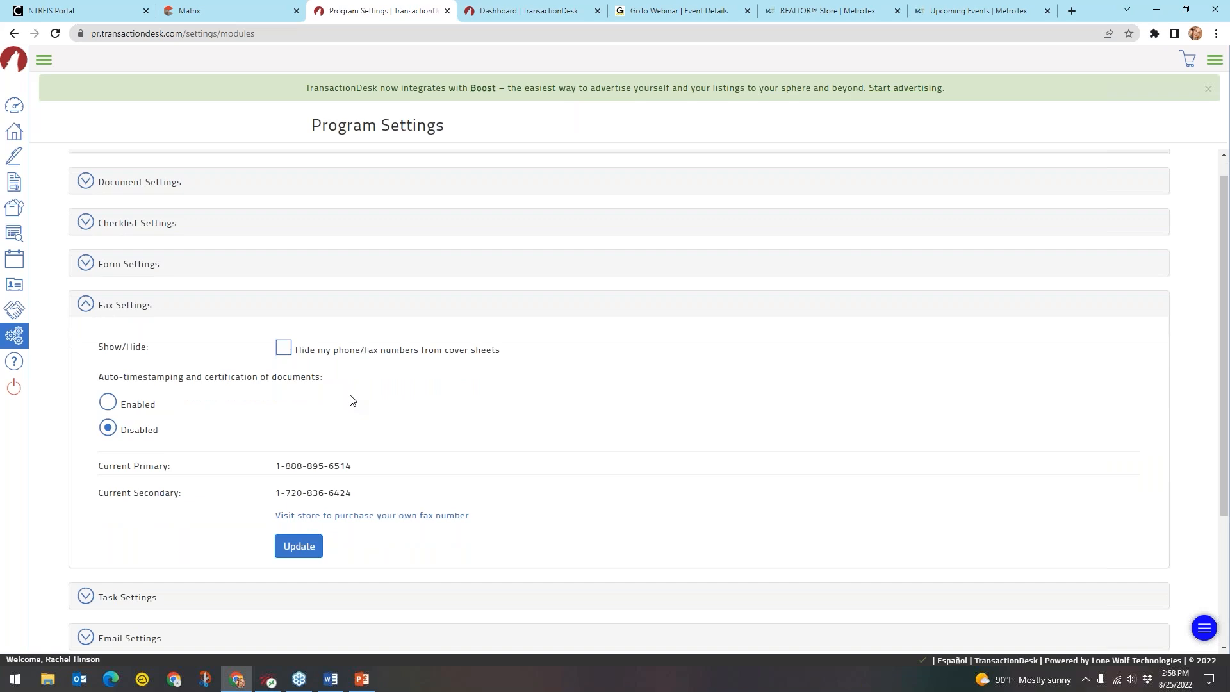
click(145, 388)
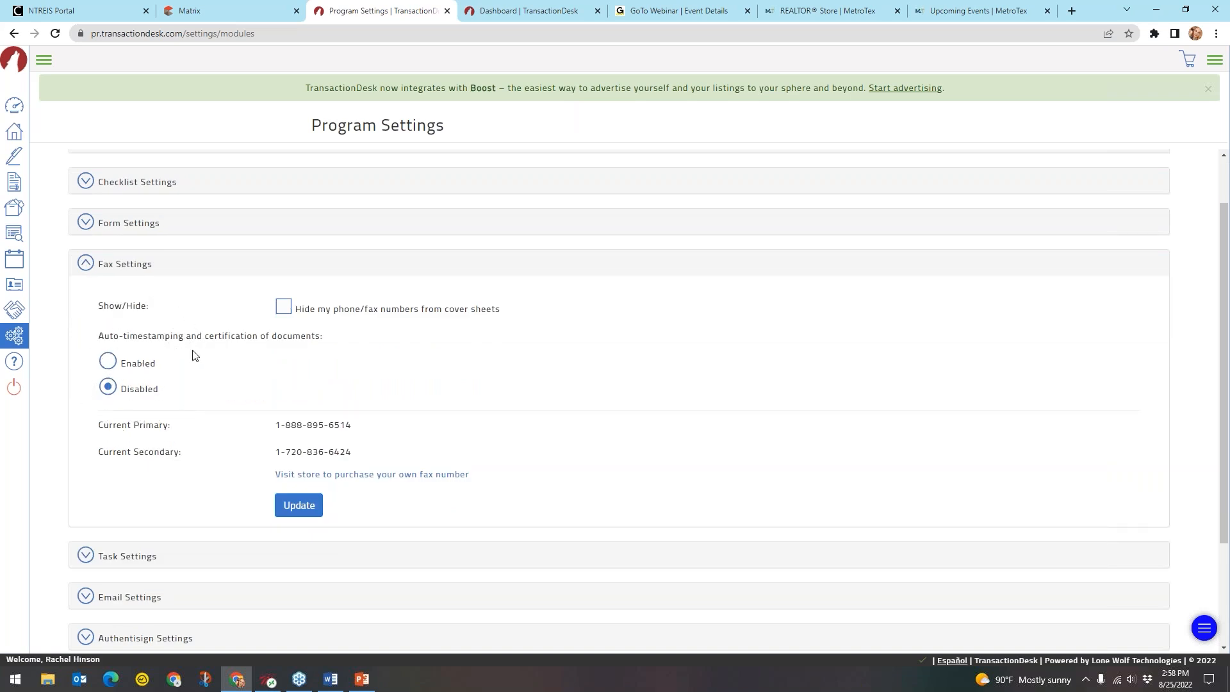
click(322, 440)
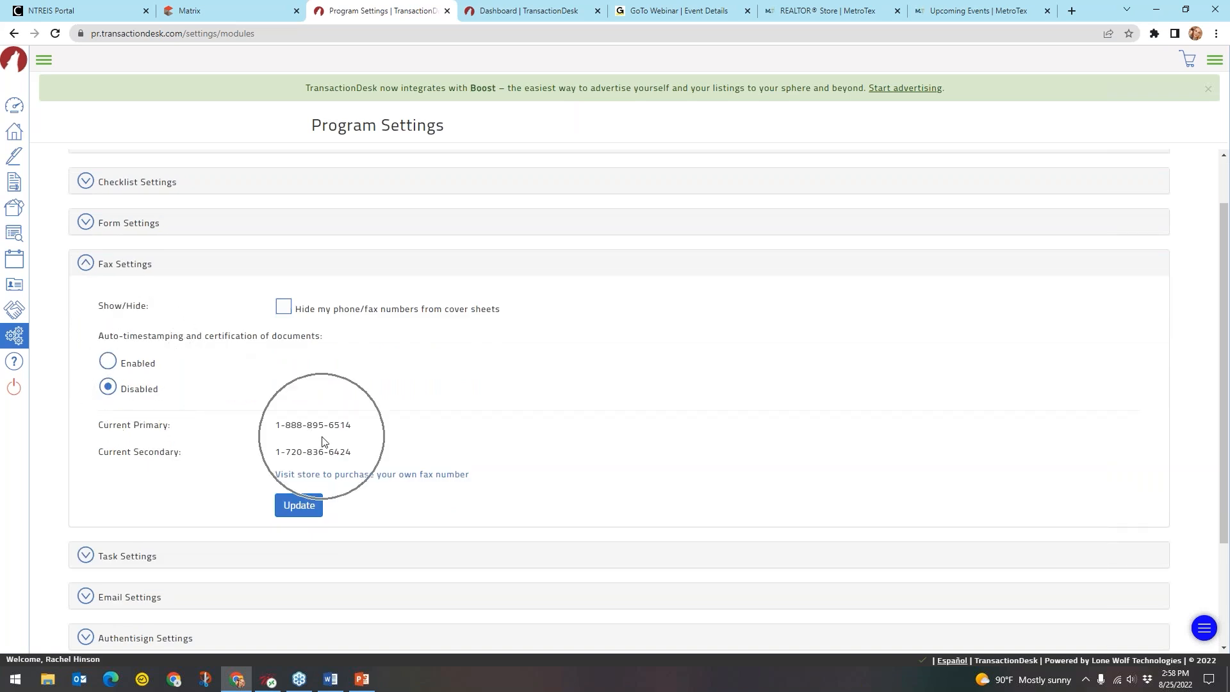
click(322, 441)
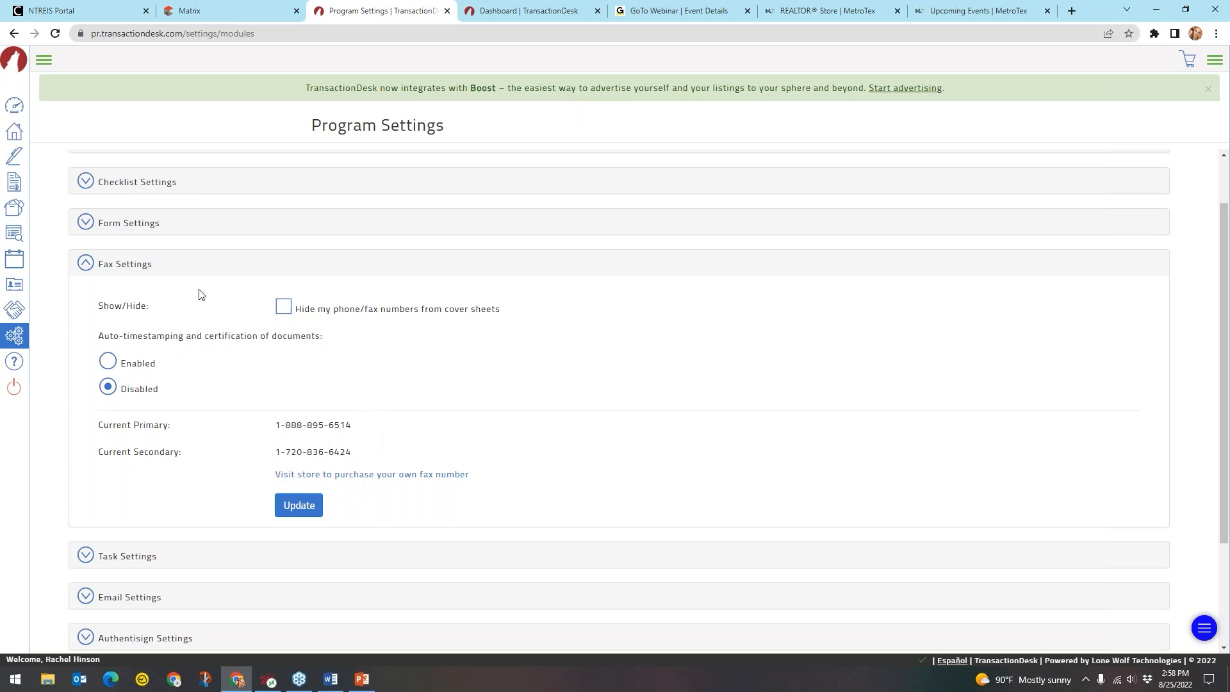
click(98, 266)
Keep the task Reminder at None, collapse Task Settings, and expand Email Settings
click(133, 375)
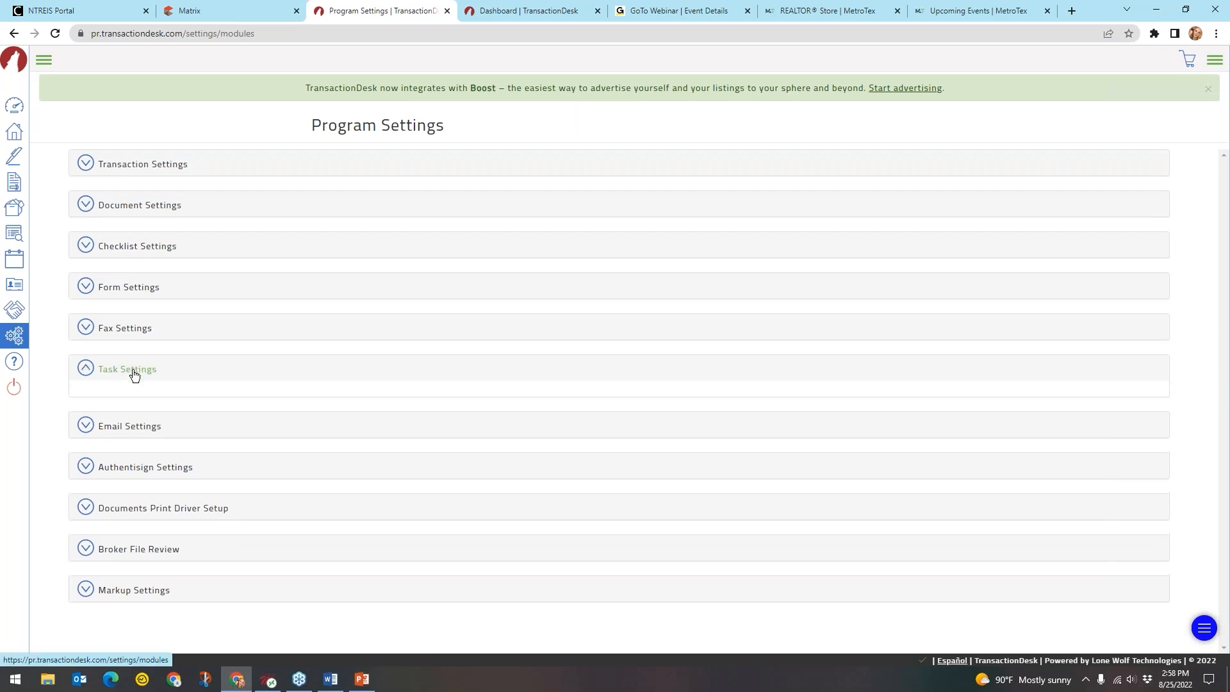
scroll(134, 375, down, 1)
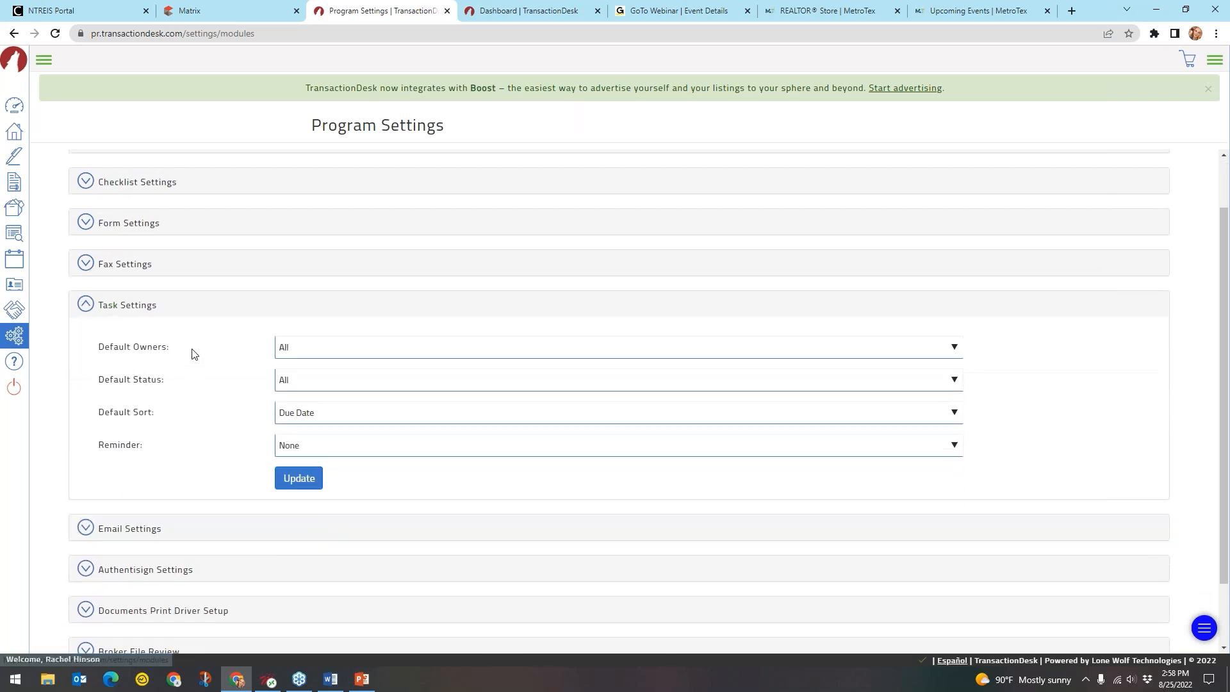
key(ctrl)
key(ctrl)
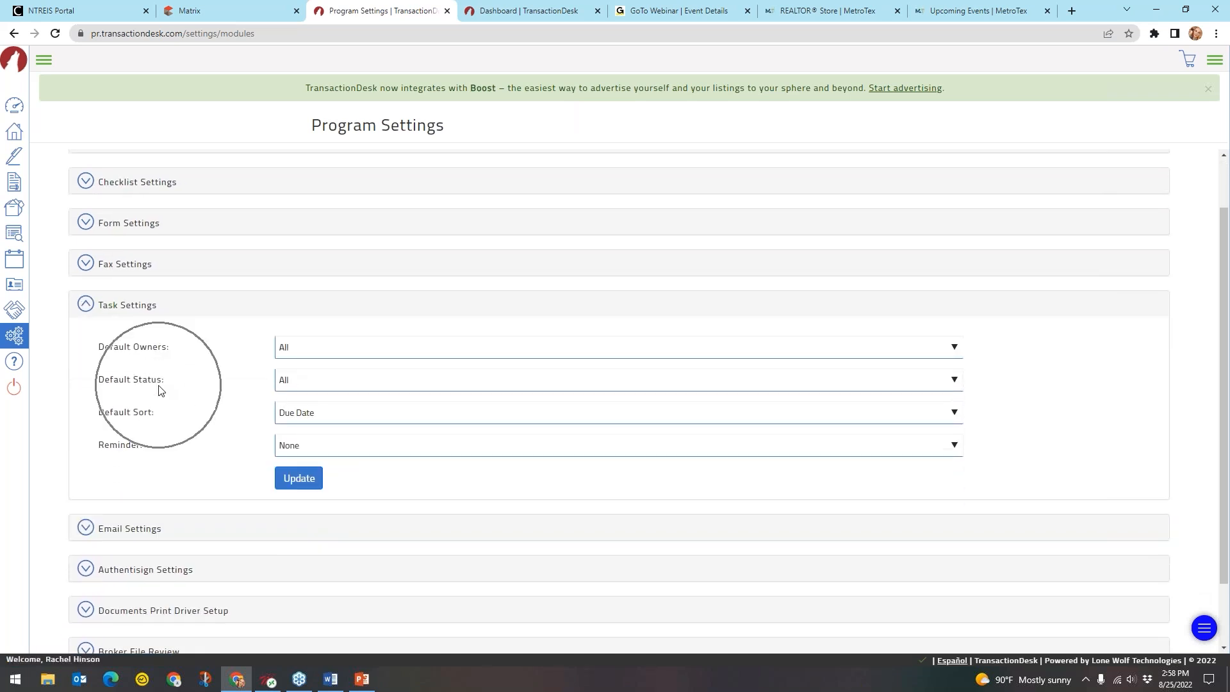
key(ctrl)
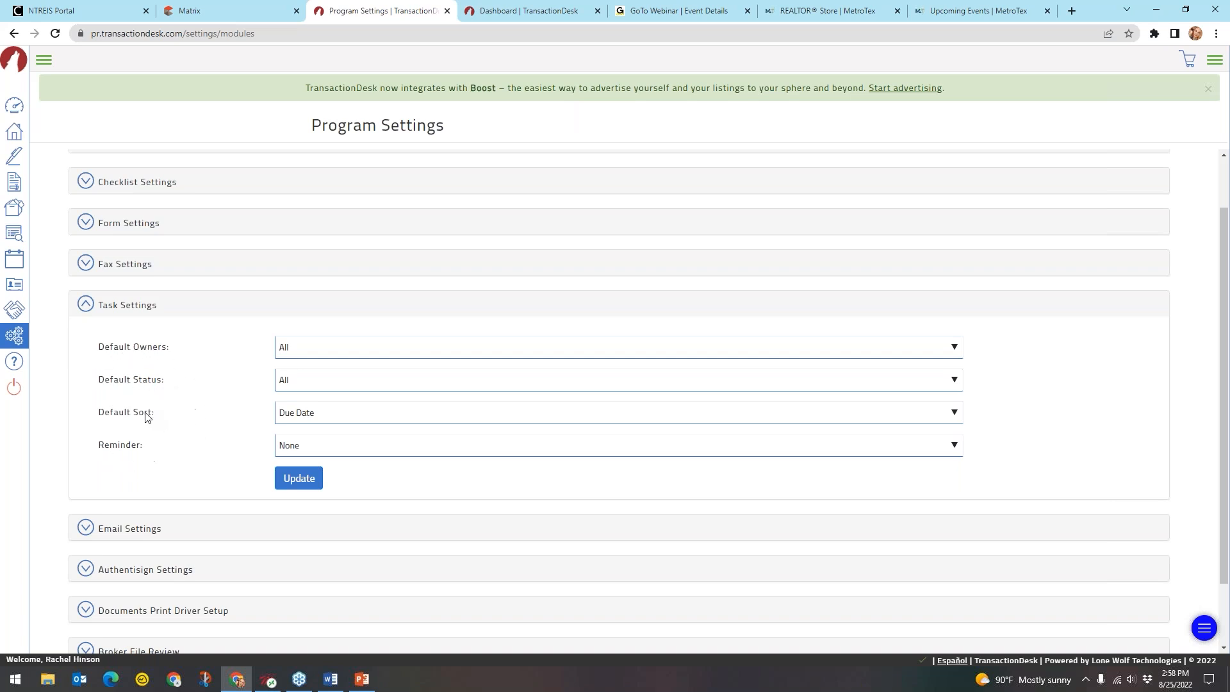
key(ctrl)
key(ctrl)
click(289, 445)
key(ctrl)
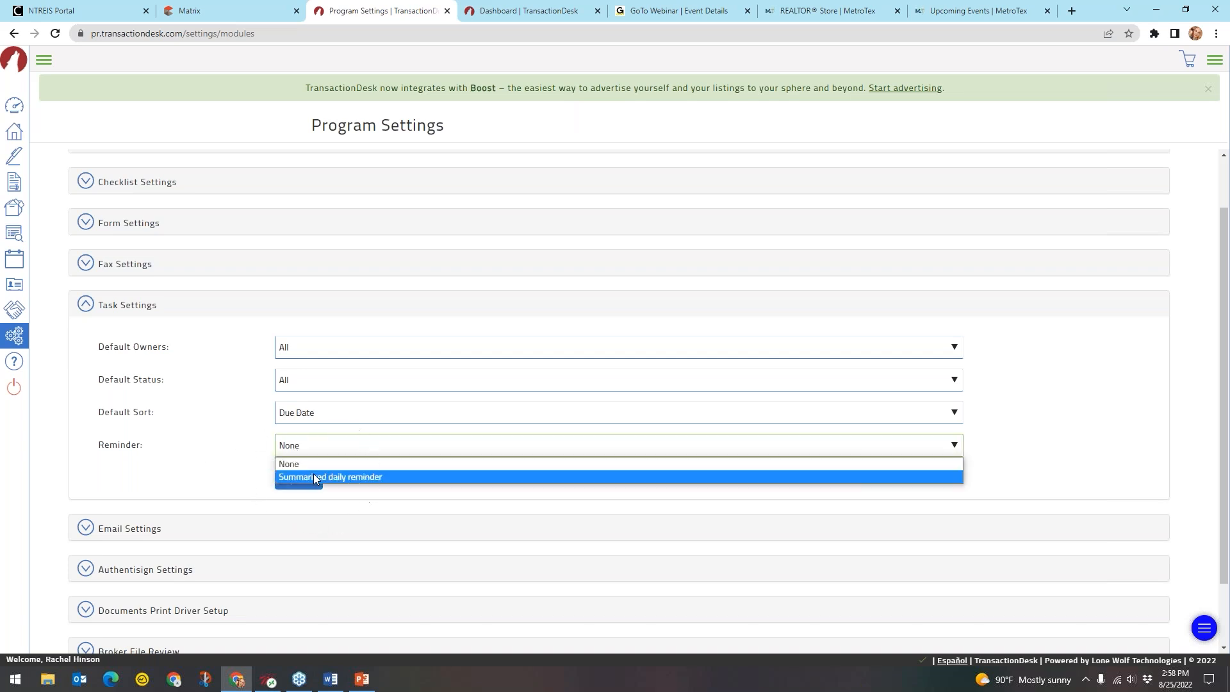
click(324, 451)
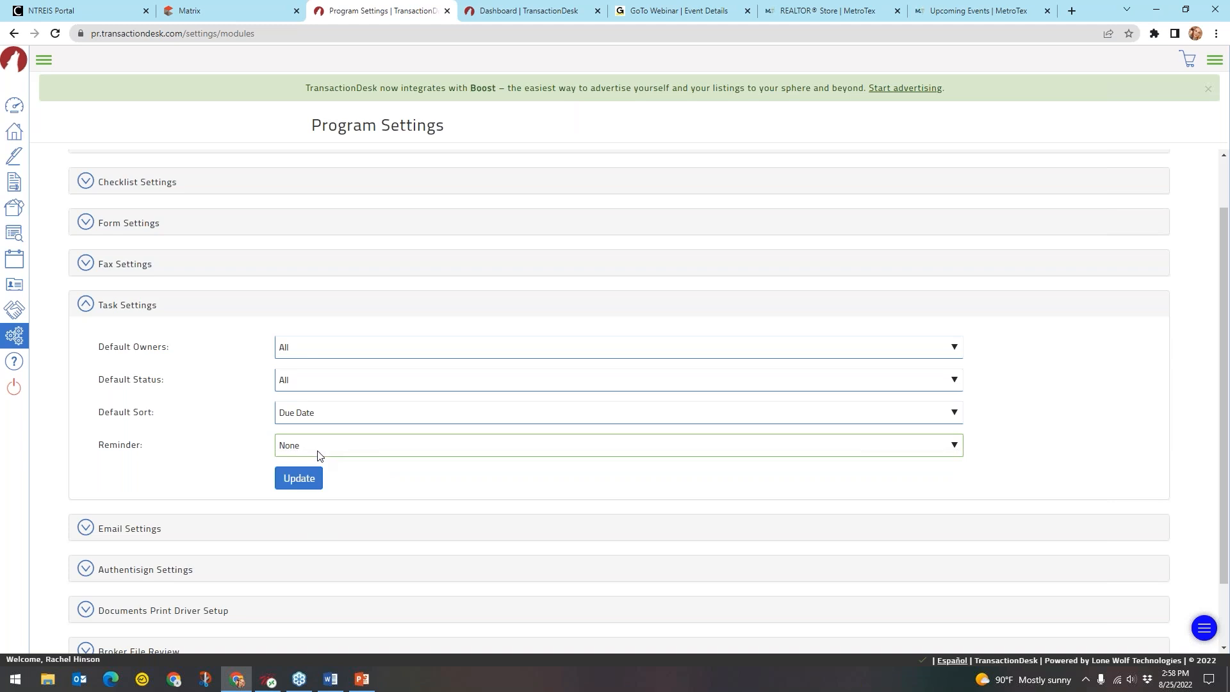
click(119, 313)
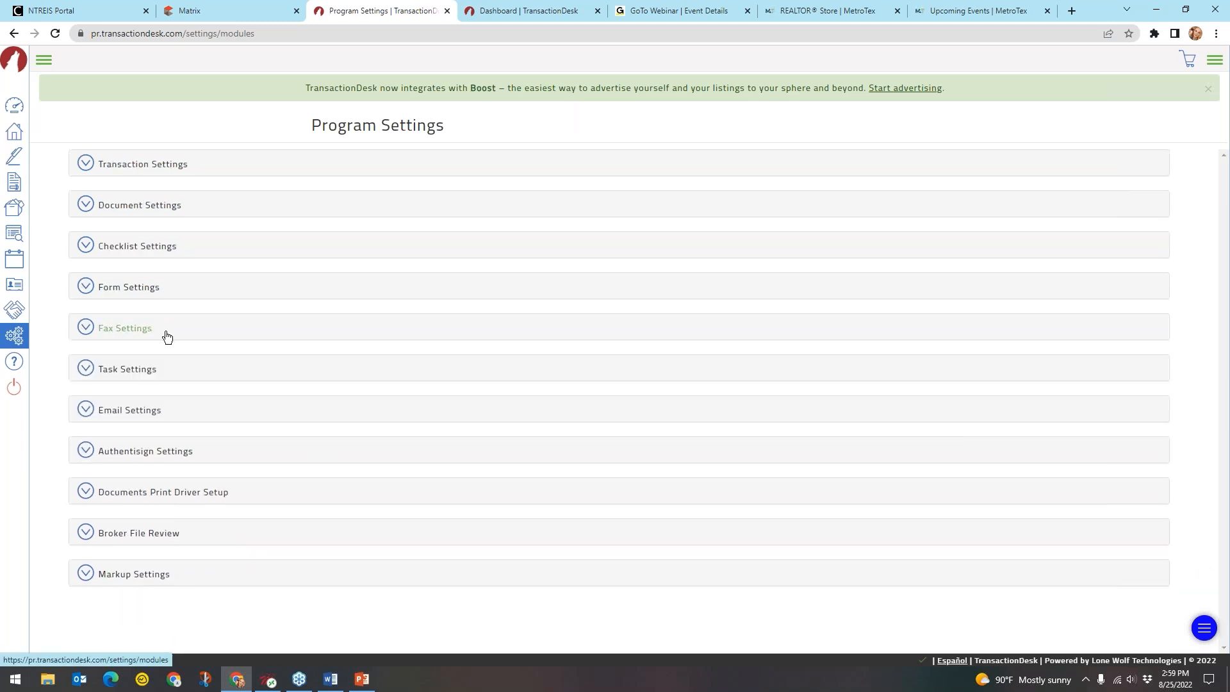
click(143, 417)
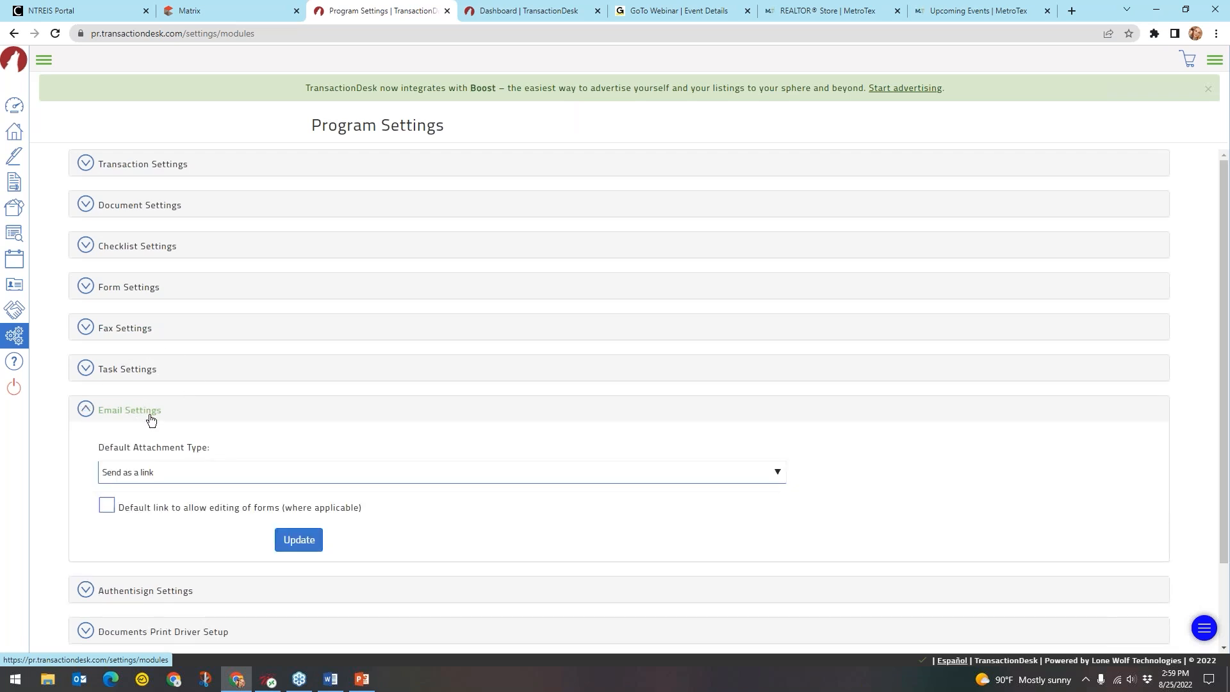
click(218, 472)
click(152, 493)
click(176, 456)
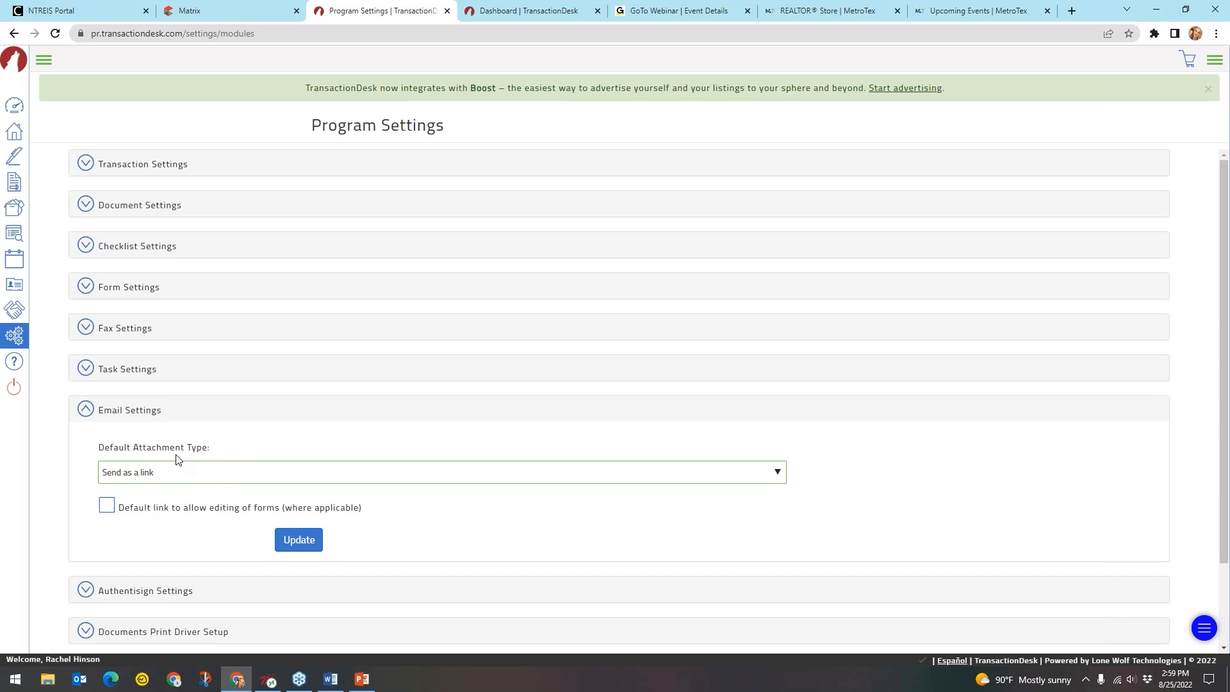
click(170, 486)
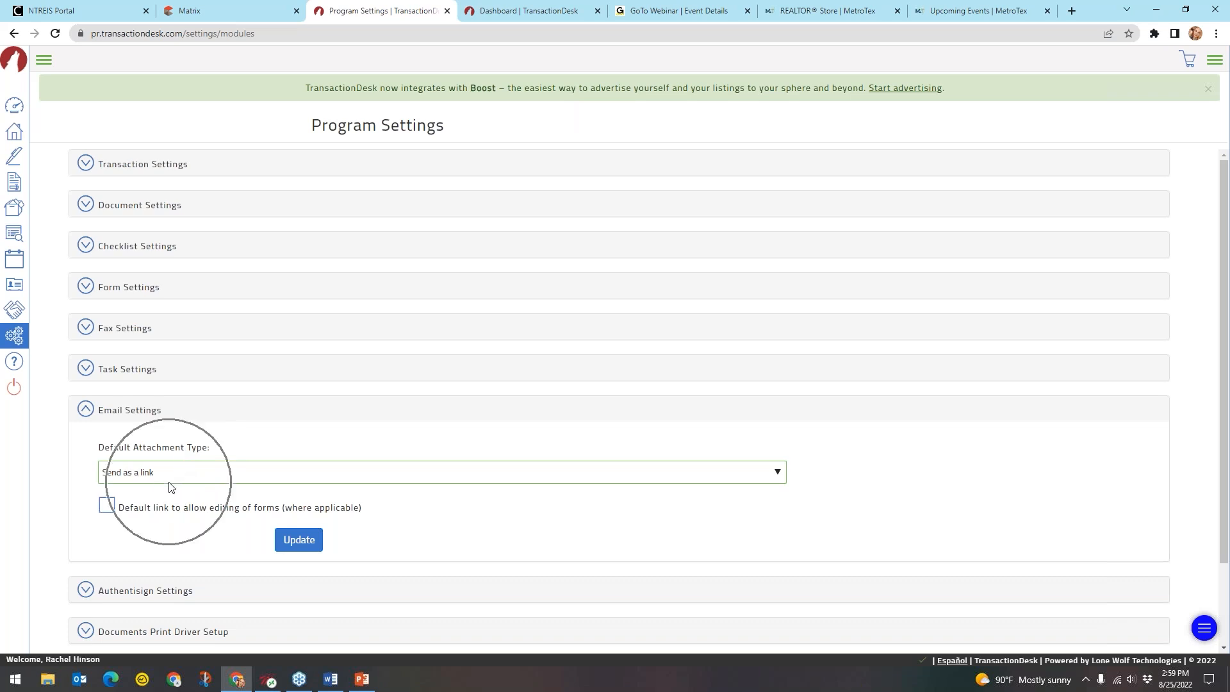
click(170, 485)
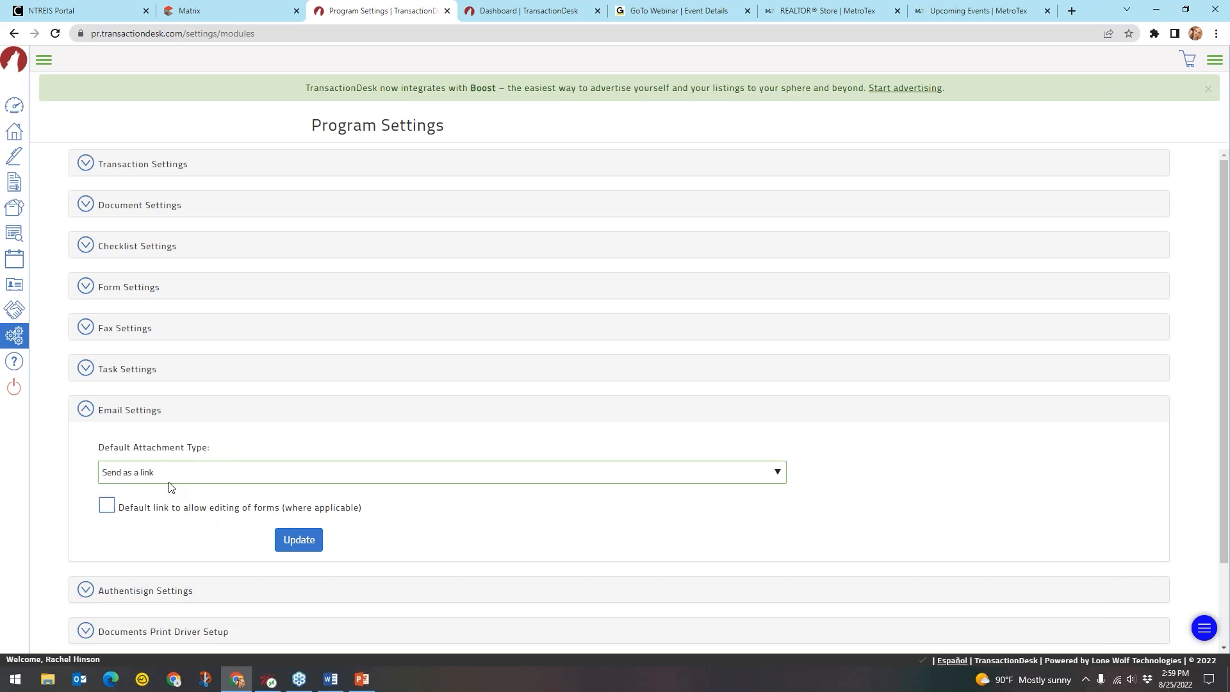
click(169, 482)
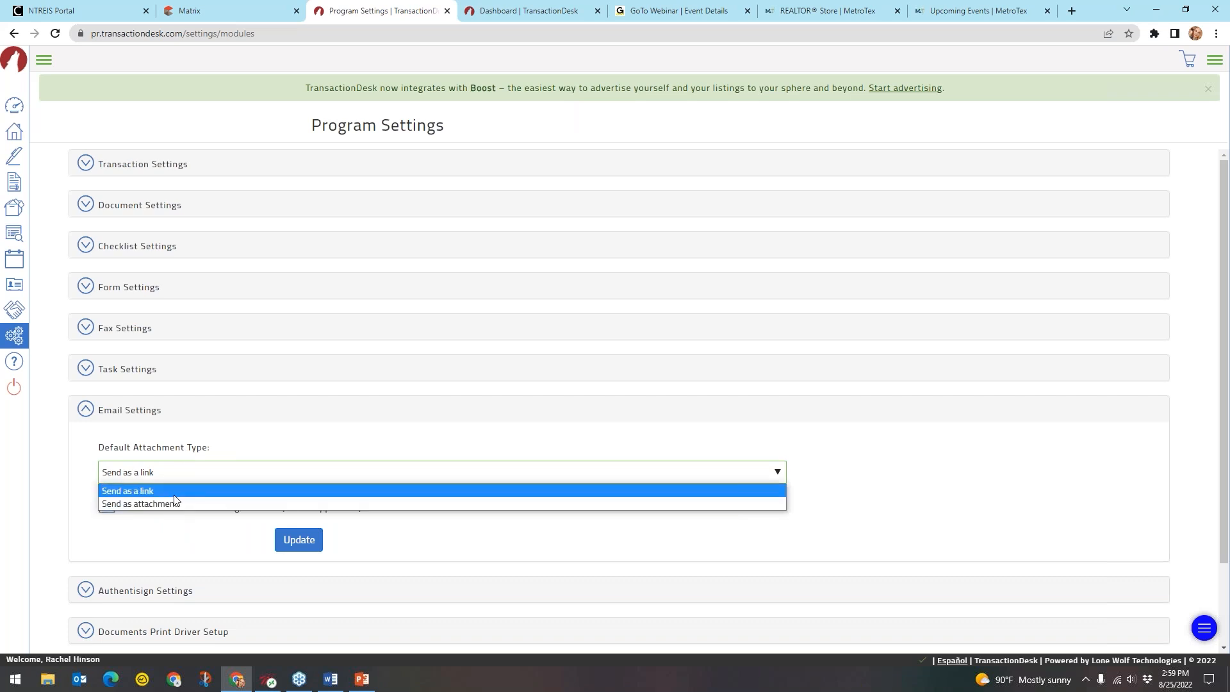
click(174, 491)
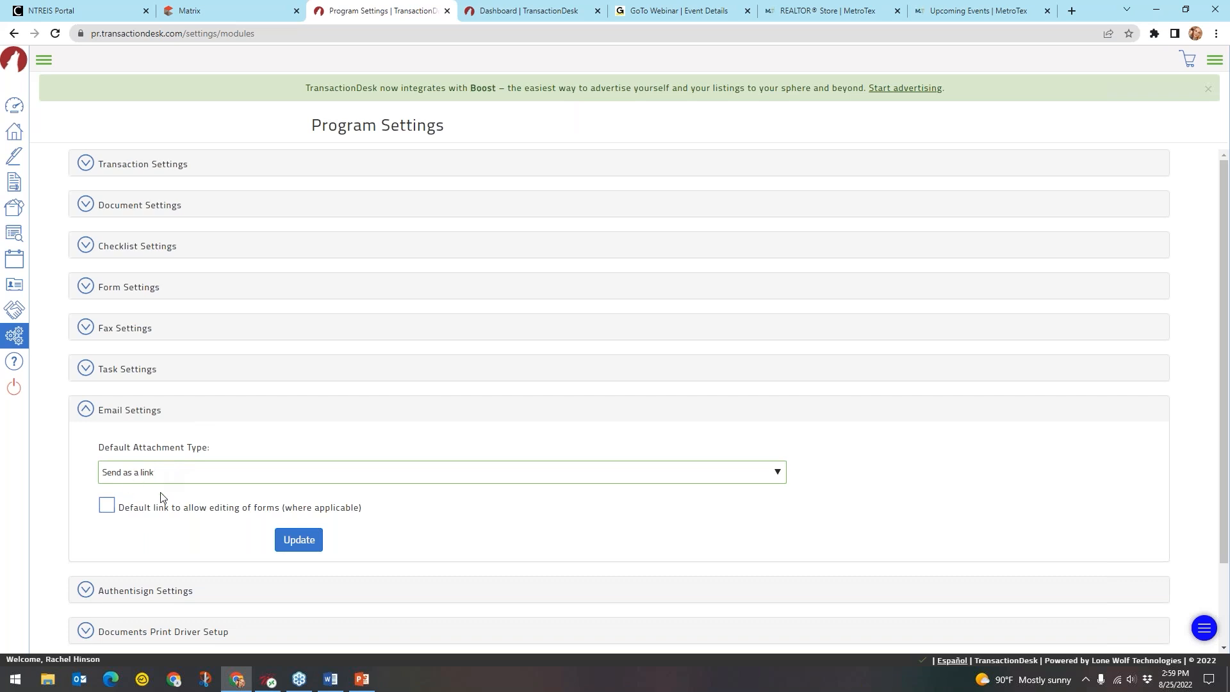
click(136, 412)
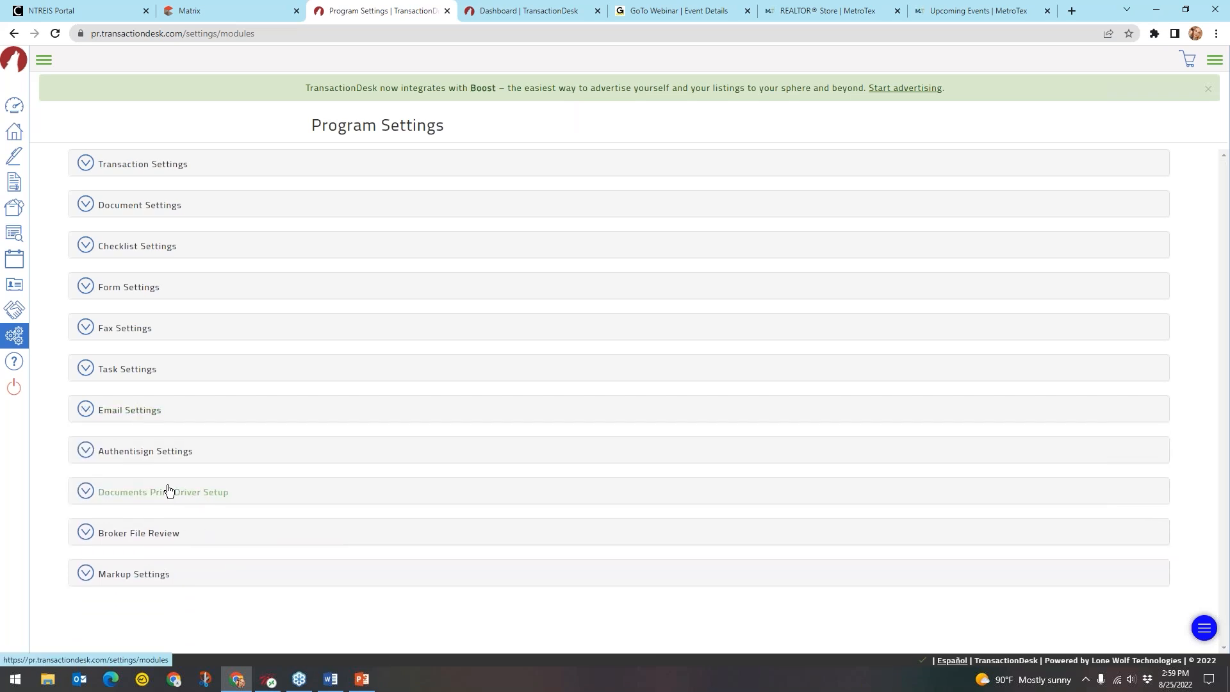
click(155, 454)
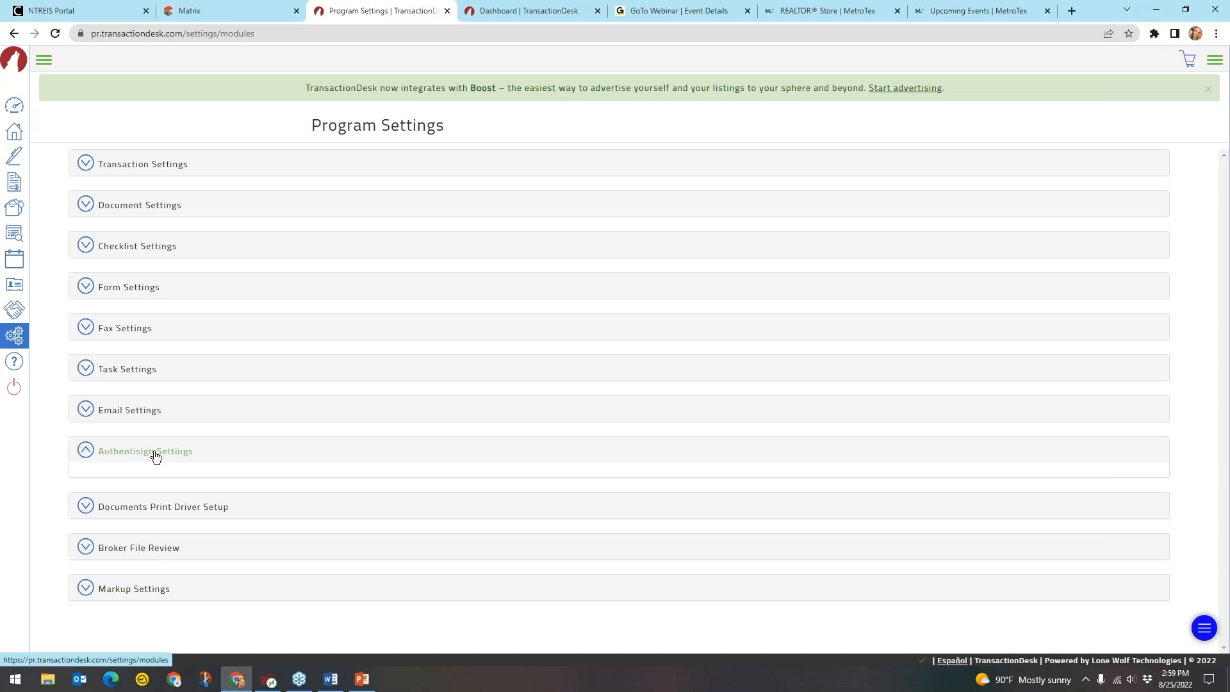
scroll(166, 447, down, 1)
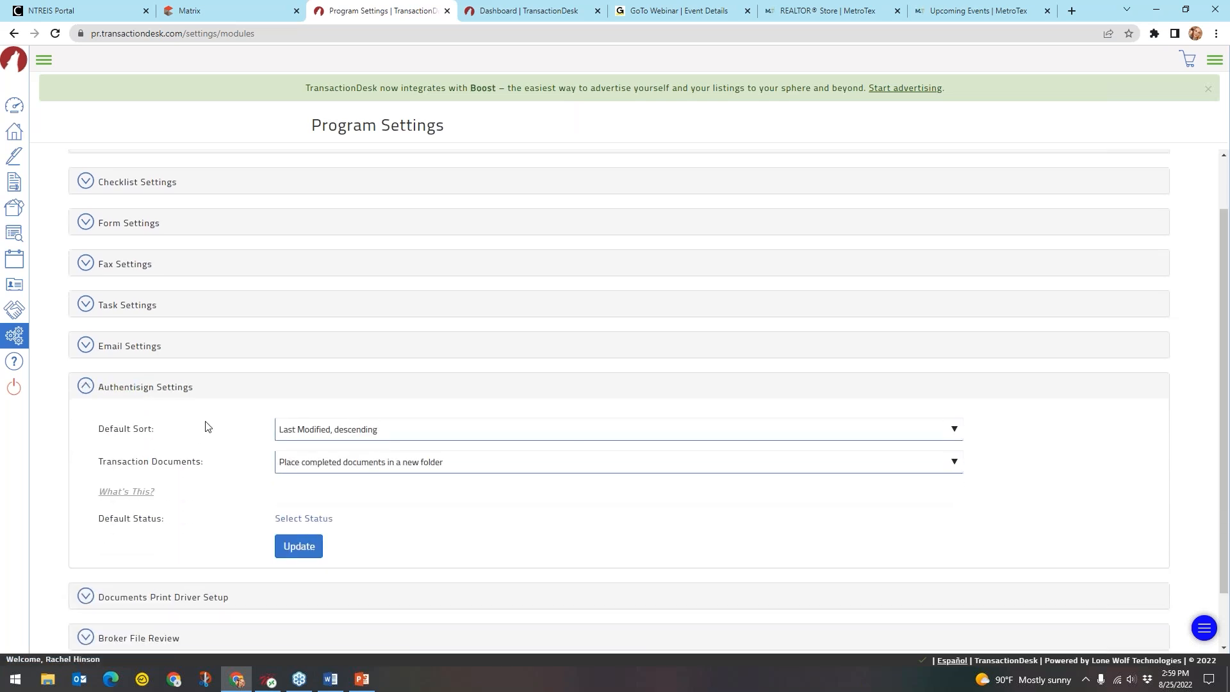
key(ctrl)
key(ctrl)
key(ctrl)
key(ctrl)
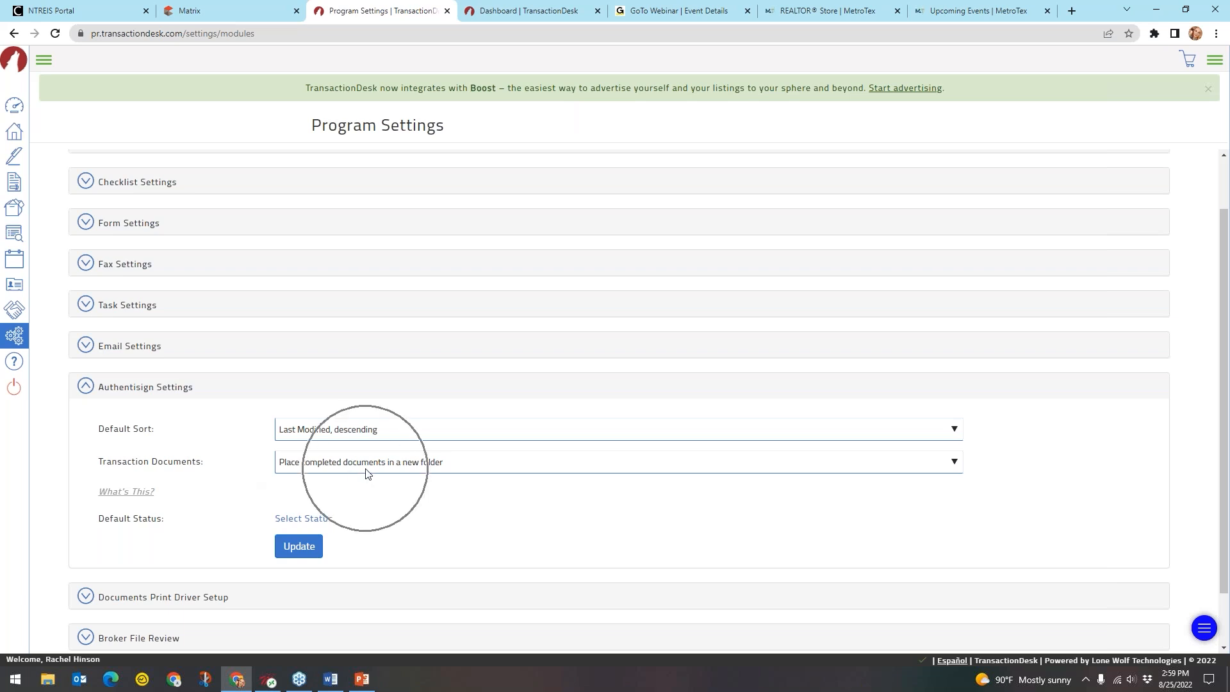
click(367, 462)
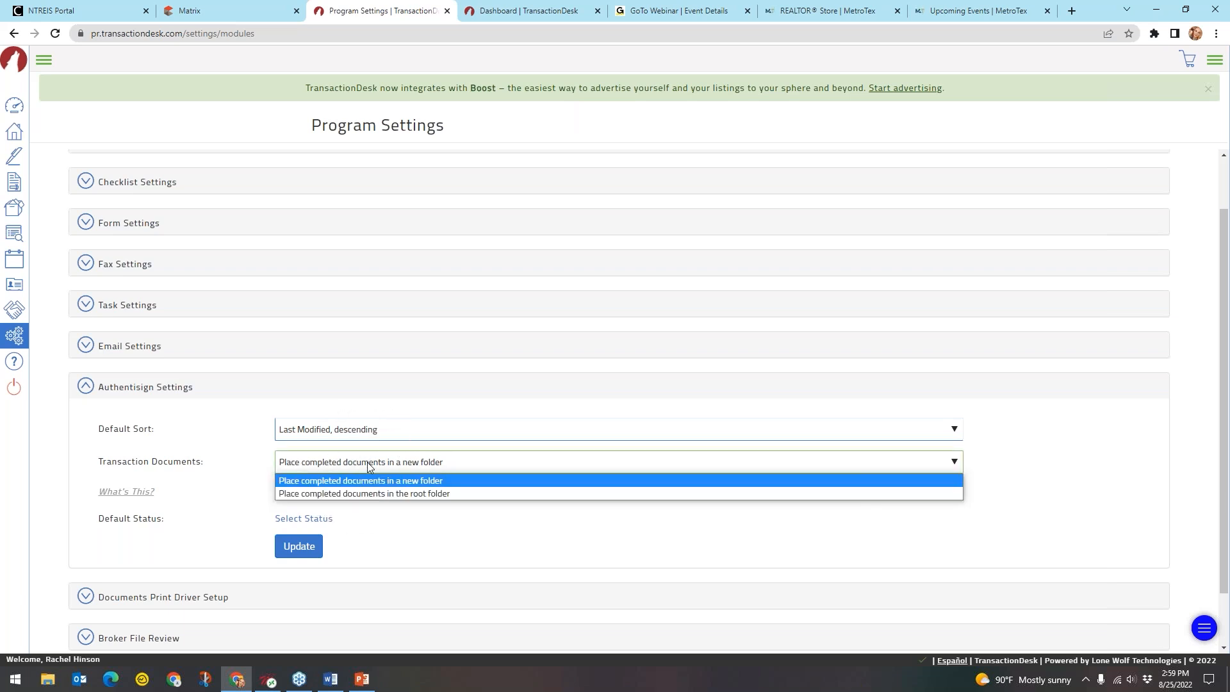
click(433, 495)
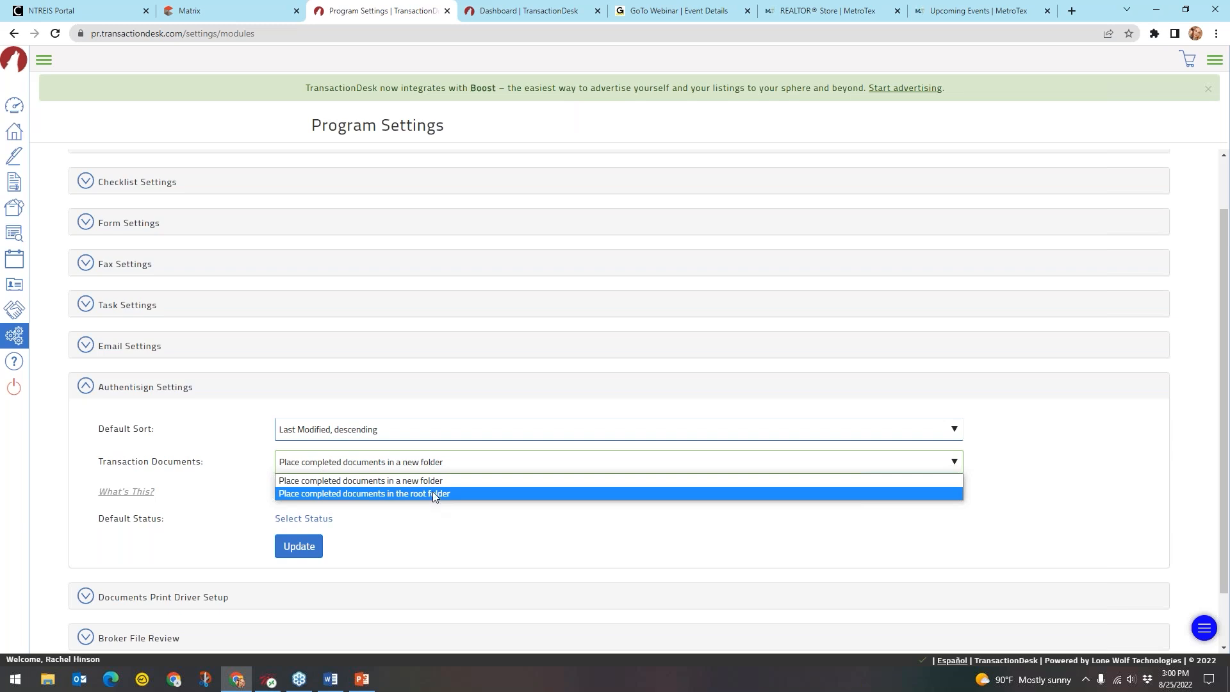
click(443, 479)
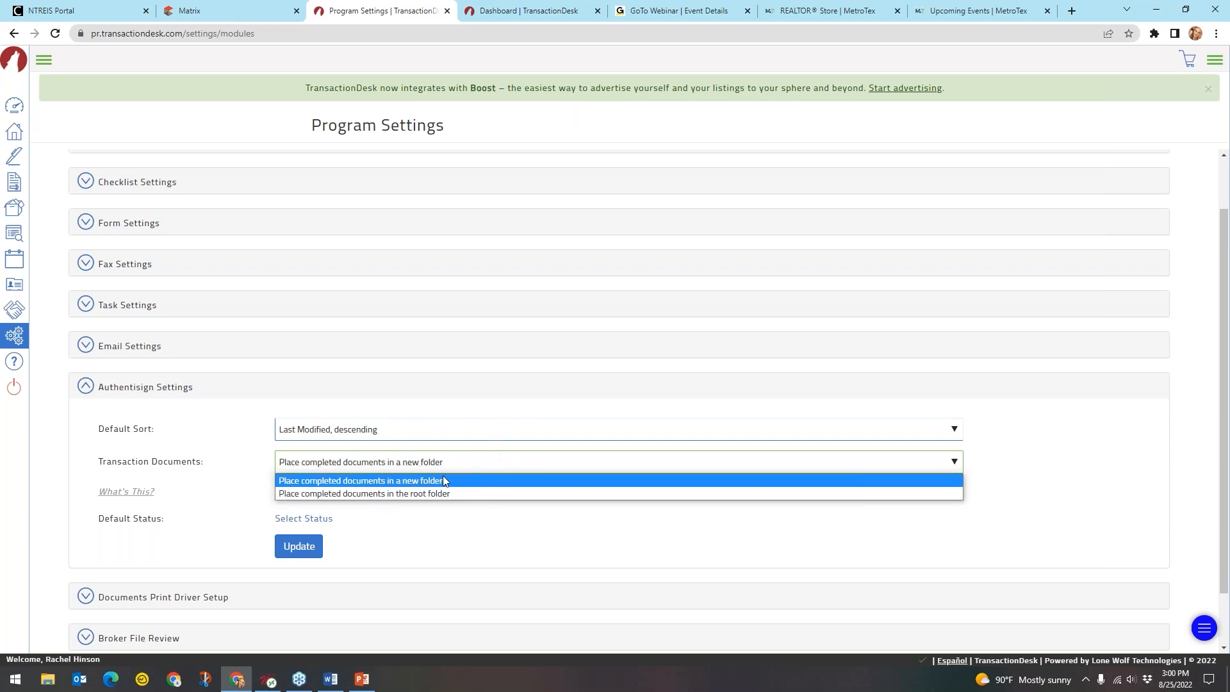
click(430, 480)
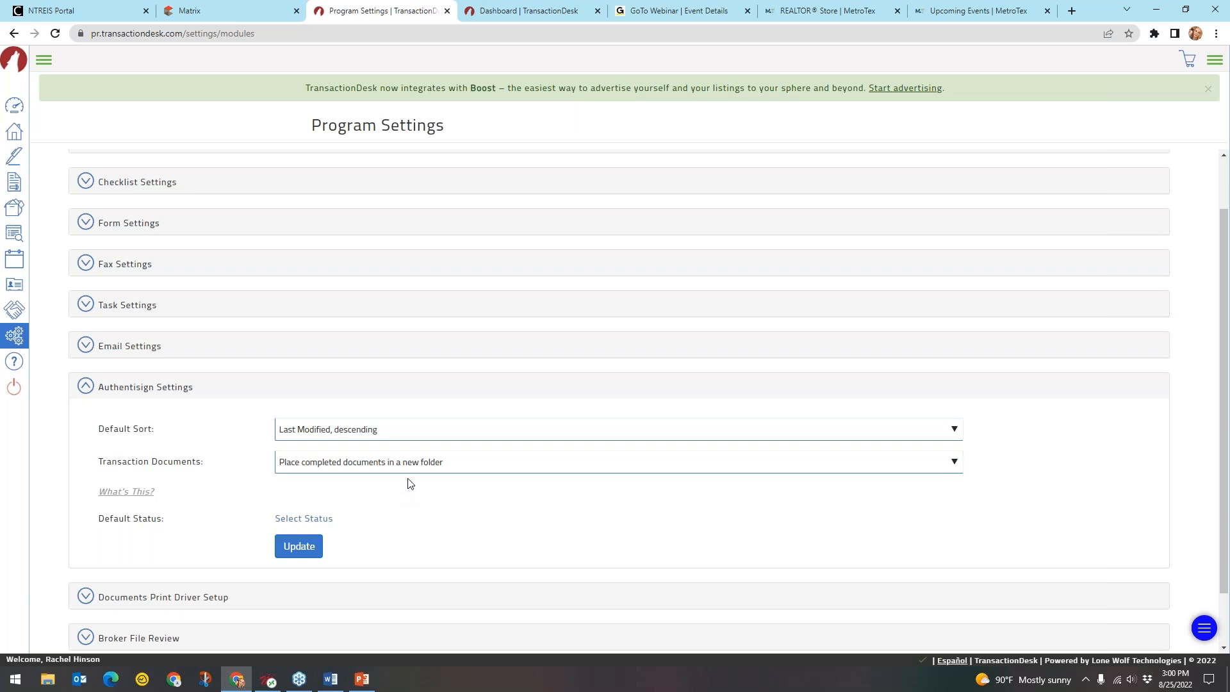
click(149, 388)
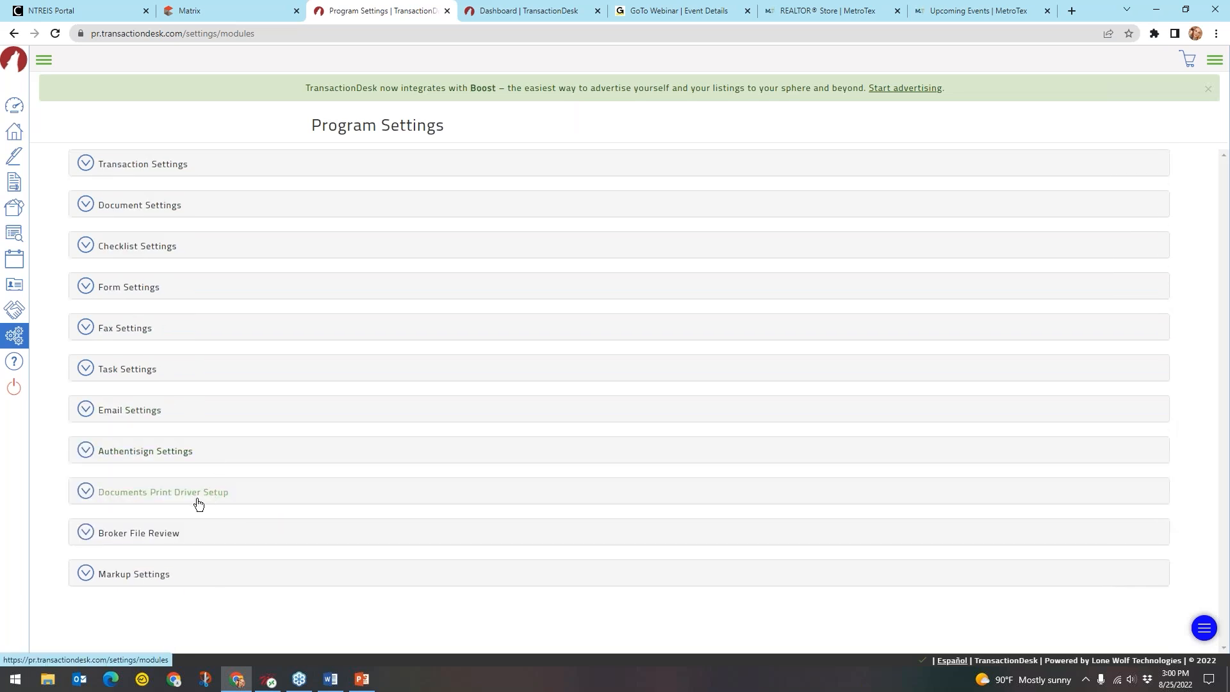
click(157, 541)
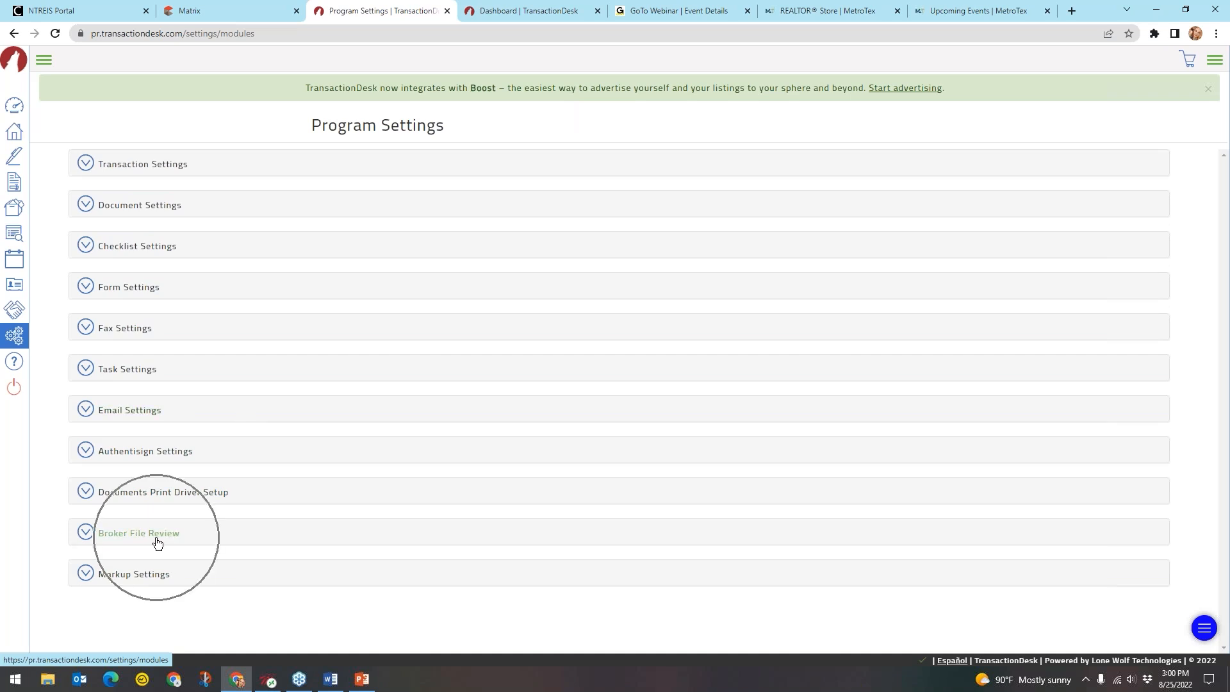
key(ctrl)
key(ctrl)
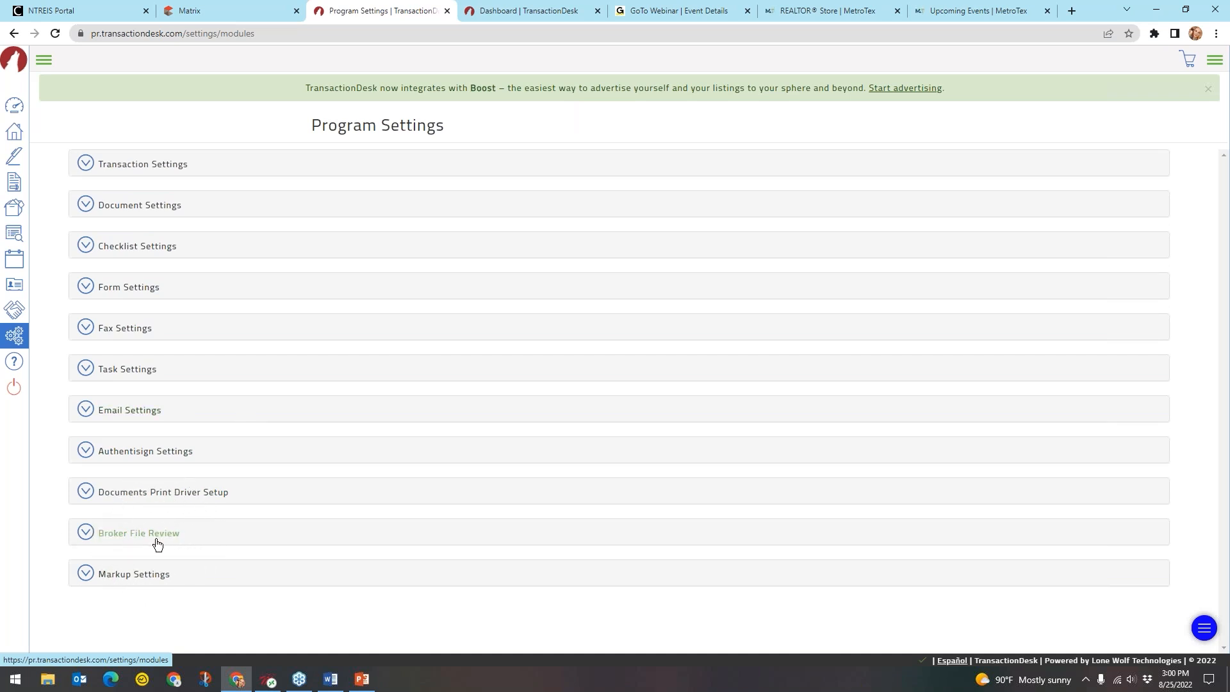
click(148, 580)
scroll(297, 529, down, 2)
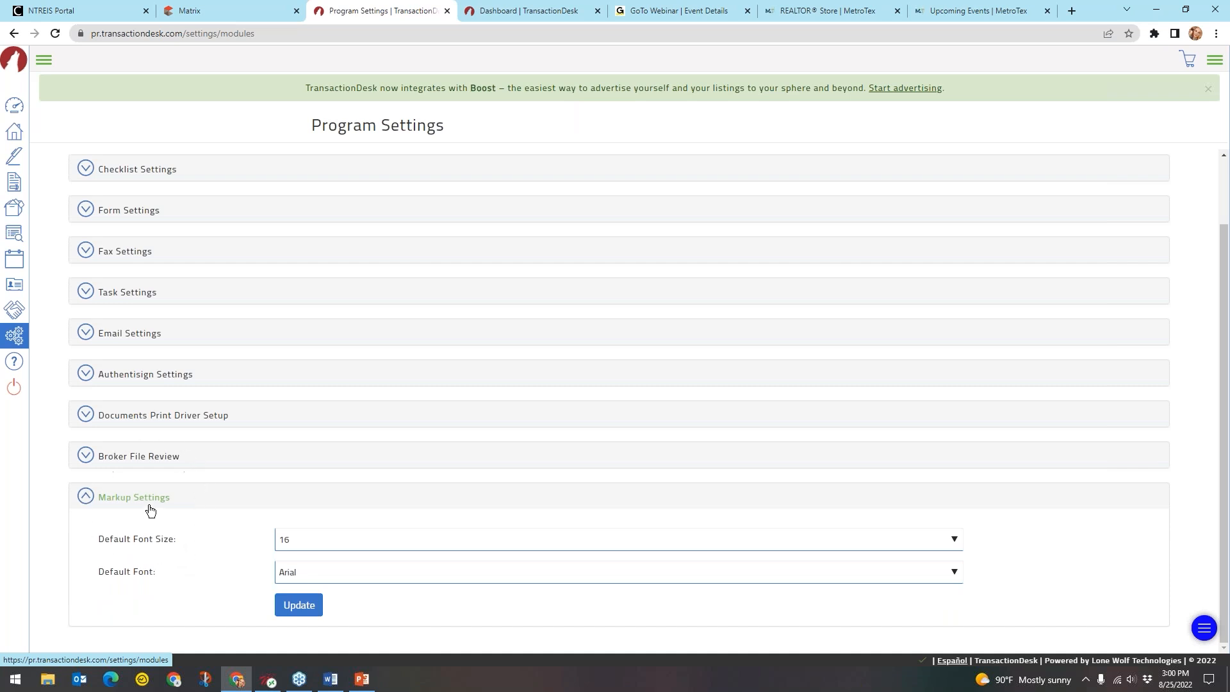
key(ctrl)
key(ctrl)
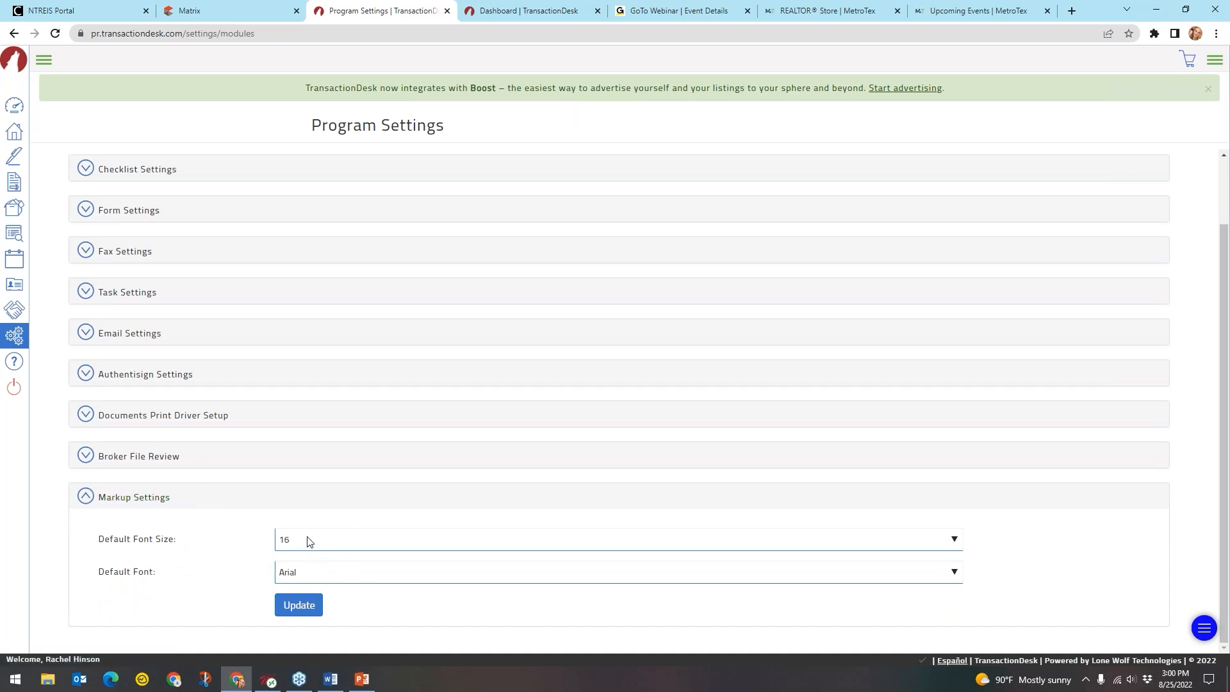
click(130, 499)
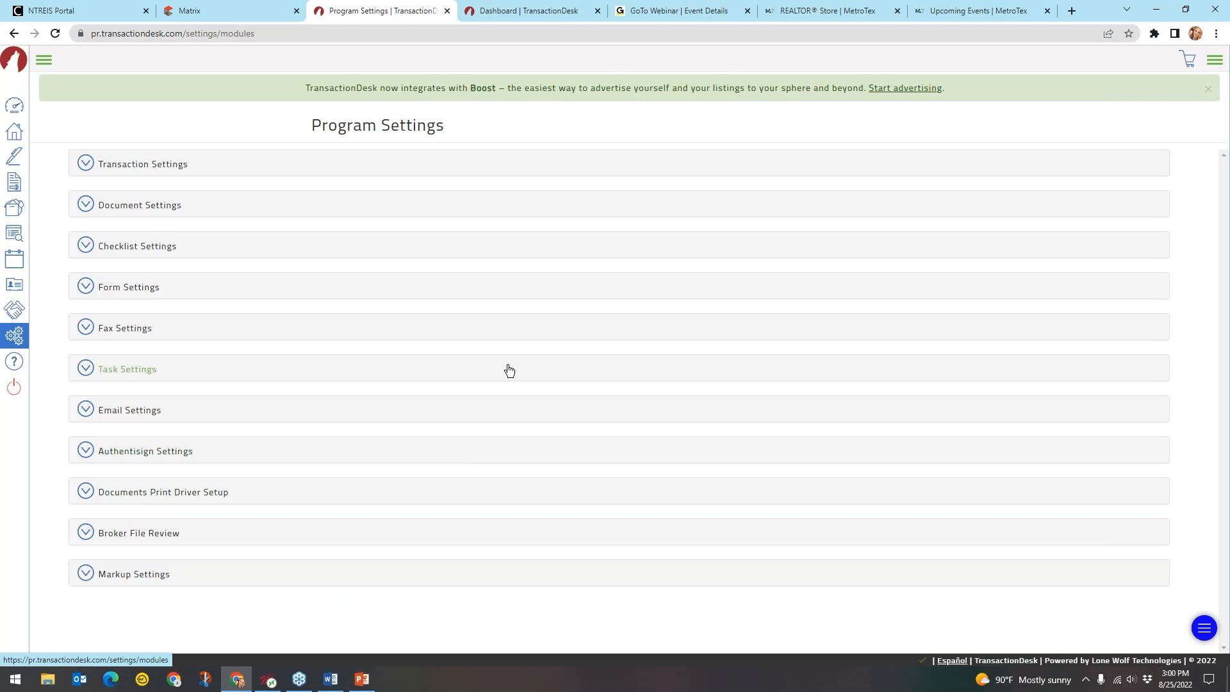
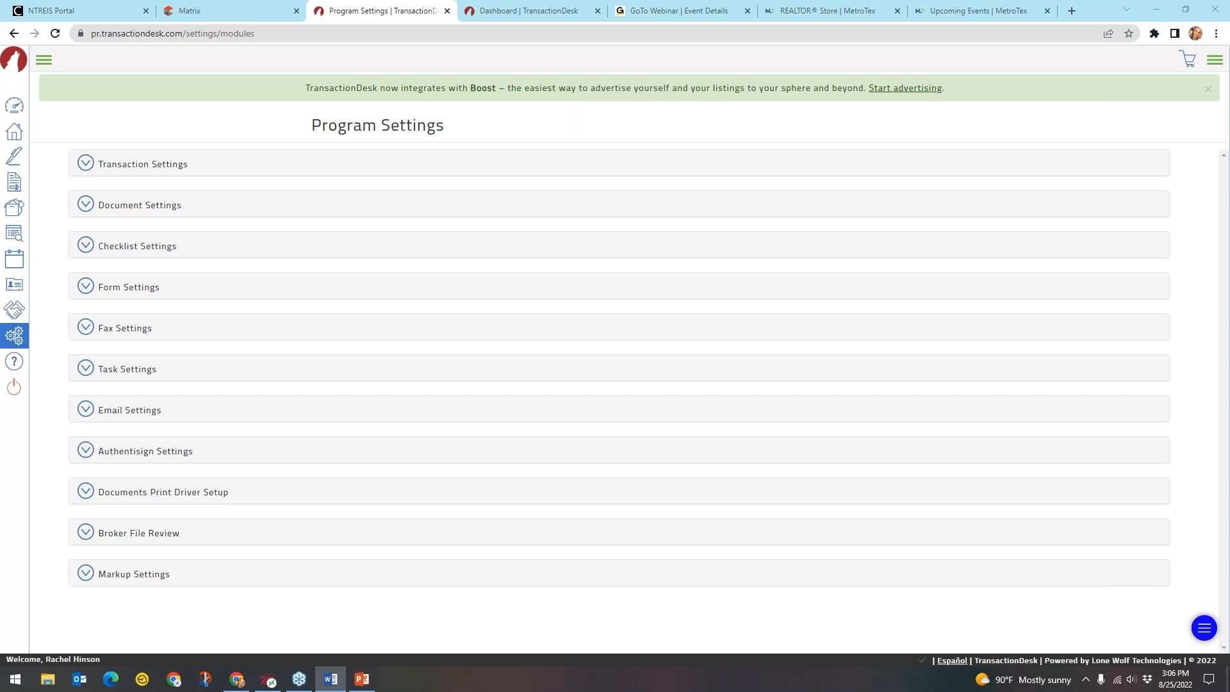
Expand the navigation sidebar and go to the Broker Tools page
key(ctrl)
key(ctrl)
key(ctrl)
click(45, 61)
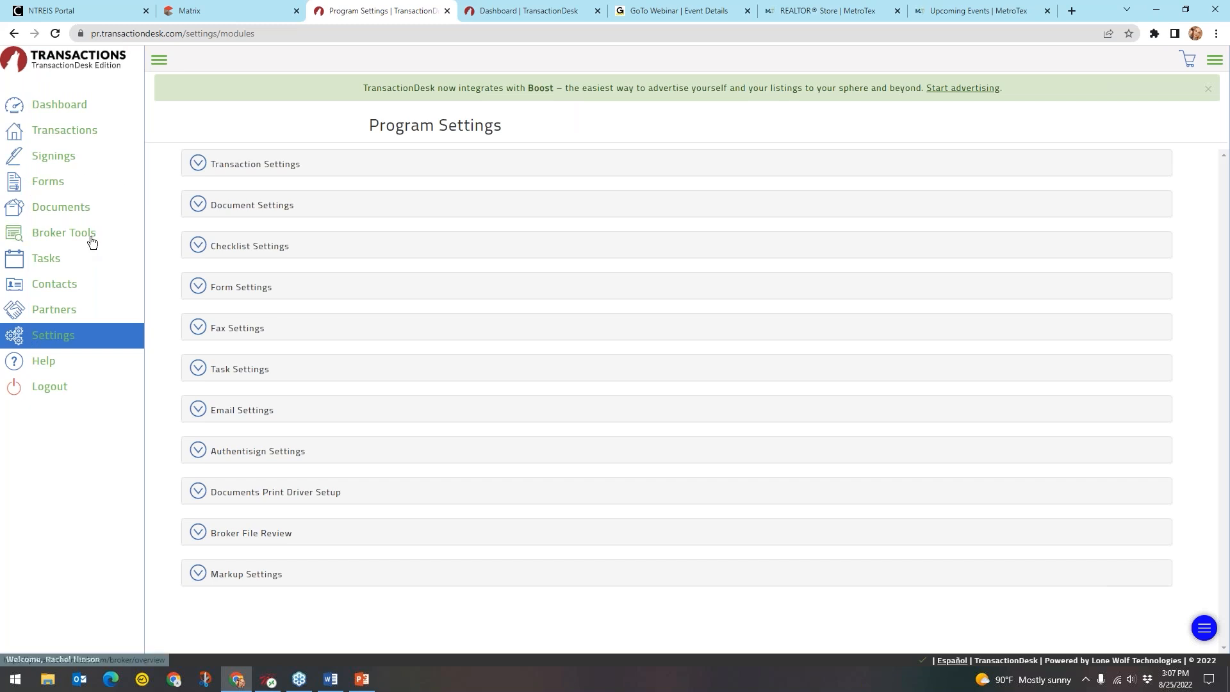
click(73, 240)
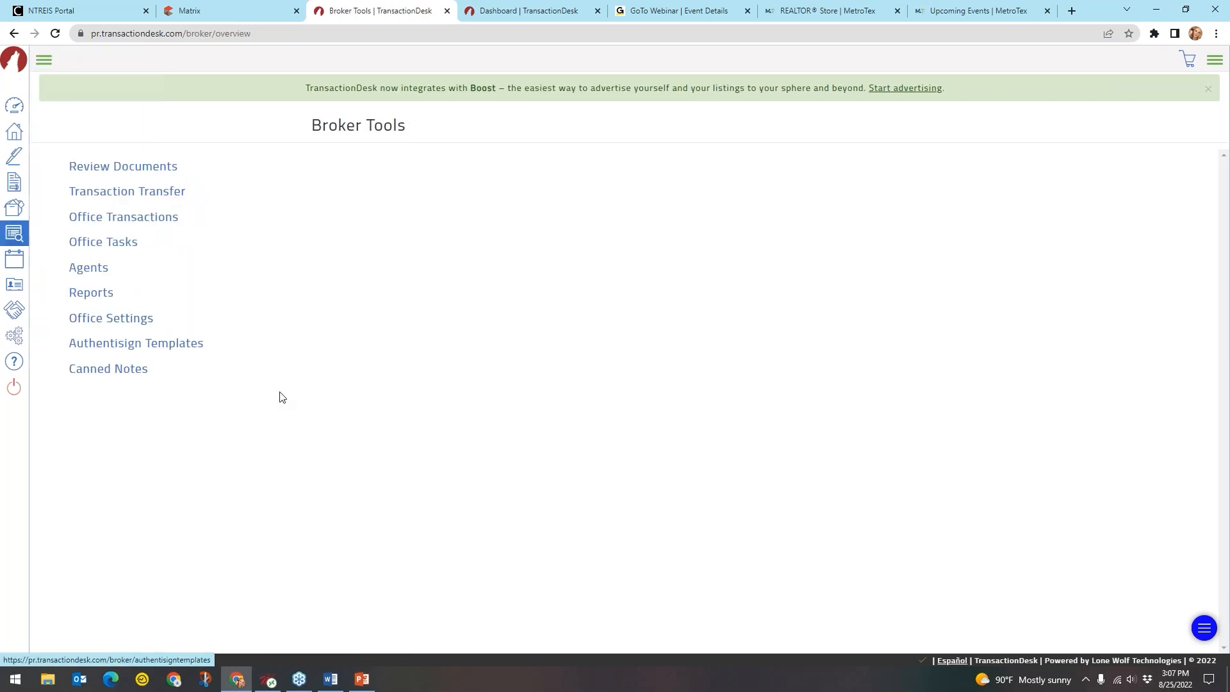
click(147, 168)
click(169, 194)
click(169, 194)
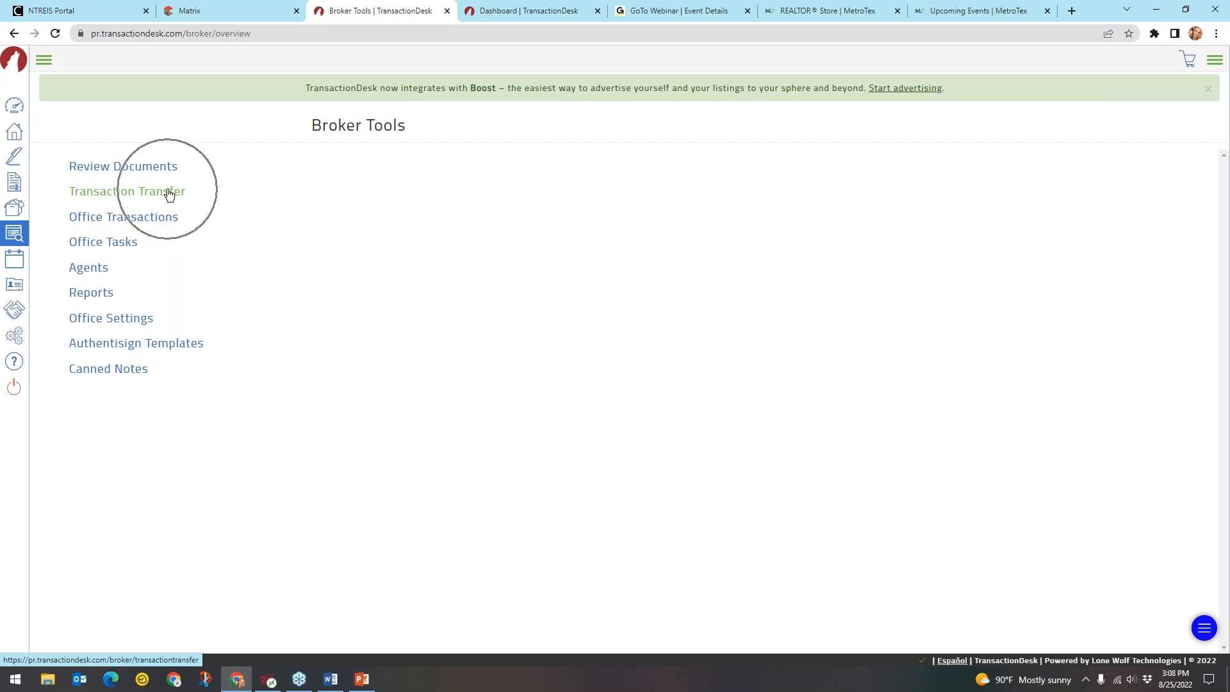
click(169, 195)
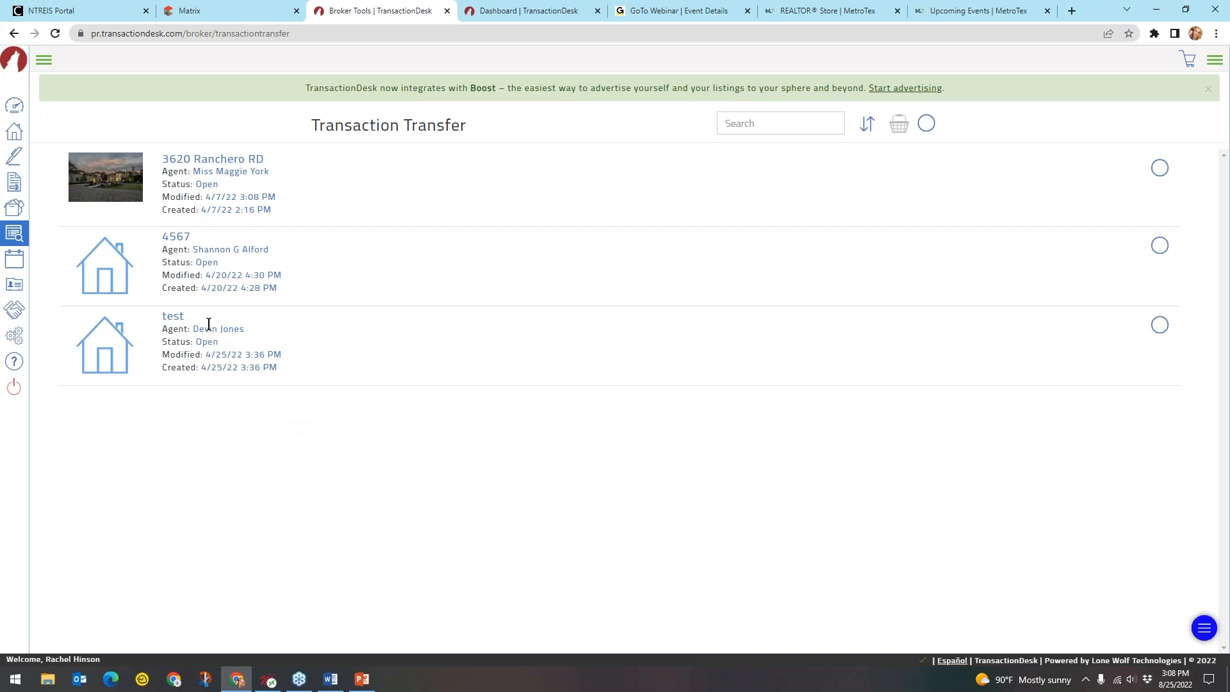
click(248, 328)
click(246, 247)
click(249, 172)
click(248, 172)
click(253, 183)
click(222, 157)
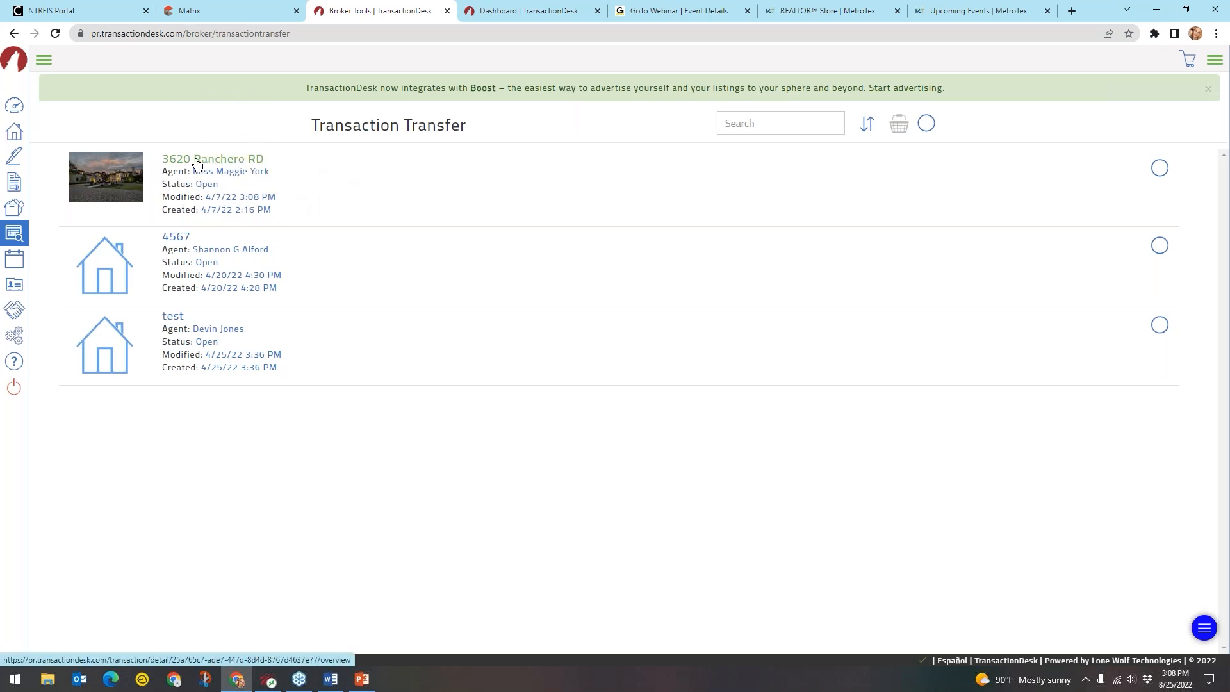
click(102, 184)
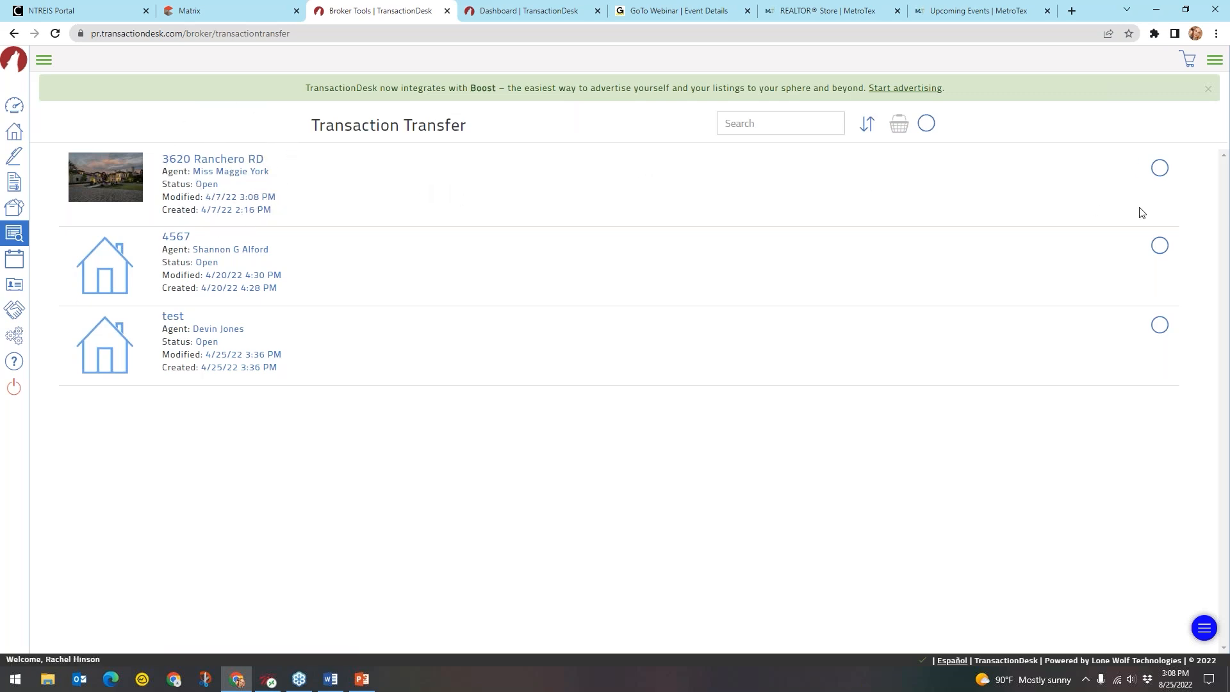
click(1156, 177)
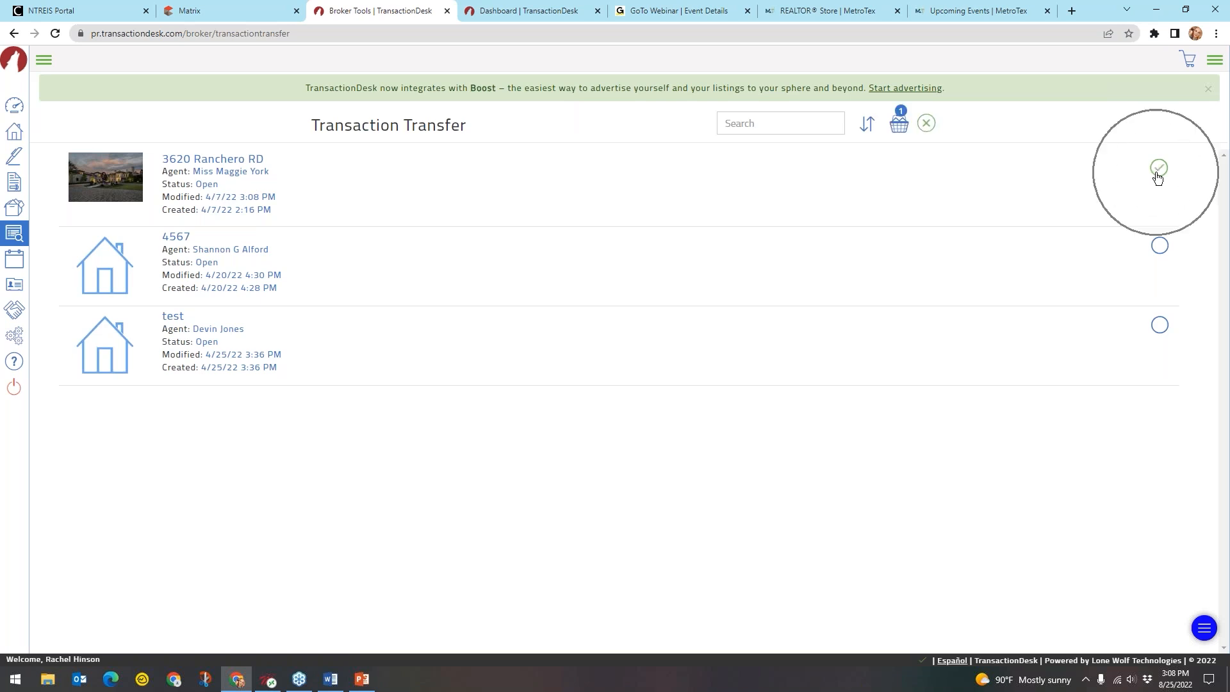
Open the transfer basket holding the one selected transaction
click(867, 138)
click(902, 127)
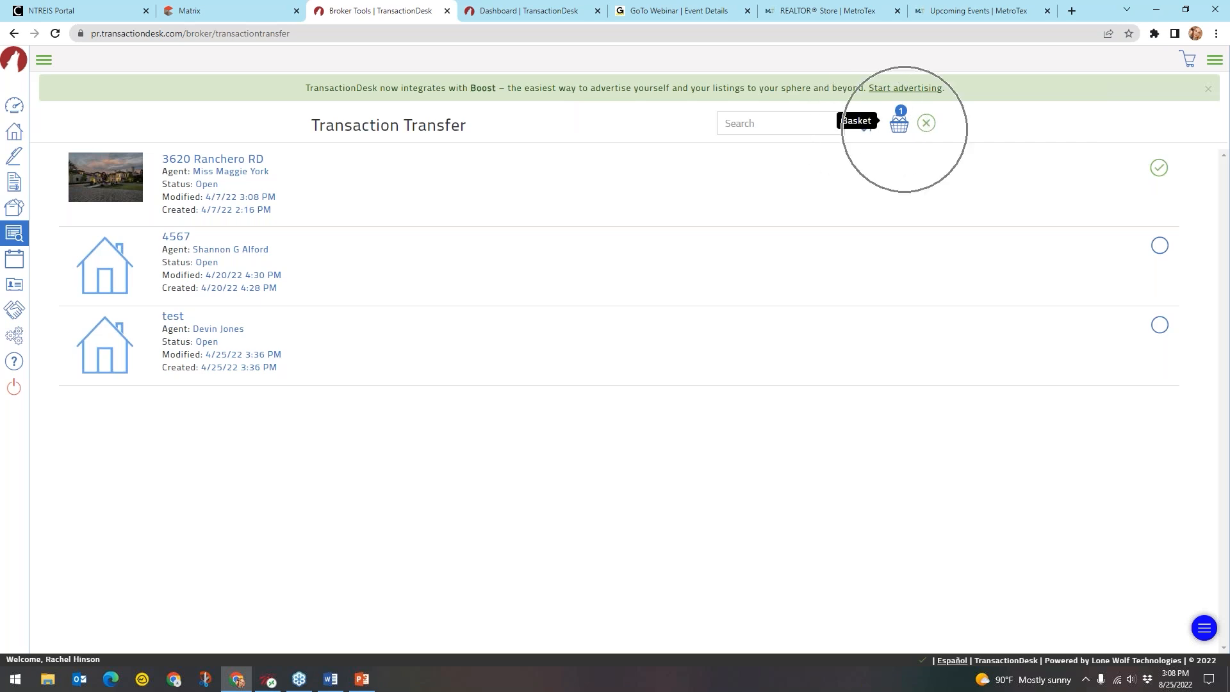
click(898, 124)
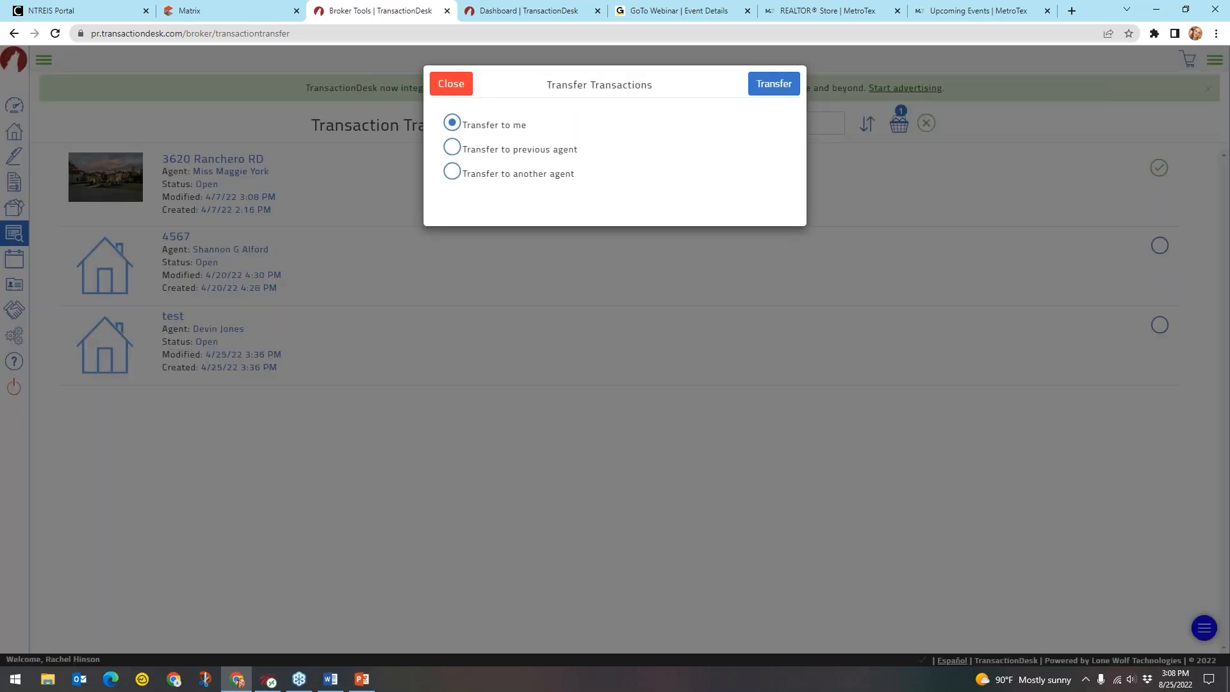
Choose the 'Transfer to another agent' option instead of the previous agent
click(525, 128)
click(446, 148)
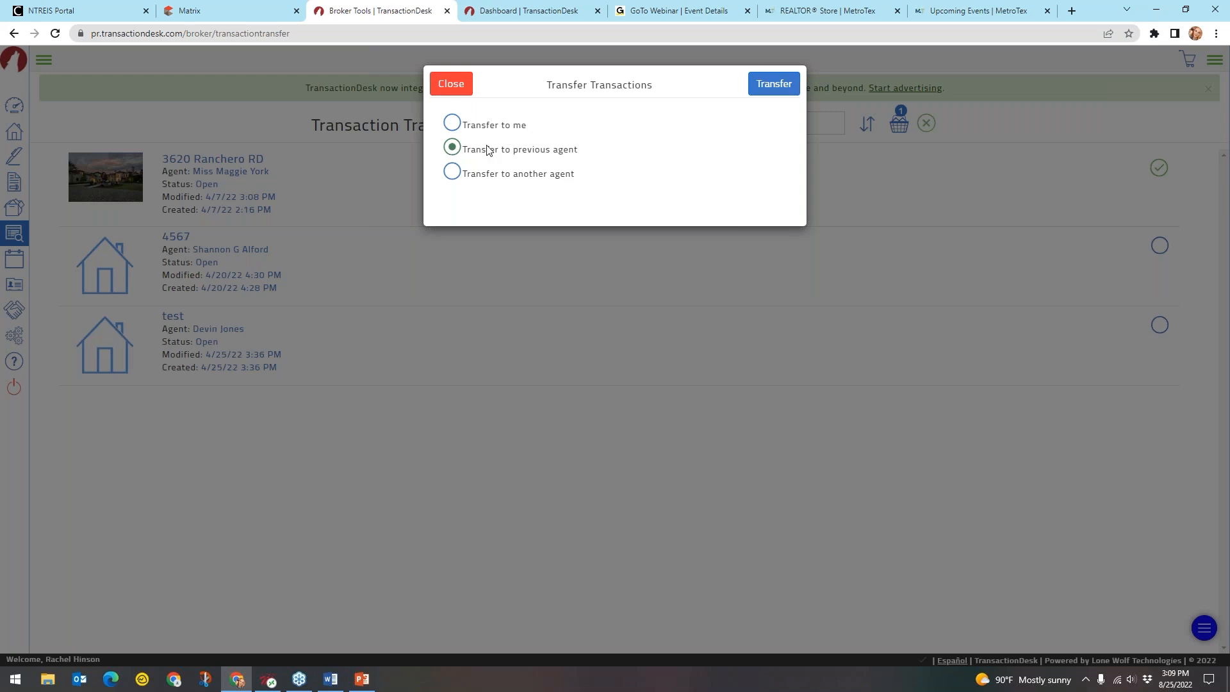
click(568, 156)
click(569, 156)
click(453, 174)
click(542, 182)
key(ctrl)
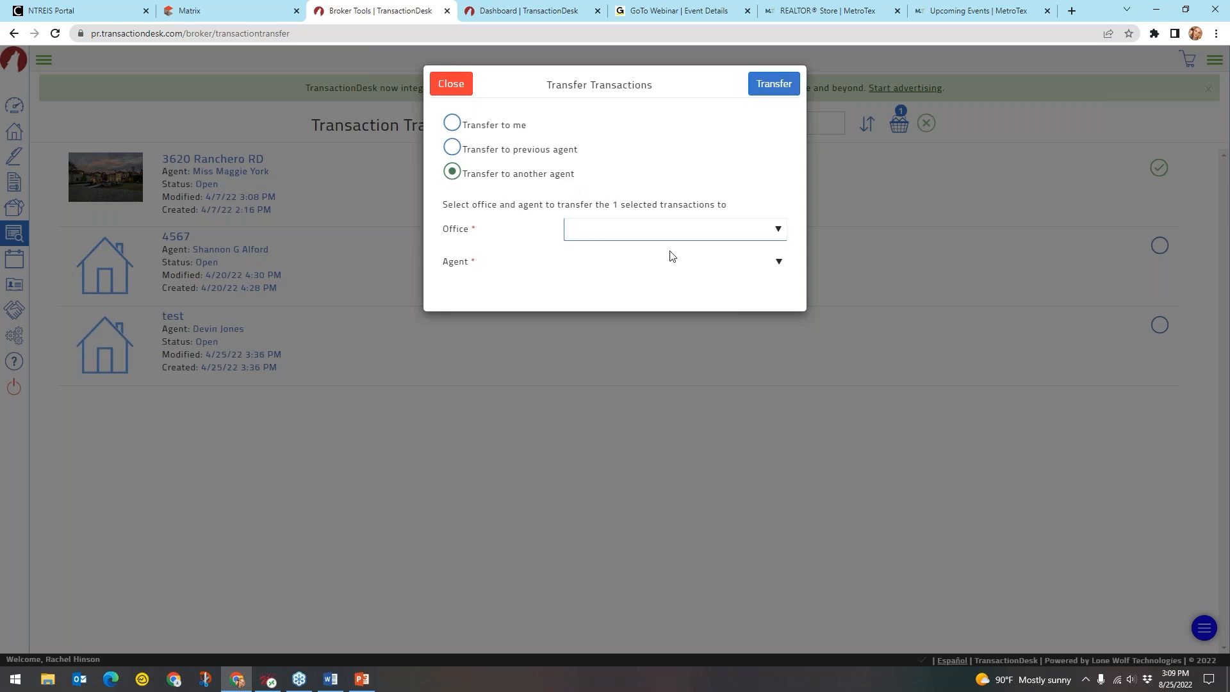
Pick the MetroTex office and the receiving agent, then submit the transfer
click(690, 231)
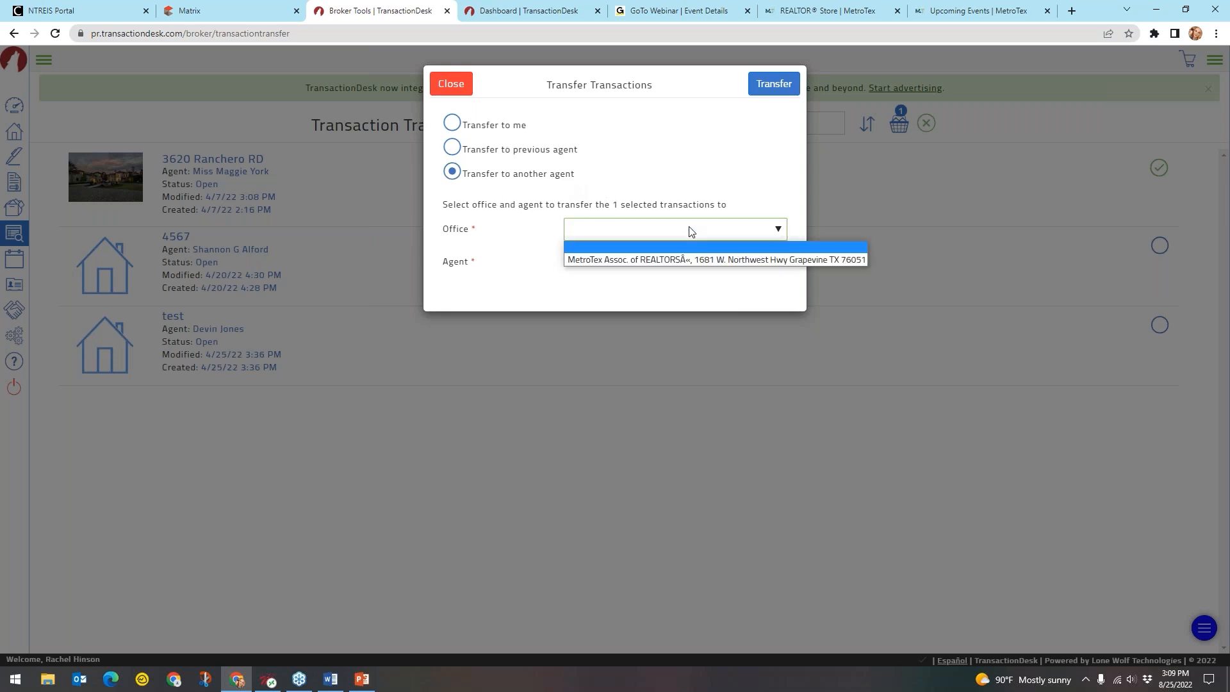
click(693, 259)
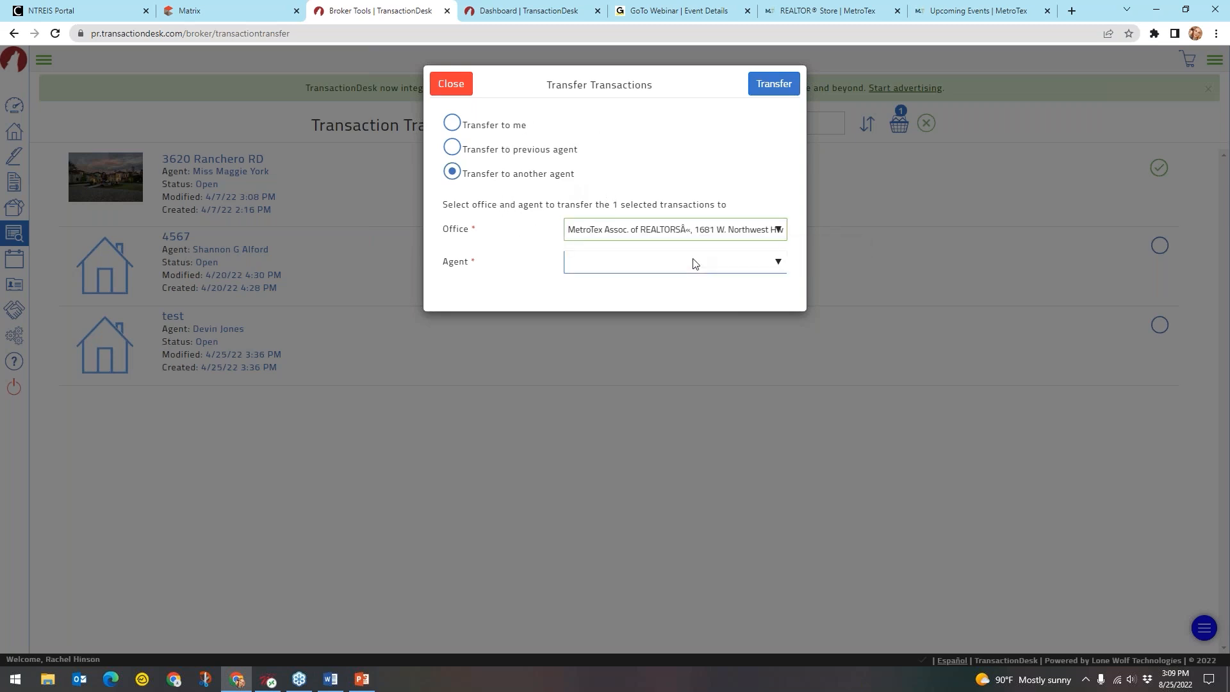
click(695, 263)
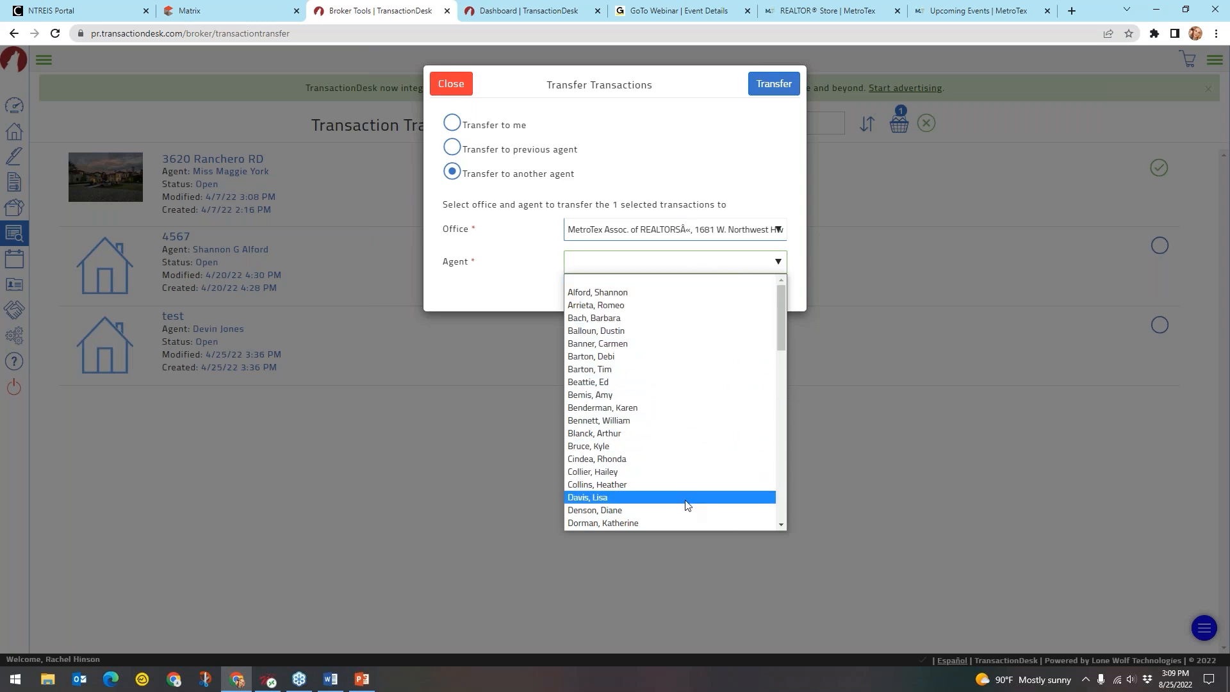
click(529, 277)
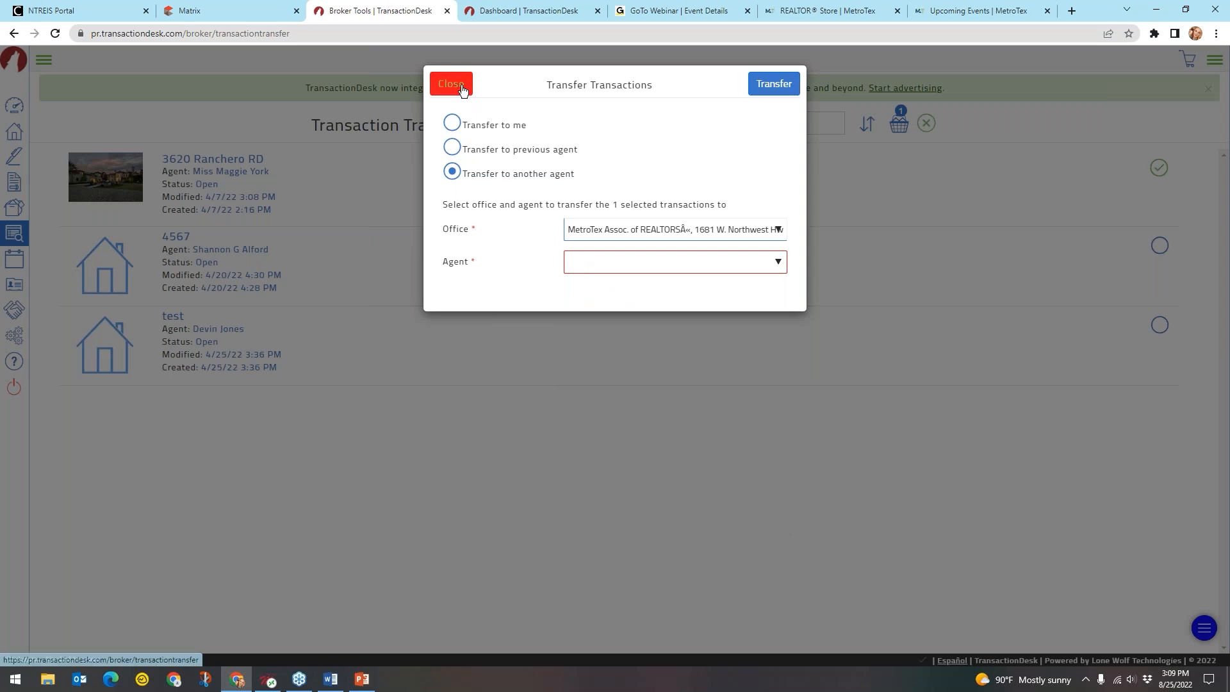
click(643, 261)
scroll(667, 378, down, 4)
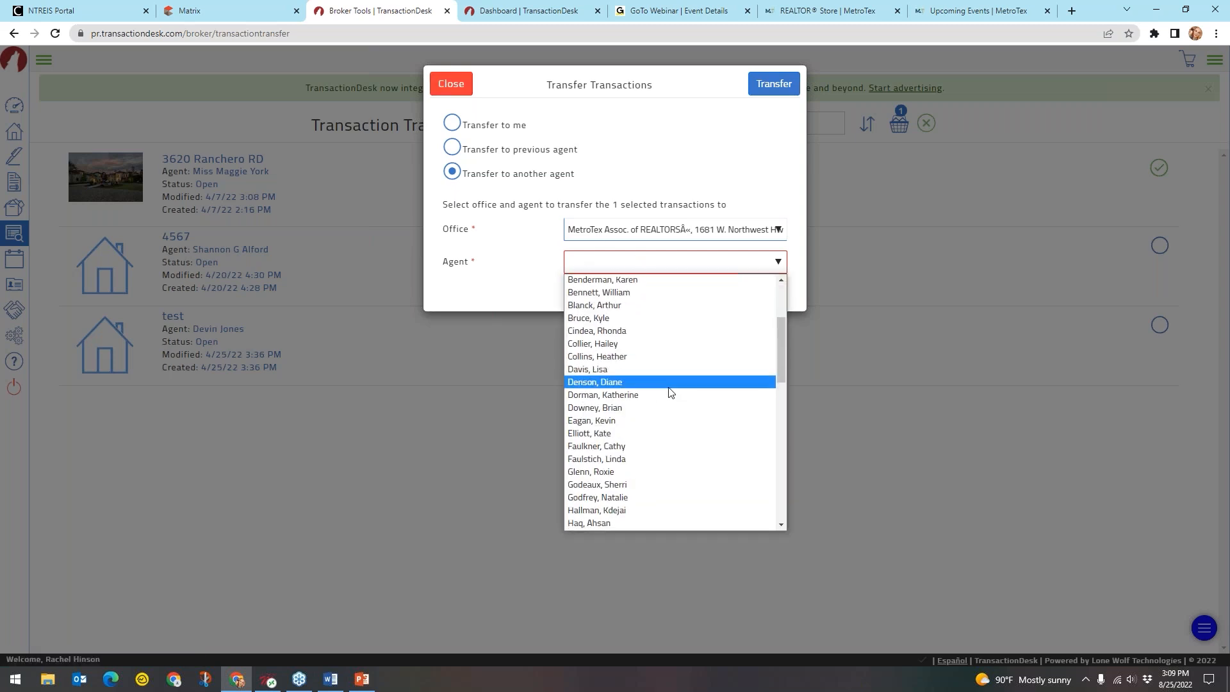
scroll(668, 392, down, 8)
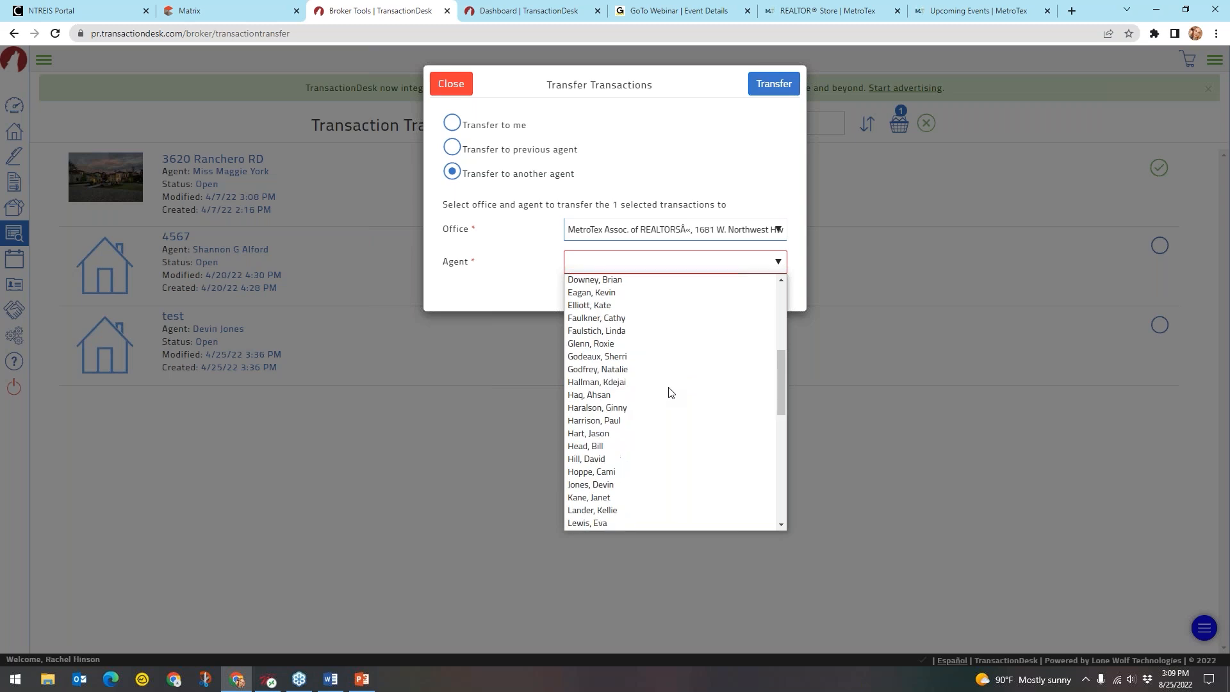
click(629, 460)
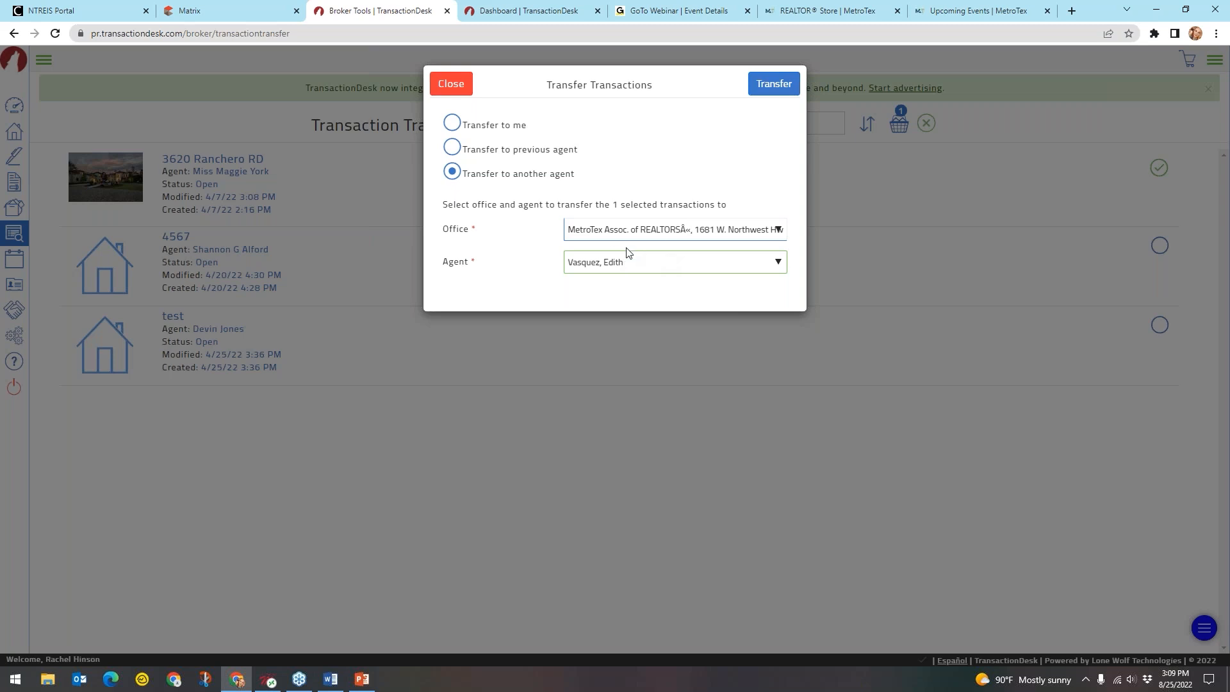
click(773, 84)
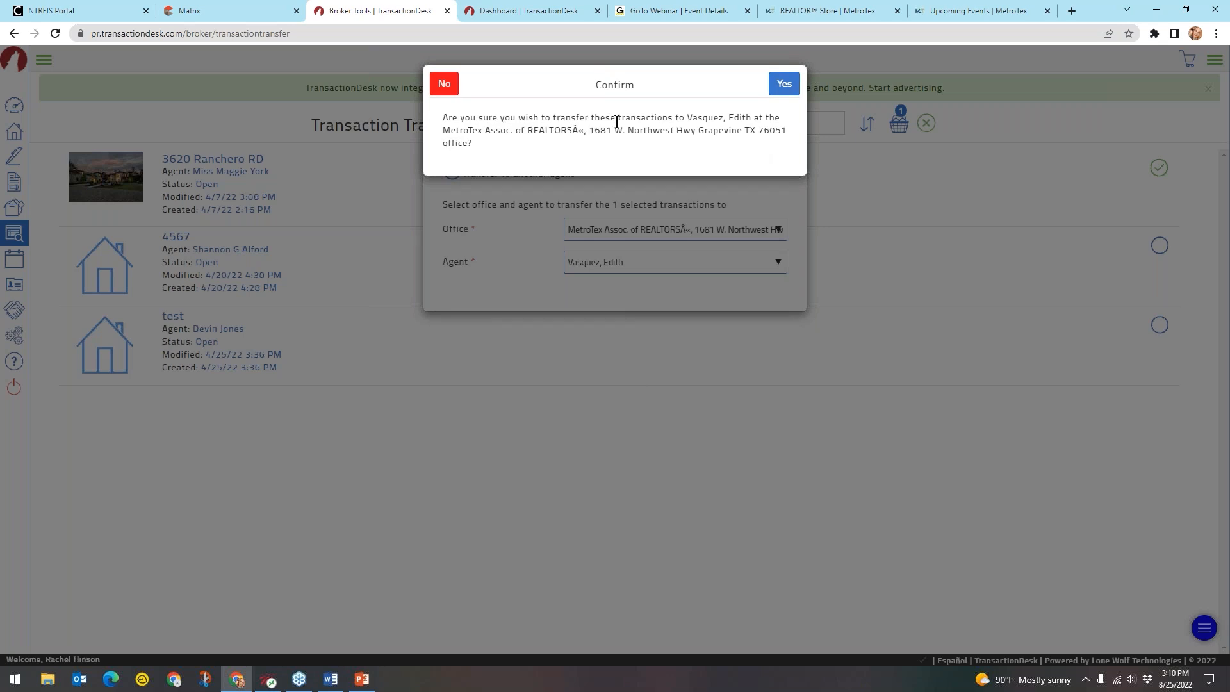
key(ctrl)
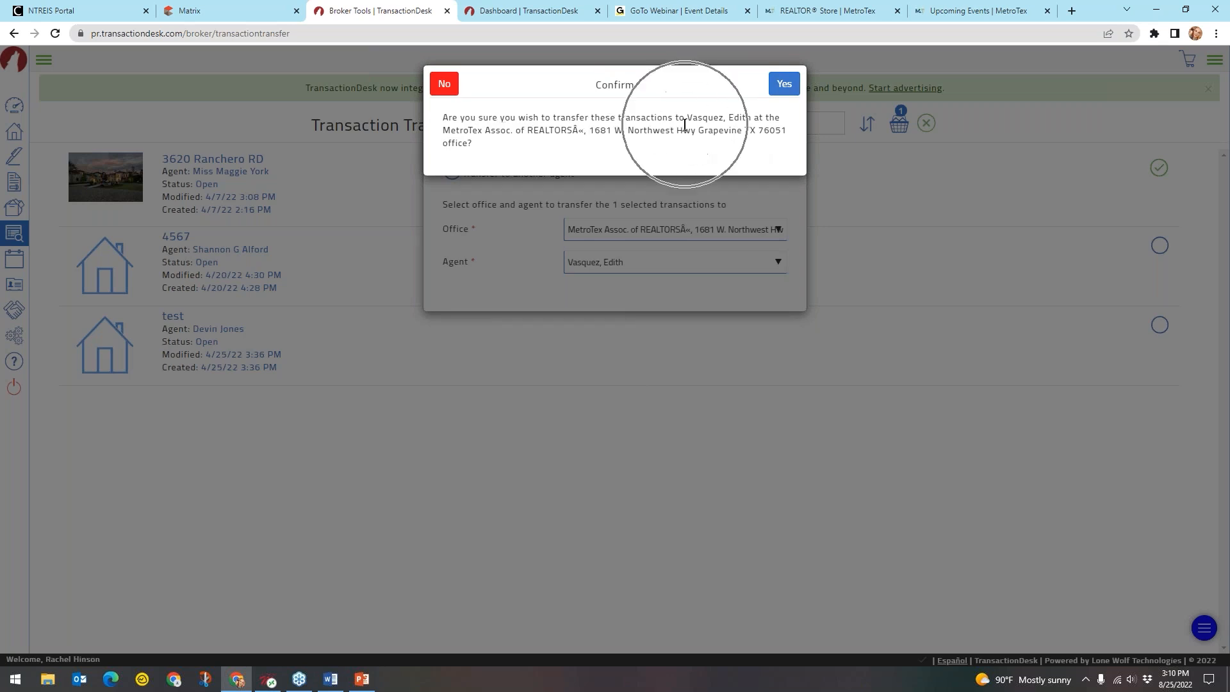
click(783, 83)
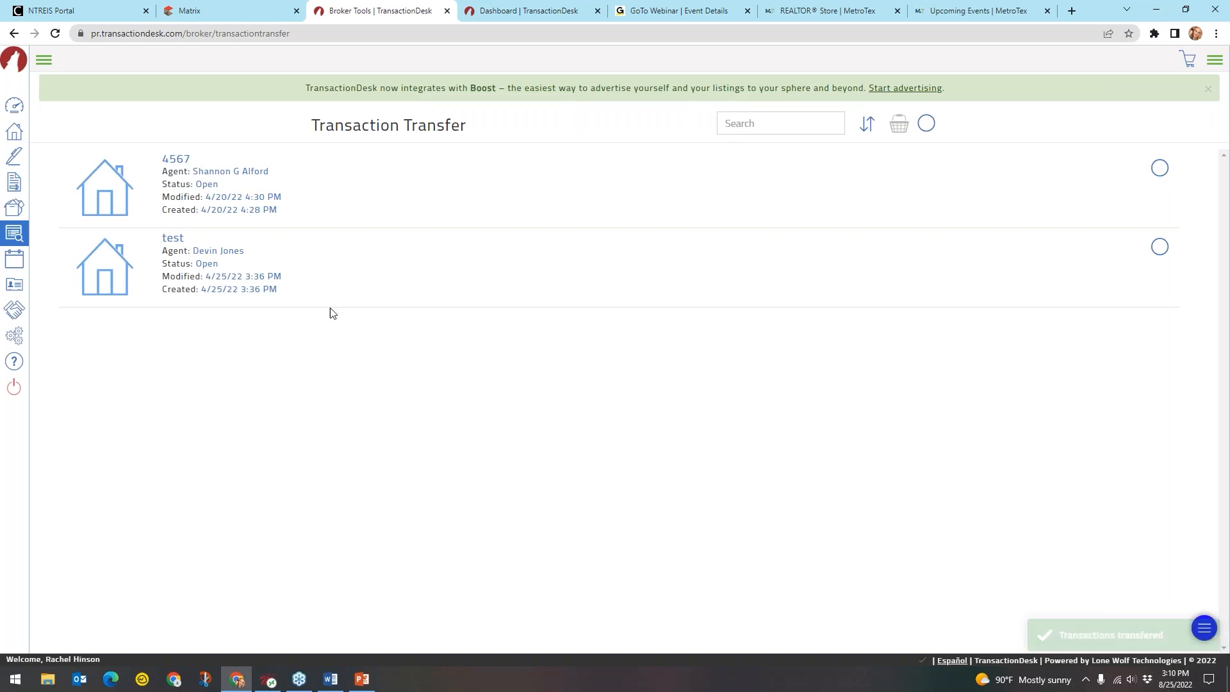
key(ctrl)
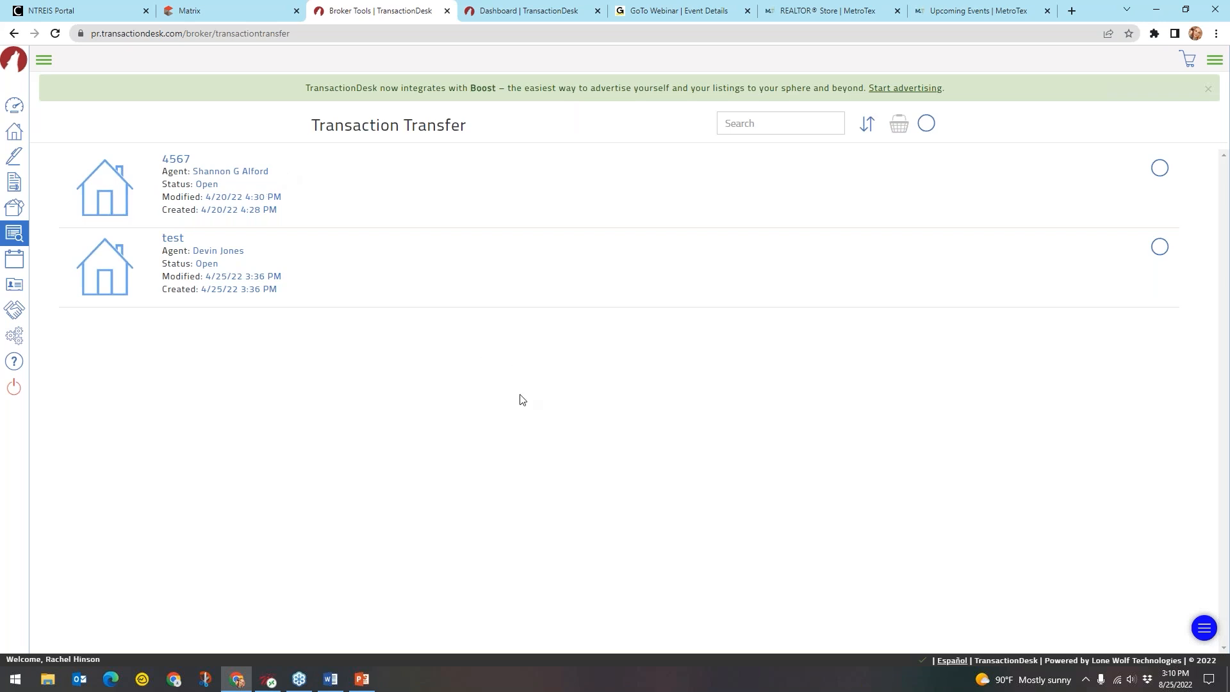
Select the 4567 transaction, then clear its selection again
click(1161, 174)
click(901, 128)
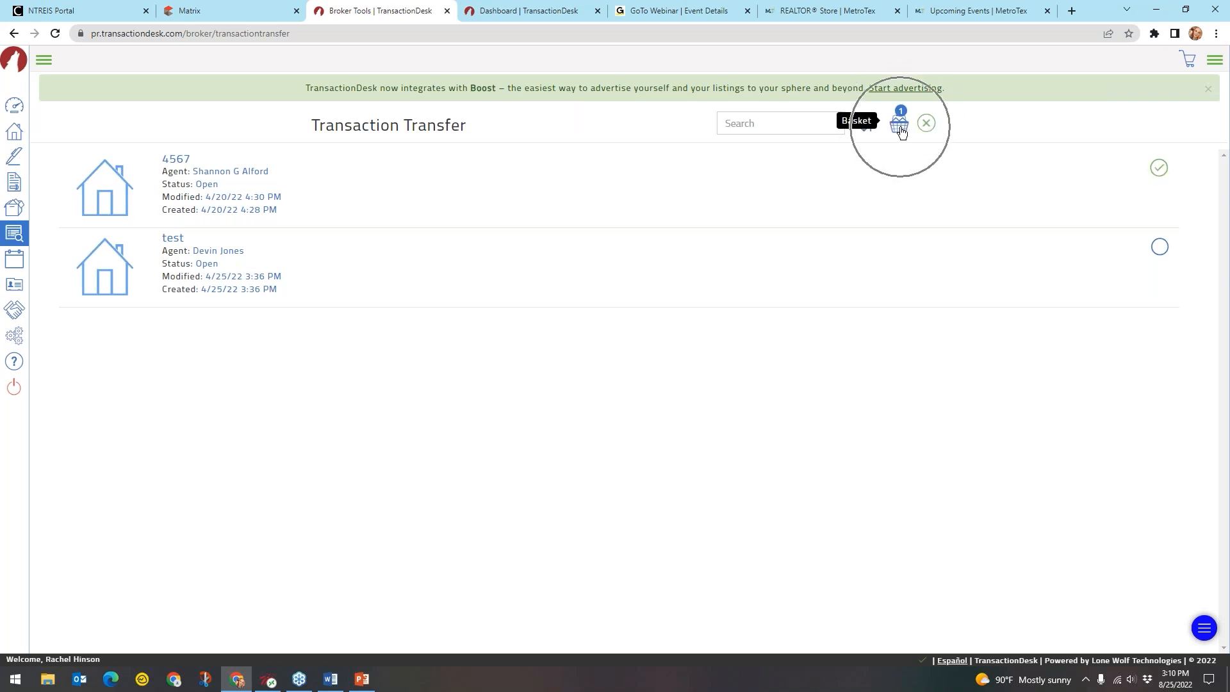
click(1159, 168)
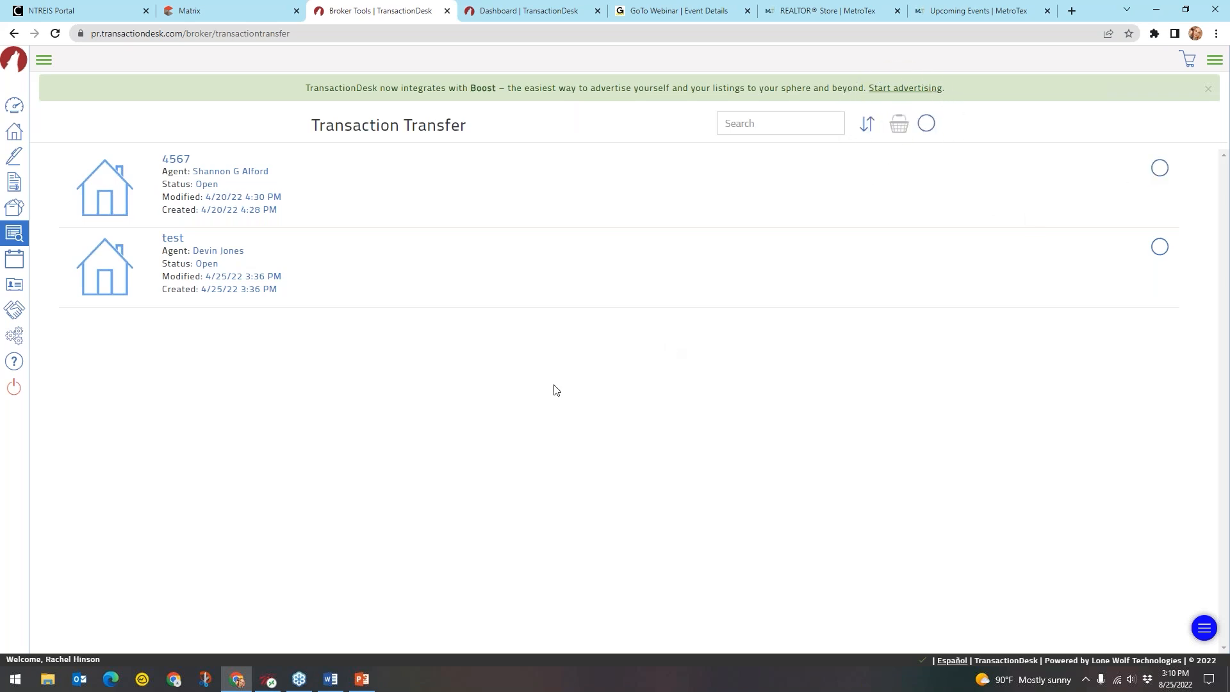
click(45, 61)
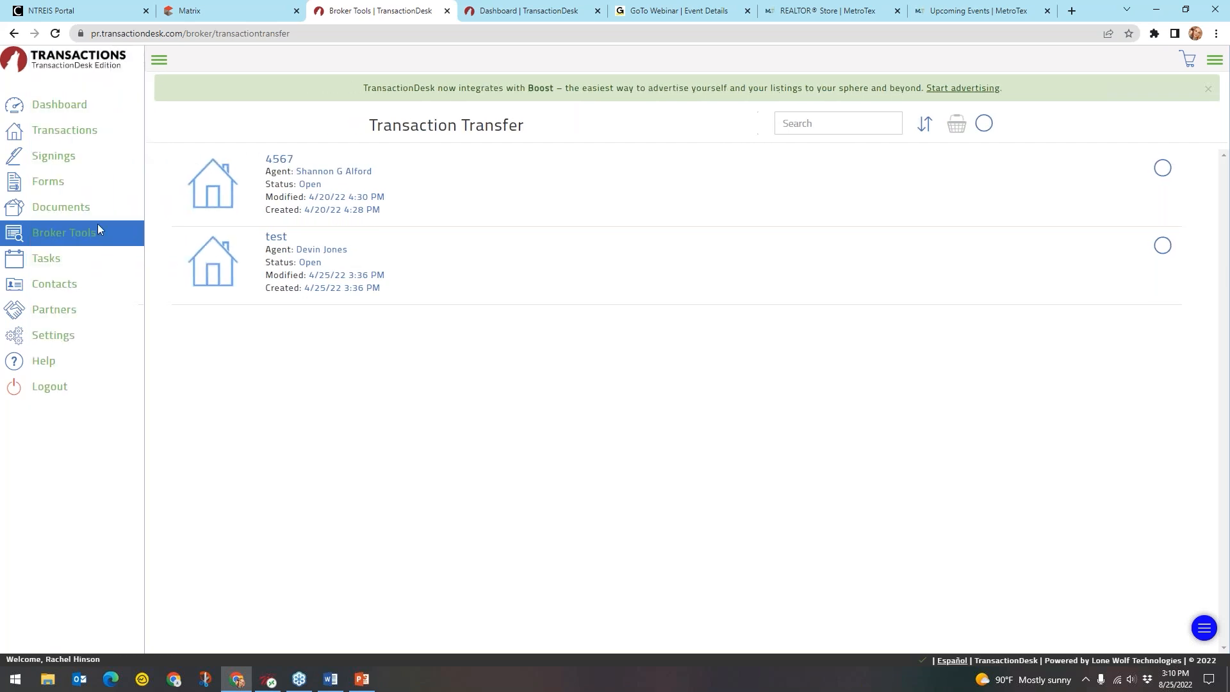
click(92, 240)
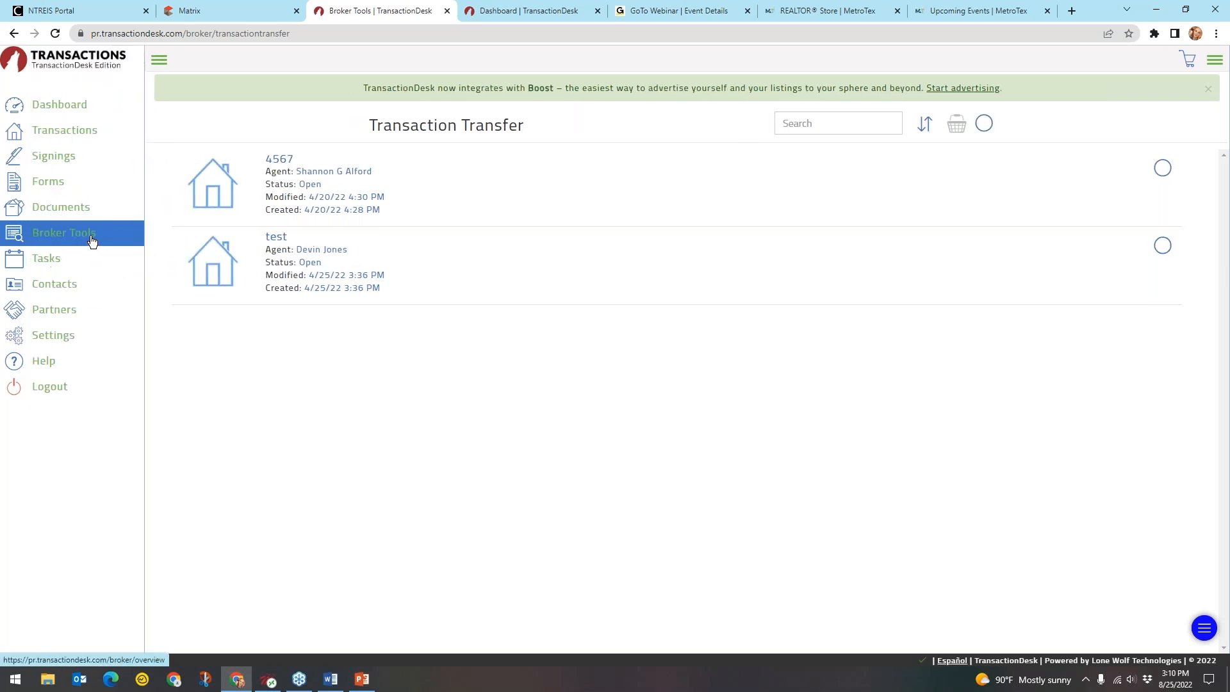
click(165, 221)
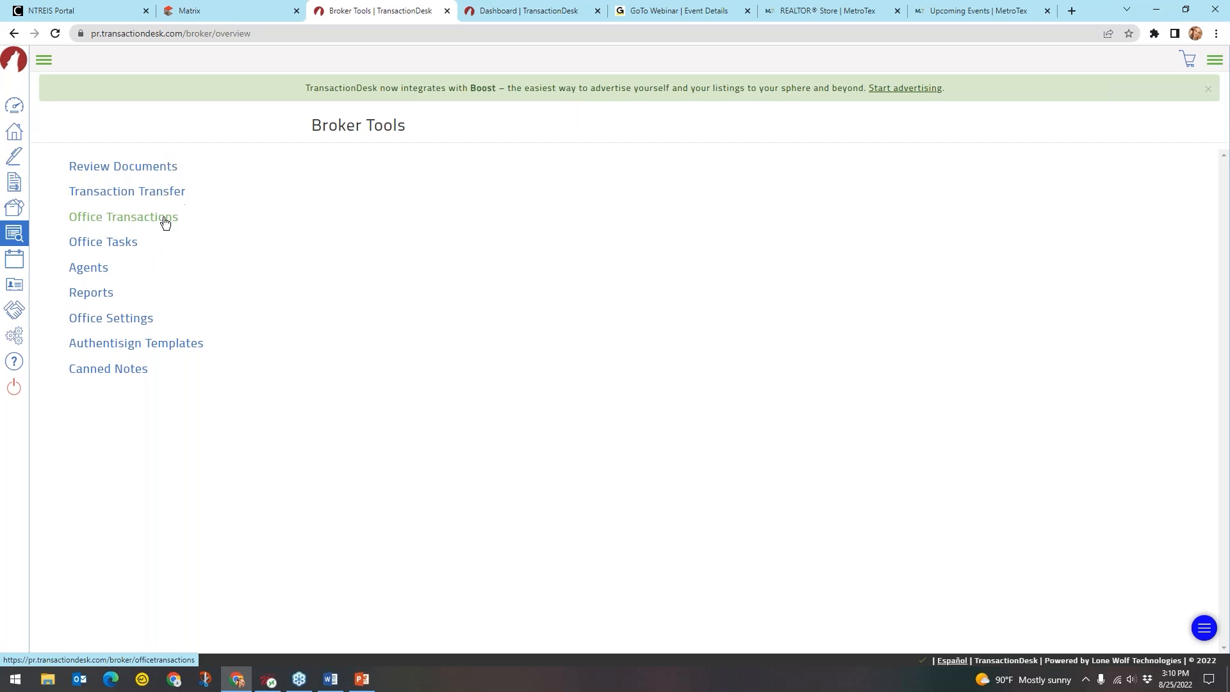
key(ctrl)
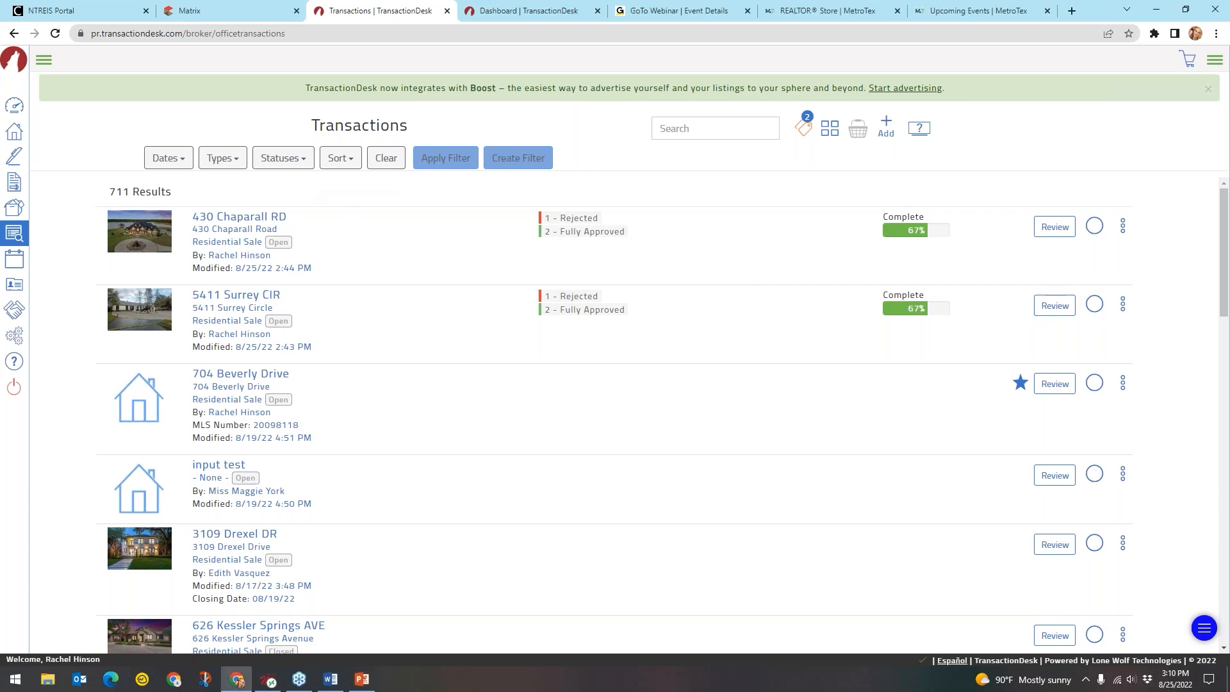
click(234, 221)
key(ctrl)
key(ctrl)
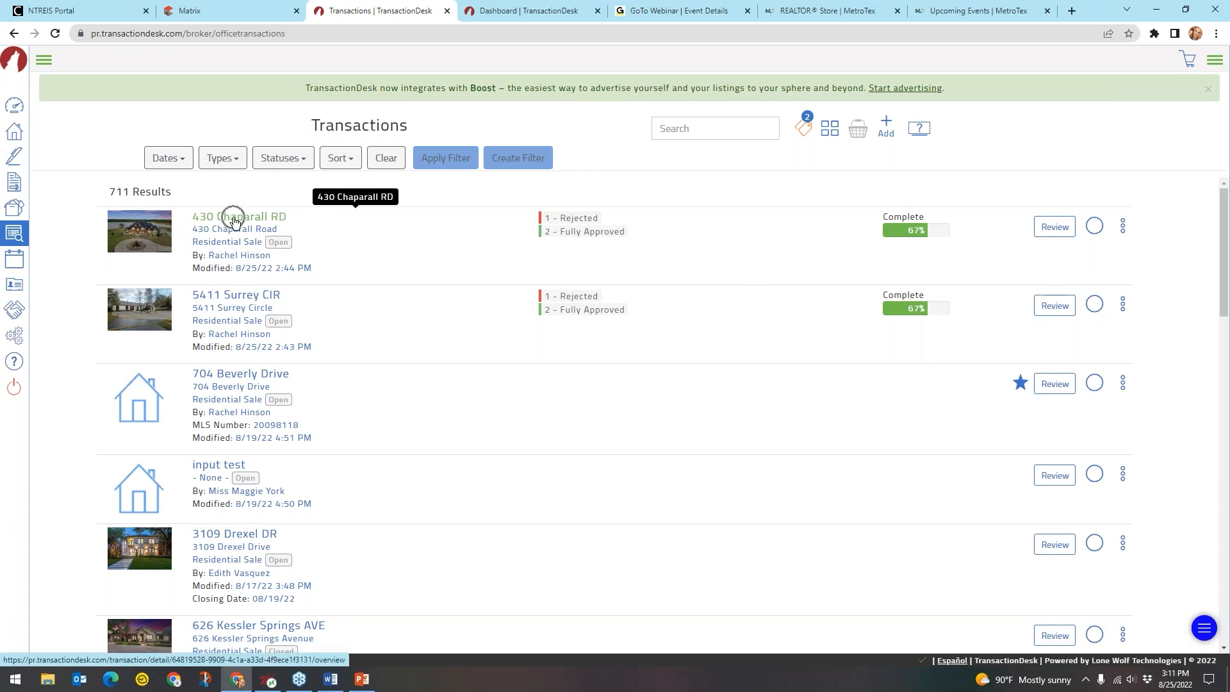
key(ctrl)
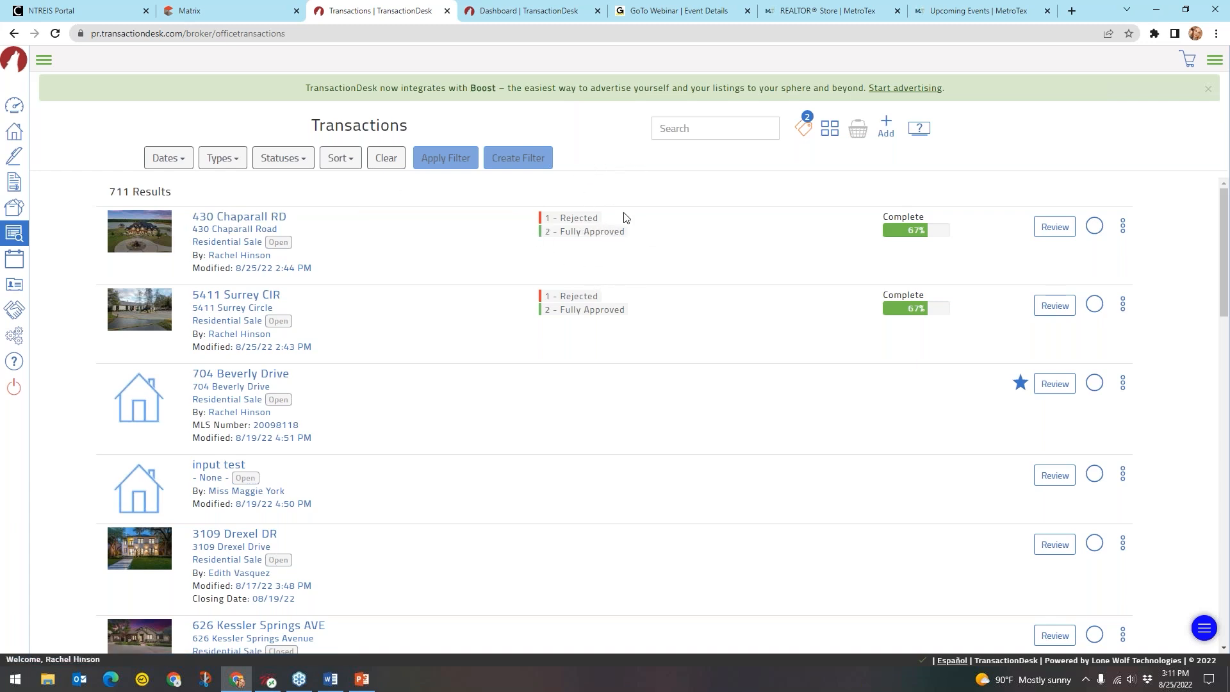
key(ctrl)
key(ctrl)
key(ctrl)
key(ctrl)
key(ctrl)
key(ctrl)
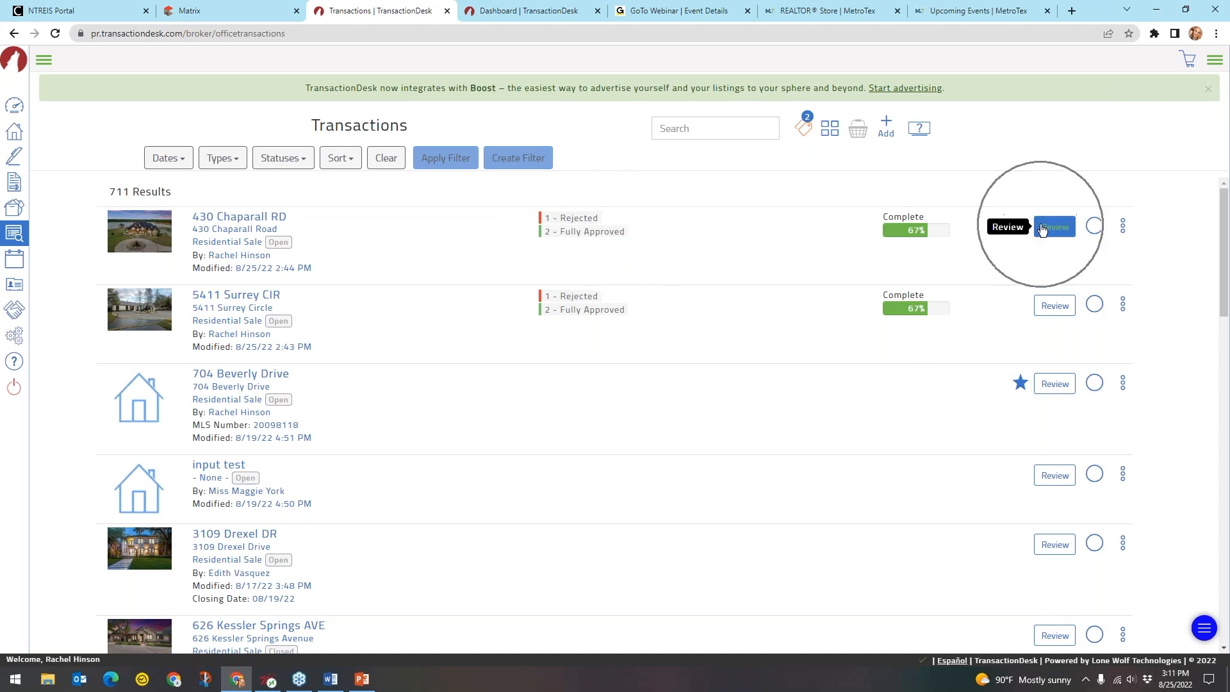
key(ctrl)
key(ctrl)
key(ctrl)
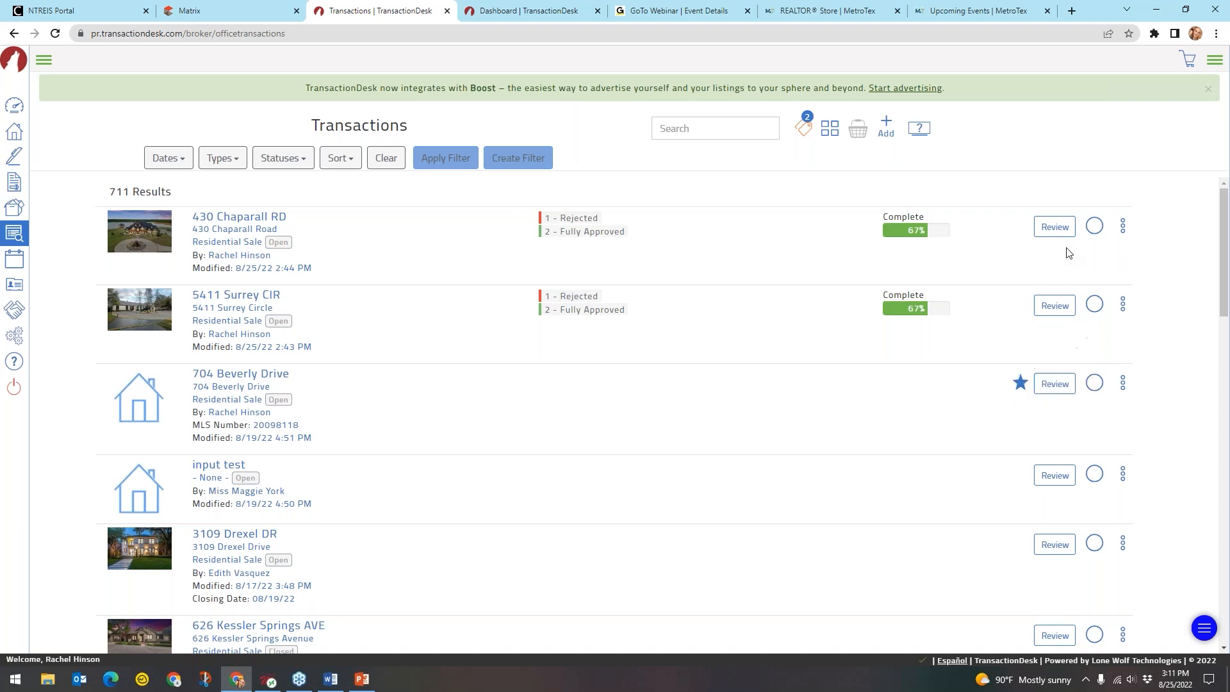
key(ctrl)
scroll(666, 252, down, 4)
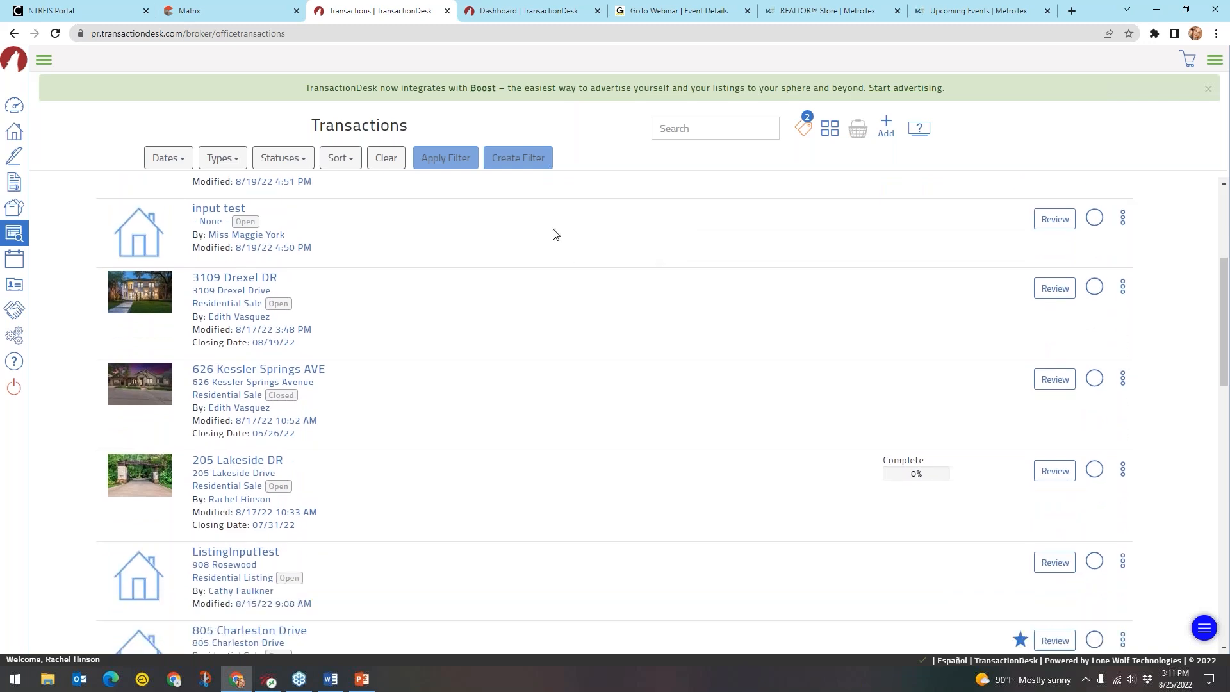
drag(286, 235, 209, 236)
click(292, 241)
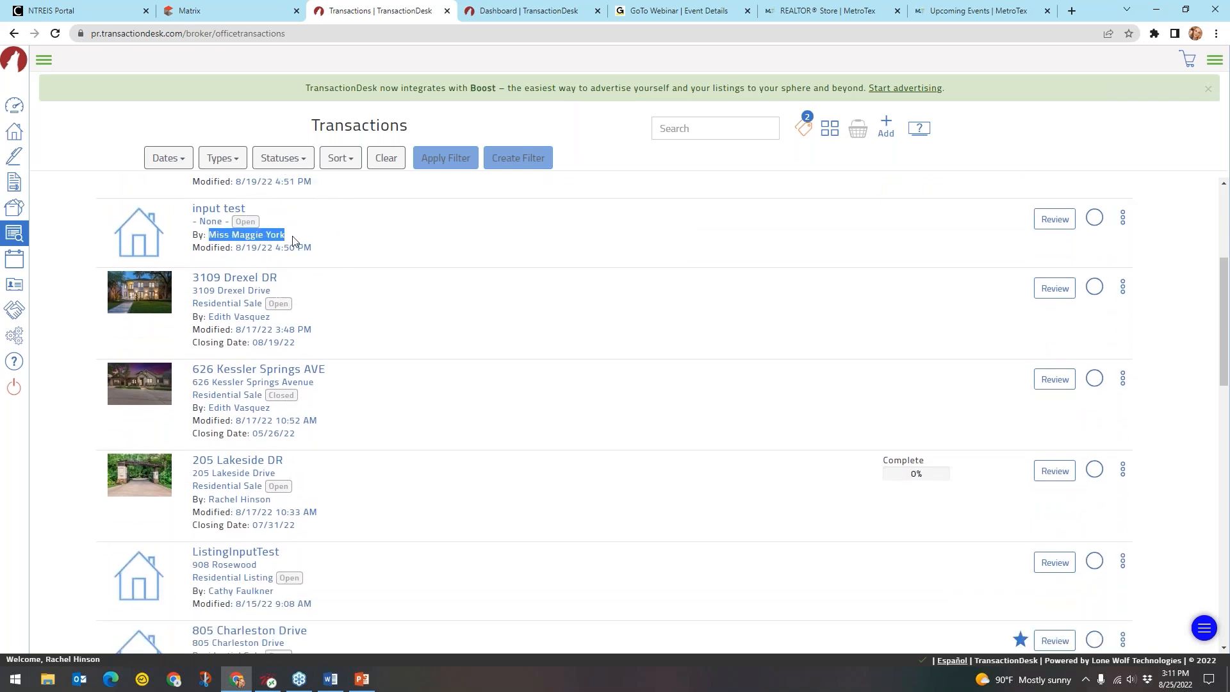
drag(270, 316, 209, 317)
click(330, 316)
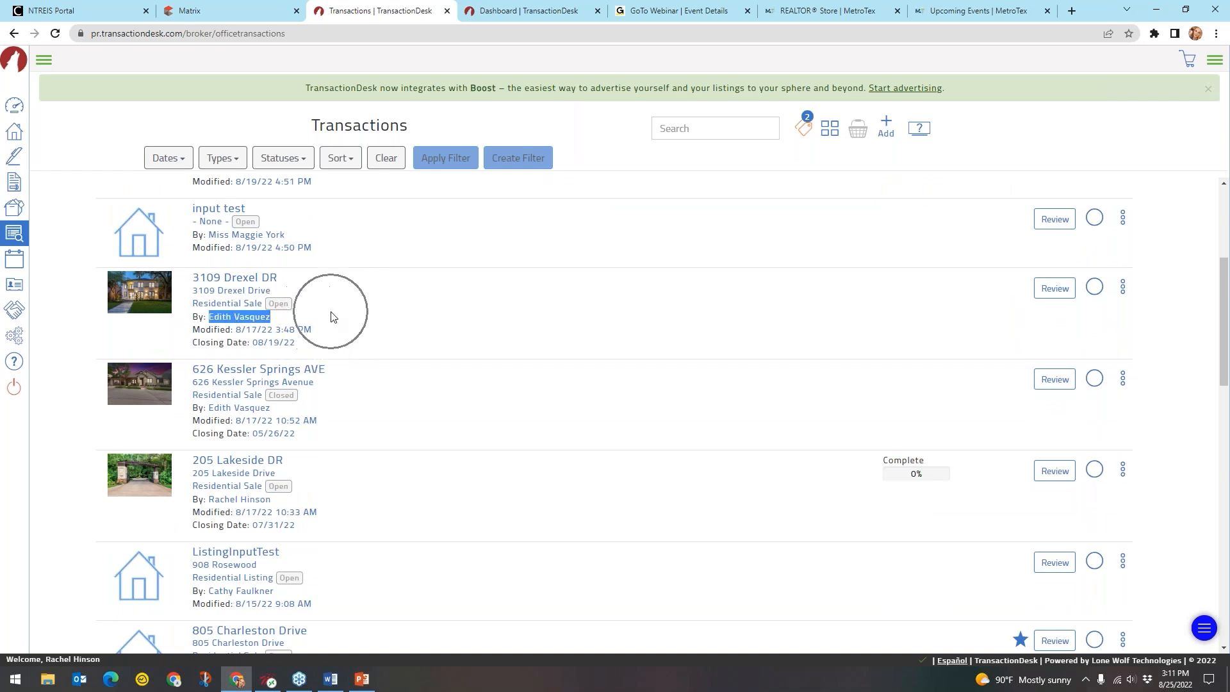
scroll(417, 306, down, 4)
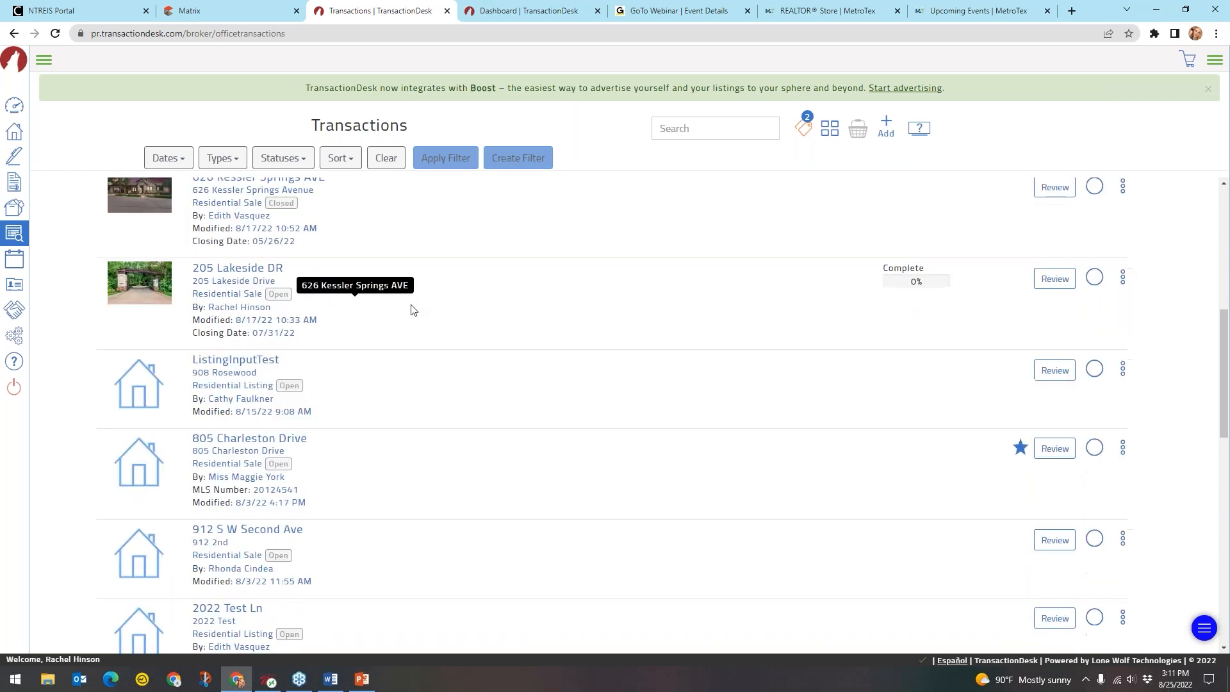
drag(275, 506, 210, 507)
click(301, 505)
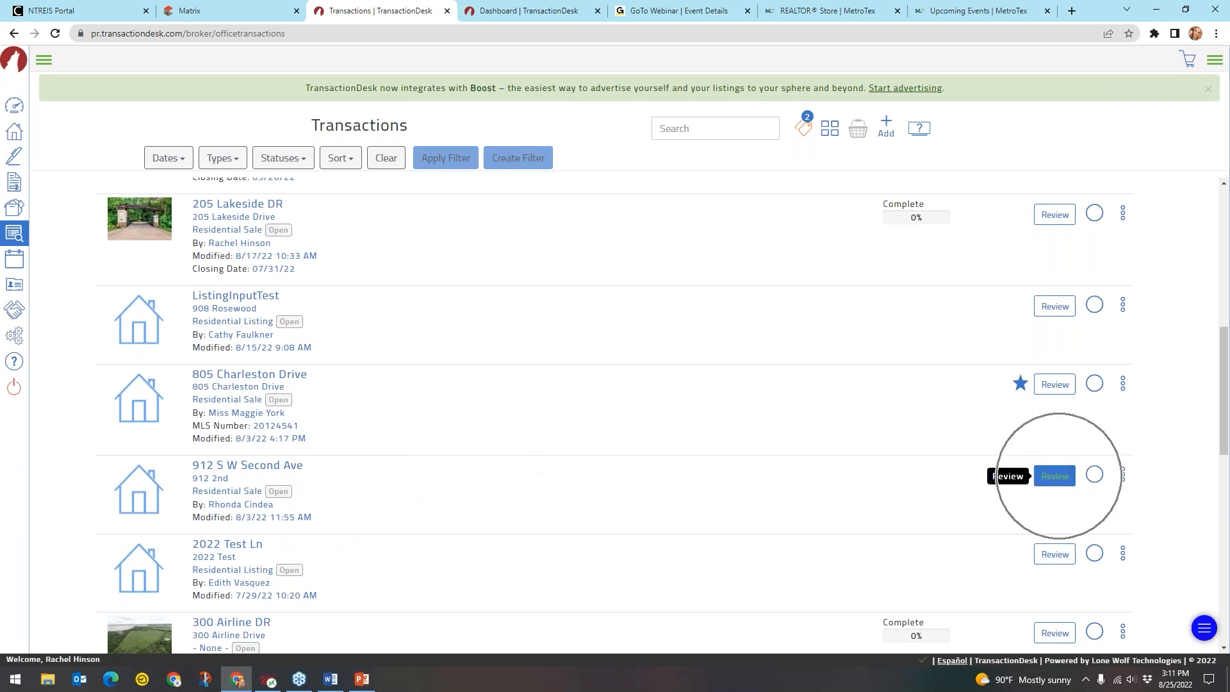
click(1123, 474)
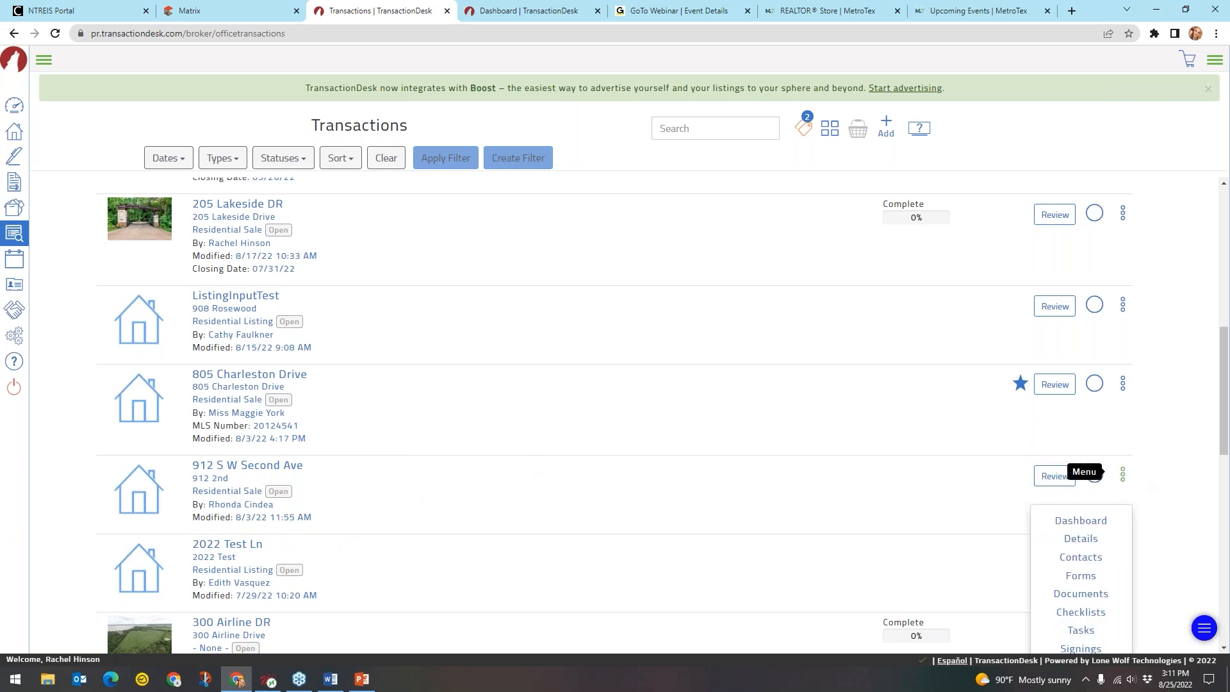
scroll(1123, 474, down, 2)
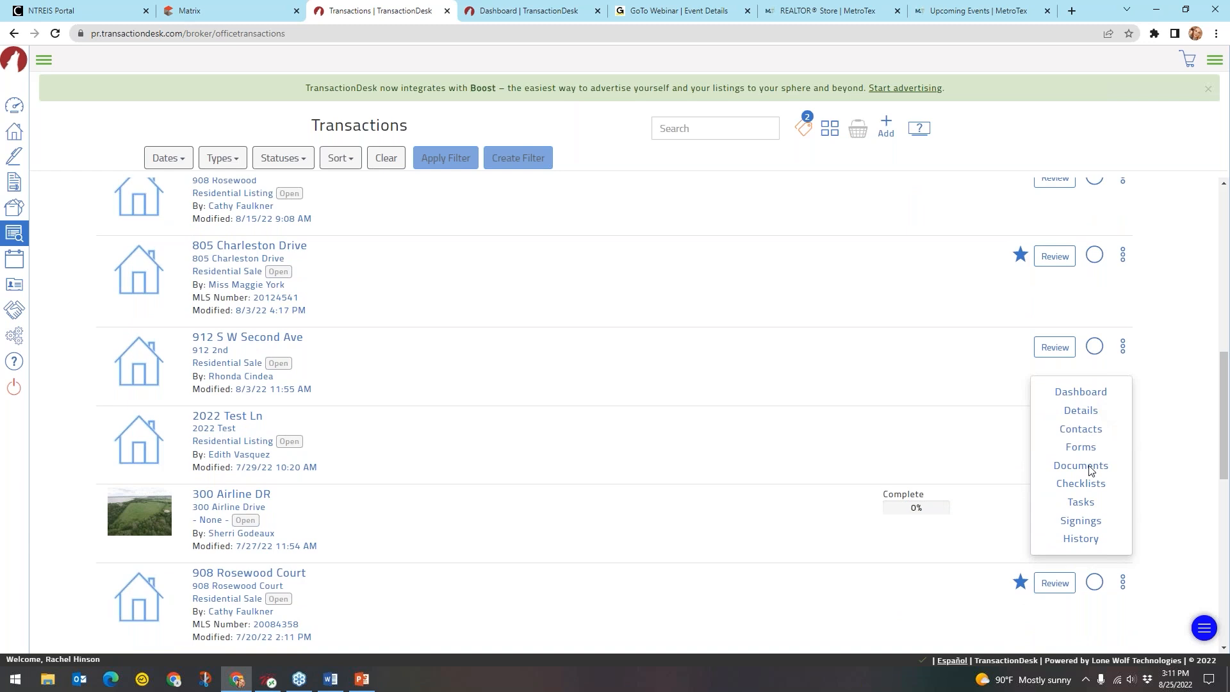
click(1097, 394)
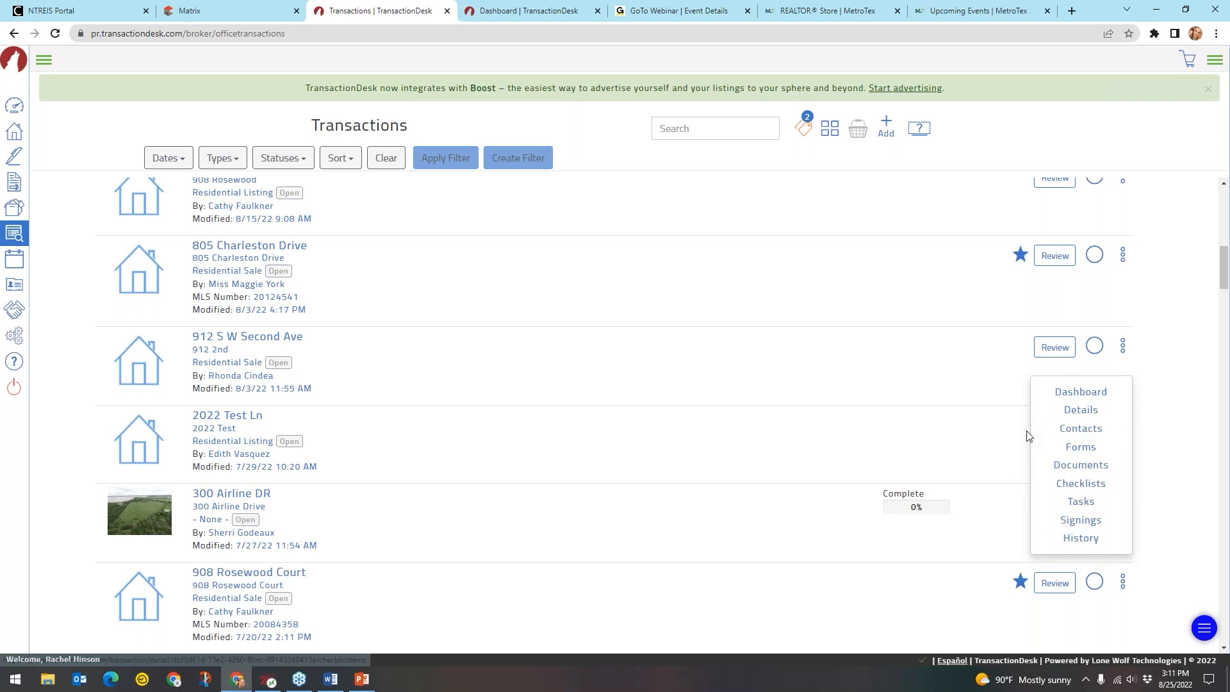
click(1165, 358)
scroll(1143, 372, up, 10)
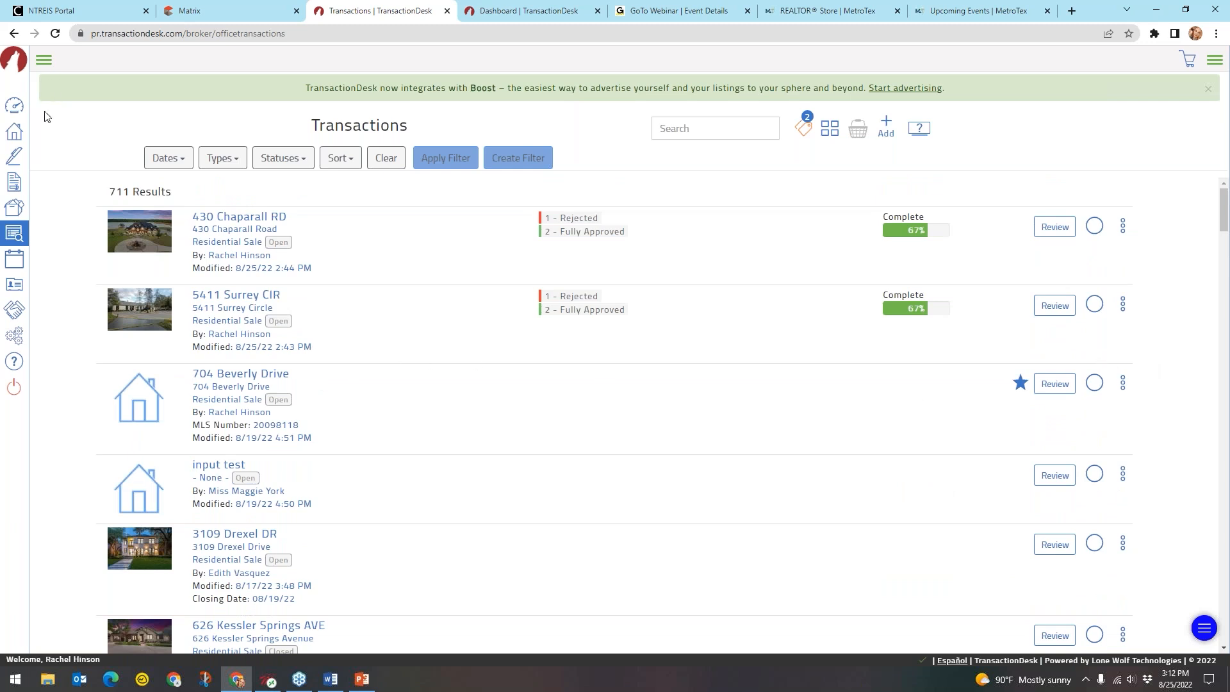
click(13, 244)
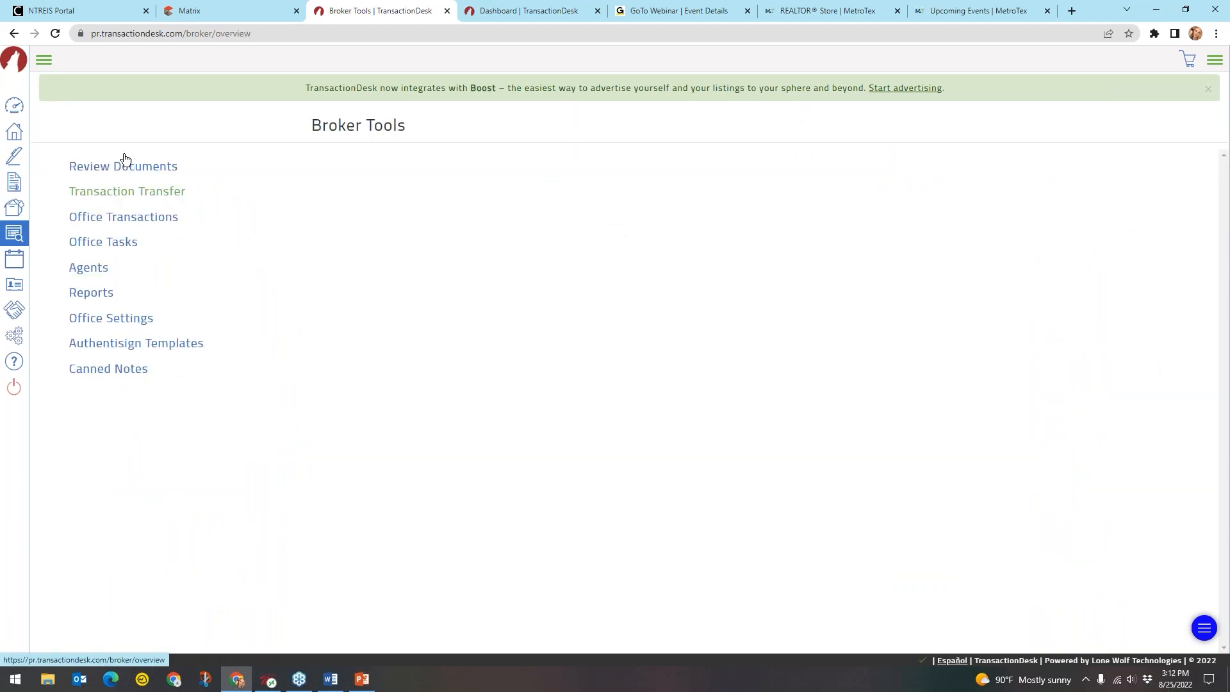
Review Office Tasks such as Earnest Money to Title company, Schedule Inspection and Inspection
click(145, 218)
click(146, 219)
click(112, 247)
click(113, 248)
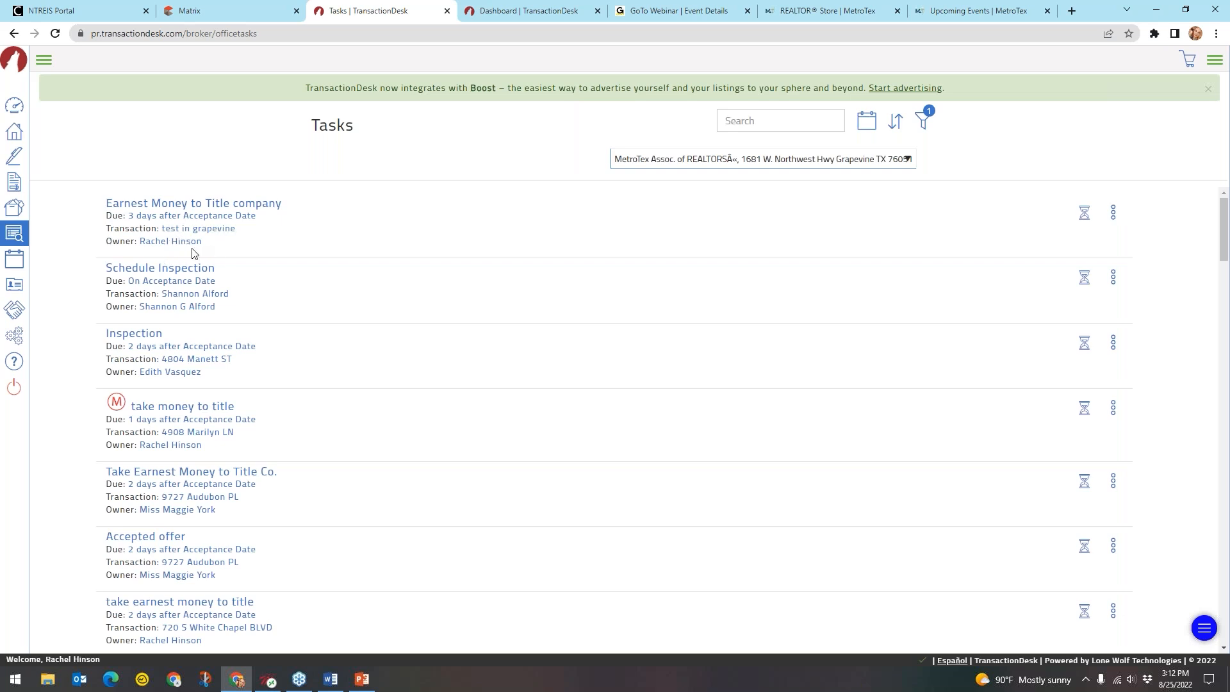
click(175, 249)
click(192, 206)
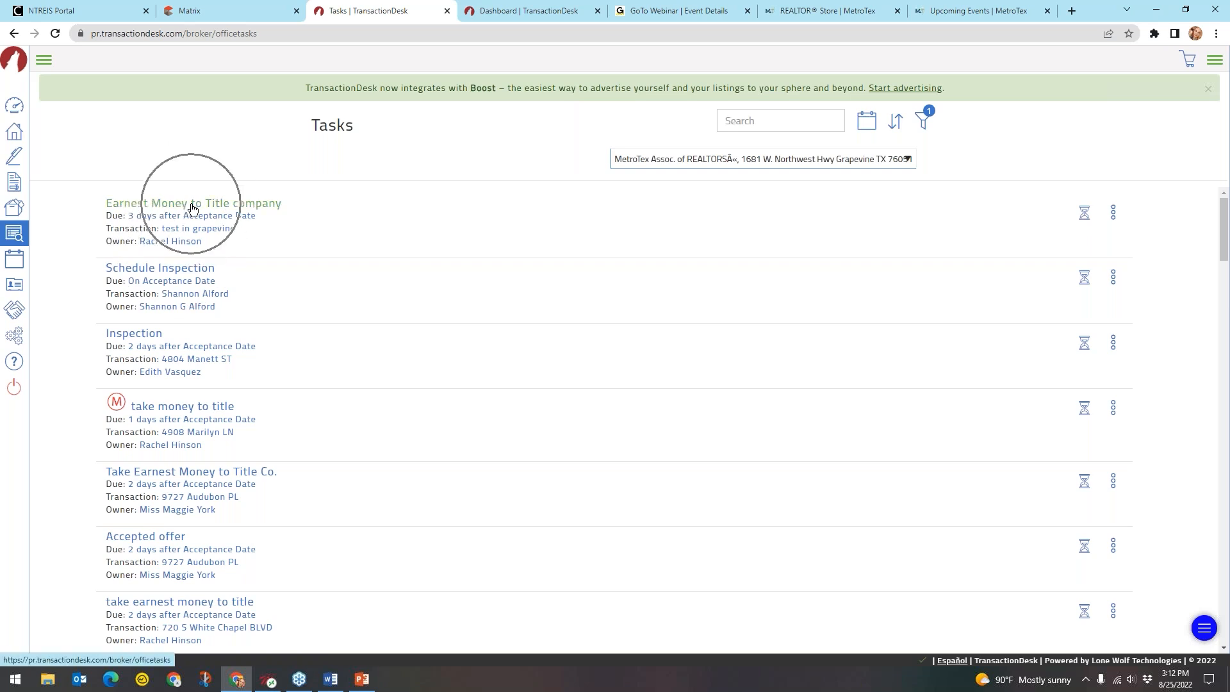
click(135, 220)
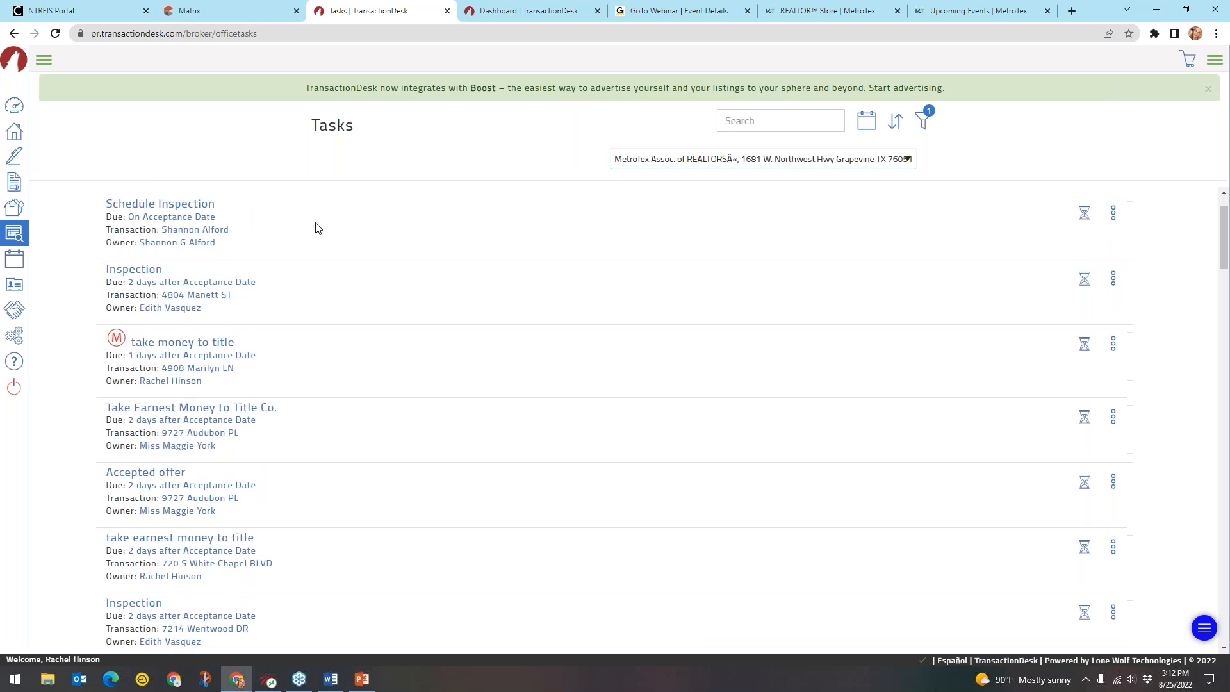
click(174, 207)
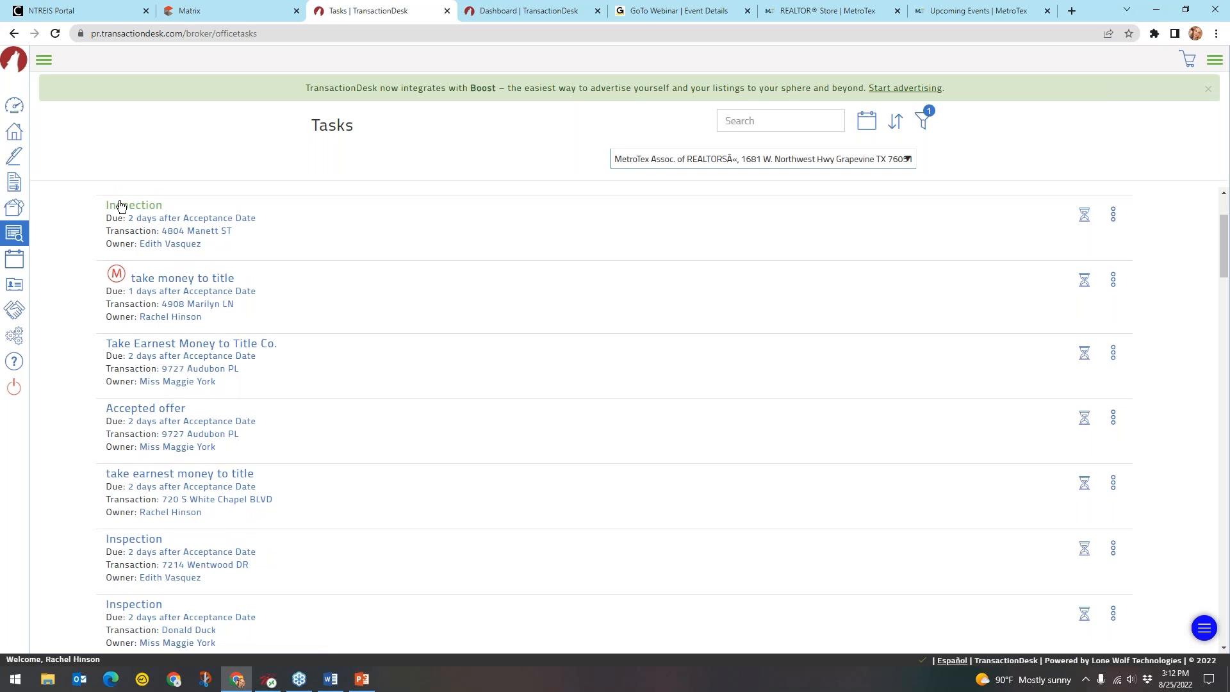
click(119, 202)
key(ctrl)
scroll(290, 253, up, 2)
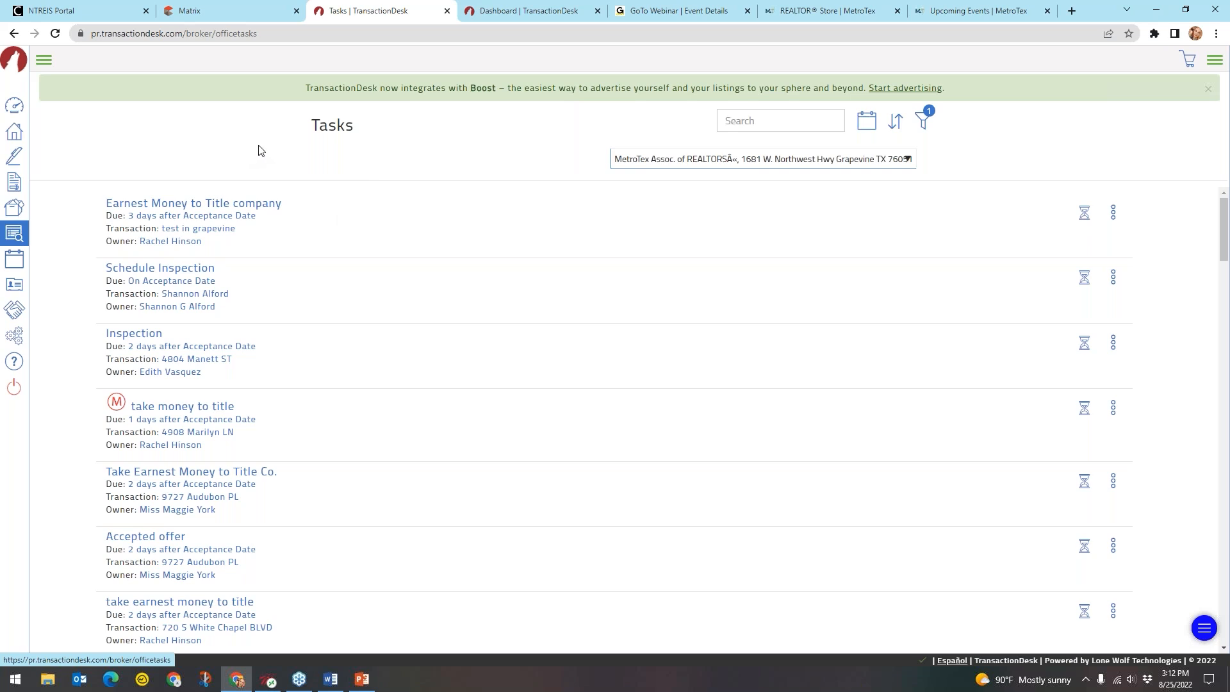
Return to Broker Tools and open the MetroTex office Agents list
click(43, 60)
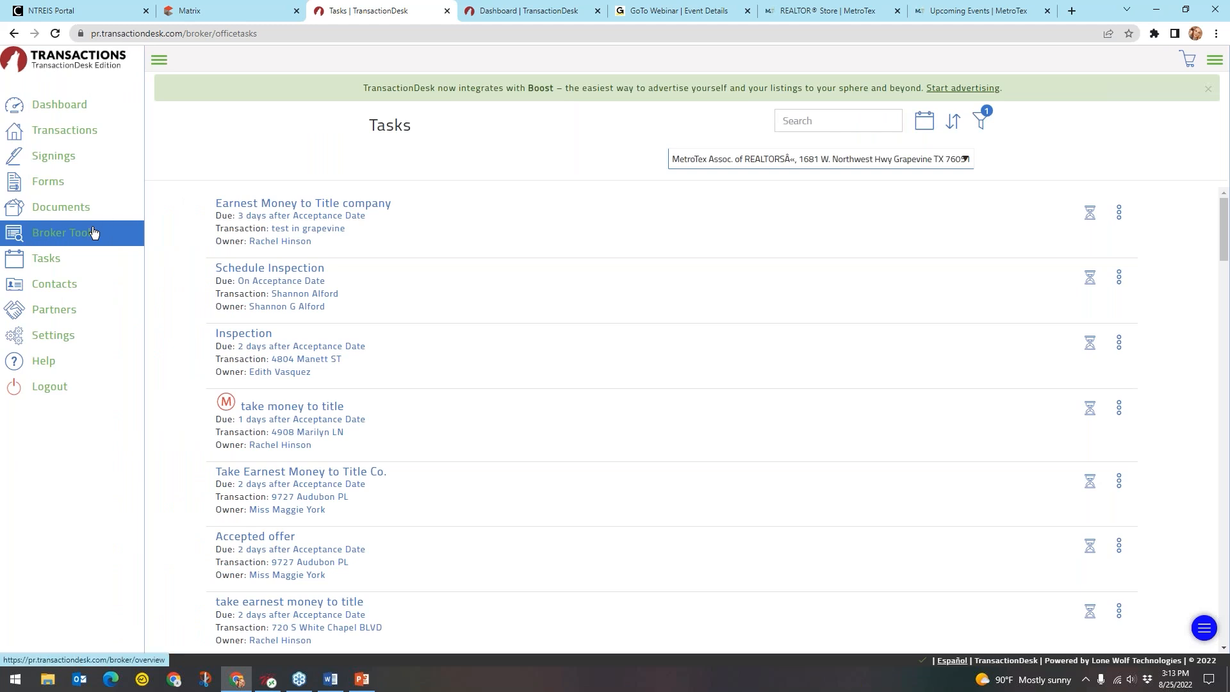
click(93, 232)
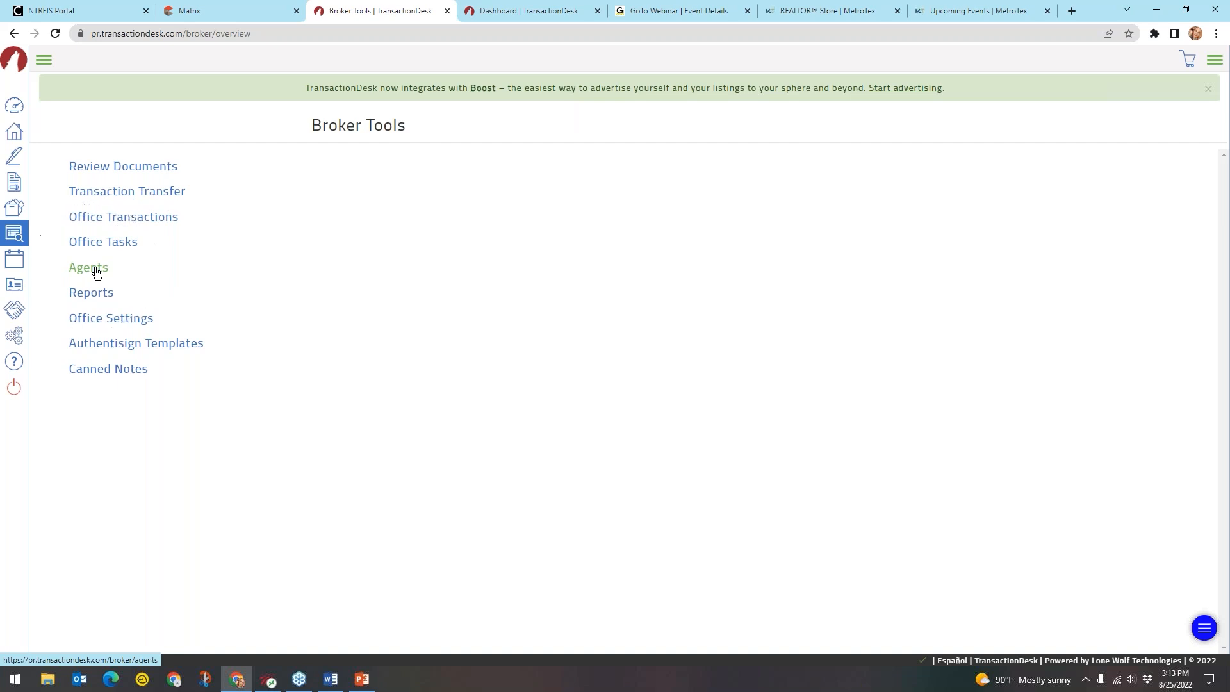
click(96, 270)
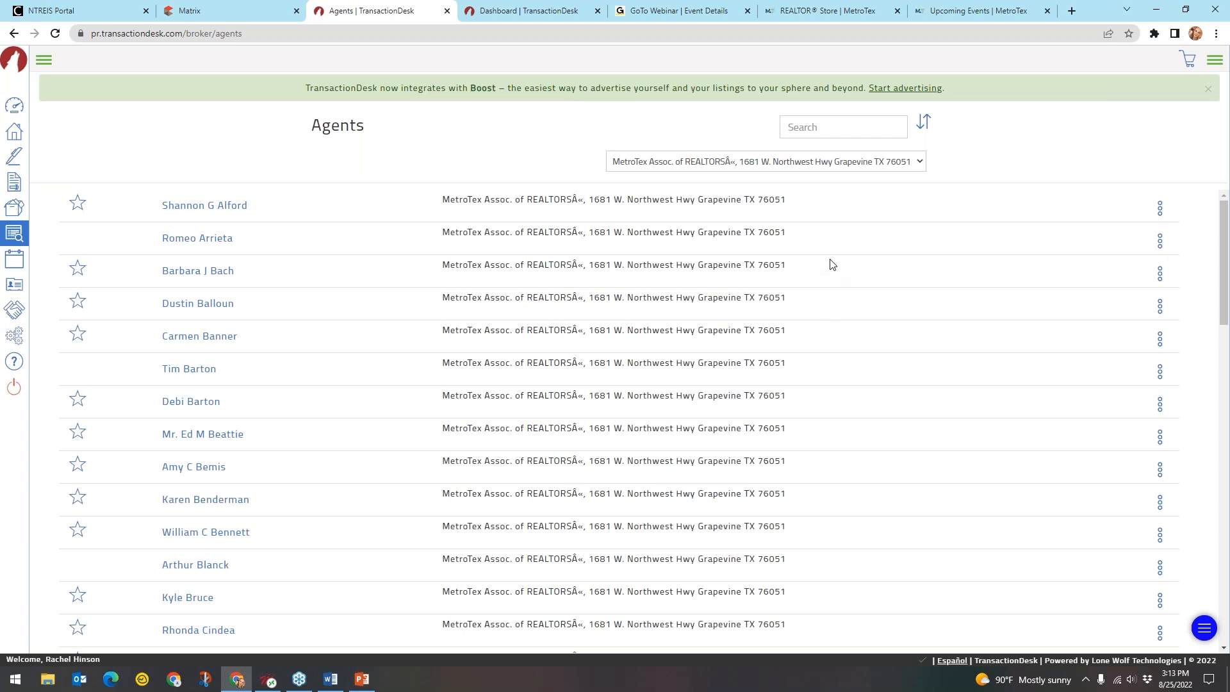
Keep MetroTex as the office and open the action menu for the last agent
click(753, 163)
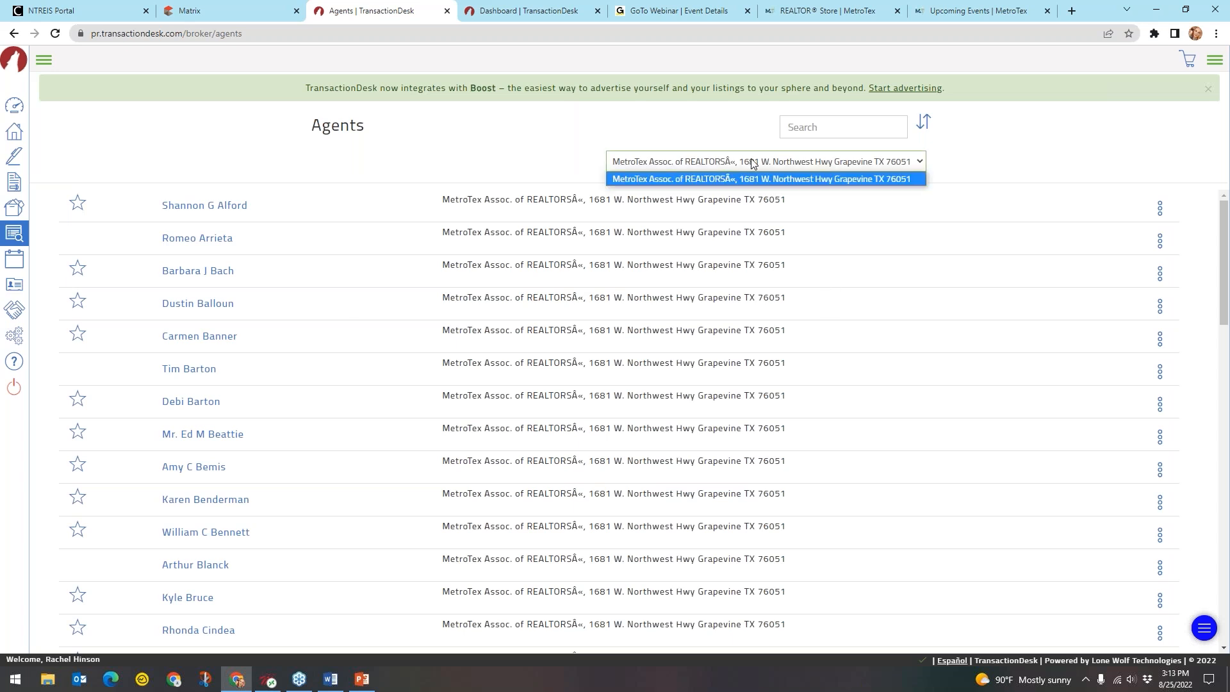
click(814, 162)
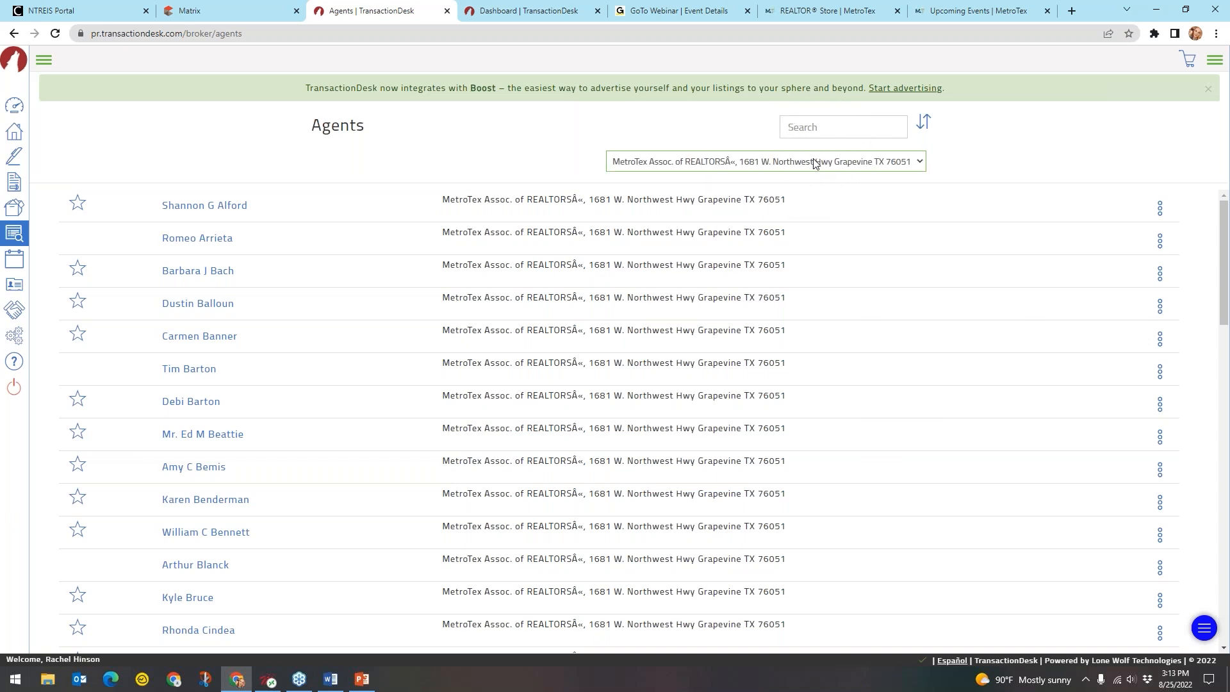
scroll(323, 261, down, 2)
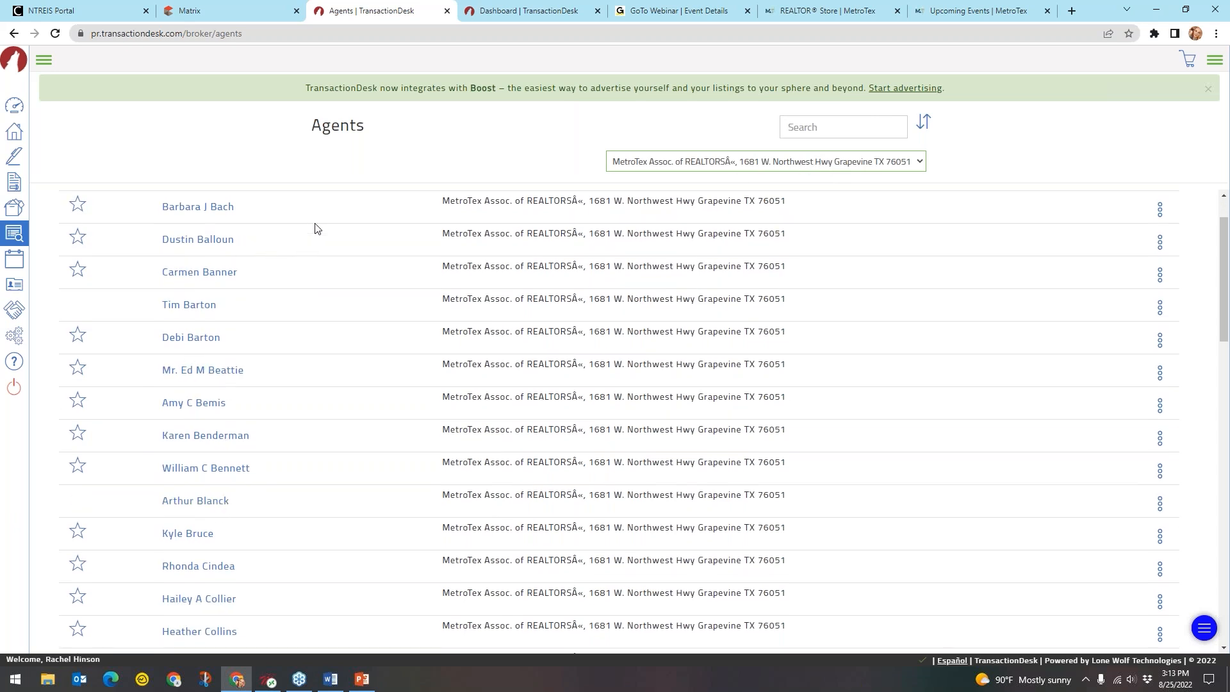
scroll(303, 240, down, 3)
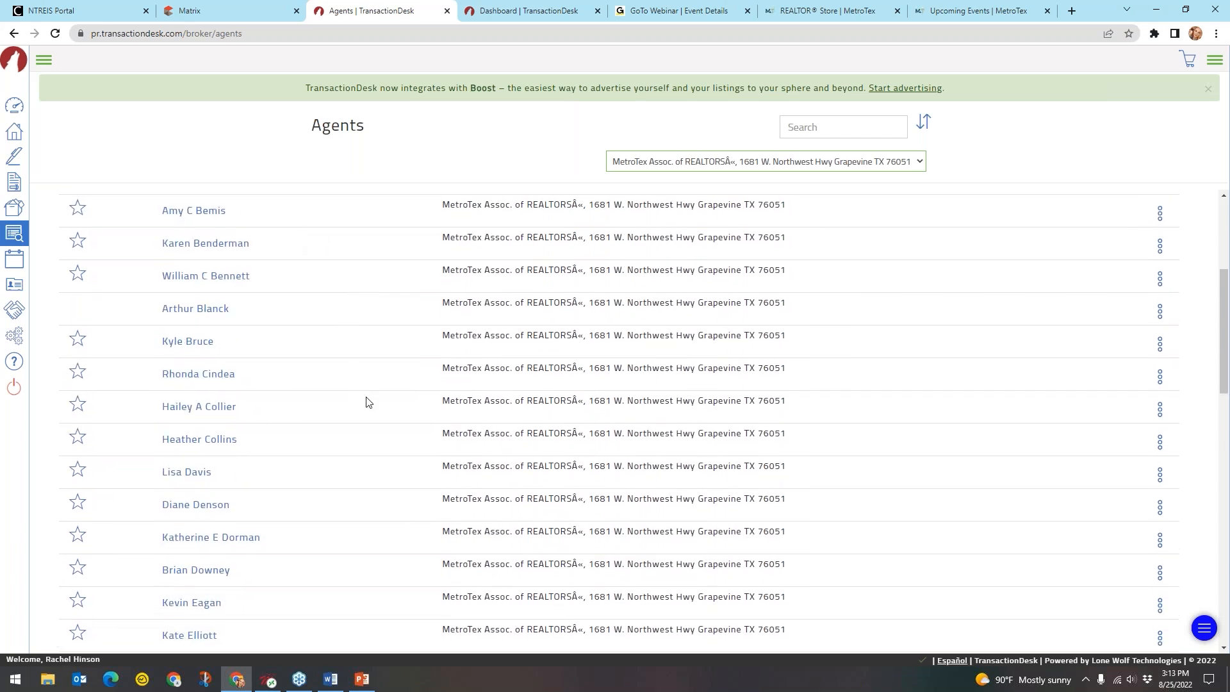
scroll(367, 401, down, 8)
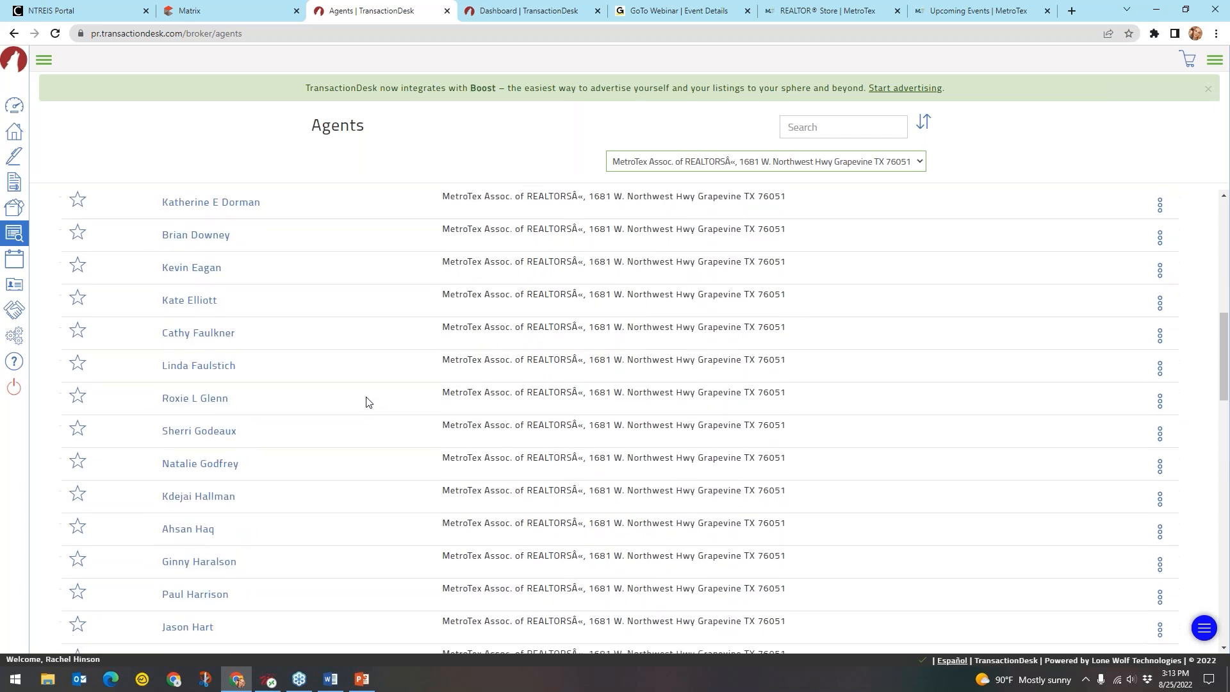
scroll(367, 402, down, 9)
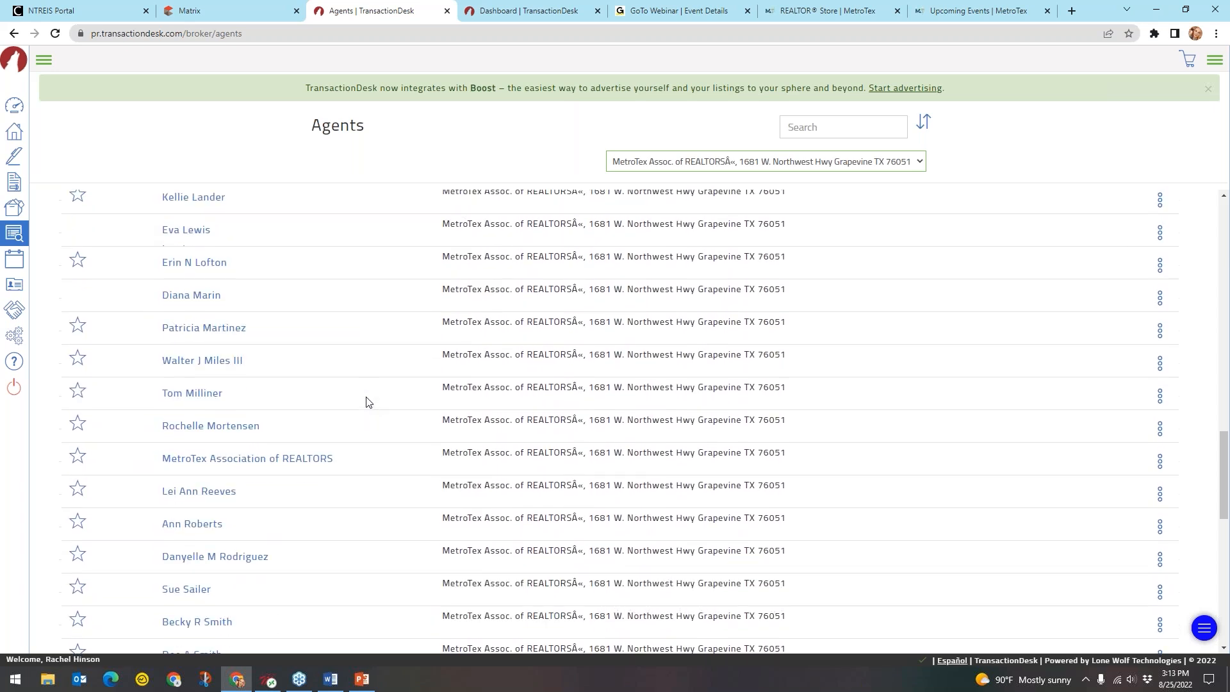
scroll(367, 402, down, 8)
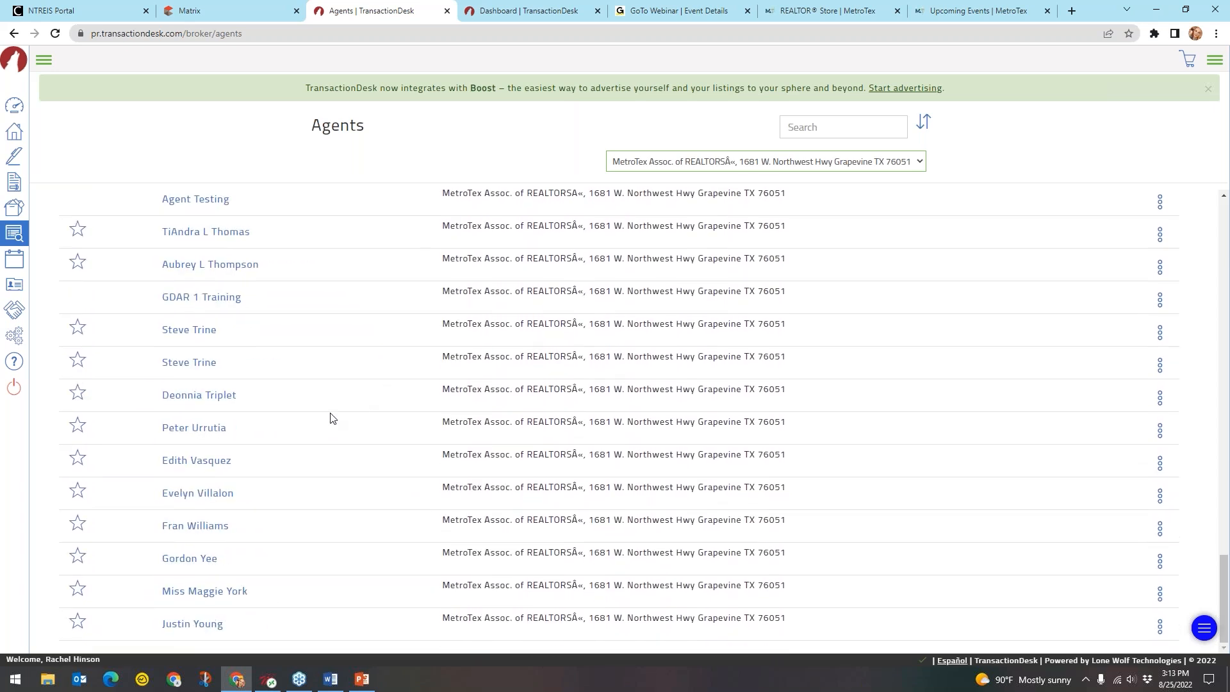
click(225, 596)
click(225, 596)
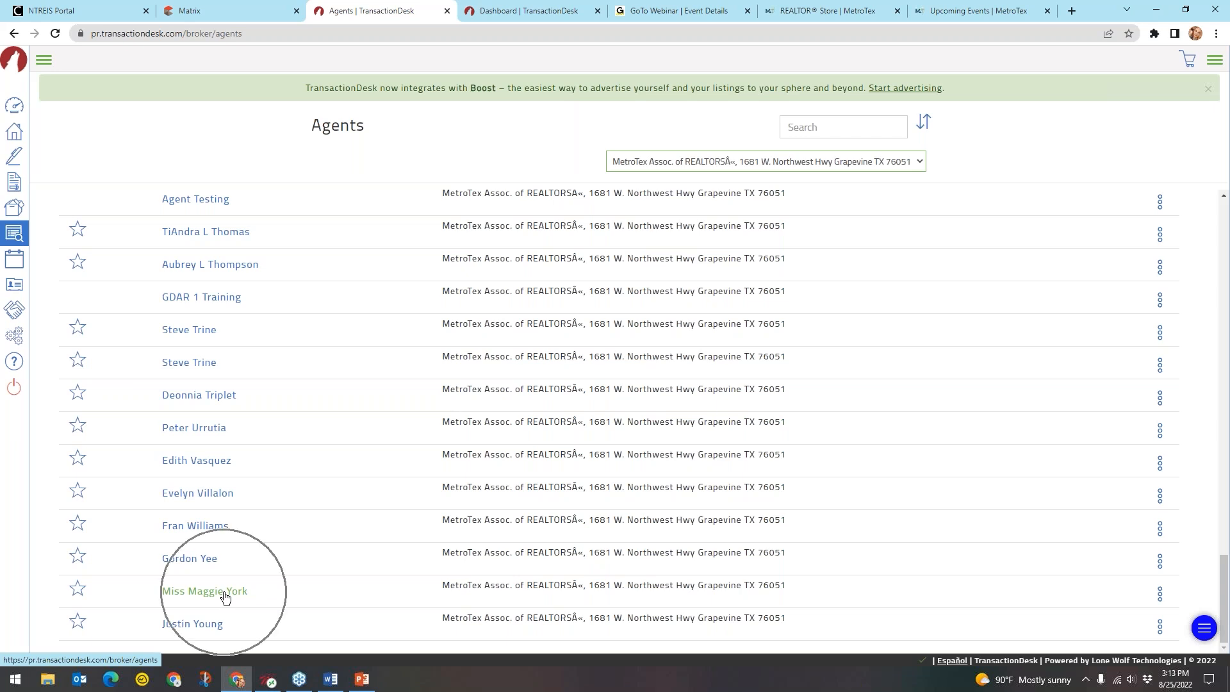
click(224, 596)
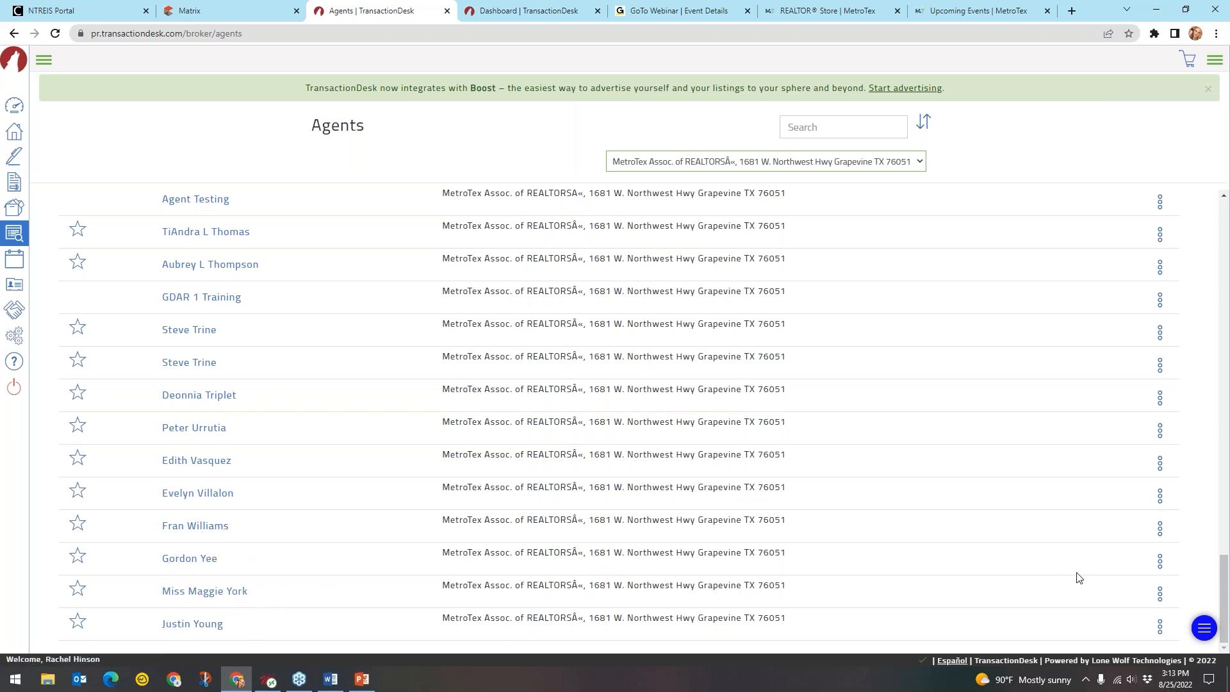
click(1159, 594)
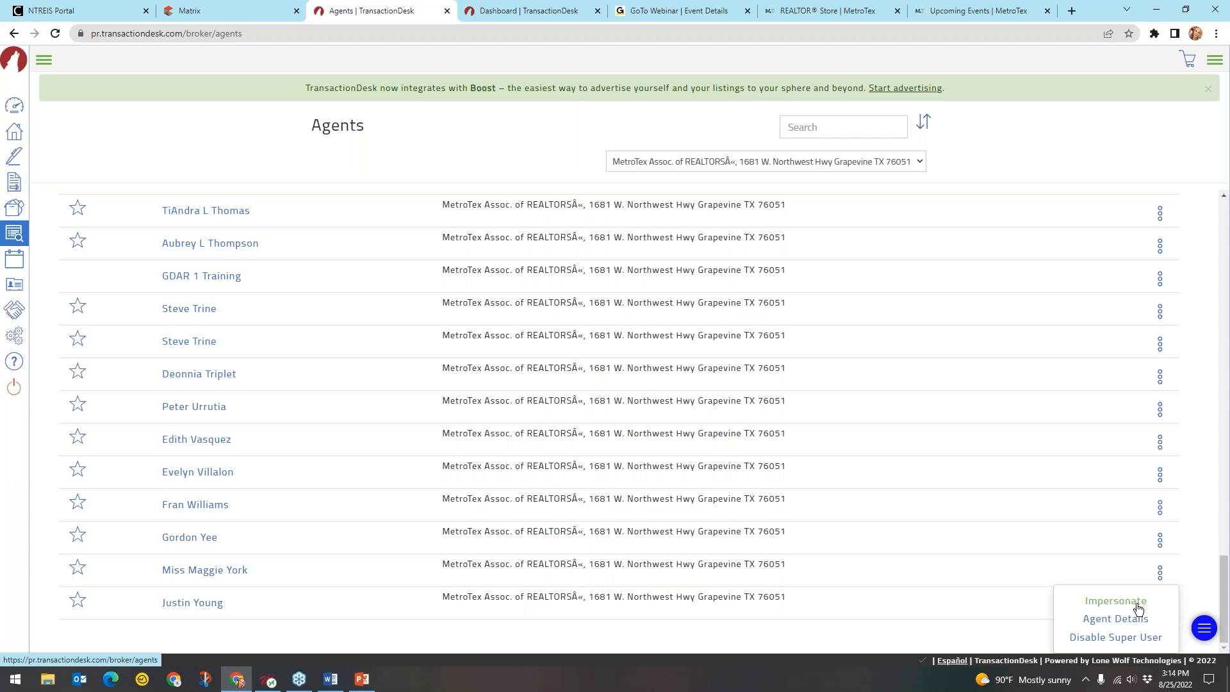
Impersonate that agent and confirm, bringing up their Agent Dashboard
click(1137, 604)
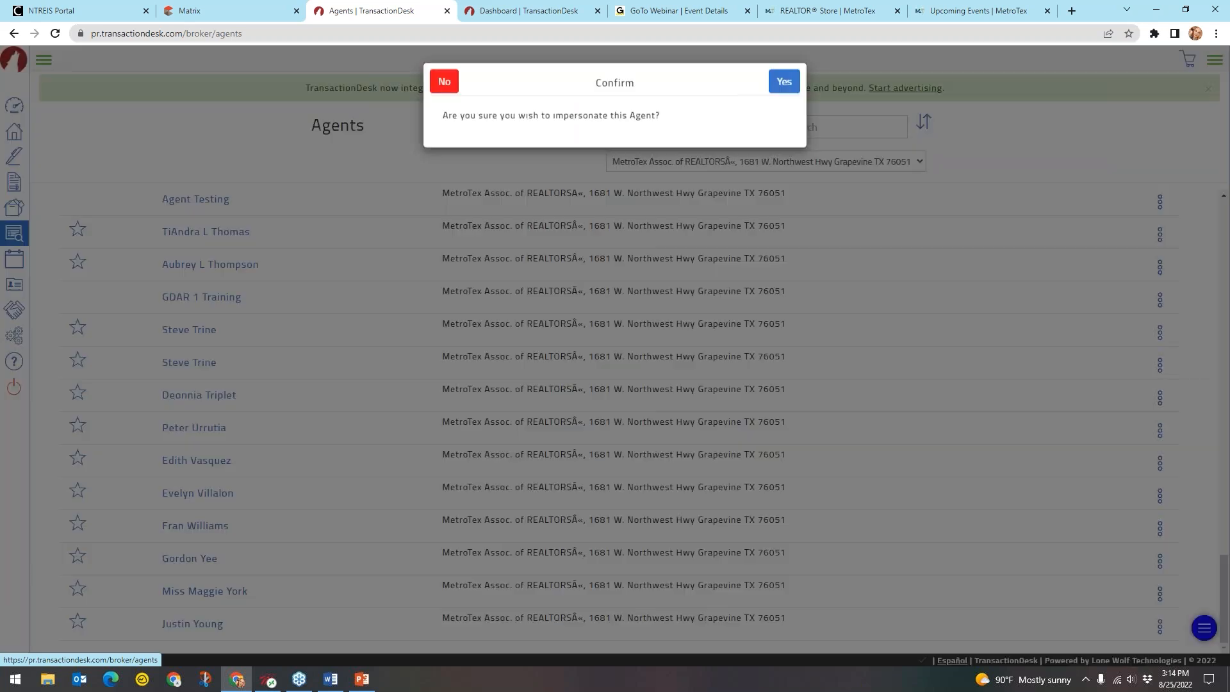
click(782, 85)
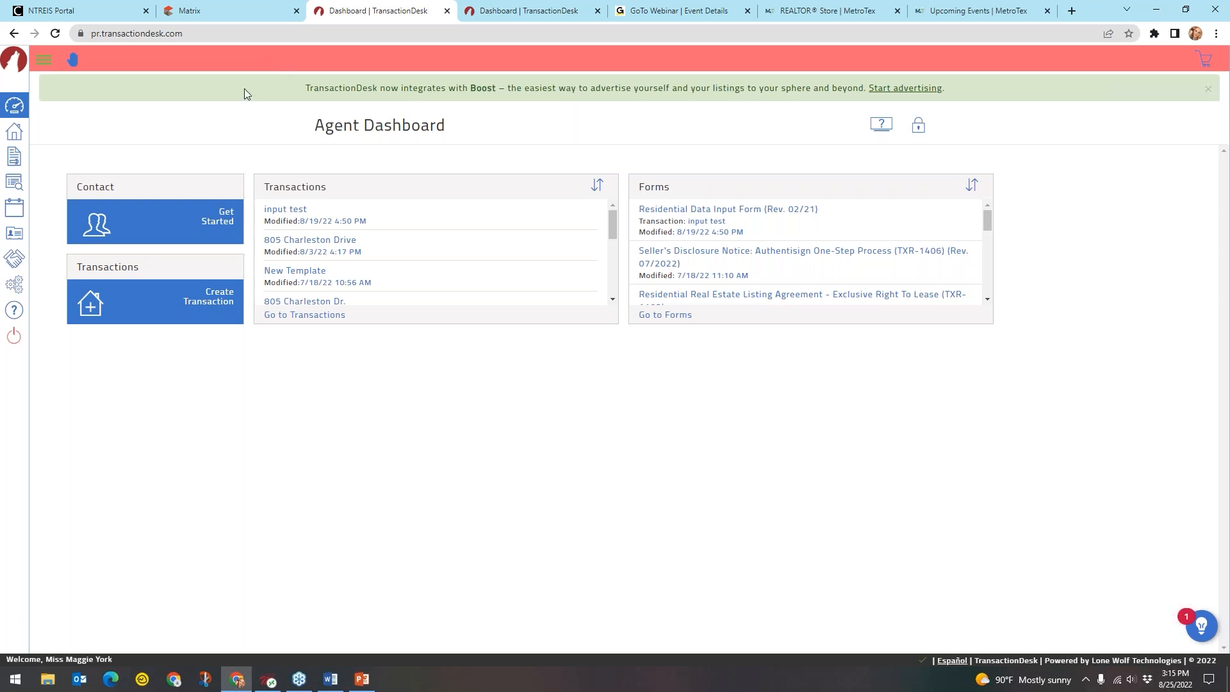
key(ctrl)
click(45, 59)
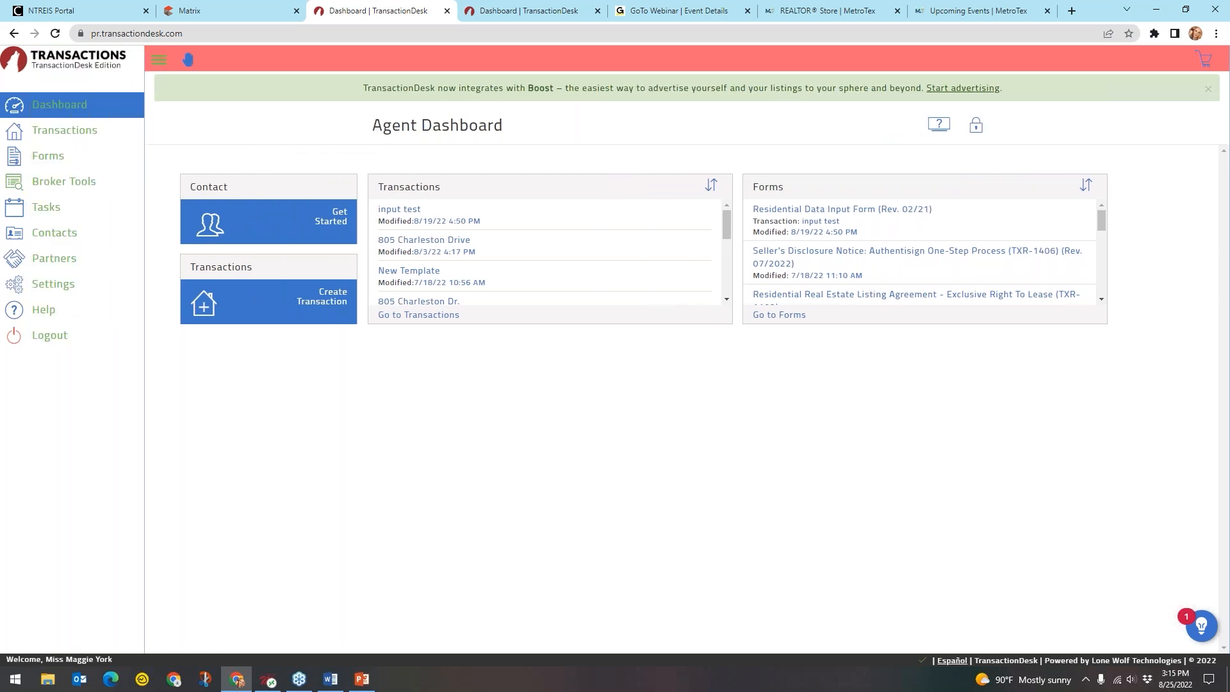
key(ctrl)
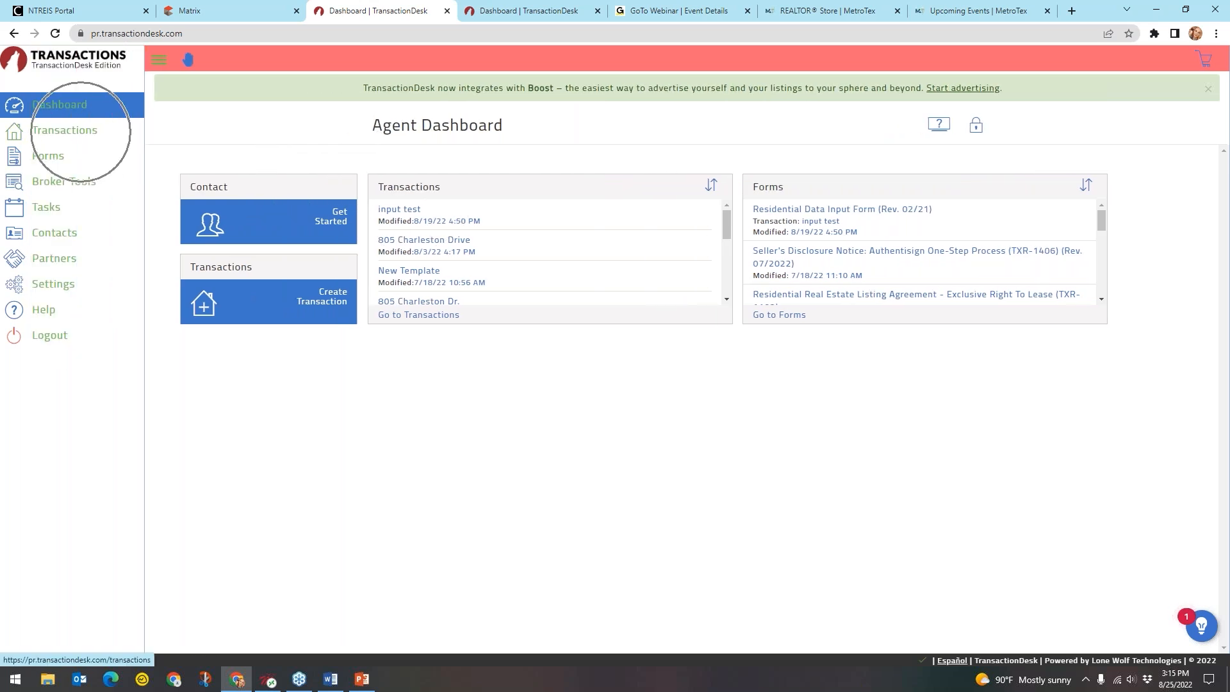
click(64, 130)
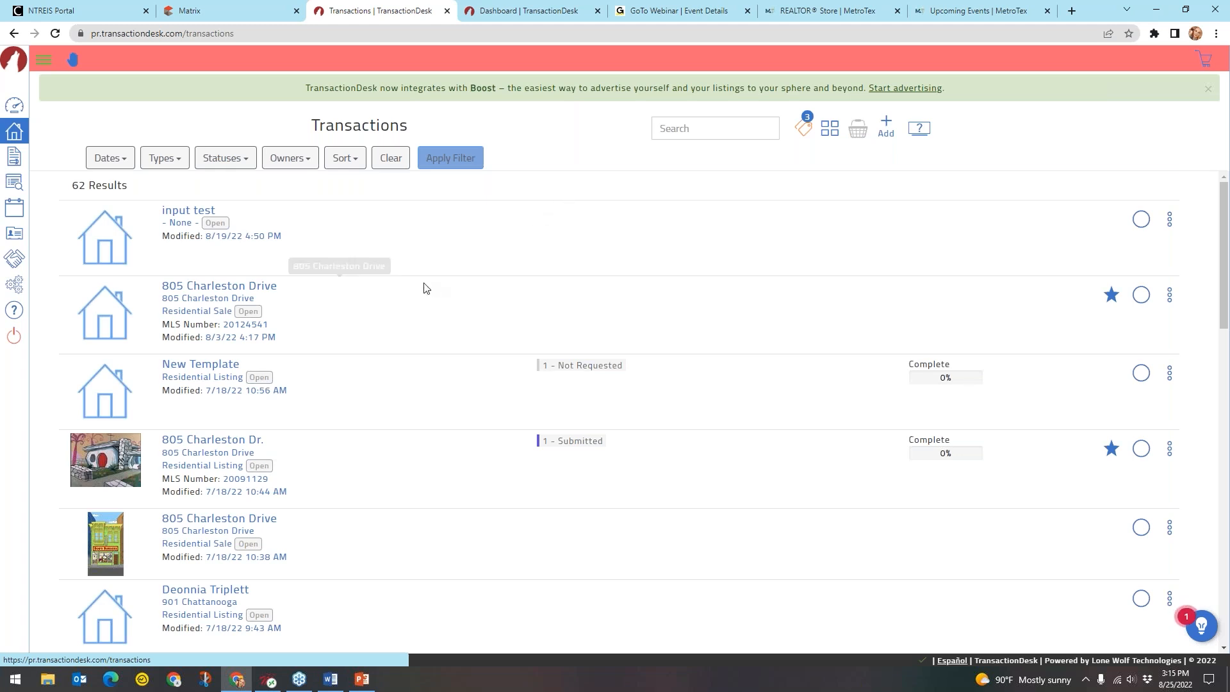
click(247, 289)
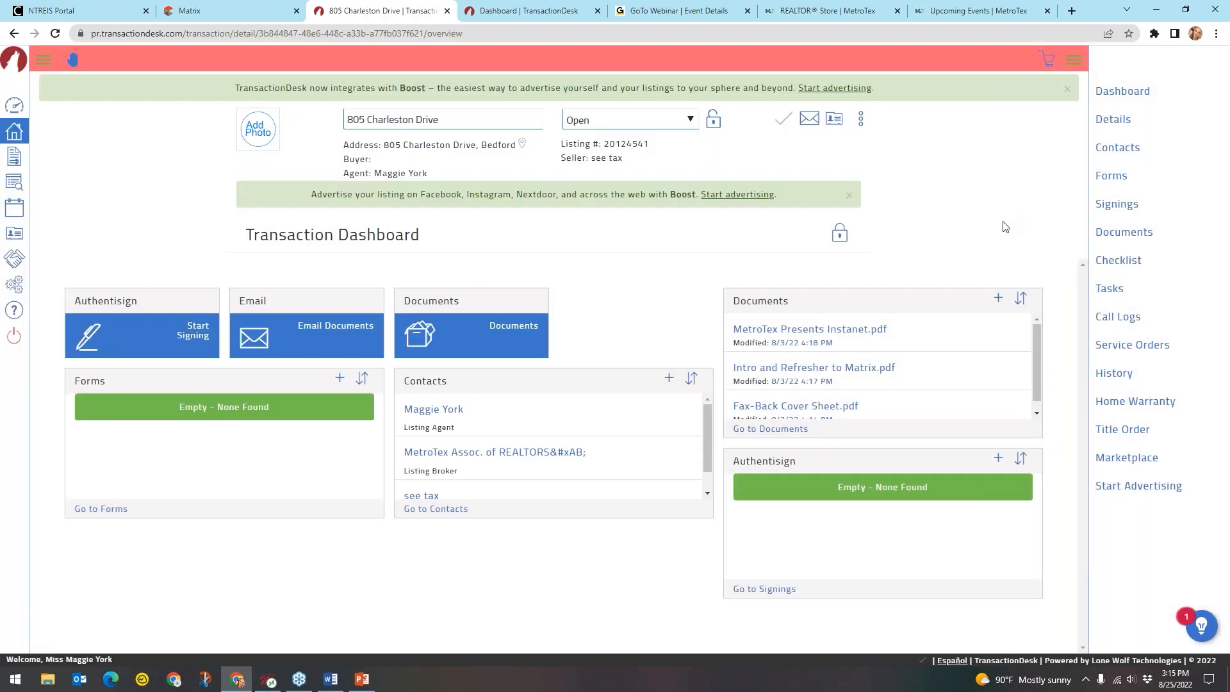
click(1129, 205)
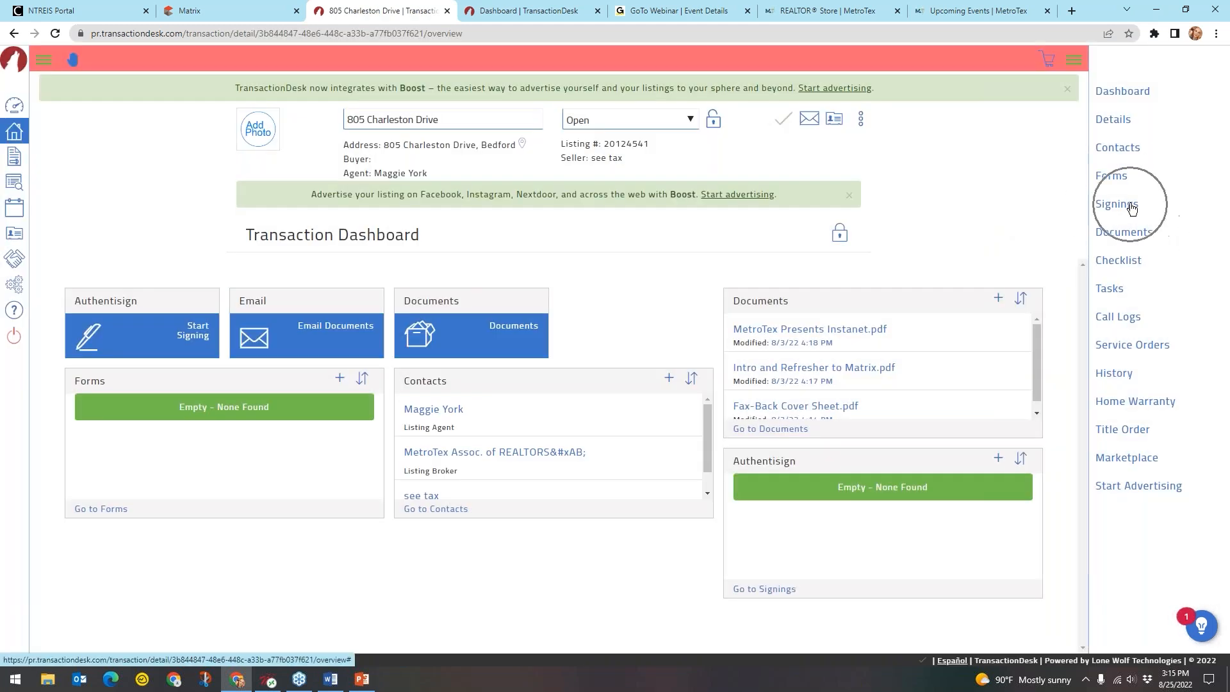
click(1125, 233)
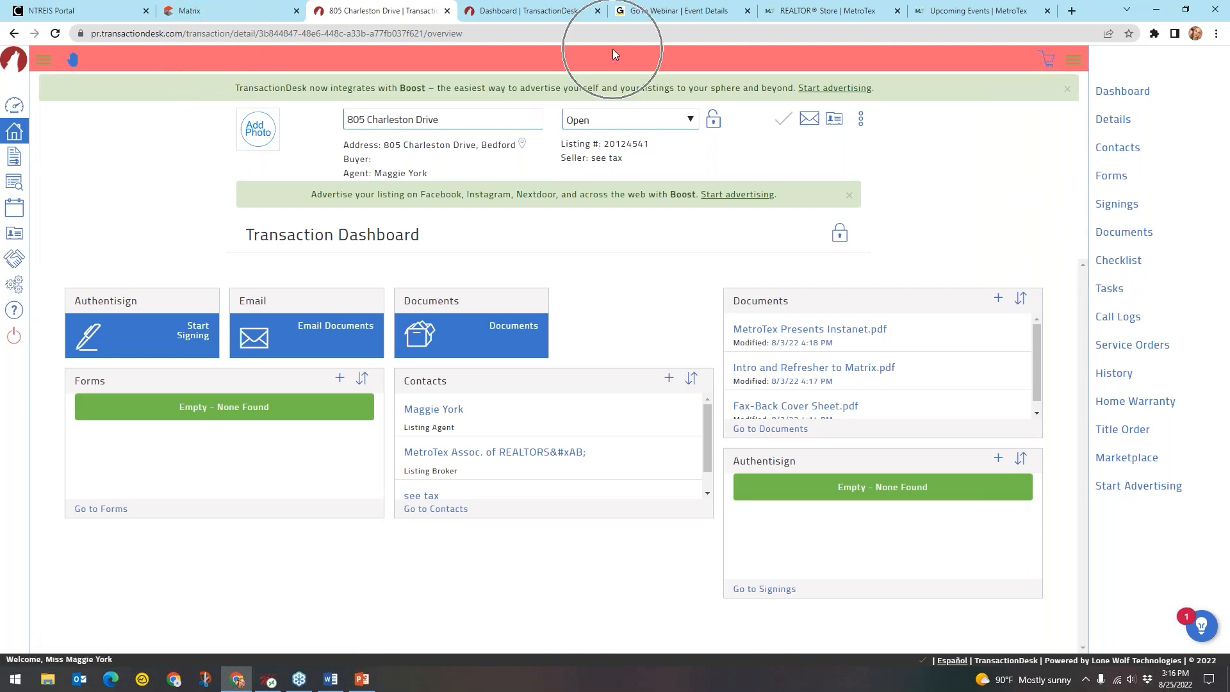
click(862, 57)
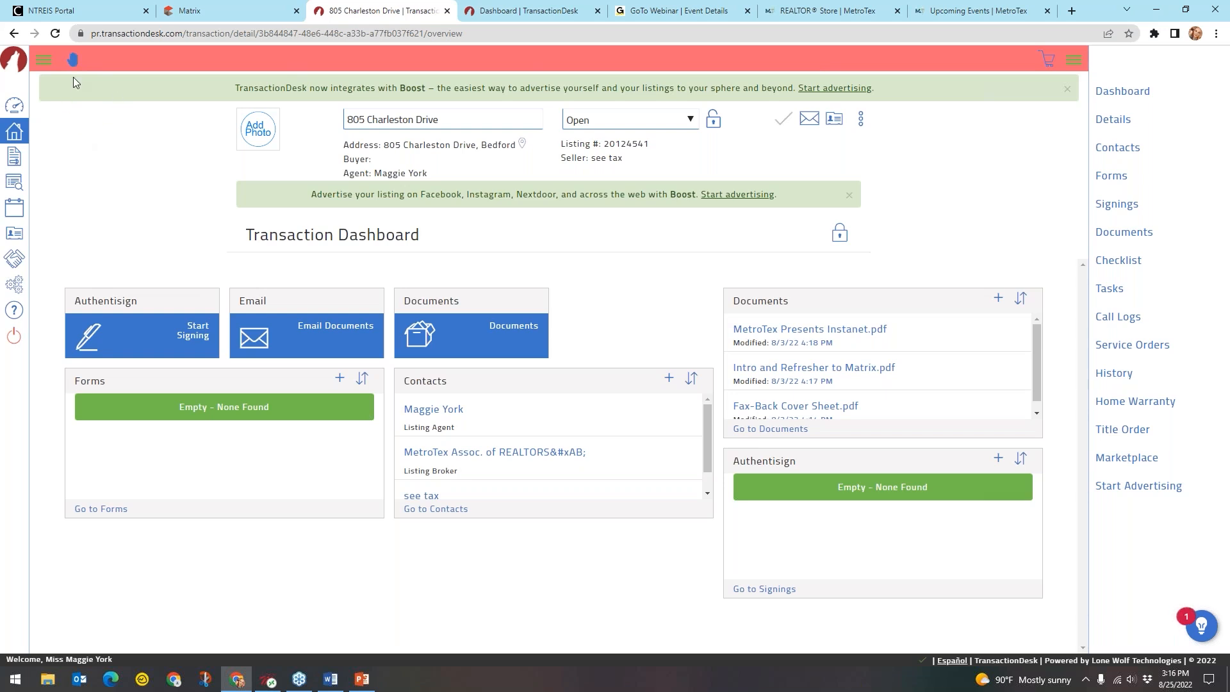
key(ctrl)
key(ctrl)
key(ctrl)
Return to usage as yourself and switch to the Broker Dashboard view
click(74, 65)
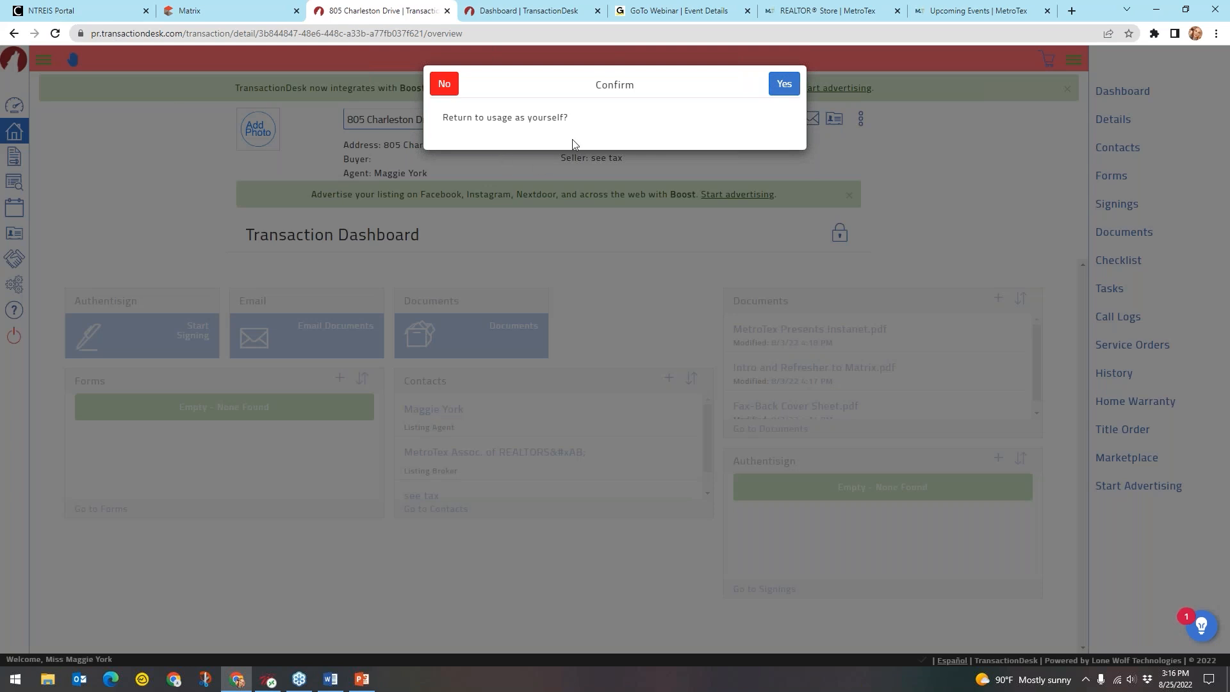
key(ctrl)
key(ctrl)
click(785, 85)
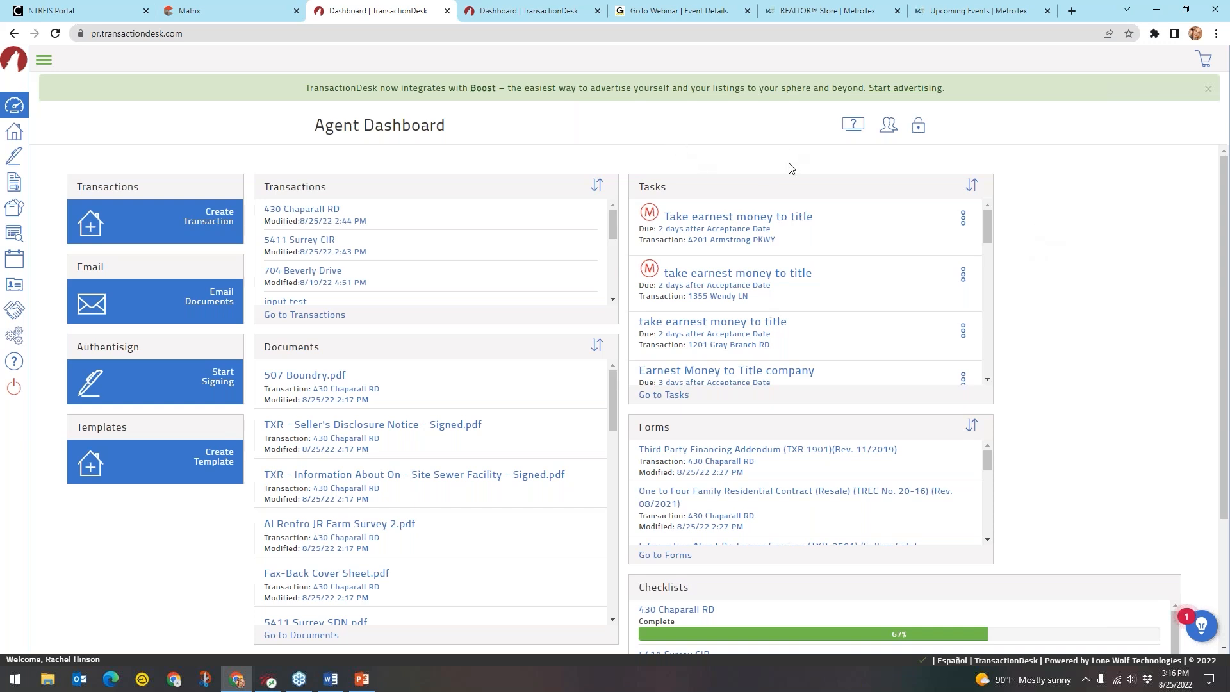
click(888, 127)
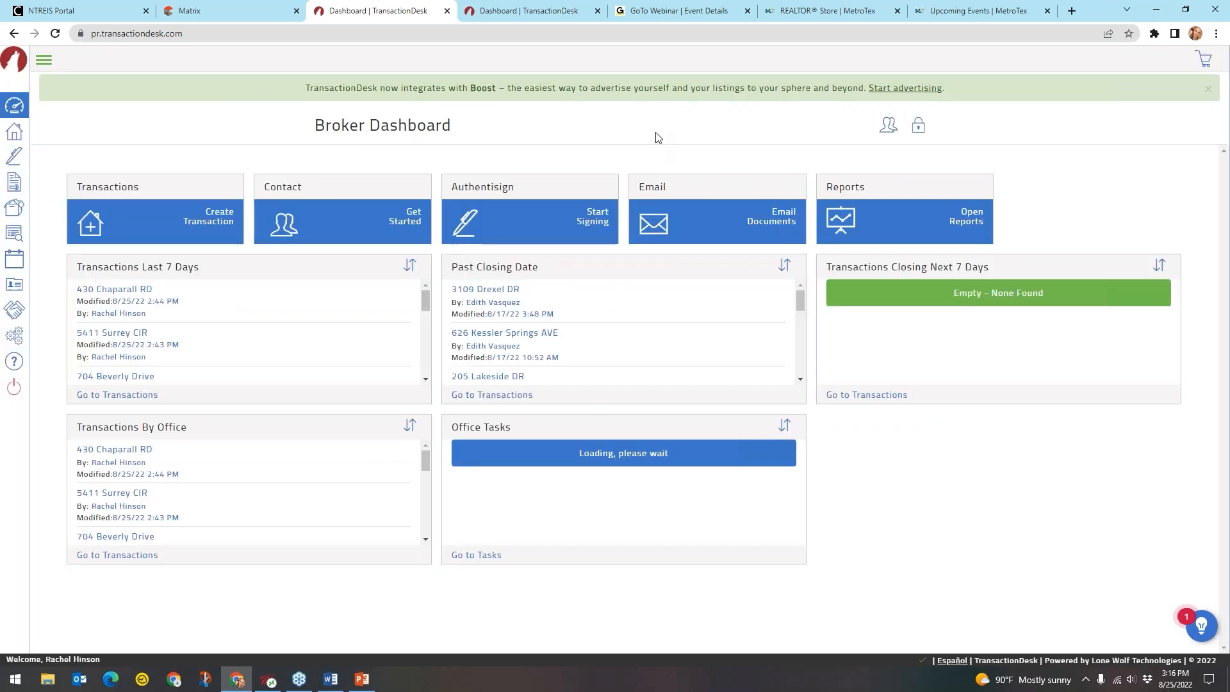
Unlock the dashboard, place the Impersonate Agent panel at bottom right, and lock it again
click(919, 135)
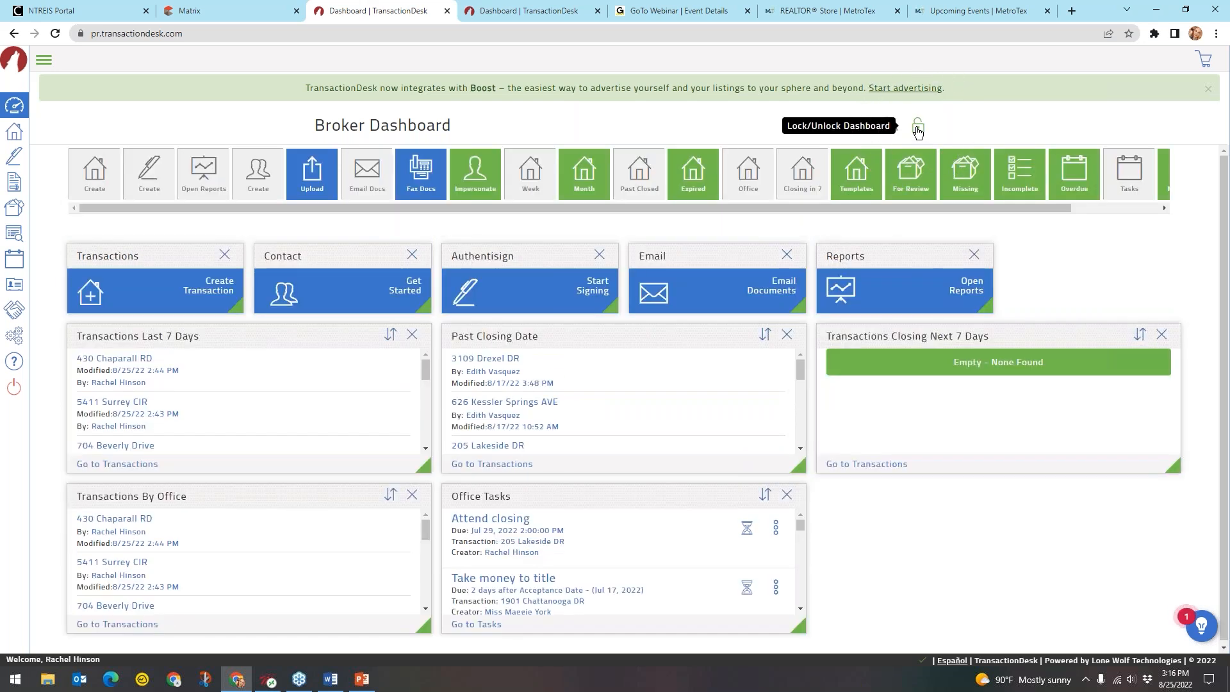
key(ctrl)
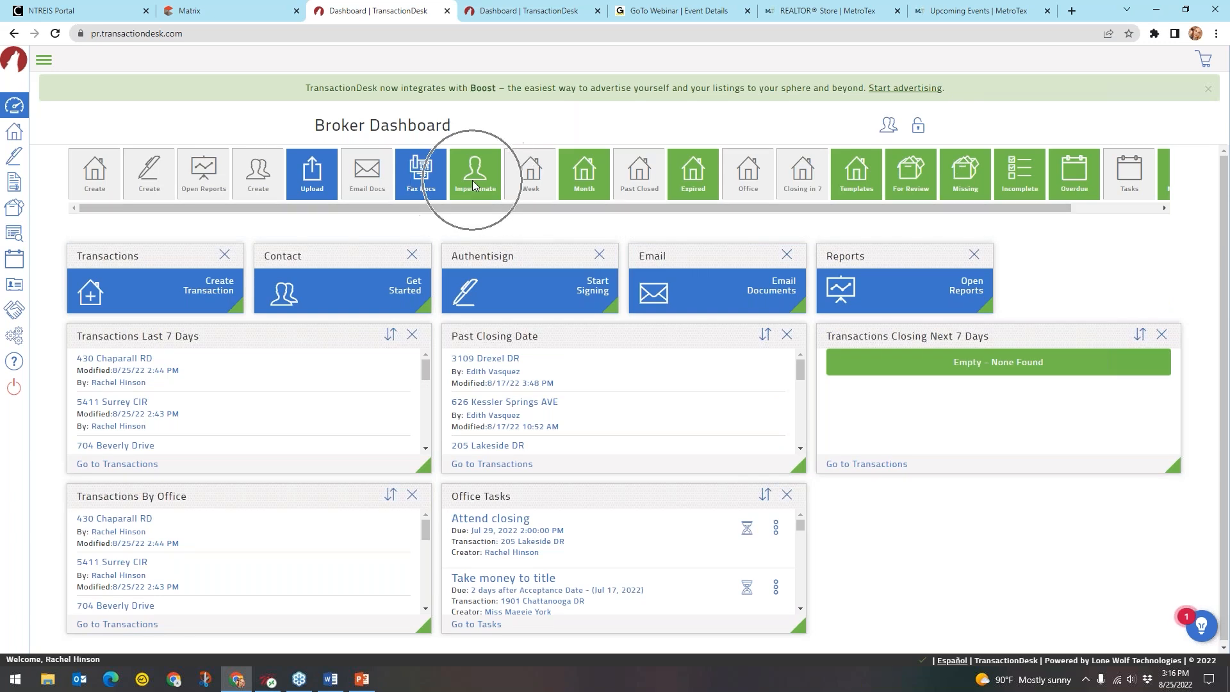
key(ctrl)
key(ctrl)
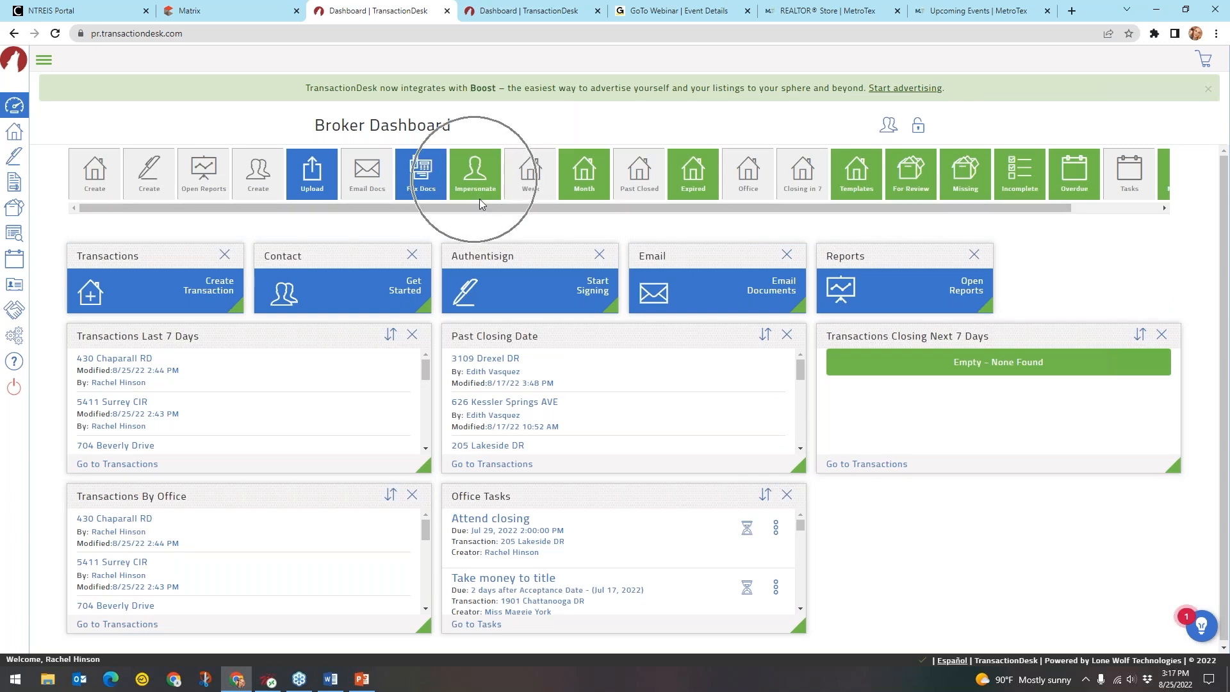
drag(507, 225, 981, 524)
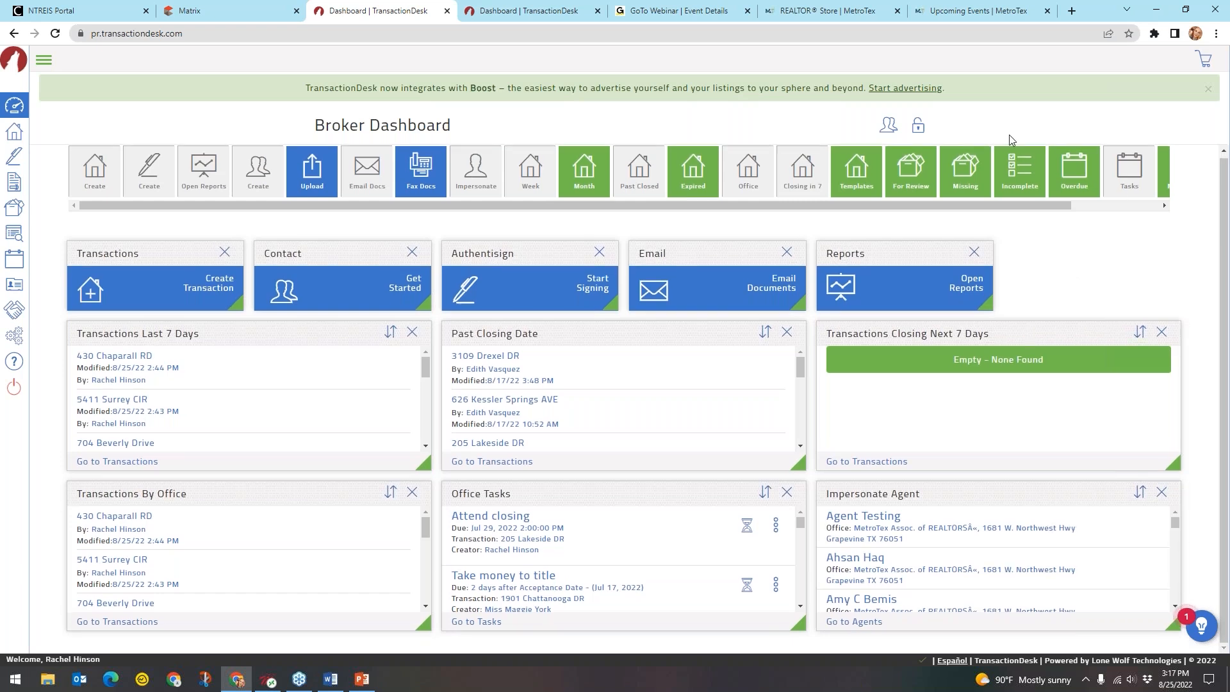
click(923, 133)
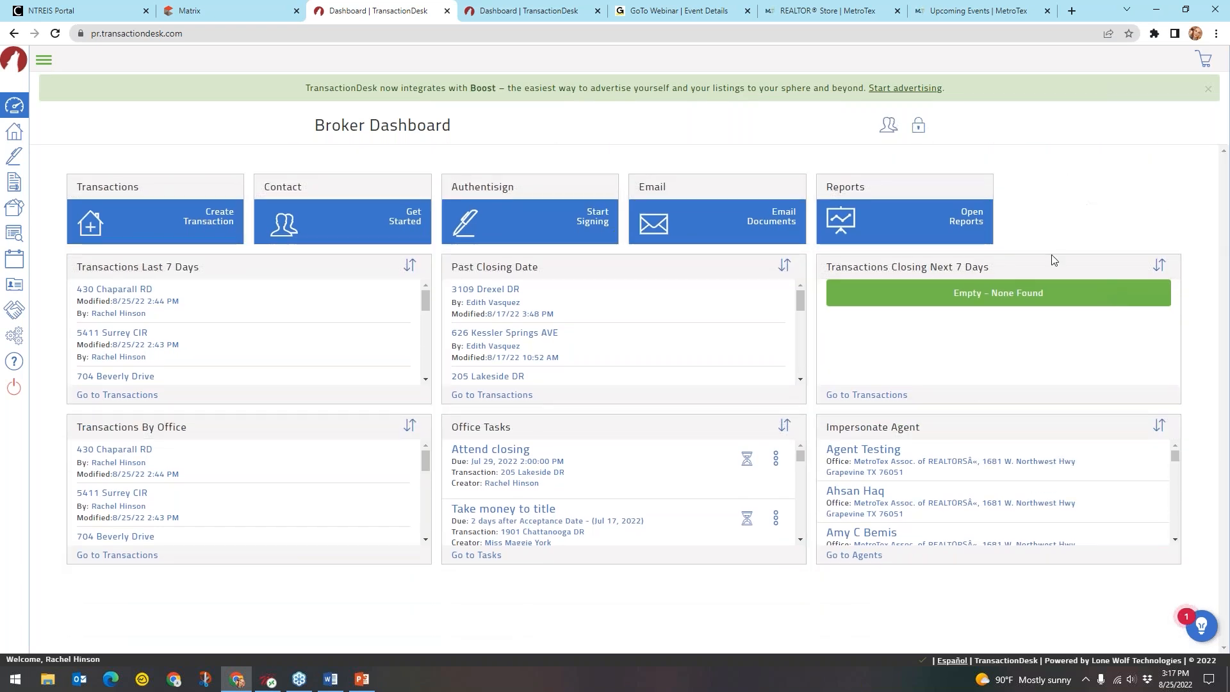
Scroll through the dashboard to review the Office Tasks and the Impersonate Agent list
click(862, 430)
scroll(897, 462, down, 3)
scroll(895, 459, down, 4)
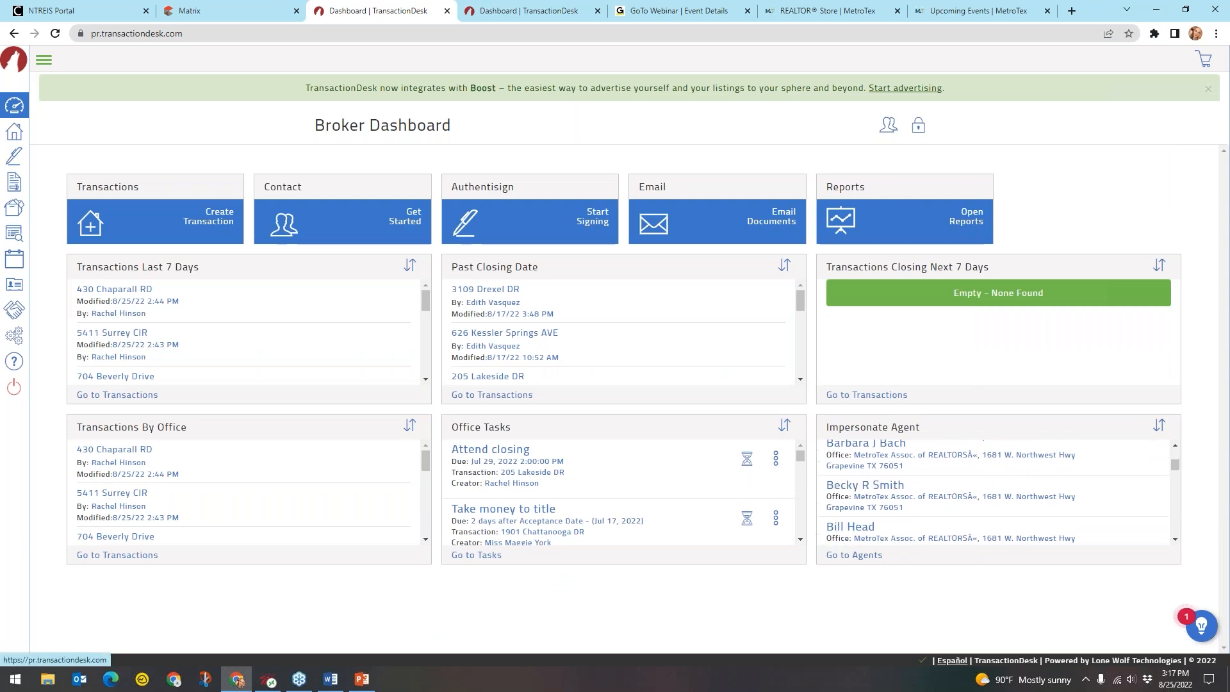
scroll(896, 460, down, 2)
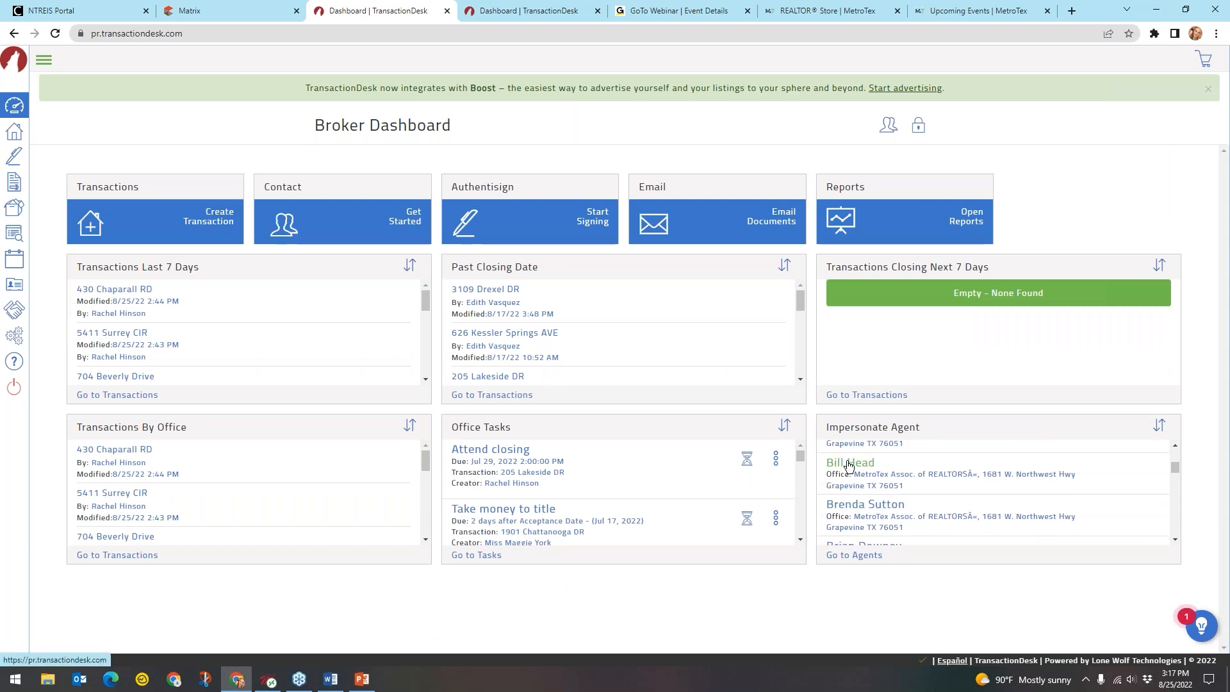
scroll(861, 508, down, 2)
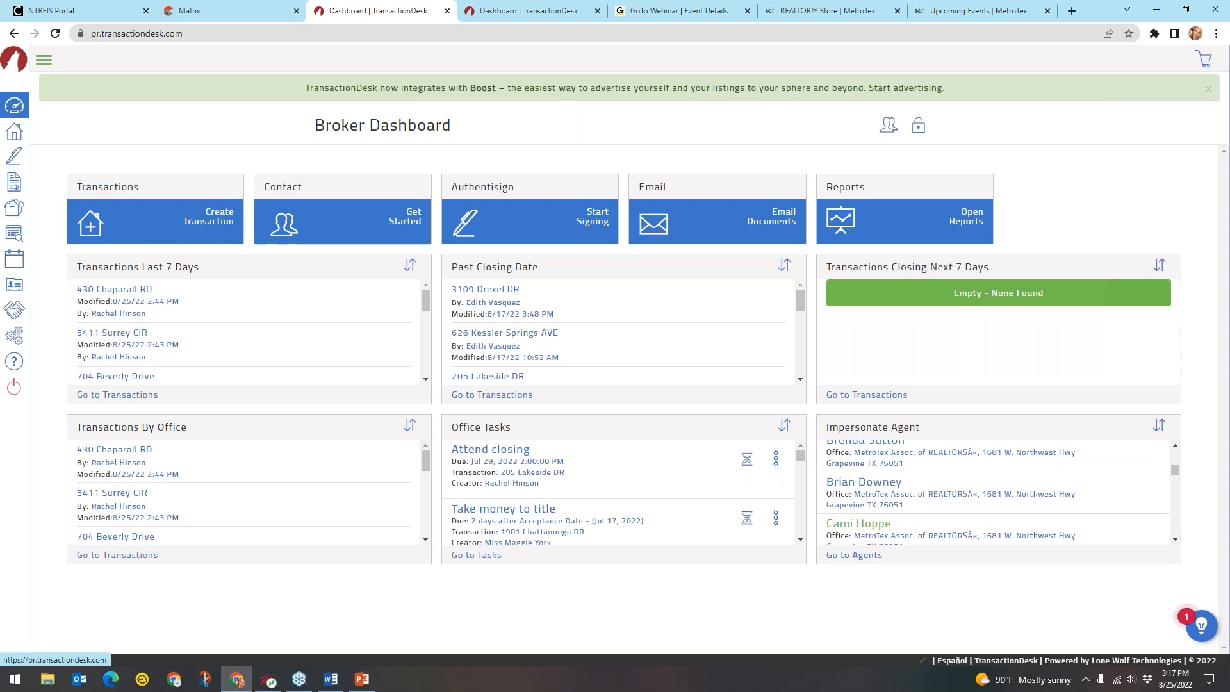
scroll(926, 488, up, 5)
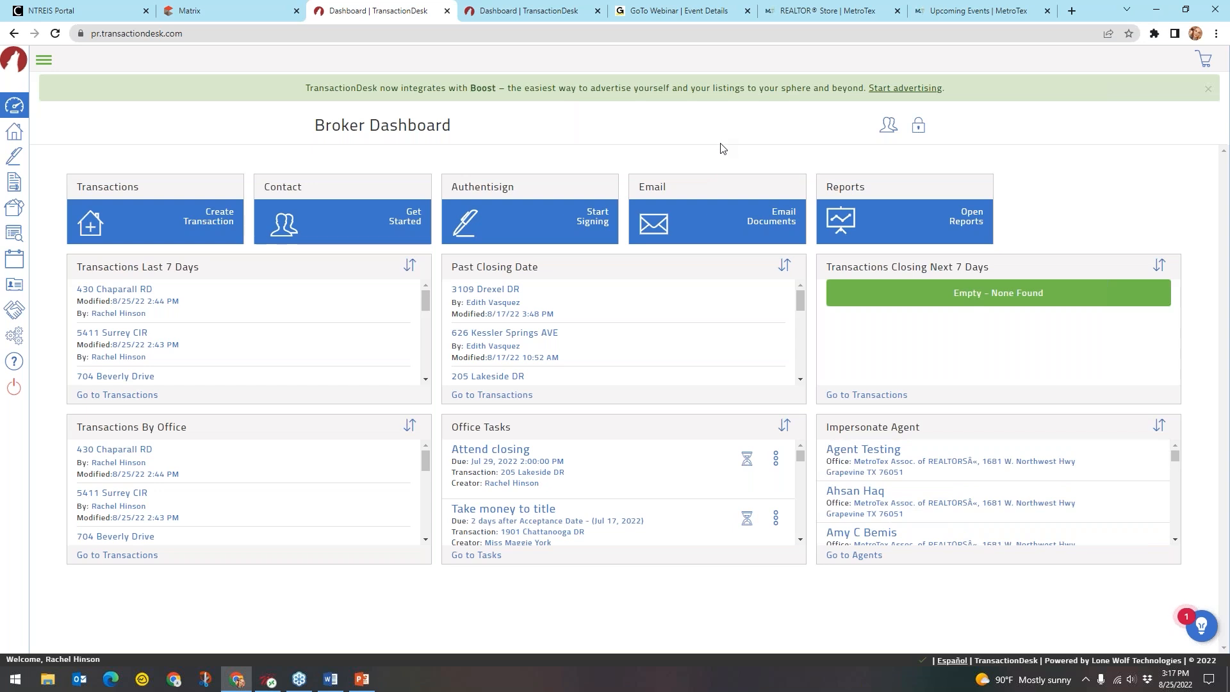
key(ctrl)
Expand the sidebar, go through Broker Tools to Reports, and show the report types
click(43, 61)
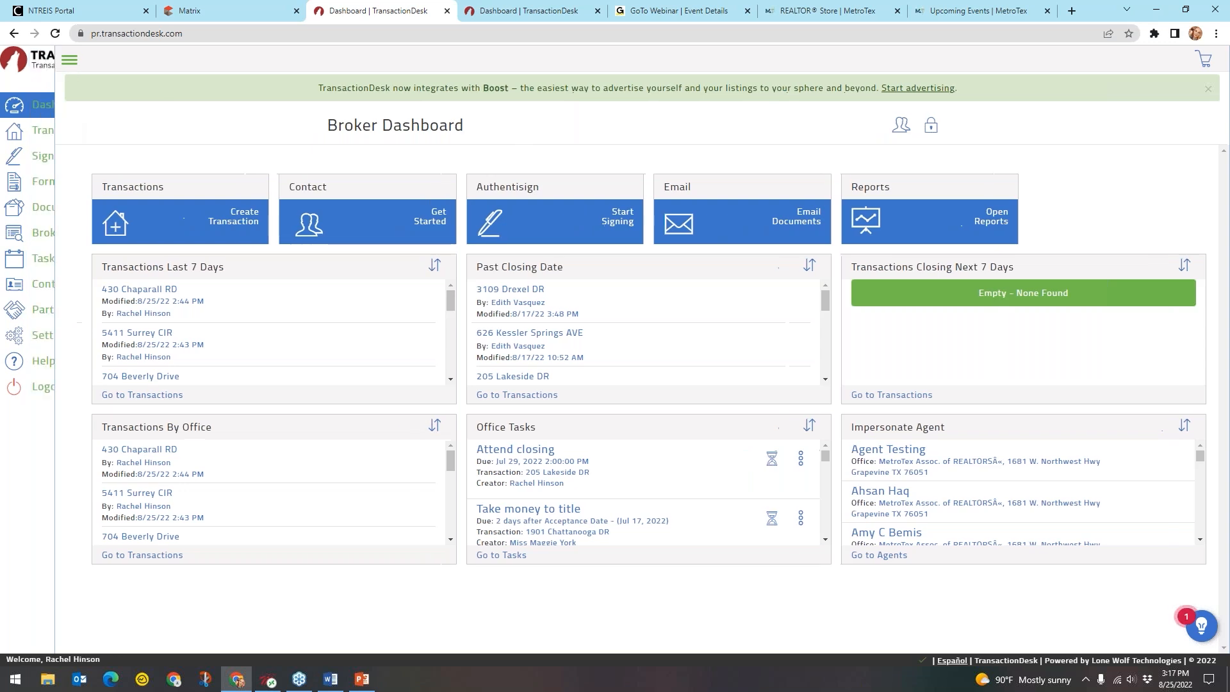
click(80, 239)
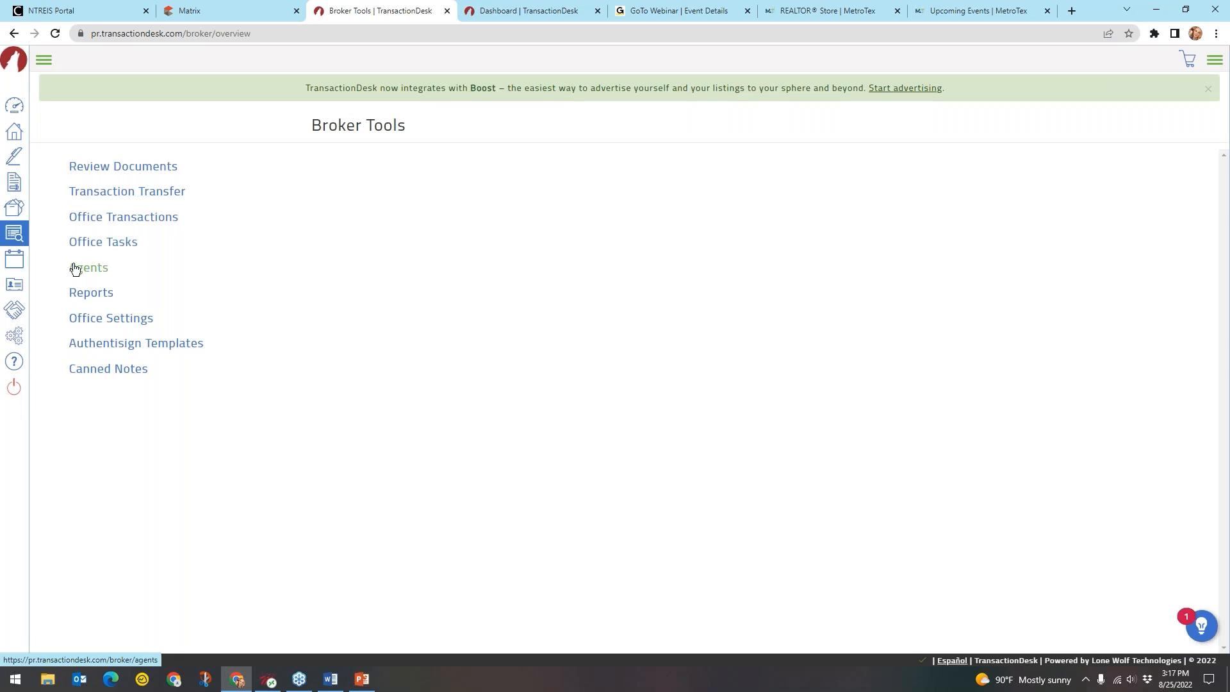
click(86, 272)
click(89, 299)
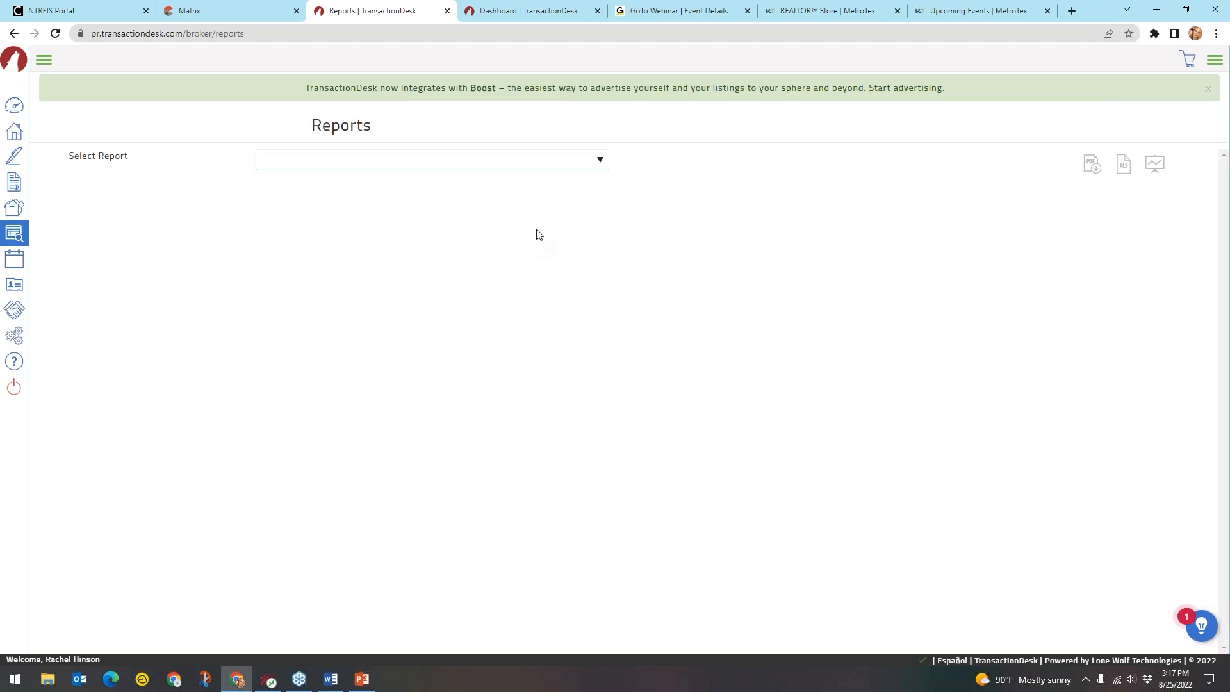
click(549, 165)
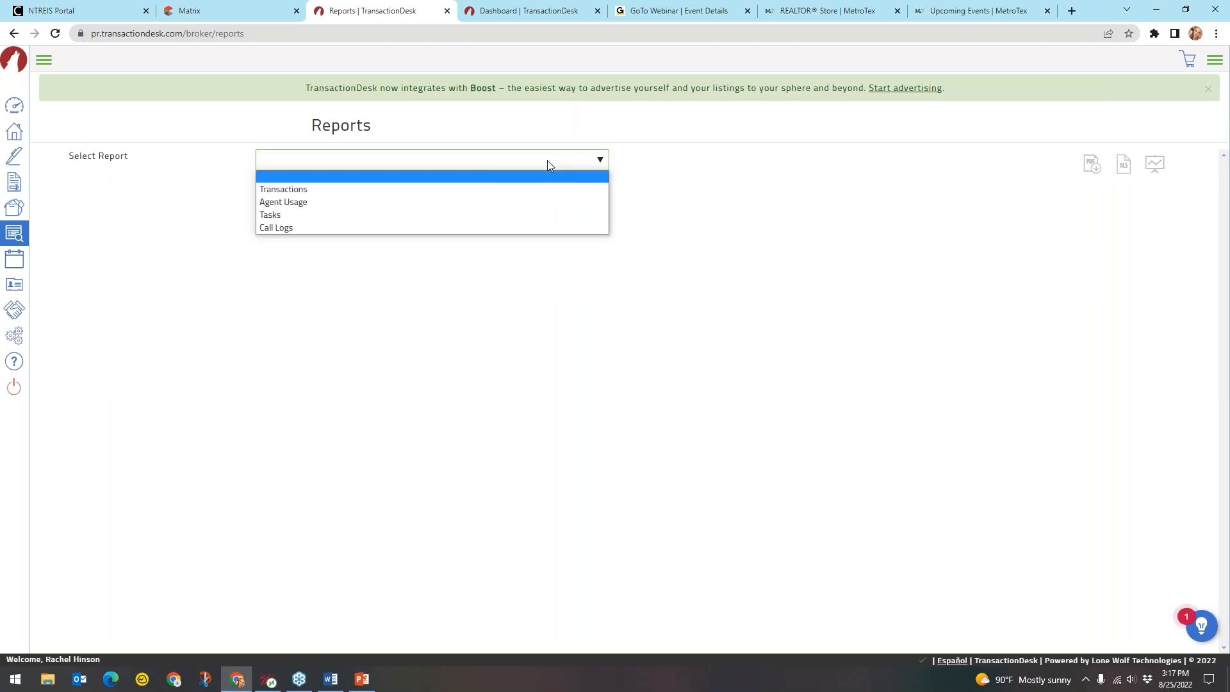
Choose the Transactions report and expand its filters, leaving the agency unchanged
click(345, 158)
click(345, 158)
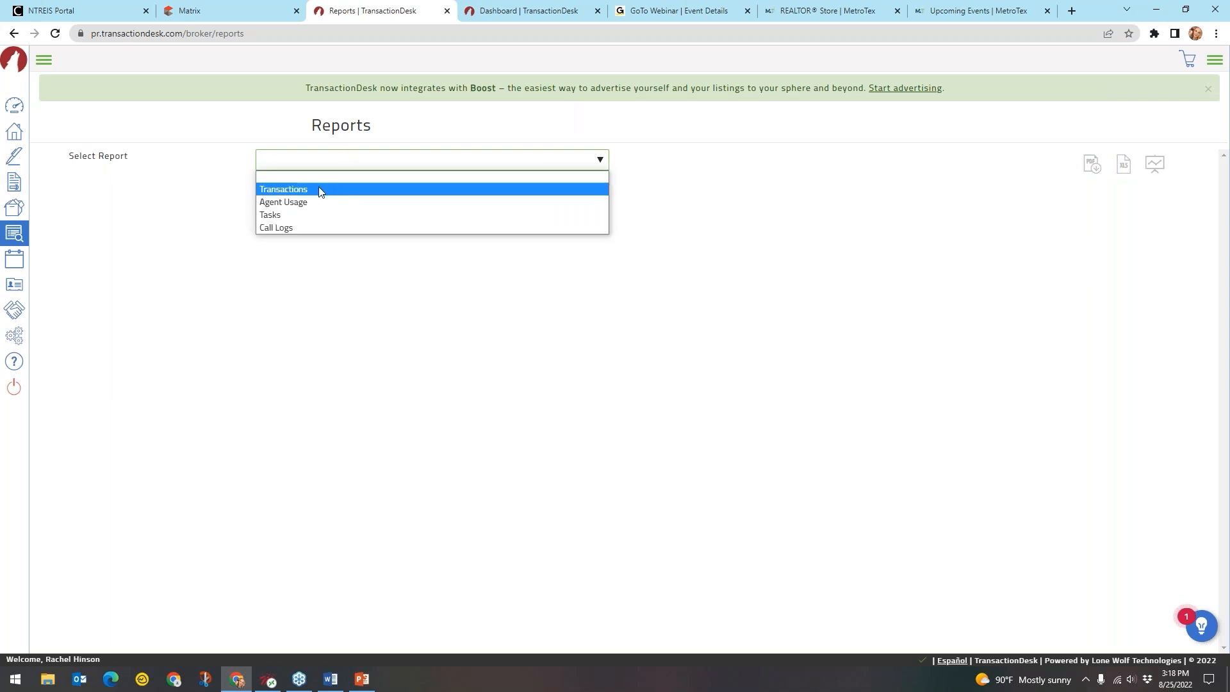
click(319, 190)
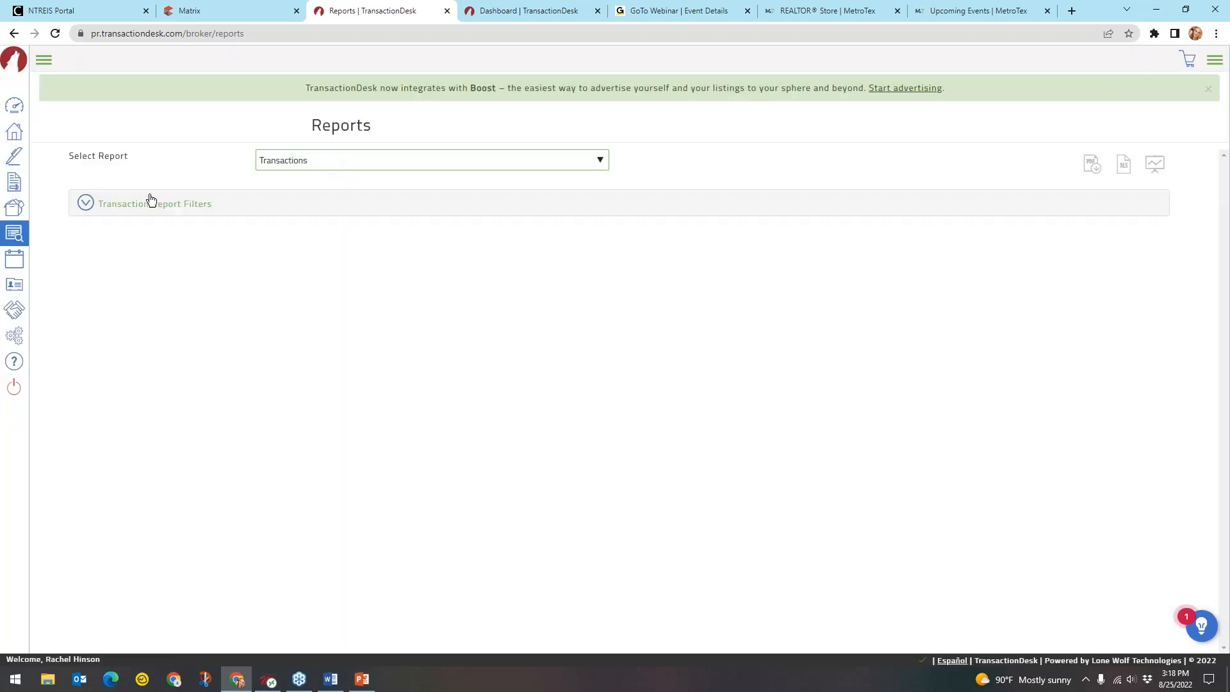
click(86, 204)
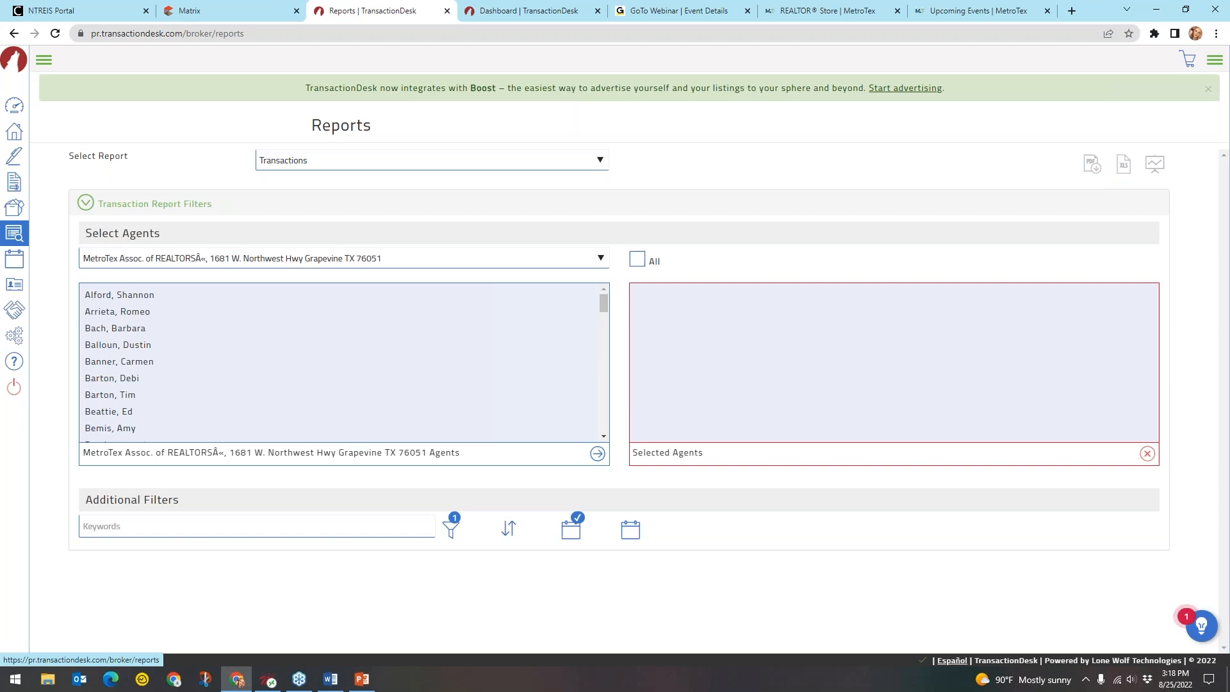
click(224, 263)
click(233, 276)
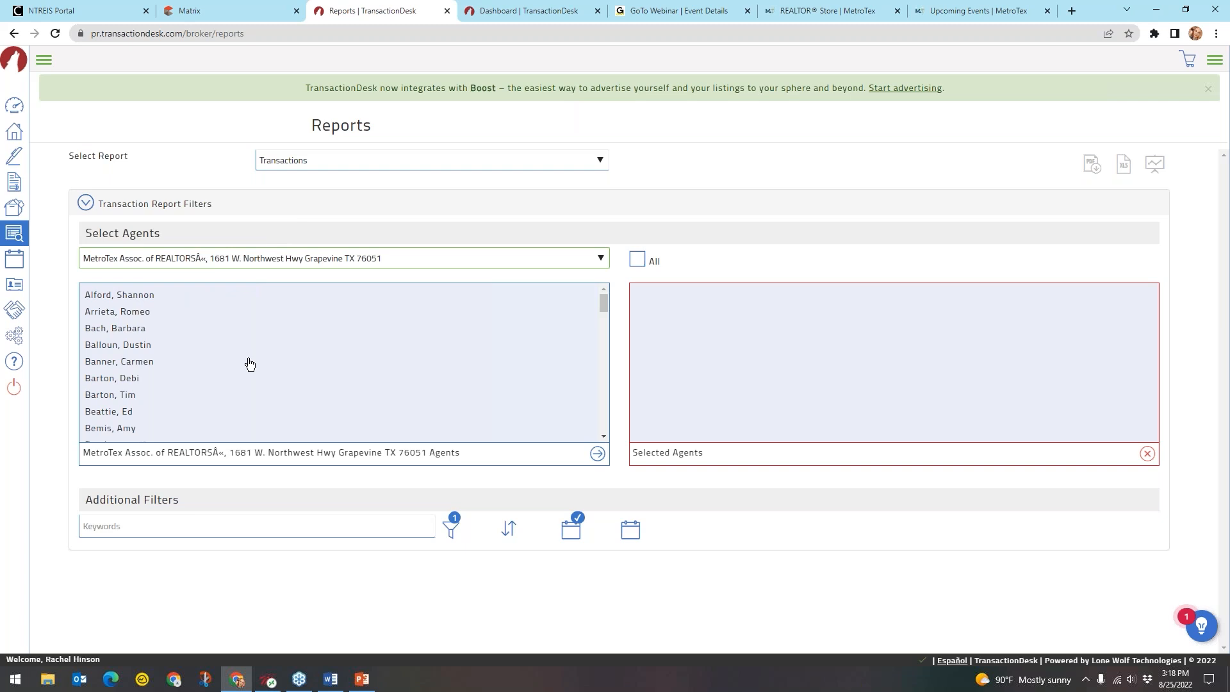
Add one agent to the Selected Agents list
drag(602, 310, 602, 426)
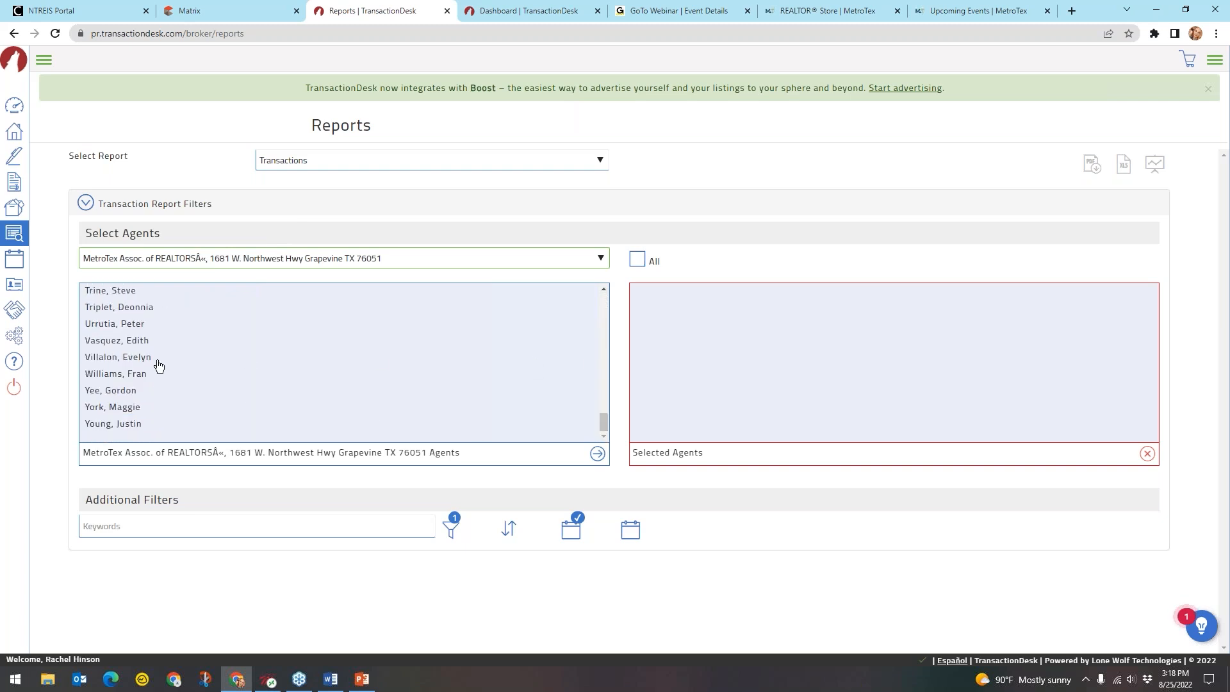
scroll(159, 365, up, 8)
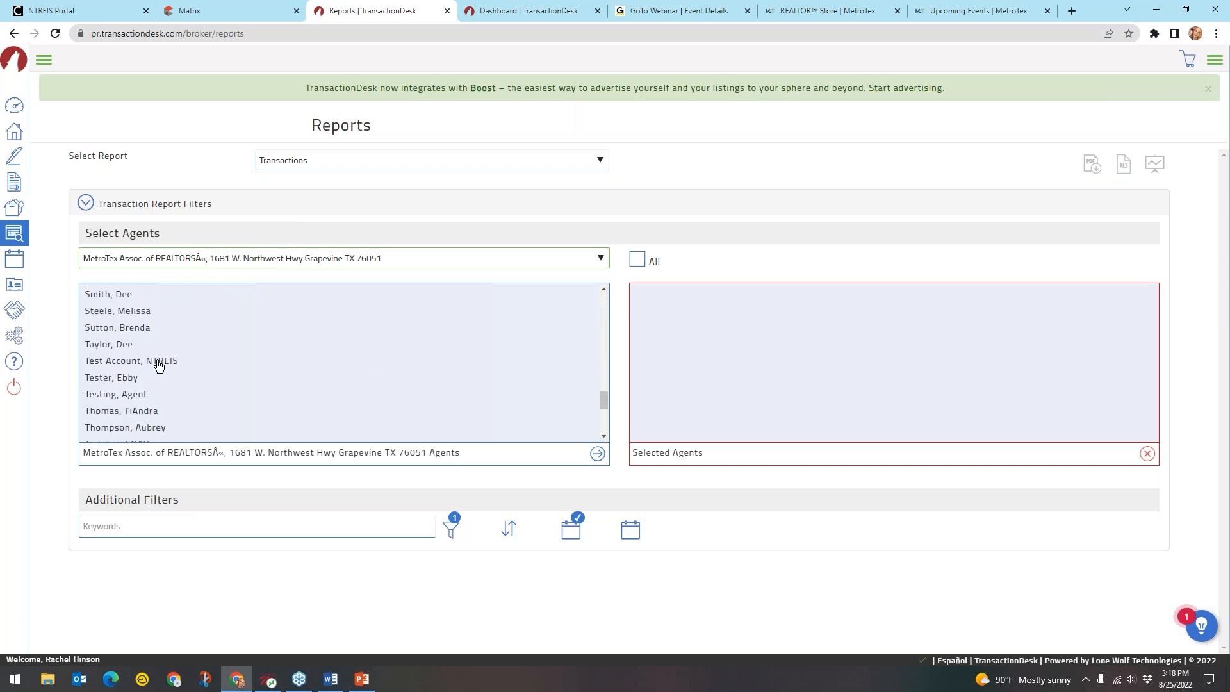
scroll(160, 365, up, 2)
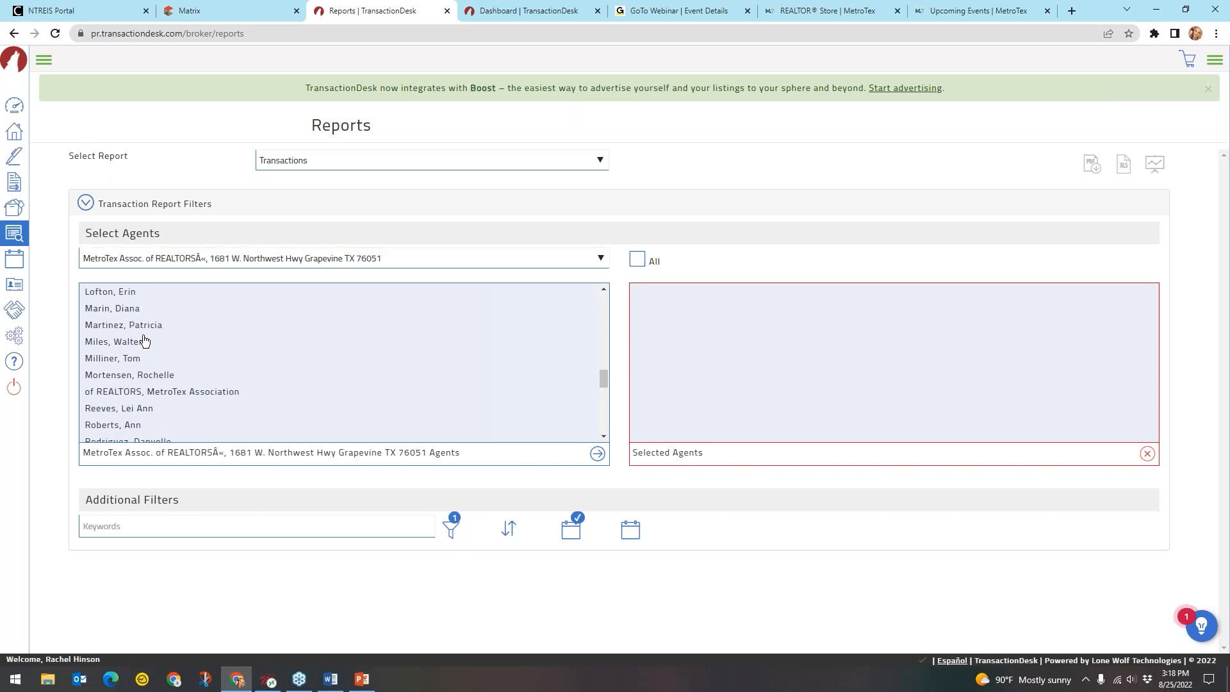
click(152, 345)
key(ctrl)
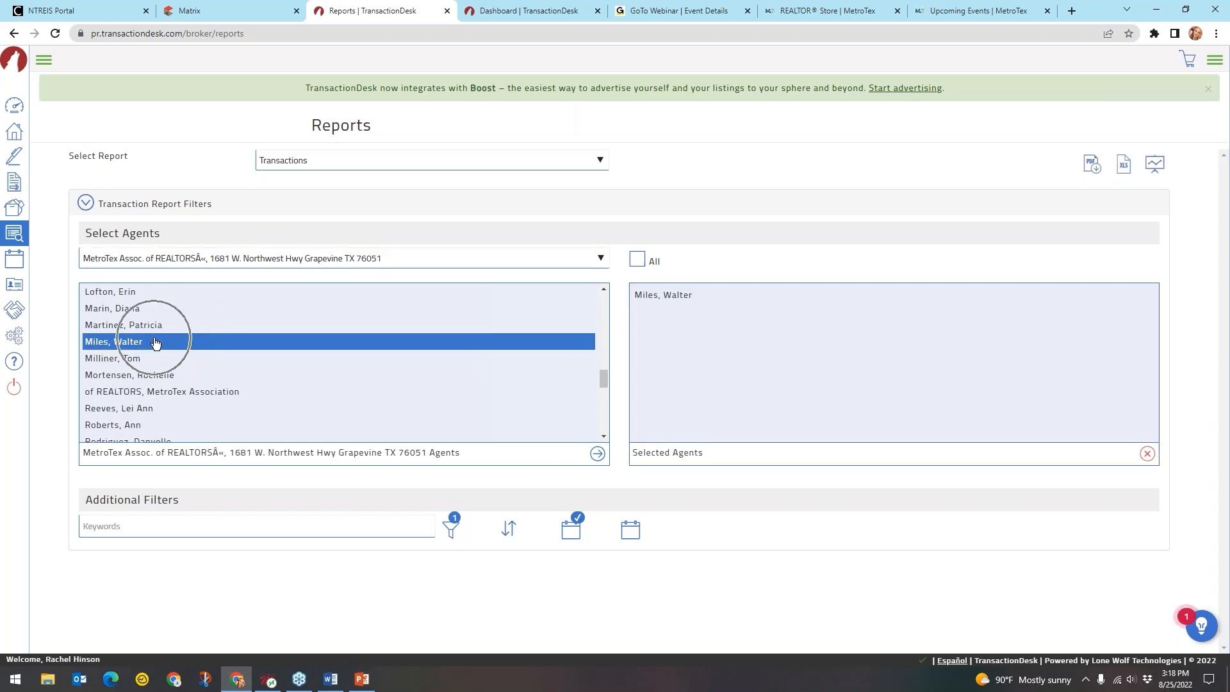
key(ctrl)
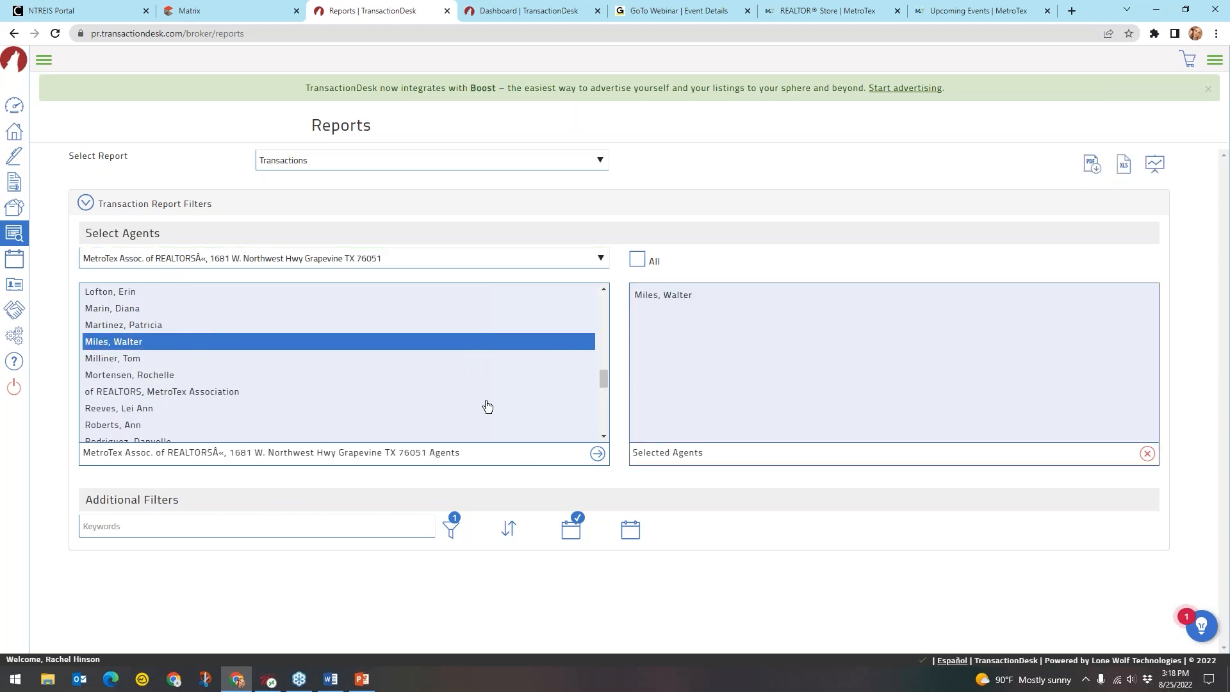
key(ctrl)
Set Last Modified Date to 01/01/2022–08/25/2022 and export the report as a PDF
click(568, 531)
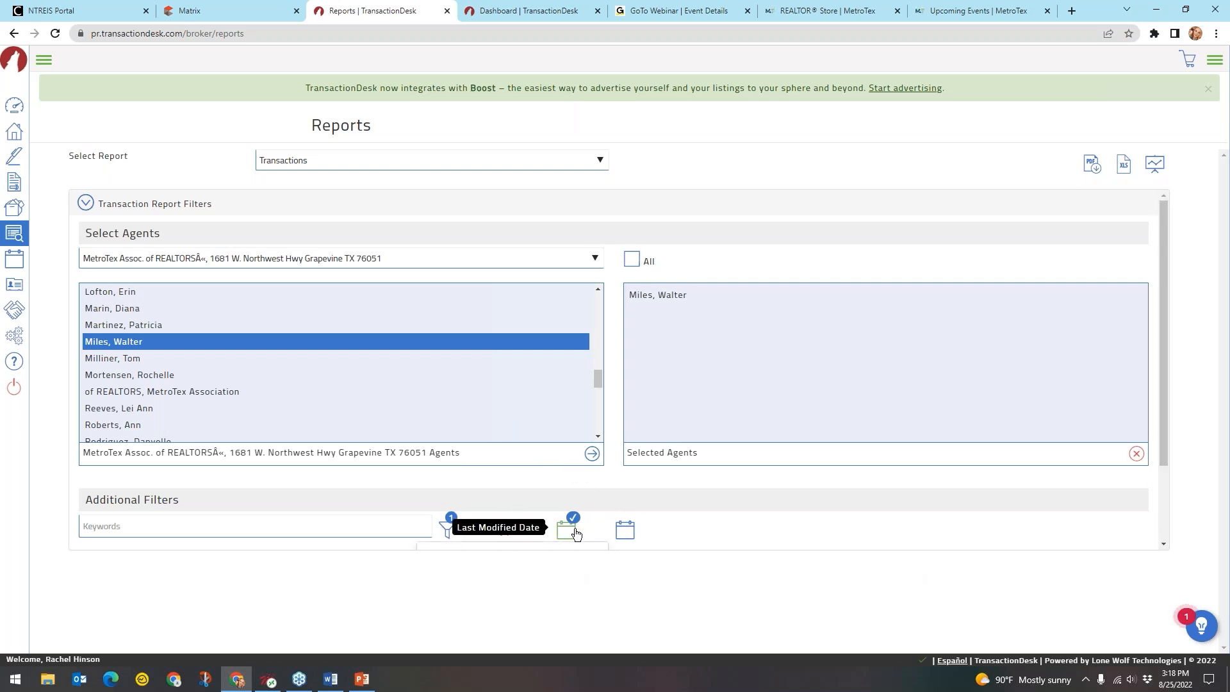
scroll(647, 506, down, 2)
drag(500, 475, 381, 477)
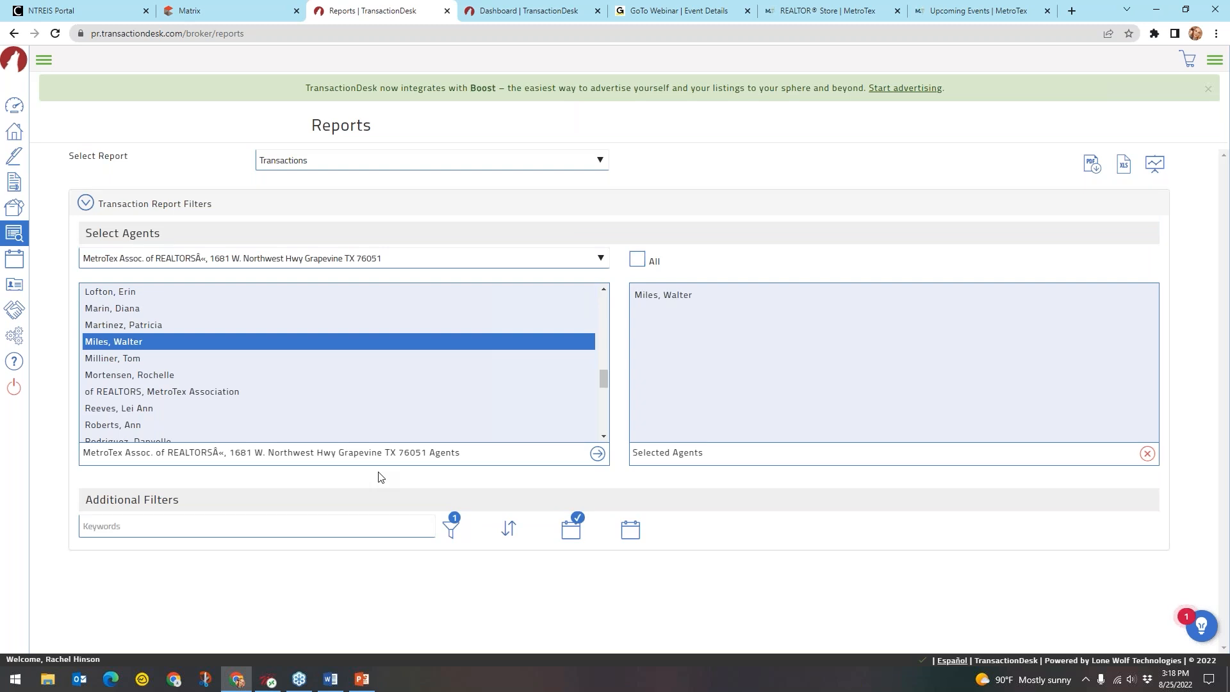
click(569, 519)
scroll(564, 516, down, 2)
click(491, 477)
key(BackSpace)
key(BackSpace)
key(BackSpace)
key(BackSpace)
key(BackSpace)
key(BackSpace)
key(BackSpace)
key(BackSpace)
key(BackSpace)
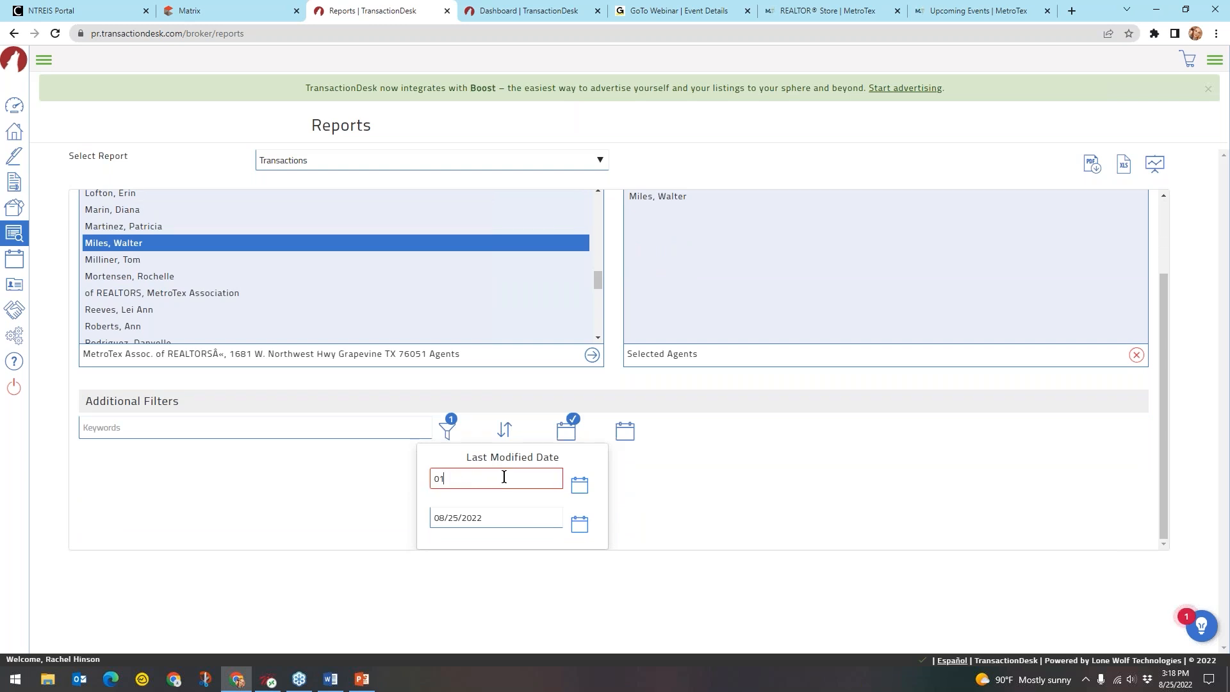
text(1/01/2022)
click(511, 510)
scroll(800, 446, up, 2)
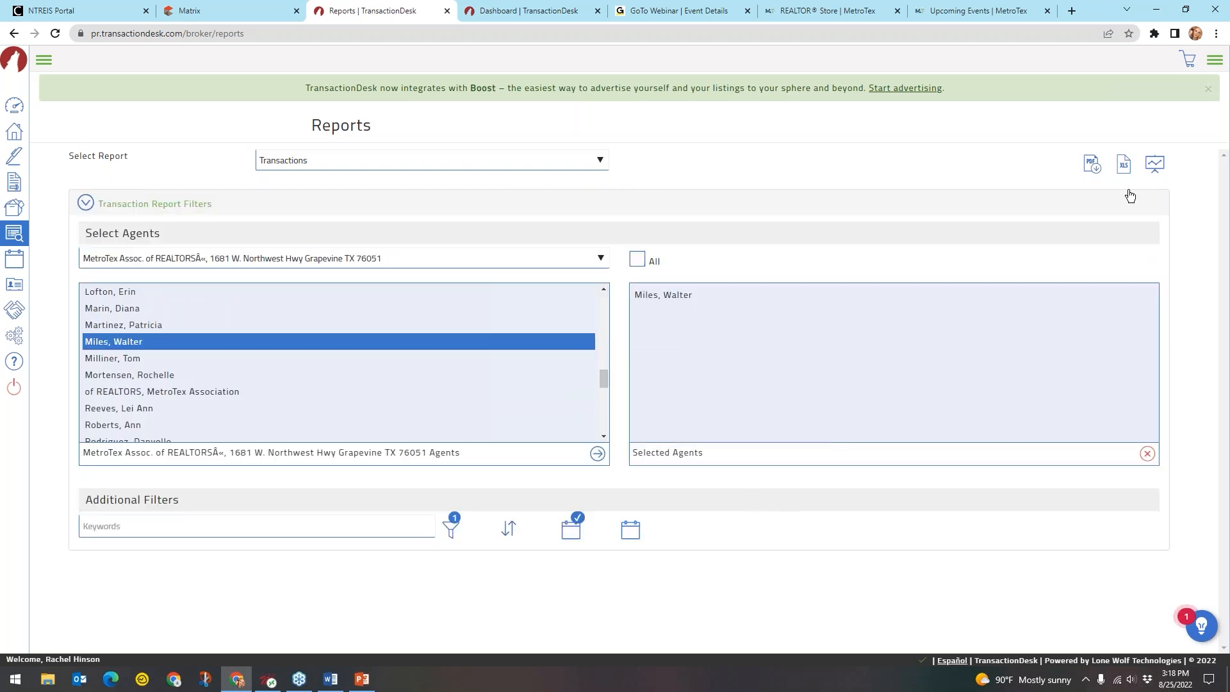
click(1092, 166)
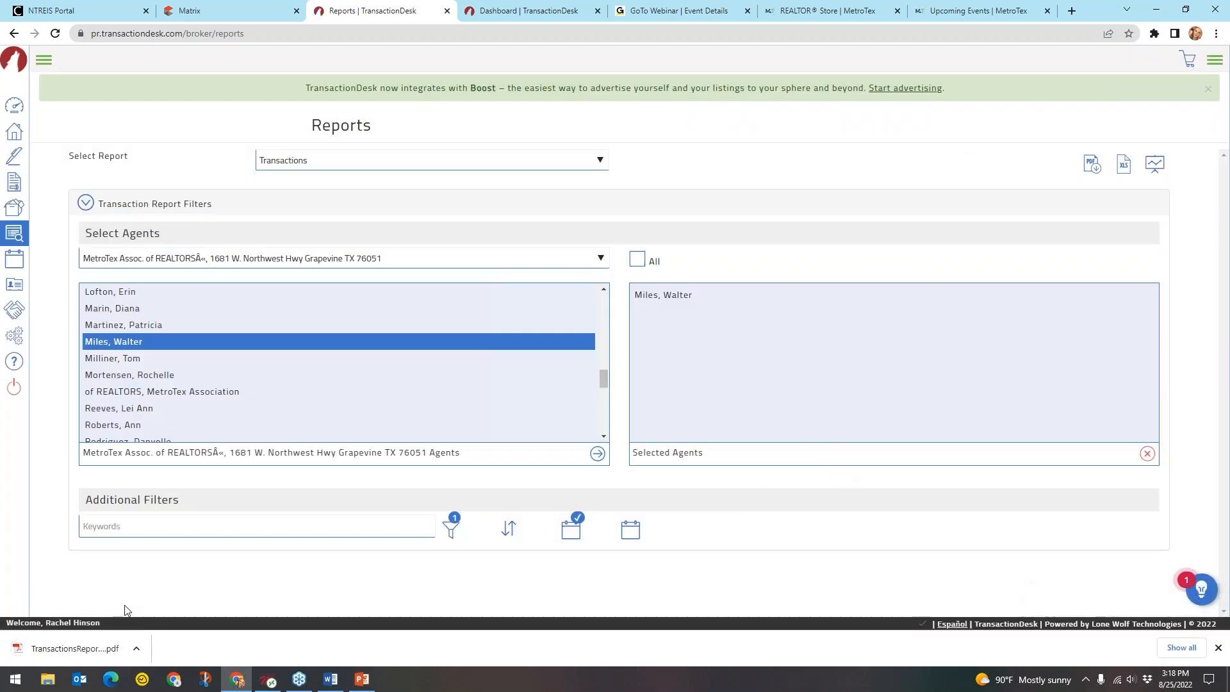
click(76, 648)
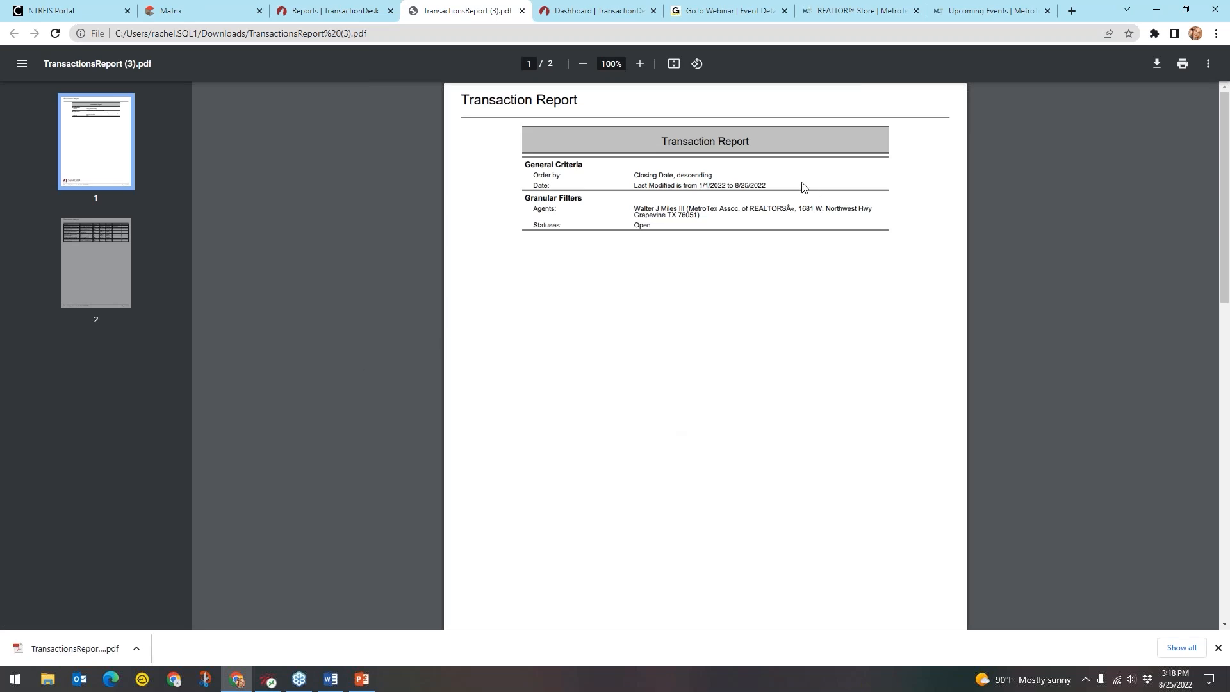
Open the exported transactions PDF and jump to page 2 listing six open transactions
click(636, 212)
click(71, 247)
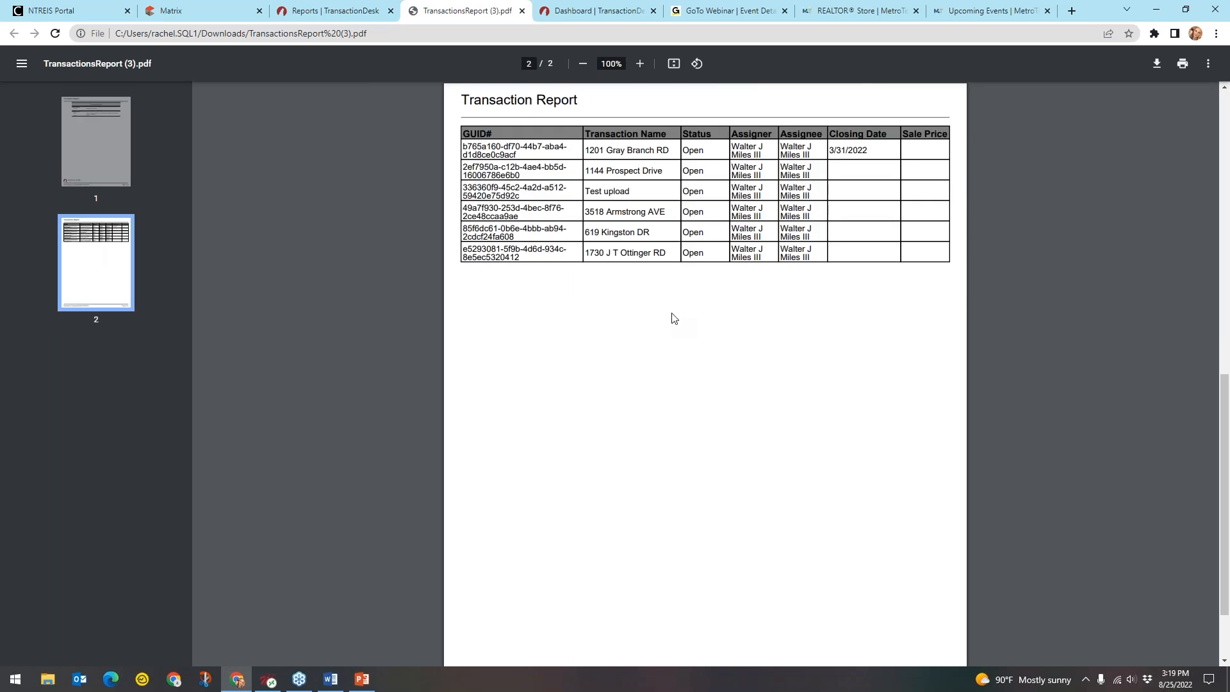
key(ctrl)
key(ctrl)
key(ctrl)
key(ctrl)
key(ctrl)
Close the PDF tab and choose Call Logs as the report type
click(521, 11)
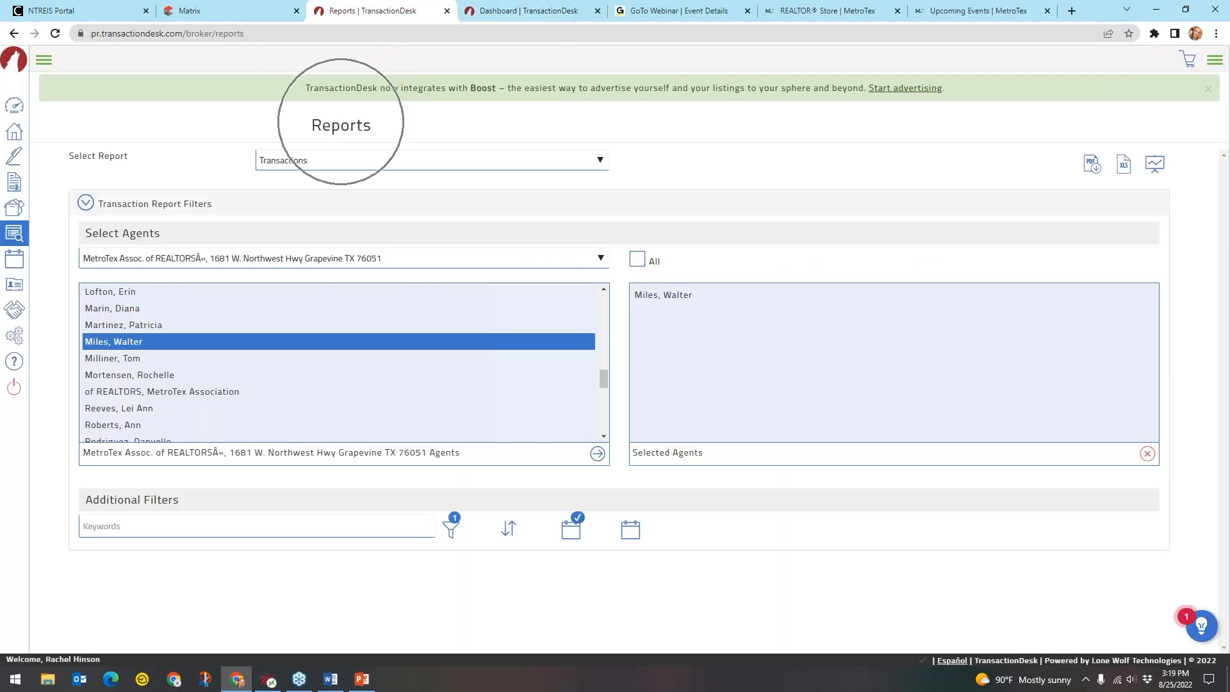
click(363, 161)
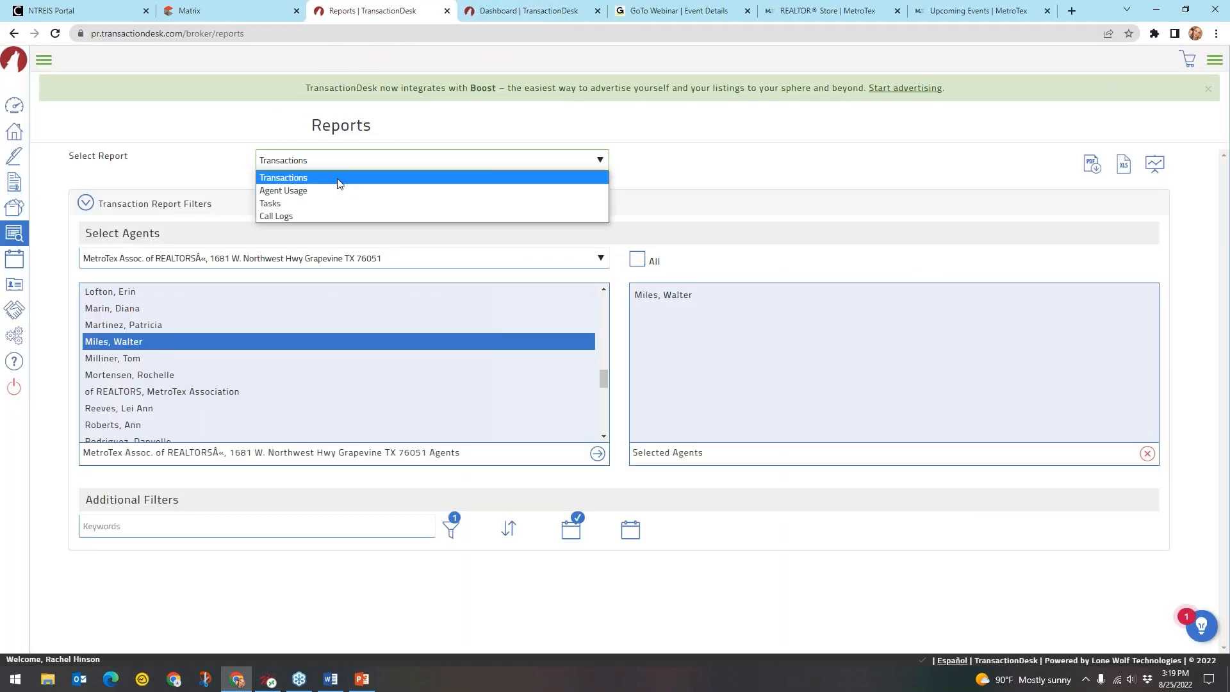
click(292, 218)
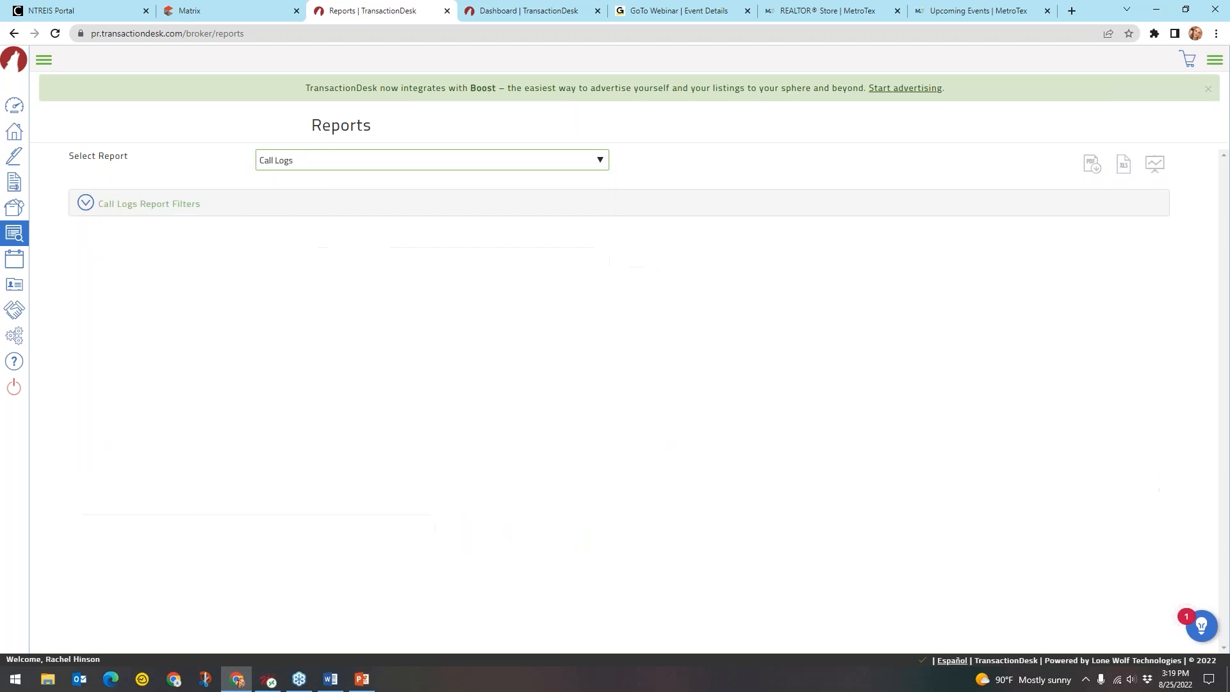
click(298, 162)
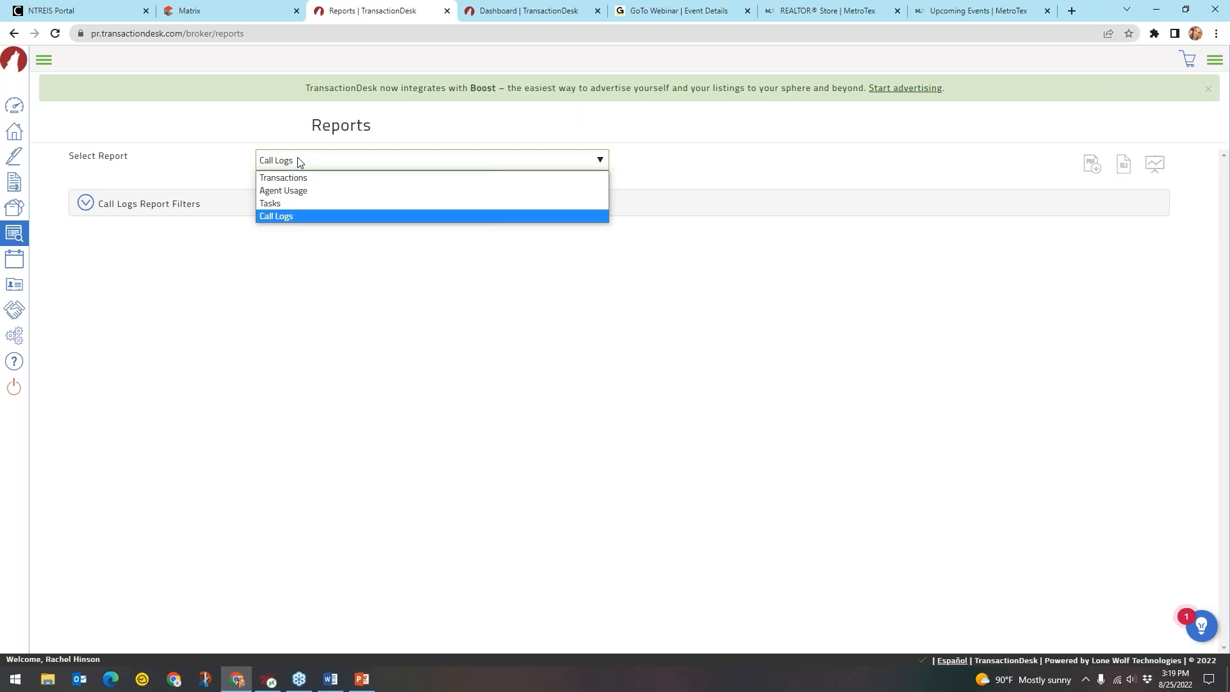
click(284, 221)
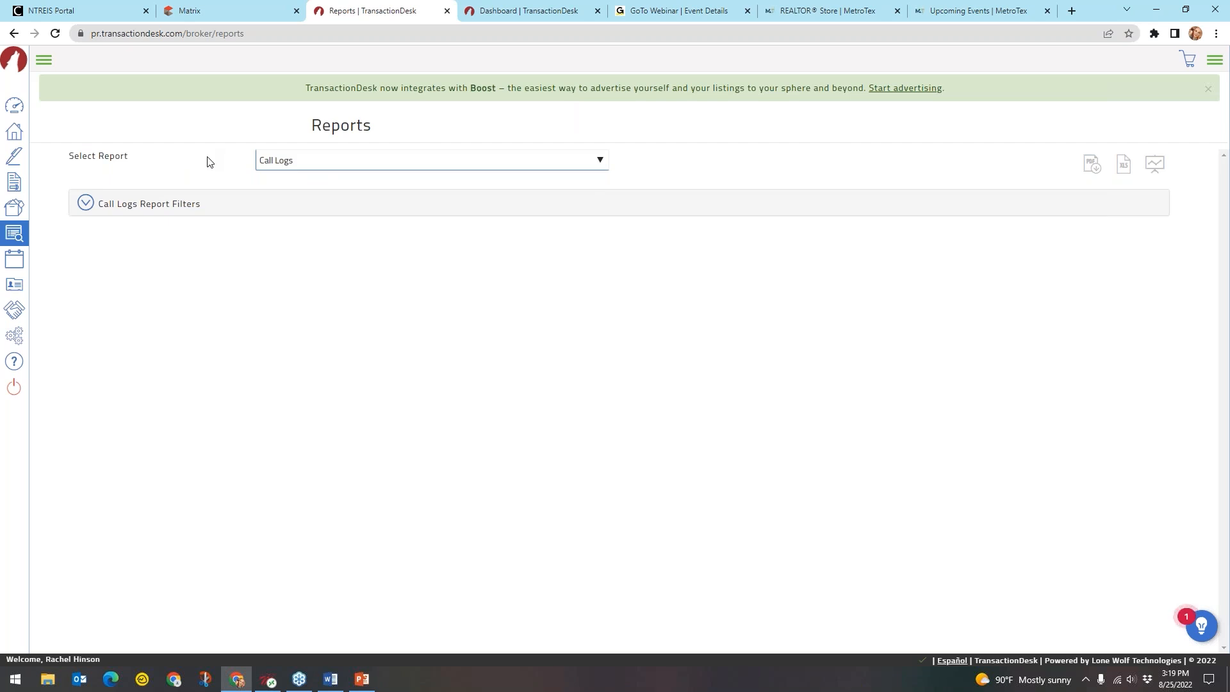
Go to Broker Tools and open the office's Agents list
click(14, 235)
click(93, 293)
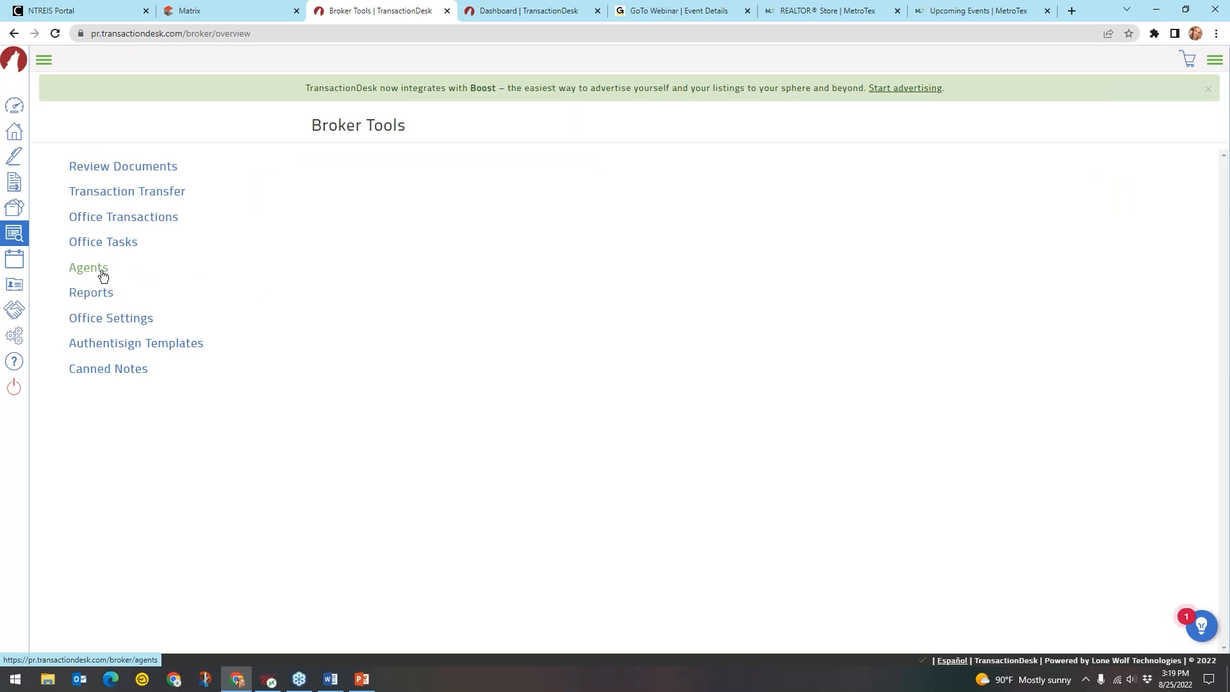
click(100, 273)
click(97, 274)
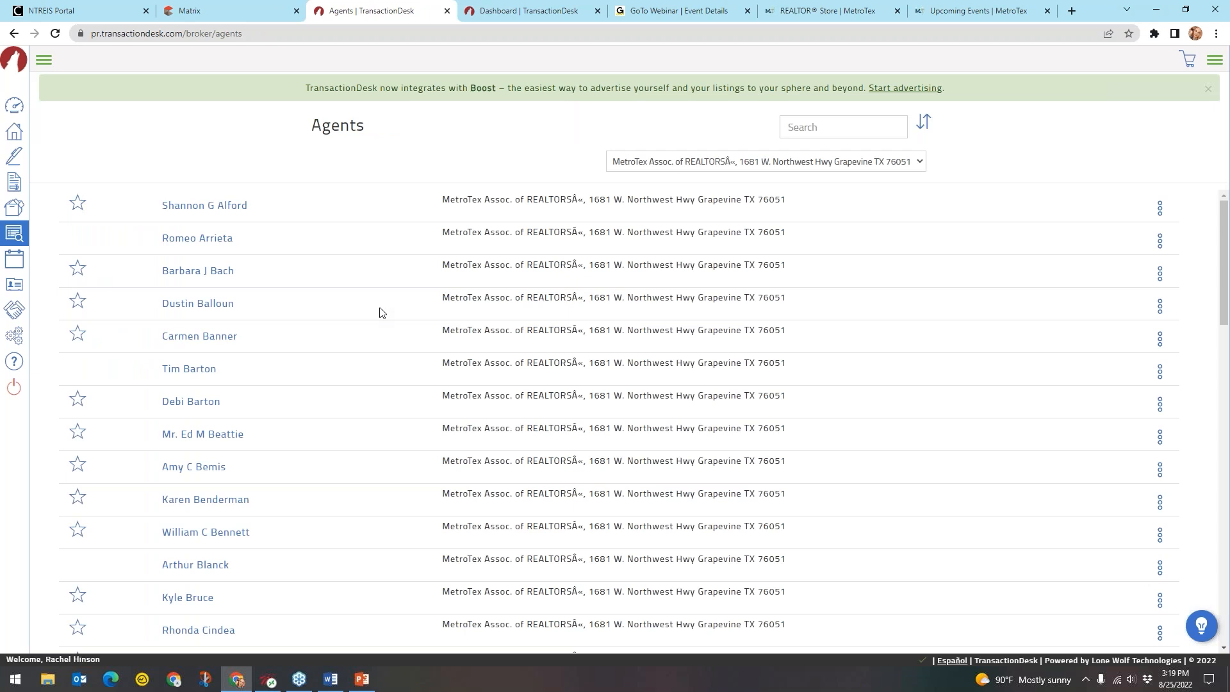
View the third agent's contact details, close them, then show the fifth agent's actions
click(1159, 273)
click(1131, 302)
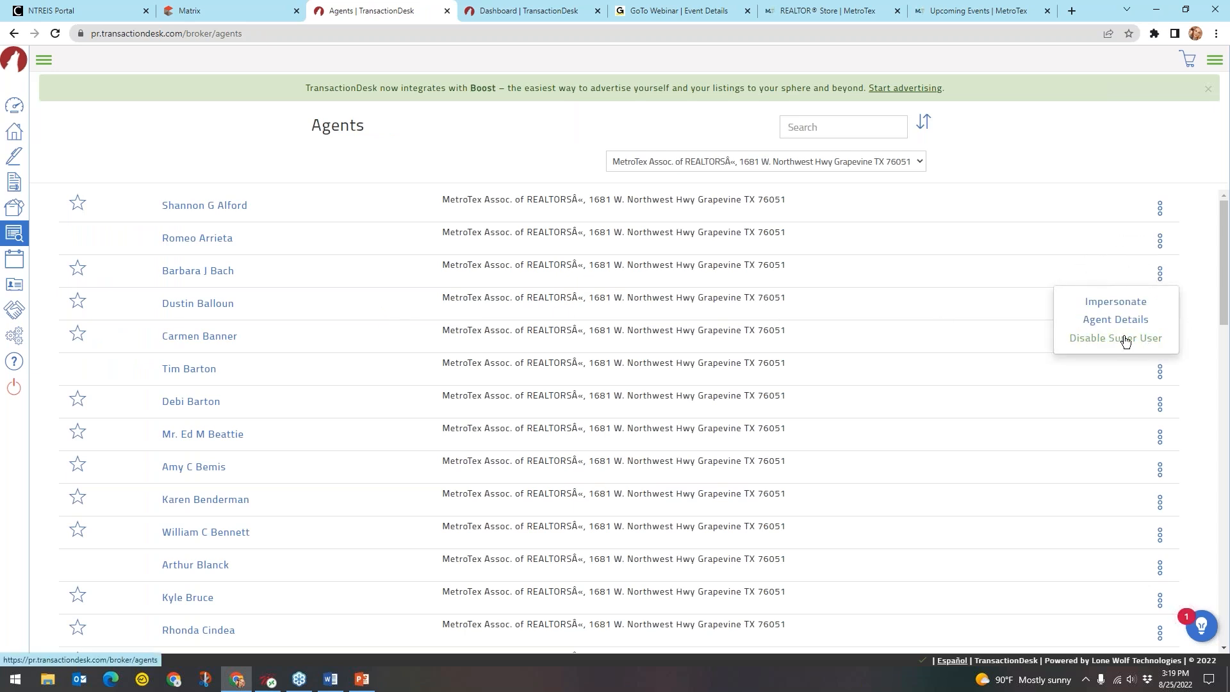
click(1125, 323)
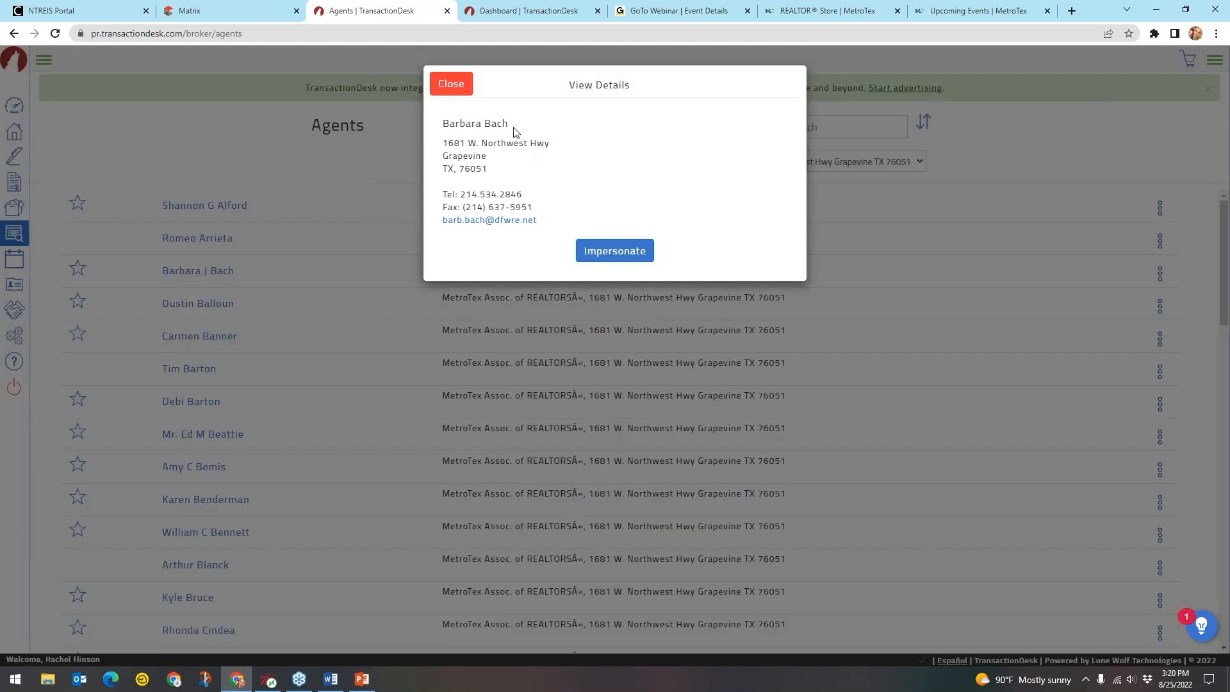
key(ctrl)
key(ctrl)
key(ctrl)
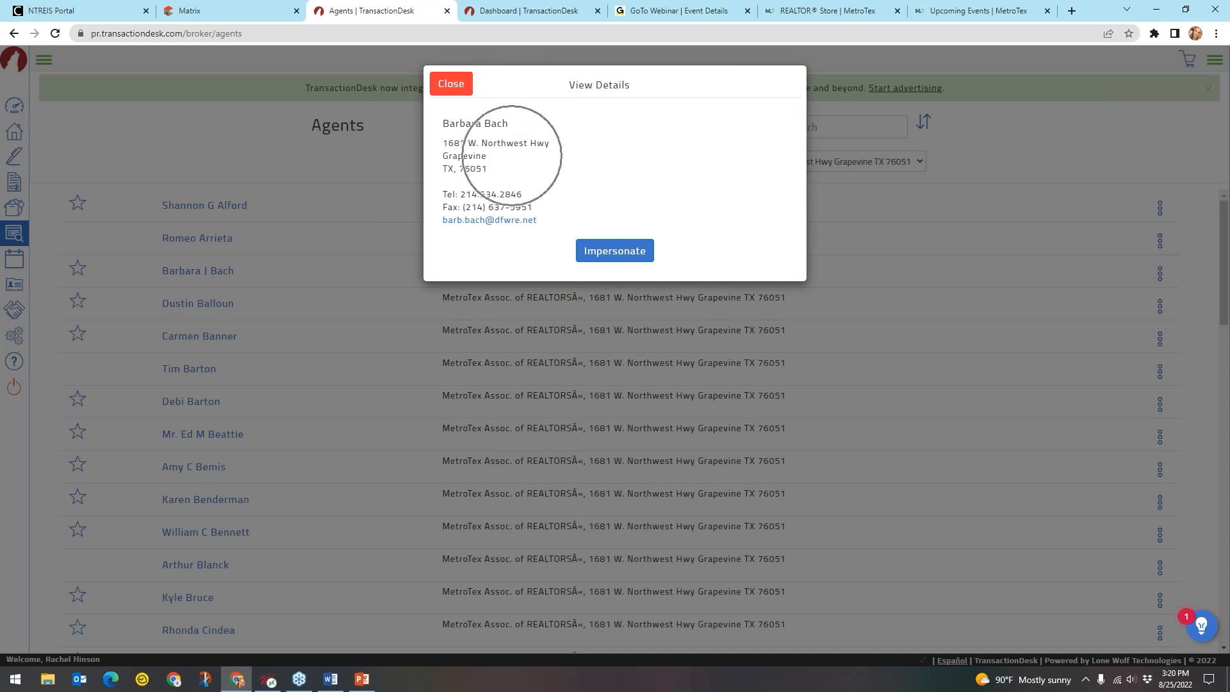
key(ctrl)
key(ctrl)
key(ctrl)
key(ctrl)
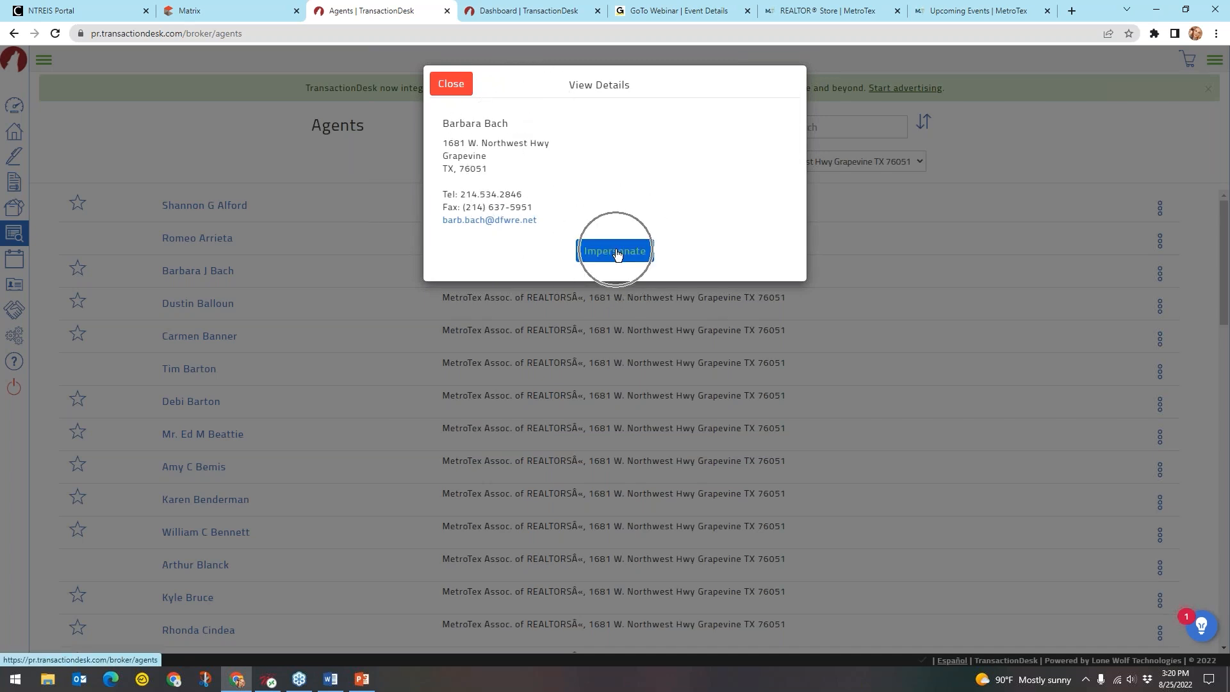
key(ctrl)
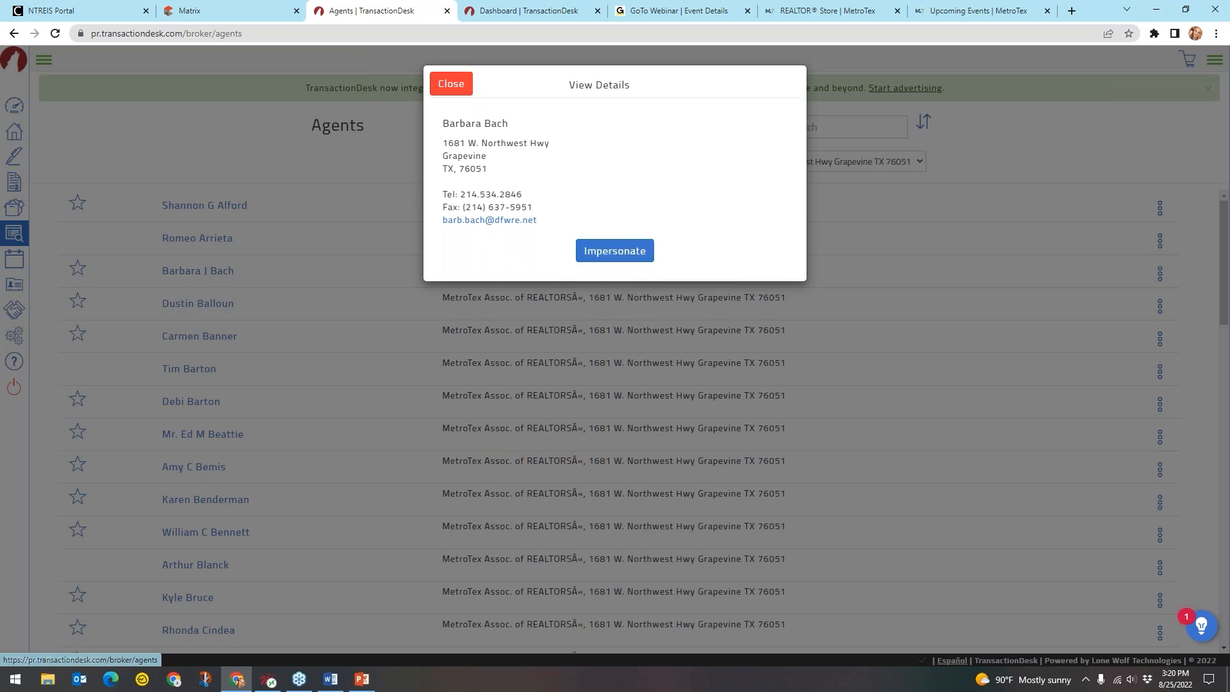
click(451, 84)
click(1159, 338)
key(ctrl)
key(ctrl)
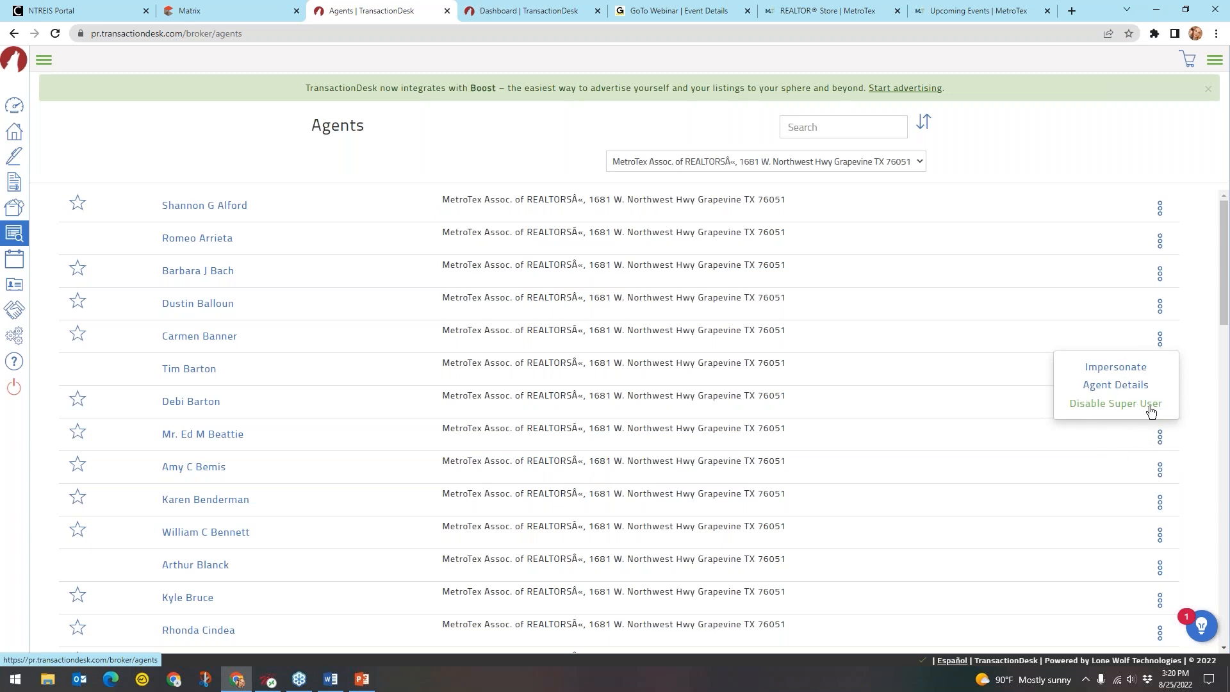
key(ctrl)
key(ctrl)
Close the agent actions menu and go via Broker Tools to the MetroTex Office Settings
click(1063, 136)
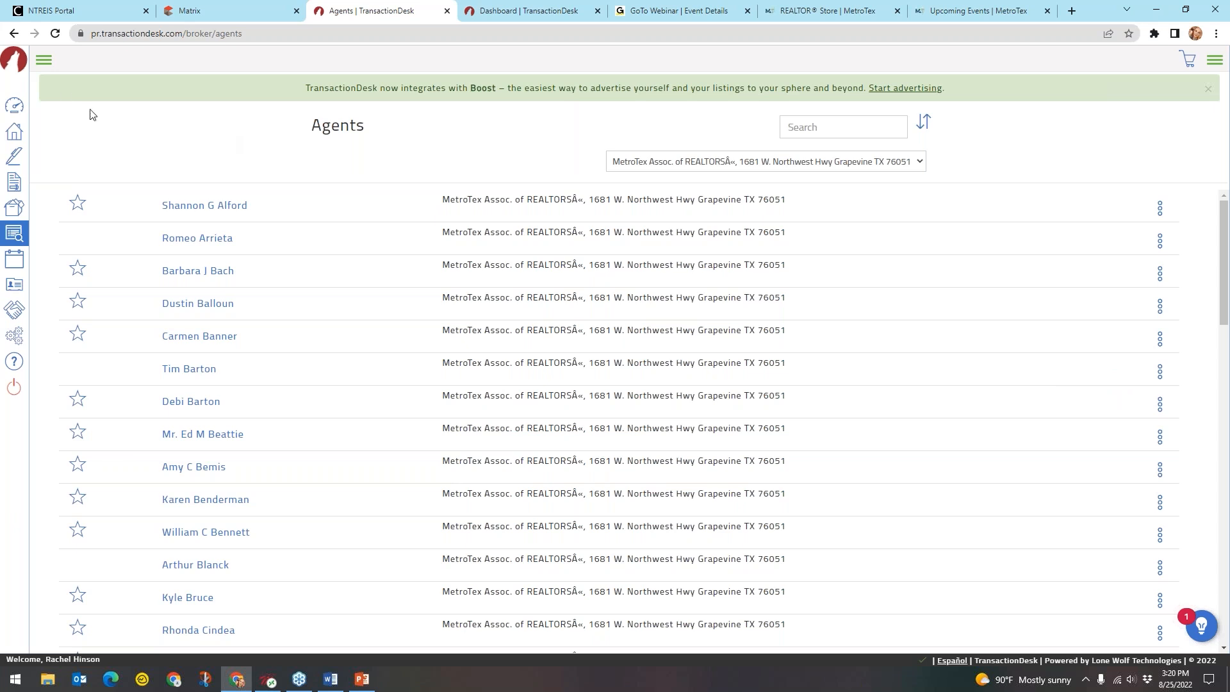
click(44, 60)
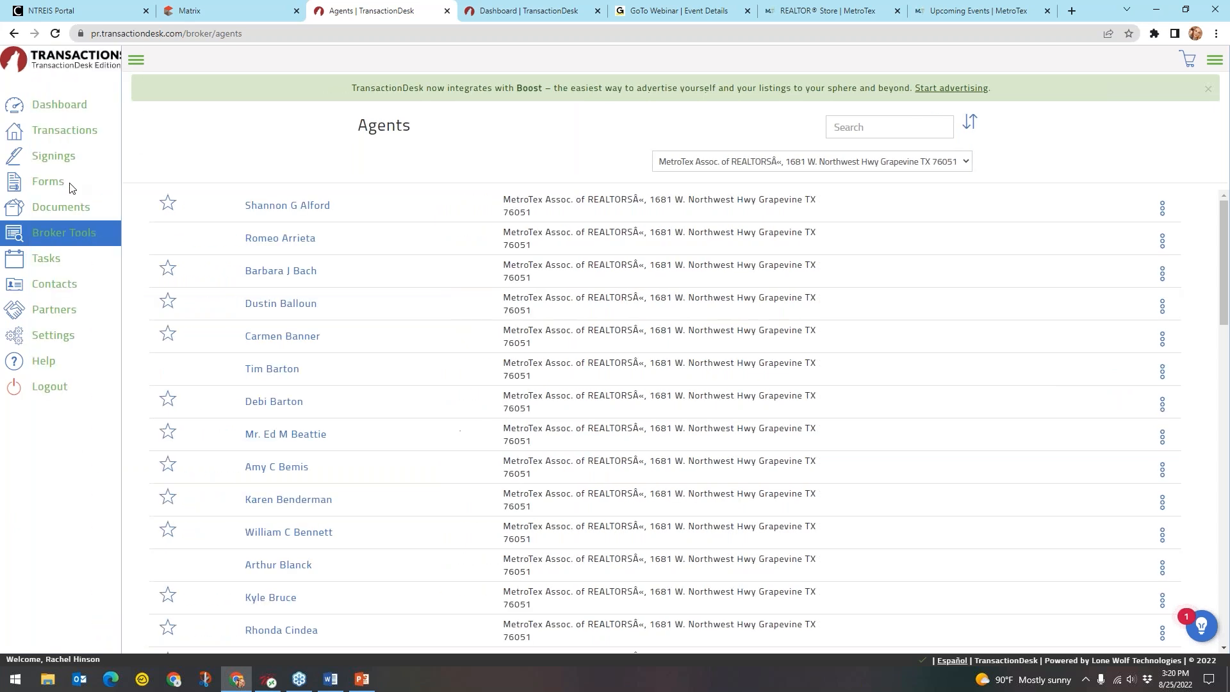
click(45, 233)
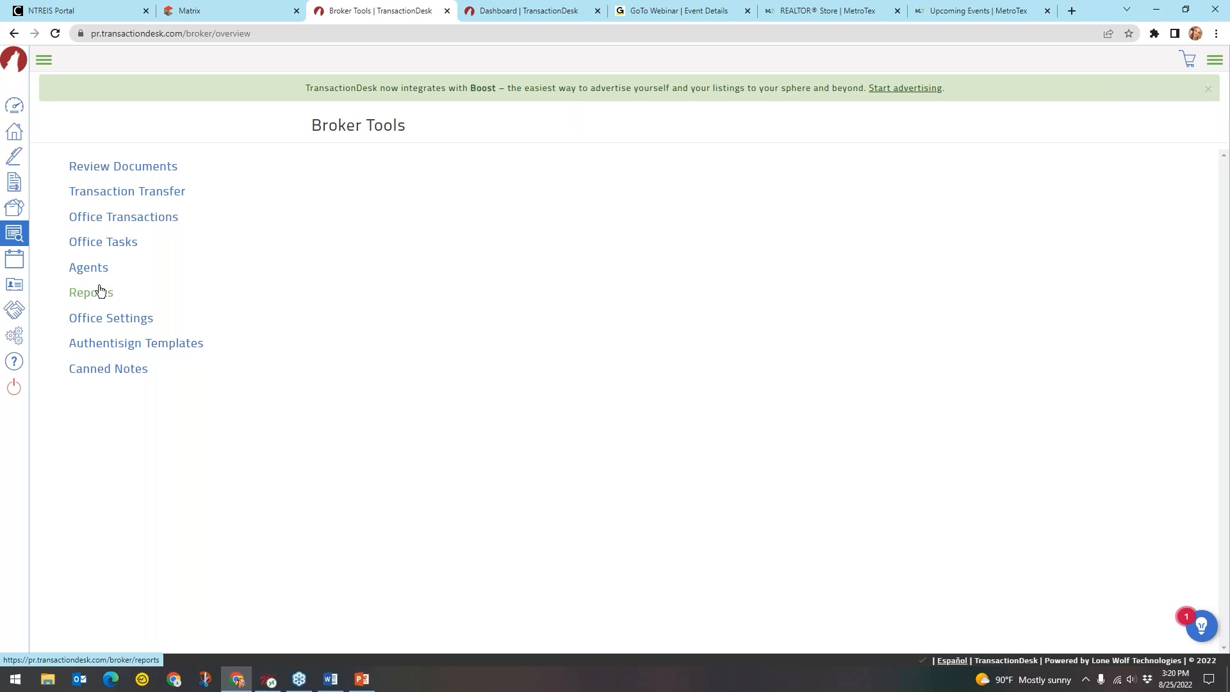
click(129, 320)
click(131, 321)
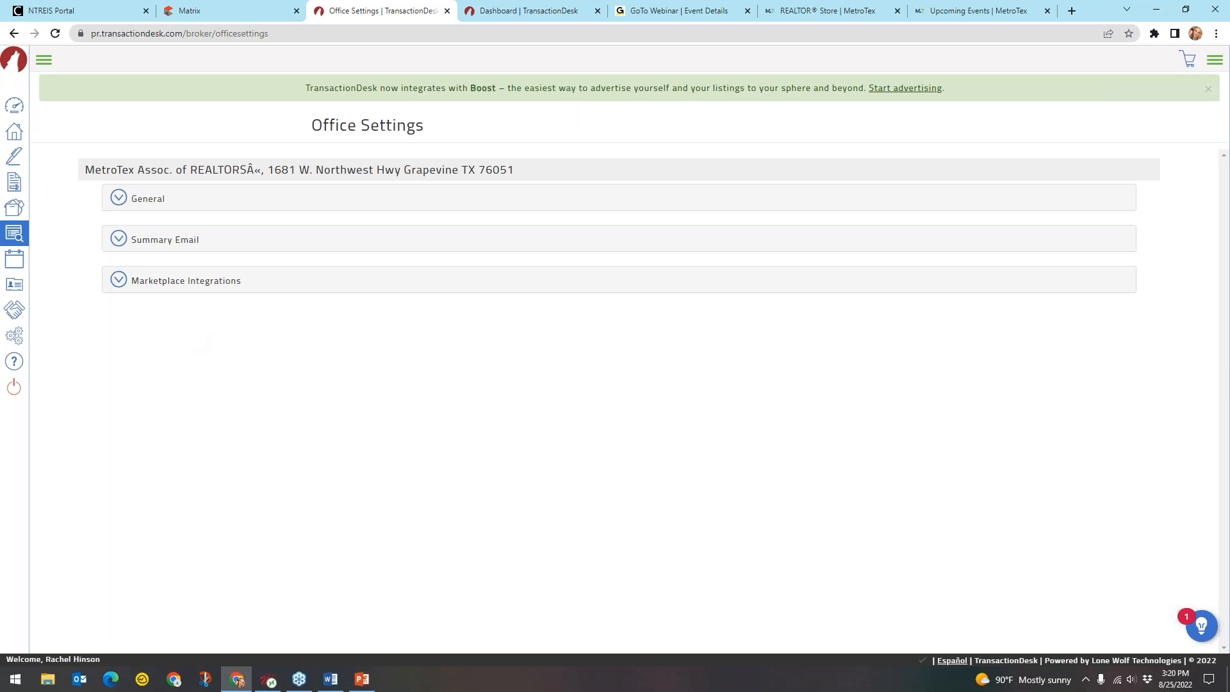
Expand the General office settings to reach the Office Alias field
click(162, 204)
key(ctrl)
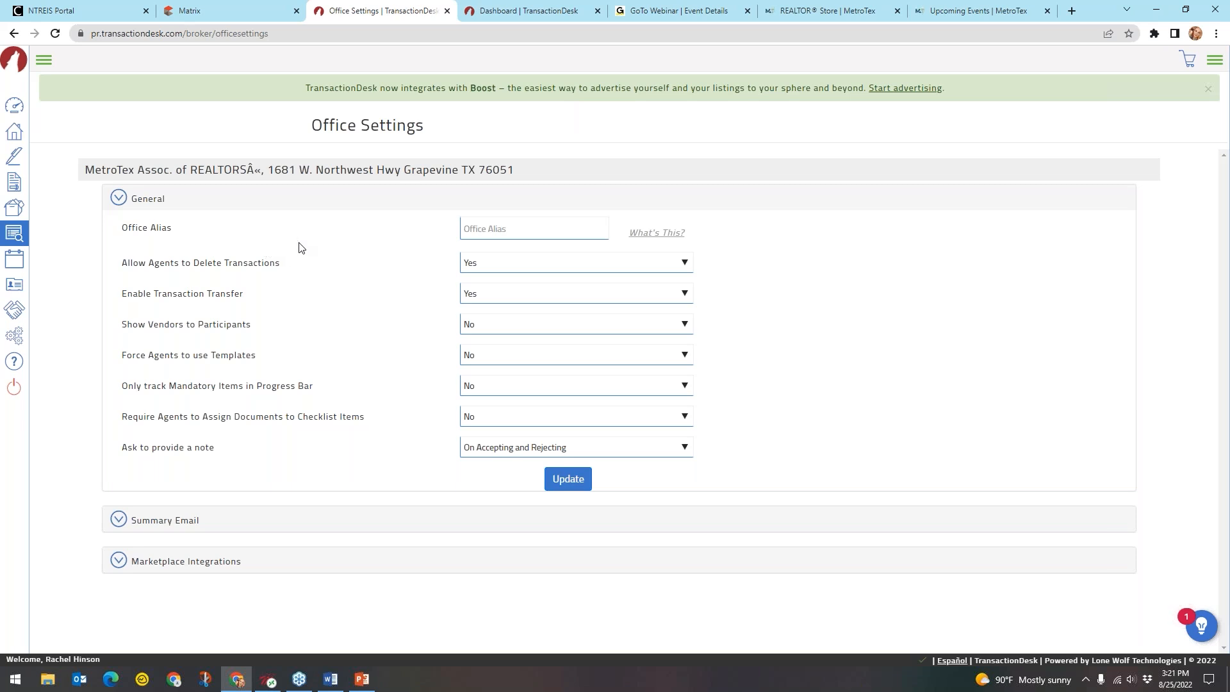
click(160, 236)
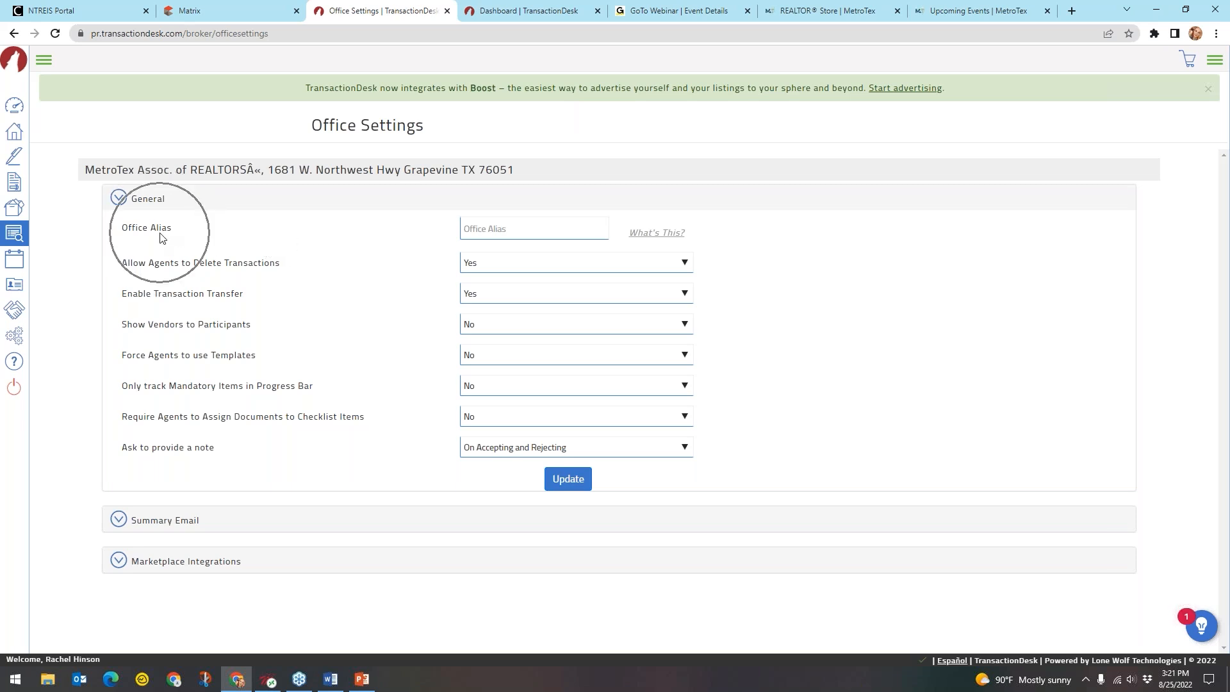
Try sample aliases including 'MetroTex' in Office Alias, then leave the field empty
click(505, 231)
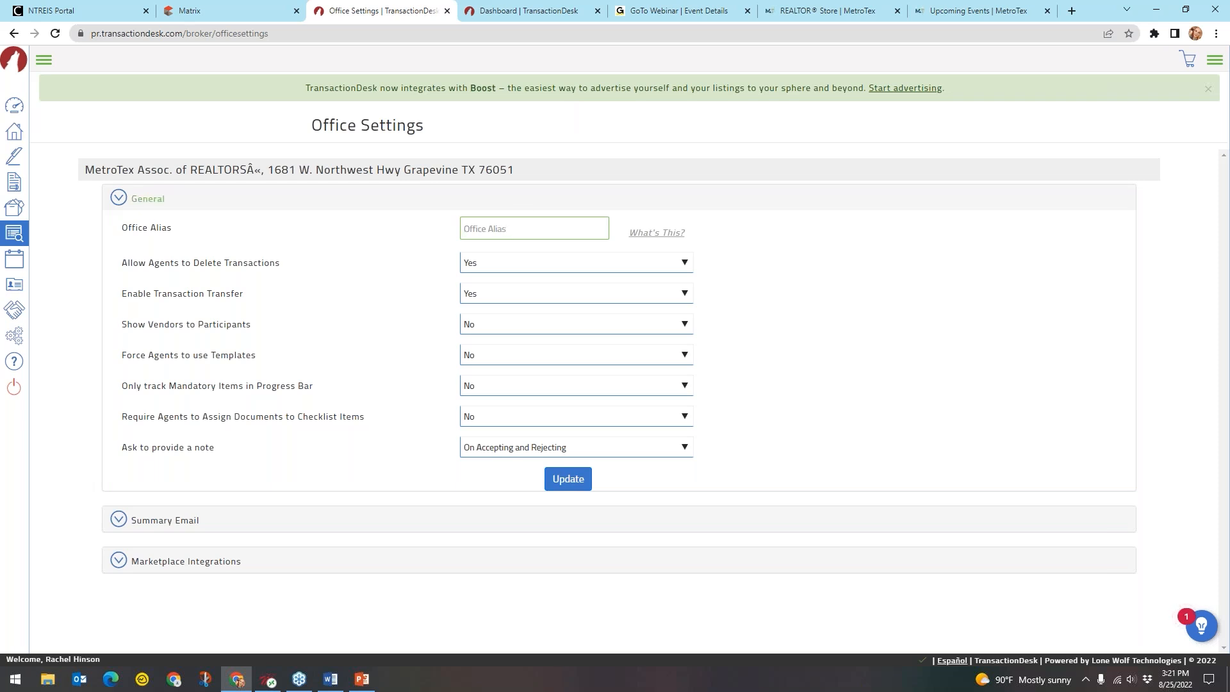
text(Rem/Ma)
key(BackSpace)
key(BackSpace)
key(BackSpace)
text(/Max)
triple_click(537, 229)
key(BackSpace)
text(MetroTex)
drag(499, 229, 432, 228)
key(BackSpace)
mouse_move(660, 239)
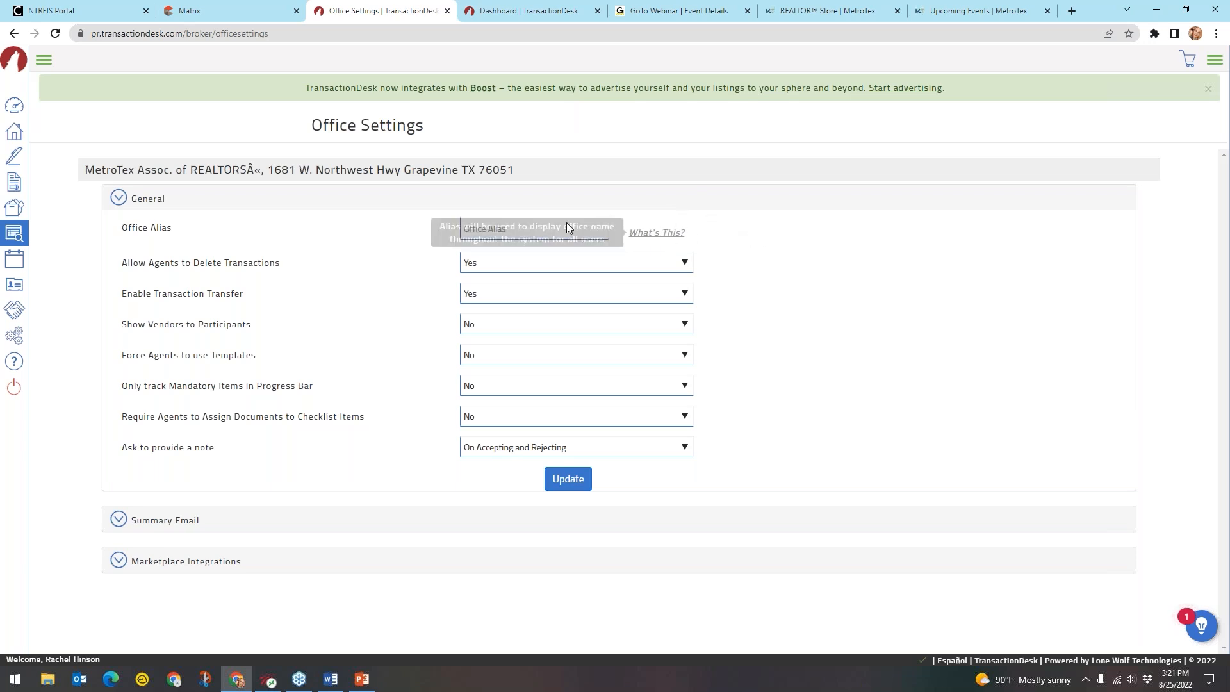
click(548, 223)
text(Co)
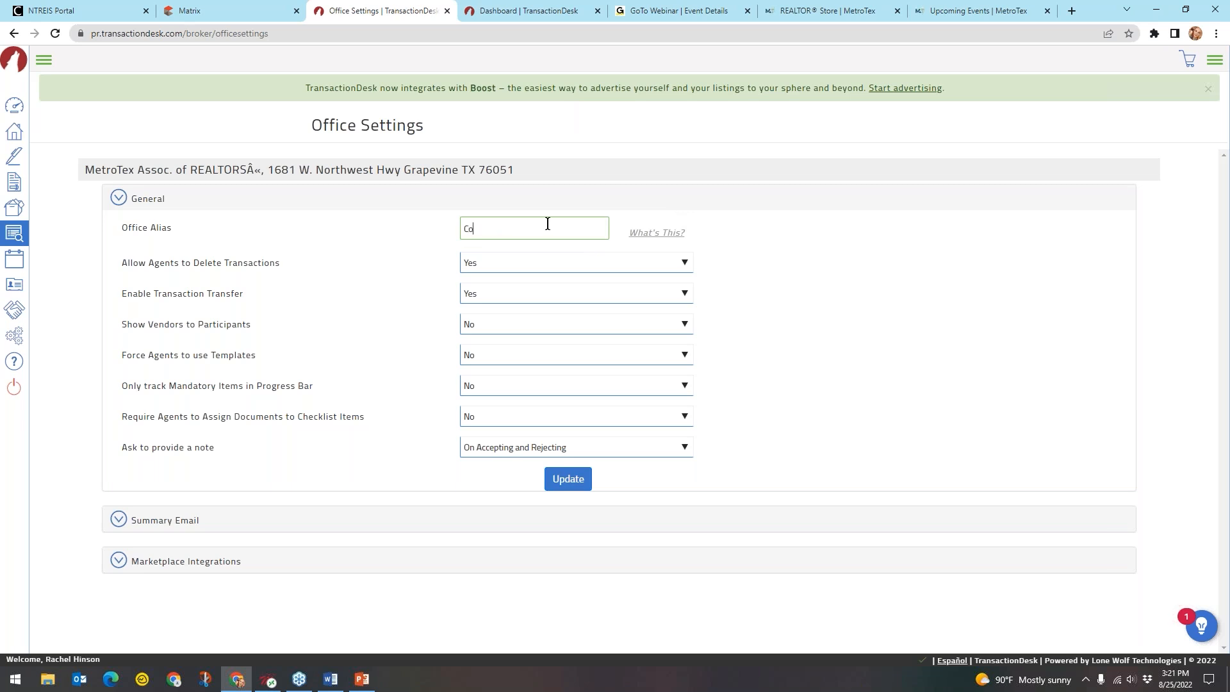
text(ldwell Banker - Dallas)
key(BackSpace)
key(BackSpace)
key(BackSpace)
key(BackSpace)
key(BackSpace)
text(Fort Worth)
drag(576, 229, 434, 219)
key(BackSpace)
click(419, 218)
drag(122, 267, 292, 271)
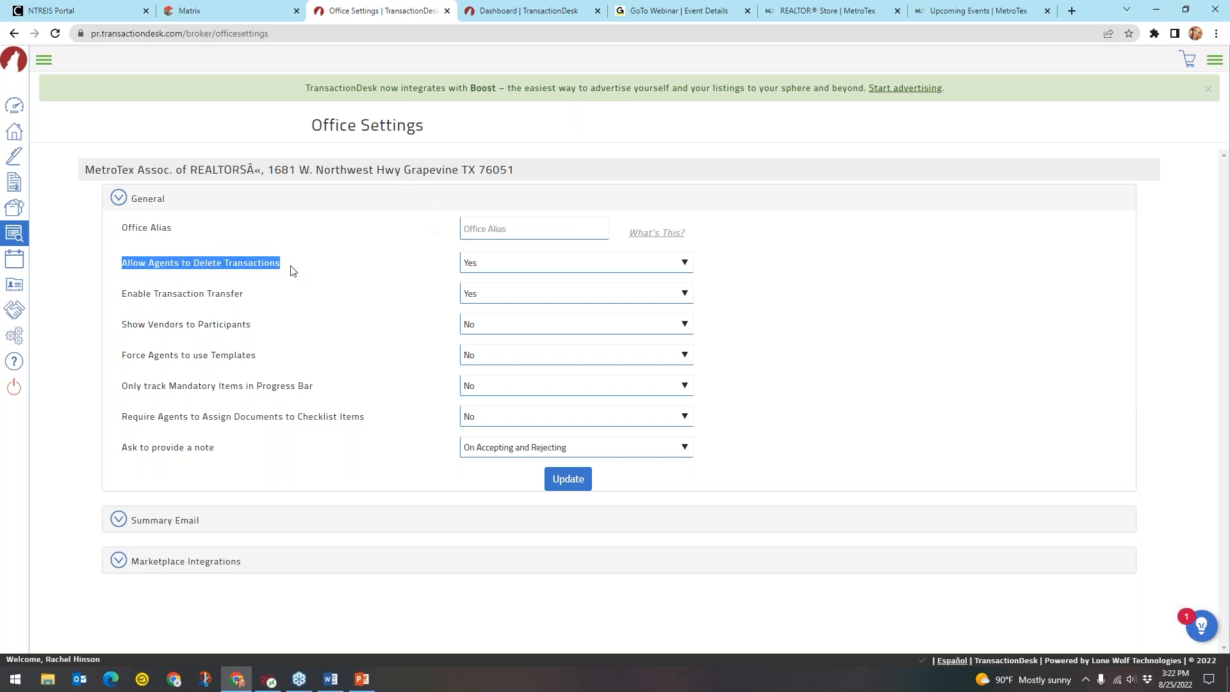
click(478, 269)
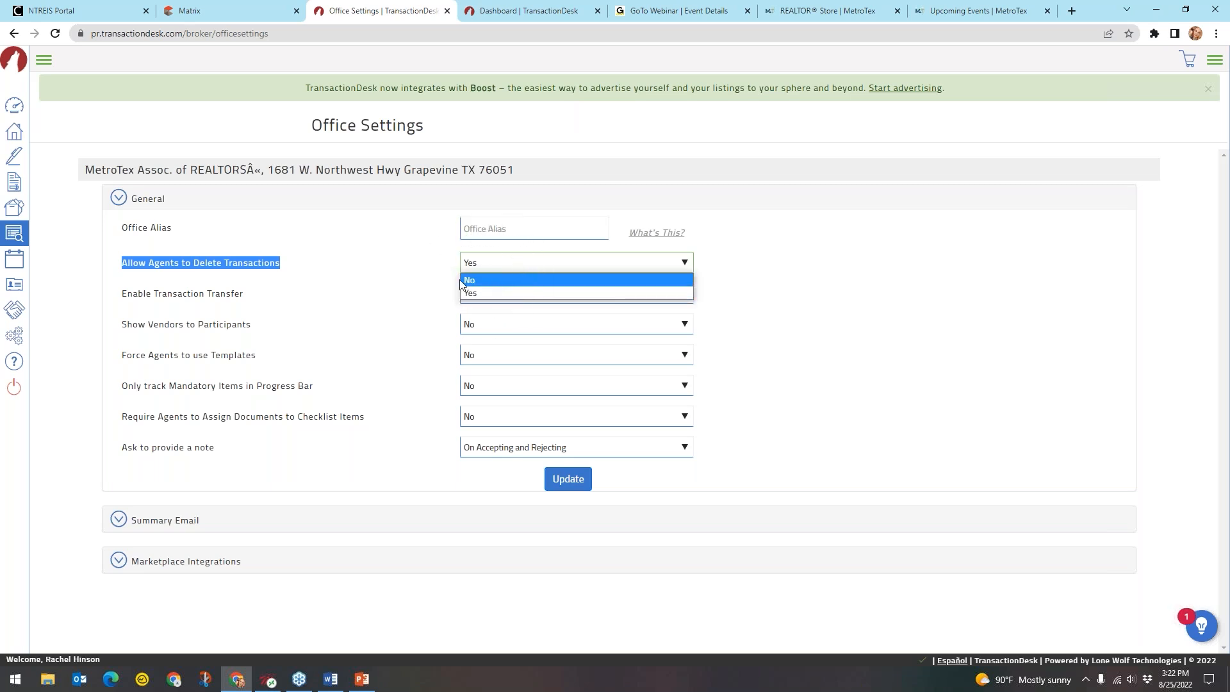
click(406, 282)
drag(243, 296, 119, 293)
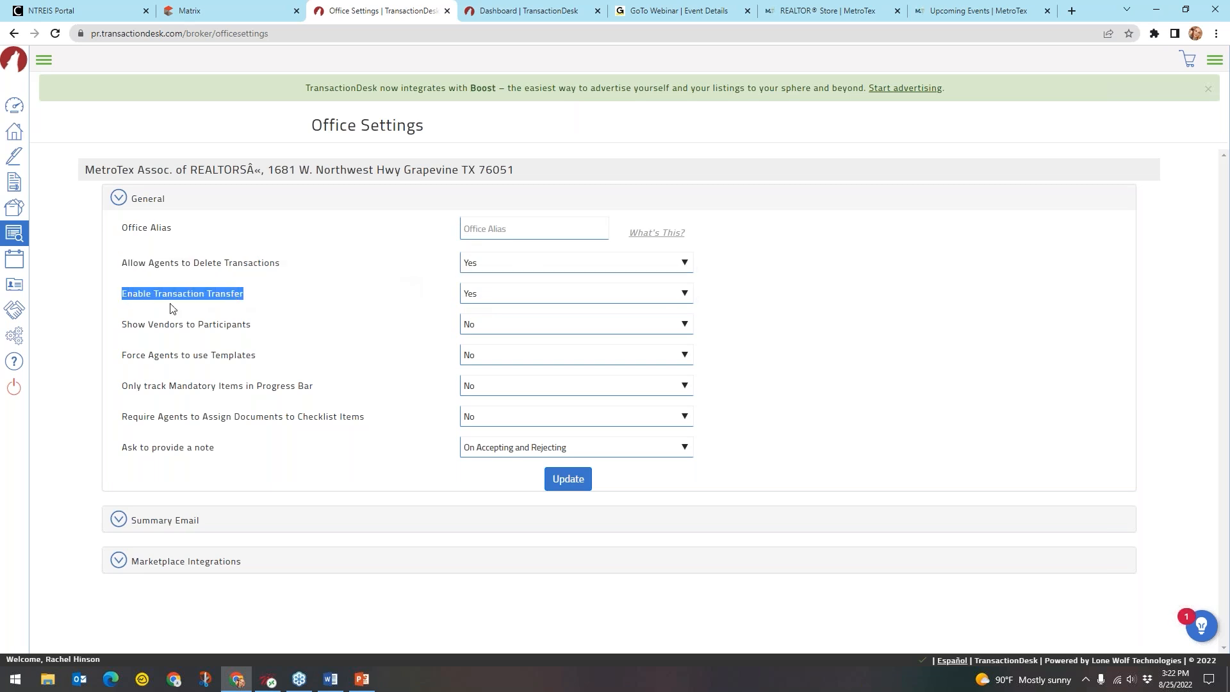
click(487, 292)
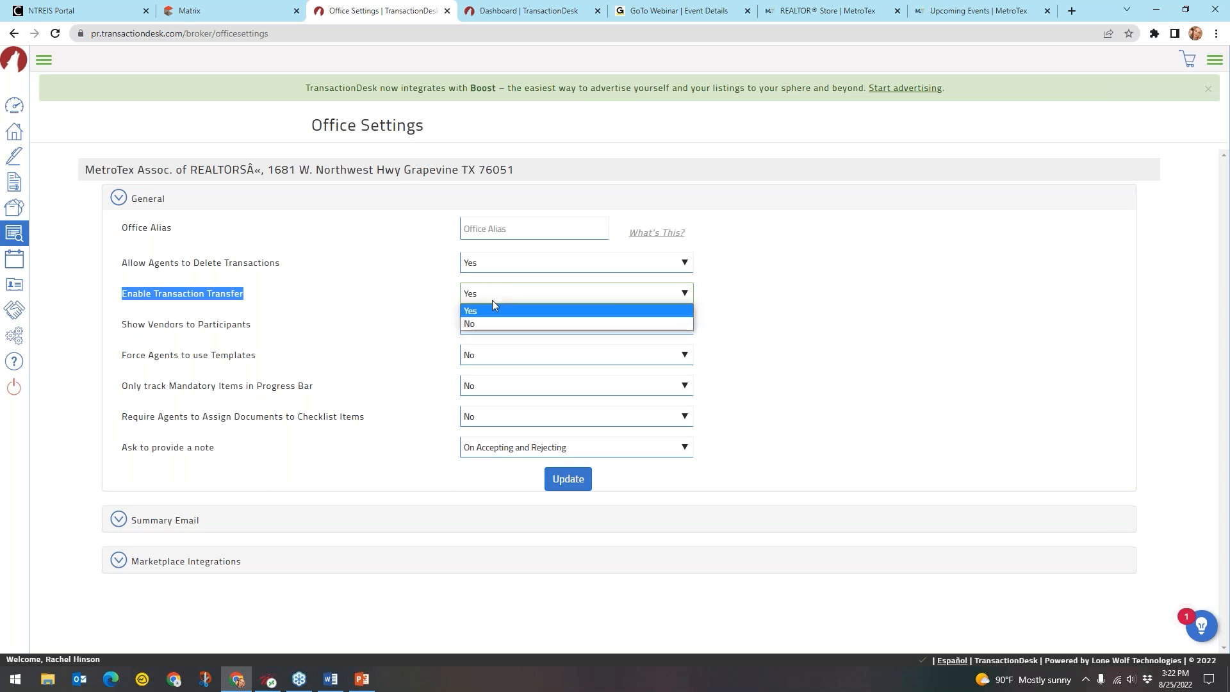
click(506, 306)
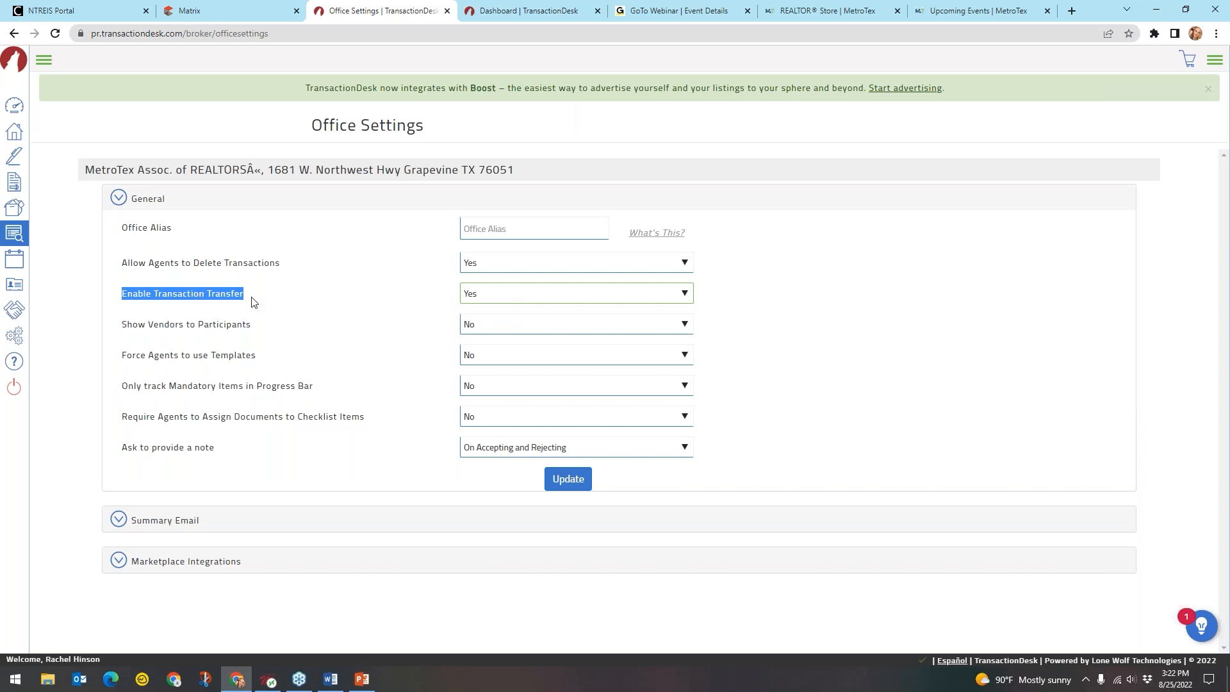
click(319, 300)
drag(253, 329, 122, 325)
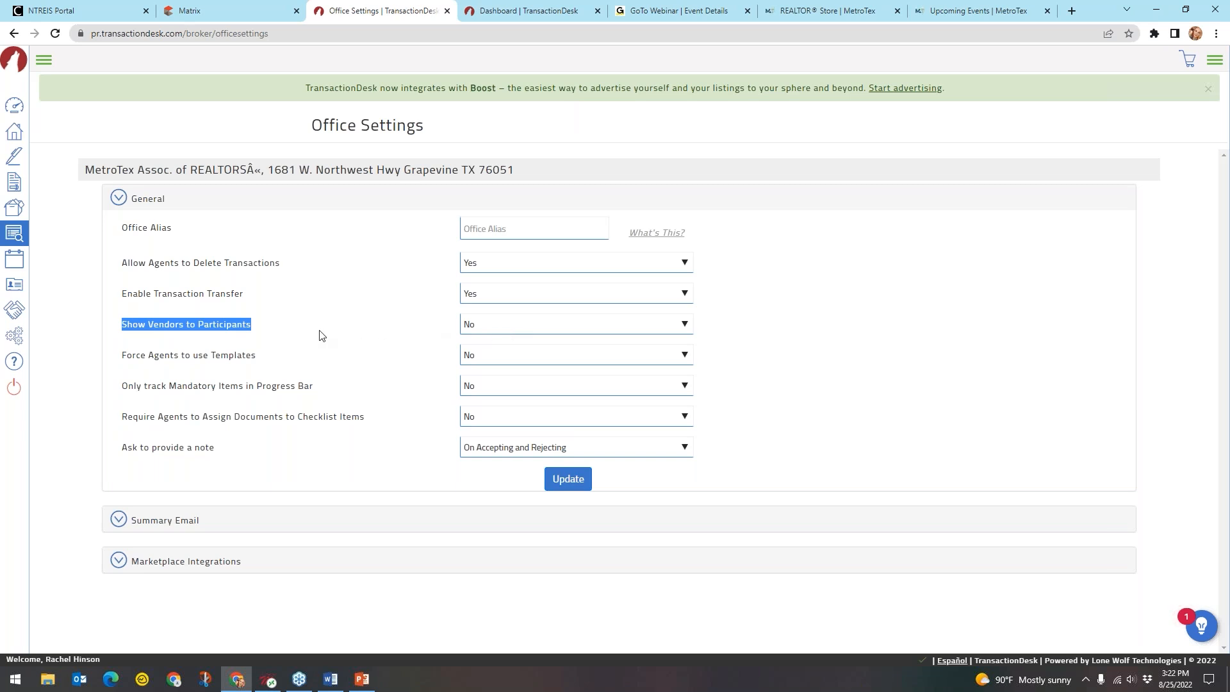
click(564, 325)
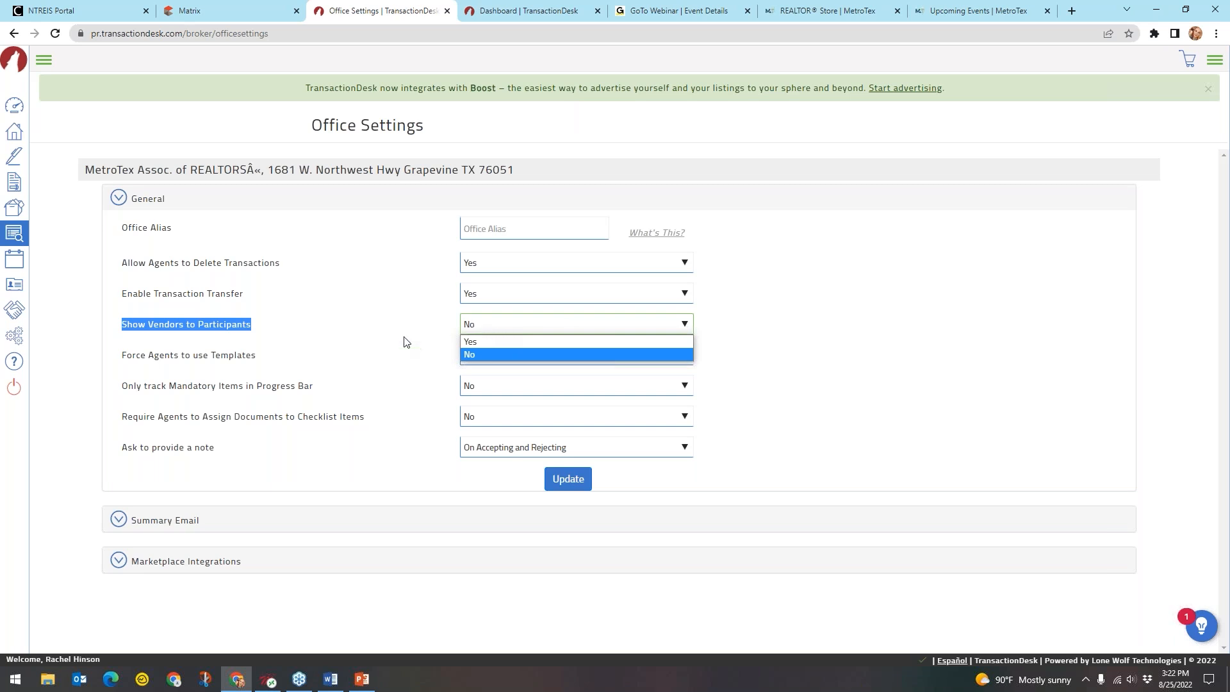
click(435, 326)
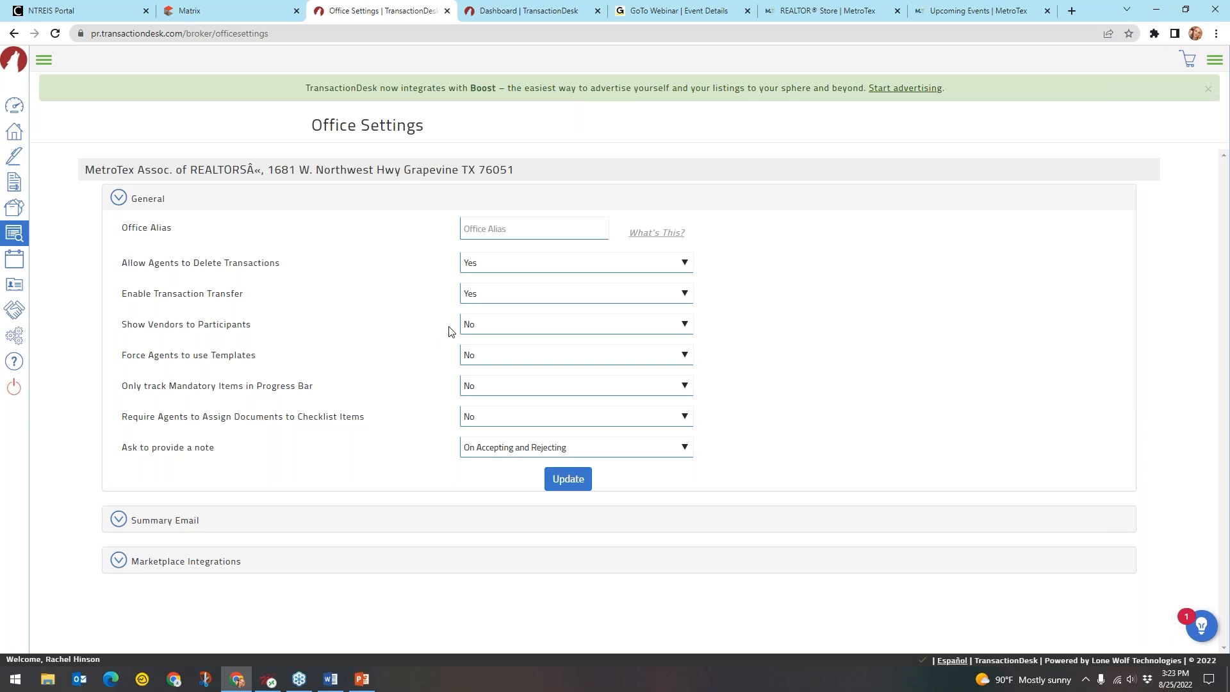
click(482, 327)
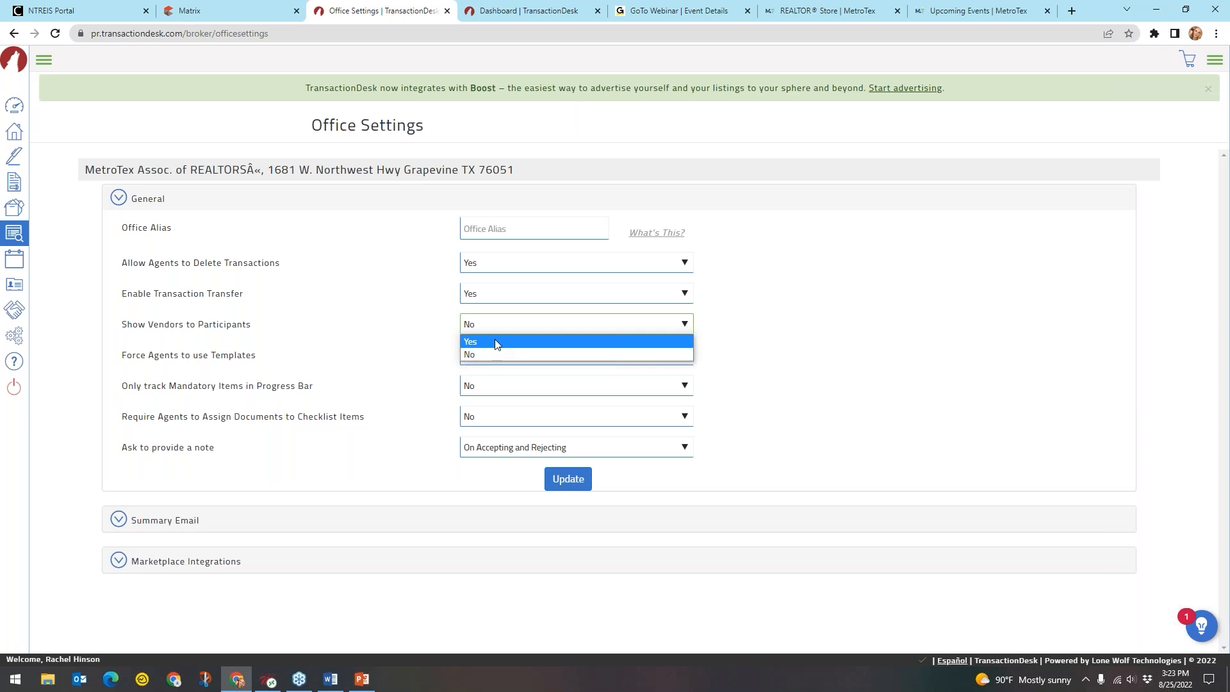
click(485, 331)
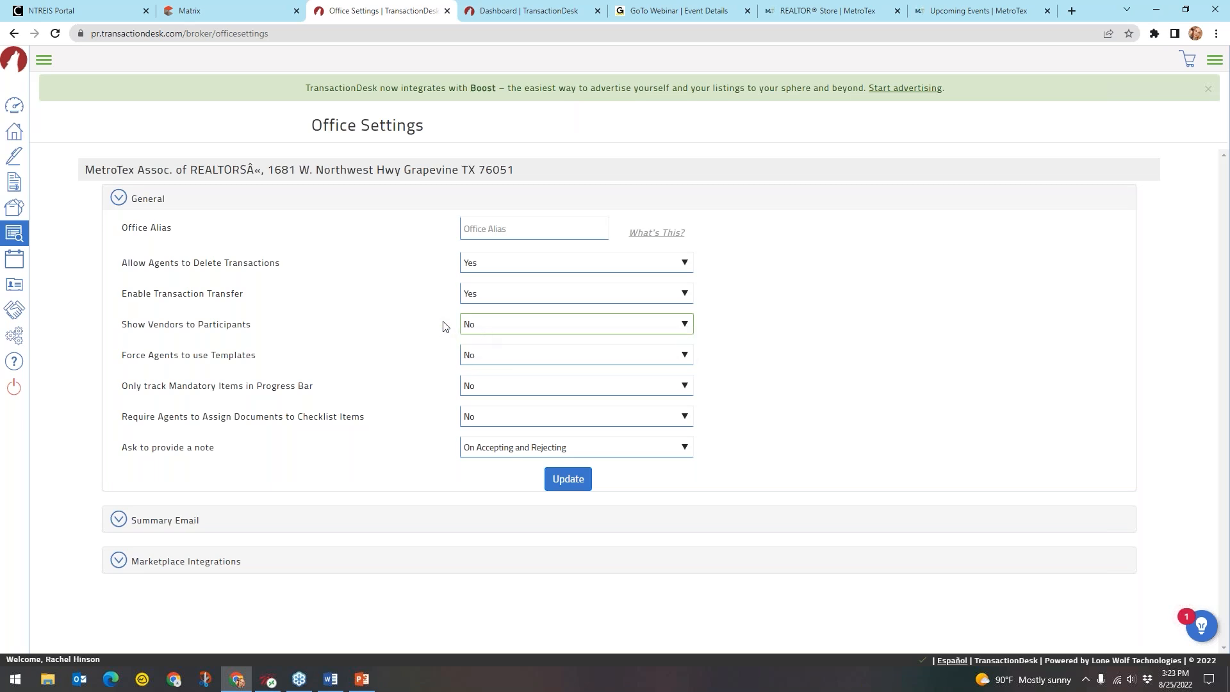
drag(257, 357, 124, 360)
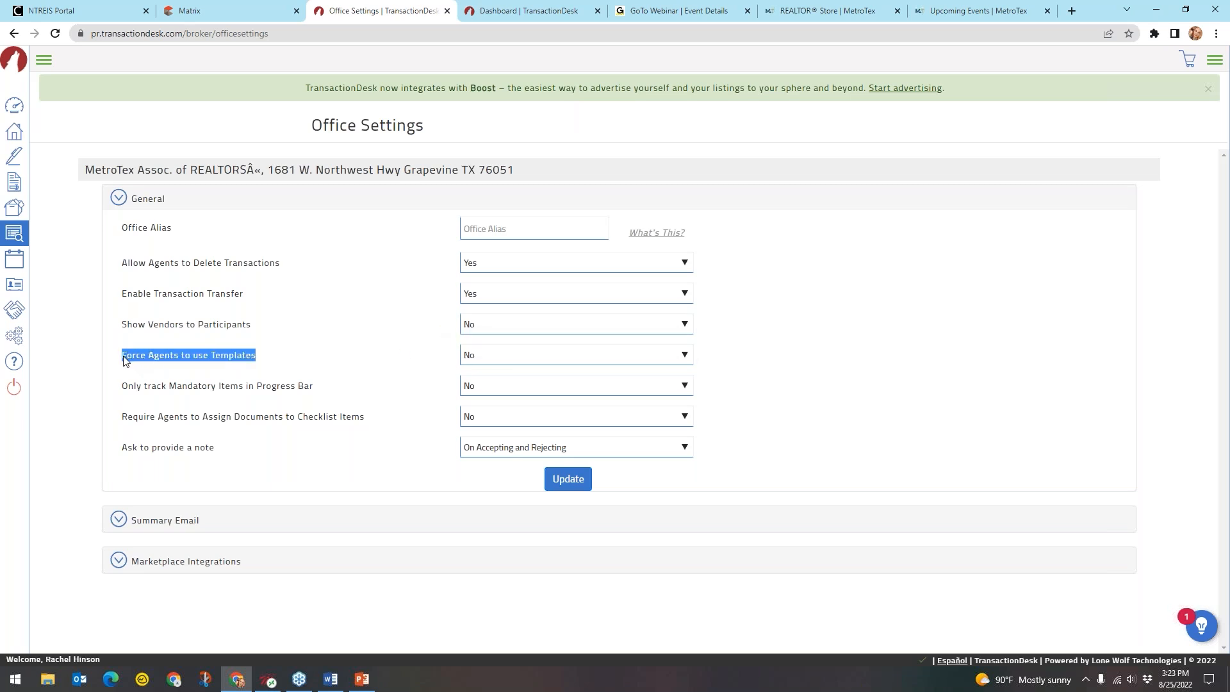
click(487, 363)
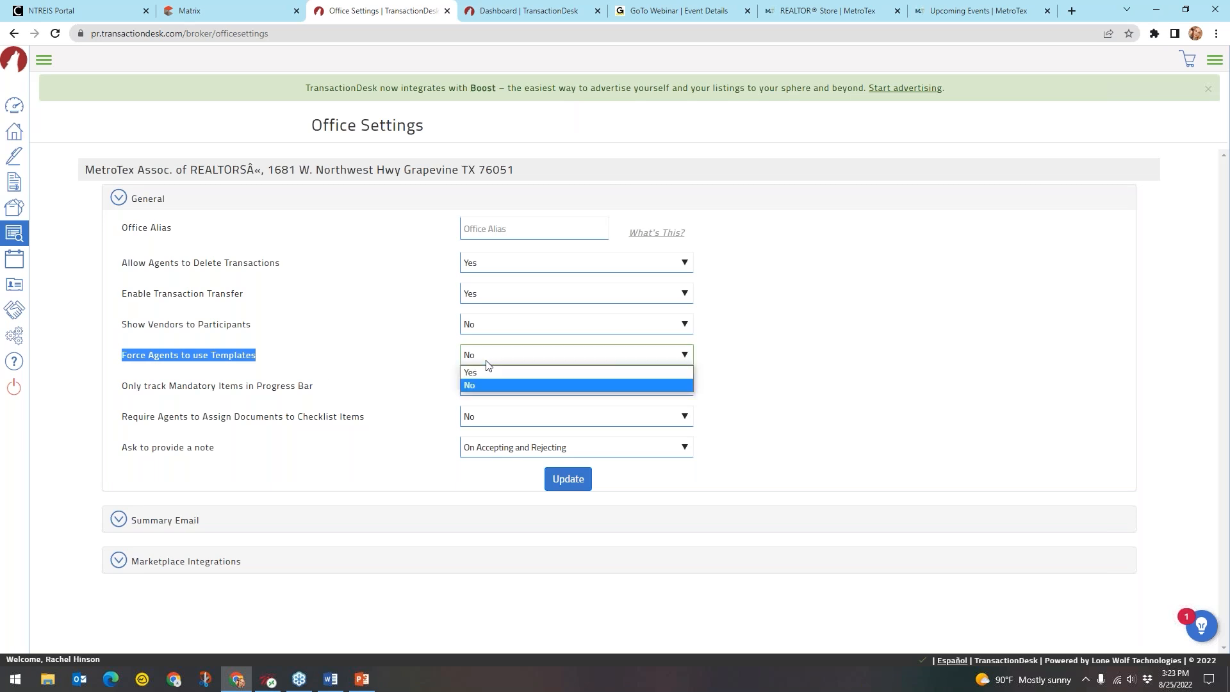
click(487, 372)
key(ctrl)
key(ctrl)
key(ctrl)
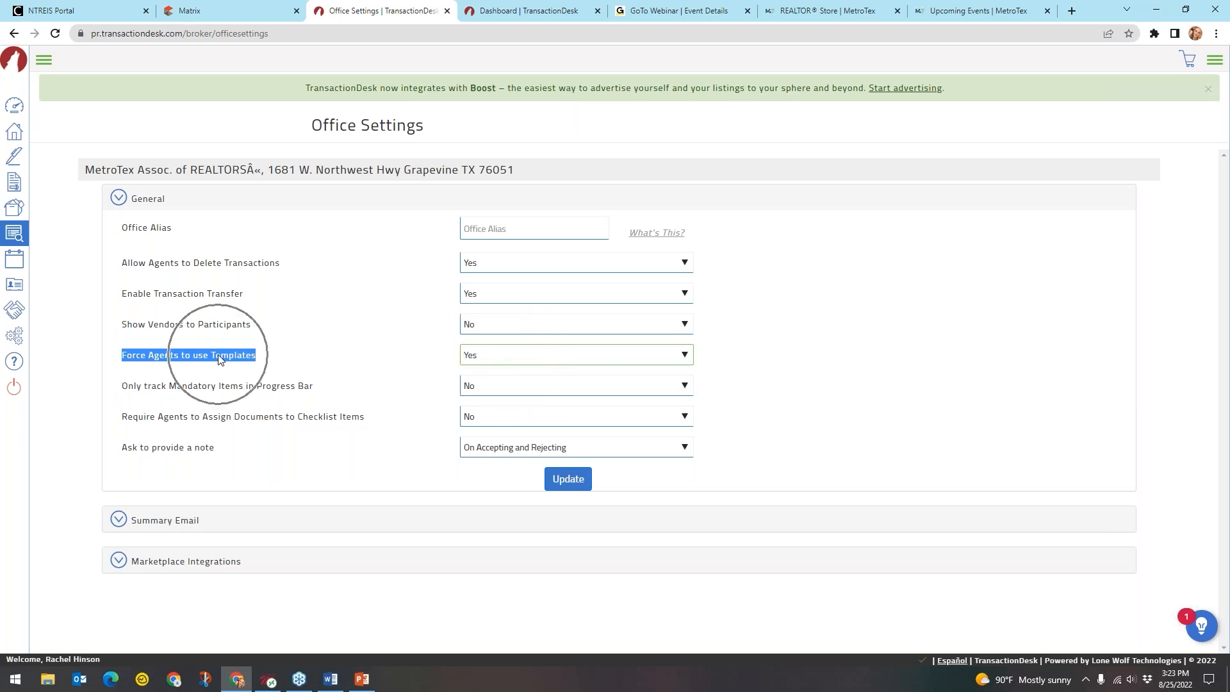
key(ctrl)
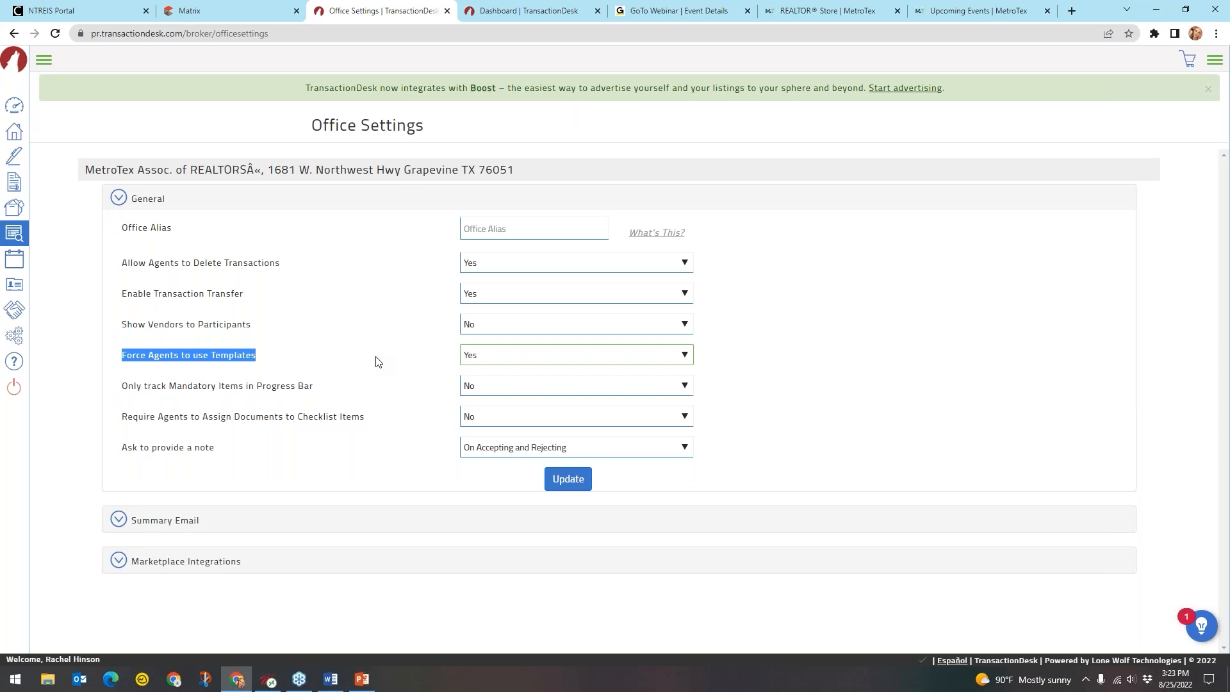
key(ctrl)
key(ctrl)
click(480, 358)
click(477, 380)
click(389, 378)
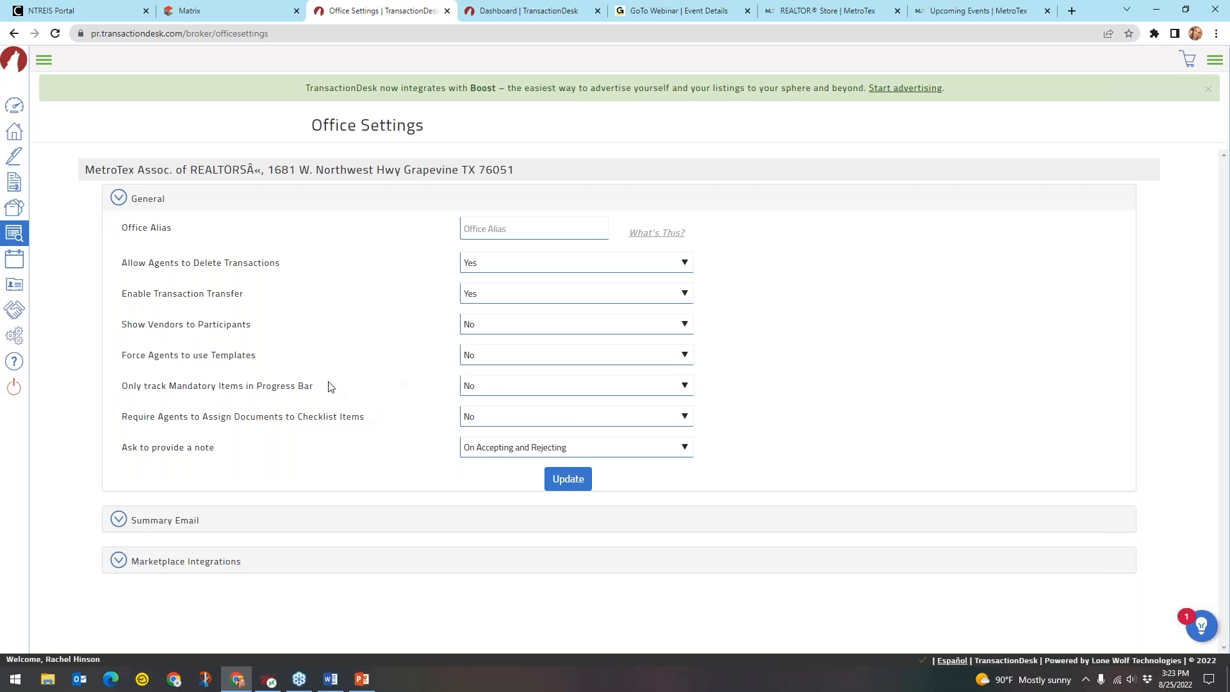
click(266, 396)
click(490, 393)
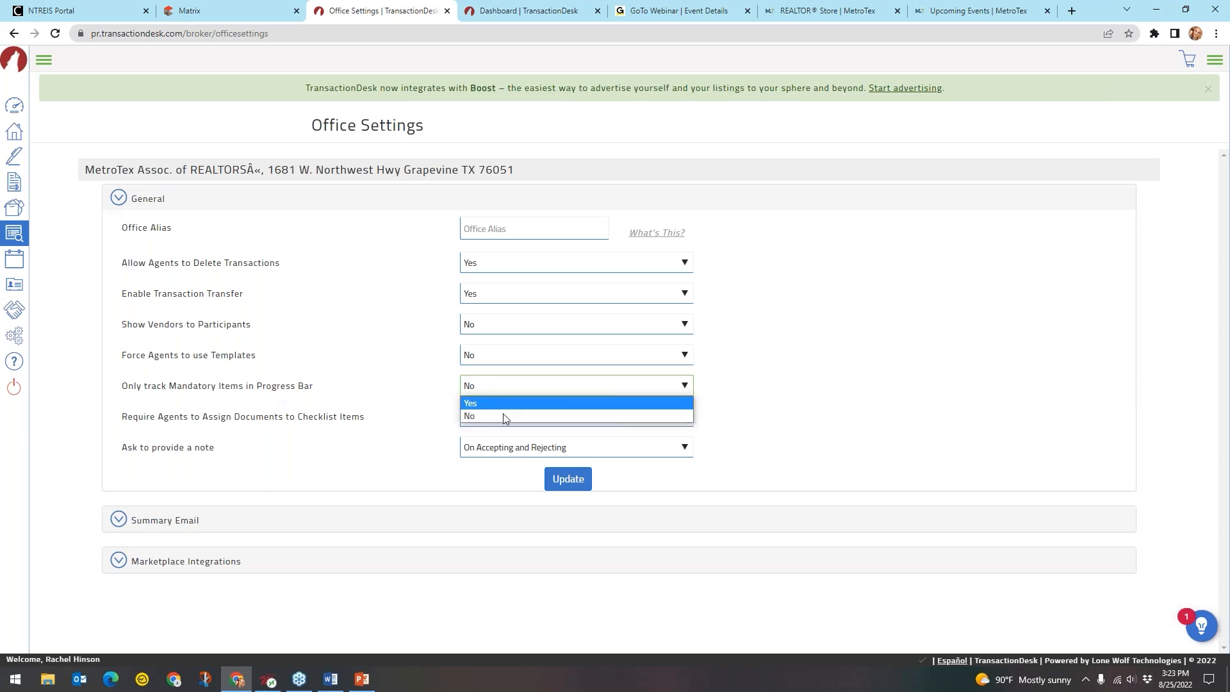
click(503, 379)
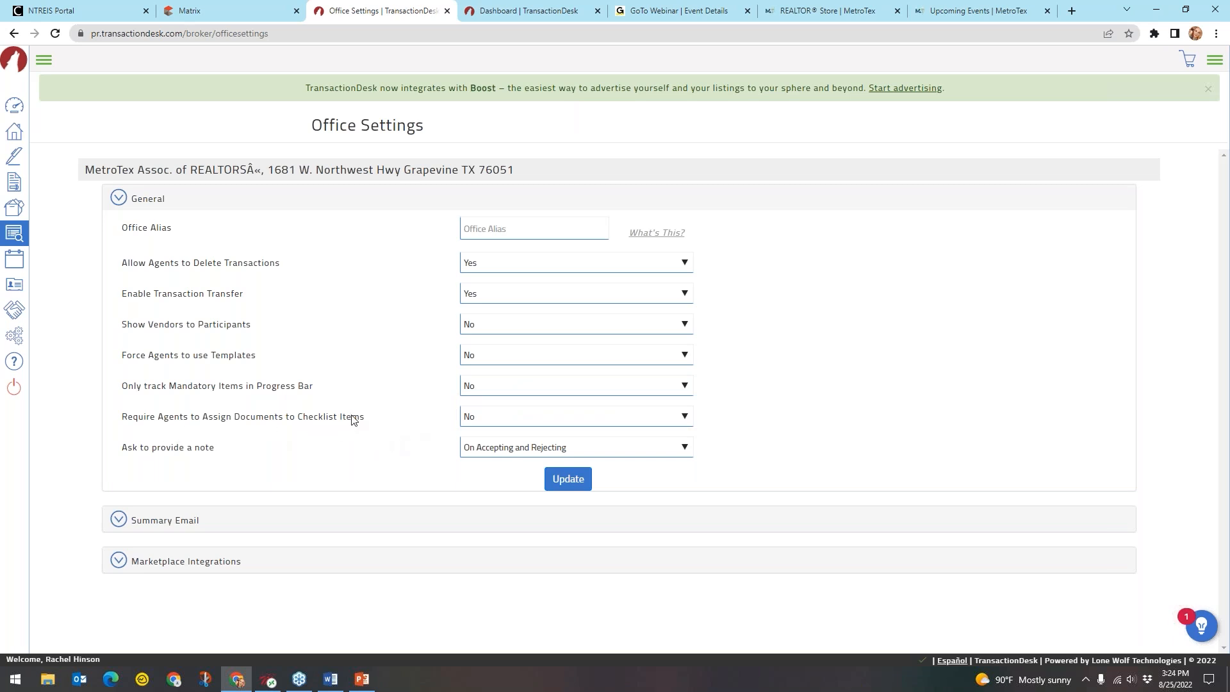
drag(380, 418, 236, 424)
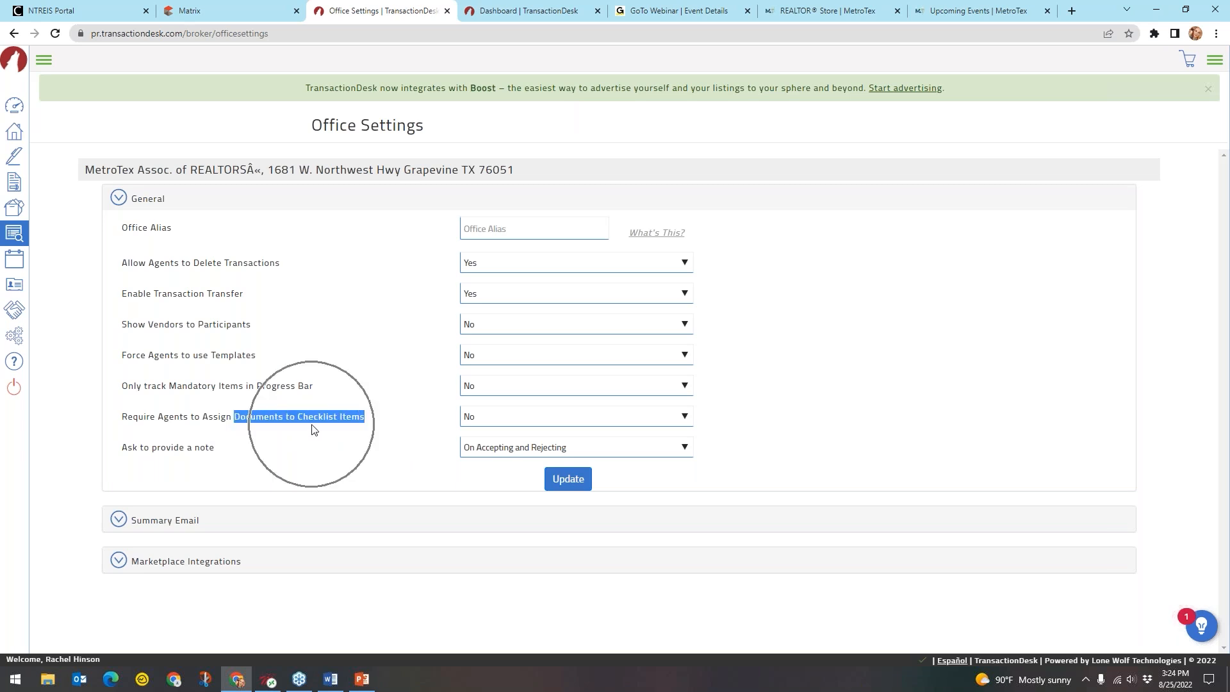
click(381, 424)
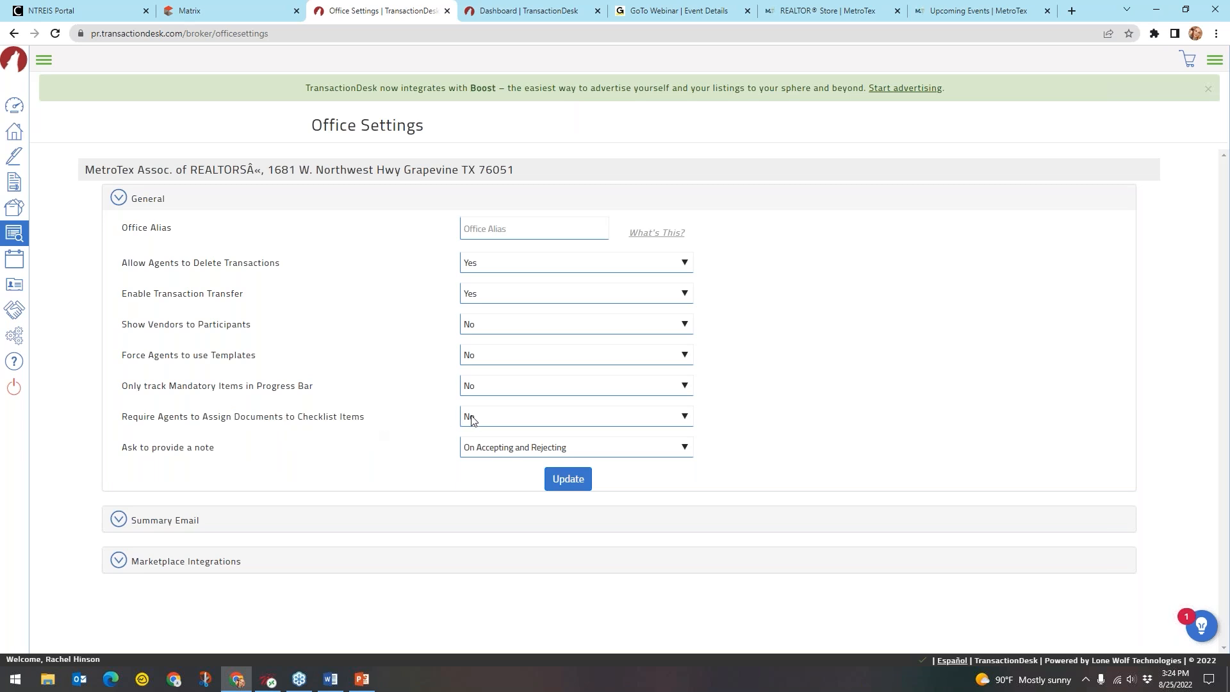
click(176, 454)
click(176, 454)
click(486, 449)
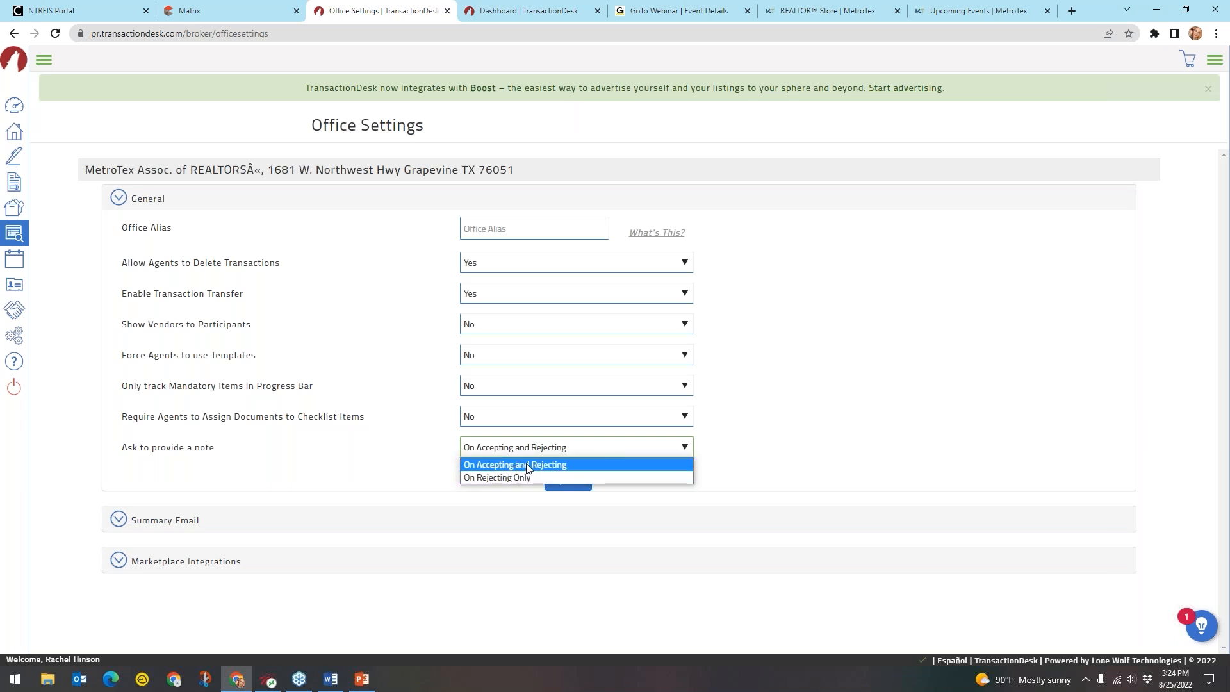
click(559, 465)
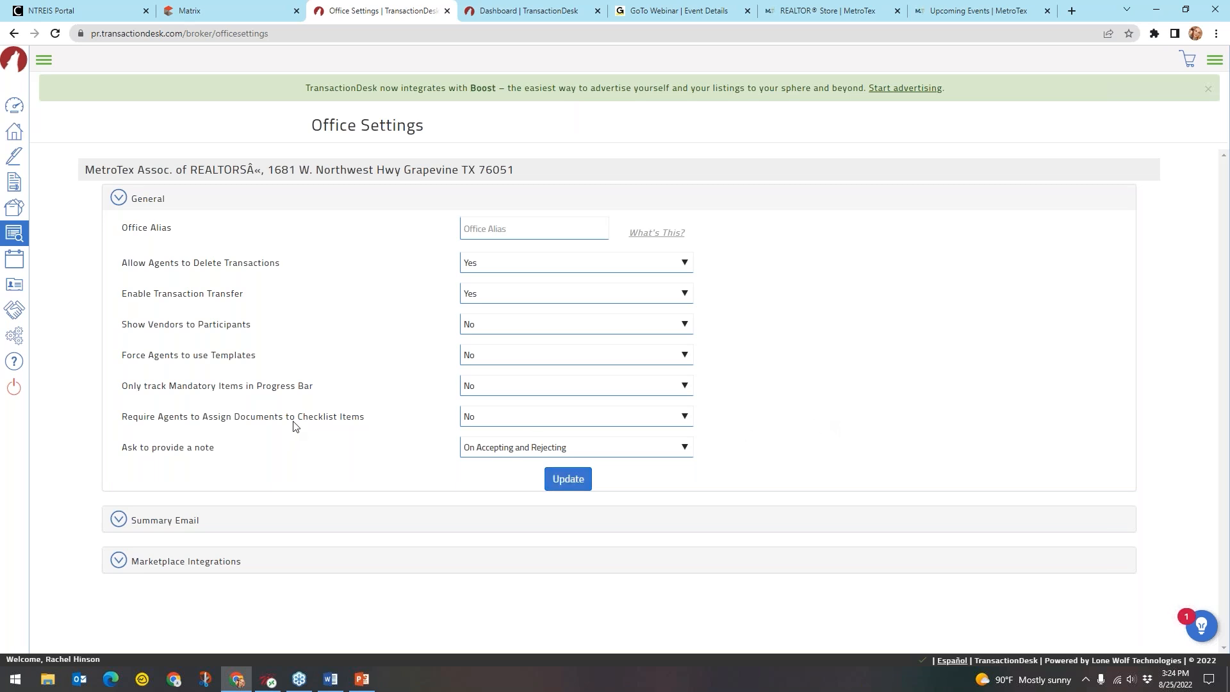
Collapse General, keep Summary Email task reminders at None, and collapse Summary Email
click(154, 200)
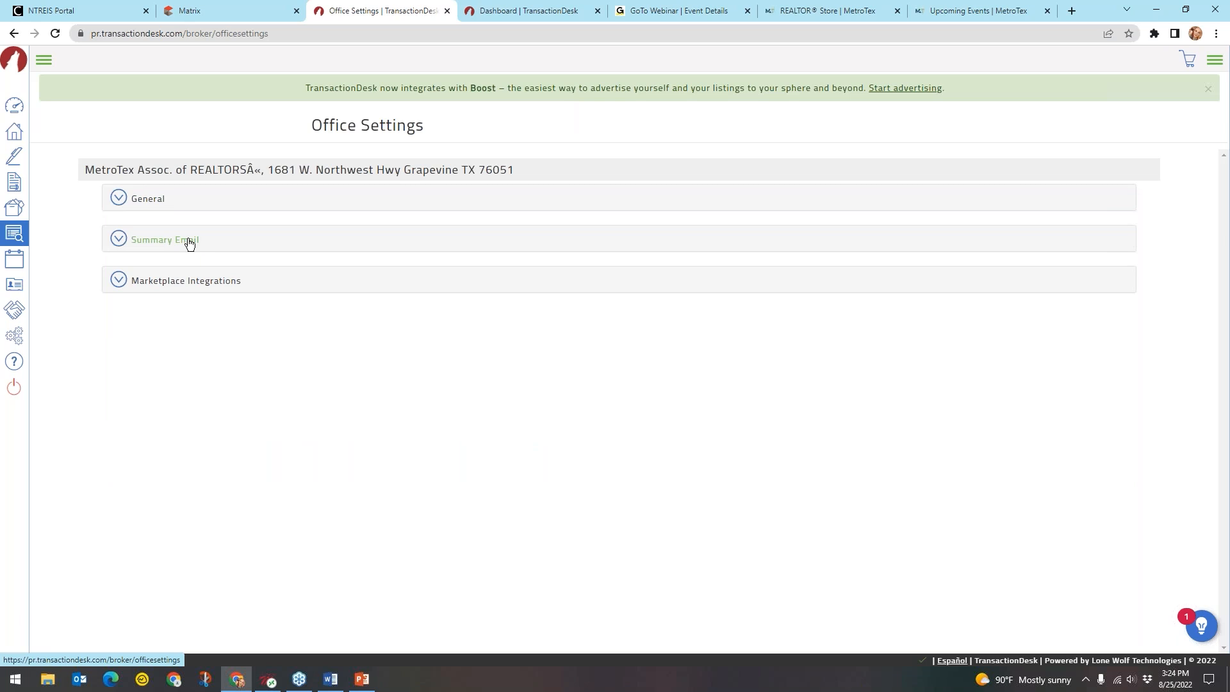
click(188, 241)
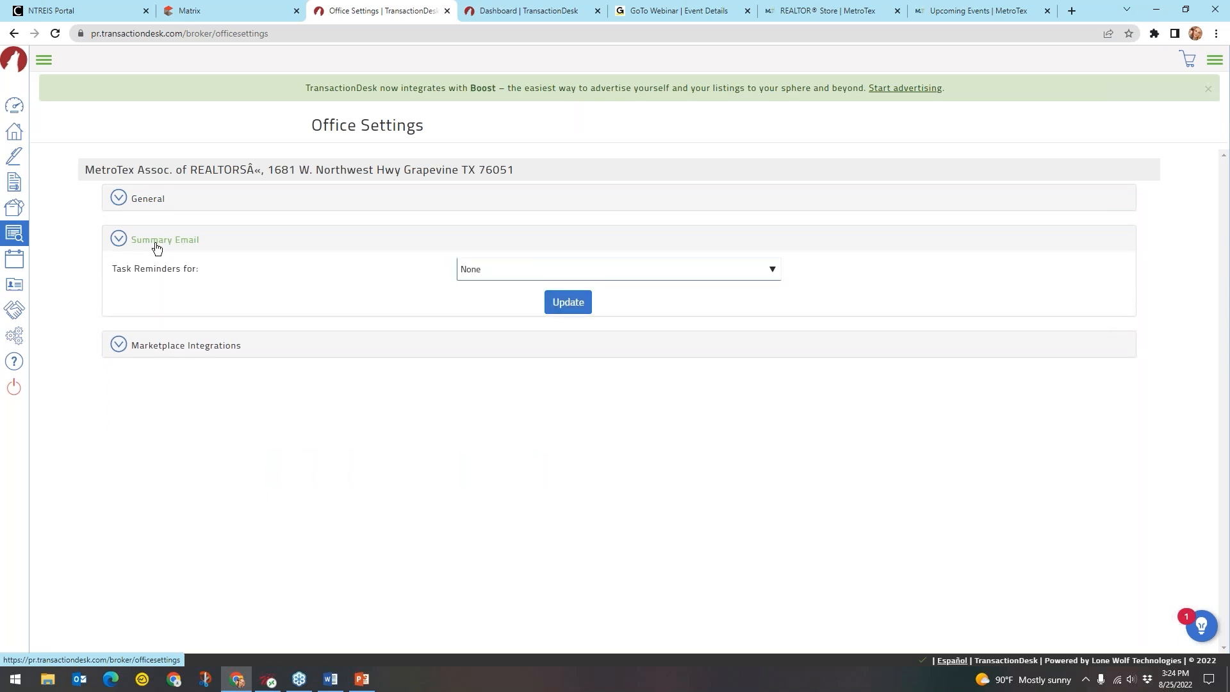
click(639, 271)
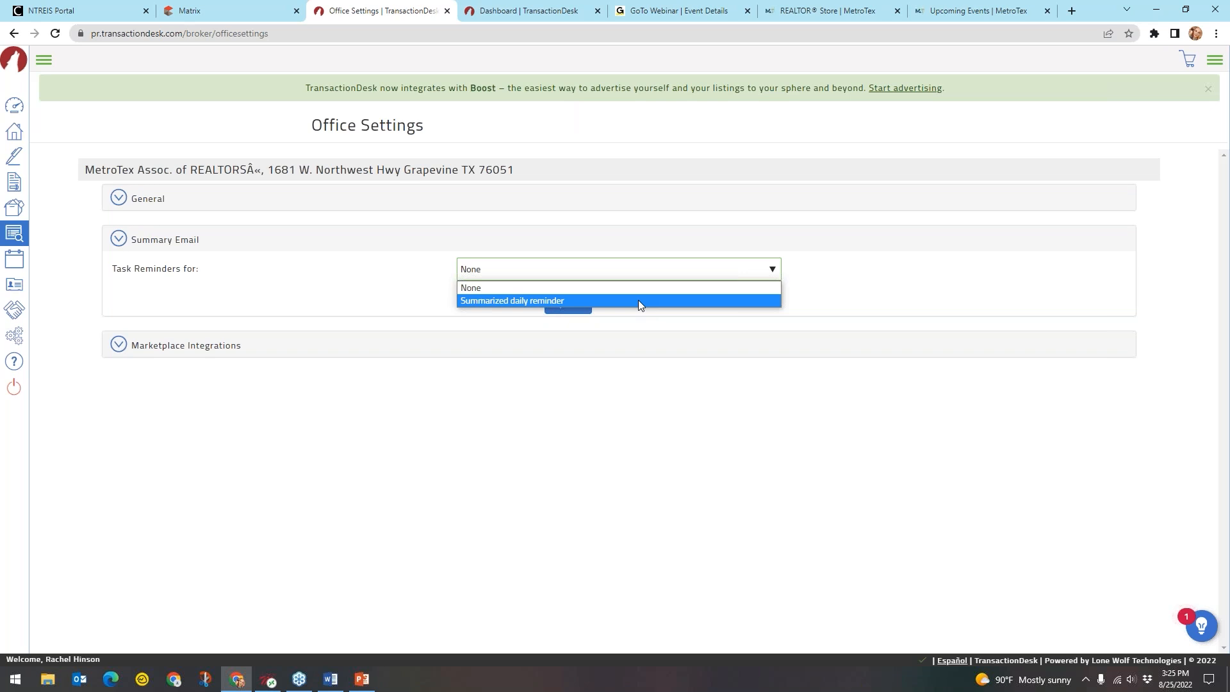
click(626, 287)
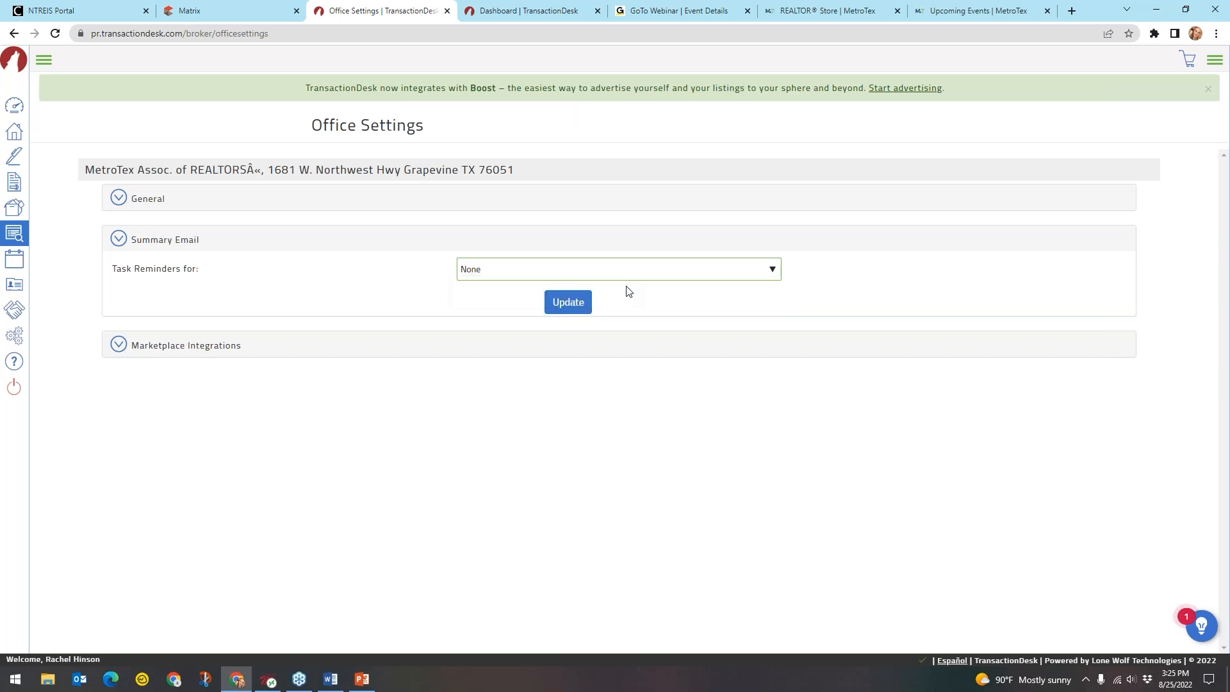
click(498, 270)
click(498, 270)
click(189, 247)
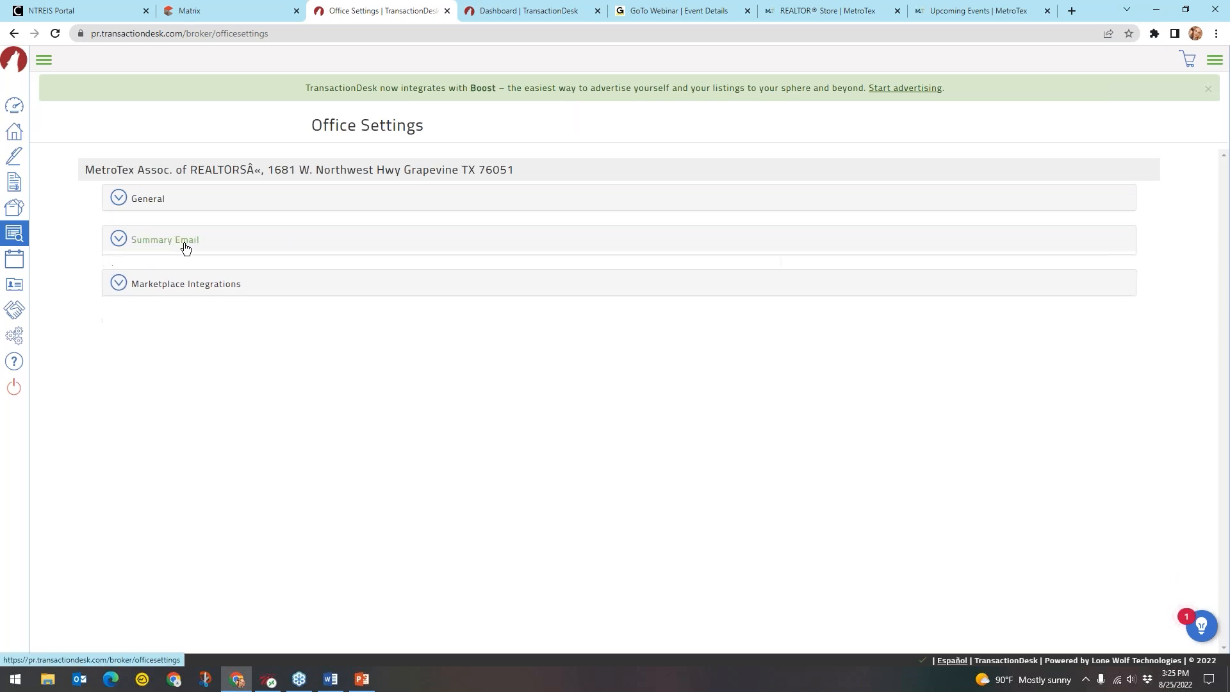
click(207, 285)
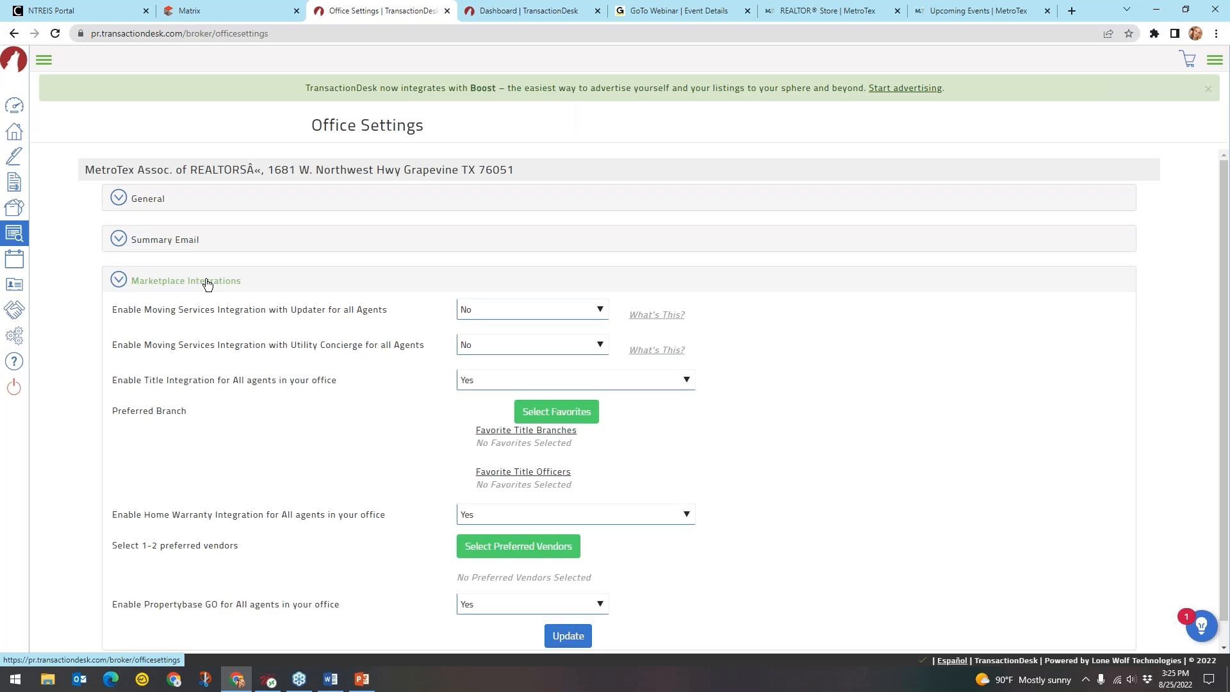
Review the Marketplace Integrations, highlighting the Updater and Utility Concierge names
scroll(208, 282, down, 1)
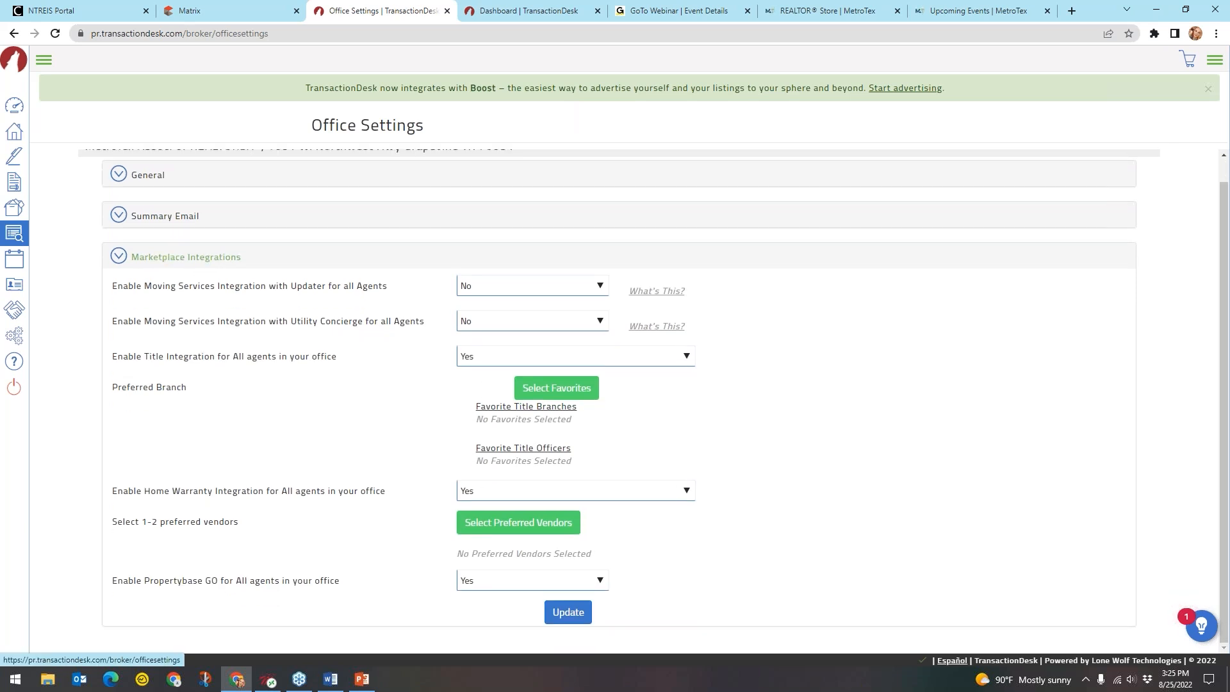
click(212, 267)
drag(327, 290, 294, 290)
double_click(318, 297)
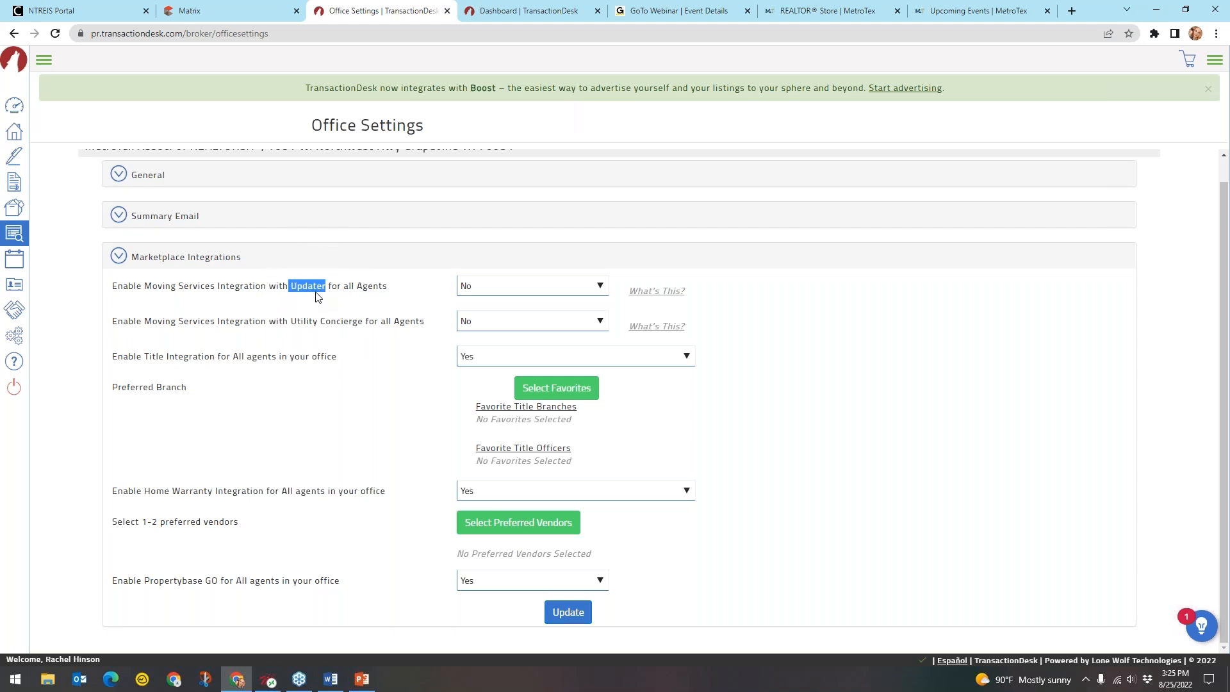
double_click(318, 296)
key(ctrl)
key(ctrl)
key(ctrl)
key(ctrl)
key(ctrl)
key(ctrl)
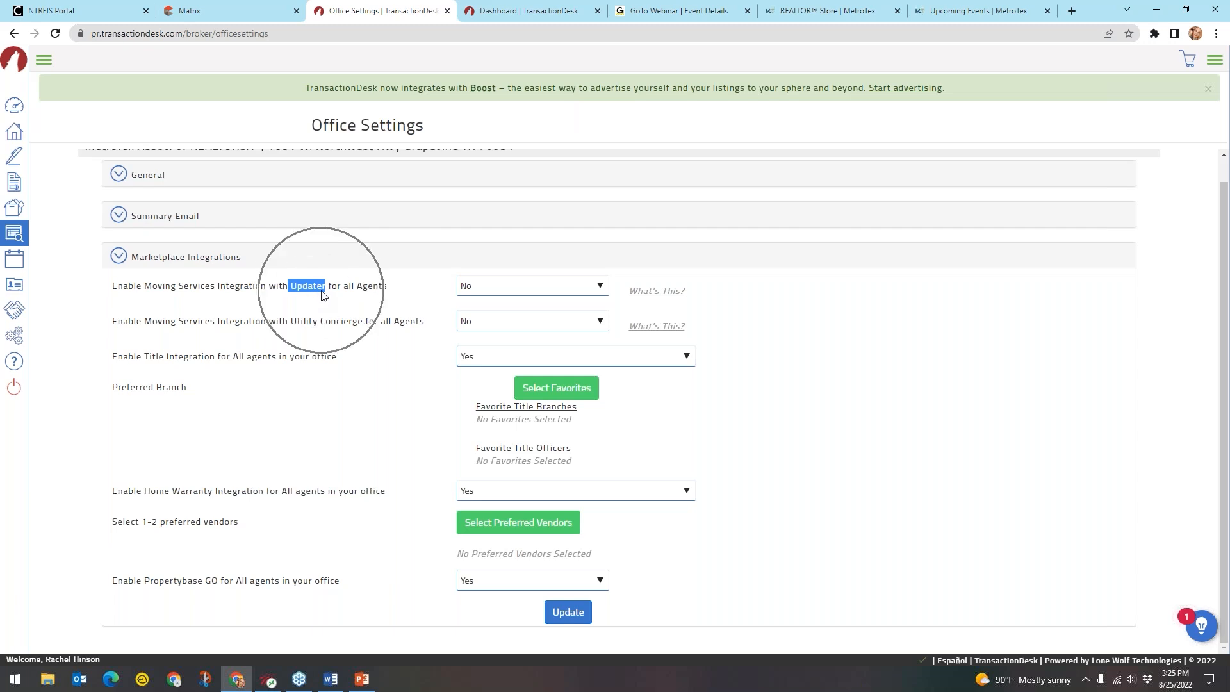
key(ctrl)
click(322, 294)
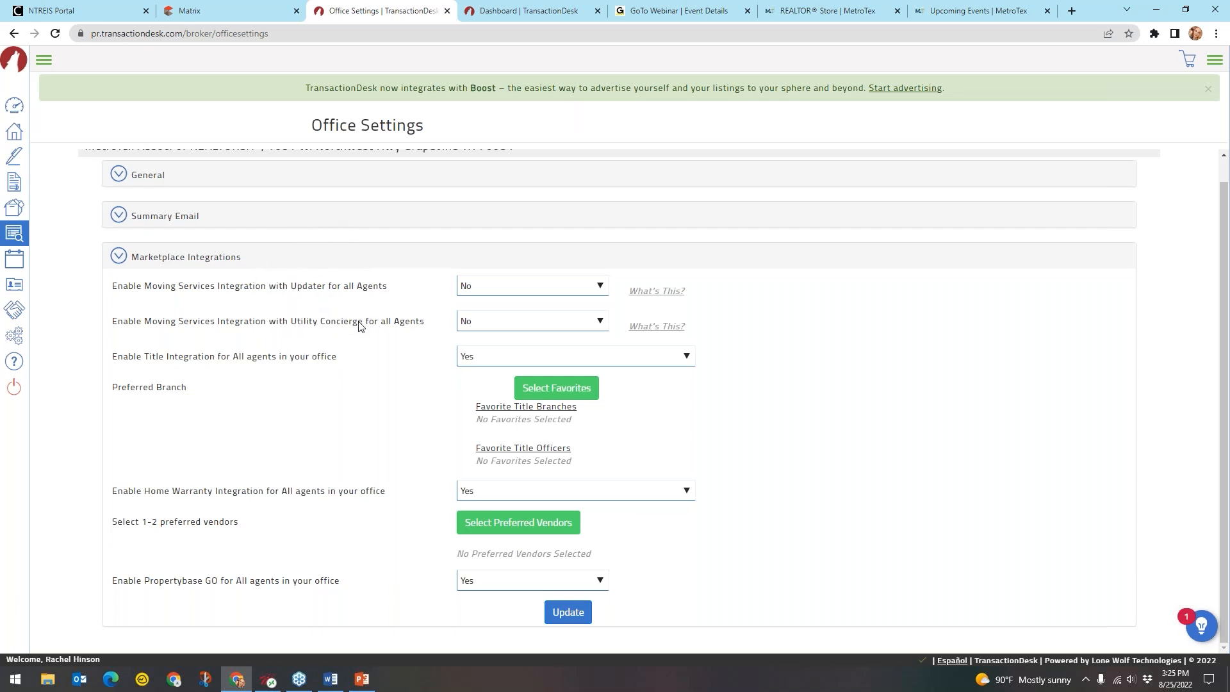
drag(364, 324, 292, 327)
key(ctrl)
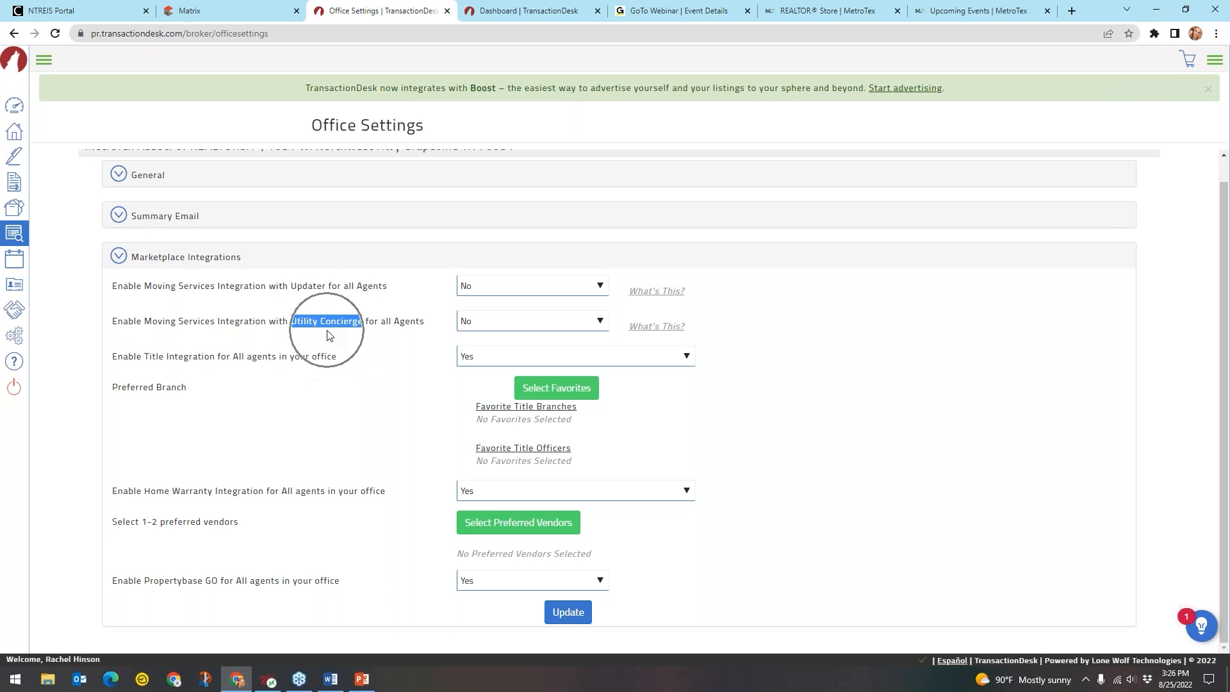
key(ctrl)
click(352, 340)
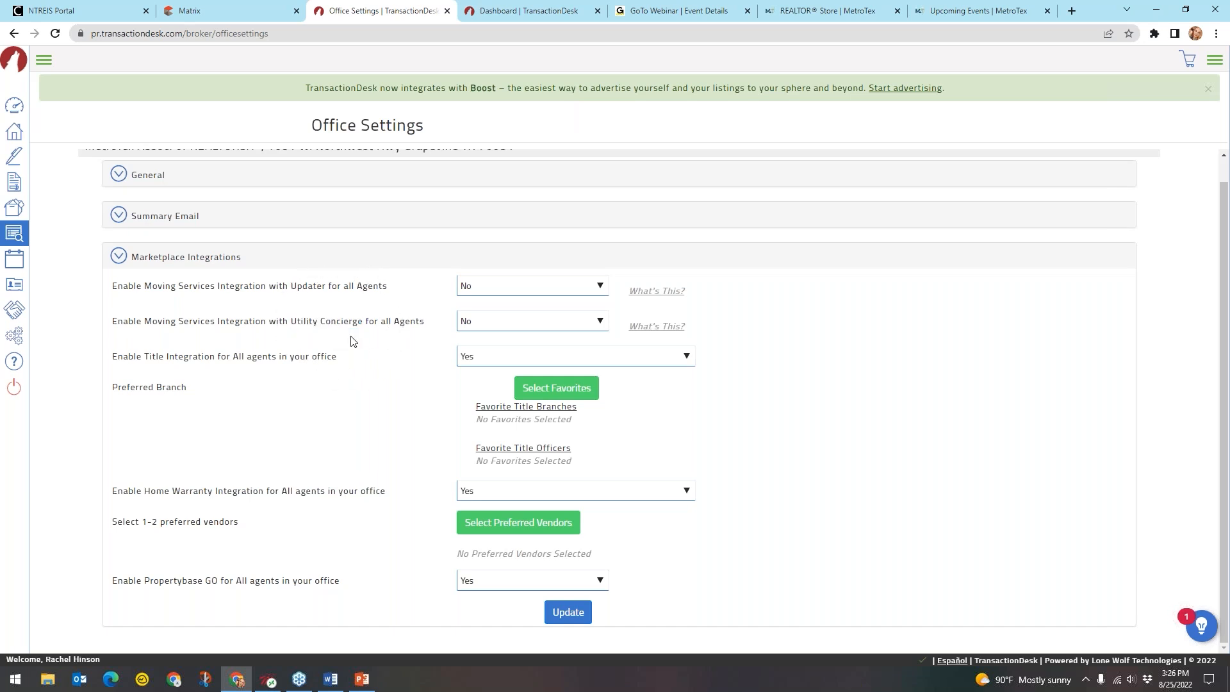
Keep Title Integration at Yes and bring up the title company offices for favorites
drag(214, 358, 146, 364)
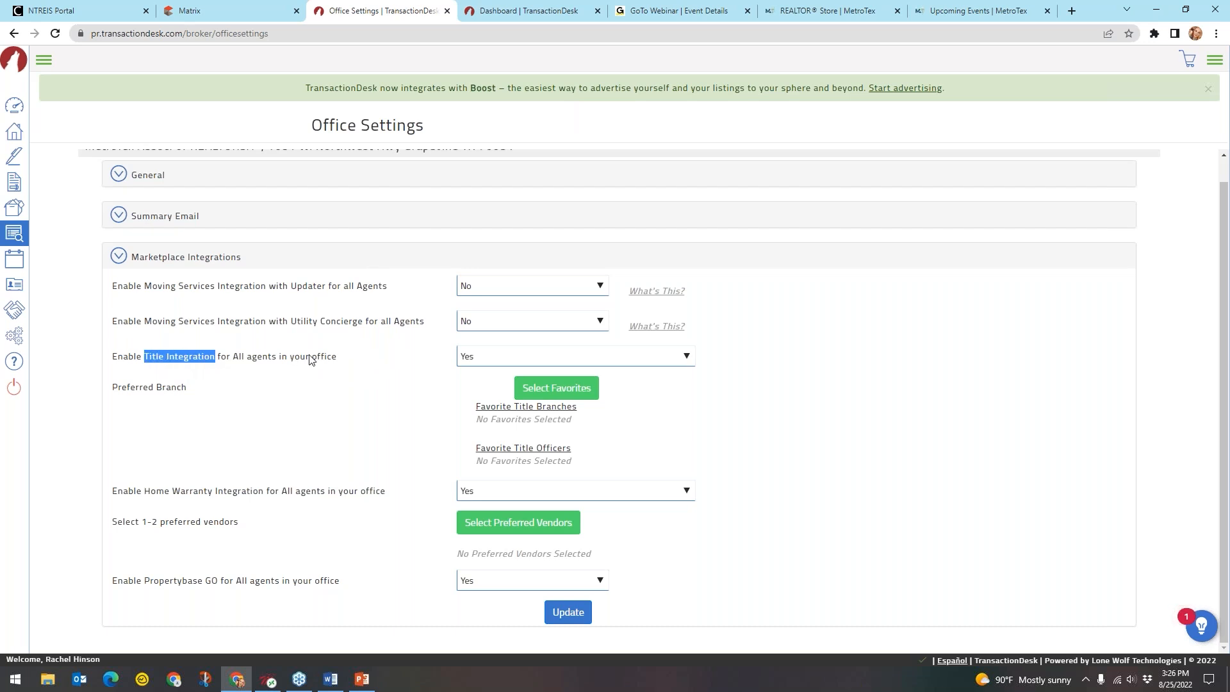
click(521, 359)
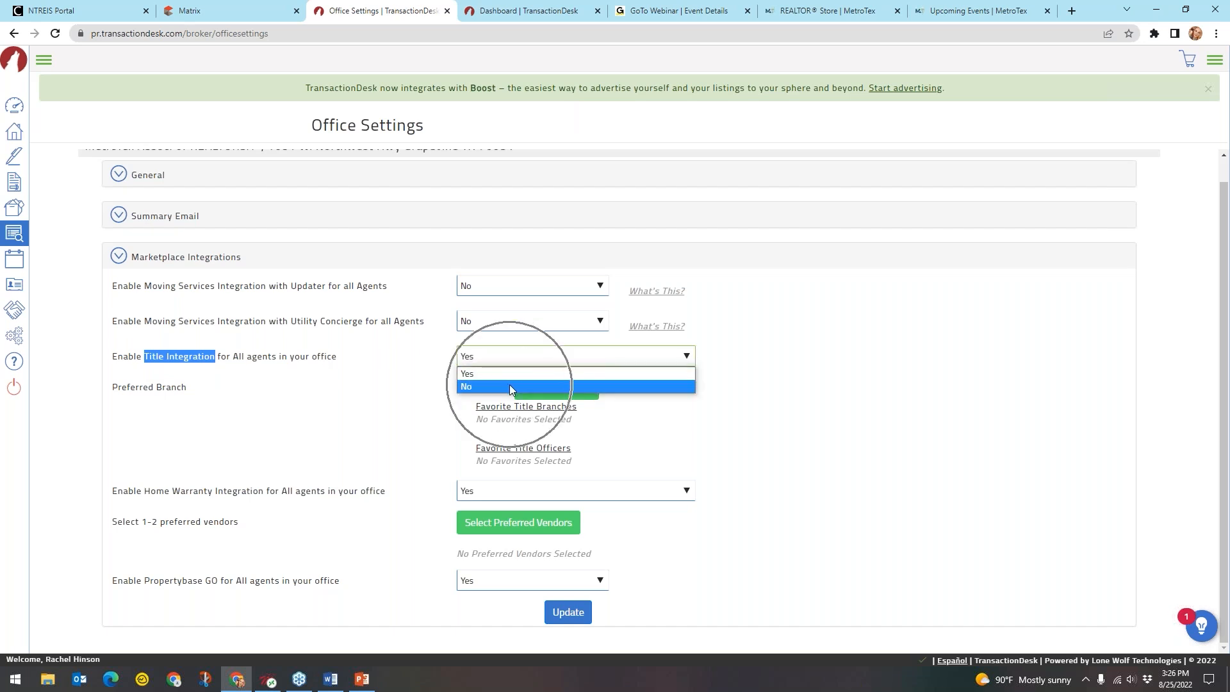
click(519, 376)
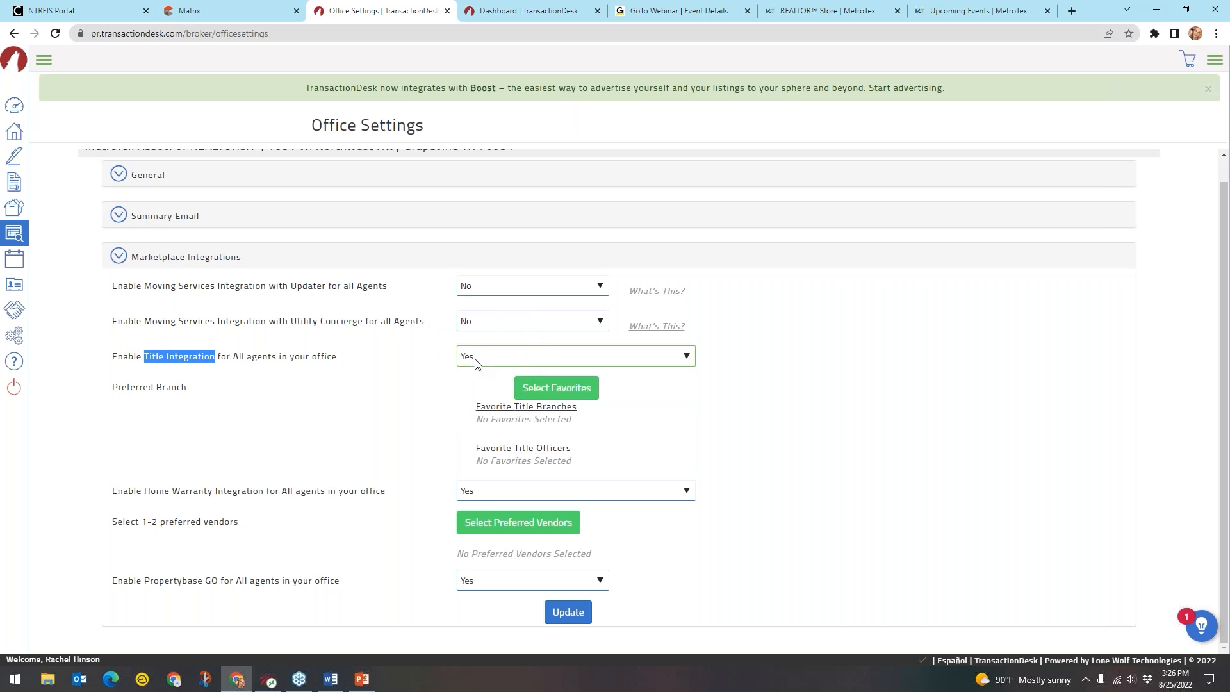
click(566, 393)
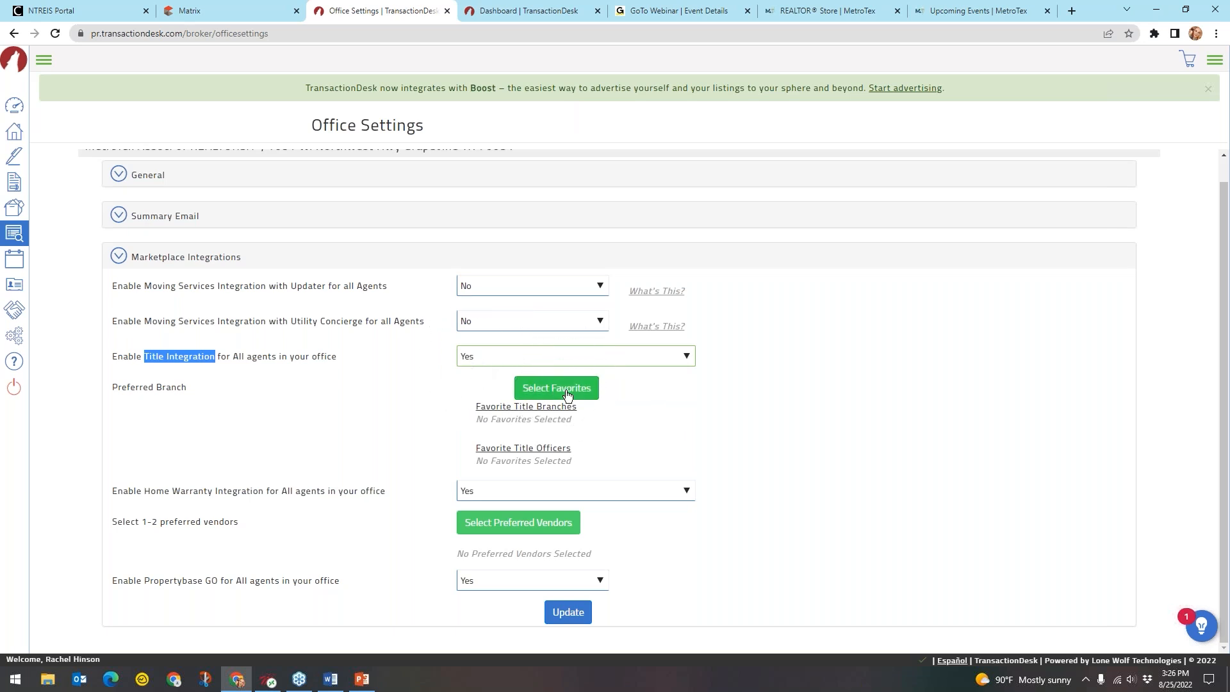
click(332, 398)
click(544, 395)
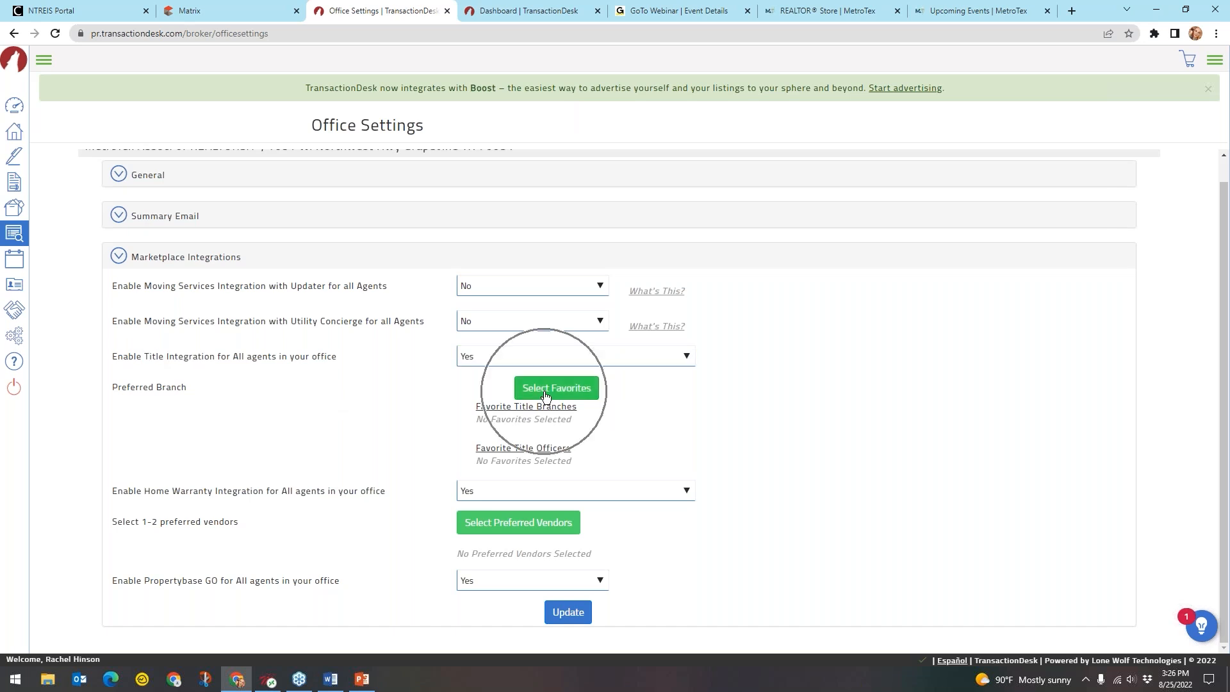
click(545, 394)
click(552, 393)
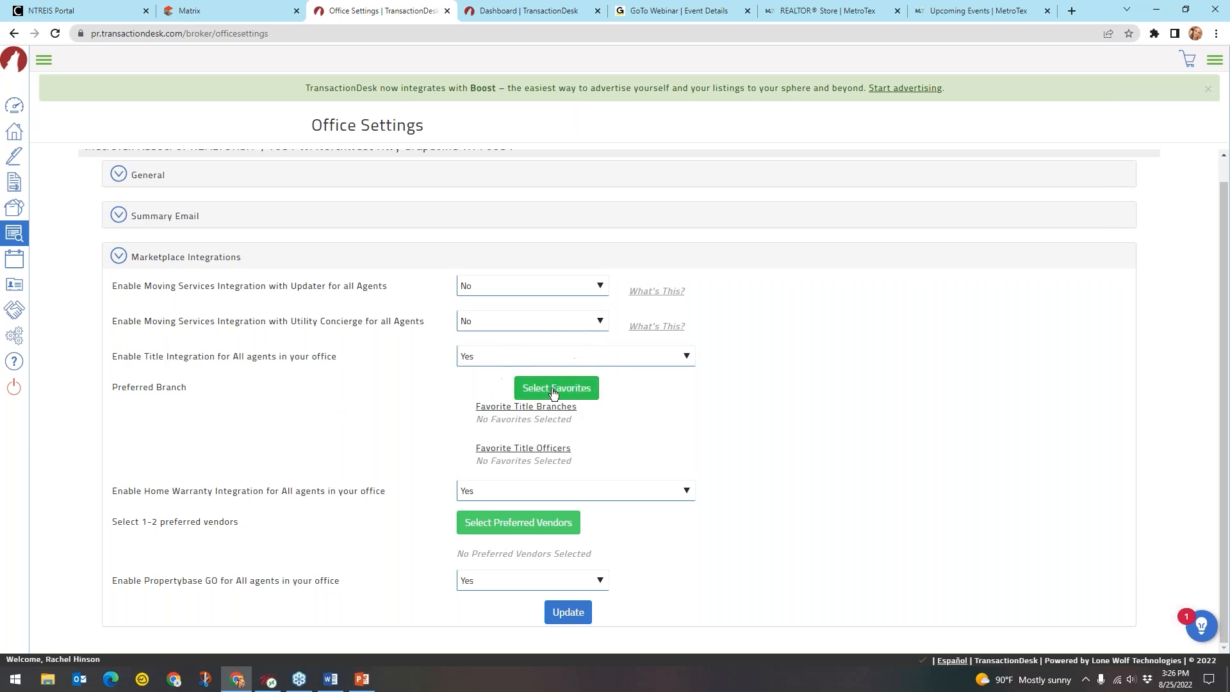
click(553, 391)
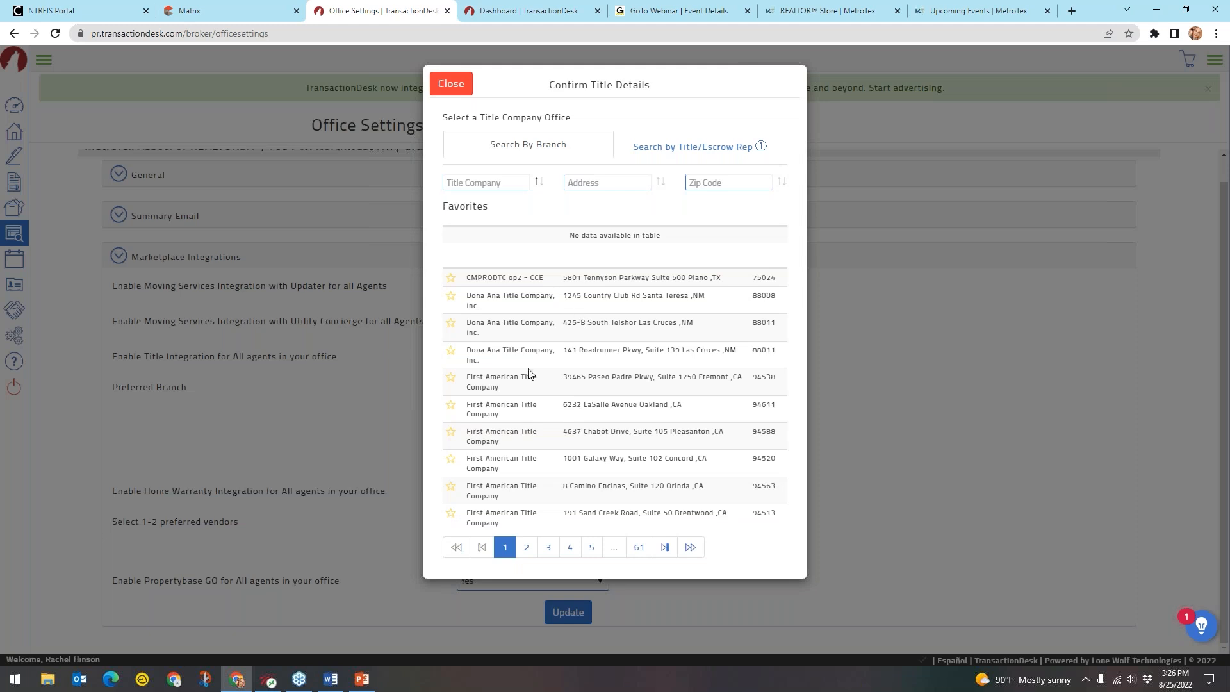
Star the 8 Camino Encinas branch in the title company office list
click(532, 152)
click(451, 488)
key(ctrl)
key(ctrl)
drag(685, 487, 707, 494)
key(ctrl)
click(707, 495)
drag(723, 279, 709, 278)
click(736, 281)
Page through the title office list from page 2 to page 7
click(526, 552)
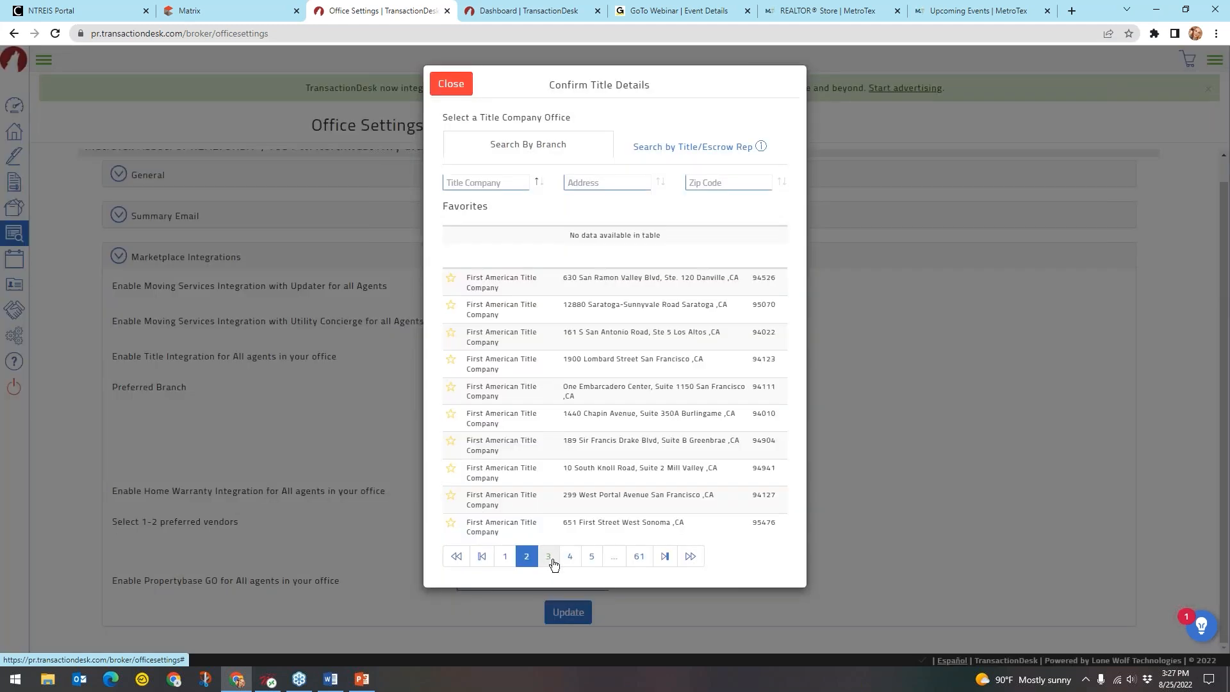
click(553, 563)
click(574, 563)
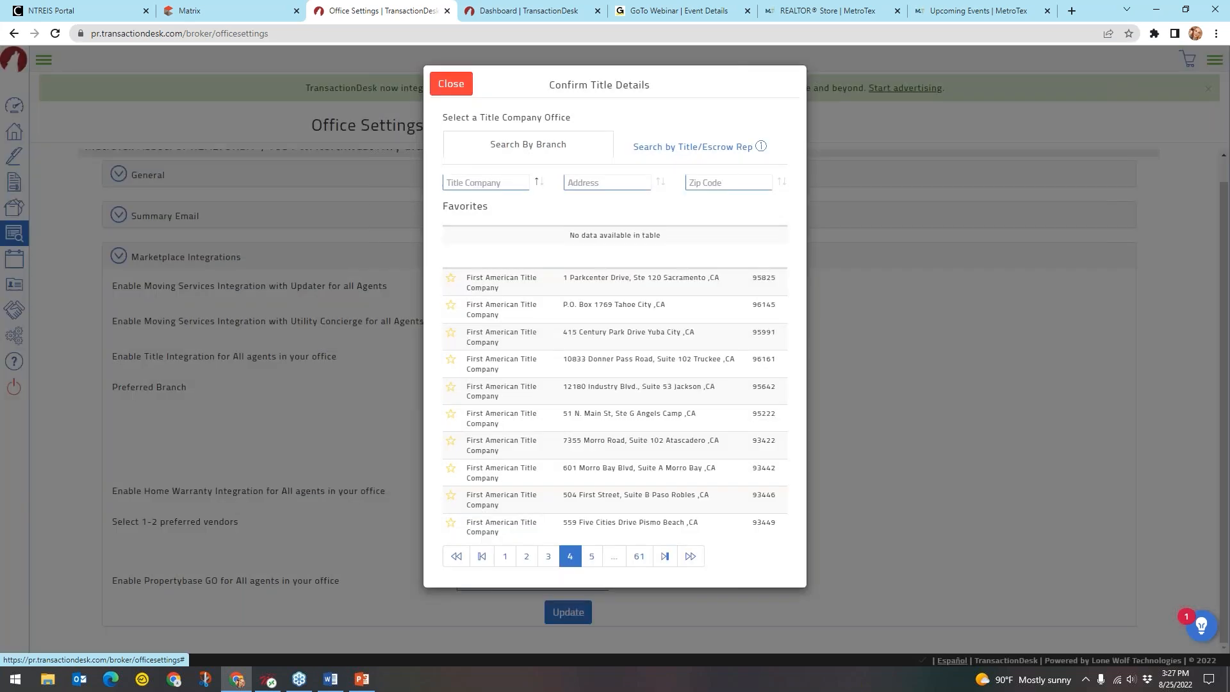
click(593, 560)
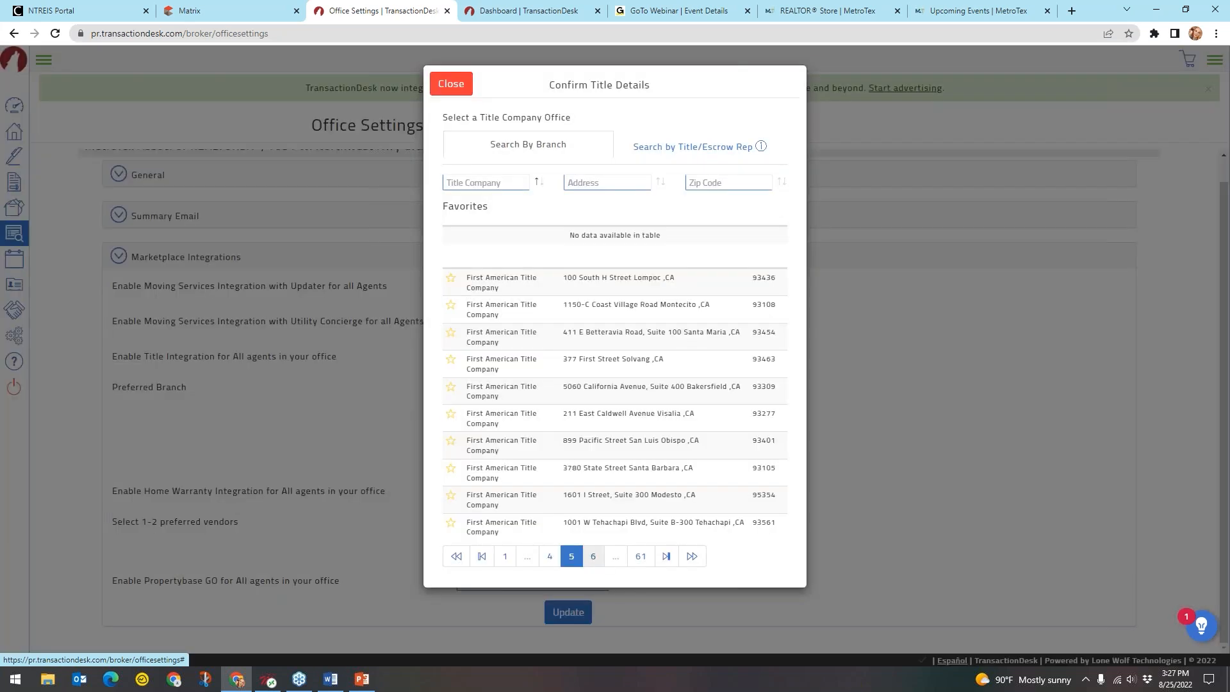
click(596, 560)
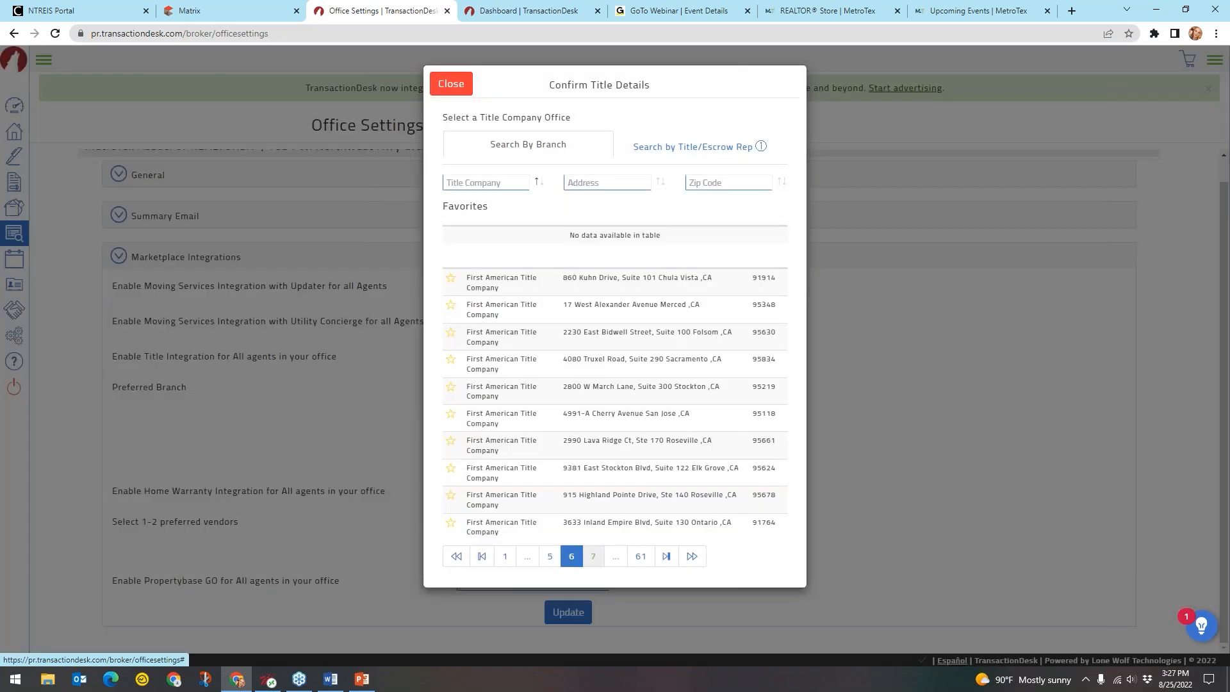
click(595, 557)
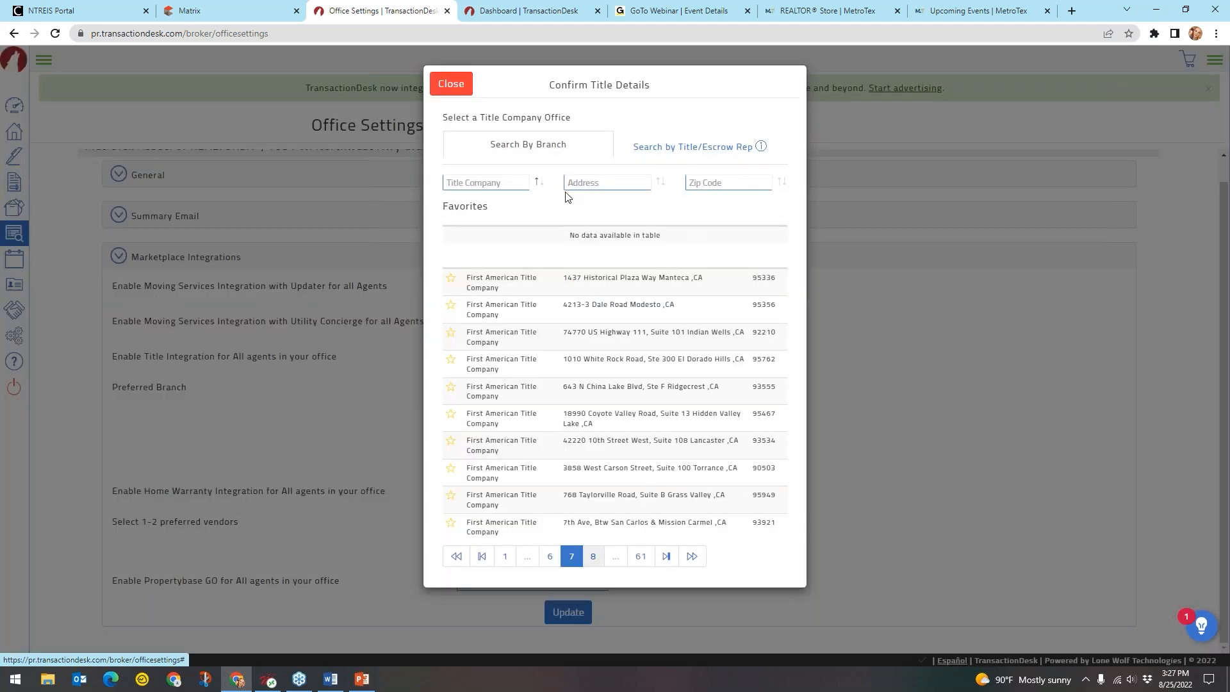
Check the Title Company and Address search filters, then close the office list
click(586, 182)
click(462, 182)
click(610, 183)
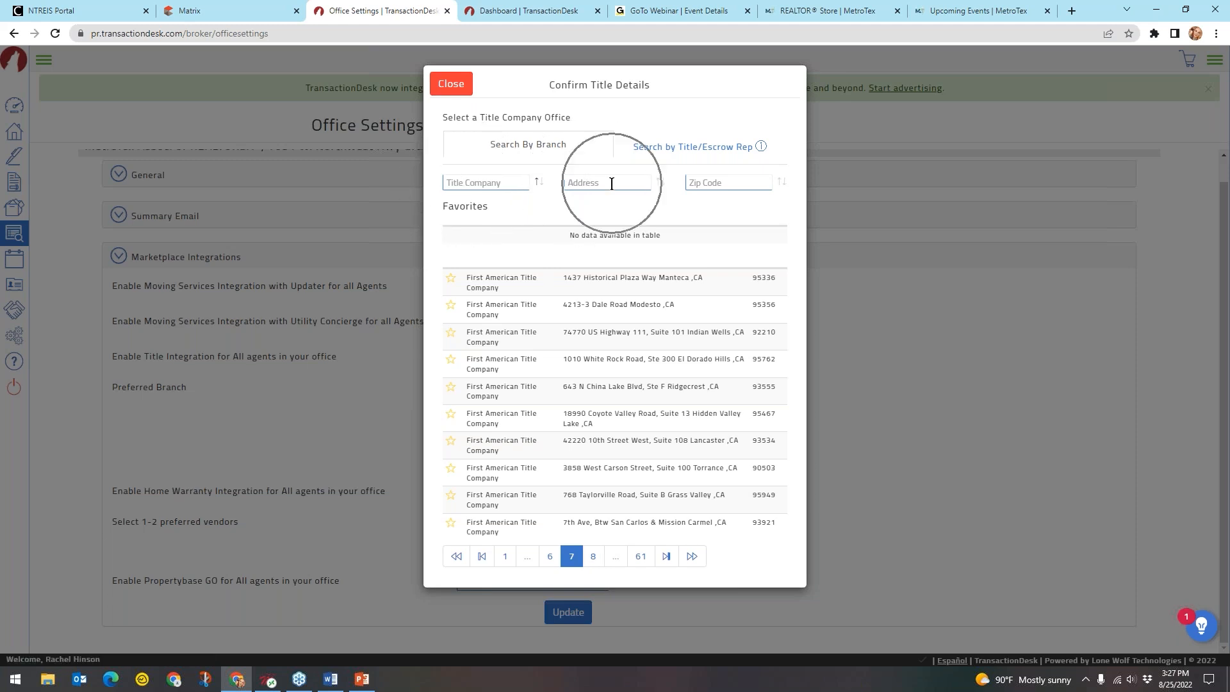
click(609, 182)
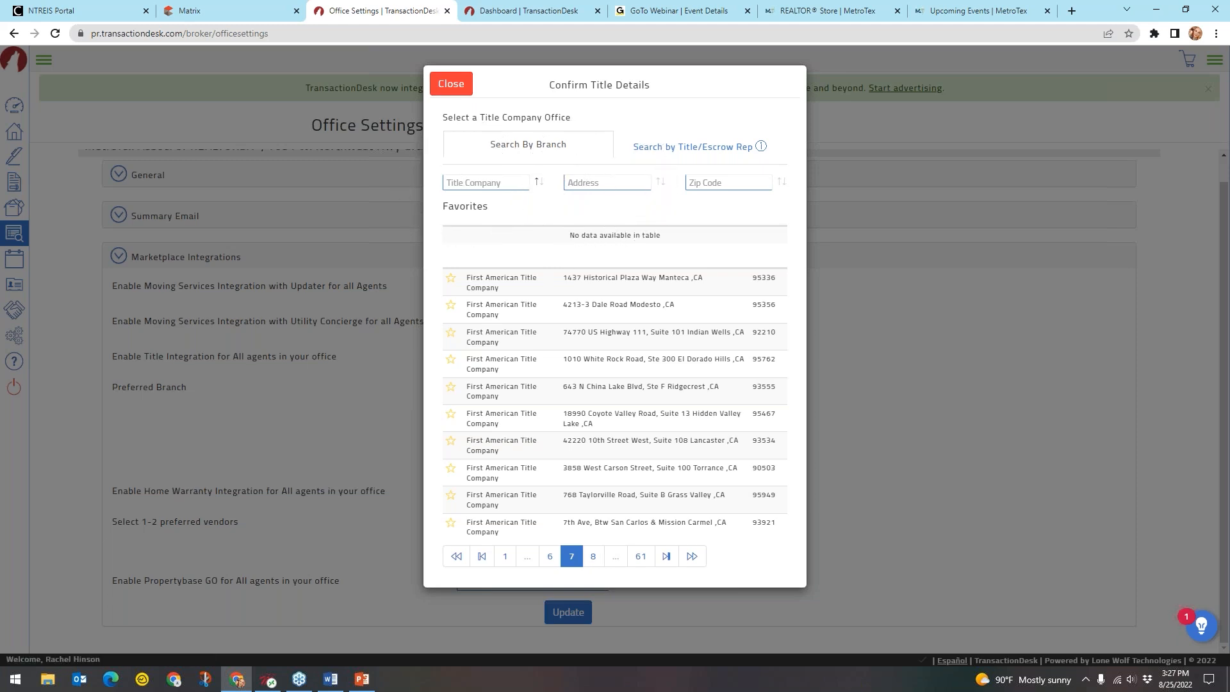
click(465, 88)
click(564, 388)
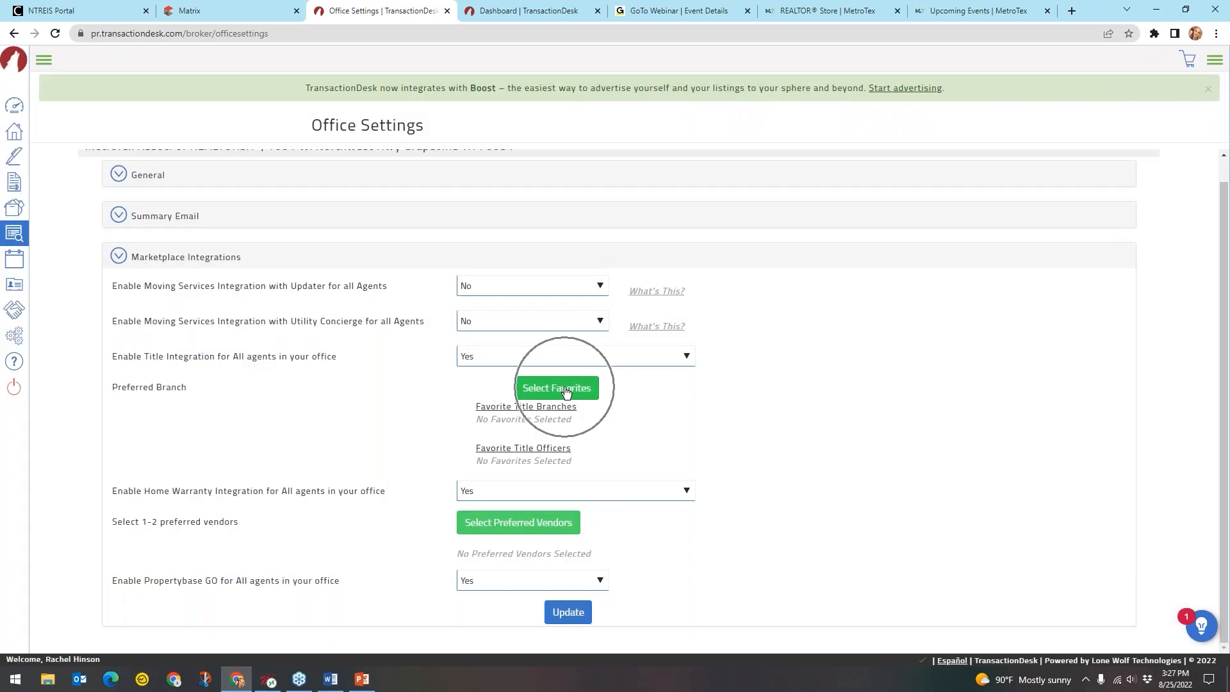
Leave Home Warranty Integration at Yes and open the preferred home warranty vendors list
click(530, 448)
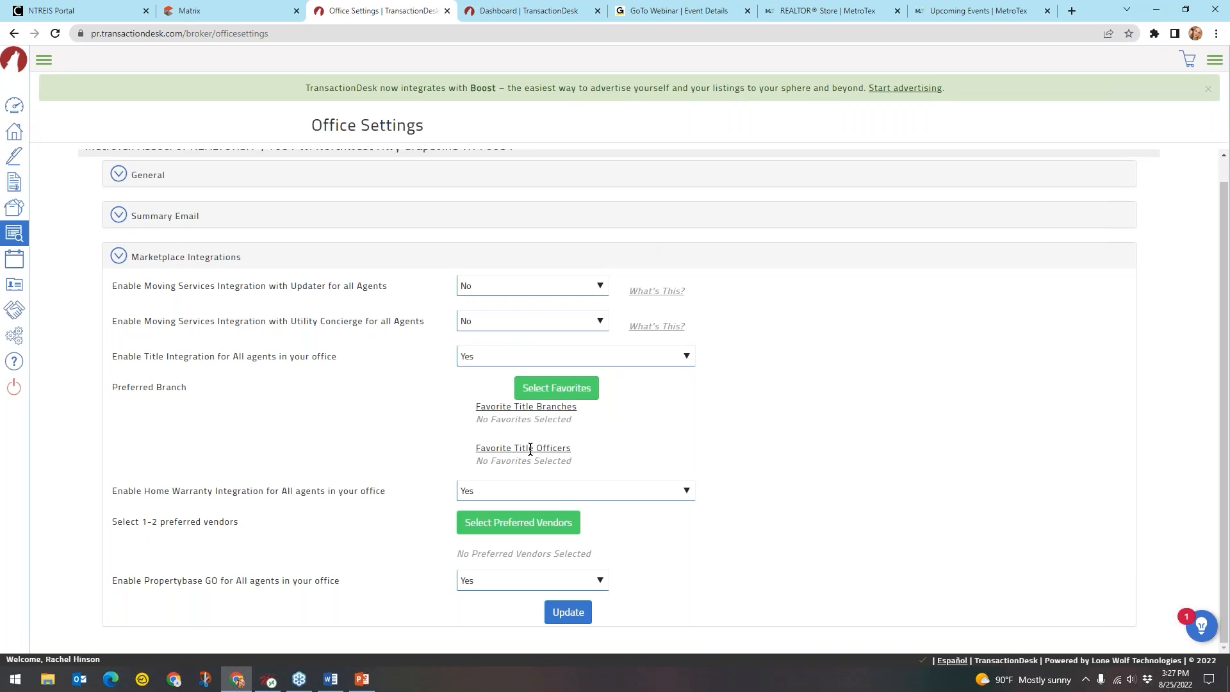
click(519, 448)
double_click(253, 492)
drag(181, 493, 145, 494)
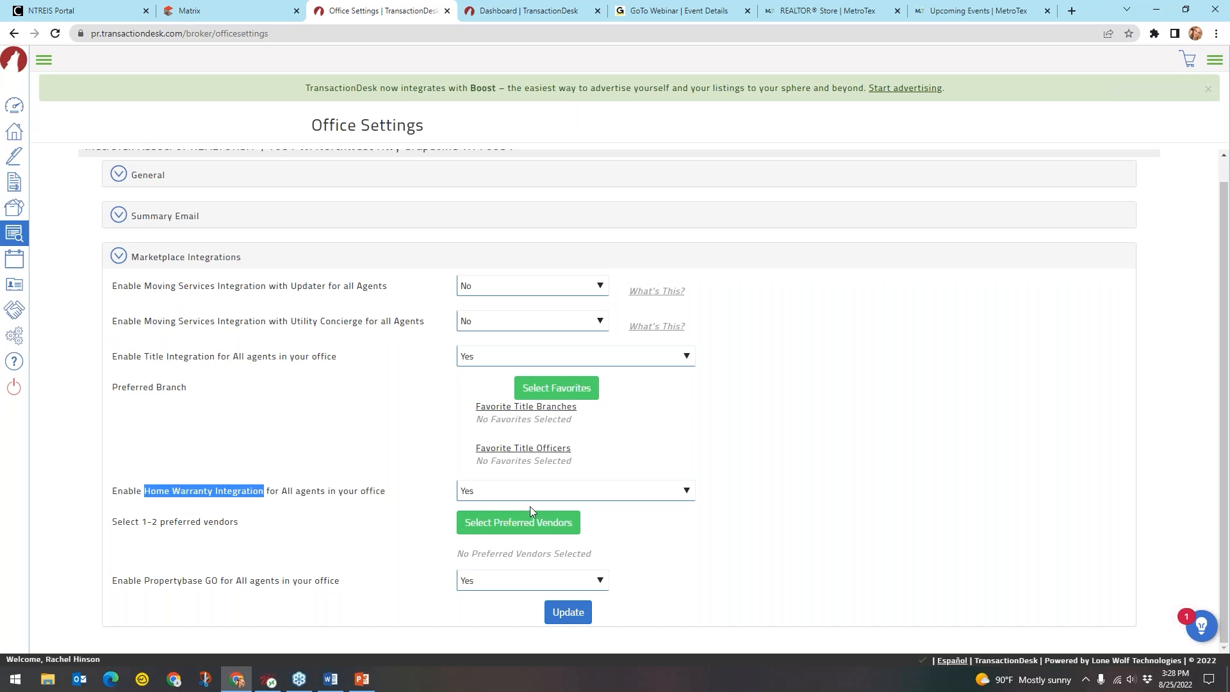
click(553, 494)
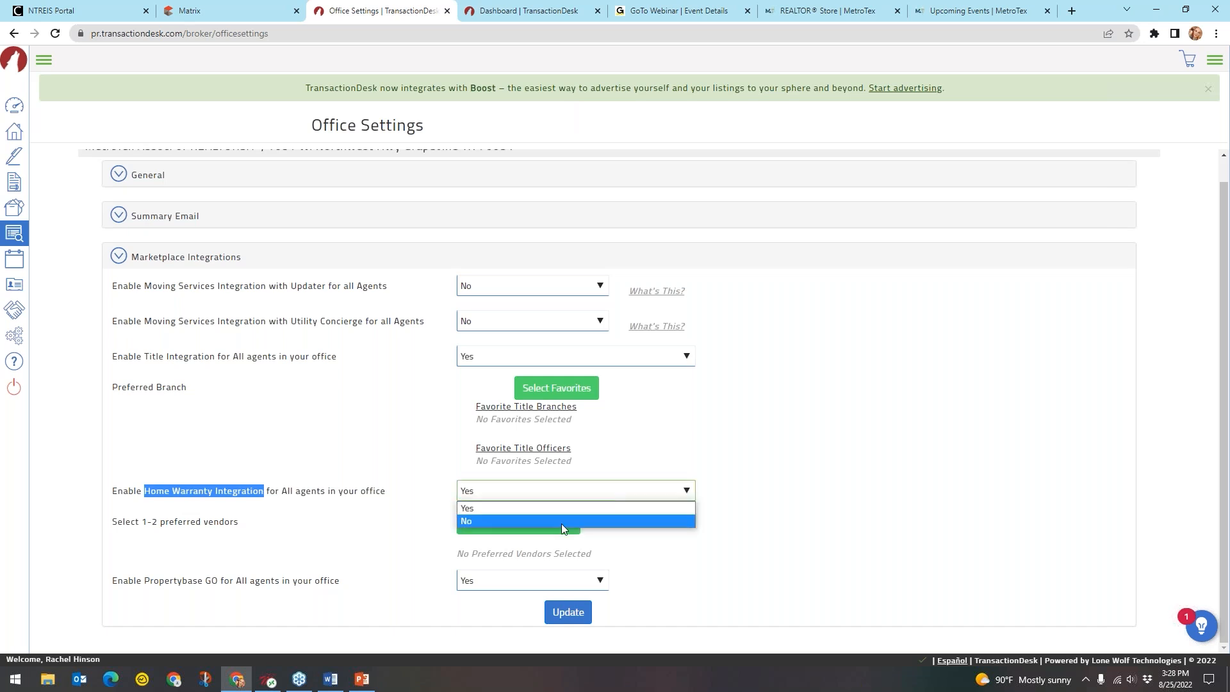
click(566, 513)
click(506, 525)
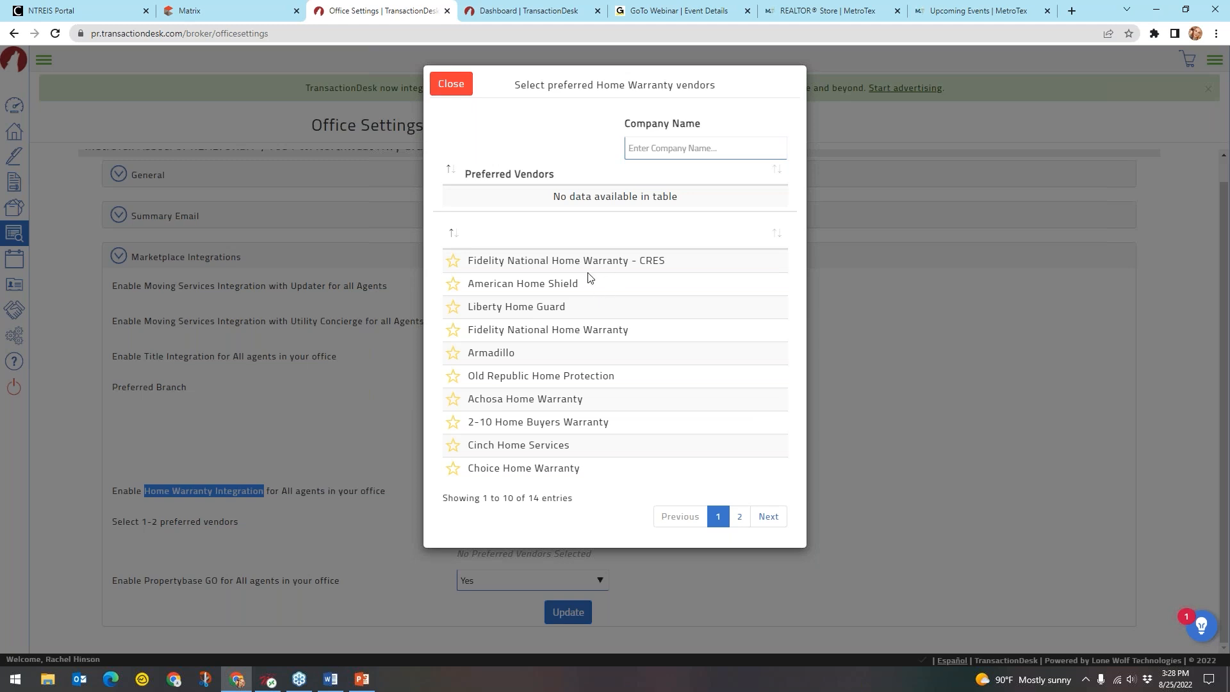
Browse vendor pages 2 and 1, then close the list with no vendor chosen
click(682, 151)
click(740, 517)
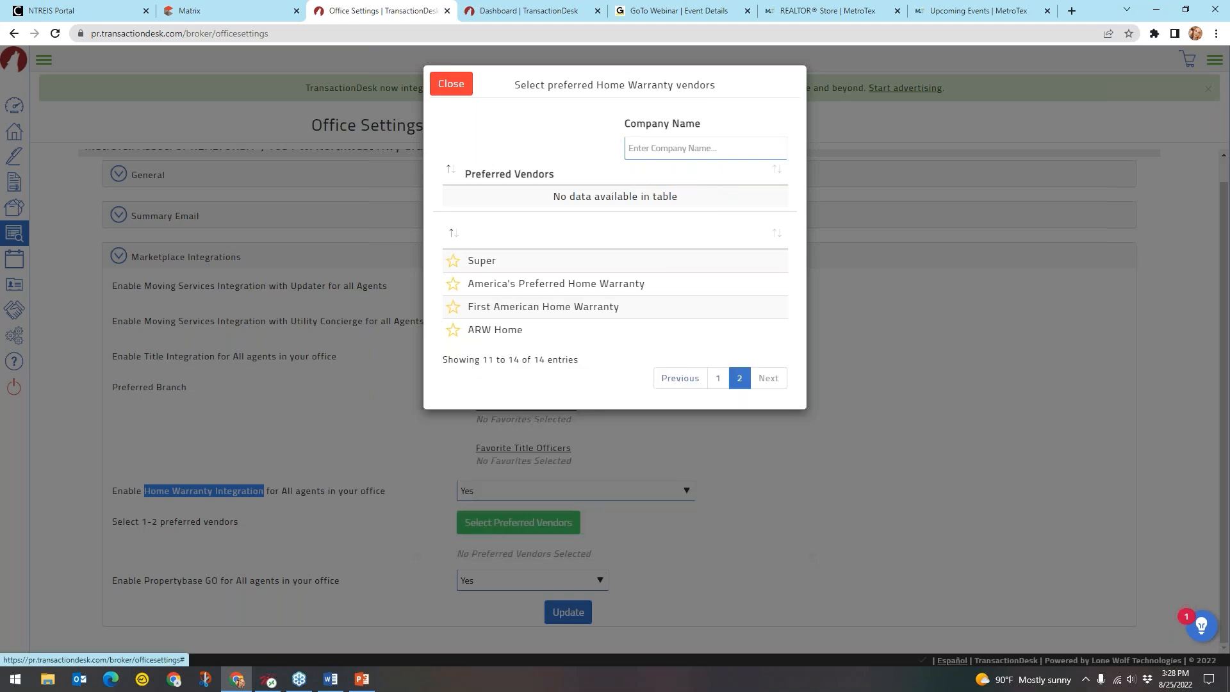
click(718, 379)
click(451, 84)
click(307, 468)
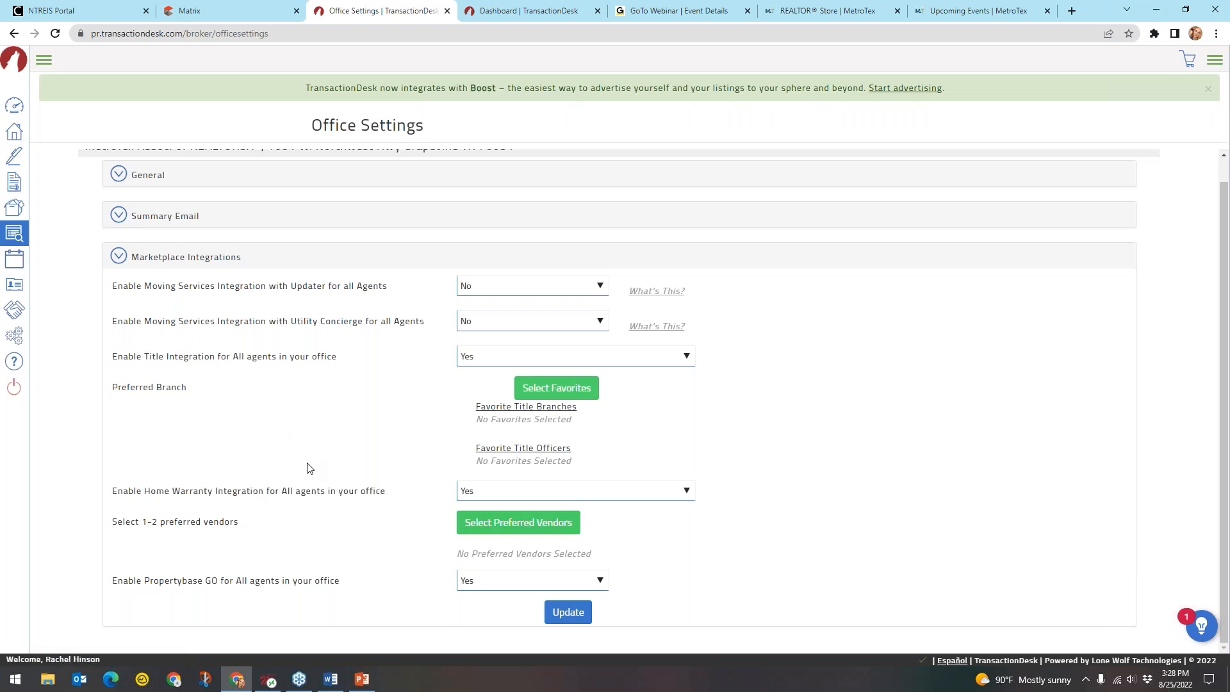
Collapse the Marketplace Integrations section, then go to the Broker Tools page
drag(220, 583, 136, 583)
key(ctrl)
key(ctrl)
click(258, 596)
click(259, 598)
click(204, 262)
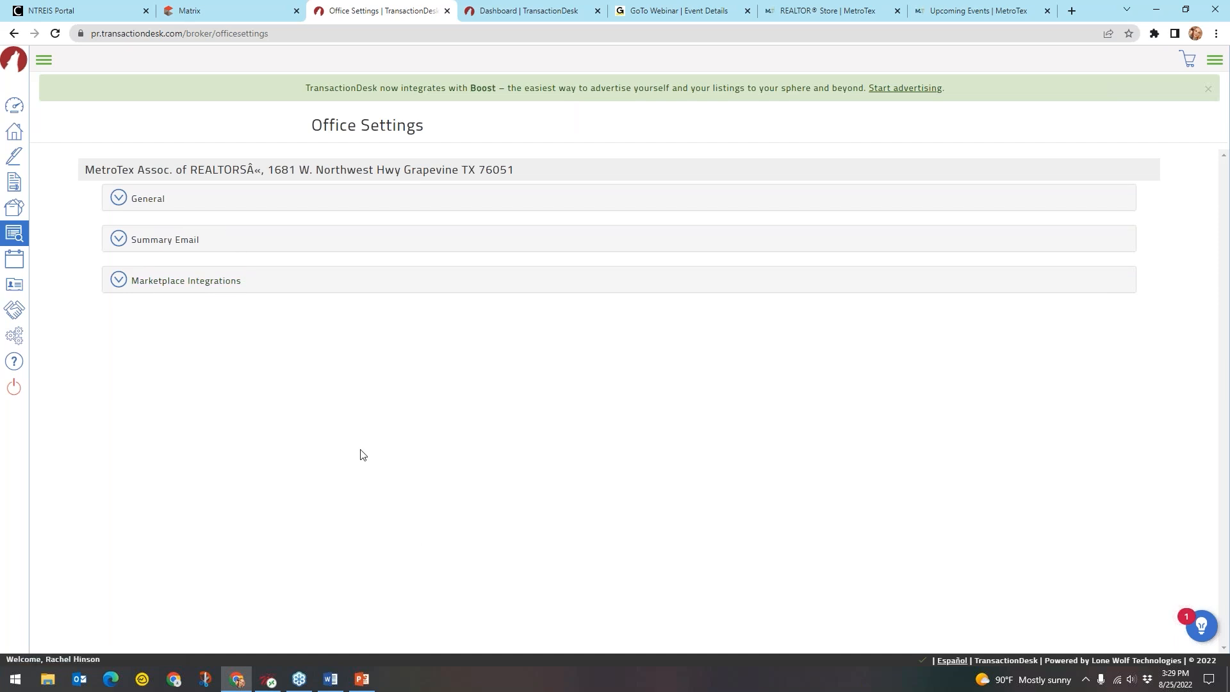
click(43, 59)
click(74, 233)
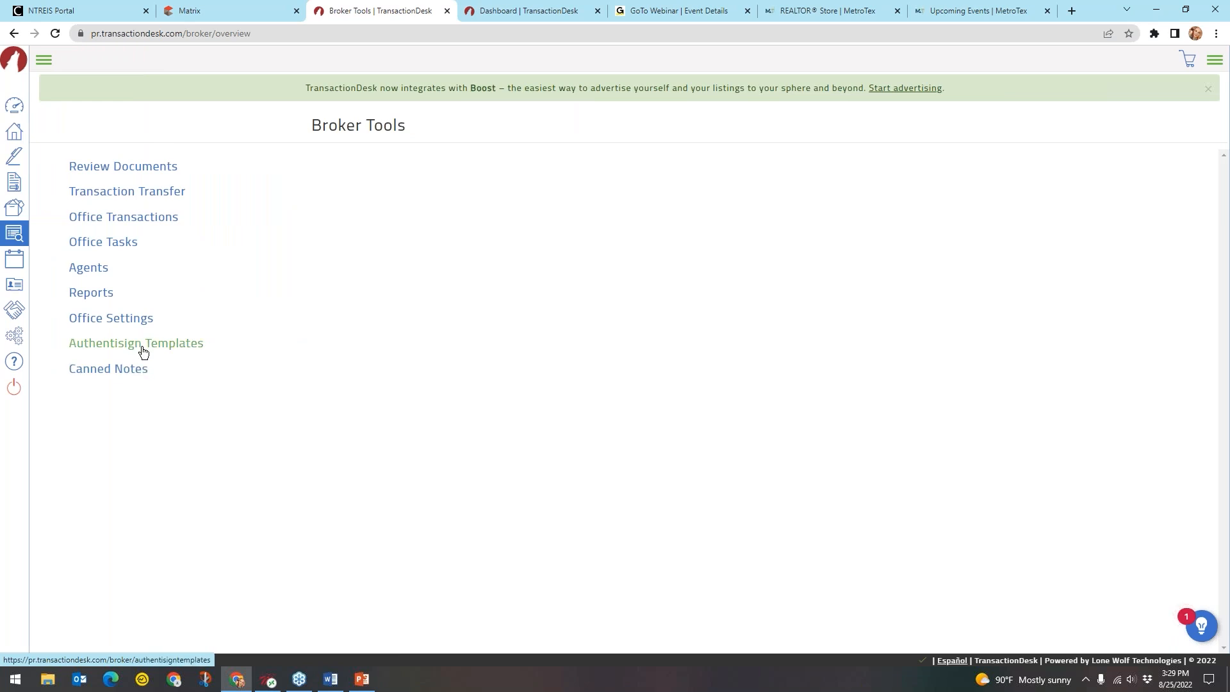
Open Authentisign Templates and the Texas REALTORS® folder, scrolling down to TXR-1906
click(142, 349)
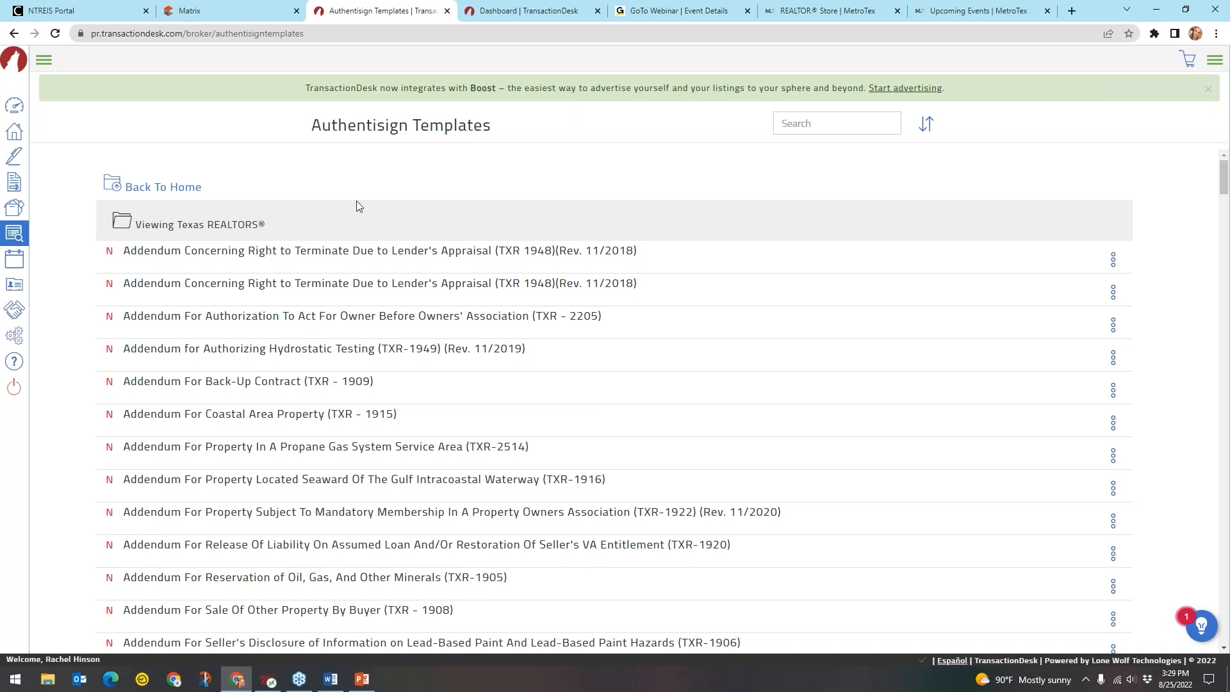
click(172, 187)
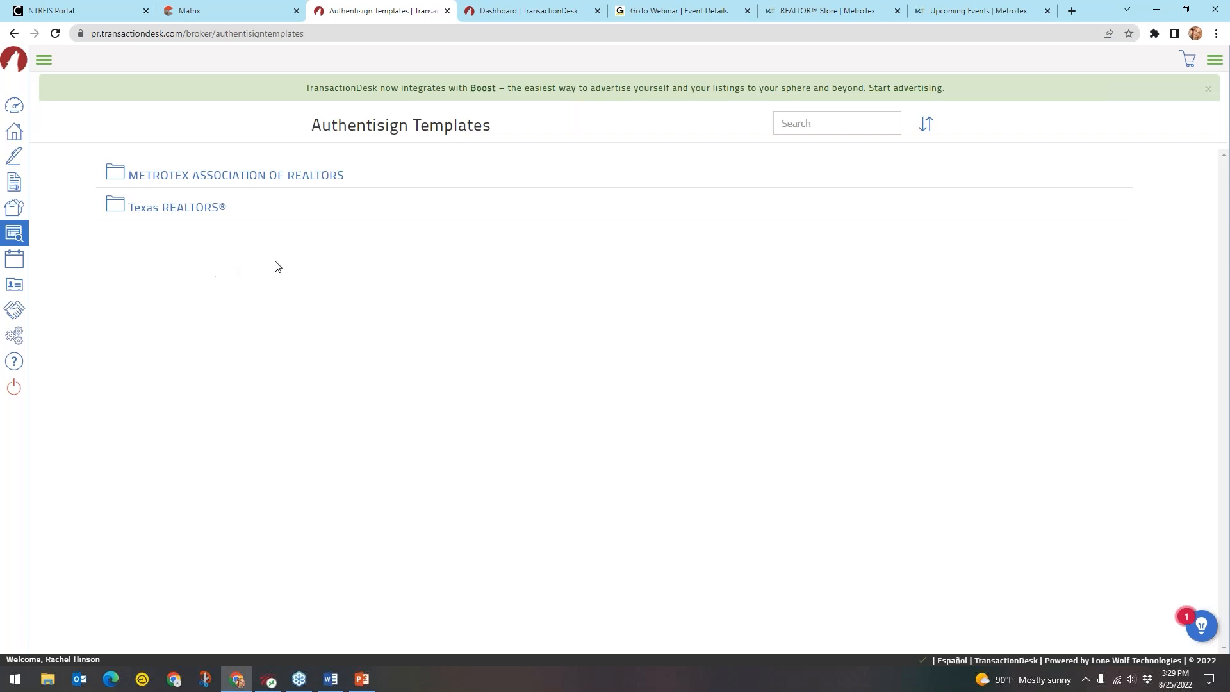
click(183, 213)
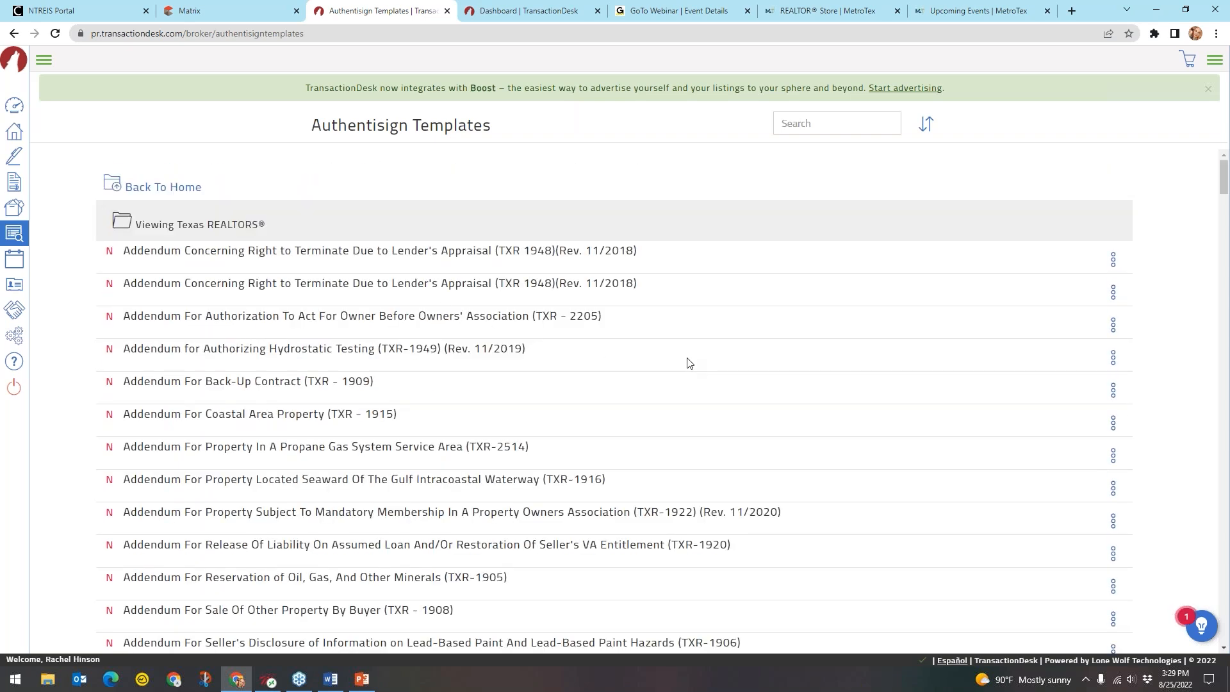
scroll(688, 363, down, 3)
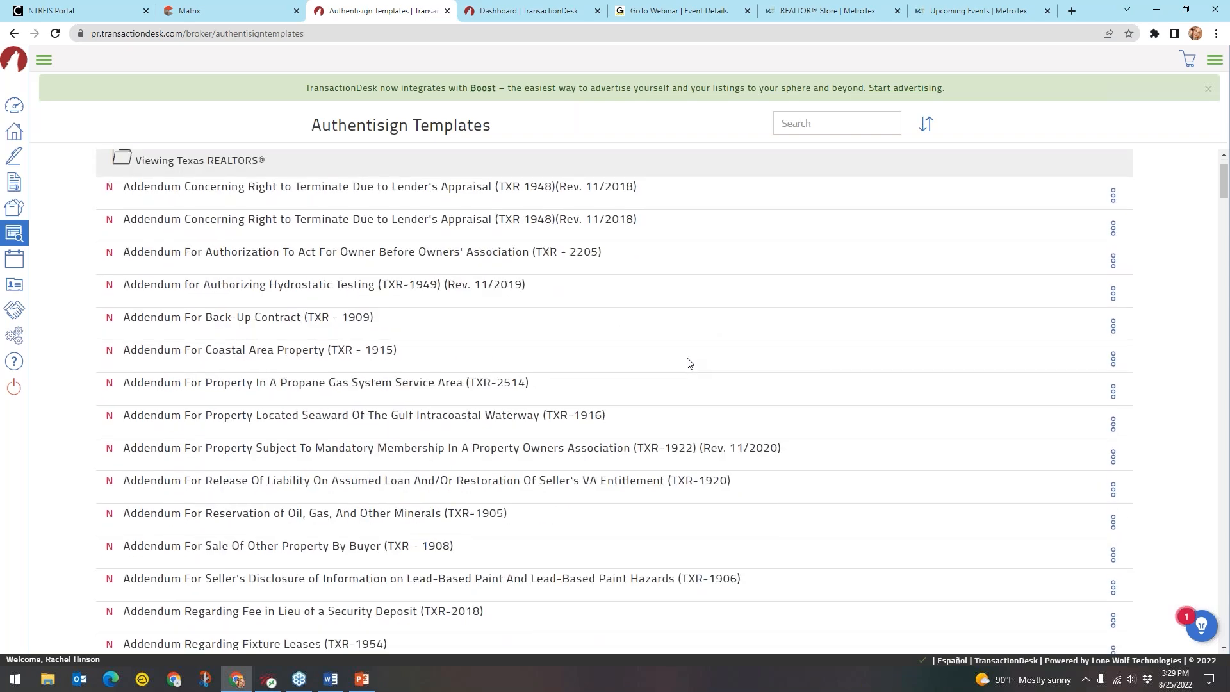
scroll(614, 400, down, 2)
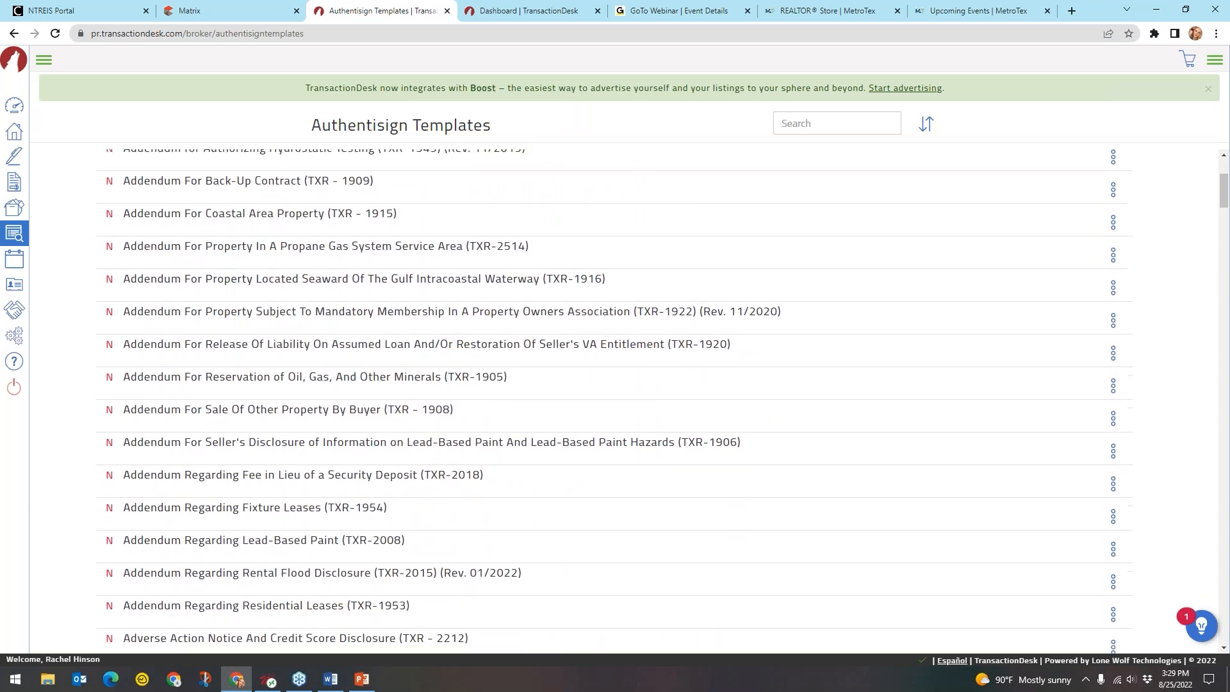
scroll(611, 402, down, 1)
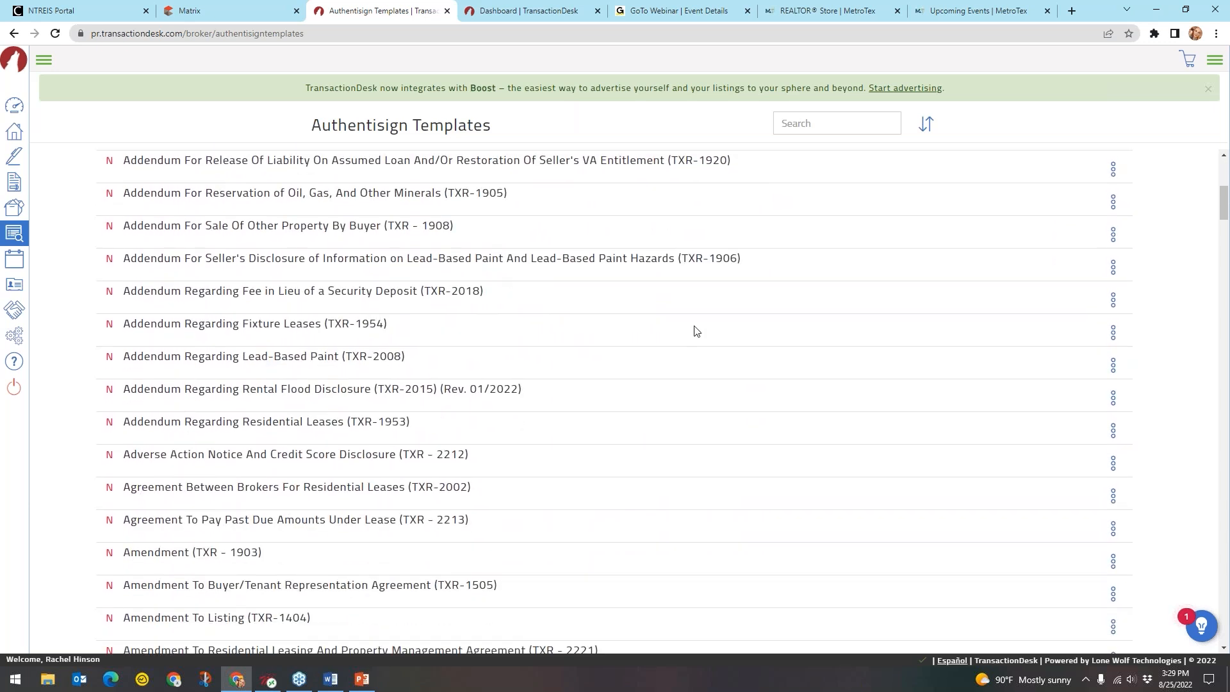
Choose New from the TXR-1906 Lead-Based Paint Hazards addendum's options menu
click(527, 262)
click(221, 258)
click(402, 257)
click(454, 257)
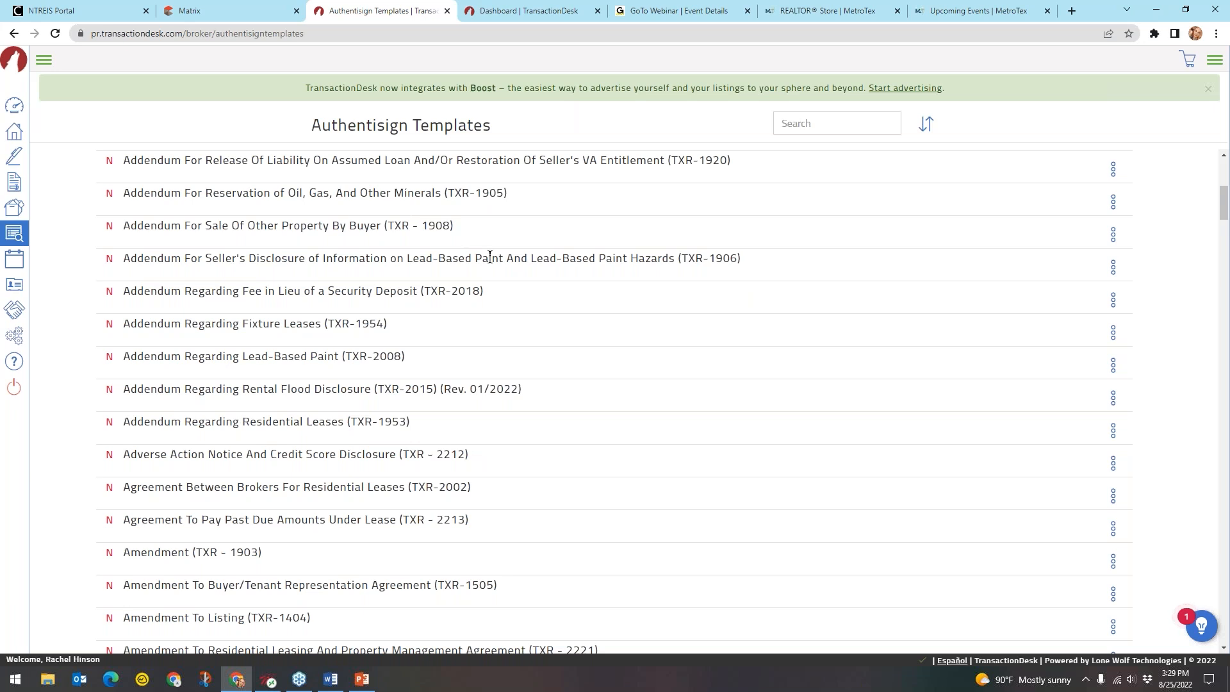
click(1112, 267)
click(1084, 296)
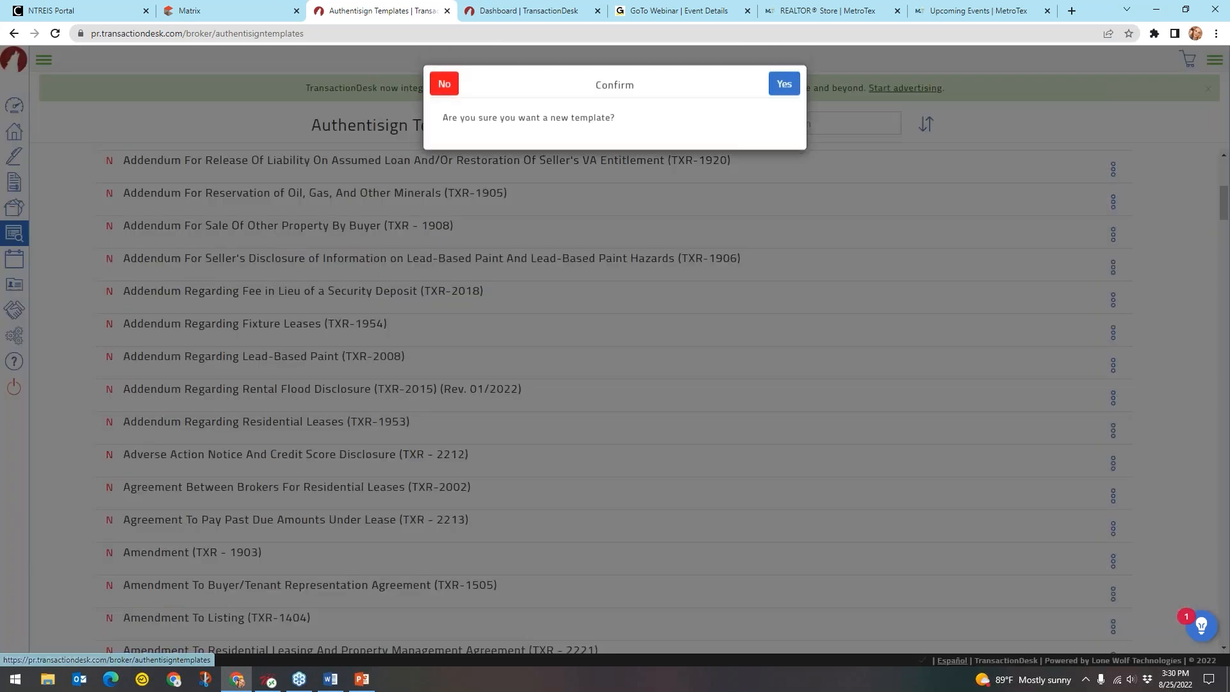
key(ctrl)
key(ctrl)
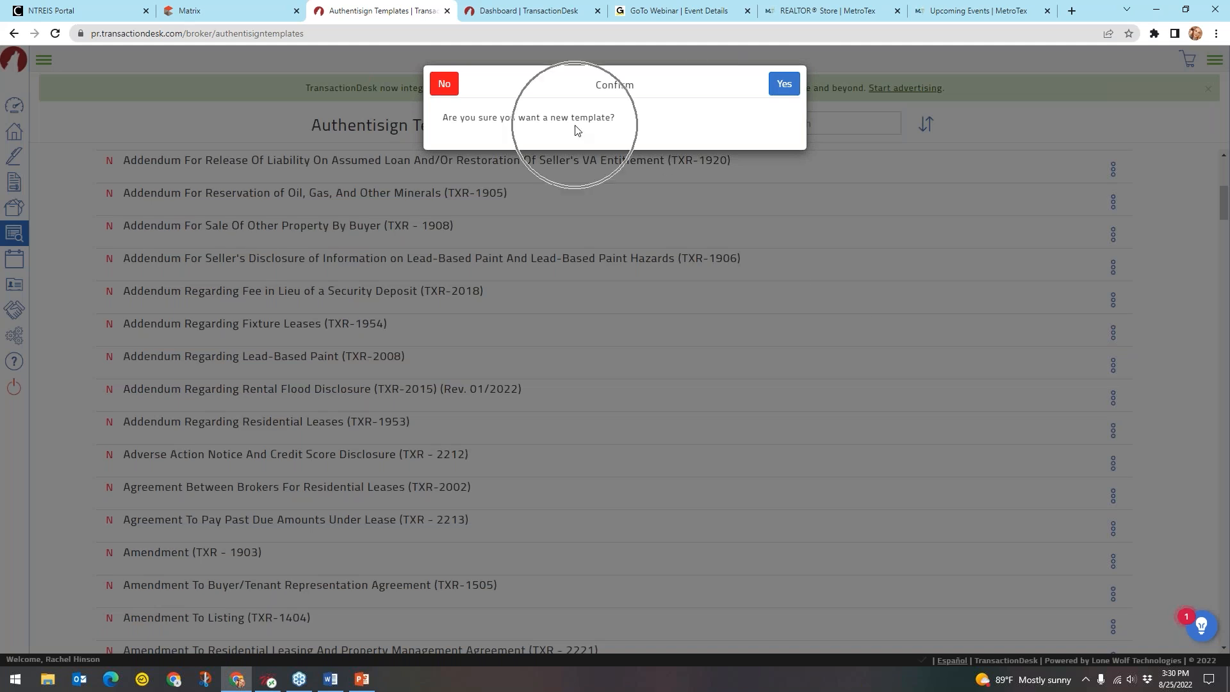
Confirm creating the new template and scroll through the addendum in the editor
click(781, 85)
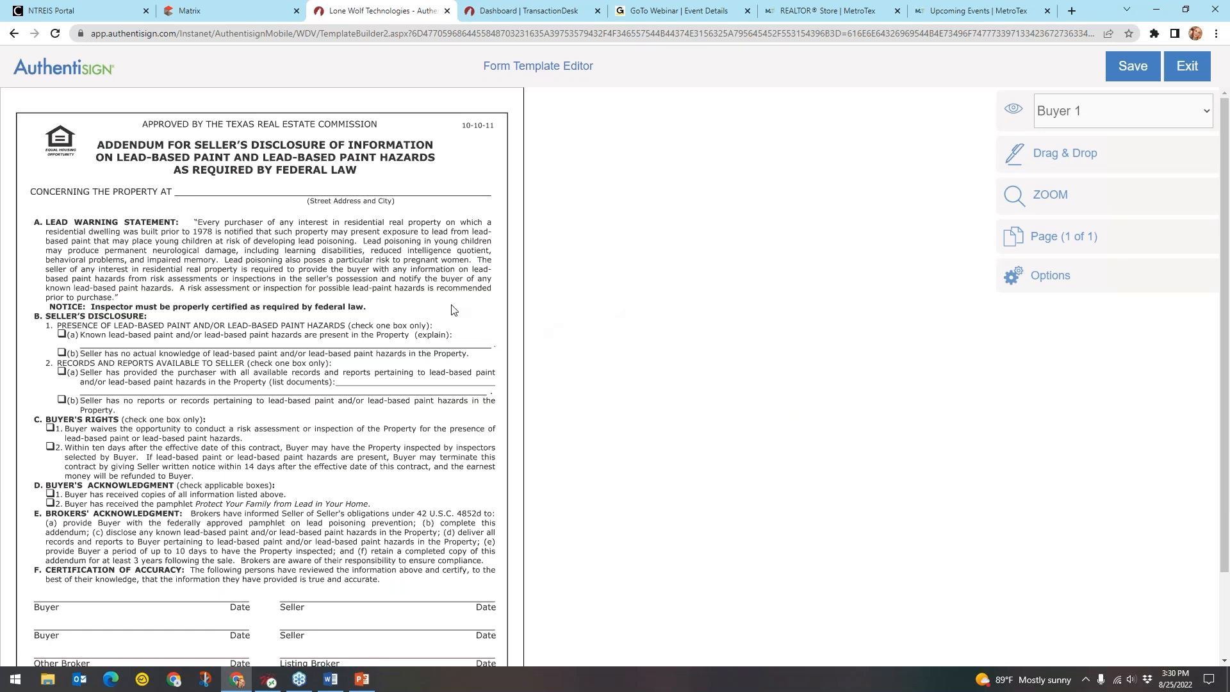
scroll(452, 309, down, 2)
scroll(456, 308, up, 2)
scroll(455, 307, down, 2)
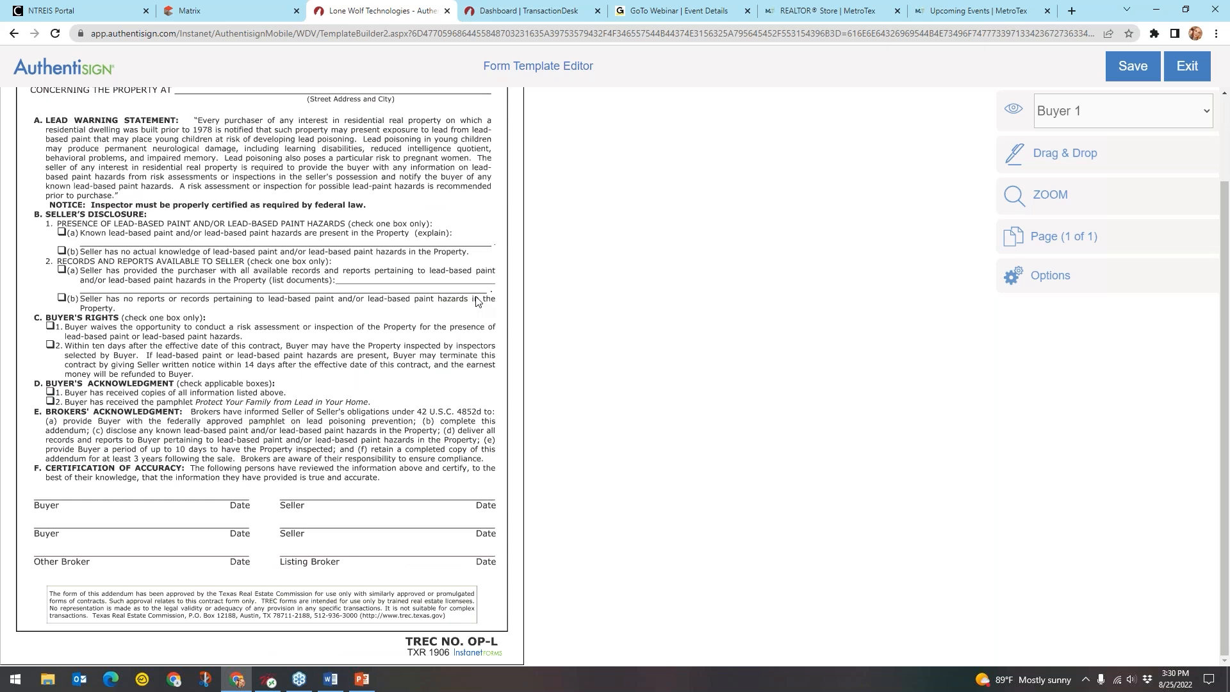
scroll(477, 302, up, 2)
scroll(477, 302, down, 2)
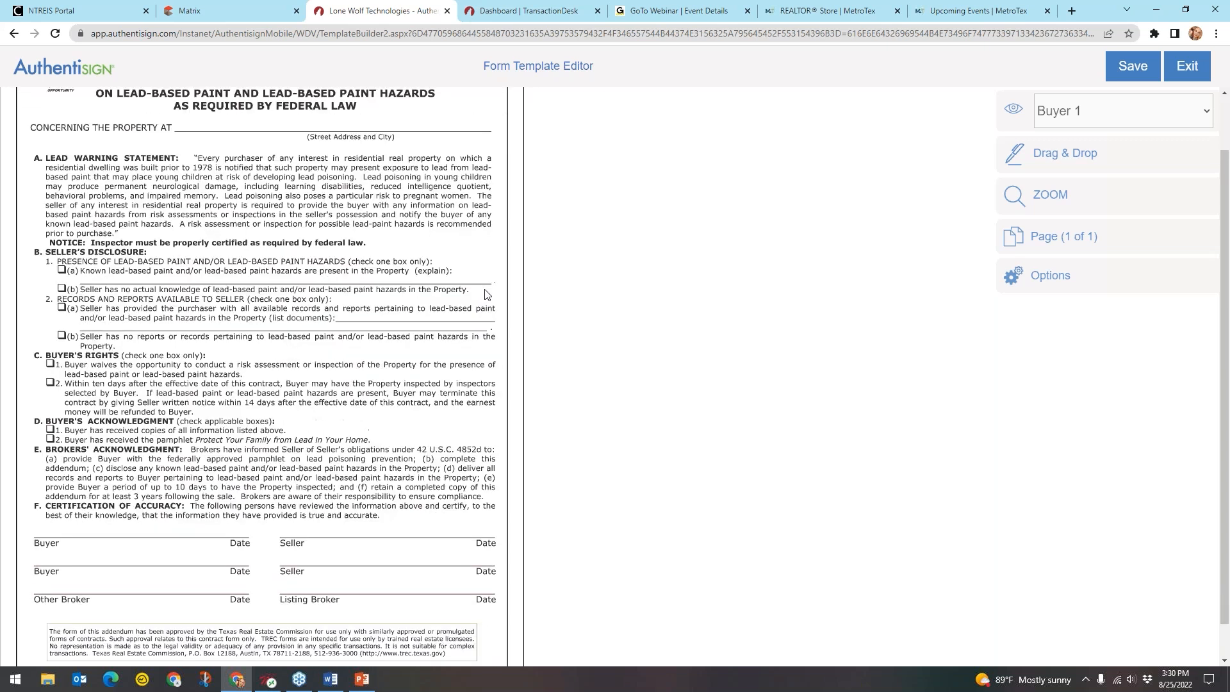
Place a Buyer 1 signature field and date field on the first Buyer line
click(1095, 116)
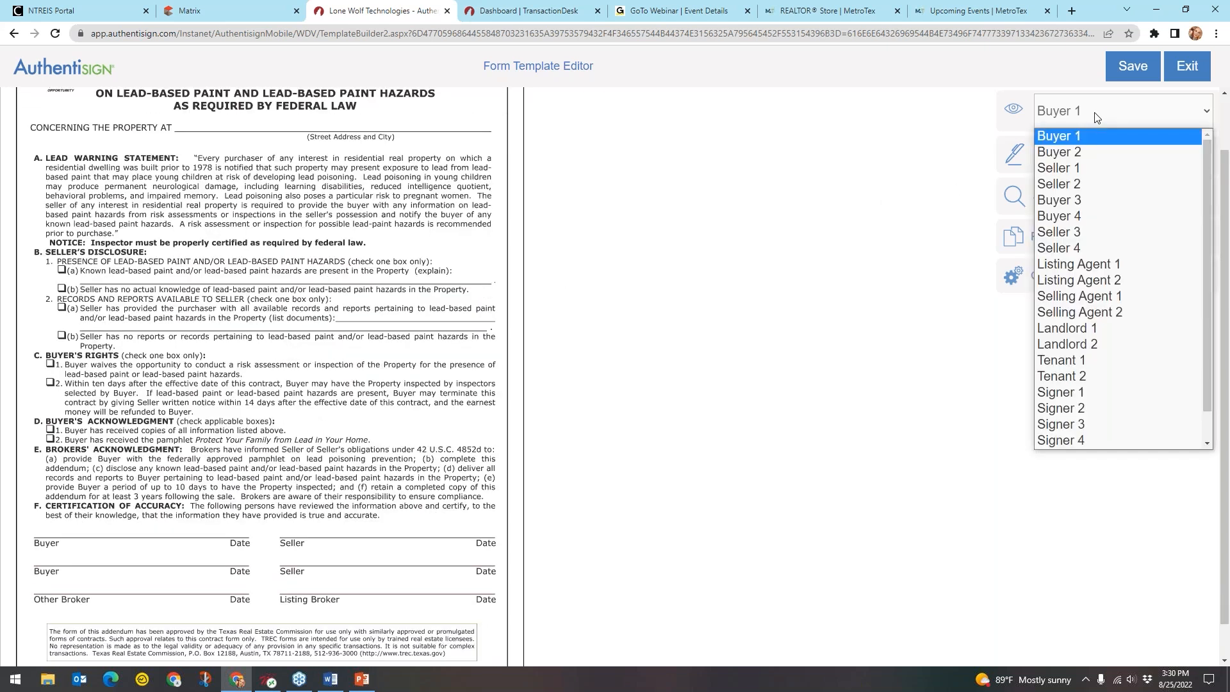
click(1065, 144)
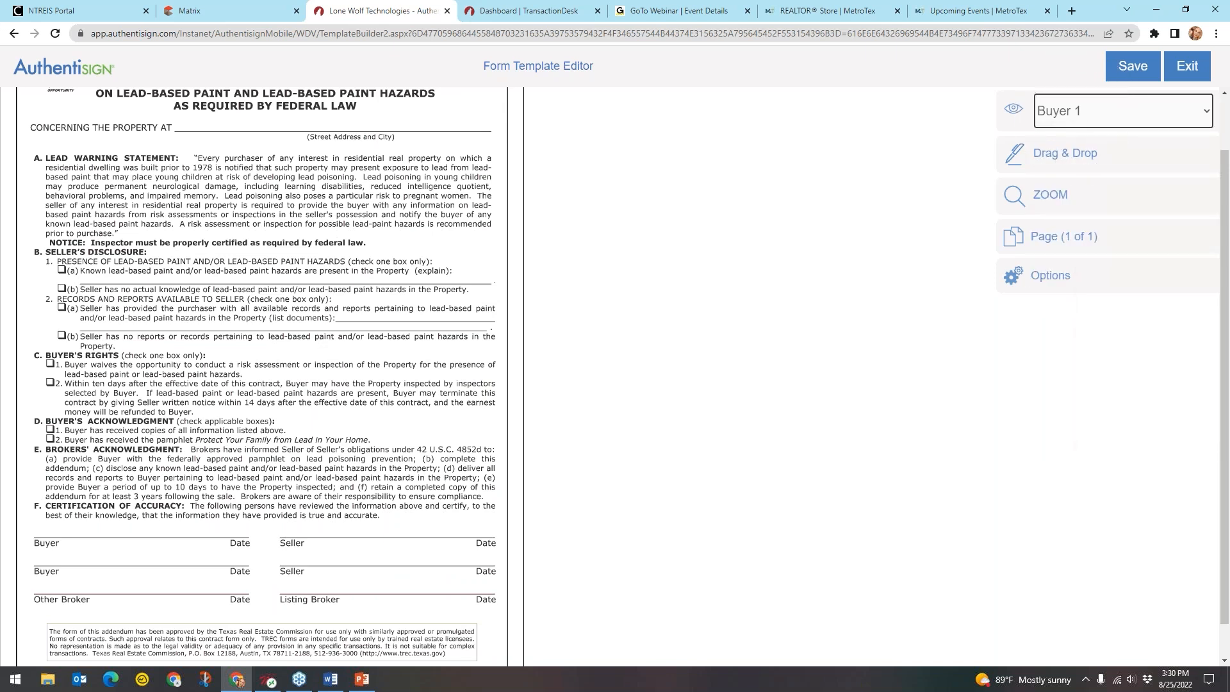
click(1065, 161)
mouse_move(813, 157)
mouse_down()
mouse_move(766, 192)
mouse_move(98, 464)
mouse_up()
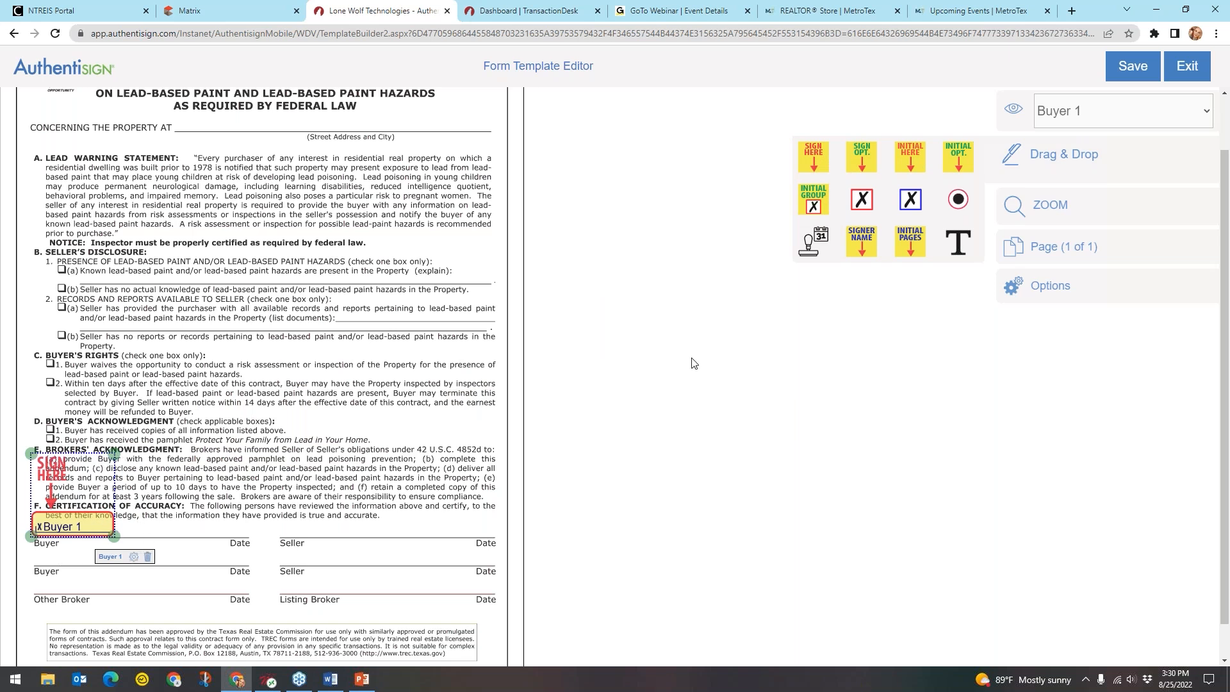
drag(819, 249, 225, 541)
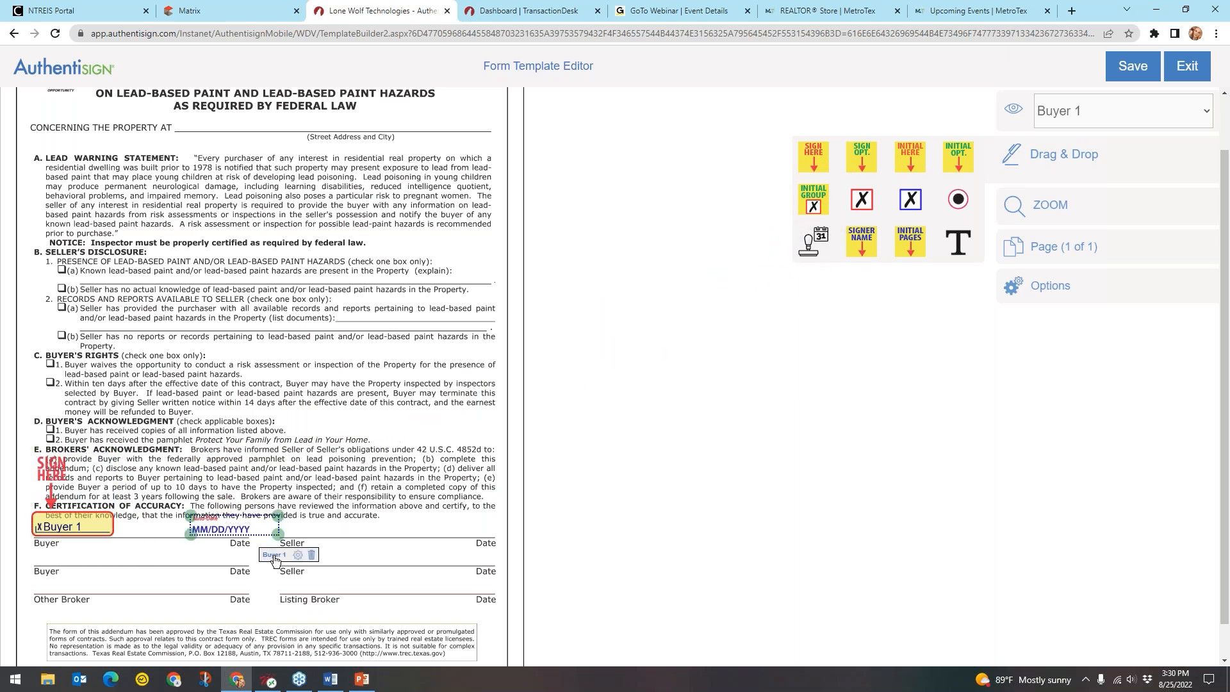
click(321, 521)
Place a Buyer 2 signature field and date field on the second Buyer line
click(1107, 108)
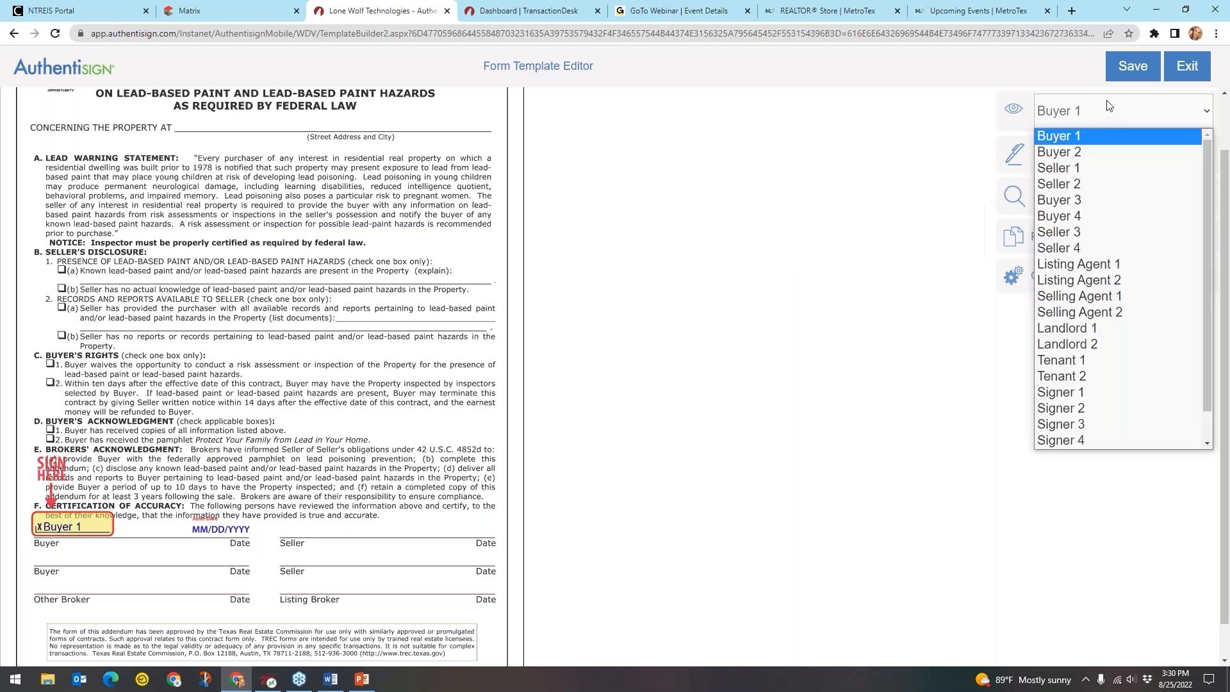
click(1108, 157)
click(1051, 157)
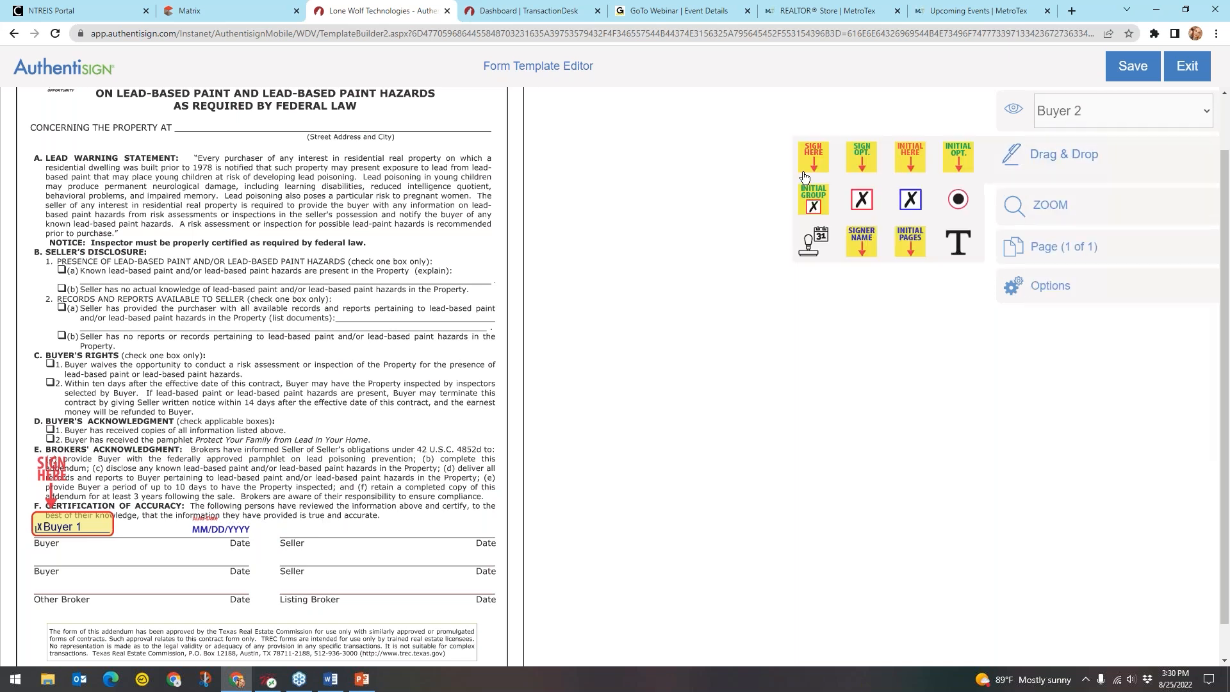
drag(822, 165, 59, 512)
drag(823, 247, 228, 578)
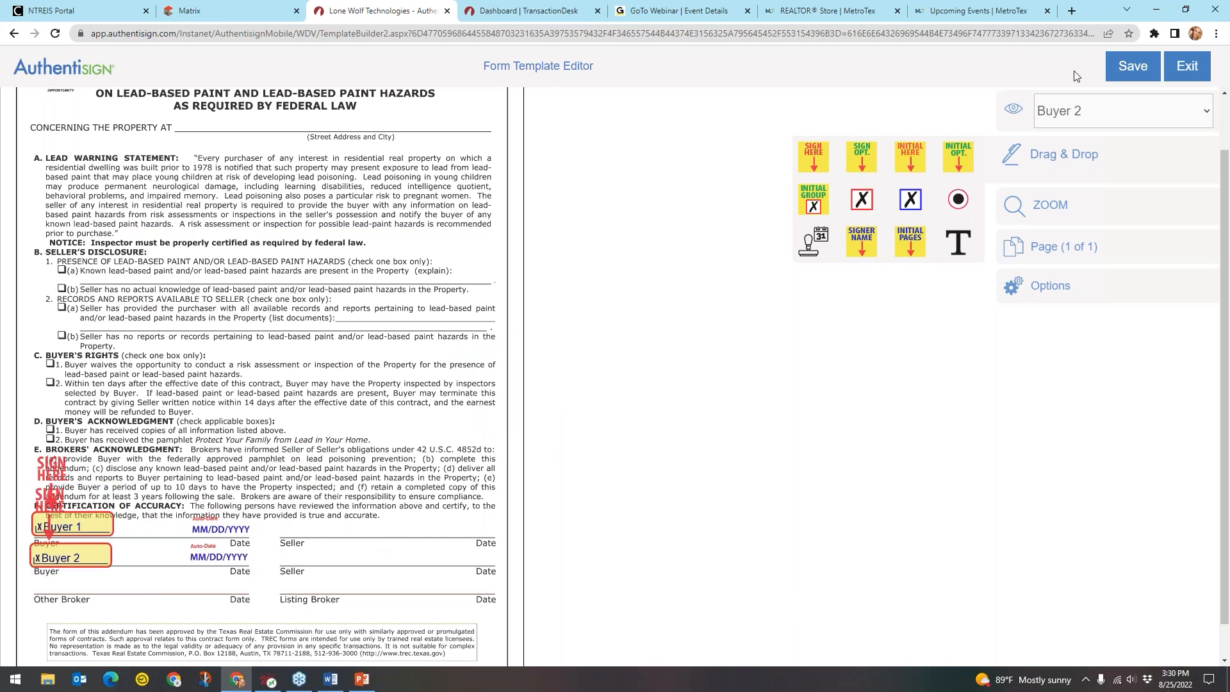
click(1078, 112)
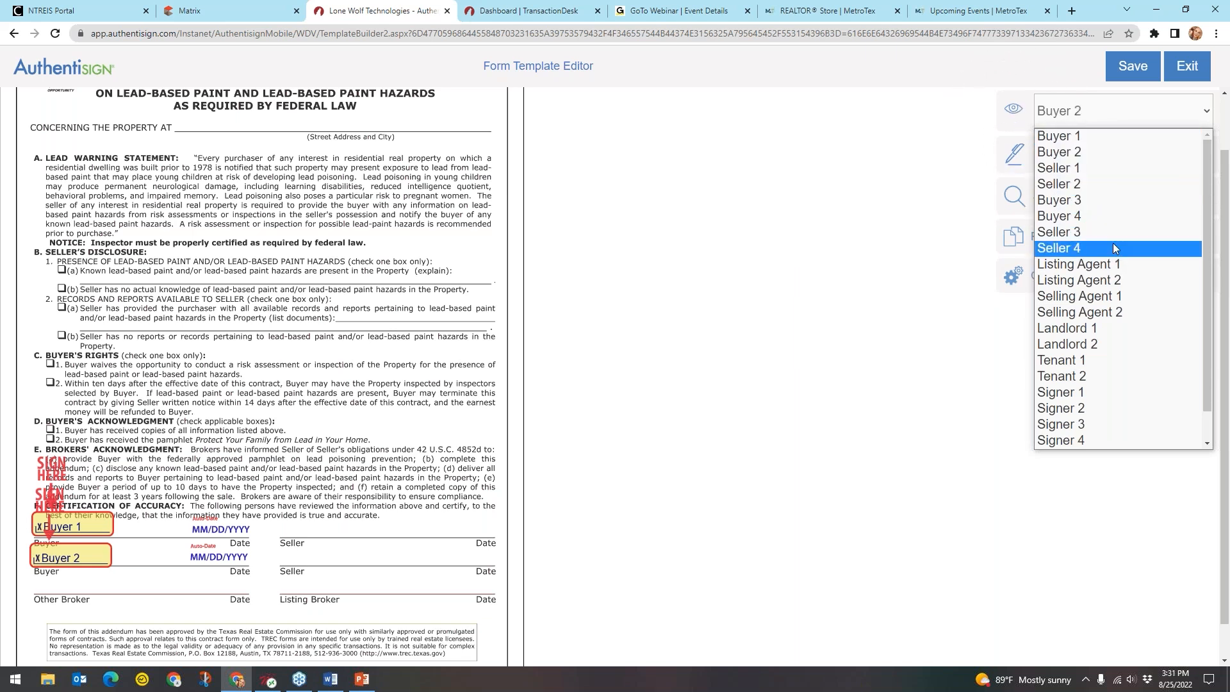
Place a Seller 1 signature field and date field on the first Seller line
click(1074, 168)
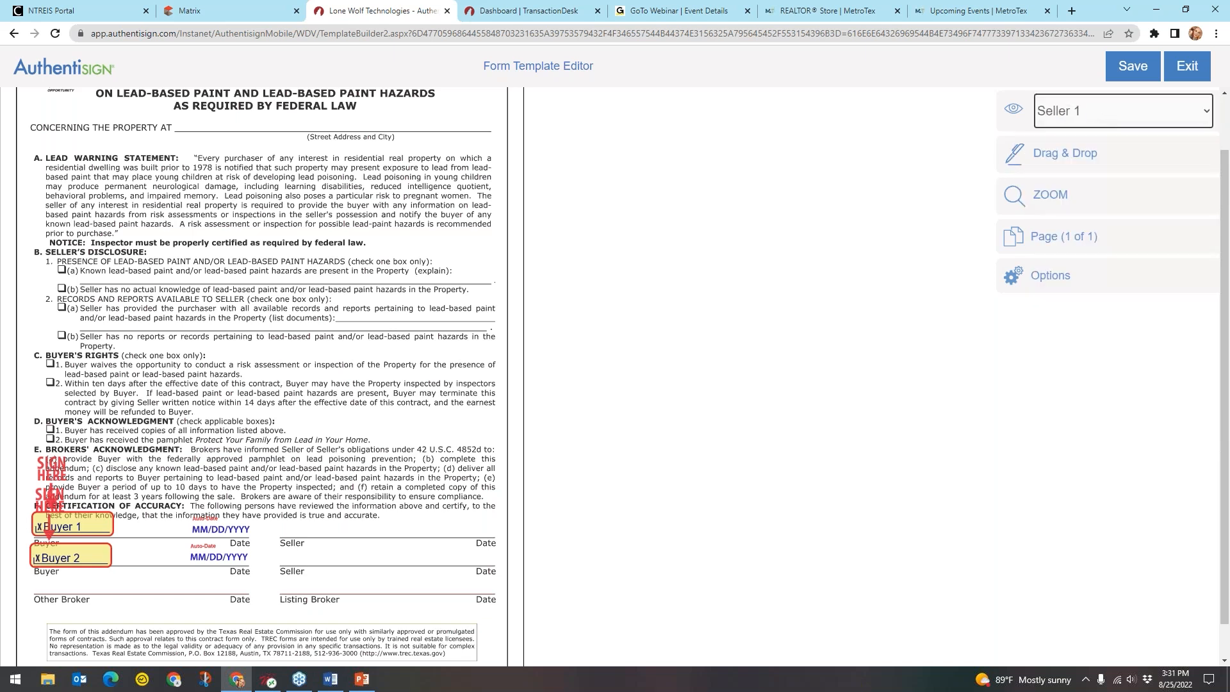
click(1062, 163)
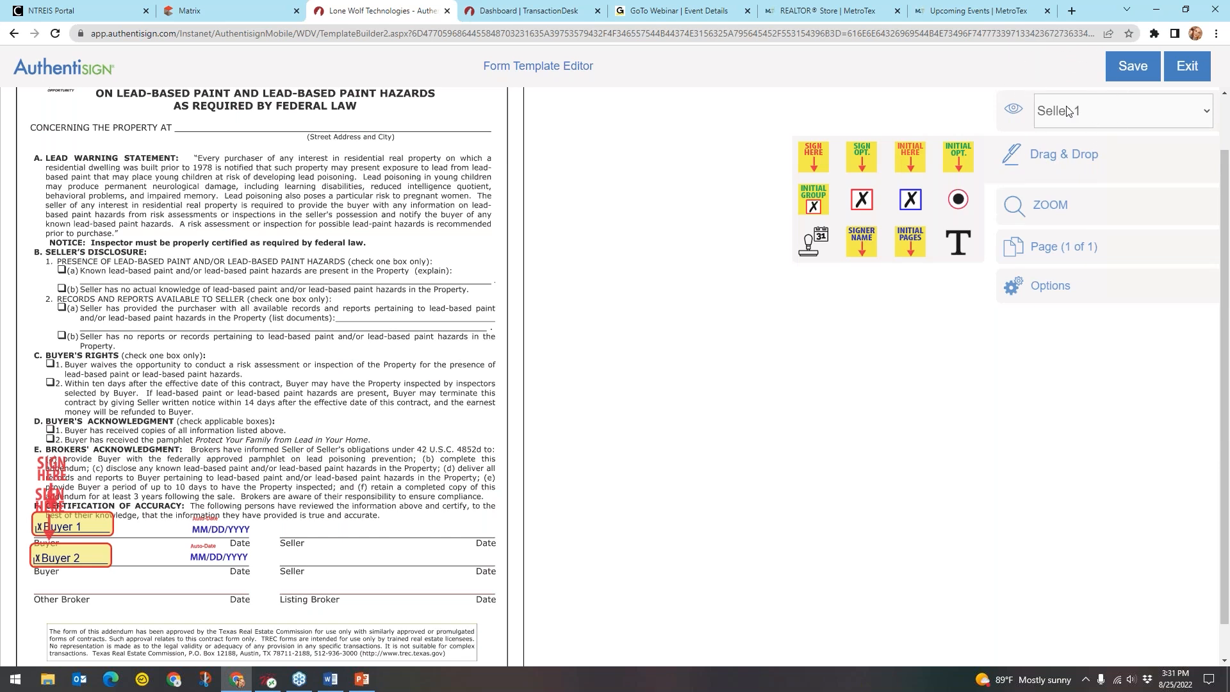
mouse_move(817, 160)
mouse_down()
mouse_move(662, 264)
mouse_move(333, 442)
mouse_move(304, 478)
mouse_up()
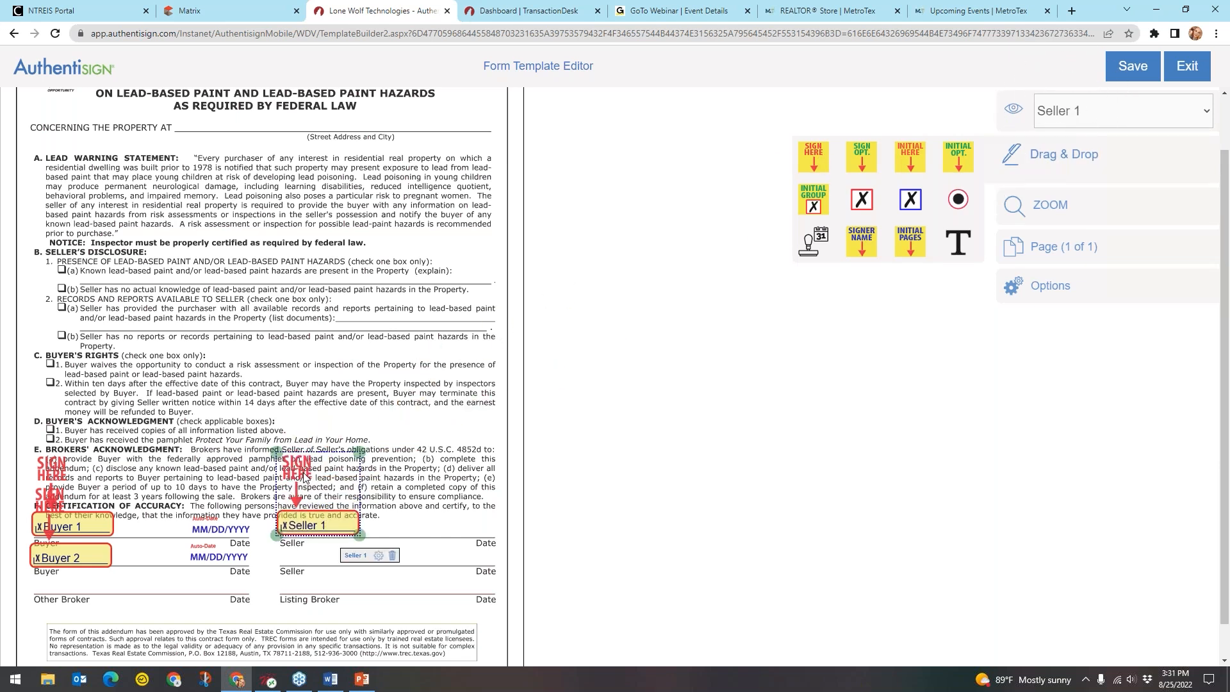
right_click(757, 288)
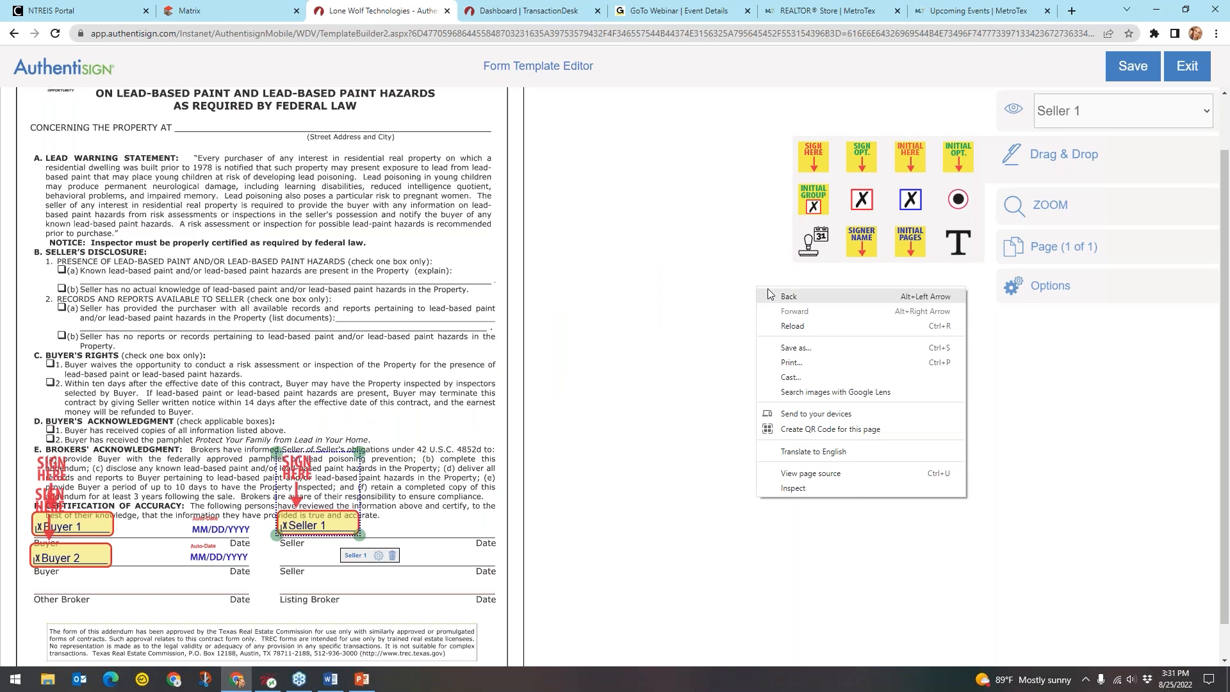
click(724, 276)
drag(589, 438, 459, 535)
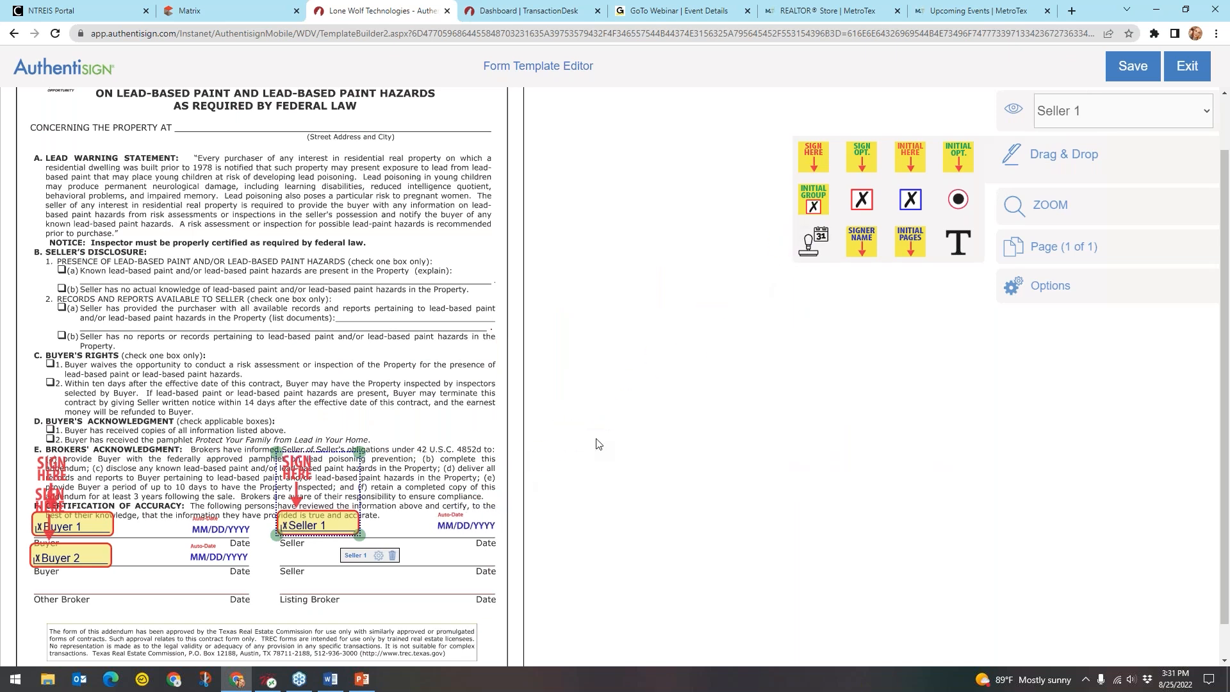
Place Seller 2 signature fields on the second Seller line
click(1058, 115)
click(1058, 183)
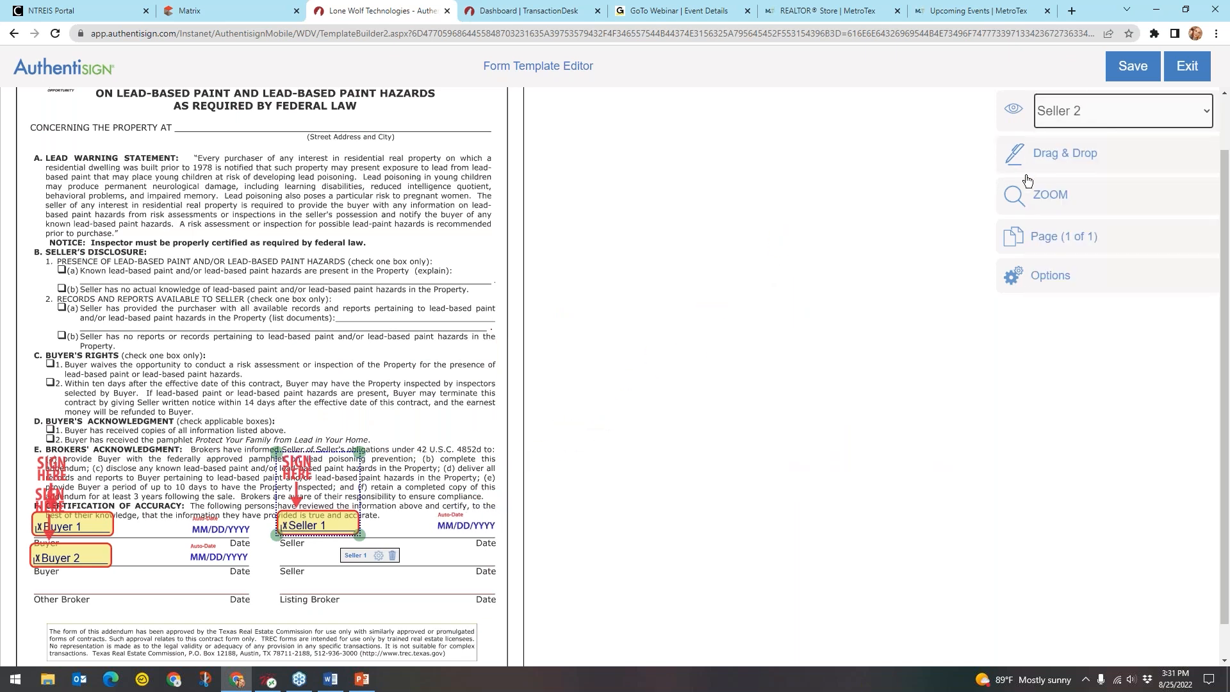
click(1059, 166)
mouse_move(813, 159)
mouse_down()
mouse_move(833, 195)
mouse_move(362, 516)
mouse_move(309, 507)
mouse_up()
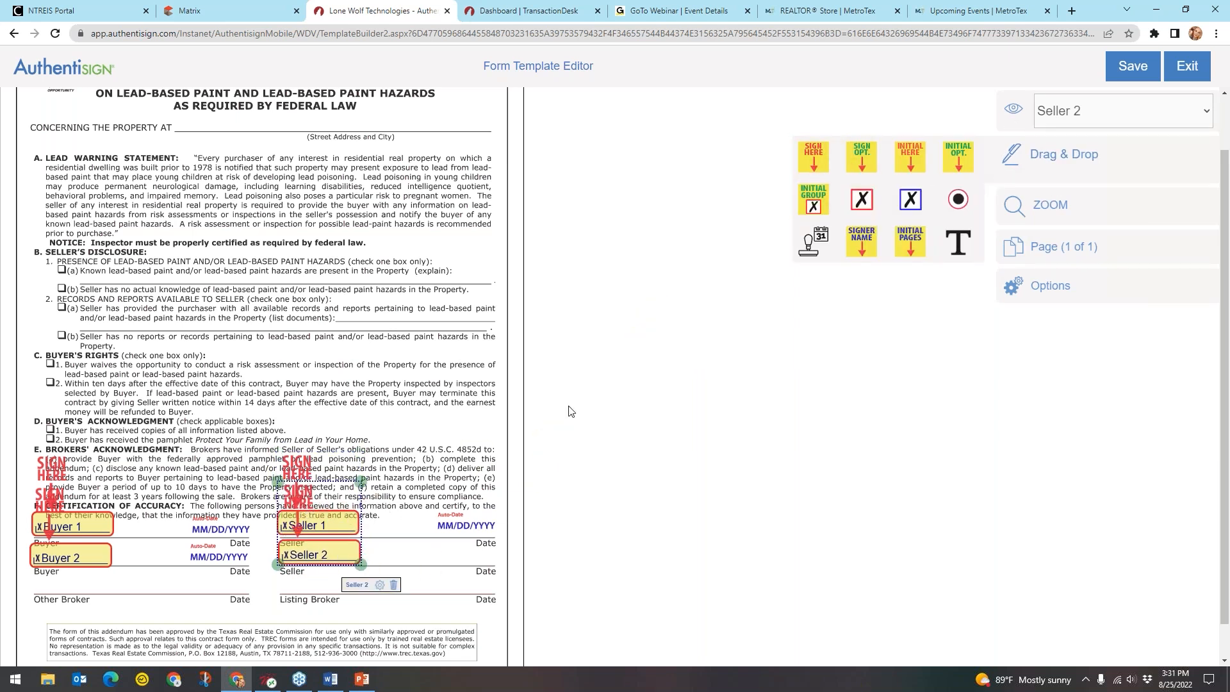
drag(819, 246, 471, 557)
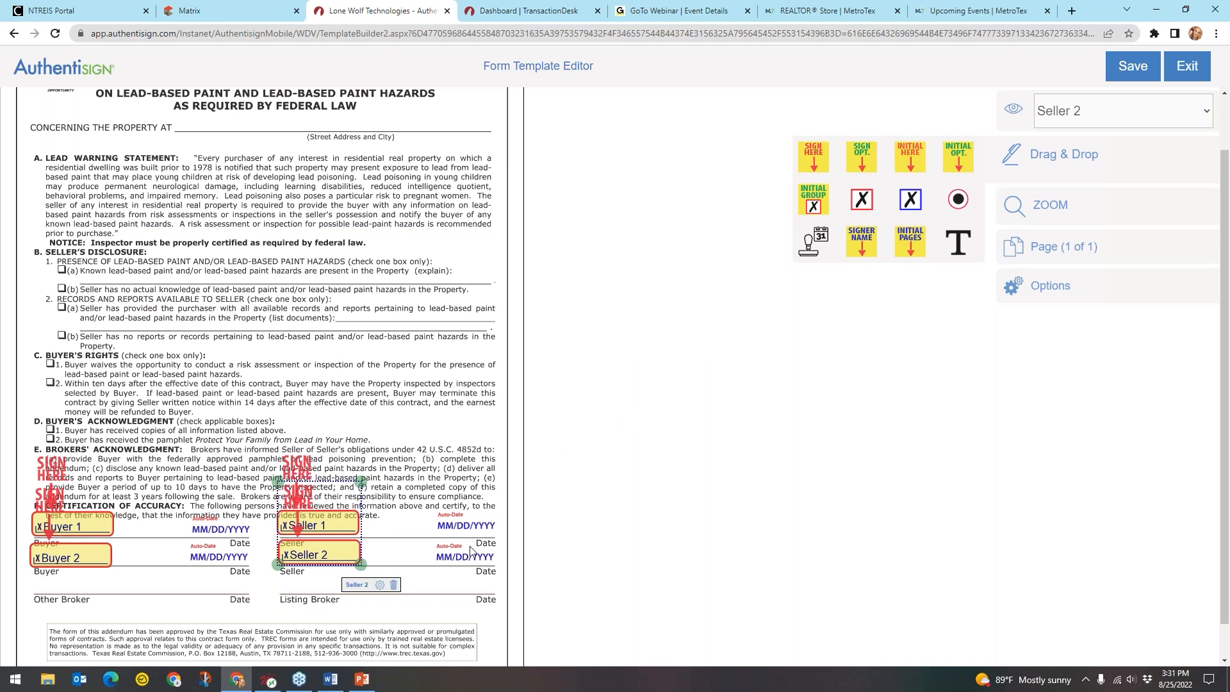
Add signature fields for Listing Broker 1 and Selling Broker 1 on the Listing and Other Broker lines
click(1087, 116)
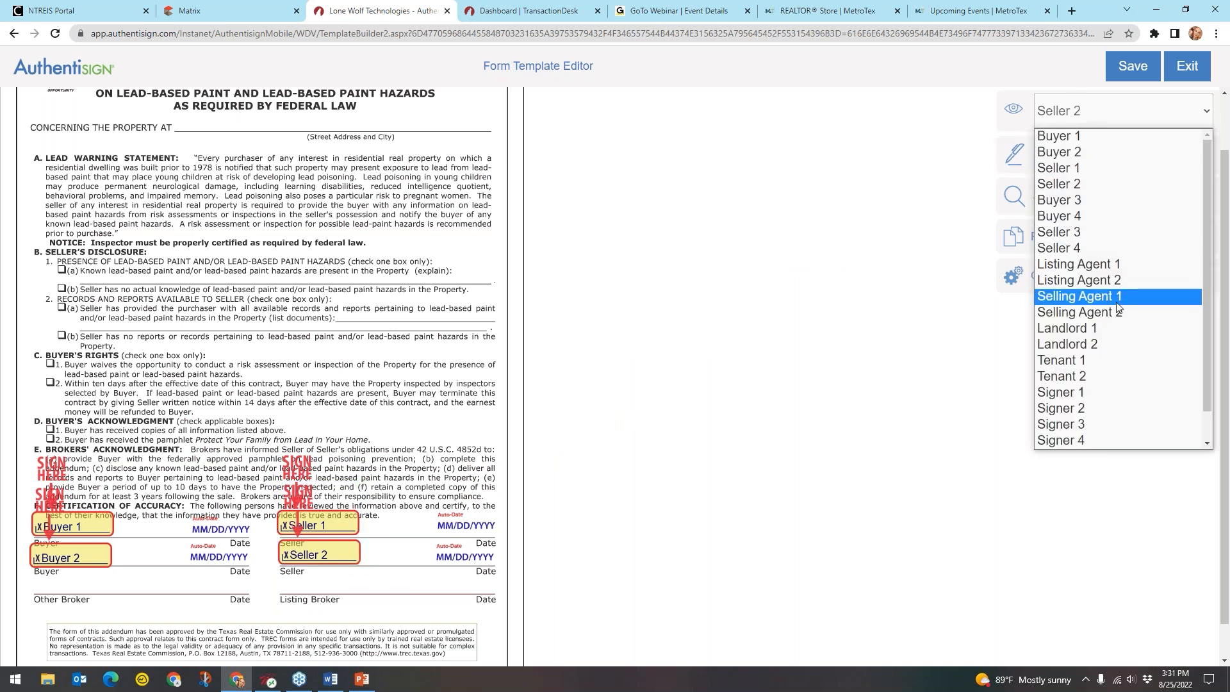
scroll(1118, 308, down, 1)
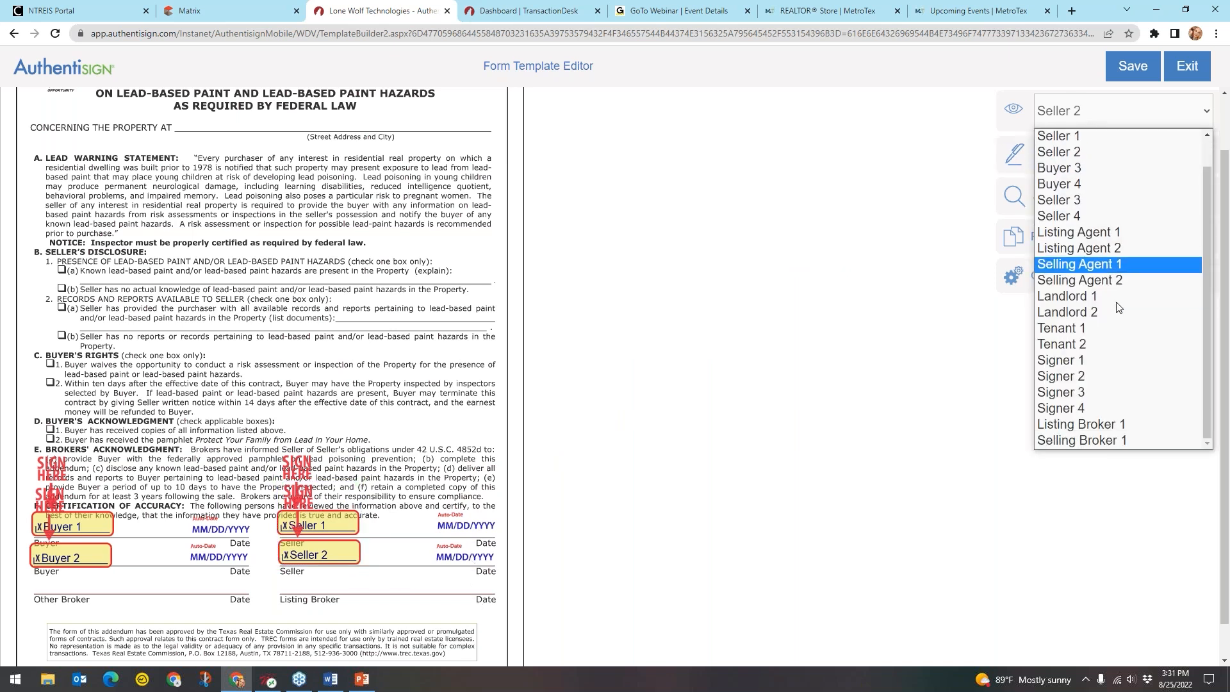
click(1140, 433)
mouse_move(1028, 157)
drag(824, 160, 313, 582)
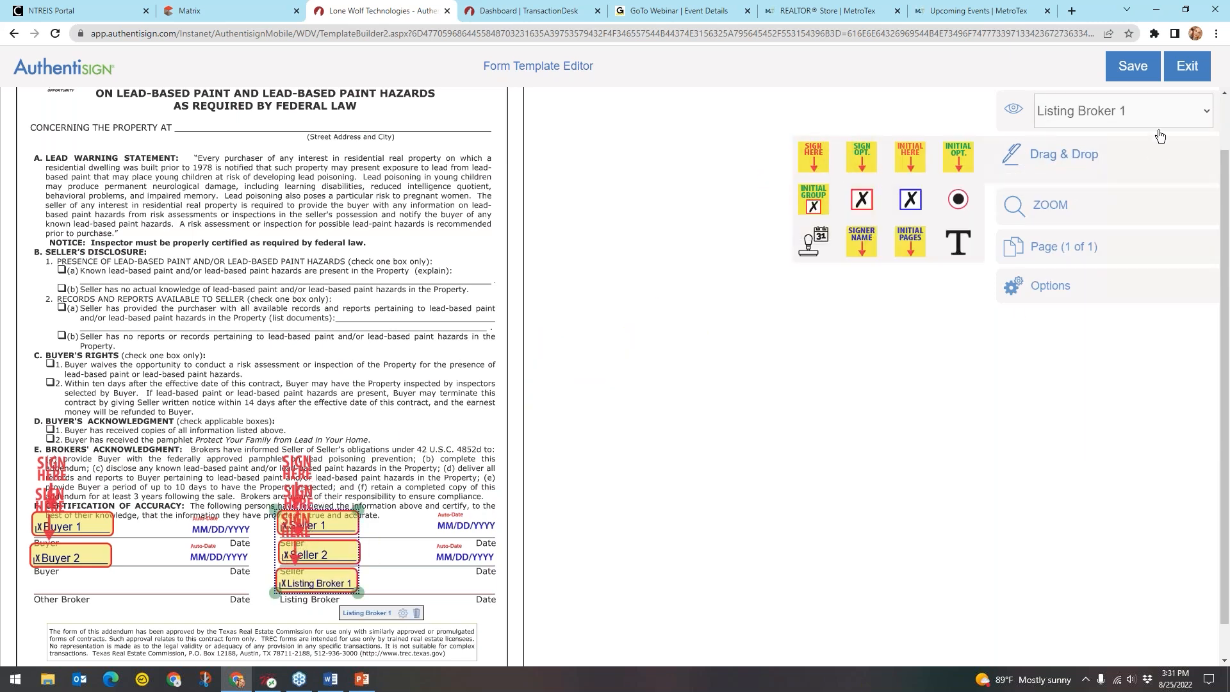
click(1150, 121)
scroll(1119, 422, down, 1)
click(1120, 440)
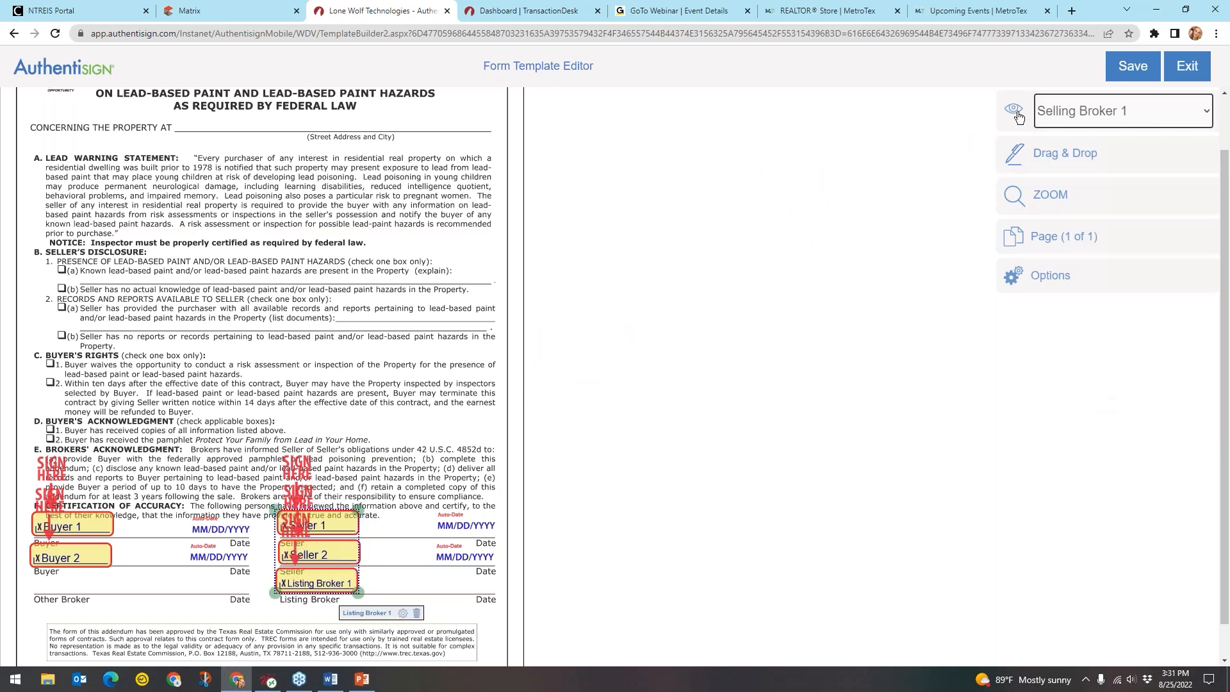
mouse_move(1032, 167)
drag(825, 160, 53, 531)
click(473, 326)
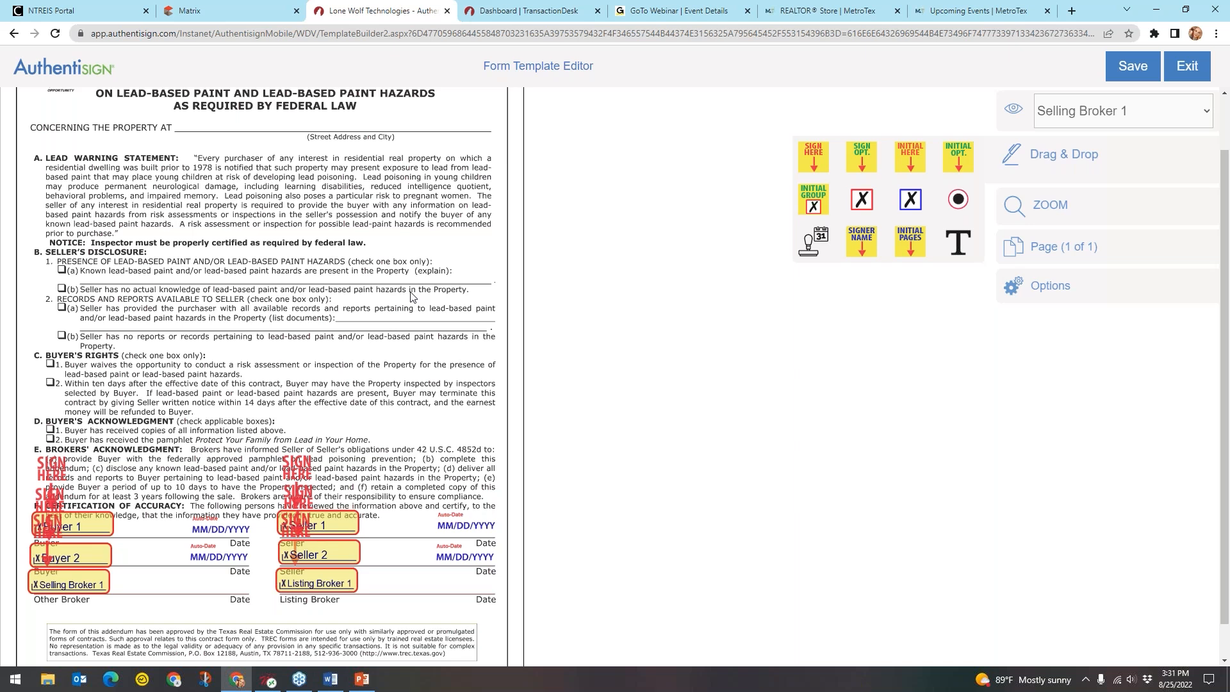
scroll(411, 295, up, 2)
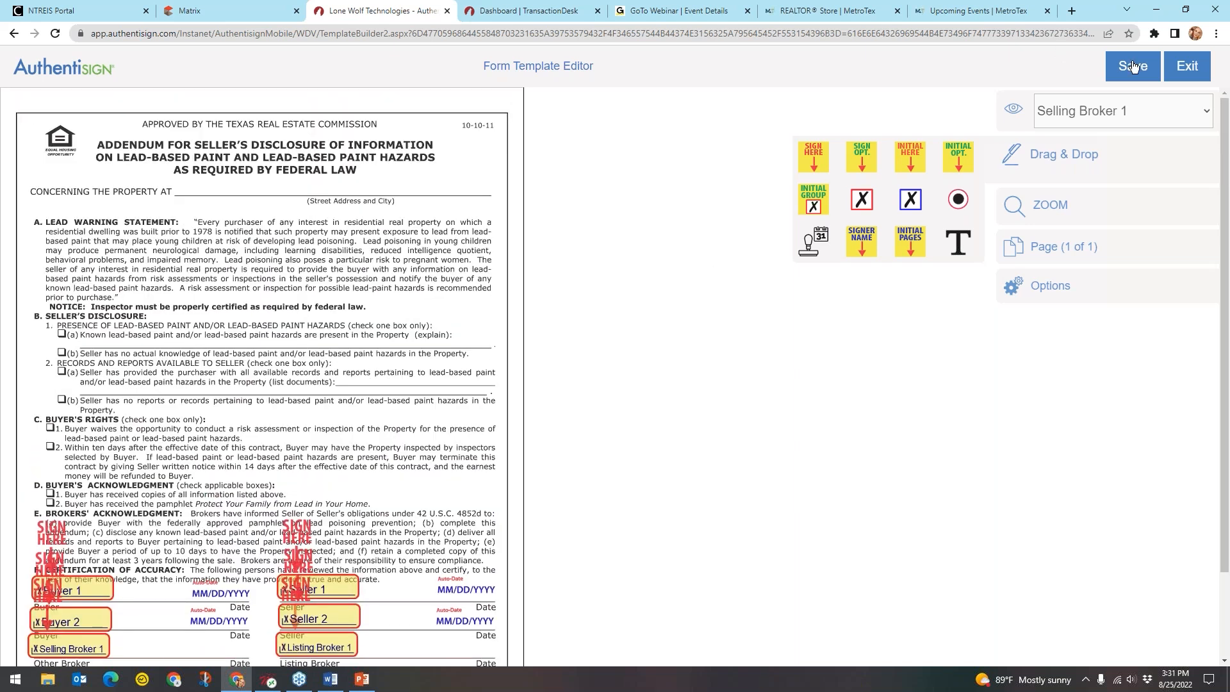
Save the template, acknowledge the confirmation, and exit the editor with Save and Continue
click(1133, 66)
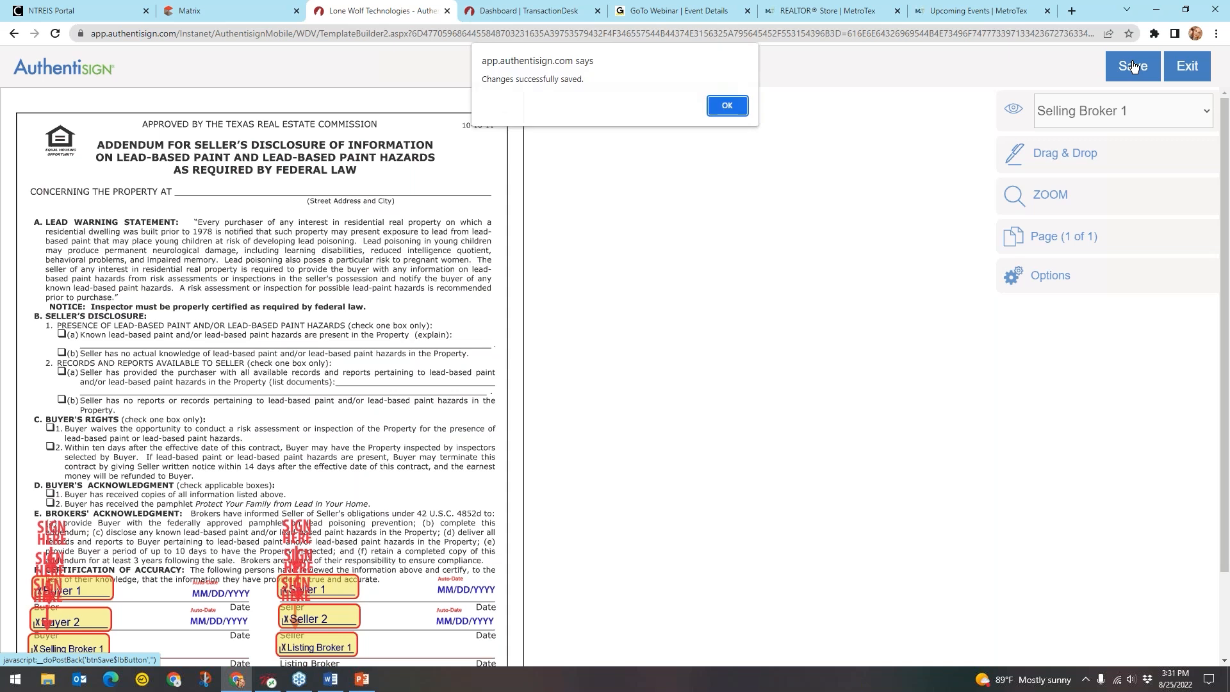
click(727, 106)
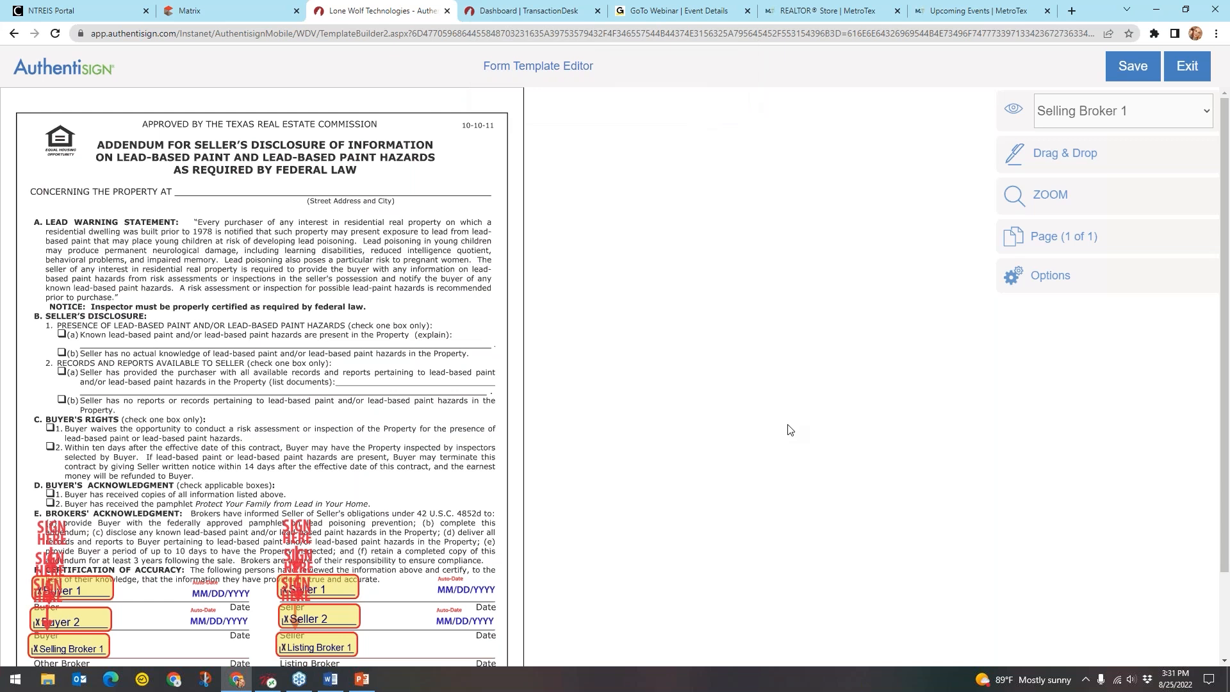
click(1195, 74)
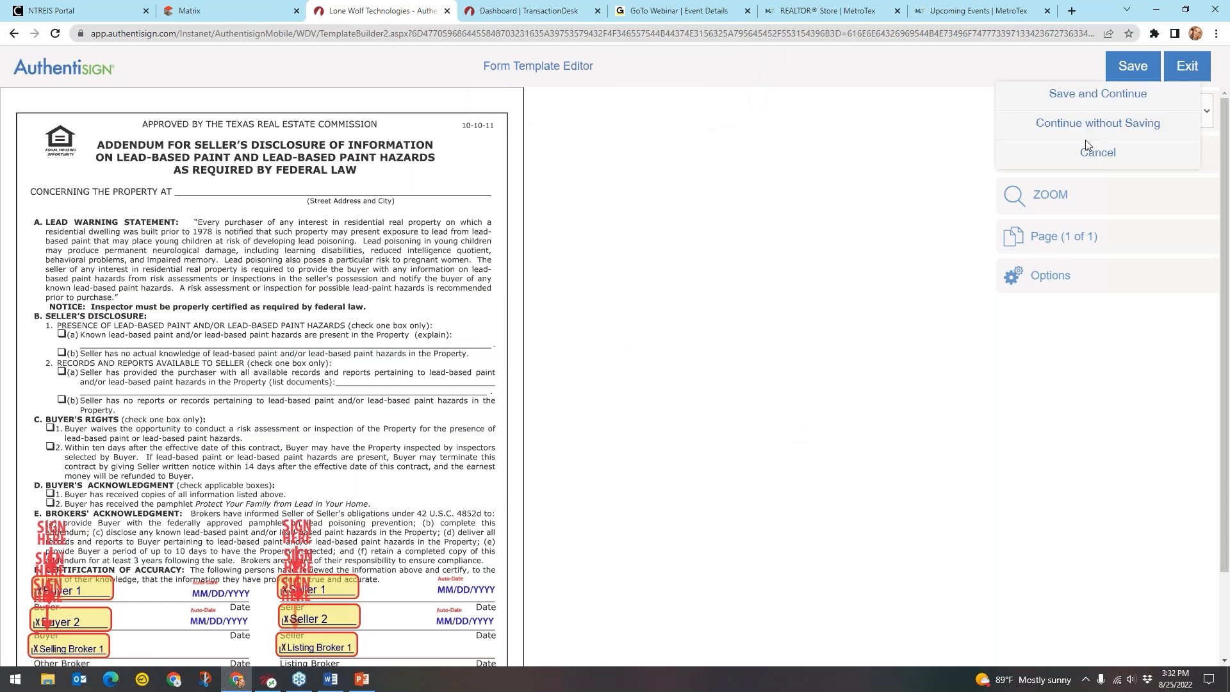
click(1115, 95)
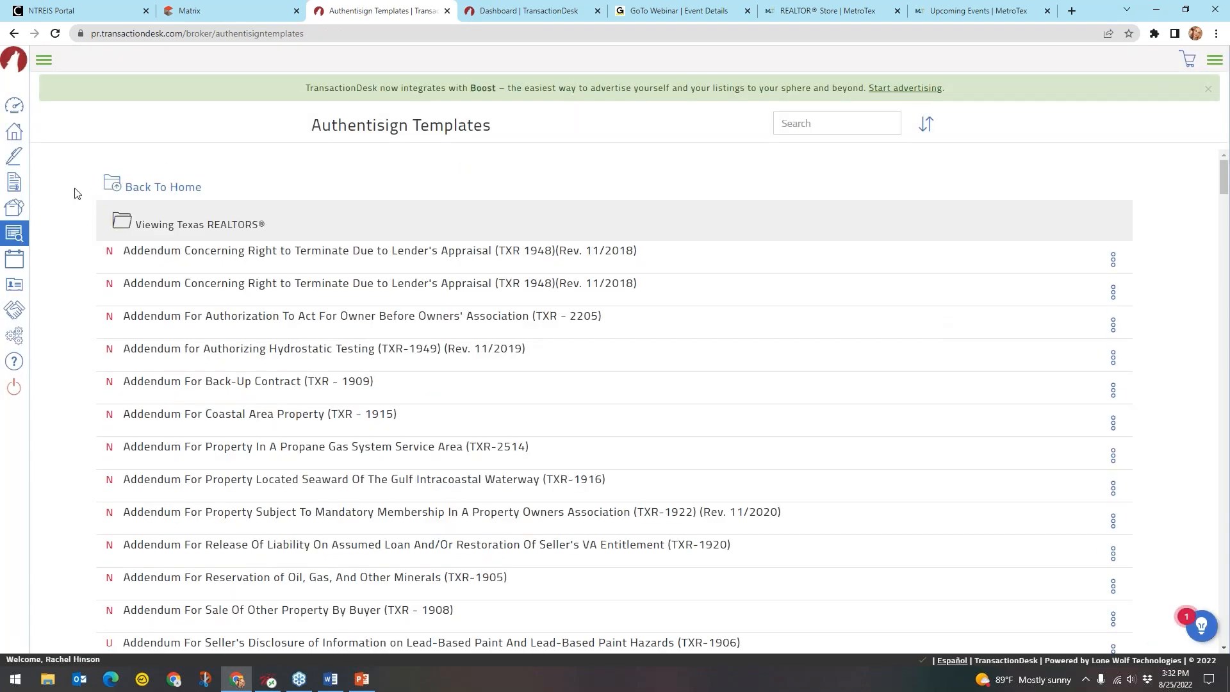
Open Broker Tools from the expanded sidebar, then open the Canned Notes page
click(45, 62)
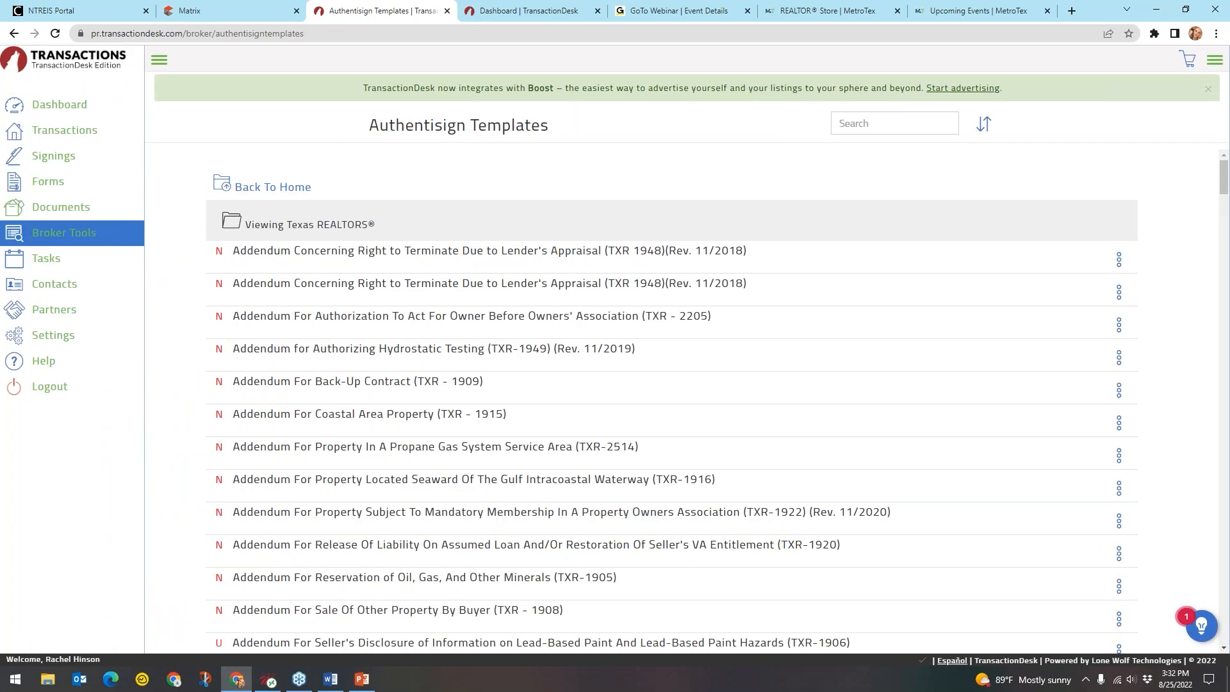
click(72, 235)
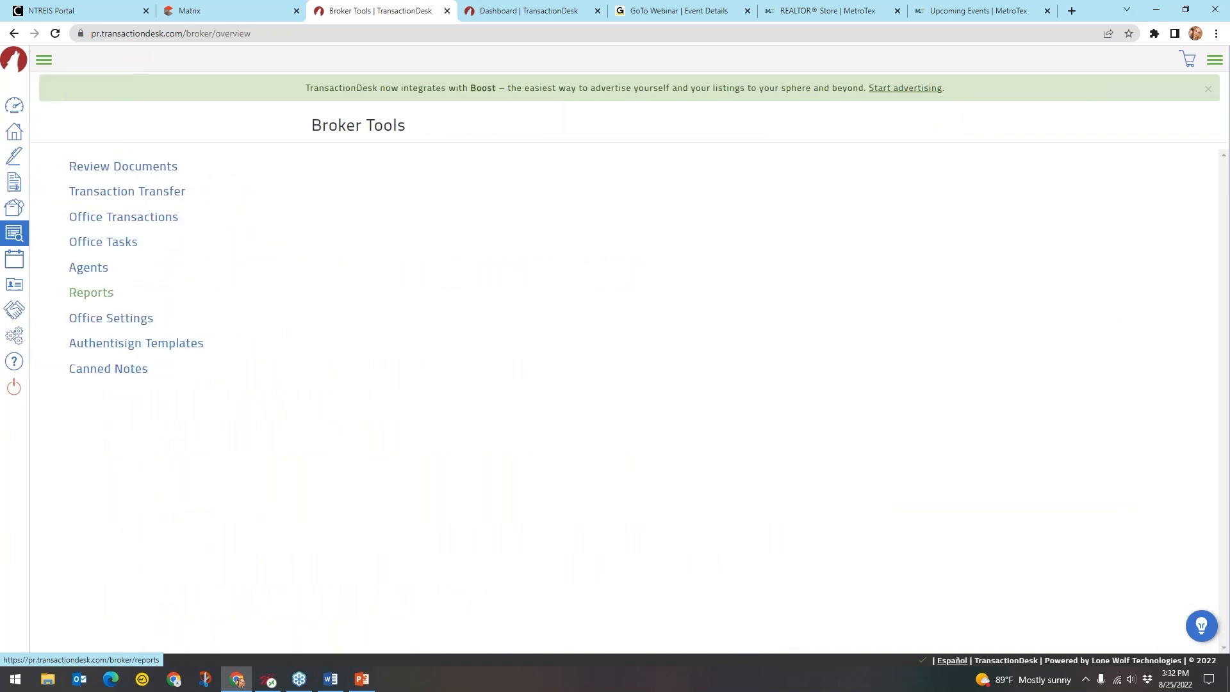
click(172, 351)
key(ctrl)
key(ctrl)
key(ctrl)
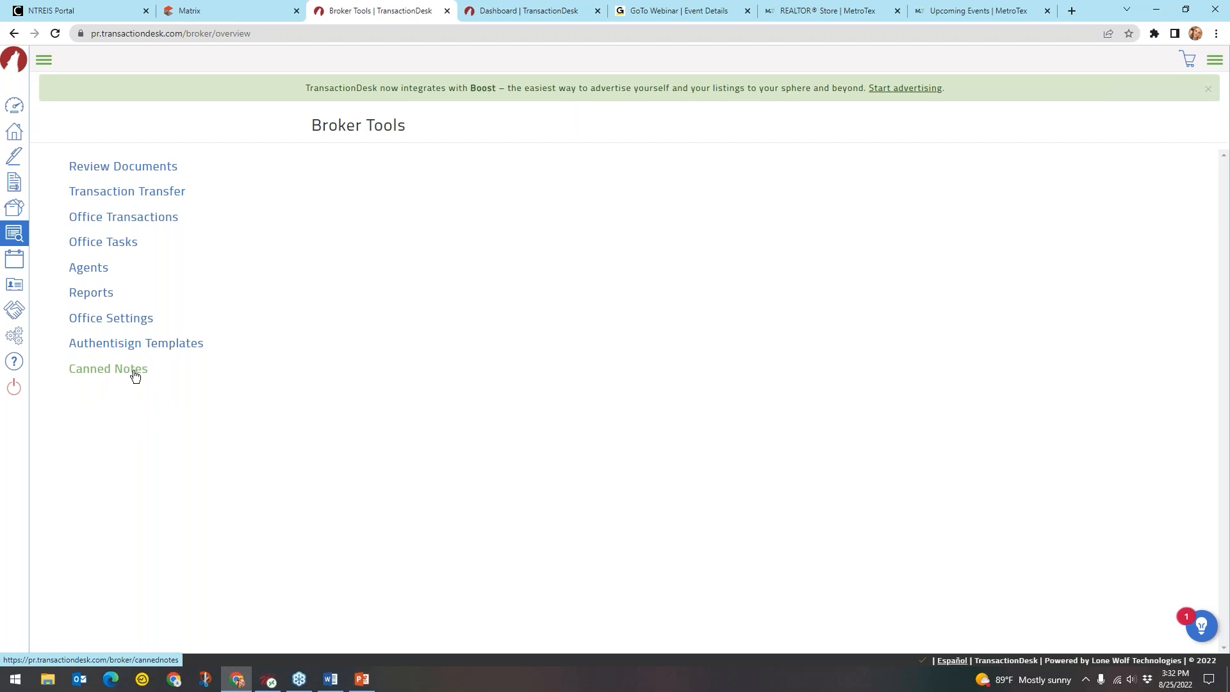
click(110, 370)
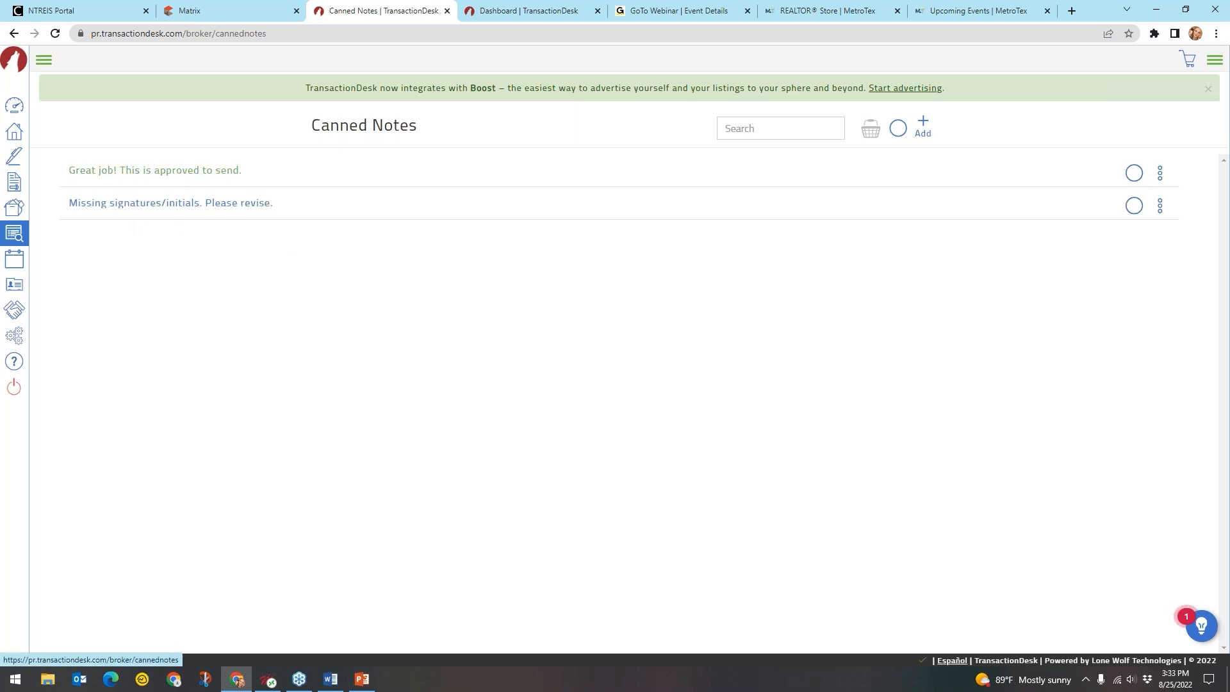
Add and save a canned note starting 'Needs work', pointing to an office colleague for help
click(118, 173)
key(ctrl)
key(ctrl)
key(ctrl)
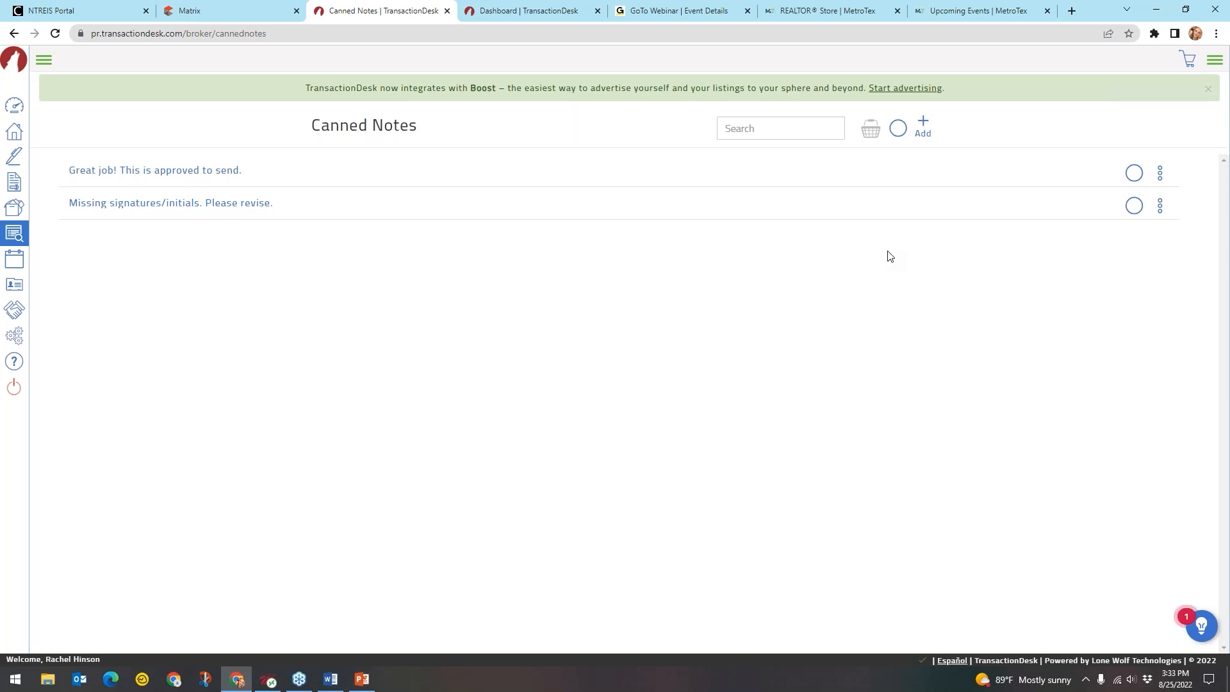
click(927, 129)
click(604, 132)
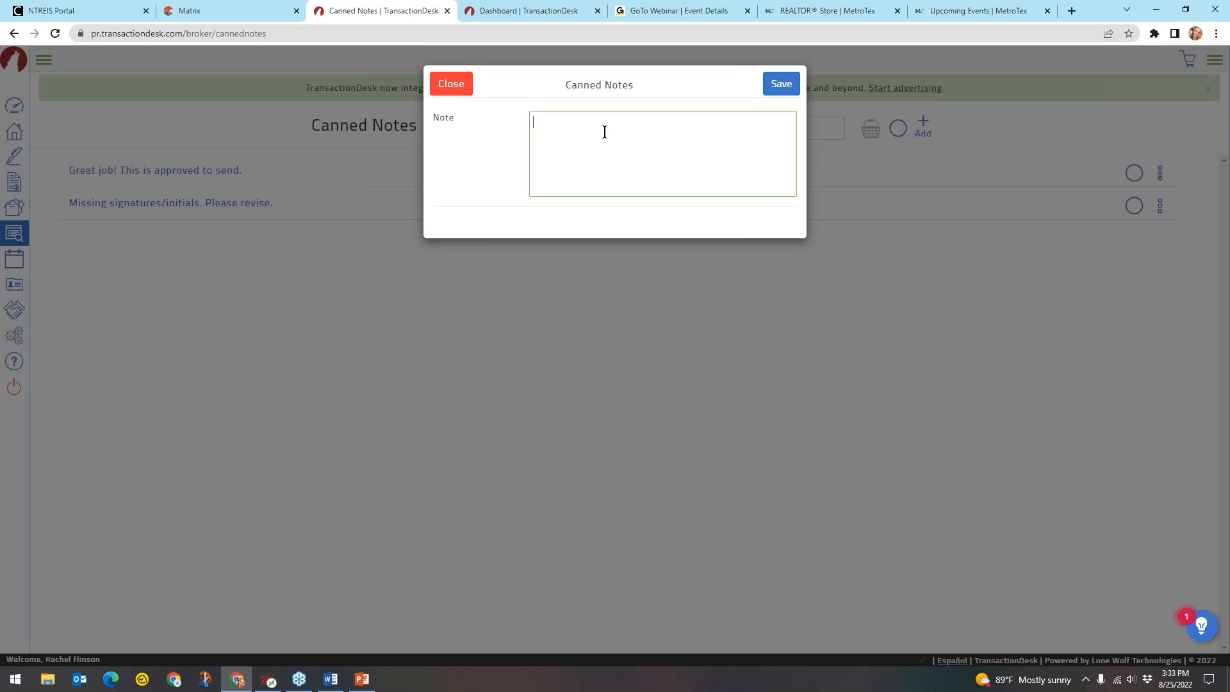
text(Needs work, see Betty in the office for help.)
click(781, 84)
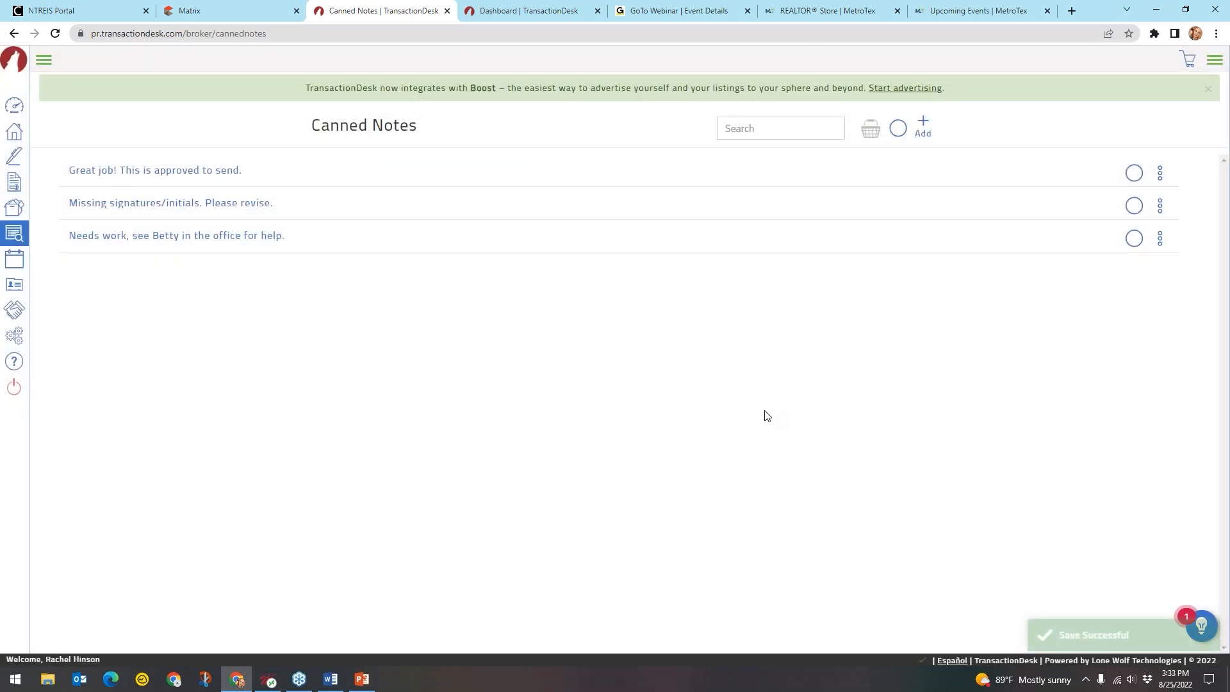
Return to the Broker Tools page from the sidebar
click(164, 240)
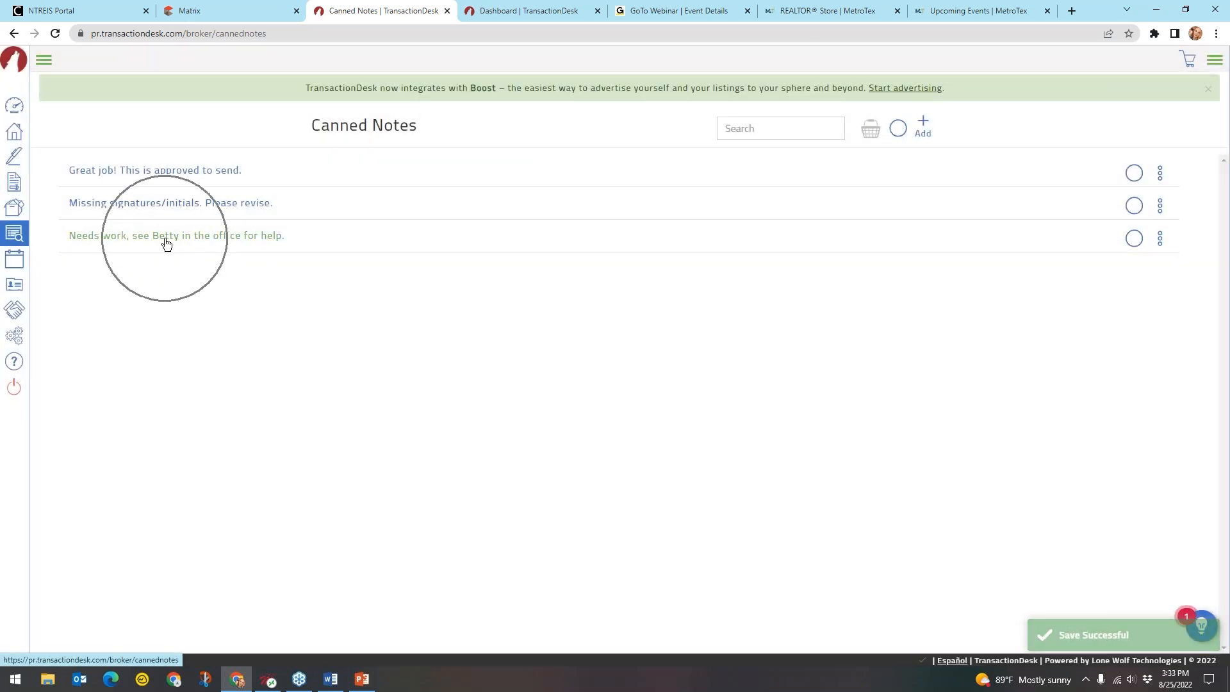
click(166, 242)
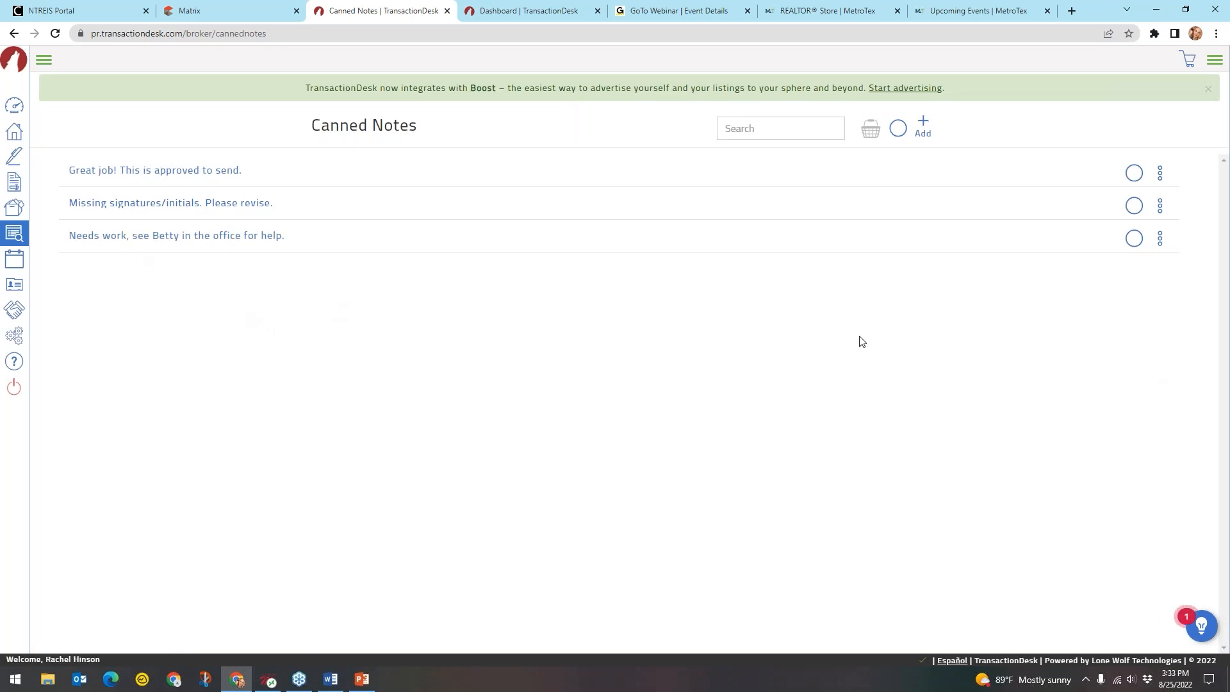
click(14, 238)
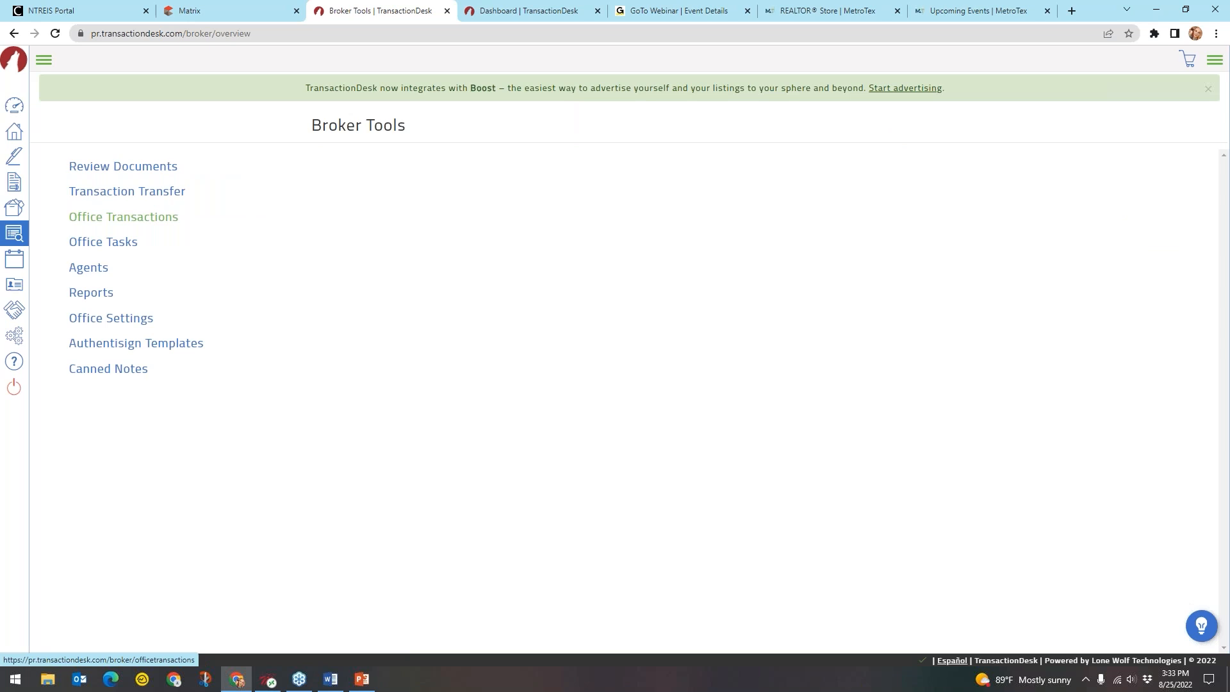
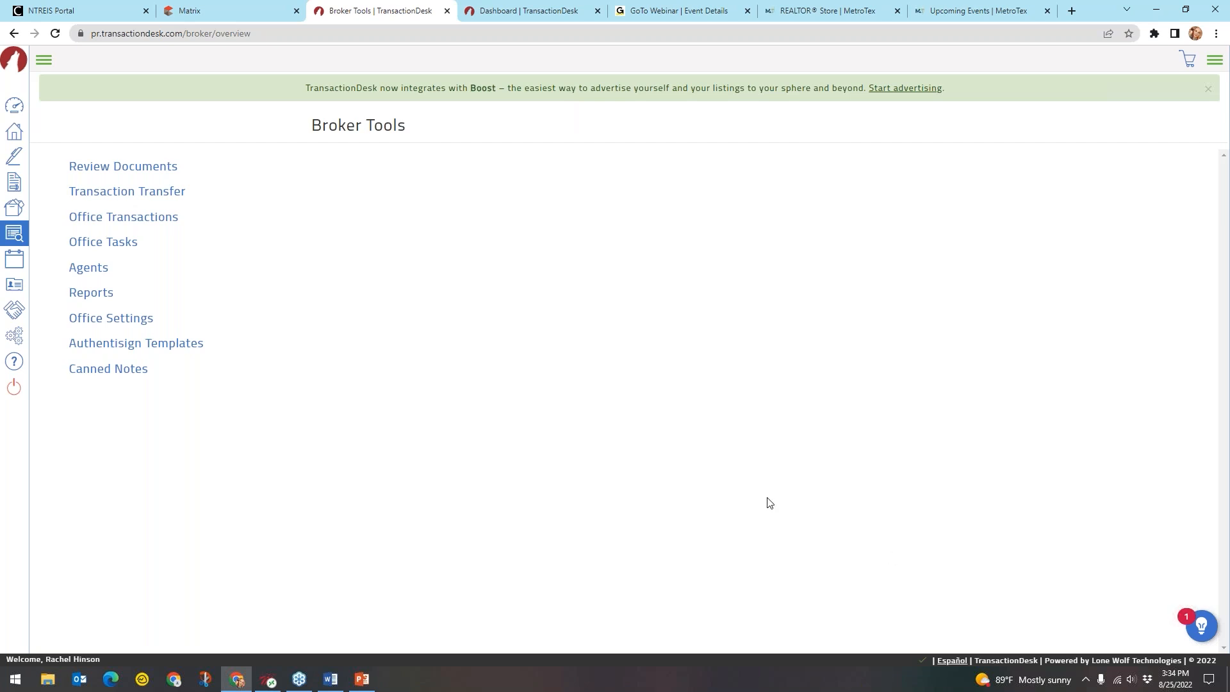
Expand the sidebar and go to Settings, which lists preferences, templates and service providers
click(45, 61)
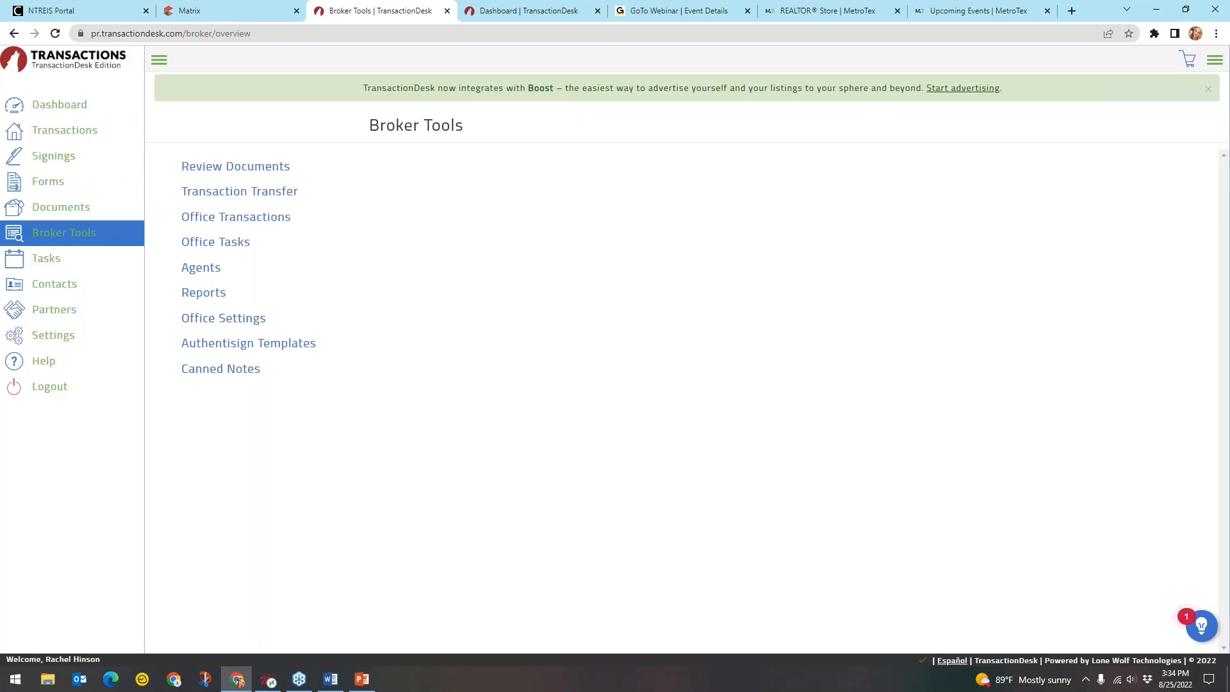
click(36, 339)
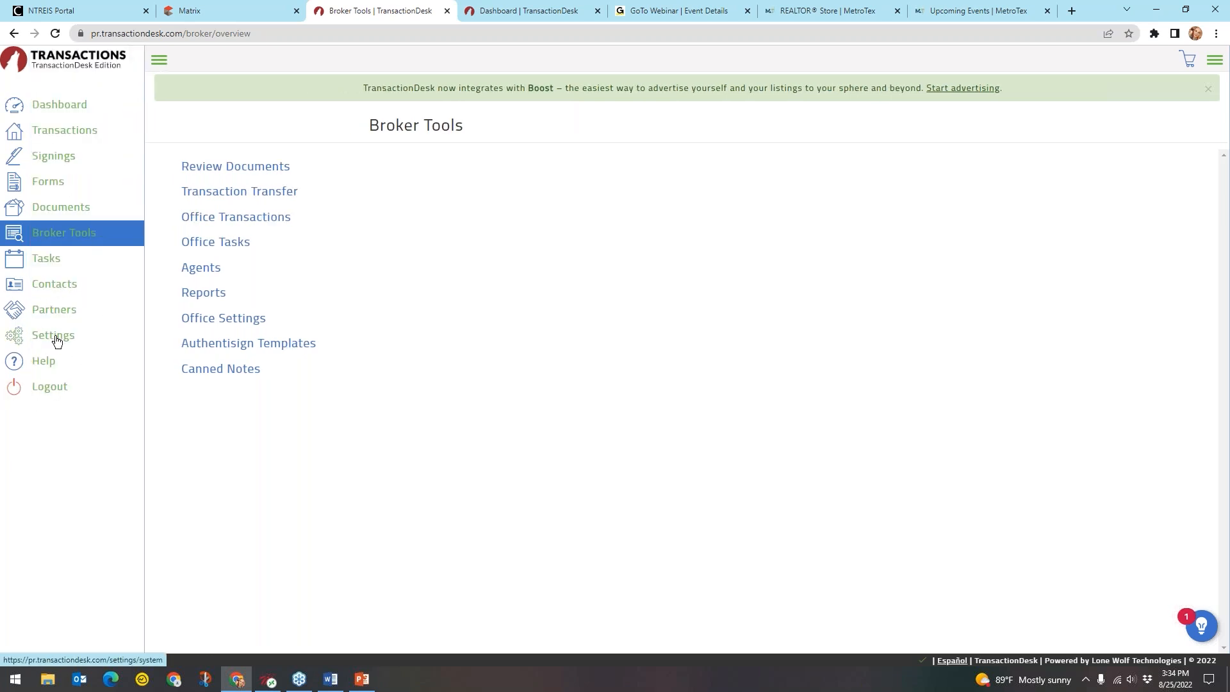
click(56, 340)
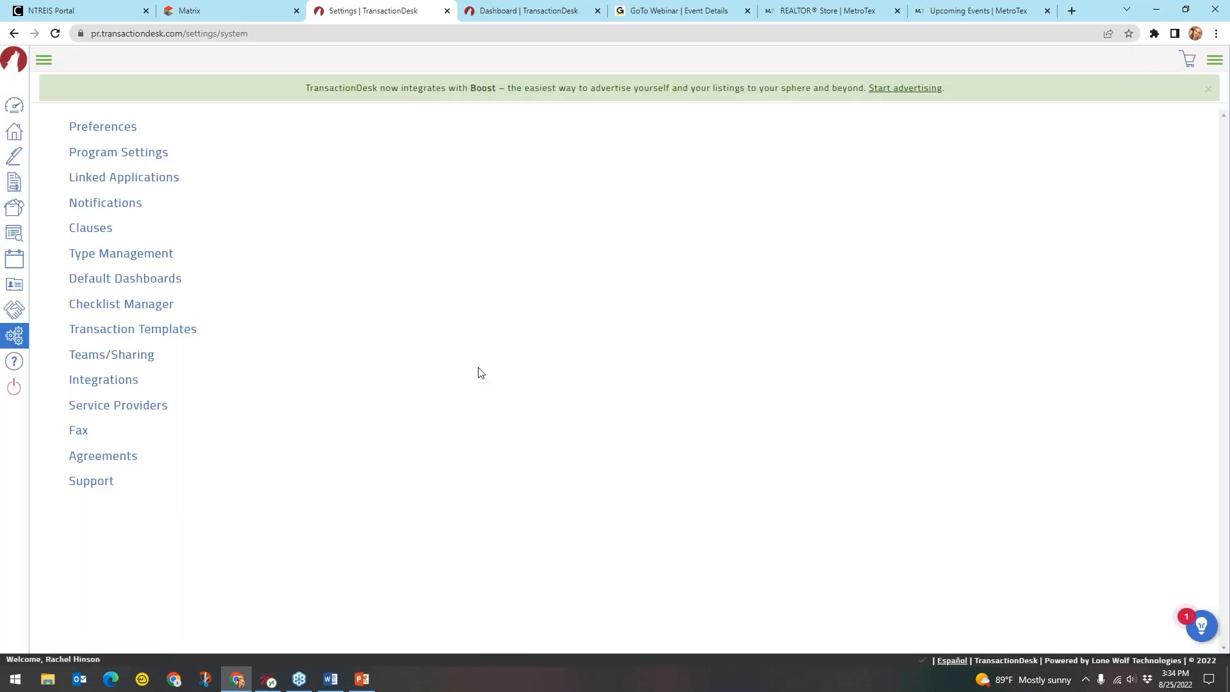
click(169, 335)
click(170, 339)
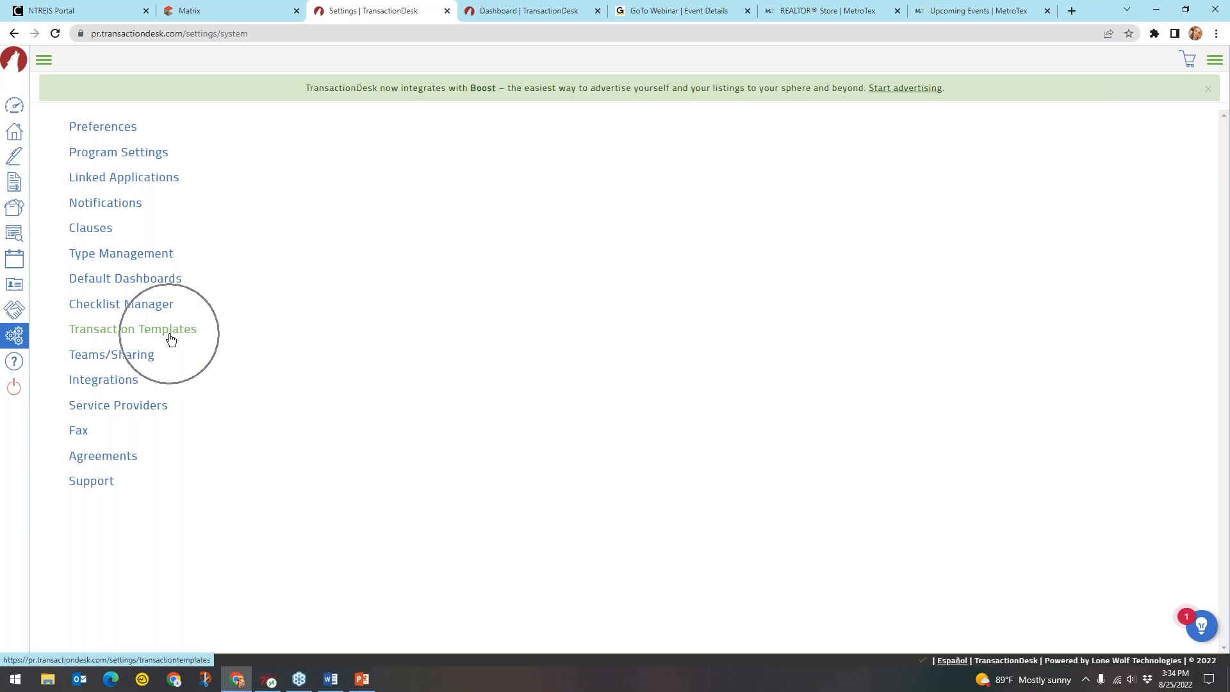
Show the Transaction Templates list and bring up the Create dialog for a new template
click(105, 336)
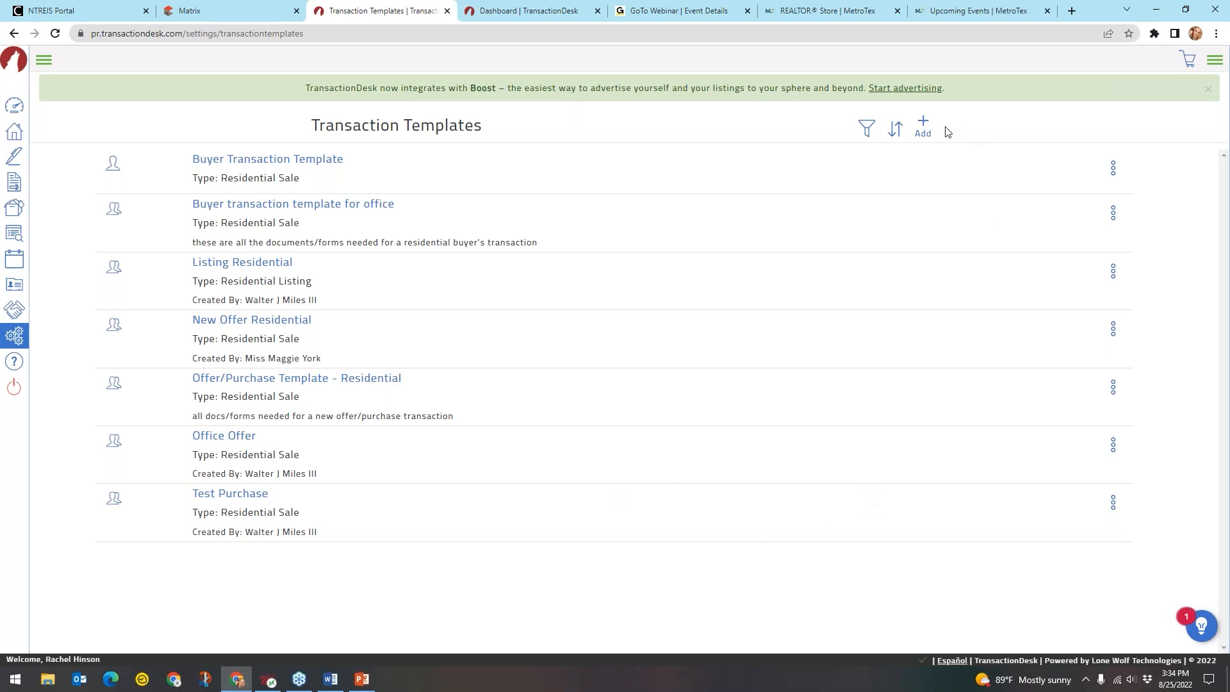
click(925, 126)
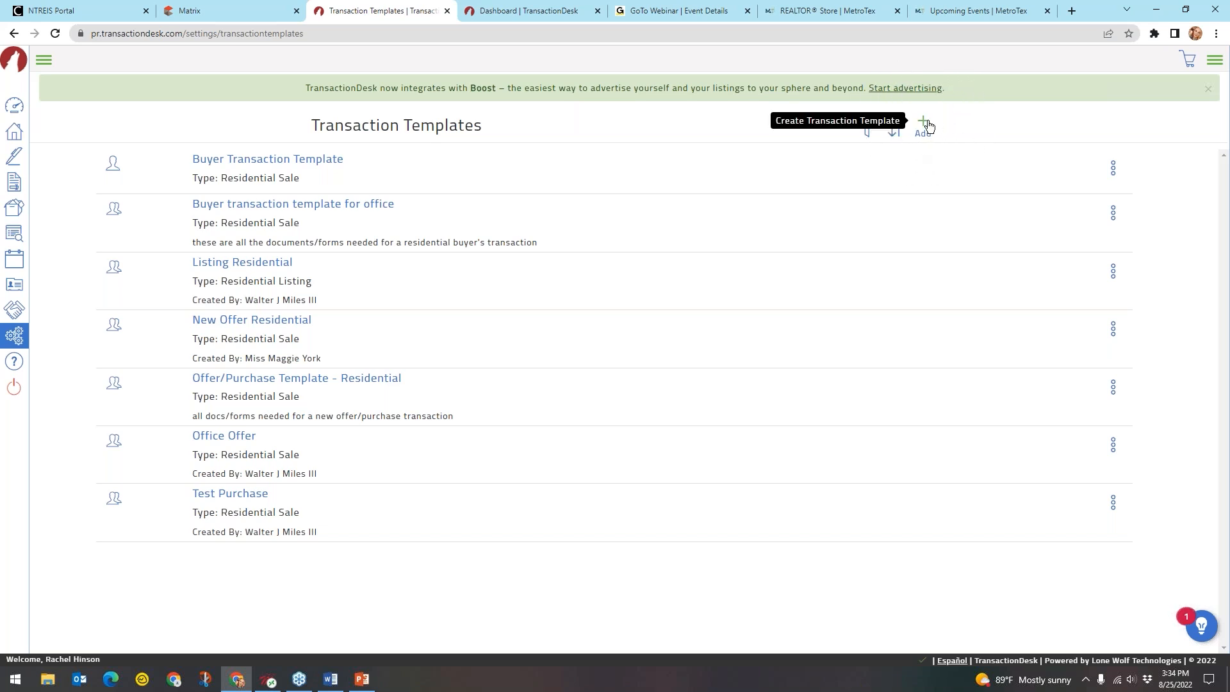
click(927, 125)
click(927, 125)
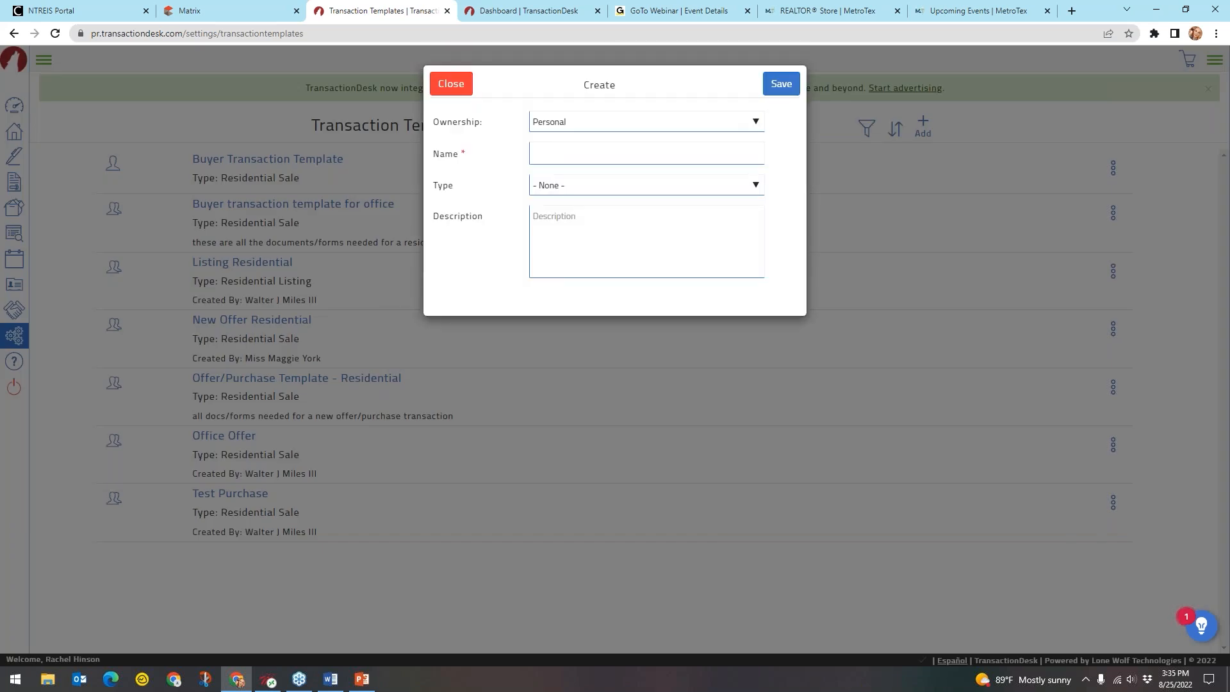
Set the new template's Ownership to Office
click(597, 127)
click(575, 139)
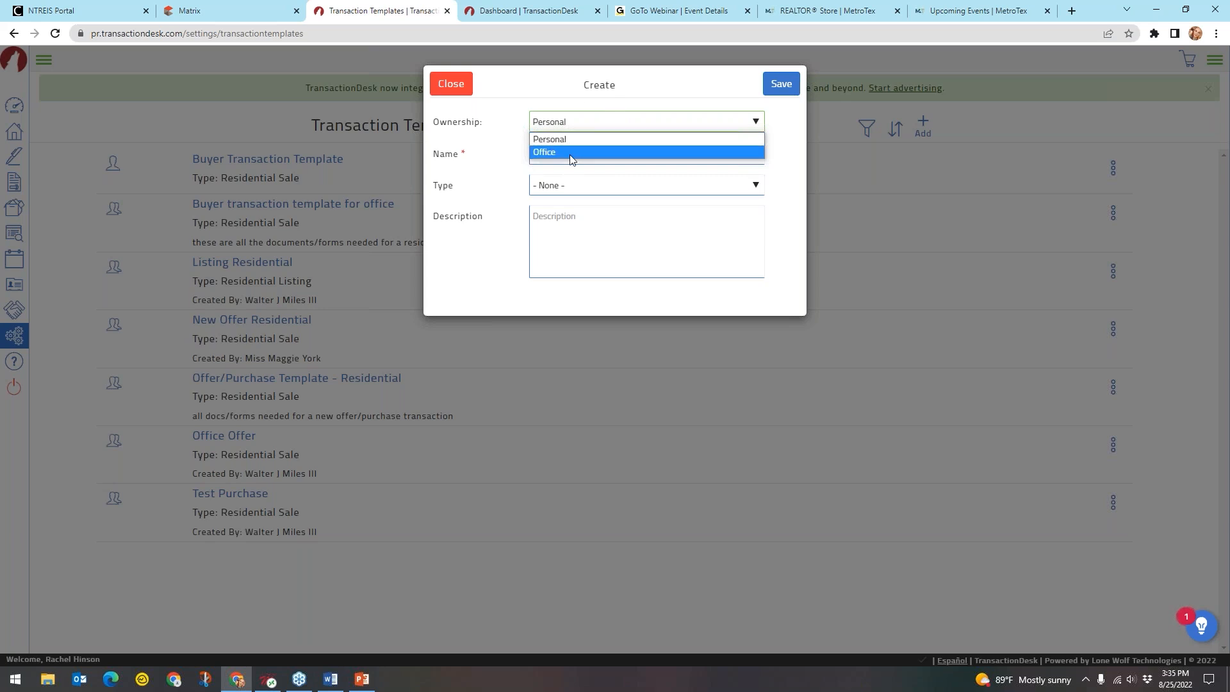
click(570, 155)
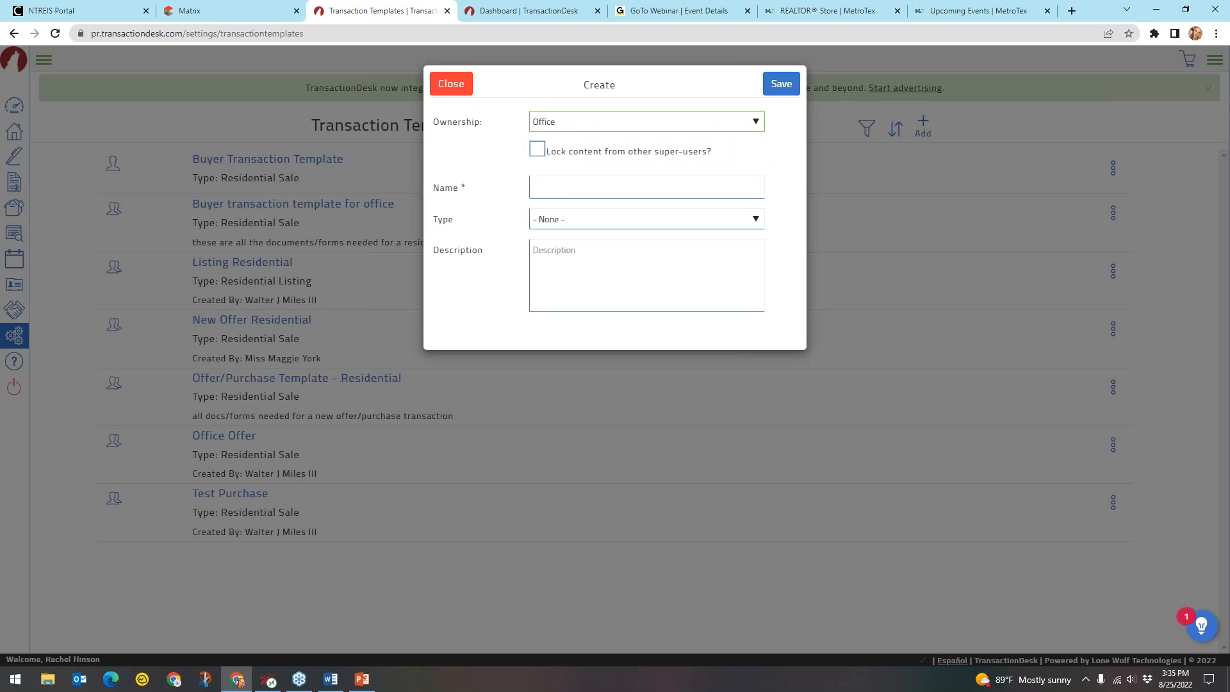
Tick 'Lock content from other super-users?' so it ends up checked
key(ctrl)
key(ctrl)
click(538, 151)
key(ctrl)
key(ctrl)
key(ctrl)
key(ctrl)
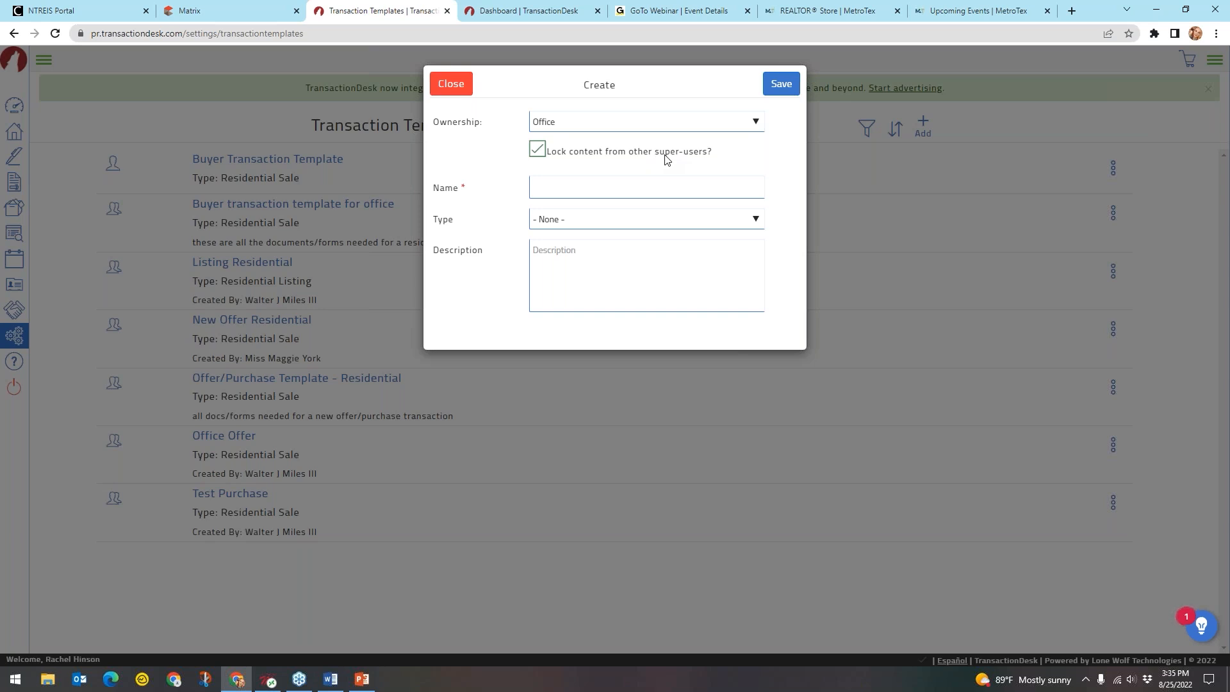
click(538, 151)
drag(551, 155, 593, 155)
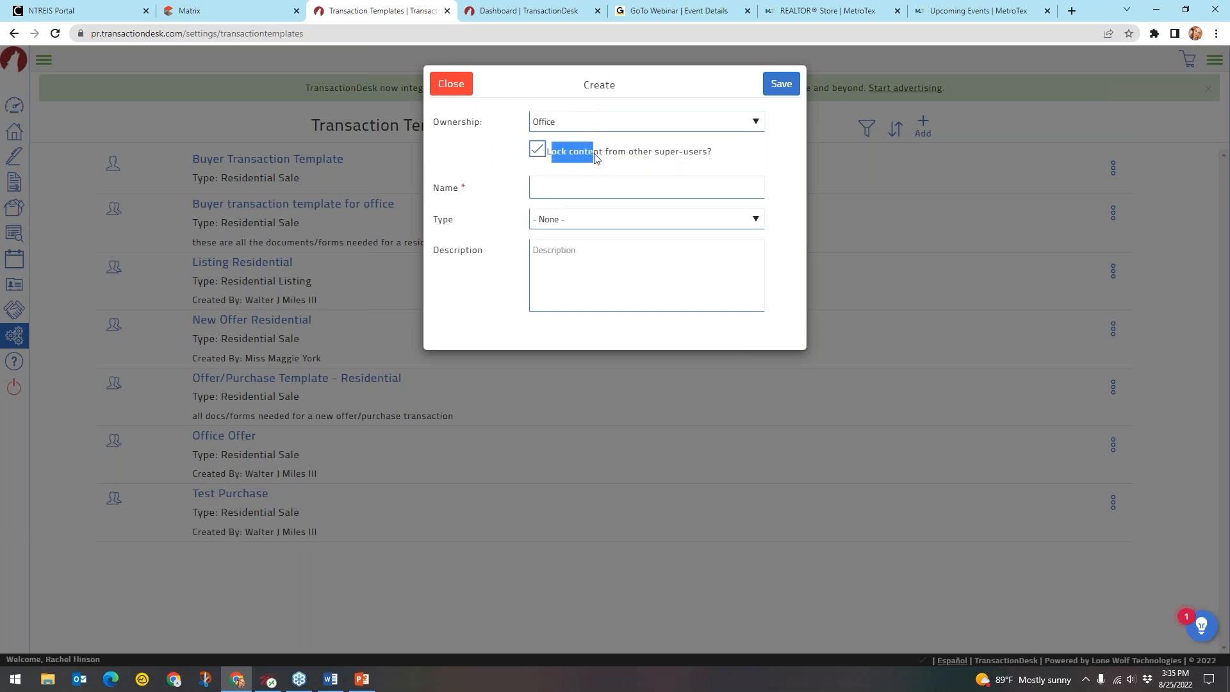
click(664, 169)
click(539, 148)
click(619, 162)
click(661, 159)
click(538, 150)
Begin entering the template name as 'Offer/Purchase TEmpl'
click(557, 192)
click(496, 197)
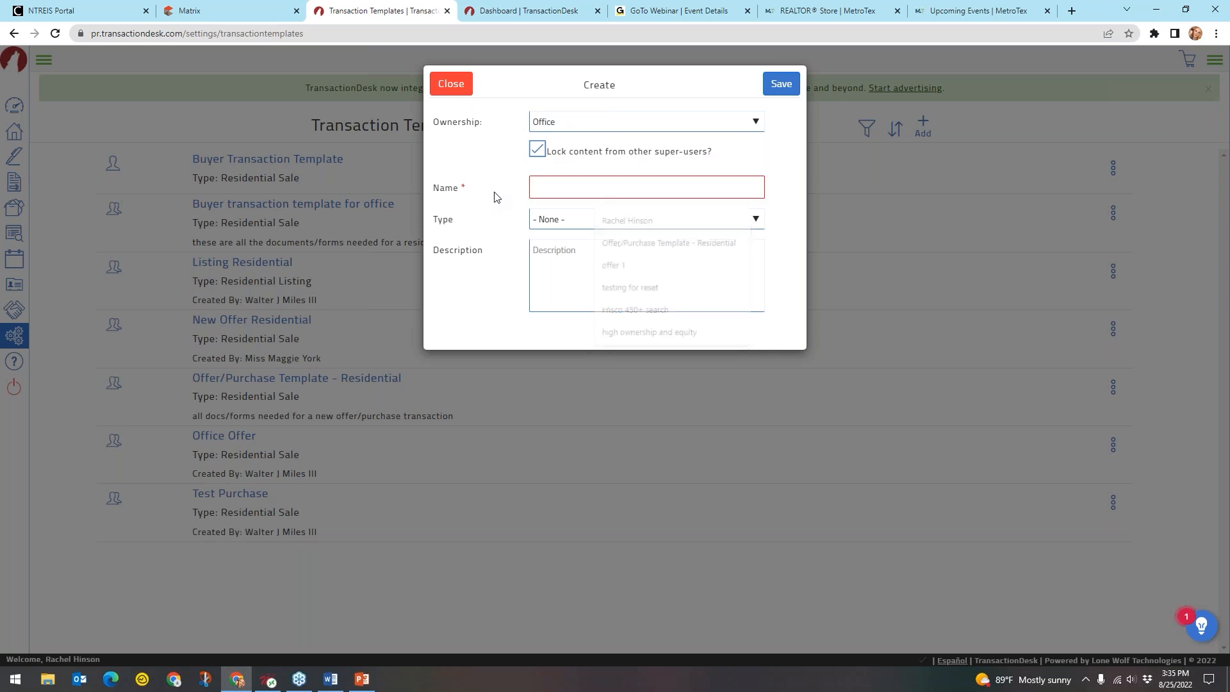
click(547, 187)
text(Offer)
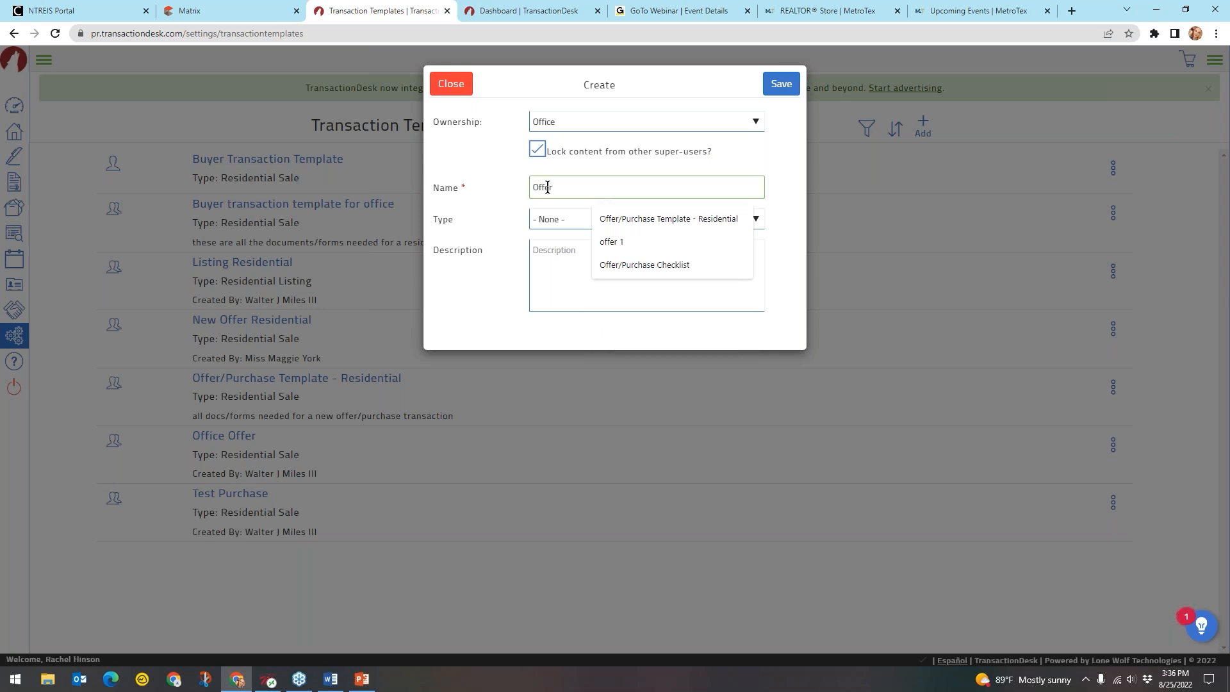
text(/Purchase TEmpl)
Complete the name 'Offer/Purchase Template - Residential 1' and set Type to Residential Sale
key(BackSpace)
key(BackSpace)
text(emplate - Residential 1)
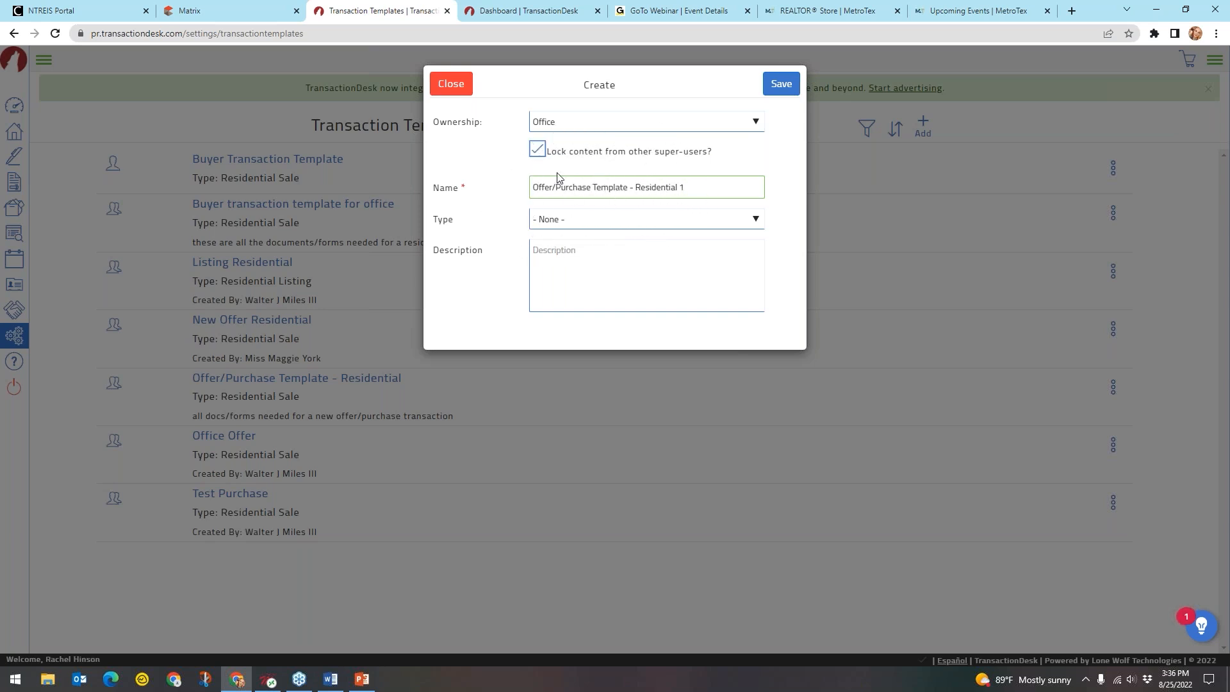
click(594, 219)
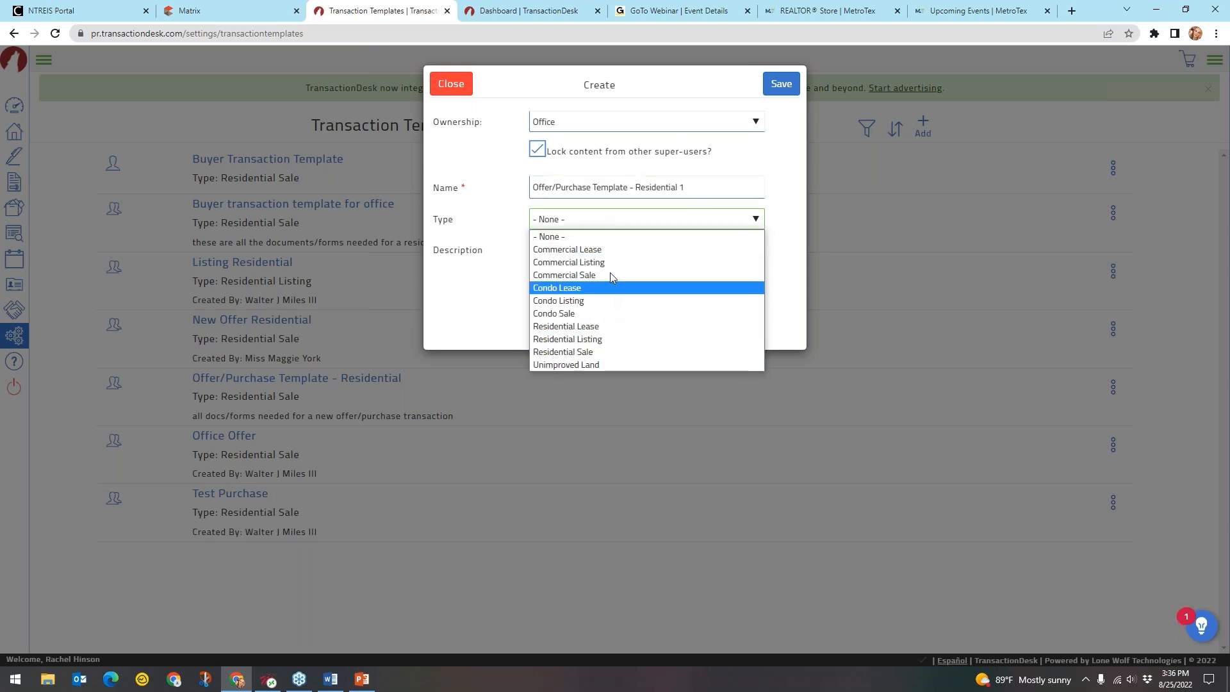
click(605, 351)
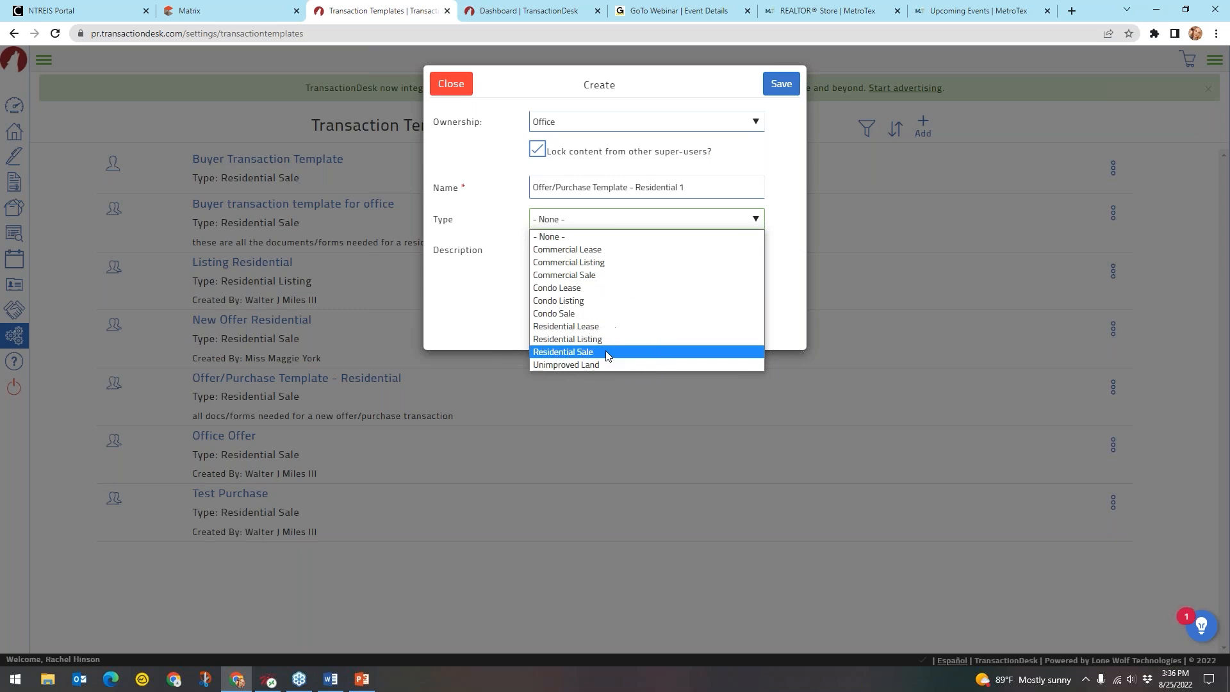
Describe it as all the forms/docs needed for a new offer/purchase, then save the template
click(603, 274)
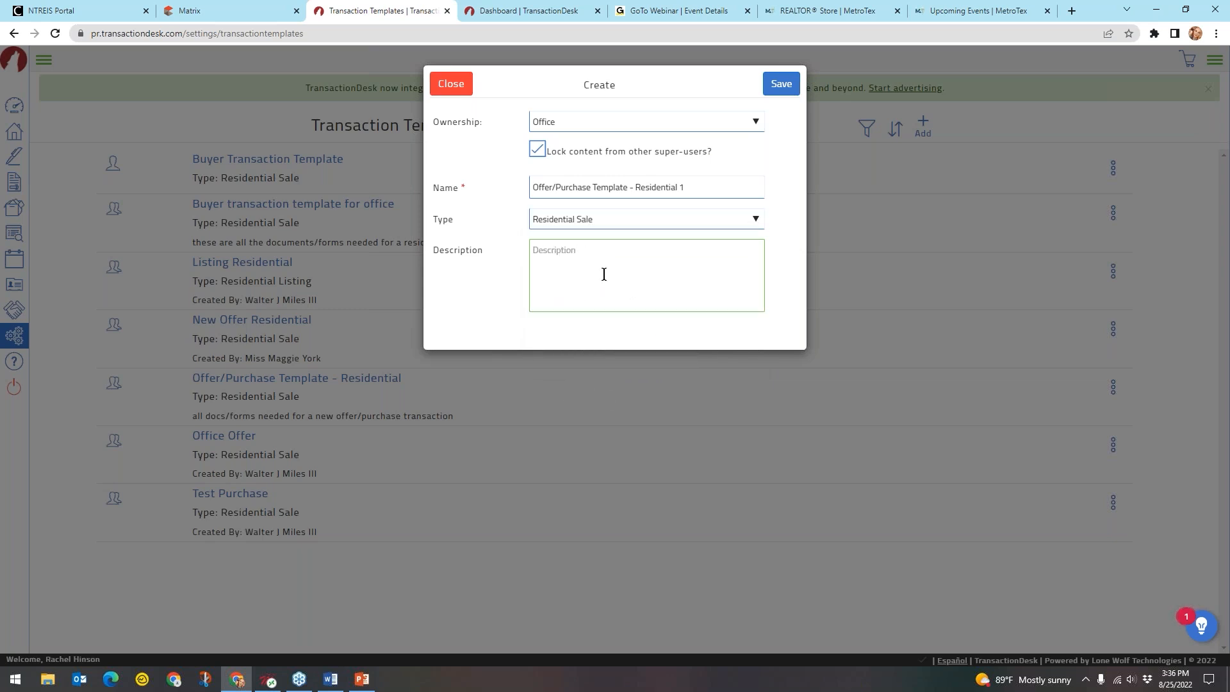
text(these are all the forms/docs you will need wi)
key(BackSpace)
text(for a new offer)
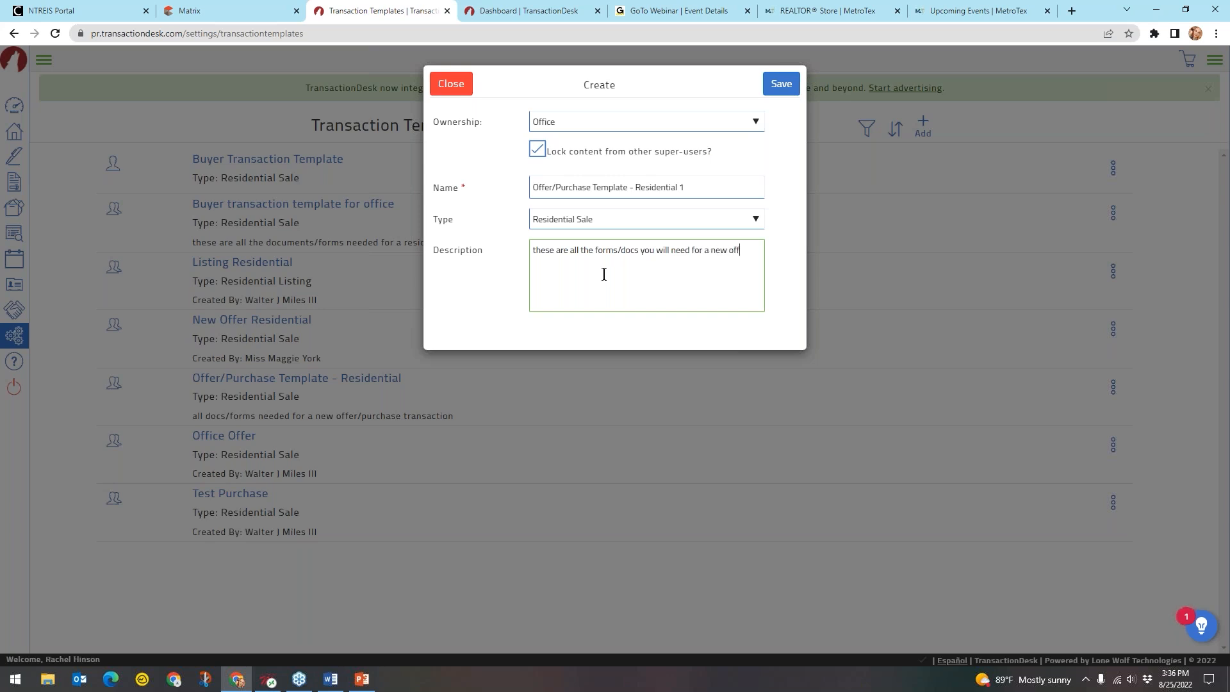
text(/purchase.)
click(781, 84)
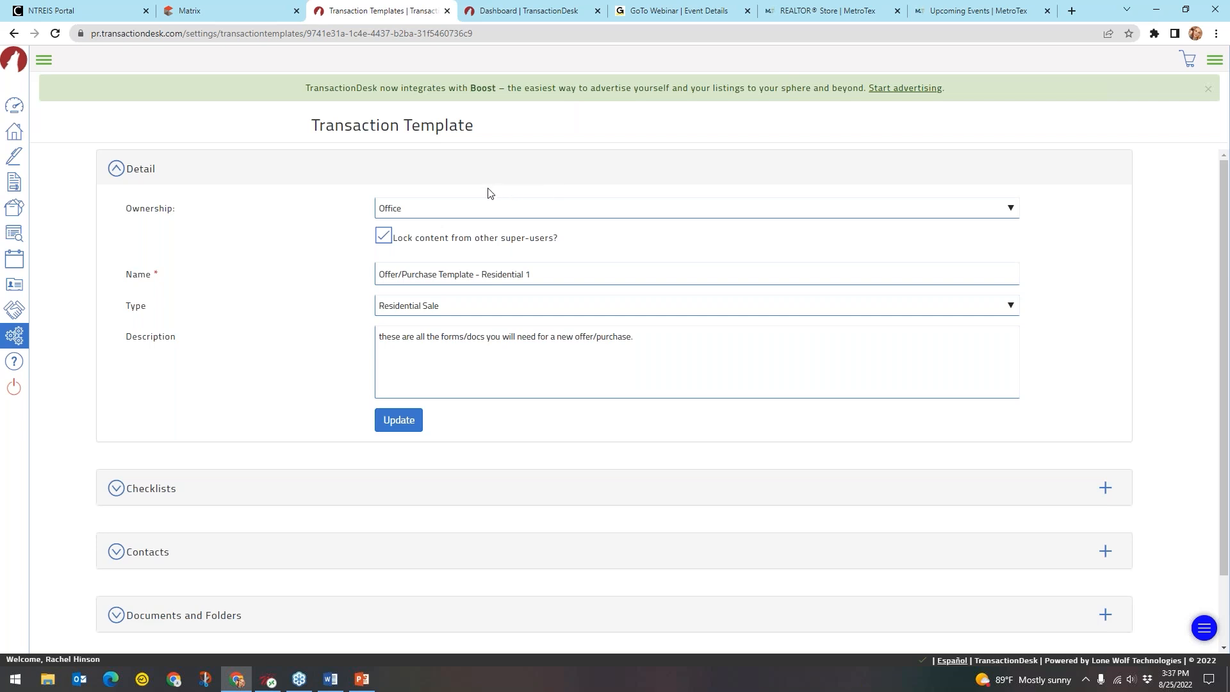
Collapse the Detail section, expand the empty Checklists section and bring up the checklist template chooser
click(413, 214)
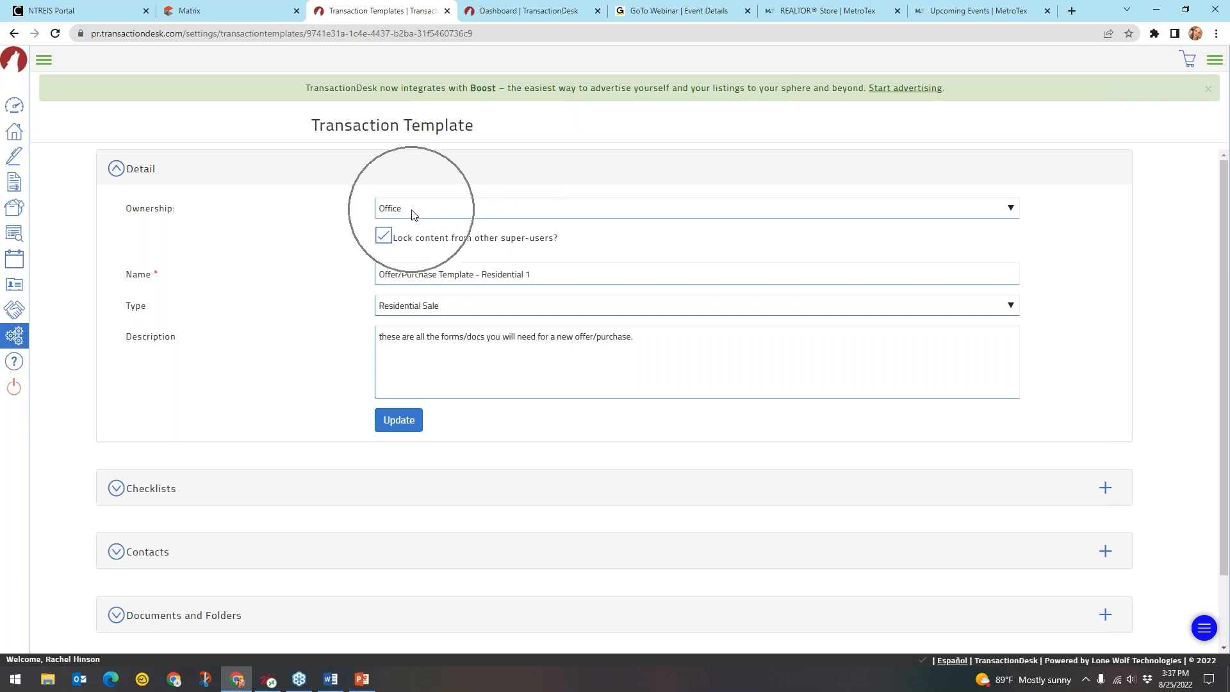
click(437, 244)
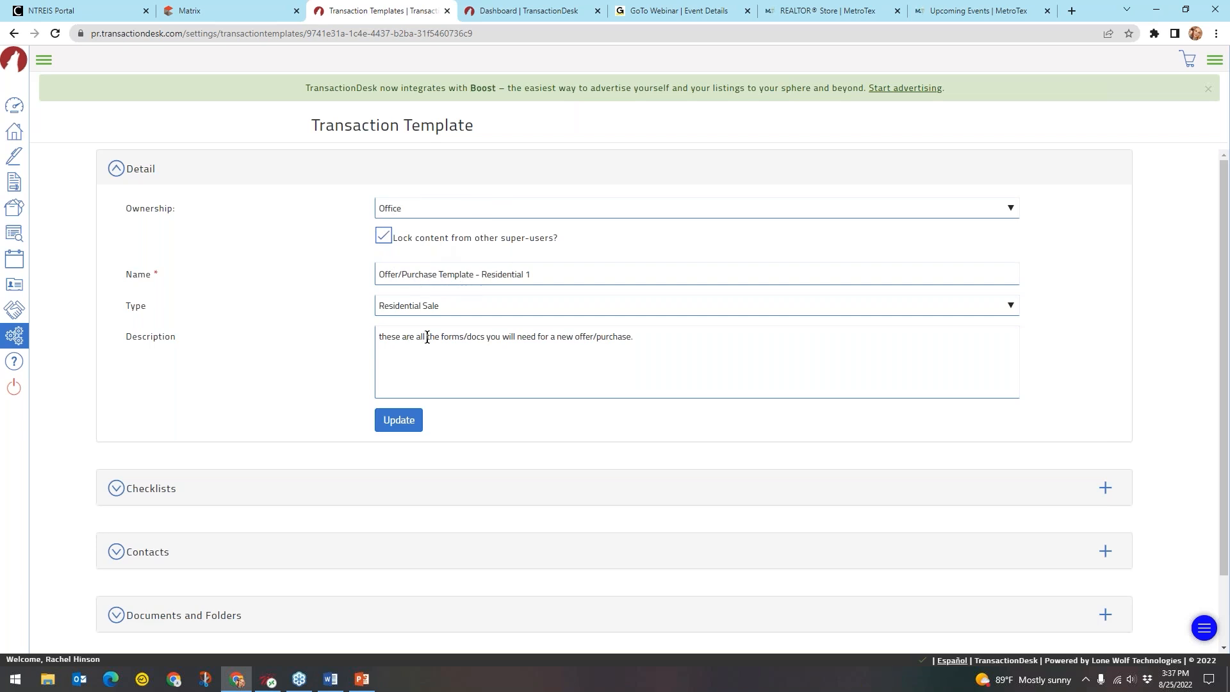
click(148, 173)
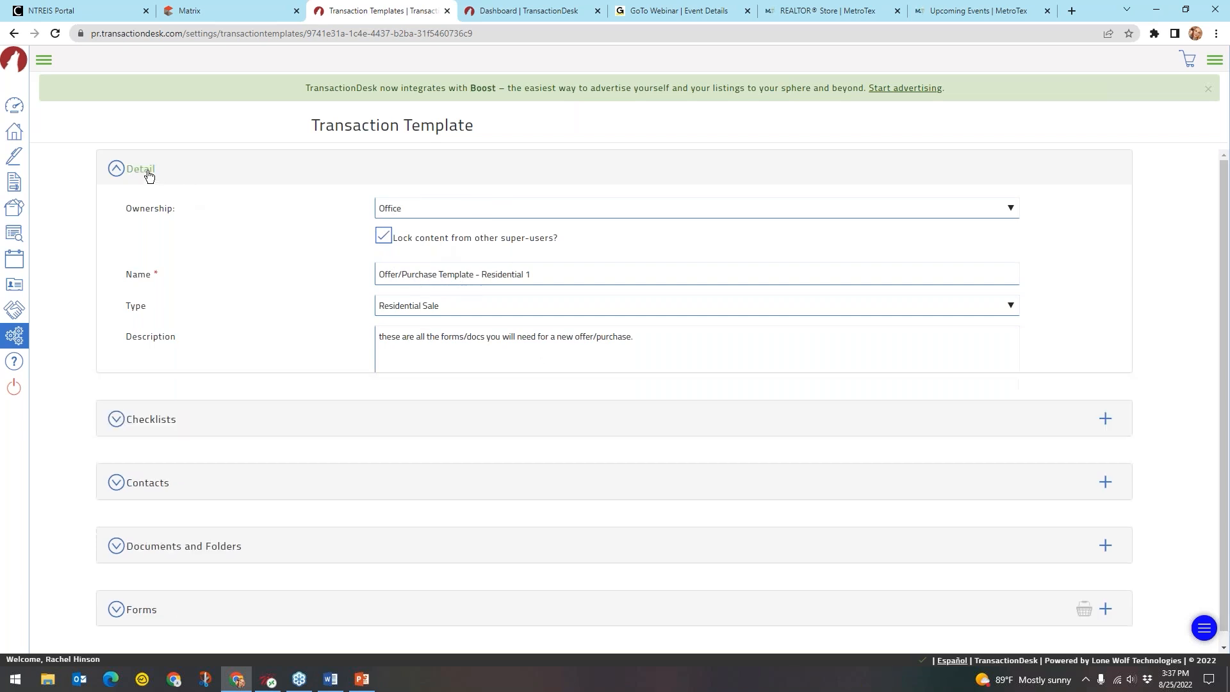
click(152, 246)
click(164, 370)
click(143, 237)
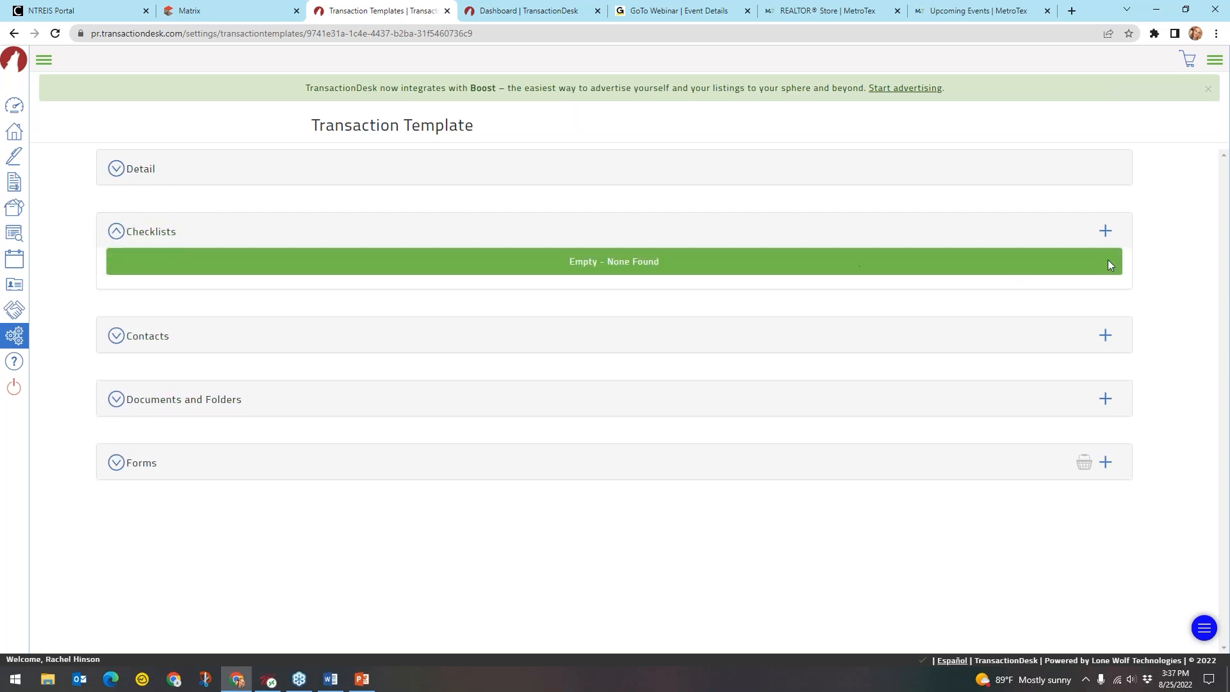
click(1105, 232)
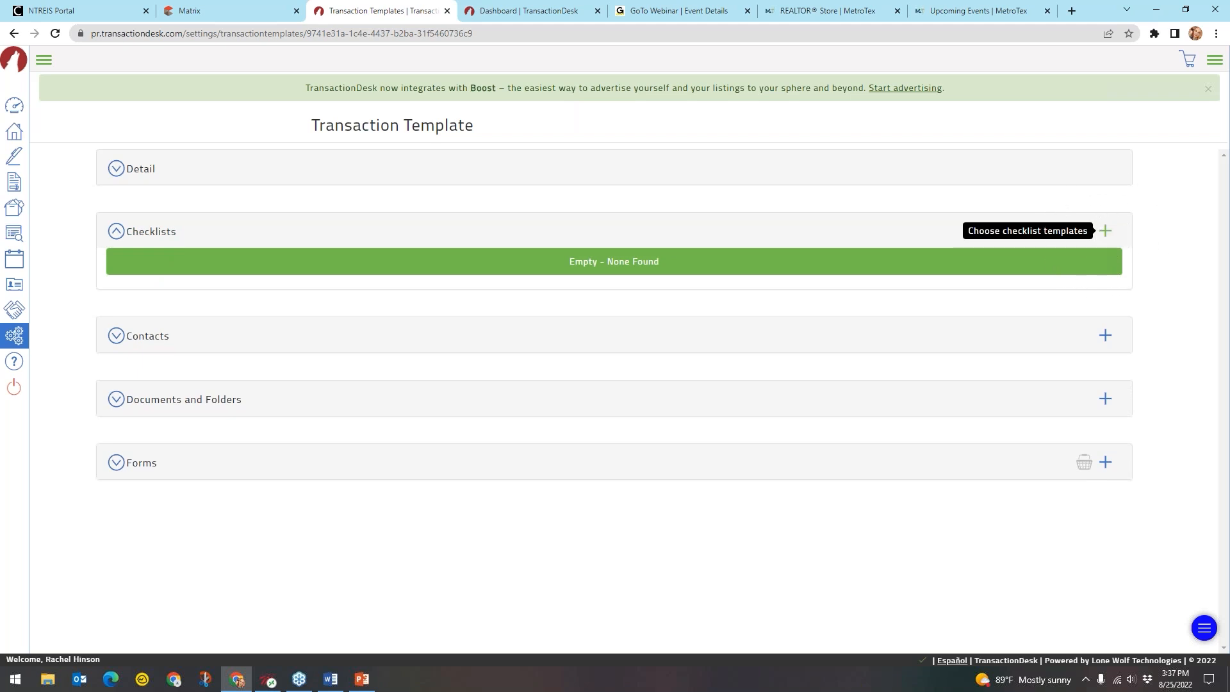
click(1106, 233)
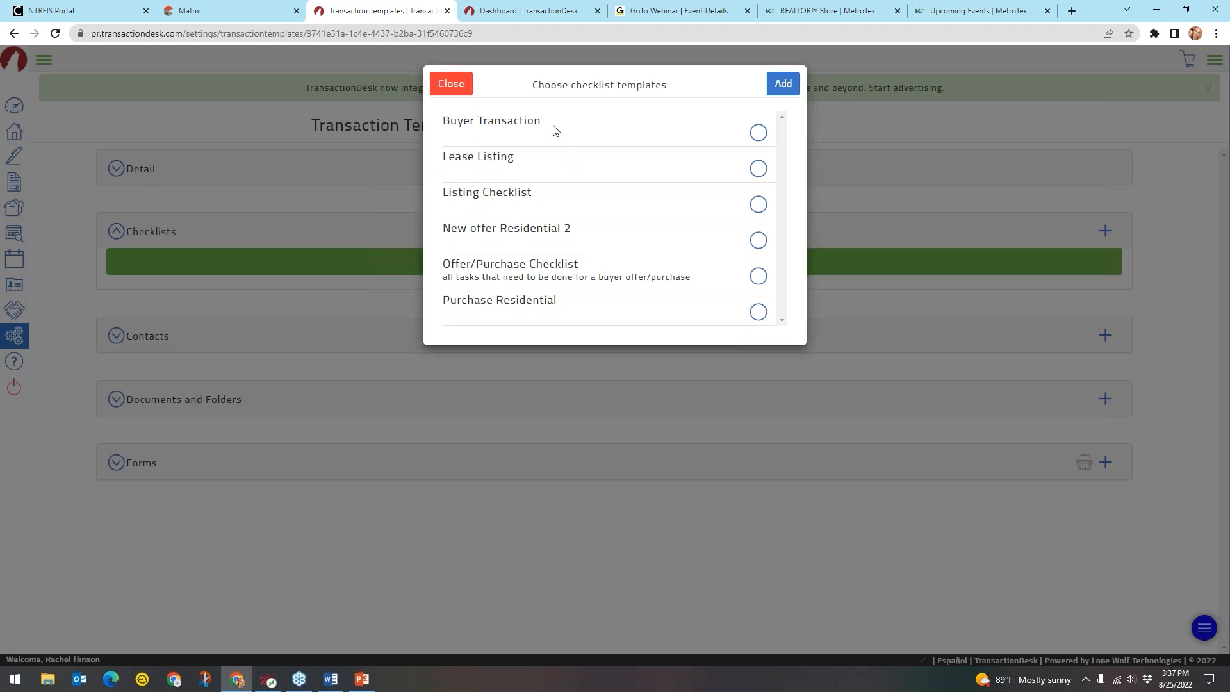
Select Offer/Purchase Checklist in the chooser and add it to the template
click(792, 90)
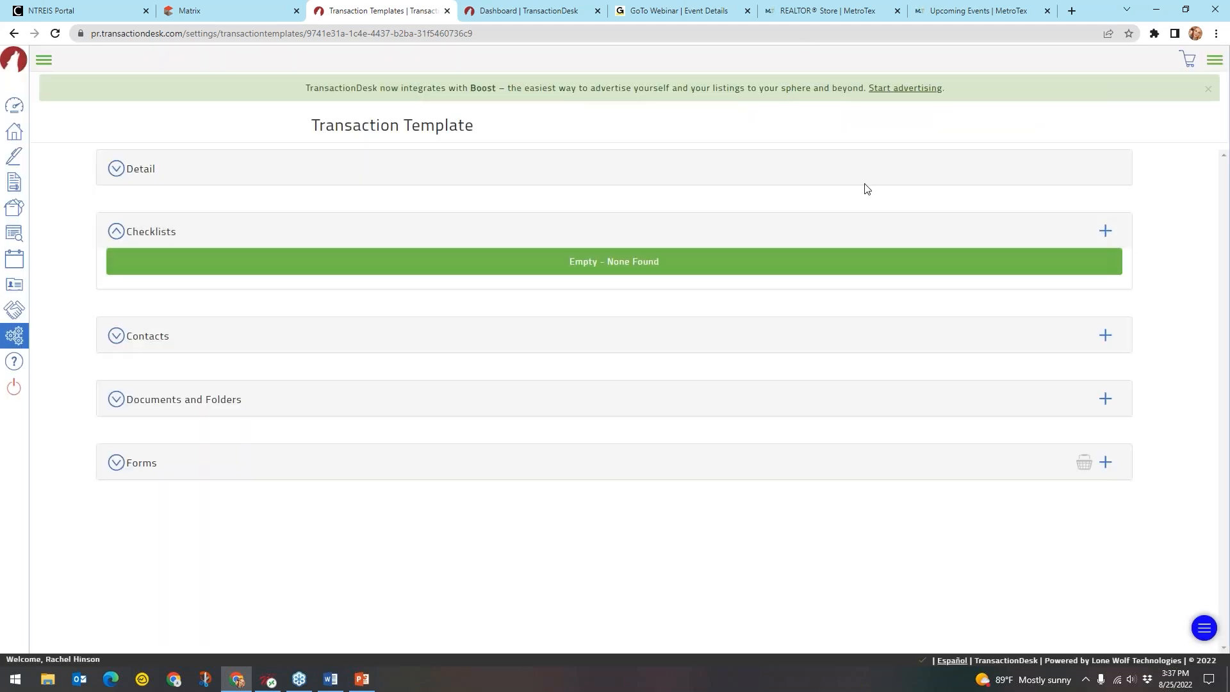
click(1105, 231)
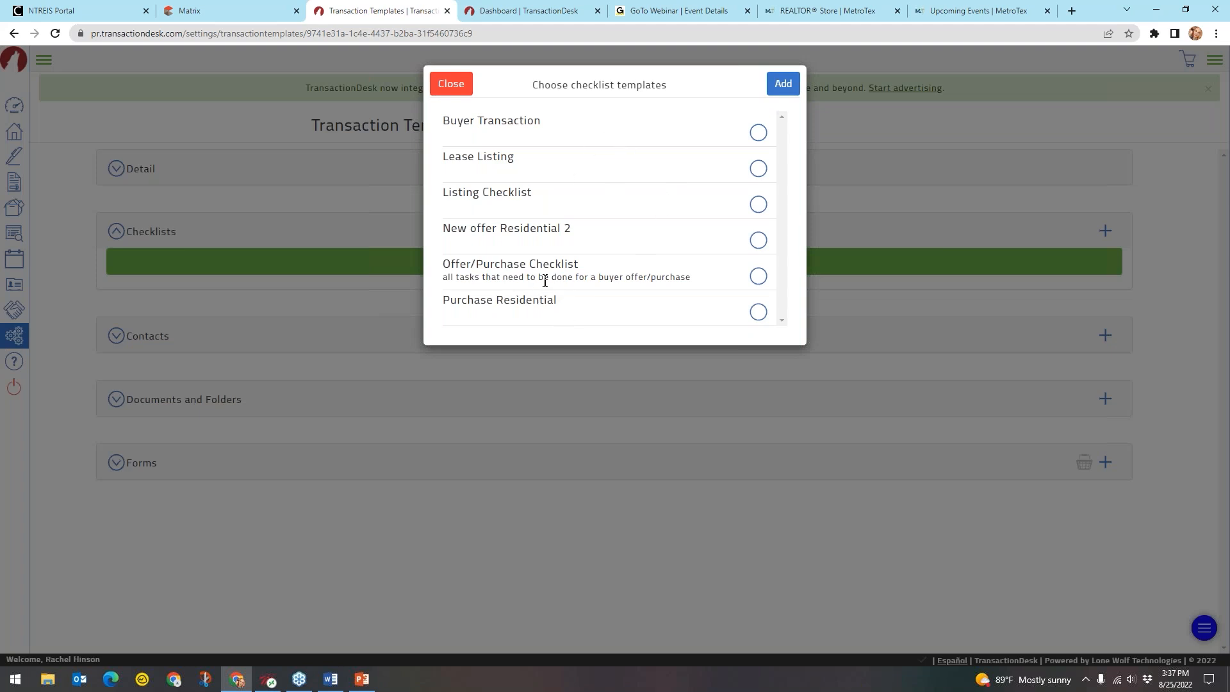
drag(443, 264, 577, 265)
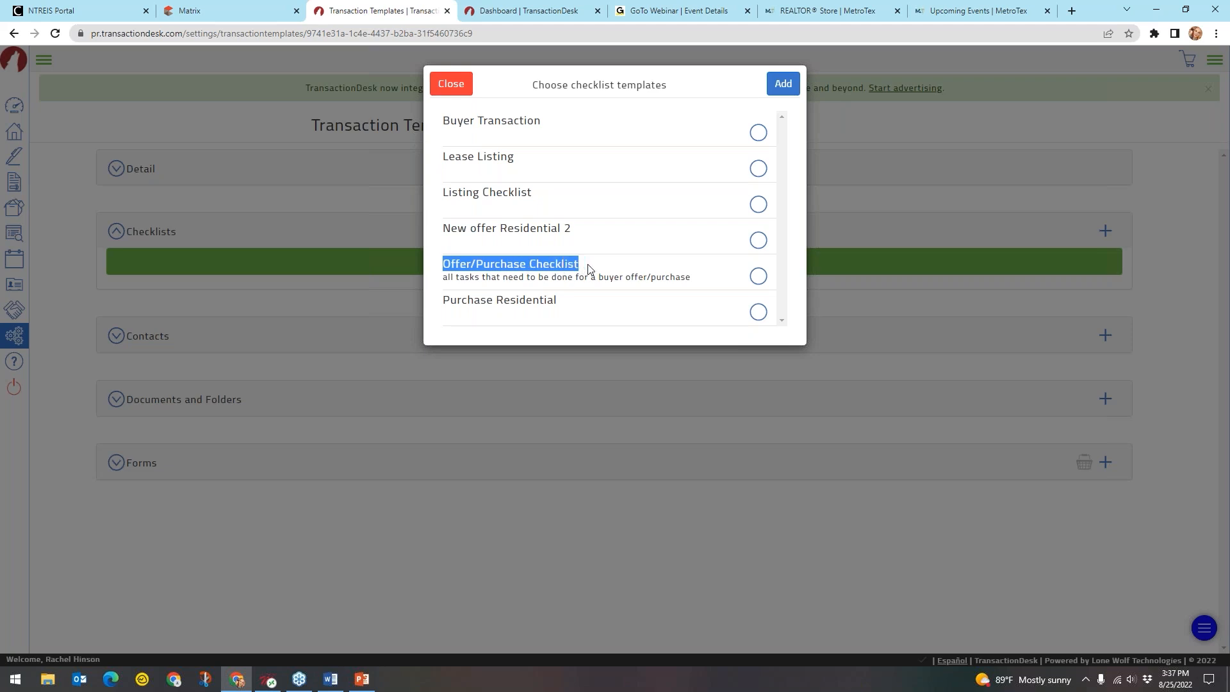
click(590, 268)
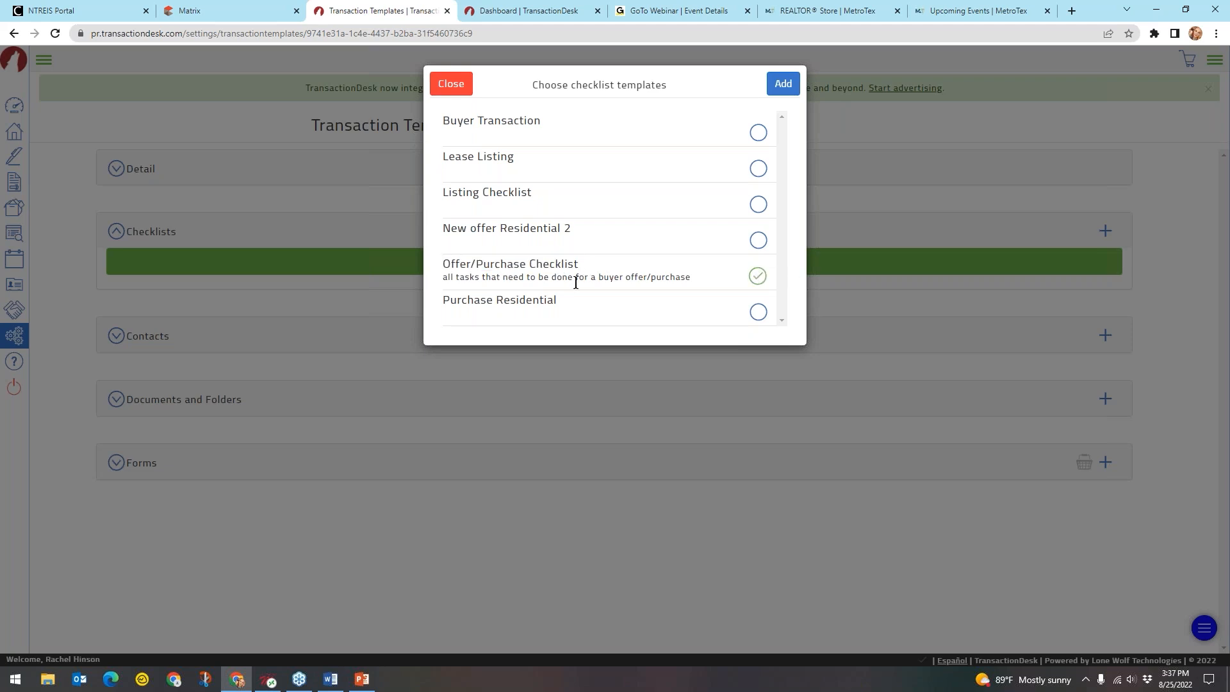
click(784, 86)
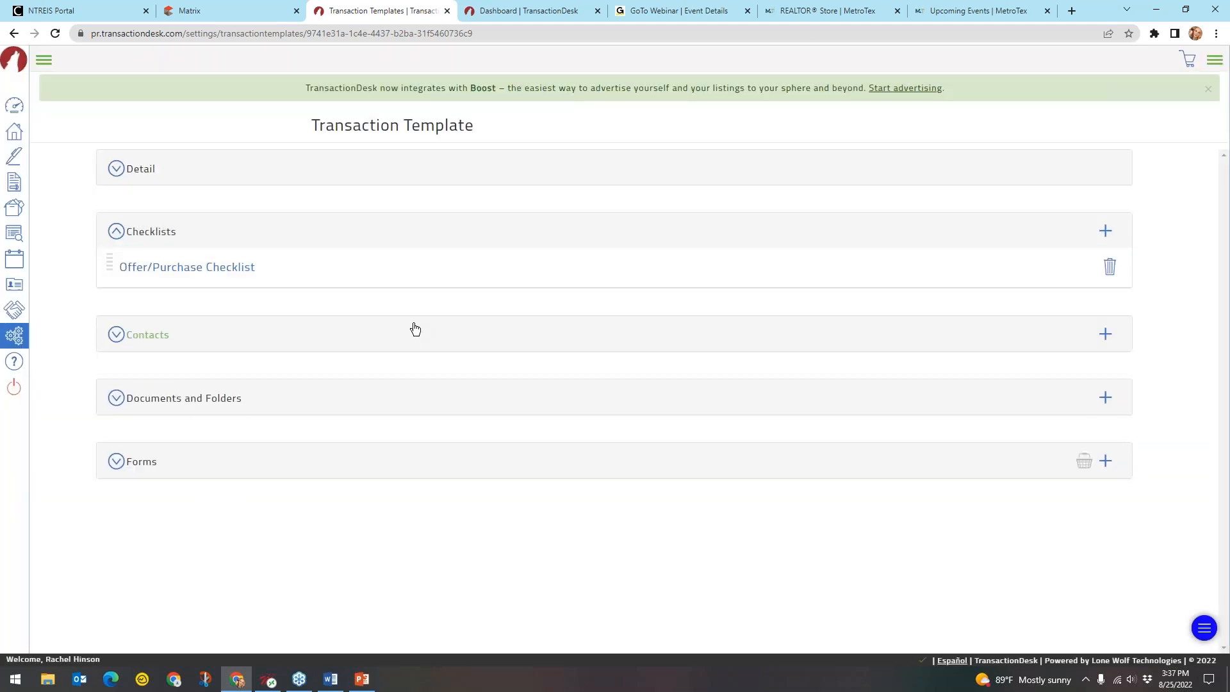
Choose Create new contact from the Contacts section's add menu to get a blank contact form
click(240, 267)
click(187, 339)
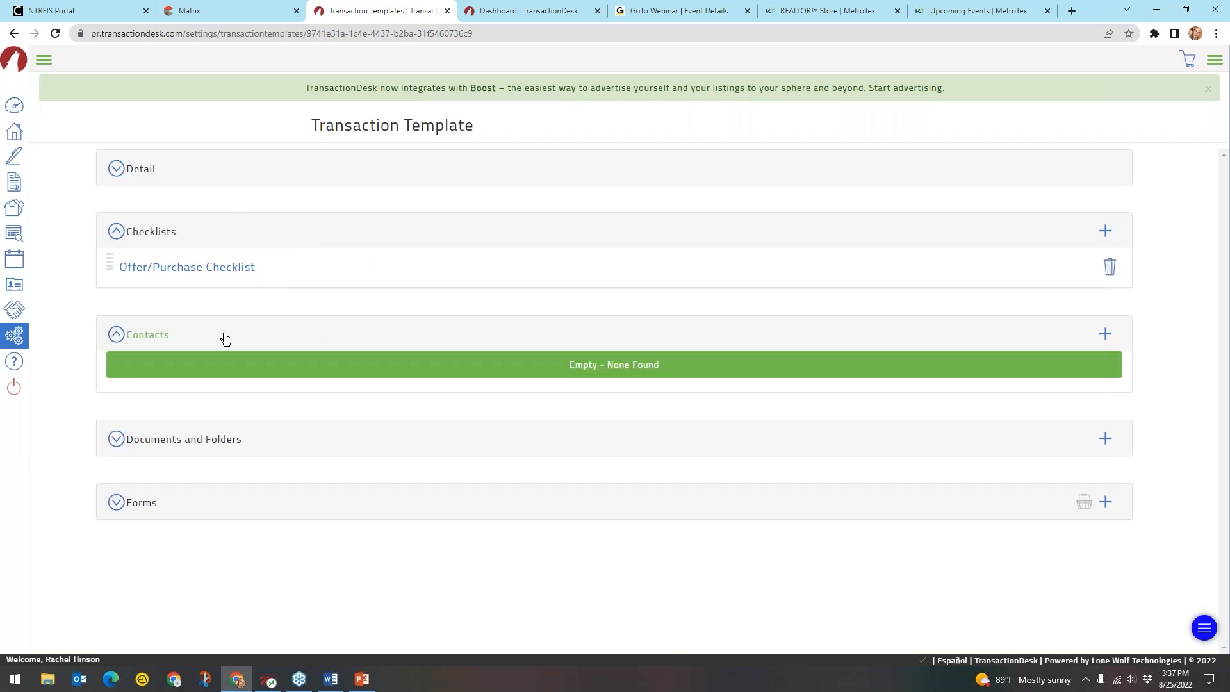
click(146, 336)
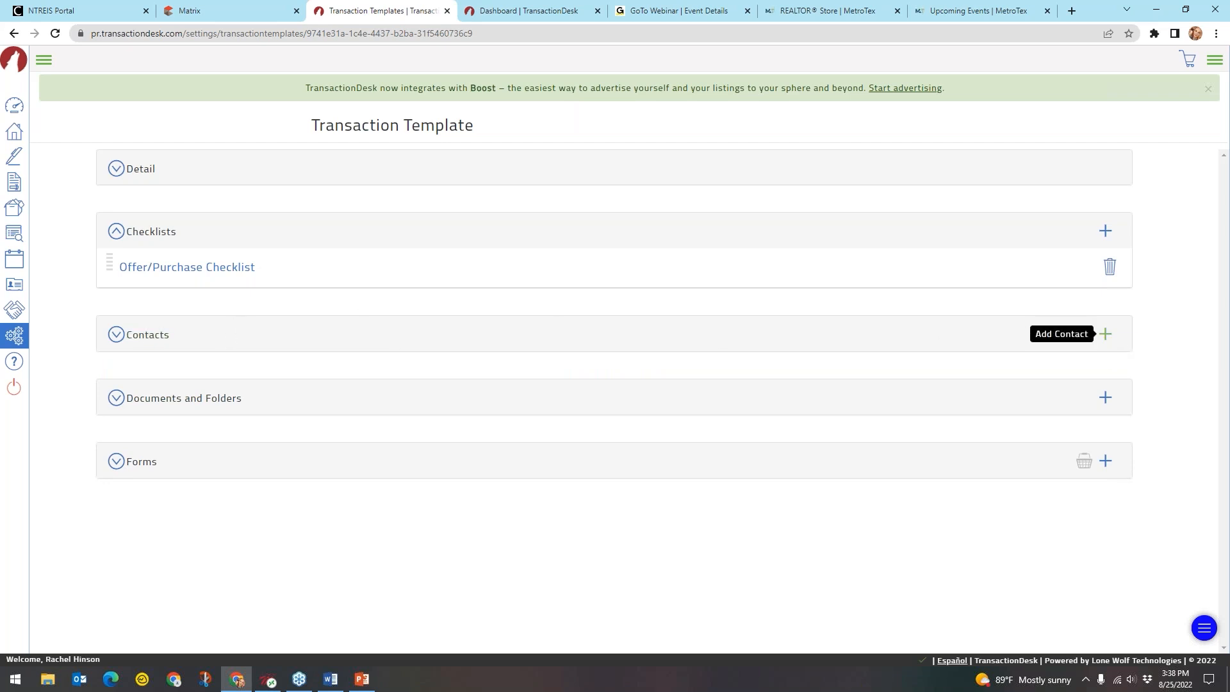
click(1106, 336)
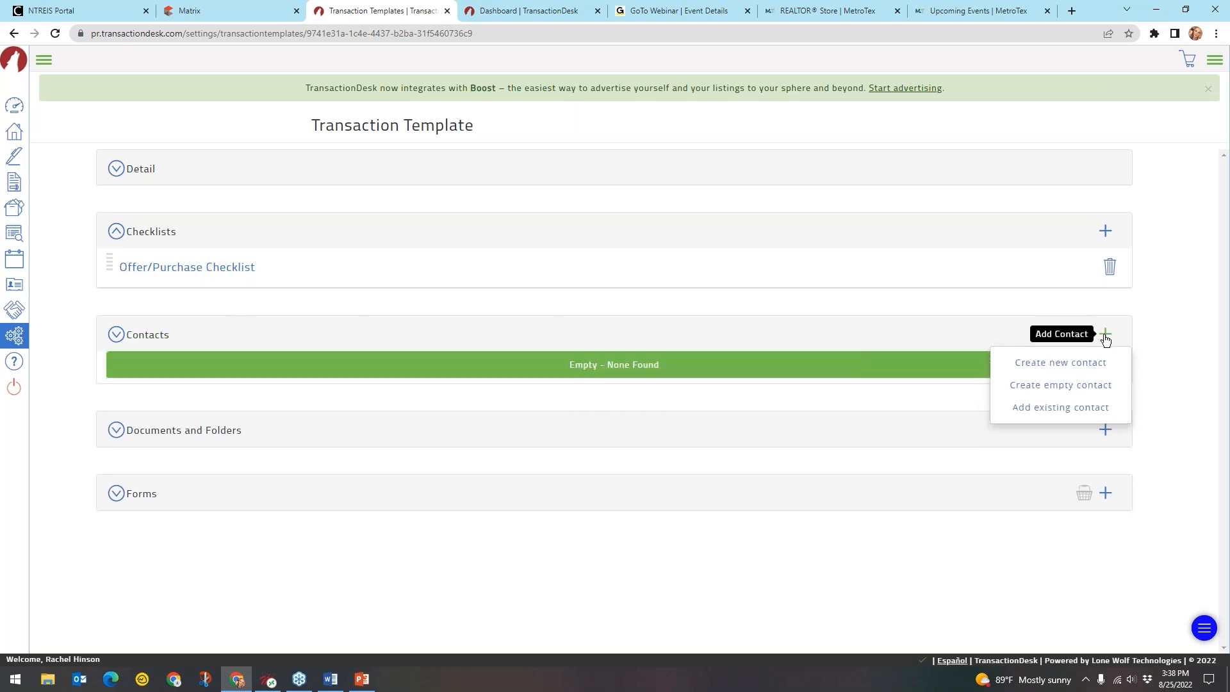
click(1060, 413)
key(ctrl)
key(ctrl)
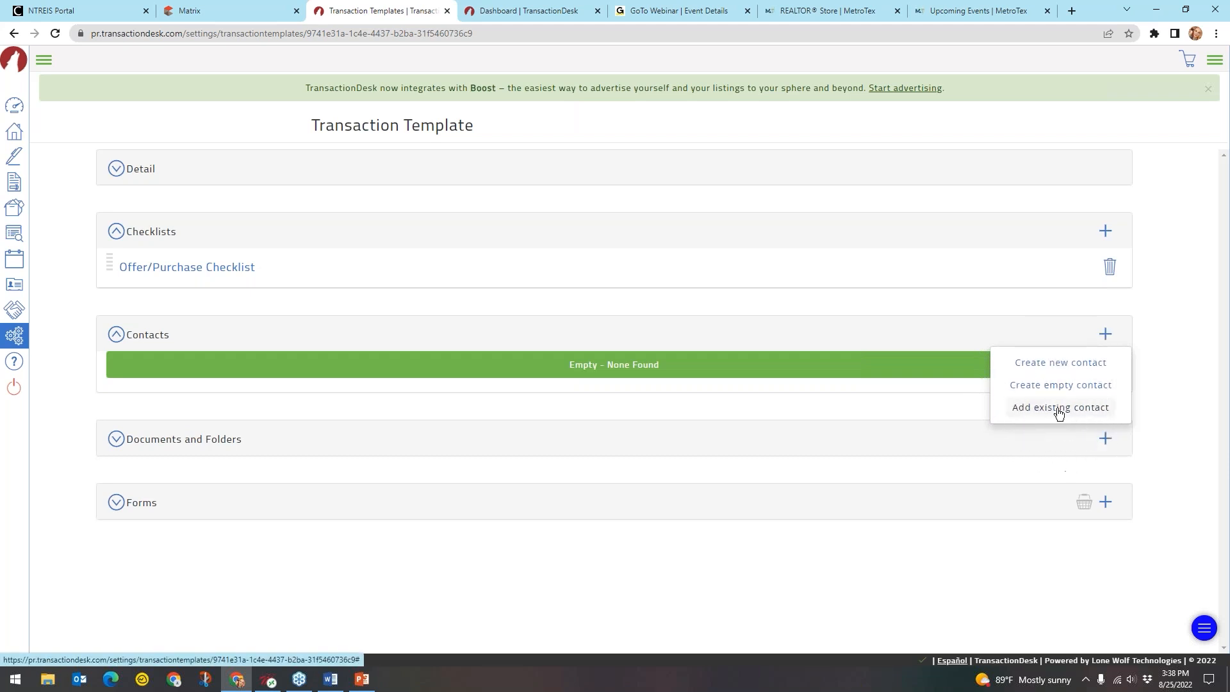
key(ctrl)
key(ctrl)
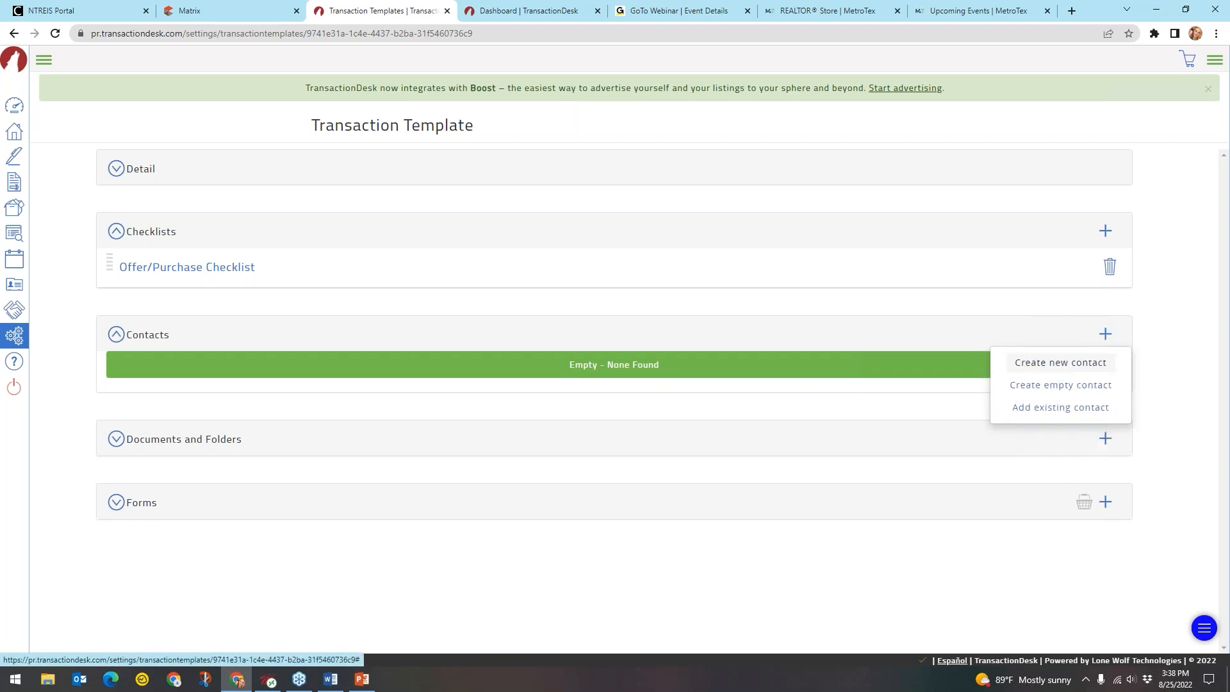
click(1073, 370)
click(570, 154)
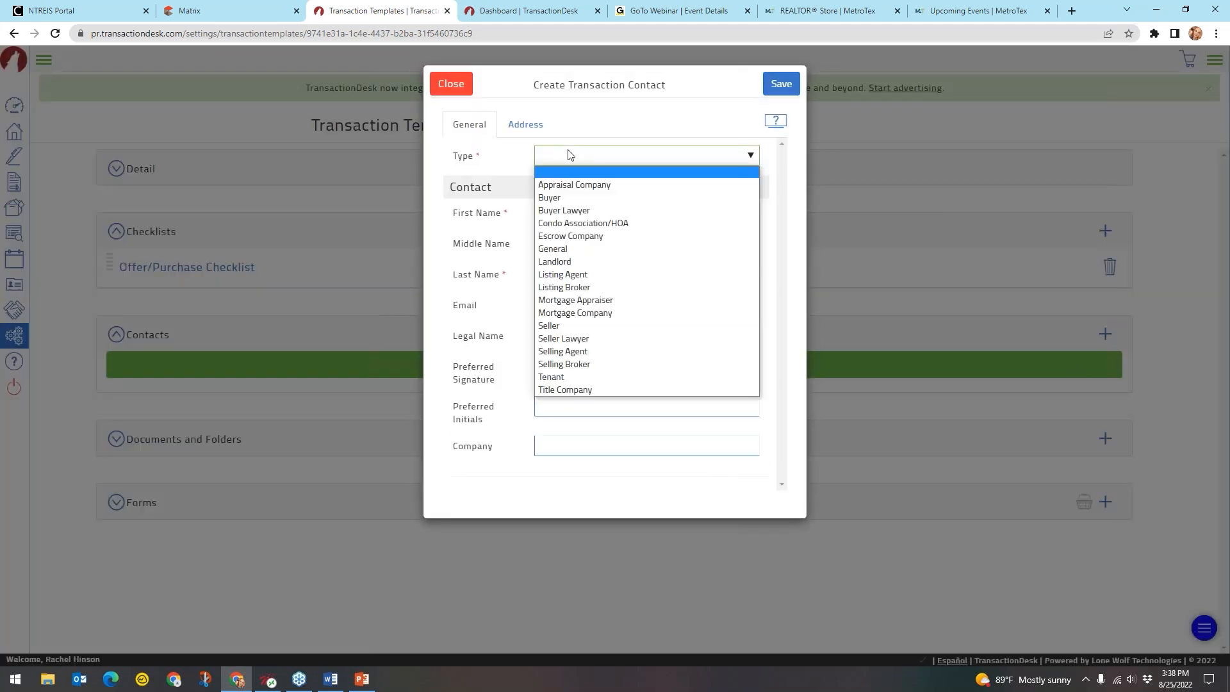
Make the contact a Selling Broker with first and last name, office MetroTex Association of REALTORS
click(604, 364)
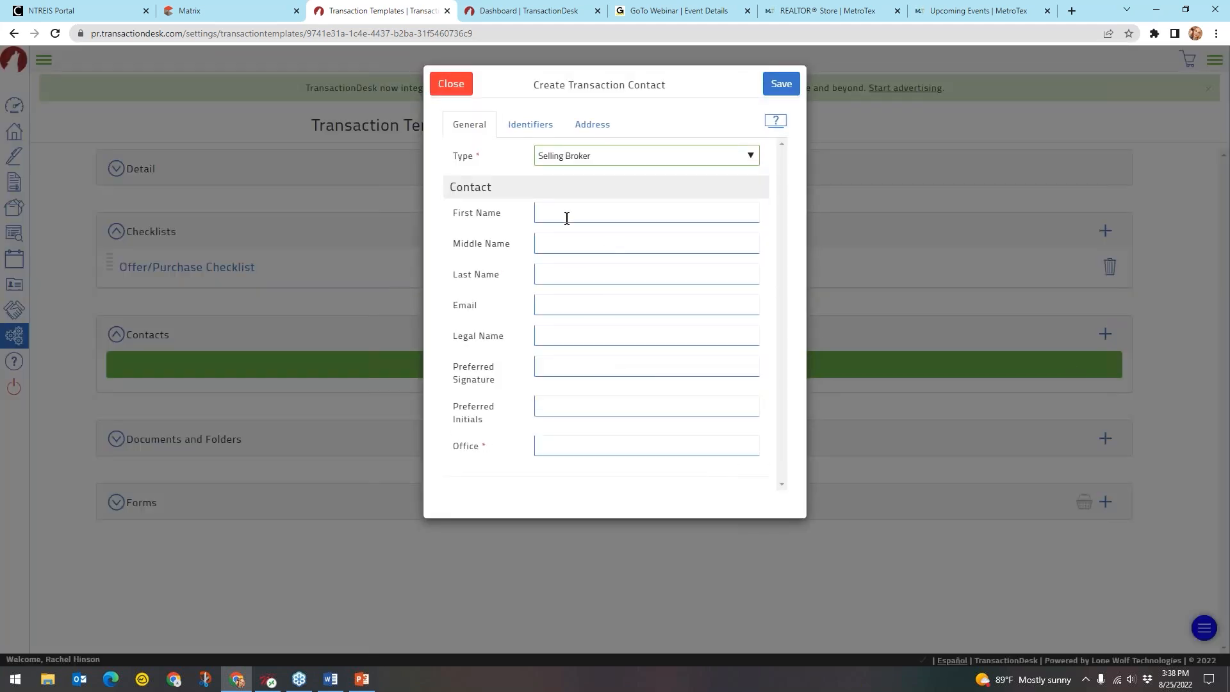
click(566, 213)
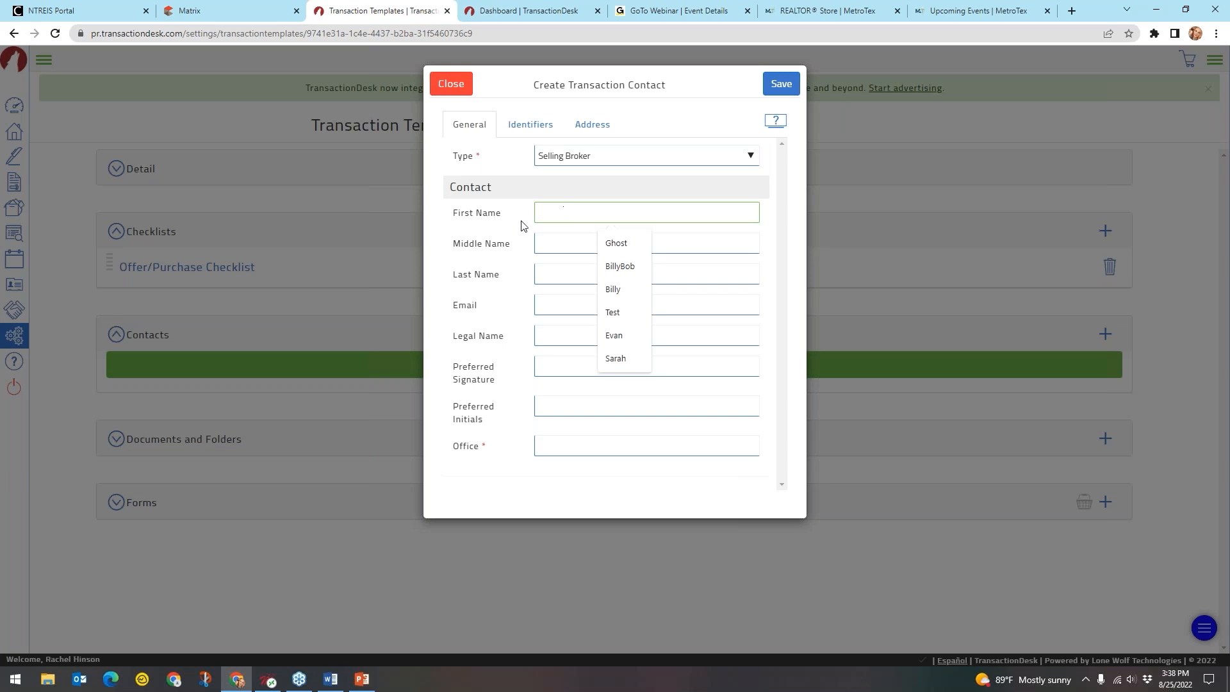
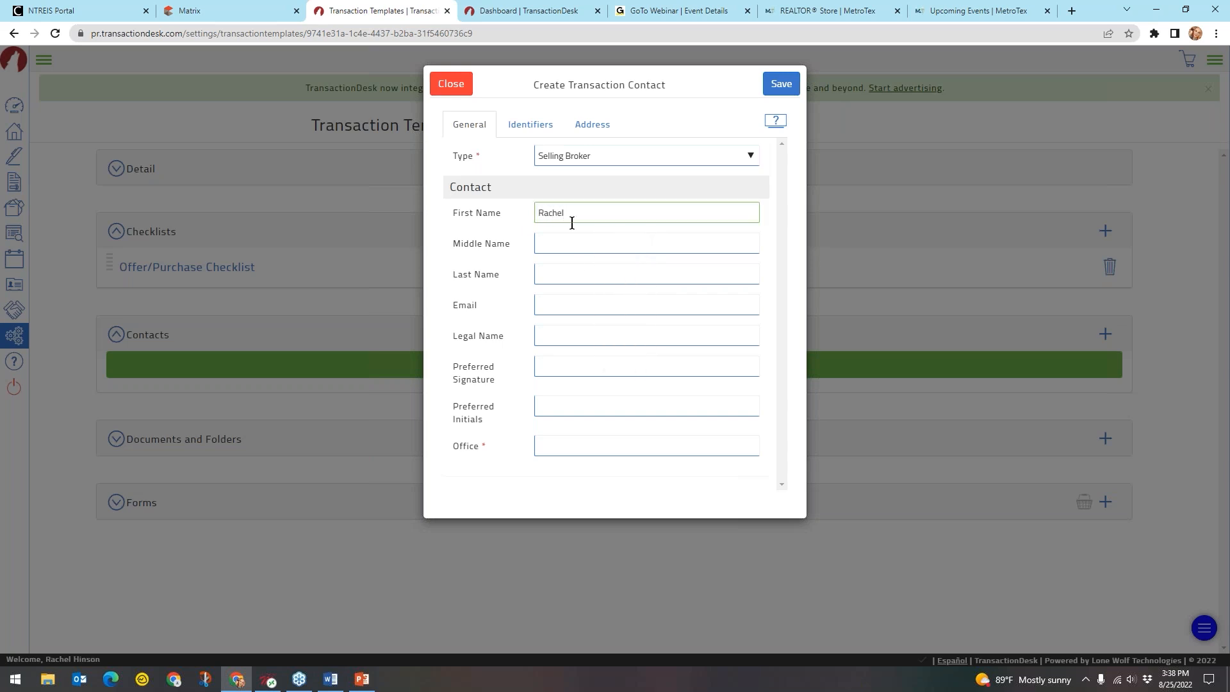
click(578, 277)
click(574, 447)
click(609, 477)
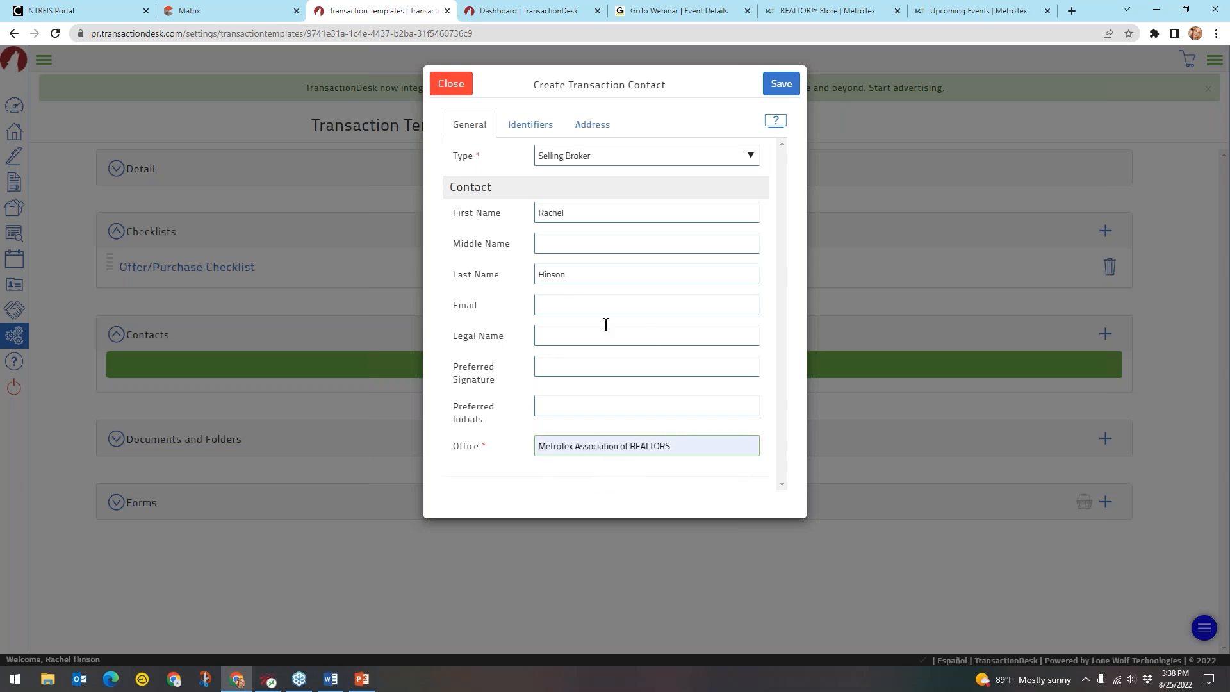
Fill in the contact's e-mail, legal name, preferred signature and initials, then save the contact
click(585, 306)
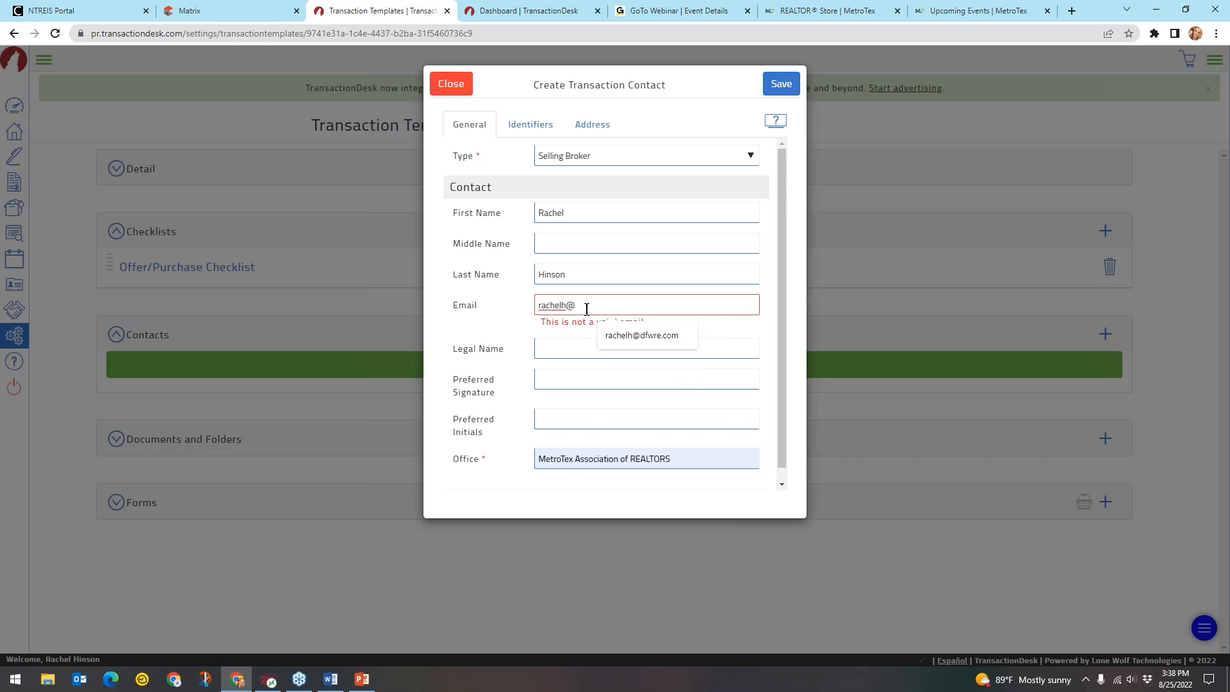
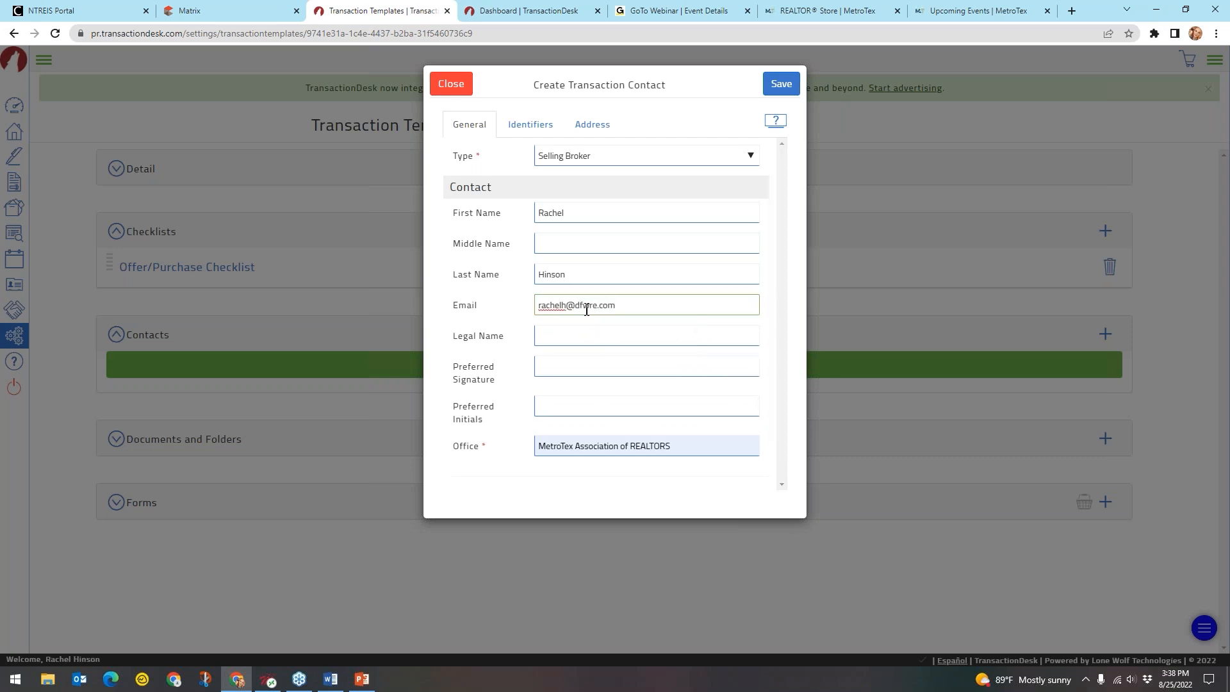
click(586, 336)
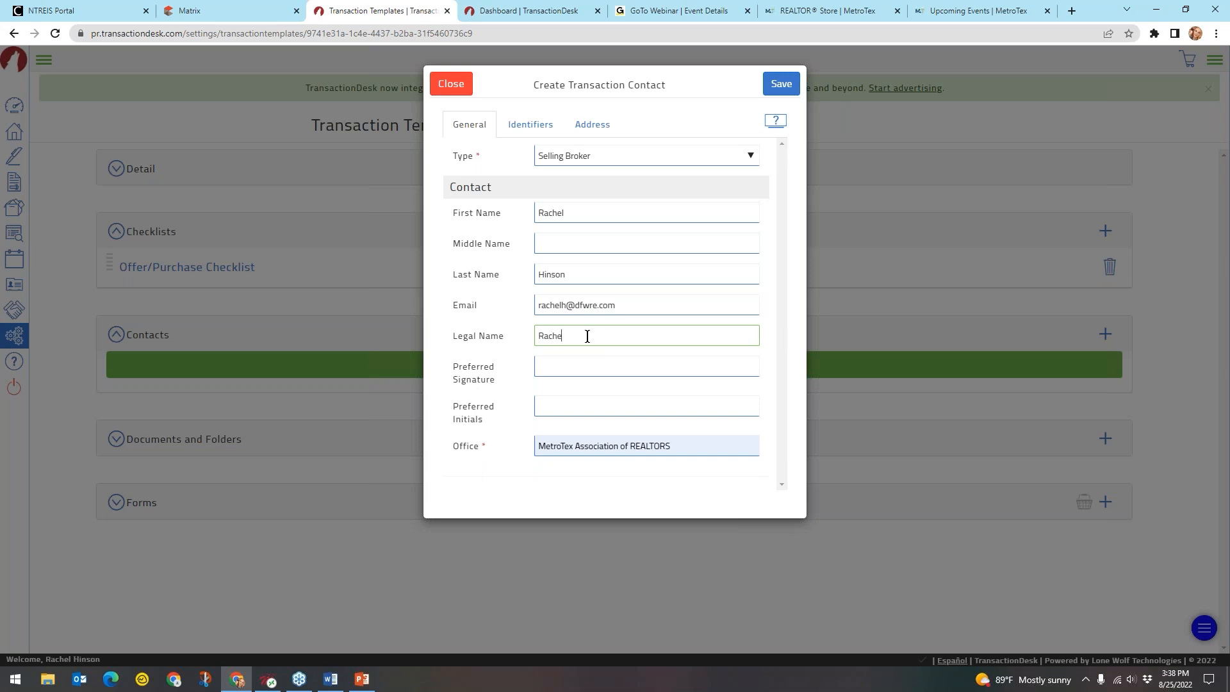
click(570, 363)
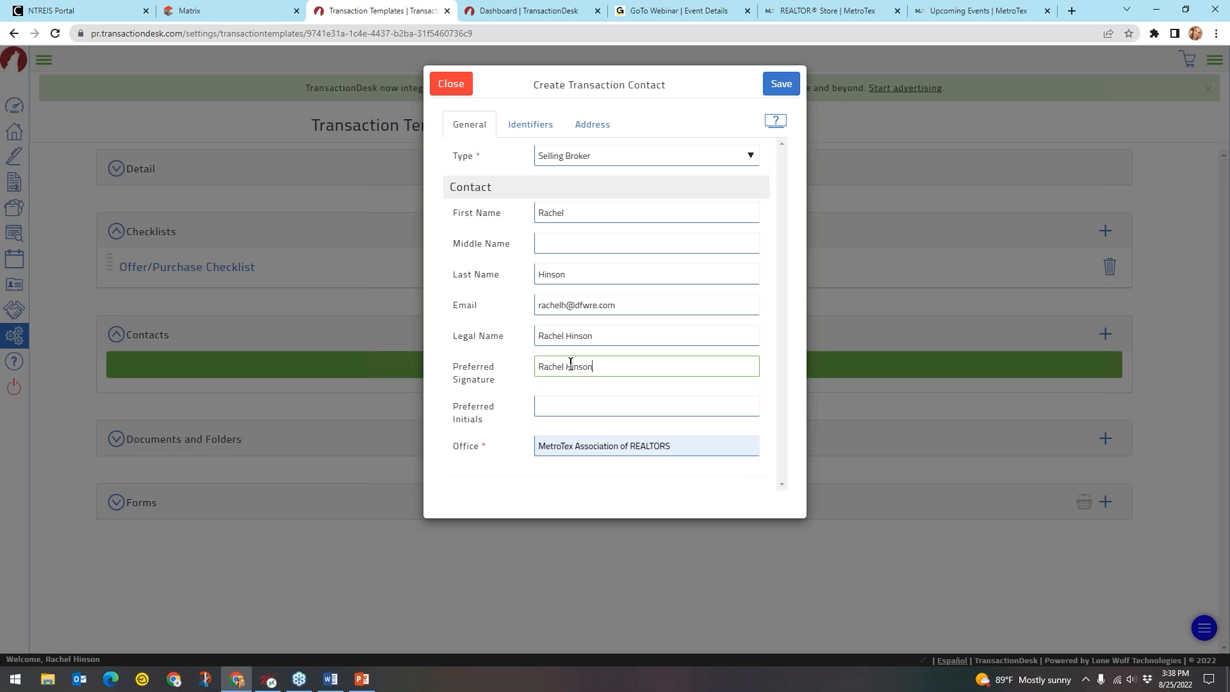
click(550, 407)
text(RH)
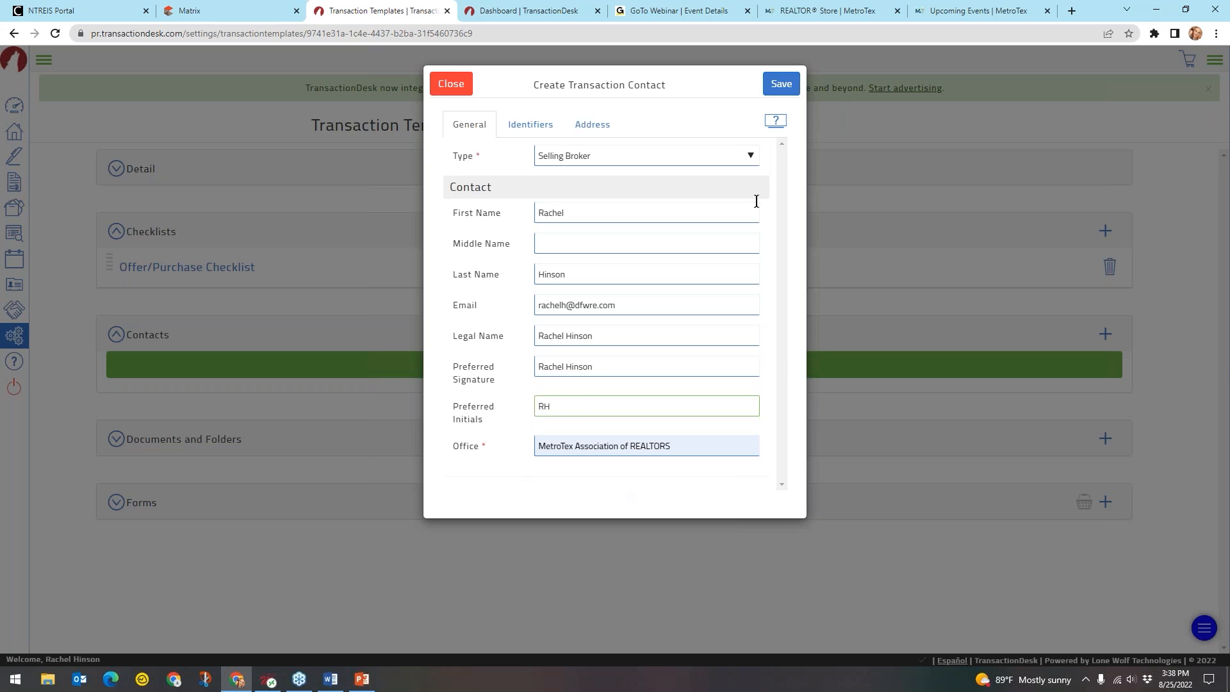
click(780, 83)
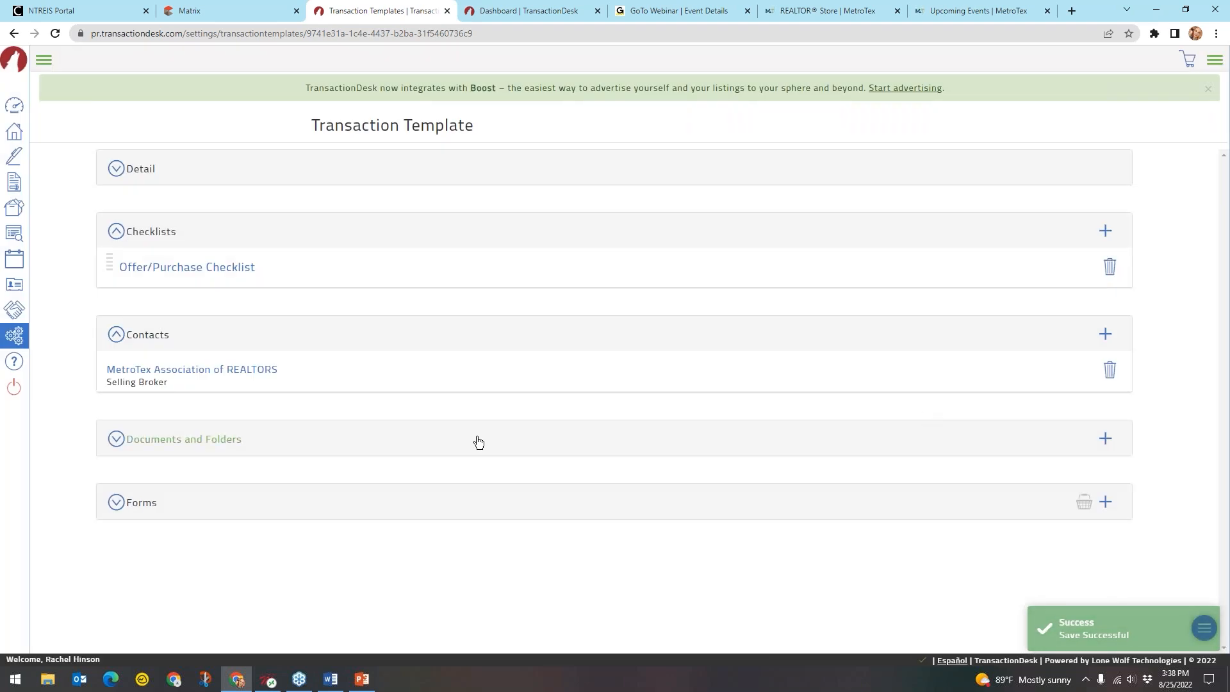
Expand Documents and Folders and start a new folder, first named 'Office Docs'
click(152, 439)
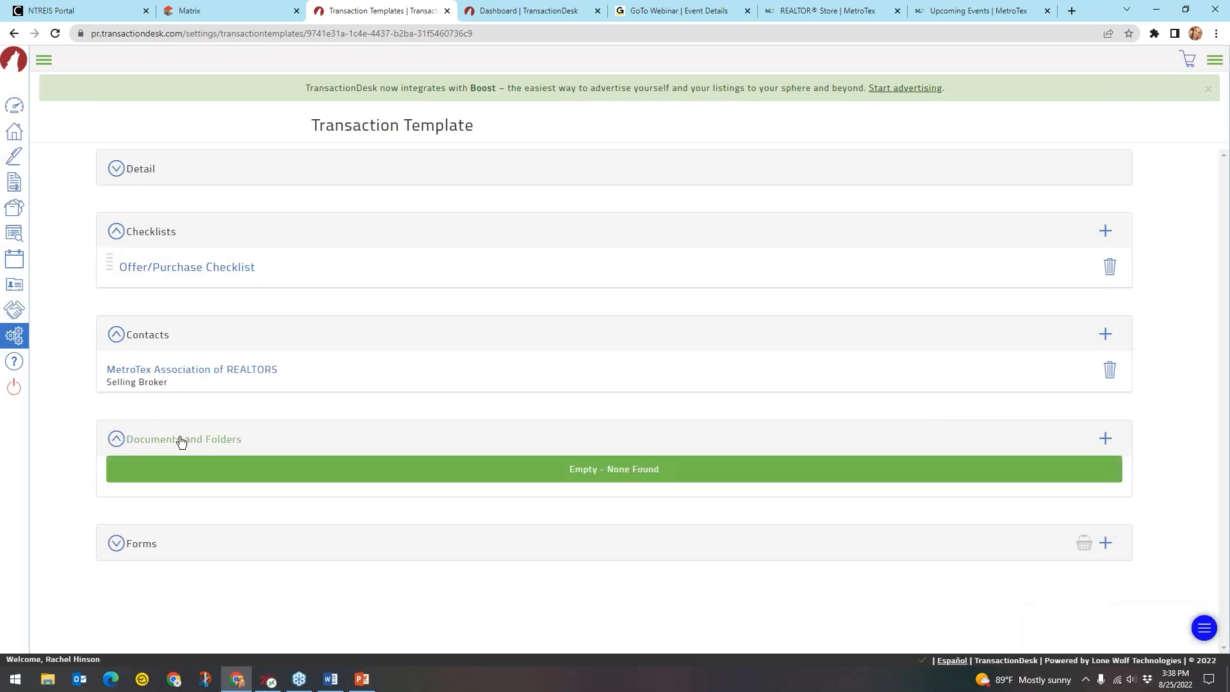
click(182, 441)
click(1106, 442)
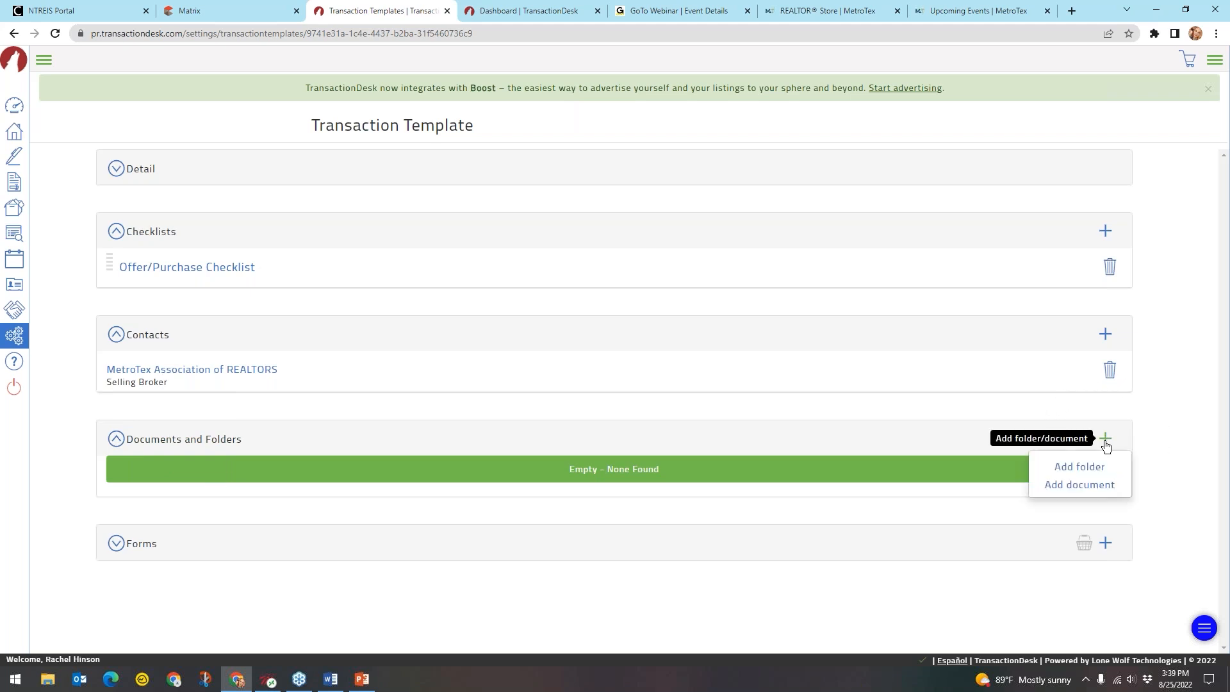
click(1100, 474)
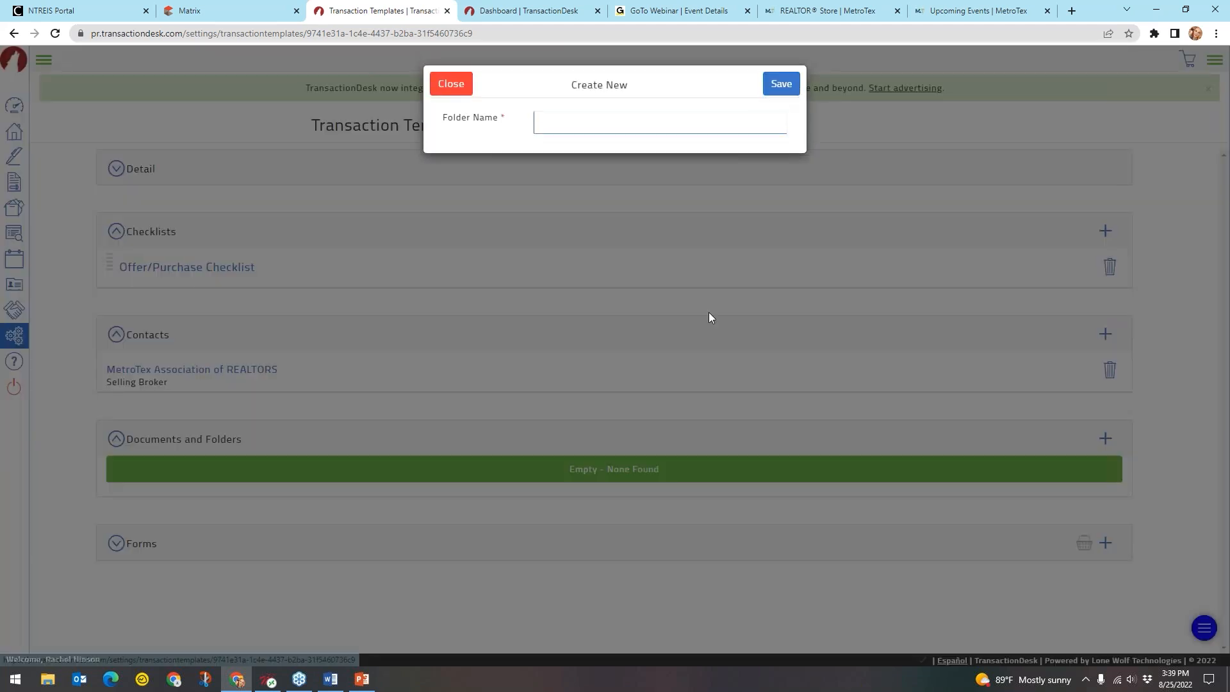
click(600, 128)
text(Office Dofcs)
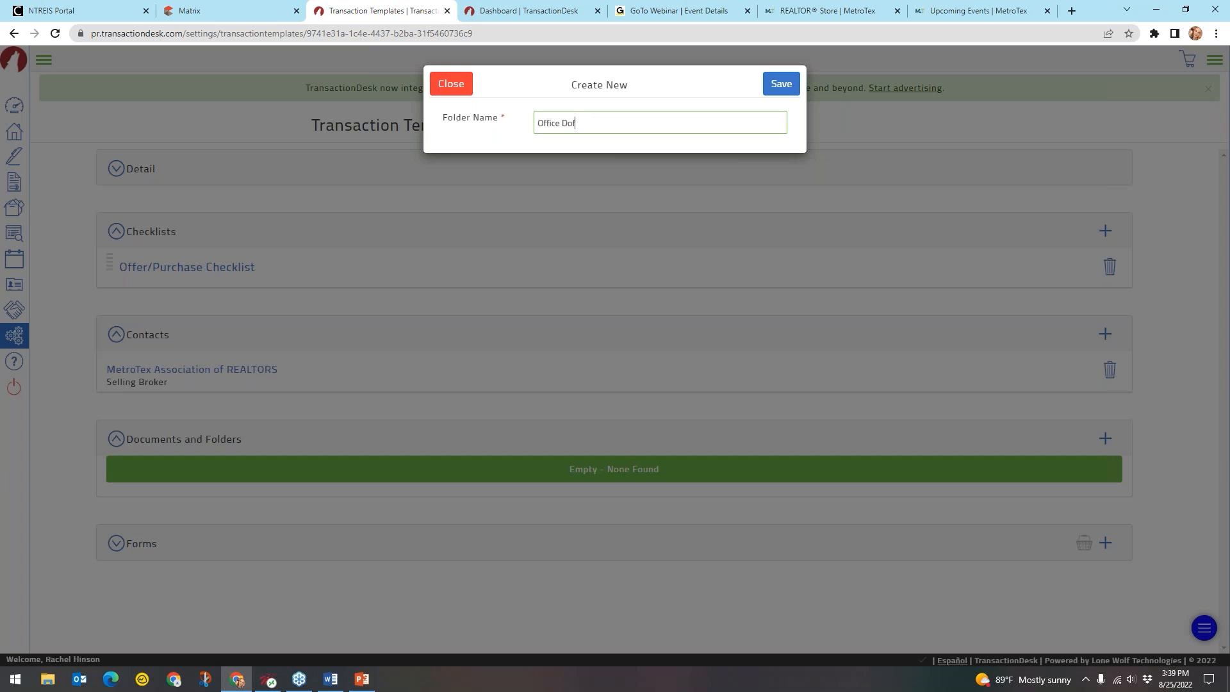
key(BackSpace)
text(cs)
click(569, 125)
Rename the folder to 'Documents to be submitted to Office' and save it
drag(598, 121, 529, 127)
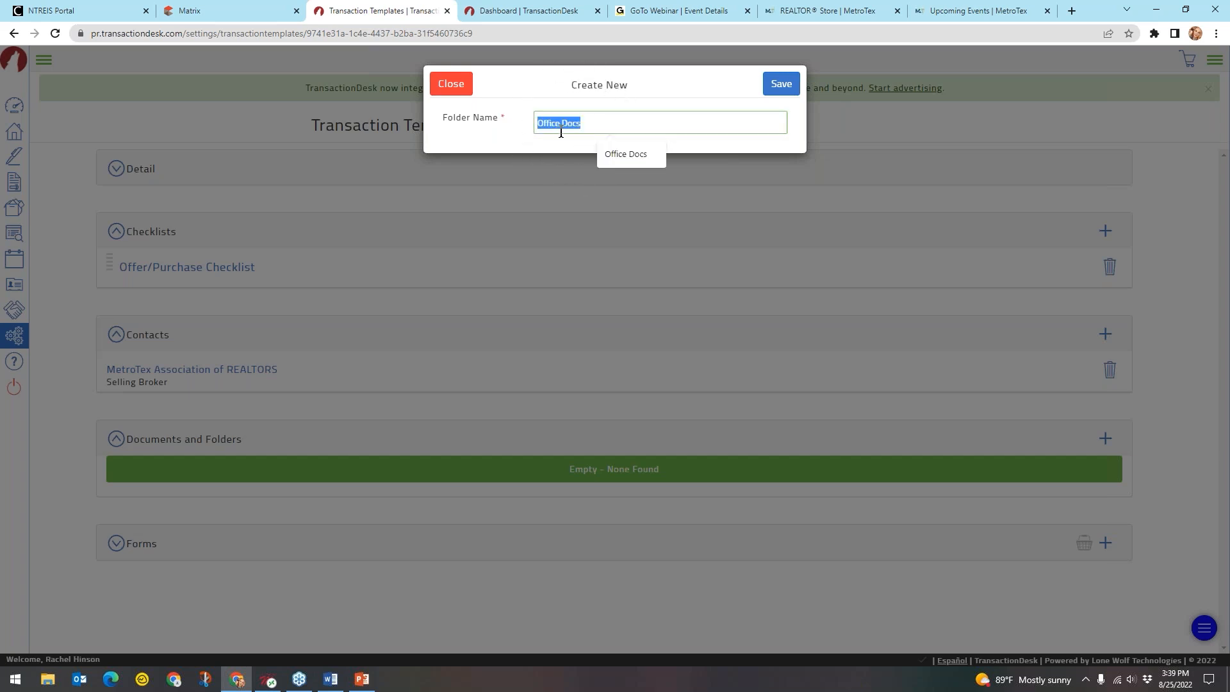
key(ctrl)
click(562, 121)
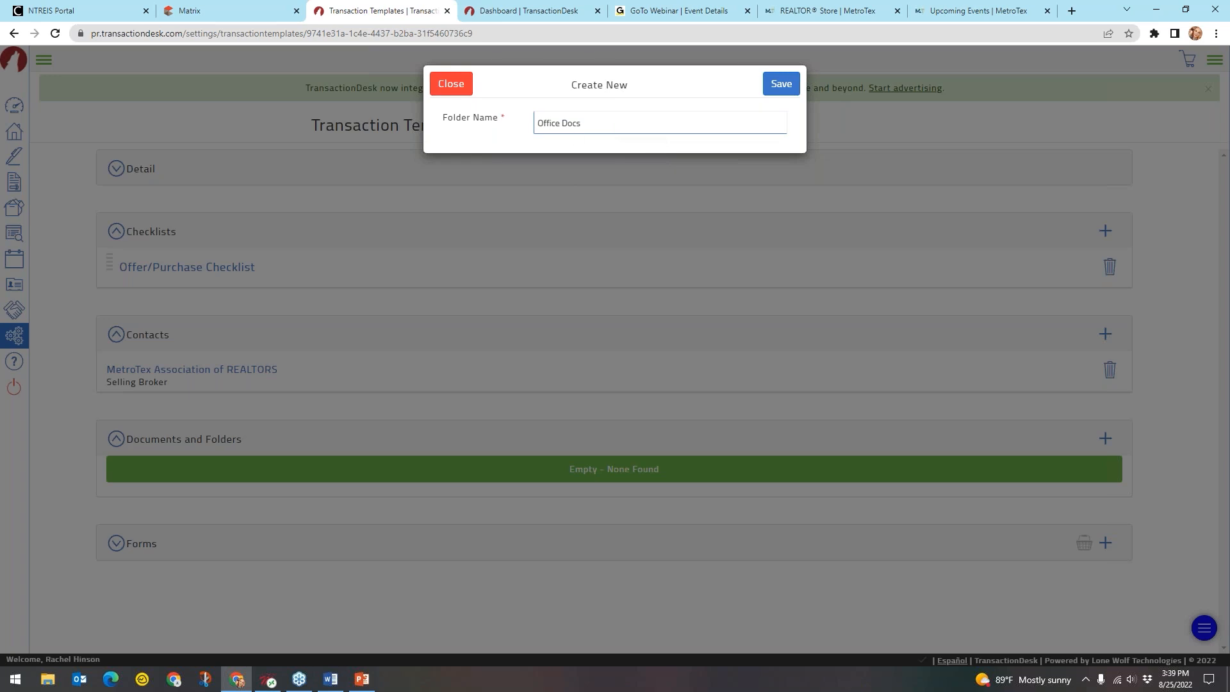
click(608, 123)
key(BackSpace)
key(BackSpace)
key(BackSpace)
key(BackSpace)
key(BackSpace)
key(BackSpace)
key(BackSpace)
key(BackSpace)
key(BackSpace)
key(BackSpace)
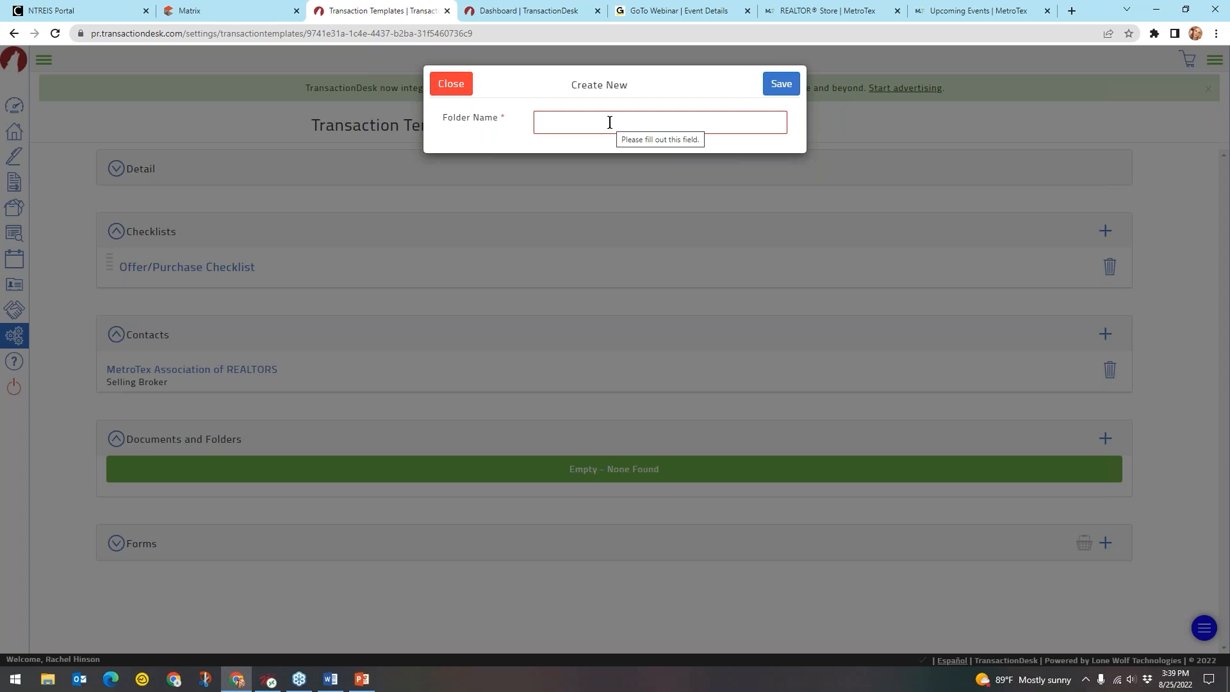
text(D)
key(BackSpace)
text(Documents to b)
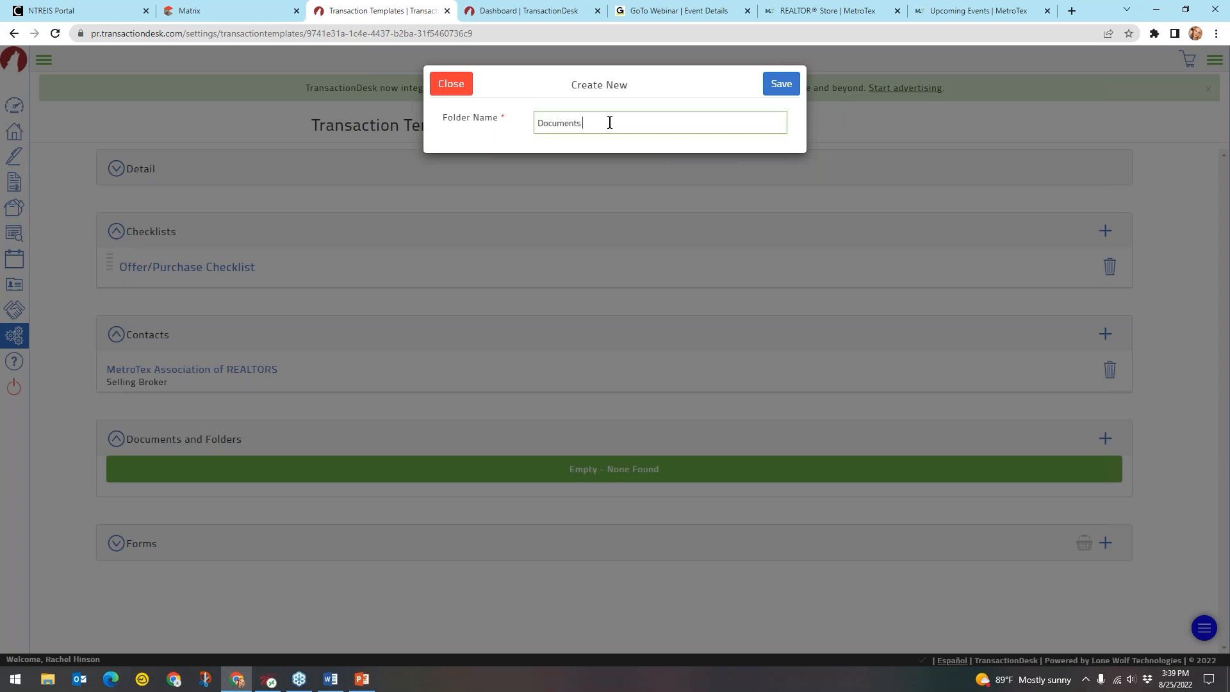
text(e submitted to Office)
click(780, 84)
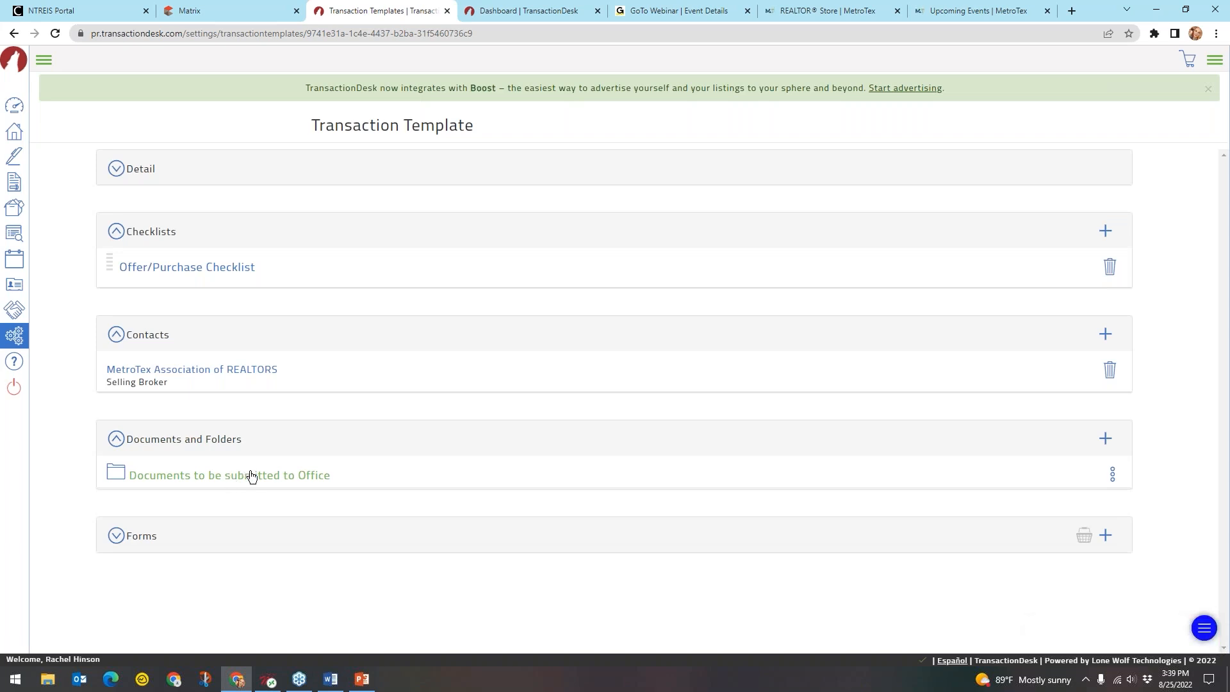
Begin adding a document through the Documents and Folders add menu
click(125, 478)
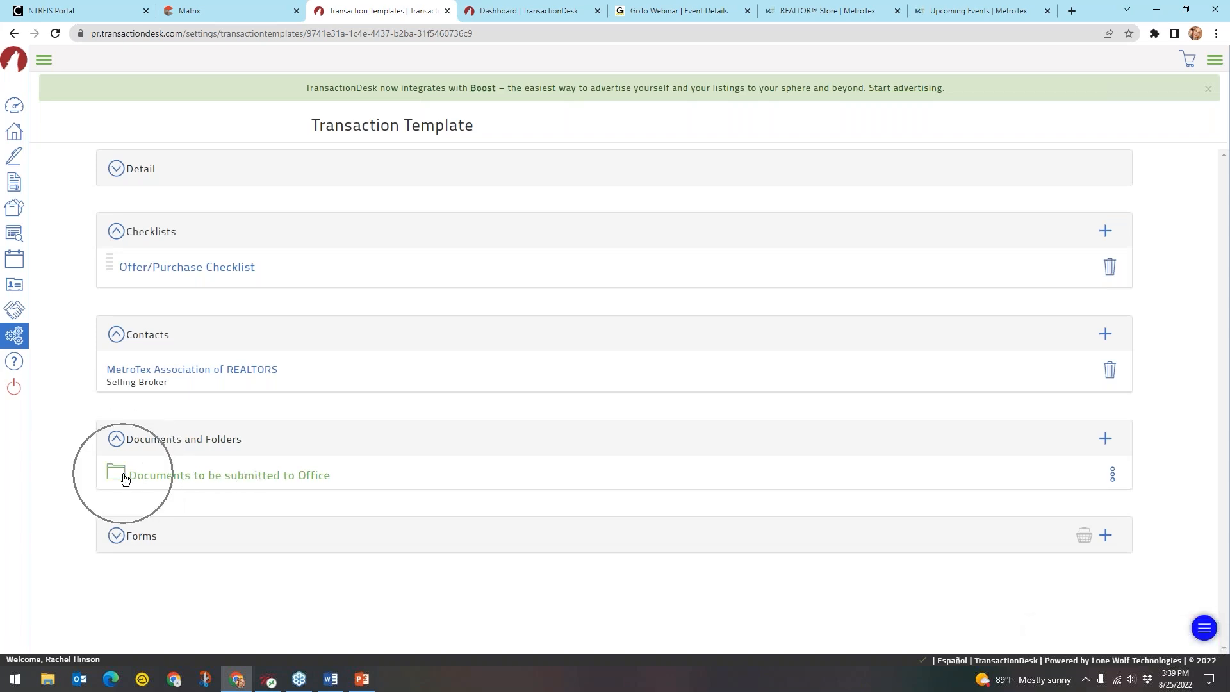
click(245, 481)
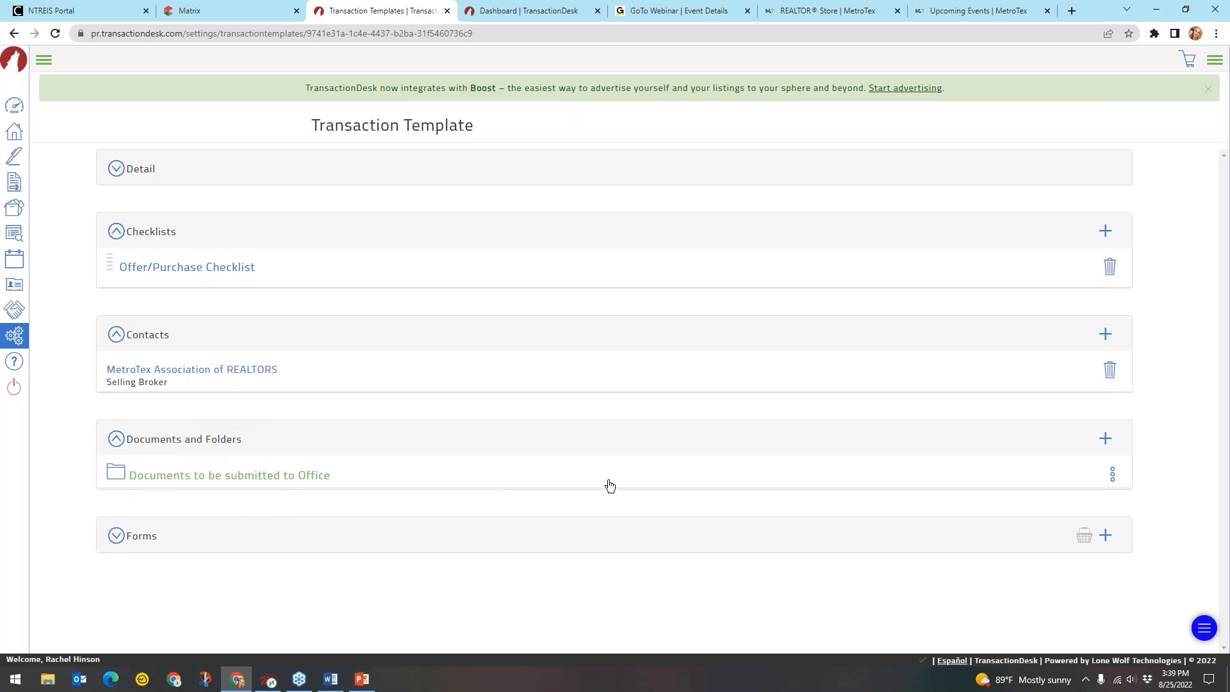
click(1106, 443)
click(1096, 488)
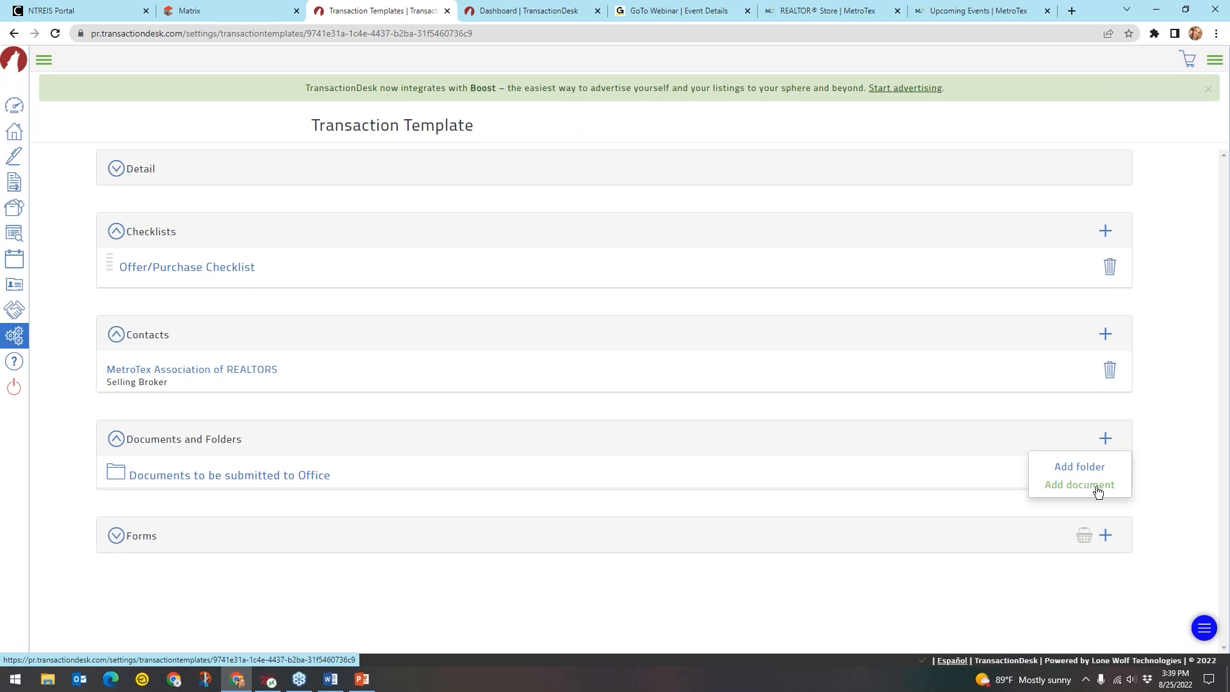
key(ctrl)
key(ctrl)
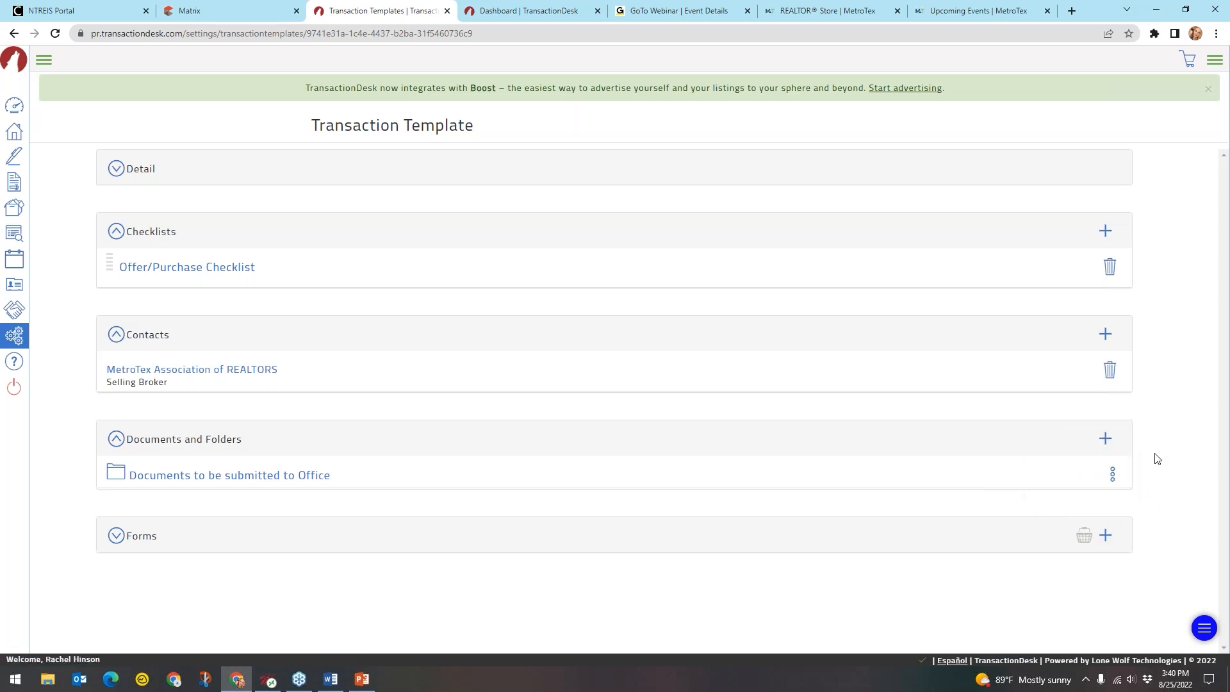
Add Information About Brokerage Services (TXR-2501) (Selling Side) to the template's forms
click(139, 548)
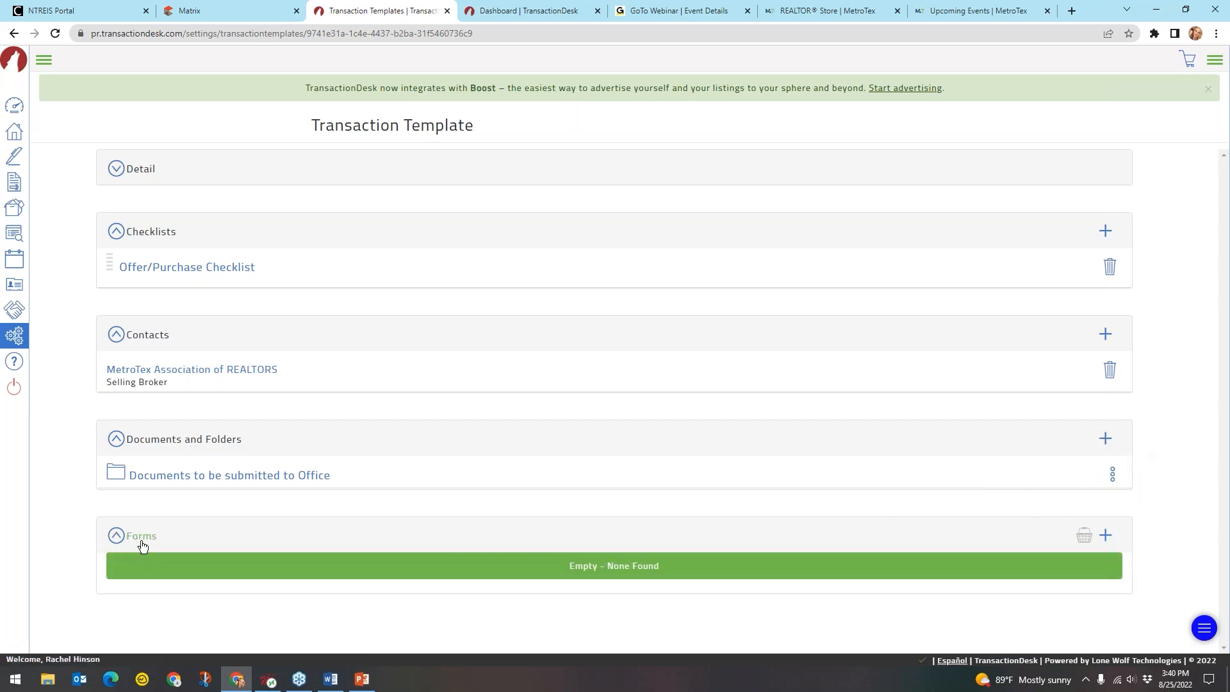
key(ctrl)
key(ctrl)
key(ctrl)
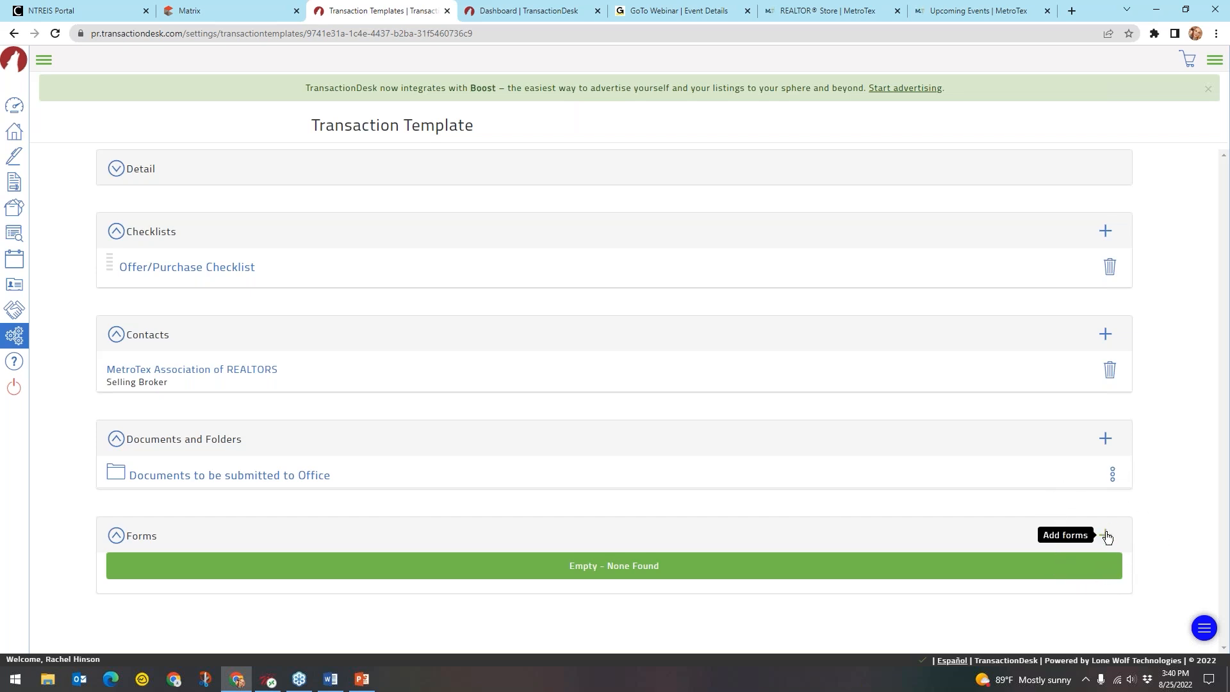
click(1104, 535)
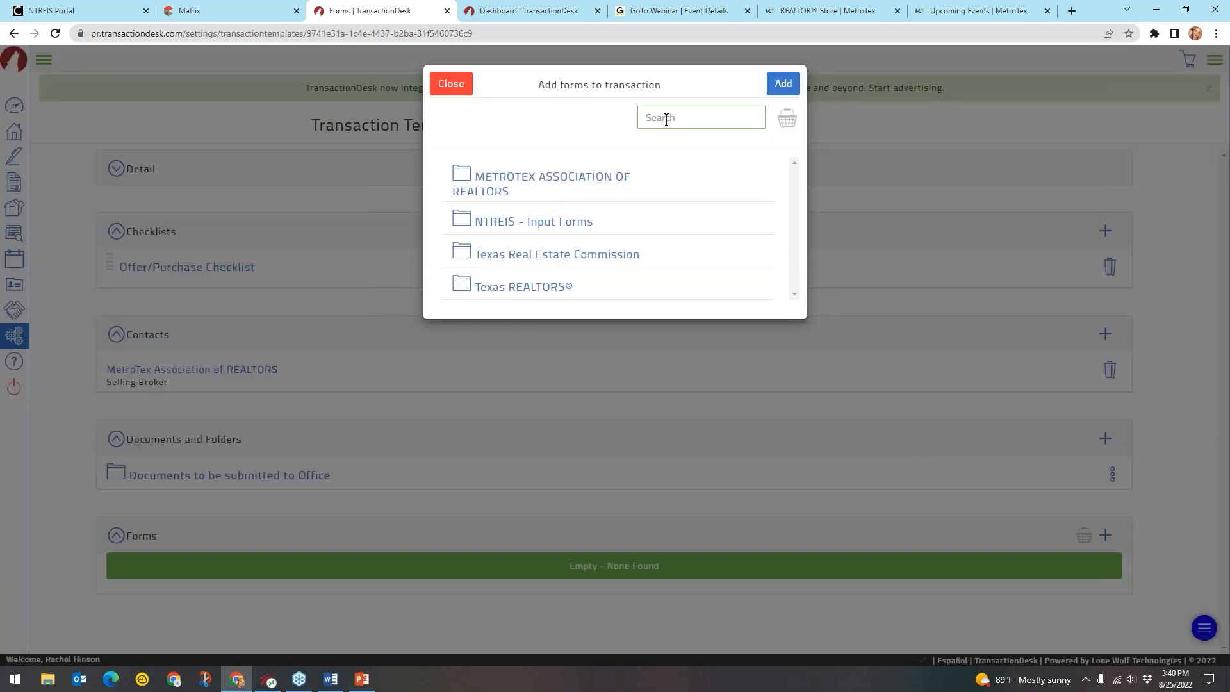
text(information about)
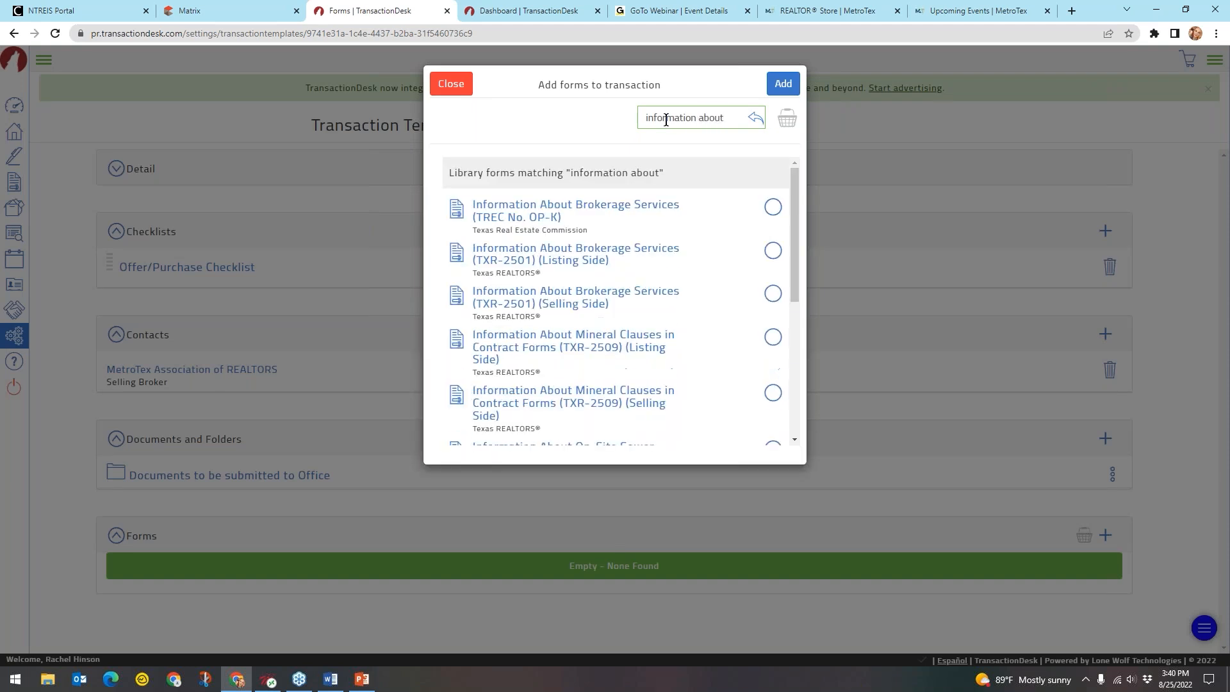
click(608, 306)
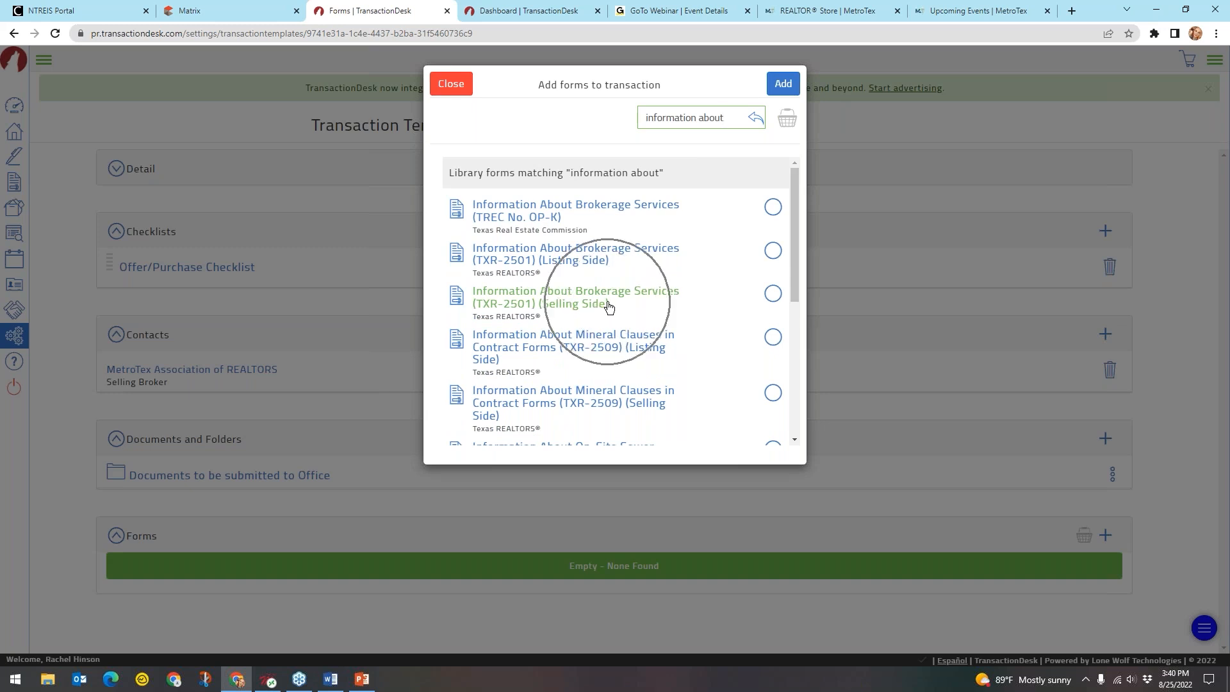
click(772, 293)
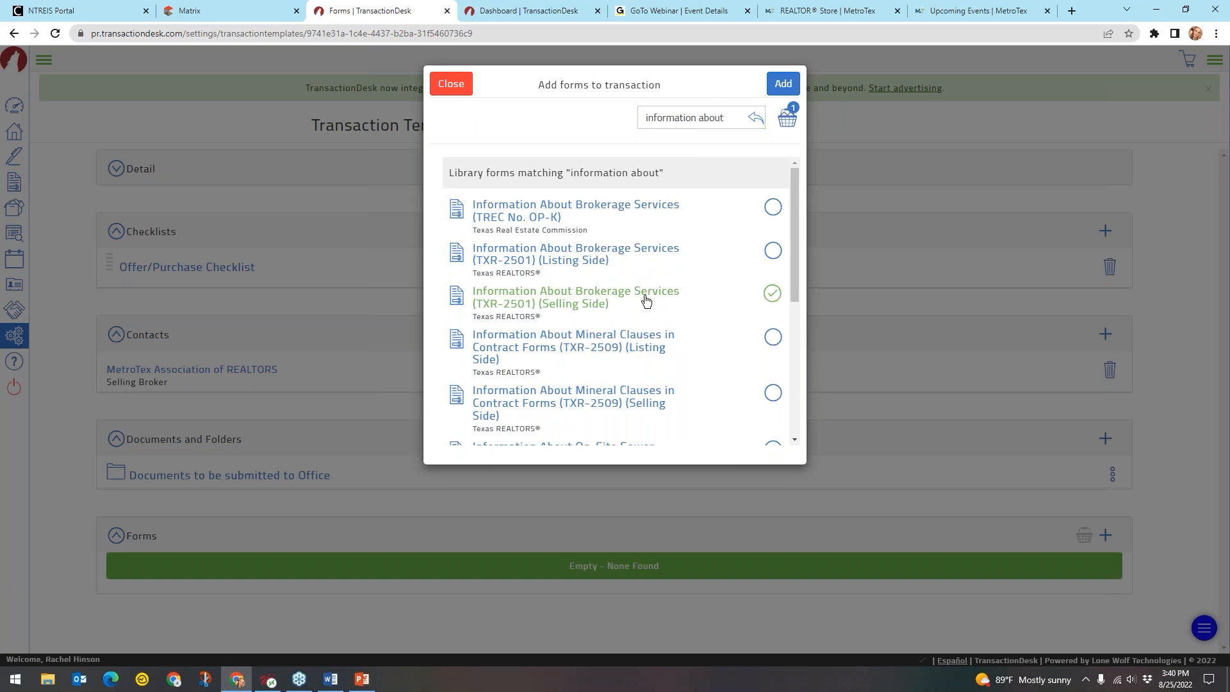
click(787, 86)
click(249, 569)
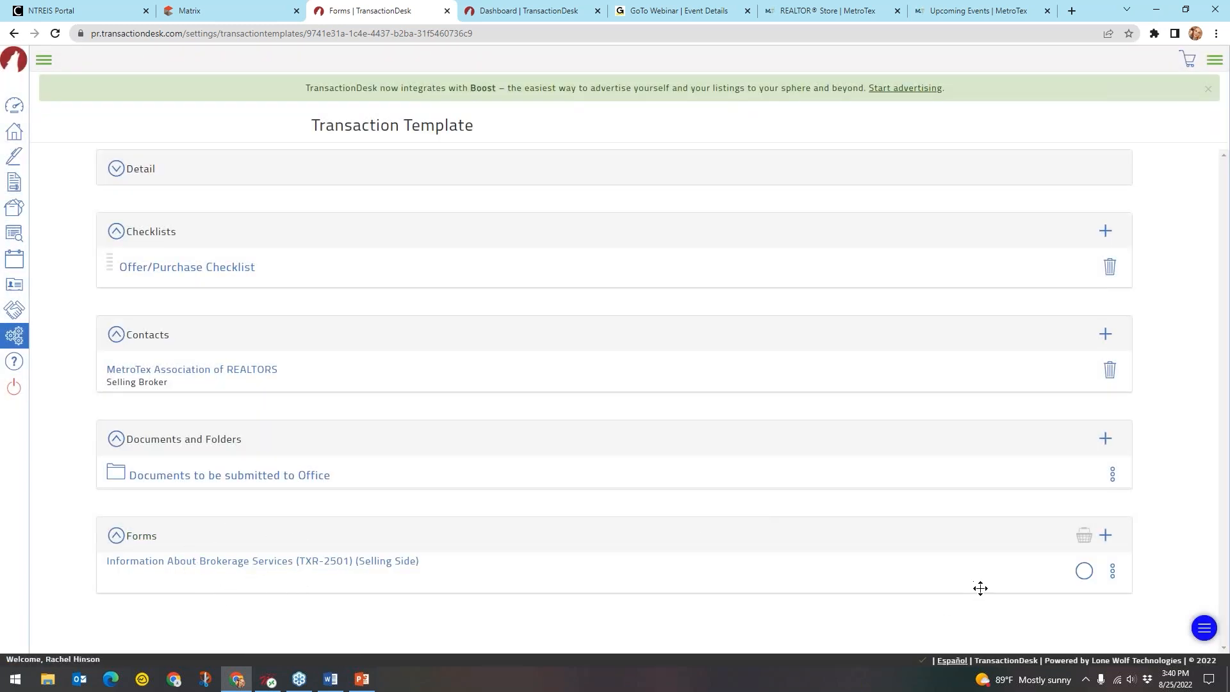
Add the TREC One to Four Family Residential Contract and expand Forms to confirm both
click(1106, 540)
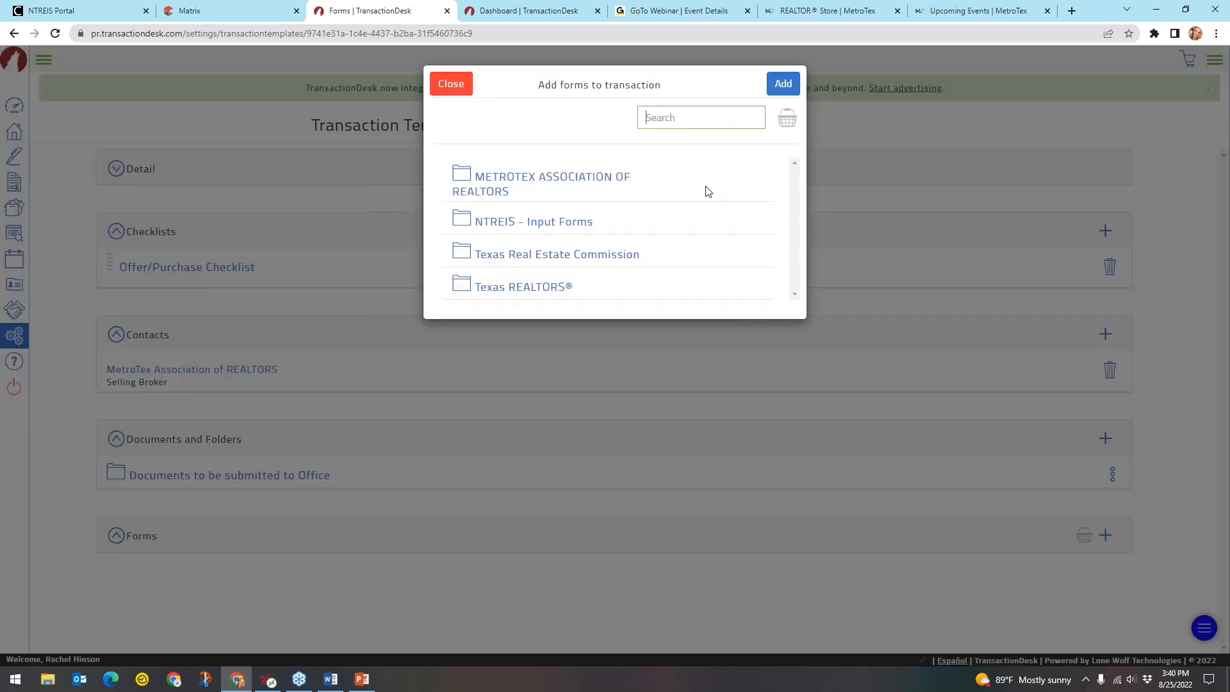
text(one to four)
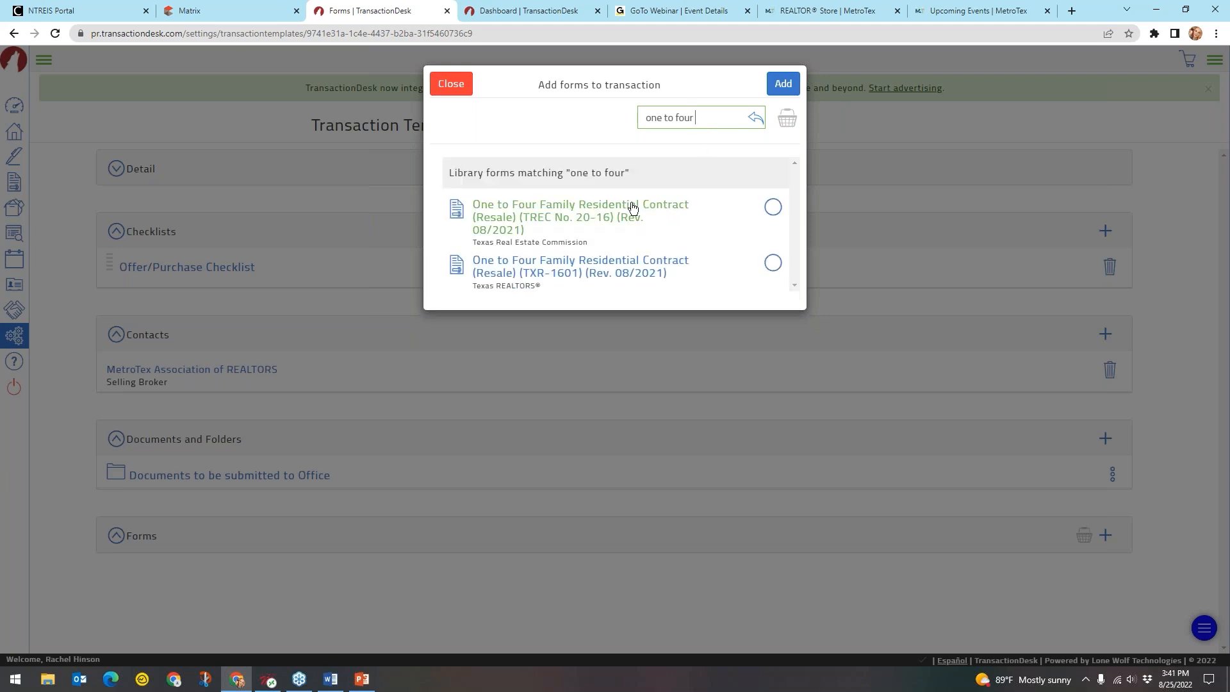
click(773, 206)
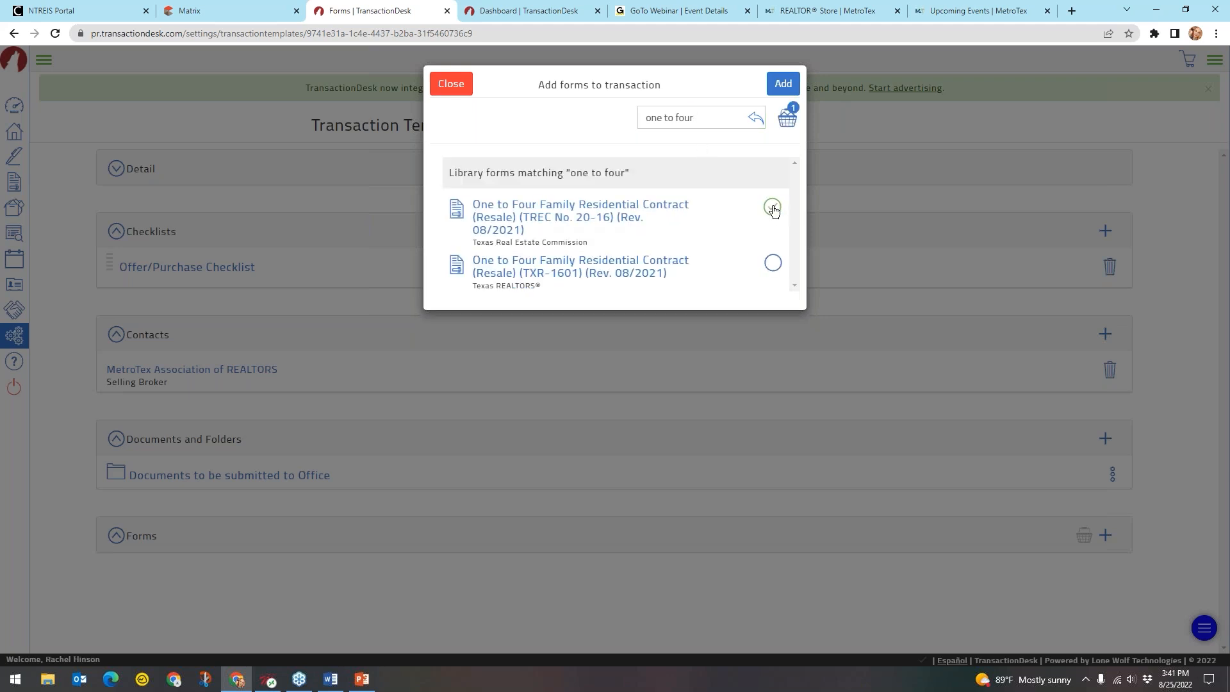
click(780, 86)
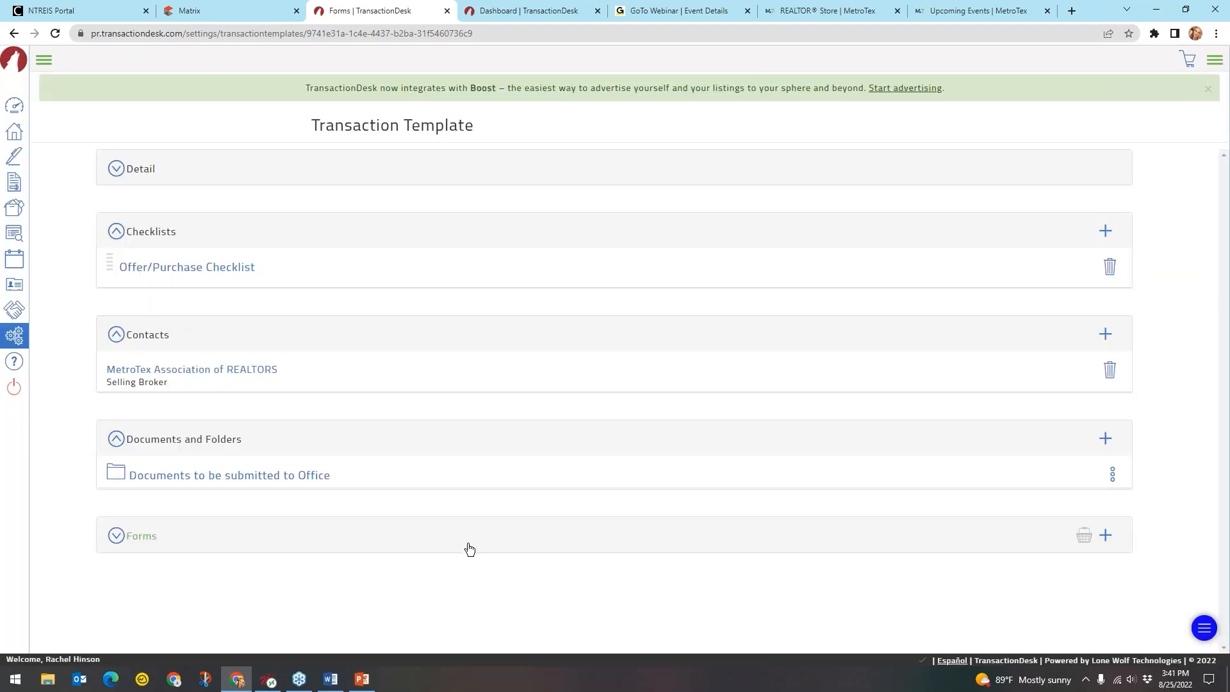
scroll(396, 550, down, 1)
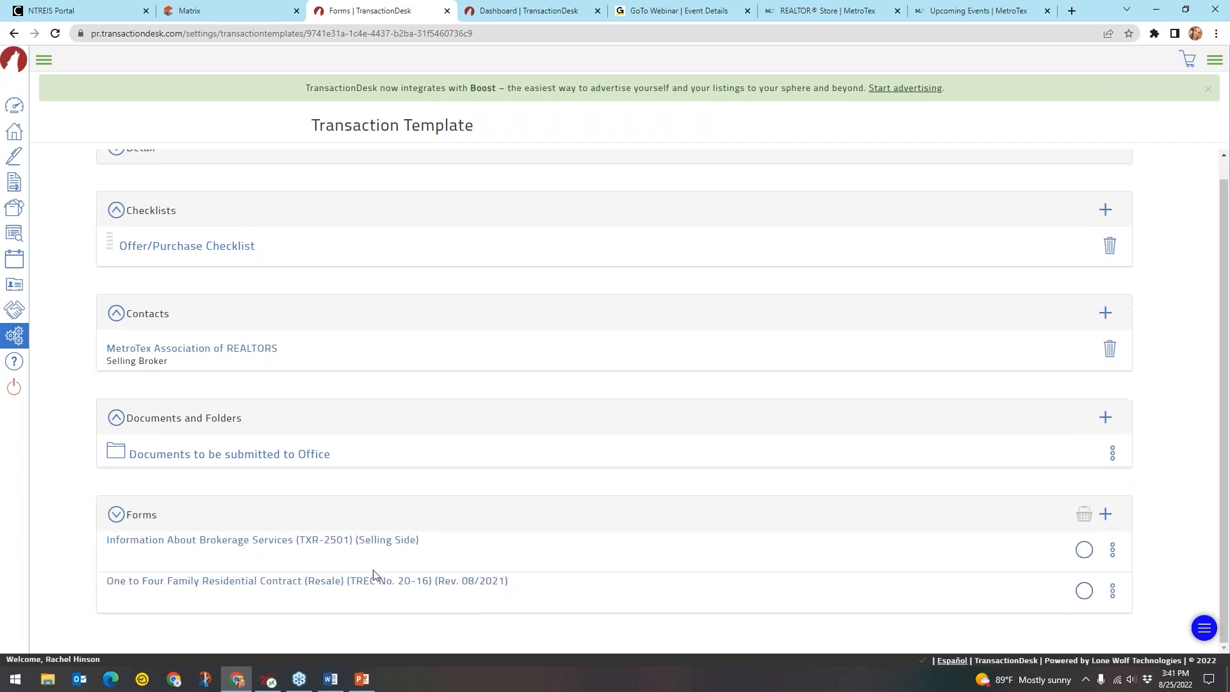
click(372, 583)
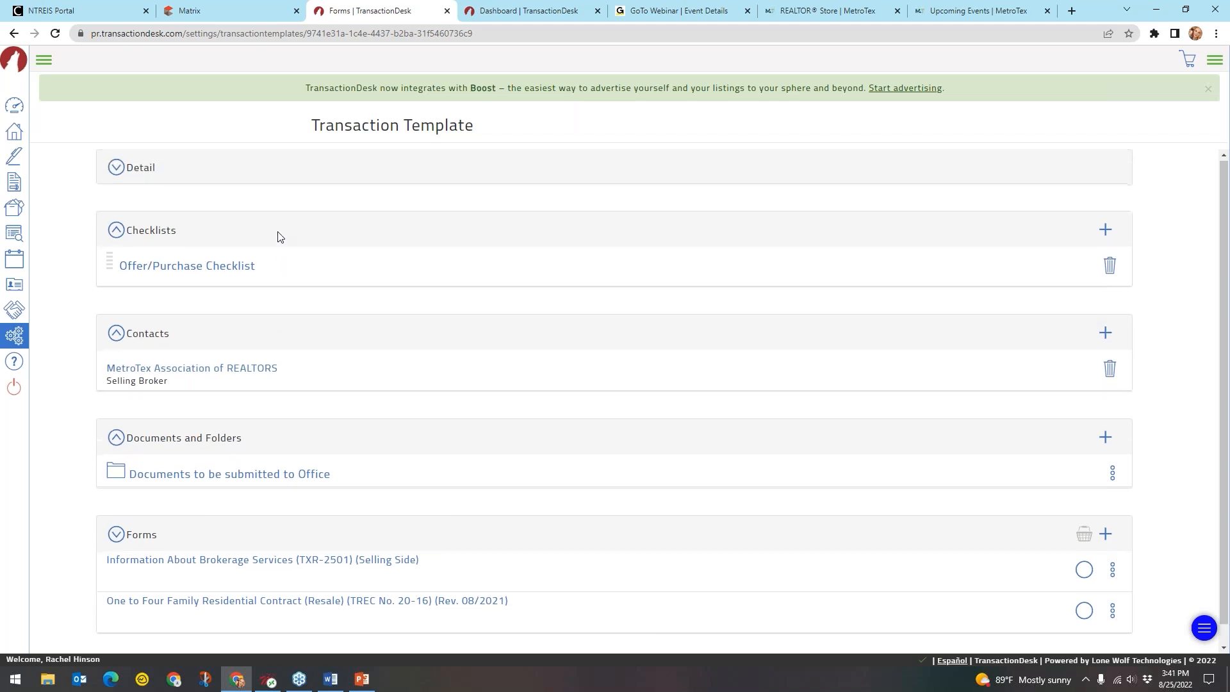
scroll(278, 237, down, 1)
scroll(277, 237, up, 1)
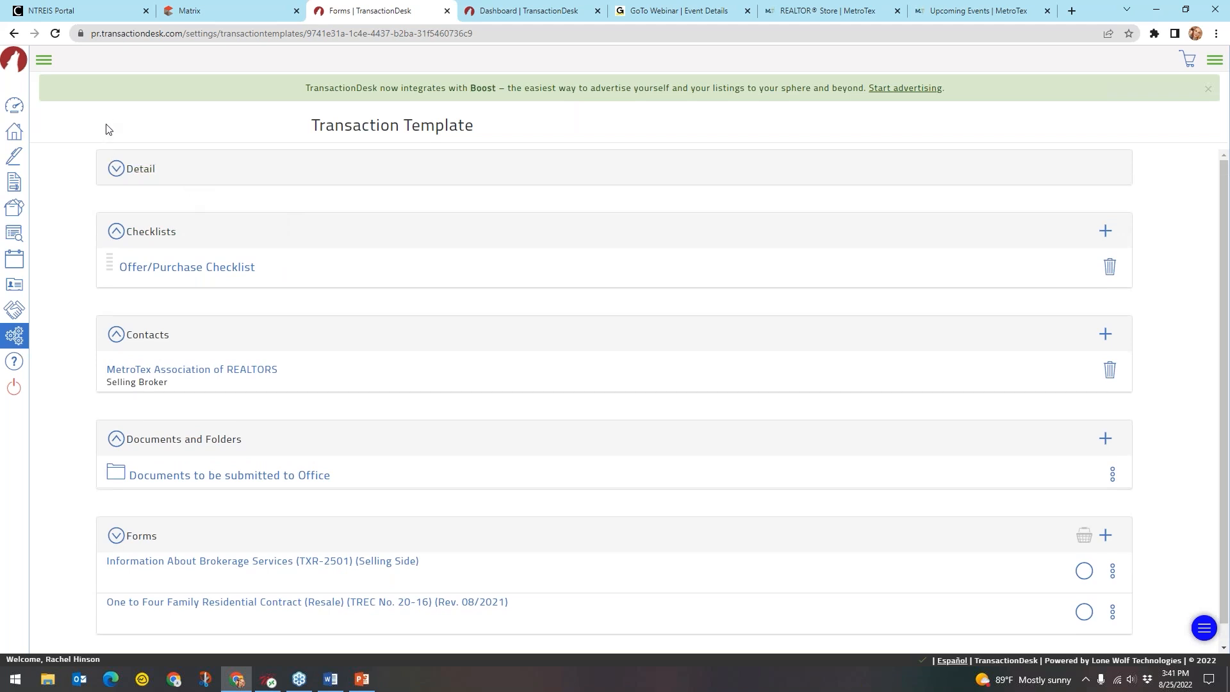
Go to the Checklist Manager in Settings and begin a new personal checklist
click(44, 62)
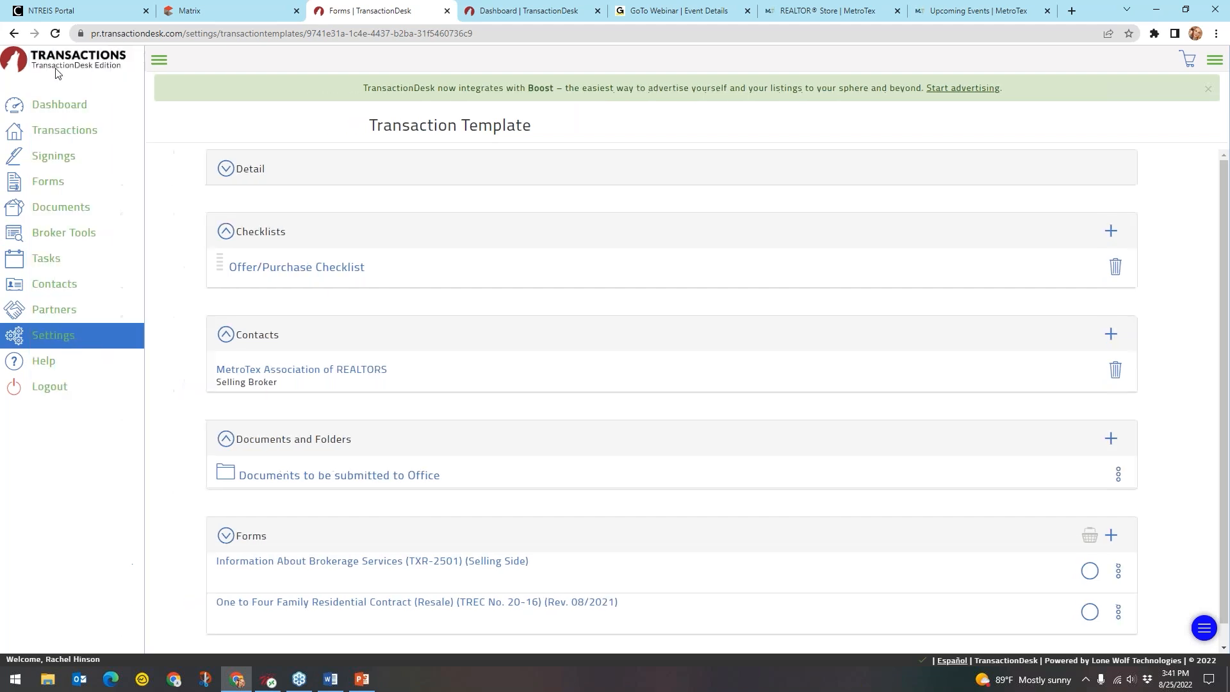
click(49, 338)
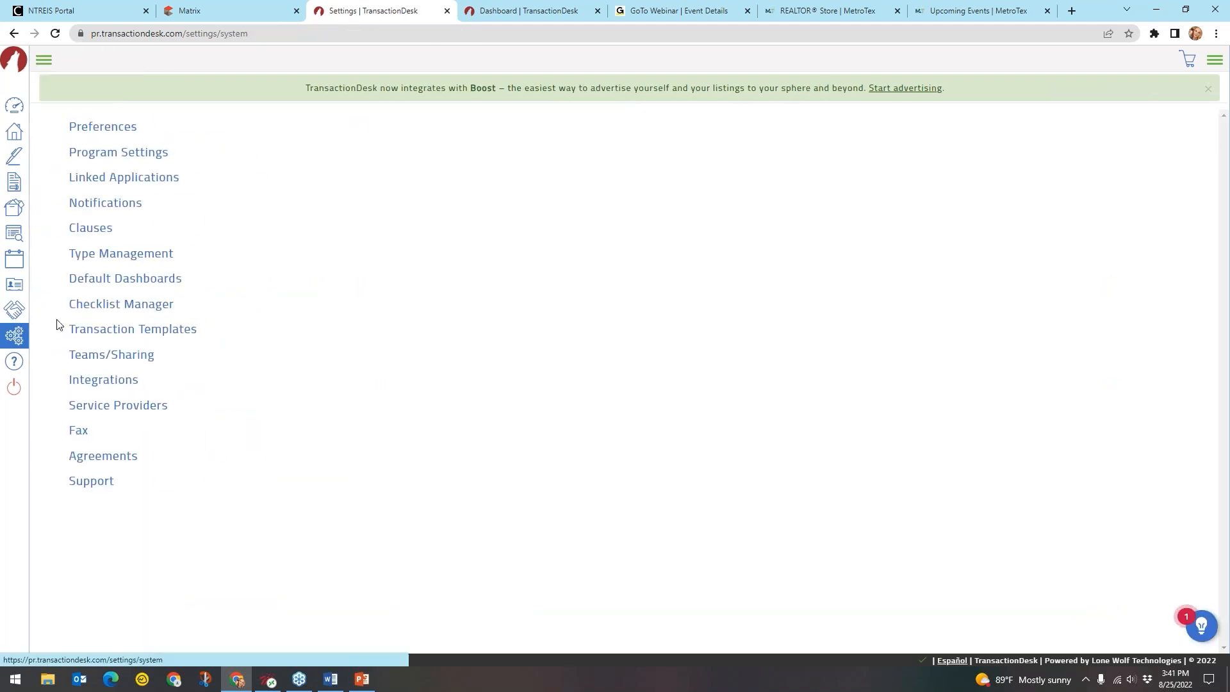
click(157, 309)
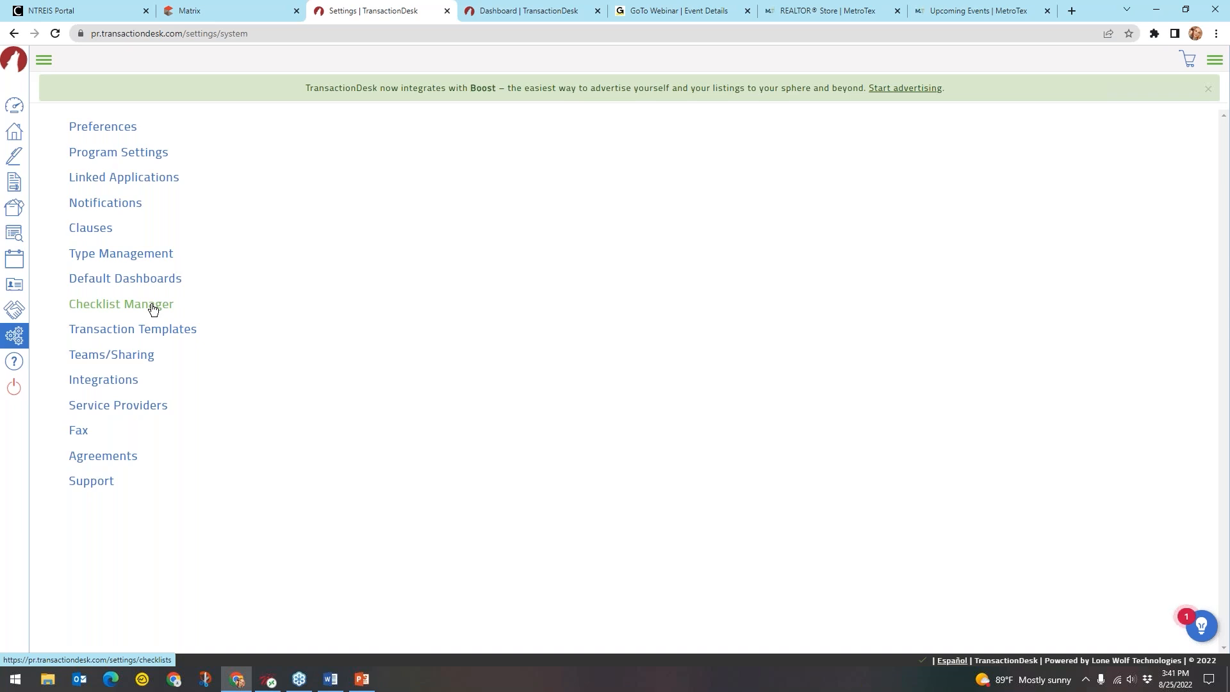
click(153, 307)
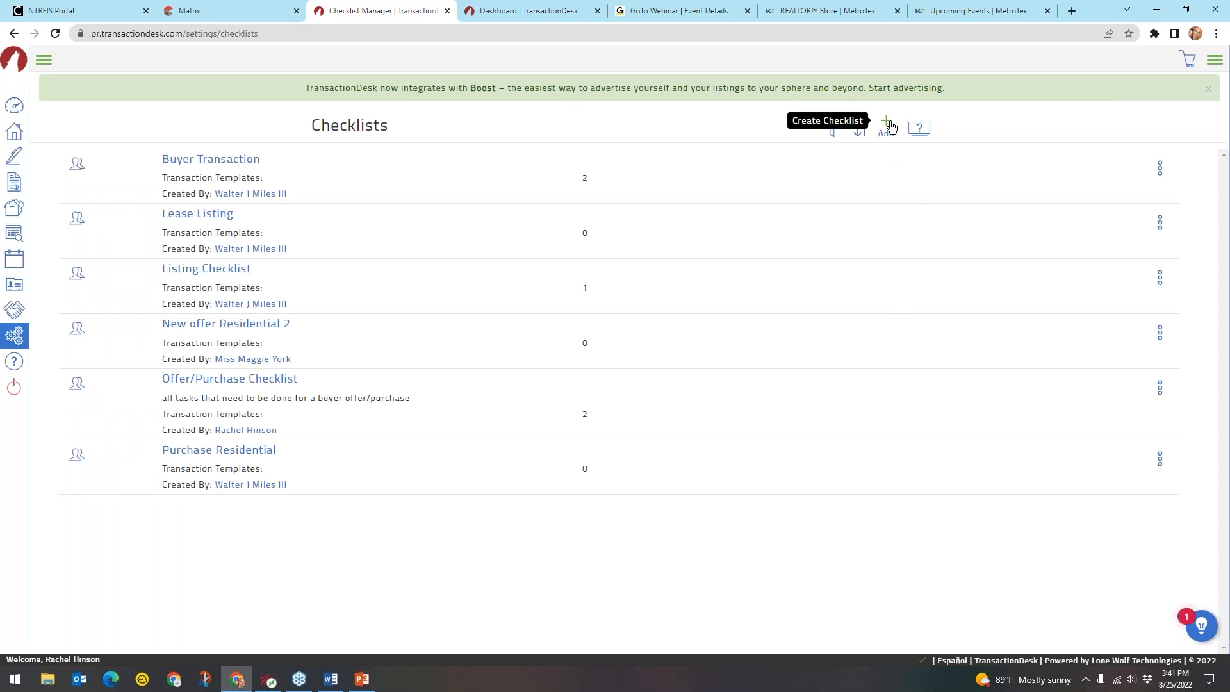
click(884, 127)
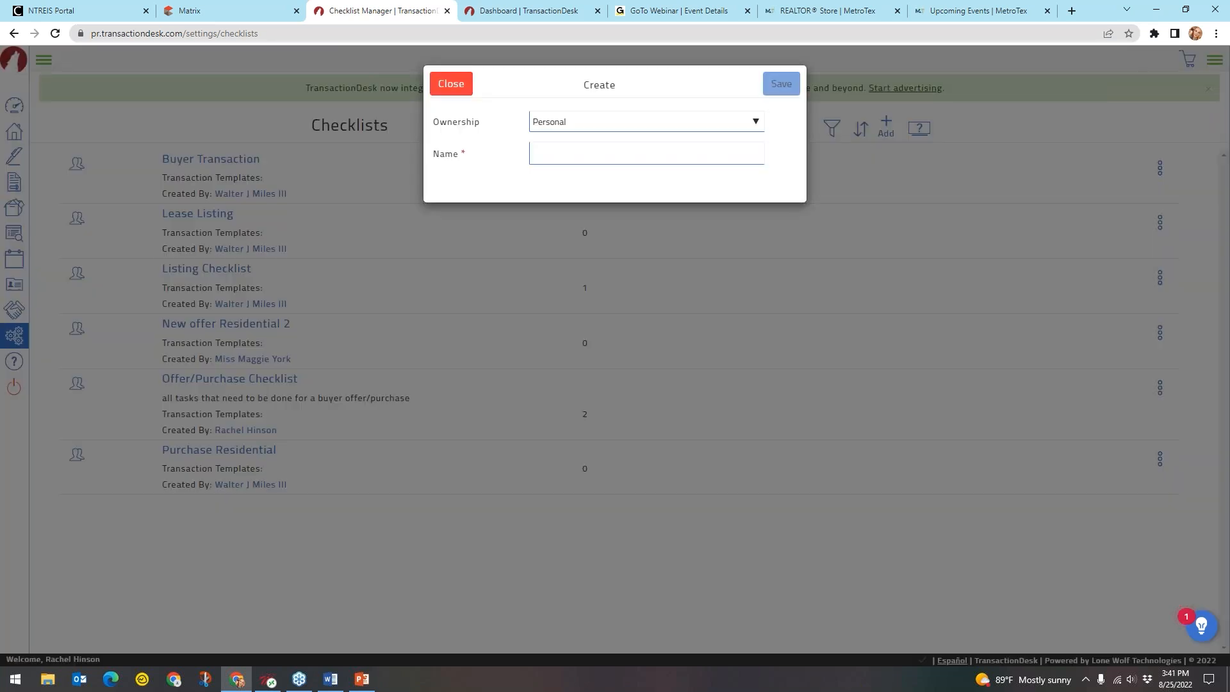
Save a new office-owned checklist named 'Purchase Transaction Checklist'
click(627, 123)
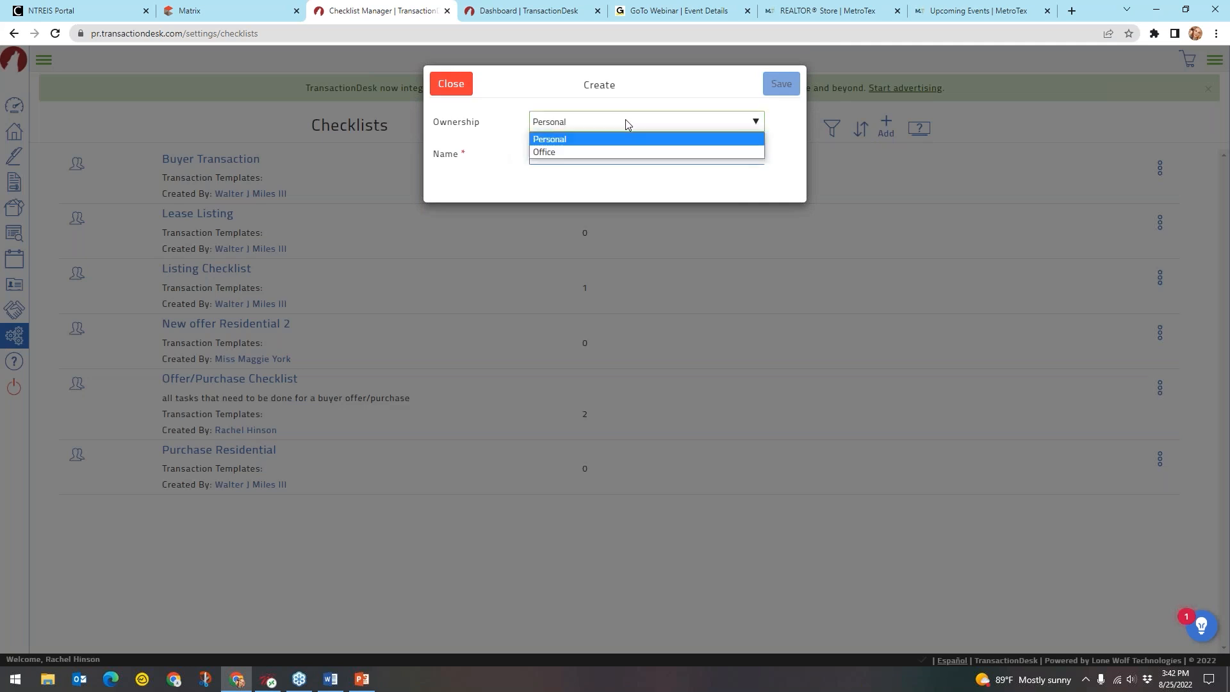
click(592, 152)
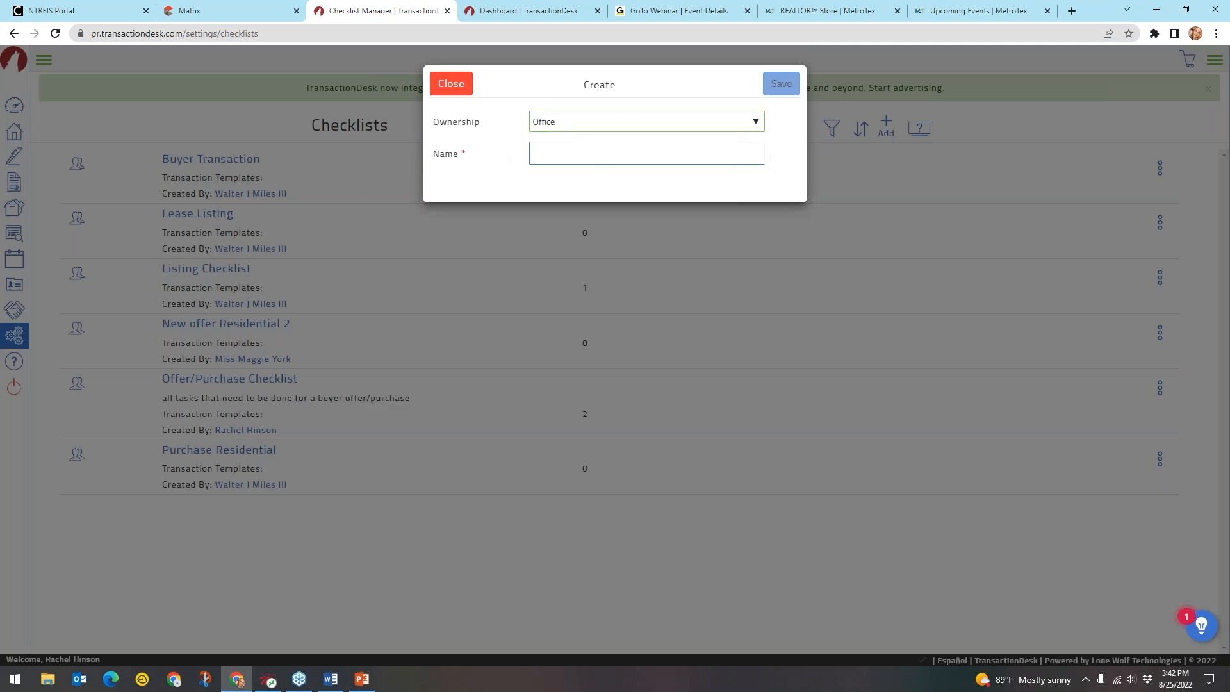
click(581, 158)
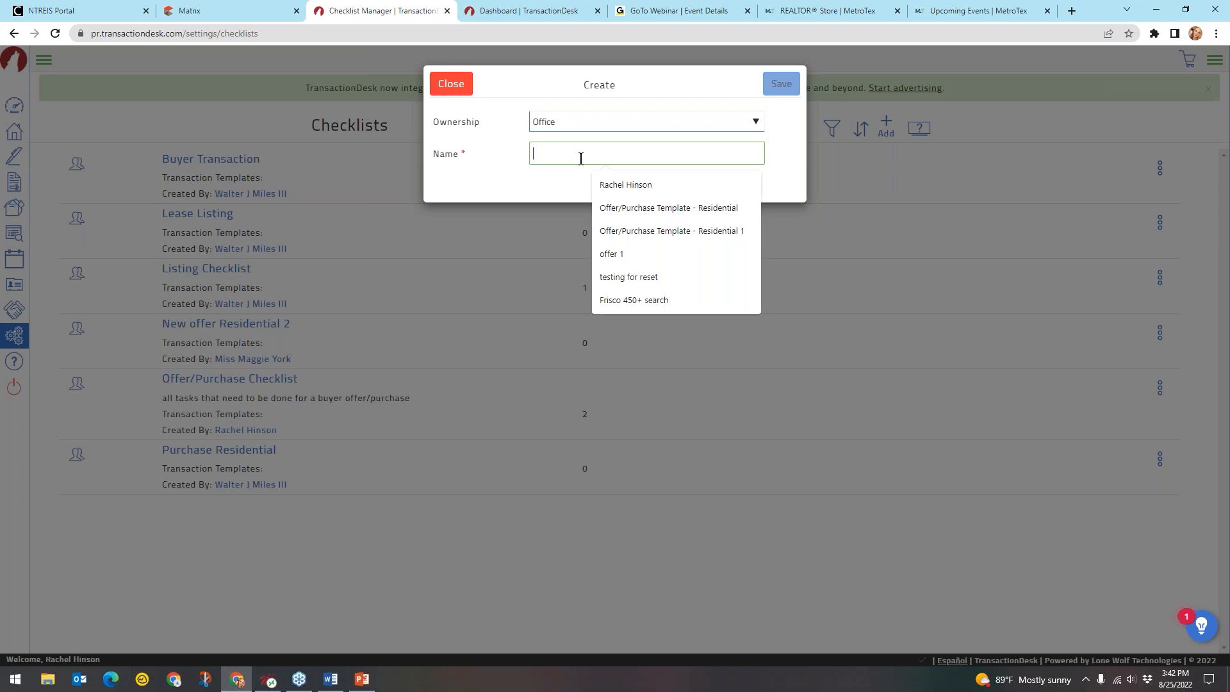
text(Purcha)
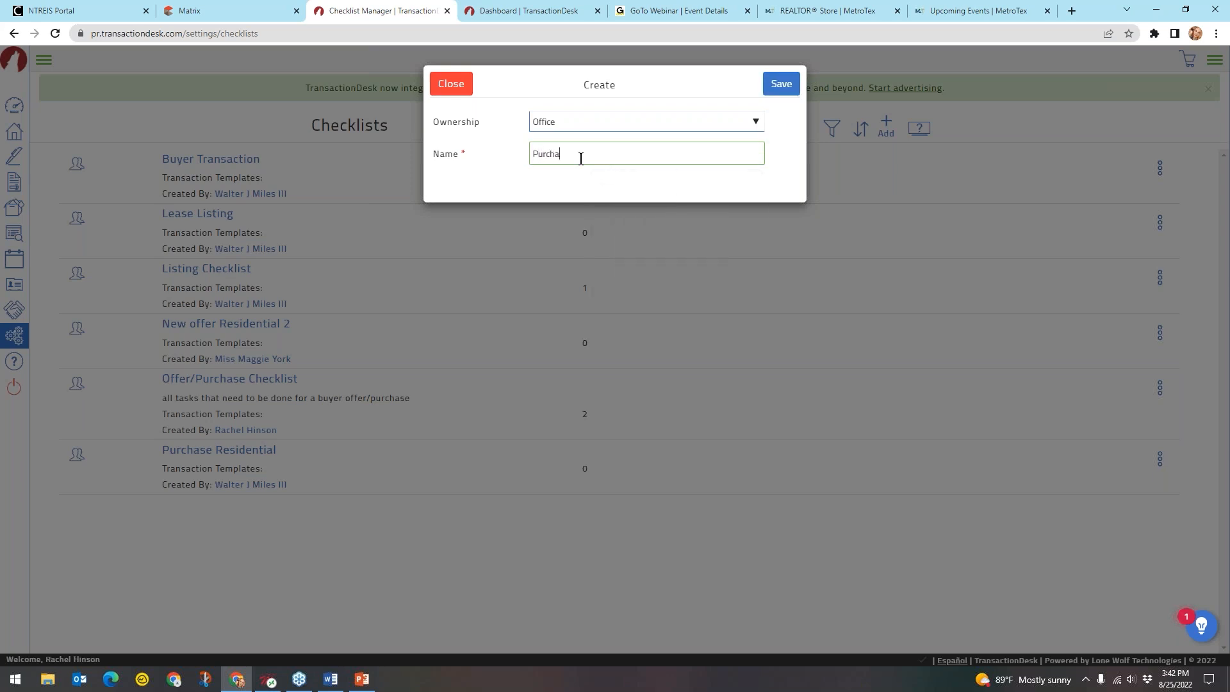
text(se Transaction Checklist)
click(780, 84)
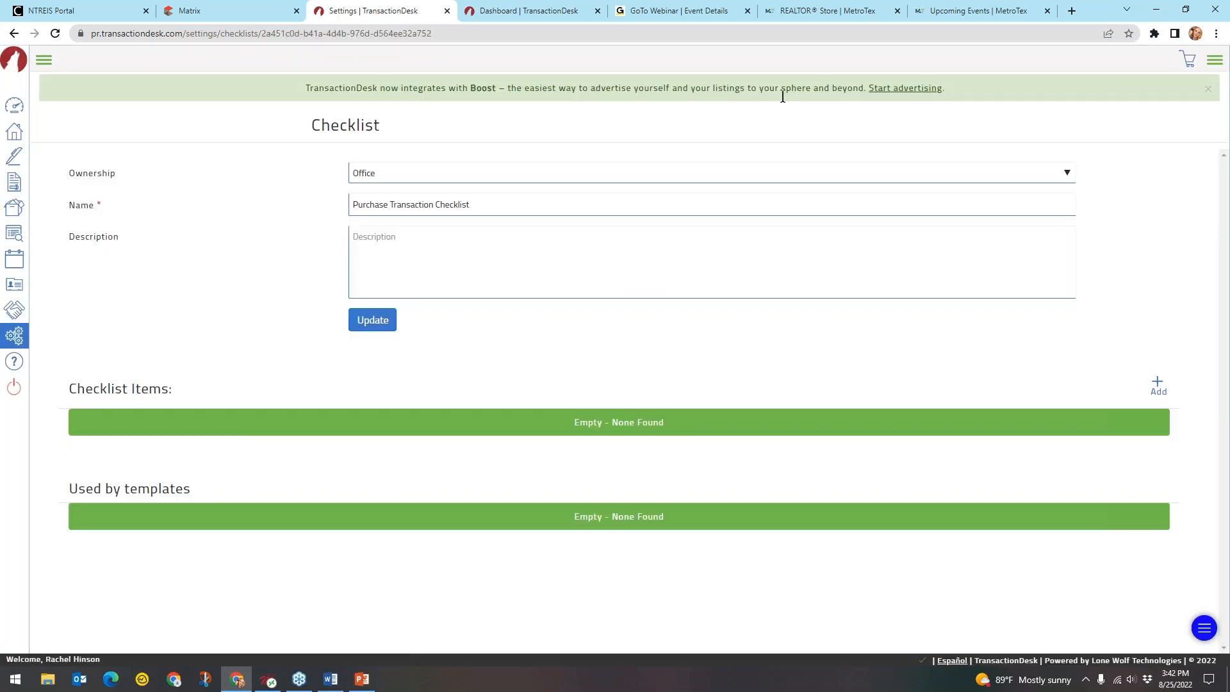
click(404, 249)
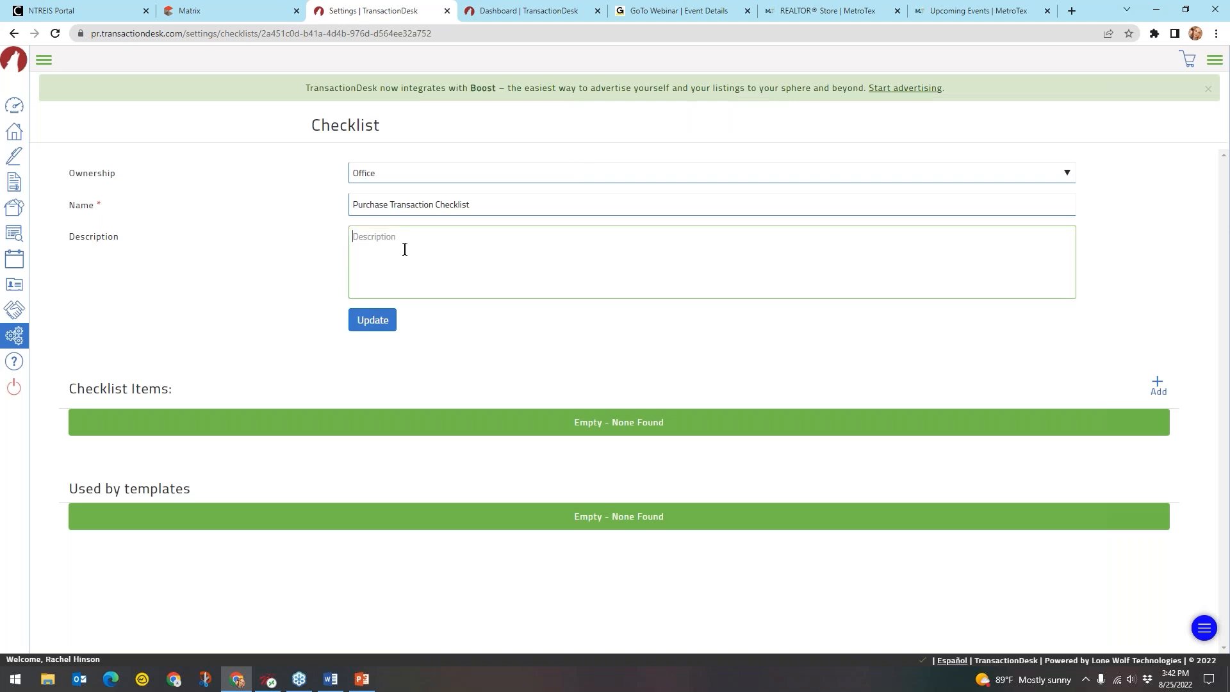
Save the checklist description 'To-Do items for a purchase transaction. Don't skip any!'
text(To-Do items for a purchase transaction. Don't skip any!)
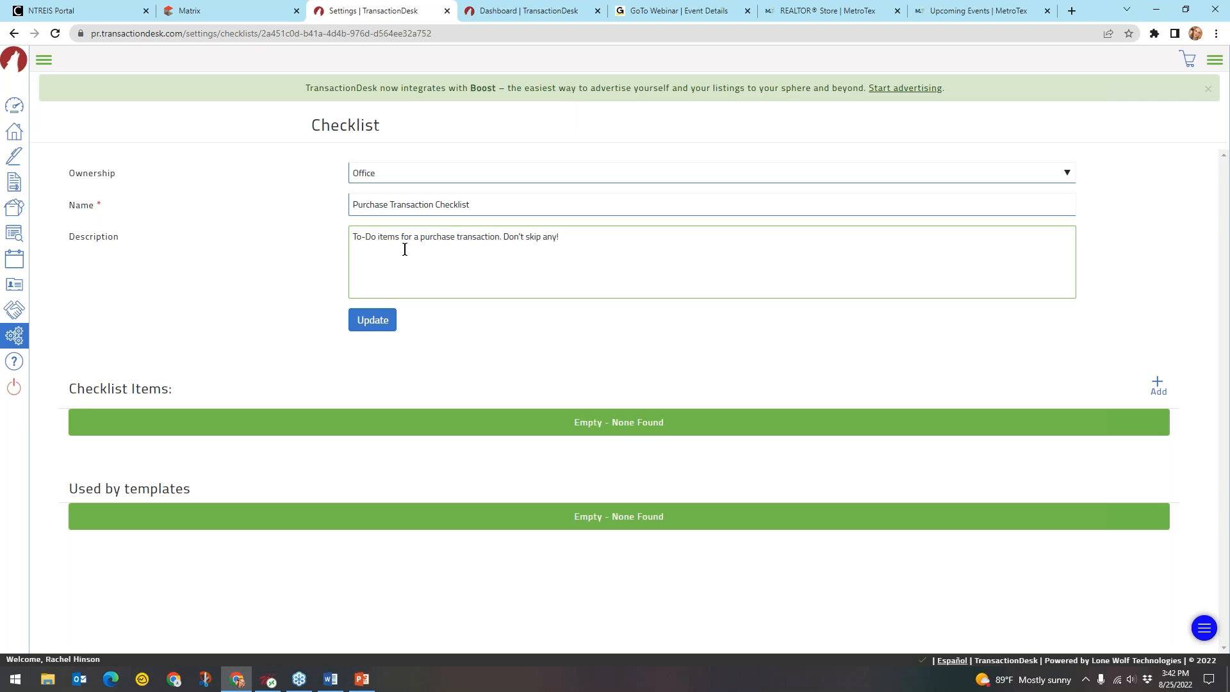
click(383, 320)
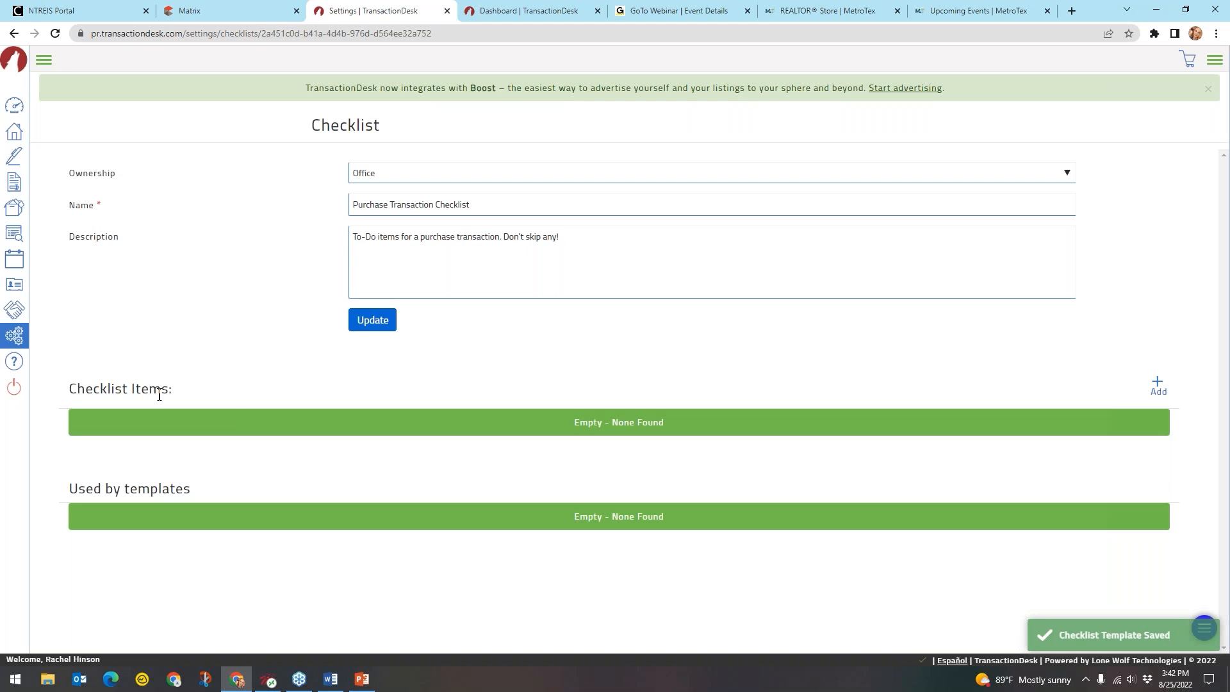
click(1158, 384)
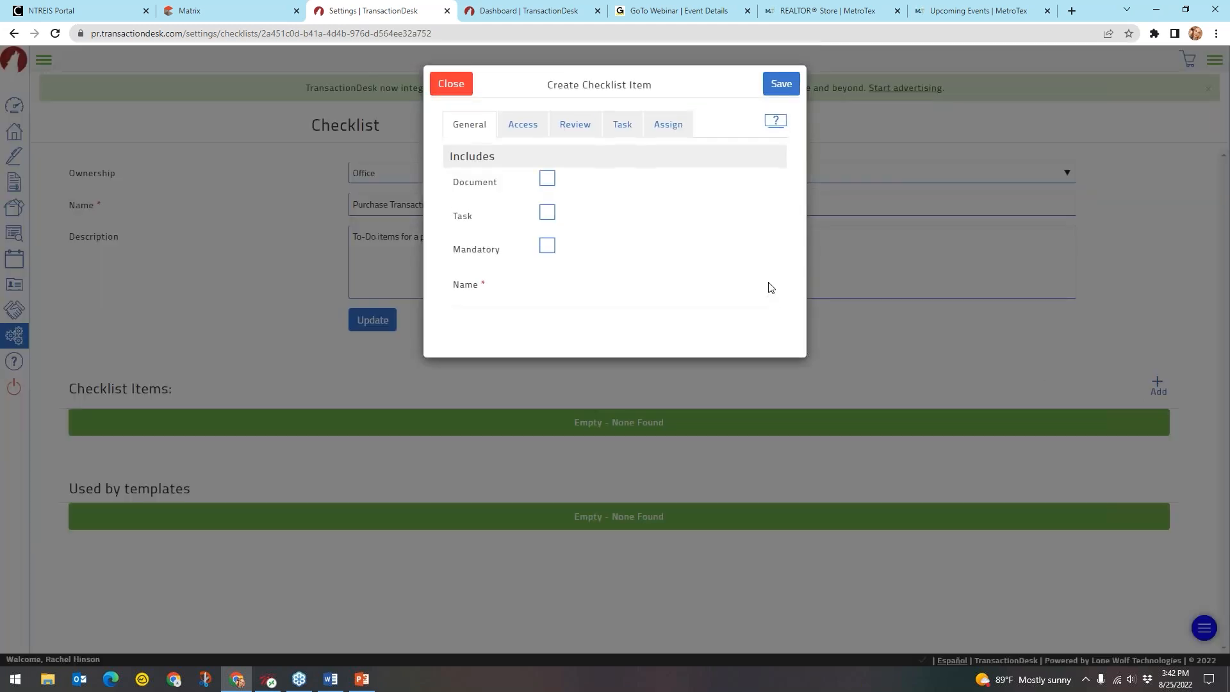
Start a mandatory task item named 'Get IABS signed'
click(548, 213)
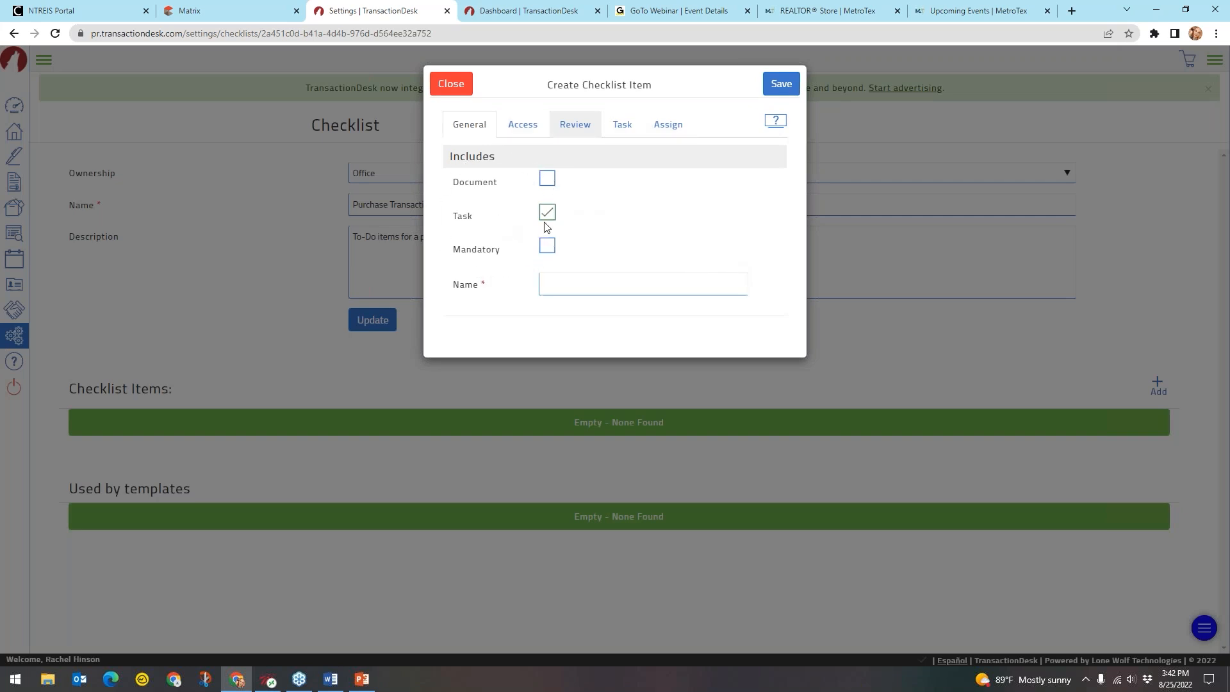
click(546, 246)
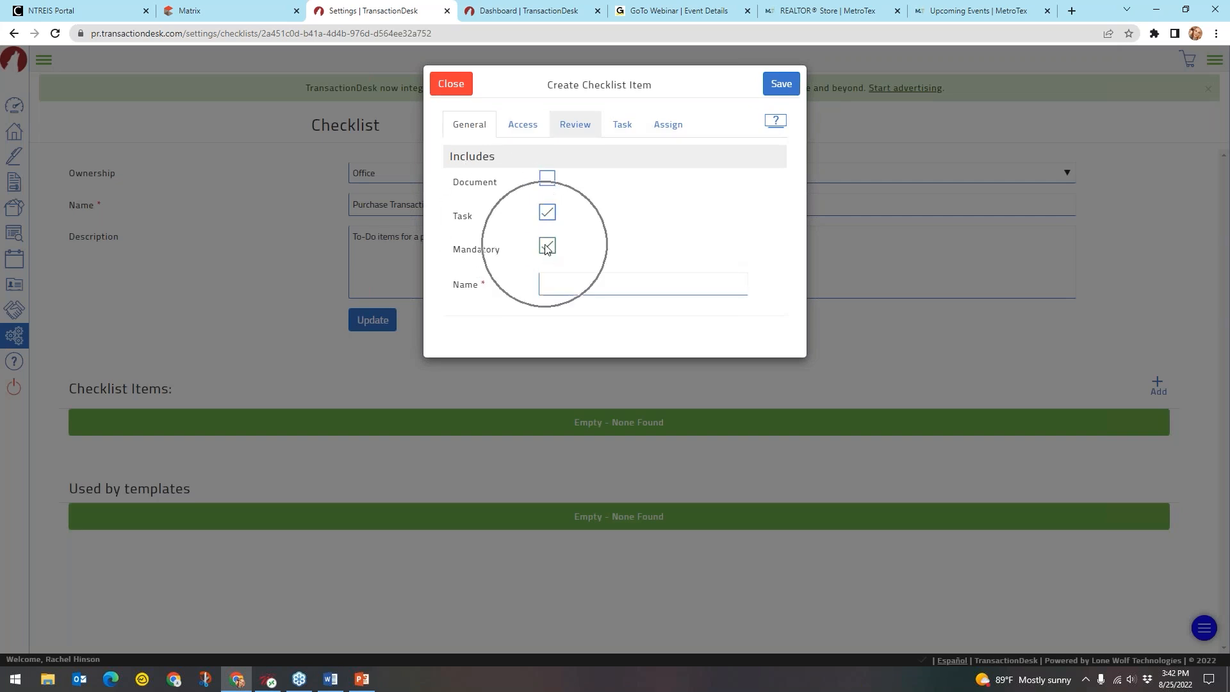
click(569, 277)
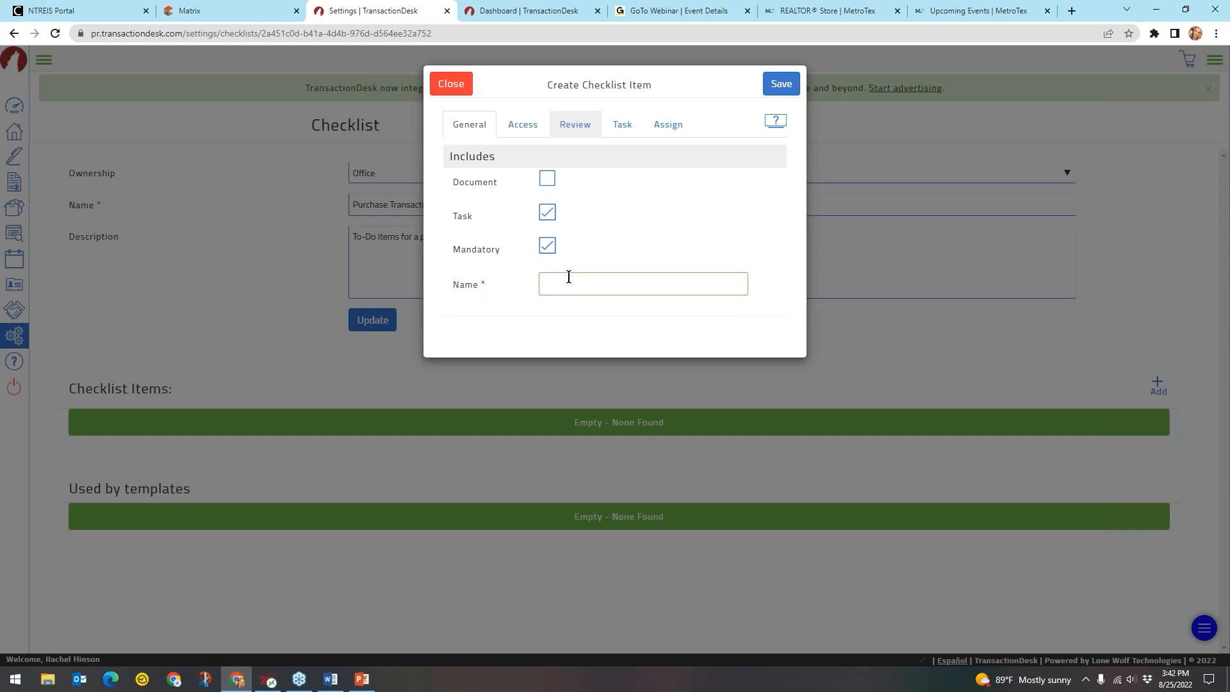
text(Get IABS signed)
click(588, 126)
click(620, 125)
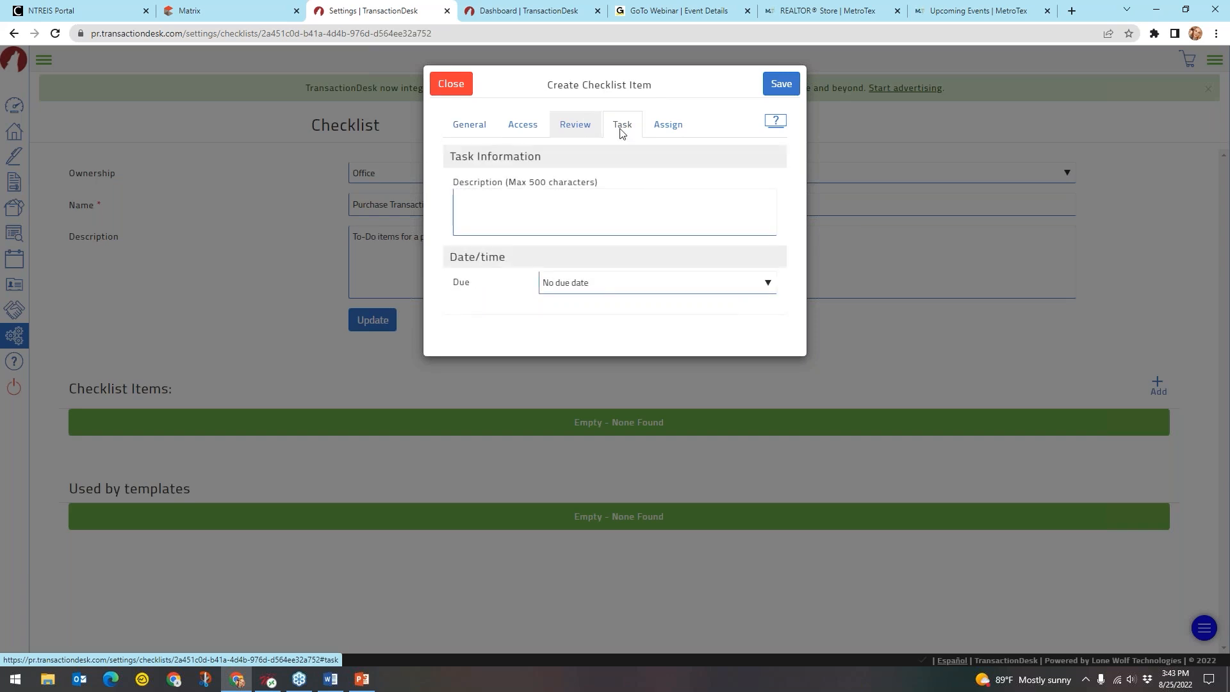
Make the task due 1 day before the Offer Date, with a 1-day reminder
click(520, 210)
key(ctrl)
key(ctrl)
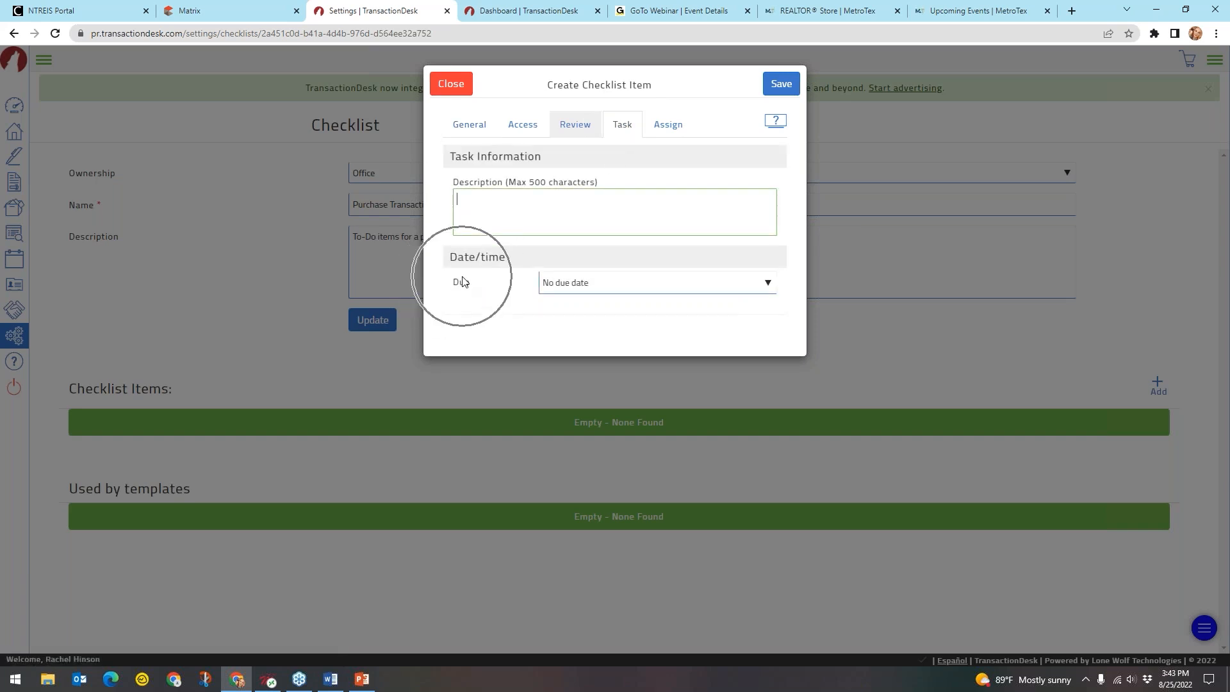
click(626, 284)
click(617, 301)
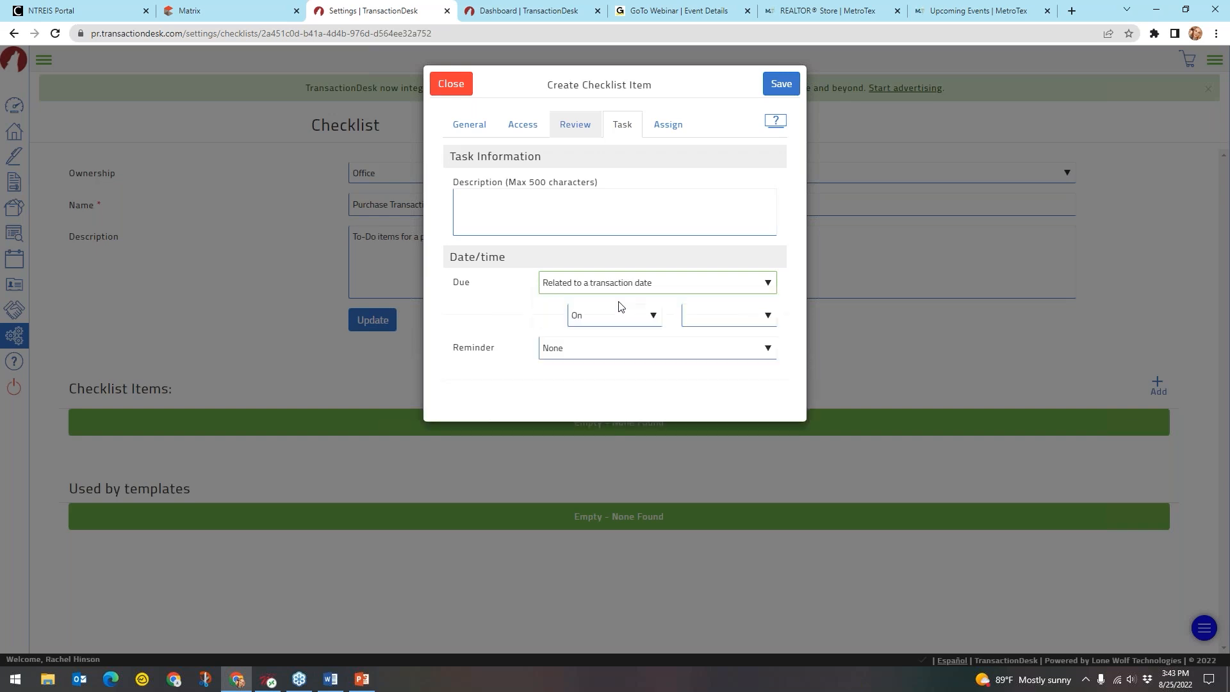
click(632, 323)
click(622, 334)
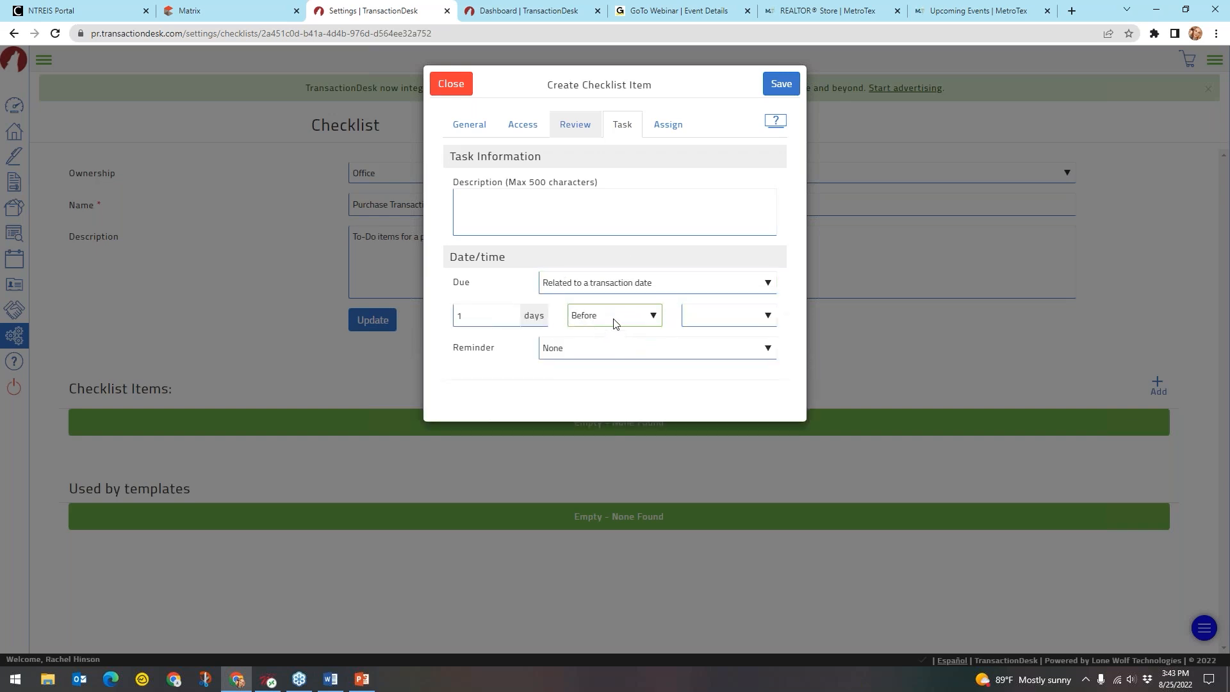
click(728, 318)
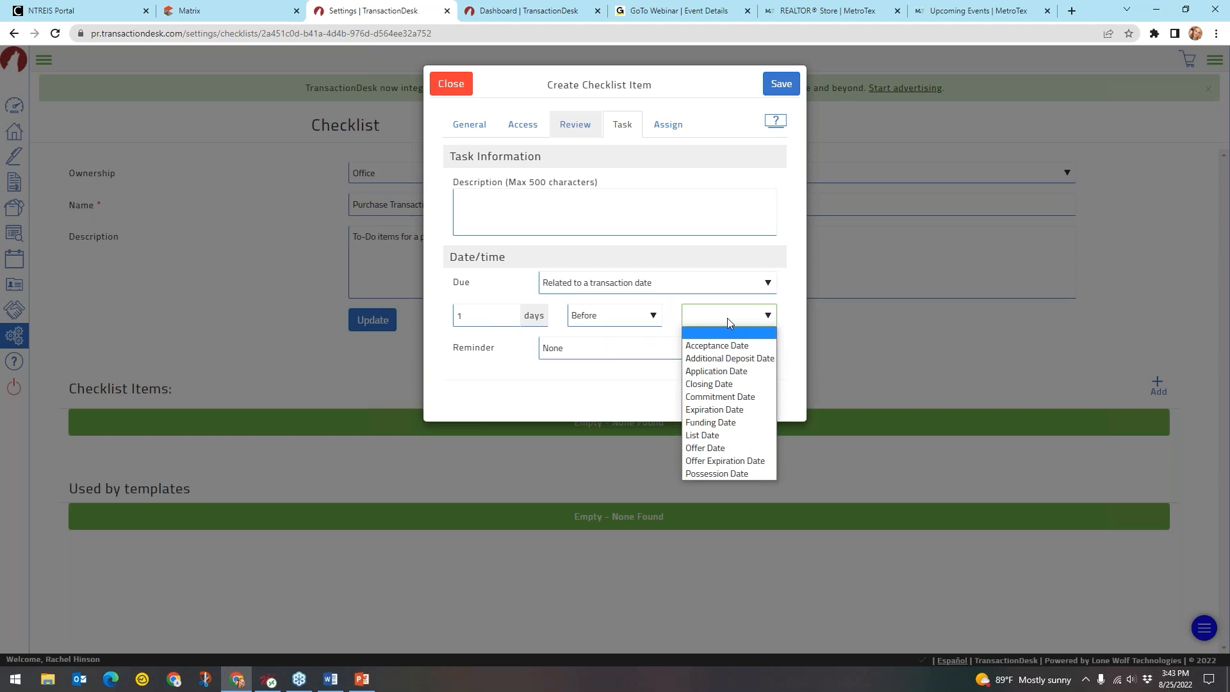
click(712, 447)
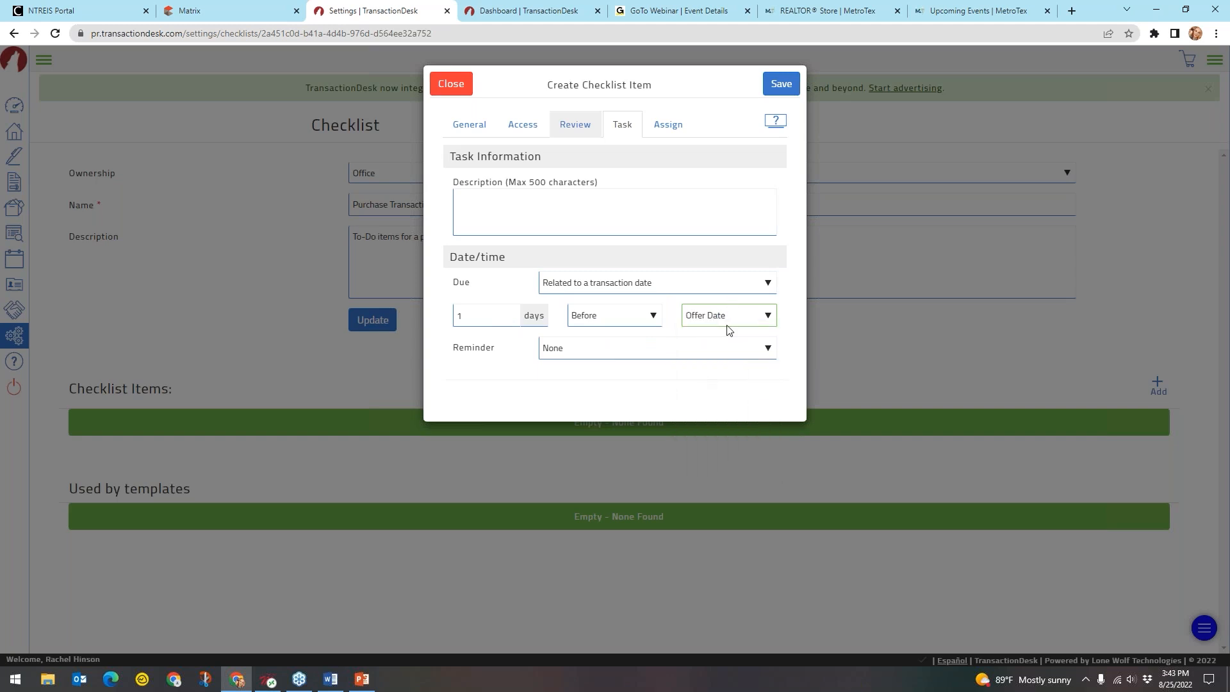
click(706, 347)
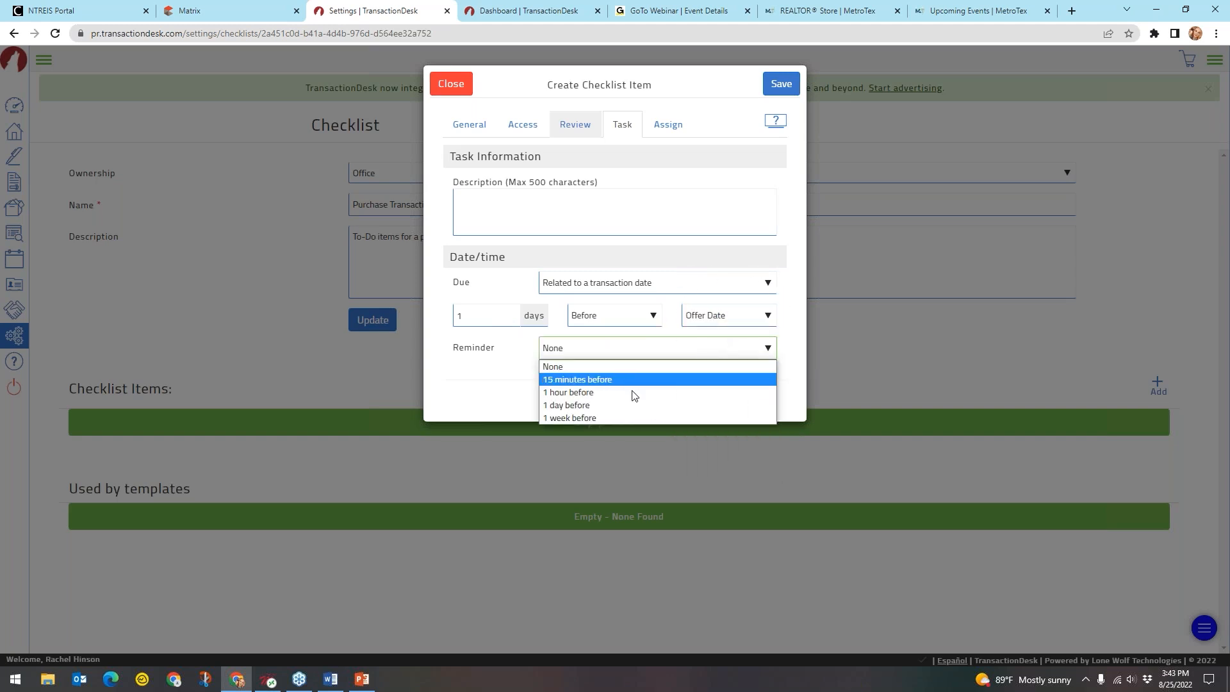
click(617, 406)
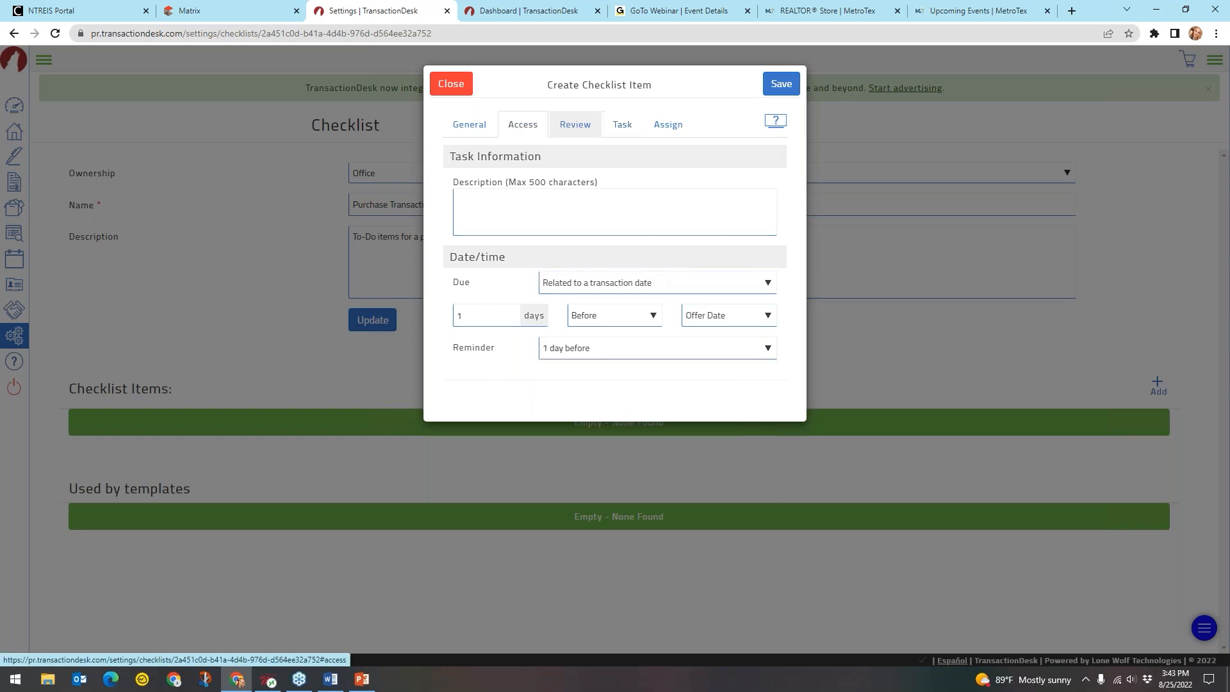
Keep access open to all contact types, review assignee settings, and save the item
click(523, 124)
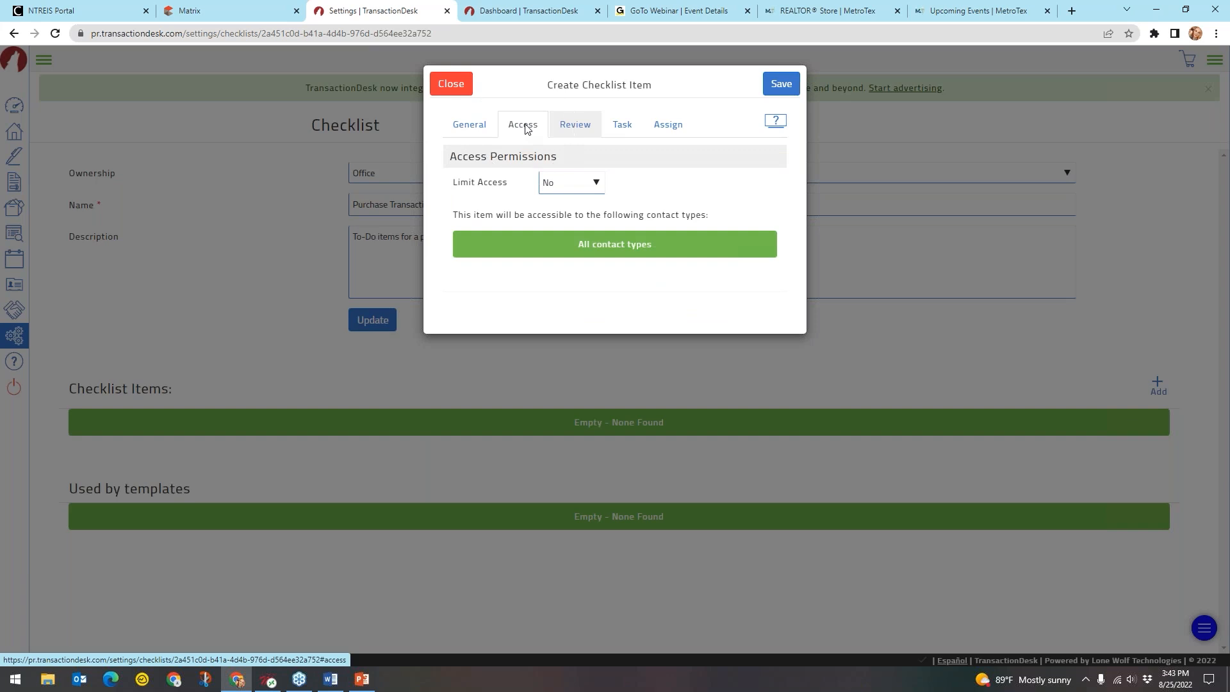
click(568, 186)
click(535, 190)
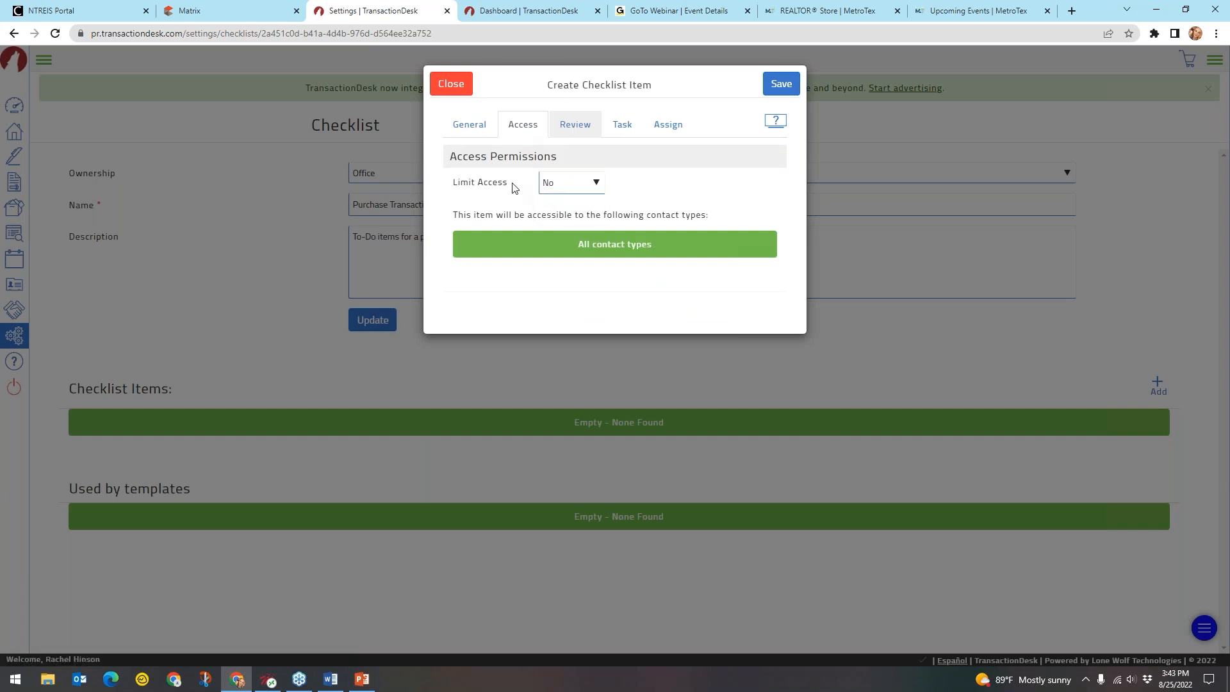
click(535, 125)
click(621, 125)
click(667, 126)
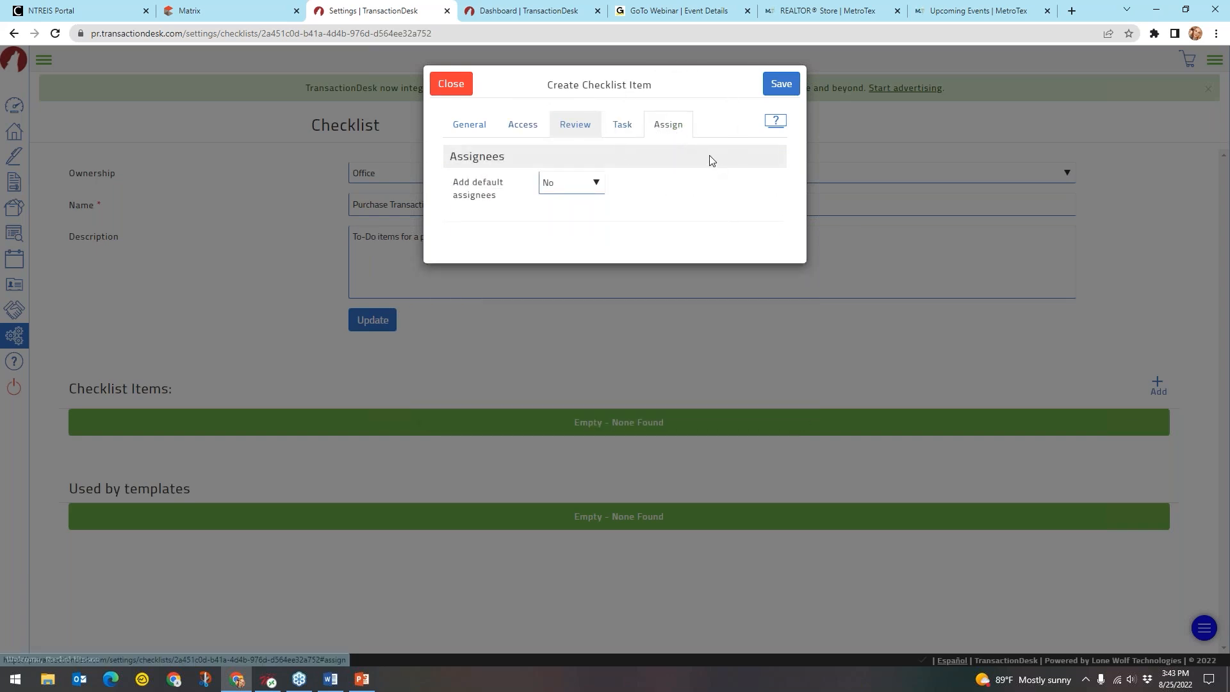
click(781, 84)
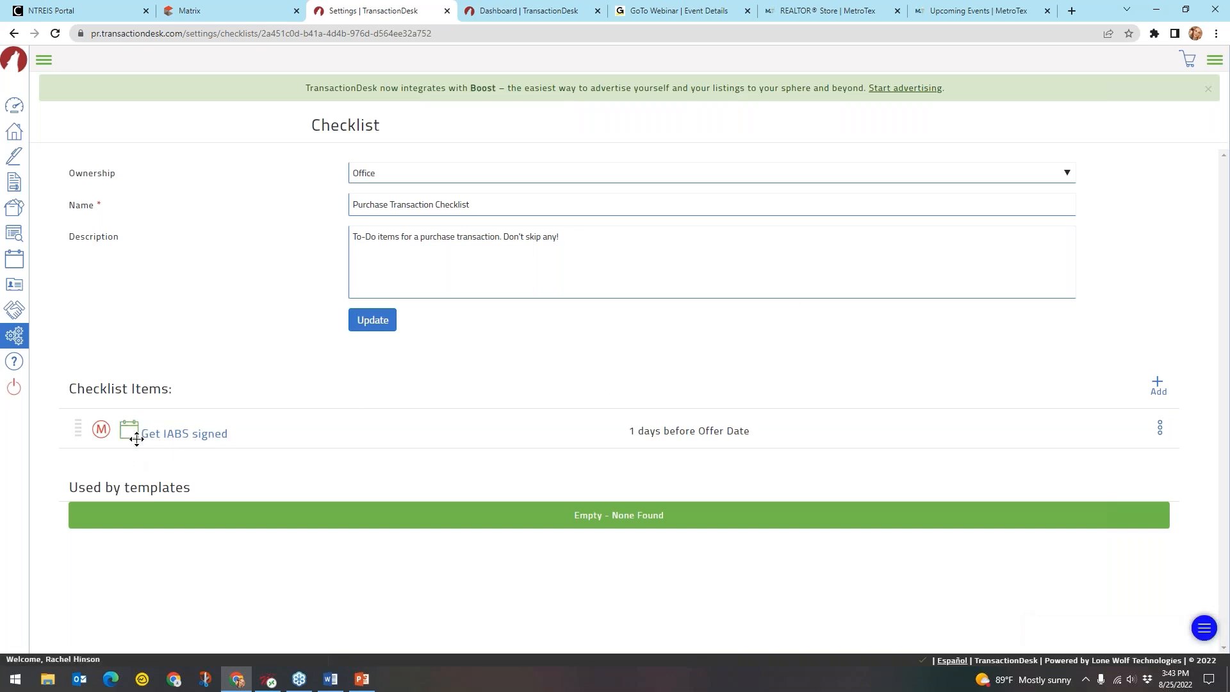
click(98, 437)
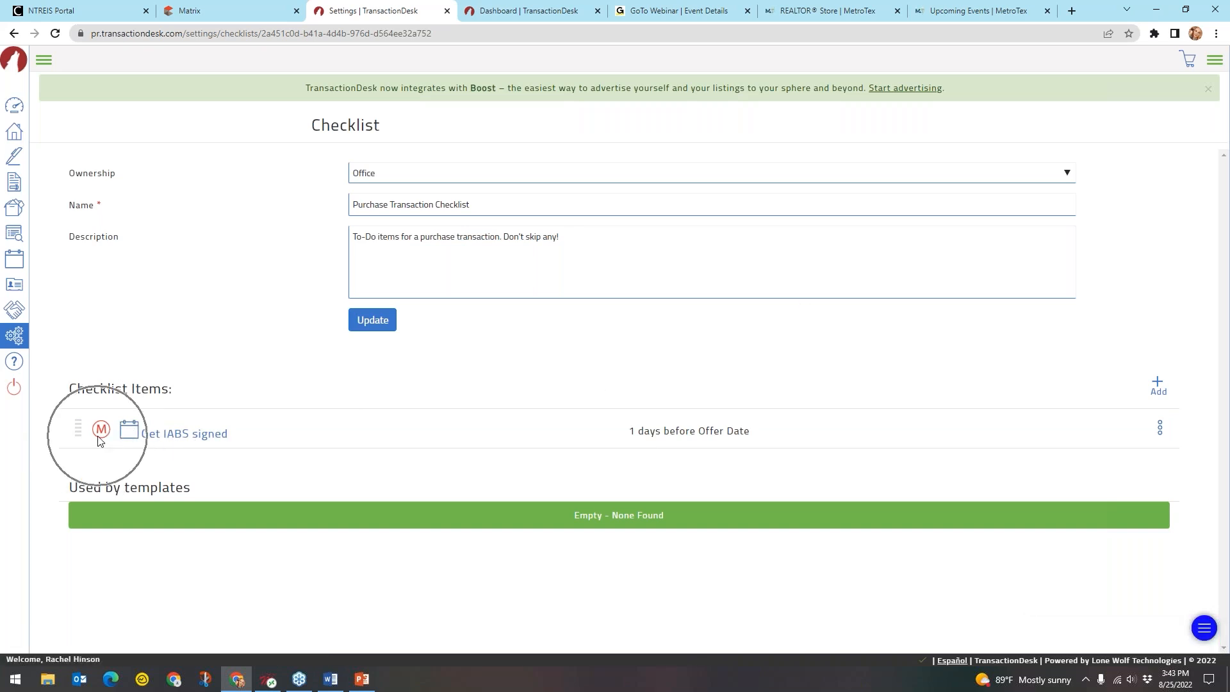
Start a fresh checklist item and mark it as a task
click(171, 438)
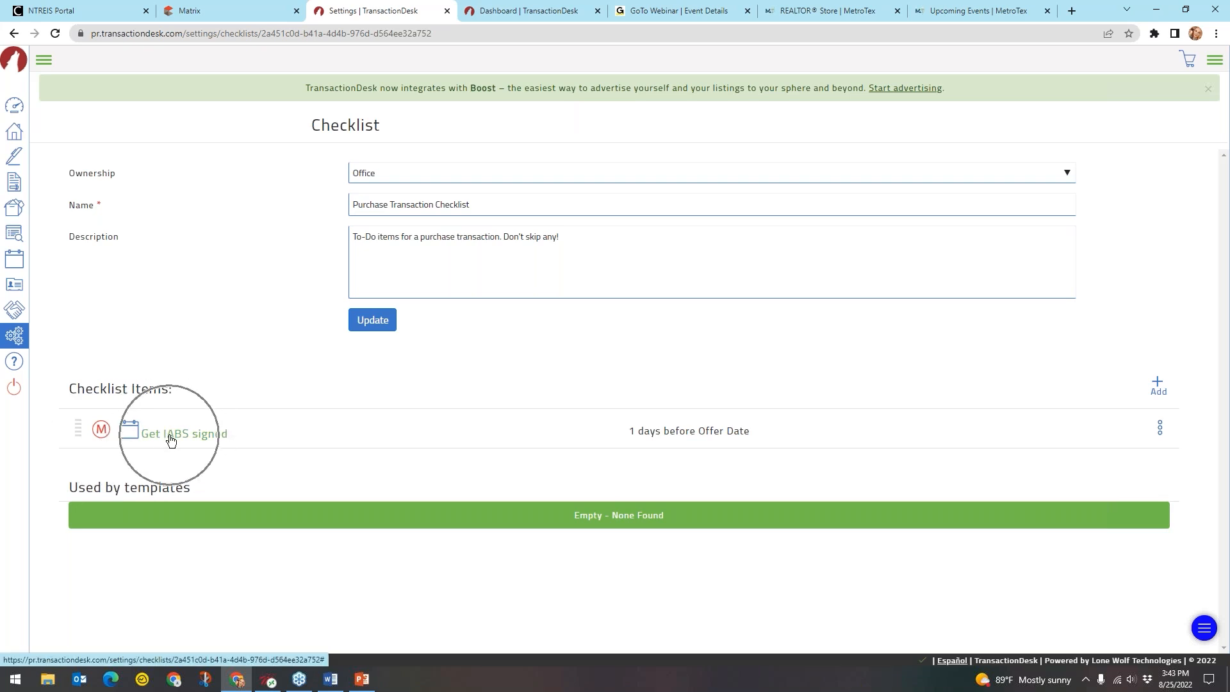
key(ctrl)
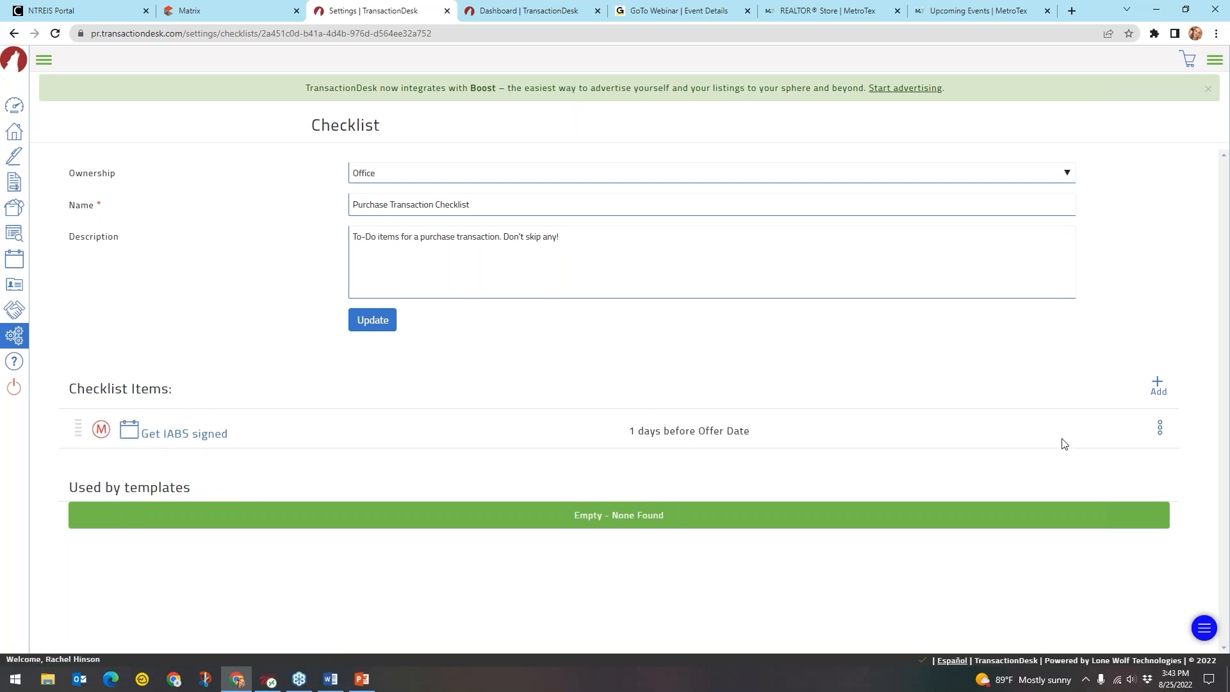
key(ctrl)
key(ctrl)
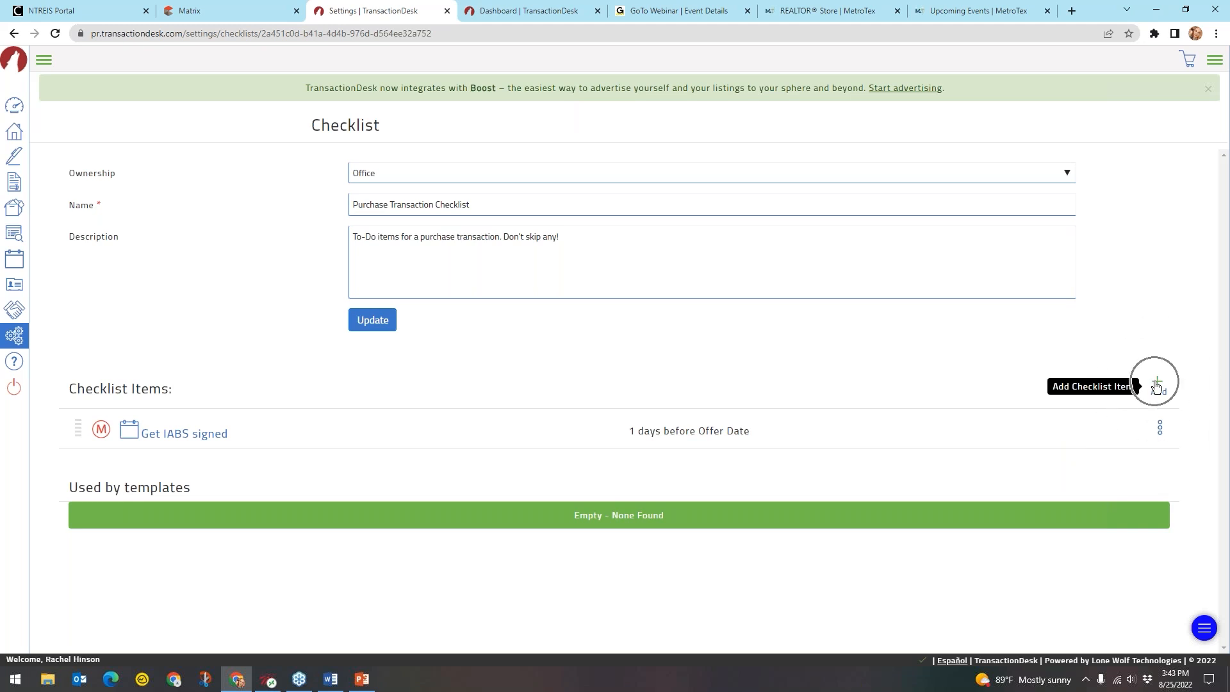
click(1156, 387)
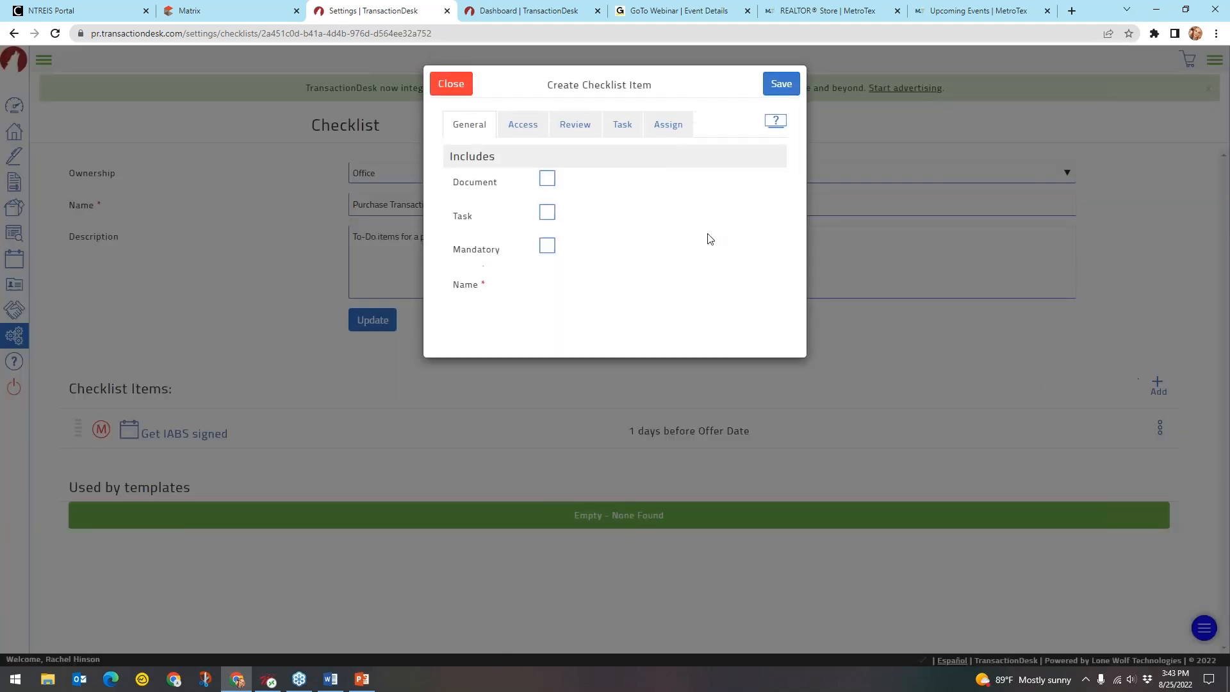
click(547, 213)
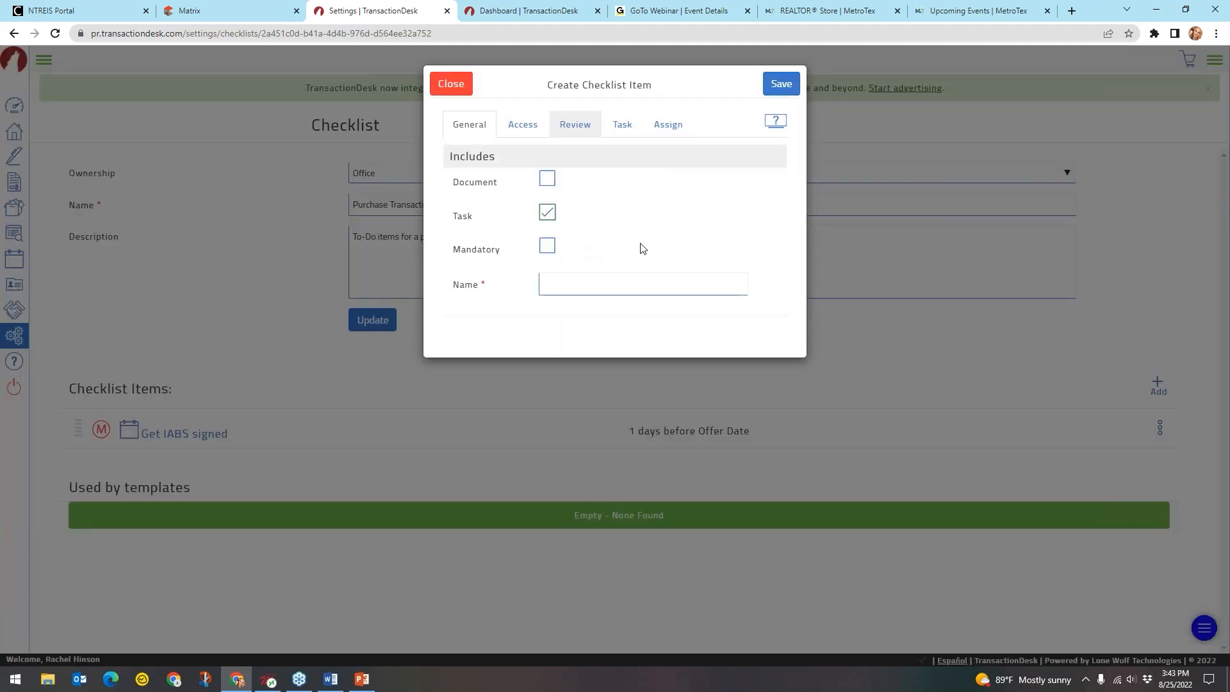
Name the new task item 'Attend Closing with Buyers'
click(626, 289)
text(Atttend)
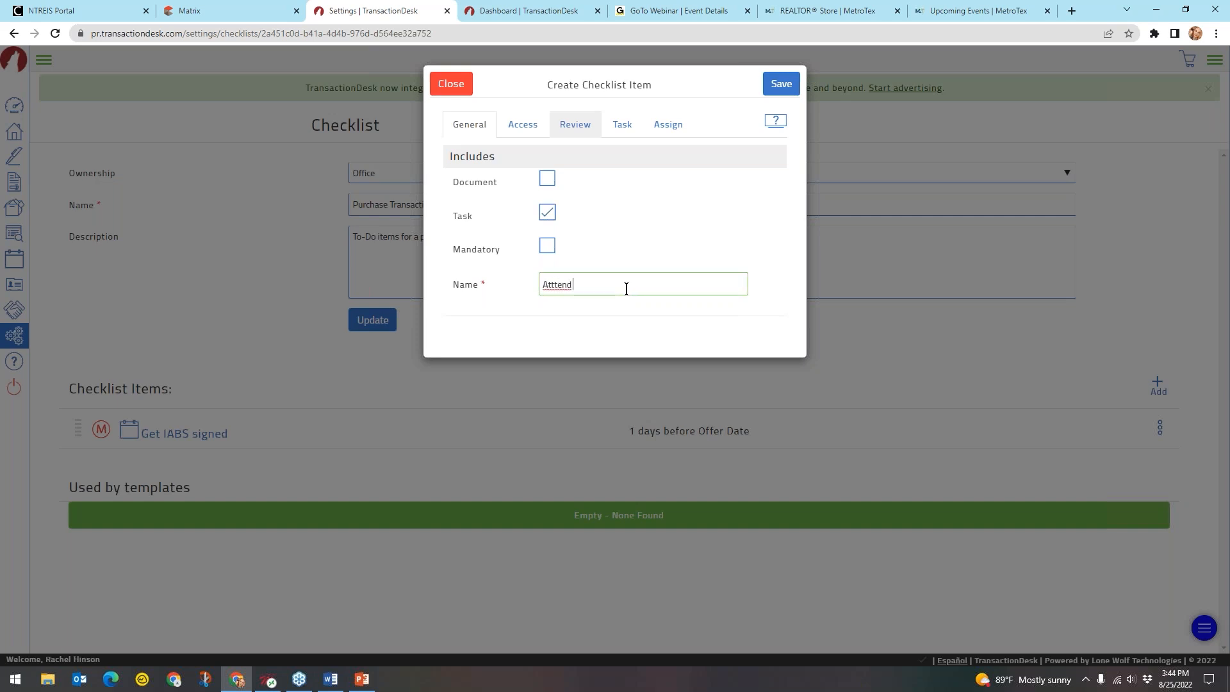
text(end Closn)
text(uyers)
click(648, 332)
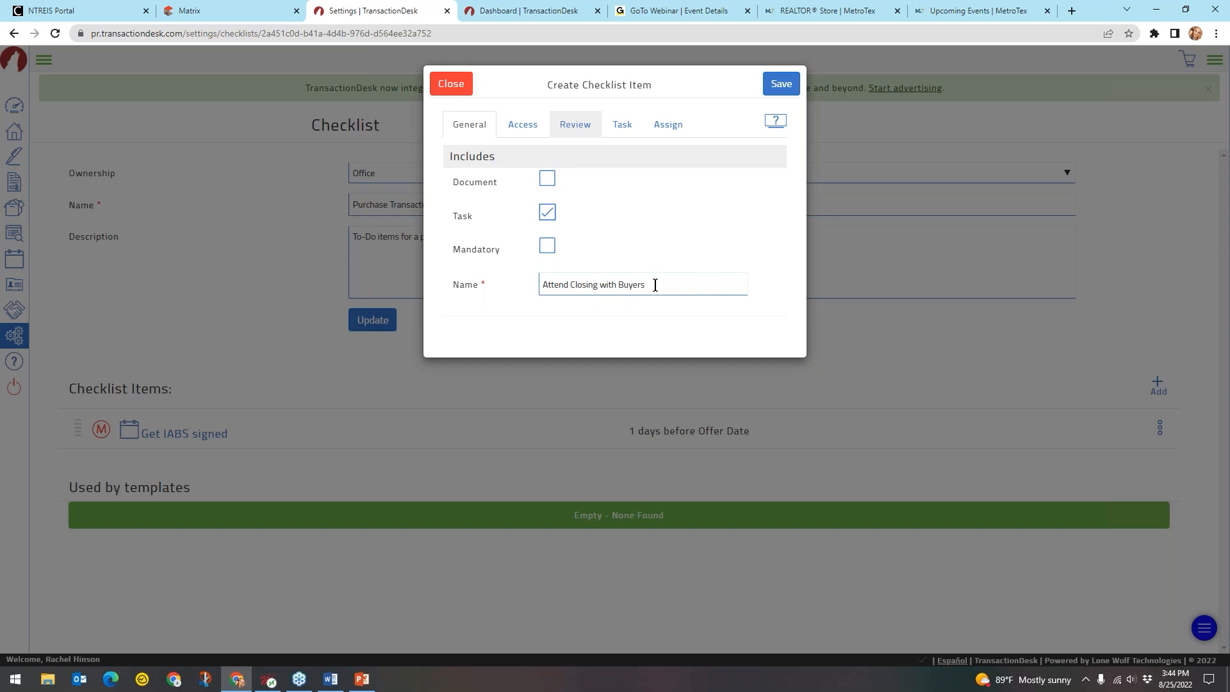
key(ctrl)
key(ctrl)
key(ctrl)
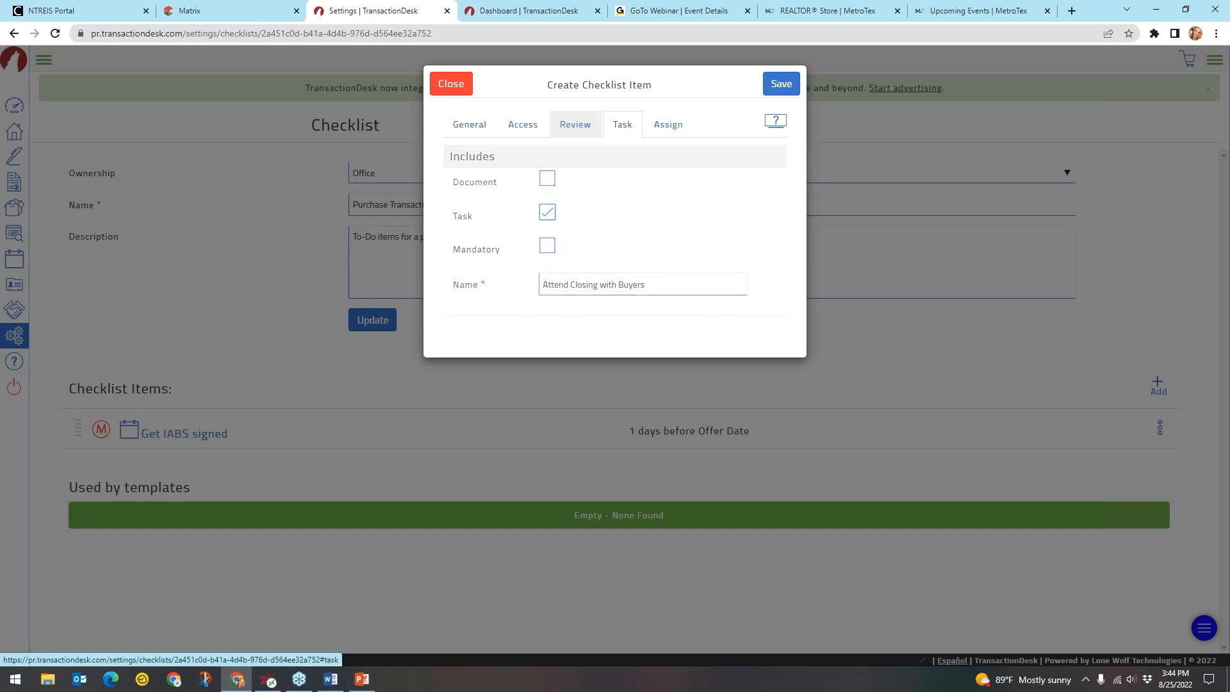
Make the task due On the Closing Date with no reminder, and save it
click(622, 126)
click(595, 281)
click(594, 301)
click(582, 317)
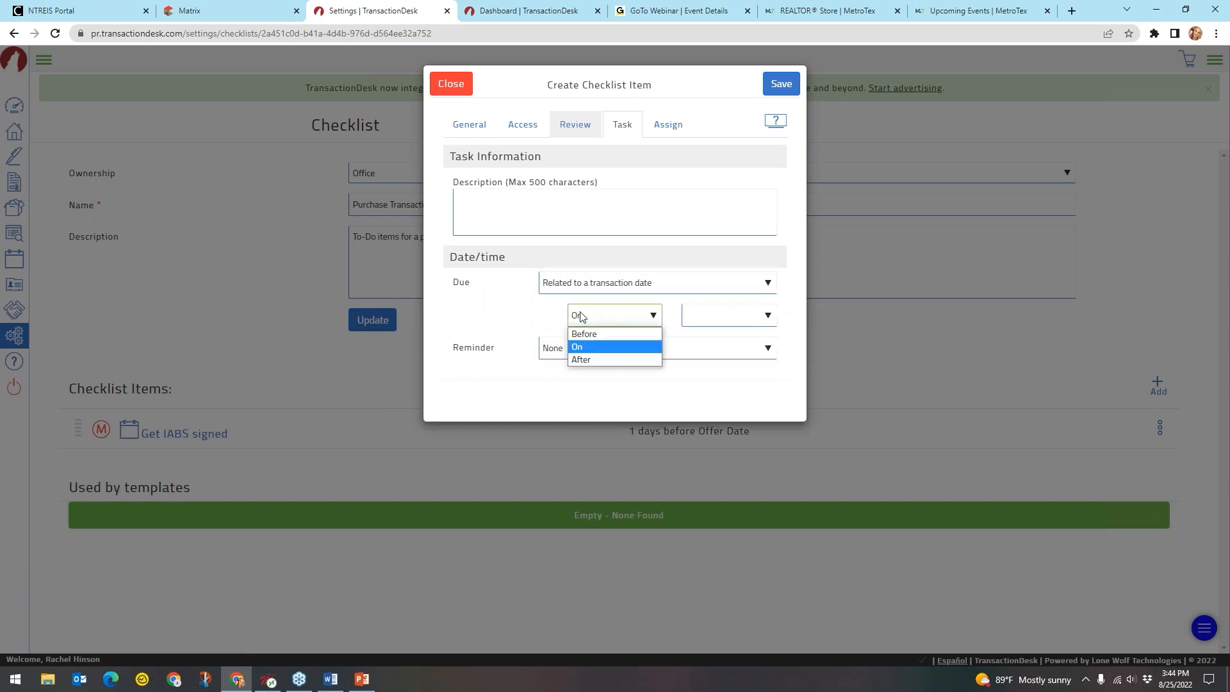
click(588, 360)
click(697, 318)
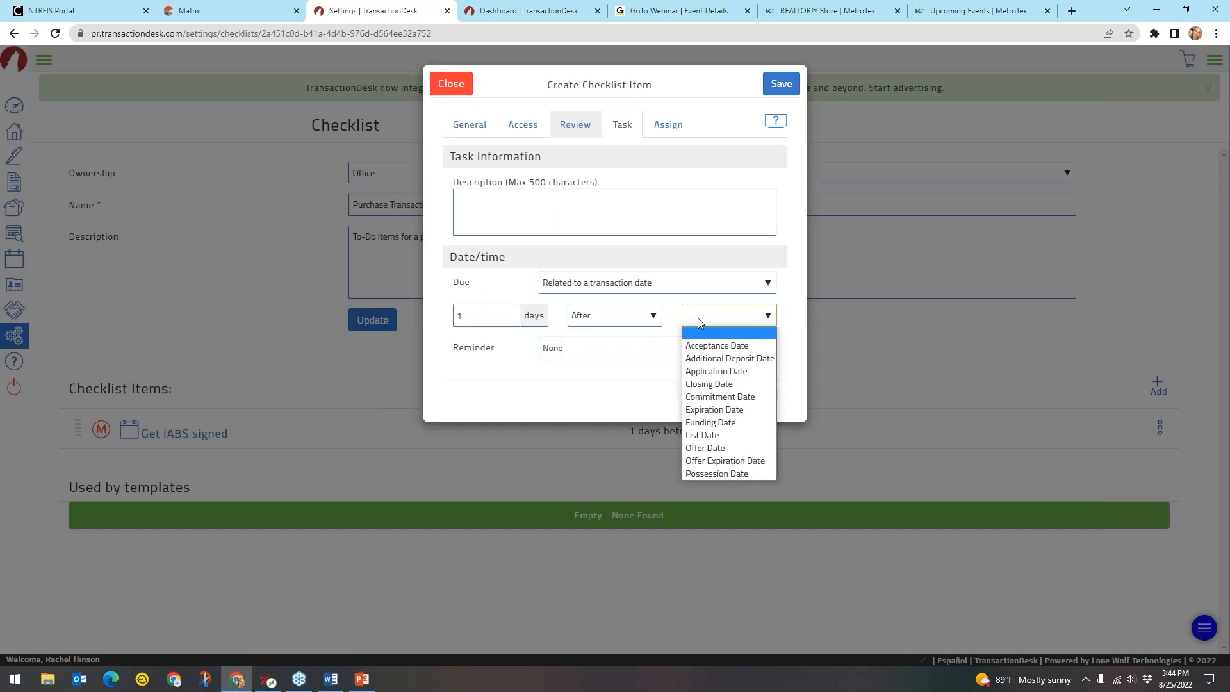
click(732, 385)
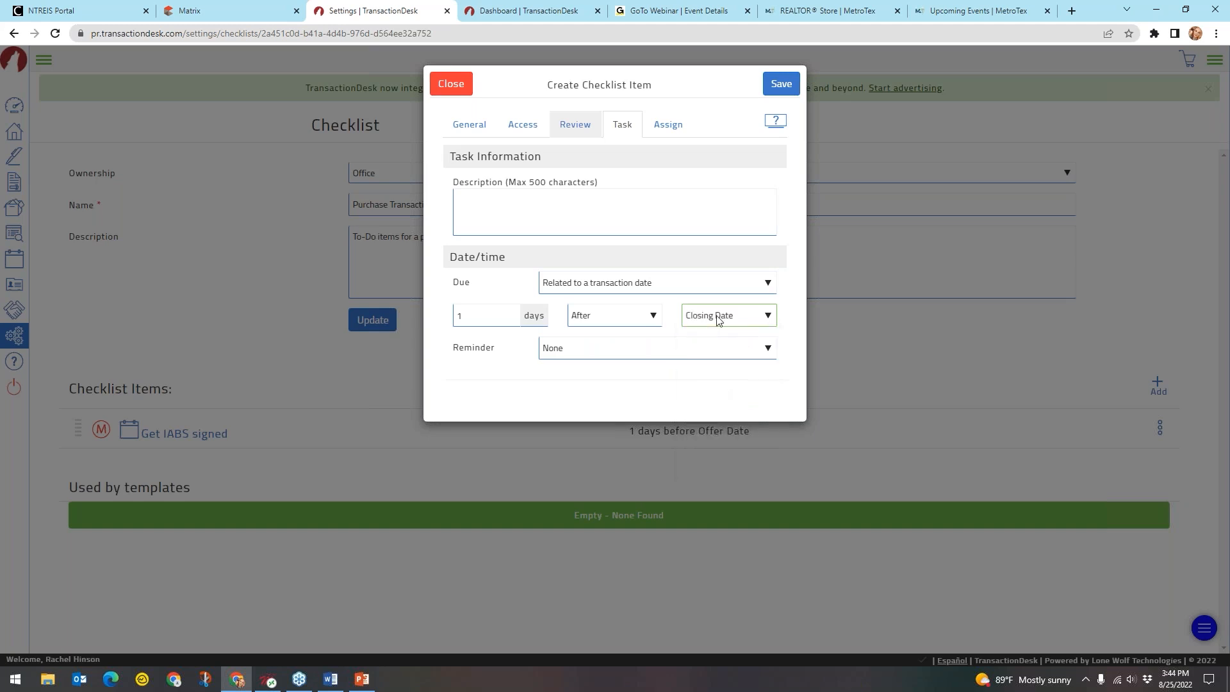
click(624, 317)
click(600, 349)
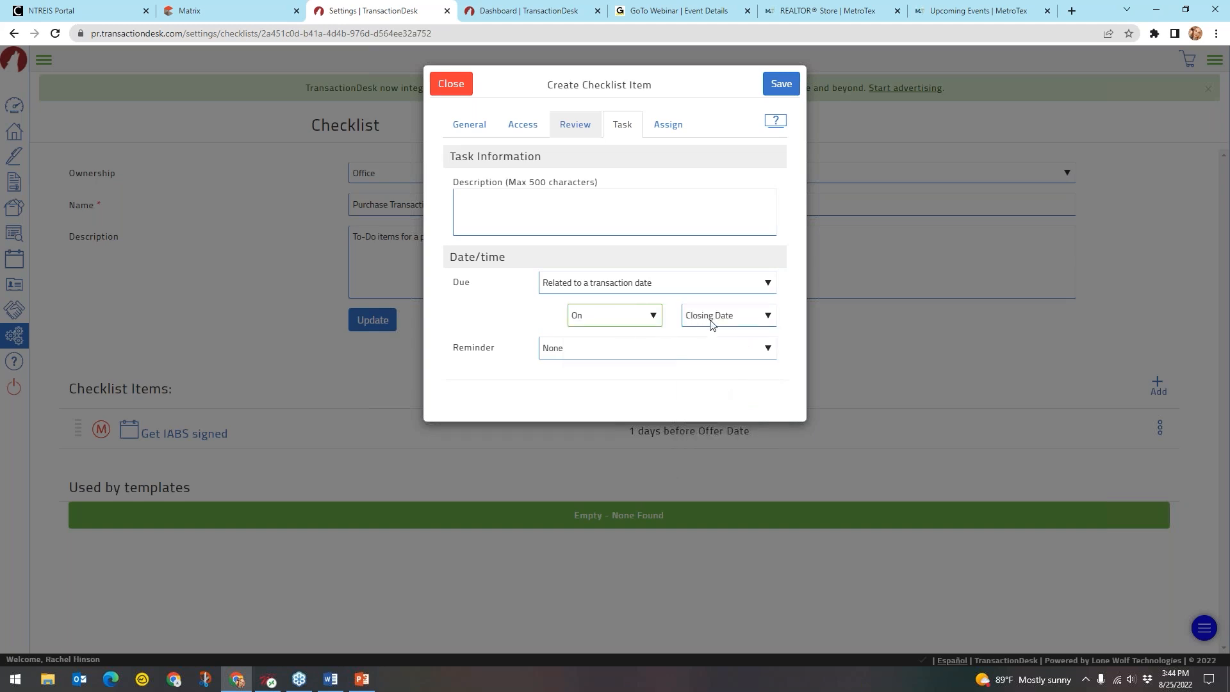
click(664, 351)
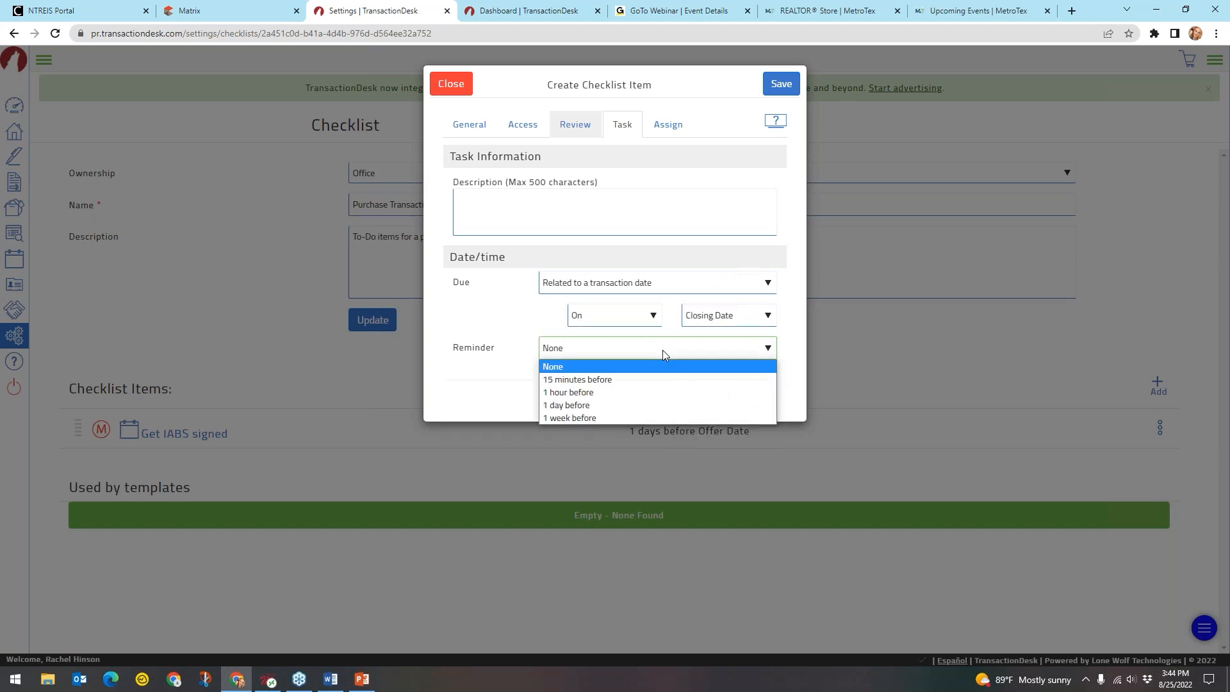
click(625, 354)
click(782, 84)
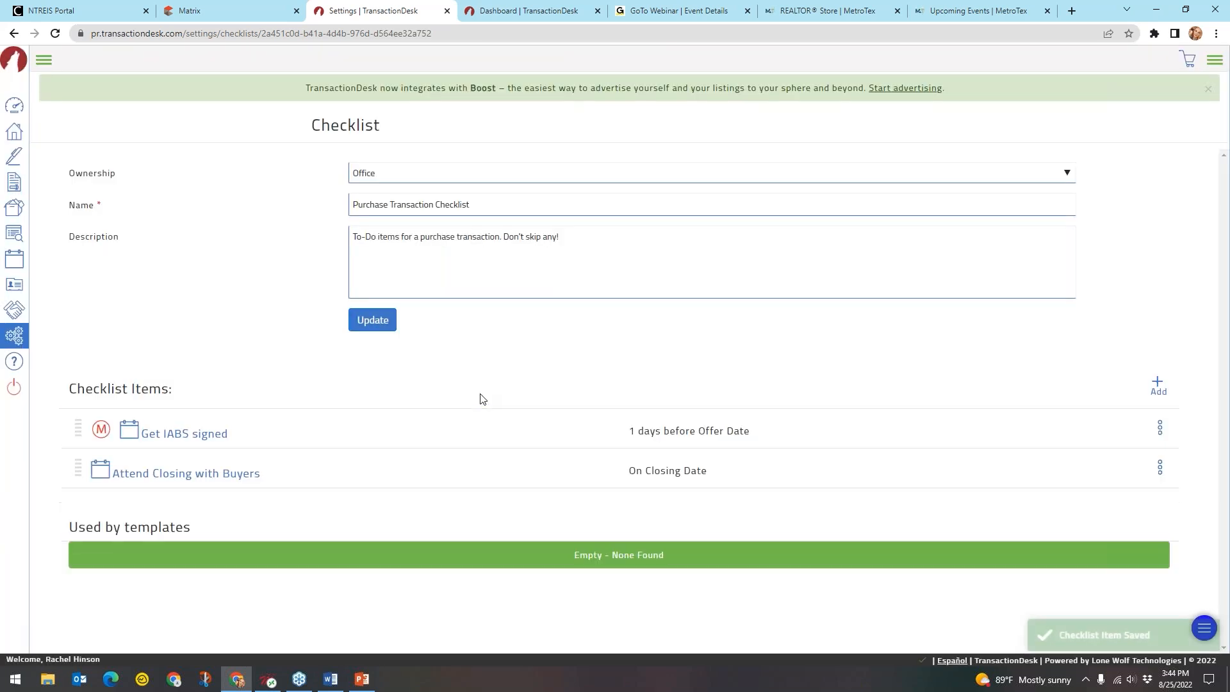
click(188, 473)
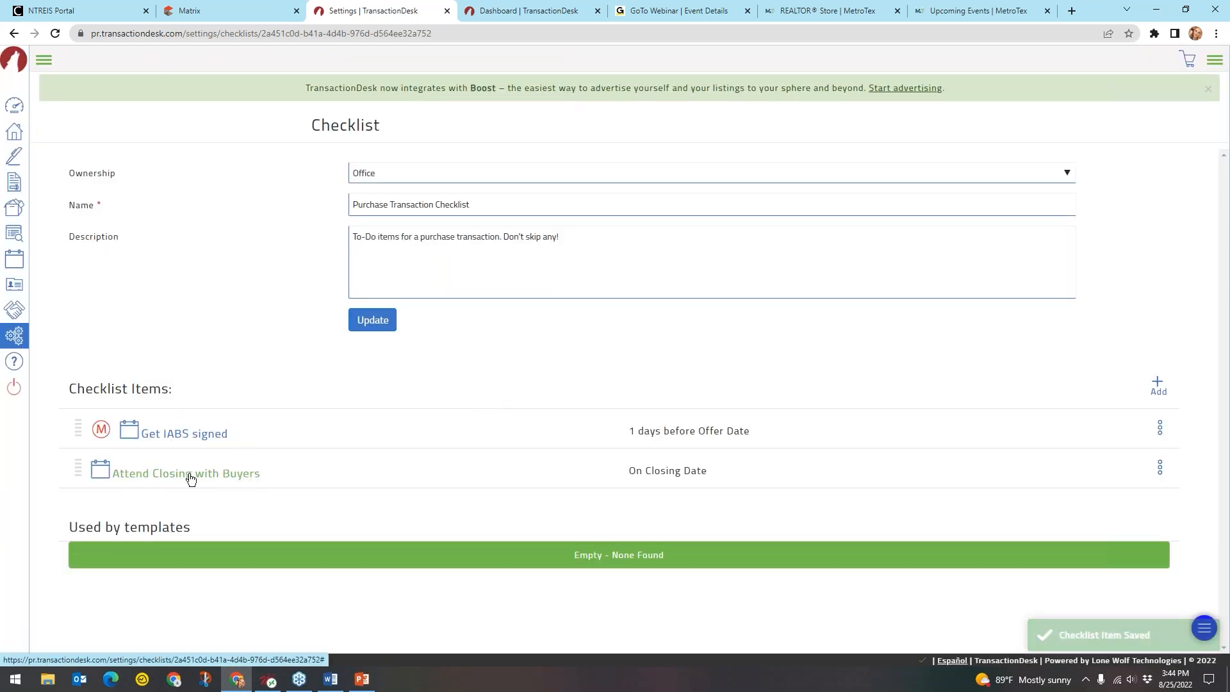
click(679, 473)
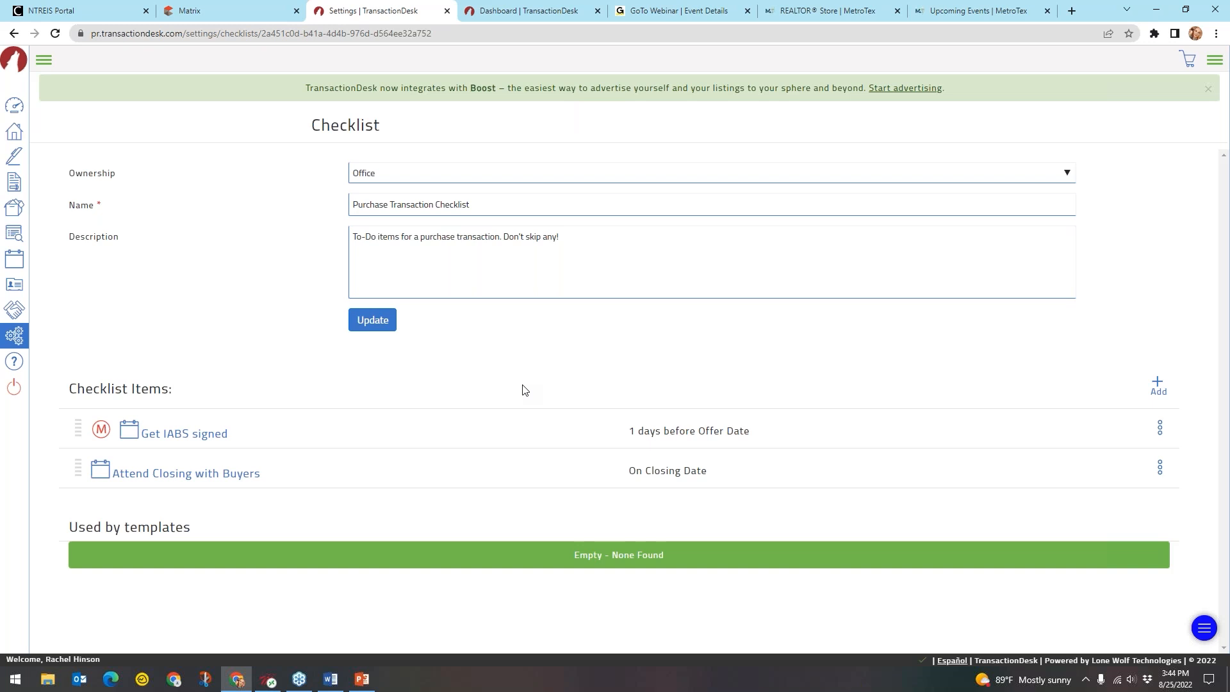
click(684, 438)
Switch from the checklist settings to the Transactions list of 65 transactions
click(44, 61)
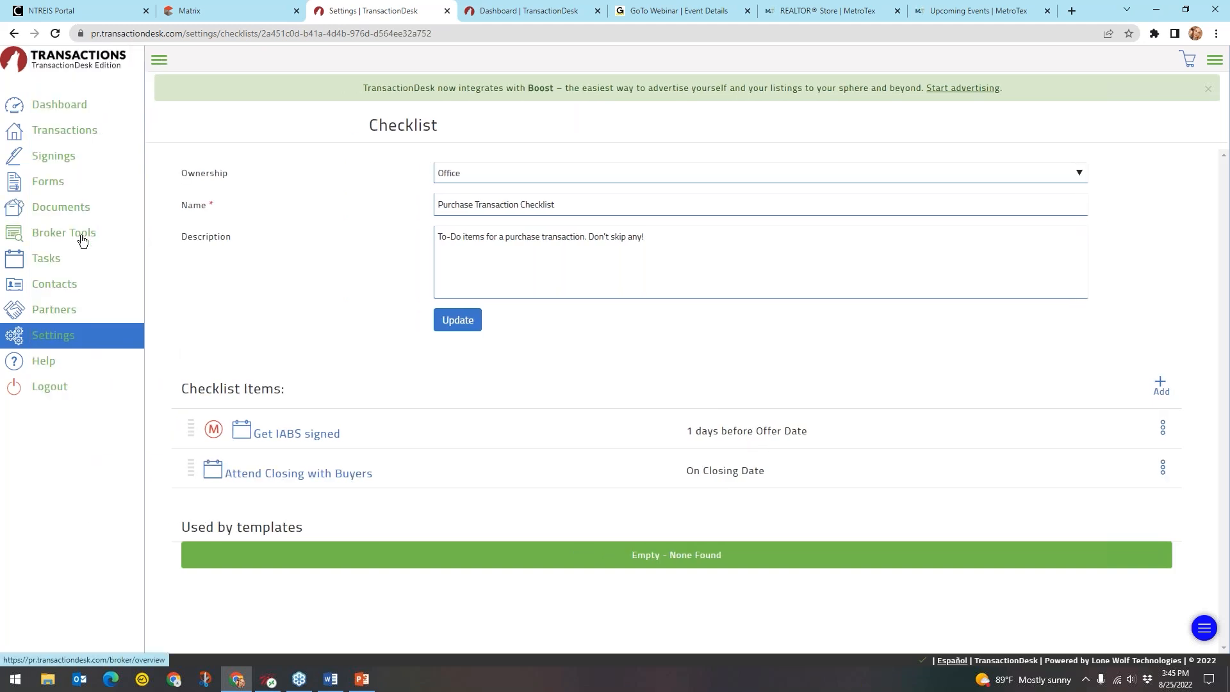
click(75, 347)
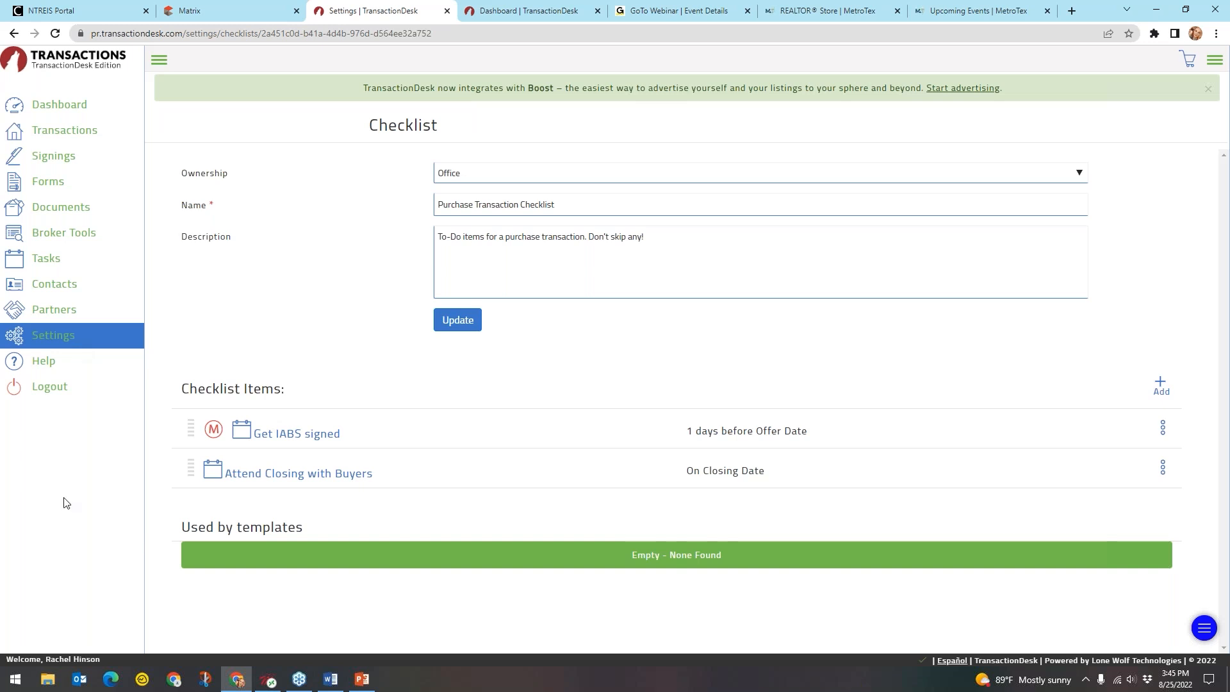
click(74, 137)
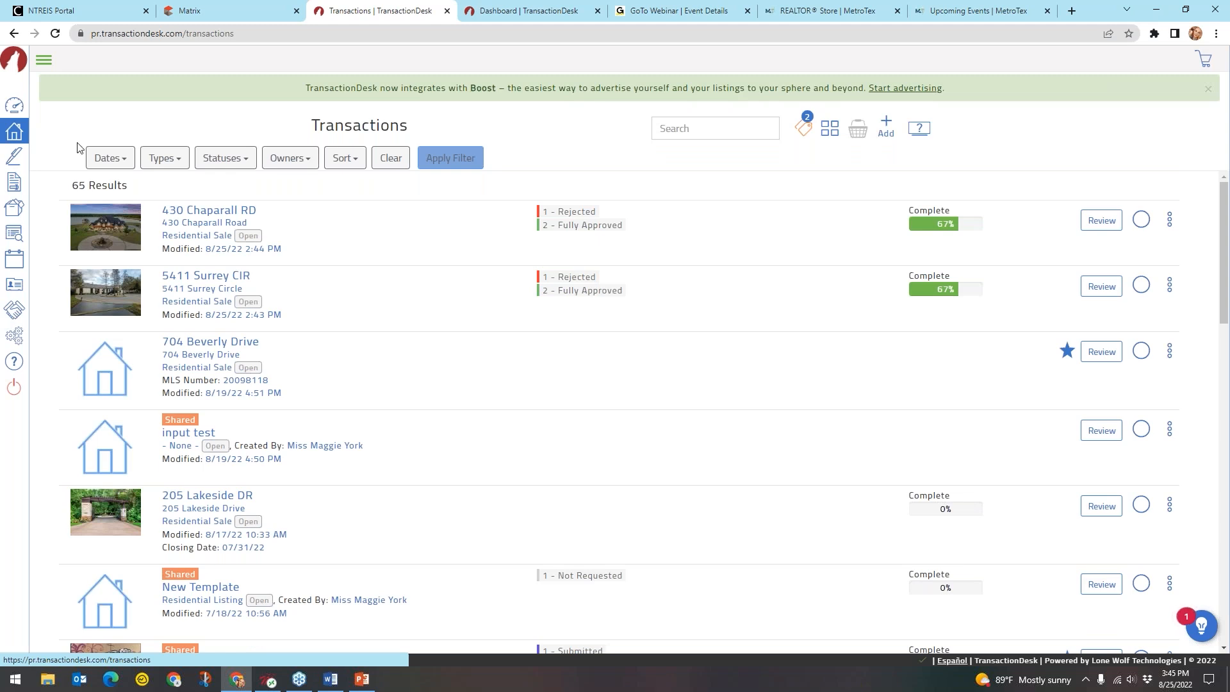
Open the Create Transaction dialog from the Transactions list
click(22, 136)
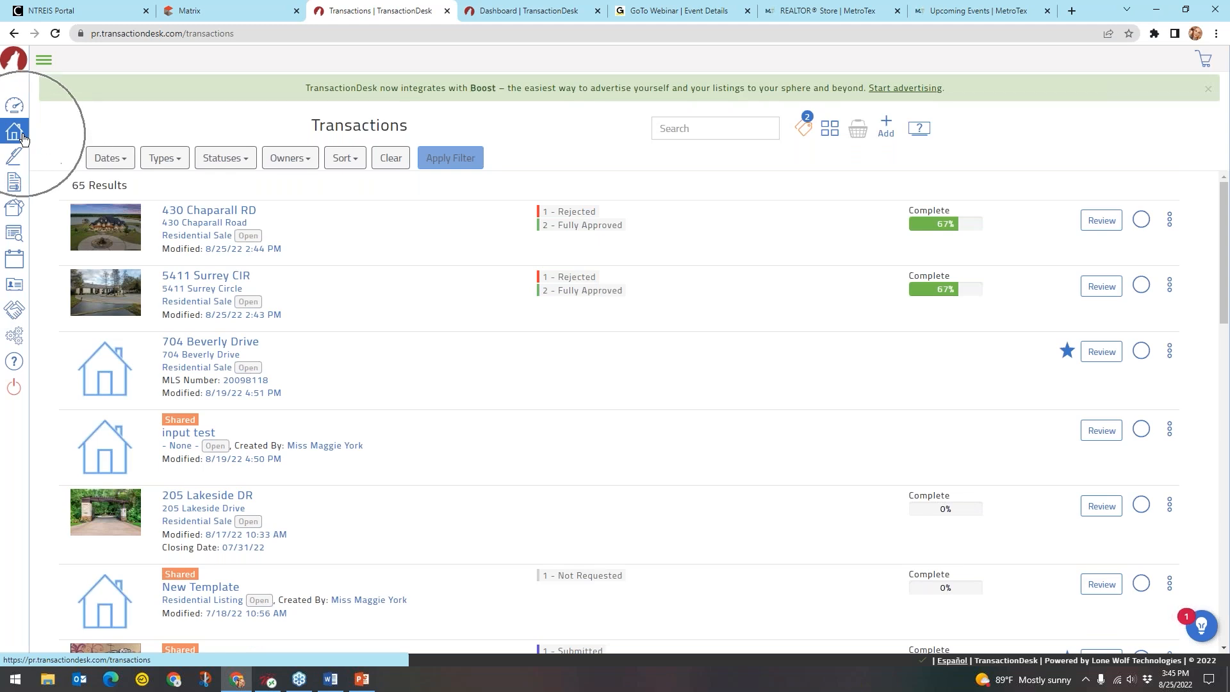
click(313, 126)
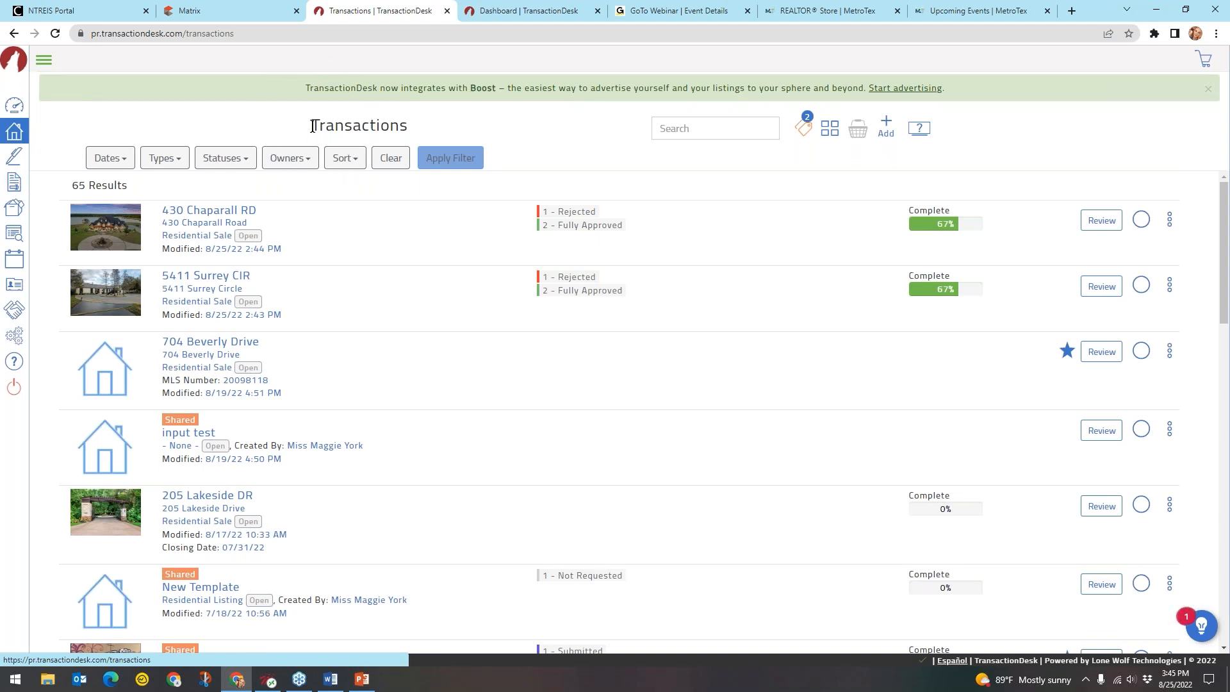
click(886, 129)
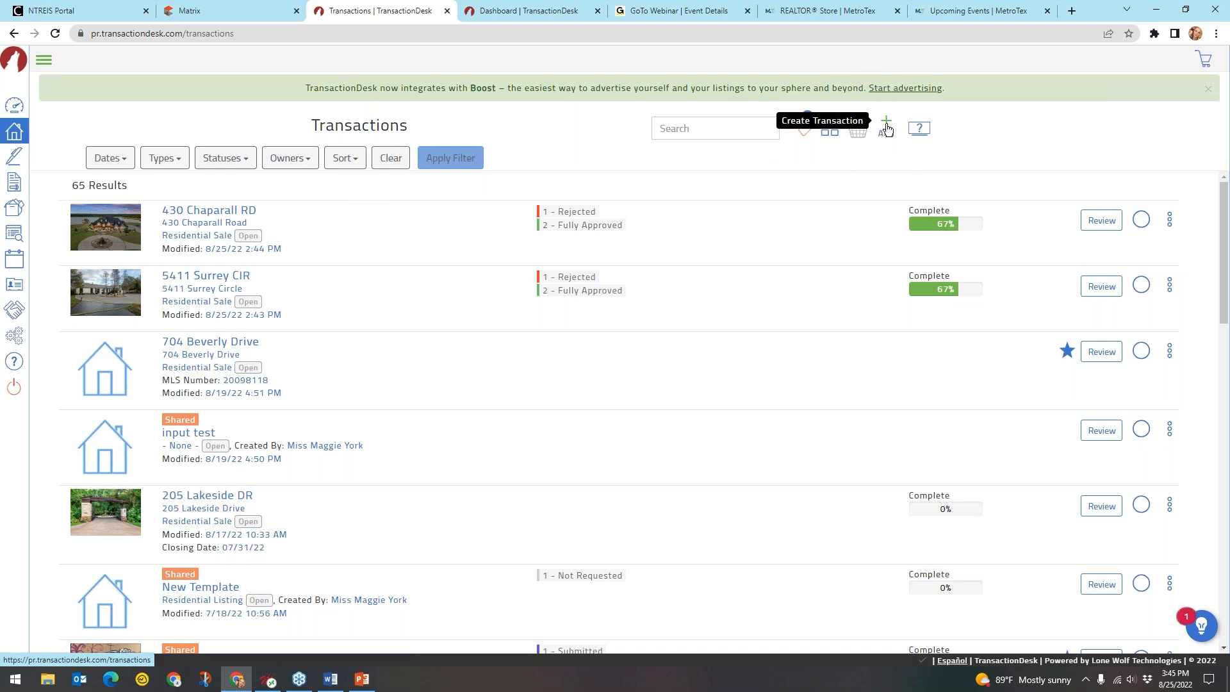
click(887, 129)
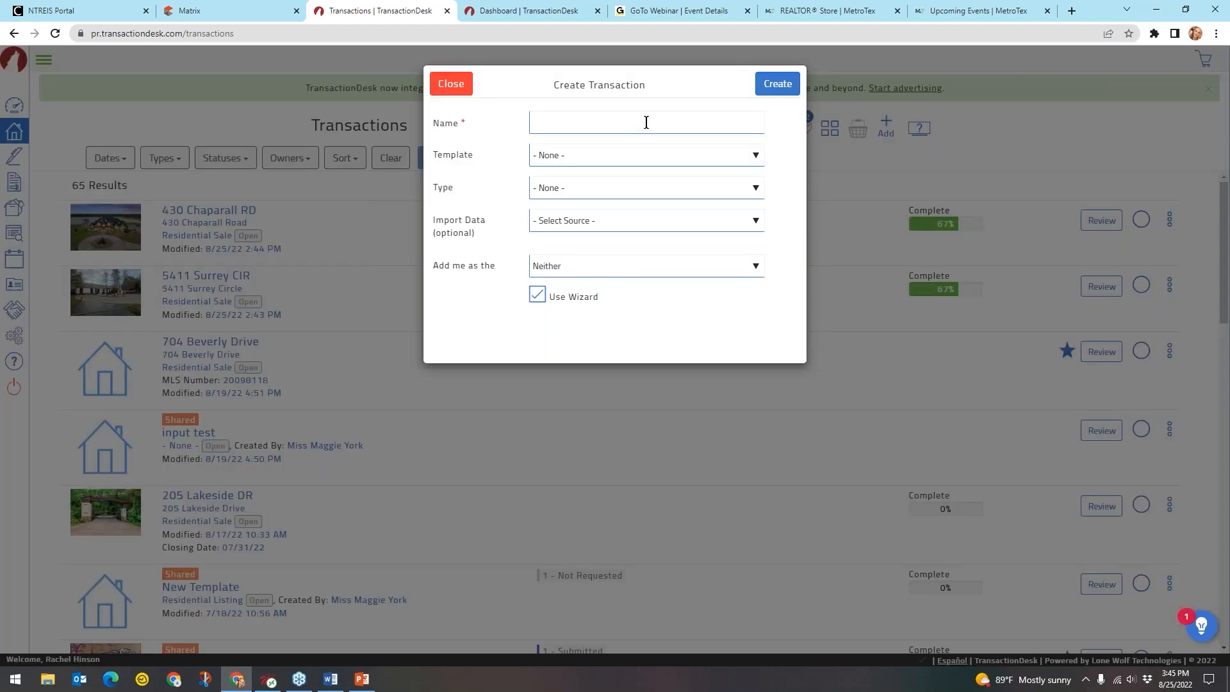
Name it '1234 Smiley Street' and choose the Offer/Purchase Template - Residential 1 template
click(646, 122)
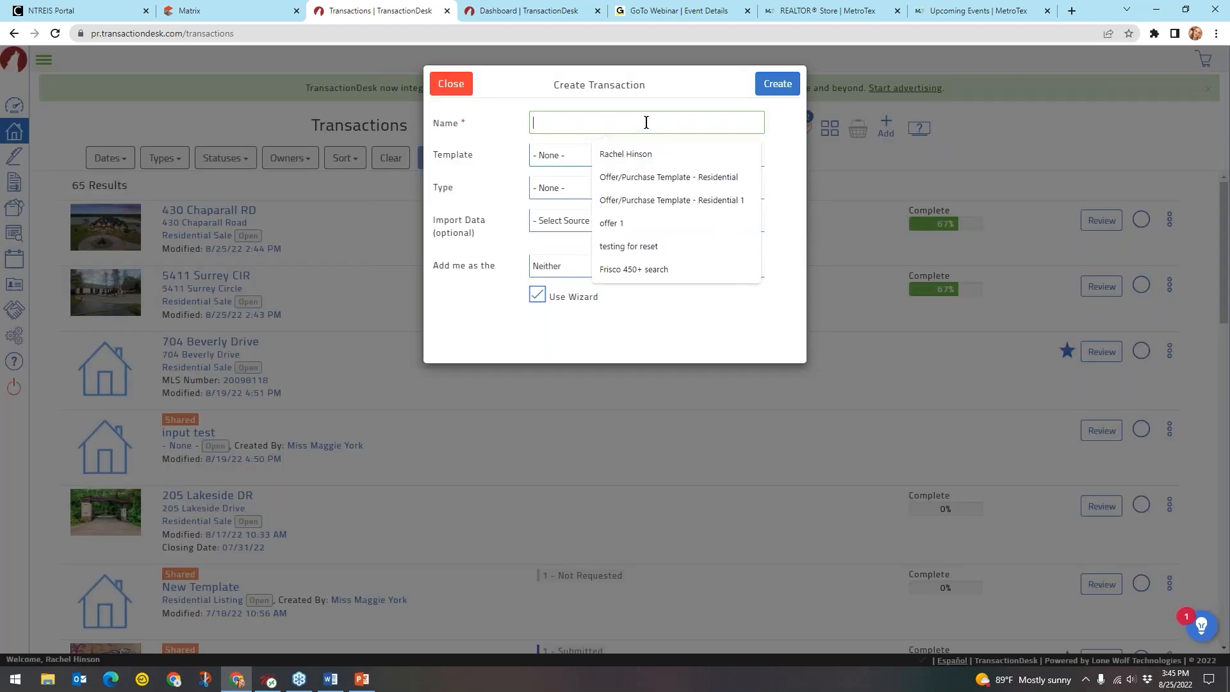
text(12)
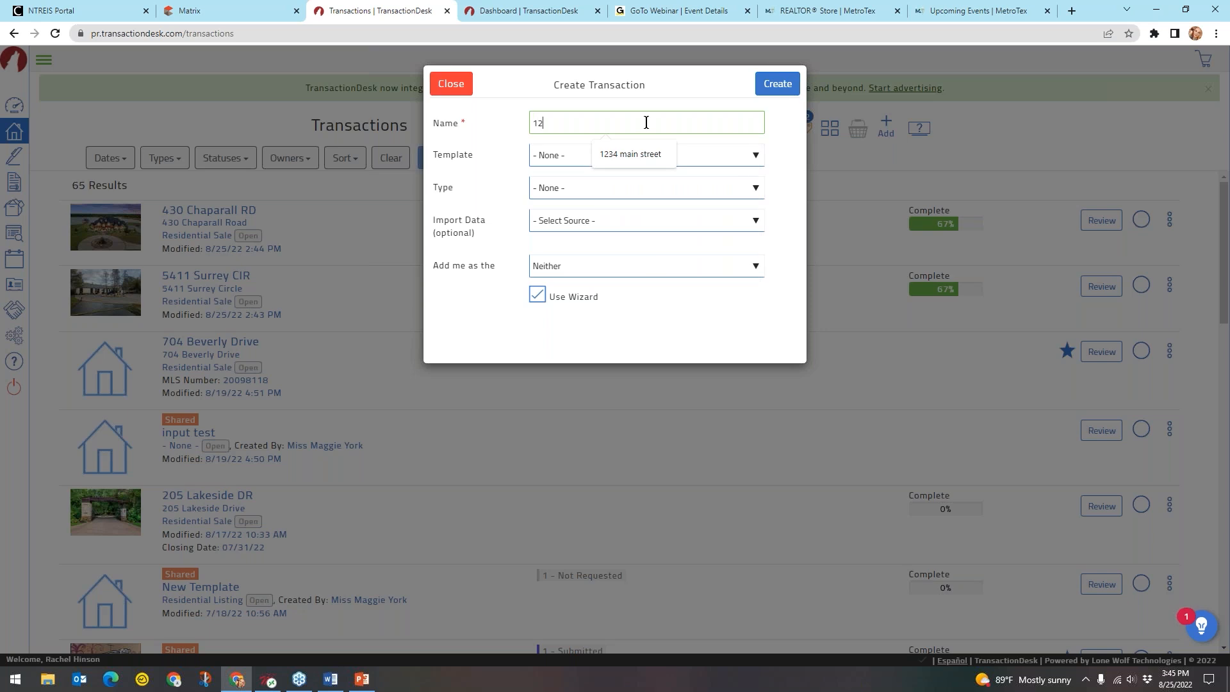
text(34 Smiley Street)
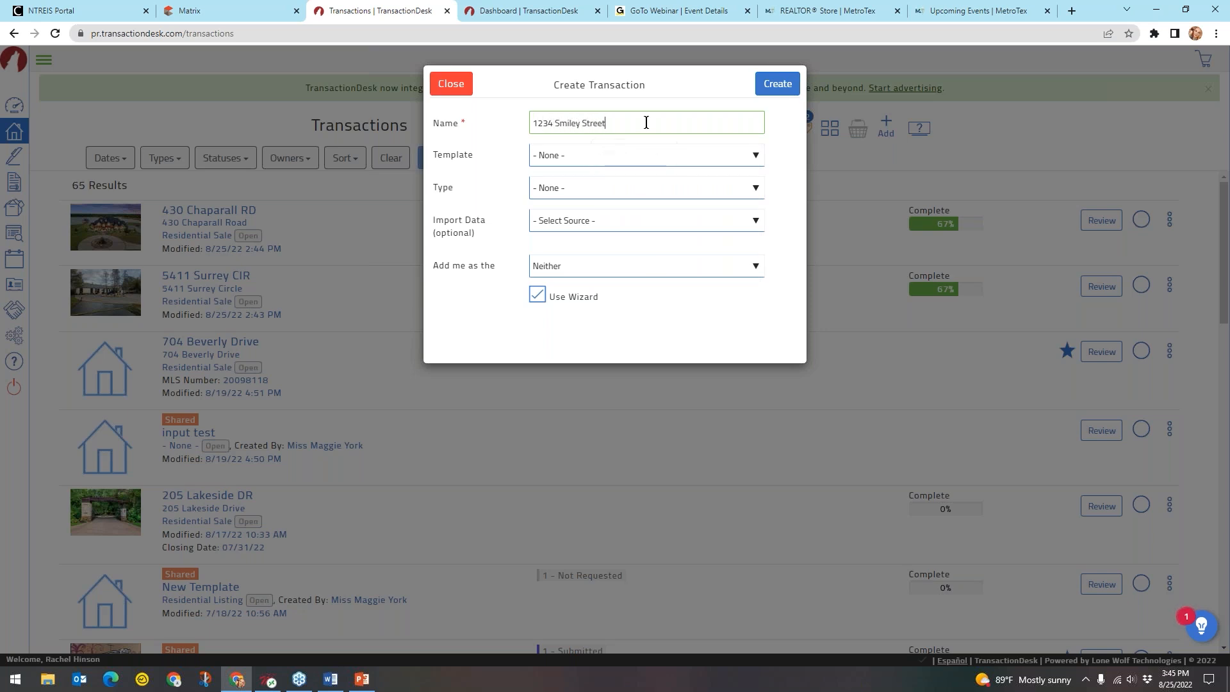
click(573, 156)
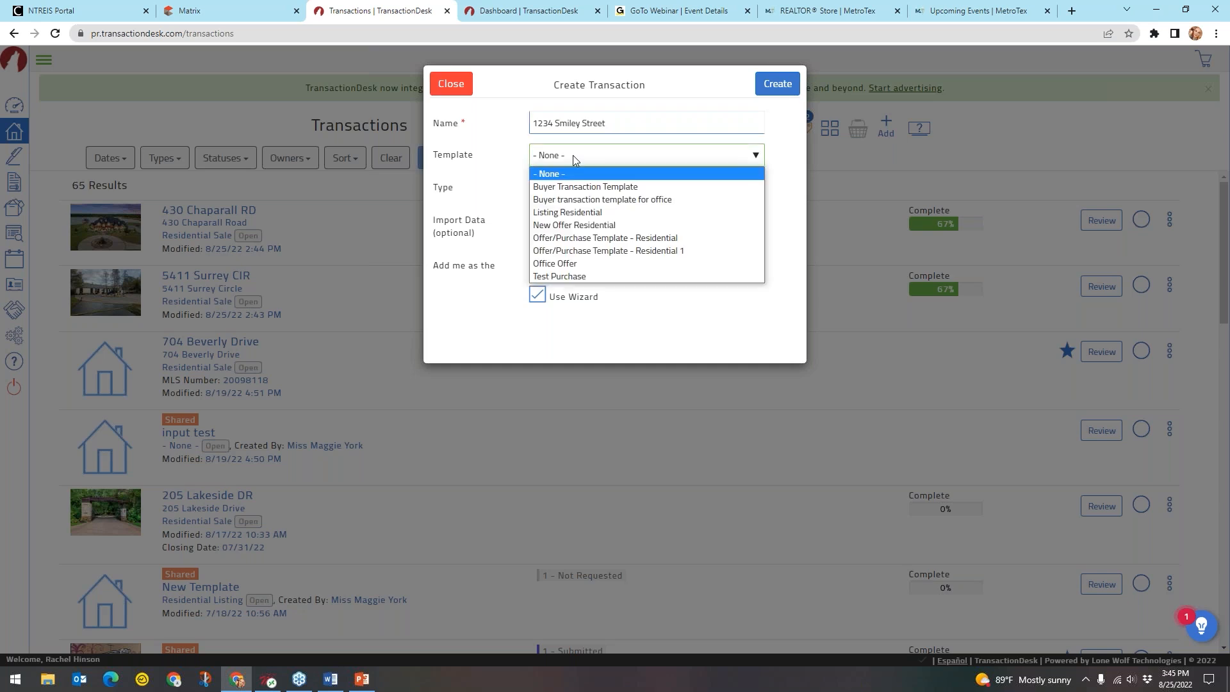
click(595, 251)
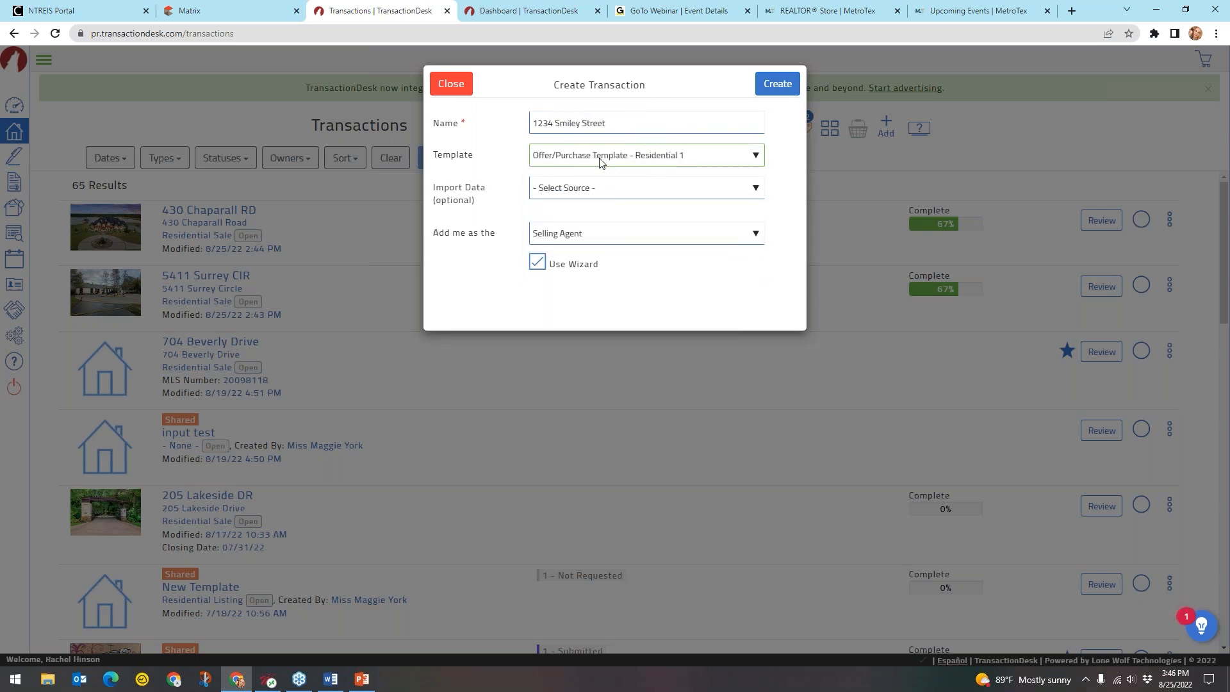
click(590, 194)
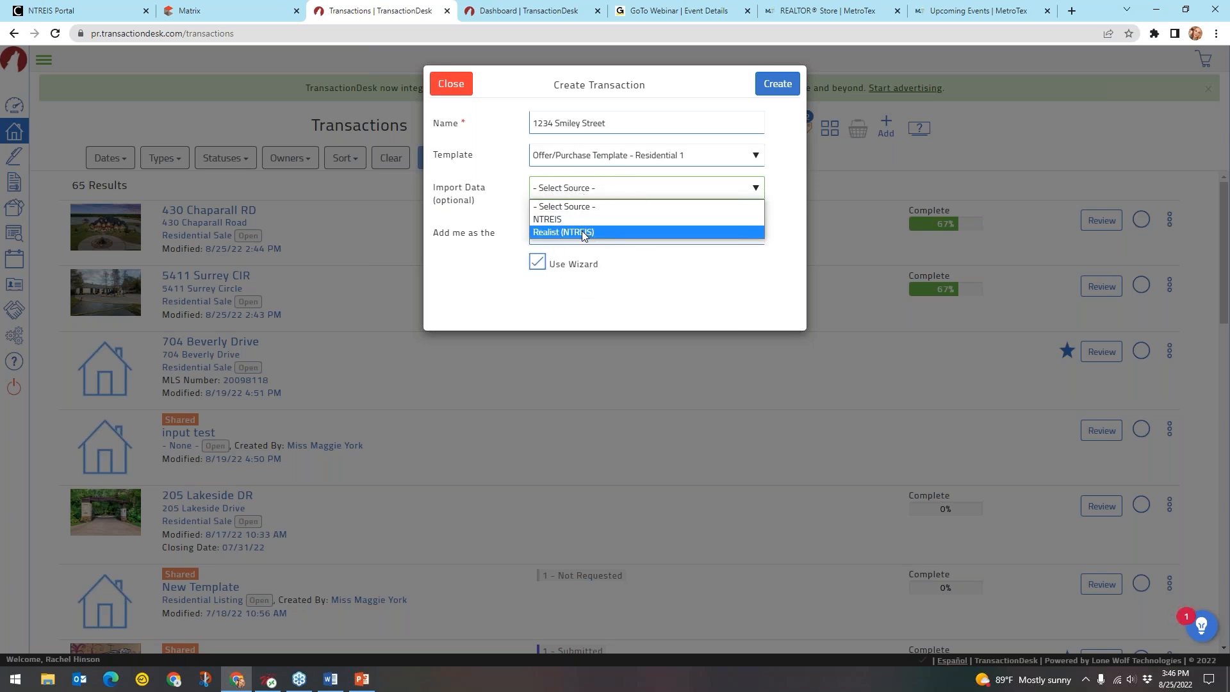
Import property data from Realist (NTREIS) with county TX - Tarrant
click(620, 230)
key(ctrl)
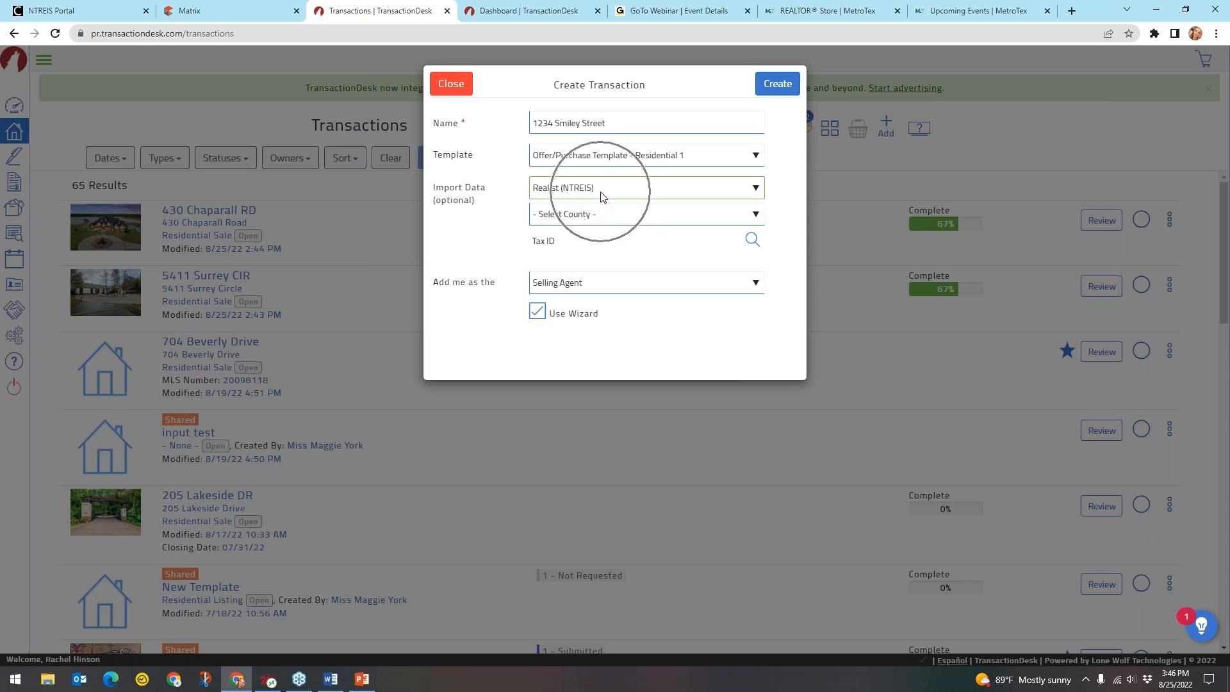
key(ctrl)
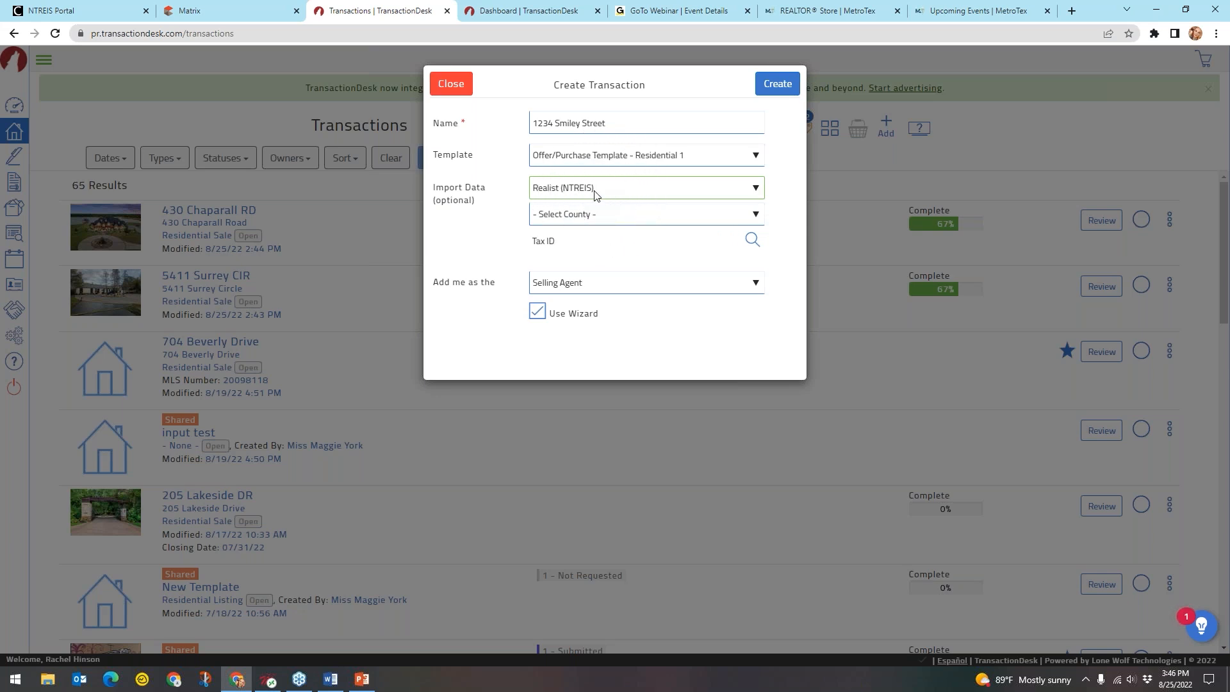
click(594, 216)
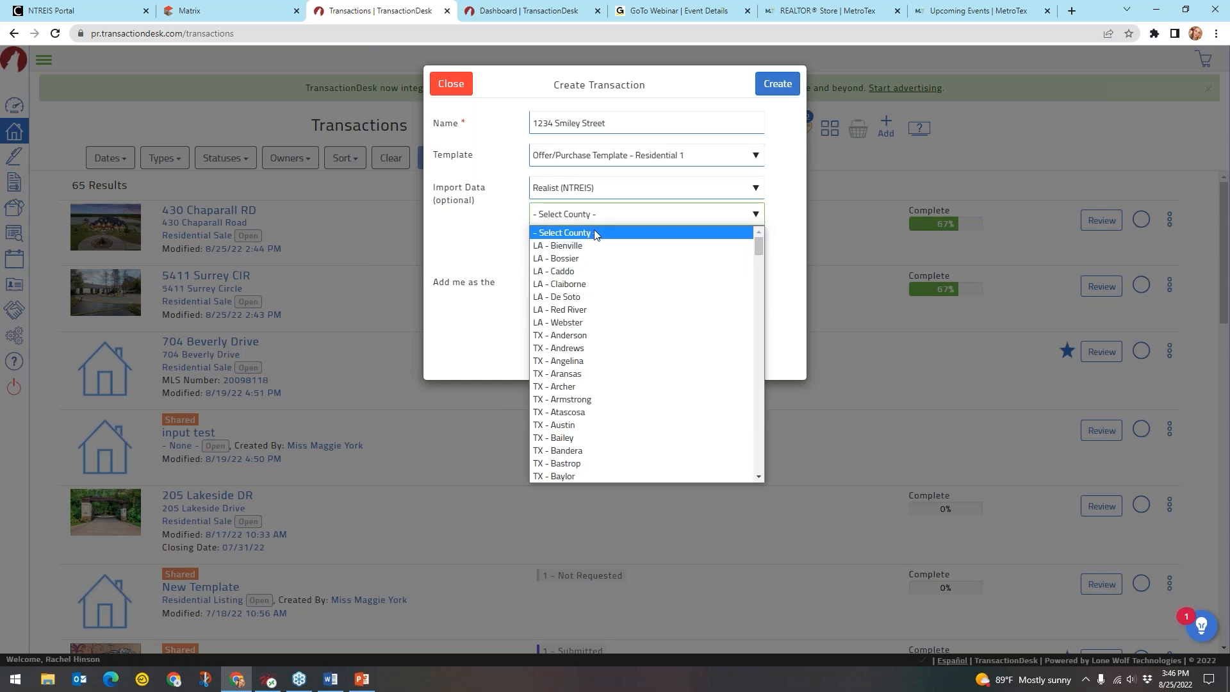
scroll(621, 321, down, 10)
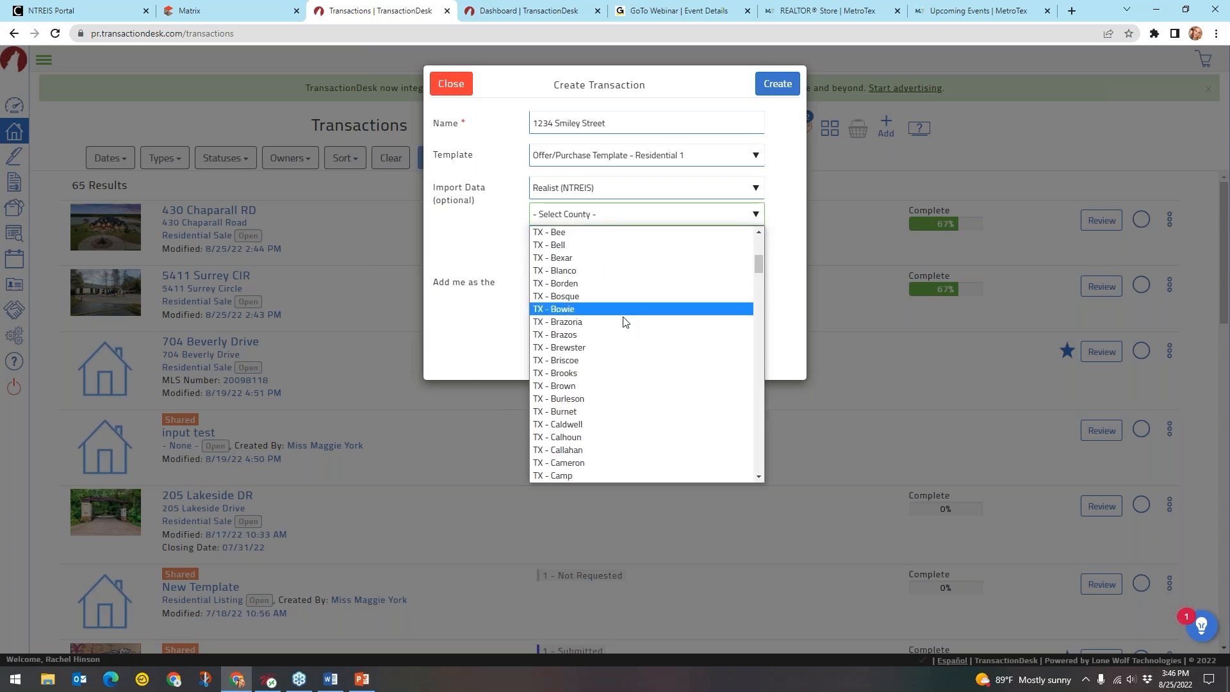
scroll(625, 322, down, 5)
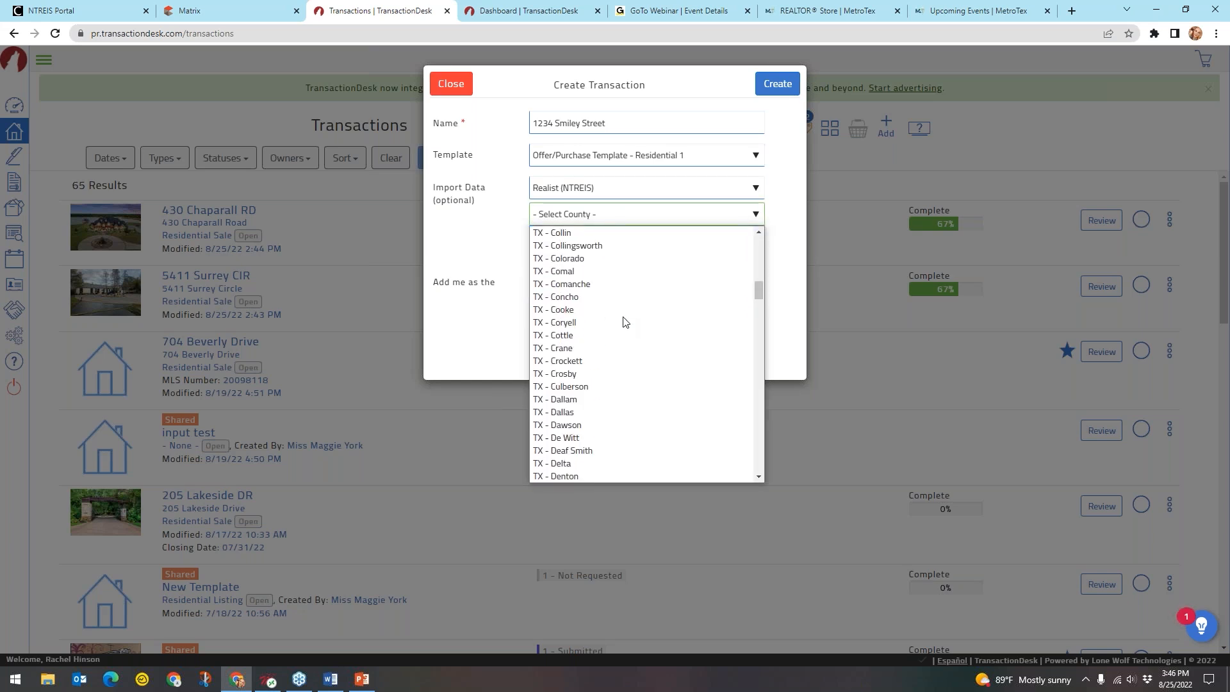
scroll(625, 322, down, 20)
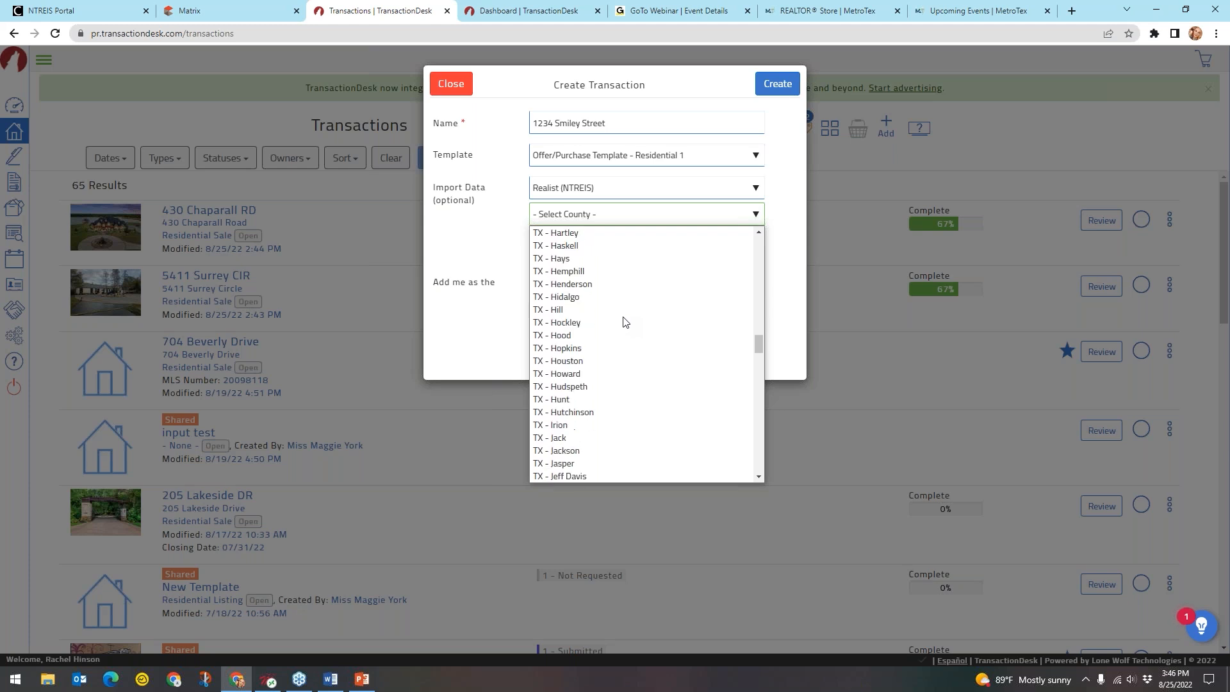
scroll(625, 322, down, 13)
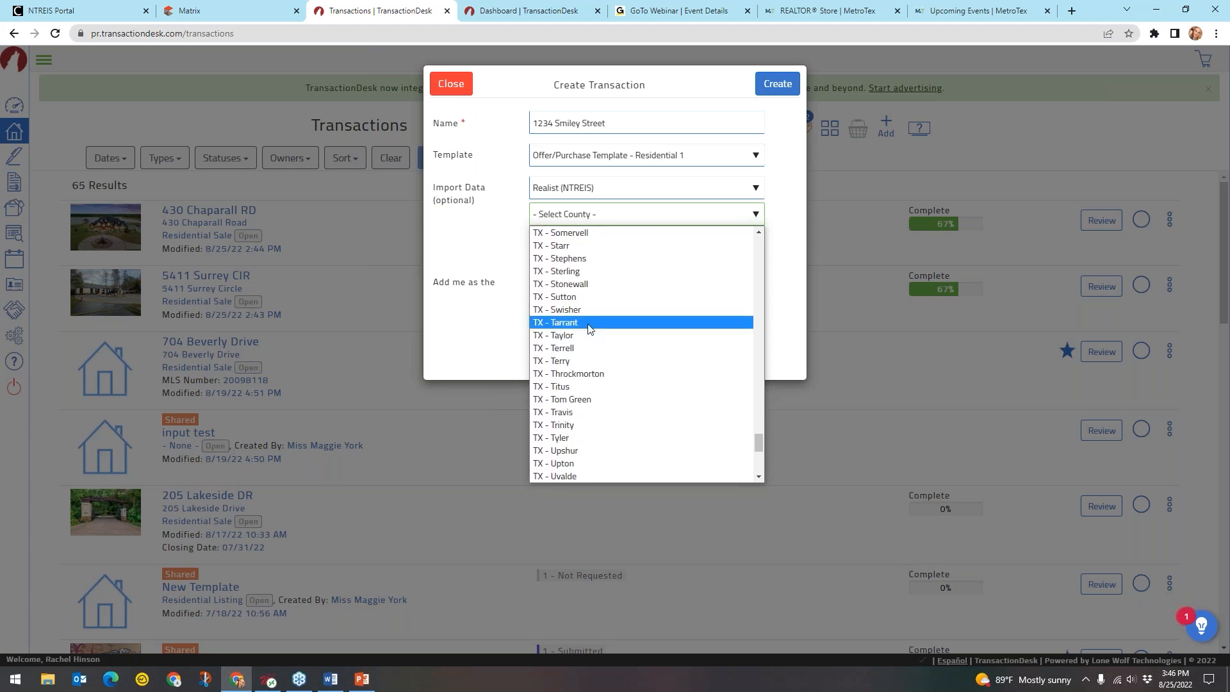
click(587, 324)
Bring up the tax record search for the property's Tax ID
click(597, 242)
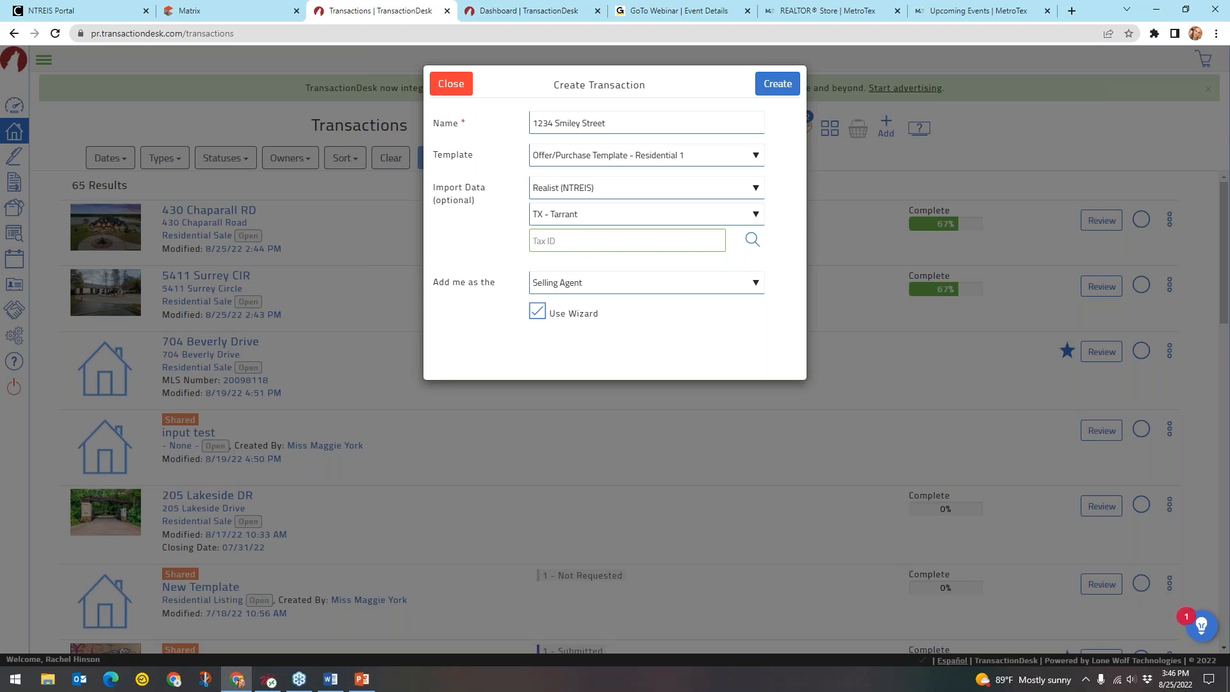
click(541, 241)
click(752, 241)
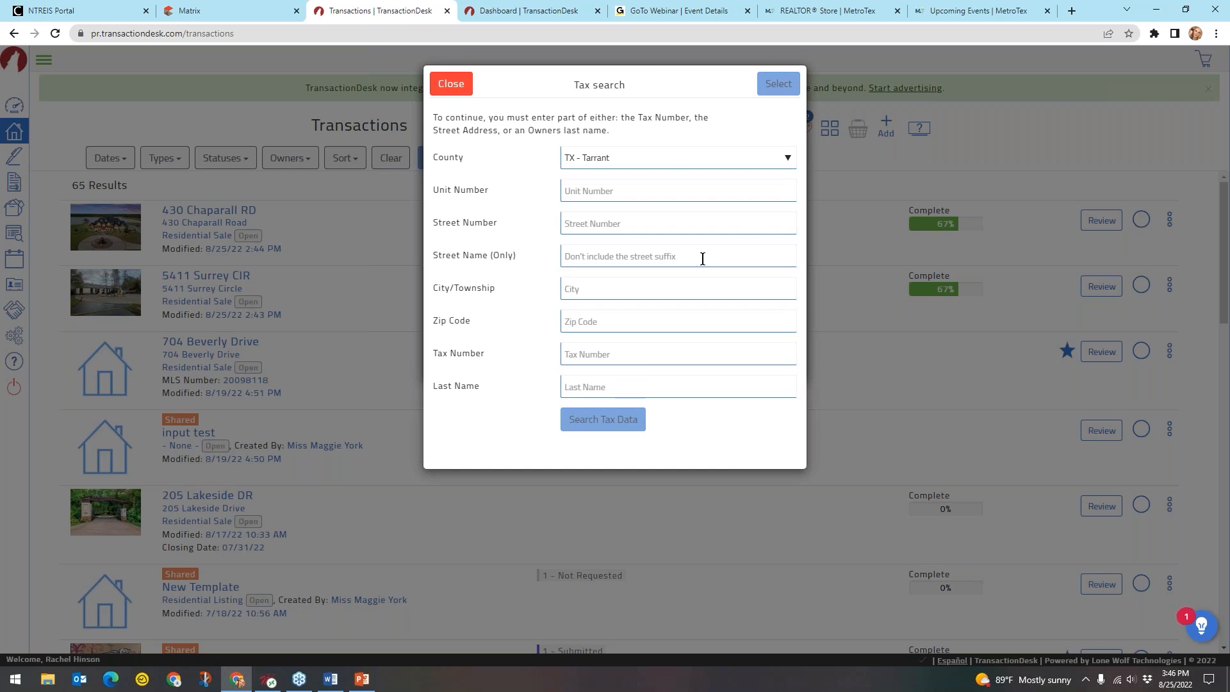
click(592, 221)
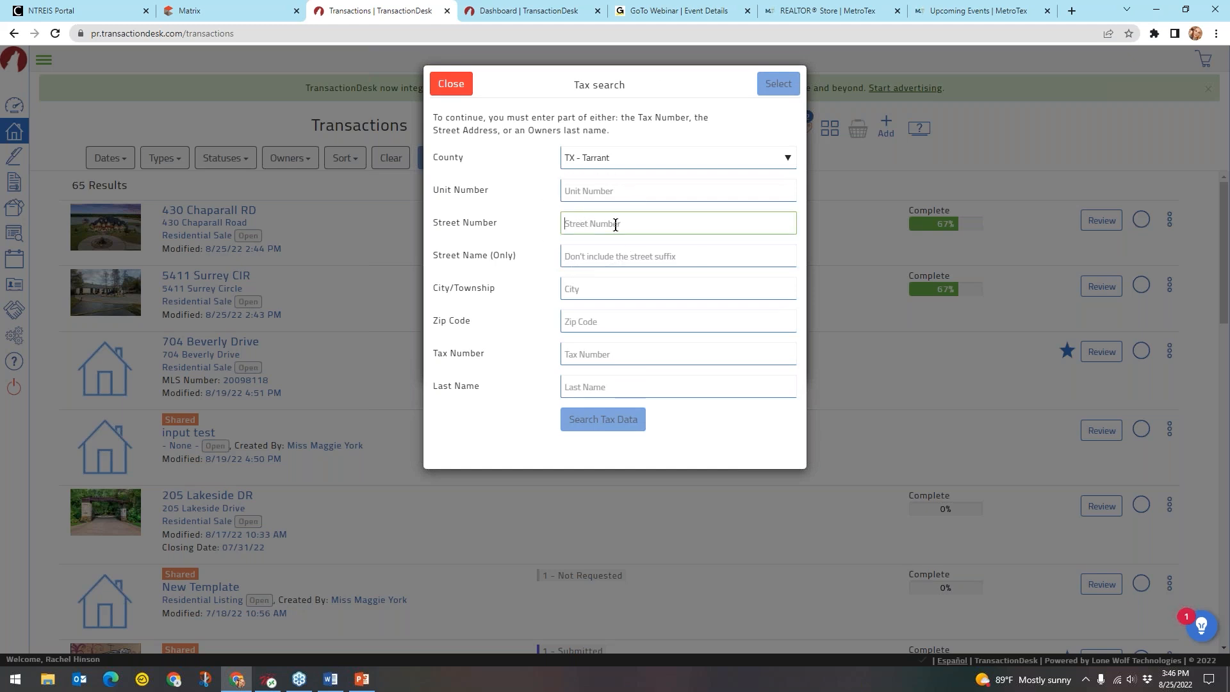
text(704)
click(602, 255)
text(beverly)
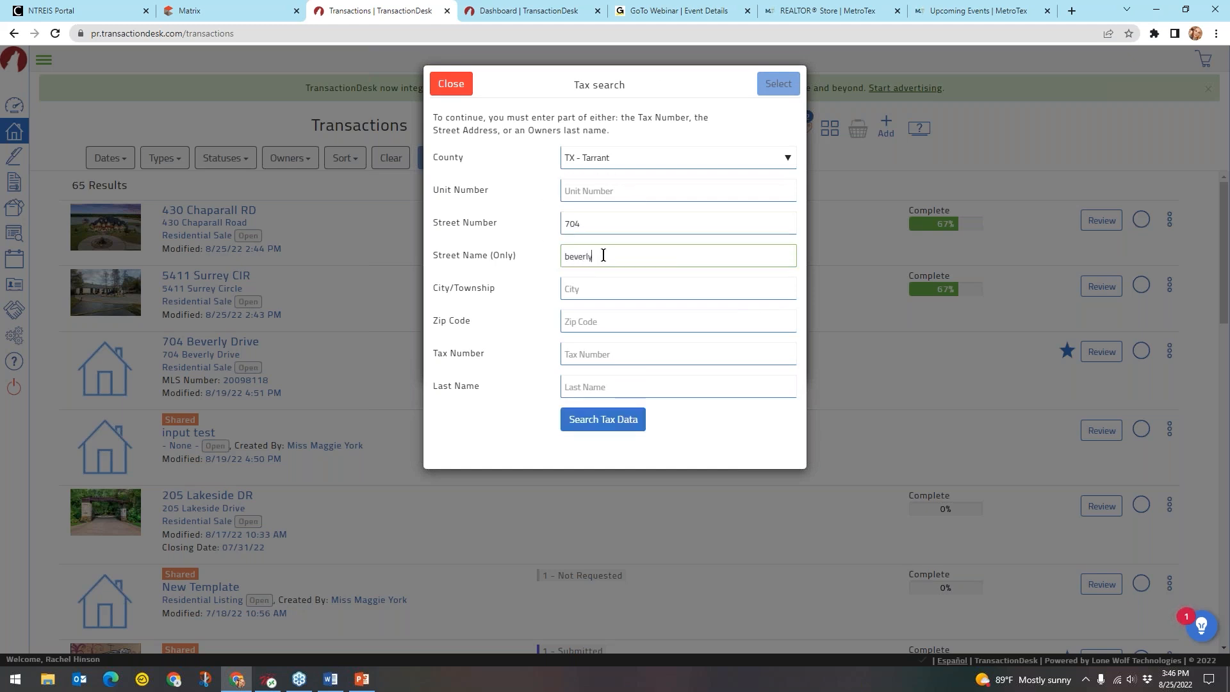
click(603, 418)
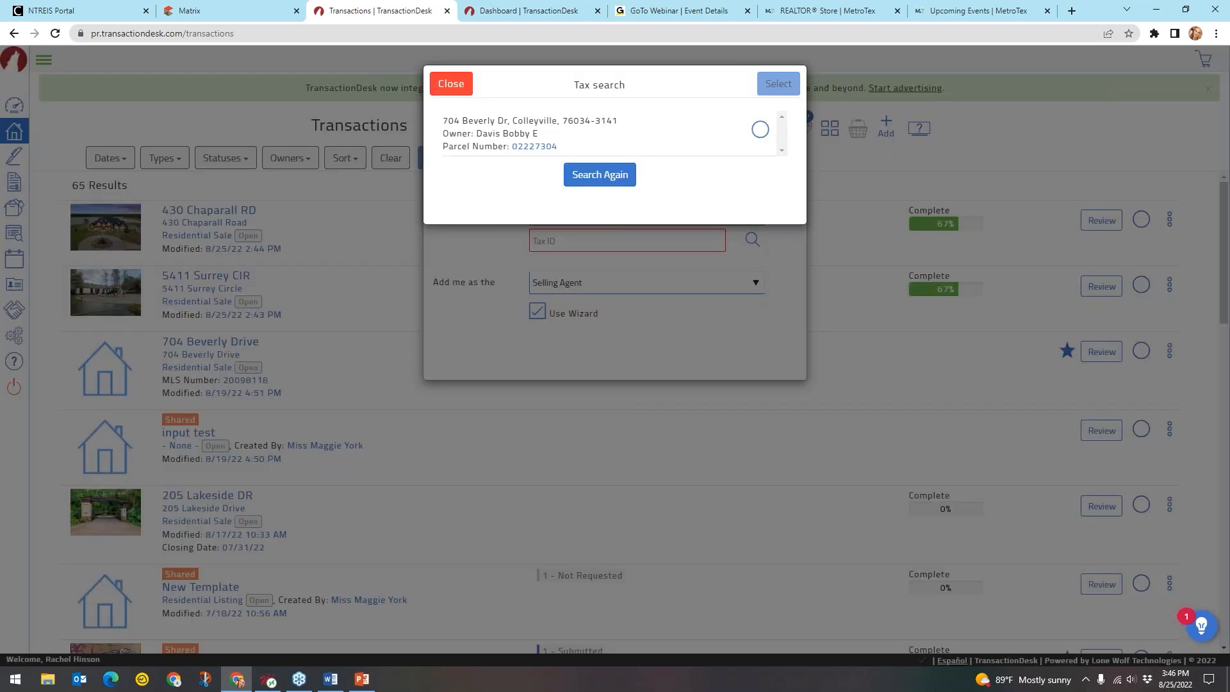
click(760, 129)
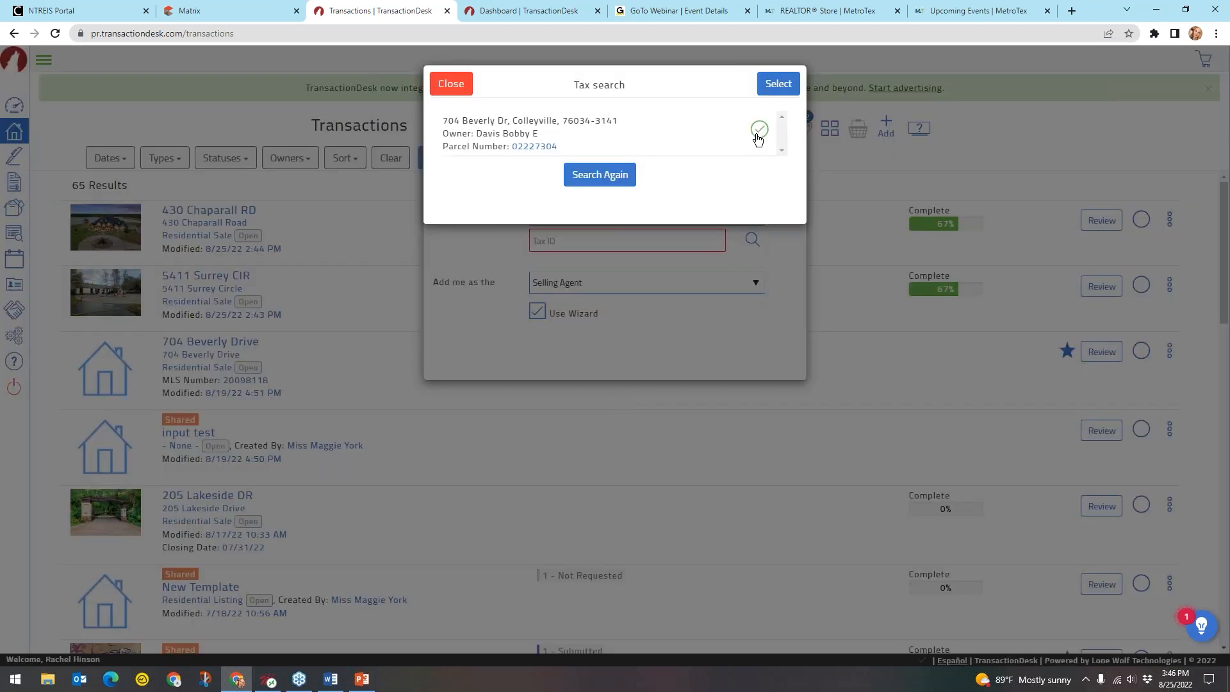
click(788, 88)
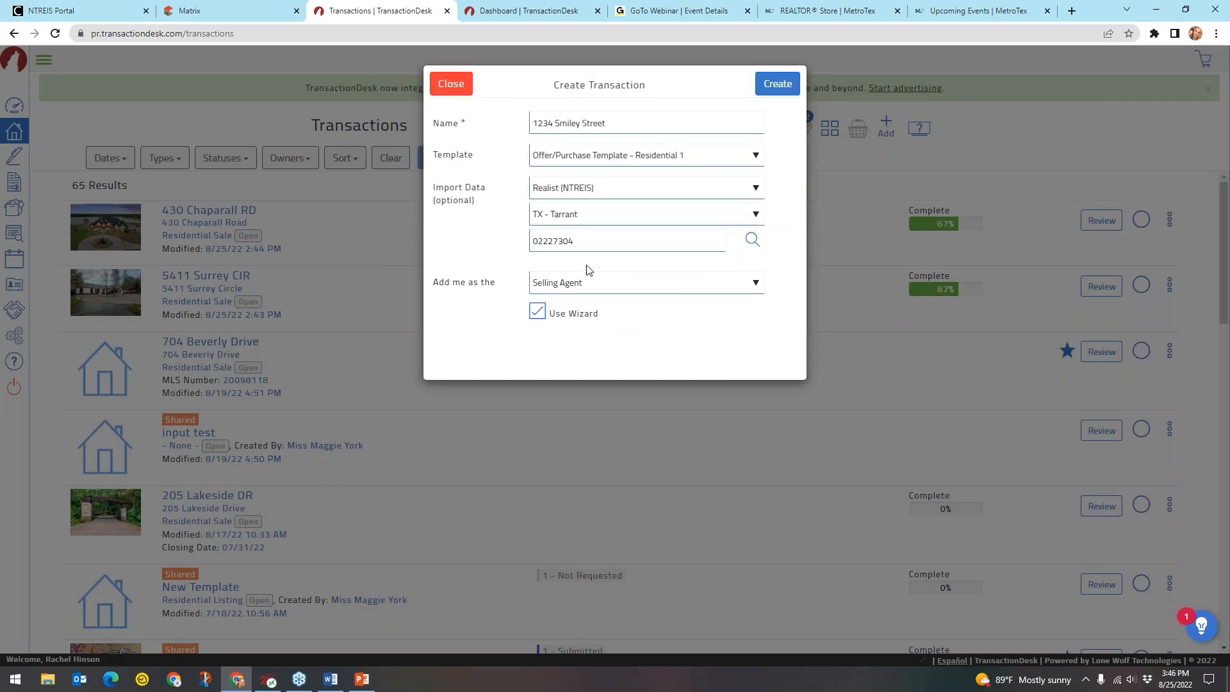
Verify Tax ID 02227304 and create the 1234 Smiley Street transaction
drag(587, 243, 532, 242)
click(605, 338)
key(ctrl)
key(ctrl)
key(ctrl)
key(ctrl)
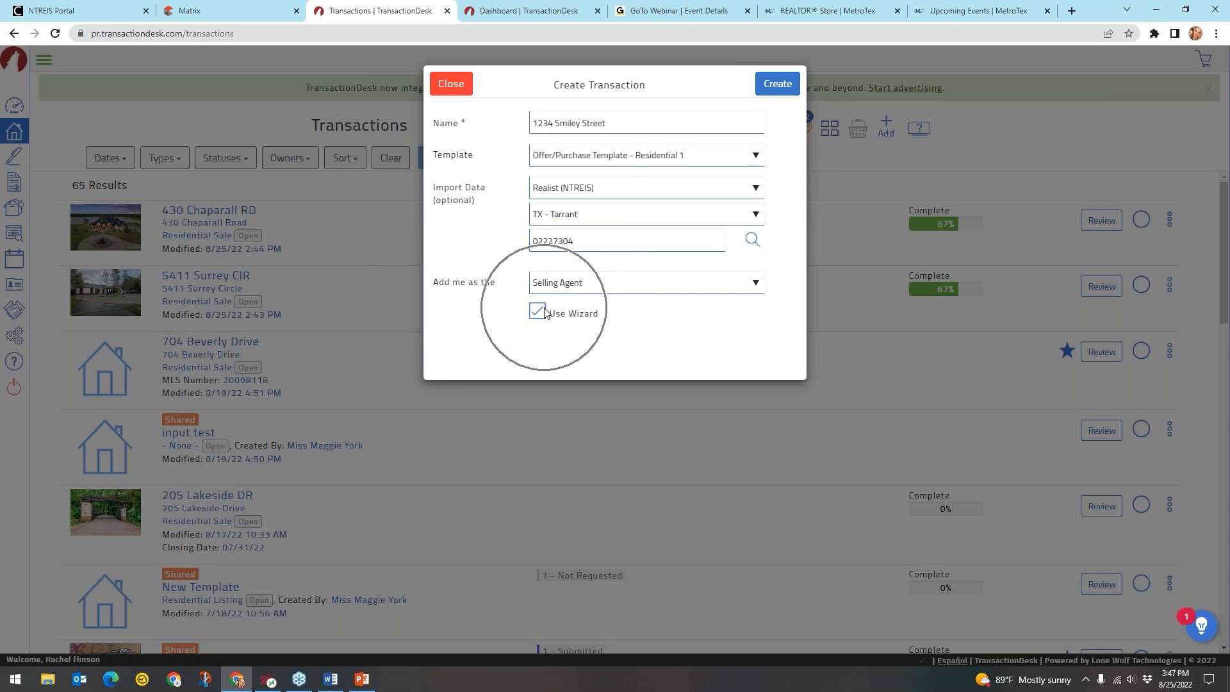
click(784, 86)
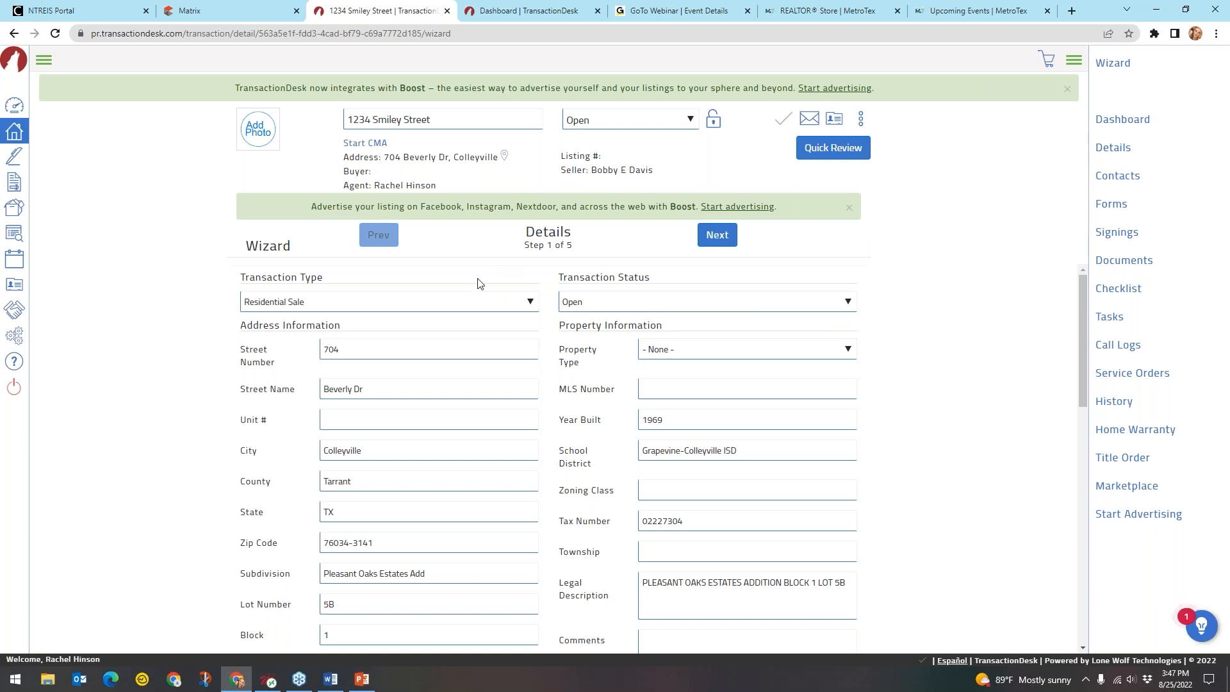
Review the imported Tarrant details for 1234 Smiley Street (Pleasant Oaks Estates Add, Lot 5B) and continue to Transaction Dates
key(ctrl)
scroll(583, 401, down, 1)
key(ctrl)
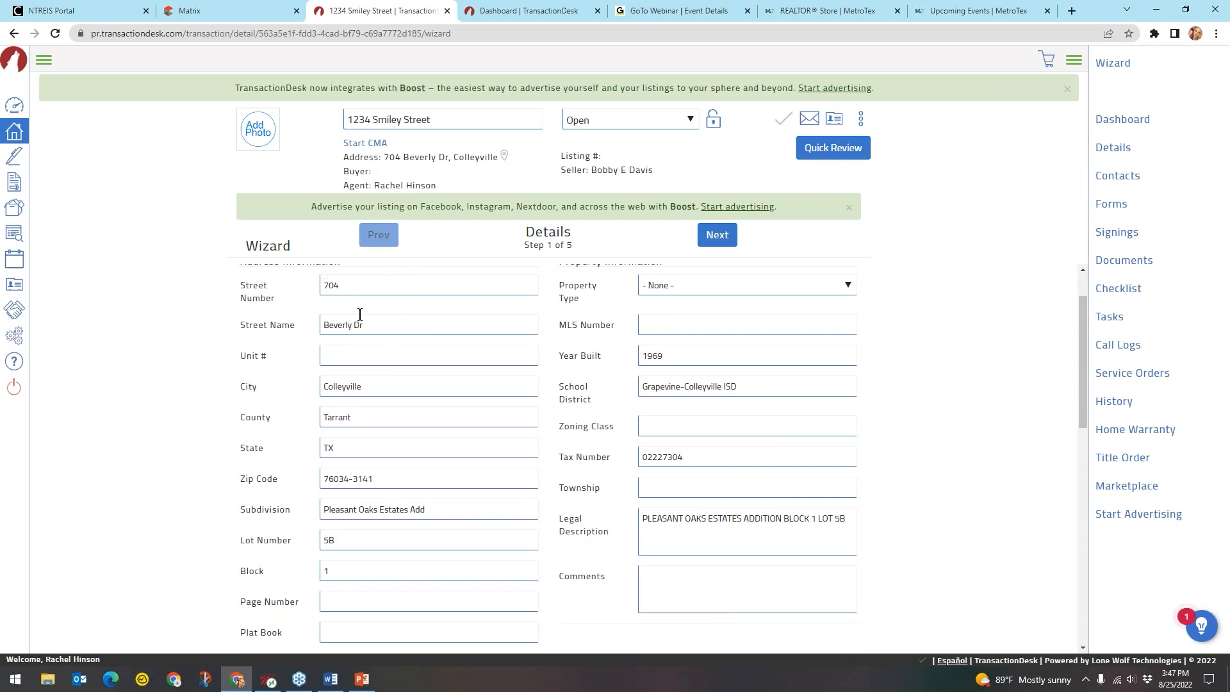
scroll(359, 314, down, 4)
scroll(359, 314, up, 3)
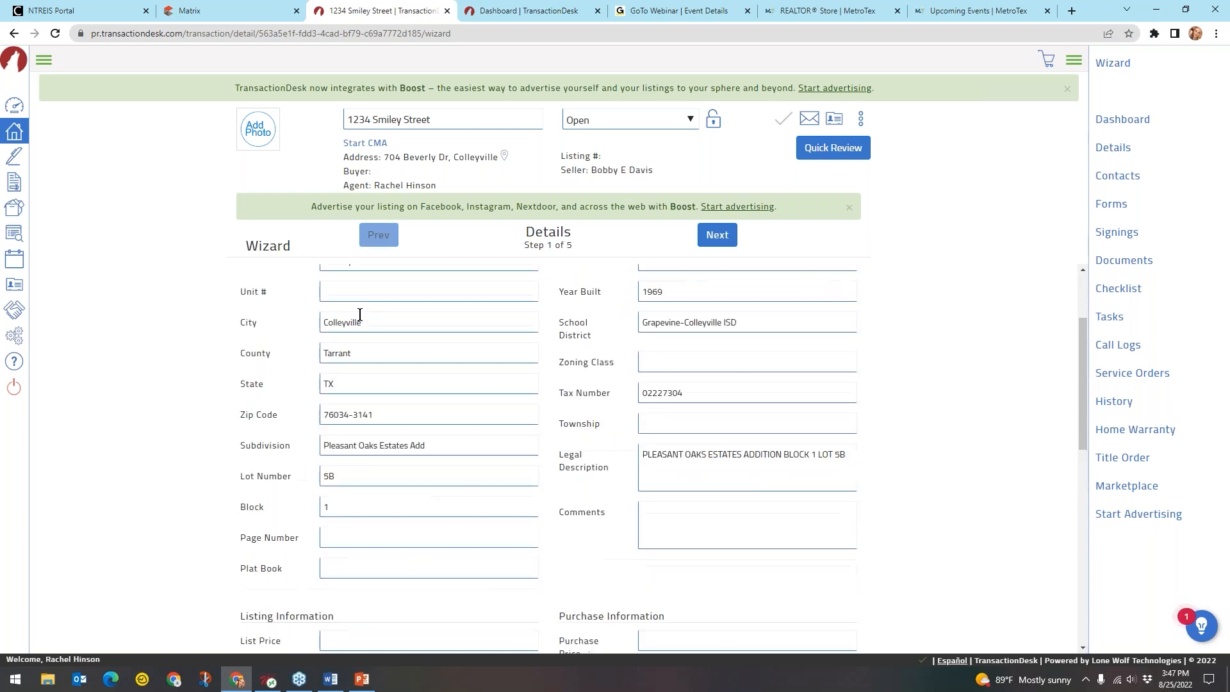
scroll(359, 314, up, 2)
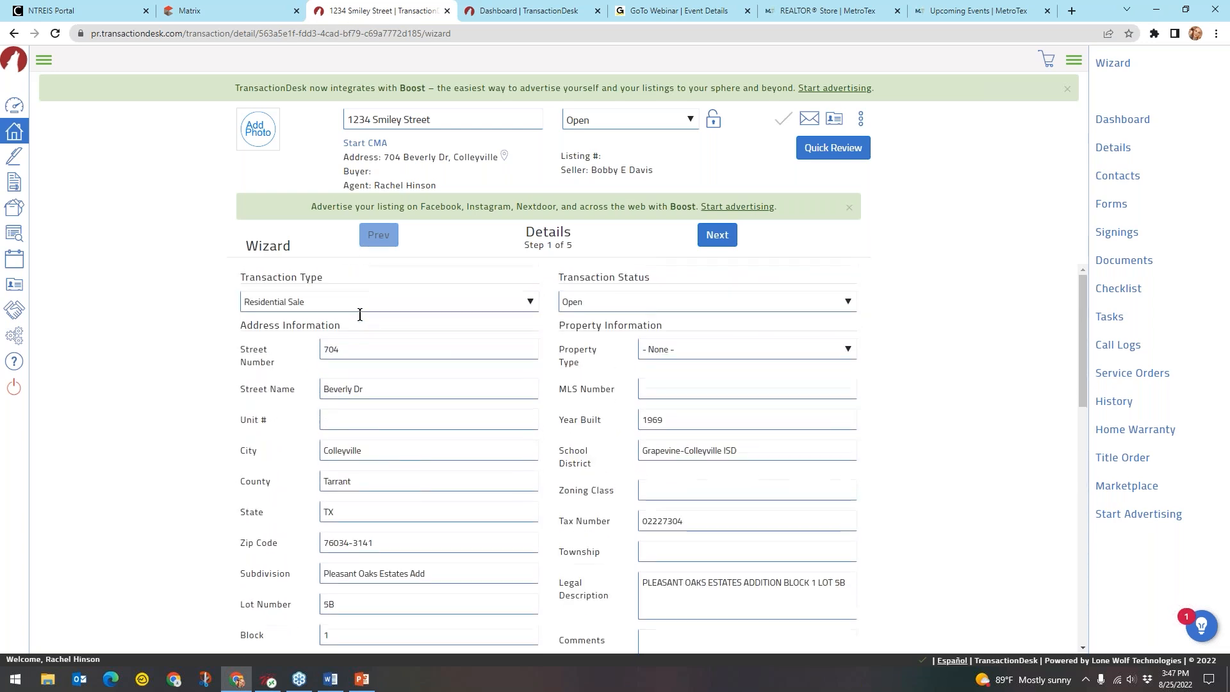
click(716, 243)
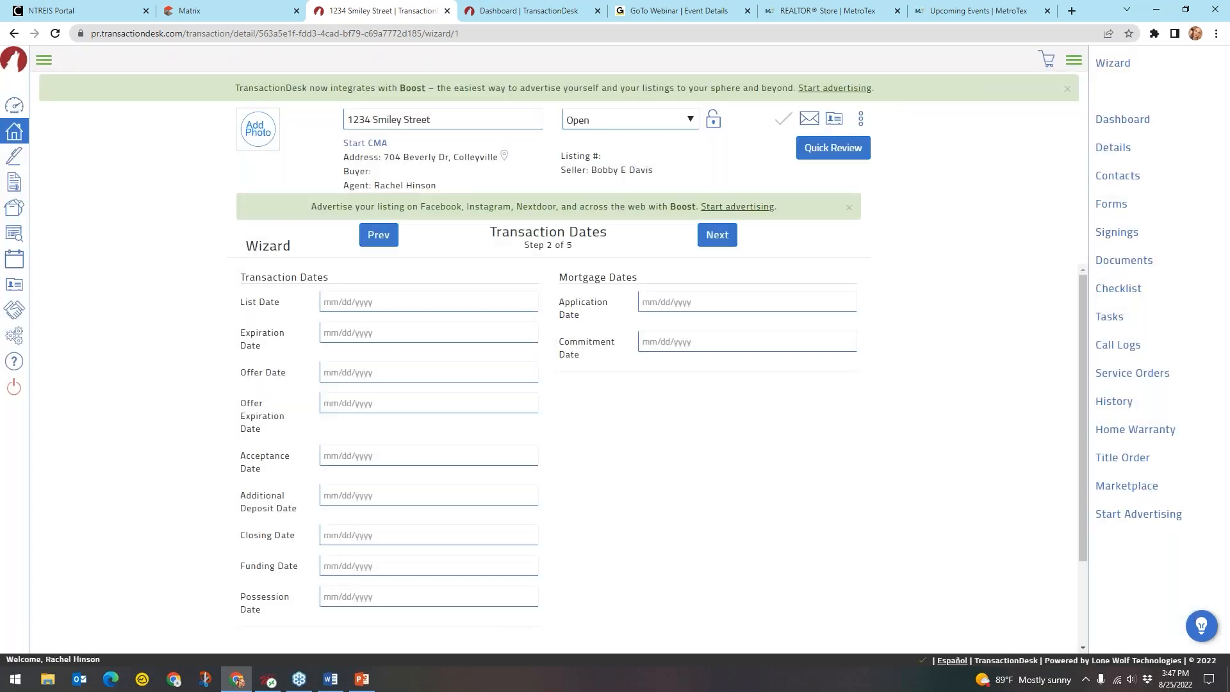
Fill in the Transaction Dates step and advance to the Contacts step
click(560, 239)
click(378, 424)
click(404, 319)
click(721, 242)
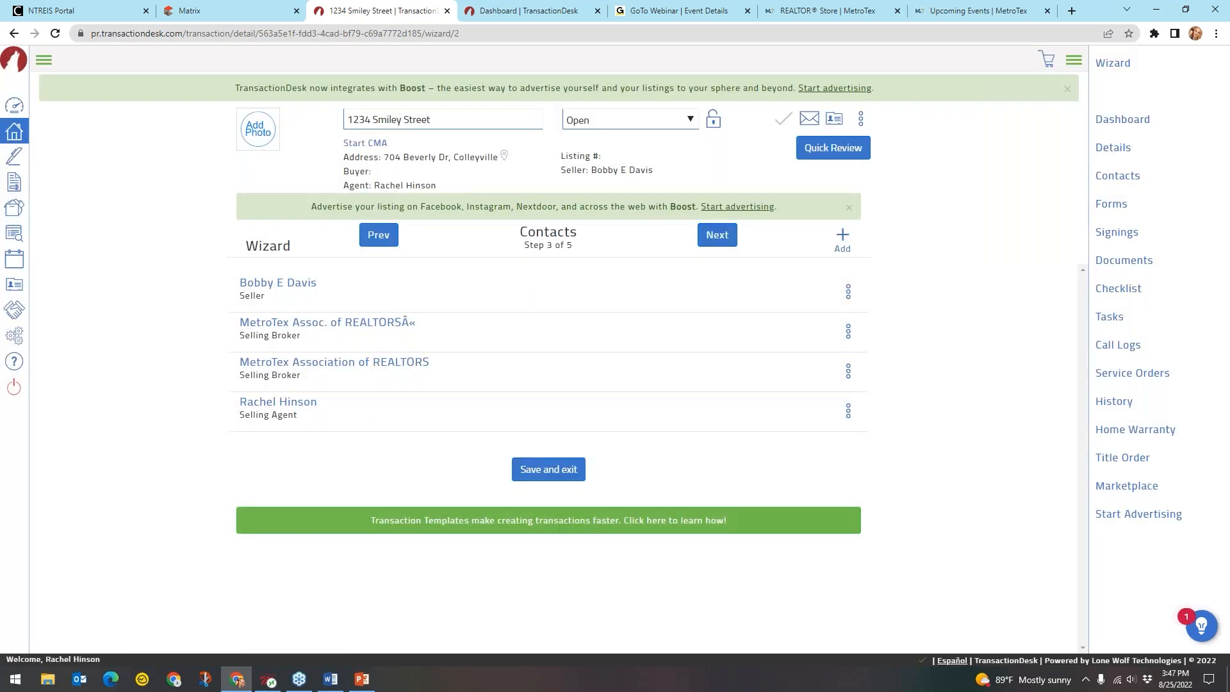
Go through the Contacts and Forms steps to reach Documents, step 5 of 5
click(338, 330)
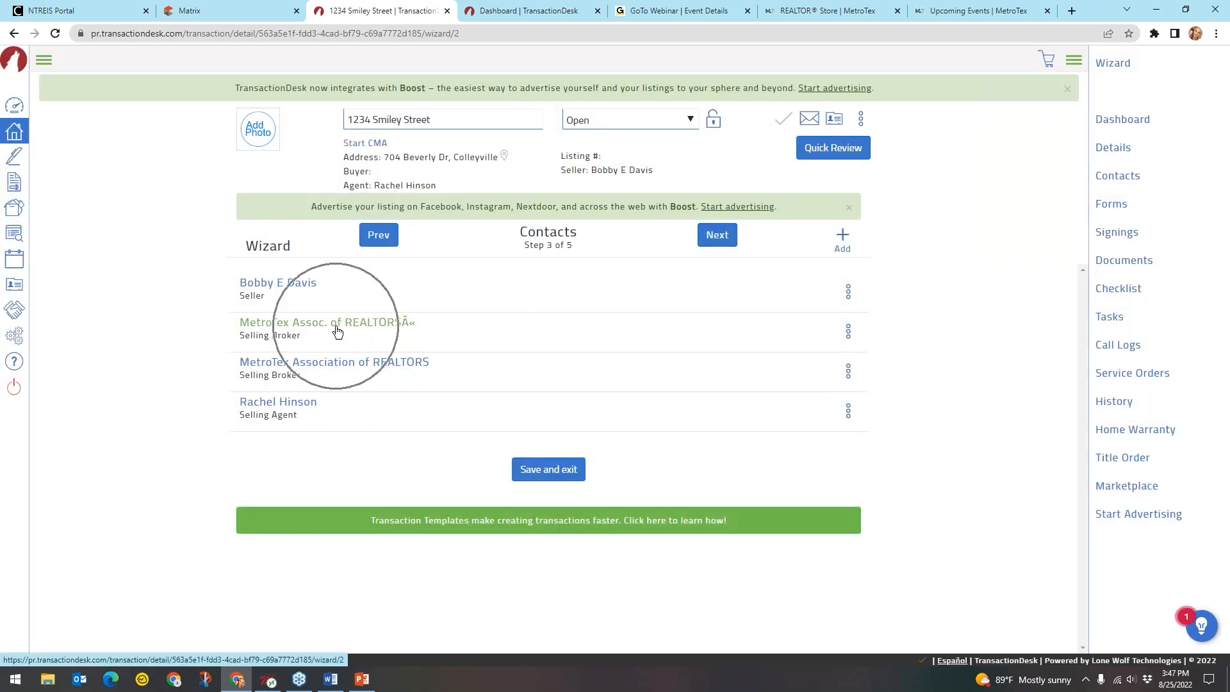
click(327, 369)
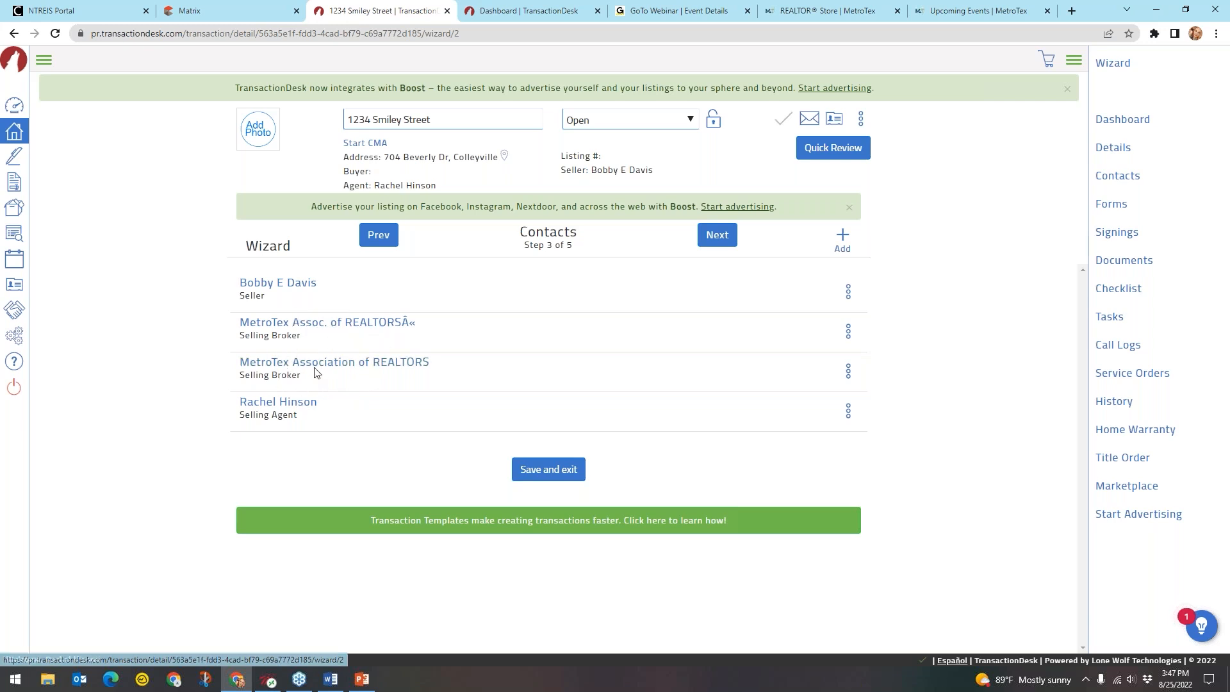
click(313, 370)
click(313, 370)
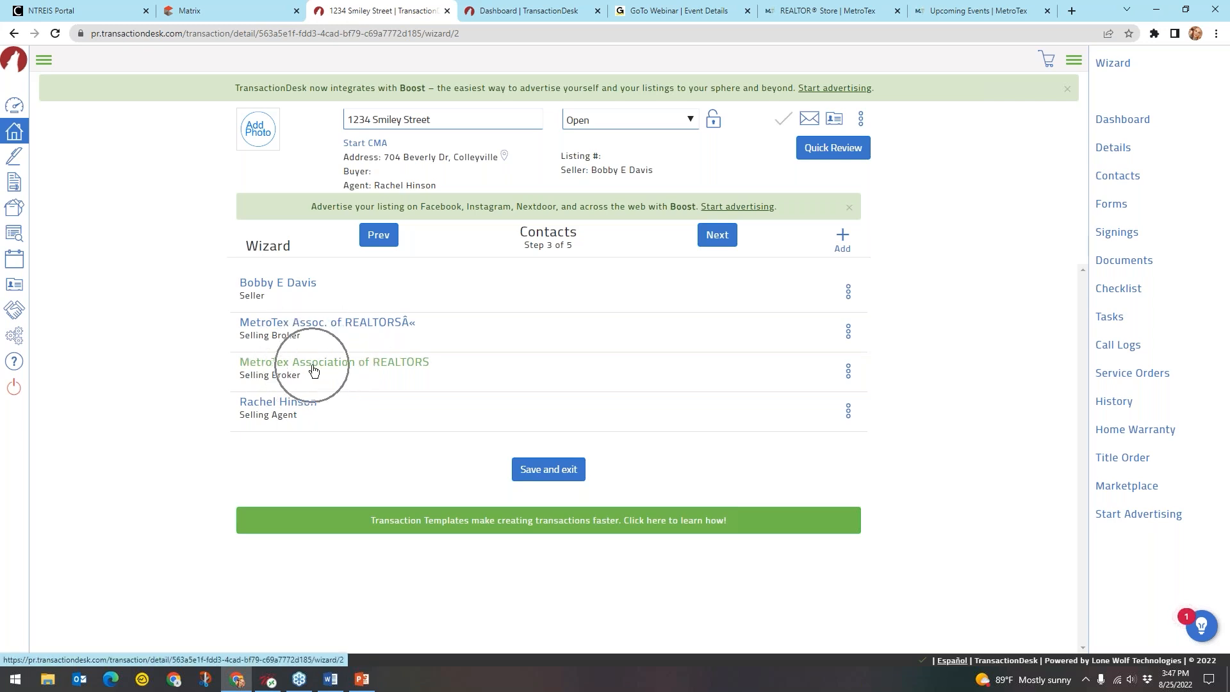
click(288, 406)
key(ctrl)
key(ctrl)
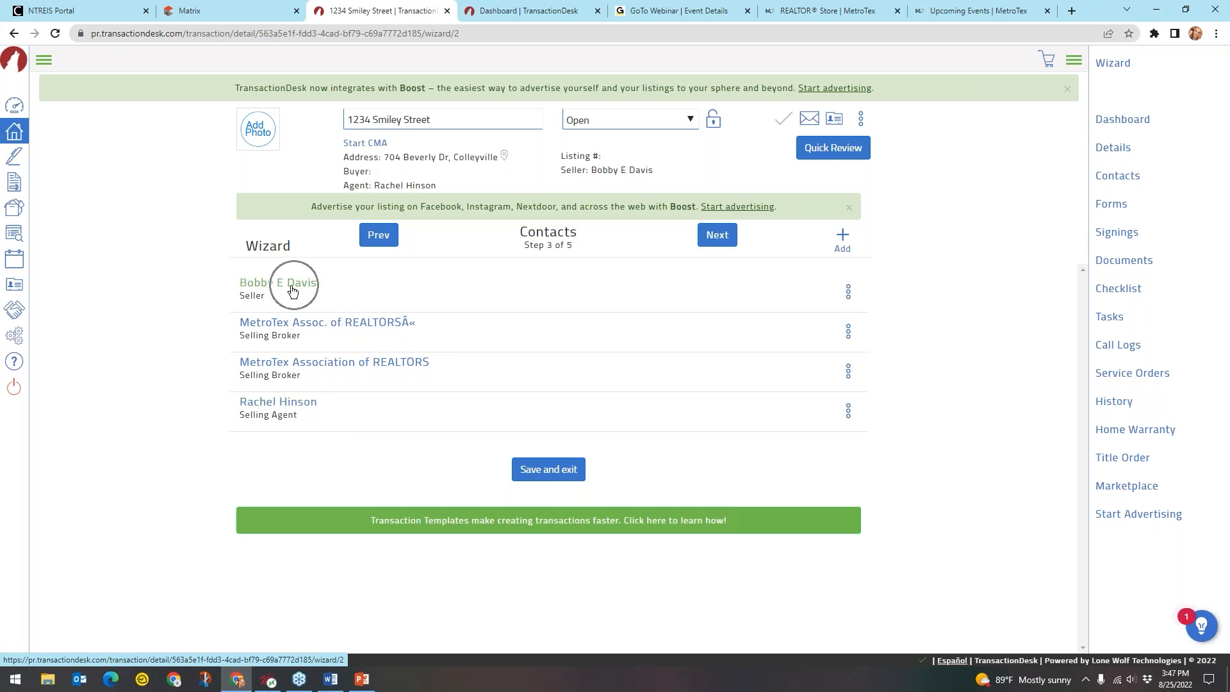
key(ctrl)
key(ctrl)
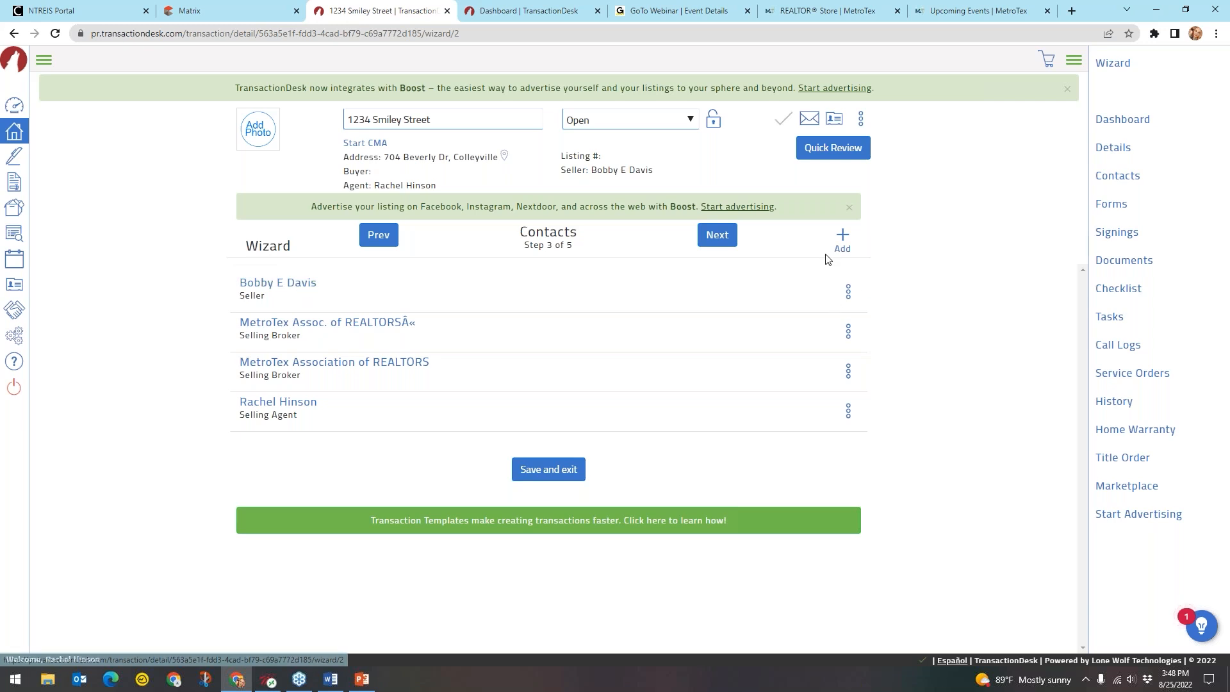
key(ctrl)
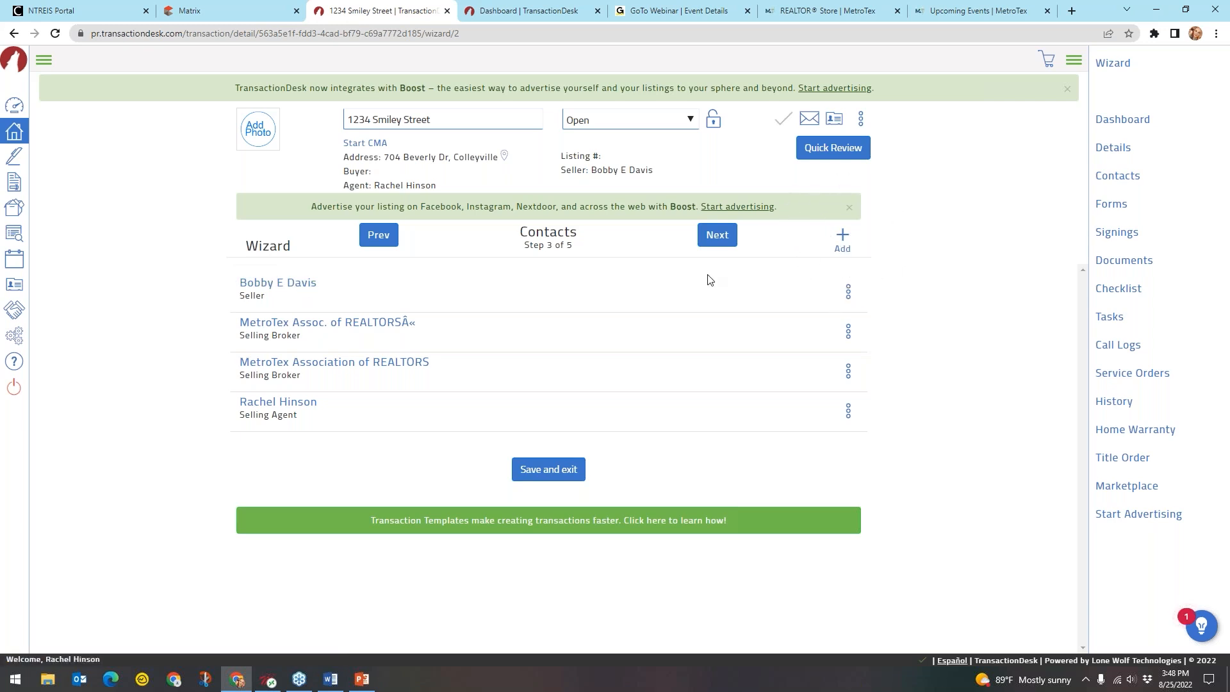
click(718, 240)
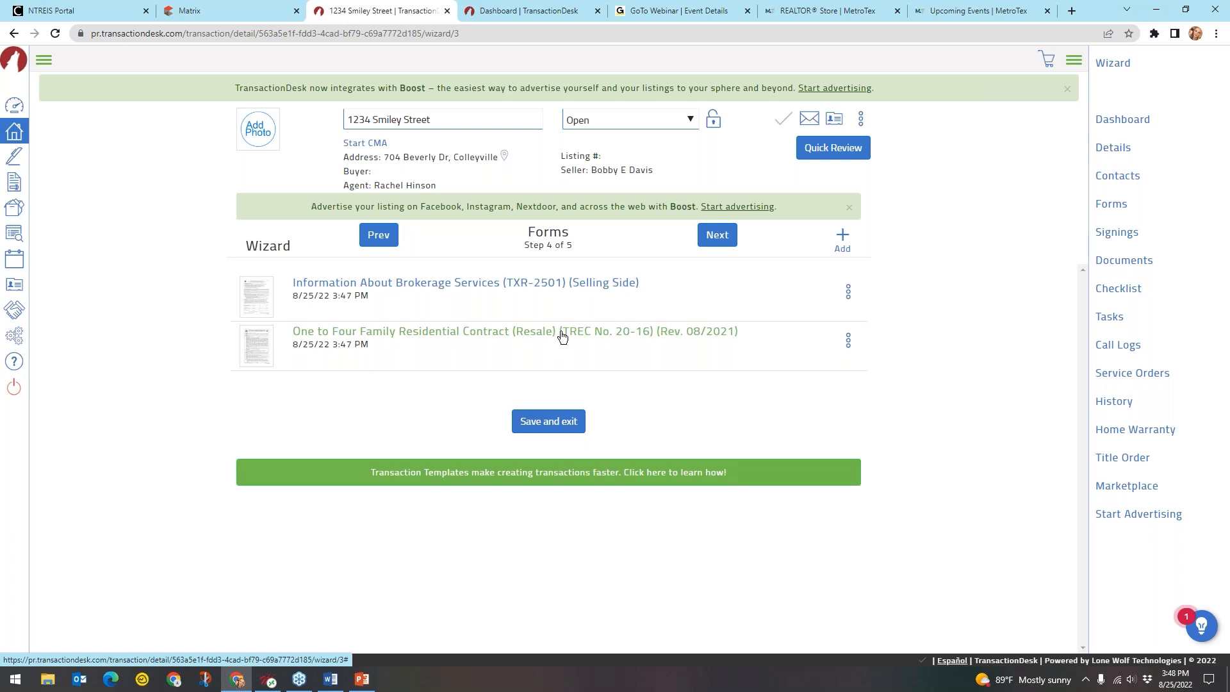
click(733, 243)
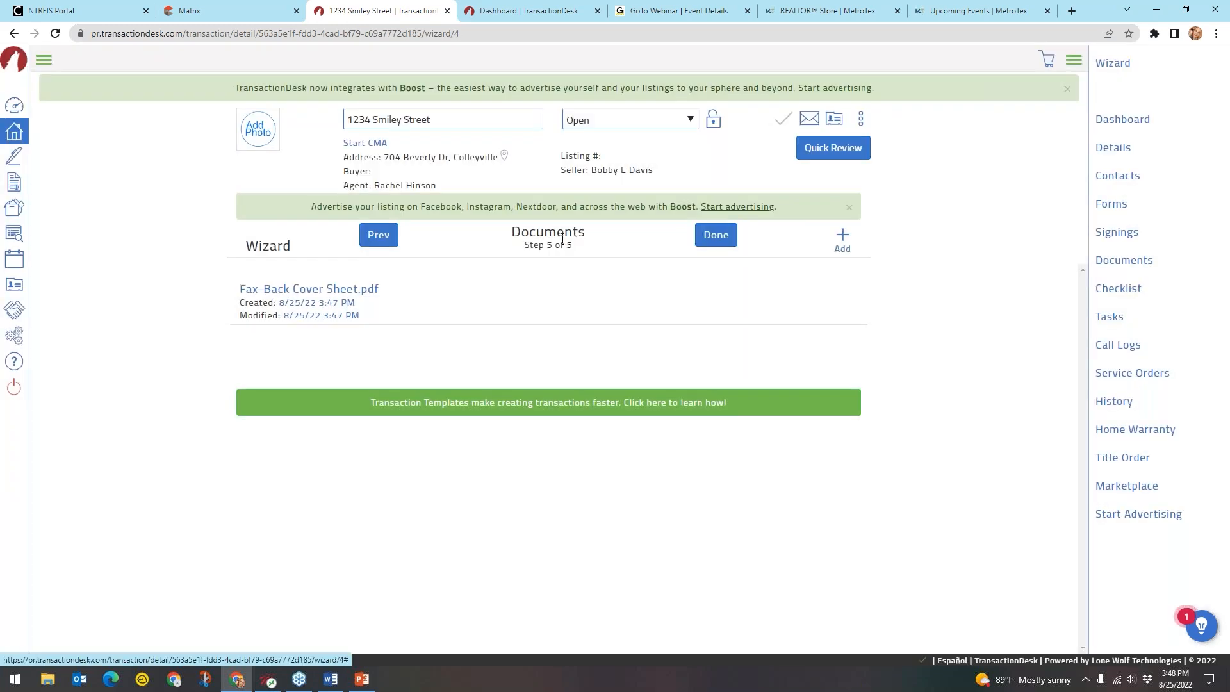
Finish the wizard to open the 1234 Smiley Street Transaction Dashboard
click(367, 294)
click(716, 237)
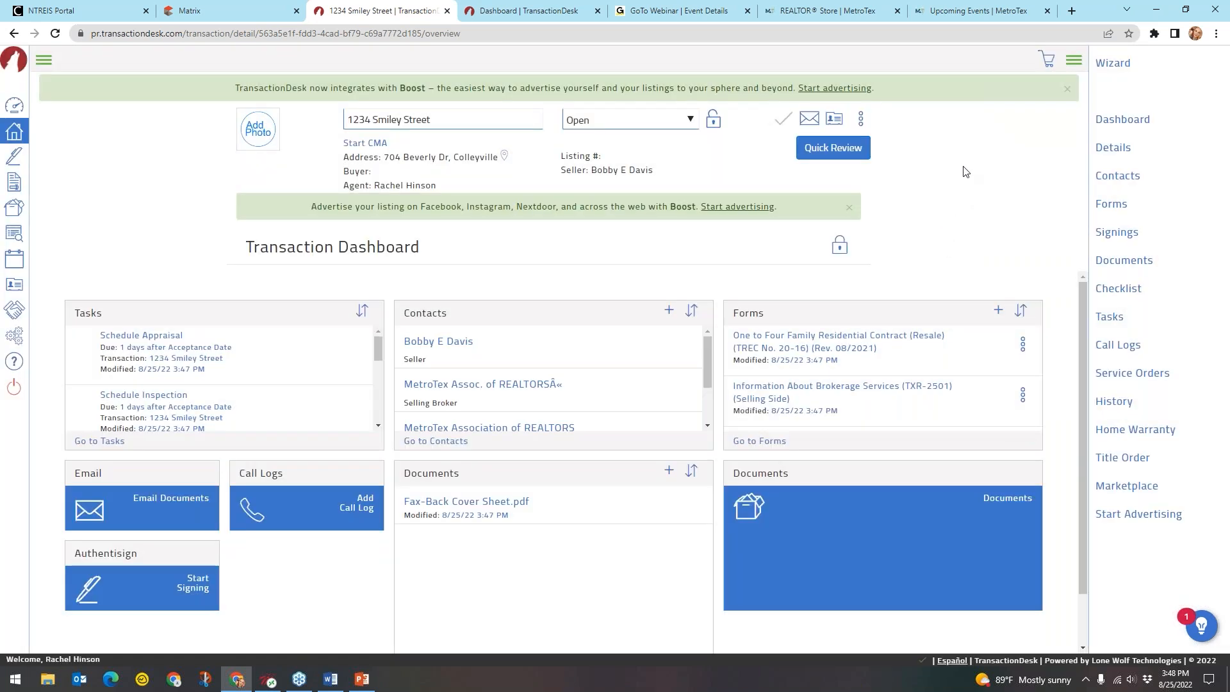
Review the dashboard's Tasks panel, then open the 6-item Offer/Purchase Checklist, 0% complete
click(793, 338)
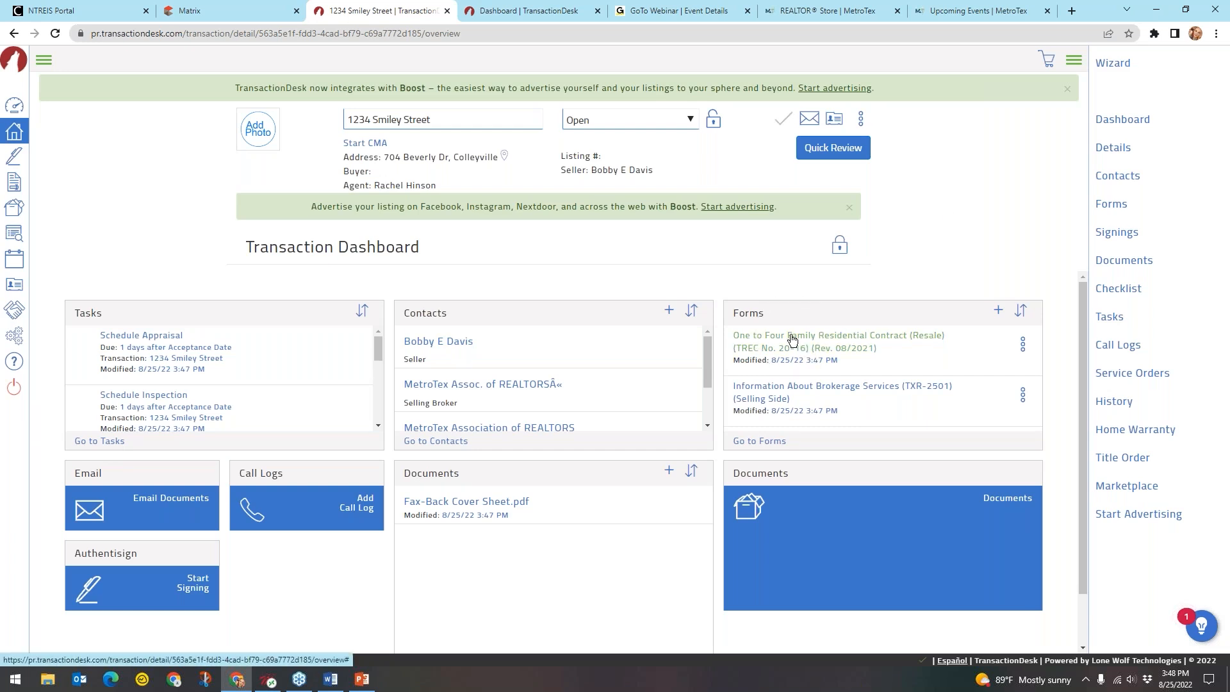
click(409, 340)
key(ctrl)
key(ctrl)
key(ctrl)
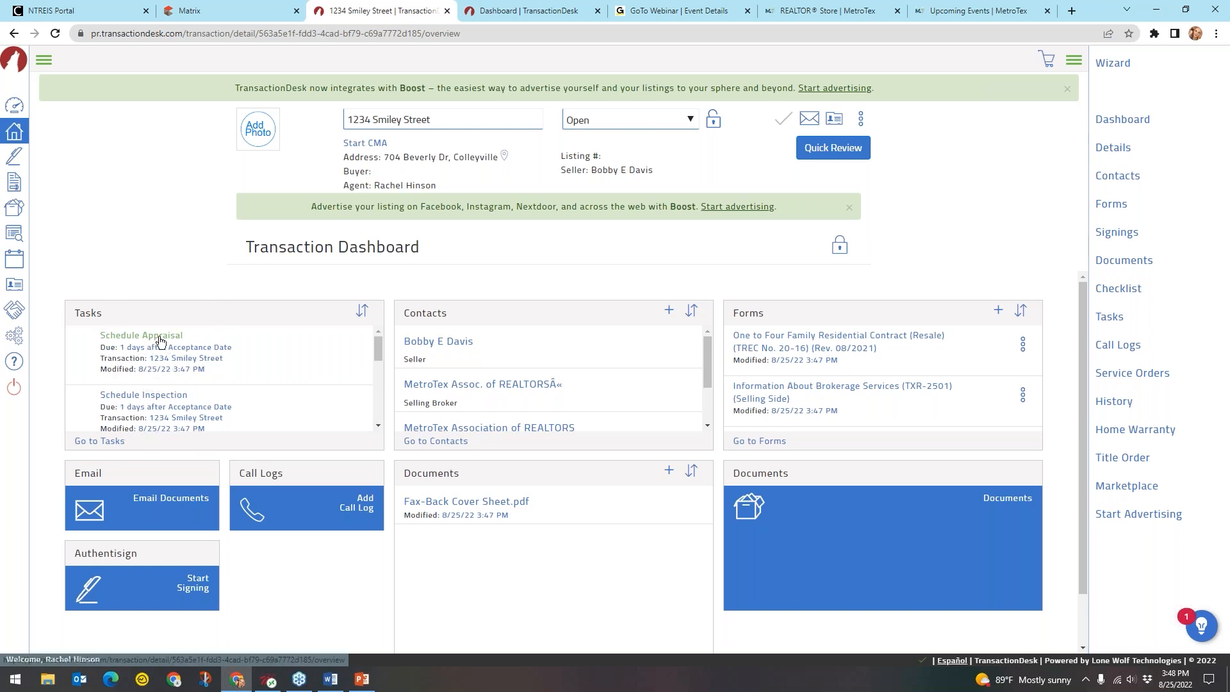
key(ctrl)
scroll(170, 372, down, 3)
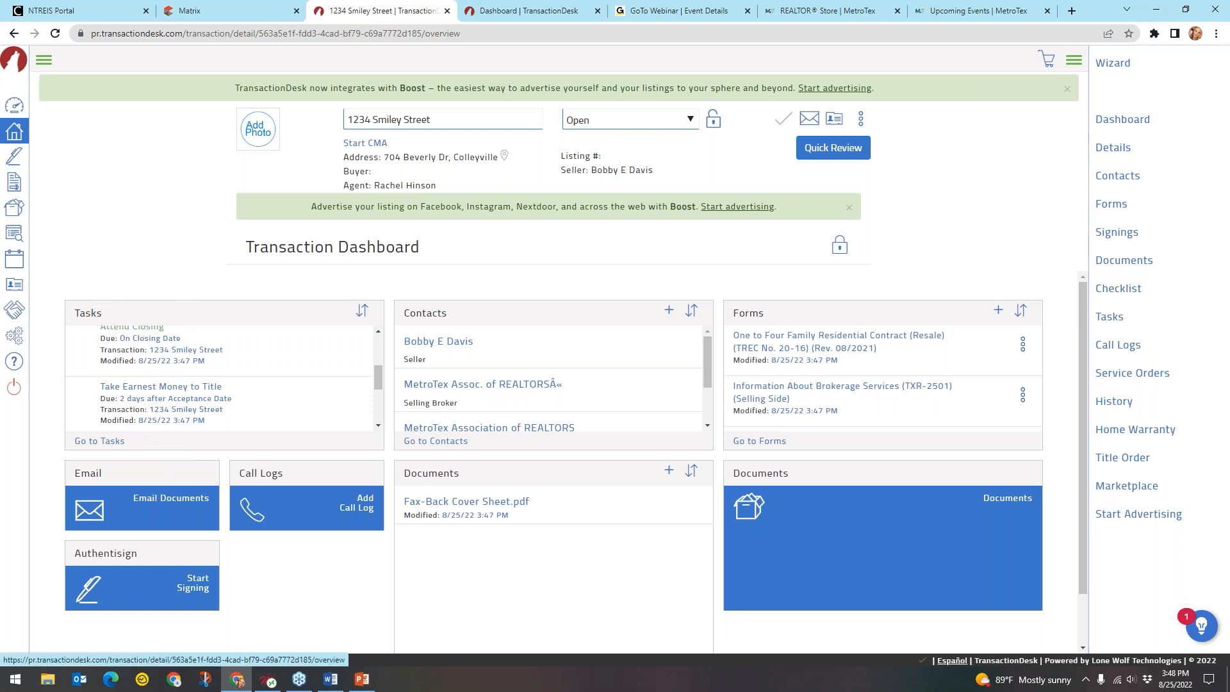
key(ctrl)
scroll(172, 385, down, 1)
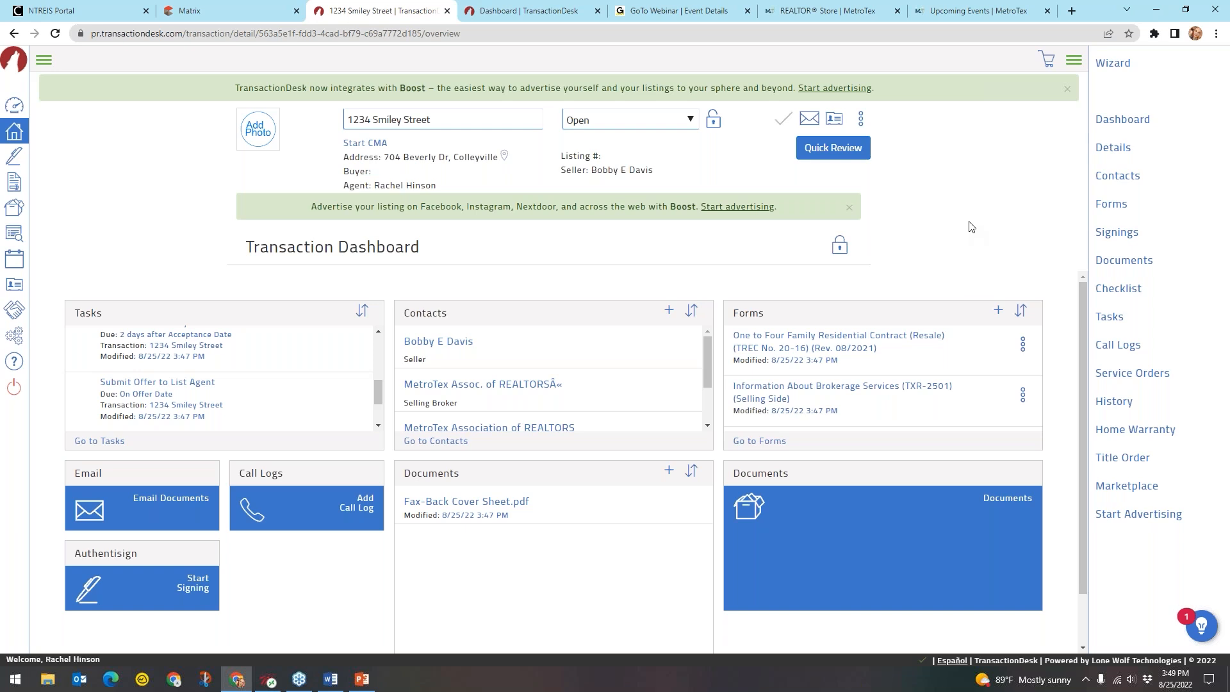
click(1115, 288)
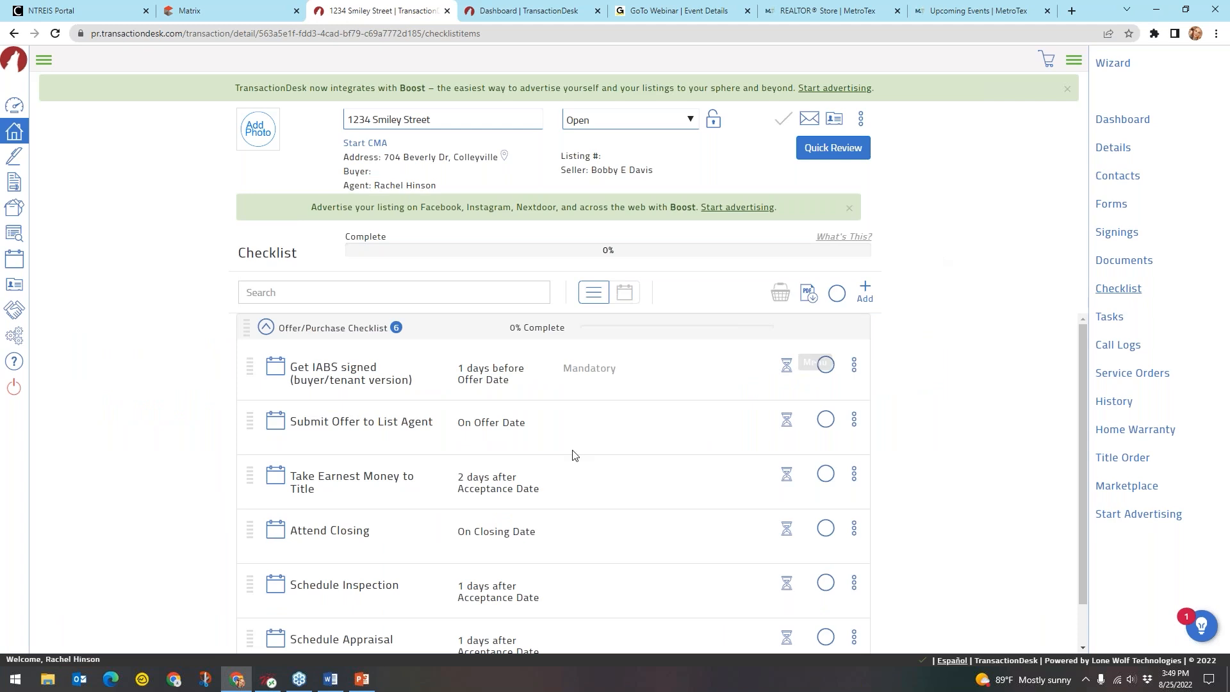
scroll(469, 456, down, 1)
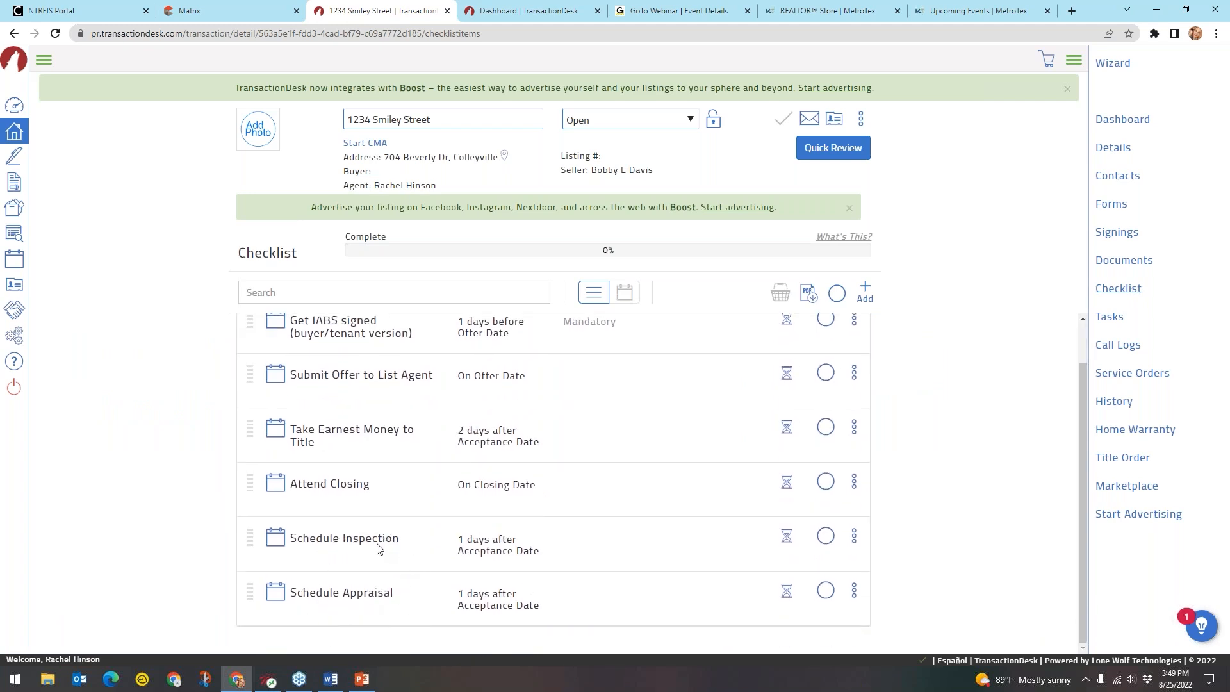
scroll(381, 547, up, 1)
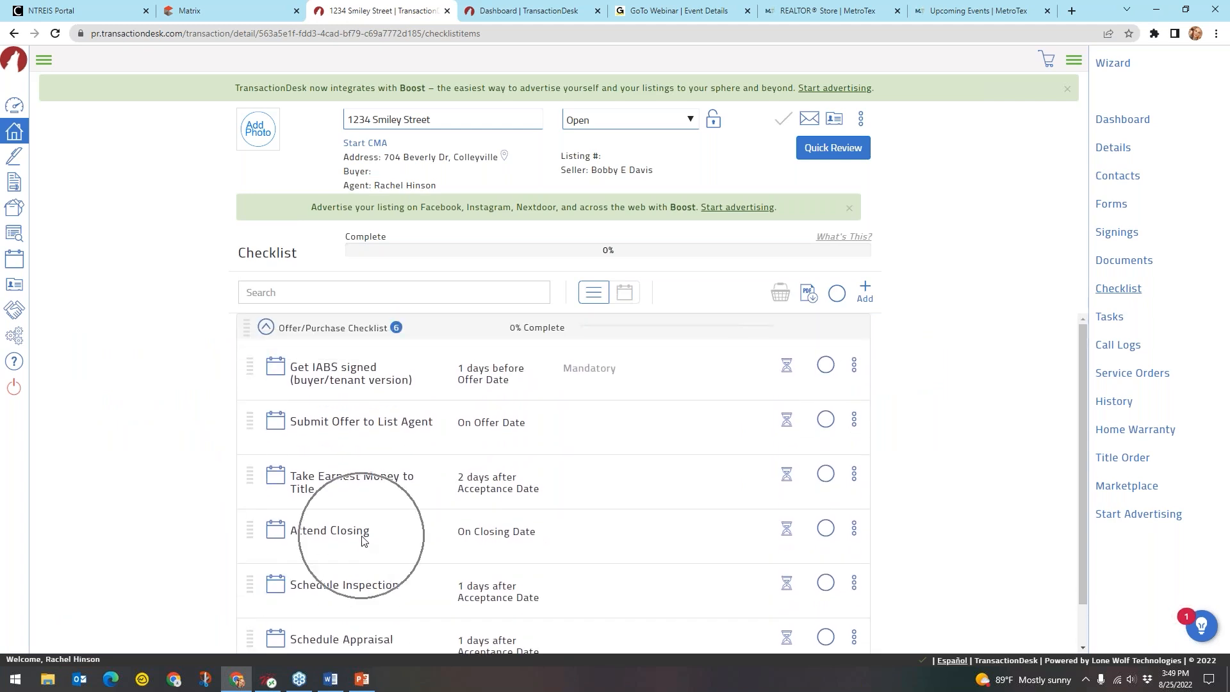
click(383, 425)
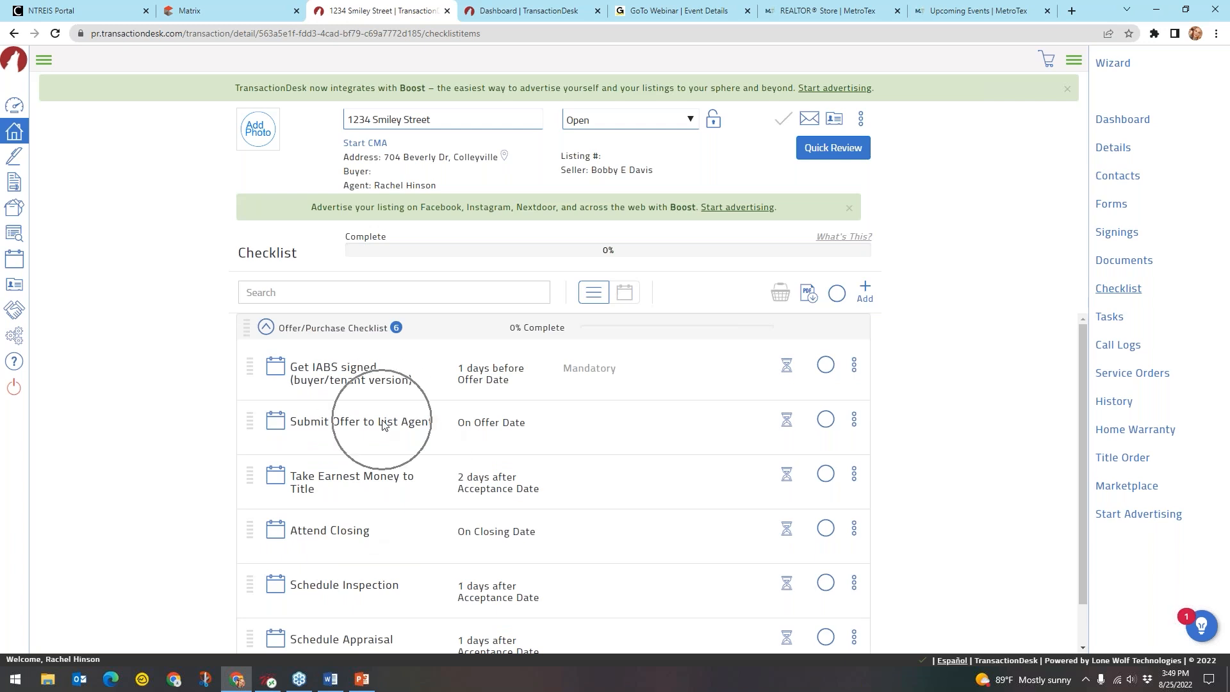
scroll(422, 431, down, 1)
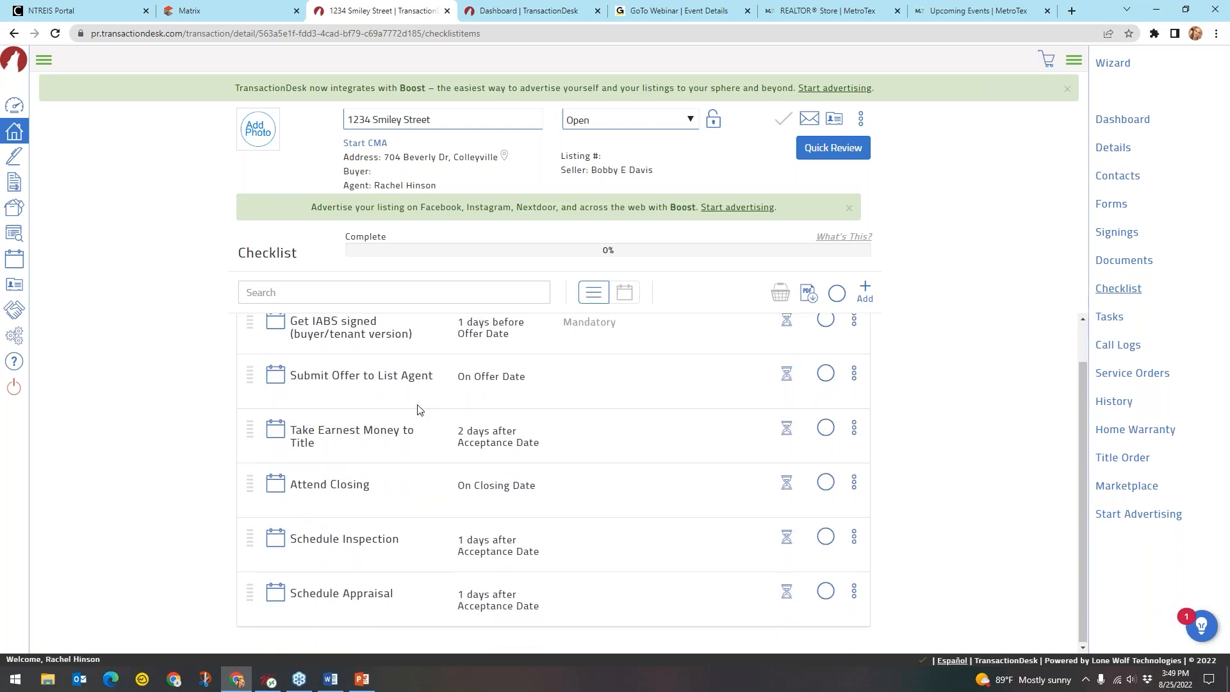
scroll(417, 409, up, 1)
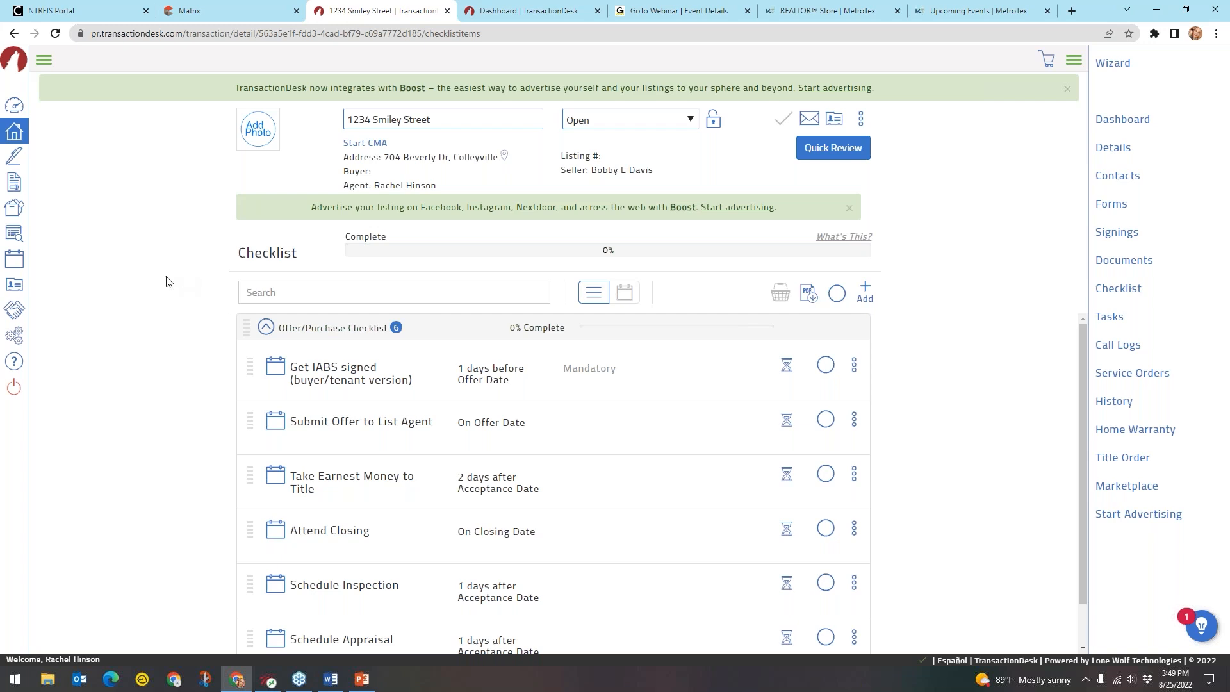
Go to Settings > Notifications from the main navigation menu
click(45, 60)
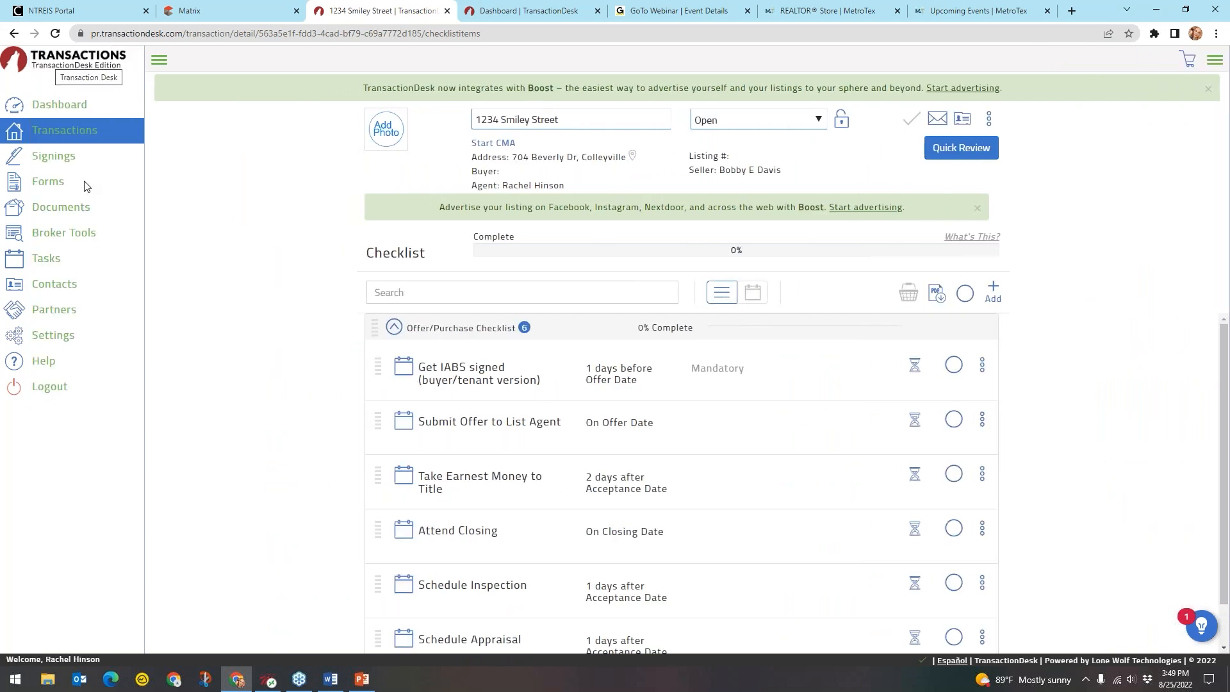
click(42, 339)
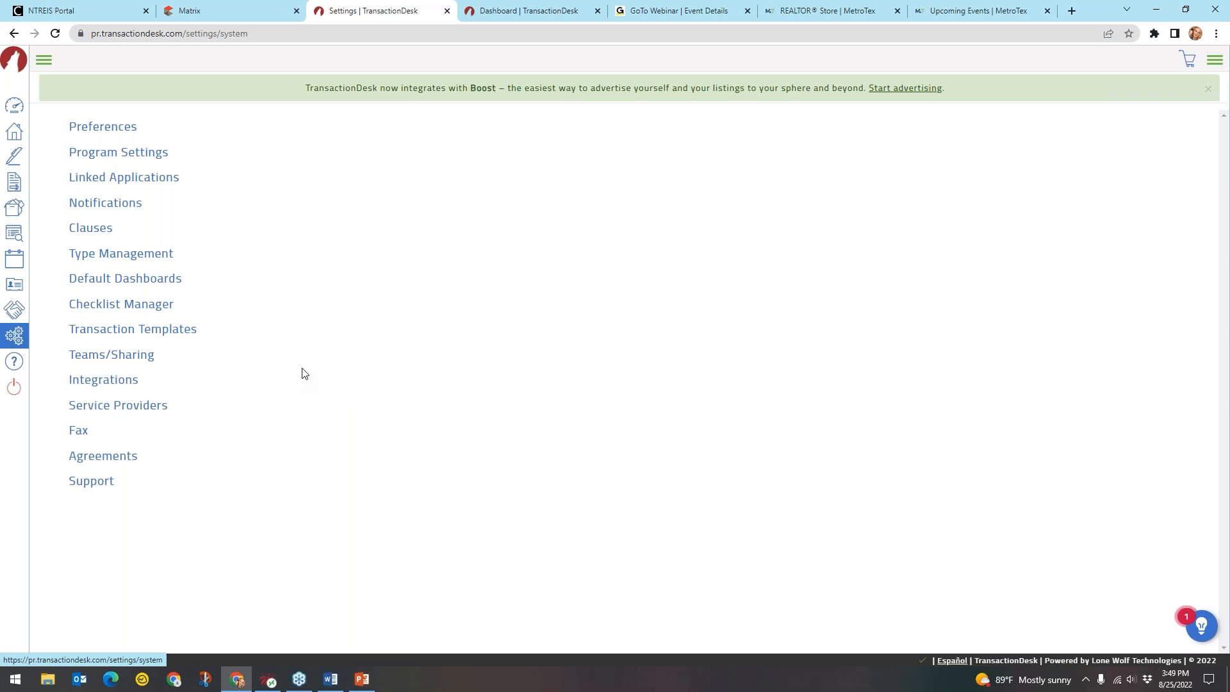
click(124, 204)
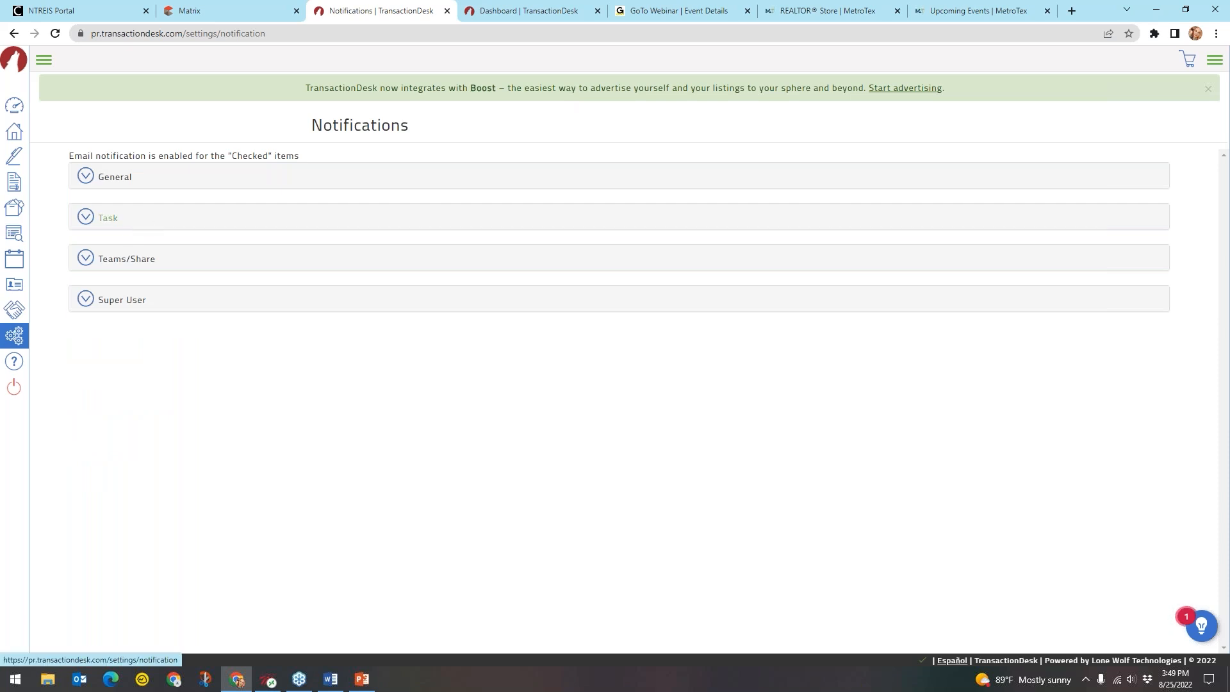
Enable the General e-mail notification for Transaction Status Change from Broker Review
click(120, 183)
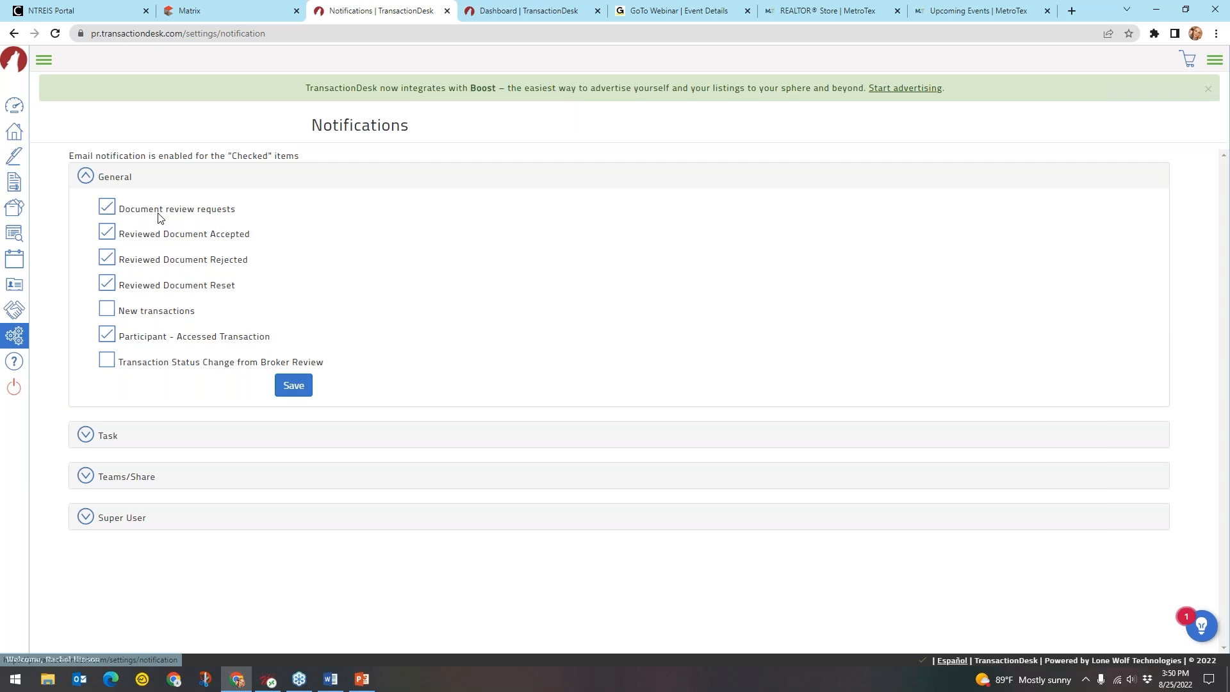
drag(246, 212, 166, 211)
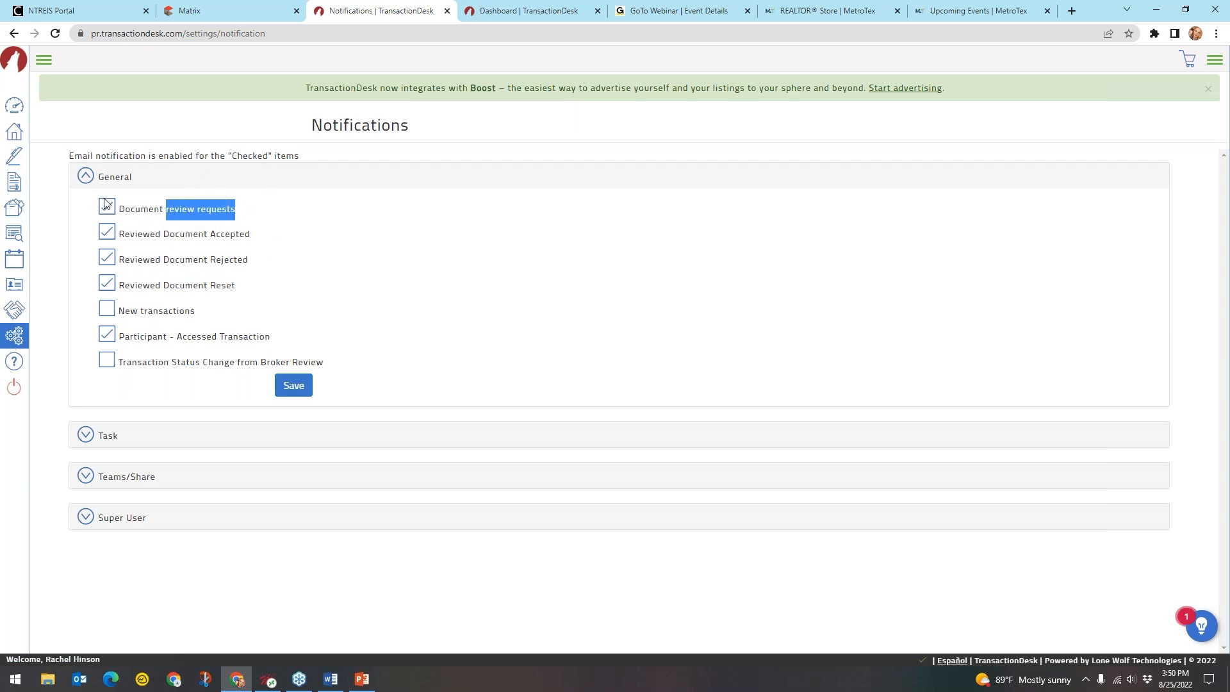
click(333, 248)
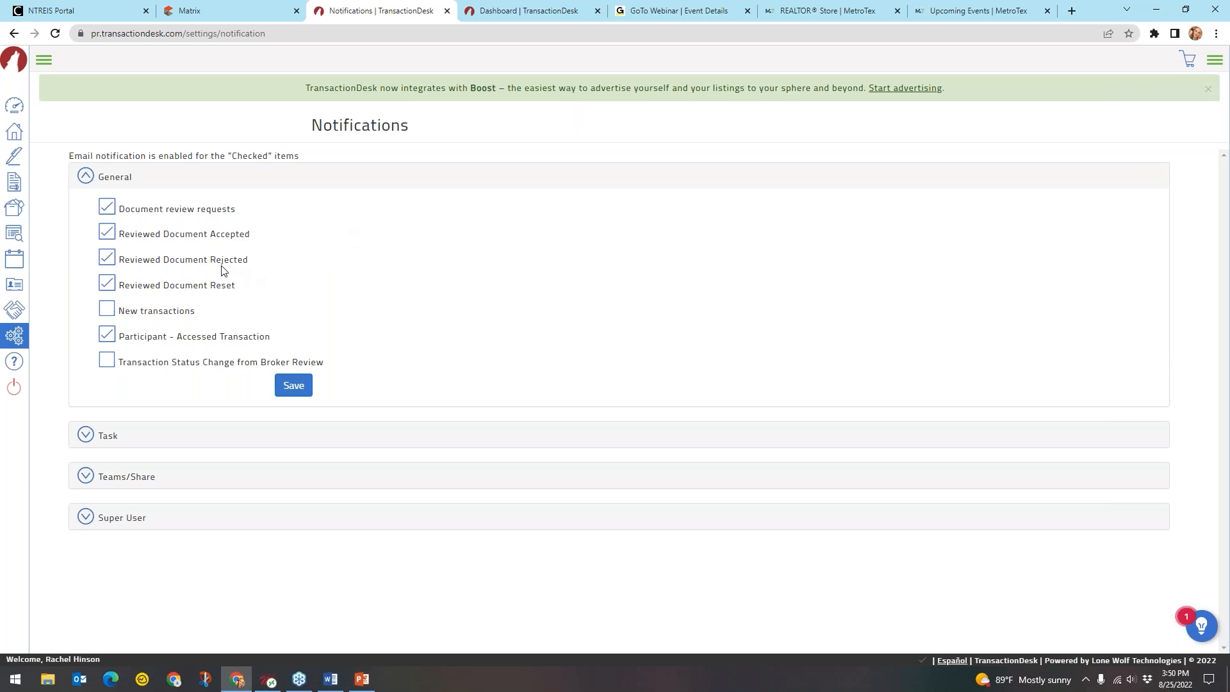
key(ctrl)
key(ctrl)
key(ctrl)
click(107, 362)
key(ctrl)
key(ctrl)
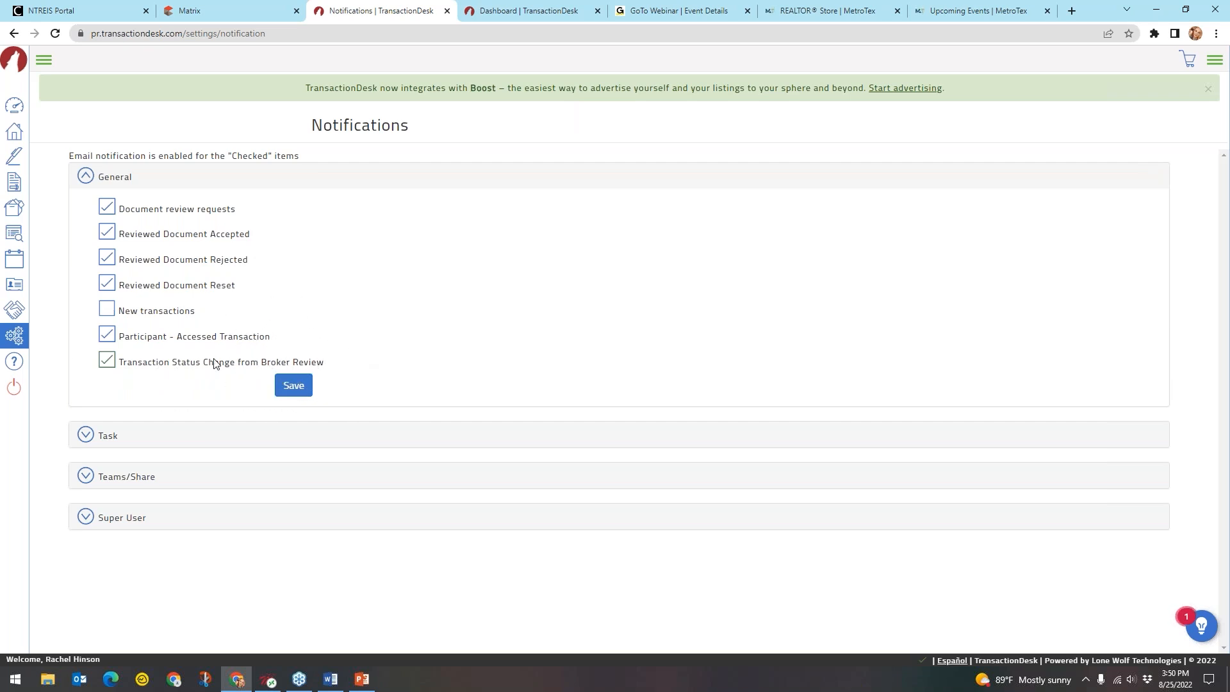
click(113, 184)
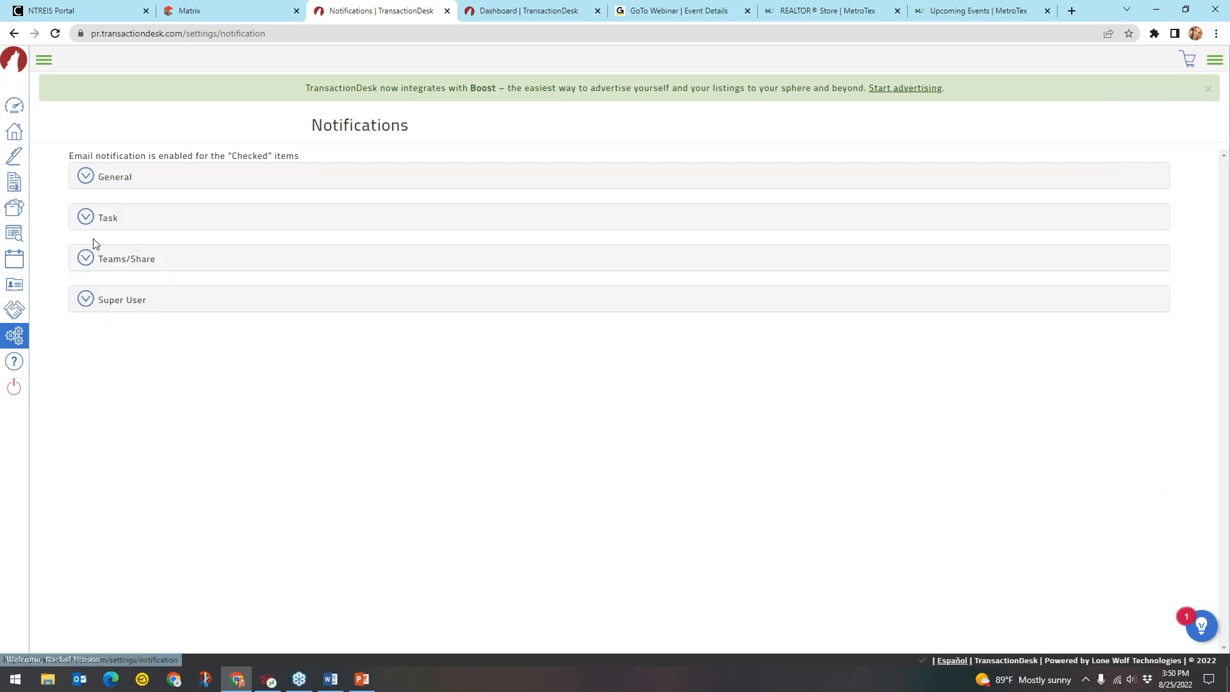
Untick the Transaction Task Notify Assigned Members and Notify Owner Status Changed e-mails, then show Teams/Share
click(106, 219)
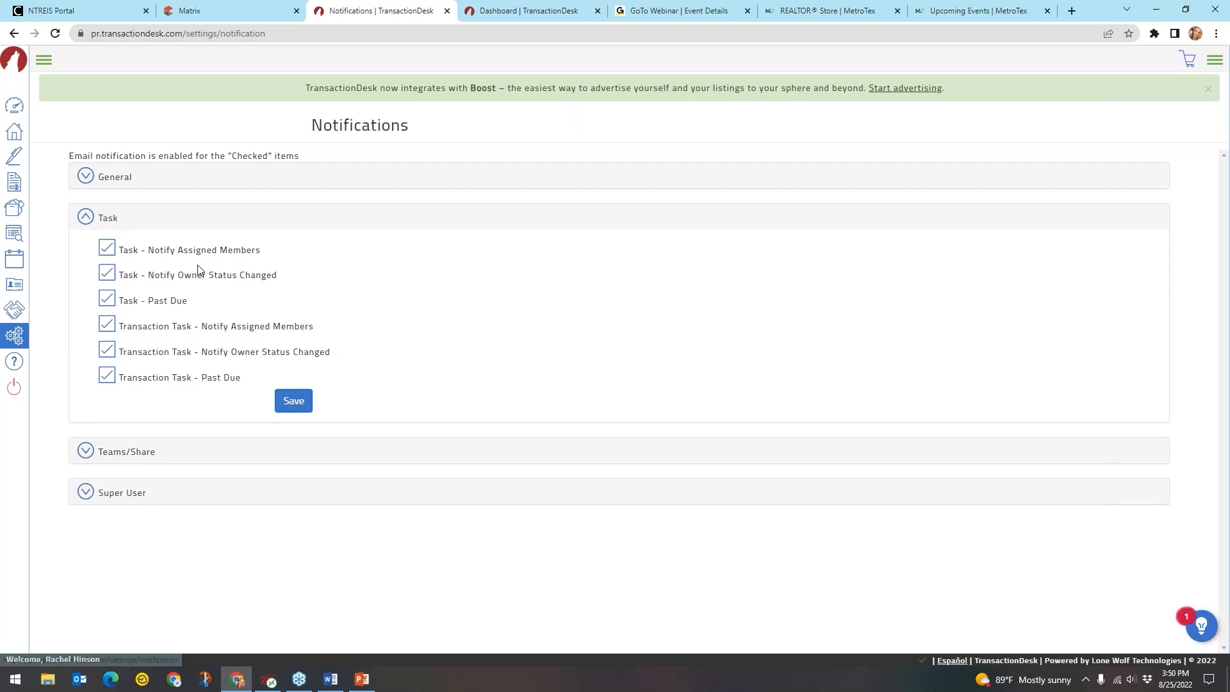
drag(187, 305, 108, 302)
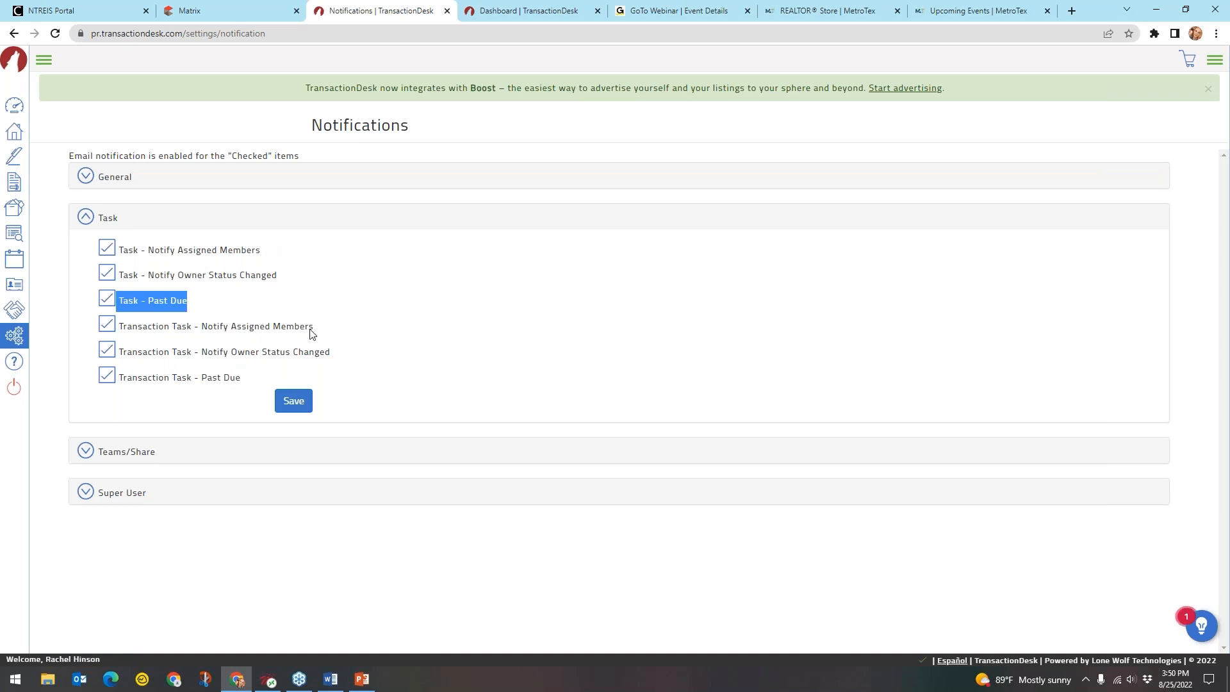
drag(325, 331, 197, 334)
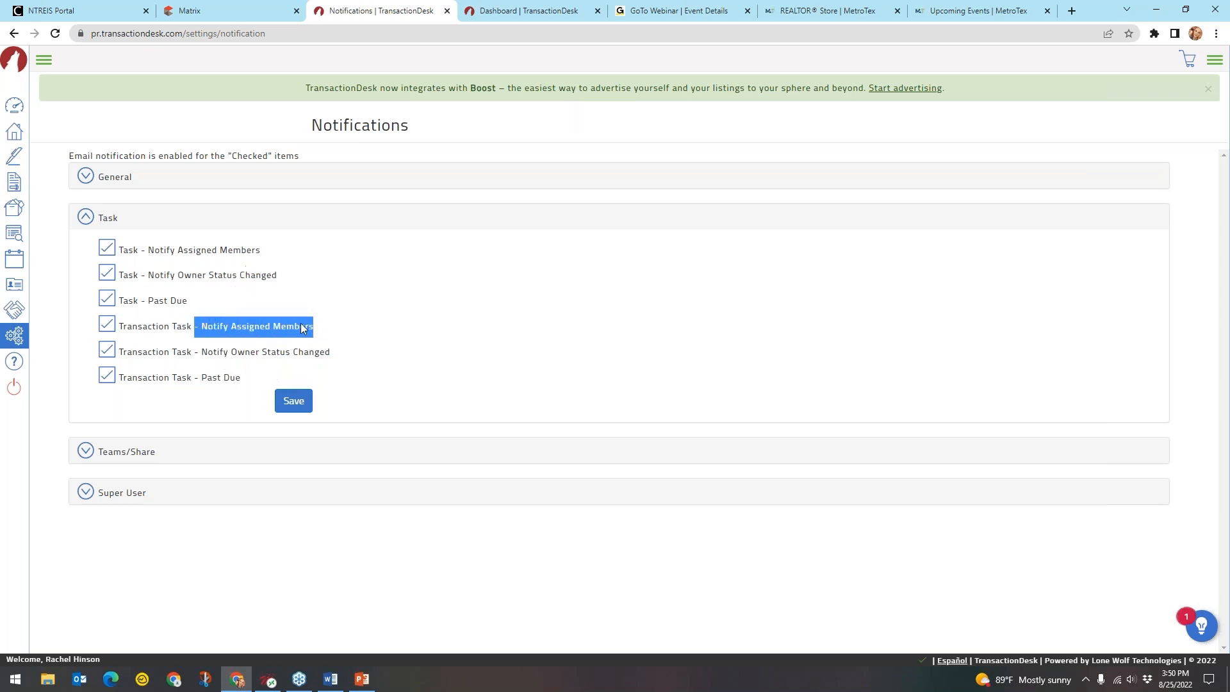
drag(352, 363, 124, 354)
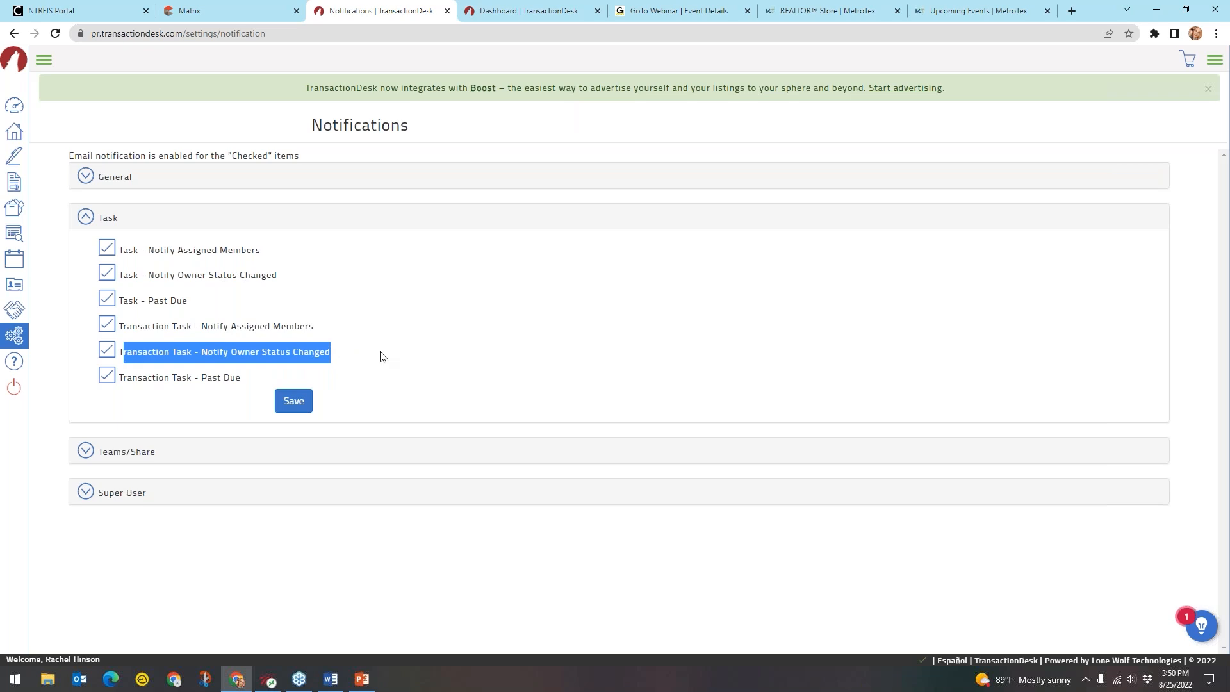
click(360, 351)
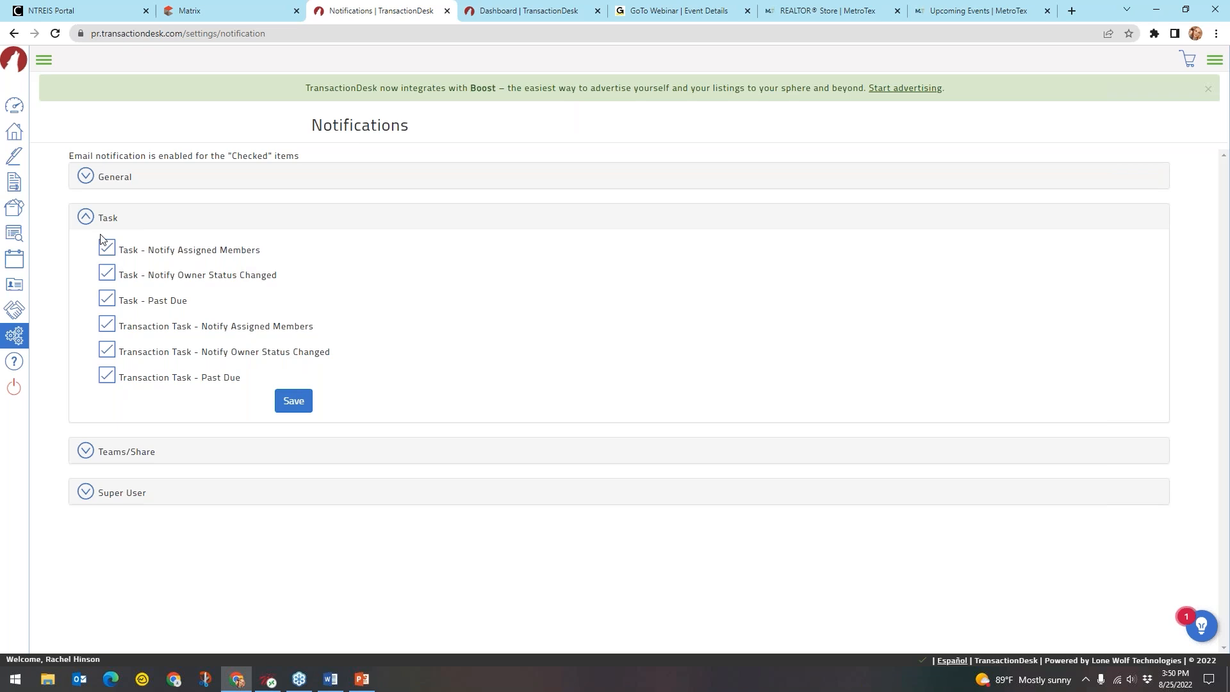
click(107, 352)
click(107, 324)
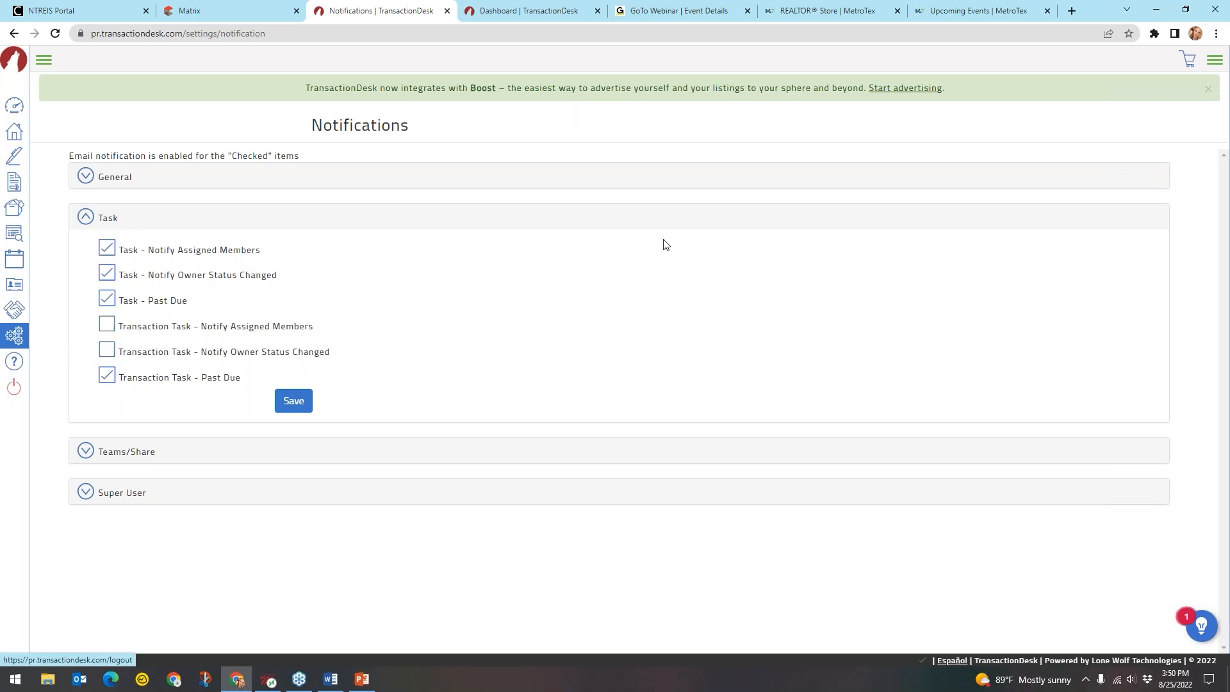
click(240, 223)
click(141, 262)
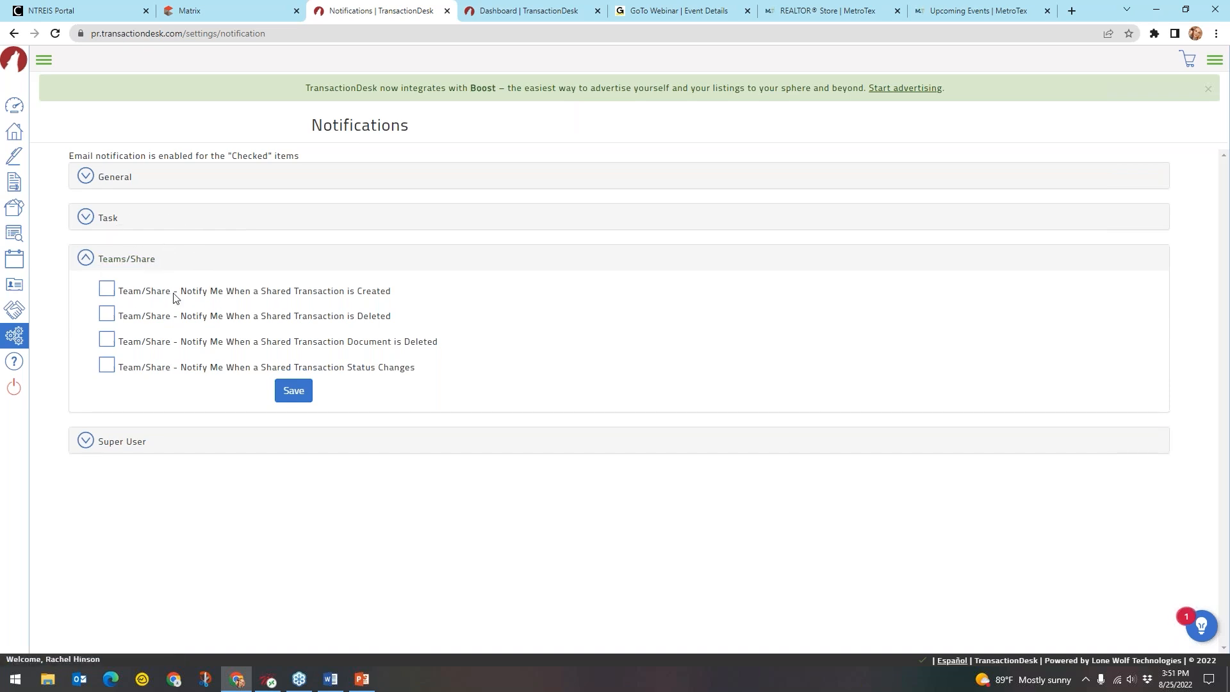
Enable e-mails when a shared transaction is created, then collapse the Teams/Share group
click(110, 292)
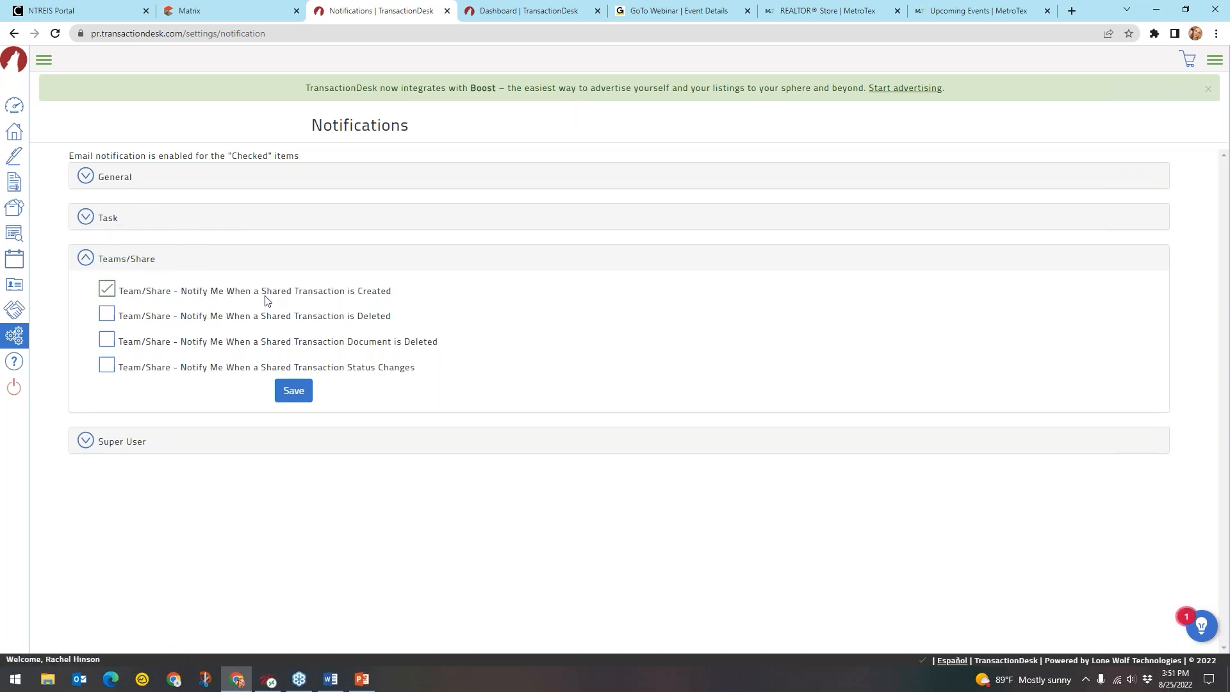
drag(261, 296, 347, 299)
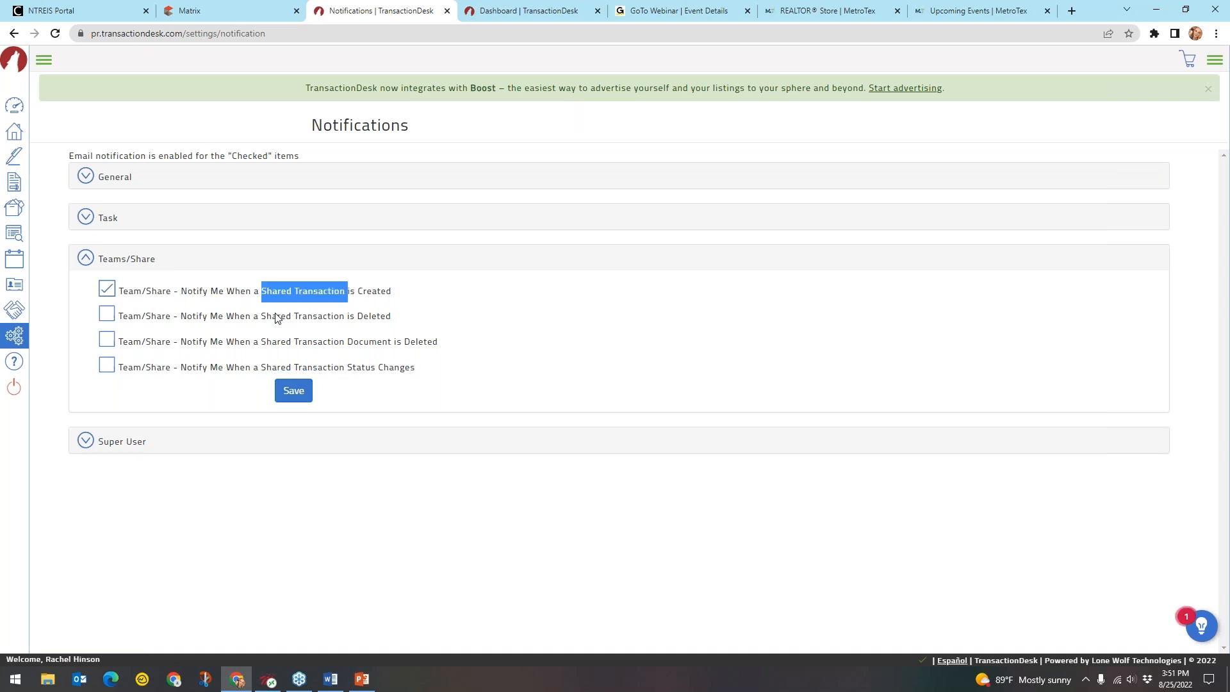
drag(264, 318, 389, 320)
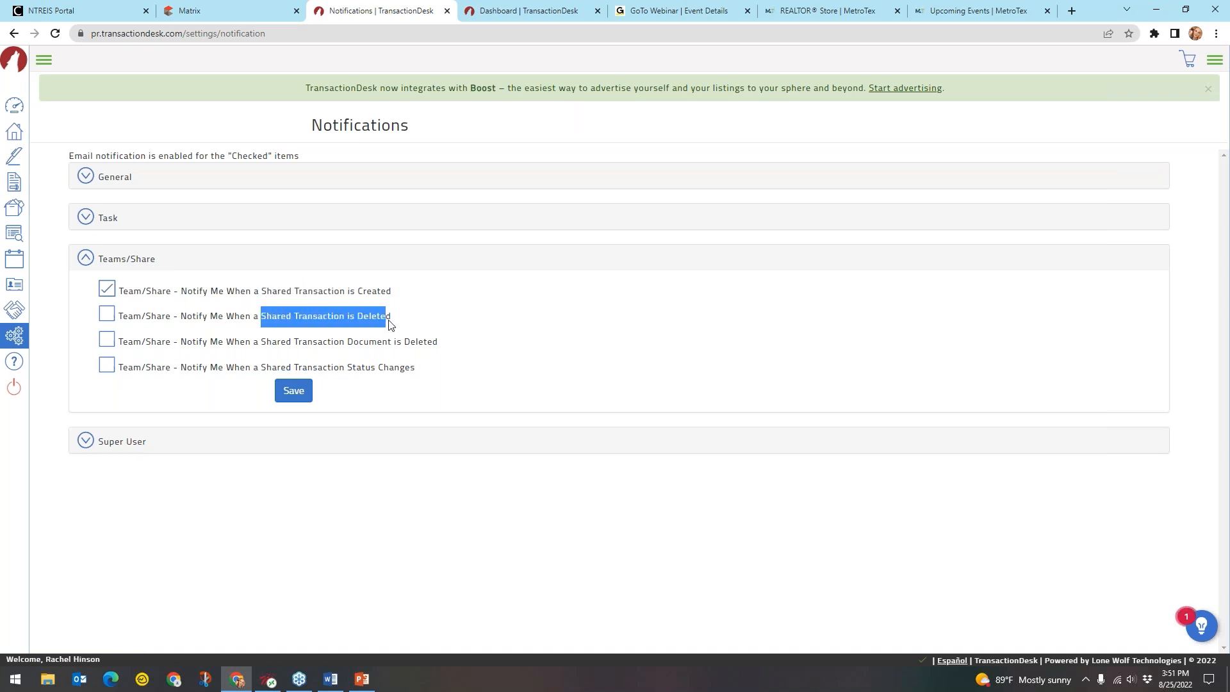
click(415, 312)
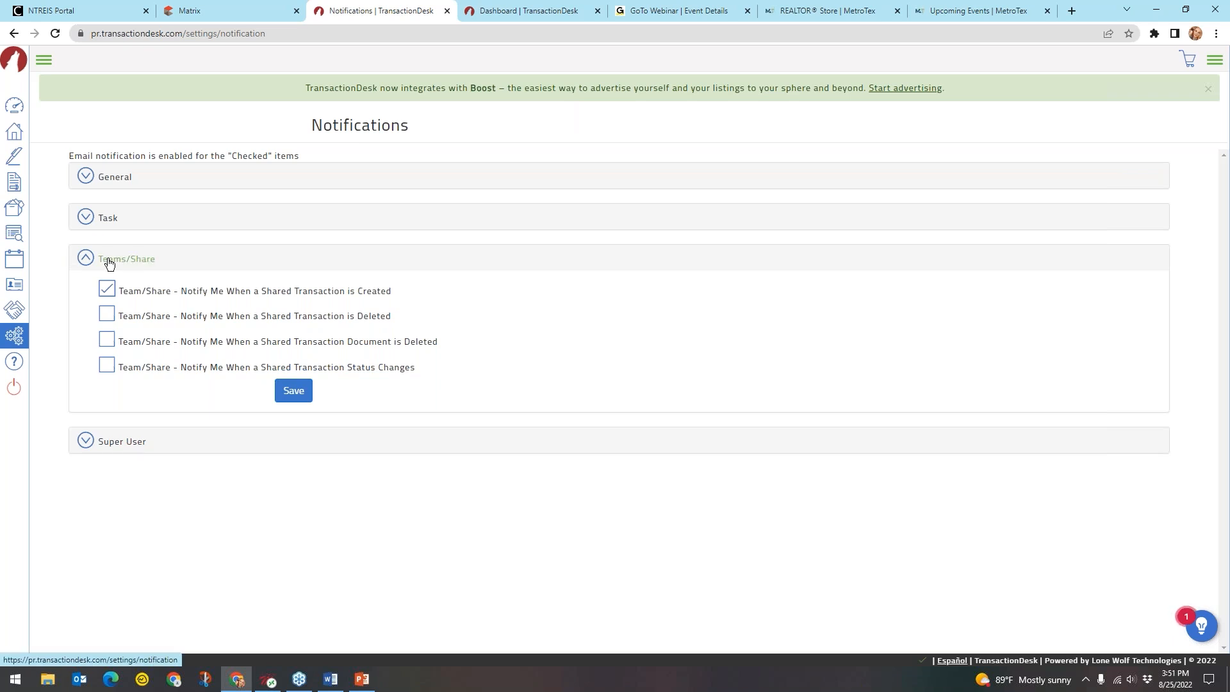
key(ctrl)
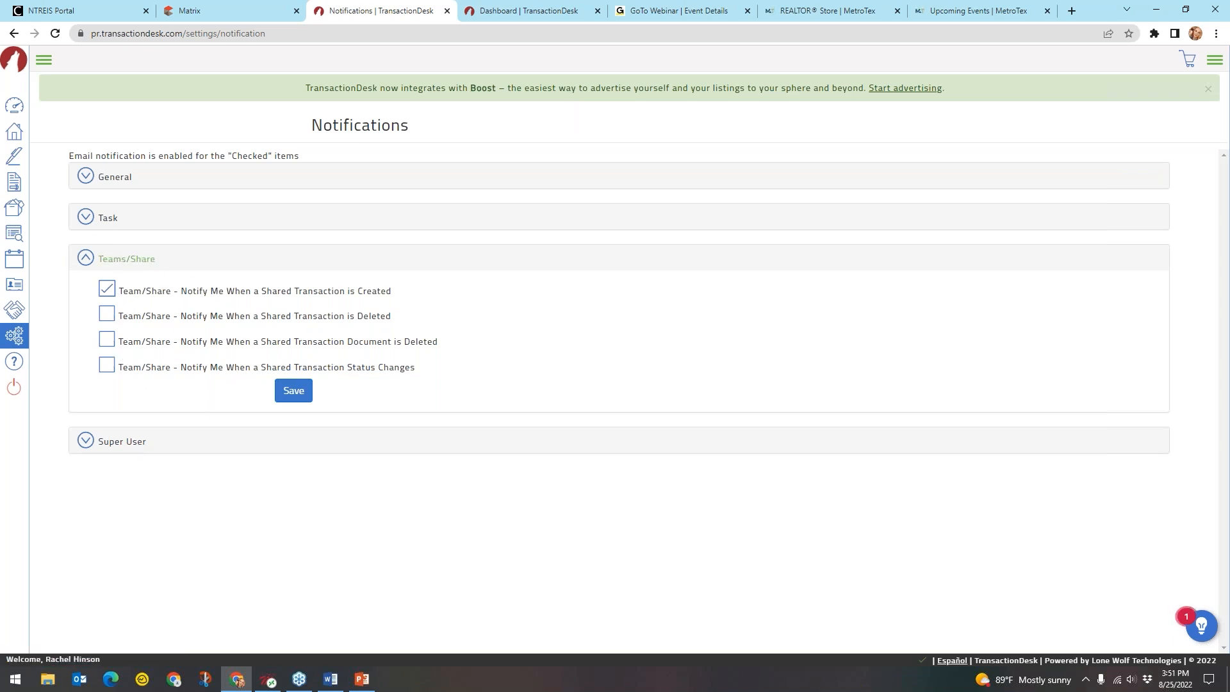
click(135, 259)
click(123, 305)
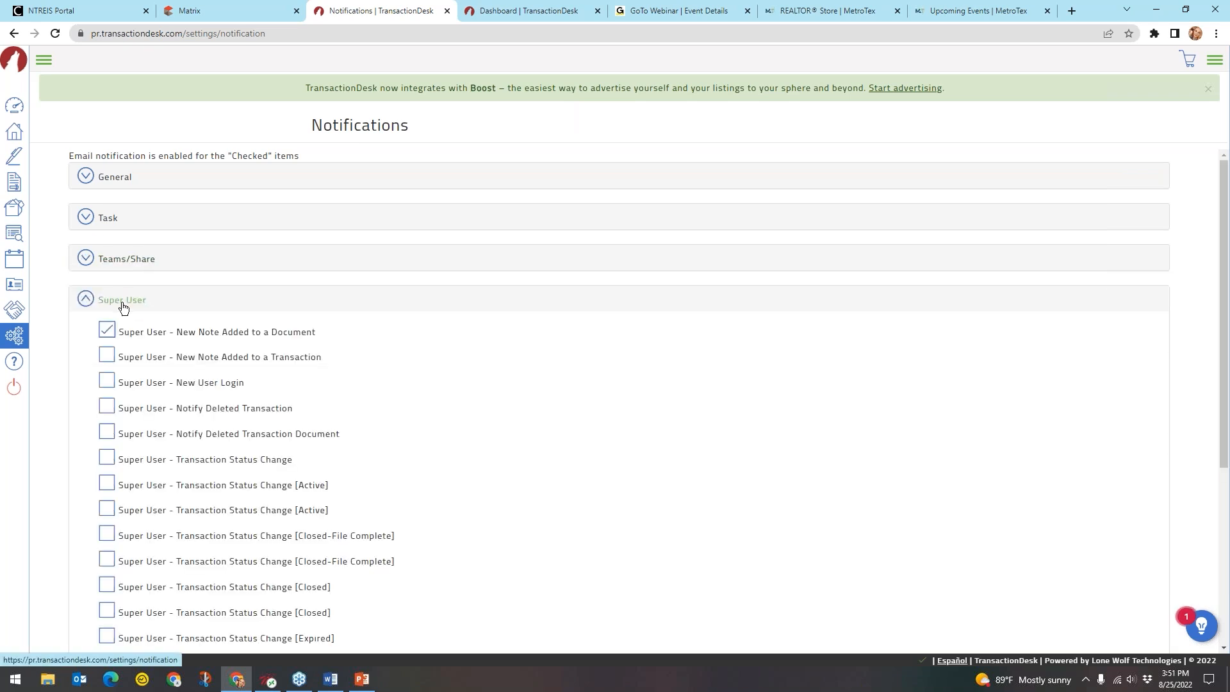
scroll(431, 316, down, 5)
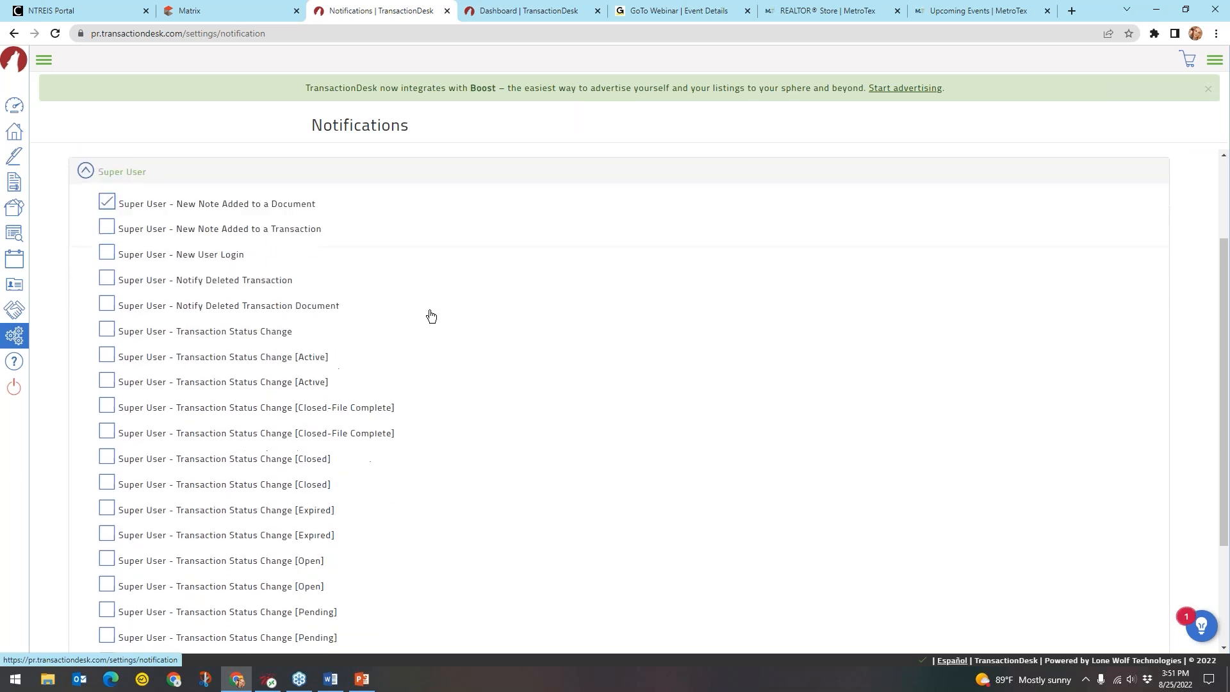
scroll(430, 315, up, 1)
scroll(431, 316, up, 2)
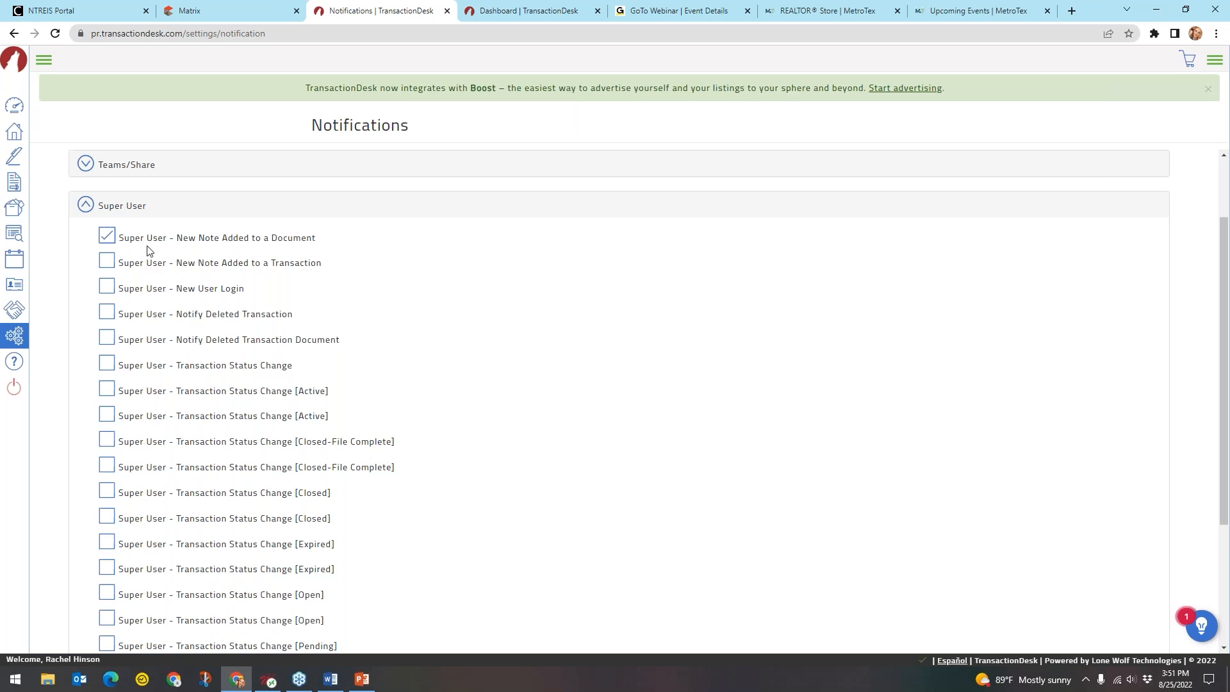
key(ctrl)
key(ctrl)
drag(208, 345, 332, 349)
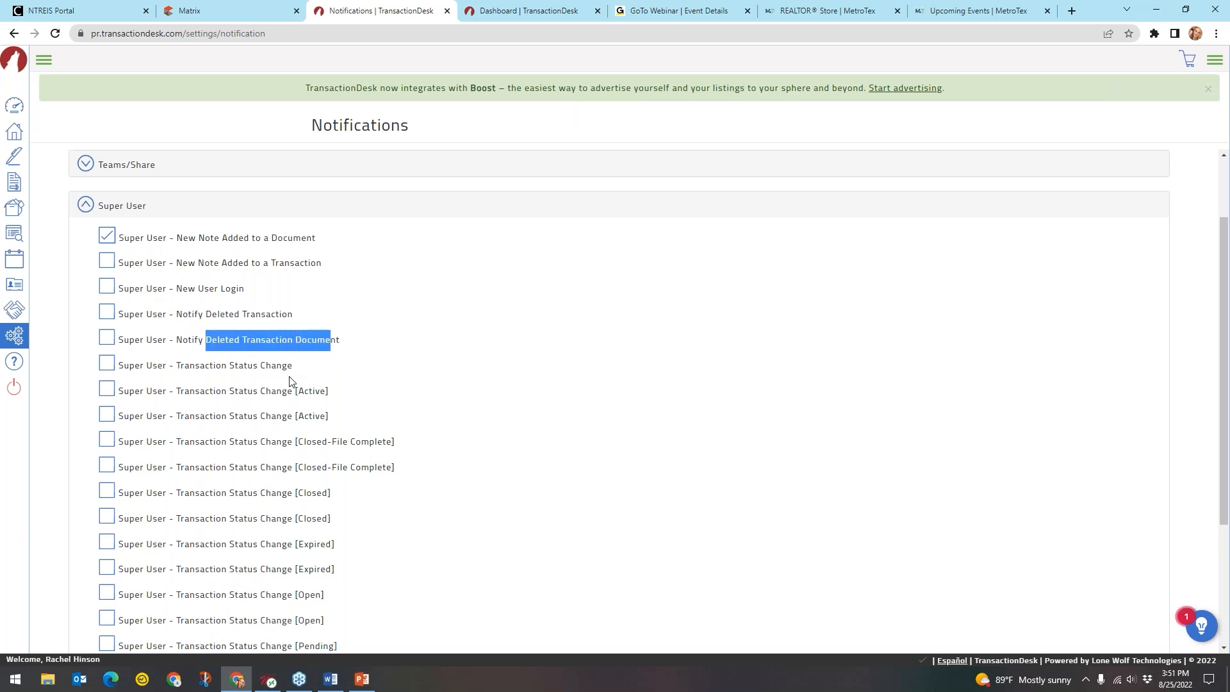
click(356, 326)
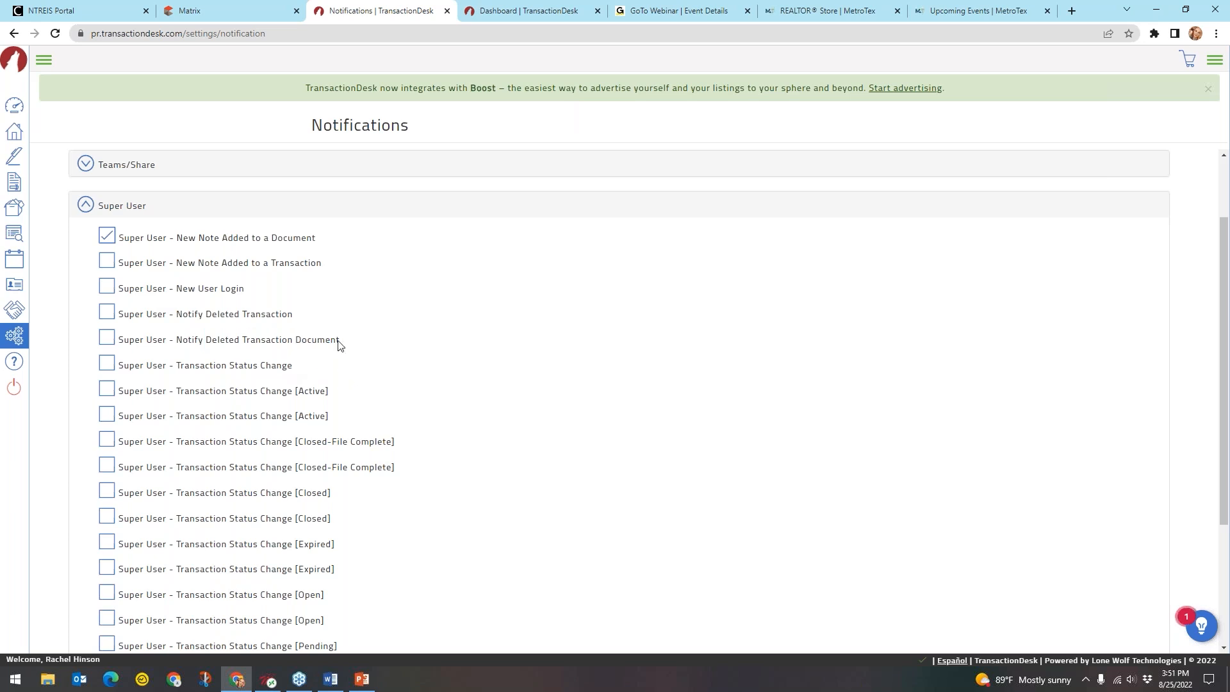
scroll(328, 343, down, 3)
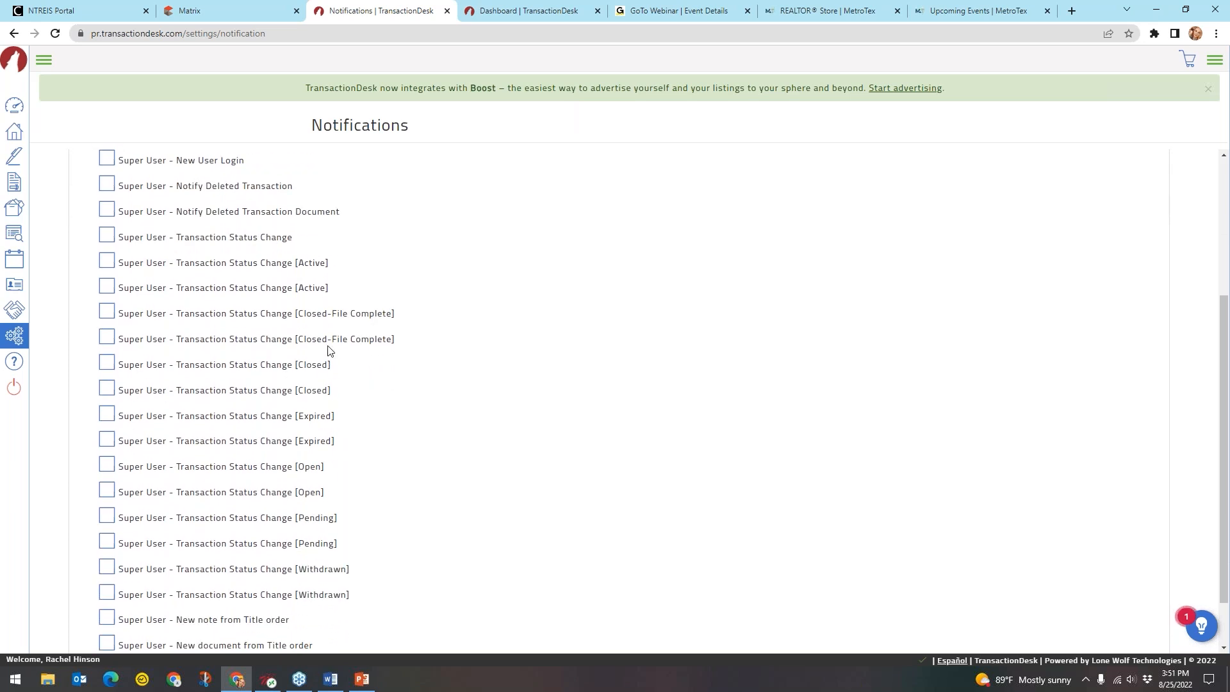
scroll(327, 349, down, 1)
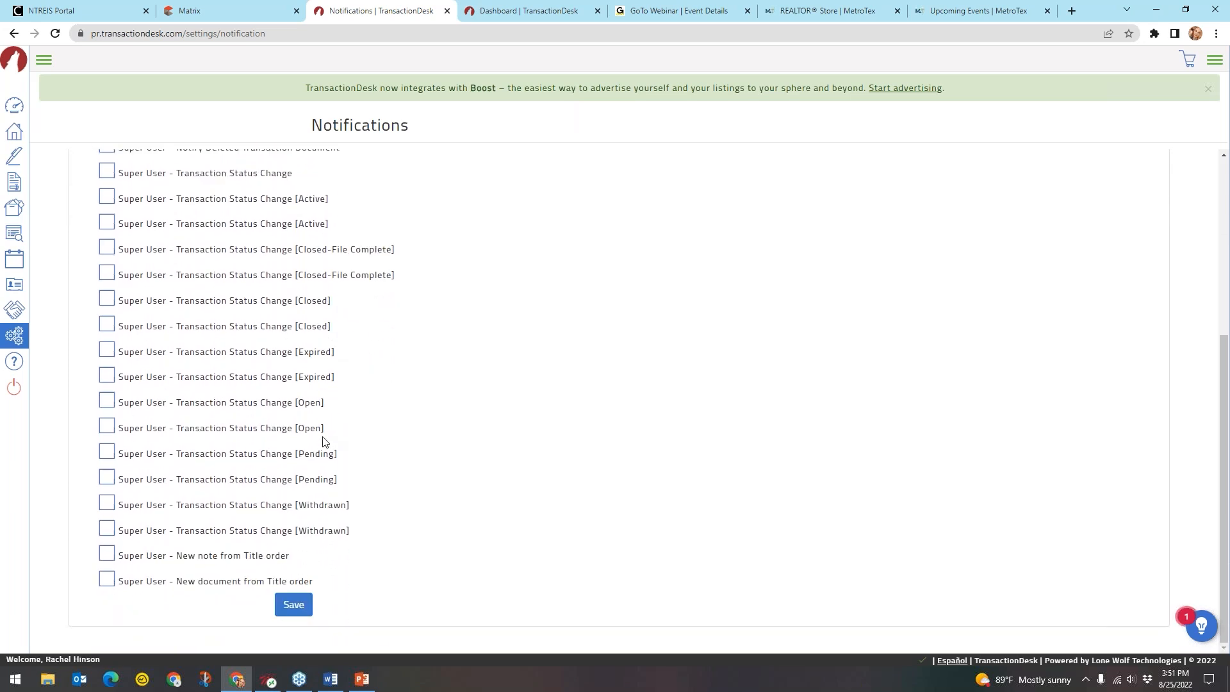
scroll(325, 441, up, 1)
drag(191, 316, 390, 322)
click(416, 321)
scroll(381, 328, down, 1)
scroll(173, 510, up, 1)
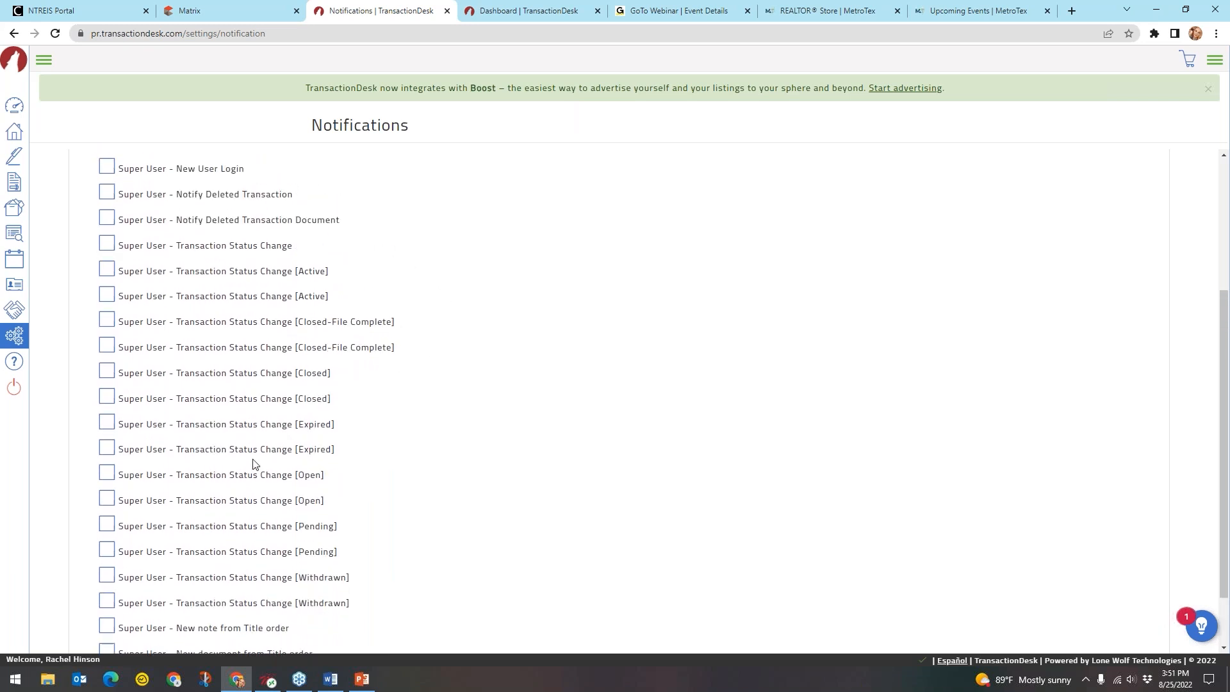
scroll(255, 464, up, 3)
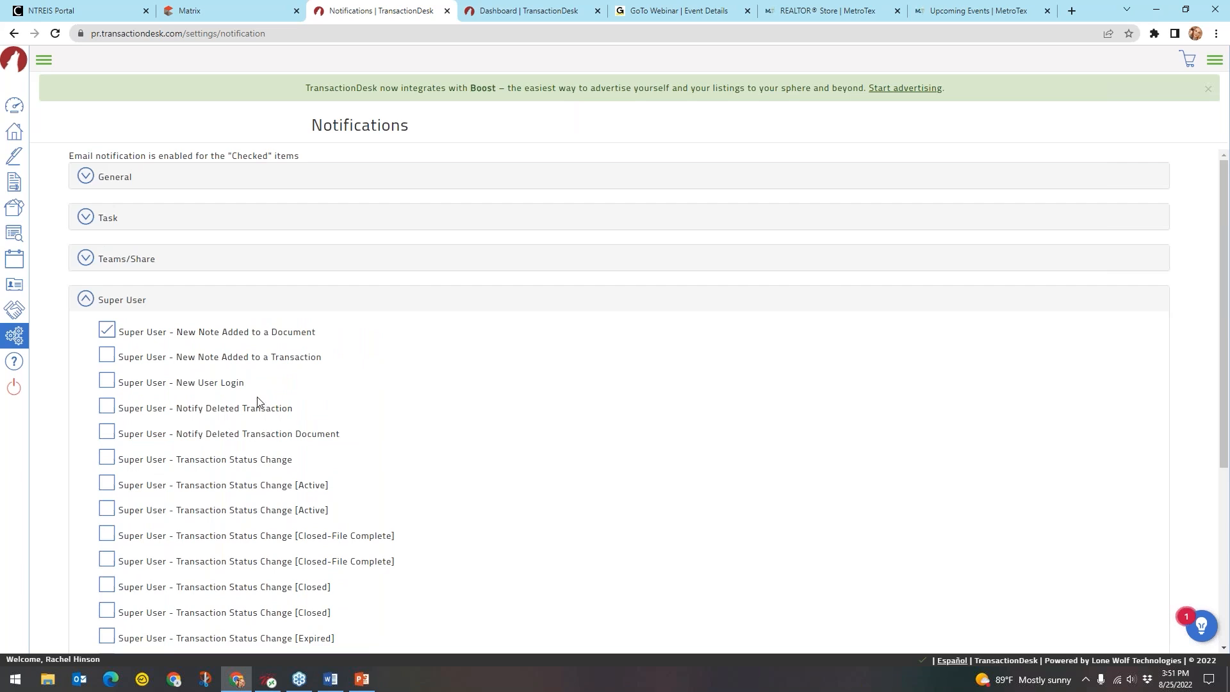
click(130, 300)
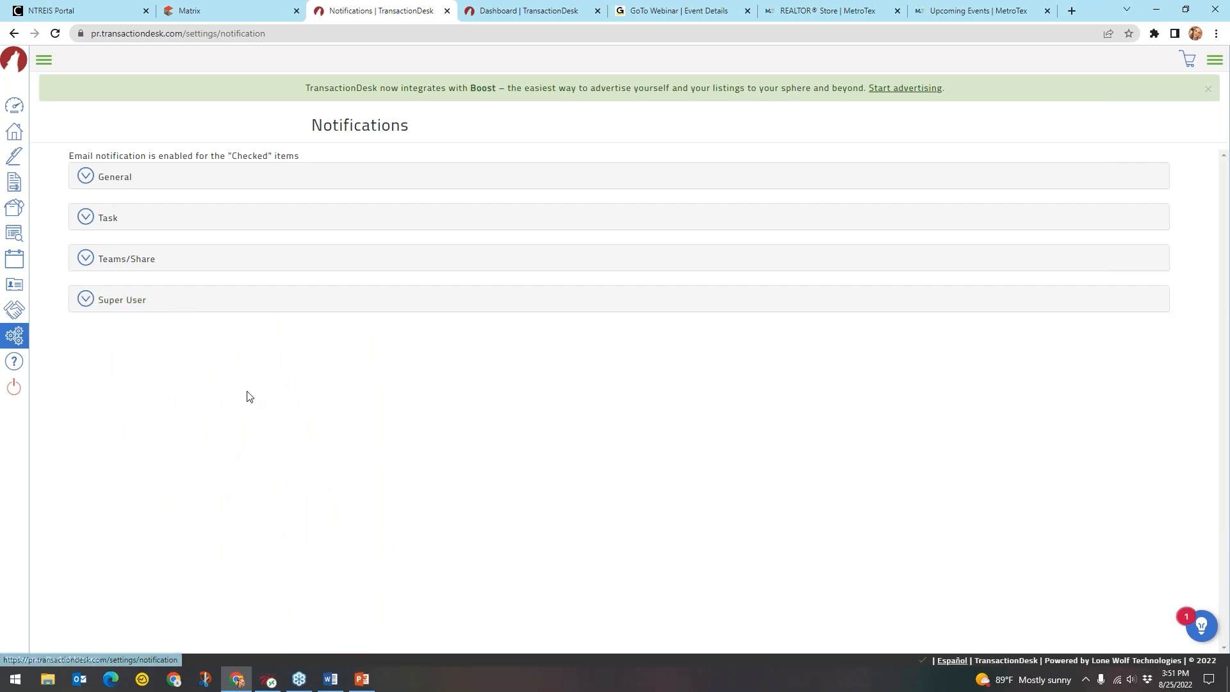
Return to the Settings overview and open Type Management
click(14, 338)
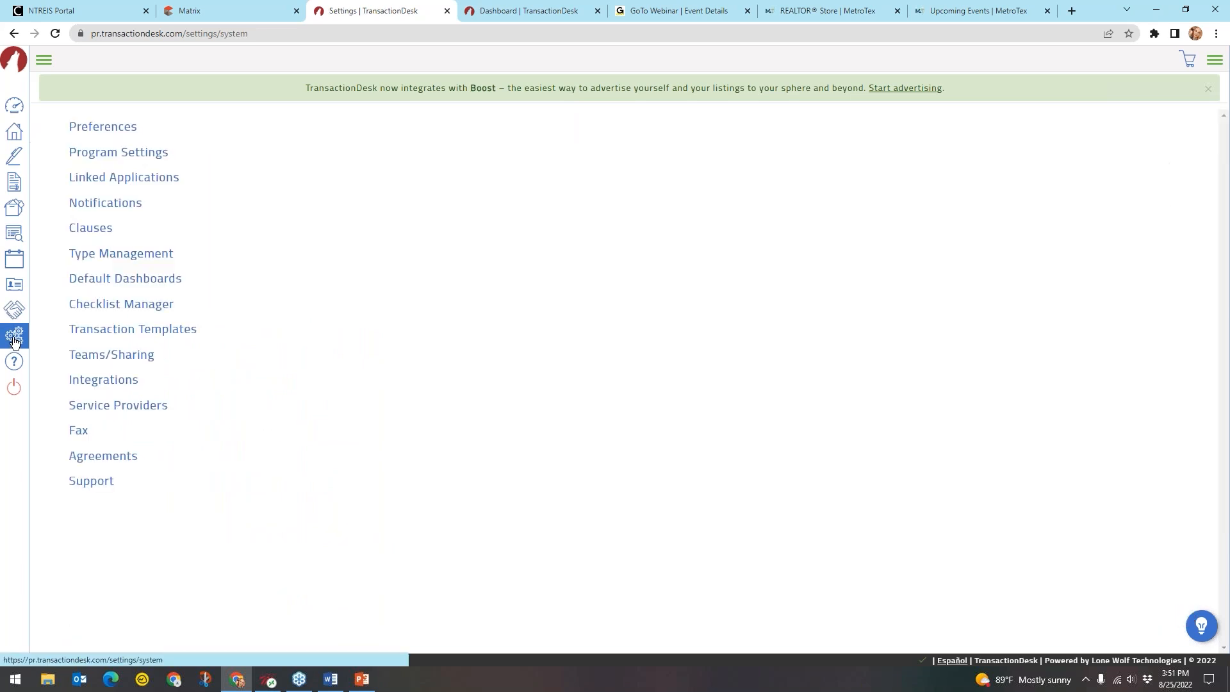
click(128, 205)
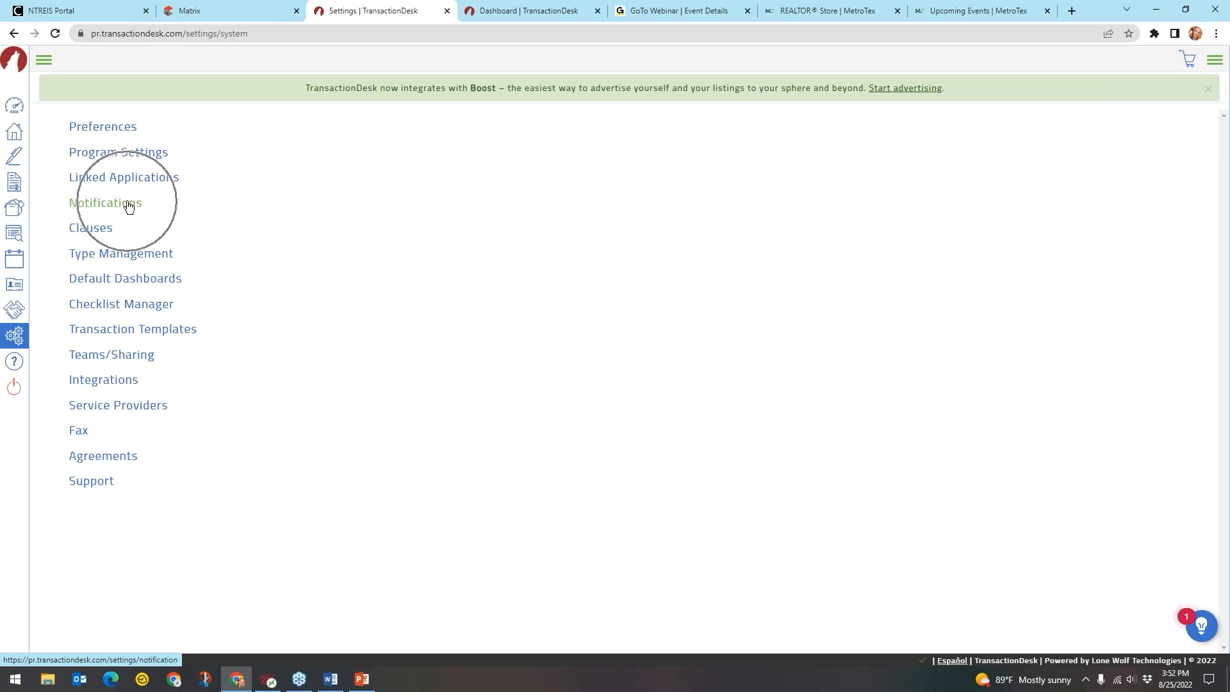
click(129, 204)
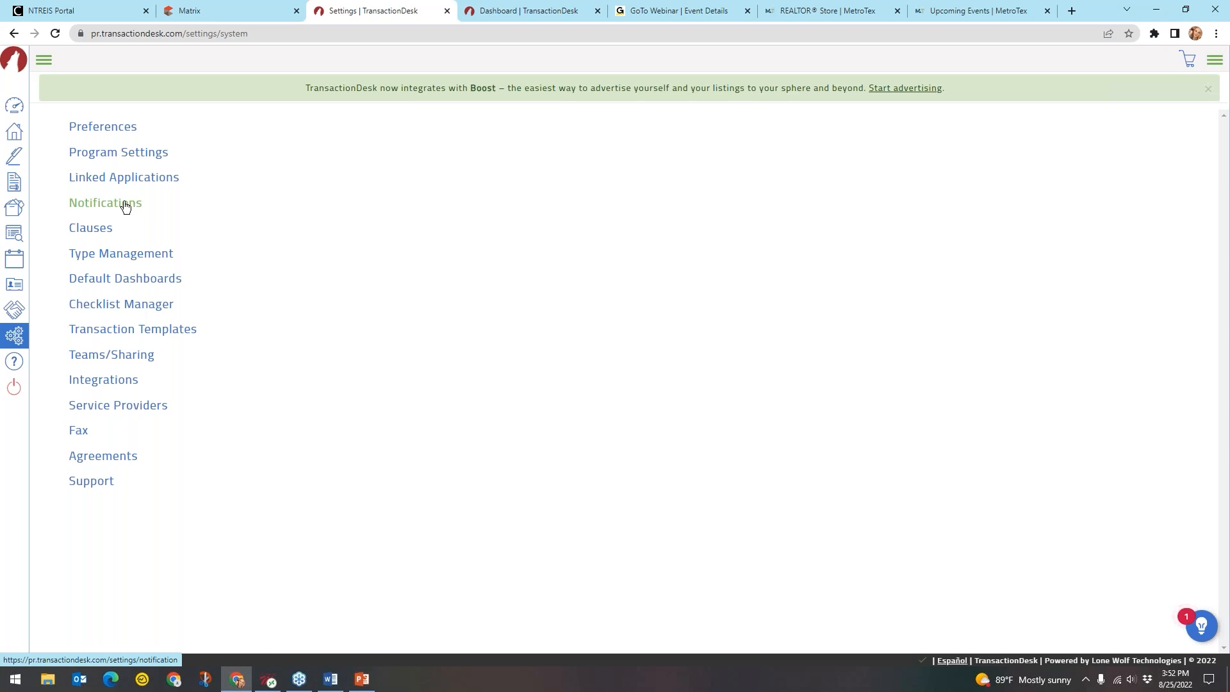
click(154, 256)
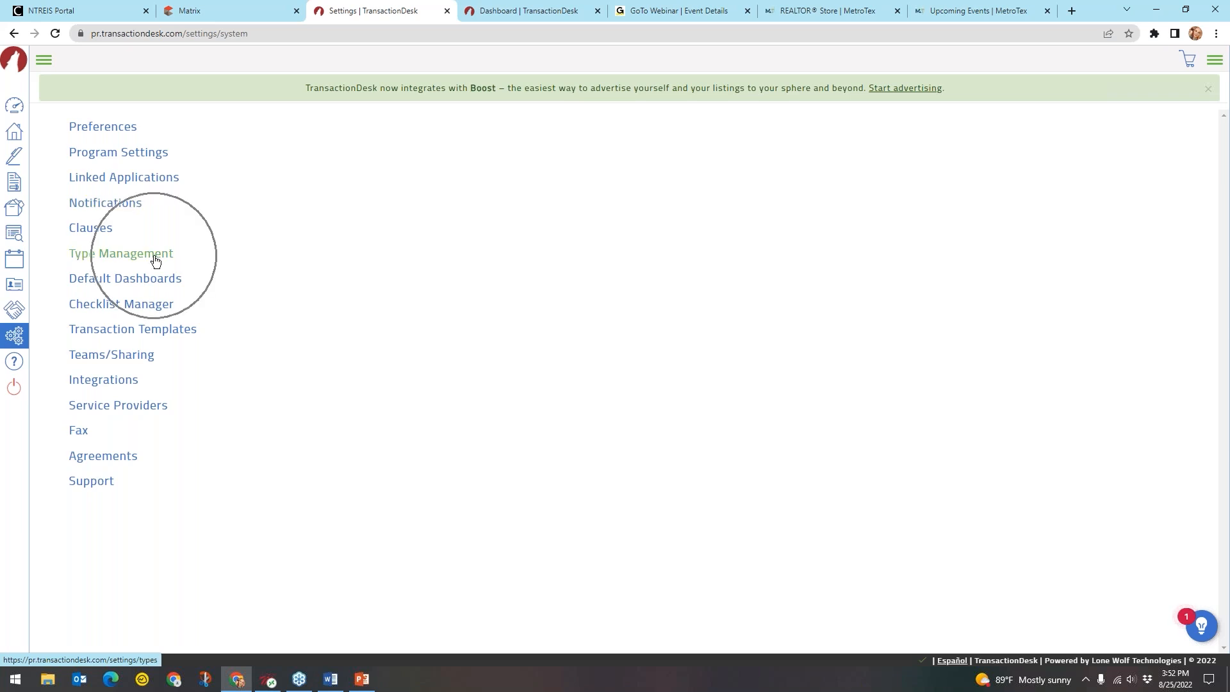
click(155, 258)
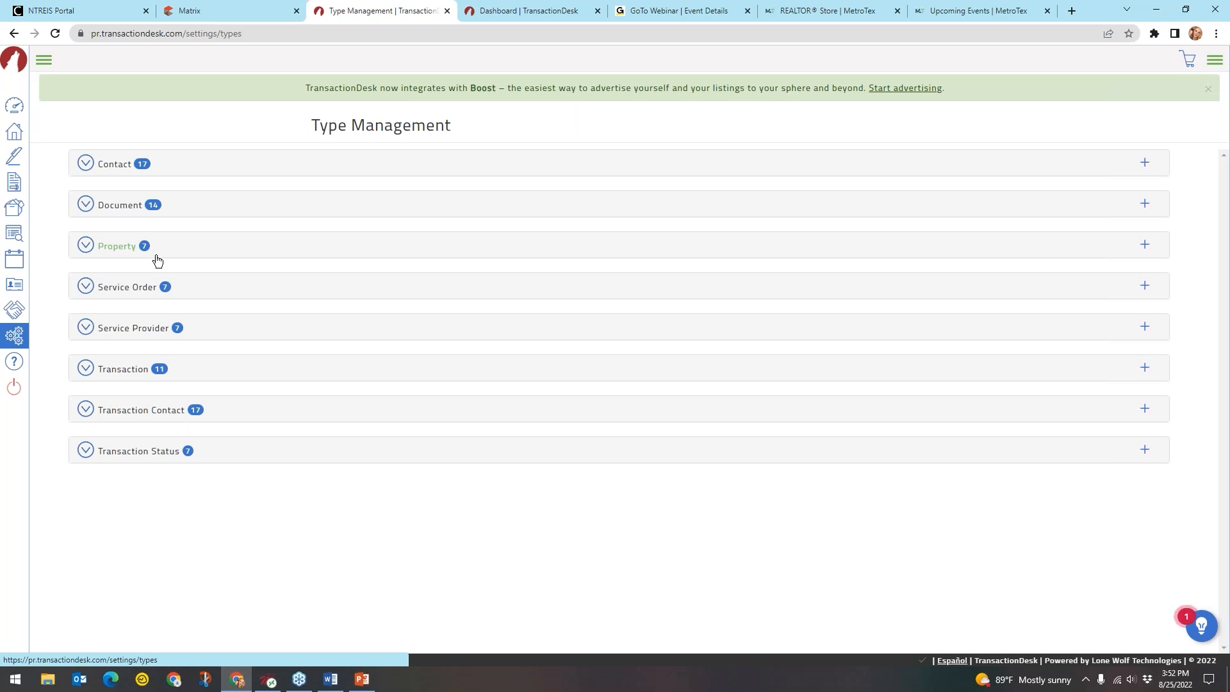
Expand the Contact types list to review it, then collapse it again
click(96, 164)
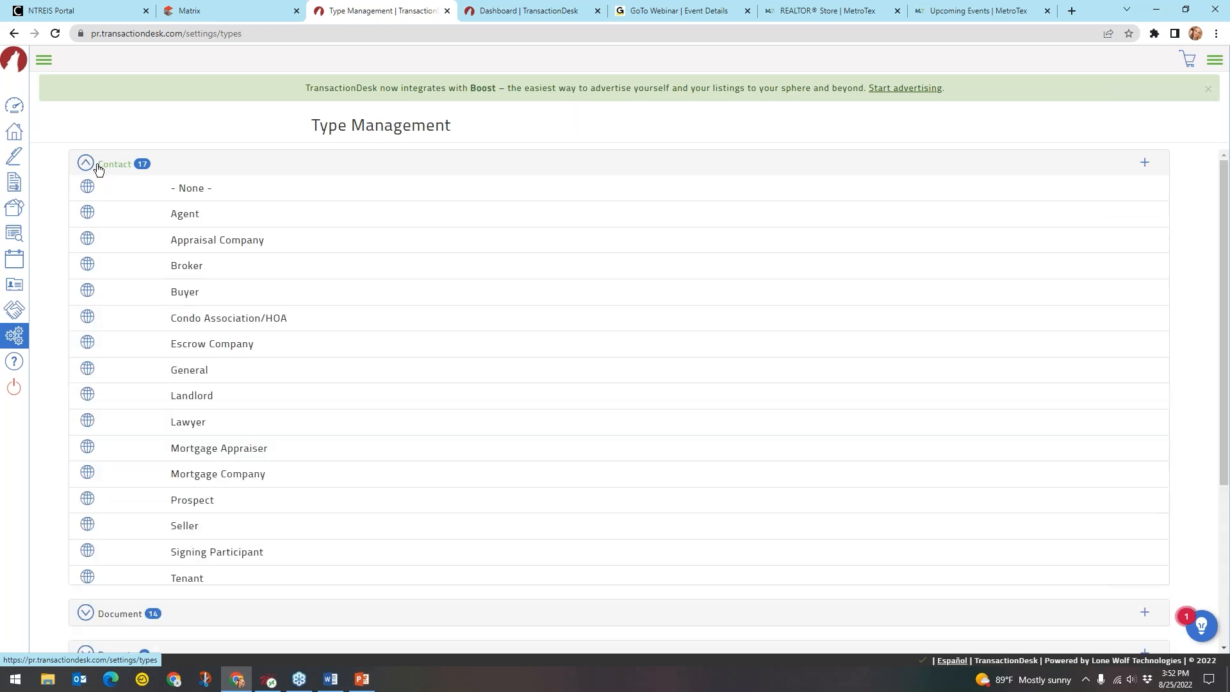
key(ctrl)
key(ctrl)
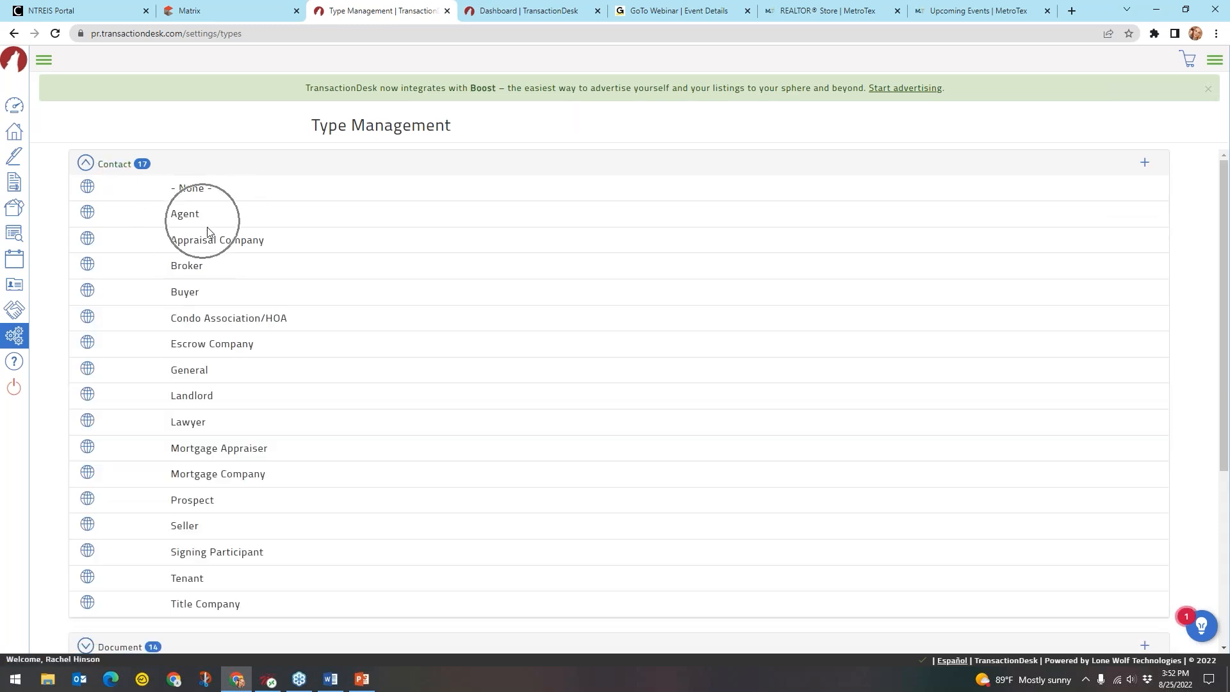
key(ctrl)
key(ctrl)
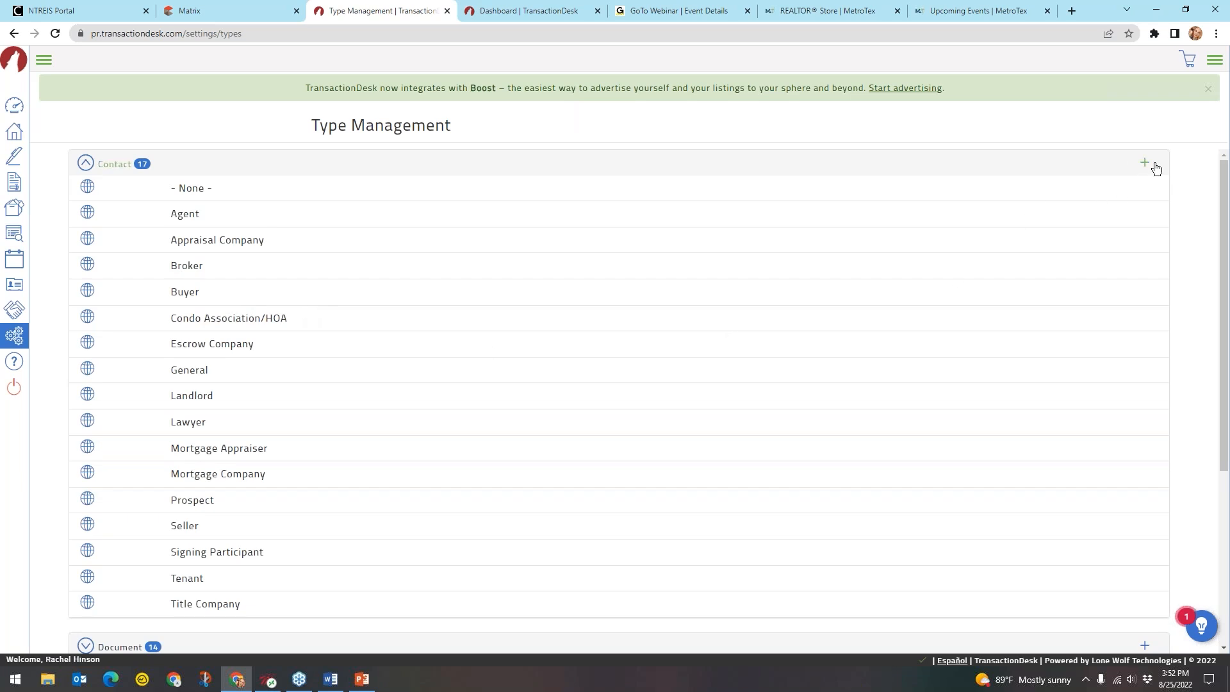
key(ctrl)
key(ctrl)
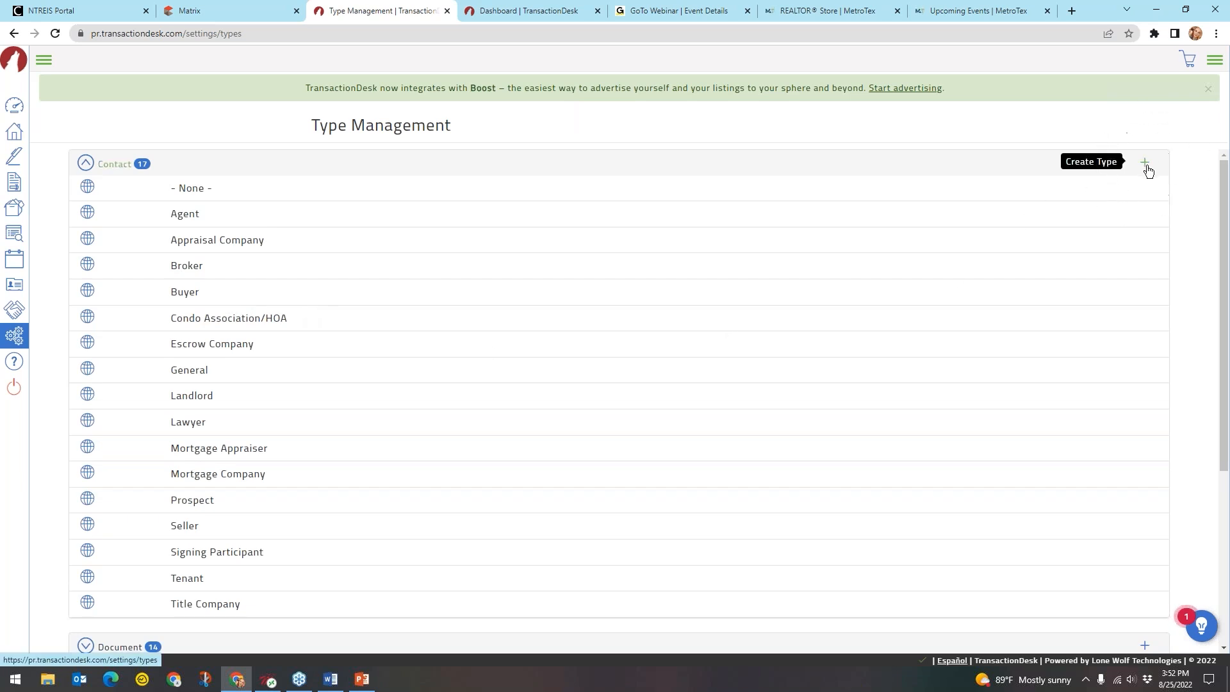
click(113, 173)
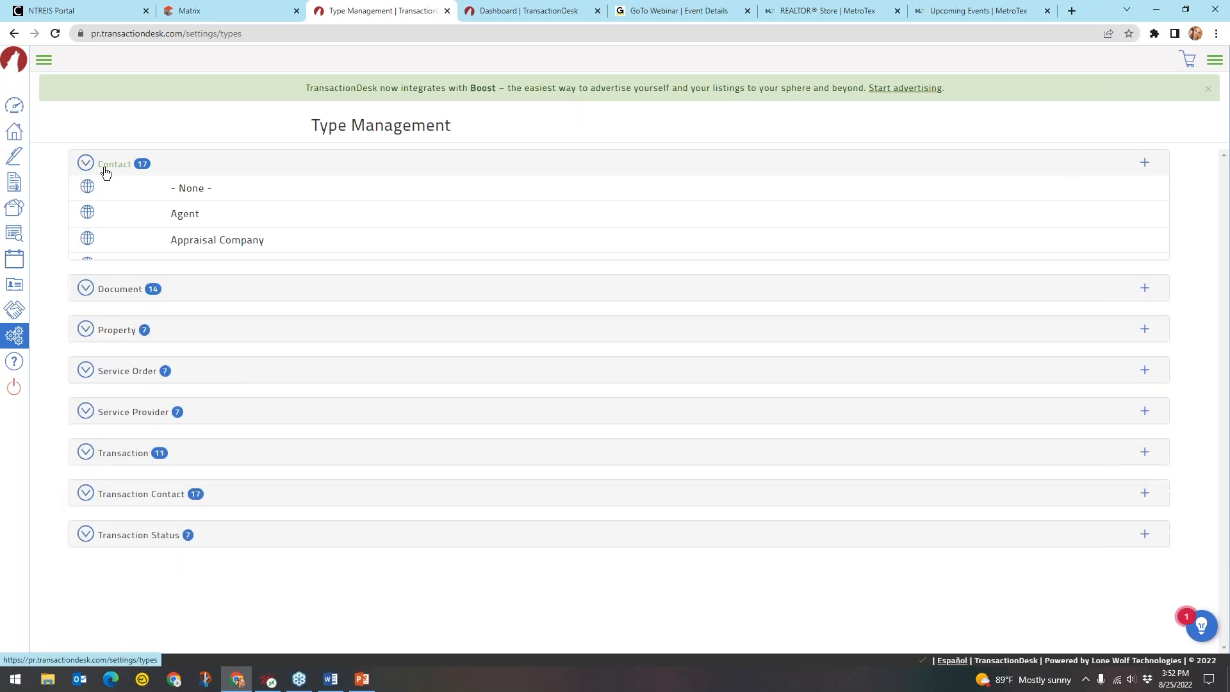
key(ctrl)
key(ctrl)
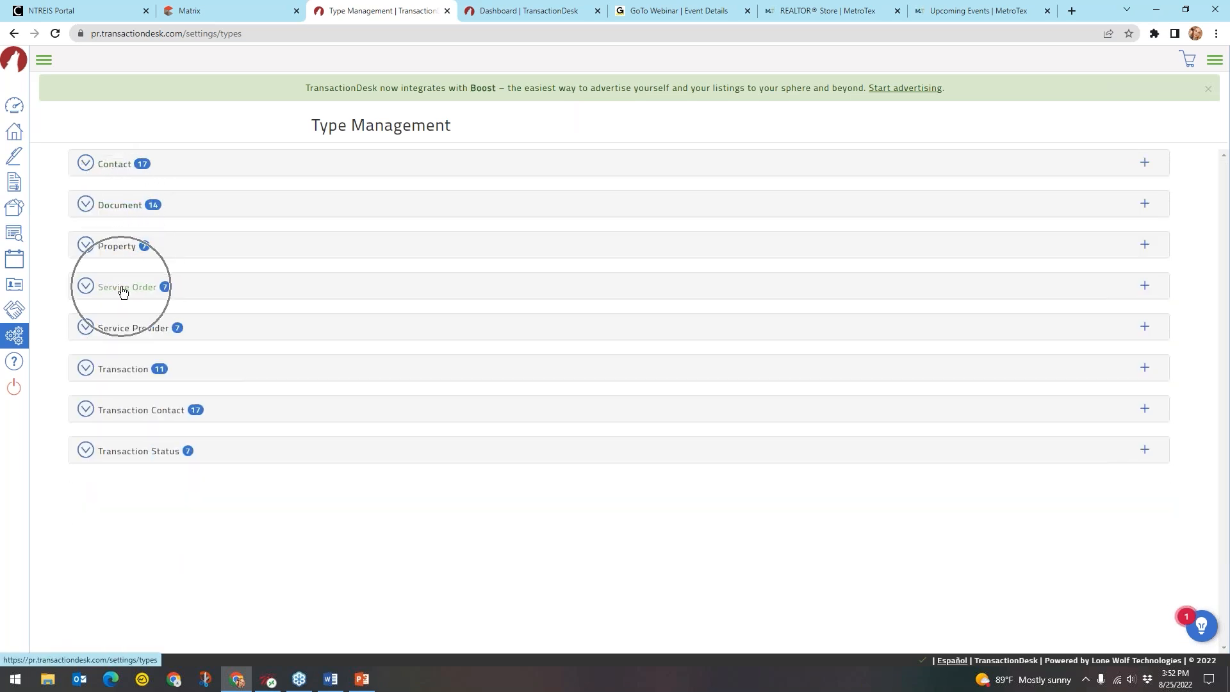
key(ctrl)
Expand the Transaction category to show its 11 types, Commercial Lease through Unimproved Land
click(120, 371)
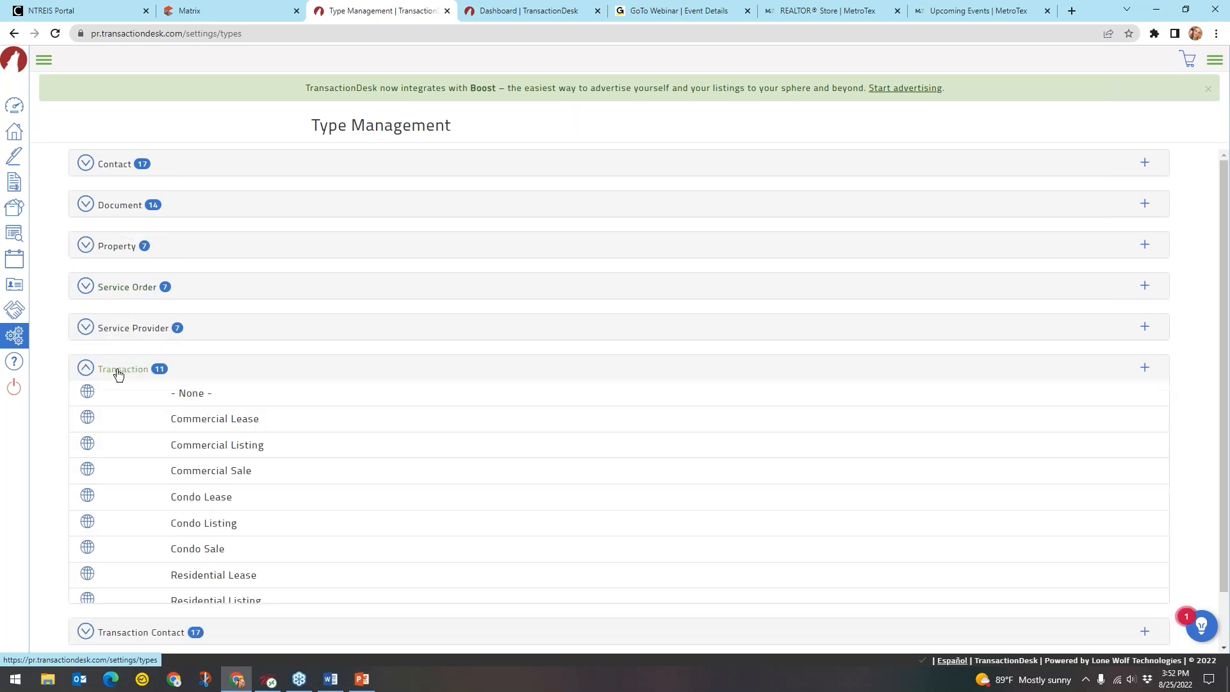
scroll(120, 373, down, 1)
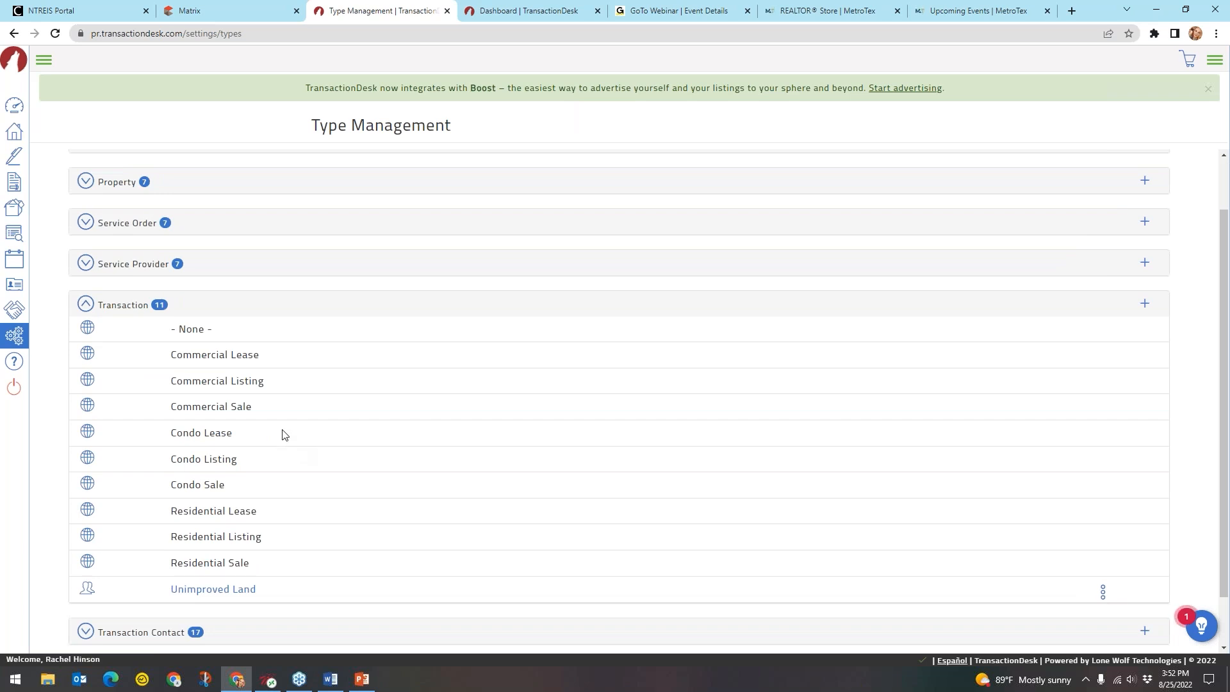
click(223, 381)
click(254, 374)
click(212, 465)
Create a new Transaction type named 'Multi Family Sale'
click(1146, 305)
click(593, 162)
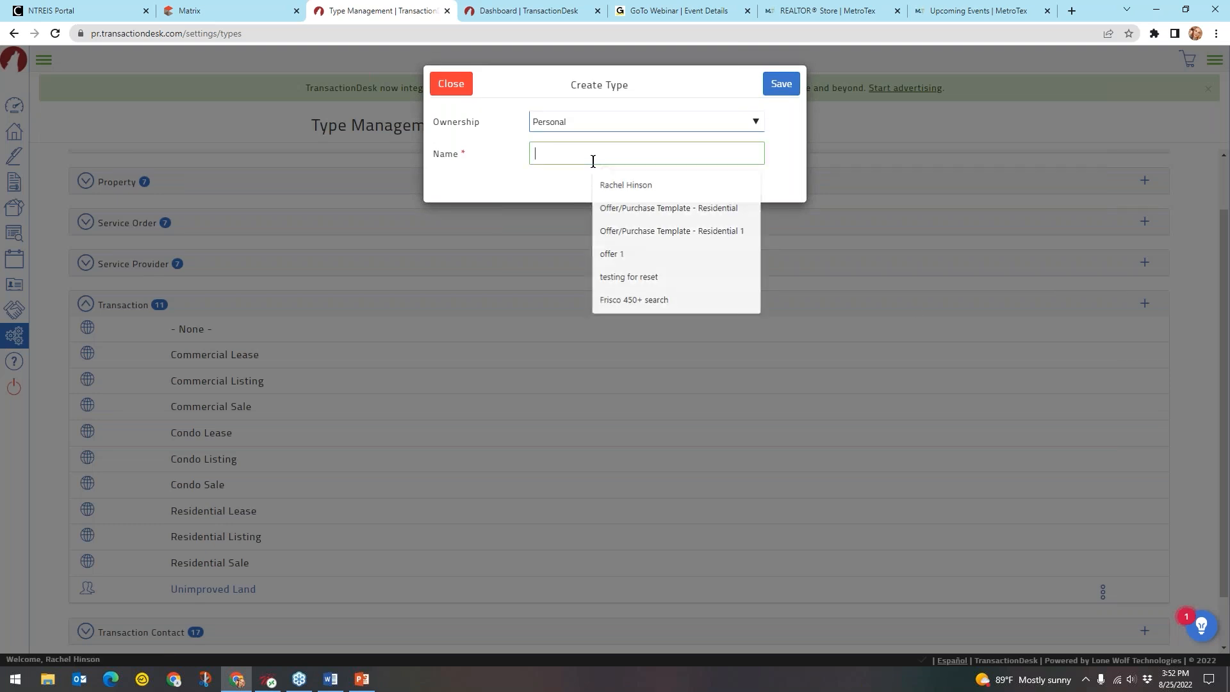
text(Multi Family Sale)
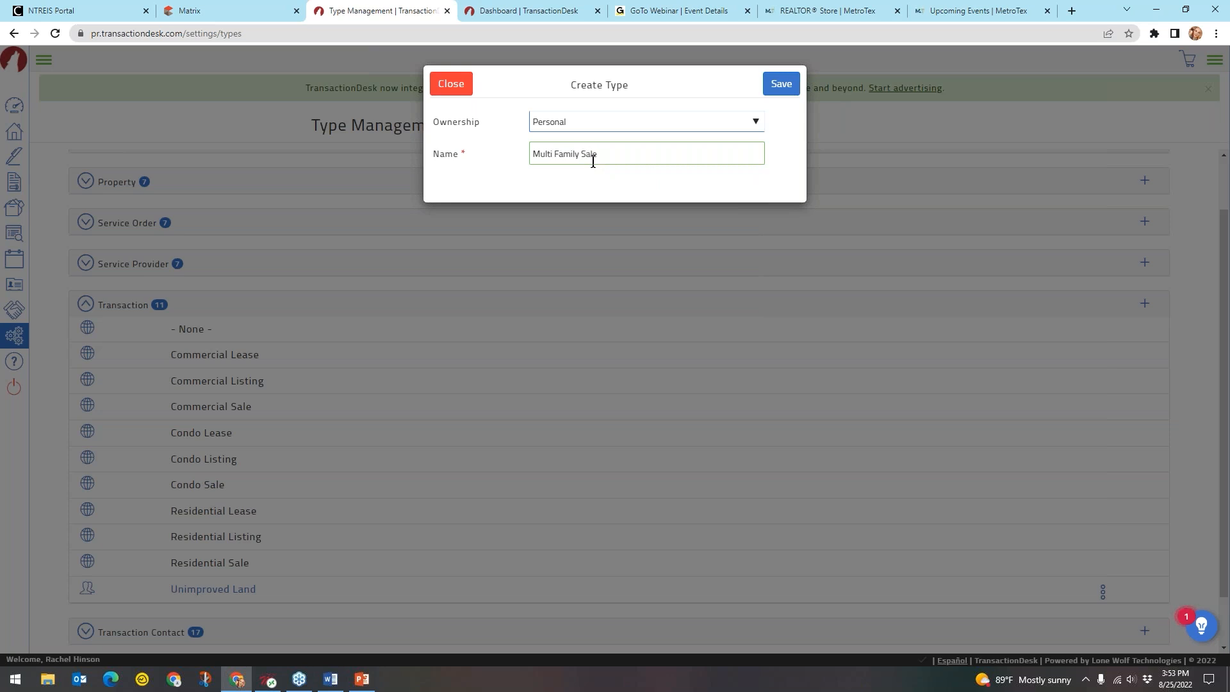
click(777, 91)
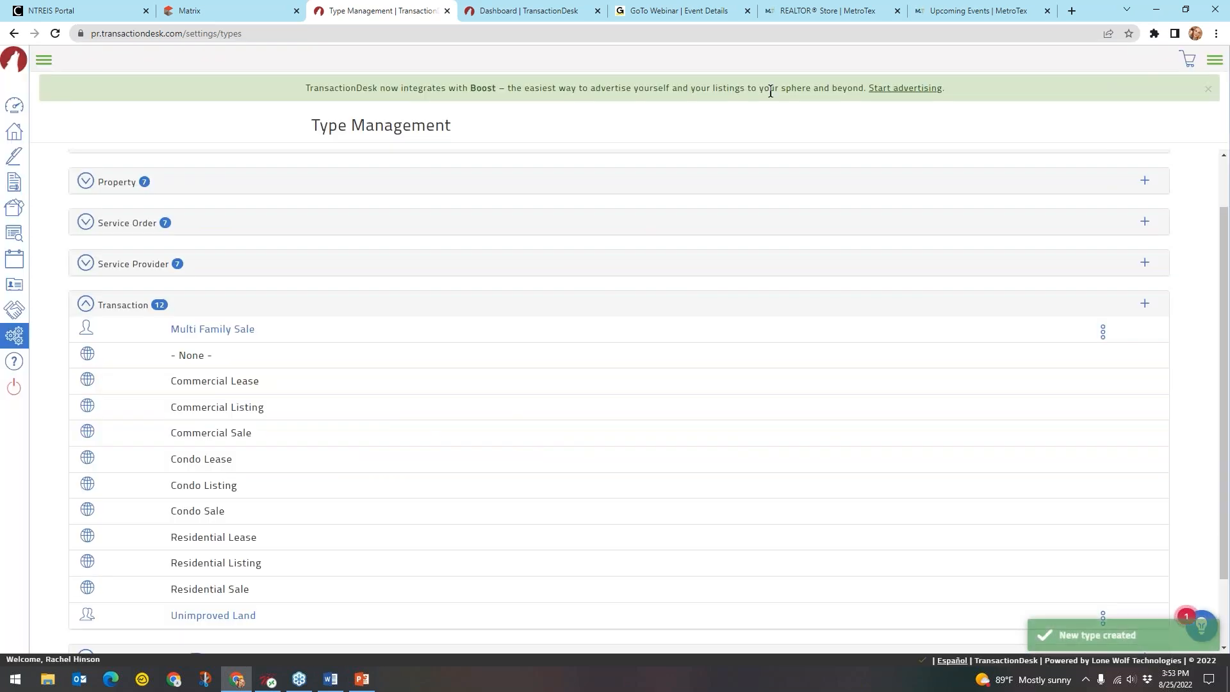
Open Multi Family Sale, collapse the Transaction types list, and return to the Settings overview
click(212, 331)
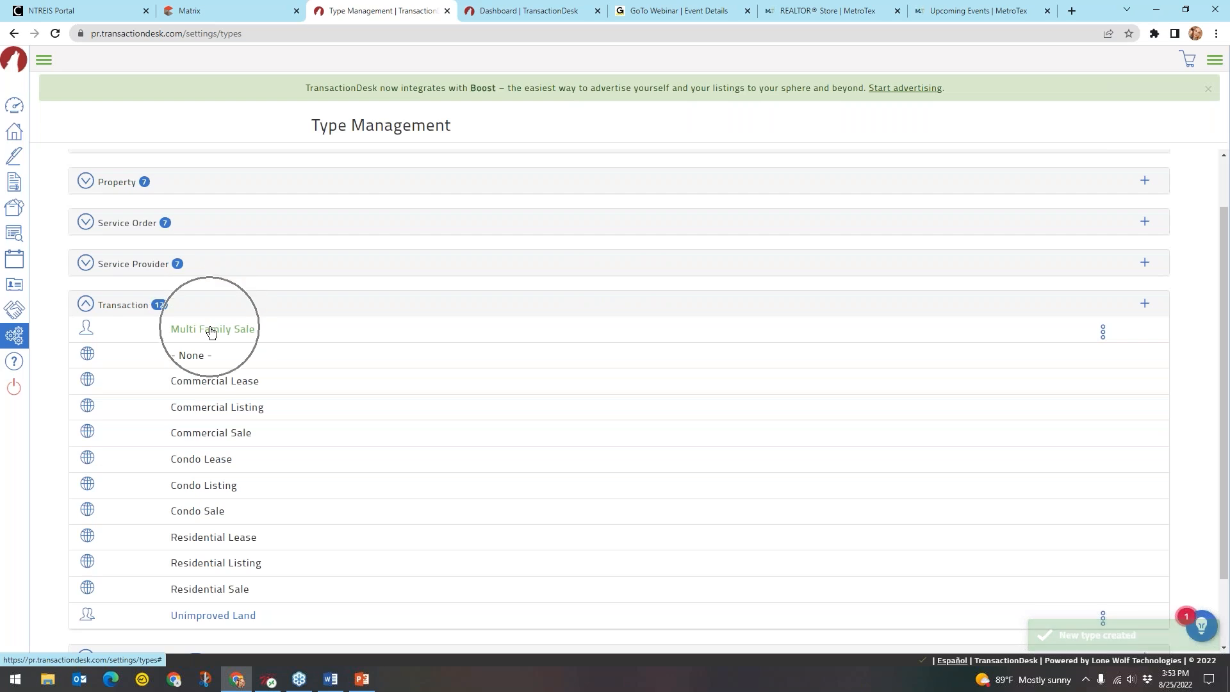
click(223, 334)
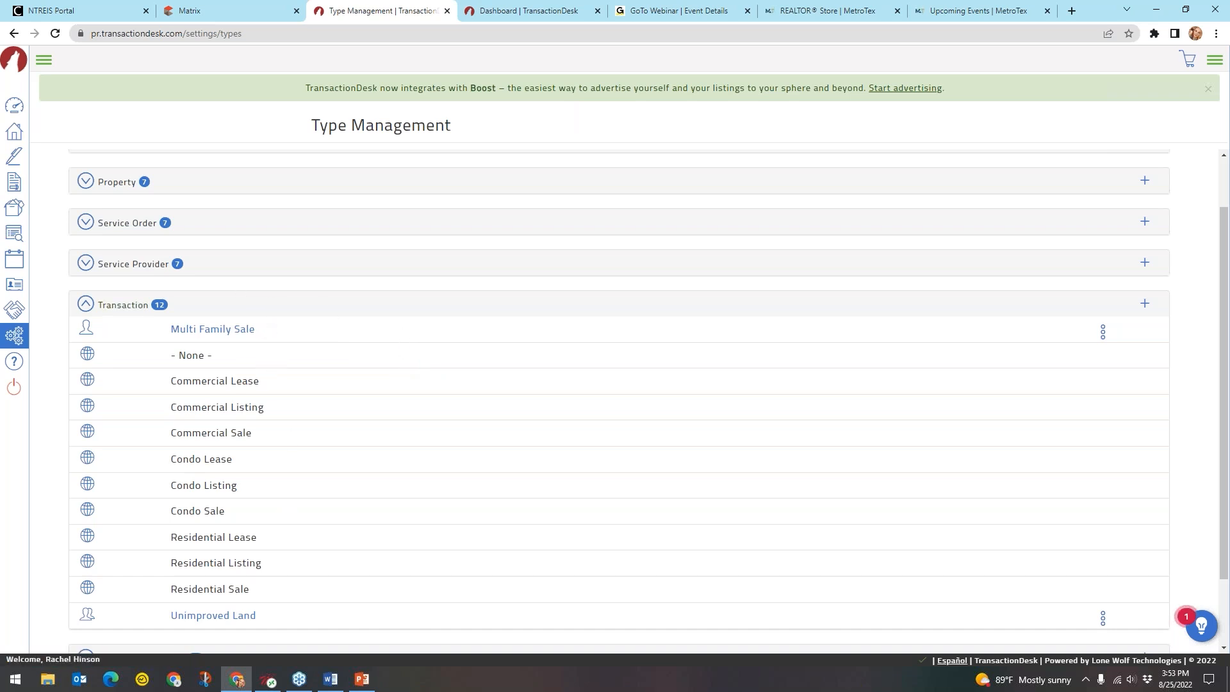
click(136, 307)
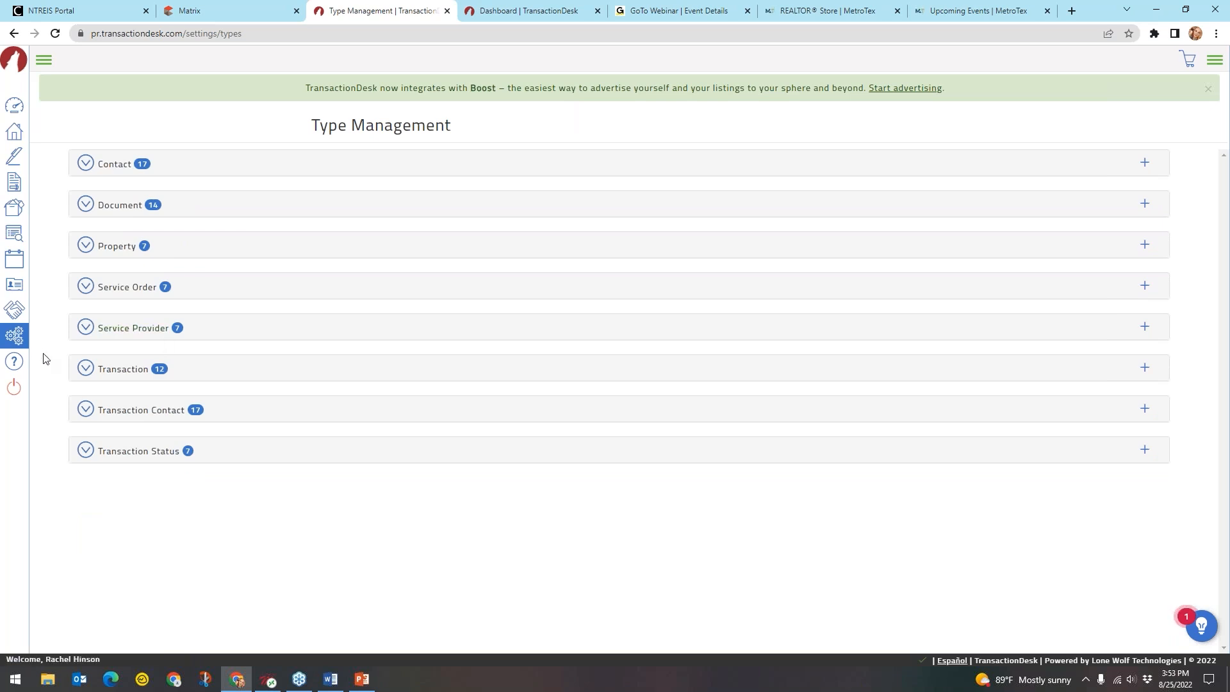
click(16, 335)
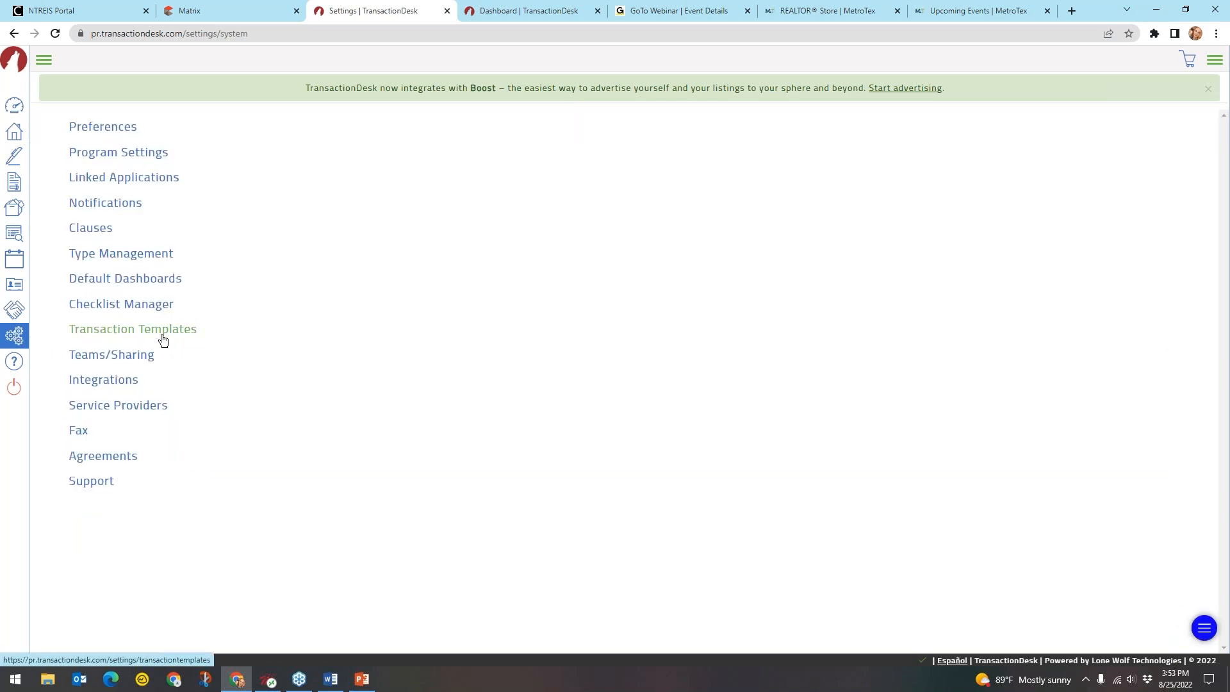
Open the Integrations settings page
click(165, 260)
key(ctrl)
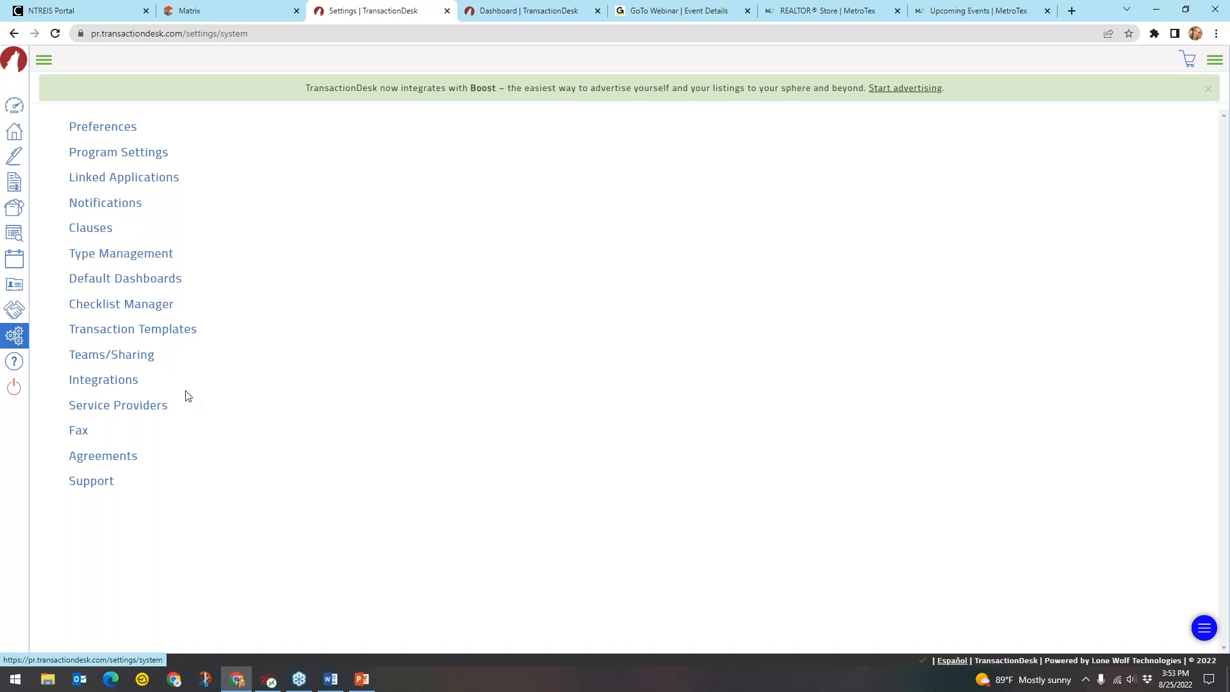
click(116, 383)
click(115, 384)
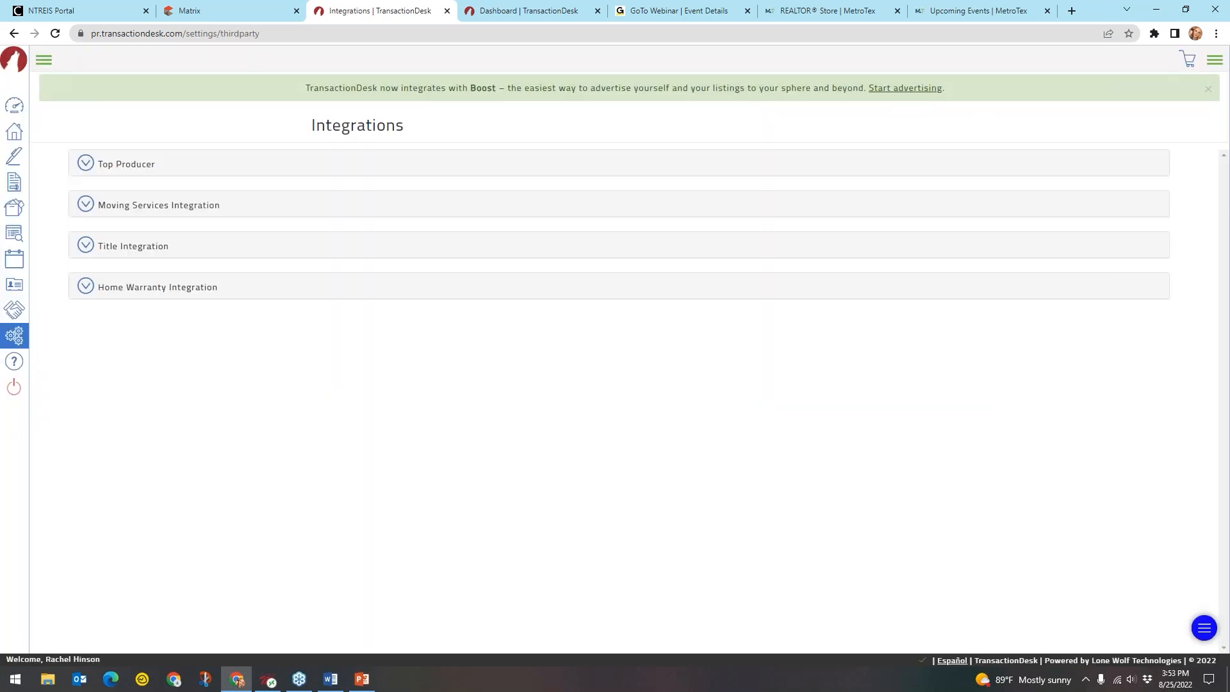
Review the Top Producer and moving services integrations, including Updater and Utility Concierge
click(137, 169)
key(ctrl)
key(ctrl)
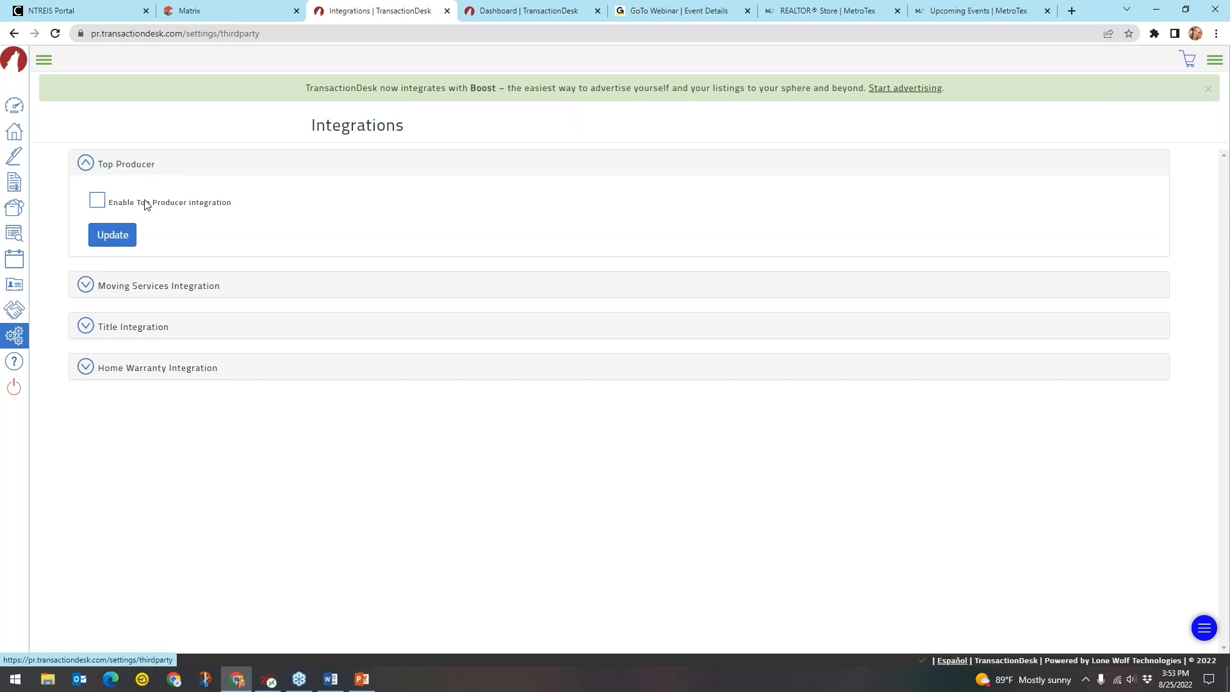
key(ctrl)
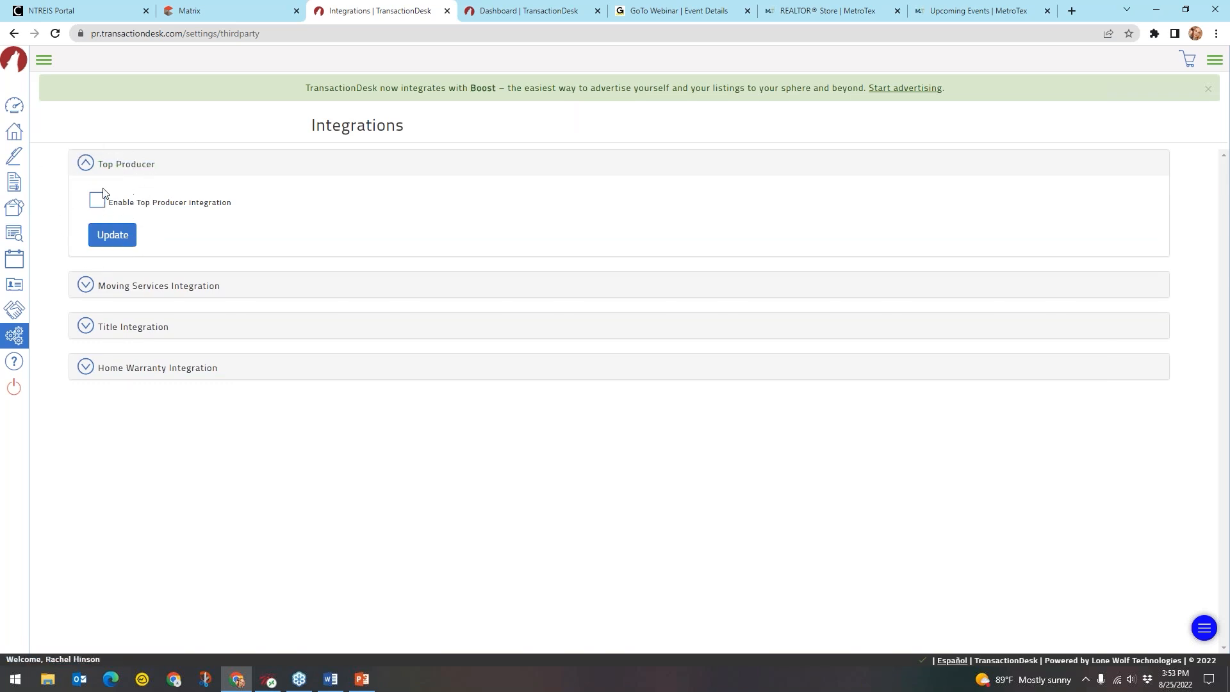
click(110, 166)
click(125, 210)
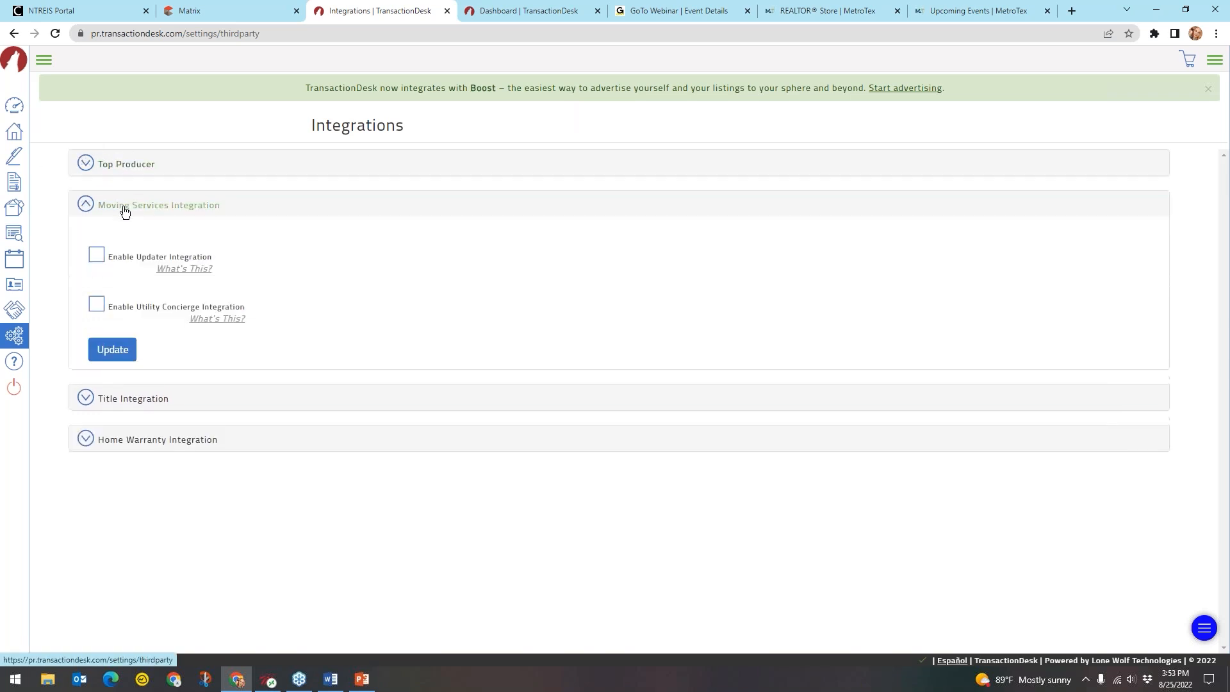
drag(136, 258, 171, 263)
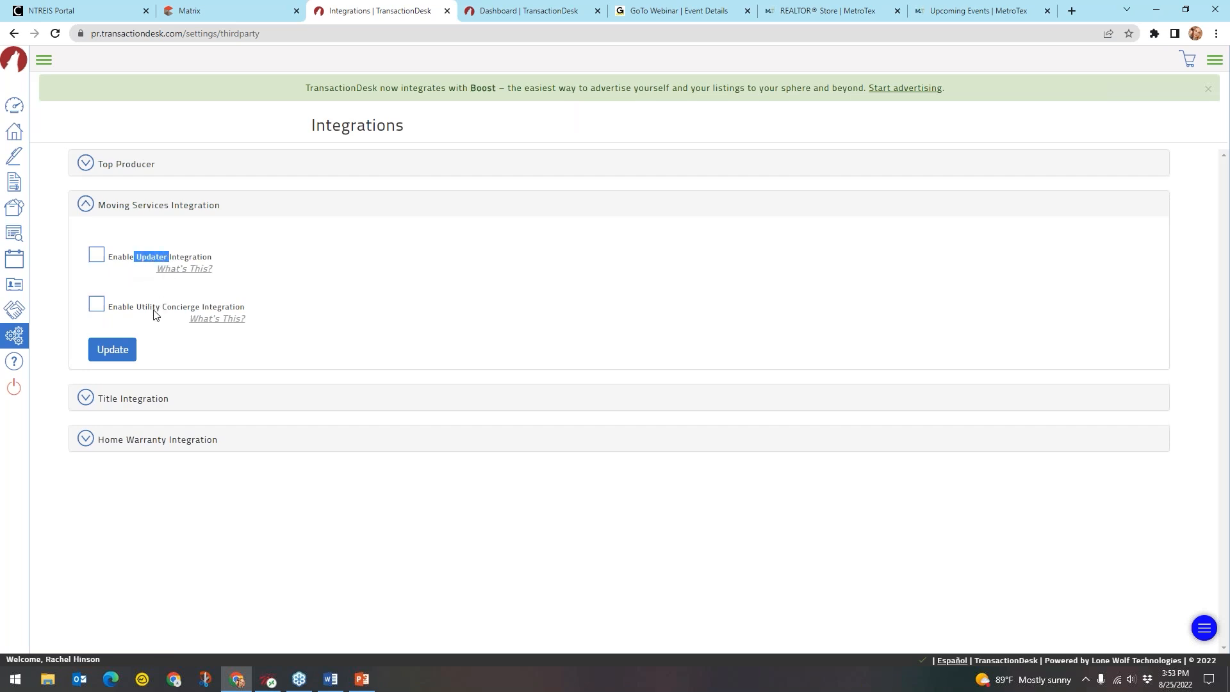
drag(137, 309, 199, 312)
click(341, 300)
Expand and collapse the Title and Home Warranty integrations, then return to the settings overview
click(94, 212)
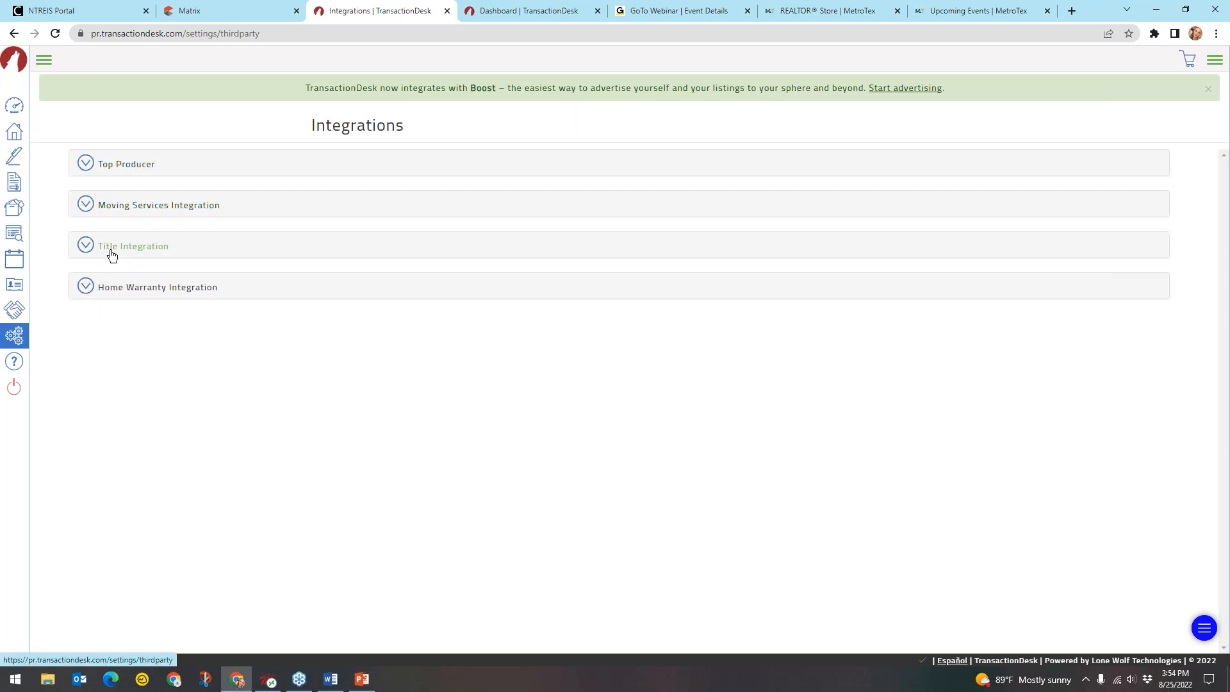
click(110, 254)
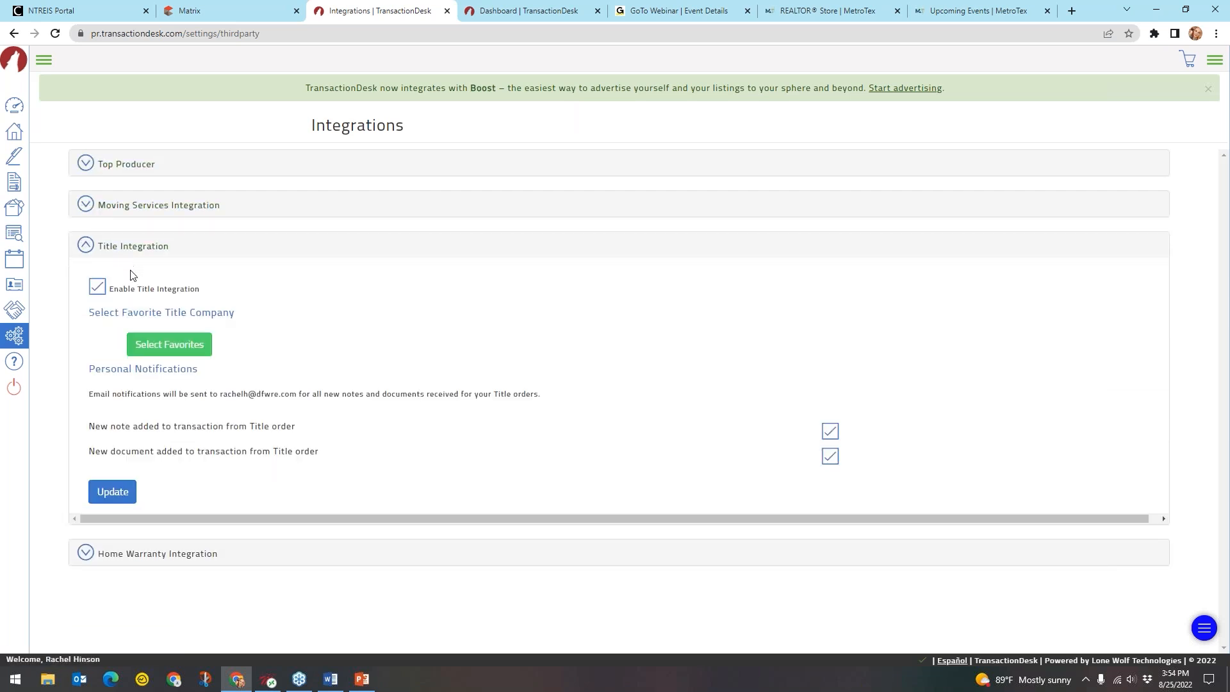
click(174, 343)
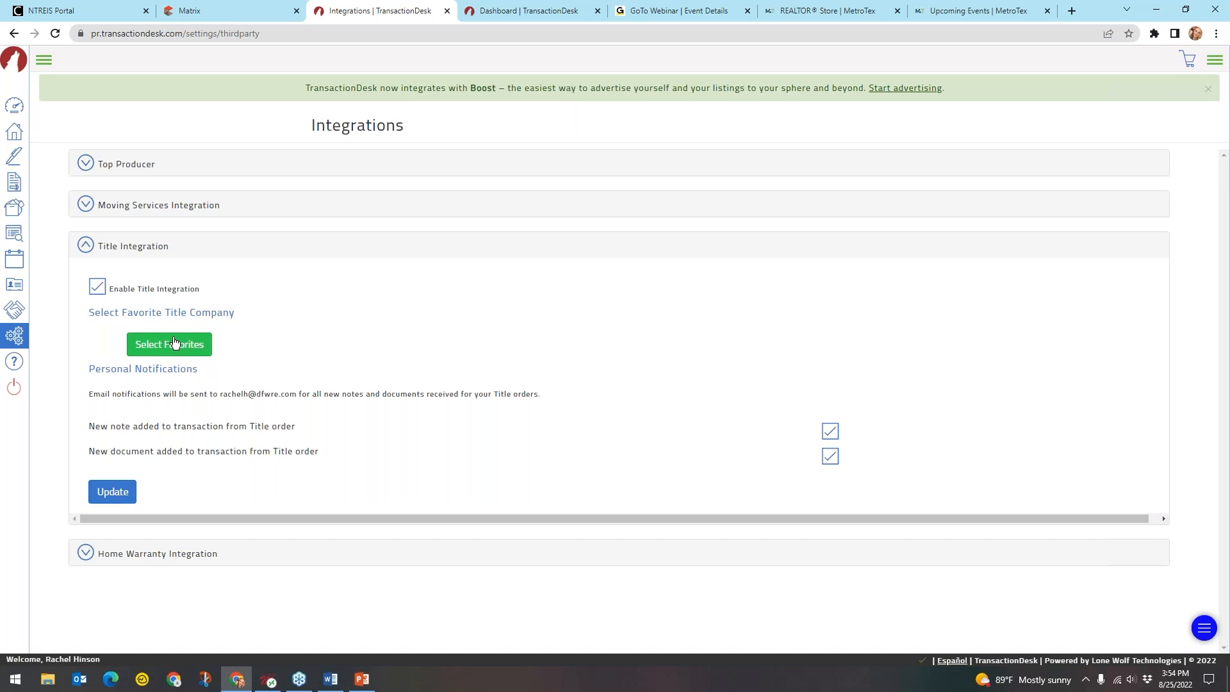
click(132, 247)
click(176, 291)
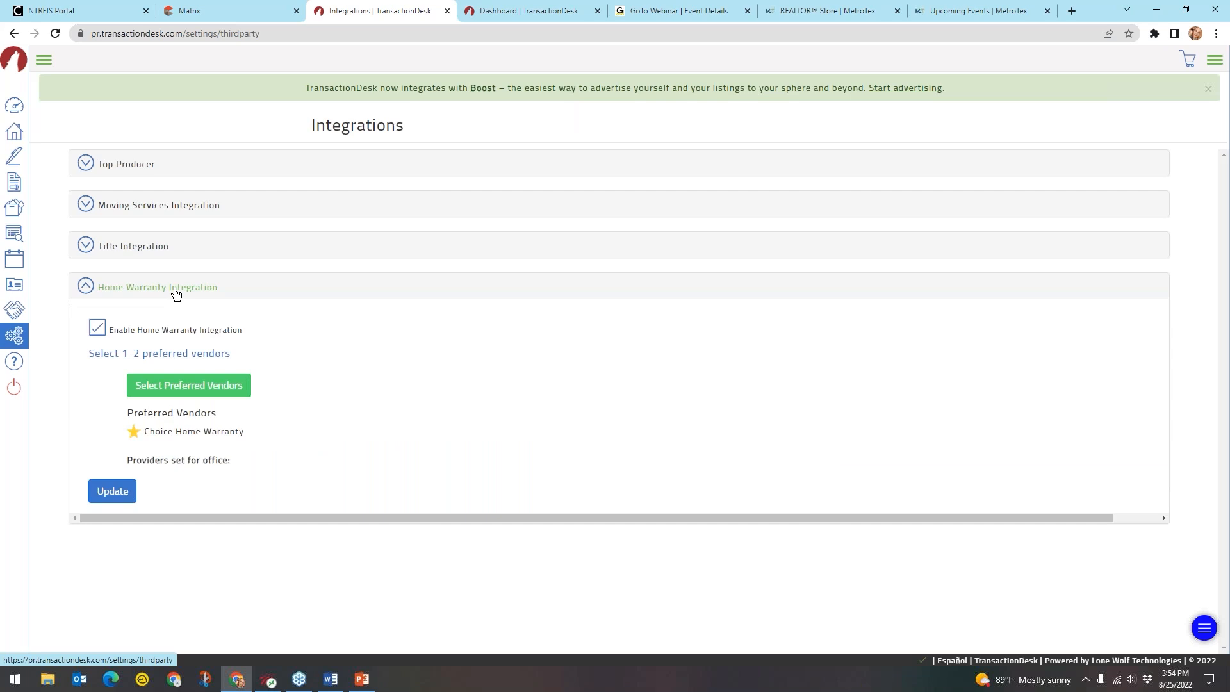
click(186, 434)
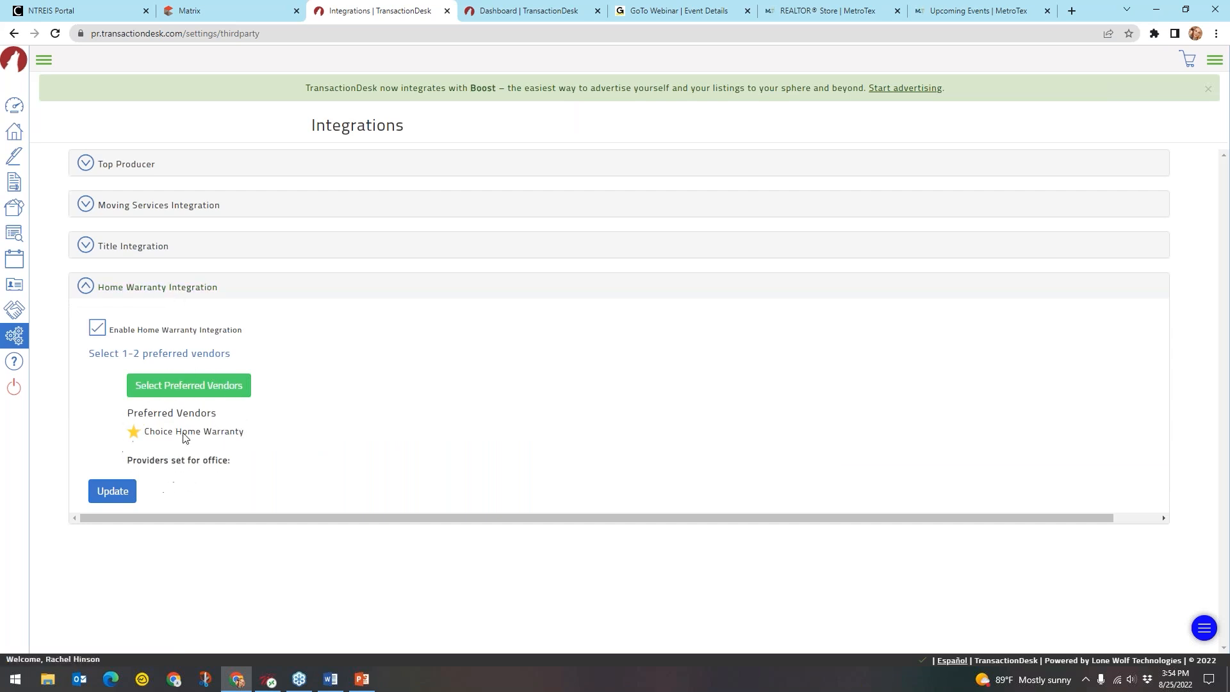
click(146, 288)
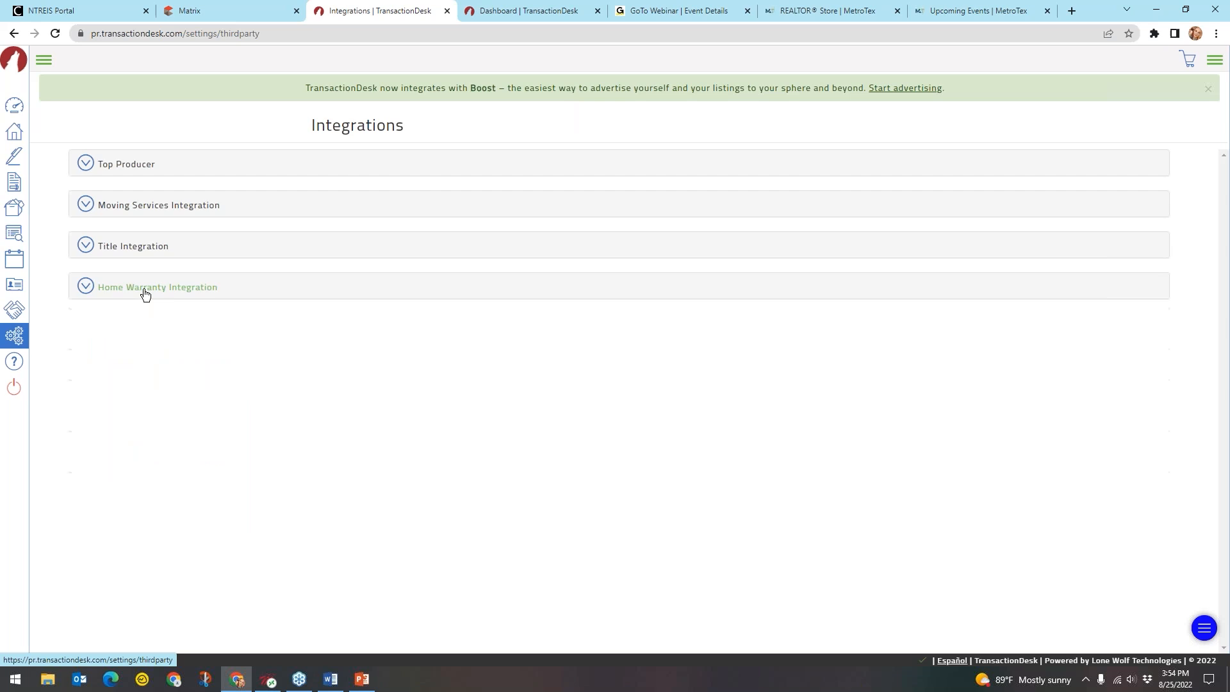
click(12, 337)
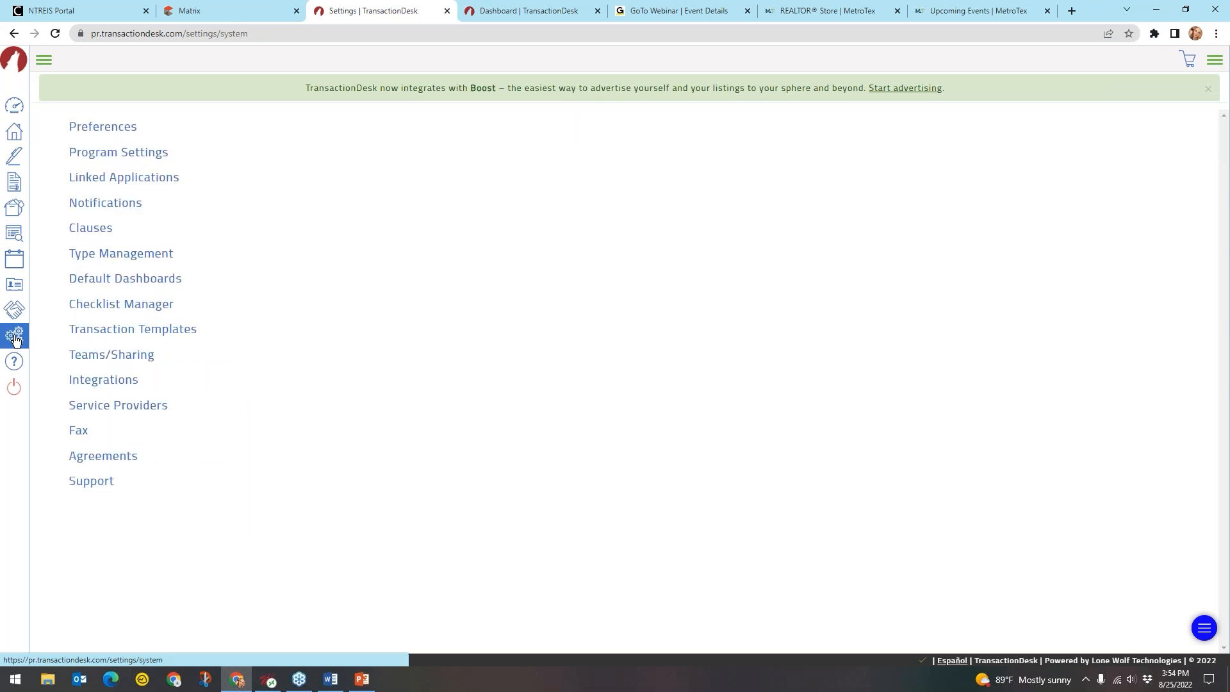
Go to the Service Providers page, which lists one Title/Escrow provider, and begin a new provider contact
click(128, 409)
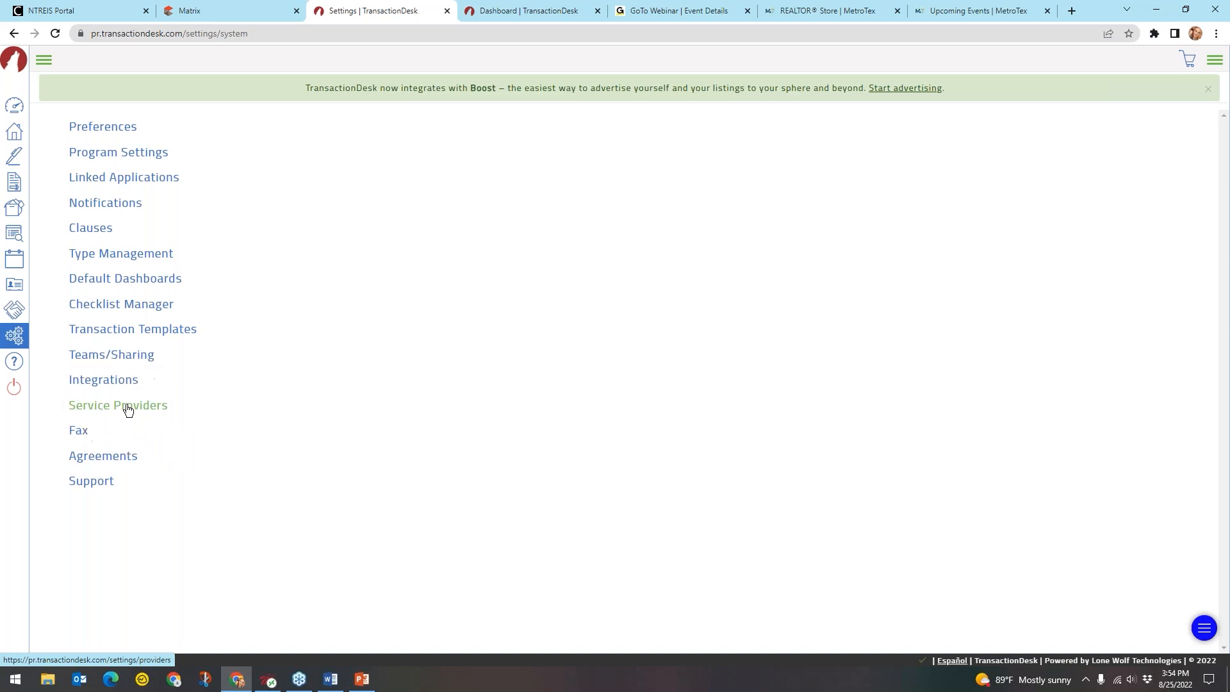
click(146, 415)
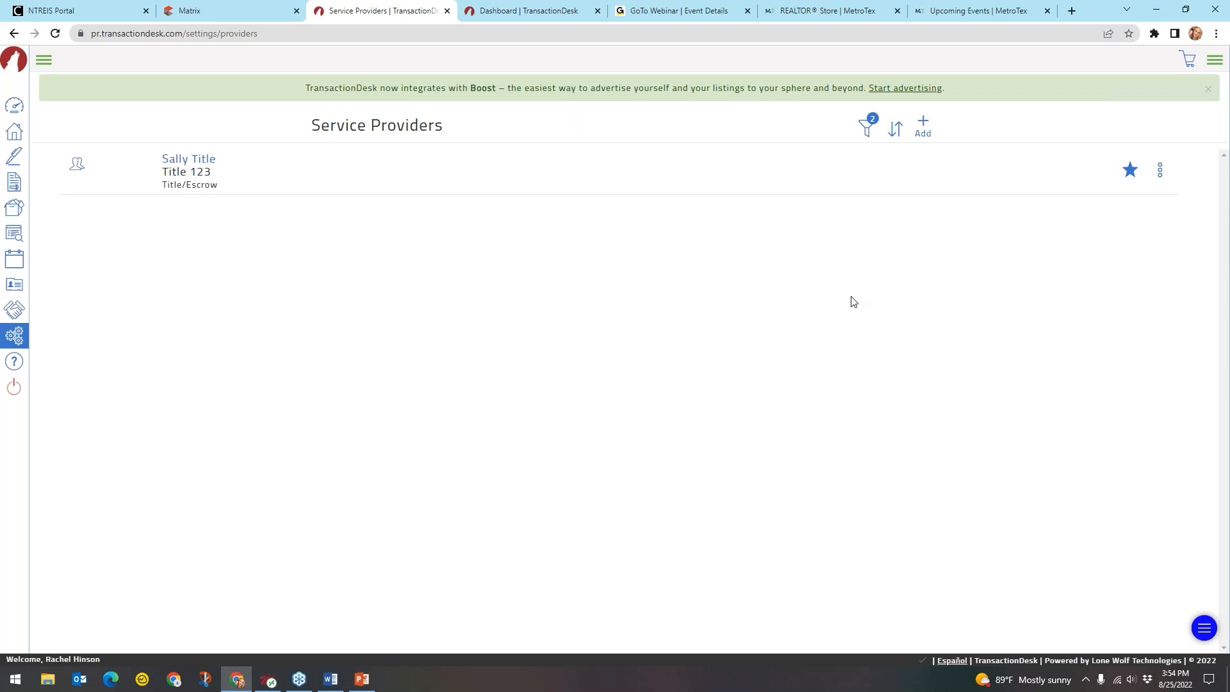
click(800, 250)
click(925, 126)
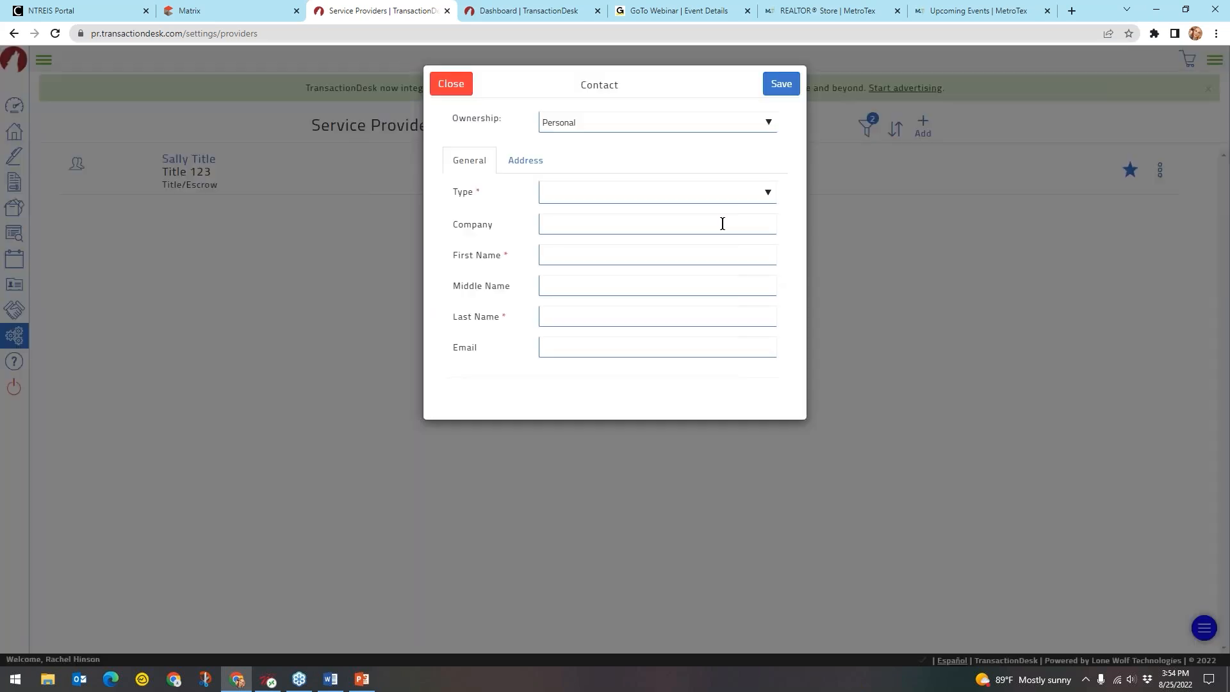
Save a new Appraiser provider for ABC Appraiser Services with the contact's first and last name
click(654, 195)
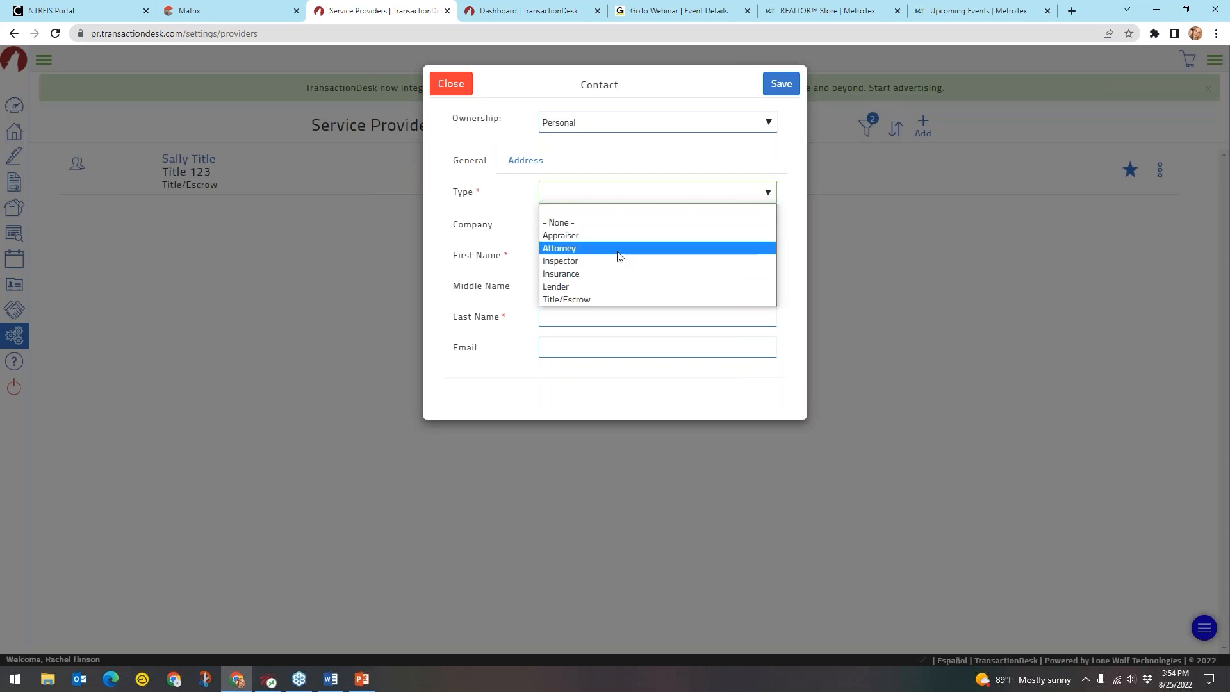
click(558, 236)
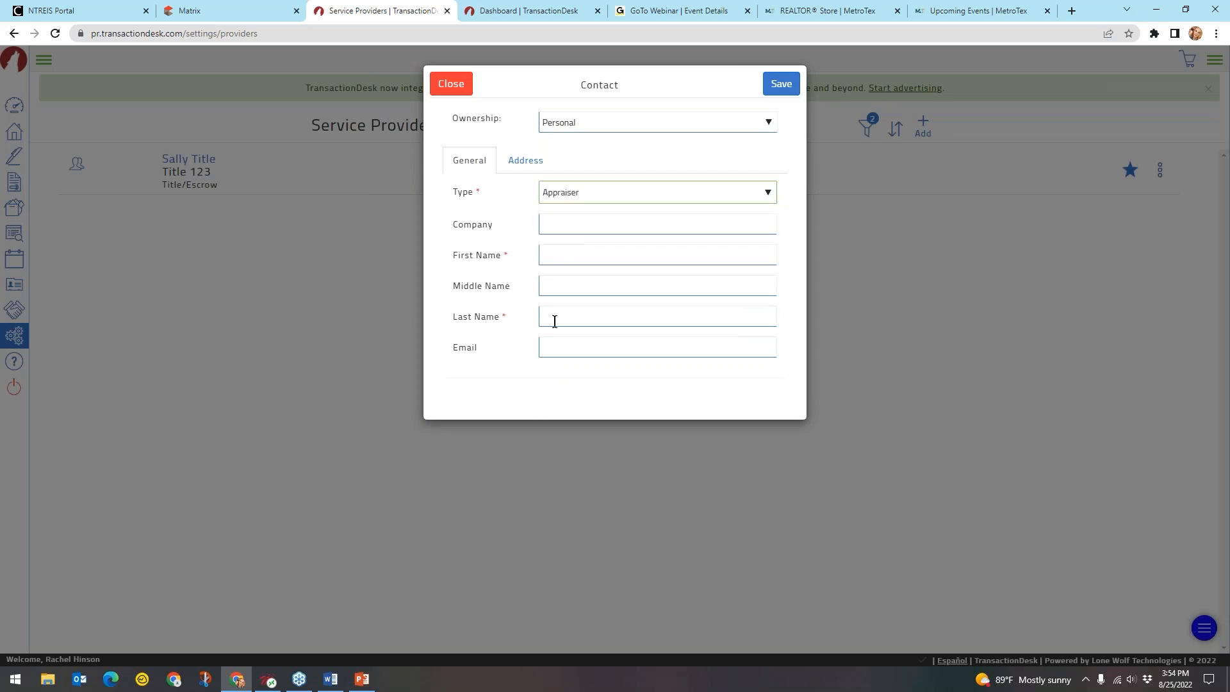
click(563, 227)
text(ABC Ap)
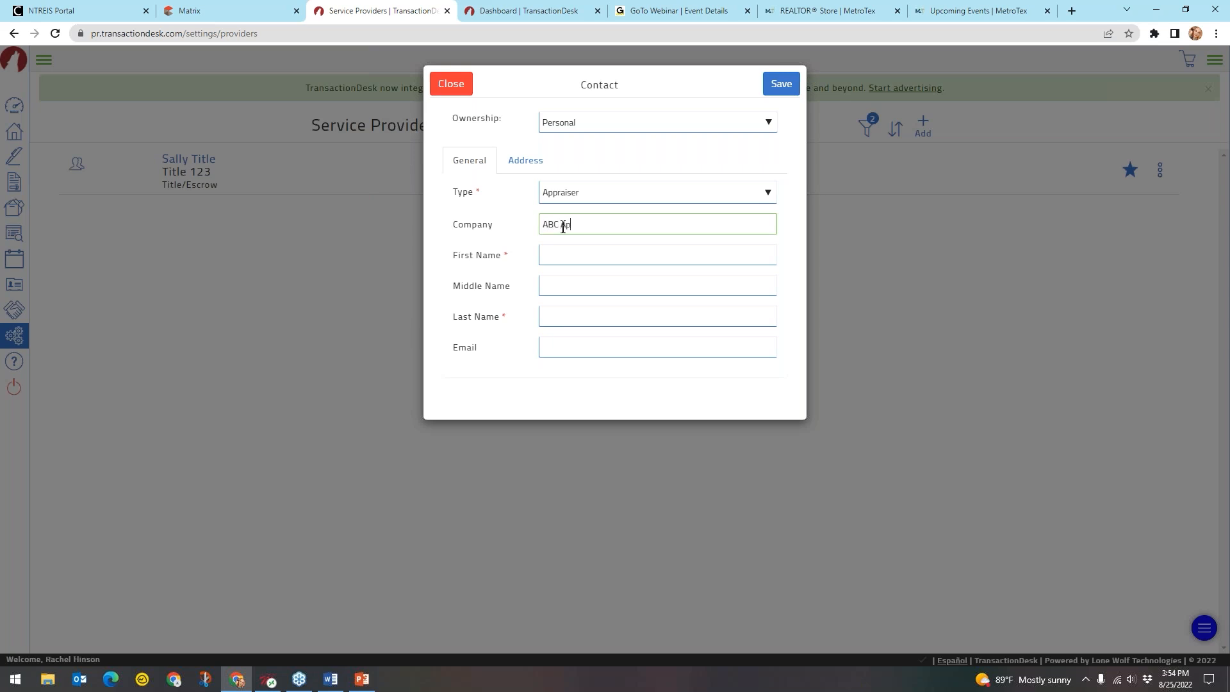
text(praiser Services)
click(564, 257)
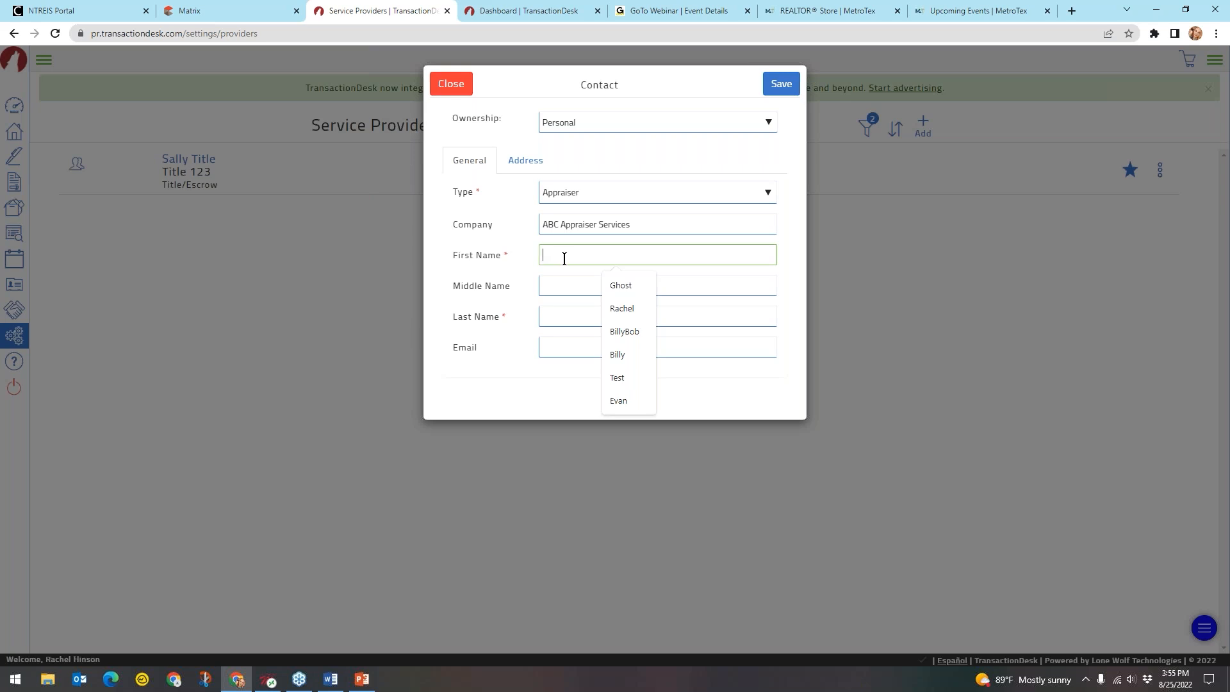
text(Anthony)
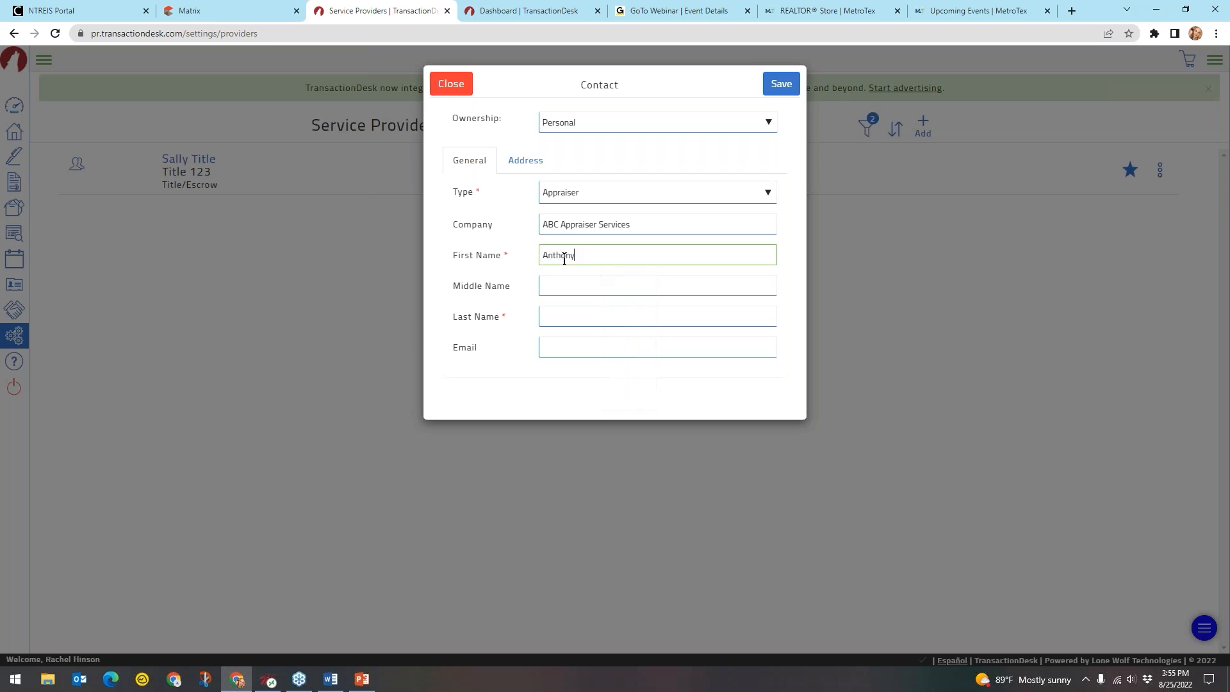
click(580, 310)
text(Appraiser)
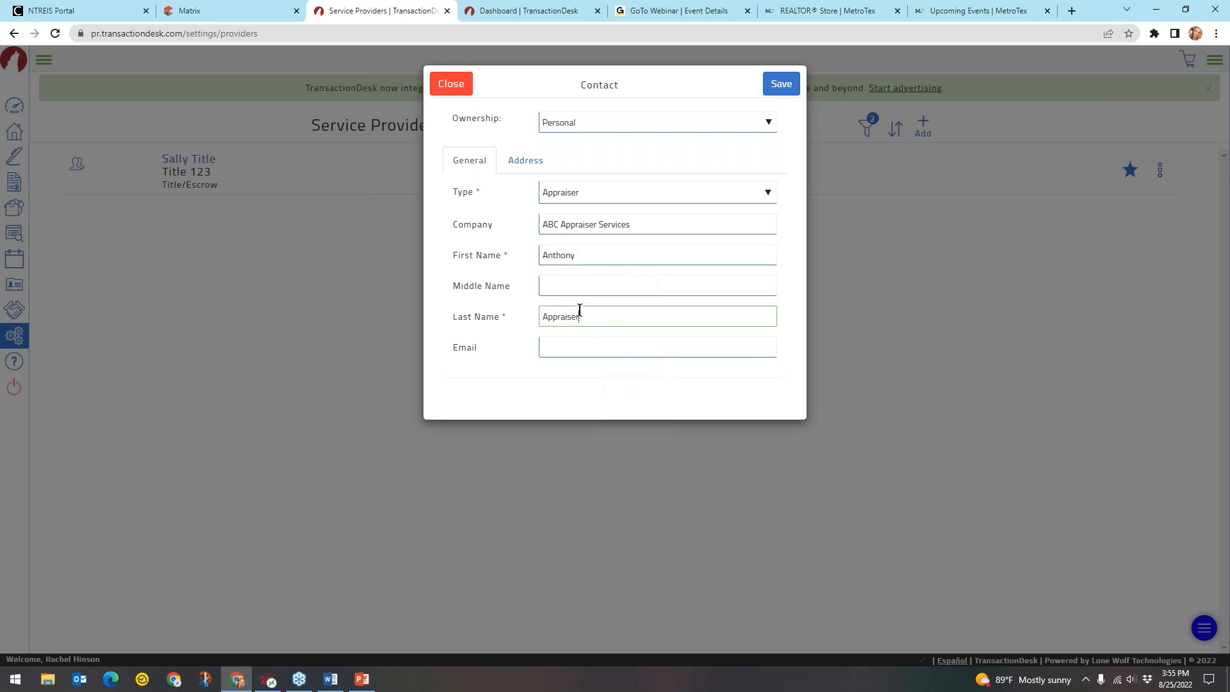
click(563, 343)
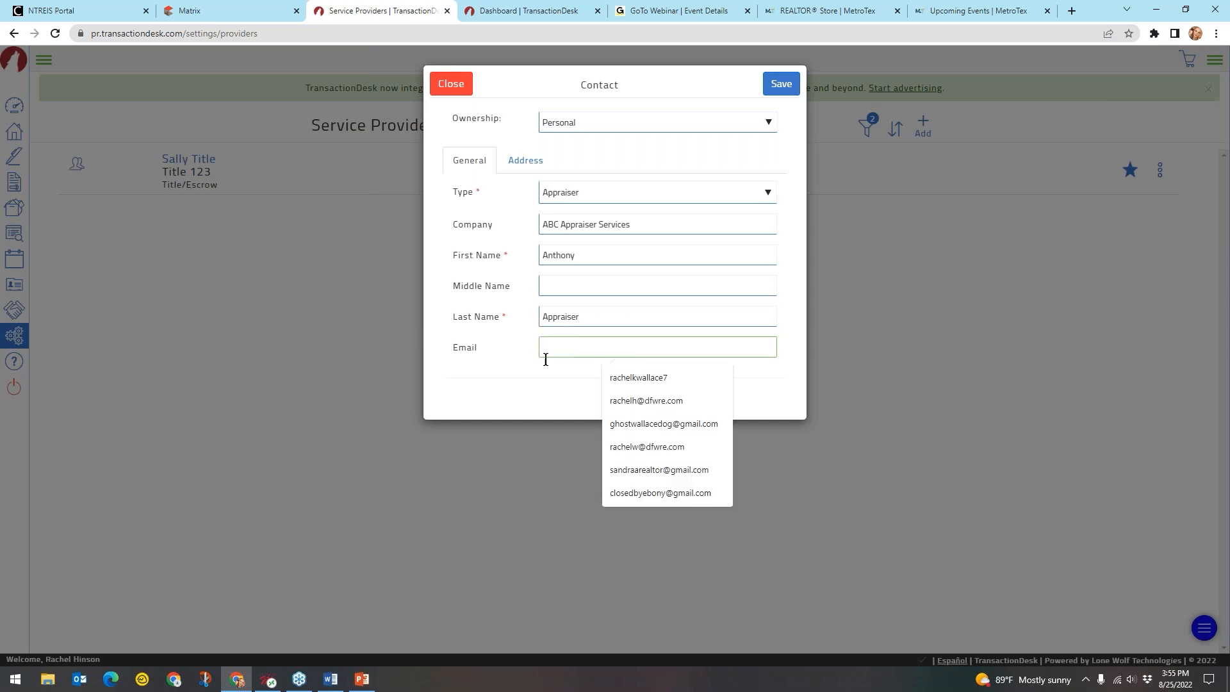
click(773, 90)
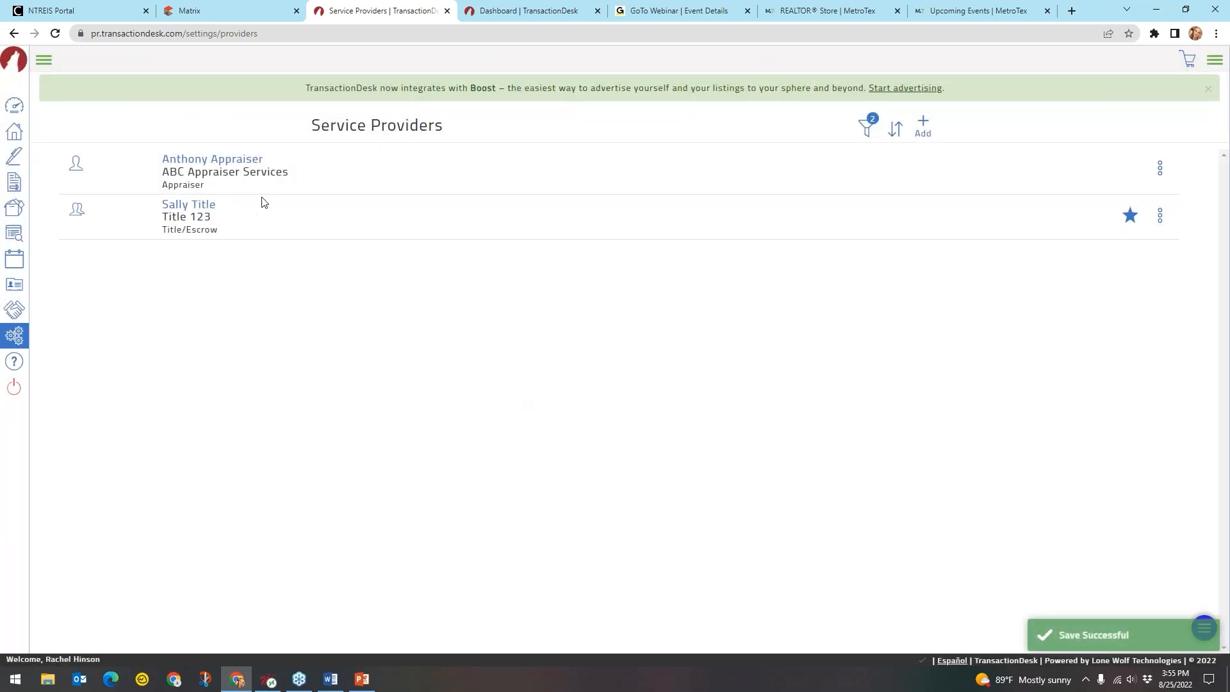
Start another new provider form, then close it without saving
key(ctrl)
key(ctrl)
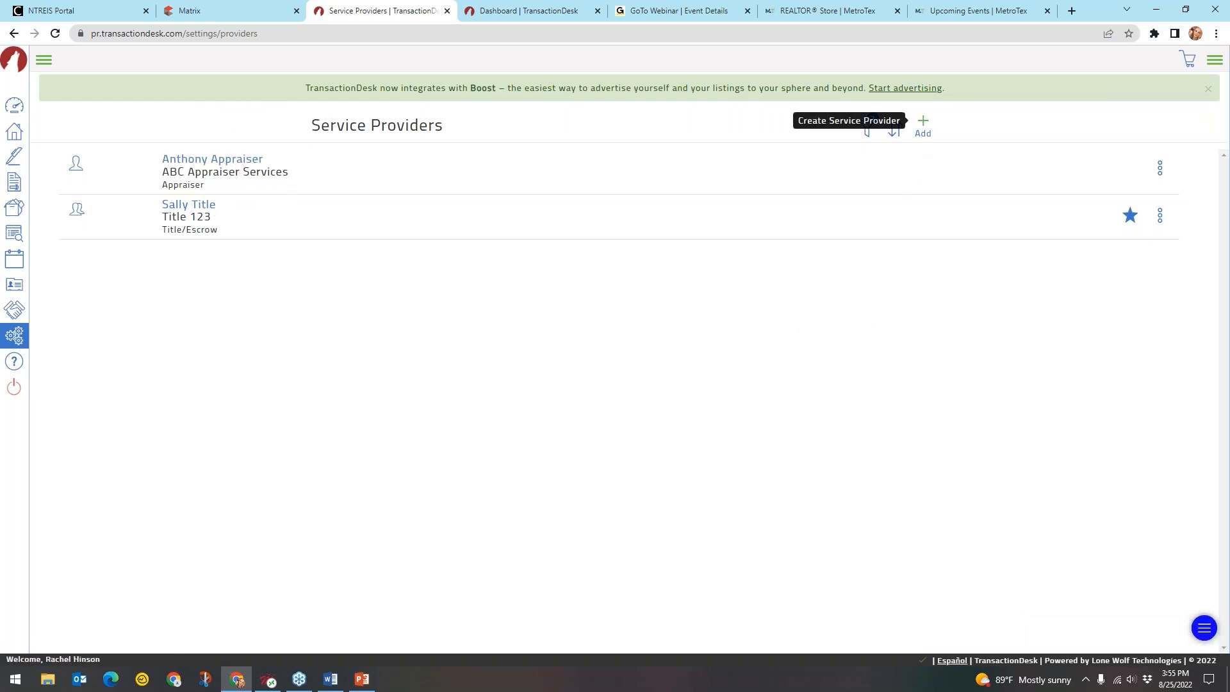
click(923, 124)
click(608, 191)
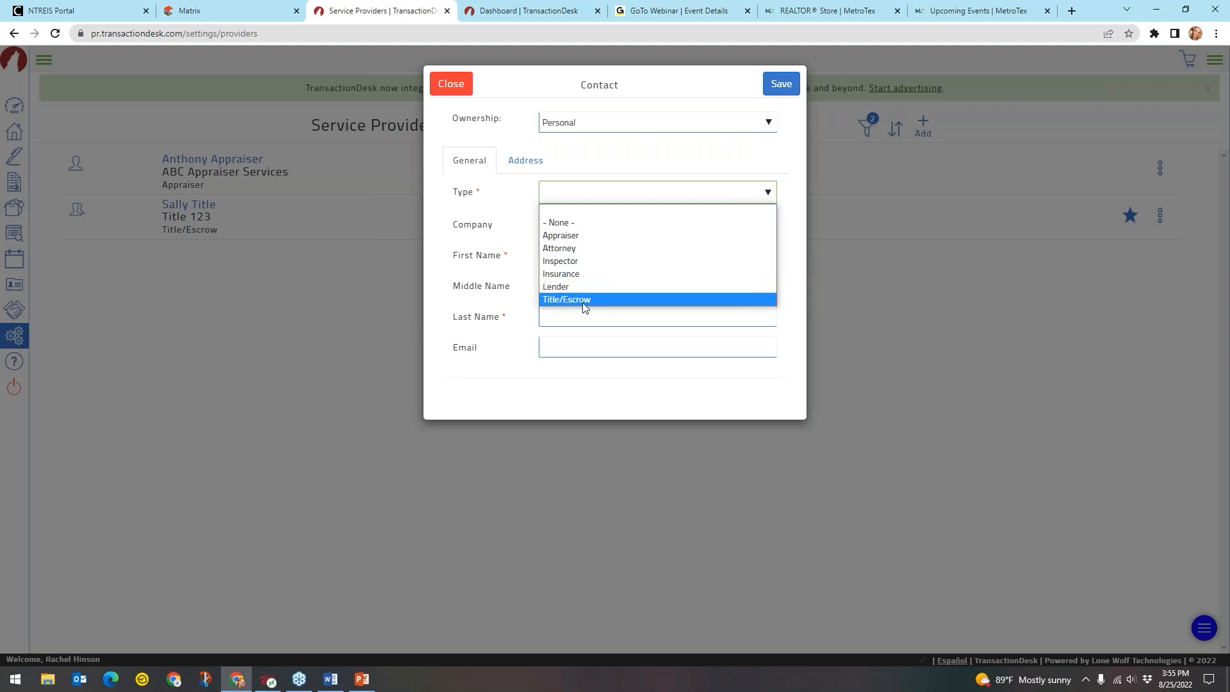
click(459, 85)
click(459, 85)
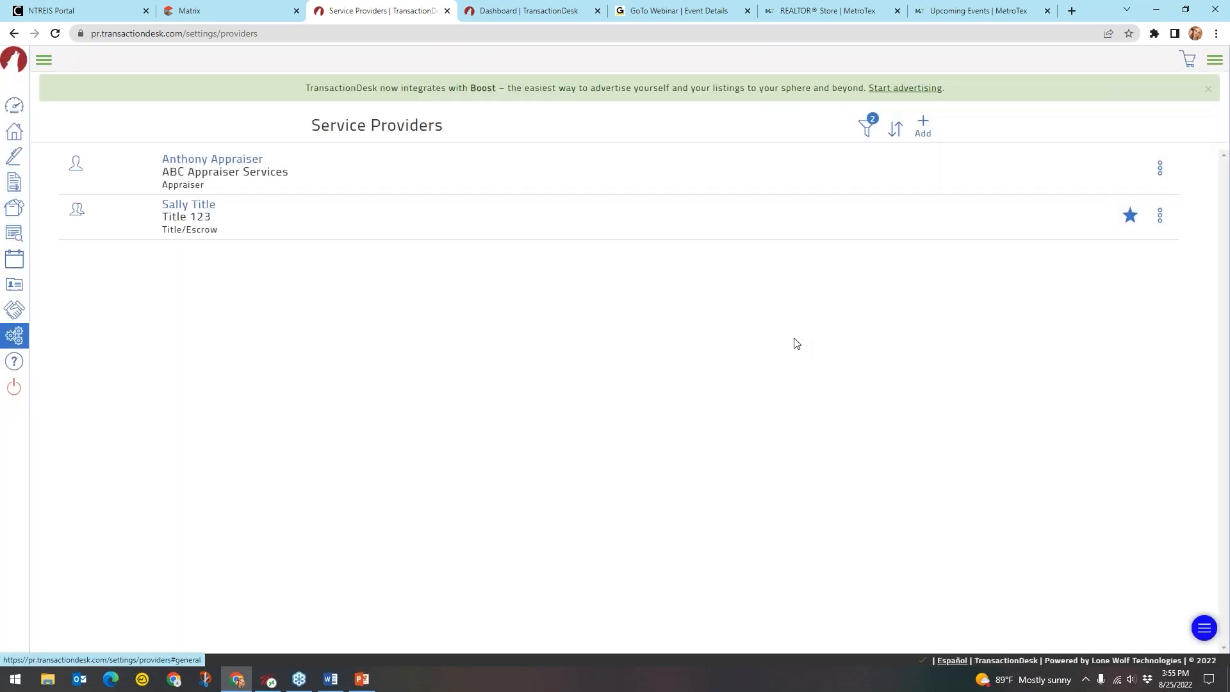